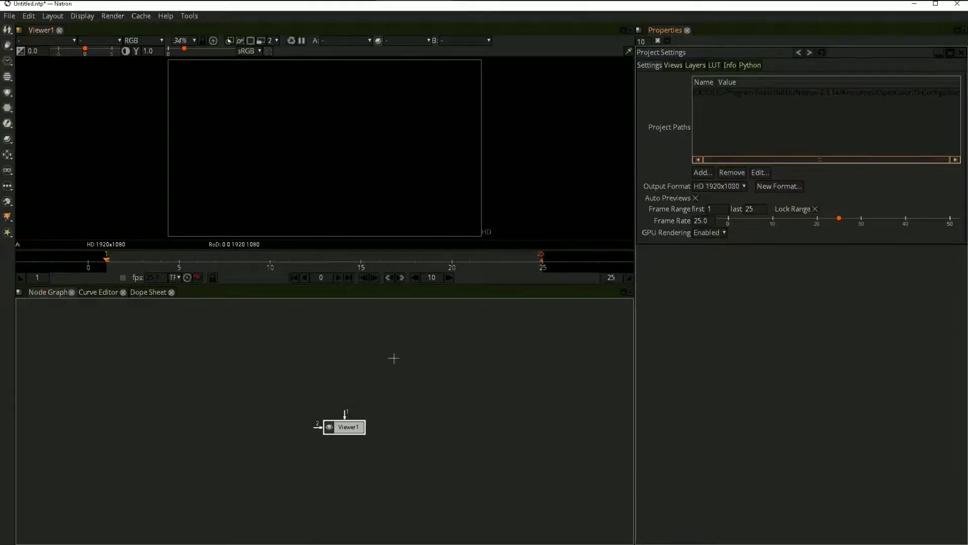
Search Google for 'natron' and open the official Natron homepage from the results
mouse_move(414, 9)
mouse_move(345, 6)
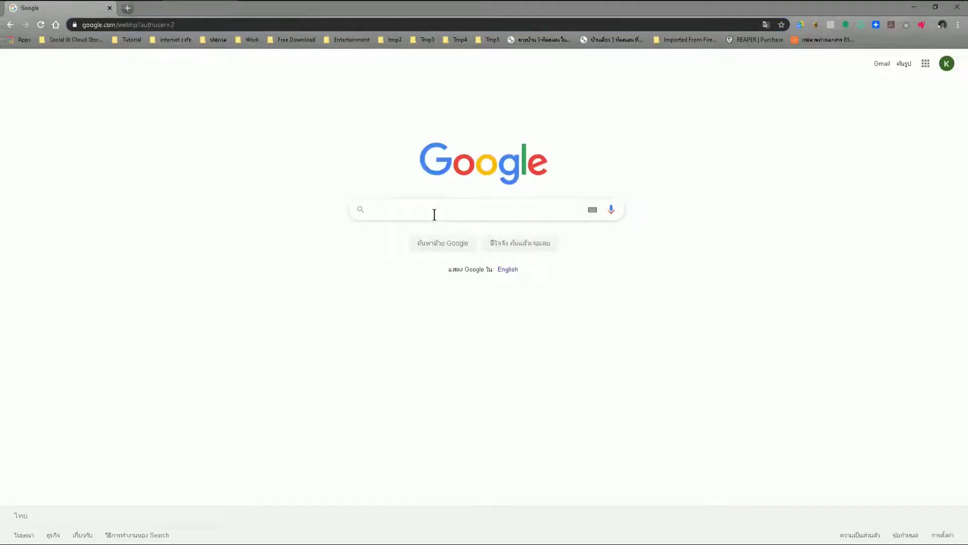
type("natro")
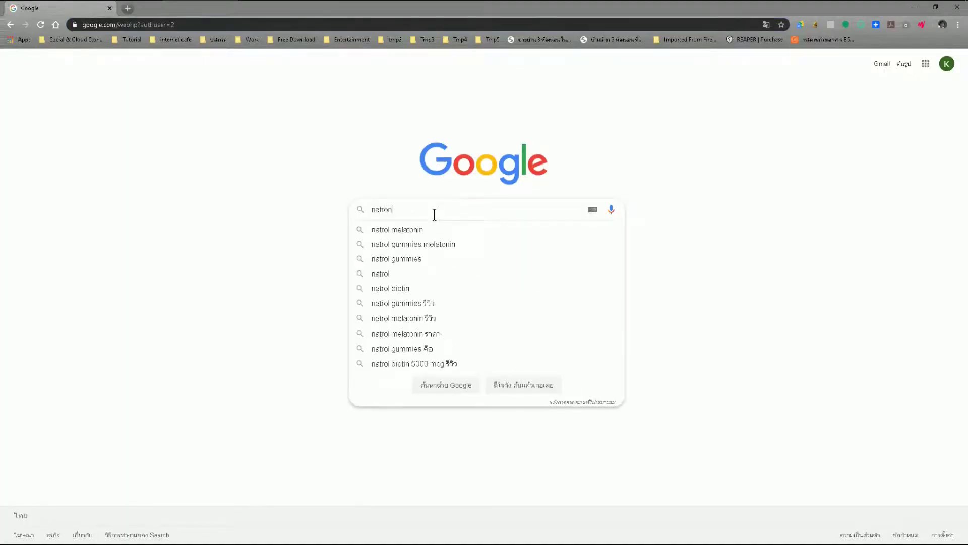
type("n")
key("Return")
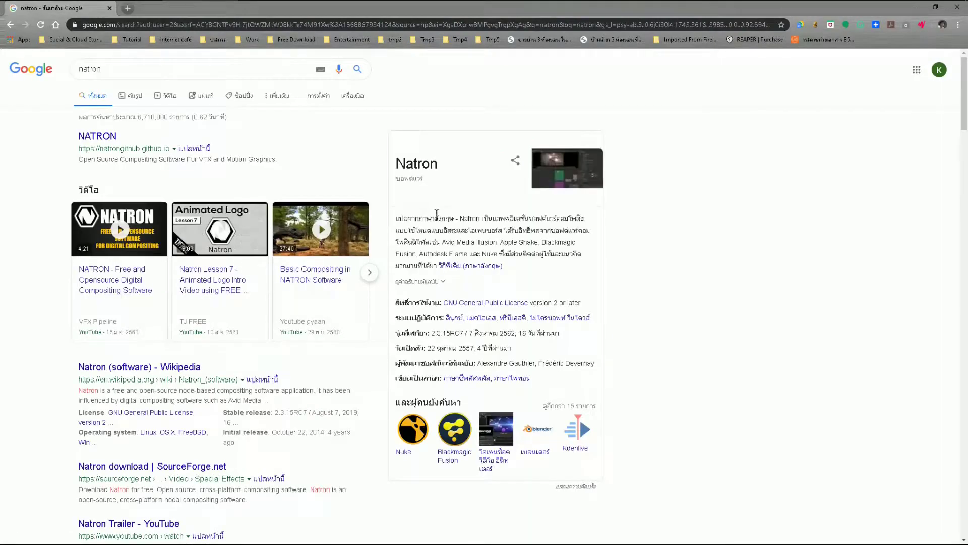
left_click(94, 141)
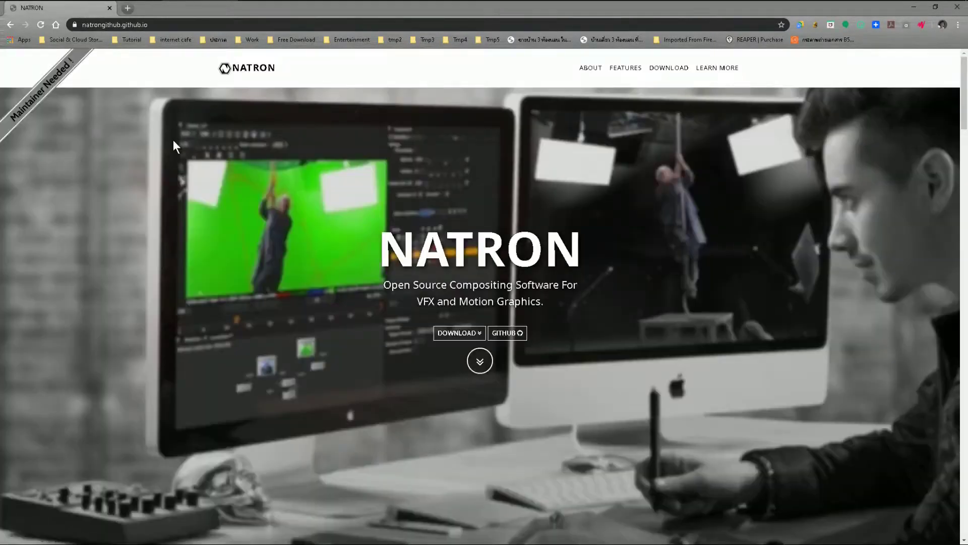
Skim the Natron homepage, return to the top, and view the Download section showing version 2.3.14
scroll(176, 151, "down", 10)
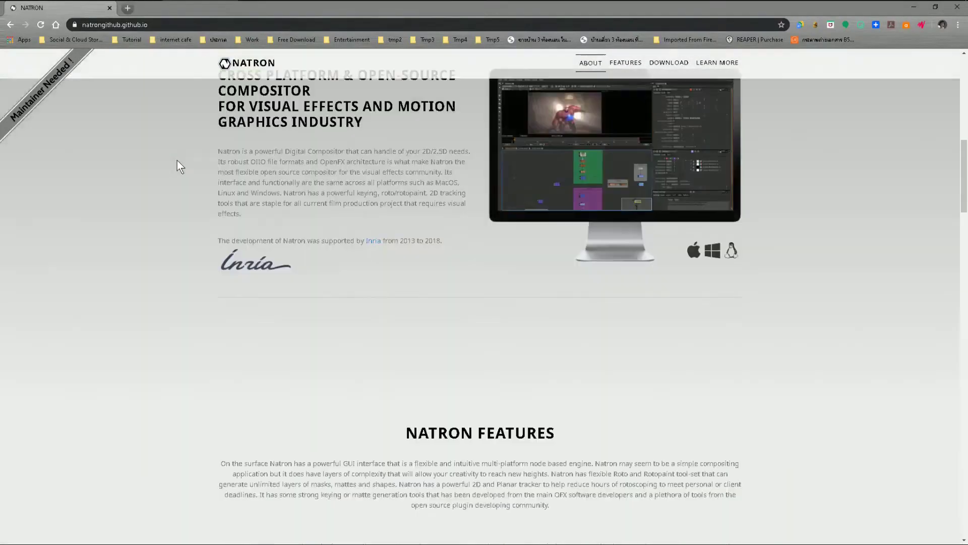
scroll(177, 161, "down", 10)
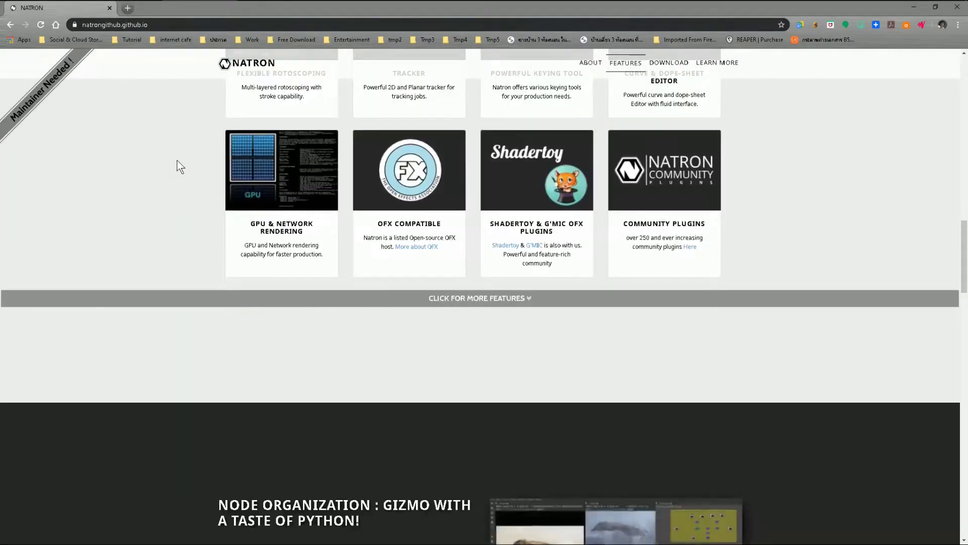
scroll(177, 160, "down", 5)
key("Home")
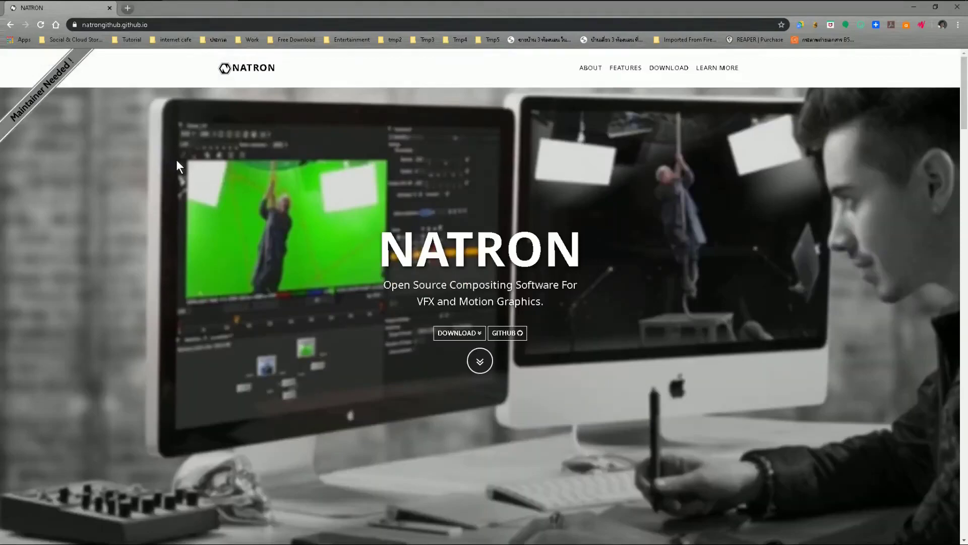
left_click(669, 68)
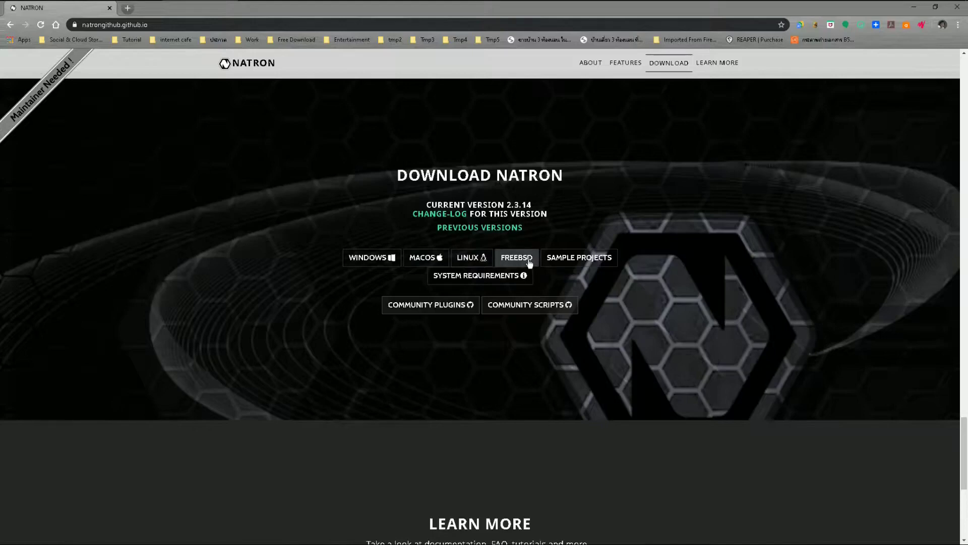
Scroll back up through the Features and About sections of the Natron website
scroll(727, 230, "up", 10)
scroll(727, 230, "down", 5)
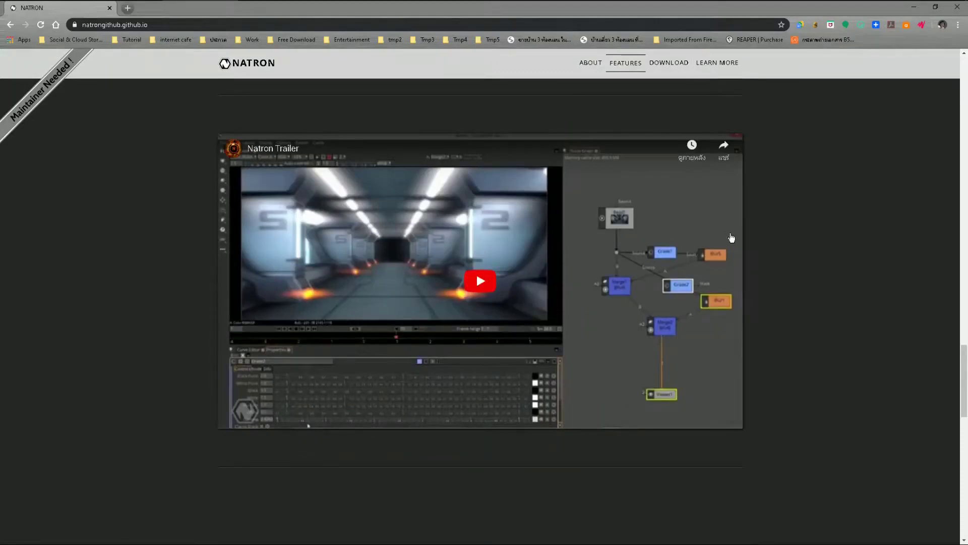
scroll(731, 237, "up", 2)
scroll(730, 240, "down", 2)
scroll(737, 275, "up", 6)
scroll(732, 273, "up", 1)
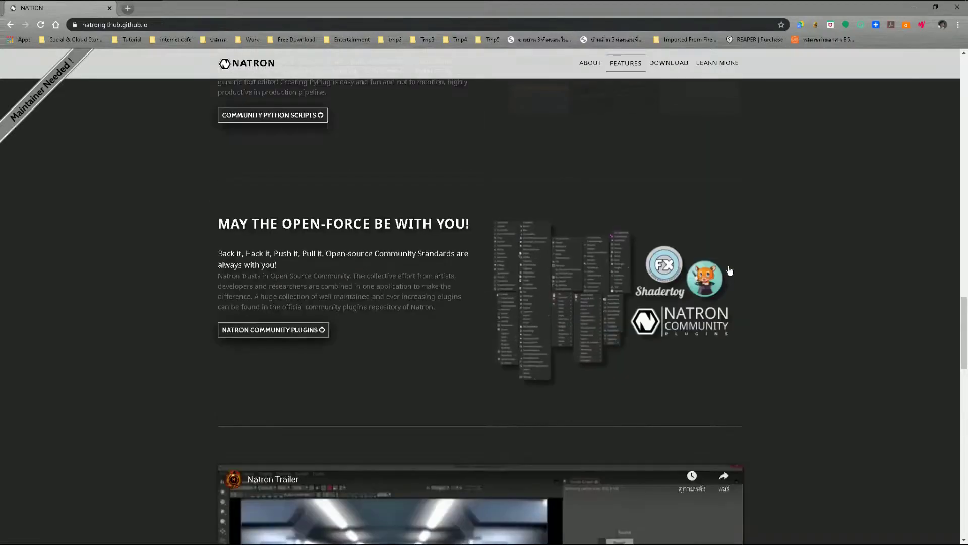
scroll(730, 271, "up", 5)
scroll(730, 270, "up", 4)
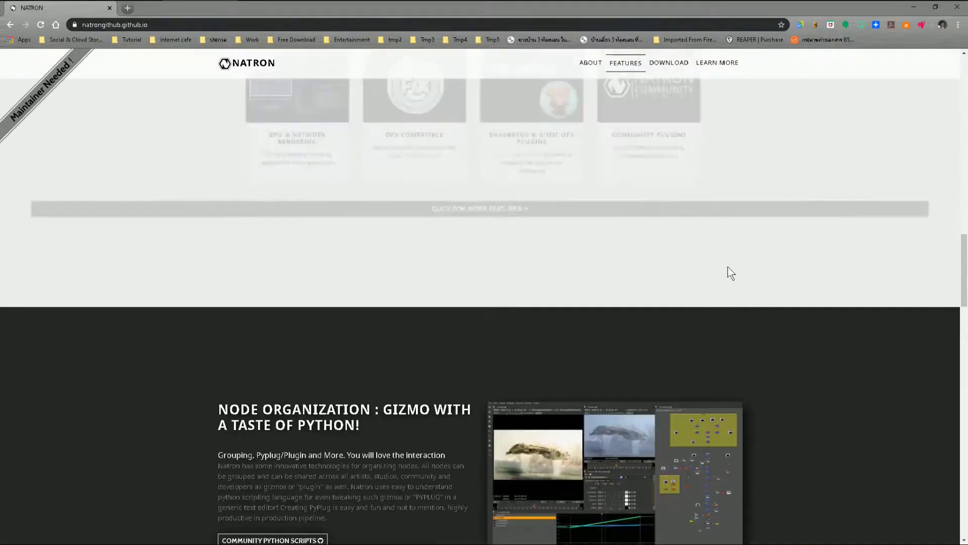
scroll(728, 266, "up", 4)
scroll(727, 267, "up", 8)
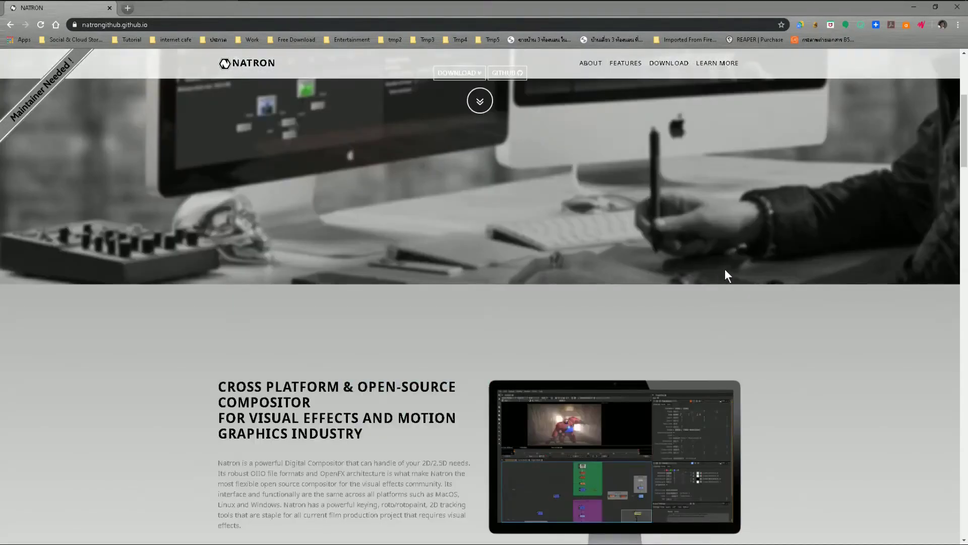
scroll(725, 270, "up", 2)
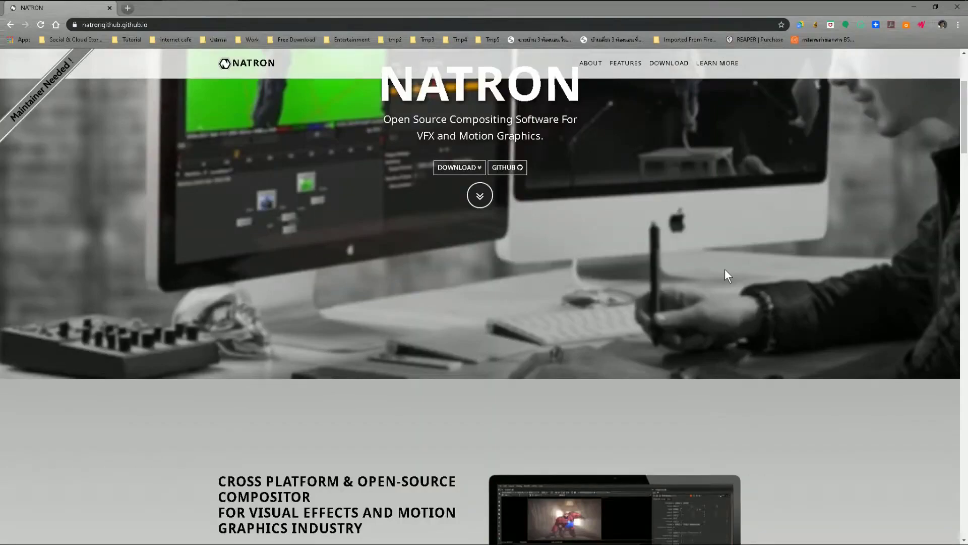
Read down through the trailer, Node Organization and community plugins sections, then return to Natron
scroll(724, 269, "down", 5)
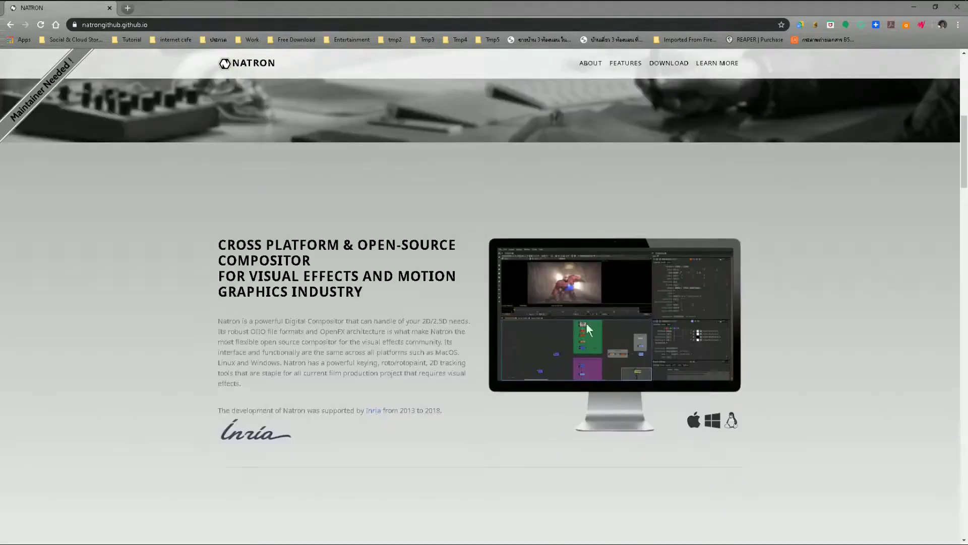
scroll(644, 326, "down", 1)
scroll(643, 325, "down", 1)
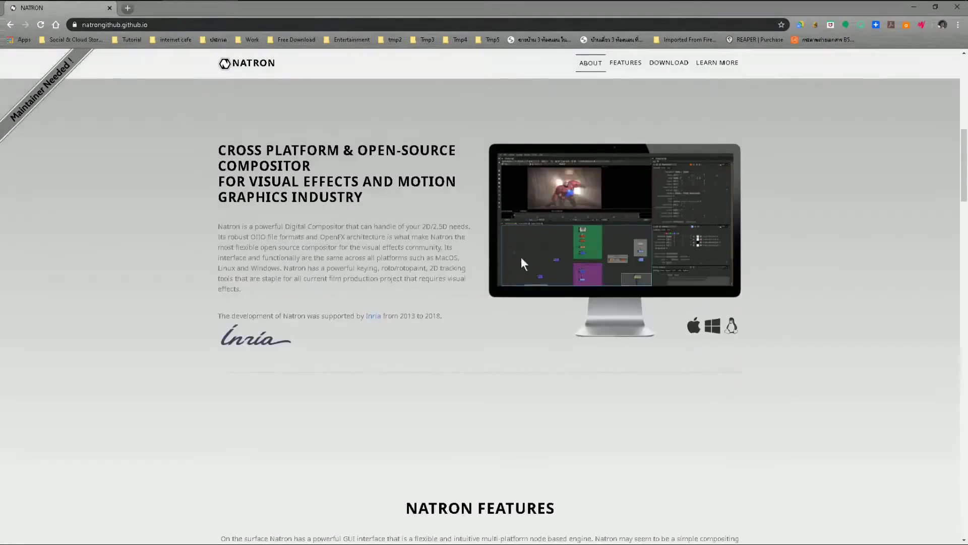
scroll(433, 337, "down", 4)
scroll(390, 335, "down", 2)
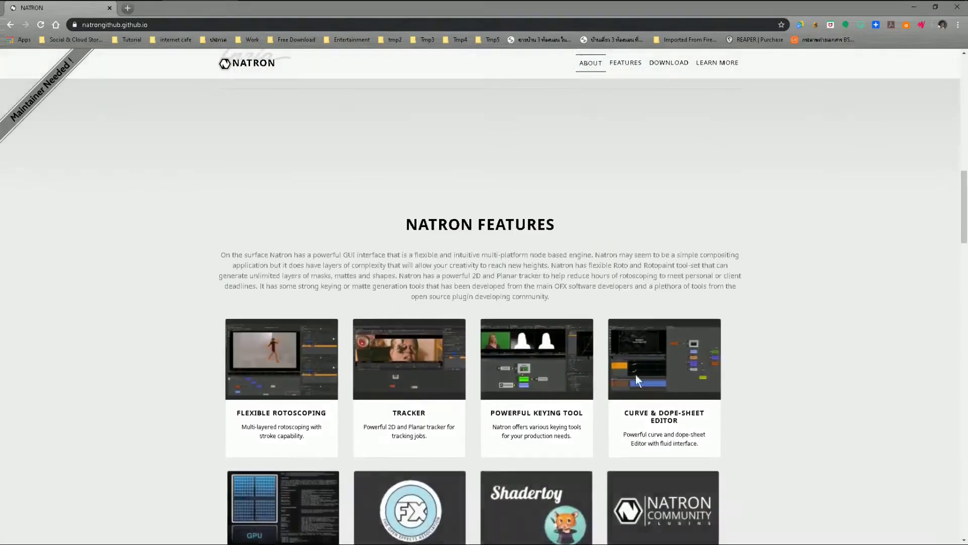
scroll(219, 294, "down", 2)
scroll(213, 294, "down", 1)
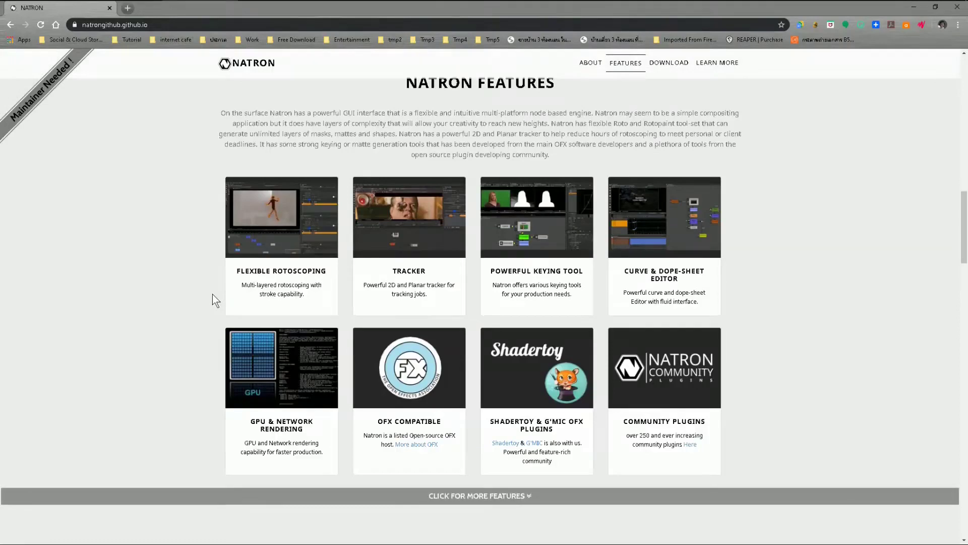
scroll(213, 294, "down", 5)
scroll(211, 295, "down", 1)
scroll(212, 295, "down", 4)
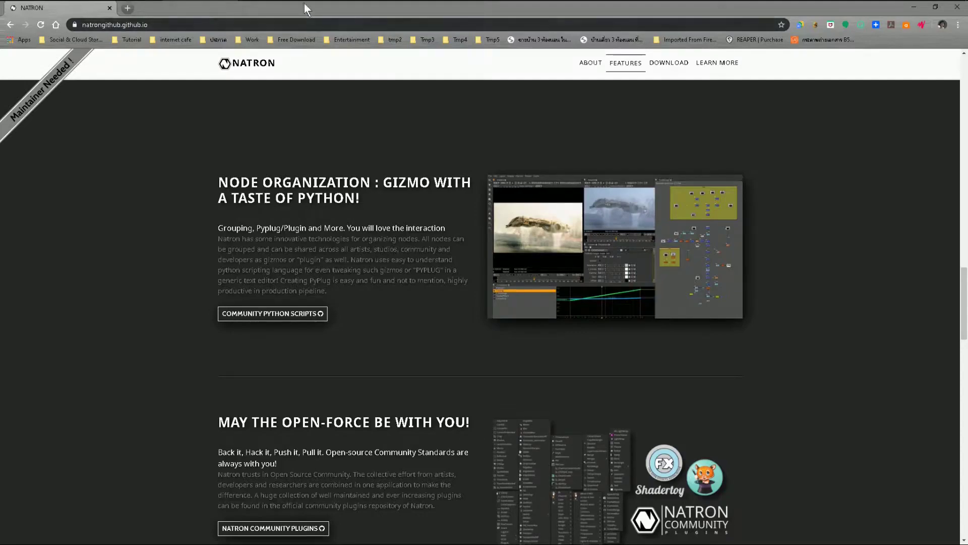
left_click(469, 13)
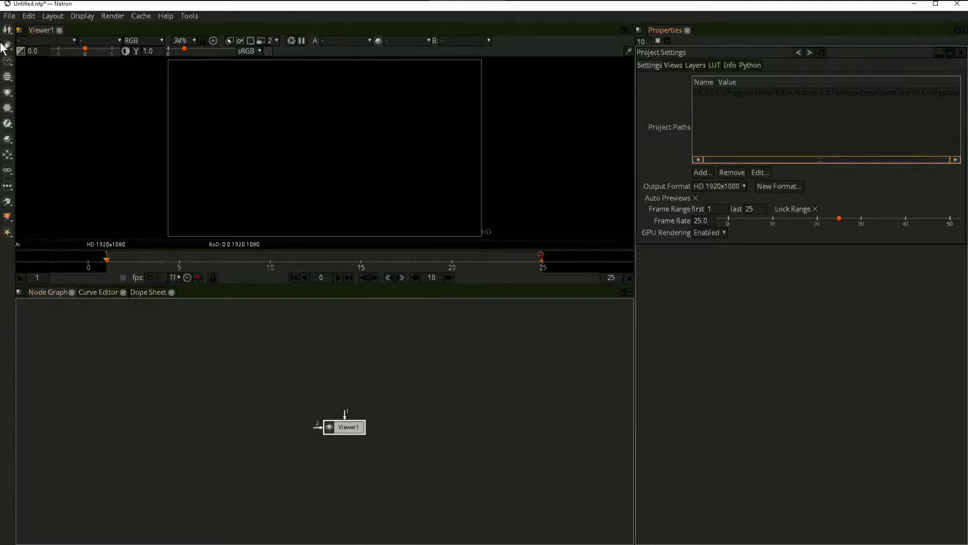
Look over the File, Render and Help menus of the empty Untitled project
left_click(9, 16)
left_click(9, 15)
left_click(9, 16)
left_click(9, 16)
left_click(113, 16)
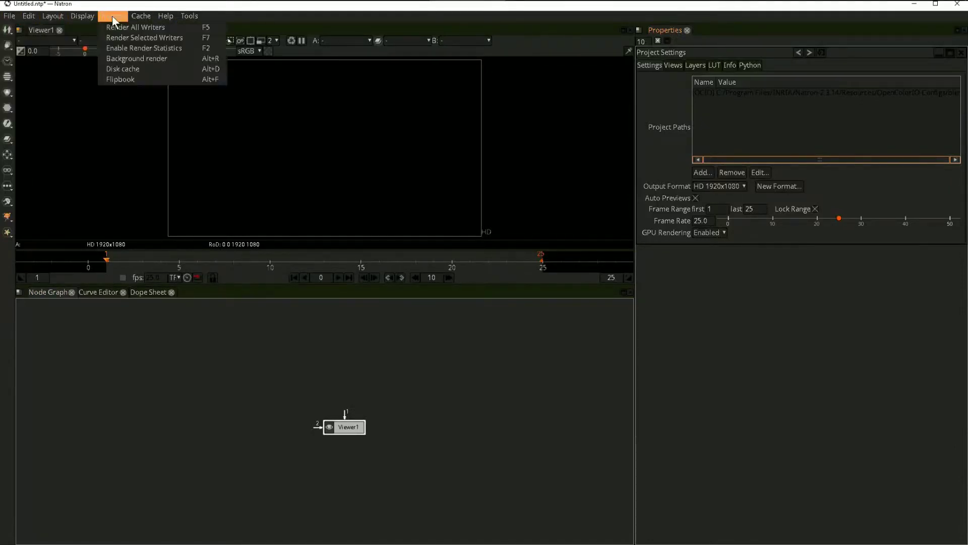
left_click(166, 15)
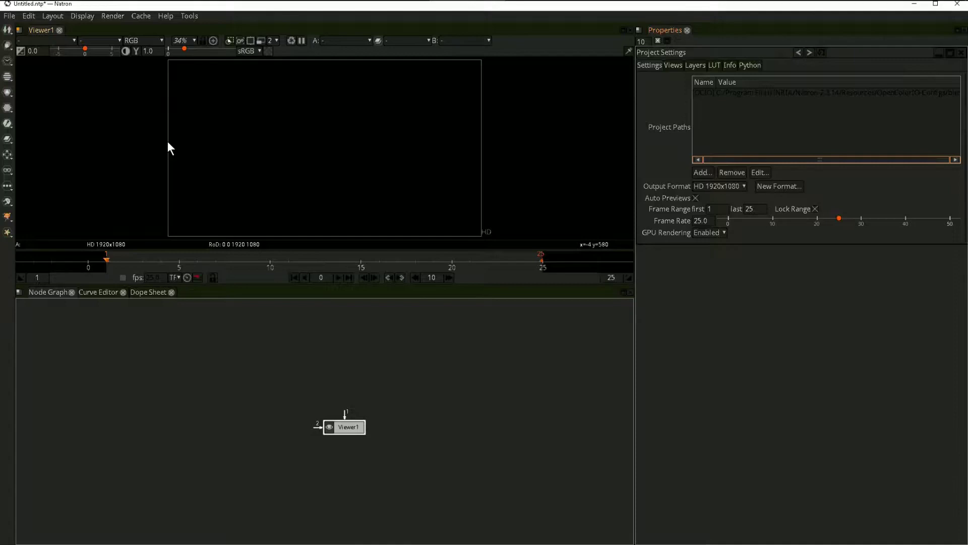
Browse the left toolbar node categories: Time, Color, Filter, Keyer, Merge, Transform, Channel and Extra
left_click(8, 61)
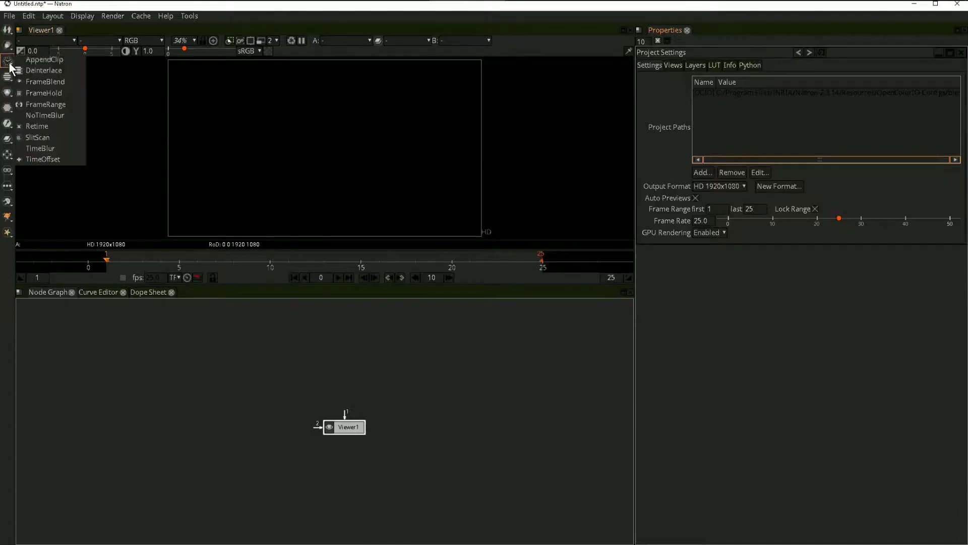
left_click(9, 64)
left_click(8, 93)
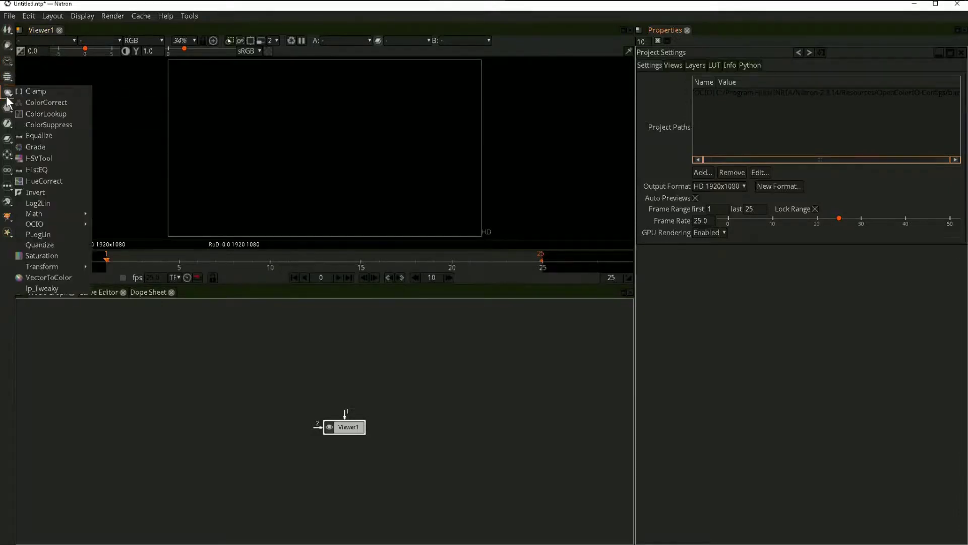
left_click(8, 108)
left_click(8, 123)
left_click(8, 139)
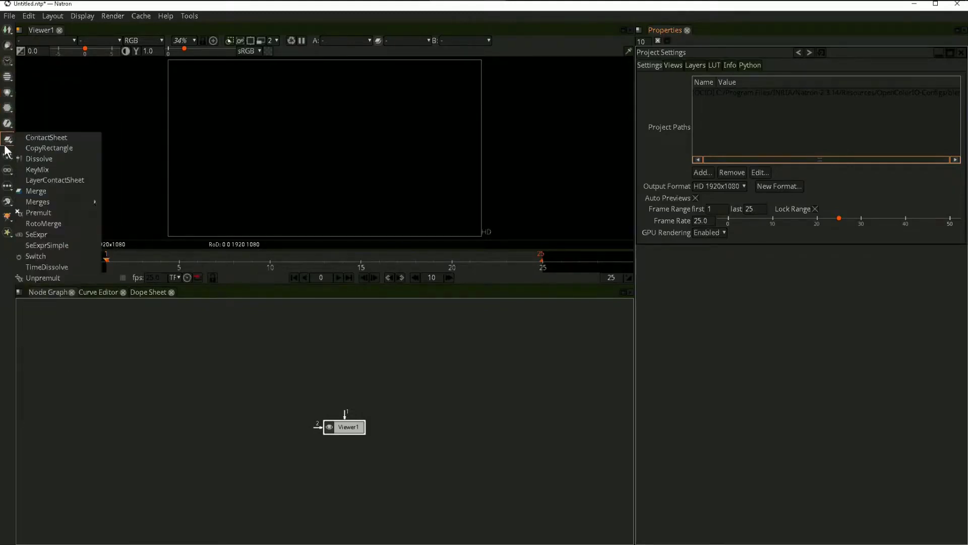
left_click(7, 152)
left_click(8, 170)
left_click(8, 187)
left_click(8, 77)
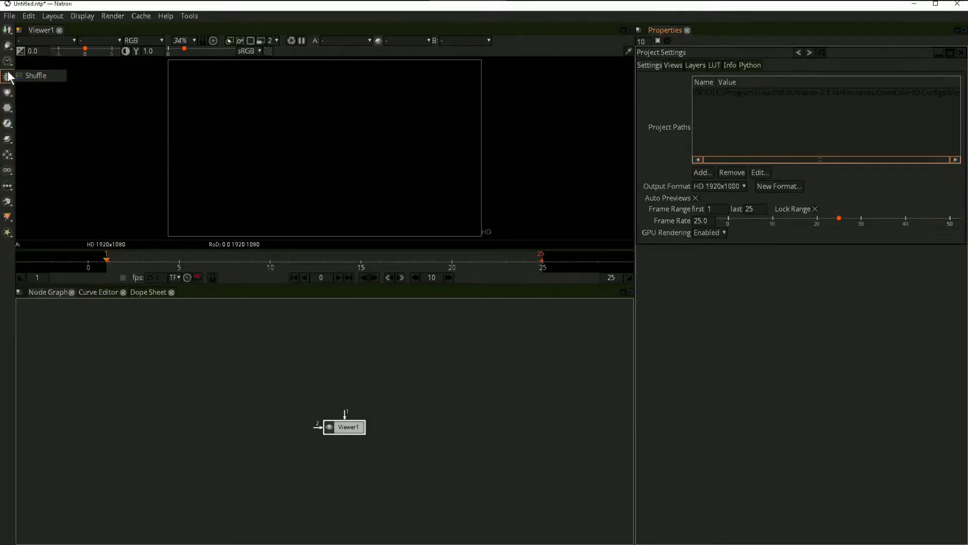
left_click(7, 92)
left_click(8, 186)
left_click(8, 232)
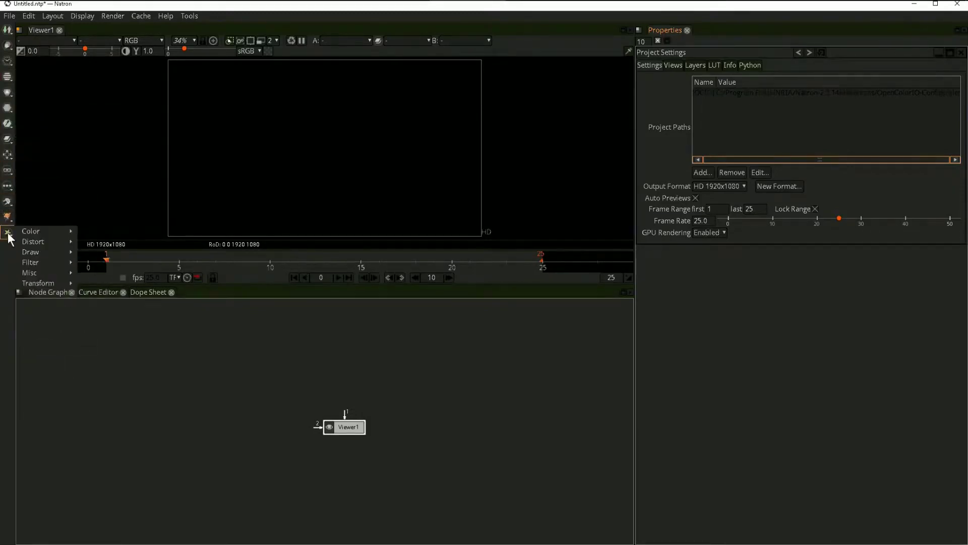
left_click(473, 168)
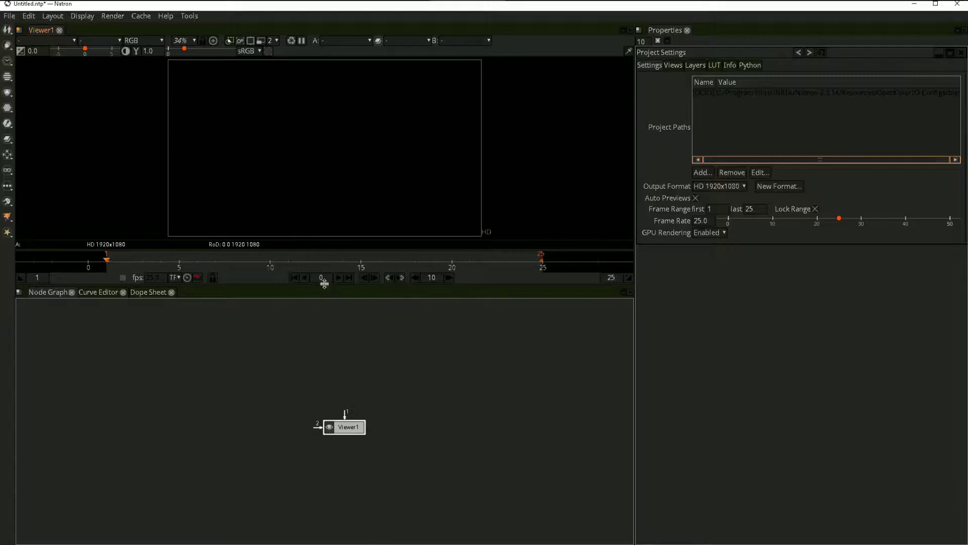
Lower the viewer/node-graph divider for a taller viewer and move Viewer1 lower-left in the graph
left_click_drag(324, 284, 324, 309)
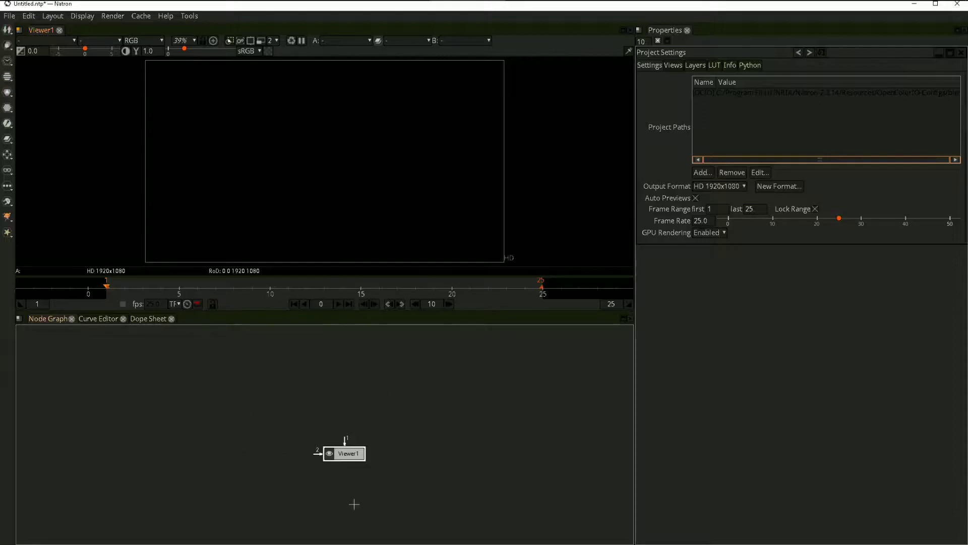
mouse_move(348, 453)
left_mouse_down()
mouse_move(423, 424)
mouse_move(331, 447)
left_mouse_up()
left_click_drag(376, 421, 366, 452)
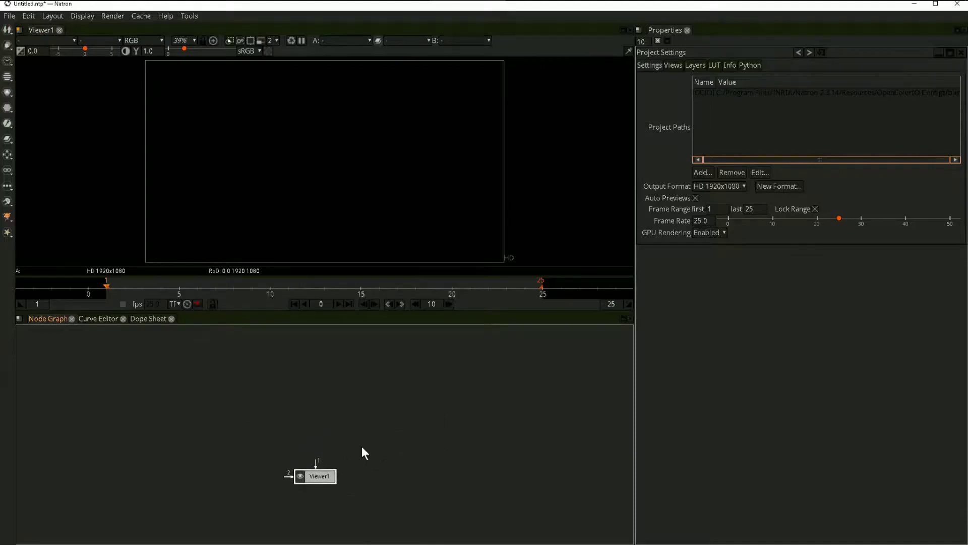
scroll(368, 441, "up", 1)
right_click(355, 402)
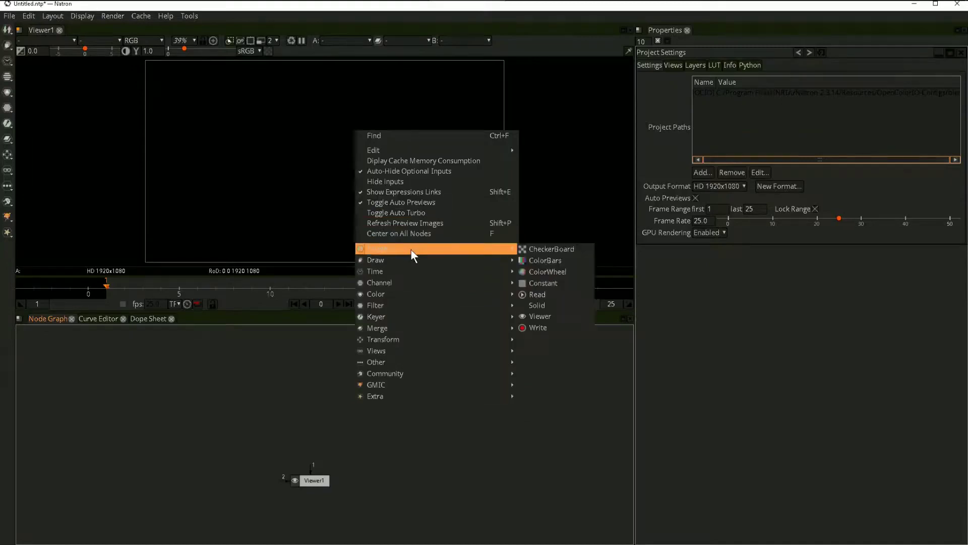
mouse_move(423, 271)
mouse_move(424, 290)
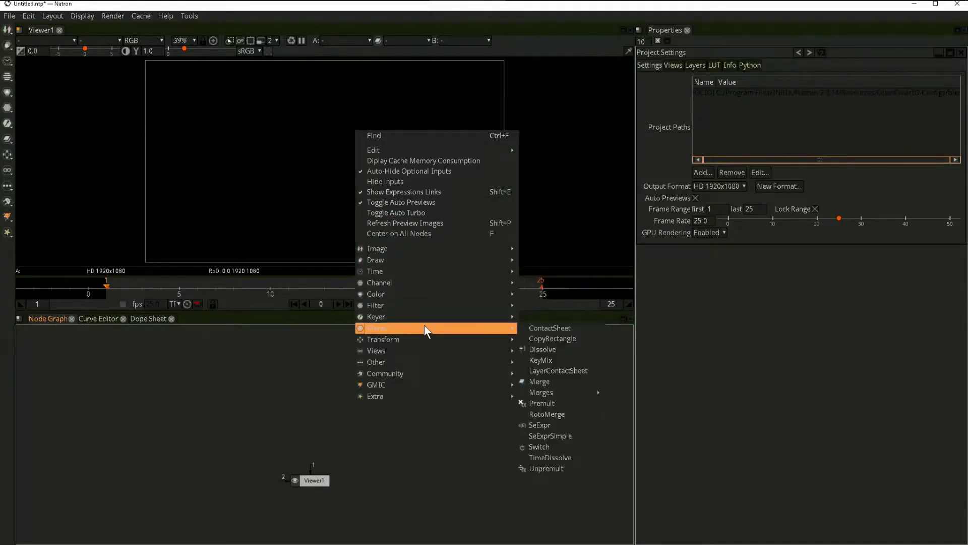
mouse_move(427, 340)
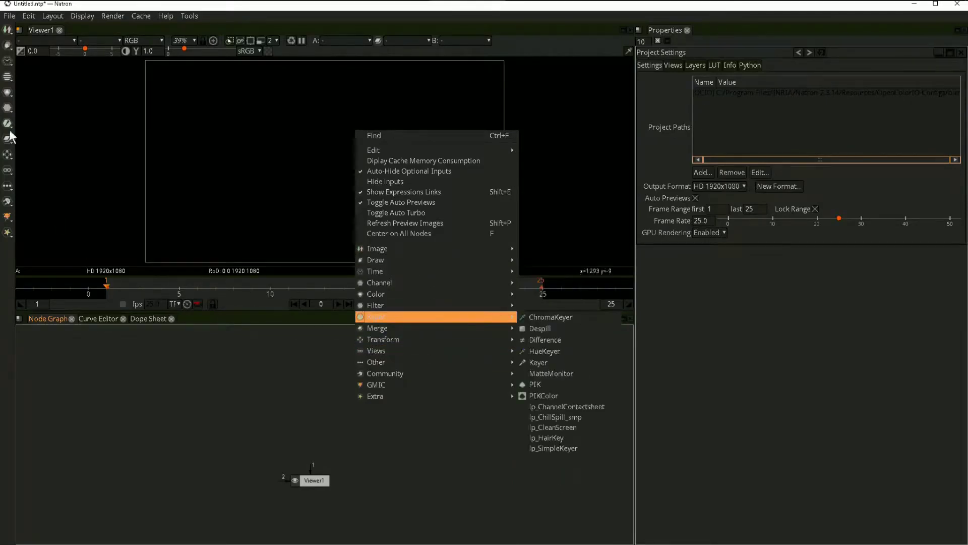
left_click(6, 80)
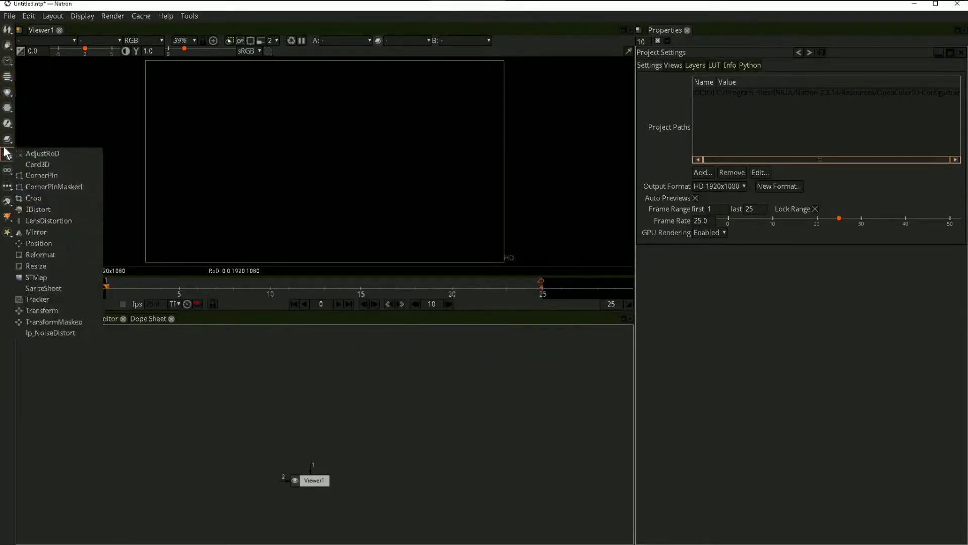
mouse_move(8, 217)
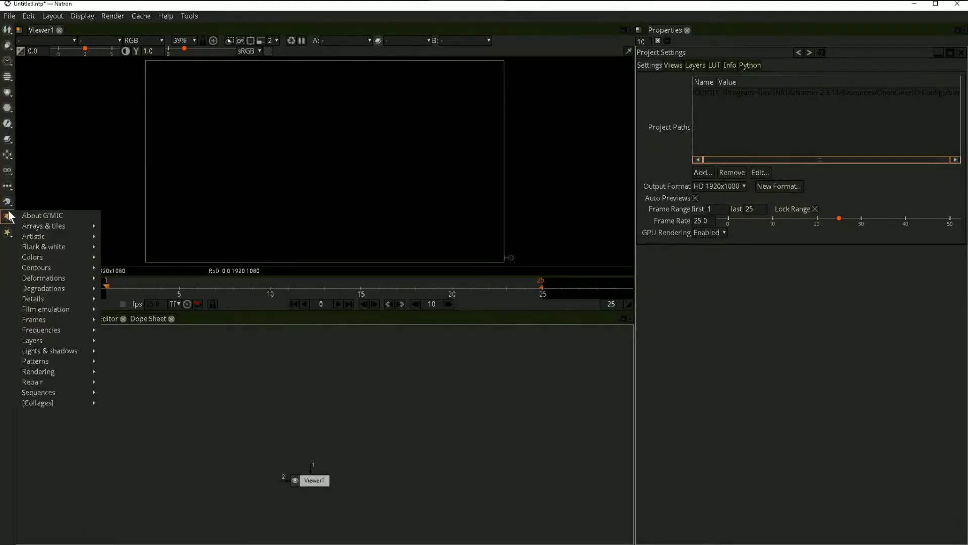
left_click(489, 386)
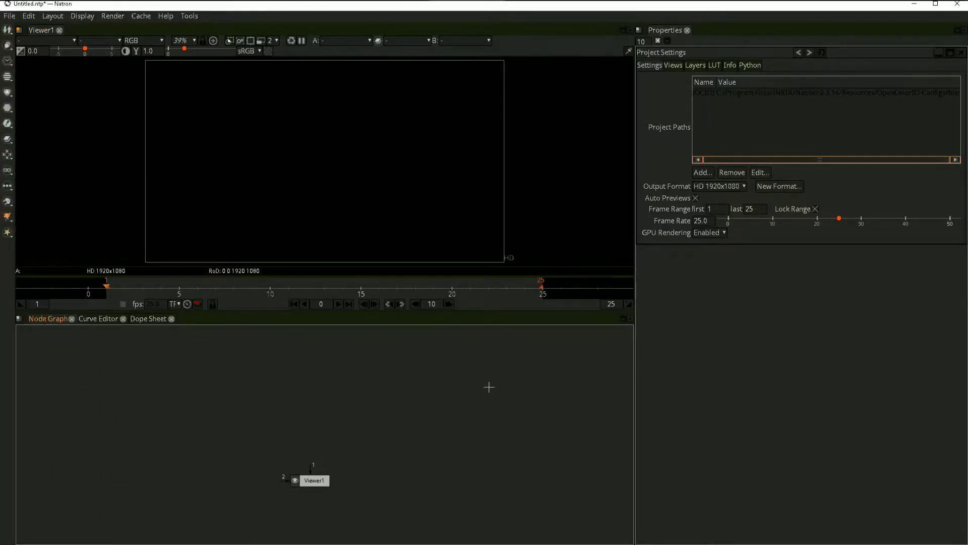
left_click(313, 481)
Widen the viewer over the properties panel, start playback, and enlarge and zoom the node graph
left_click_drag(635, 257, 837, 256)
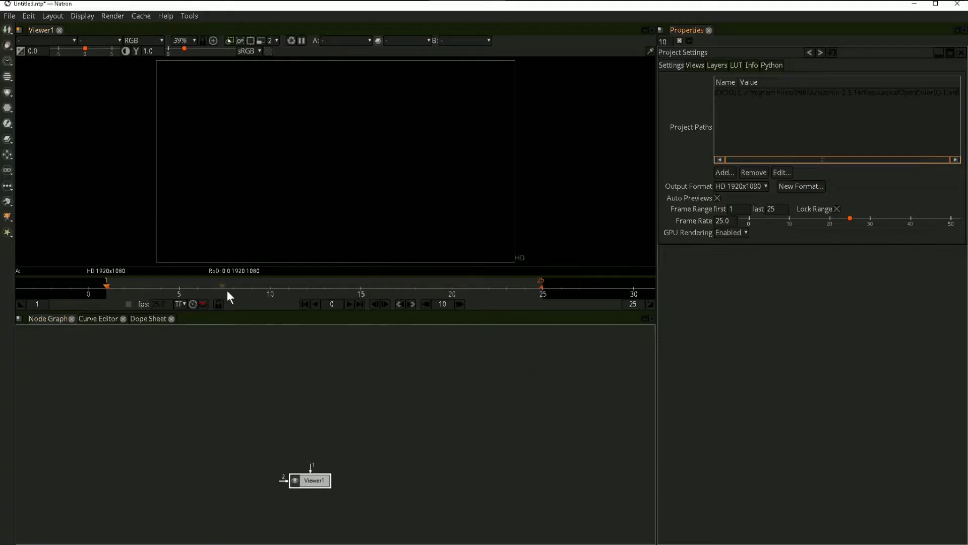
left_click(350, 303)
left_click_drag(480, 311, 484, 275)
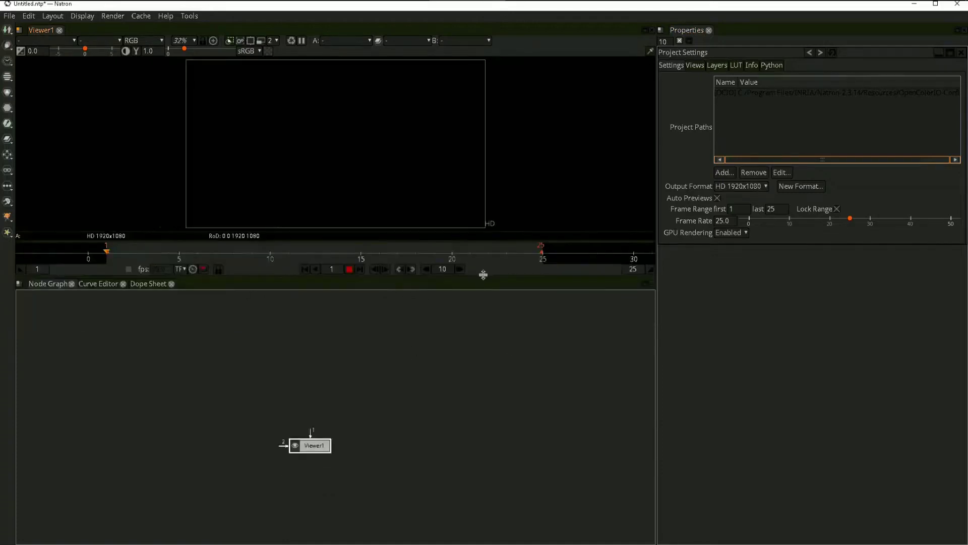
scroll(337, 406, "up", 2)
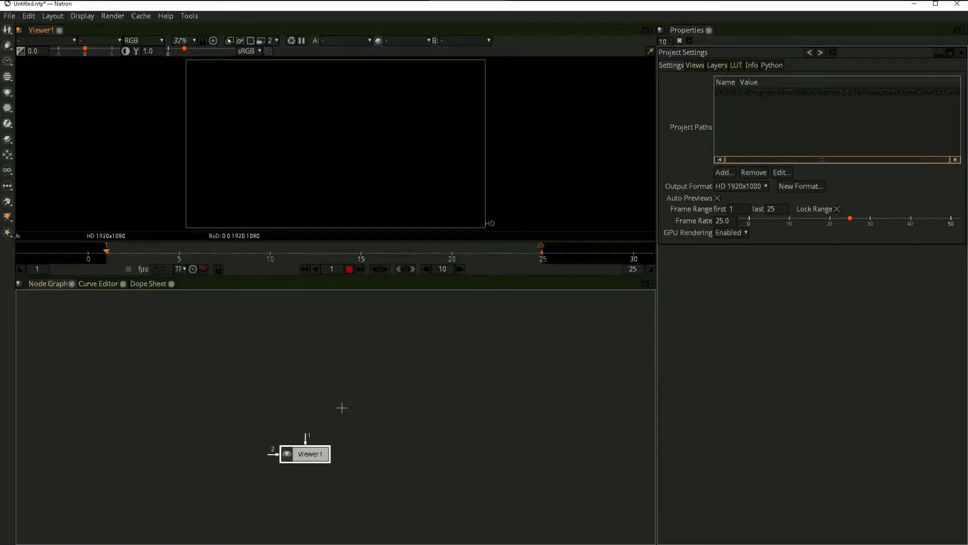
scroll(333, 404, "up", 2)
scroll(327, 398, "down", 2)
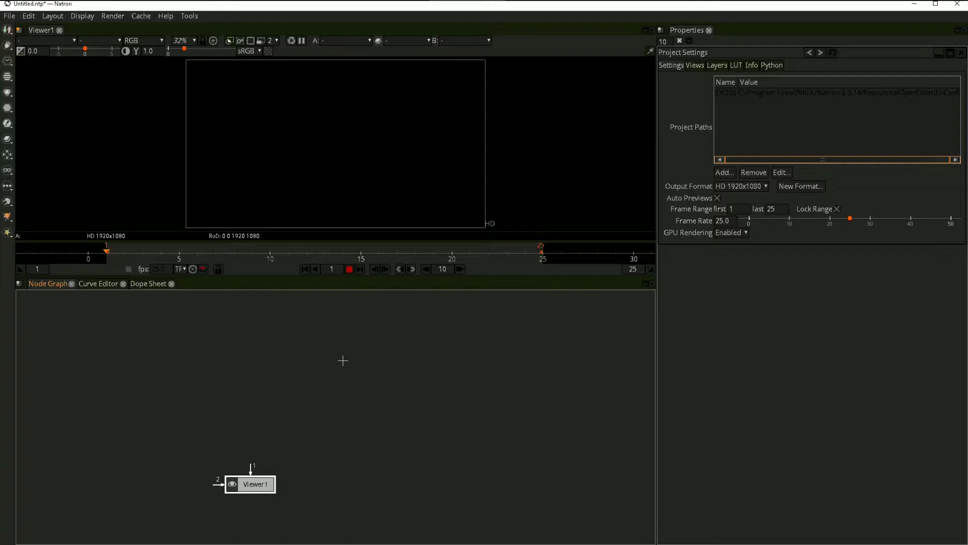
left_click(333, 361)
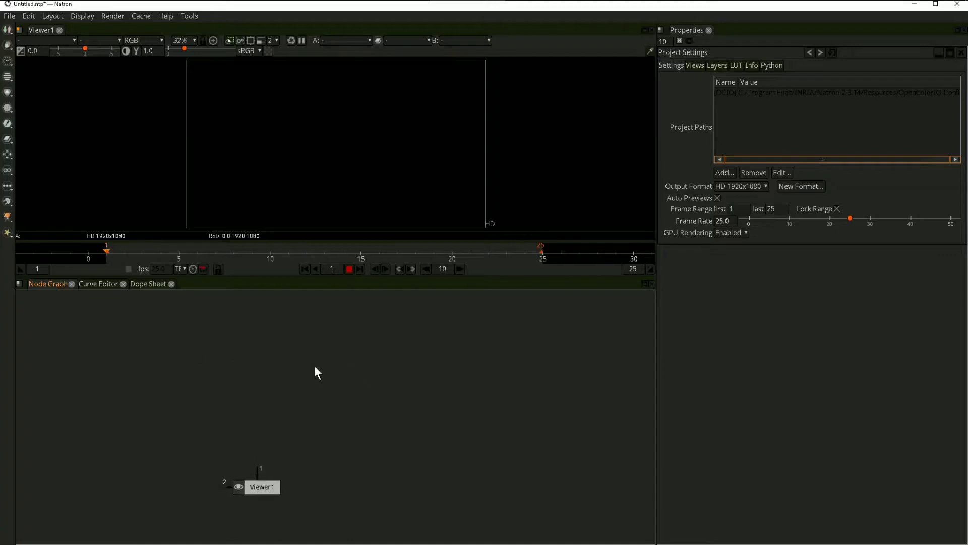
Browse File Explorer to D:\open_artist_youtube\04_VFX_Class_room\EP1
left_click(104, 7)
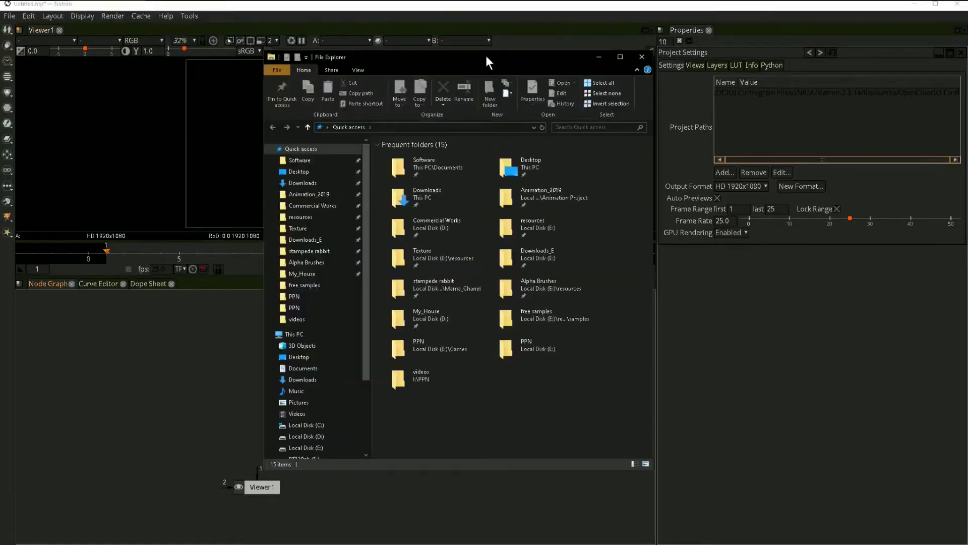
left_click_drag(487, 57, 470, 61)
scroll(305, 394, "down", 1)
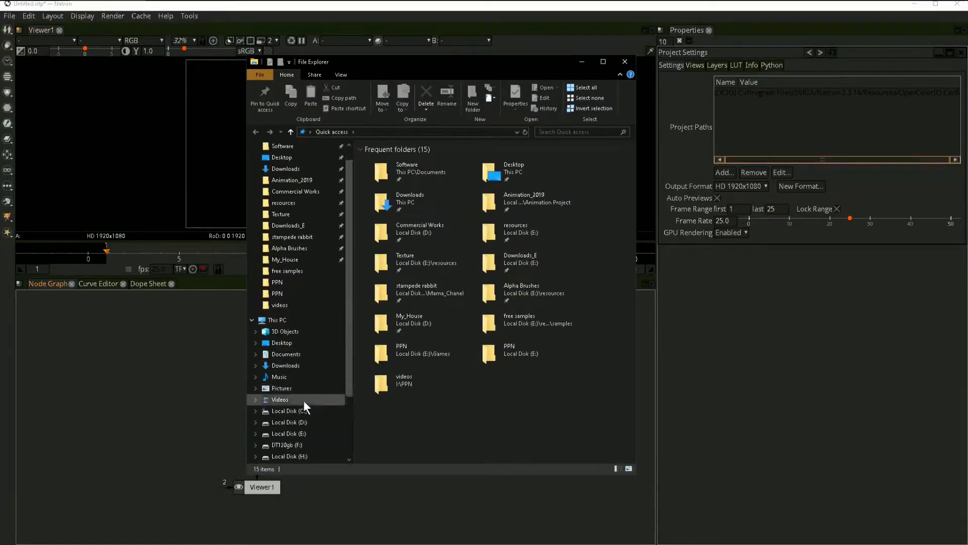
left_click(290, 422)
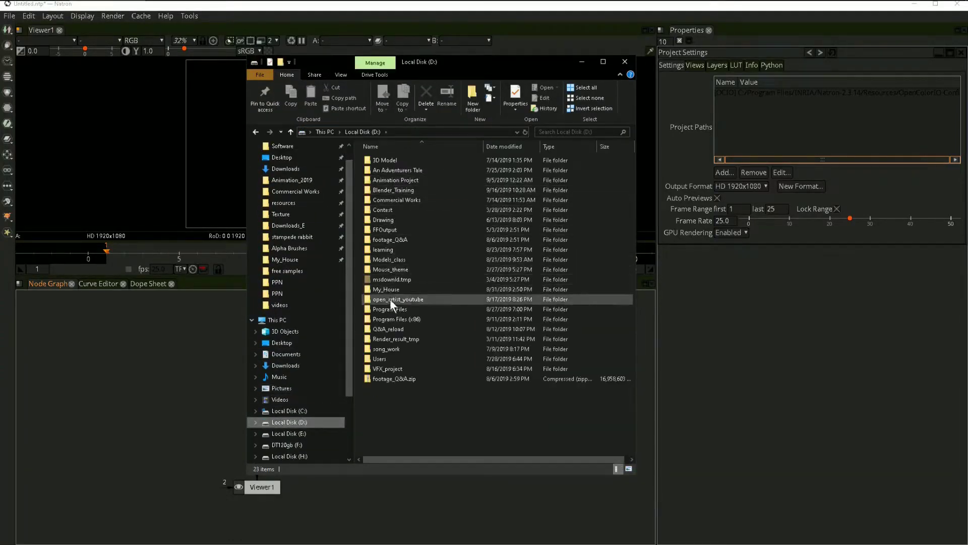
double_click(394, 300)
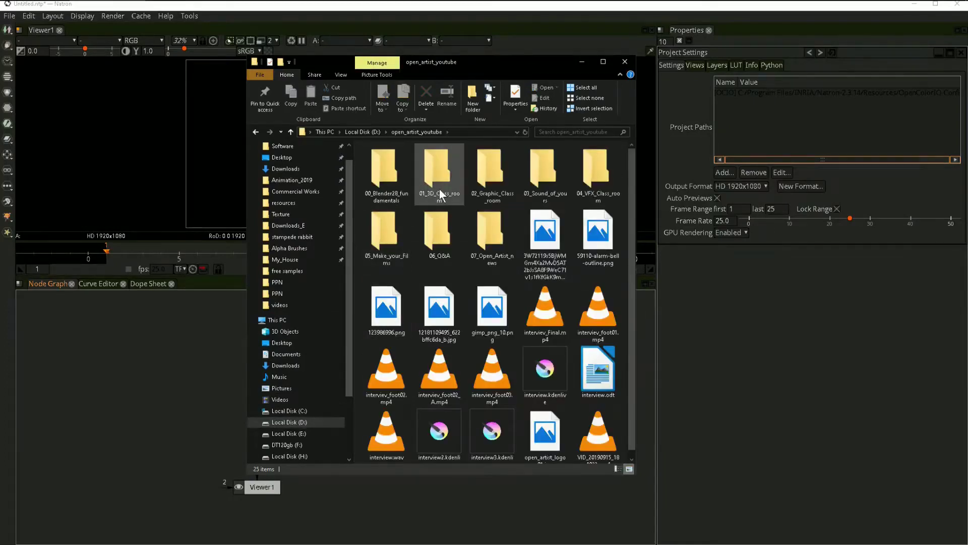
double_click(607, 186)
left_click(407, 160)
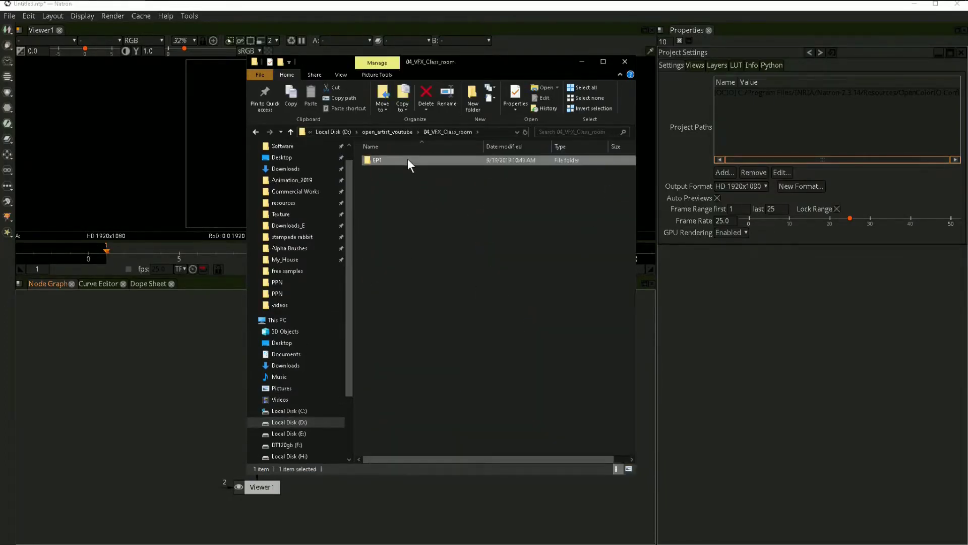
double_click(408, 160)
Preview the landscape JPG, then open hcw_godiva_close\Godiva Close and view its first frame
double_click(431, 195)
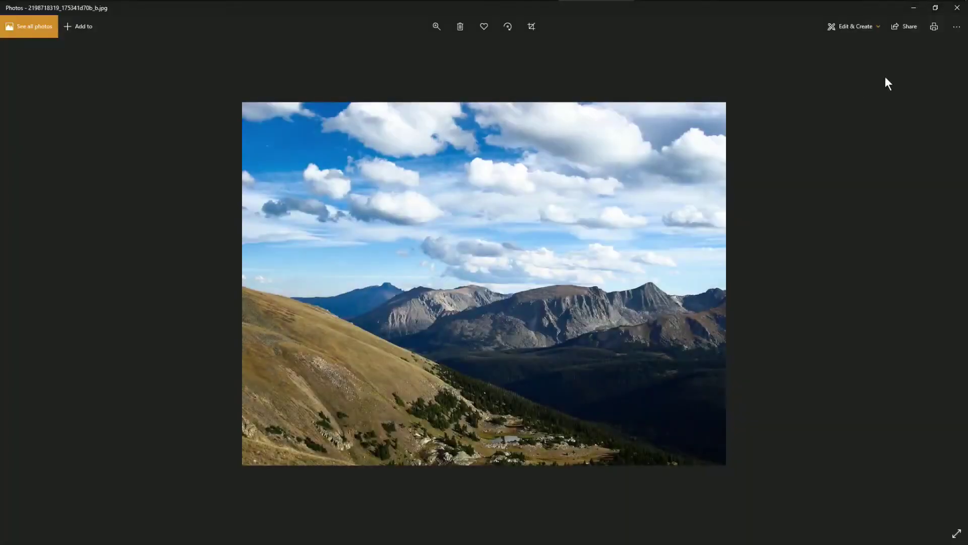
left_click(957, 8)
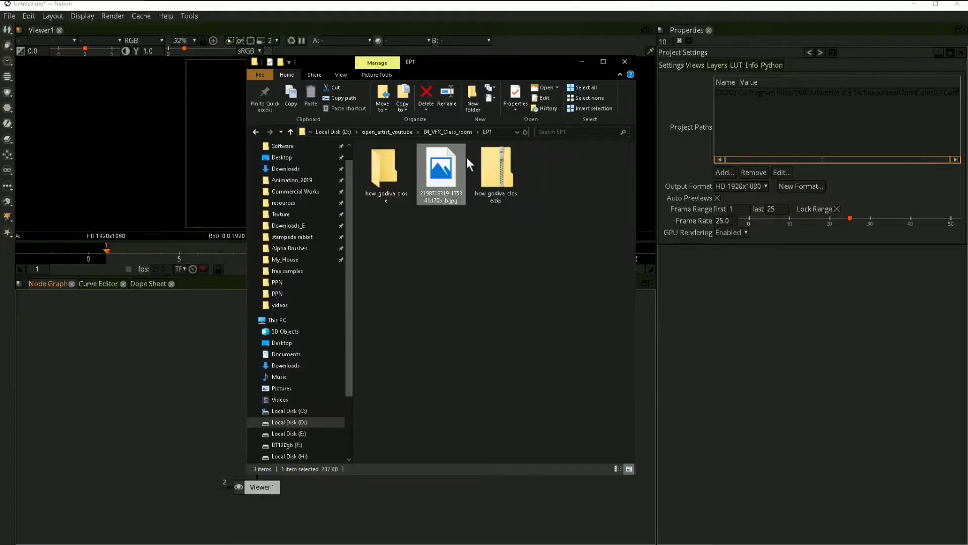
double_click(375, 177)
double_click(388, 162)
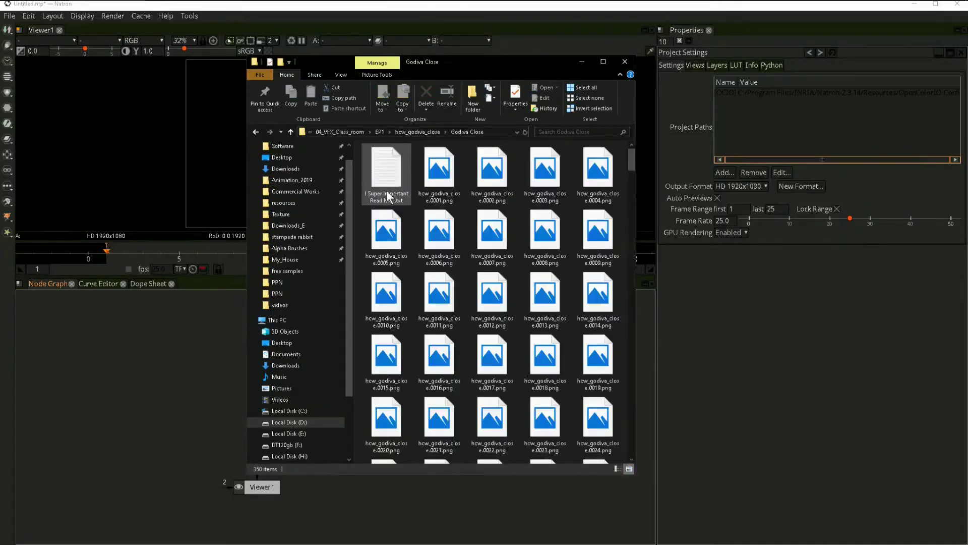
double_click(432, 178)
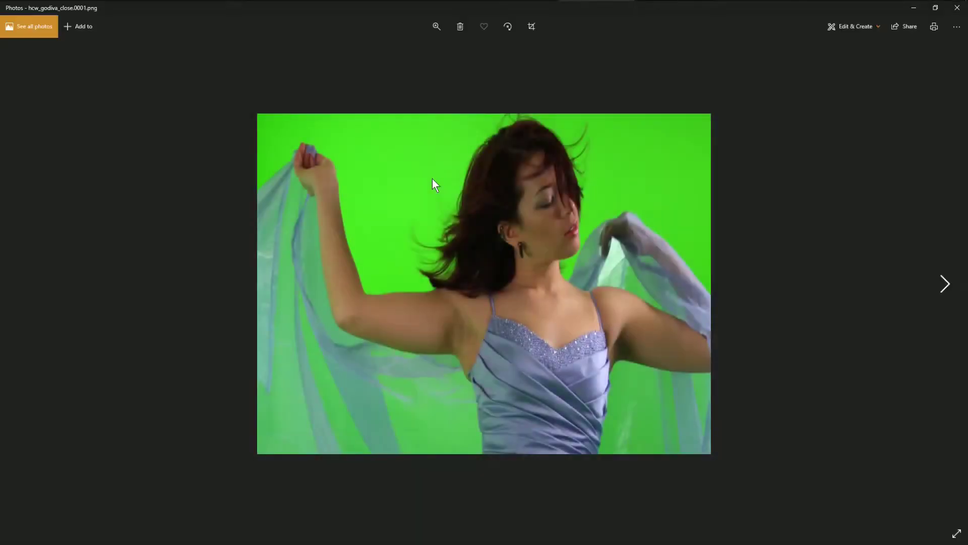
Step forward four frames through the green-screen dancer sequence and close the preview
key("Right")
key("Right")
key("Right")
key("Right")
key("Right")
key("Right")
key("Right")
key("Right")
key("Right")
key("Right")
key("Right")
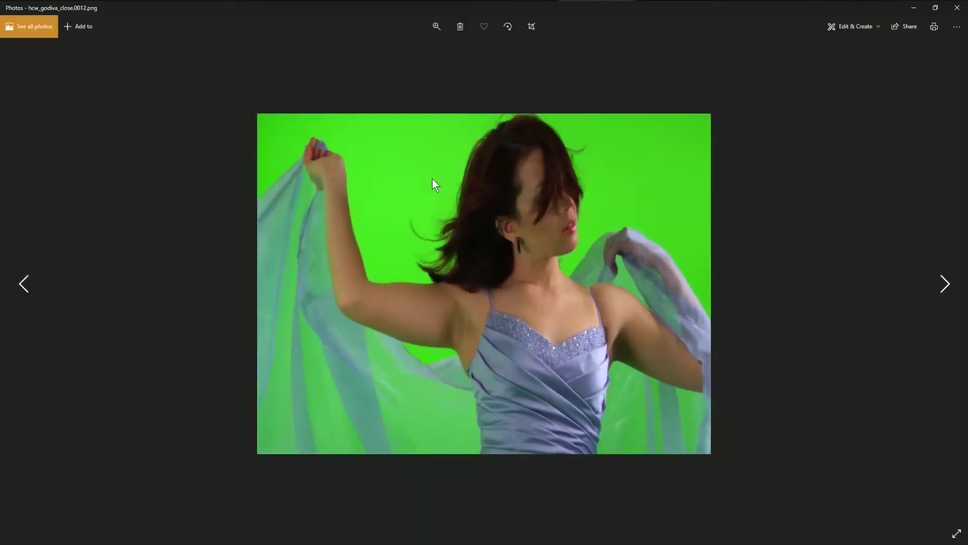
key("Right")
key("Right")
key("Right")
key("Right")
key("Right")
key("Right")
key("Right")
key("Right")
key("Right")
key("Right")
key("Right")
key("Right")
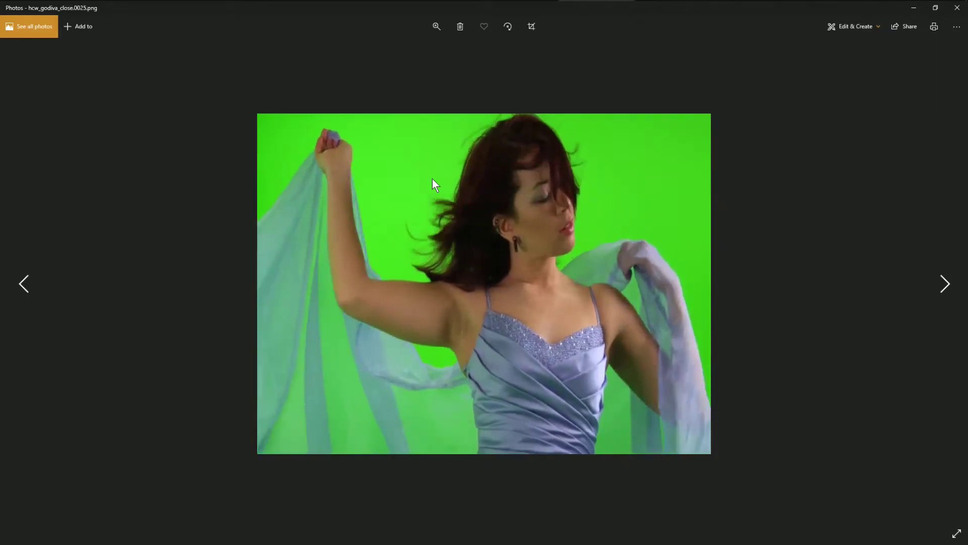
key("Right")
key("Right")
key("Right")
key("Right")
key("Right")
key("Right")
key("Right")
key("Right")
key("Right")
key("Right")
key("Right")
key("Right")
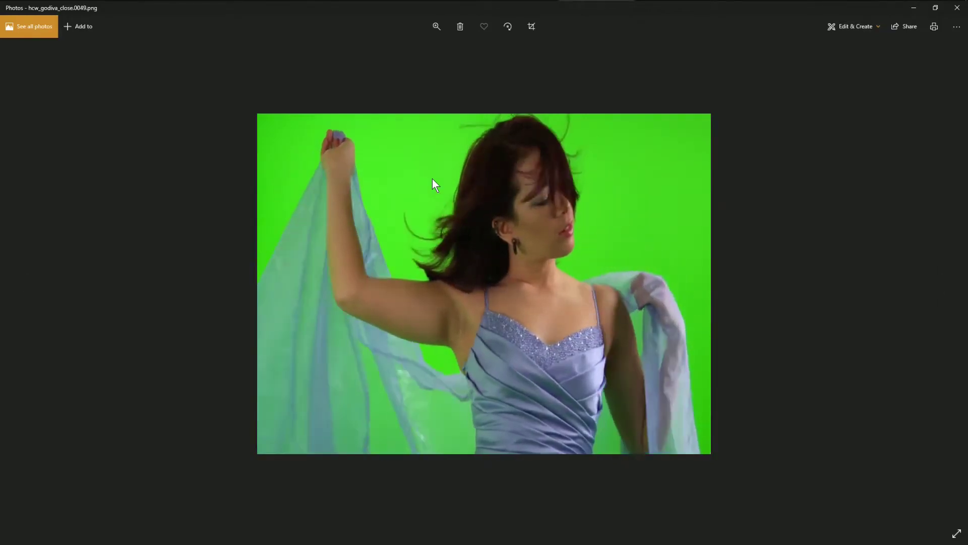
key("Right")
key("Right")
key("Right")
key("Right")
key("Right")
key("Right")
key("Right")
key("Right")
key("Right")
key("Right")
key("Right")
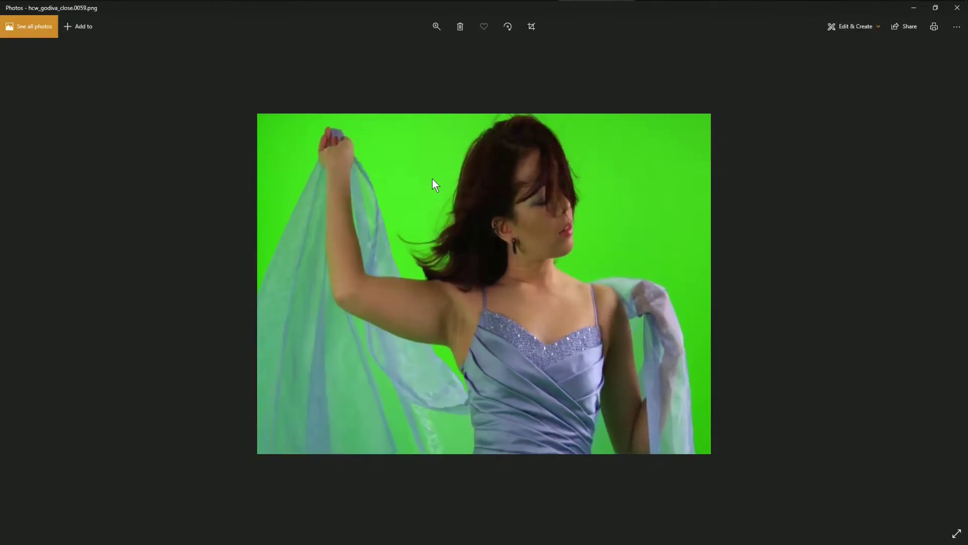
key("alt+F4")
Scroll through the Godiva Close PNG files in Explorer and bring Natron back to the front
left_click_drag(632, 211, 631, 270)
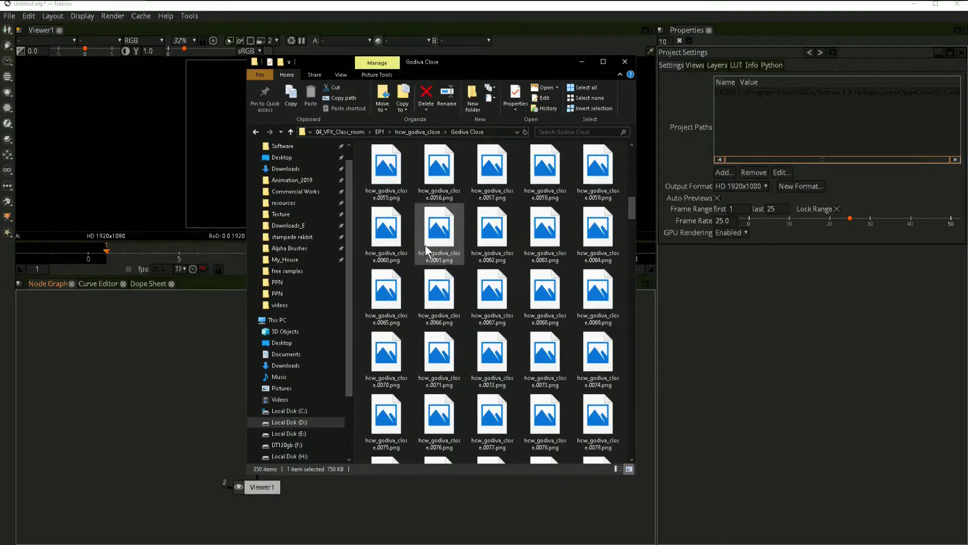
scroll(426, 252, "down", 10)
scroll(471, 300, "down", 8)
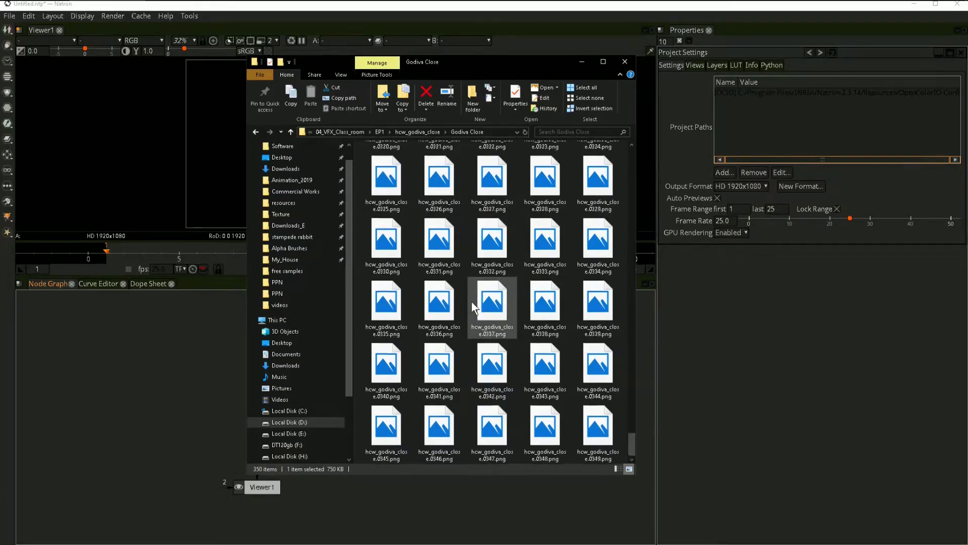
left_click(580, 29)
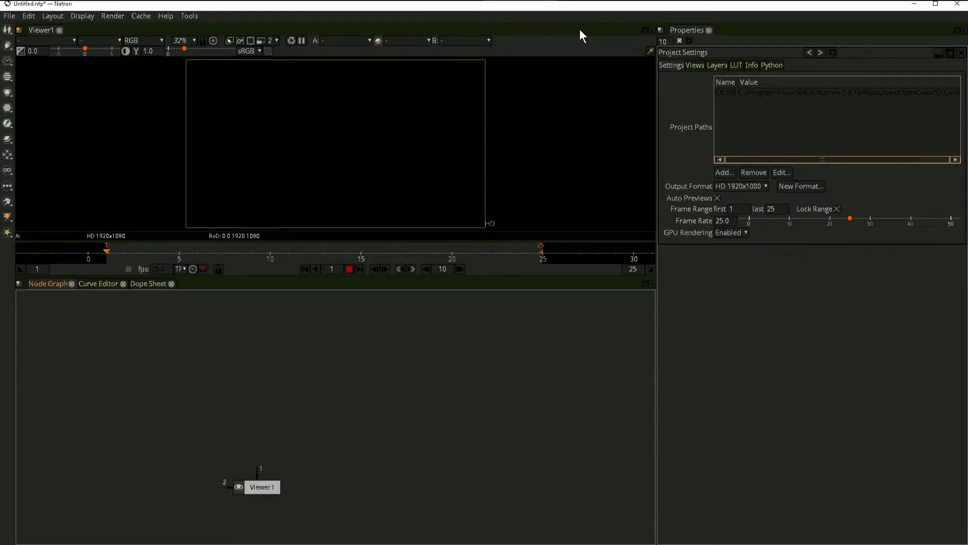
Move Viewer1 into view and add a Read node through Image > Read in the graph's menu
left_click_drag(348, 420, 405, 393)
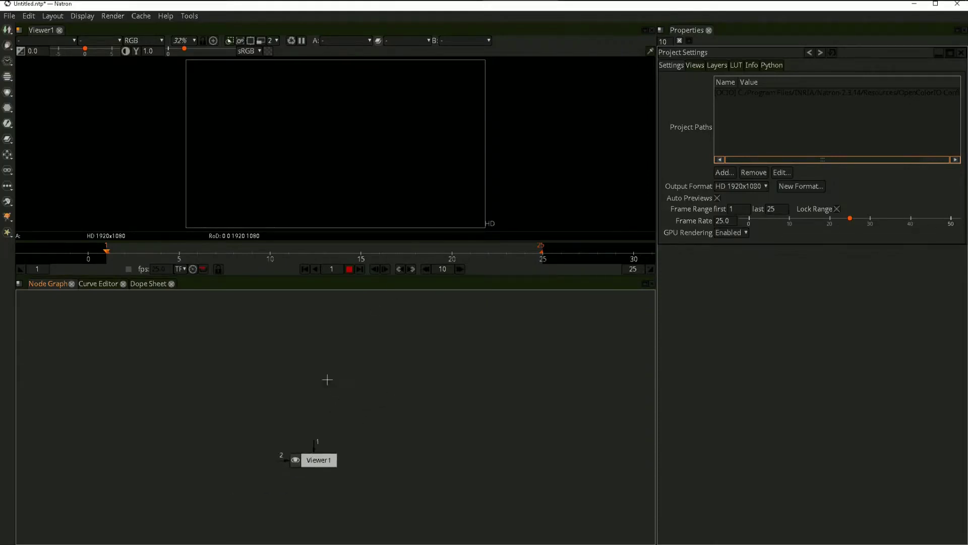
right_click(325, 411)
mouse_move(327, 409)
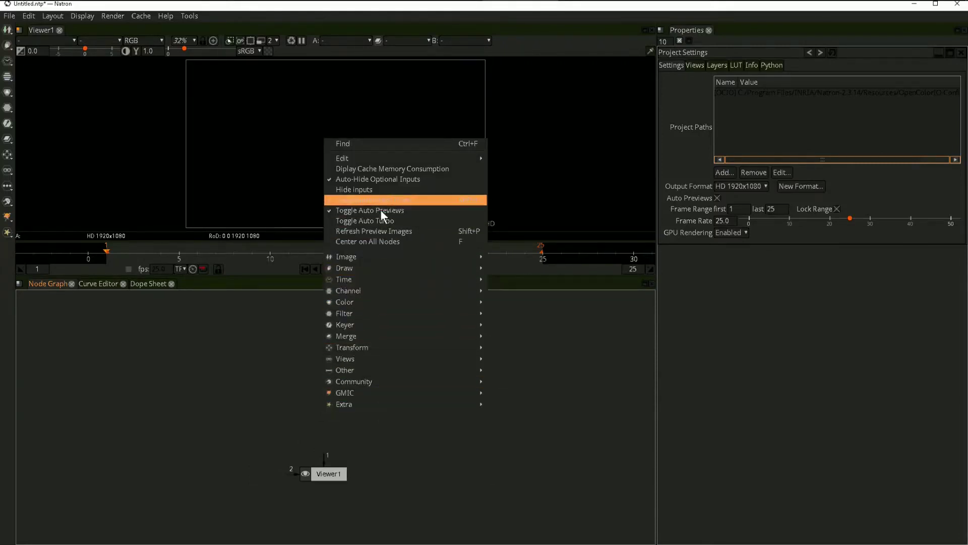
mouse_move(371, 258)
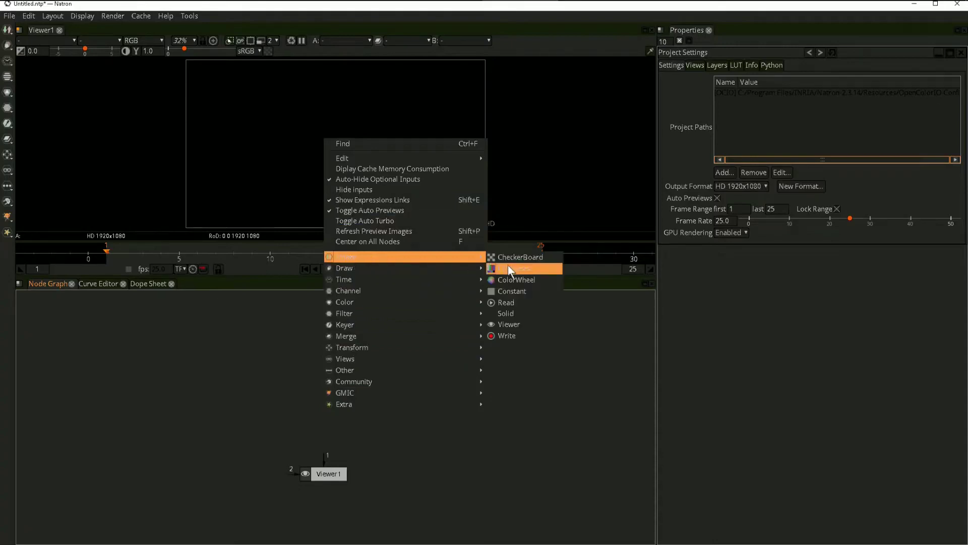
left_click(518, 303)
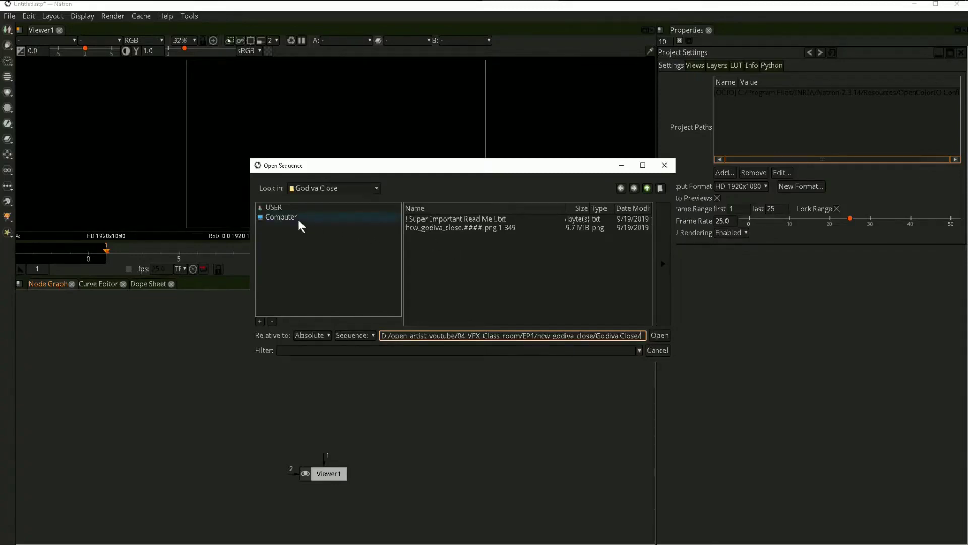
left_click(364, 186)
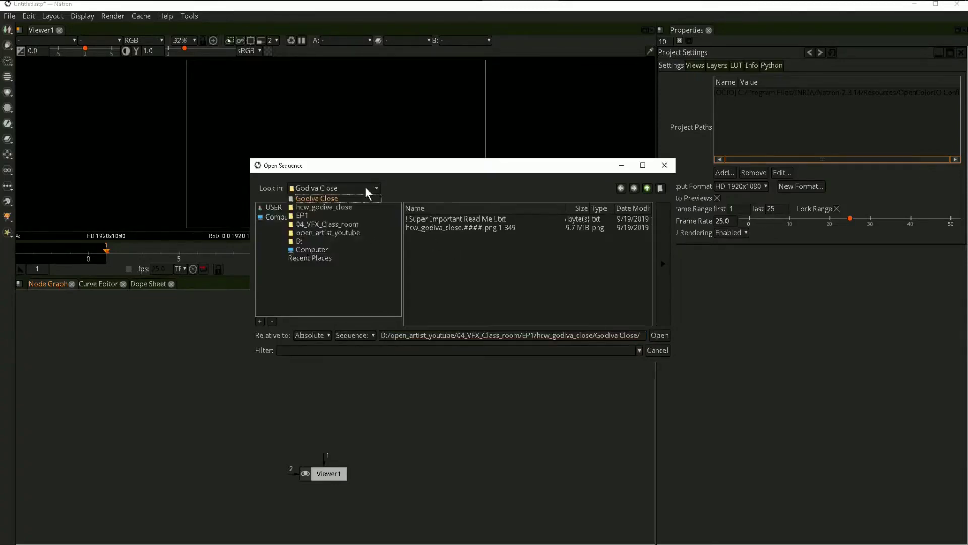
left_click(325, 242)
scroll(457, 266, "down", 2)
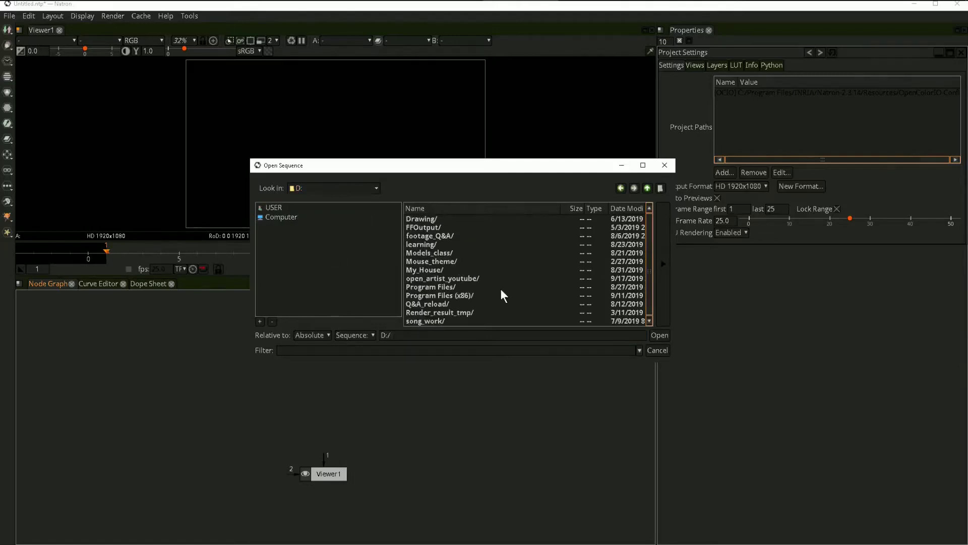
double_click(468, 280)
left_click(443, 227)
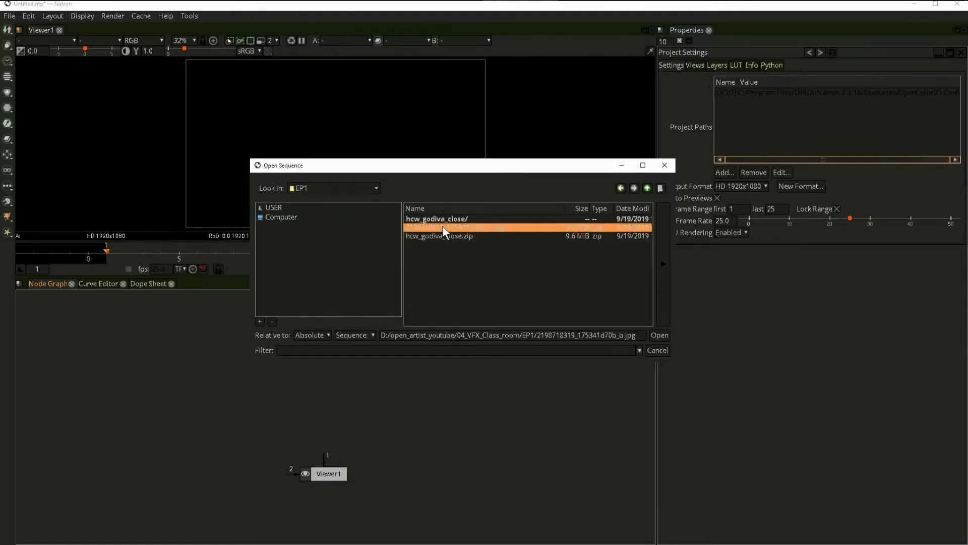
left_click(664, 335)
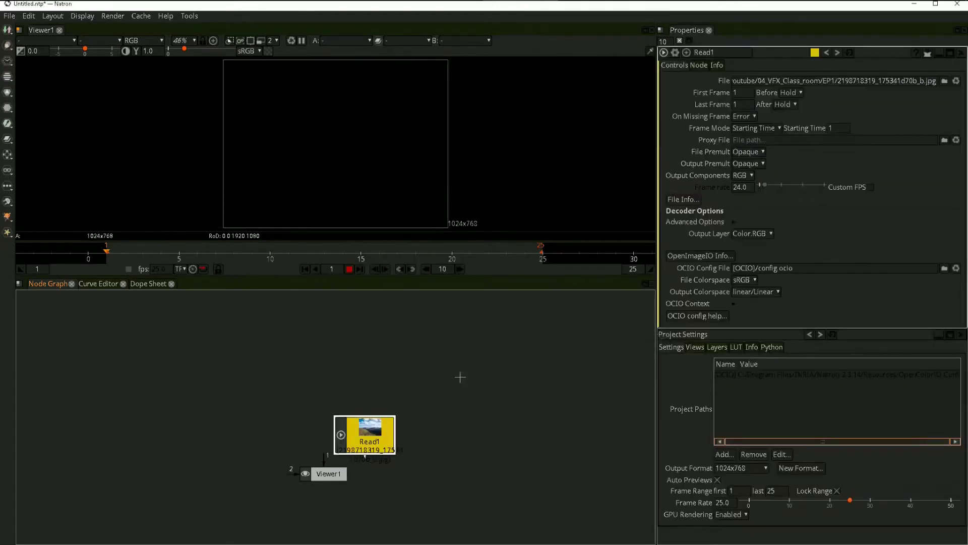
Connect Read1 into Viewer1's input and stop playback on frame 13
mouse_move(363, 421)
left_mouse_down()
mouse_move(335, 386)
mouse_move(335, 485)
left_mouse_up()
scroll(353, 402, "up", 2)
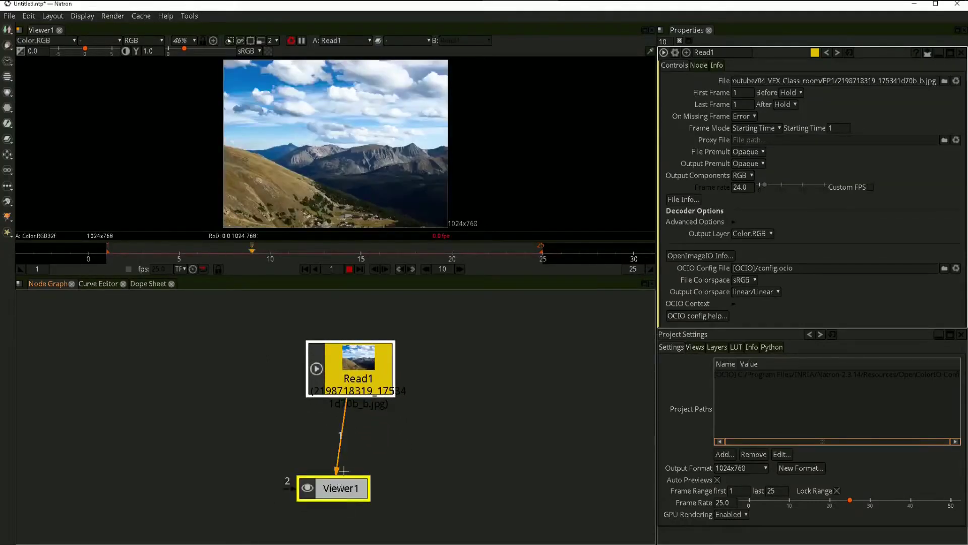
left_click(349, 268)
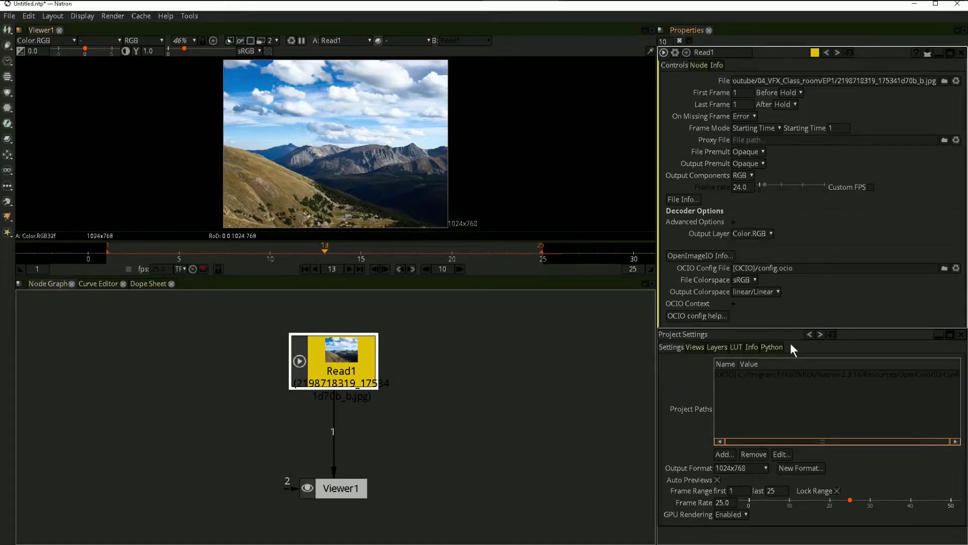
Set the project output format to HD_720 1280x720 and reposition Read1 lower-left
left_click(736, 470)
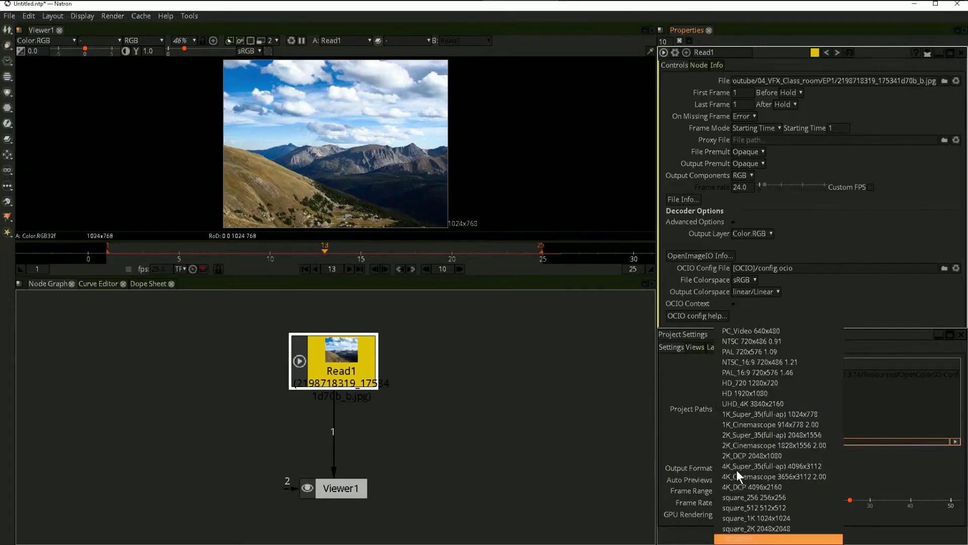
left_click(756, 383)
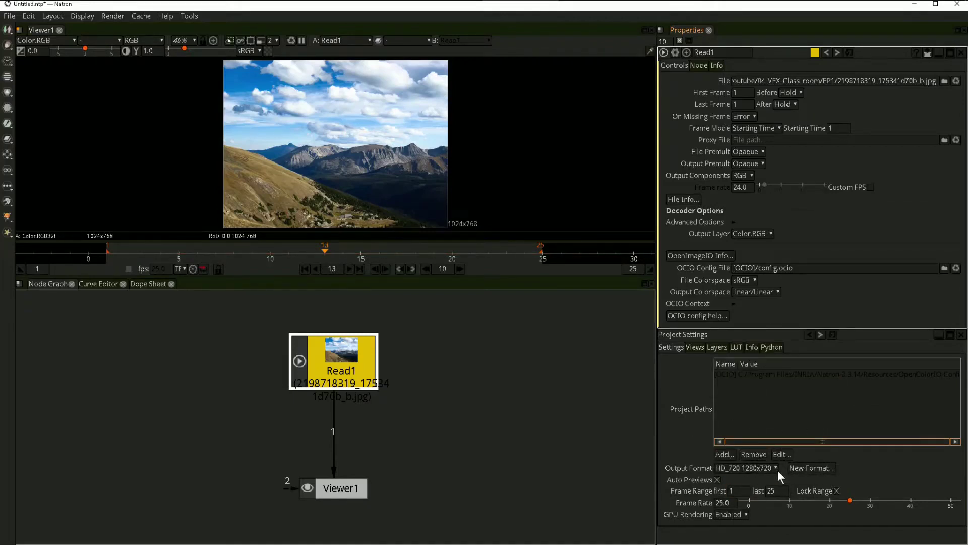
left_click_drag(379, 292, 393, 286)
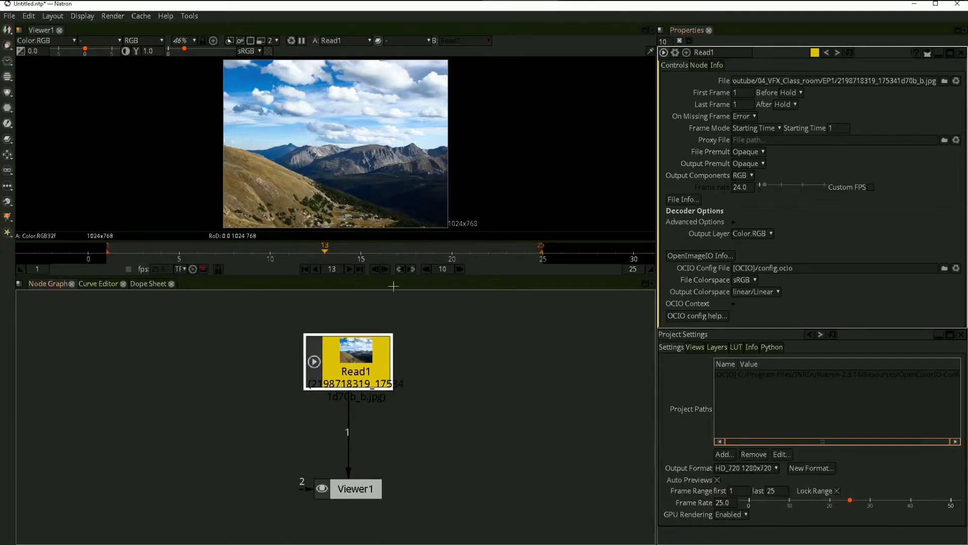
left_click_drag(349, 362, 328, 382)
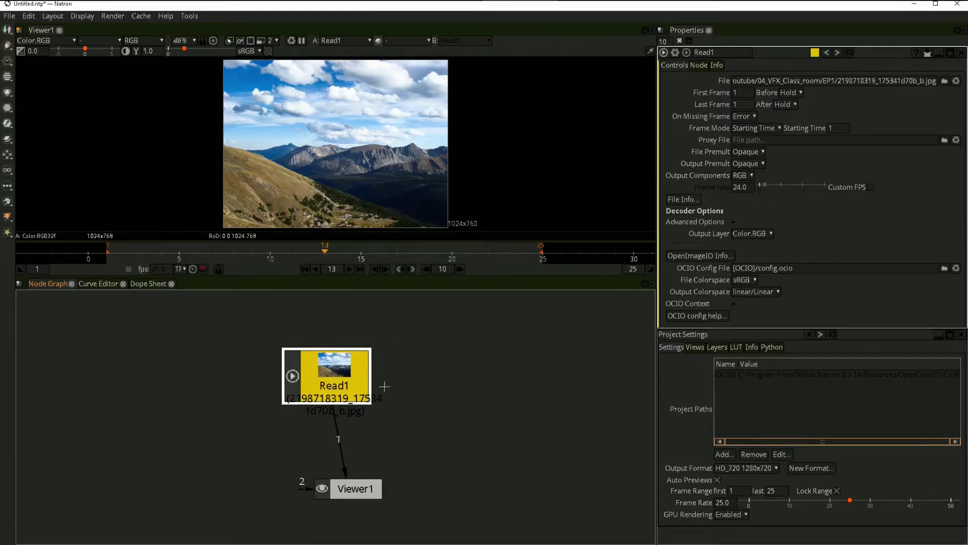
Insert a Reformat node after Read1 and place Reformat1 beneath Read1
right_click(311, 385)
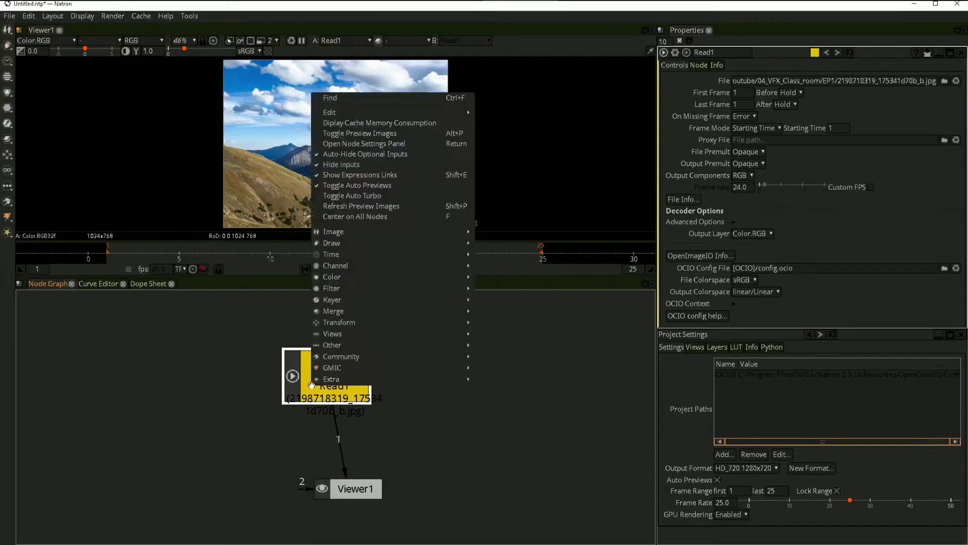
mouse_move(341, 242)
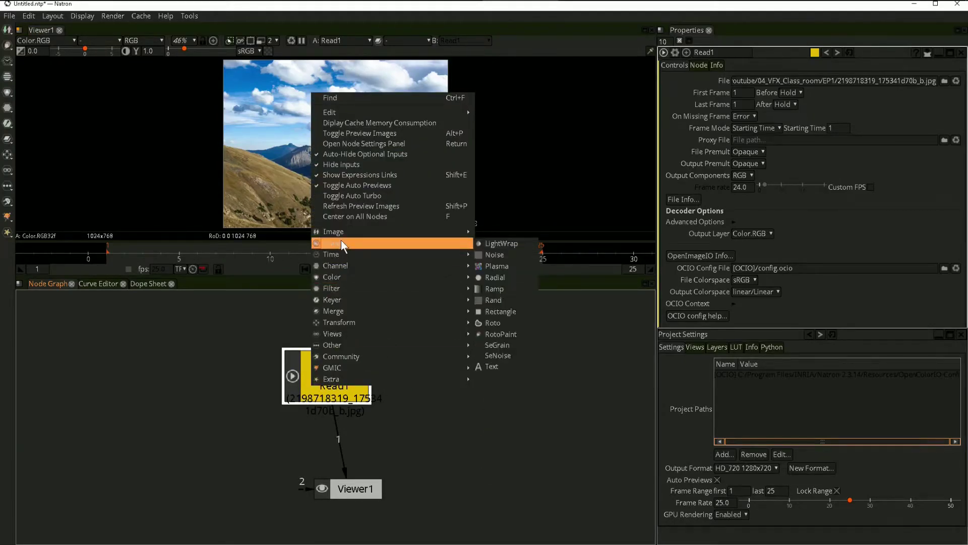
mouse_move(358, 323)
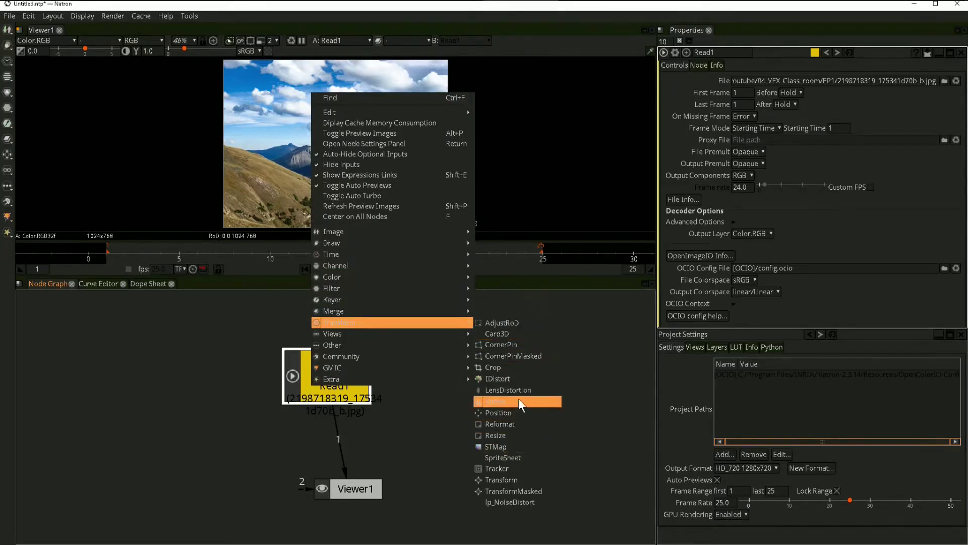
left_click(510, 425)
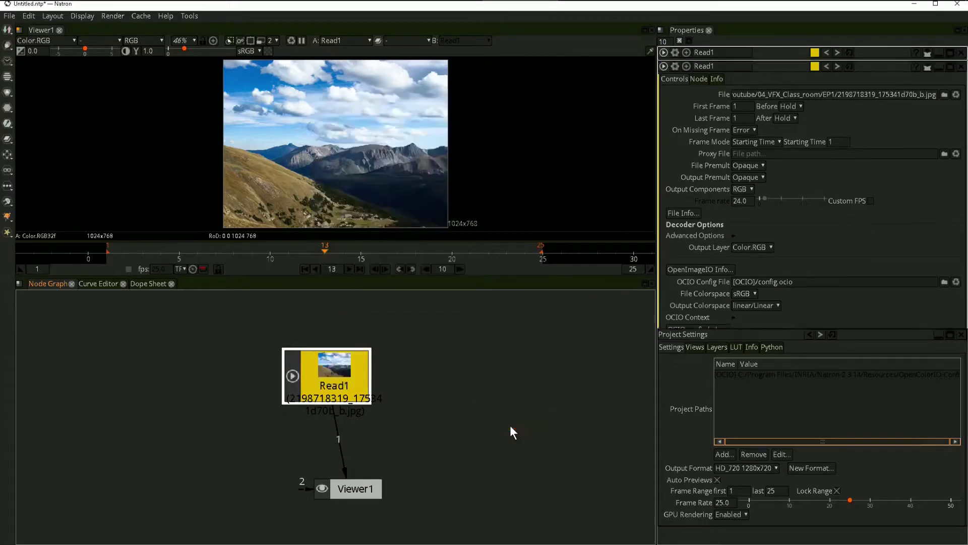
left_click_drag(405, 360, 373, 338)
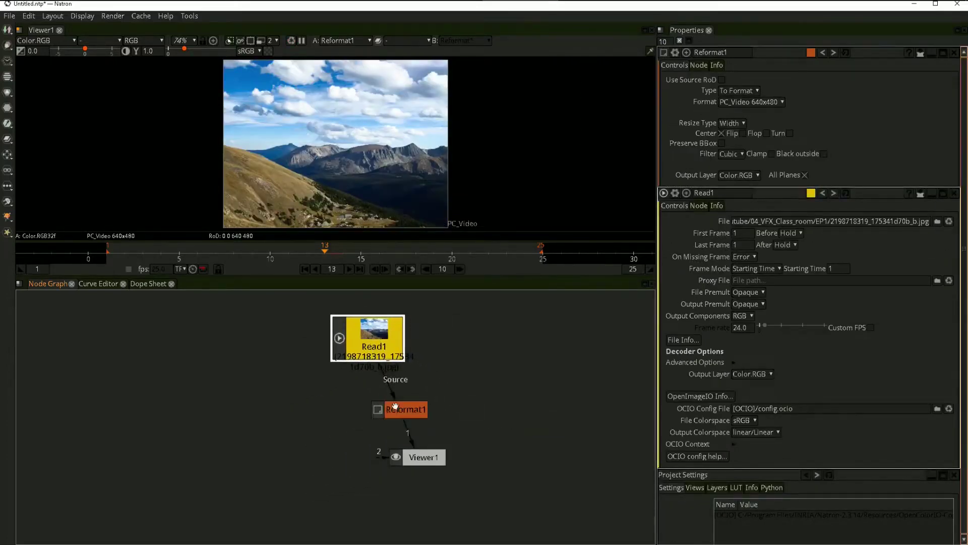
left_click_drag(404, 409, 389, 393)
left_click(383, 391)
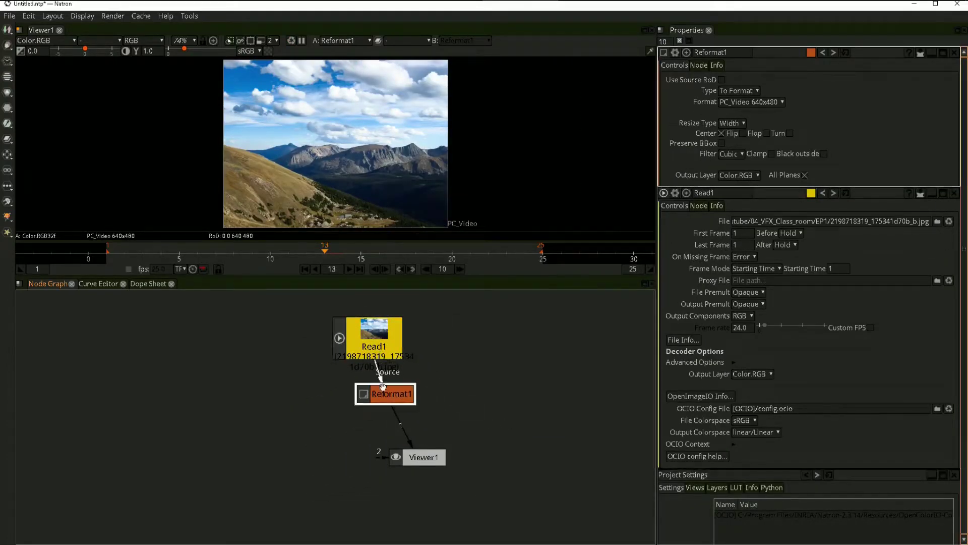
Set Reformat1's target format to HD_720 1280x720
left_click_drag(465, 390, 454, 395)
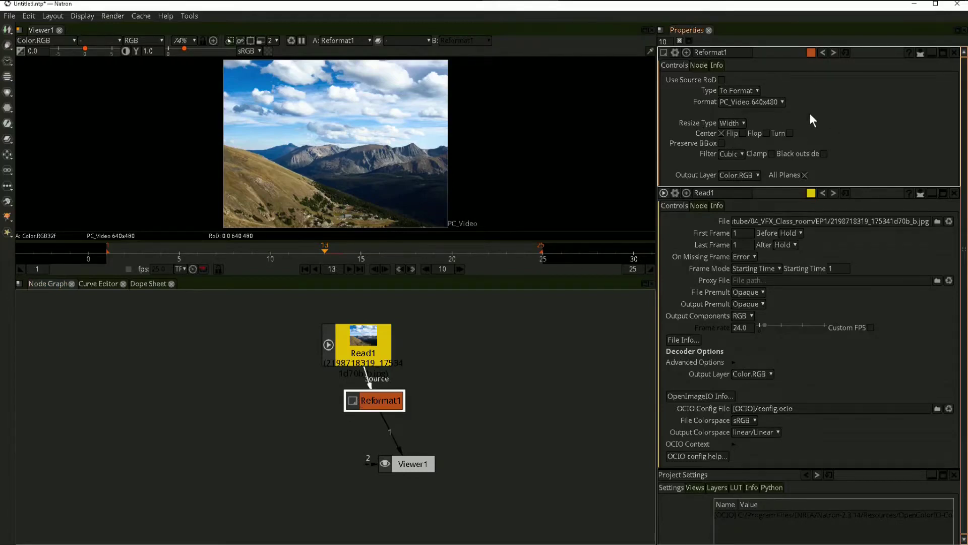
left_click(754, 104)
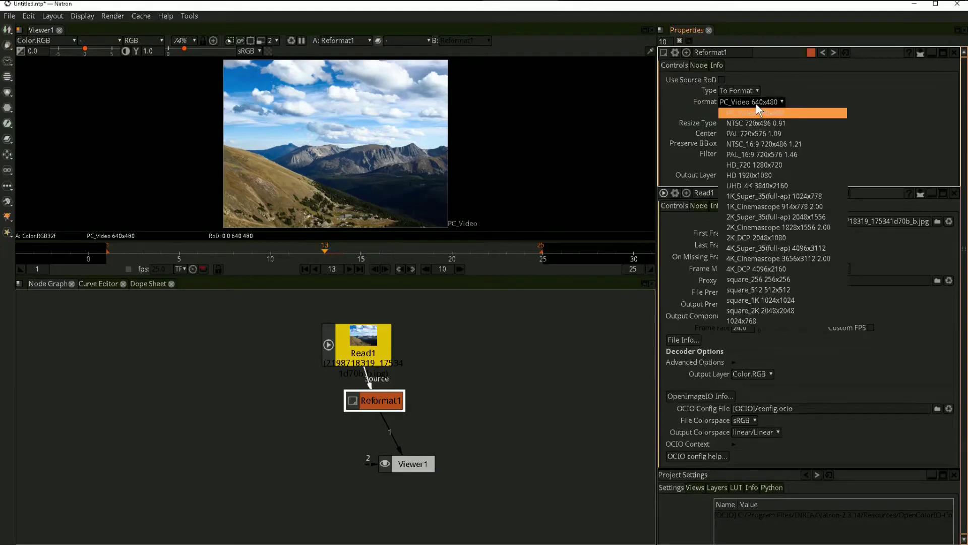
left_click(755, 162)
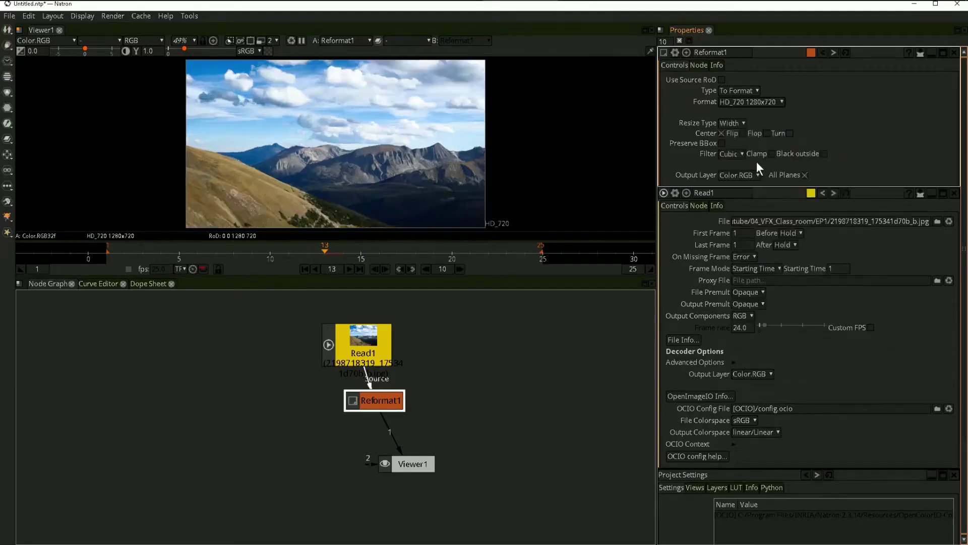
scroll(405, 142, "down", 2)
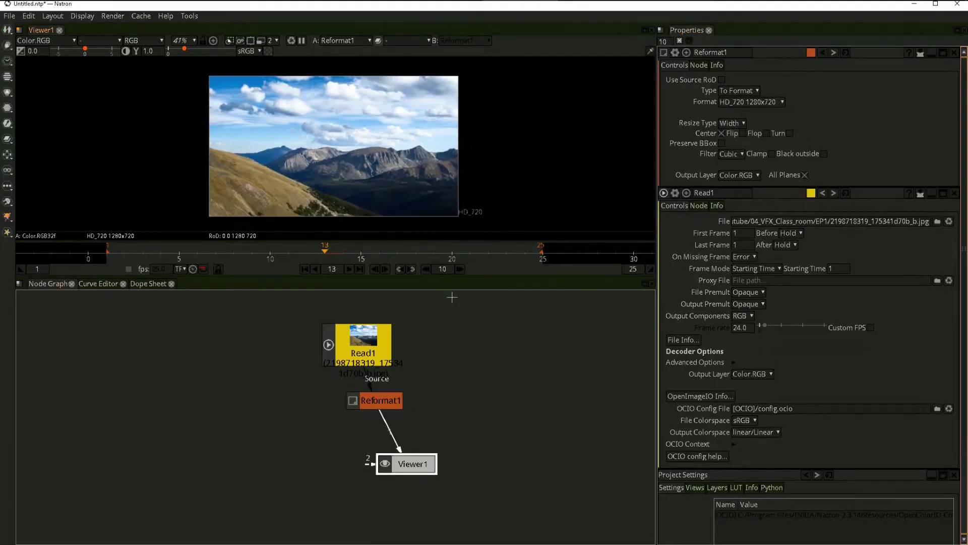
scroll(401, 359, "down", 1)
scroll(404, 365, "down", 1)
Line up Read1, Reformat1 and Viewer1 in a vertical column in the node graph
left_click(318, 355)
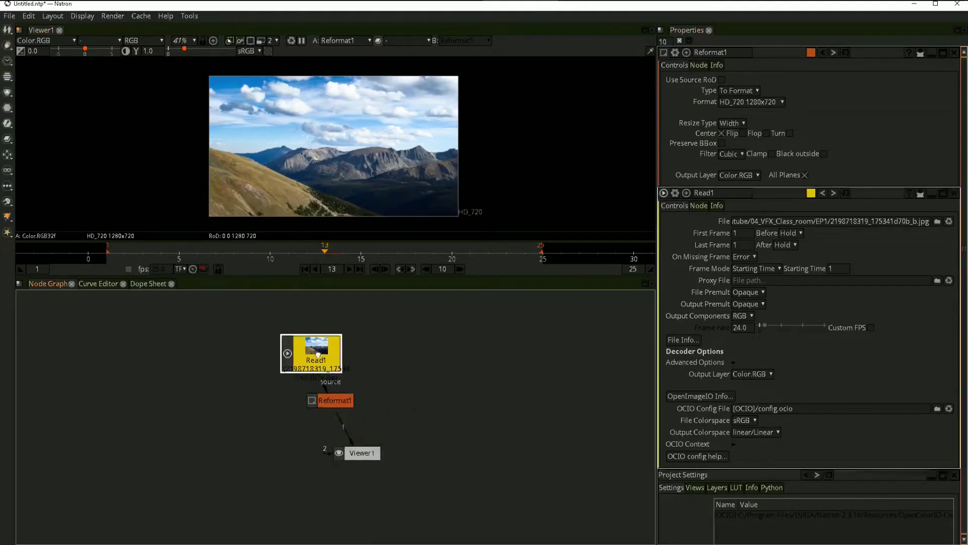
left_click_drag(318, 355, 248, 334)
left_click_drag(337, 400, 279, 389)
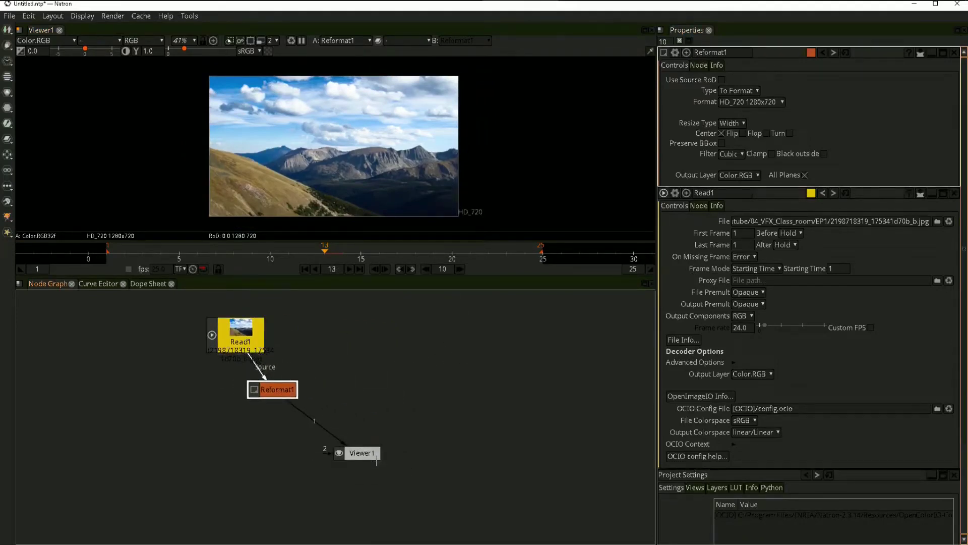
left_click_drag(377, 457, 317, 451)
left_click_drag(432, 374, 442, 381)
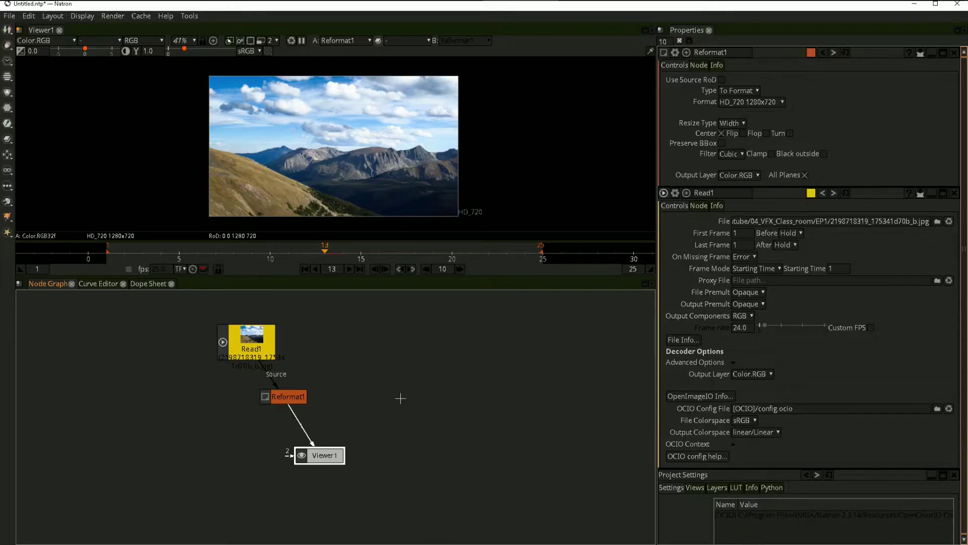
left_click_drag(368, 386, 369, 390)
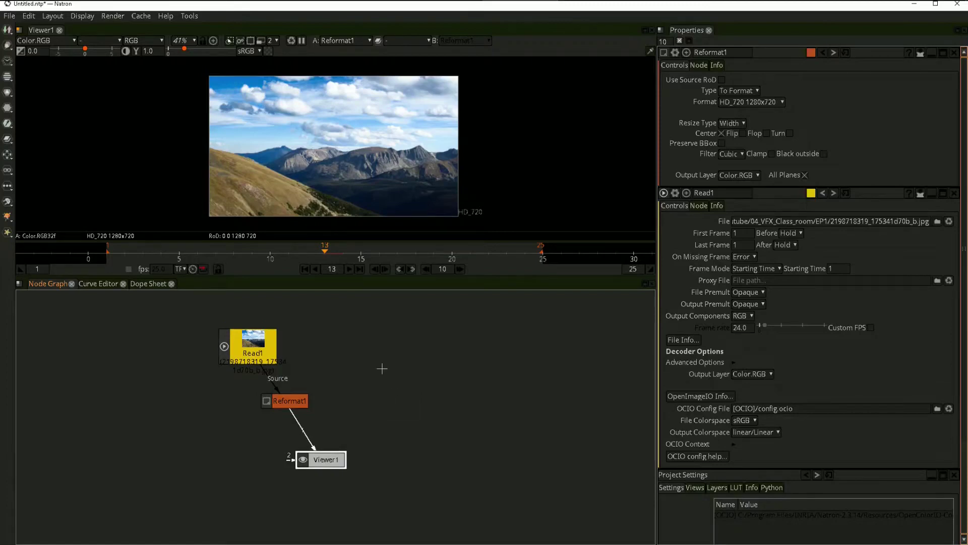
Add a Read node loading hcw_godiva_close.####.png from the hcw_godiva_close/Godiva Close folder
right_click(382, 368)
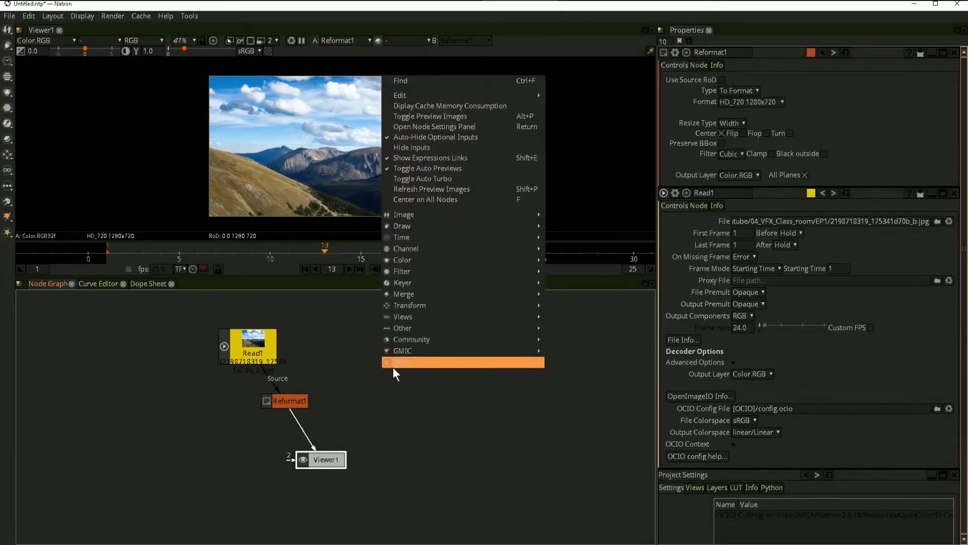
mouse_move(393, 364)
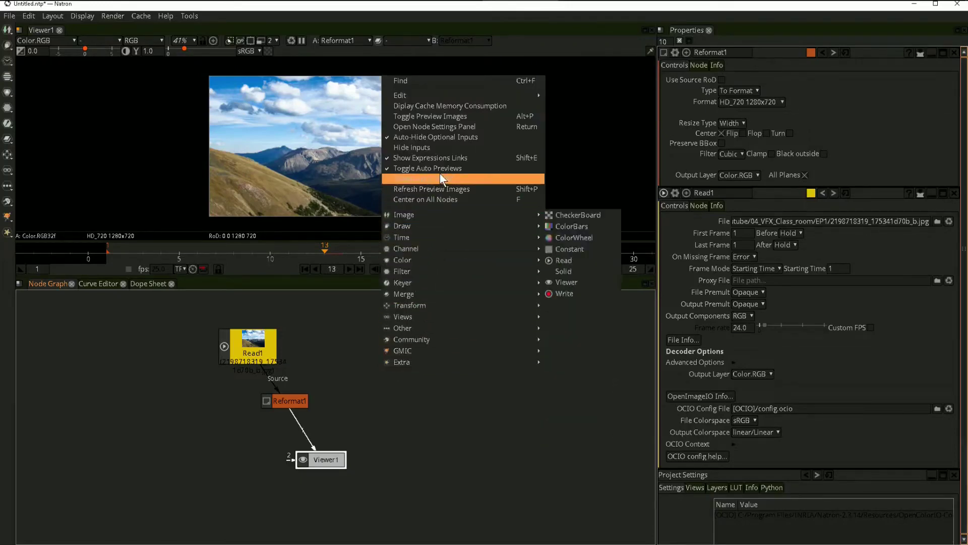
mouse_move(437, 214)
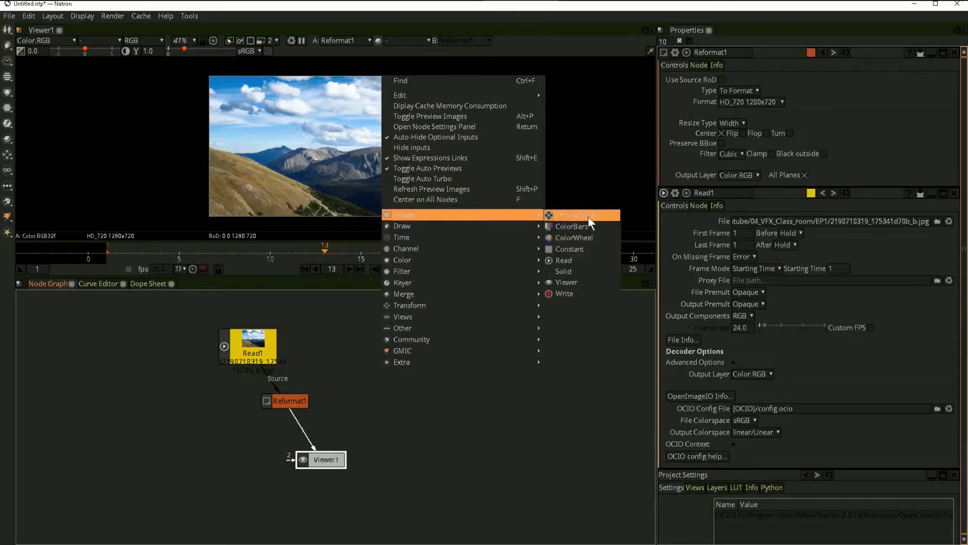
left_click(573, 260)
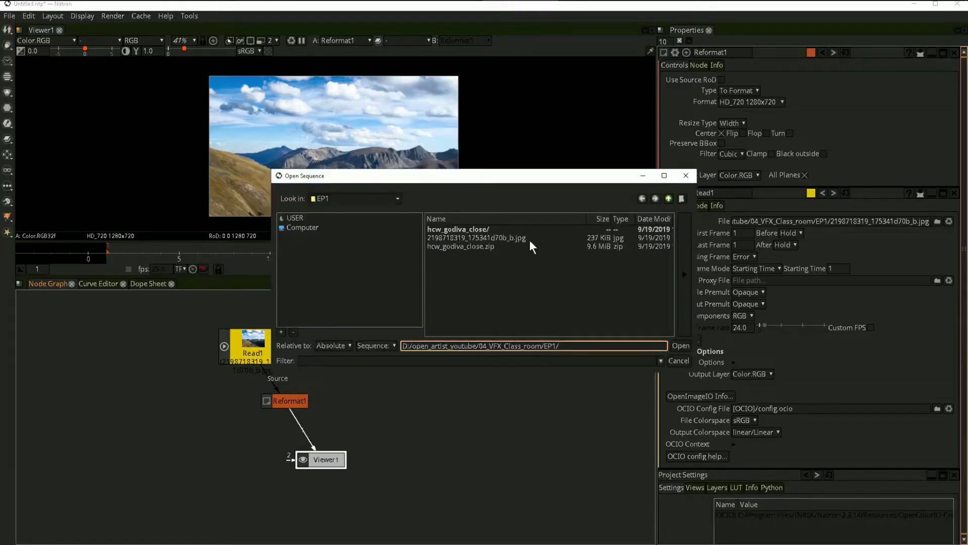
double_click(466, 228)
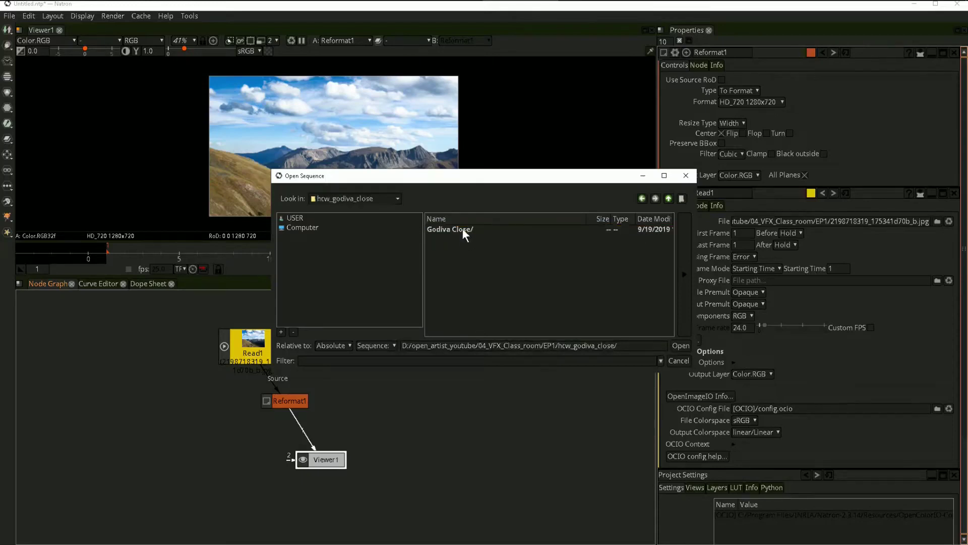
double_click(462, 229)
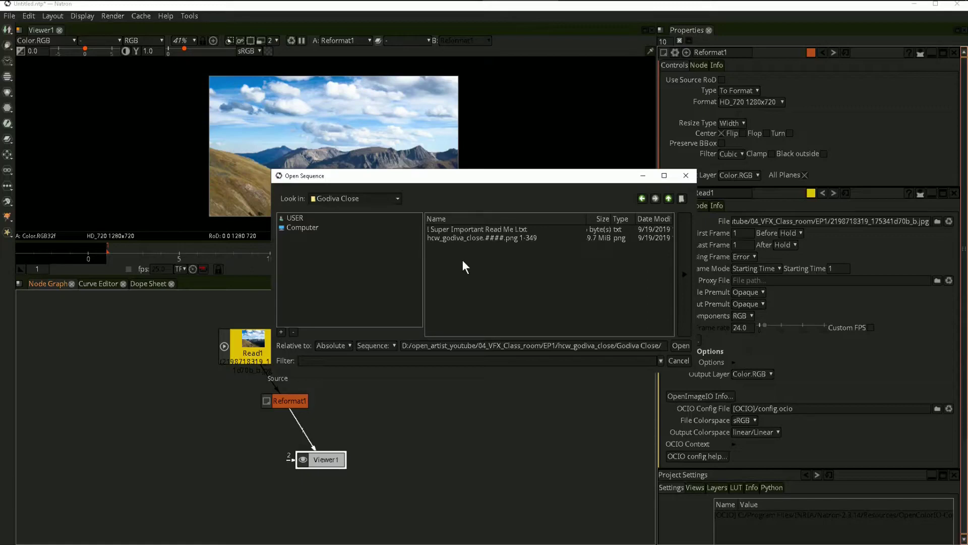
left_click(439, 239)
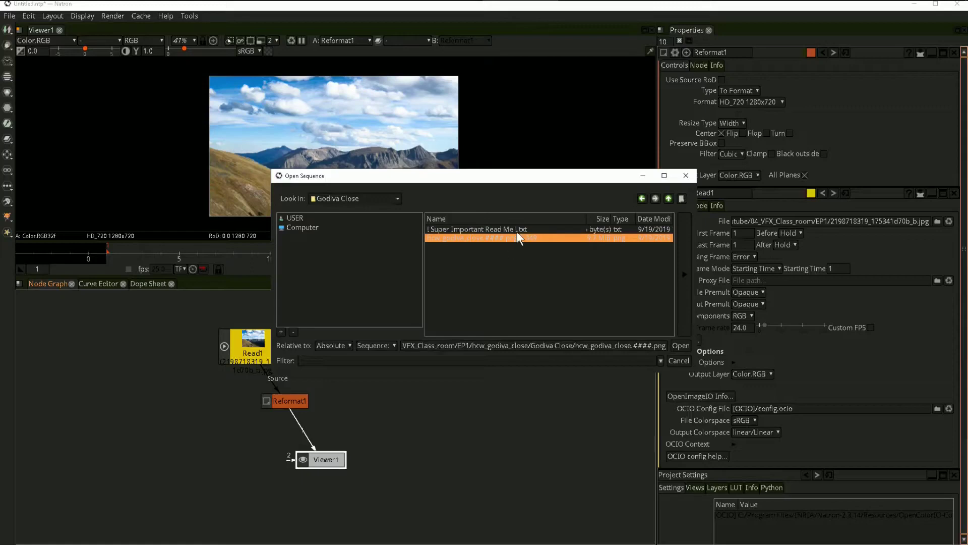
left_click(517, 231)
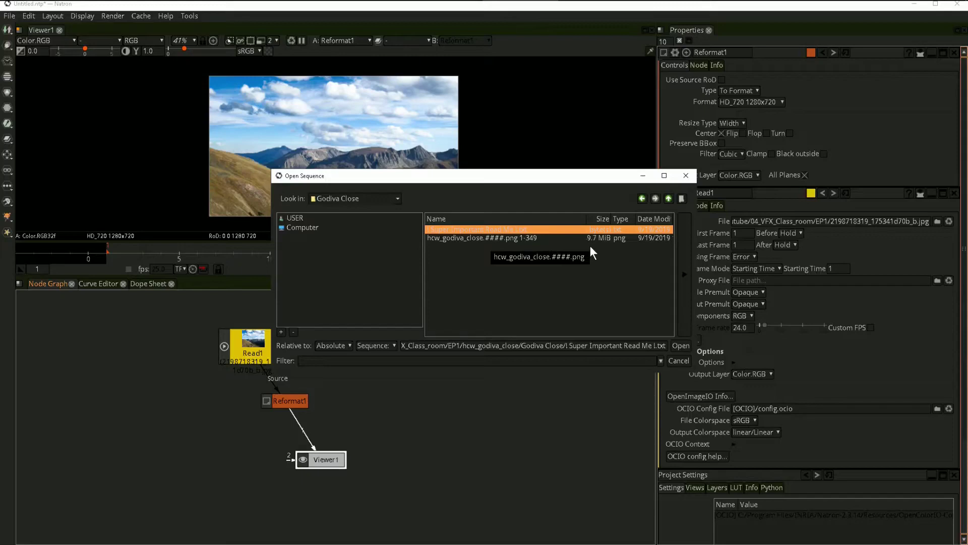
left_click(504, 238)
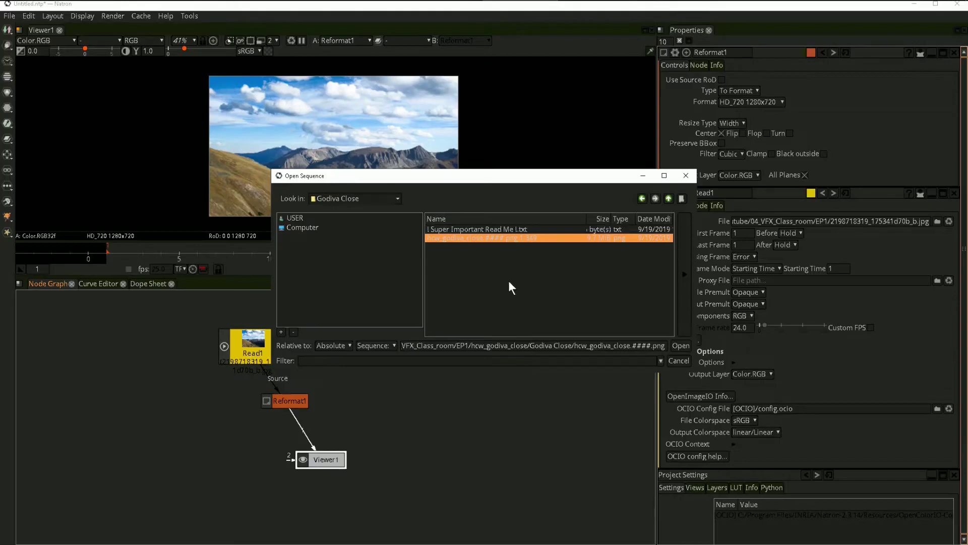
left_click(676, 344)
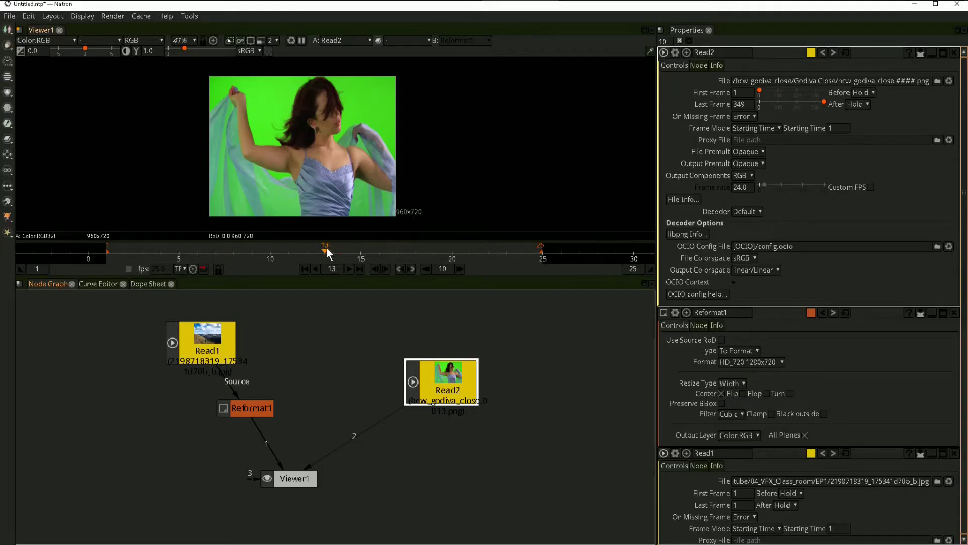
Scrub the dancer clip back and forth along the timeline
mouse_move(325, 247)
left_mouse_down()
mouse_move(237, 253)
mouse_move(259, 253)
left_mouse_up()
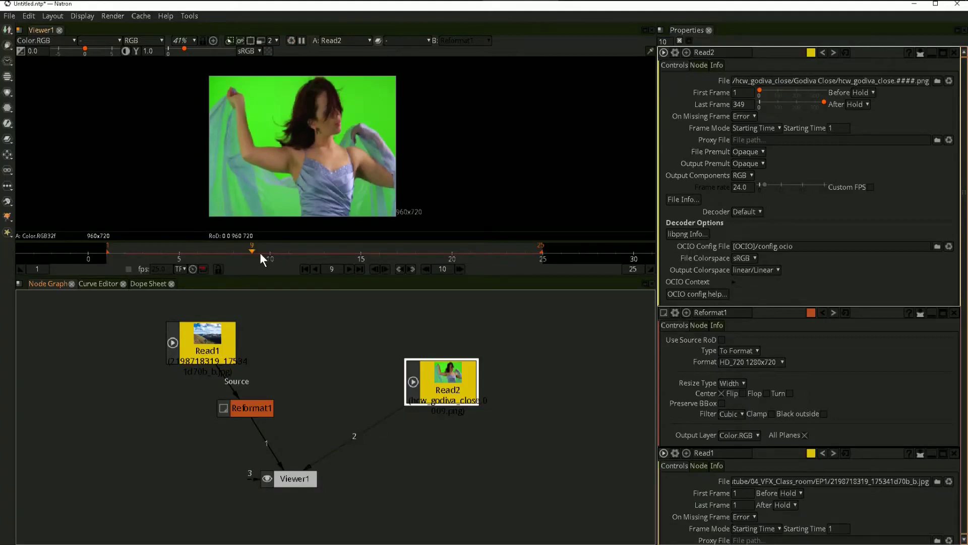
left_click_drag(260, 252, 114, 245)
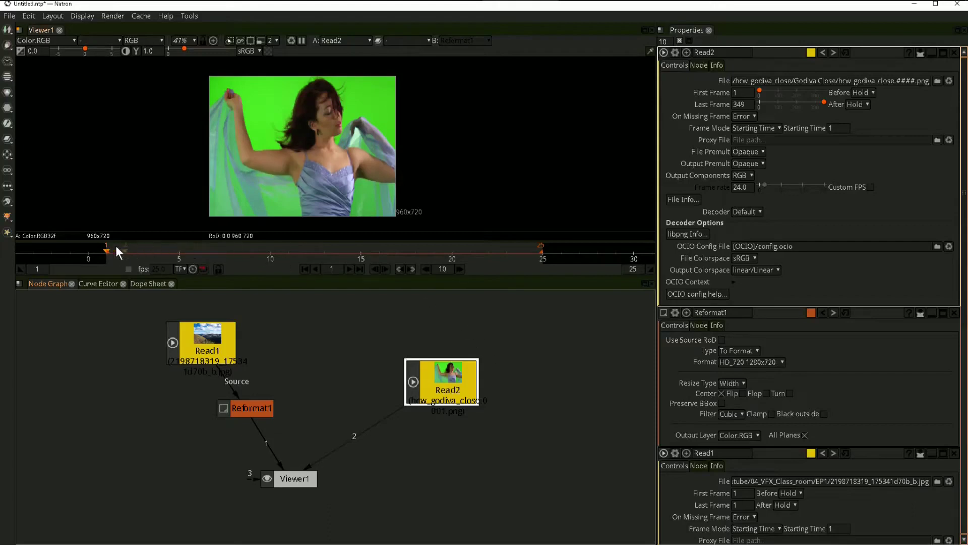
mouse_move(116, 245)
left_mouse_down()
mouse_move(92, 237)
mouse_move(528, 256)
left_mouse_up()
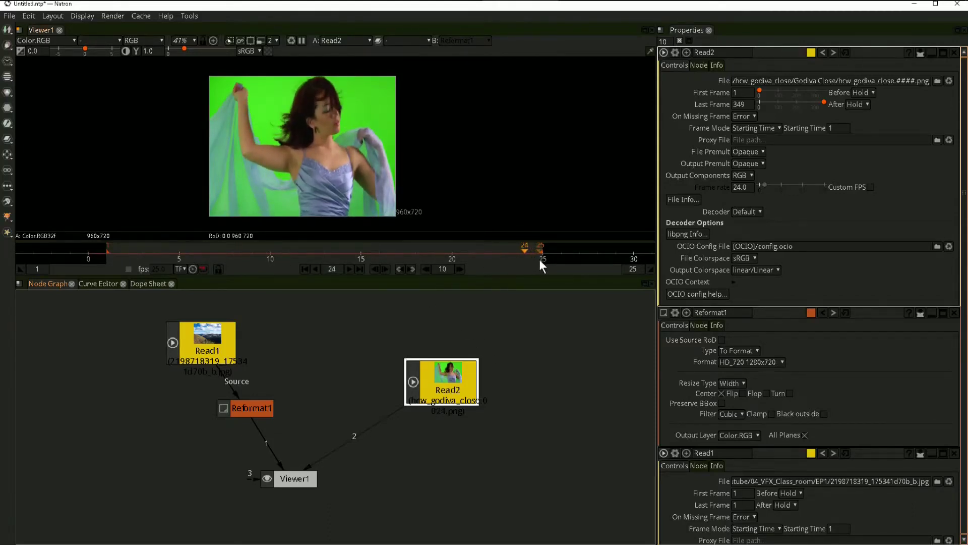
Set the project frame range's last frame to 340 and scrub the longer timeline
scroll(795, 327, "down", 5)
scroll(795, 326, "down", 3)
type("349")
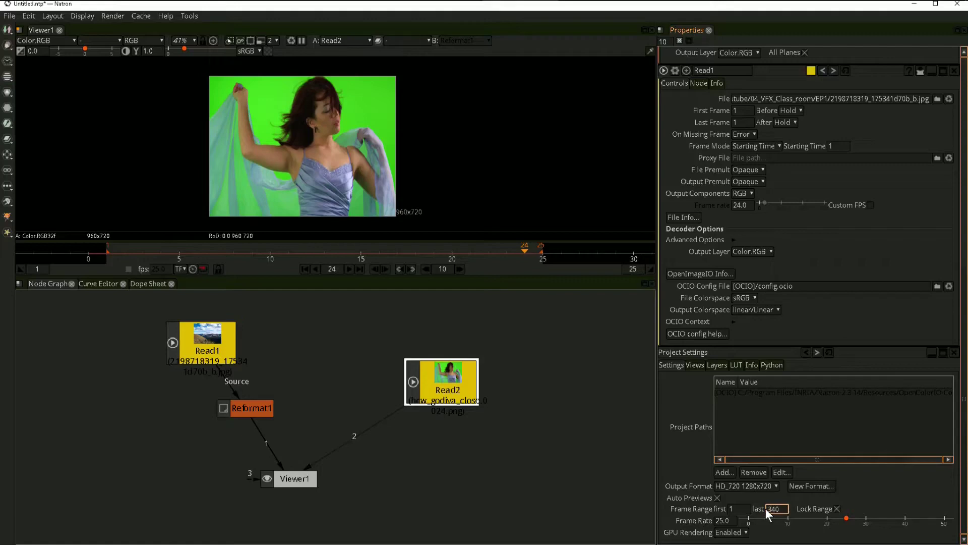
key("Return")
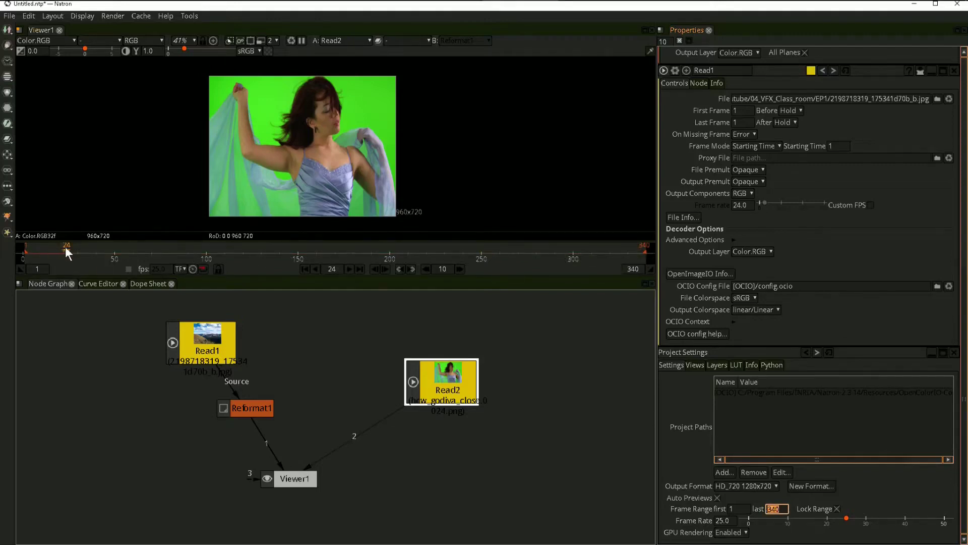
mouse_move(65, 247)
left_mouse_down()
mouse_move(604, 250)
mouse_move(32, 251)
left_mouse_up()
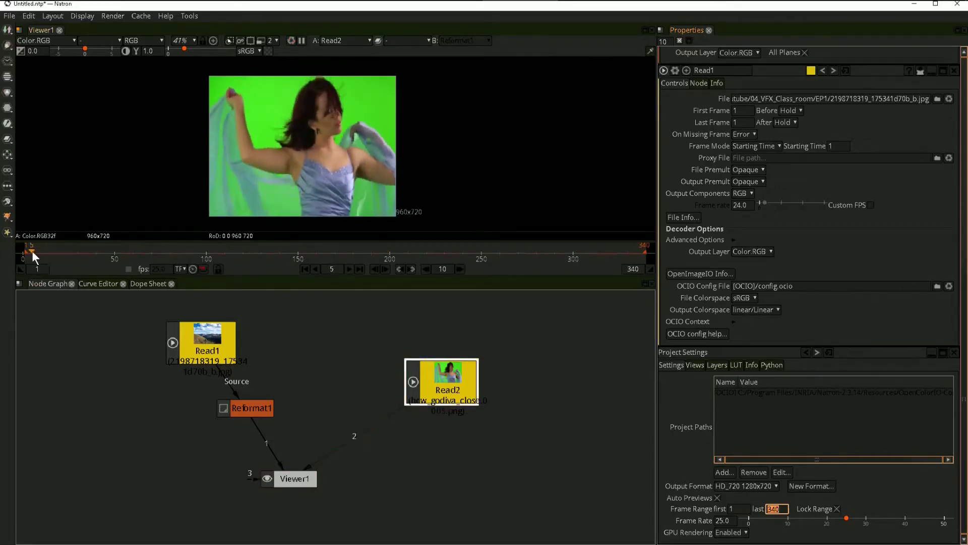
scroll(327, 378, "down", 2)
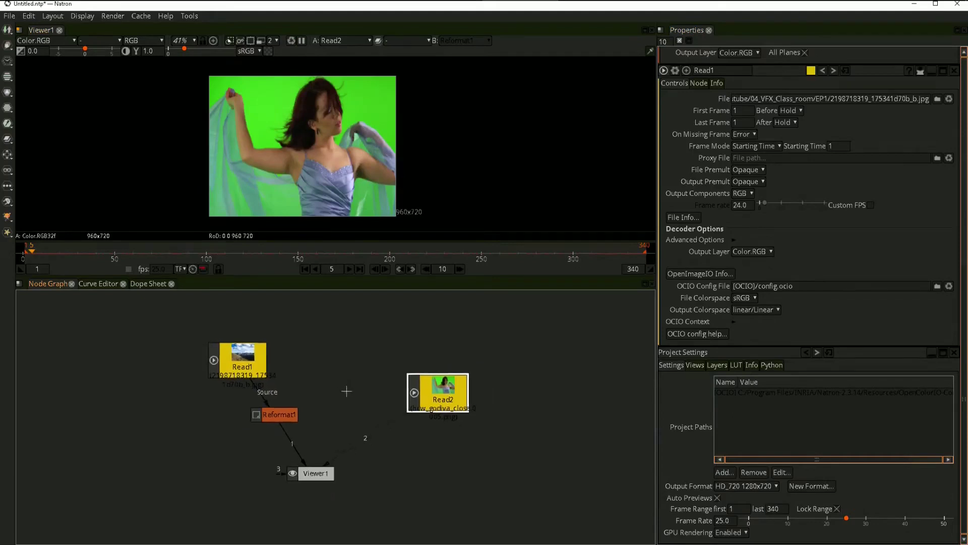
scroll(346, 391, "up", 2)
left_click(260, 420)
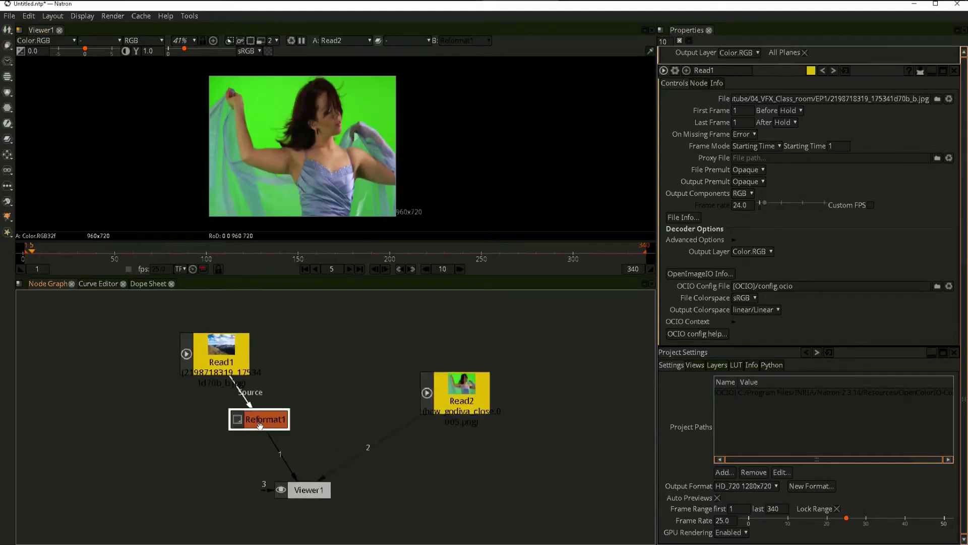
left_click(456, 396)
right_click(467, 392)
mouse_move(508, 234)
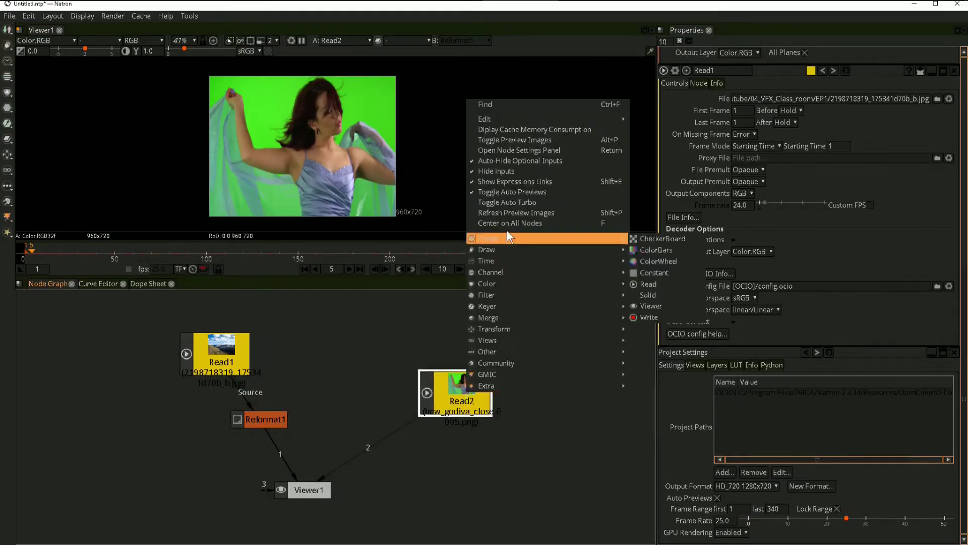
mouse_move(509, 331)
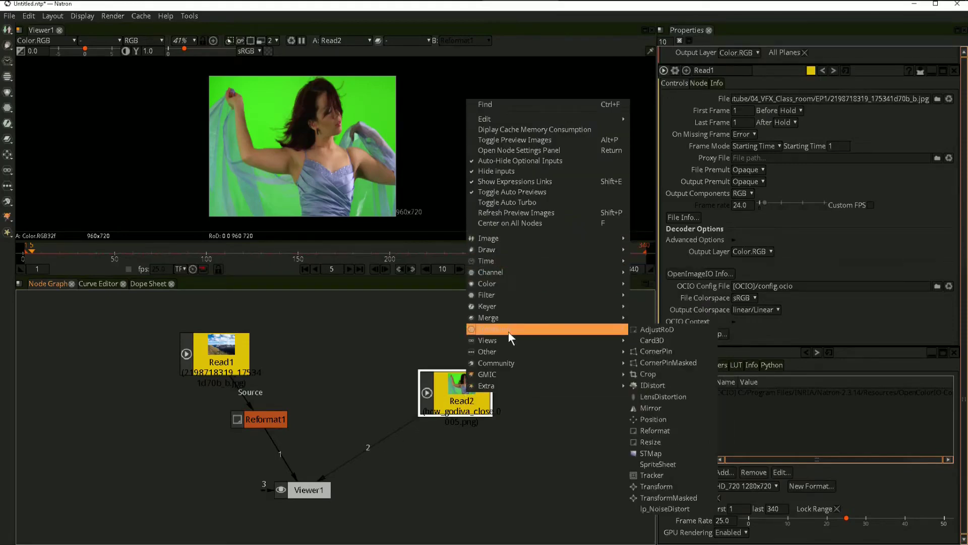
left_click(667, 432)
left_click(782, 101)
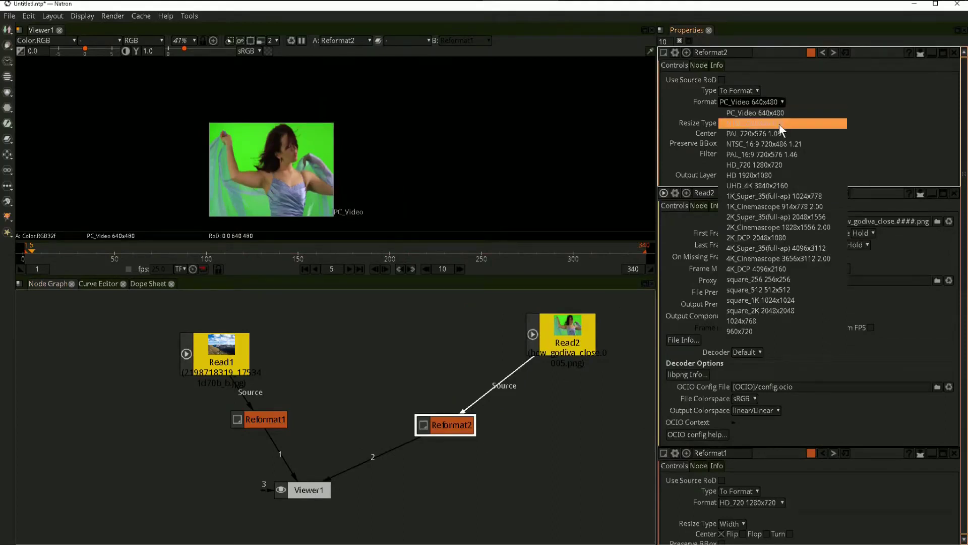
left_click(771, 163)
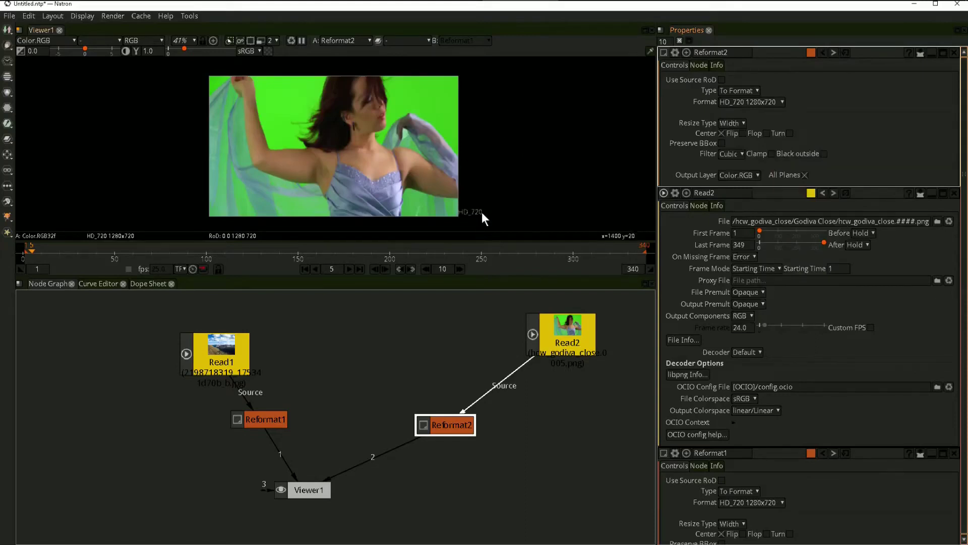
scroll(419, 384, "down", 1)
left_click_drag(269, 366, 257, 348)
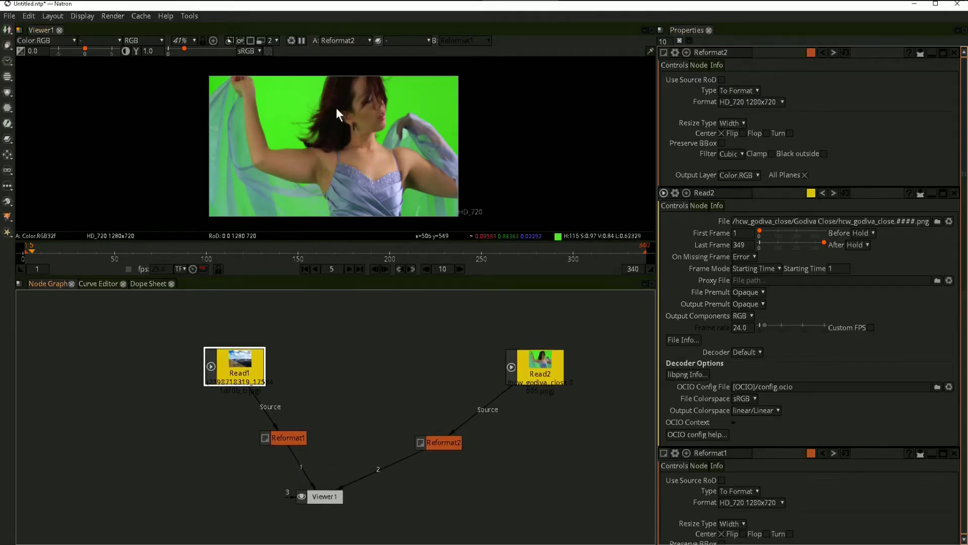
scroll(477, 348, "down", 1)
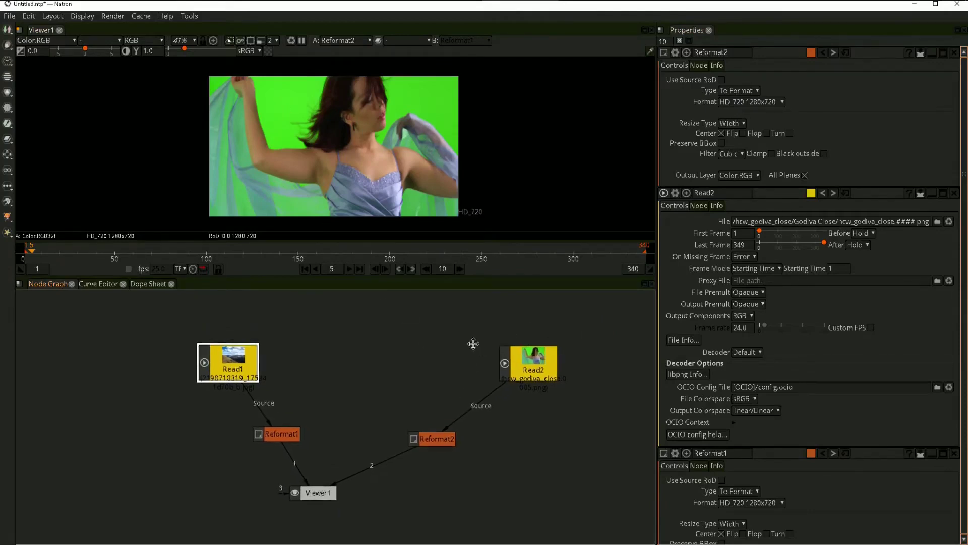
scroll(497, 338, "down", 1)
scroll(275, 376, "up", 1)
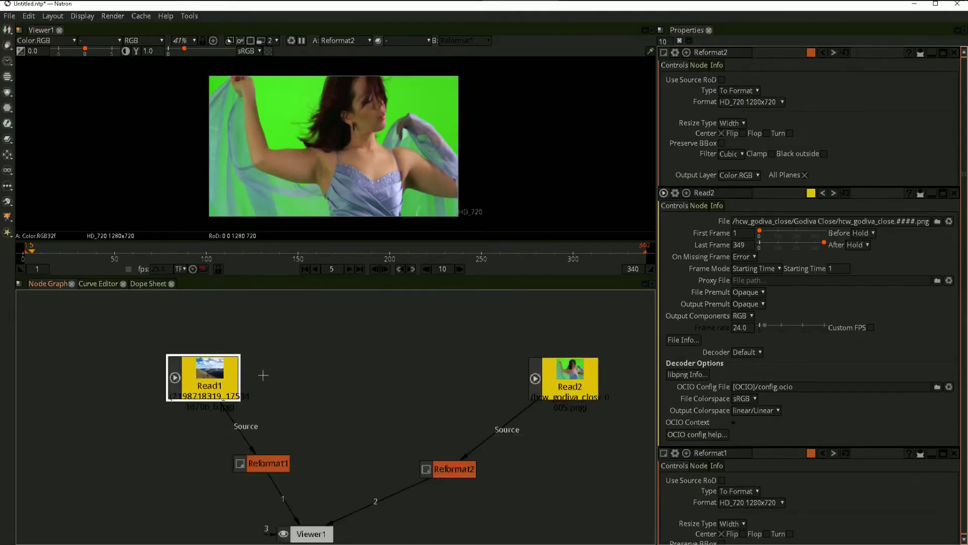
scroll(262, 375, "up", 1)
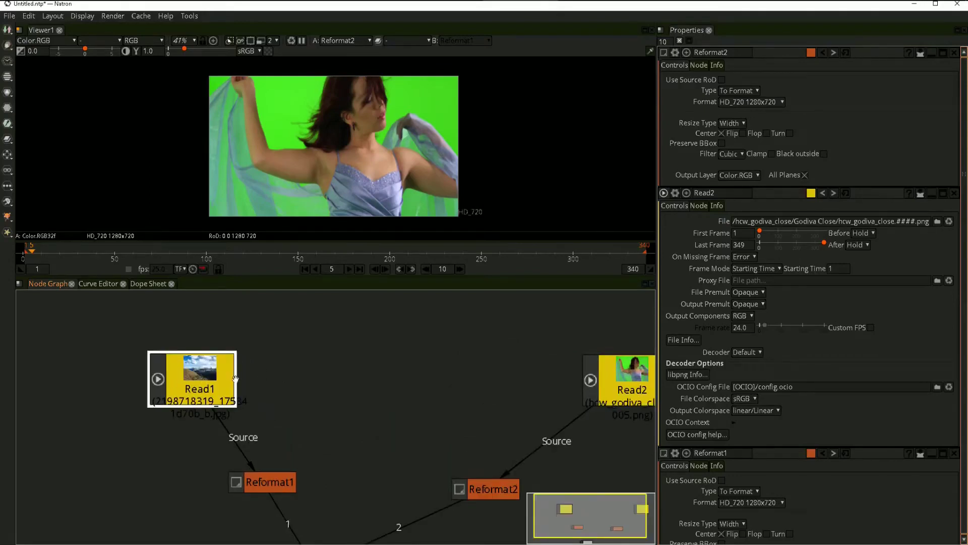
scroll(389, 387, "down", 2)
scroll(395, 391, "up", 1)
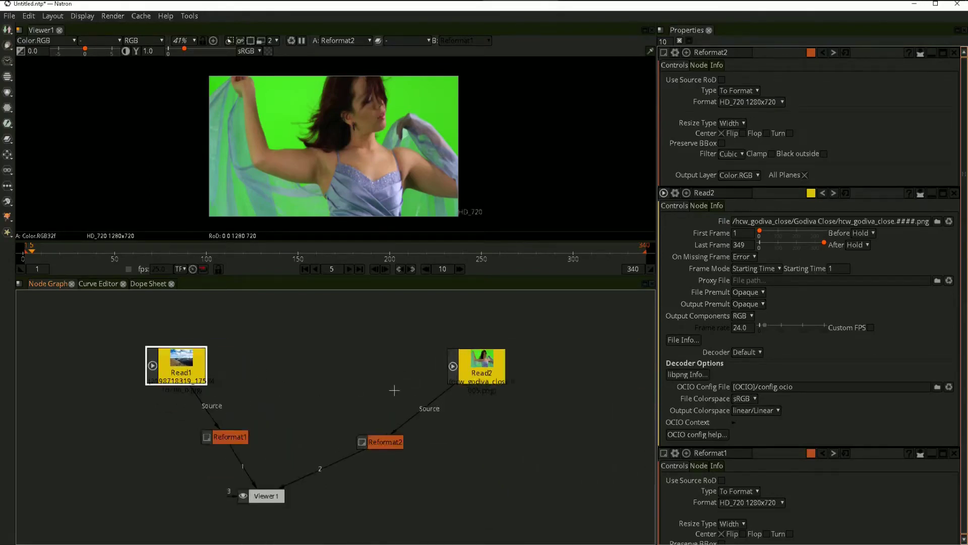
scroll(415, 409, "up", 1)
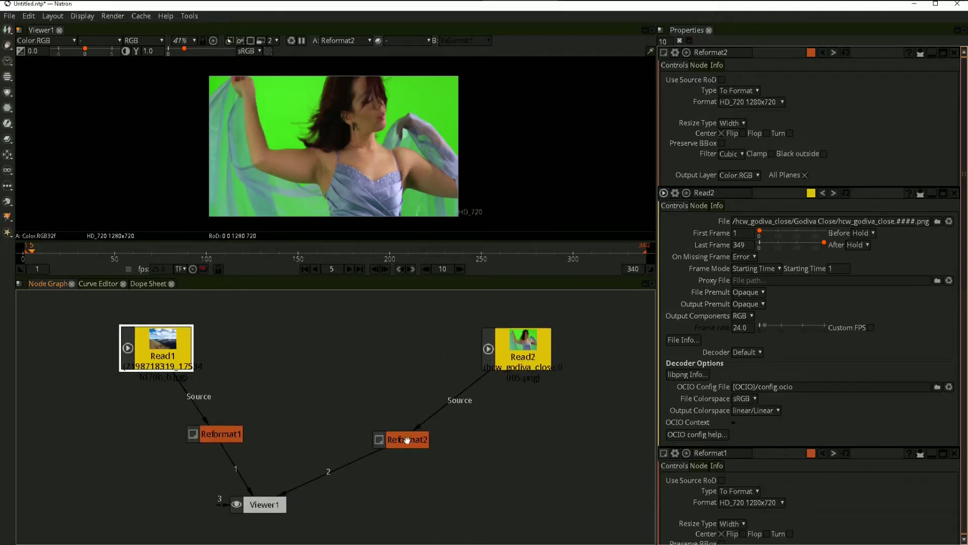
Move Reformat2 up and add a ChromaKeyer node after it
left_click_drag(428, 441, 495, 403)
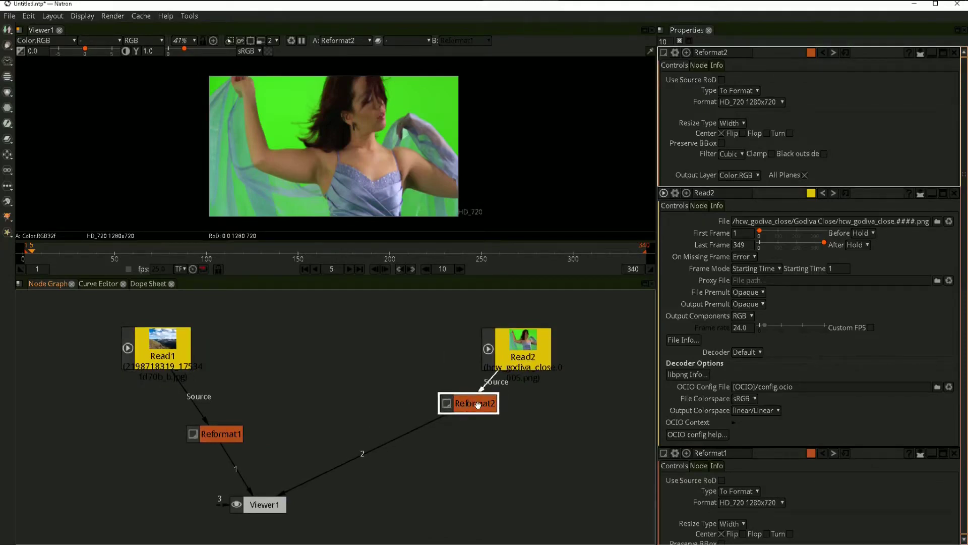
right_click(477, 404)
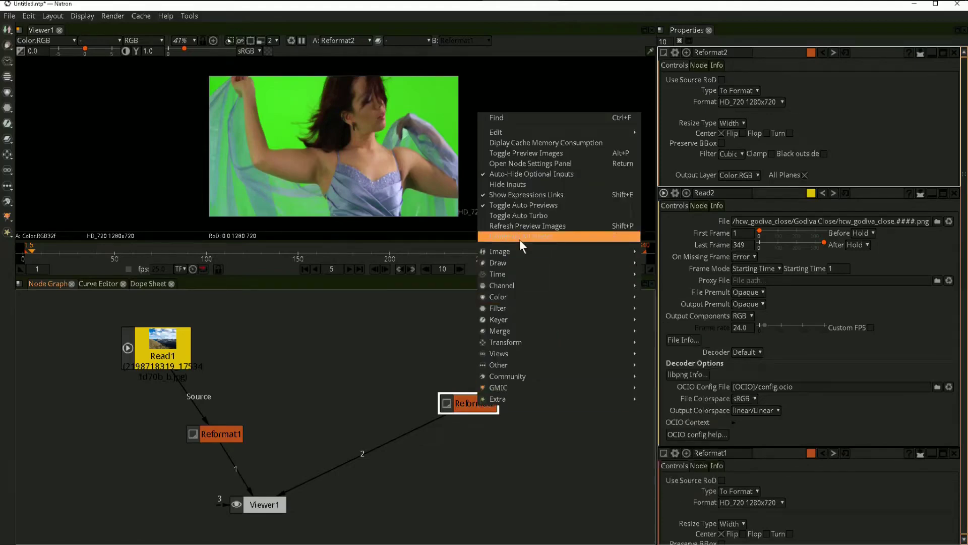
mouse_move(519, 279)
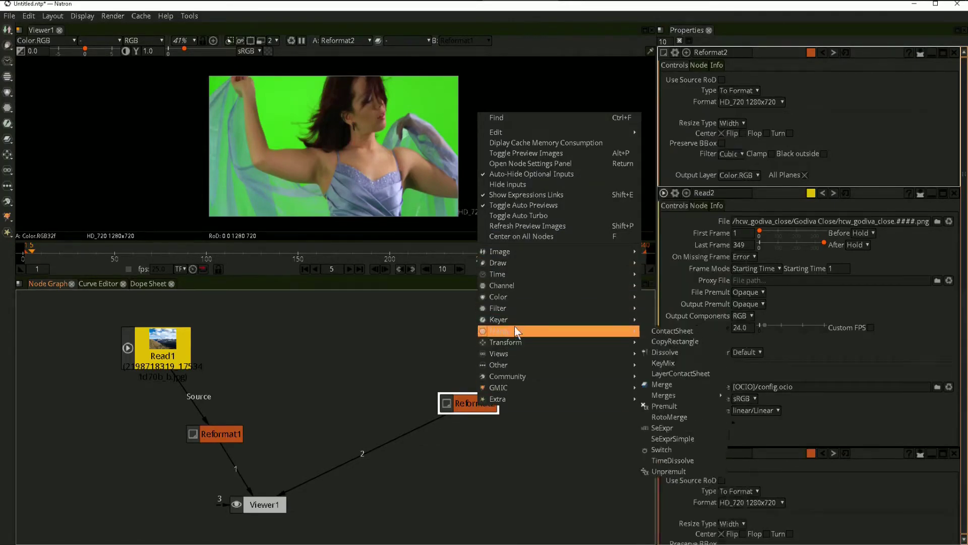
mouse_move(516, 320)
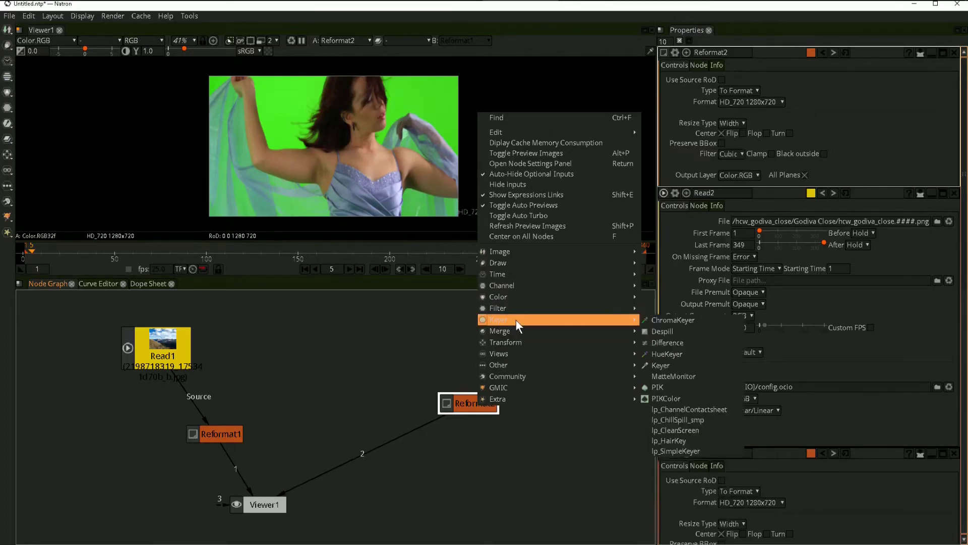
left_click(682, 324)
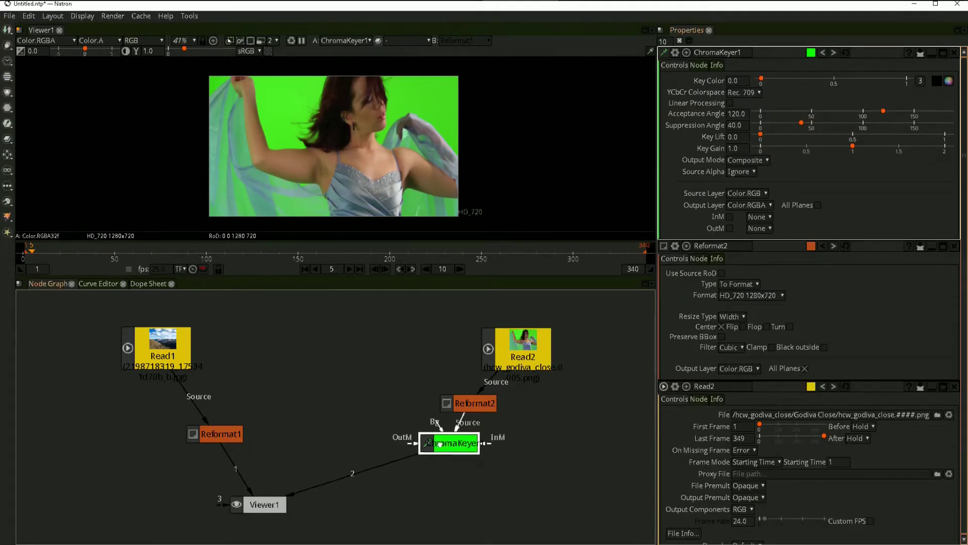
Position ChromaKeyer1 below Reformat2, then select the Read2 dancer node
left_click_drag(440, 444, 384, 439)
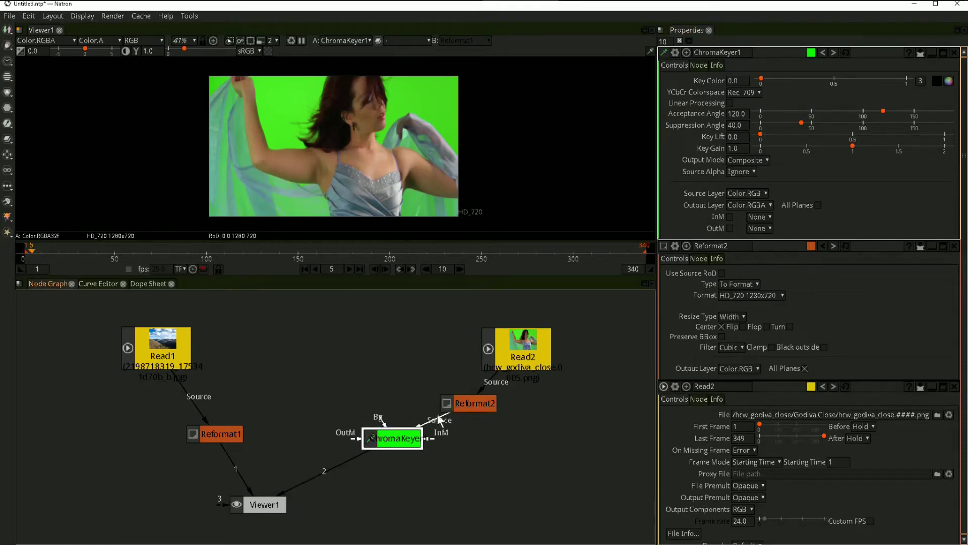
scroll(434, 425, "up", 2)
scroll(434, 426, "down", 2)
left_click_drag(431, 438, 449, 438)
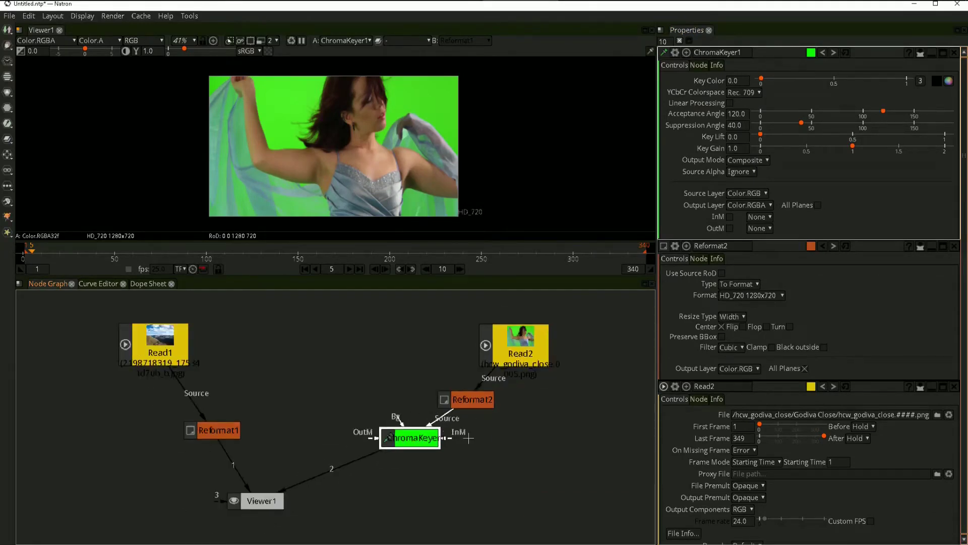
scroll(373, 458, "up", 1)
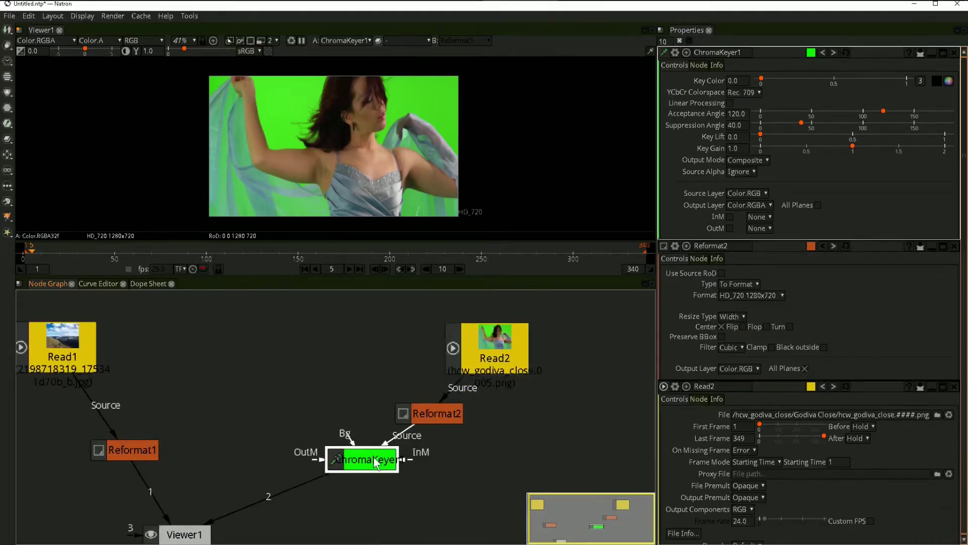
left_click(485, 366)
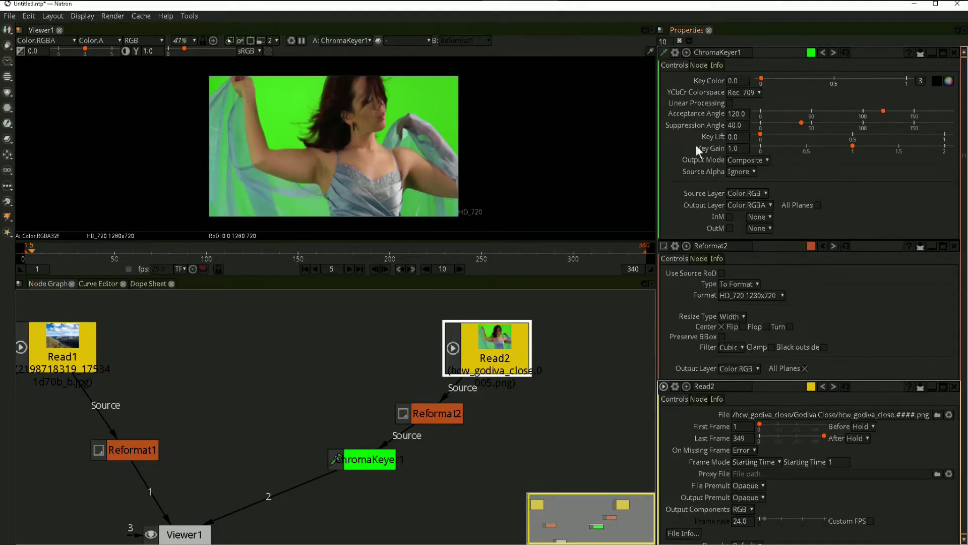
scroll(845, 180, "down", 5)
scroll(807, 161, "up", 5)
Sample the green screen as ChromaKeyer1's key colour (r 0.0612, g 0.7235, b 0.0164) and fit the graph
left_click(937, 80)
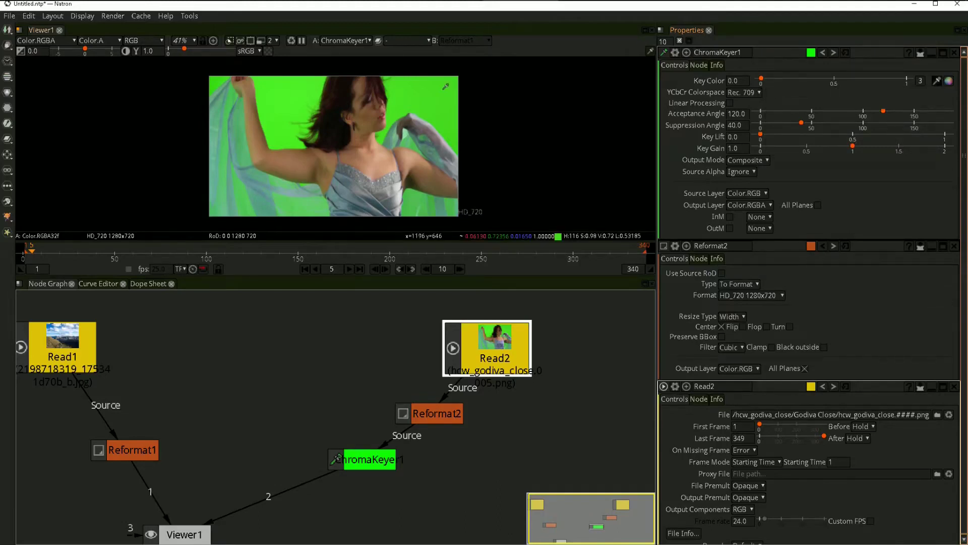
left_click(446, 86, "ctrl")
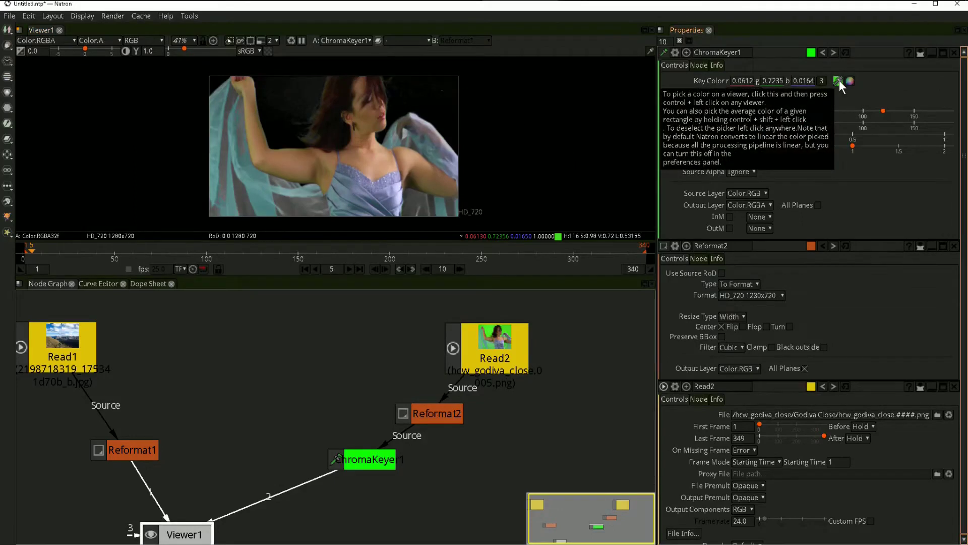
key("f")
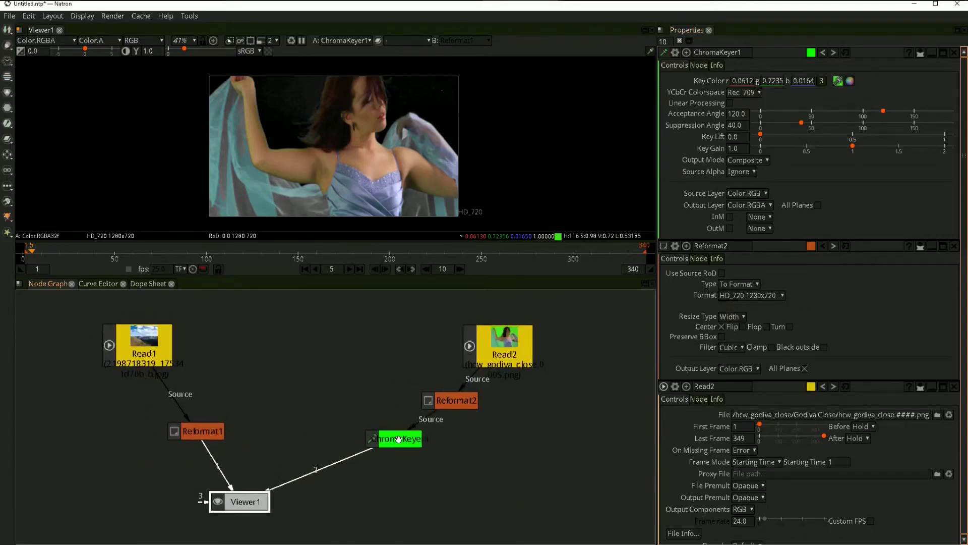
Select ChromaKeyer1 and move Reformat1 up toward Read1
left_click(401, 436)
scroll(416, 396, "up", 2)
scroll(410, 385, "down", 3)
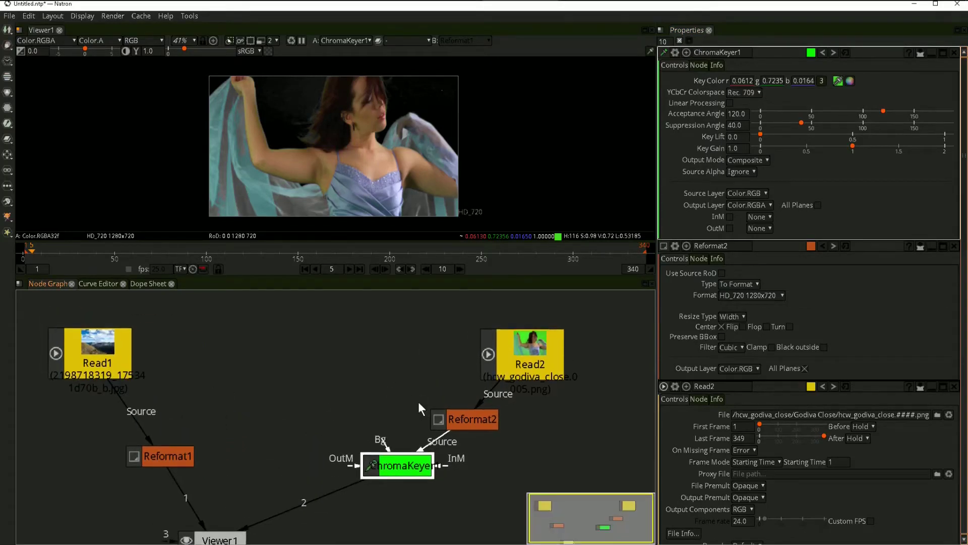
scroll(353, 438, "up", 1)
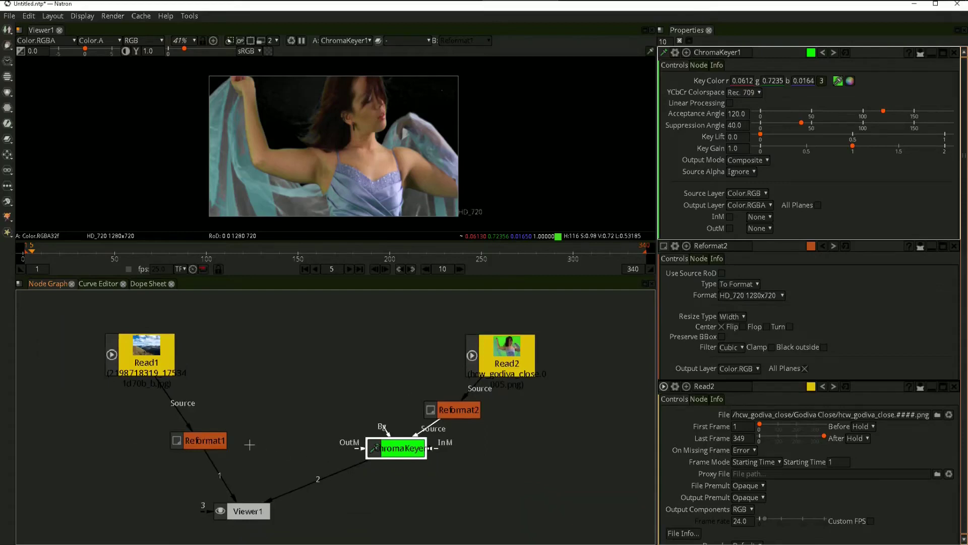
left_click_drag(214, 441, 199, 411)
mouse_move(260, 510)
left_mouse_down()
mouse_move(286, 477)
mouse_move(292, 503)
mouse_move(286, 464)
mouse_move(311, 465)
left_mouse_up()
Unplug Reformat1 from Viewer1, connect it to ChromaKeyer1's Bg input, and scrub to check
left_click(428, 417)
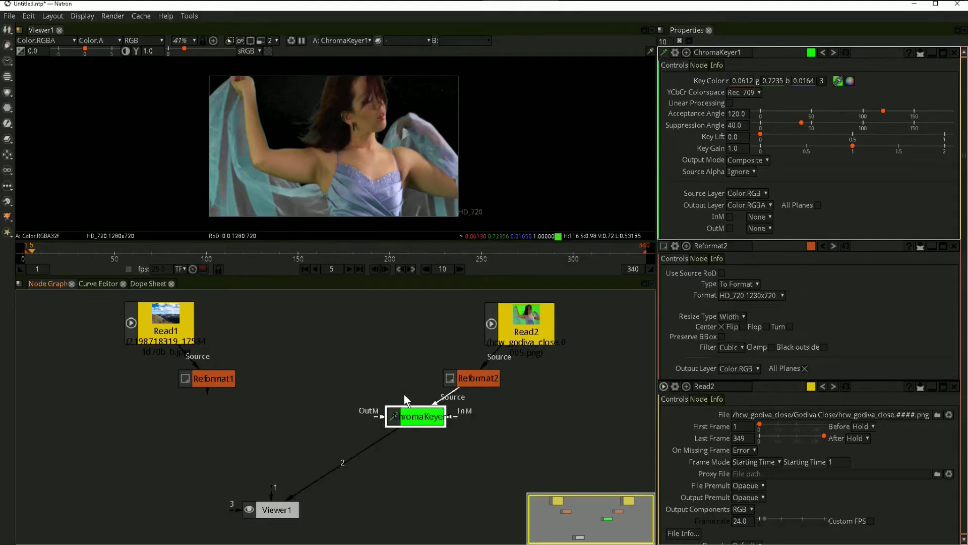
left_click_drag(403, 399, 209, 383)
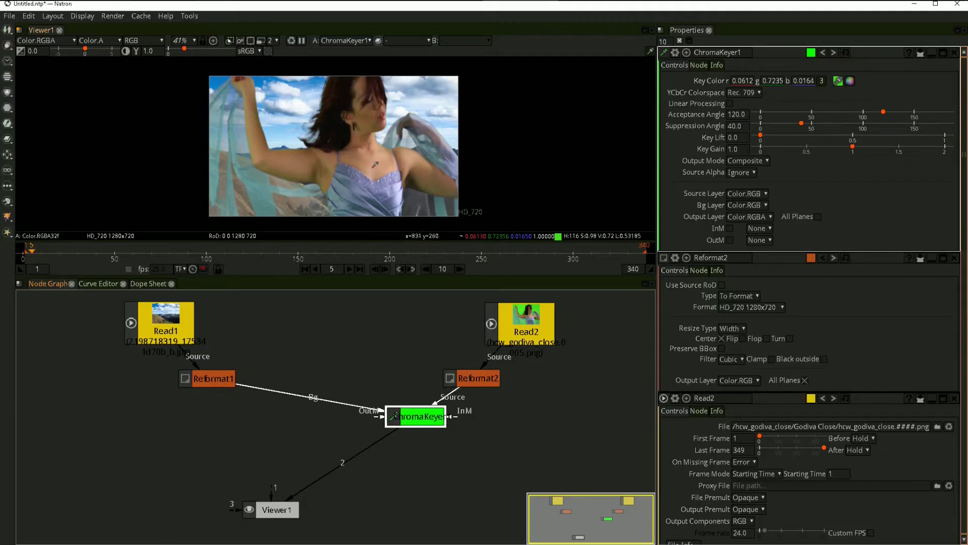
scroll(373, 157, "down", 2)
mouse_move(190, 255)
left_mouse_down()
mouse_move(307, 256)
mouse_move(48, 252)
mouse_move(179, 253)
left_mouse_up()
Scrub the composite through the shot to frame 137 to review the key
left_click(210, 254)
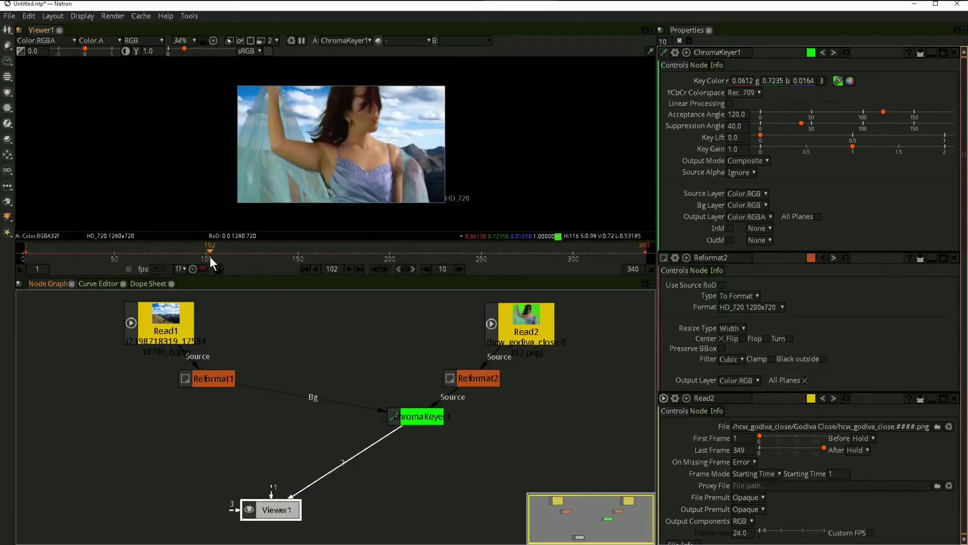
scroll(271, 224, "up", 2)
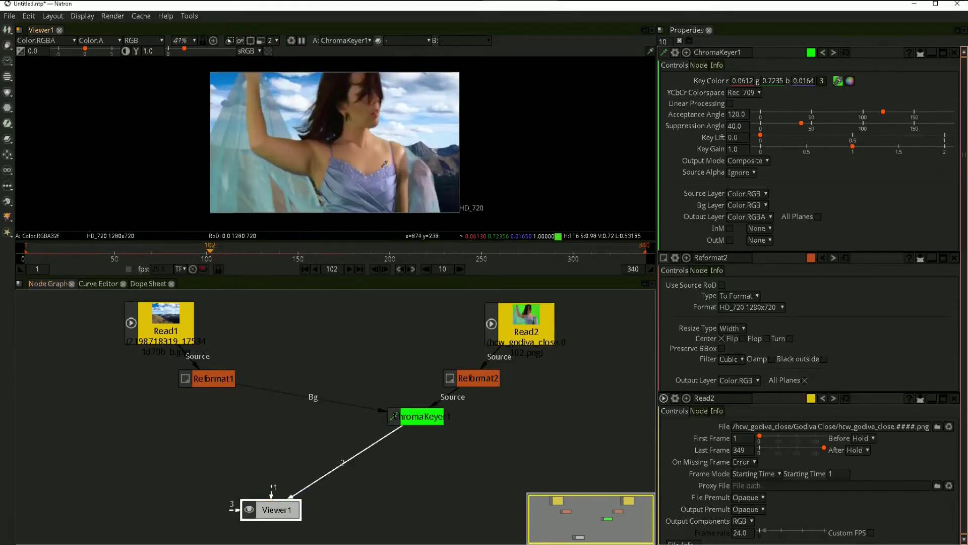
left_click_drag(206, 247, 290, 256)
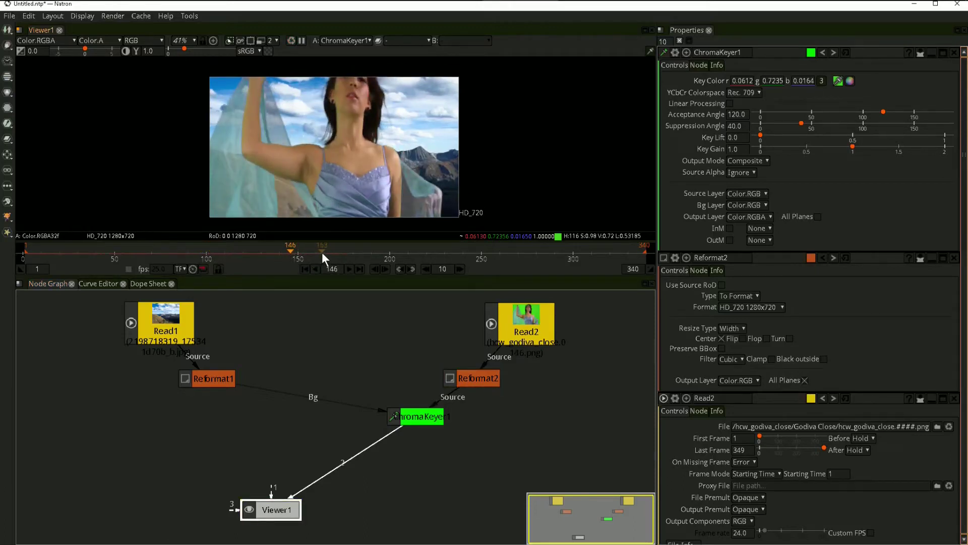
mouse_move(321, 252)
left_mouse_down()
mouse_move(398, 249)
mouse_move(189, 235)
mouse_move(274, 253)
mouse_move(276, 262)
left_mouse_up()
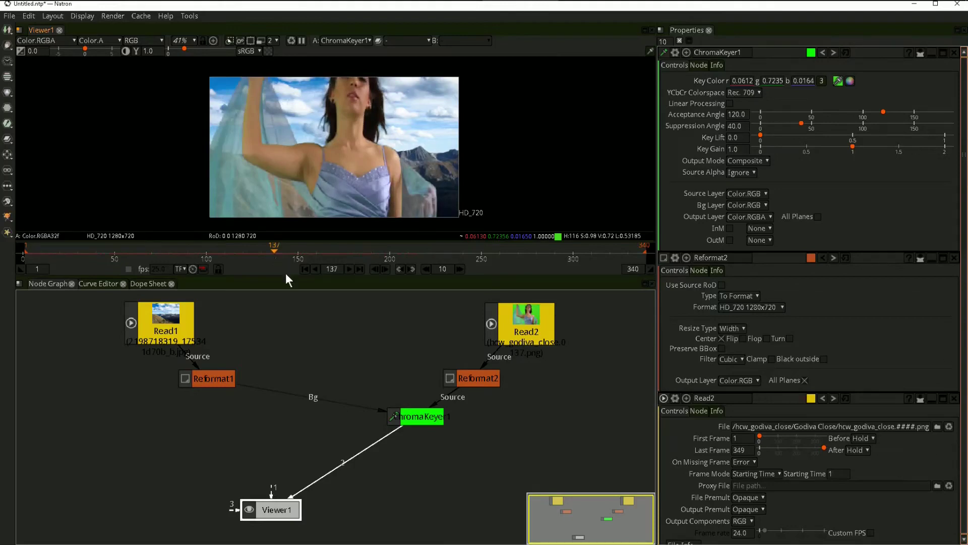
Zoom and pan the node graph to show both Read branches and select ChromaKeyer1
scroll(340, 406, "down", 3)
scroll(376, 420, "down", 2)
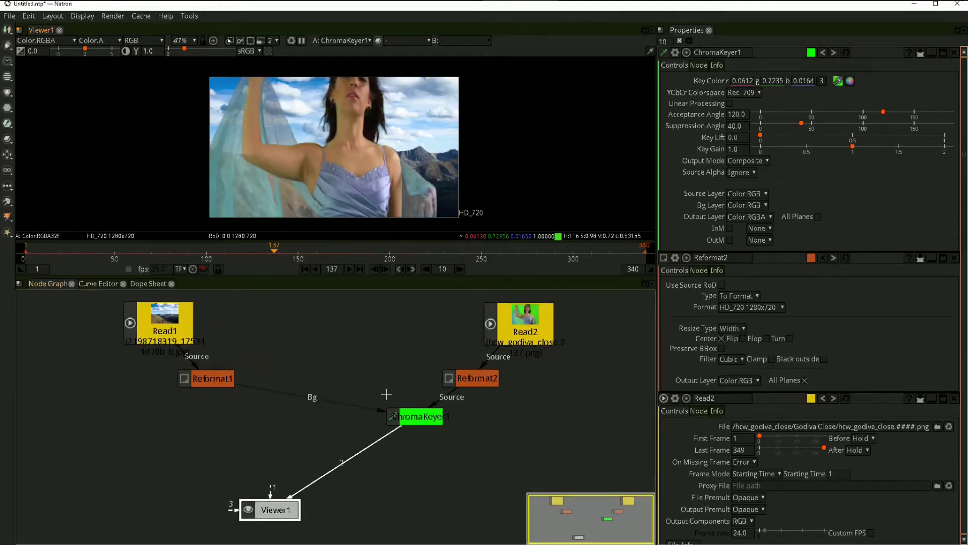
scroll(396, 396, "down", 1)
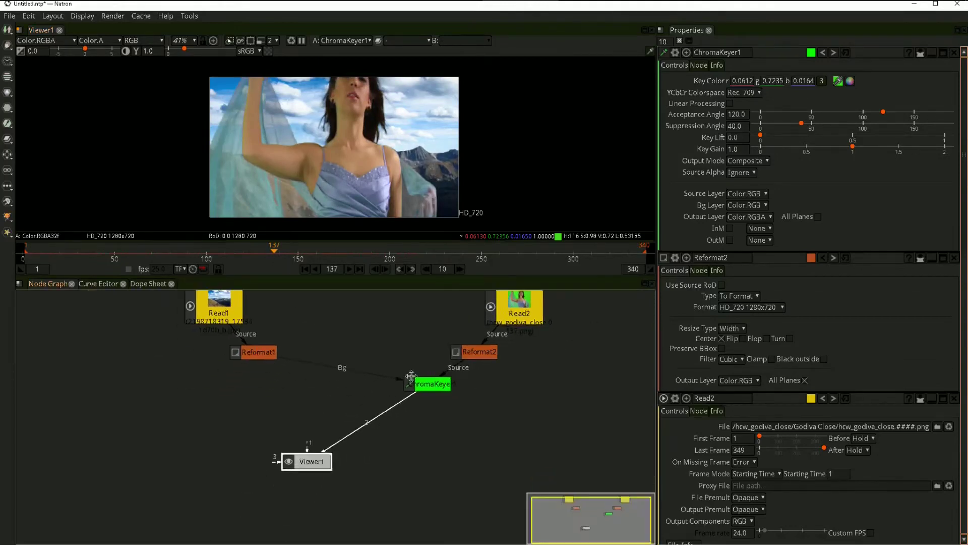
scroll(403, 385, "up", 1)
left_click_drag(294, 464, 312, 441)
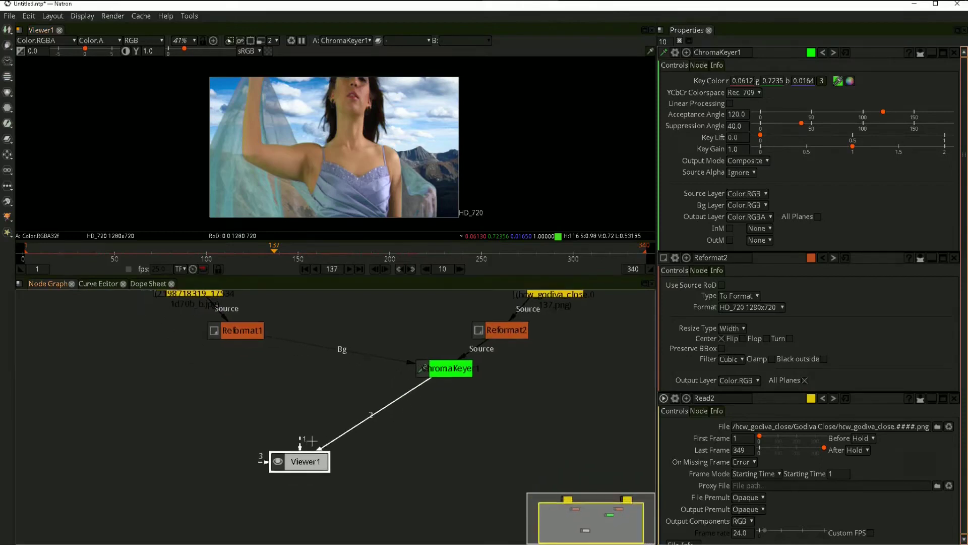
left_click(455, 369)
left_click_drag(265, 342, 265, 375)
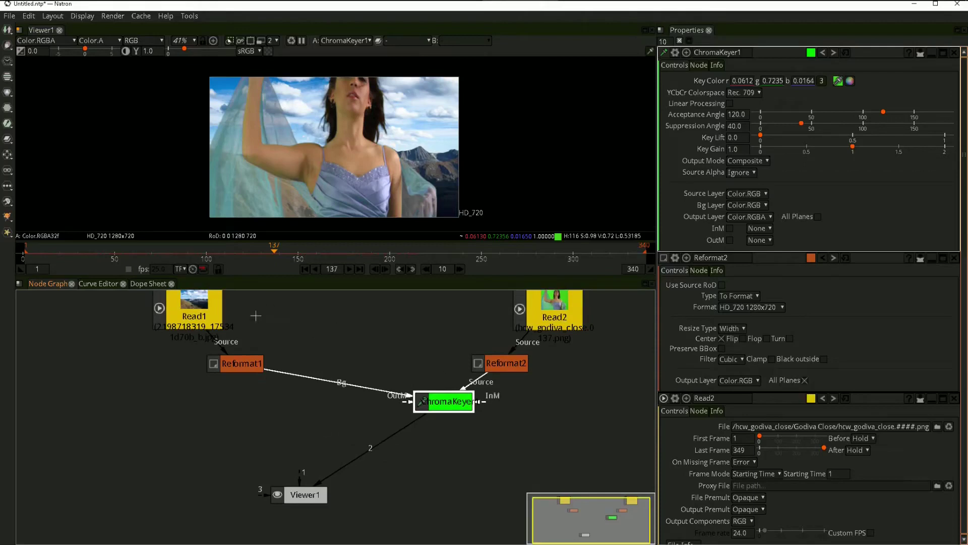
scroll(330, 428, "down", 2)
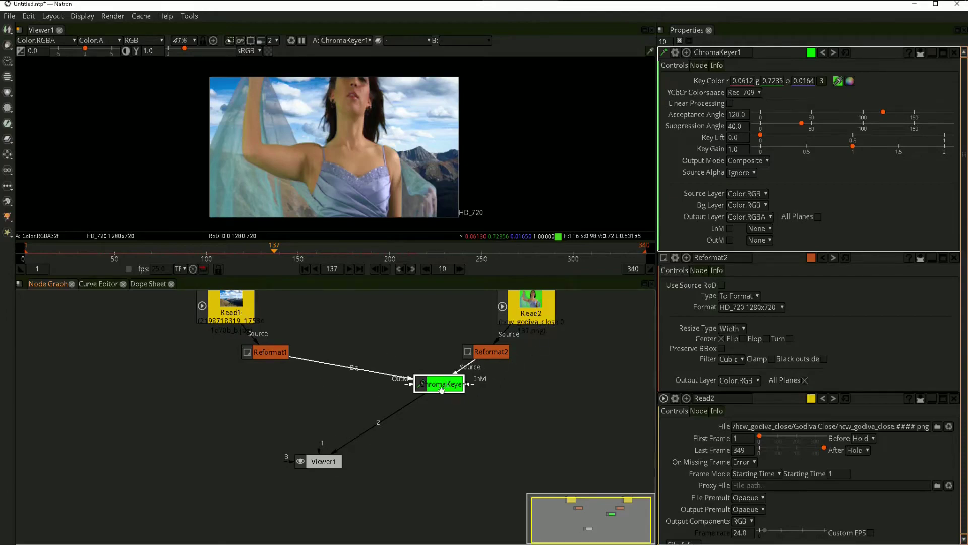
Add a Merge node and place Merge1 below ChromaKeyer1
right_click(432, 405)
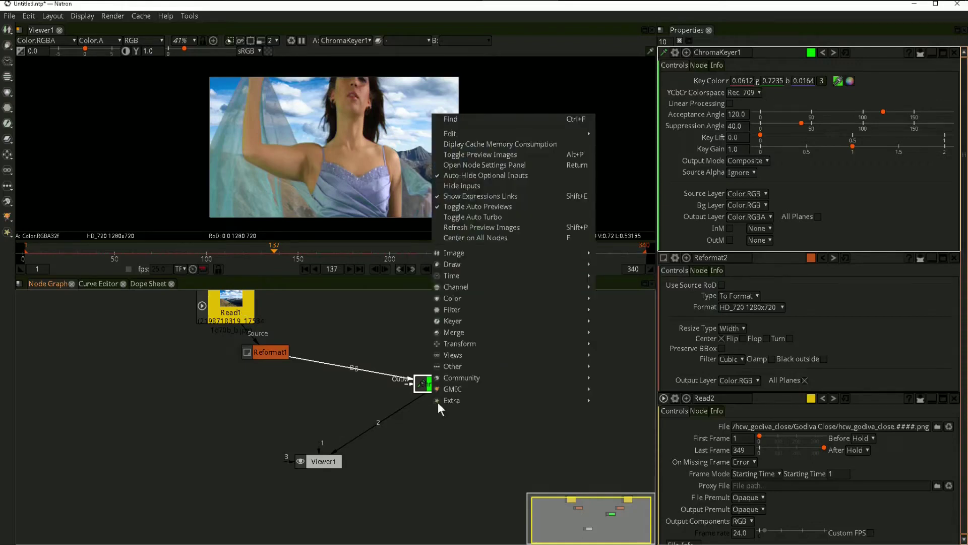
mouse_move(479, 332)
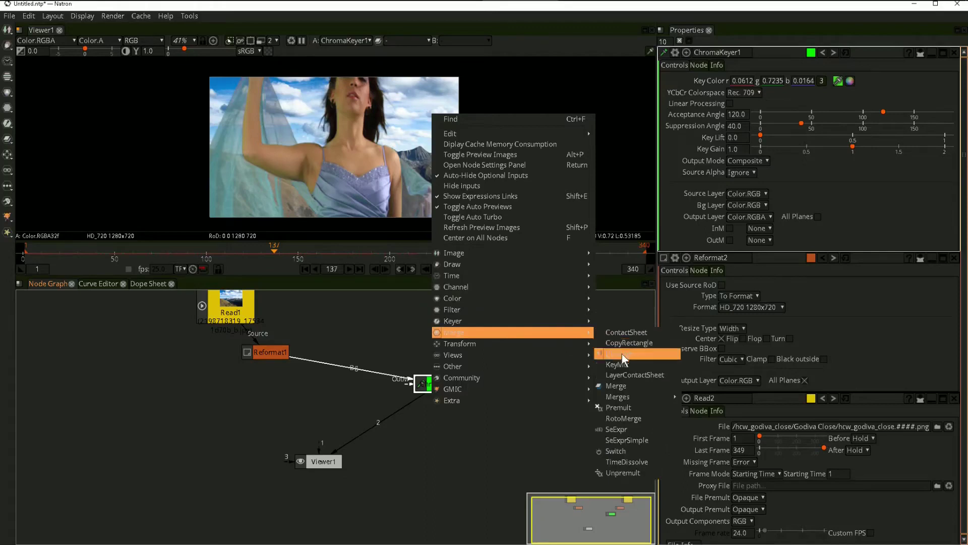
left_click(616, 385)
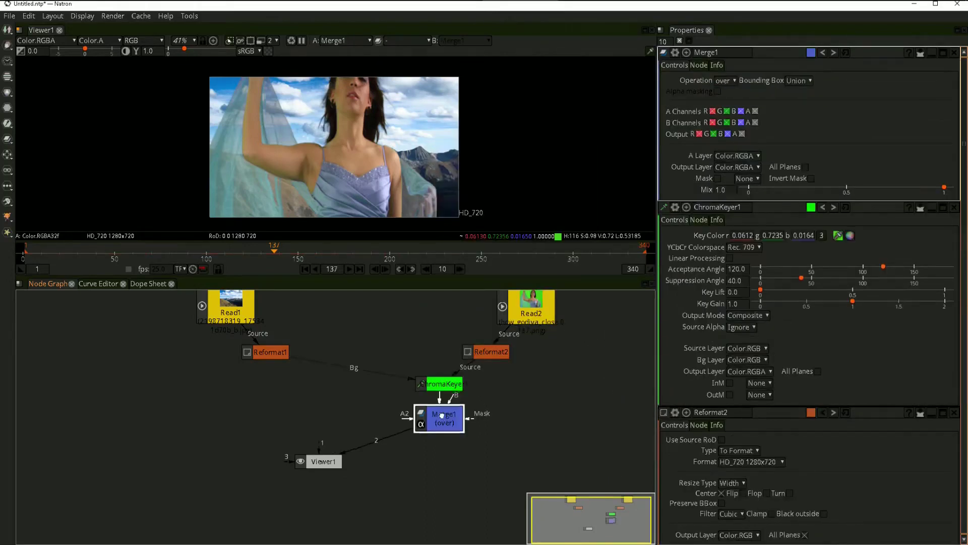
left_click_drag(453, 406, 407, 414)
scroll(407, 414, "up", 2)
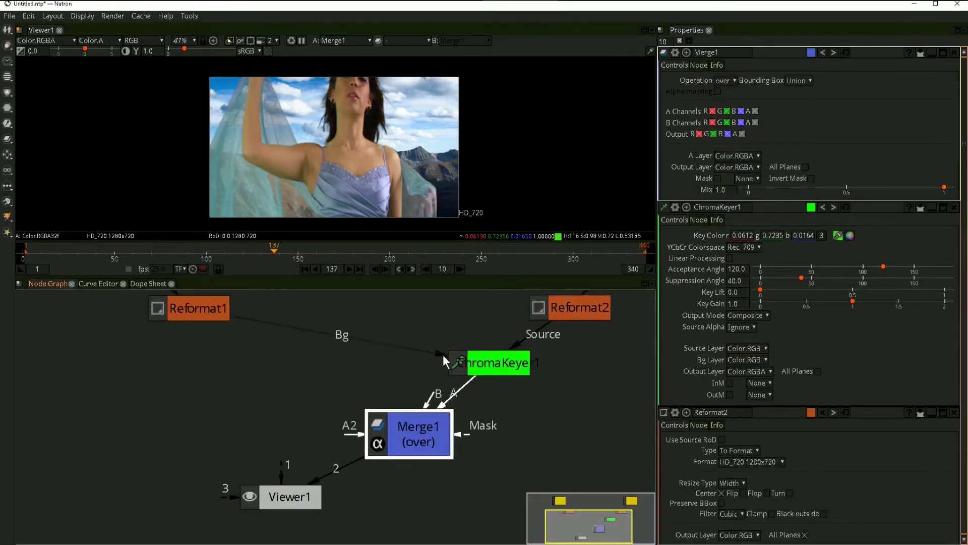
Unplug Reformat1 from the keyer's Bg input and connect it to Merge1's B input
left_click_drag(443, 357, 394, 368)
scroll(440, 417, "down", 1)
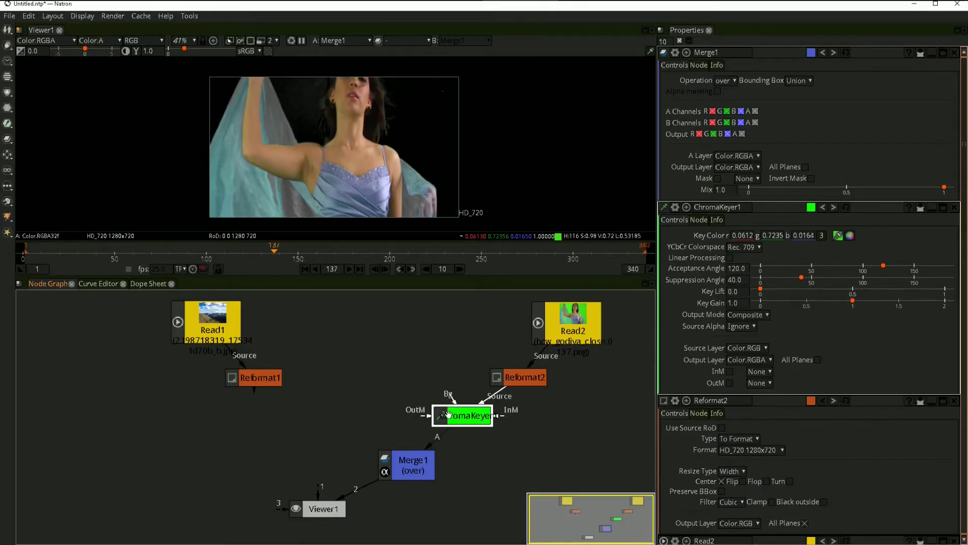
left_click(418, 465)
left_click_drag(416, 441, 274, 381)
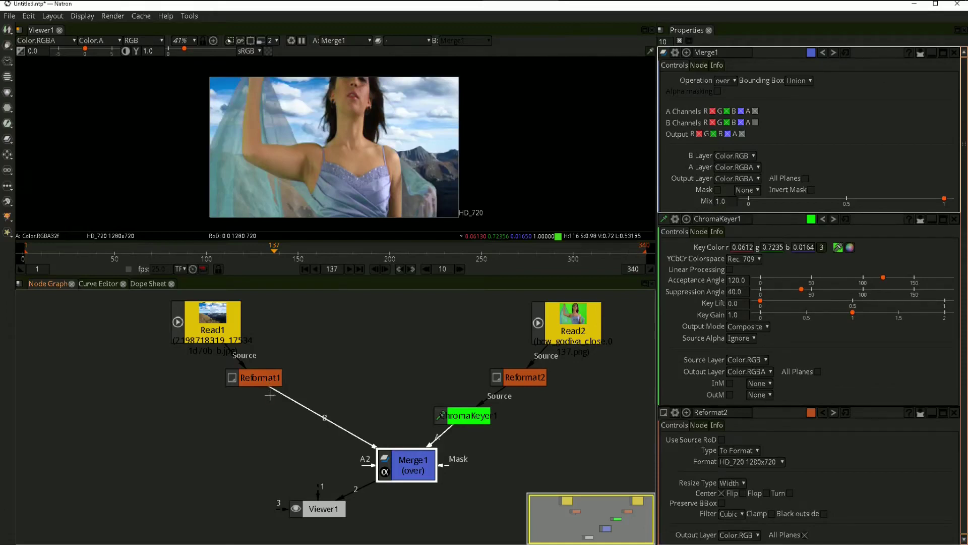
scroll(270, 395, "down", 3)
scroll(326, 396, "up", 2)
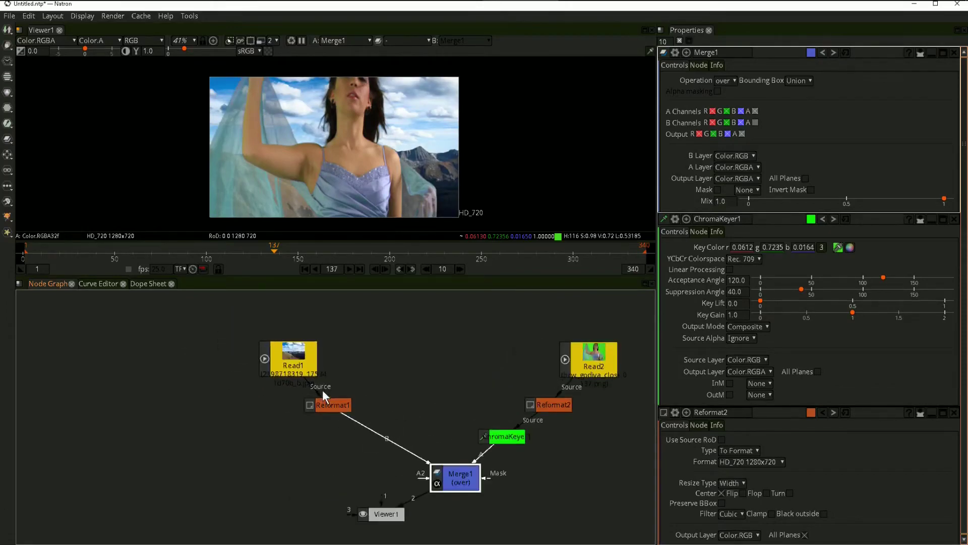
scroll(368, 409, "down", 2)
scroll(403, 428, "up", 2)
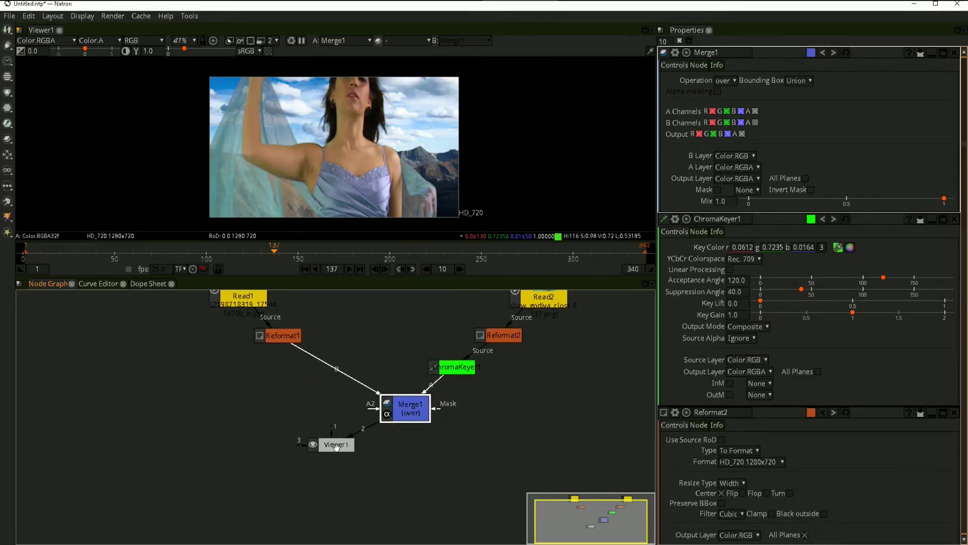
Rearrange Viewer1, Read2, Reformat2 and ChromaKeyer1 around Merge1 in the graph
left_click_drag(335, 446, 377, 458)
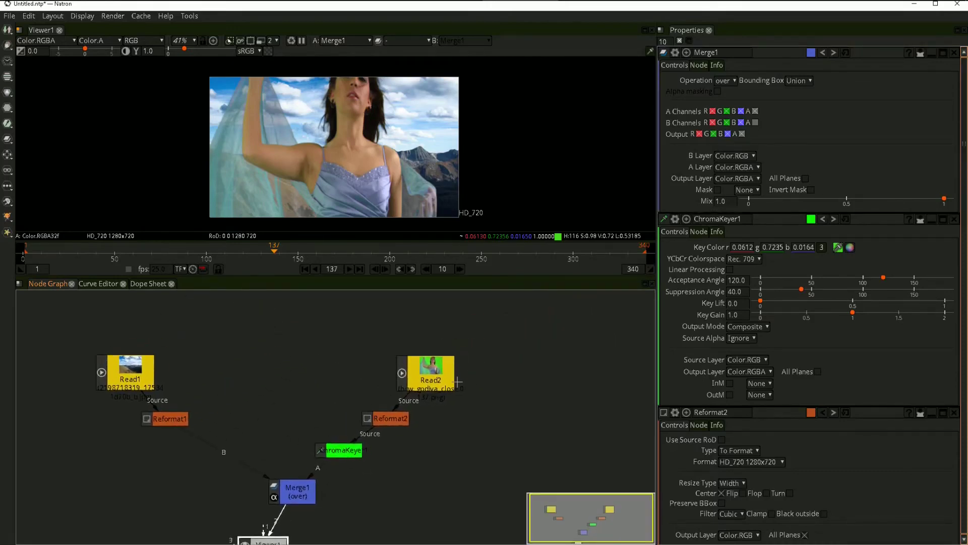
left_click_drag(454, 382, 515, 337)
left_click_drag(388, 419, 446, 380)
left_click(341, 448)
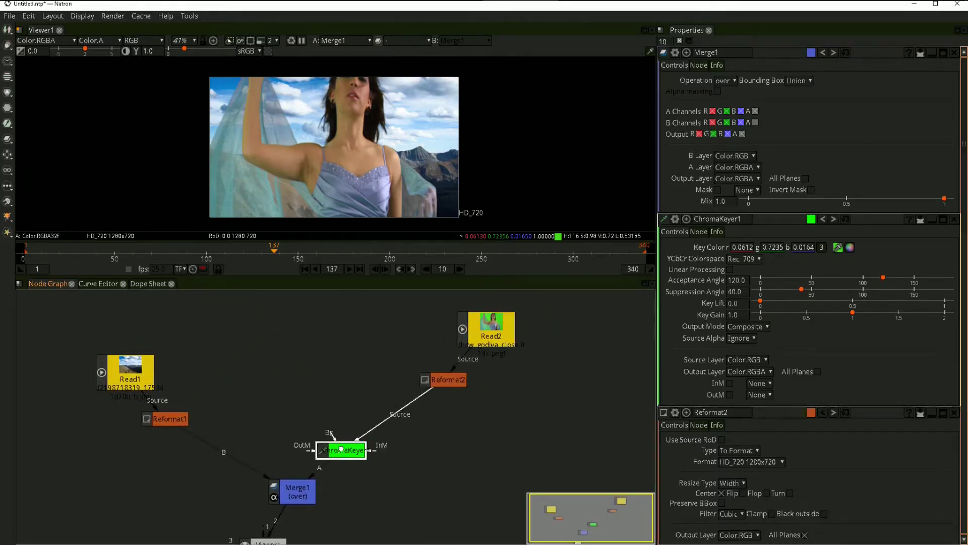
left_click_drag(341, 448, 385, 416)
Add a Saturation node after ChromaKeyer1 and set its saturation to 0.761
right_click(386, 416)
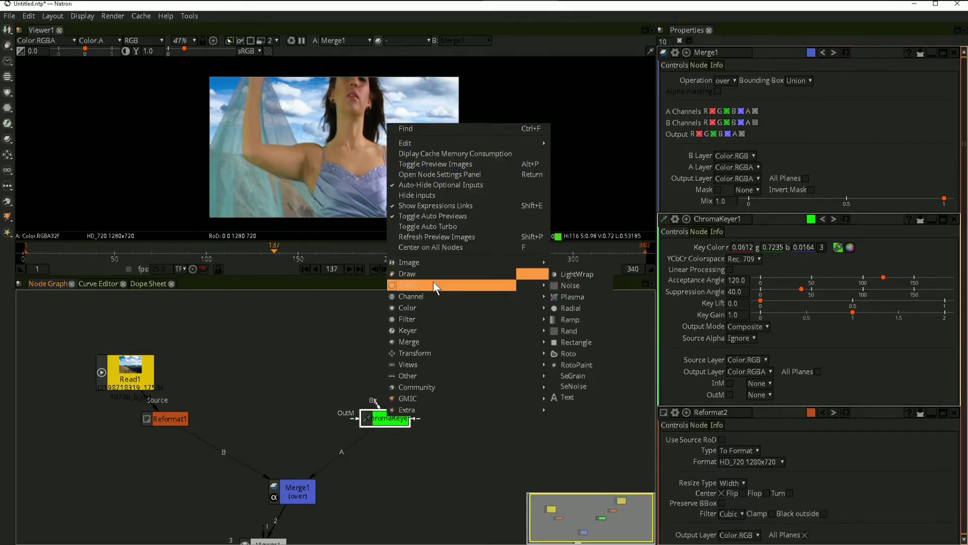
mouse_move(425, 309)
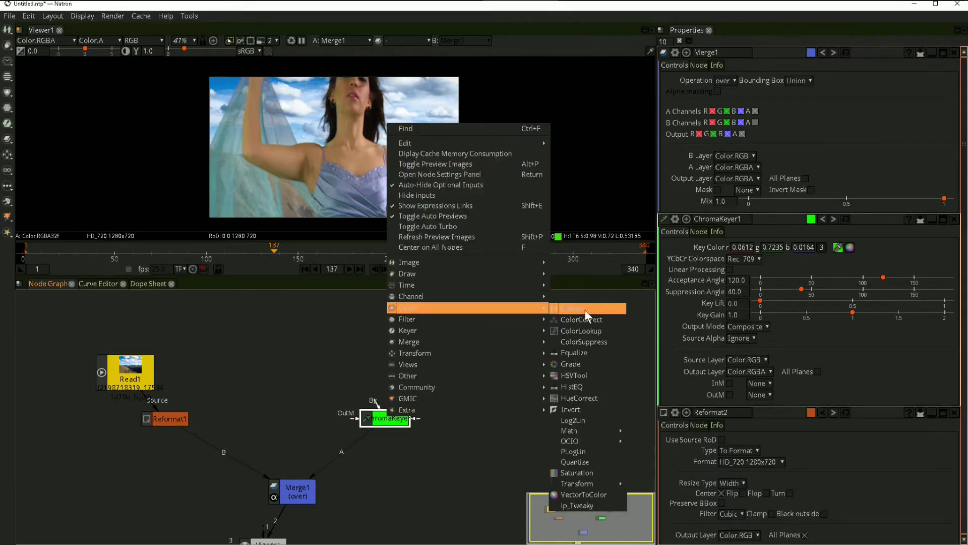
left_click(577, 472)
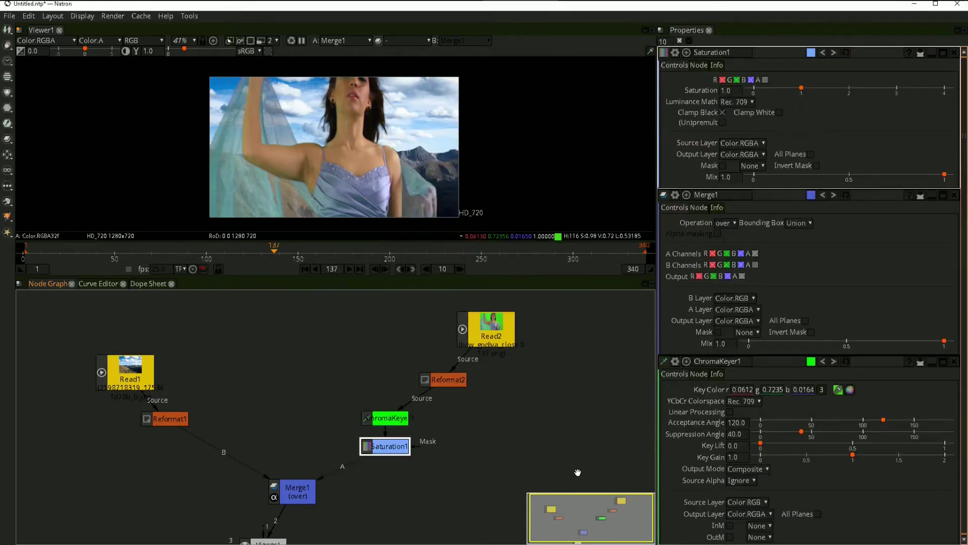
left_click_drag(386, 437, 361, 432)
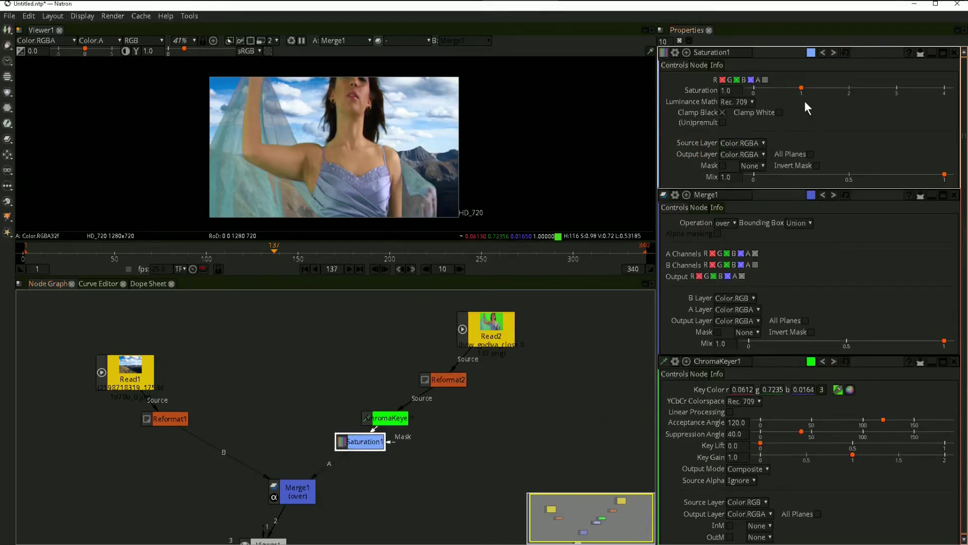
left_click_drag(802, 87, 791, 89)
Play the composite and stop playback at frame 230
key("j")
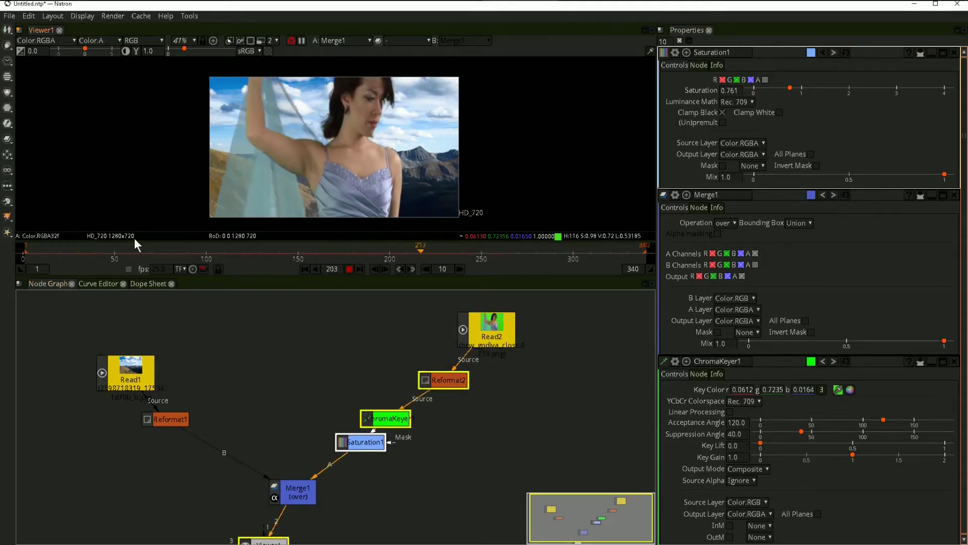
key("k")
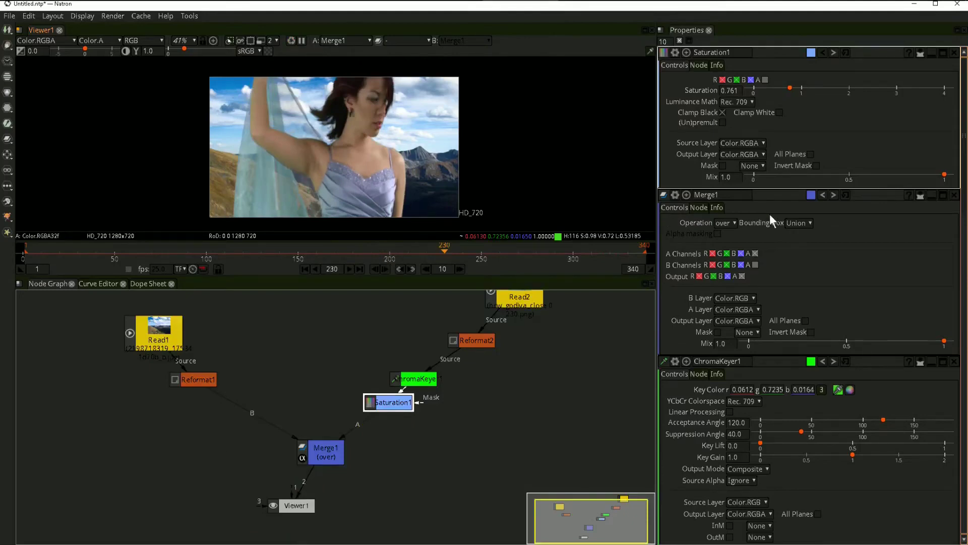
scroll(759, 237, "down", 5)
scroll(752, 257, "down", 6)
scroll(752, 256, "down", 6)
Select the Frame Rate field in Project Settings
scroll(752, 256, "down", 10)
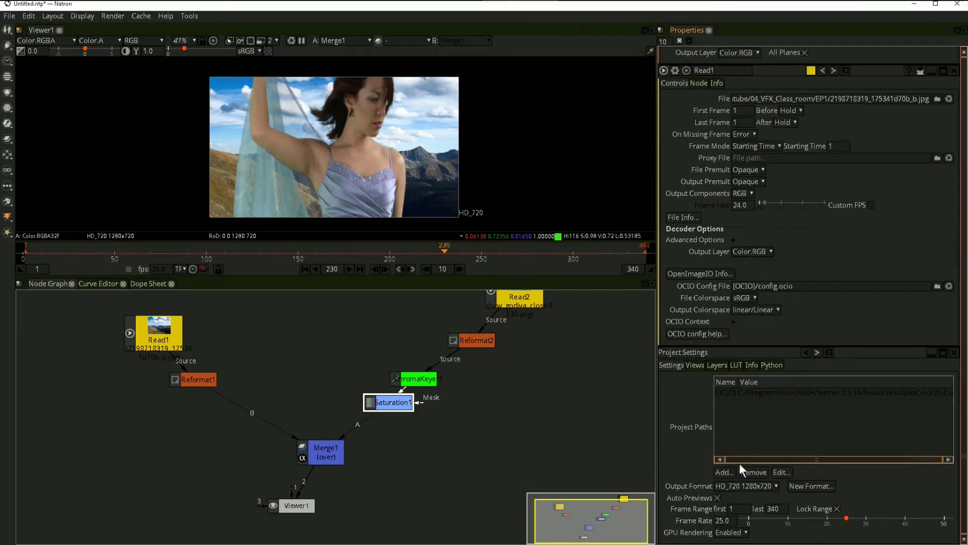
left_click(717, 521)
scroll(409, 444, "down", 2)
scroll(413, 419, "up", 3)
Drag Viewer1 lower beneath Merge1 in the node graph
left_click_drag(307, 427, 311, 461)
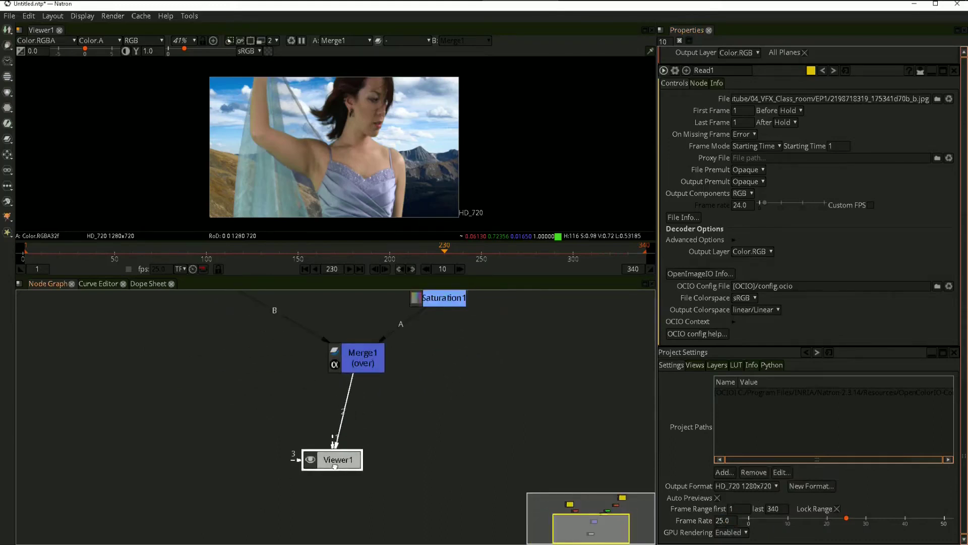
scroll(359, 475, "down", 2)
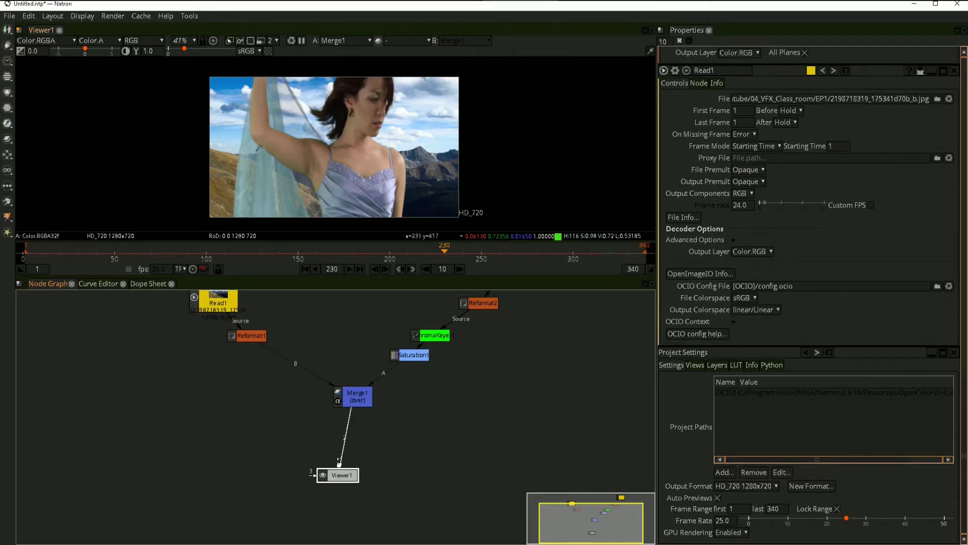
scroll(346, 422, "up", 2)
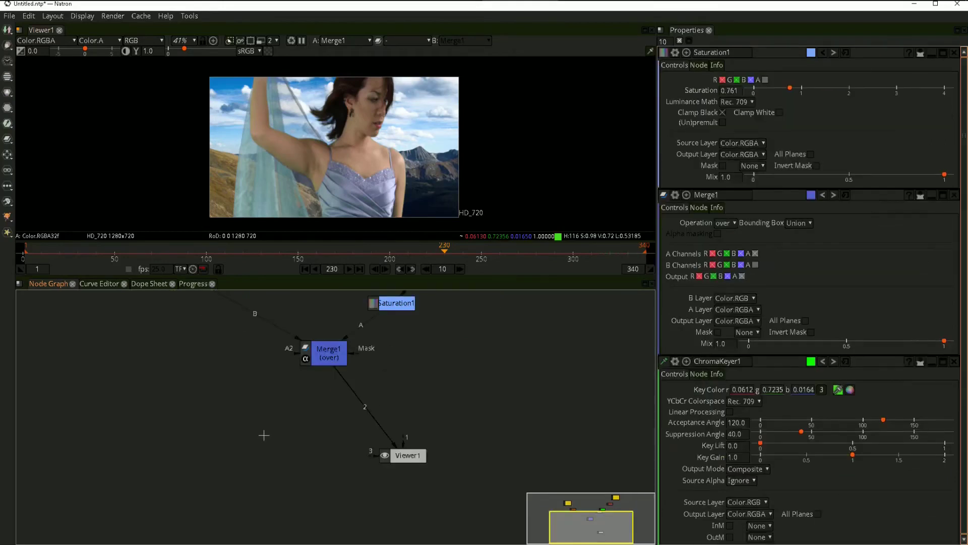
left_click_drag(276, 431, 280, 434)
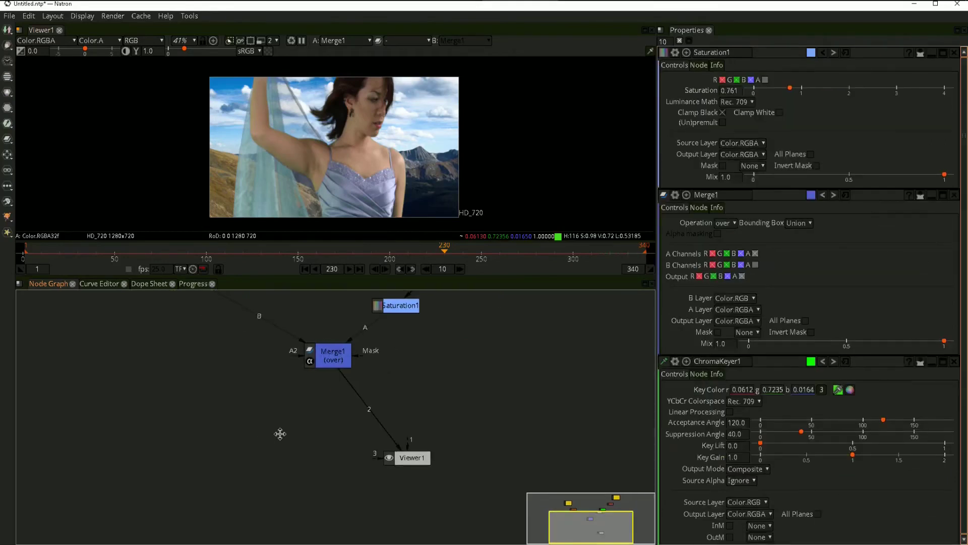
Add a Write node to the comp and set it to render a single file, not a sequence
right_click(258, 422)
mouse_move(303, 281)
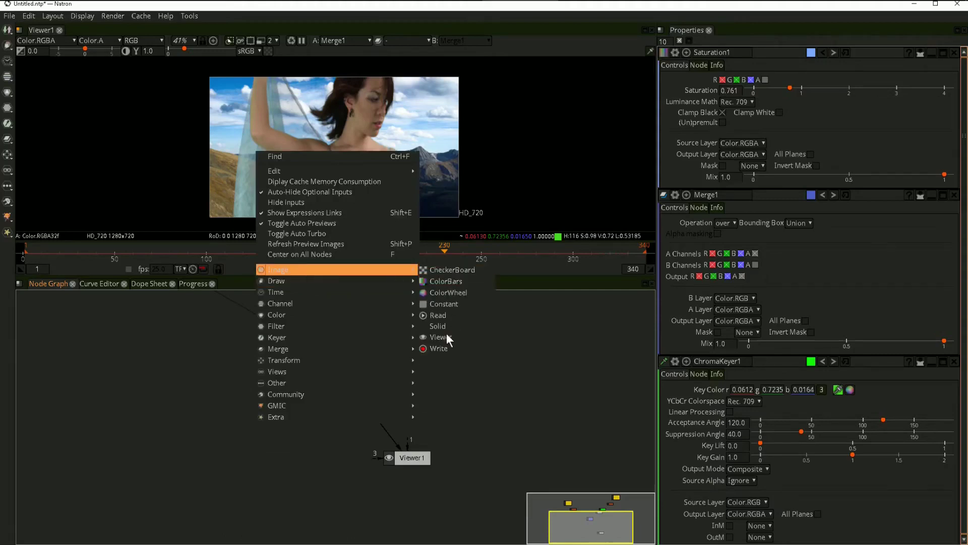
left_click(447, 350)
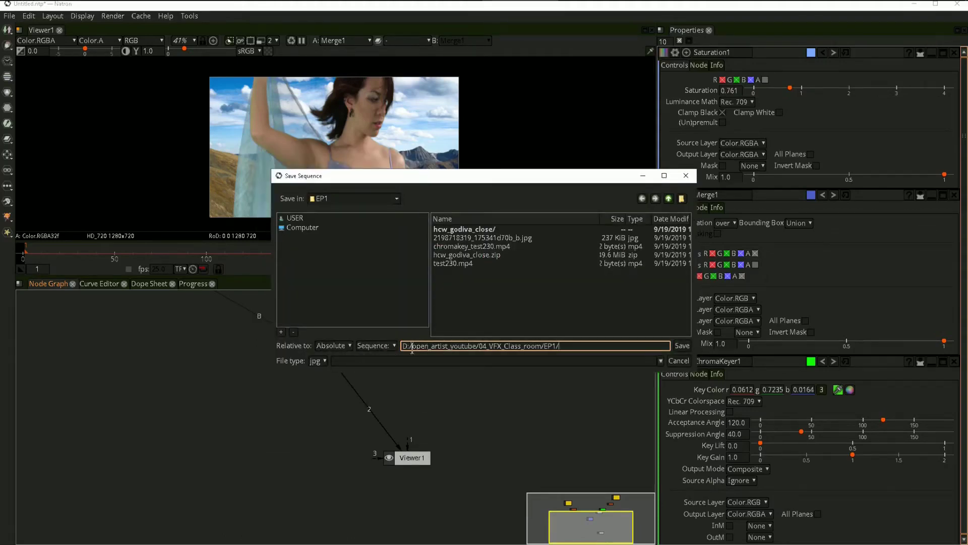
left_click(388, 346)
left_click(376, 366)
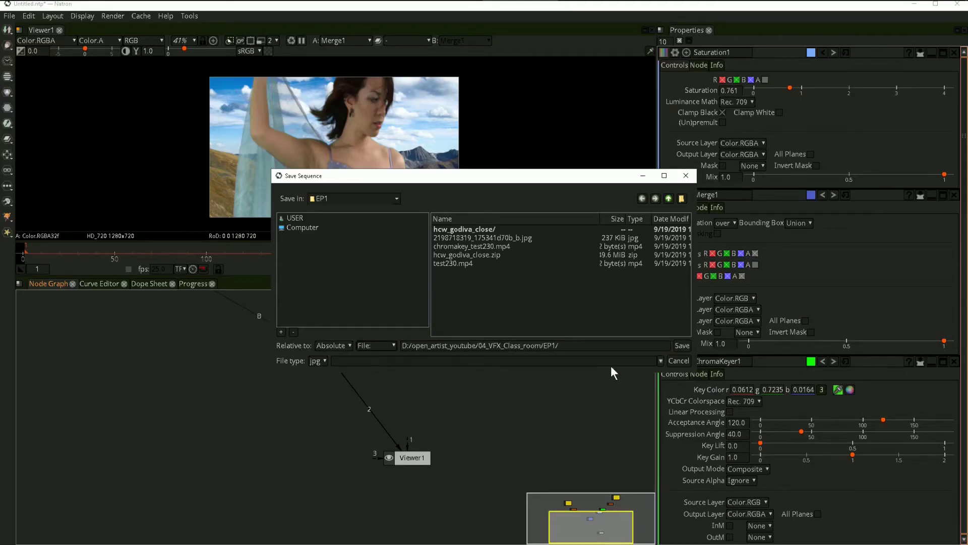
Choose avi as the output format and rename the file from Untitled to test_EP1
left_click(600, 346)
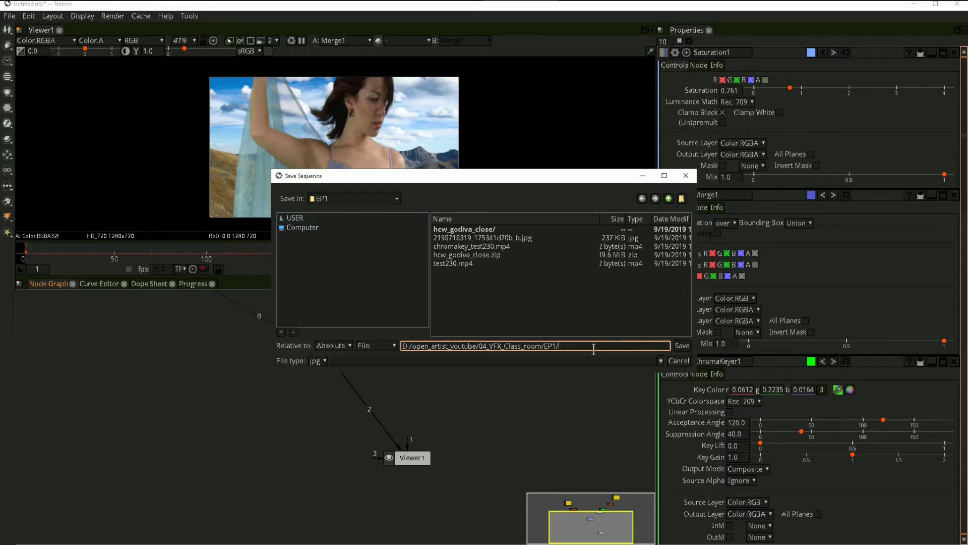
left_click(318, 362)
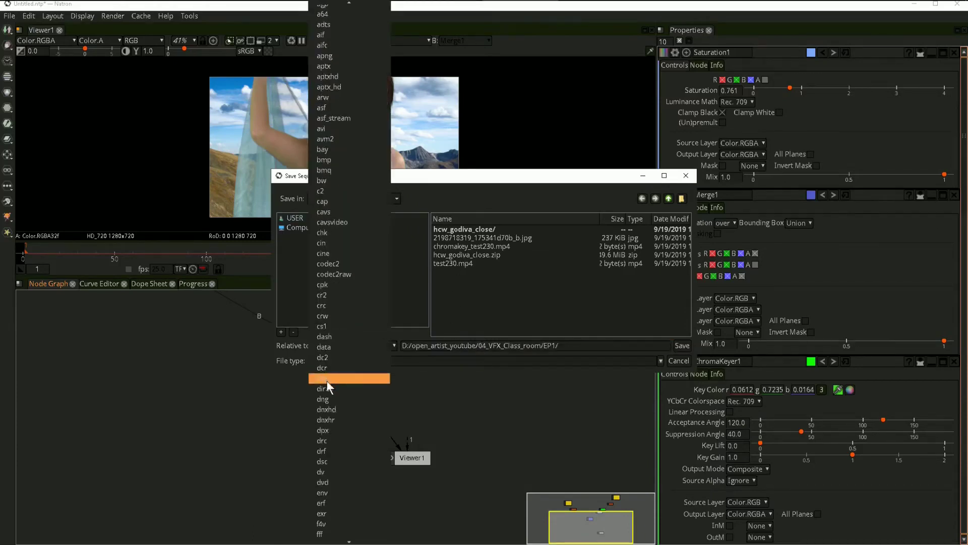
scroll(337, 449, "down", 1)
scroll(338, 447, "down", 11)
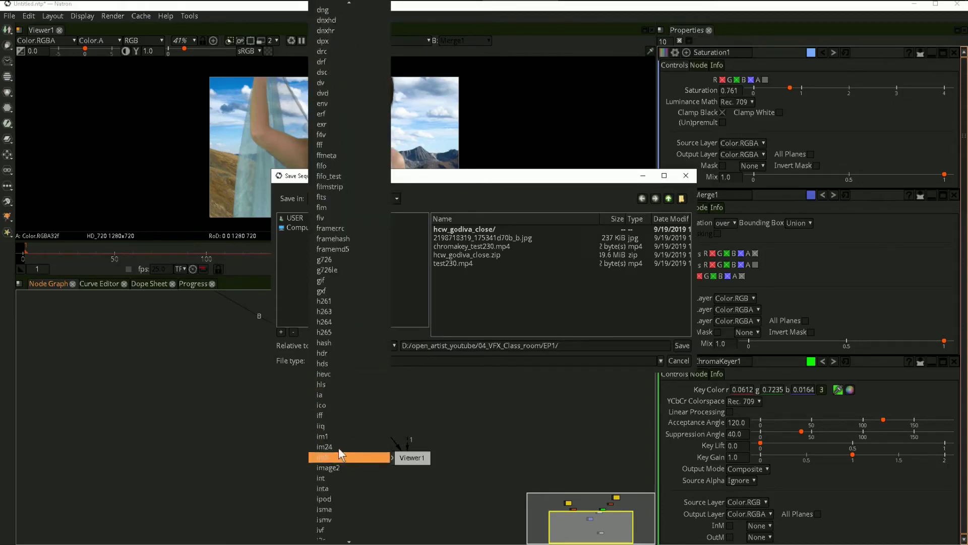
scroll(342, 368, "up", 11)
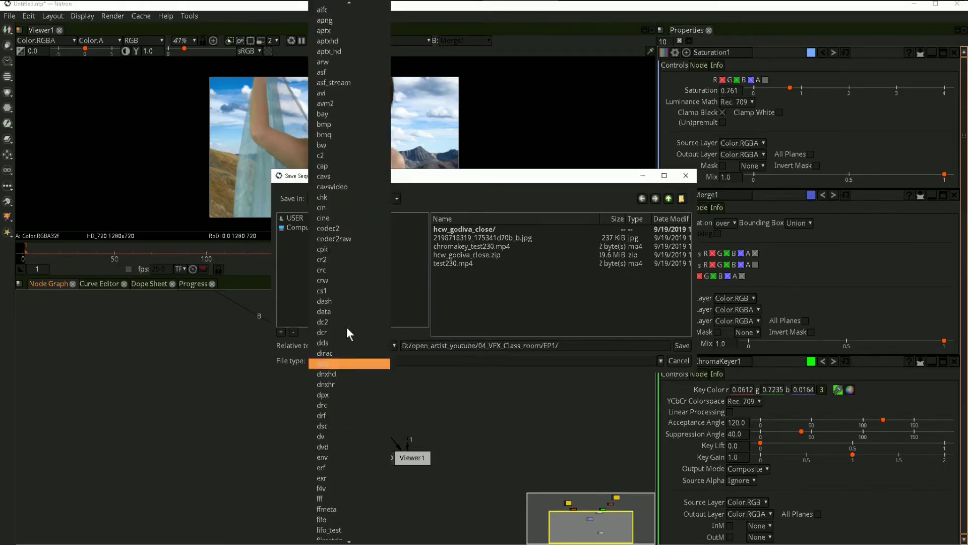
left_click(348, 92)
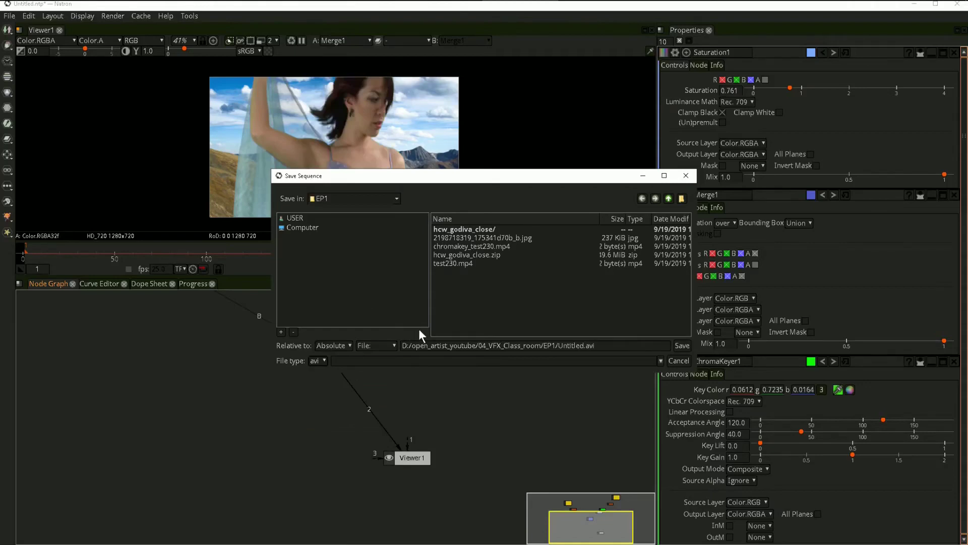
left_click(588, 345)
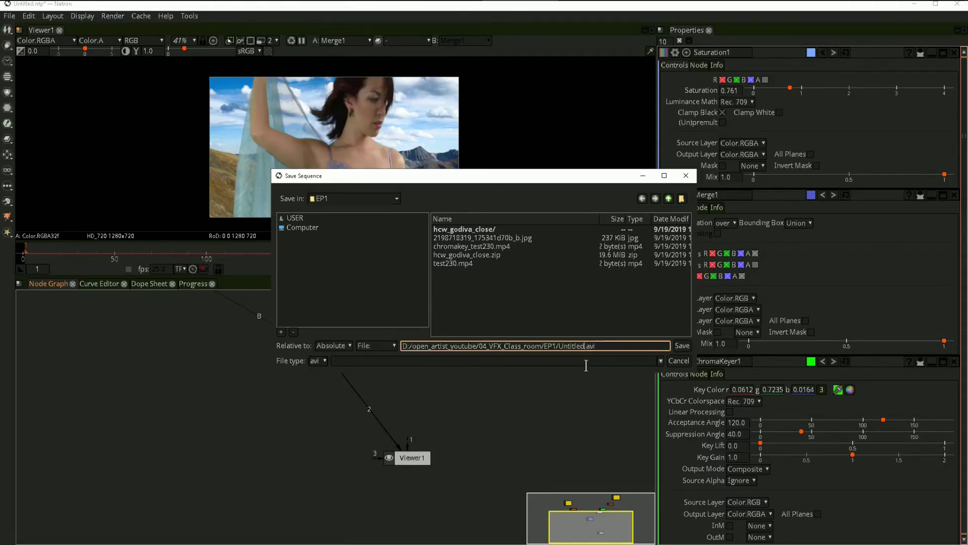
key("BackSpace")
key("BackSpace")
key("BackSpace")
key("BackSpace")
key("BackSpace")
key("BackSpace")
key("BackSpace")
key("BackSpace")
type("test_")
type("EP")
type("1")
Save the test_EP1.avi path, then place Write3 below Merge1 and feed it Merge1's output
left_click(617, 325)
left_click(683, 346)
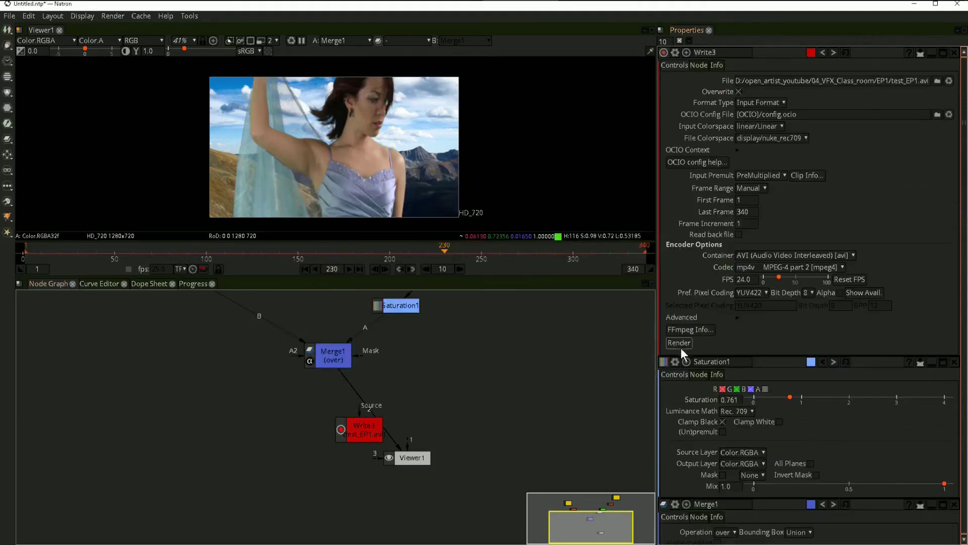
left_click_drag(369, 432, 302, 455)
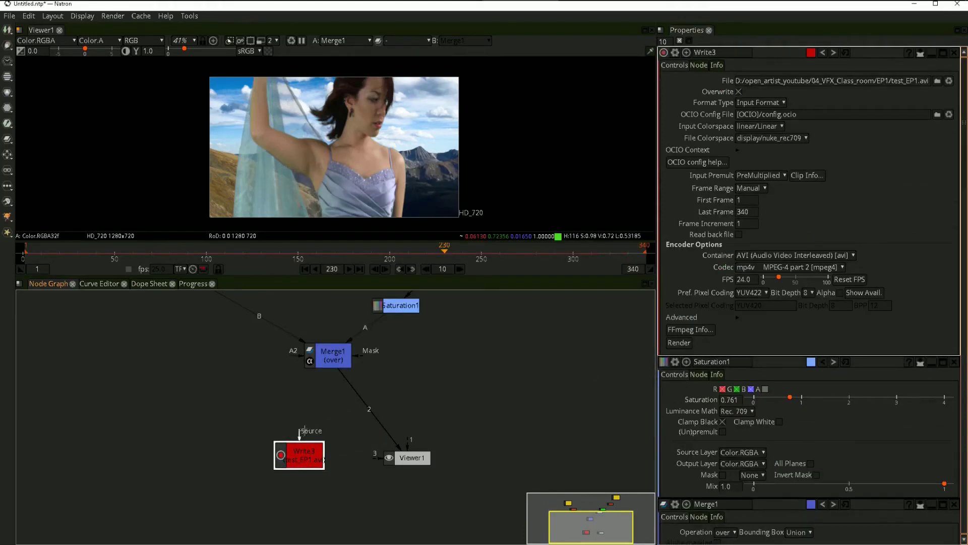
left_click_drag(300, 436, 331, 359)
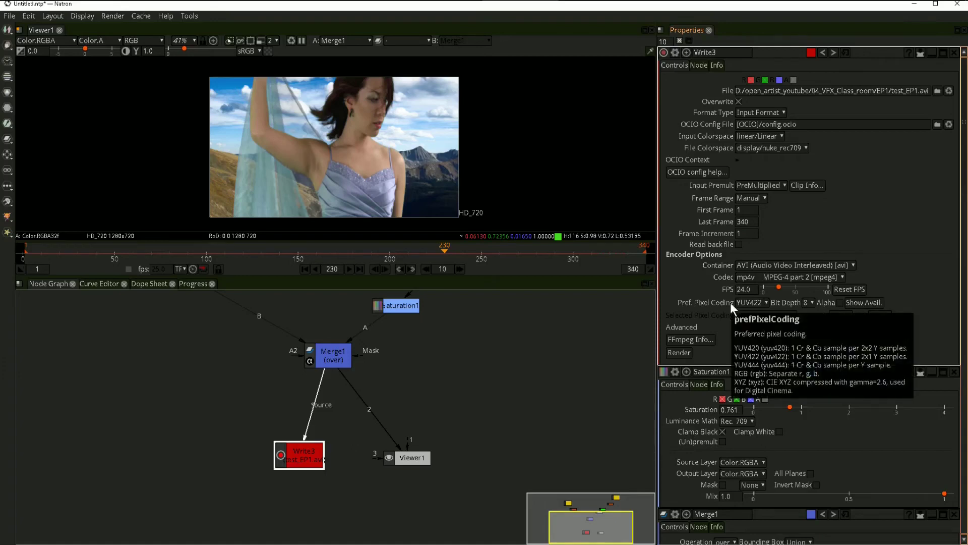
Change Write3's encoder frame rate from 24 to 25 fps
left_click(743, 290)
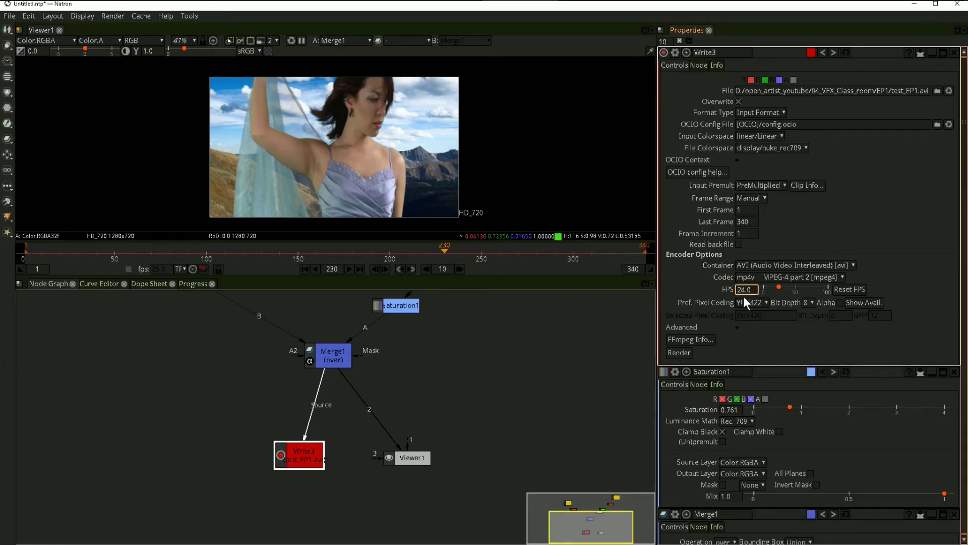
type("25")
key("Return")
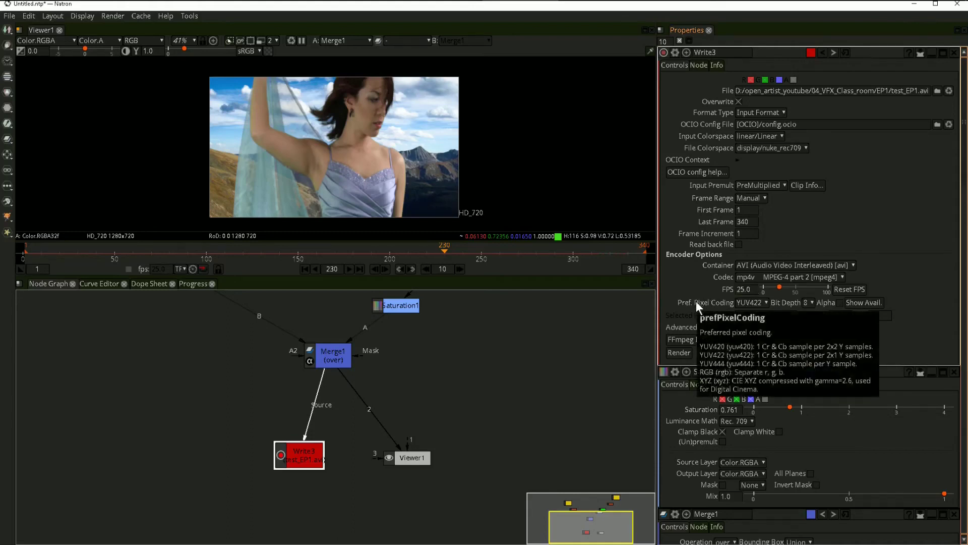
Start the Write3 render of frames 1–340 to test_EP1.avi and let it reach 100%
left_click(679, 352)
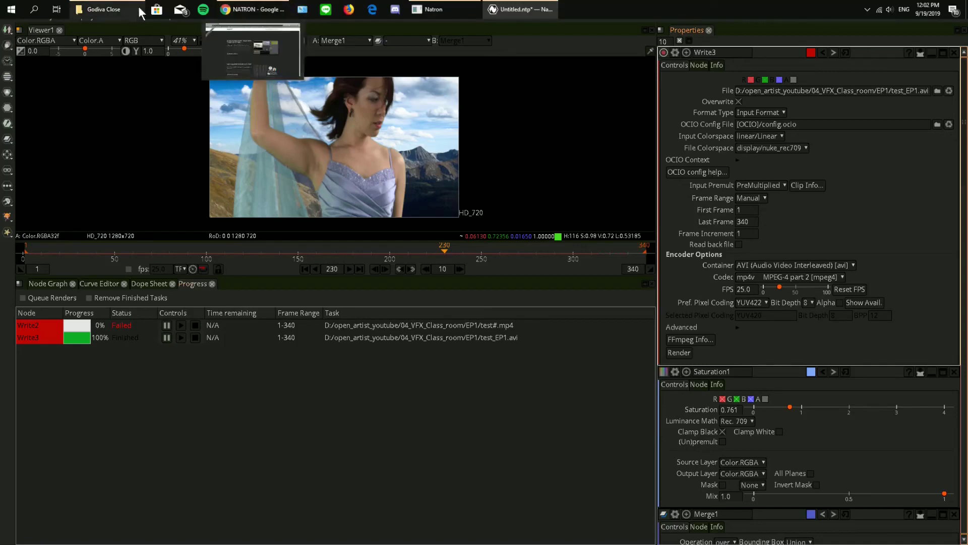
Go up from the Godiva Close folder to EP1 and play test_EP1.avi in VLC
left_click(133, 10)
left_click(294, 134)
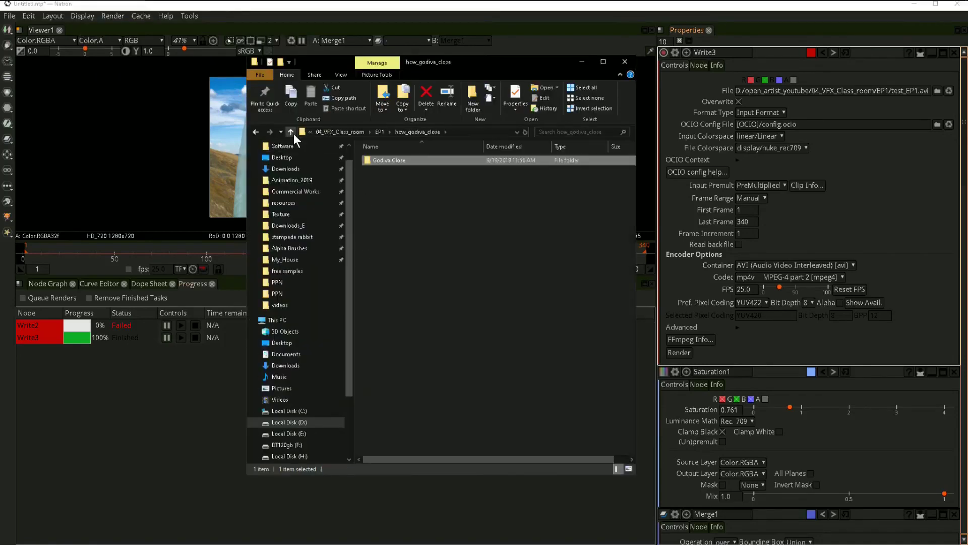
left_click(294, 134)
left_click(528, 301)
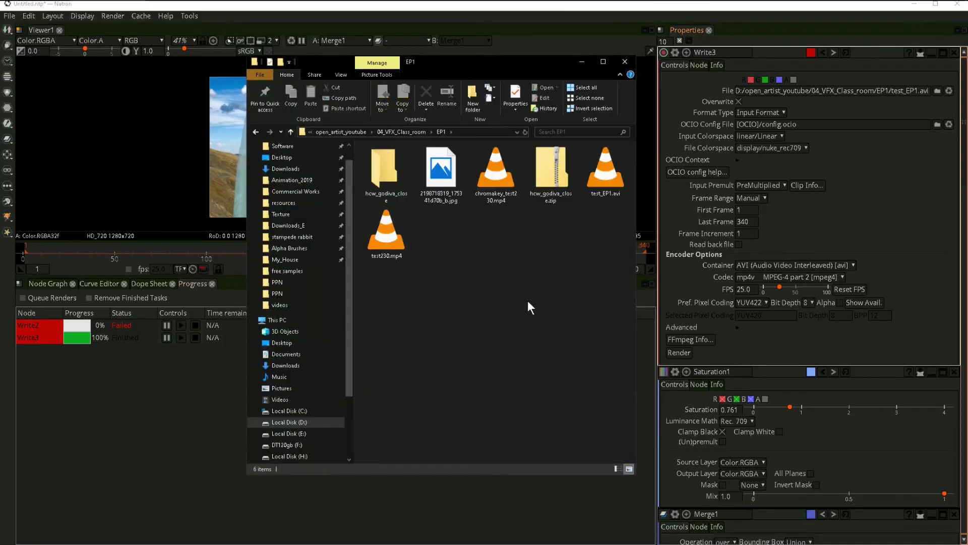
left_click(599, 188)
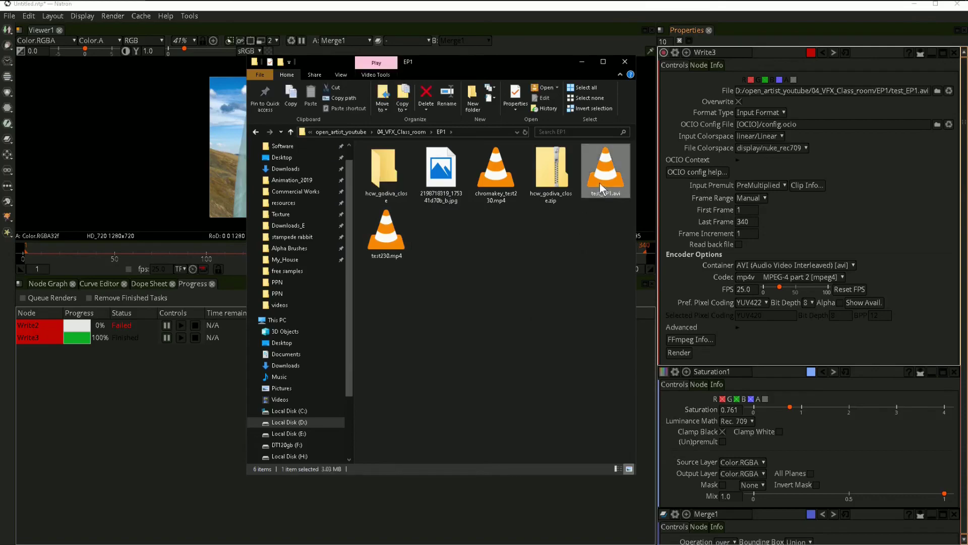
double_click(600, 183)
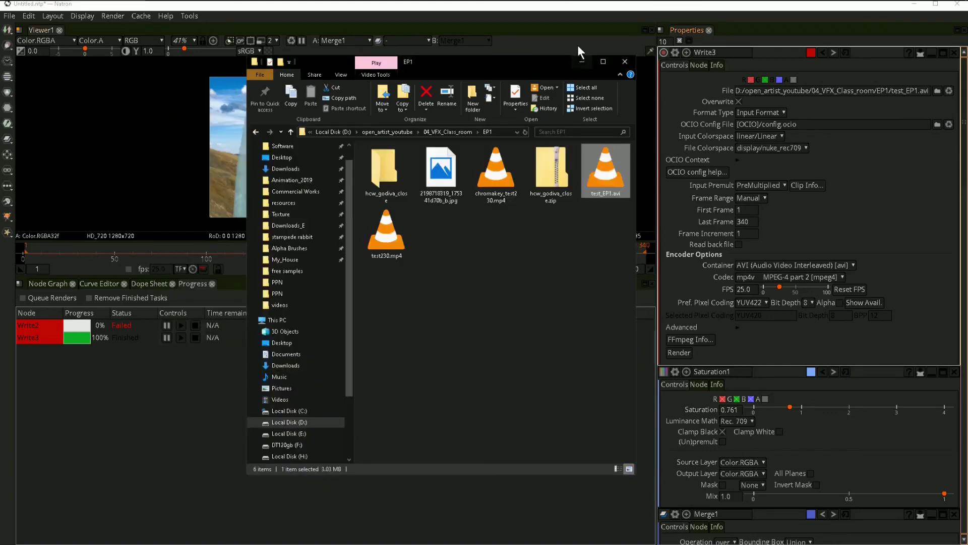
Bring the Natron window back in front of File Explorer
left_click(577, 46)
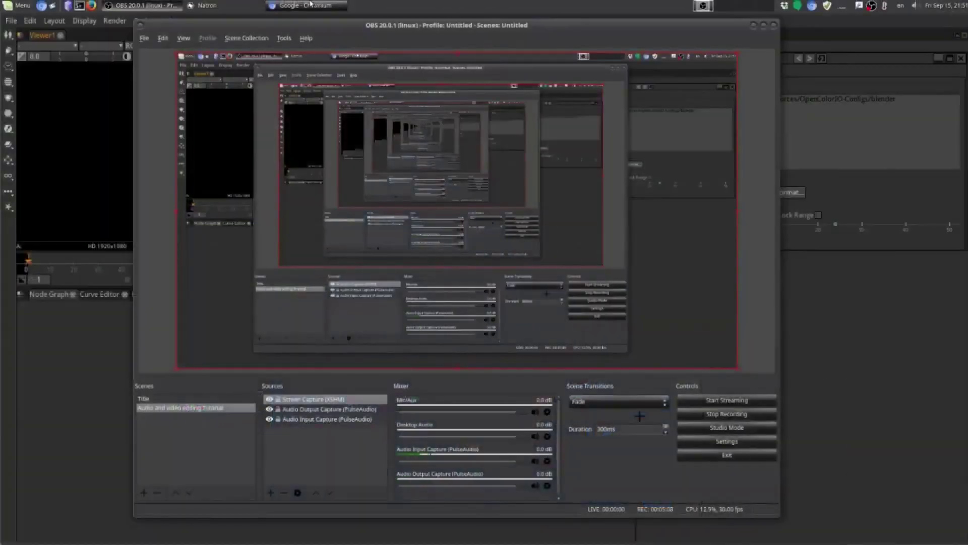
Search Google for 'Natron' from the Chromium homepage
left_click(308, 5)
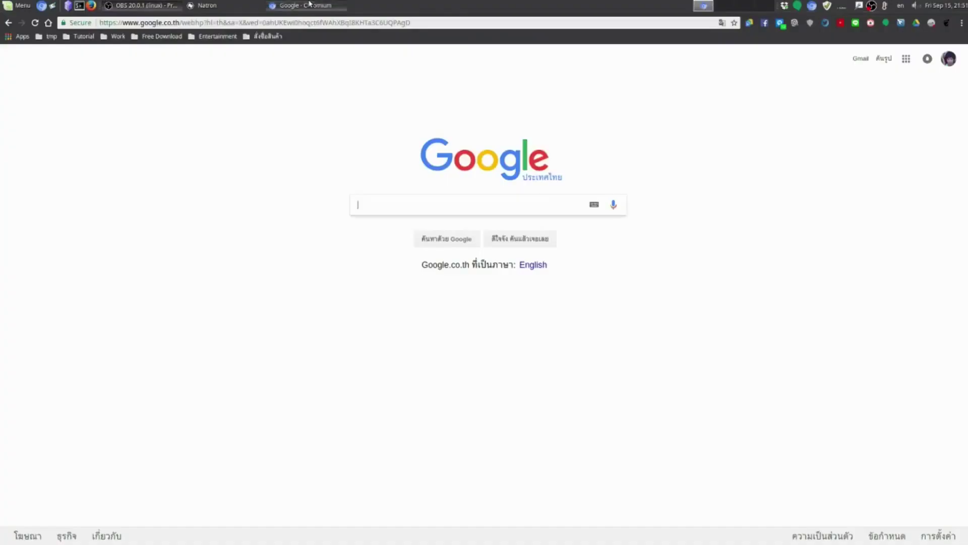
left_click(404, 200)
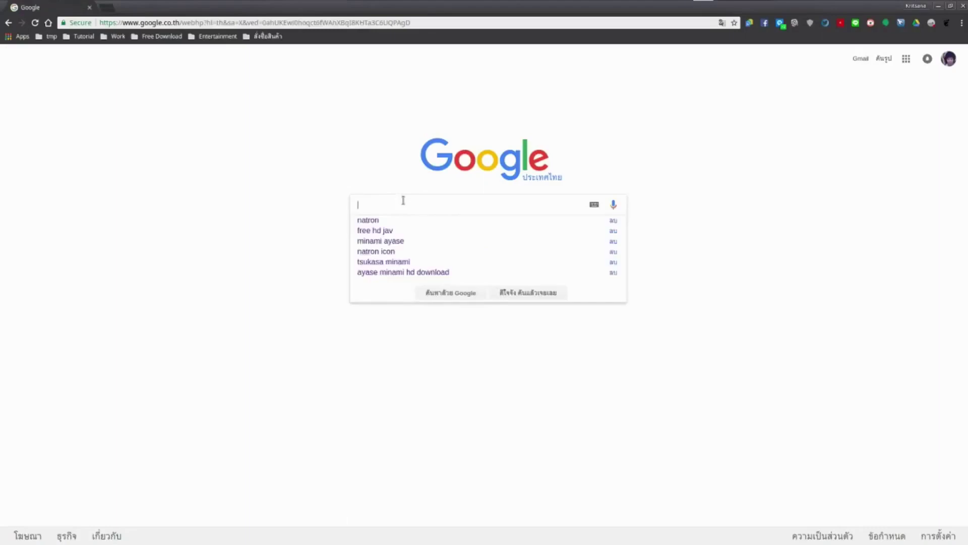
type("Natr")
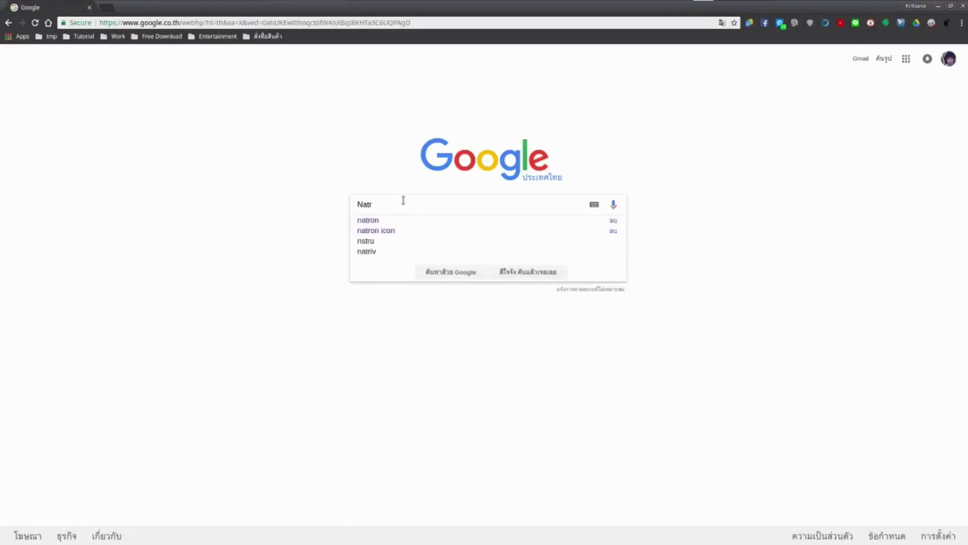
type("on")
key("Return")
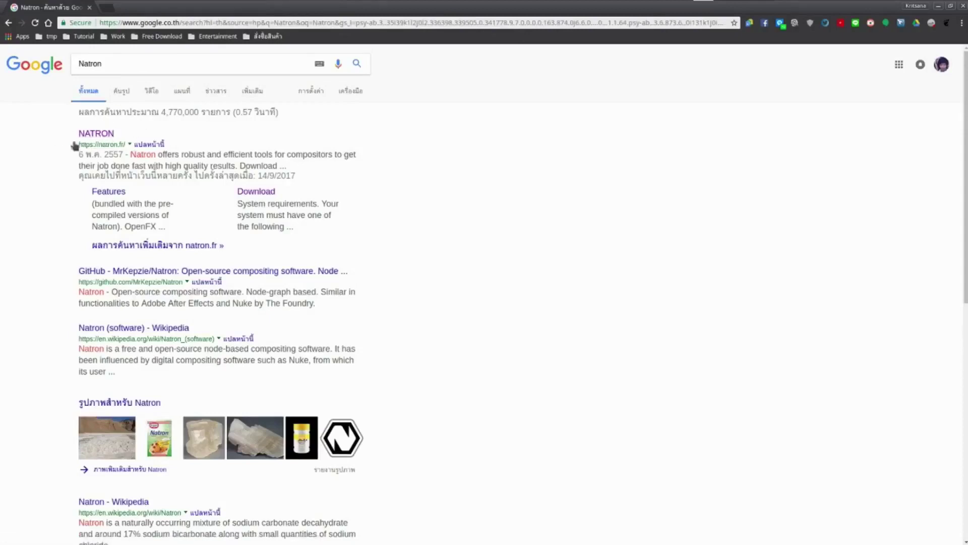
Open natron.fr from the first search result and scroll briefly over its homepage
left_click(105, 134)
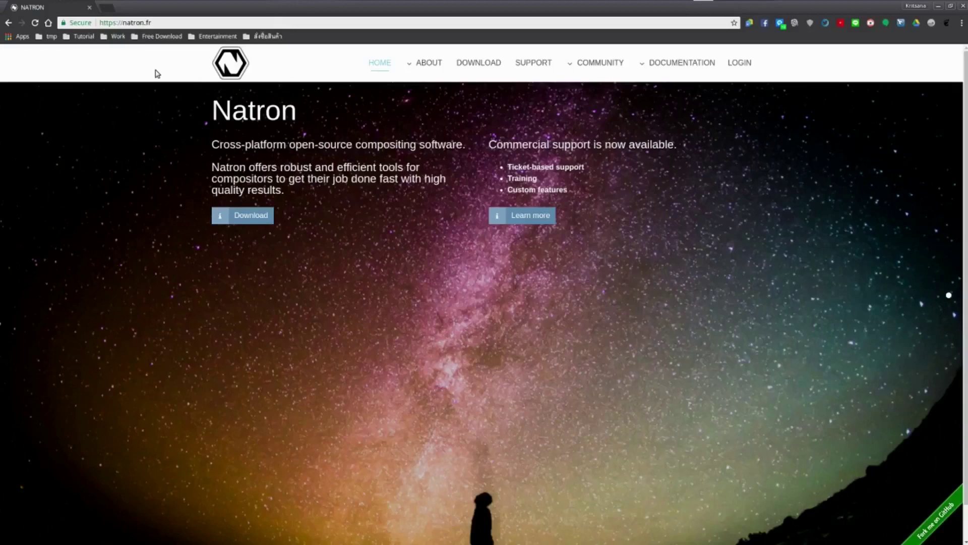
scroll(281, 206, "down", 1)
scroll(277, 210, "up", 1)
scroll(665, 158, "down", 1)
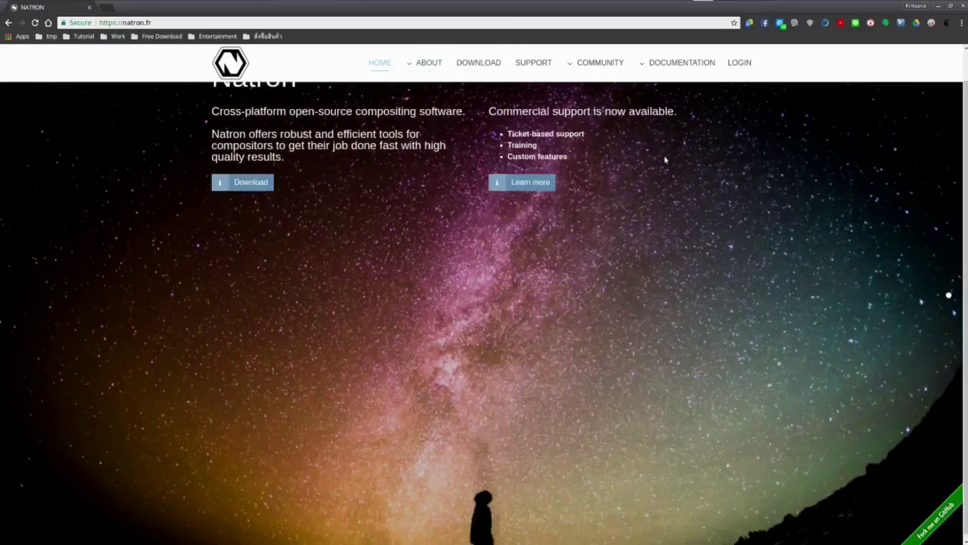
scroll(664, 161, "up", 1)
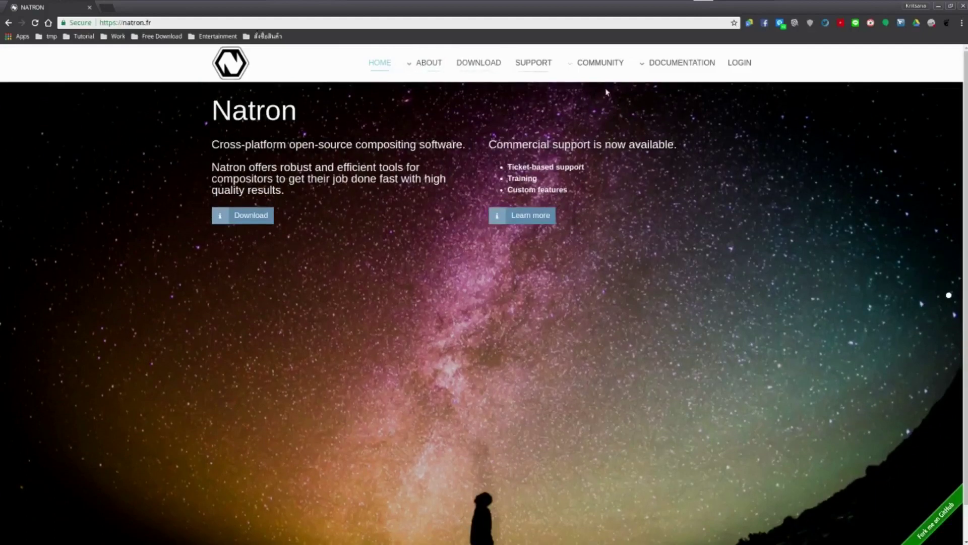
left_click(481, 69)
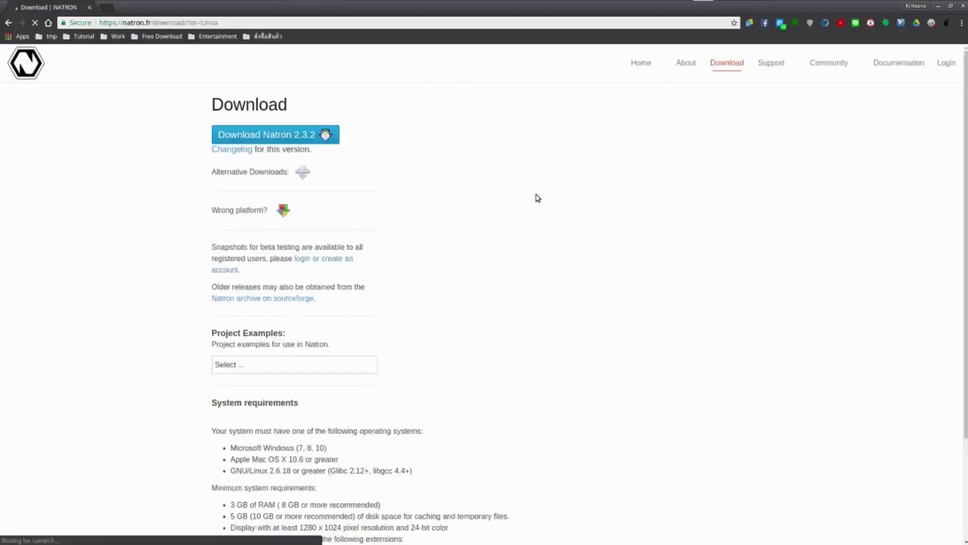
scroll(545, 161, "down", 1)
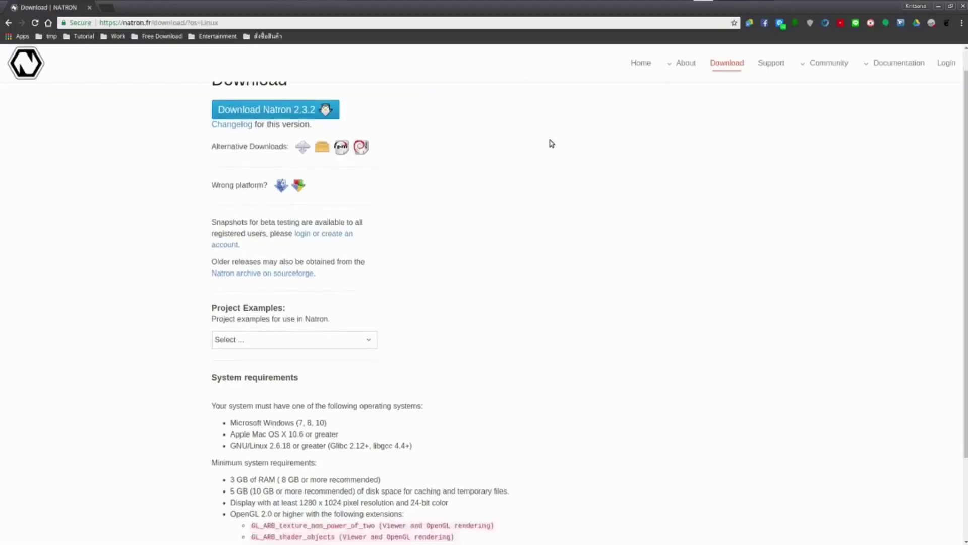
scroll(461, 121, "up", 1)
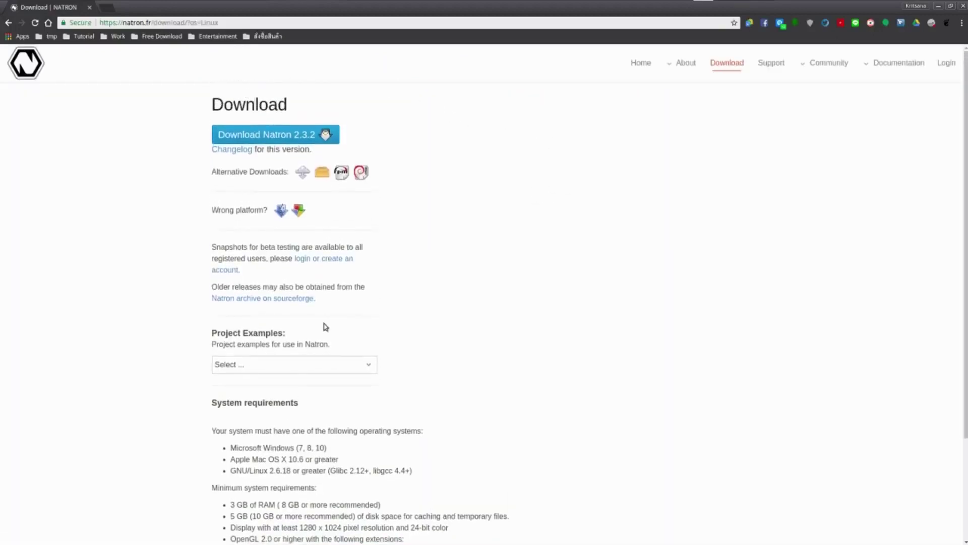
scroll(383, 330, "down", 2)
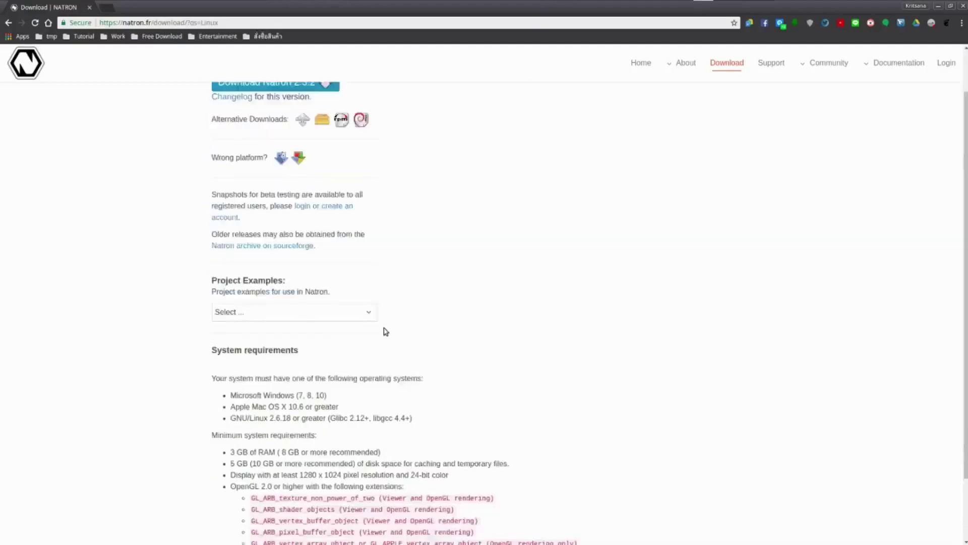
scroll(384, 331, "down", 3)
left_click(347, 235)
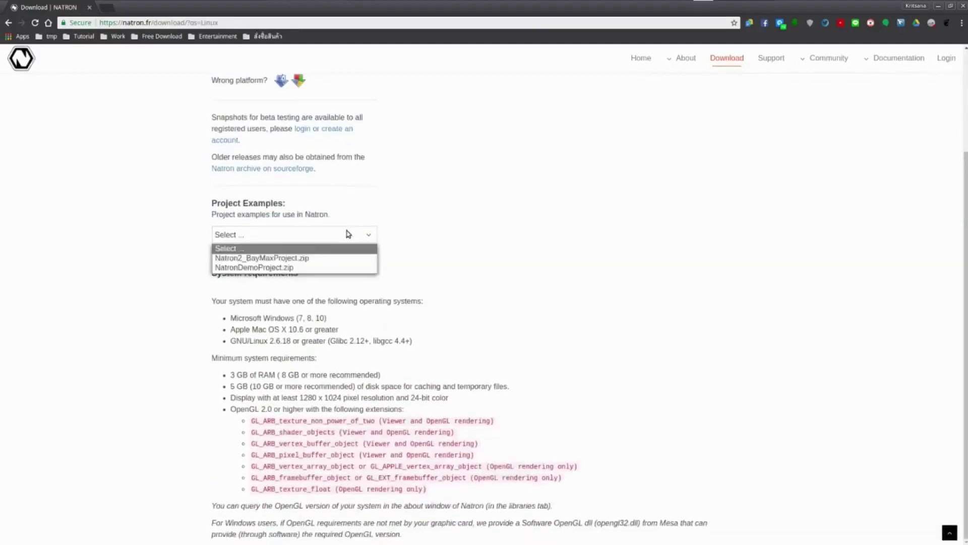
left_click(483, 233)
scroll(492, 293, "up", 3)
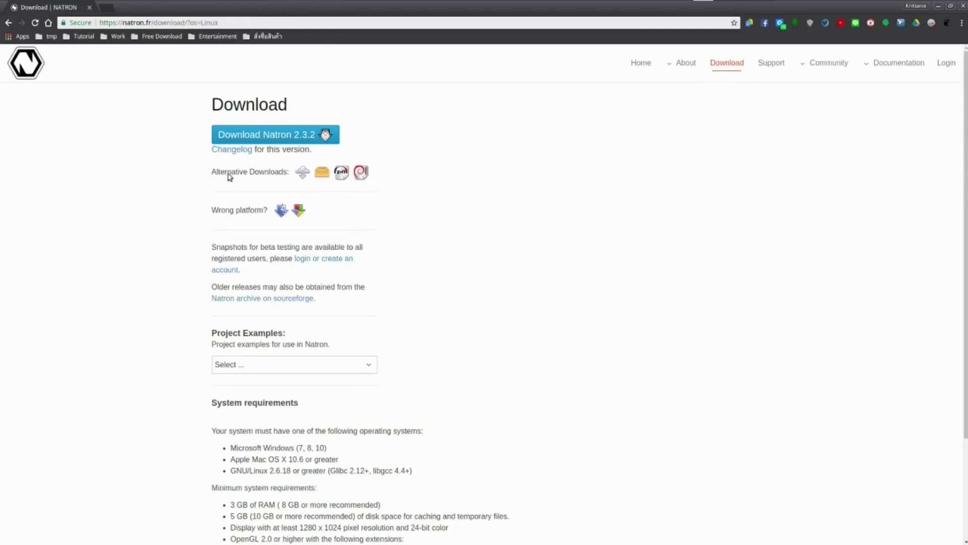
scroll(443, 272, "down", 4)
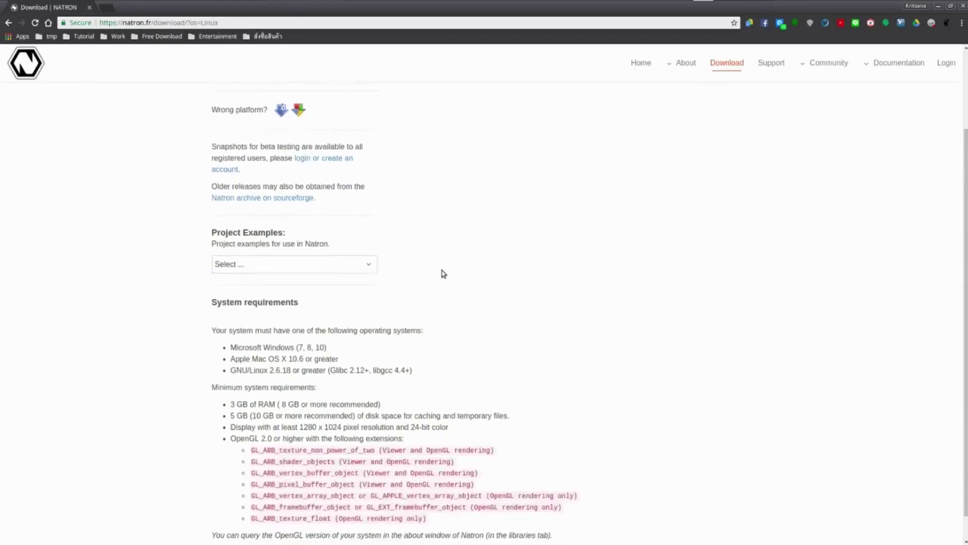
scroll(444, 273, "down", 1)
scroll(462, 164, "up", 3)
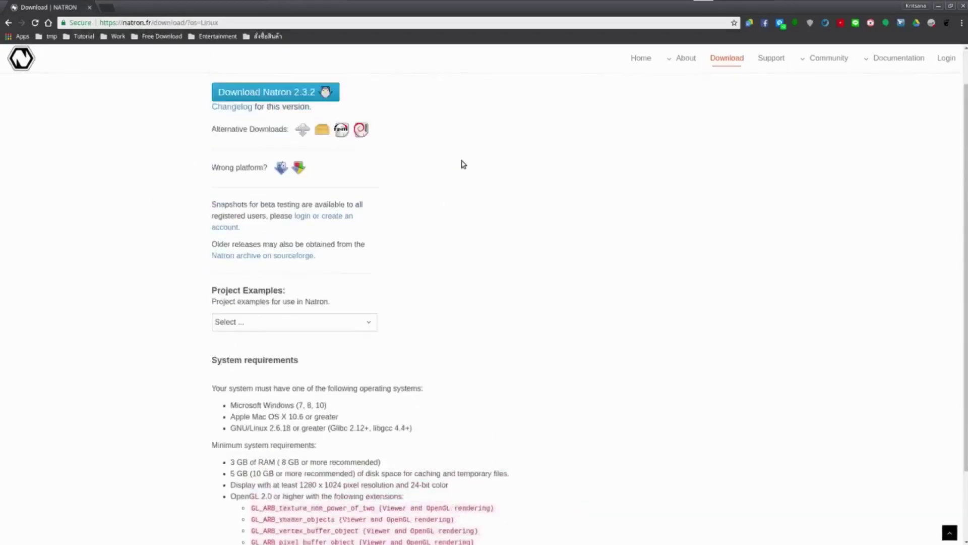
scroll(462, 164, "up", 1)
scroll(464, 164, "down", 4)
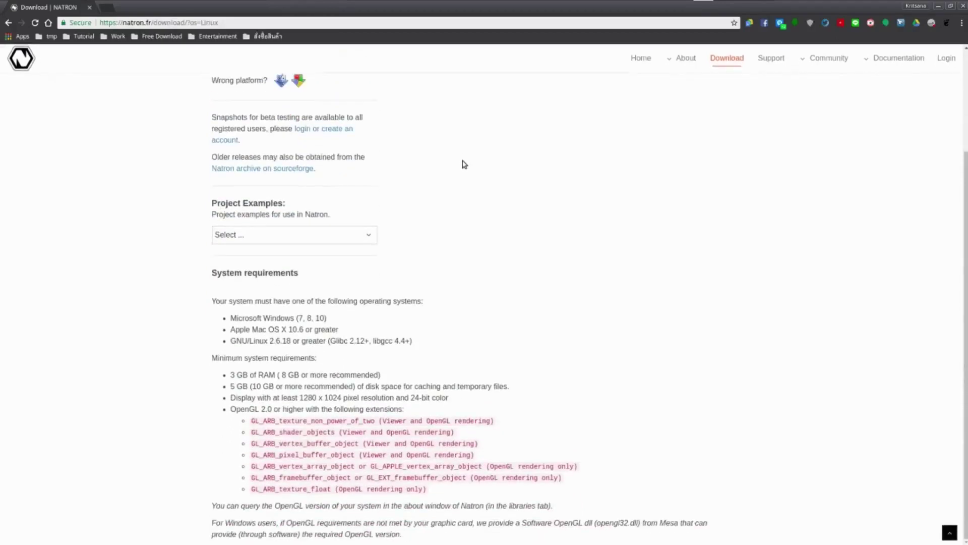
scroll(463, 164, "up", 4)
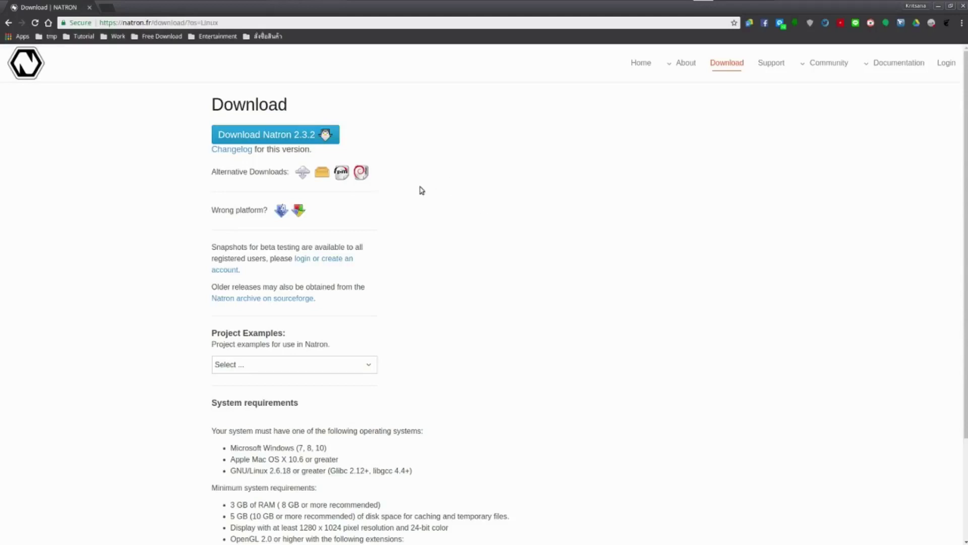
Visit Commercial Support, then open Documentation > Natron Documentation in a new tab
left_click(770, 65)
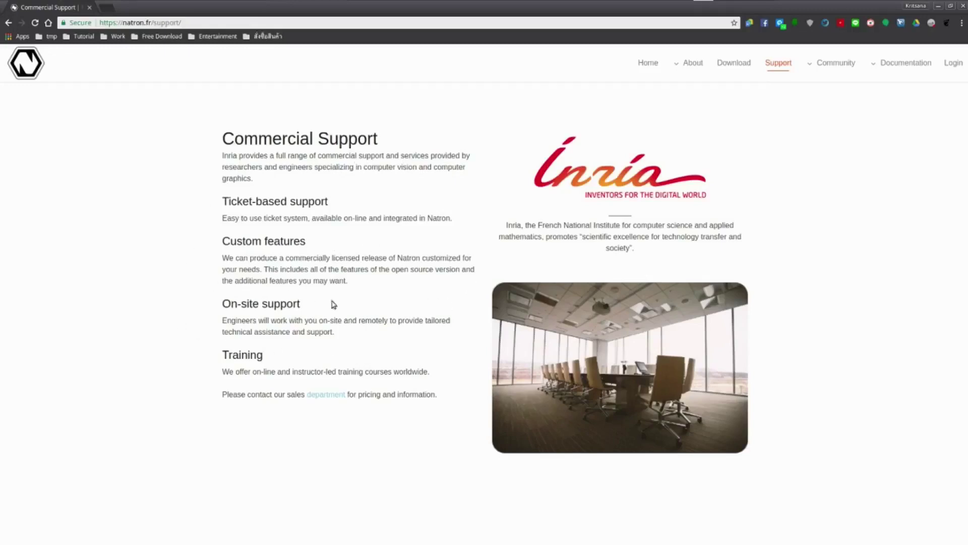
mouse_move(838, 66)
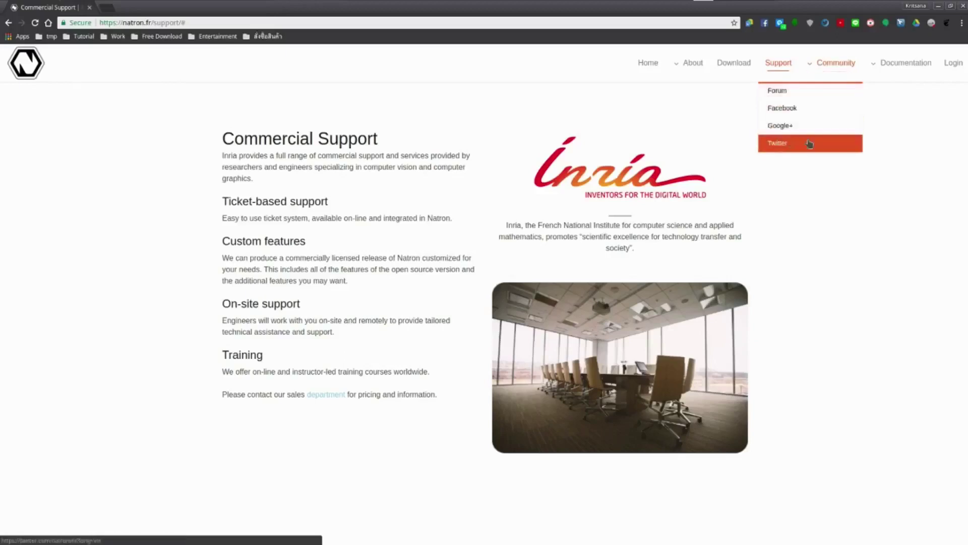
mouse_move(919, 67)
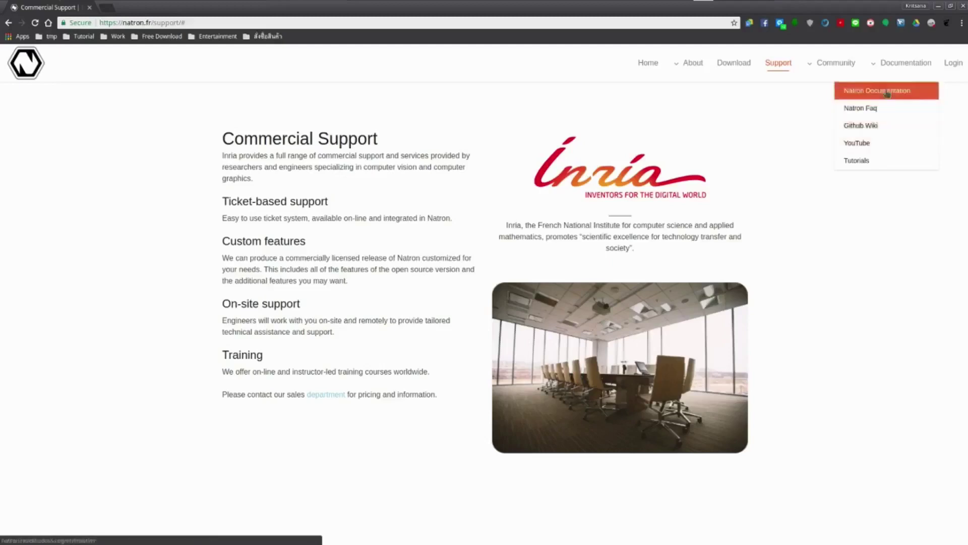
left_click(890, 93)
left_click(891, 94)
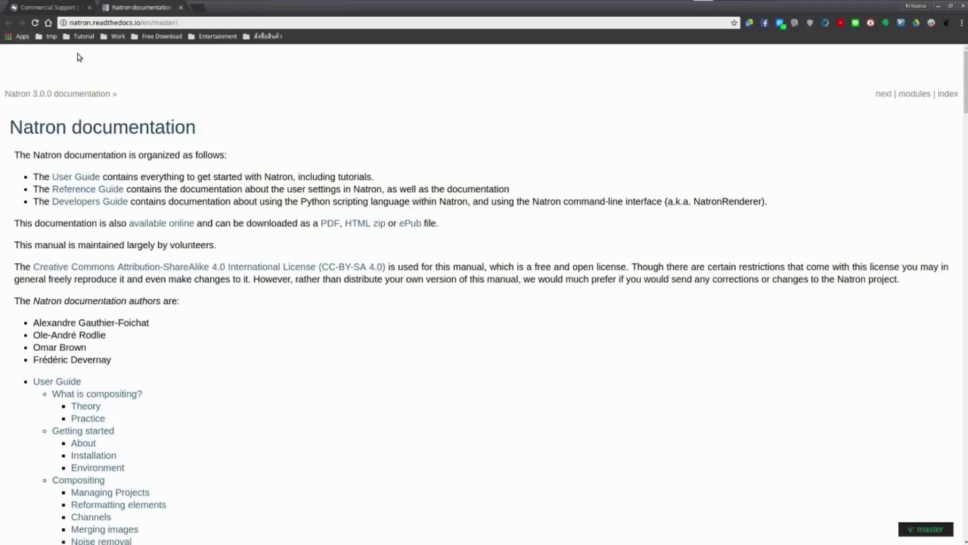
Close the documentation tab, briefly view the forum Tutorials list, then close that tab too
left_click(50, 11)
middle_click(120, 8)
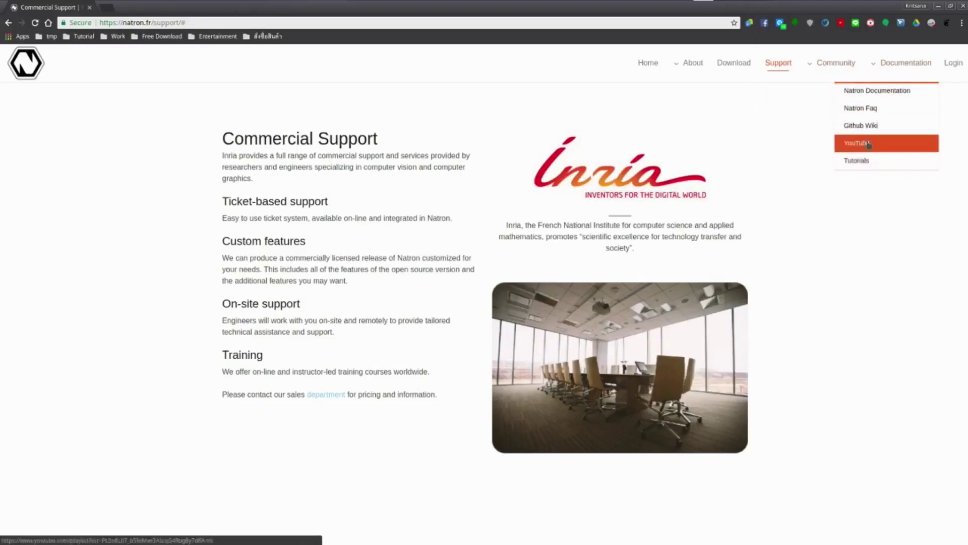
left_click(858, 161)
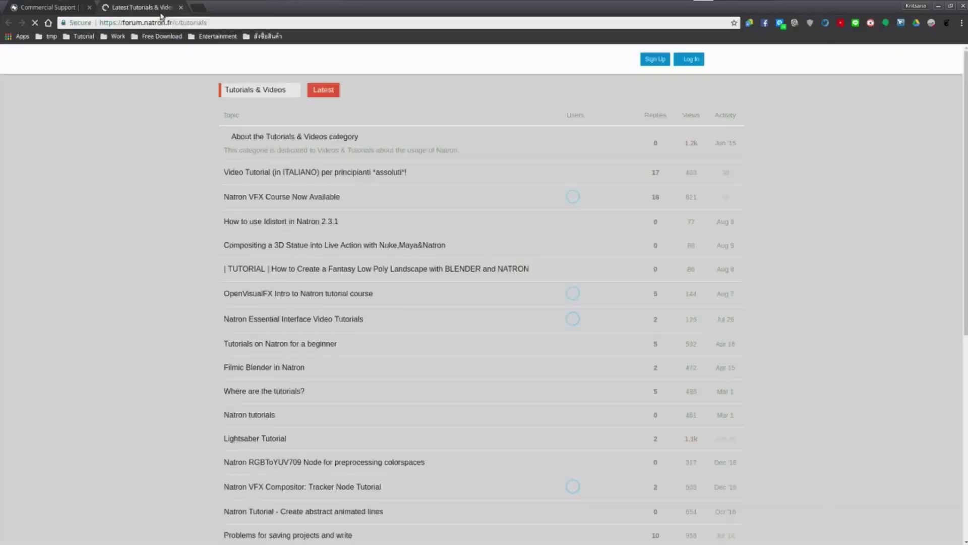
scroll(230, 167, "down", 2)
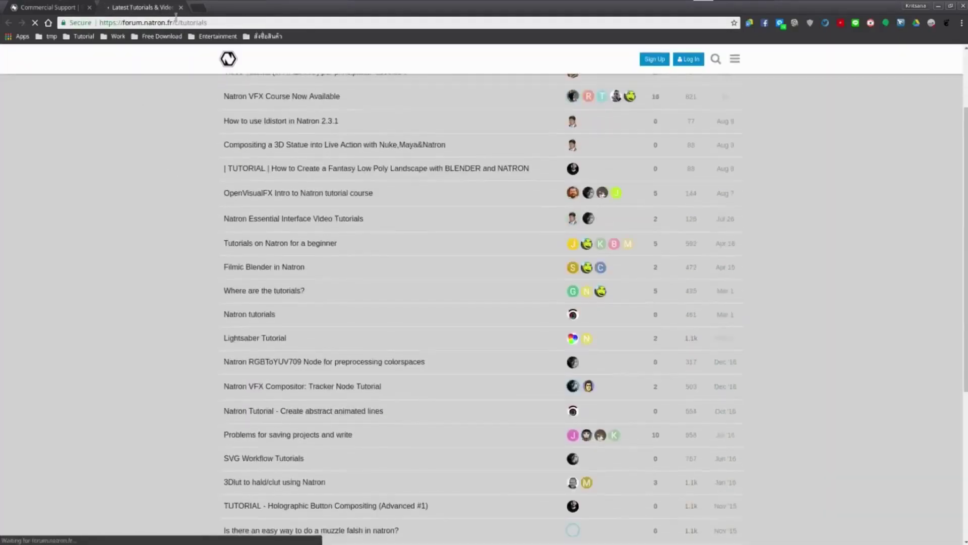
key("ctrl+w")
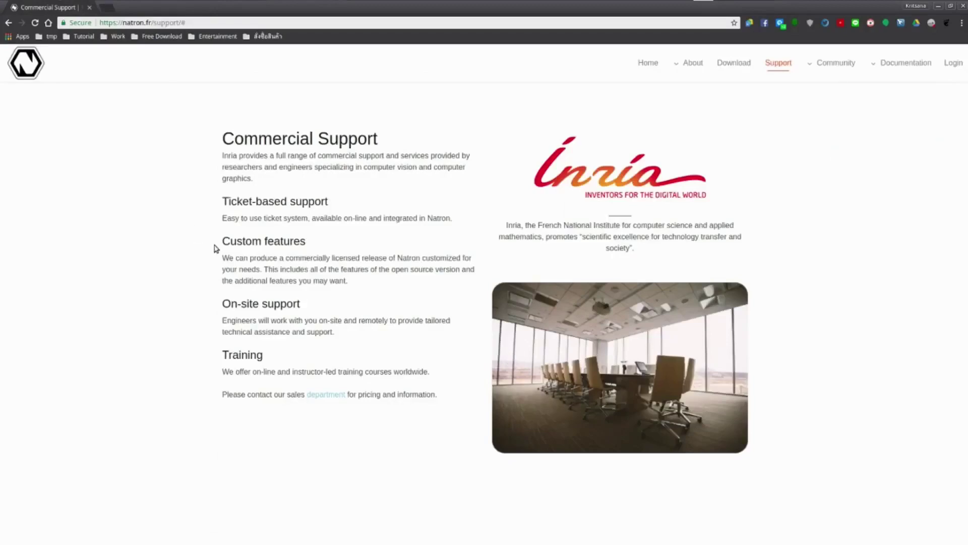
Open the Features page from the About menu and scroll over it
mouse_move(697, 70)
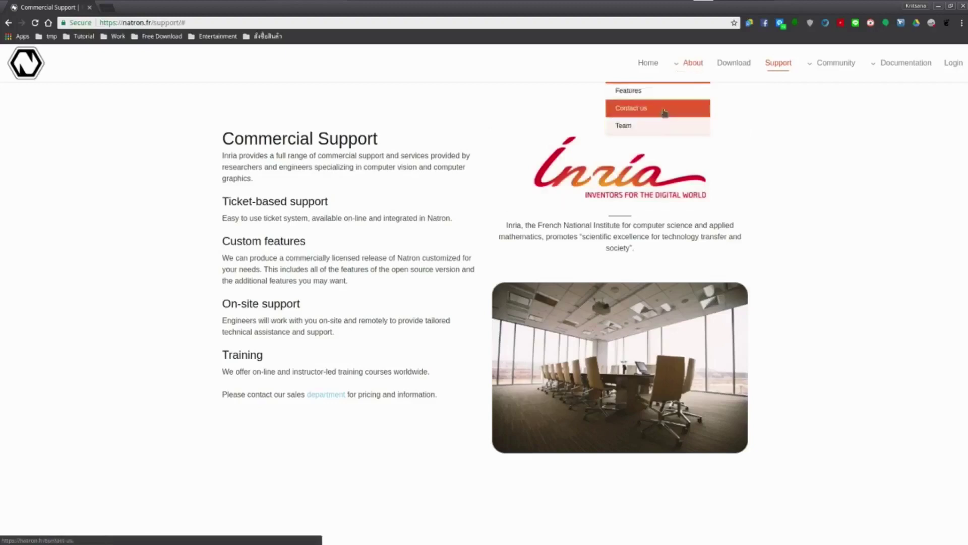
left_click(670, 91)
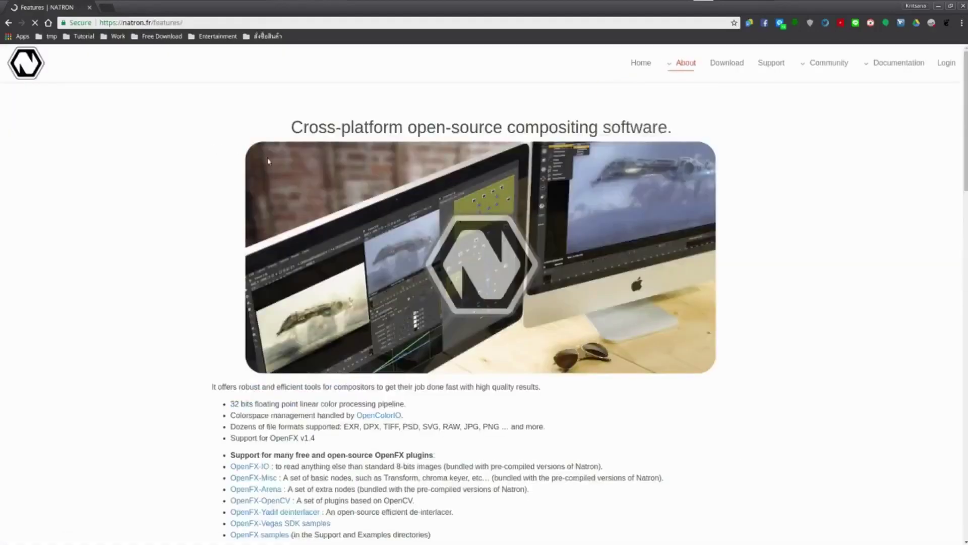
scroll(175, 148, "down", 1)
scroll(176, 152, "up", 1)
Highlight 'compositing' and 'open-source' in the Features page heading
left_click_drag(516, 127, 599, 128)
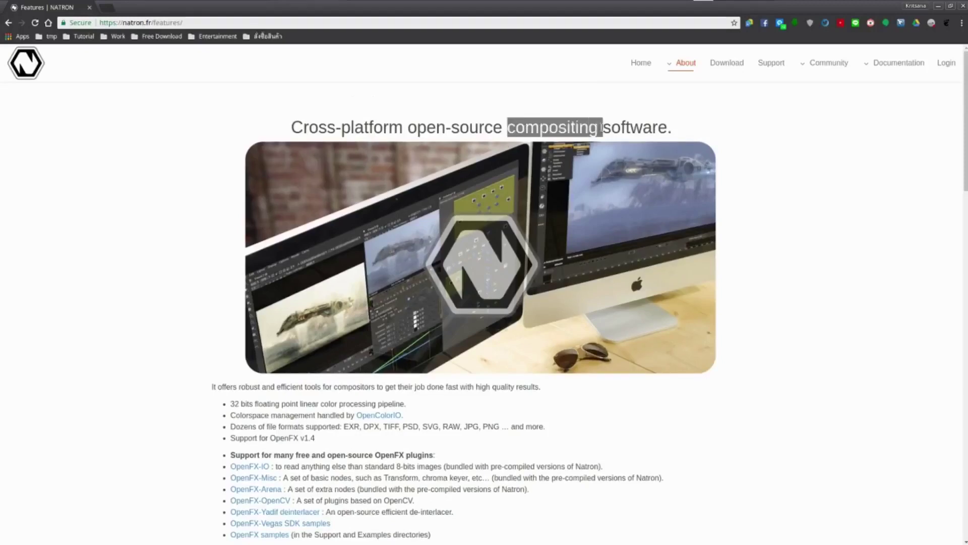
left_click(482, 127)
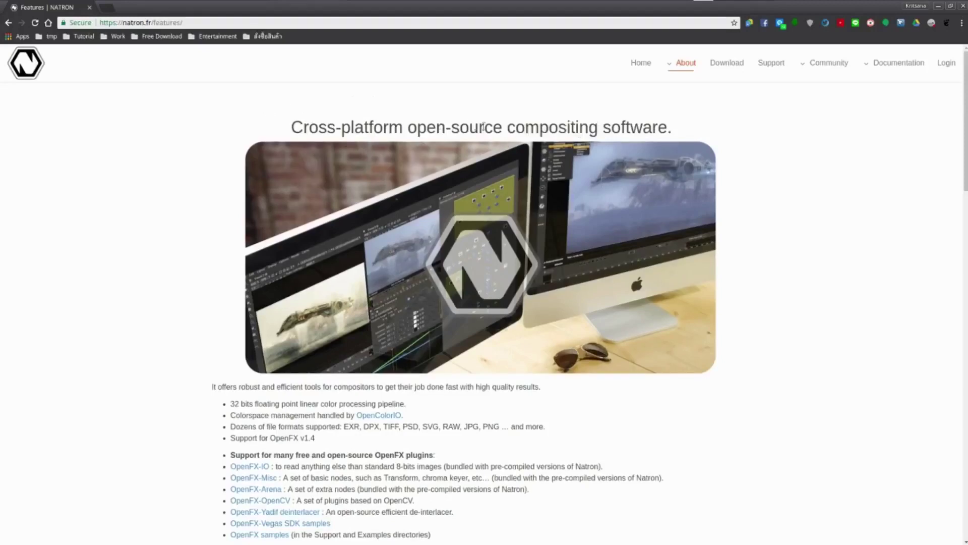
left_click_drag(504, 127, 407, 129)
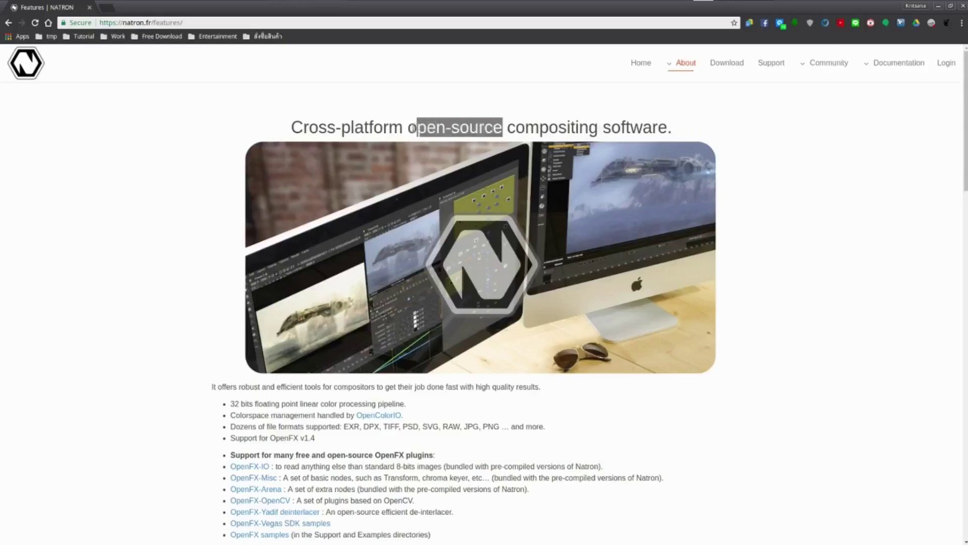
left_click(212, 109)
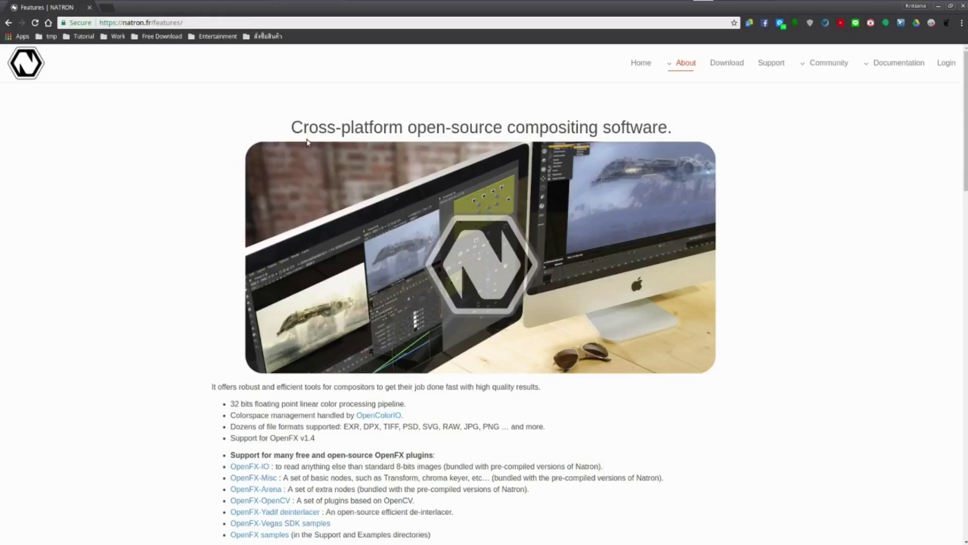
left_click_drag(301, 127, 409, 129)
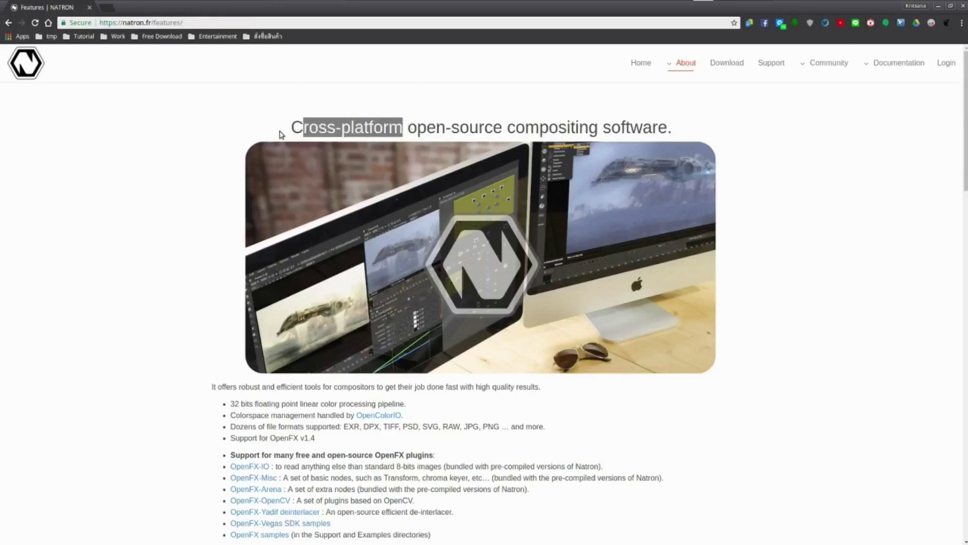
Highlight the opening words of the Features page intro sentence, then clear the highlight
scroll(186, 207, "down", 2)
scroll(183, 214, "down", 1)
scroll(183, 214, "down", 2)
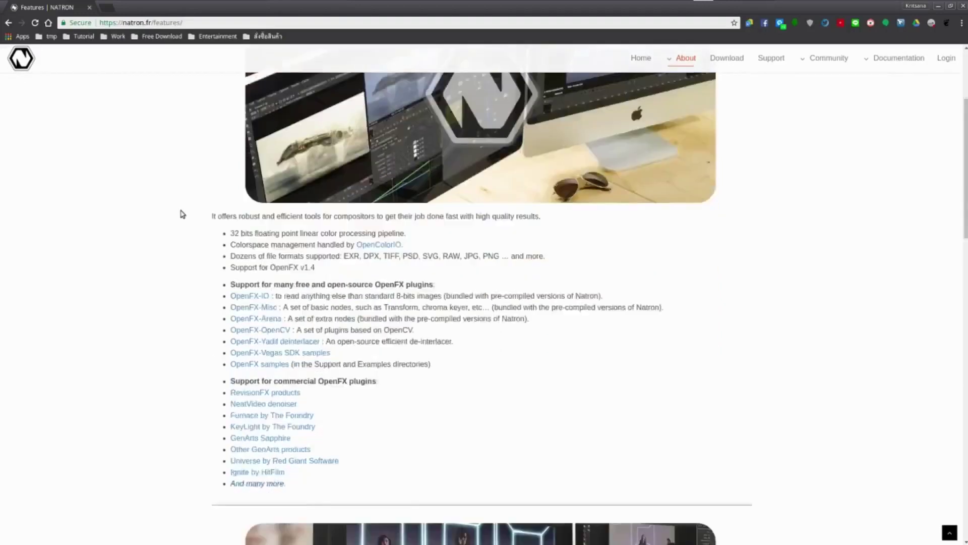
scroll(182, 213, "down", 2)
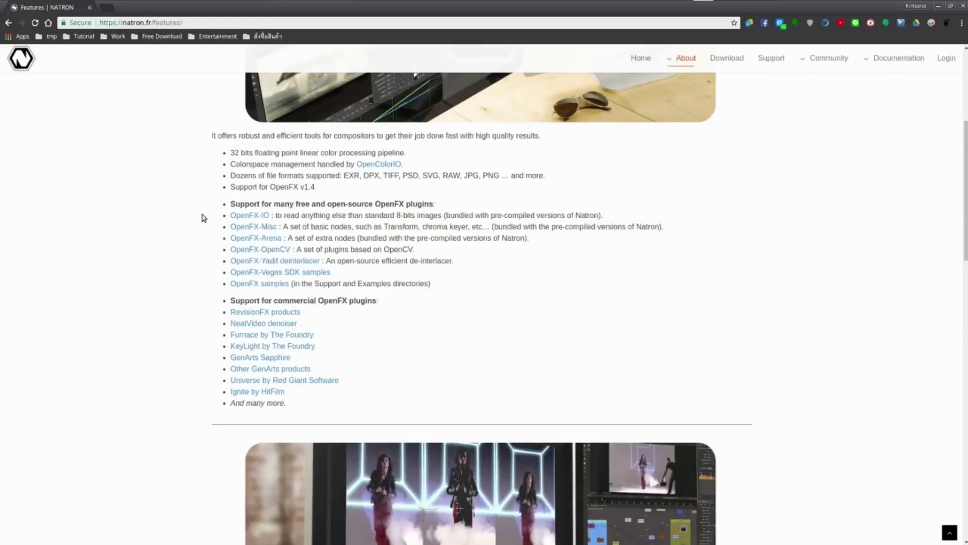
scroll(206, 212, "up", 3)
scroll(212, 208, "up", 2)
scroll(213, 210, "down", 3)
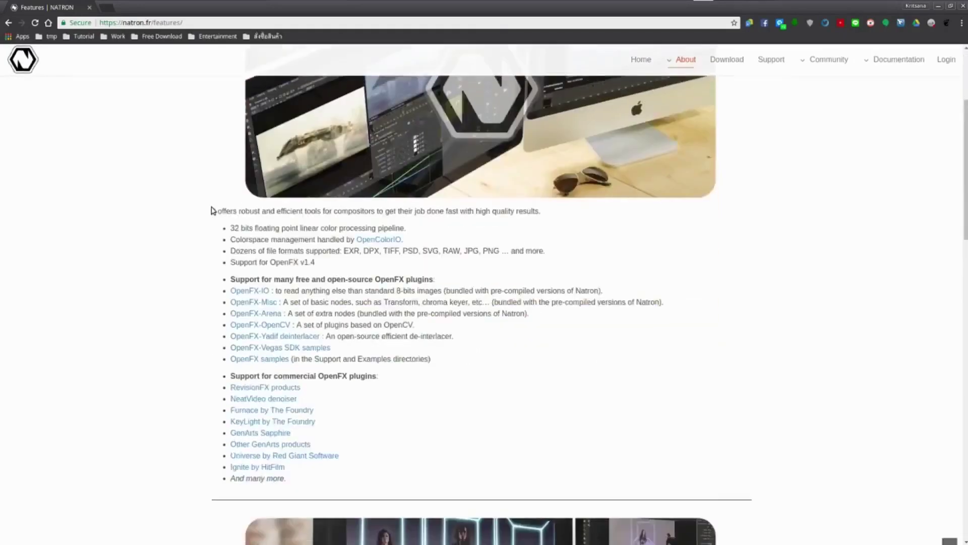
scroll(184, 205, "up", 2)
scroll(180, 197, "down", 3)
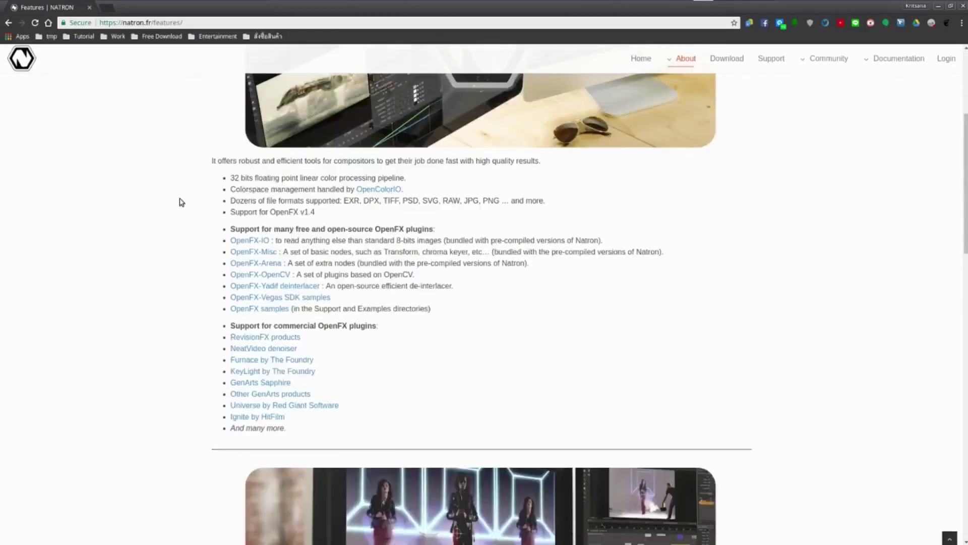
scroll(195, 210, "down", 1)
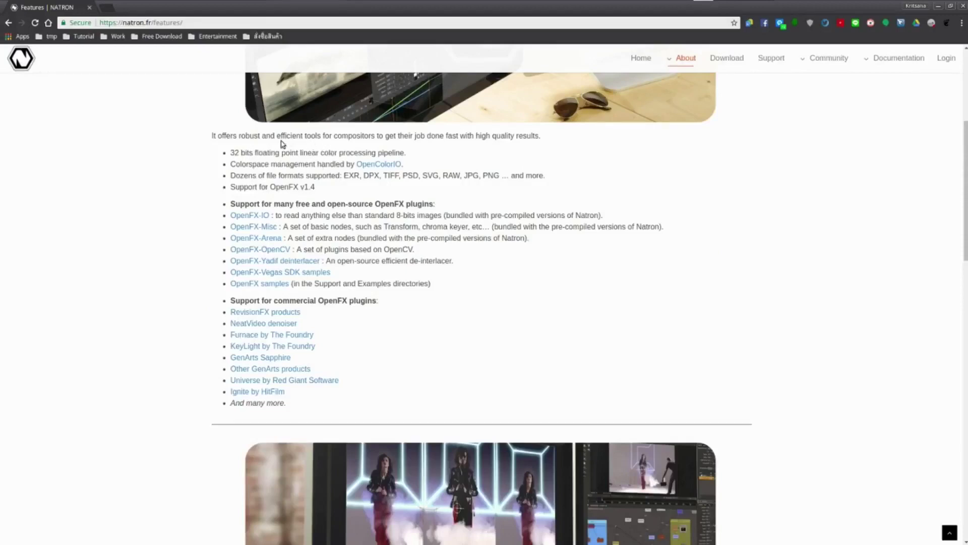
left_click_drag(203, 136, 326, 134)
left_click(347, 147)
left_click_drag(349, 135, 384, 135)
left_click(444, 136)
Highlight the 'high quality results' phrase, then the whole intro sentence, clearing each
left_click_drag(439, 136, 524, 136)
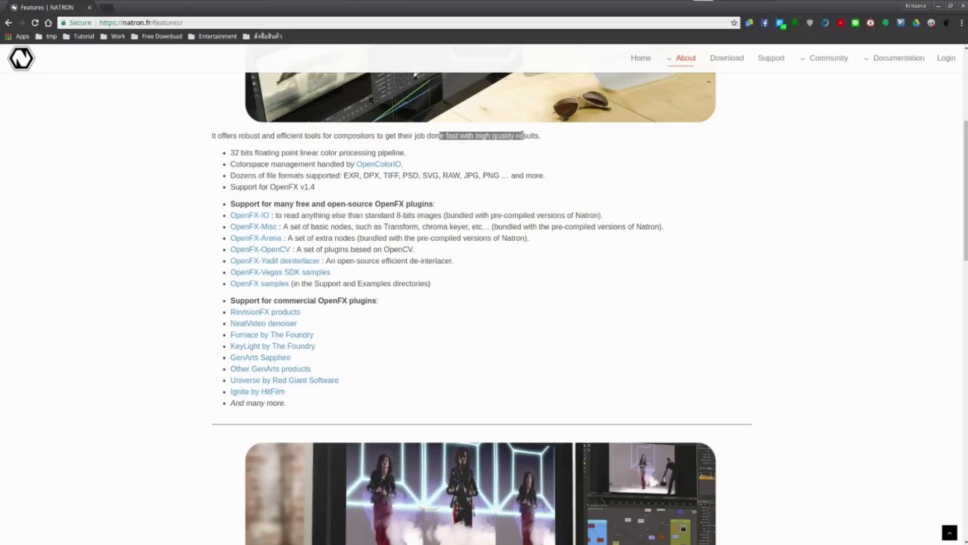
left_click(216, 188)
scroll(194, 165, "up", 1)
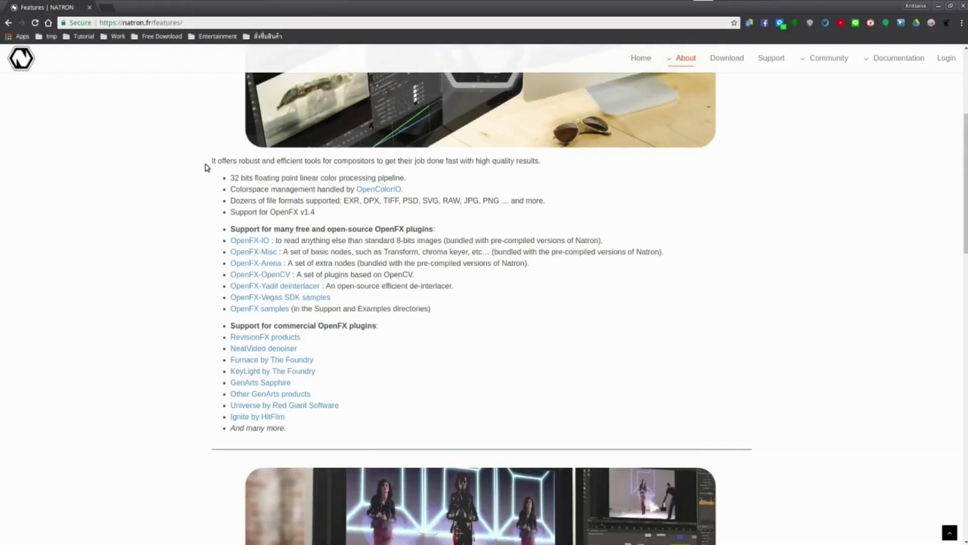
left_click_drag(213, 160, 519, 174)
left_click(607, 183)
Highlight the colorspace and file format bullets, then the Support for OpenFX v1.4 bullet
scroll(216, 190, "down", 1)
scroll(216, 190, "down", 1)
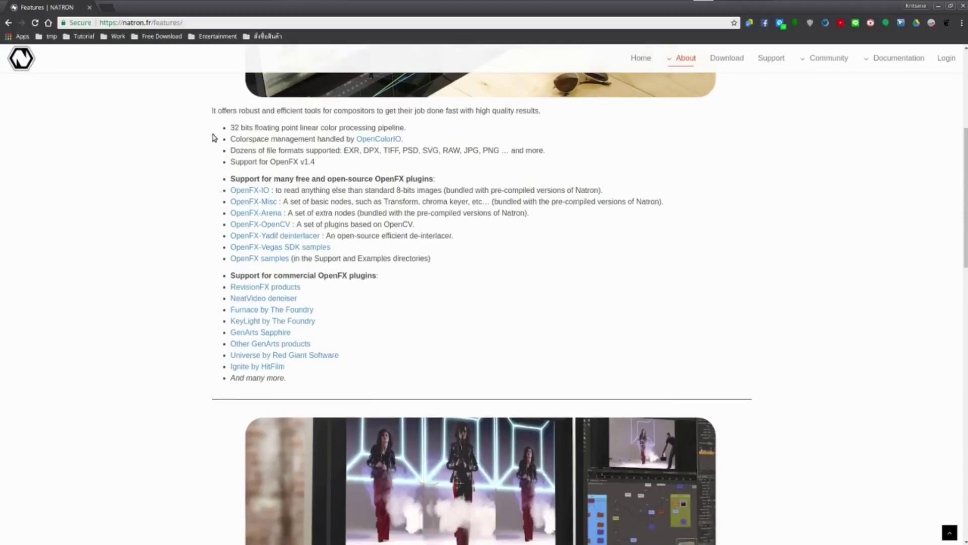
mouse_move(220, 144)
left_mouse_down()
mouse_move(194, 159)
mouse_move(339, 141)
mouse_move(488, 150)
left_mouse_up()
left_click(219, 149)
left_click_drag(220, 162, 312, 162)
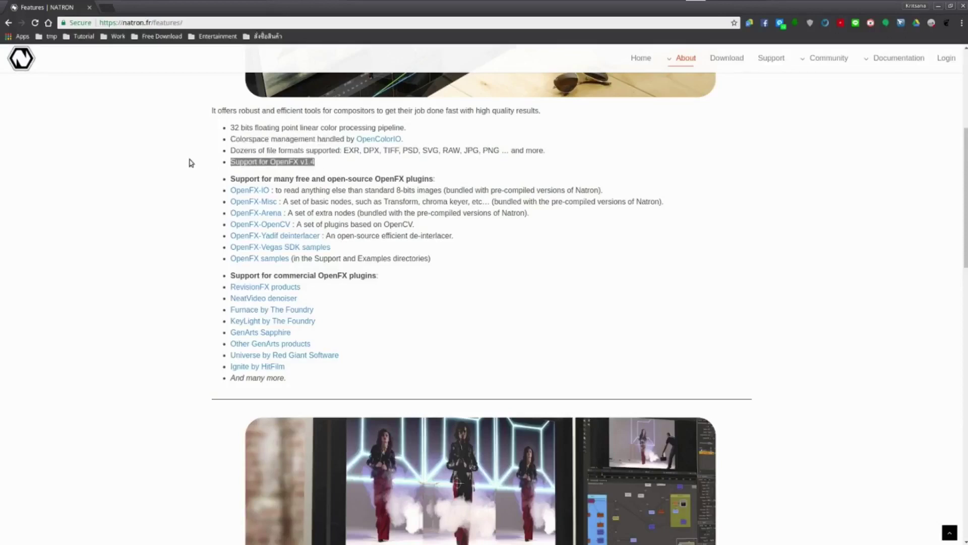
scroll(222, 169, "down", 1)
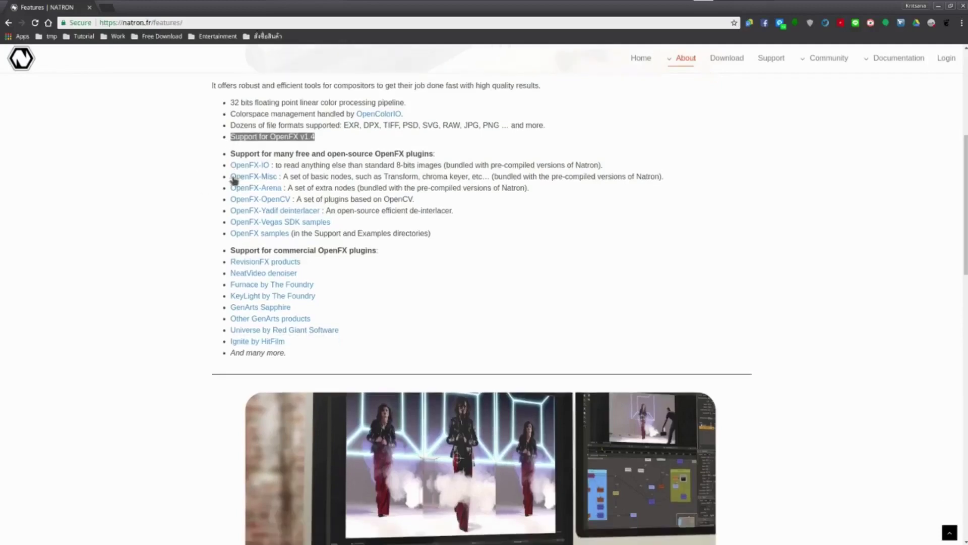
left_click(199, 160)
Select the OpenFX plugin lists from the top down to Ignite by HitFilm
scroll(210, 152, "down", 1)
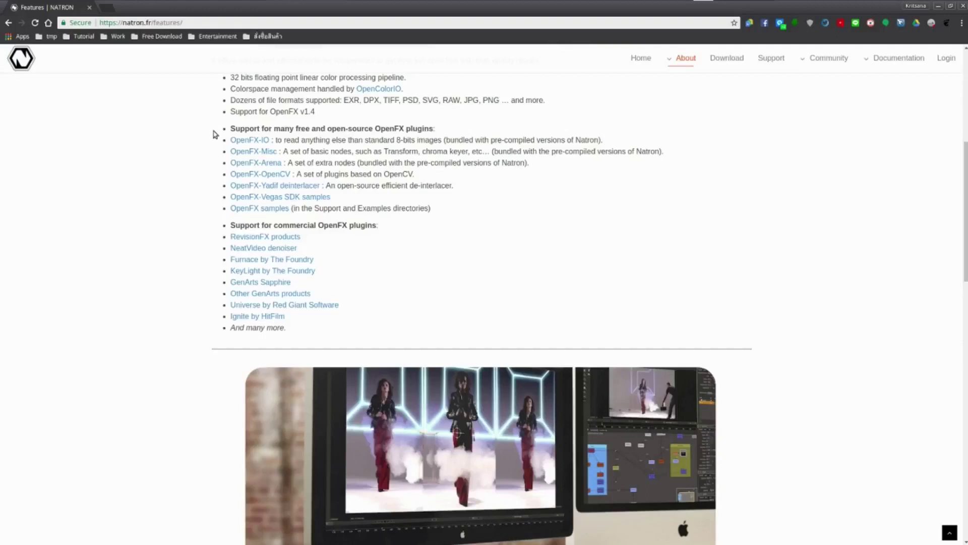
left_click_drag(215, 130, 205, 273)
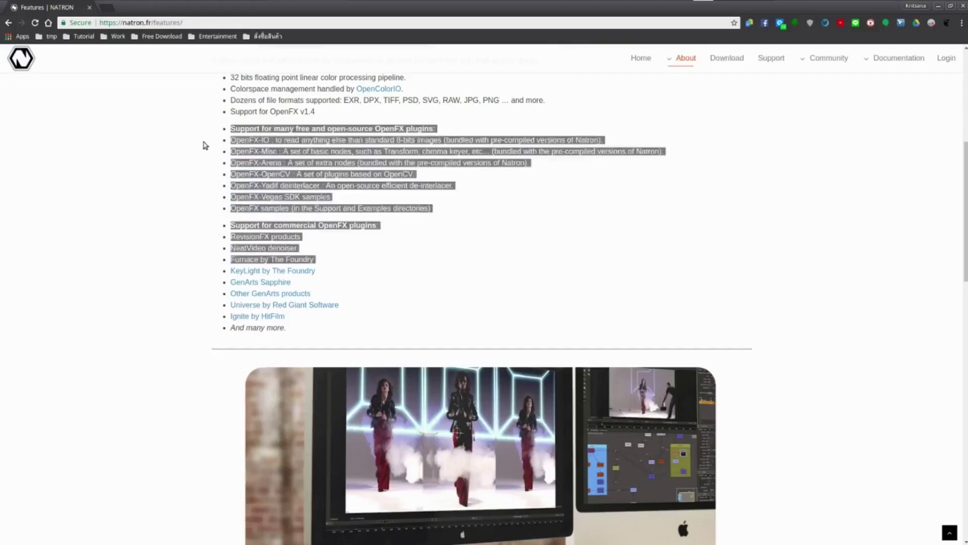
left_click(215, 133)
left_click_drag(214, 127, 226, 256)
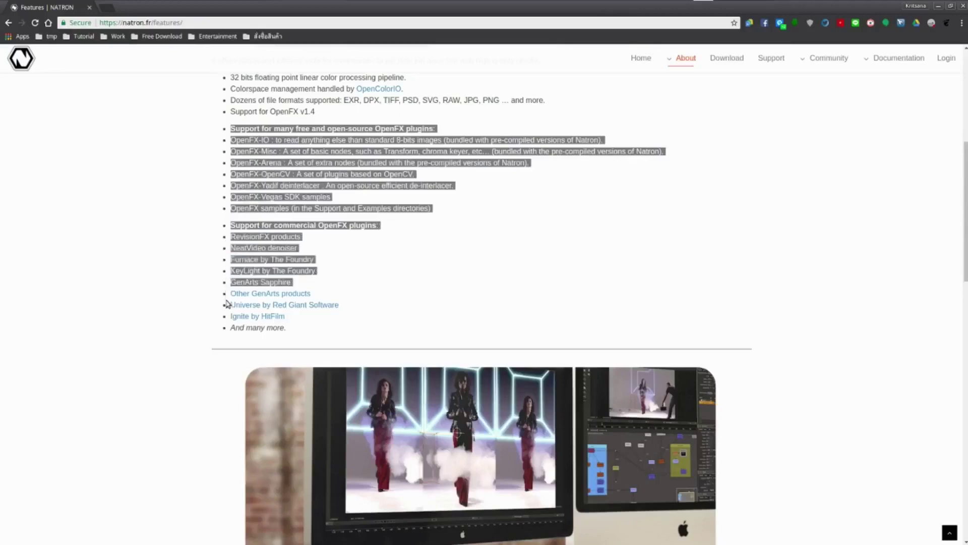
left_click_drag(225, 257, 225, 325)
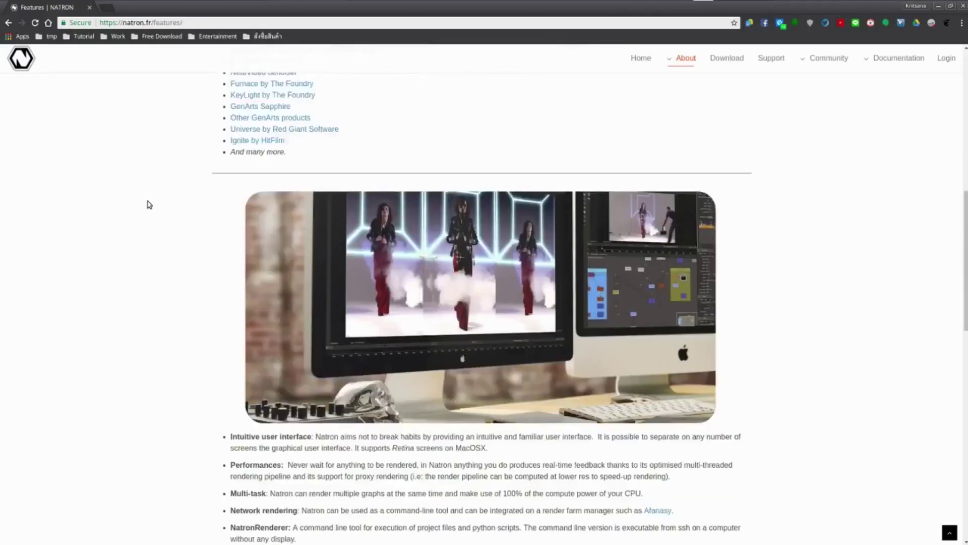
scroll(151, 207, "down", 5)
scroll(165, 210, "down", 3)
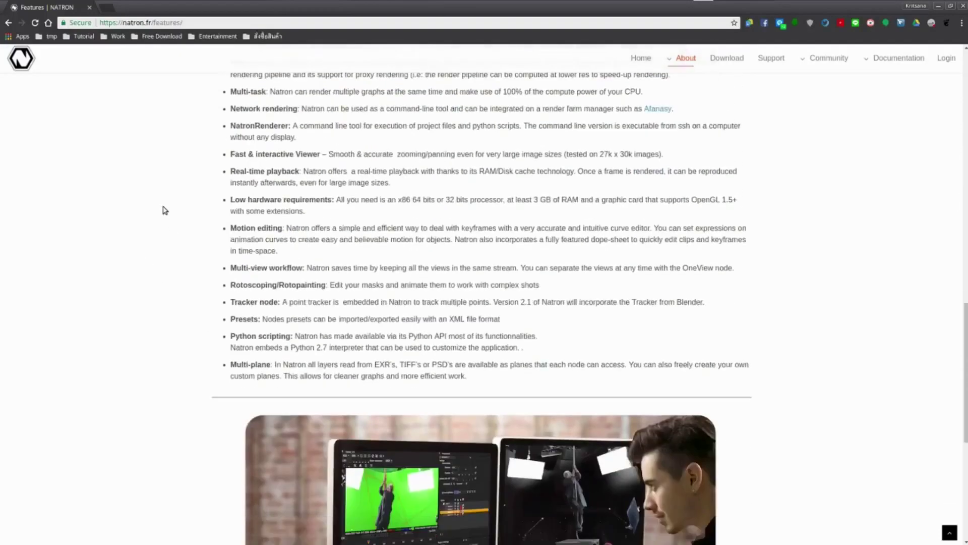
scroll(165, 210, "down", 2)
scroll(165, 210, "up", 1)
scroll(165, 209, "down", 3)
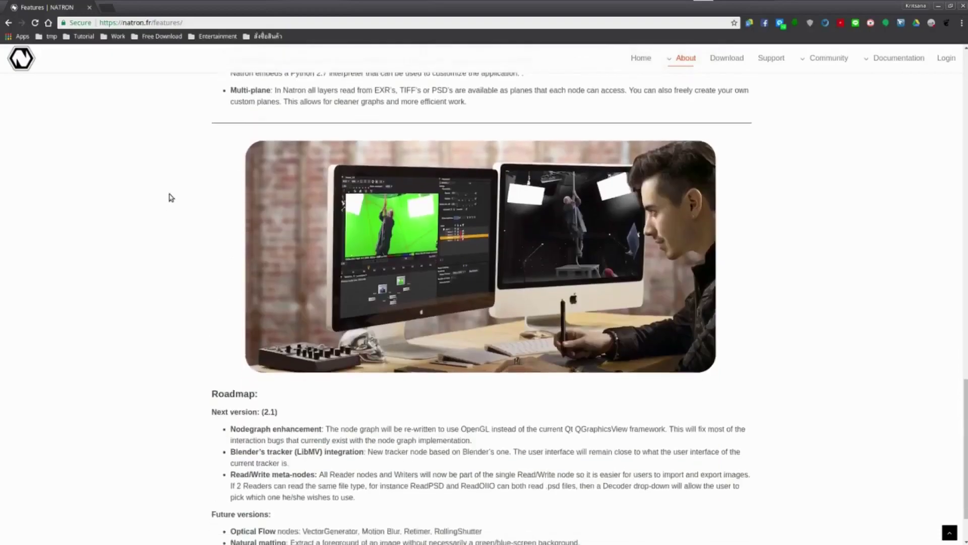
scroll(171, 197, "up", 6)
scroll(171, 197, "down", 3)
scroll(172, 195, "down", 4)
scroll(171, 195, "down", 1)
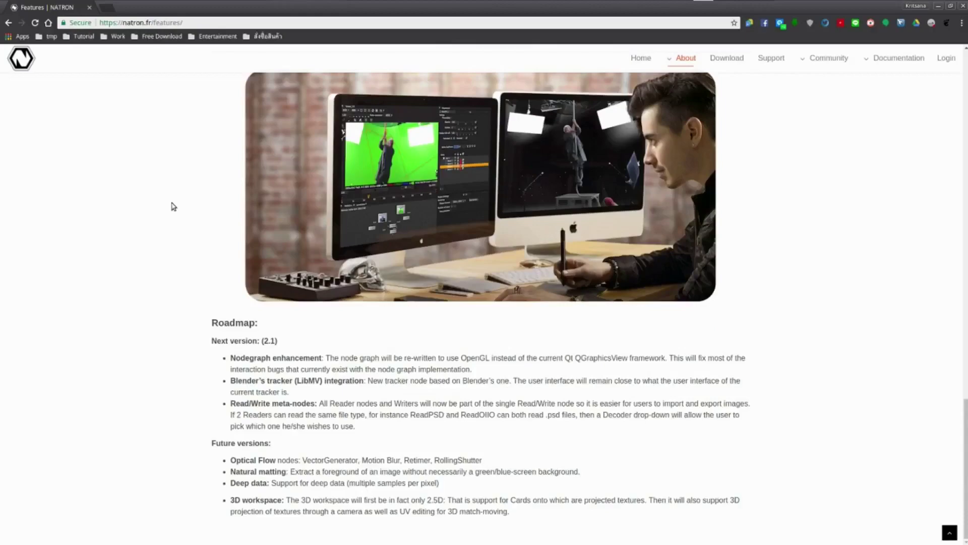
scroll(167, 259, "up", 1)
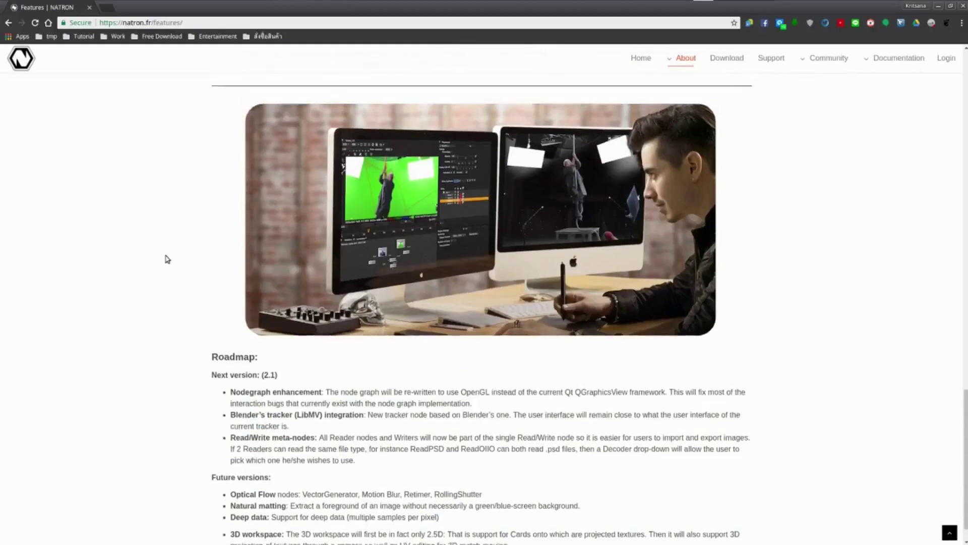
scroll(171, 258, "up", 4)
scroll(177, 254, "up", 4)
scroll(177, 253, "up", 4)
scroll(178, 252, "up", 5)
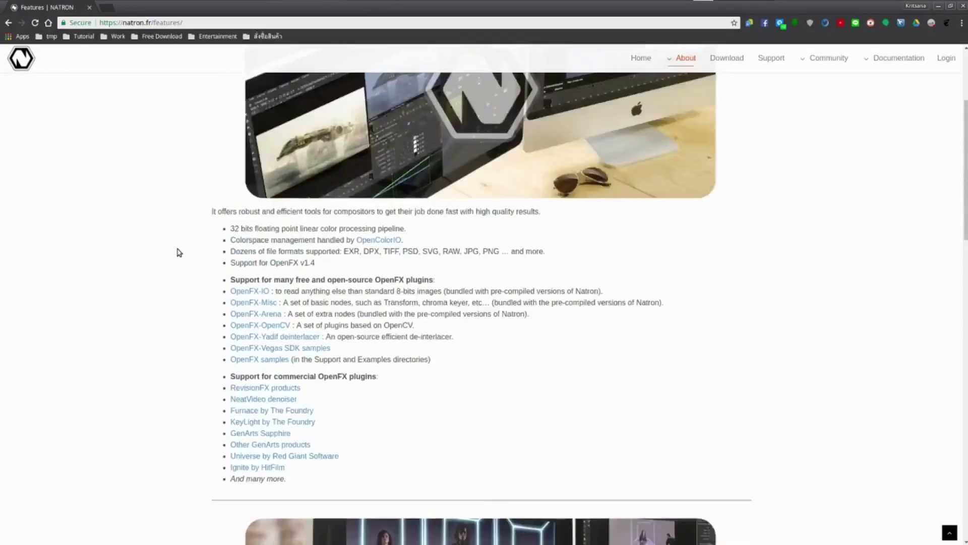
scroll(179, 251, "up", 4)
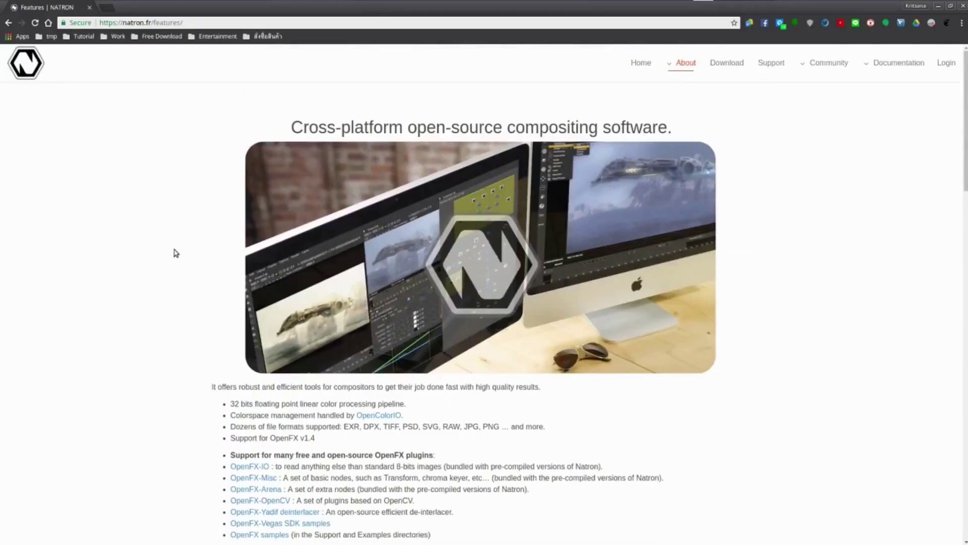
scroll(198, 303, "down", 2)
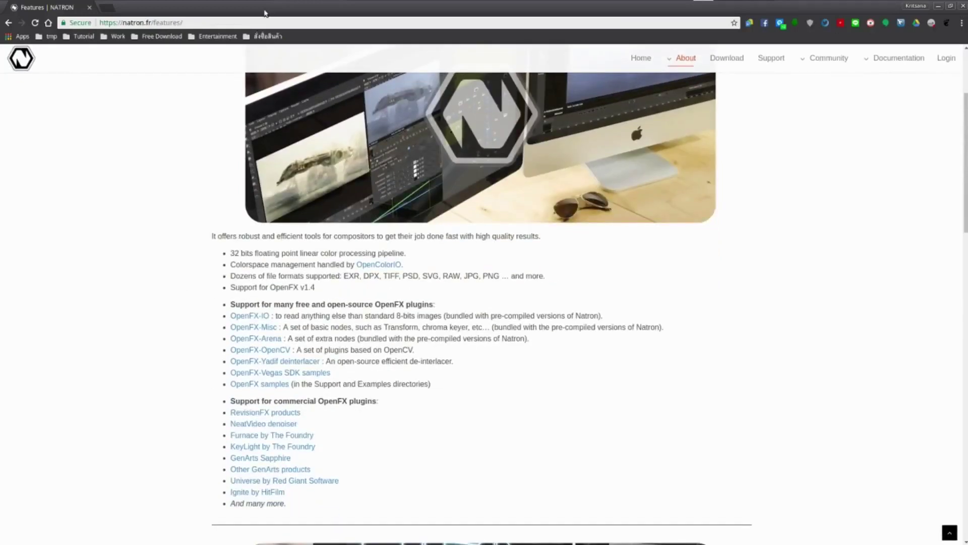
Leave the browser for OBS, then bring the Natron window with its empty project forward
mouse_move(290, 4)
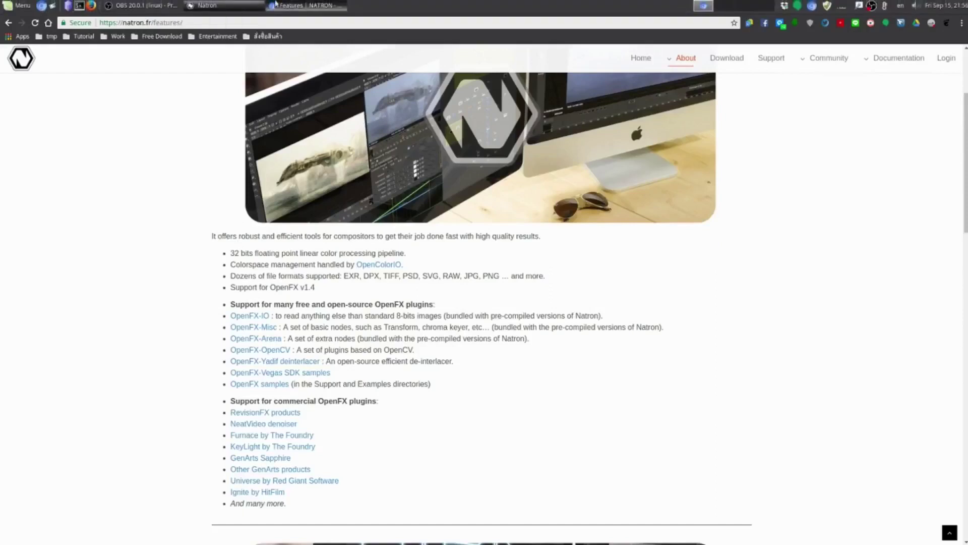
left_click(164, 5)
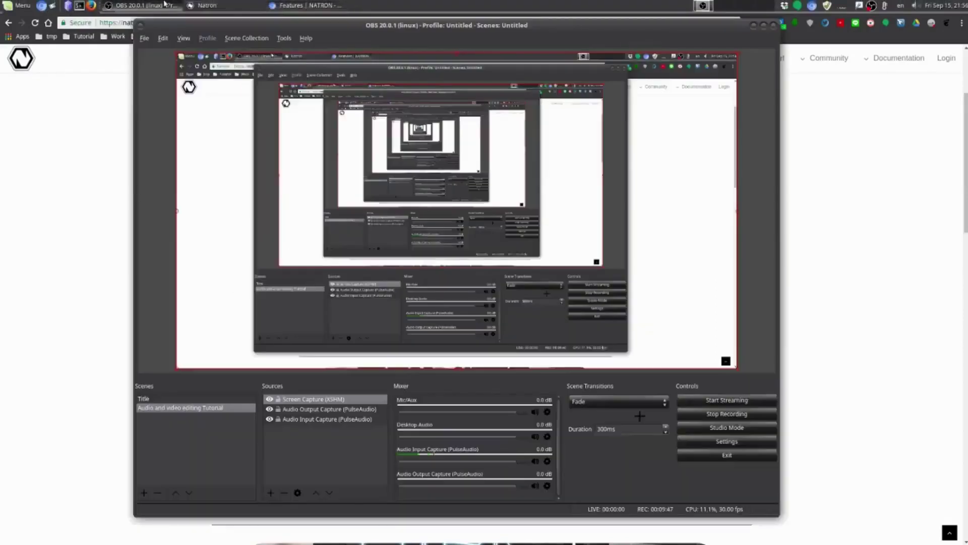
left_click(231, 9)
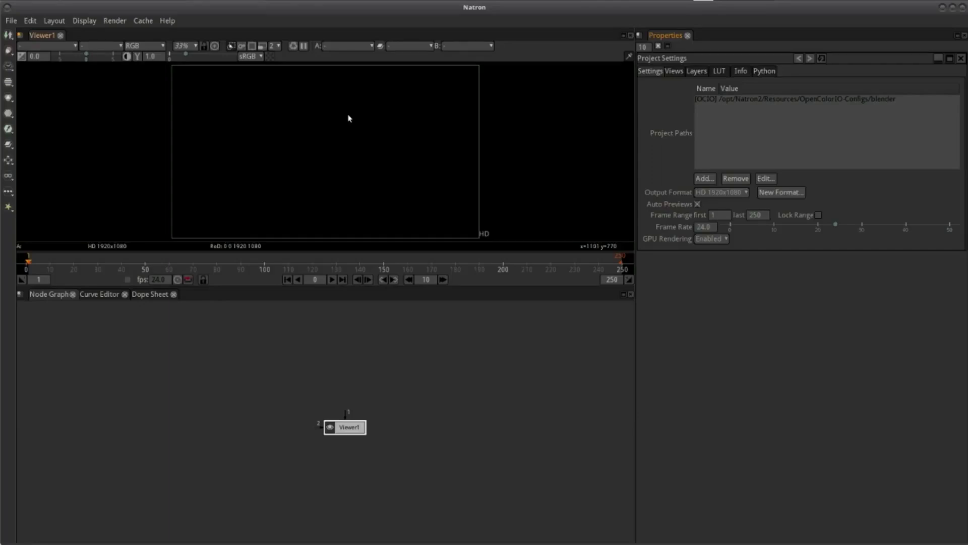
left_click_drag(348, 118, 310, 154)
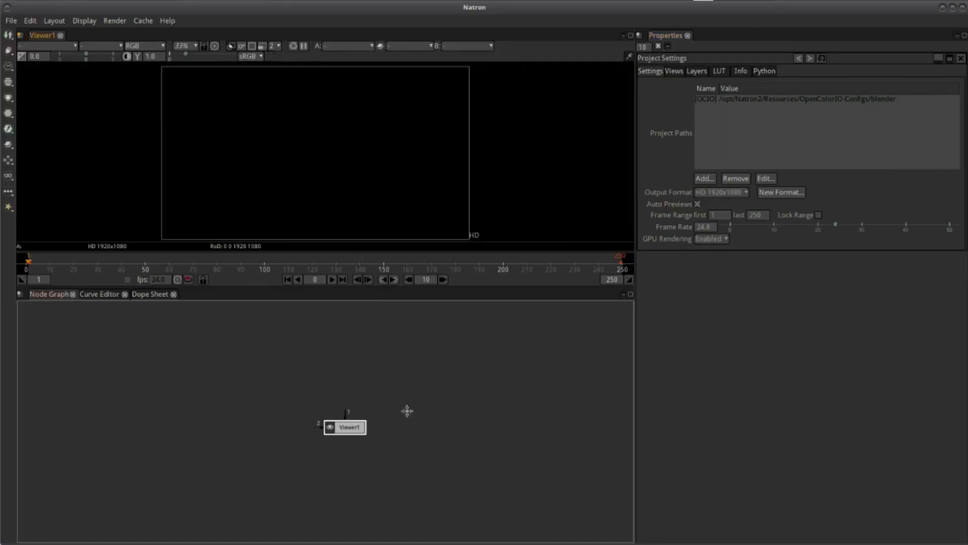
scroll(359, 425, "up", 2)
scroll(360, 425, "up", 1)
scroll(449, 415, "down", 2)
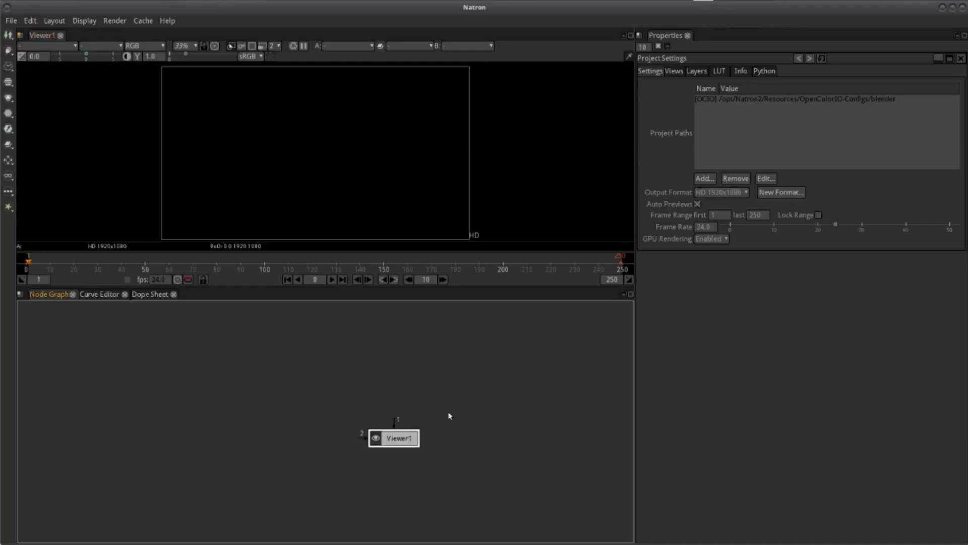
left_click_drag(449, 415, 381, 413)
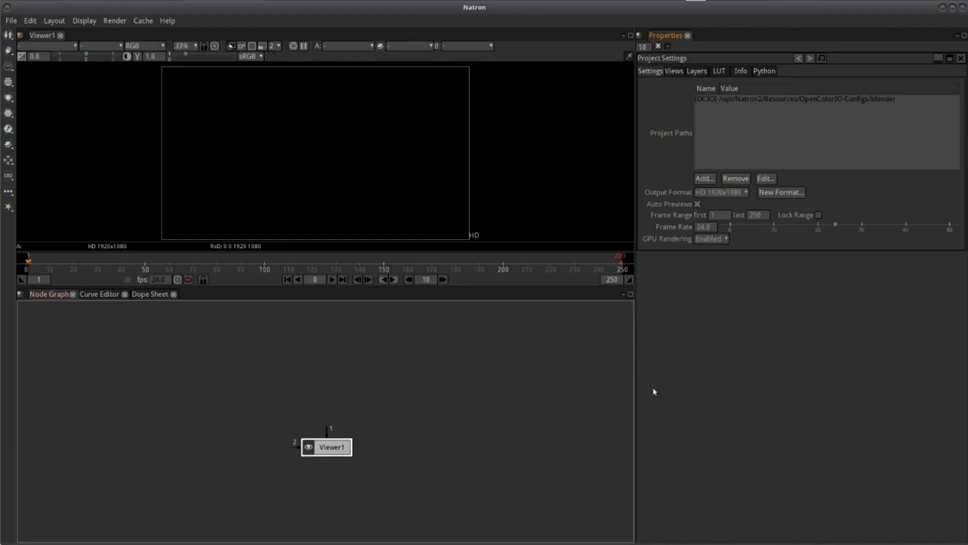
left_click_drag(409, 209, 453, 203)
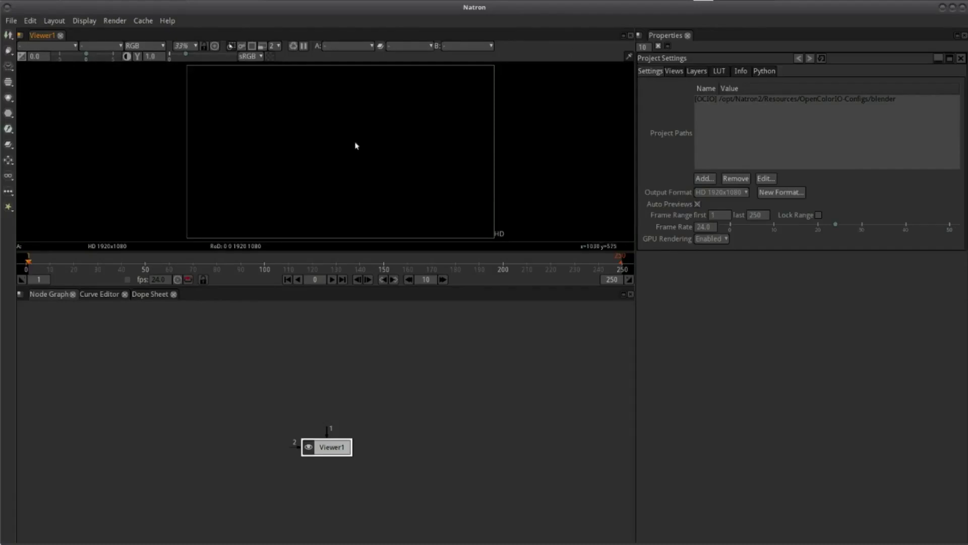
Show Natron's File > Open Recent list of .ntp projects such as Mixdown.ntp and jangpang_Composite.ntp
left_click(10, 21)
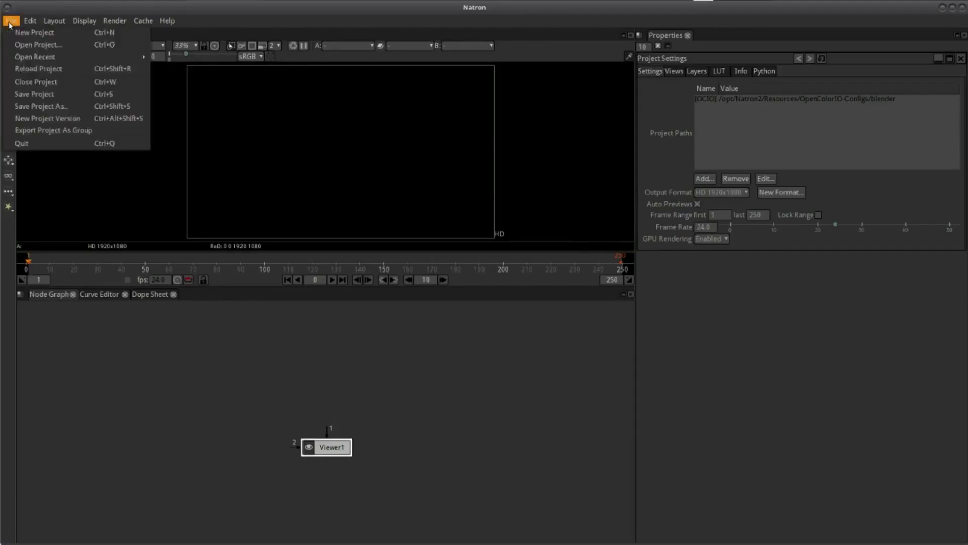
left_click(241, 20)
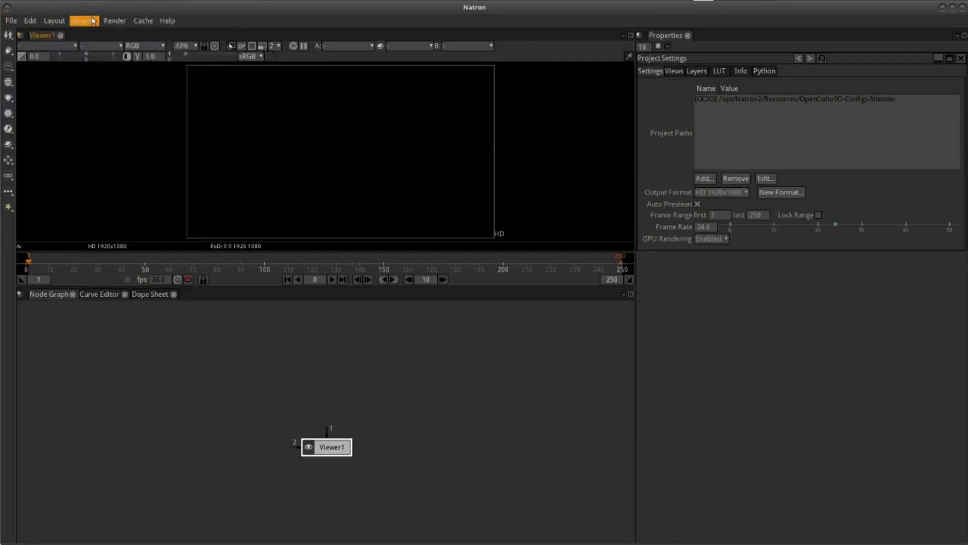
left_click(11, 23)
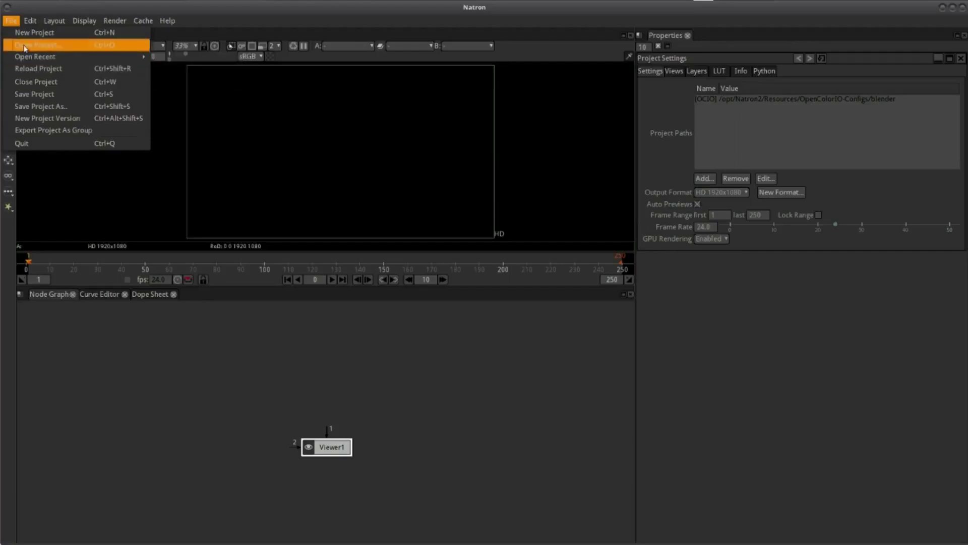
mouse_move(44, 56)
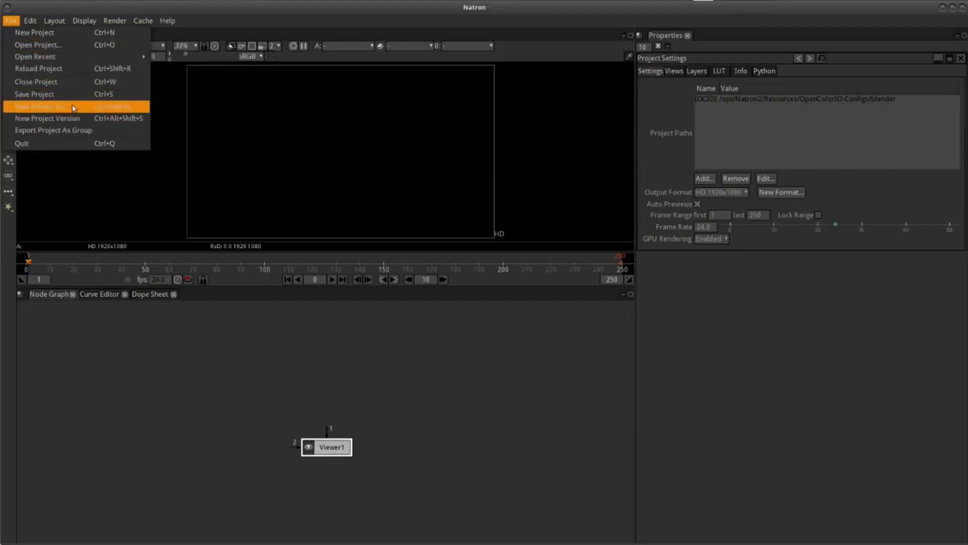
mouse_move(84, 55)
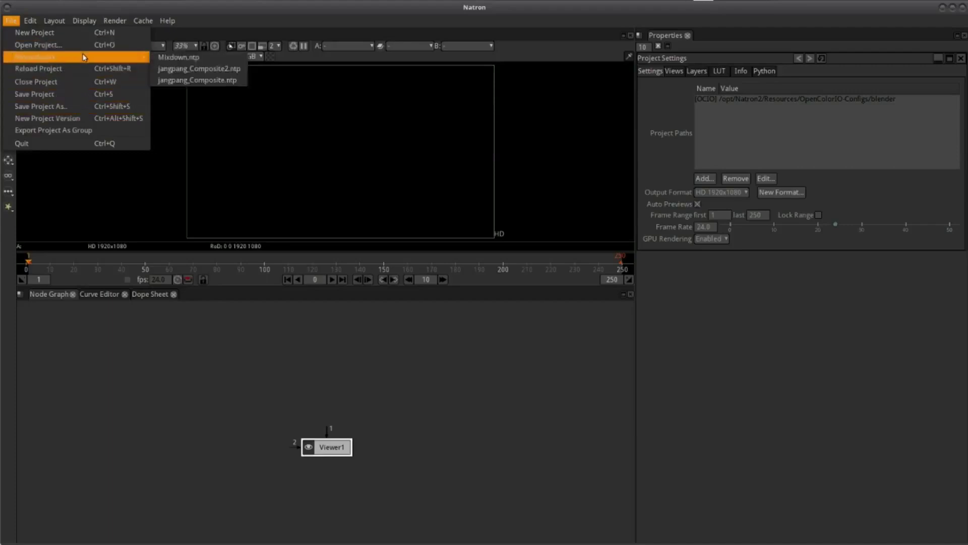
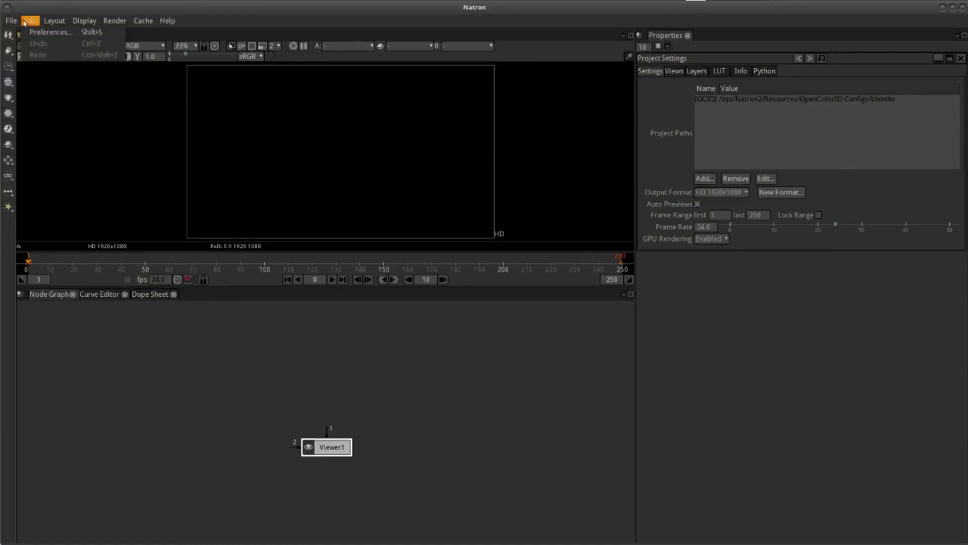
Open Natron's Preferences from the Edit menu and move the dialog up a little
mouse_move(22, 22)
left_click(38, 34)
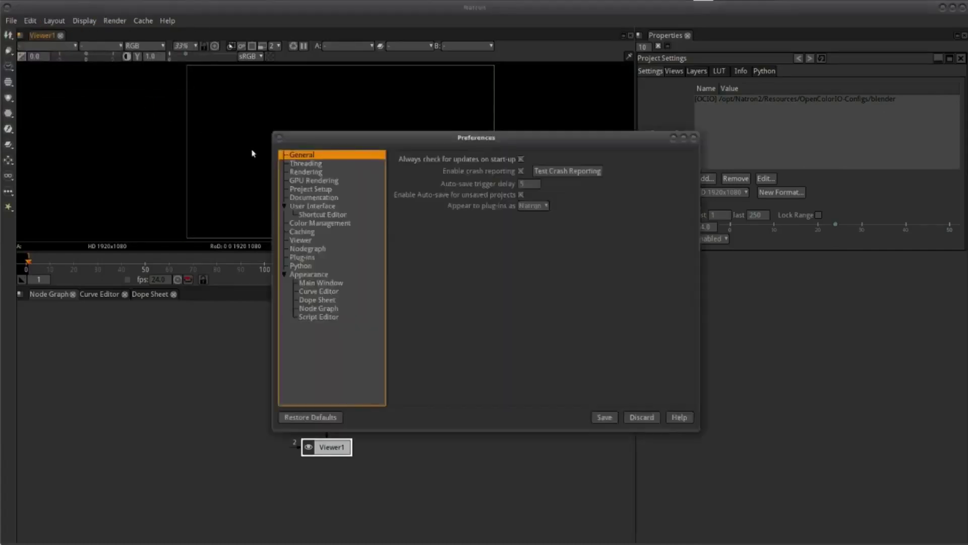
left_click_drag(461, 135, 394, 81)
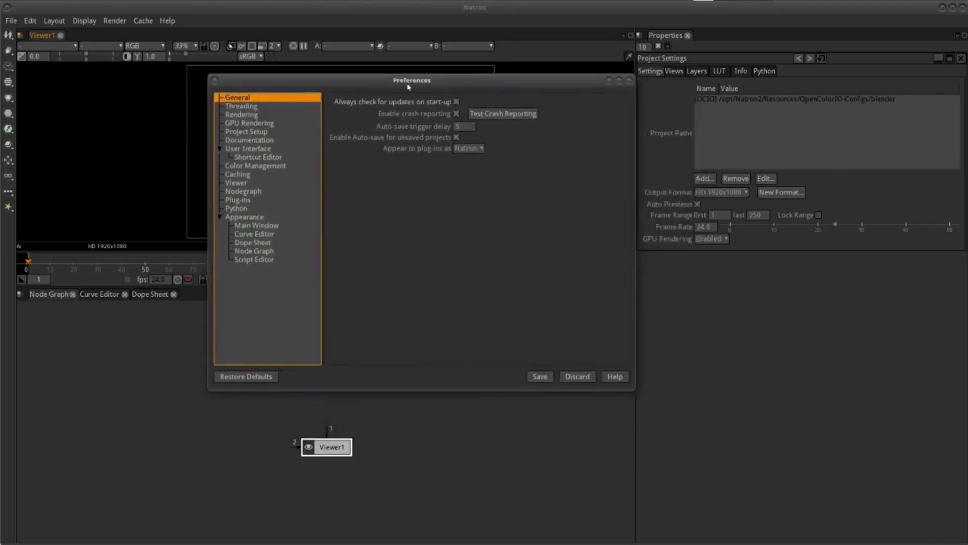
Browse the Threading, Rendering, GPU Rendering, Project Setup and User Interface preference pages
left_click(253, 107)
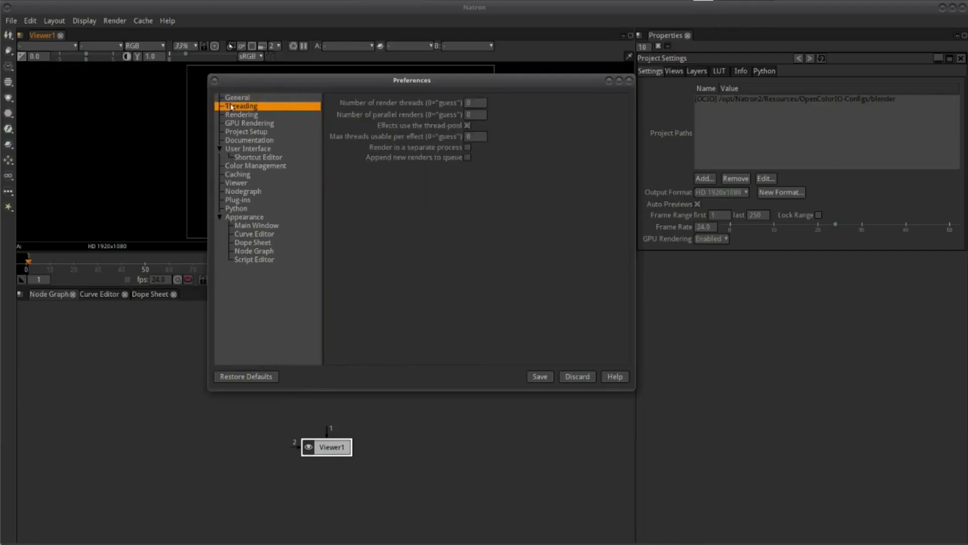
left_click(243, 115)
left_click(250, 124)
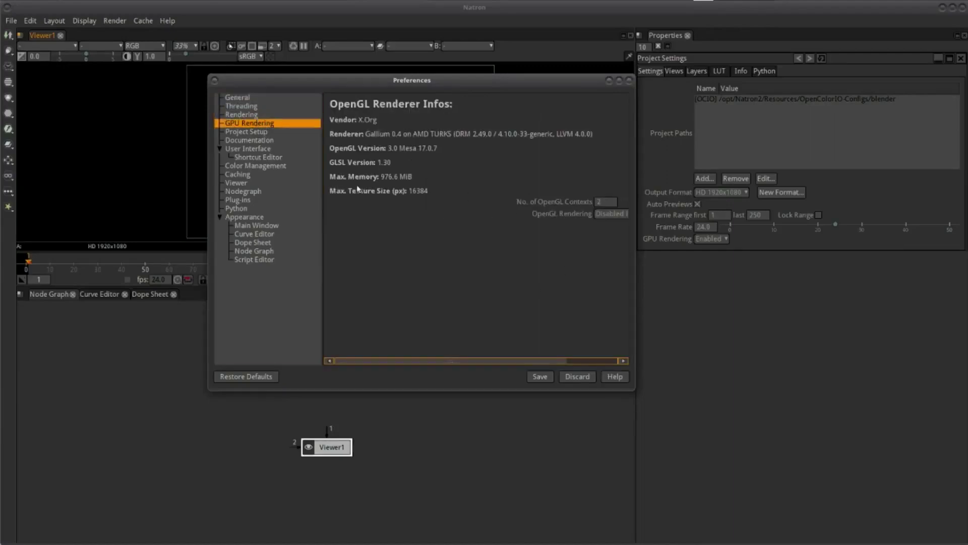
left_click(245, 133)
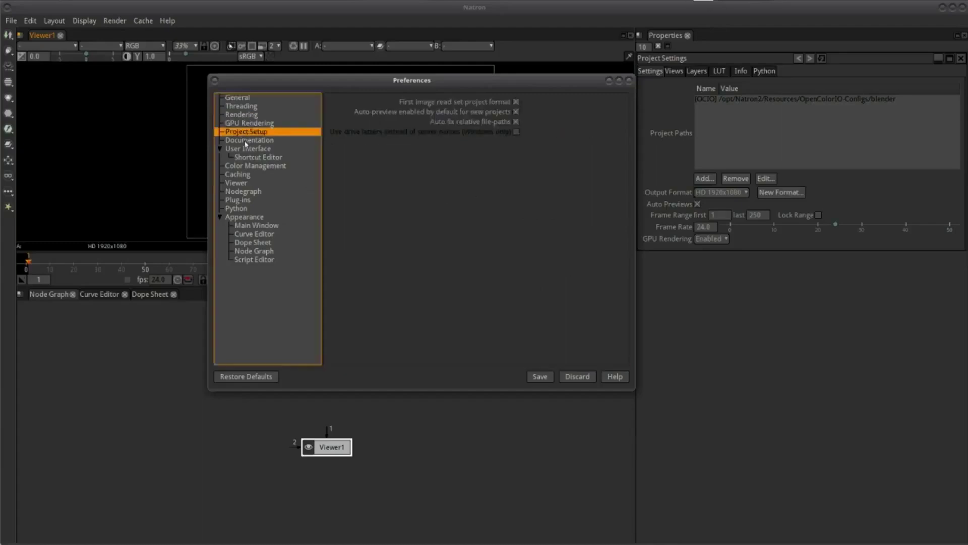
left_click(247, 148)
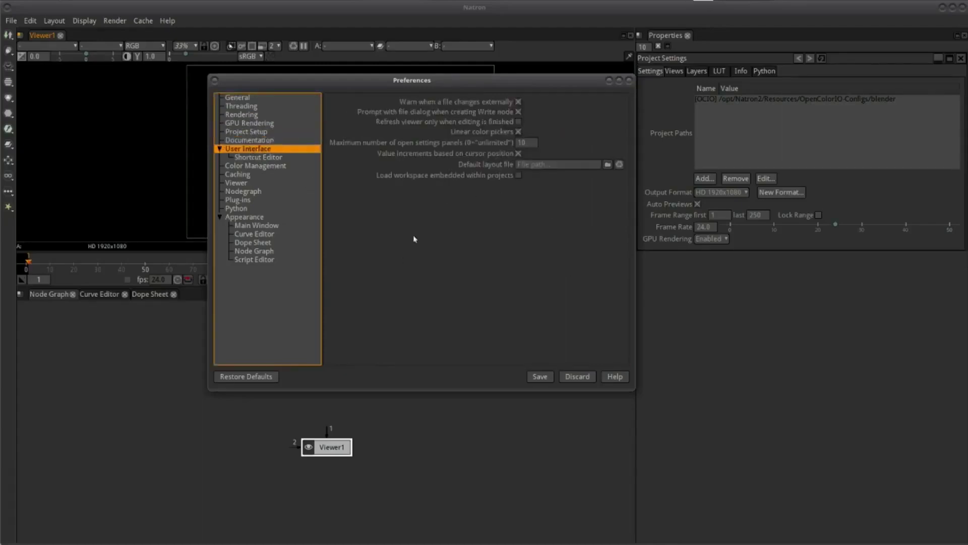
View the Shortcut Editor list, then the Color Management page with the blender OCIO config
left_click(248, 157)
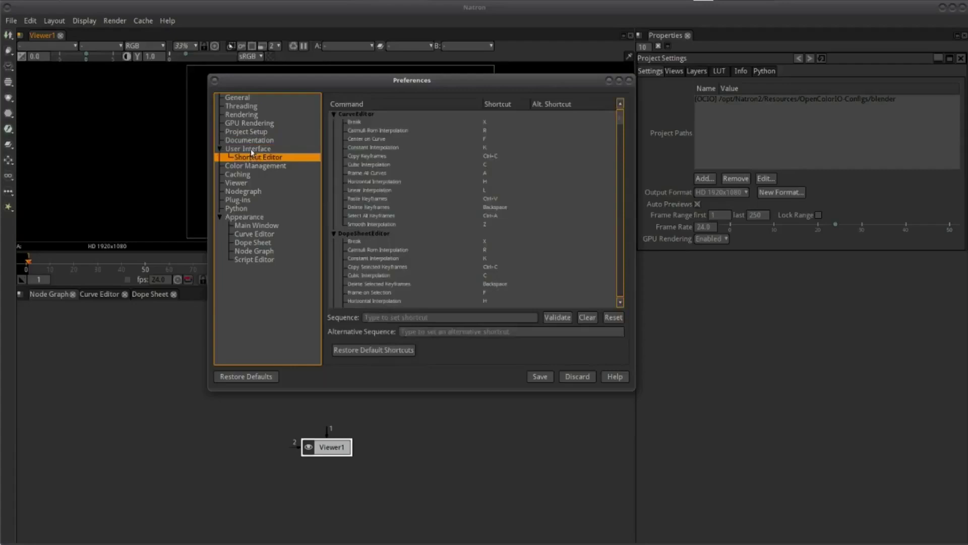
left_click(254, 149)
left_click(255, 158)
left_click(258, 173)
left_click(258, 167)
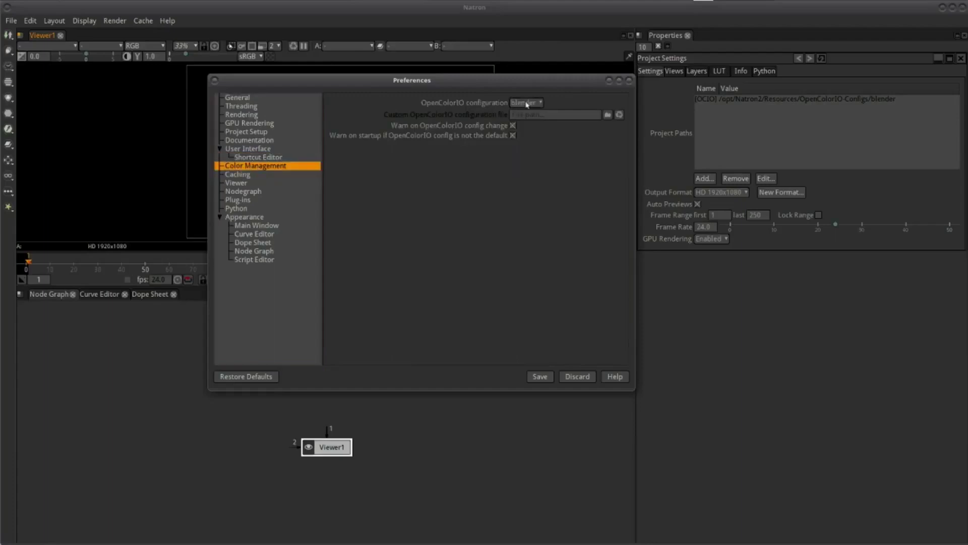
Check the OpenColorIO configuration choices without changing them, then view the Caching and Nodegraph pages
left_click(542, 101)
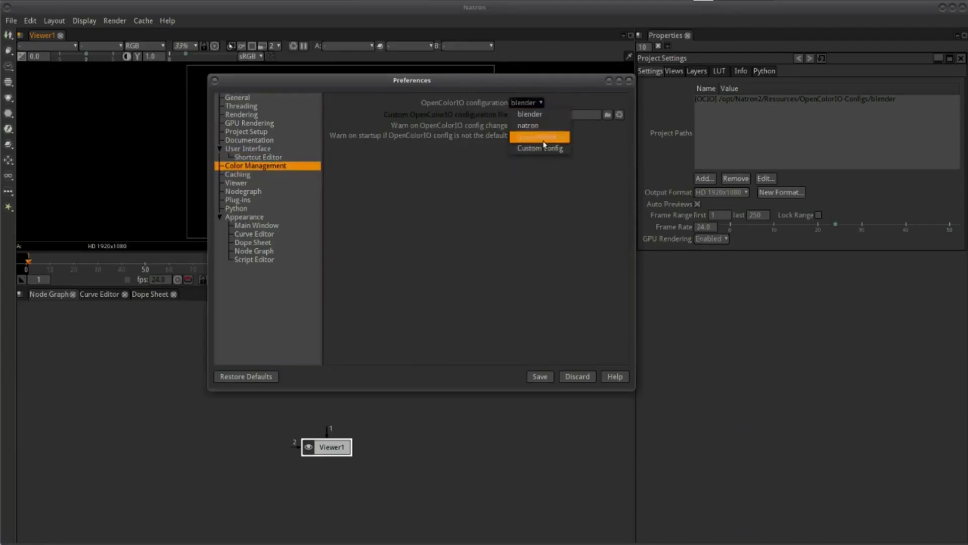
left_click(448, 187)
left_click(256, 183)
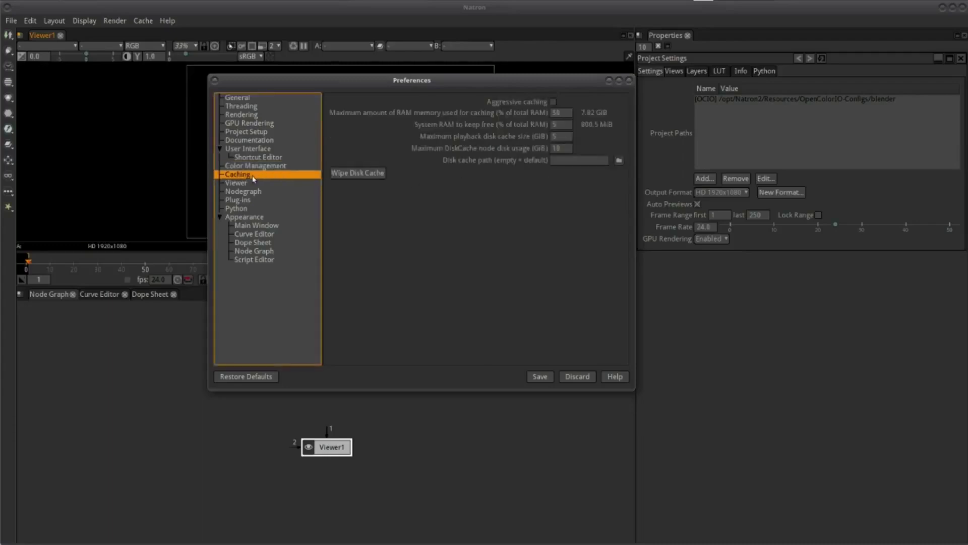
left_click(261, 191)
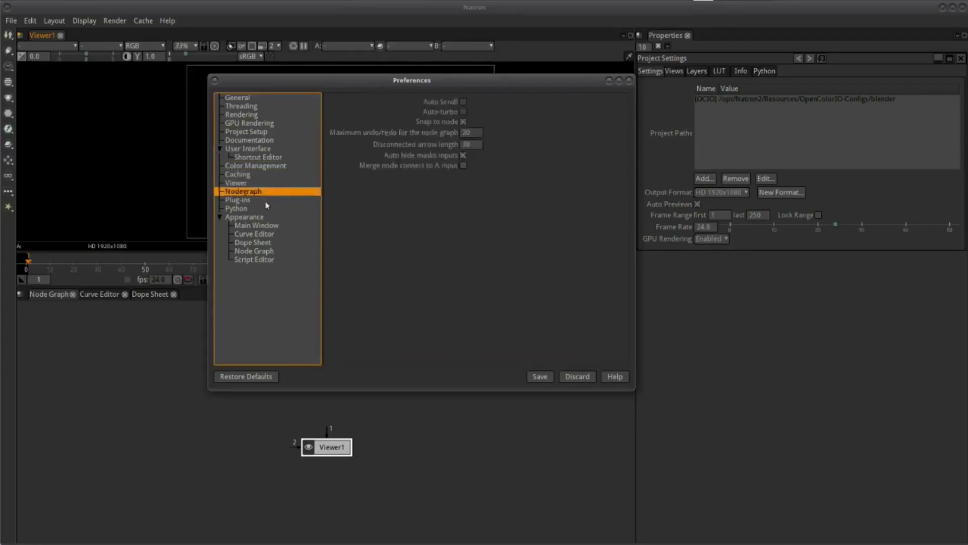
Browse the Plug-ins page, expanding the Views and Transform groups, and end on Python preferences
left_click(267, 200)
scroll(548, 237, "down", 3)
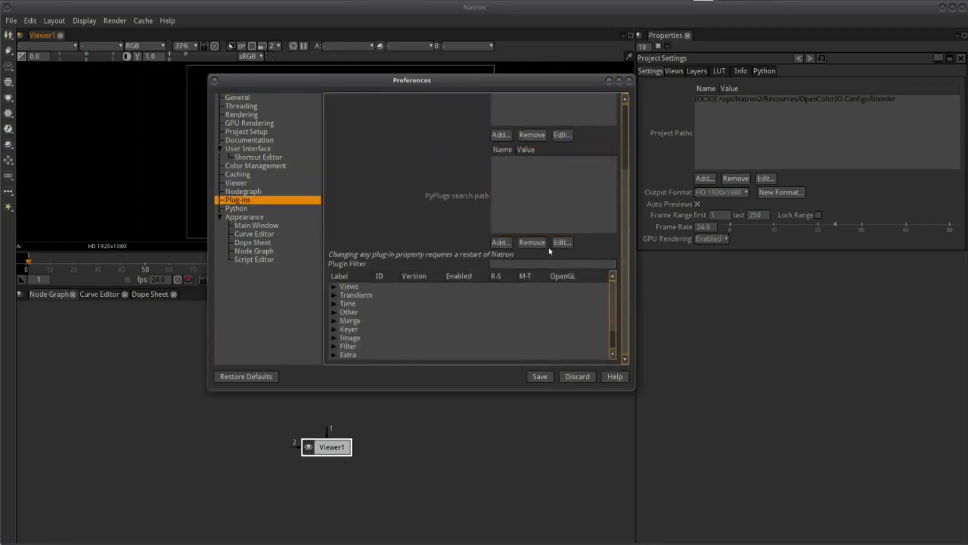
left_click(333, 286)
scroll(379, 303, "down", 3)
scroll(379, 307, "up", 5)
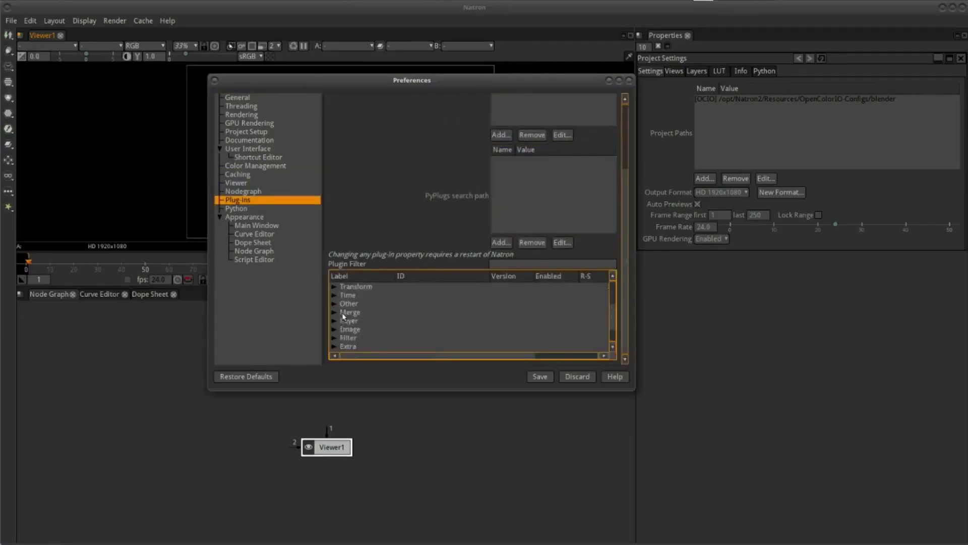
left_click(334, 286)
scroll(335, 308, "down", 3)
scroll(358, 311, "down", 3)
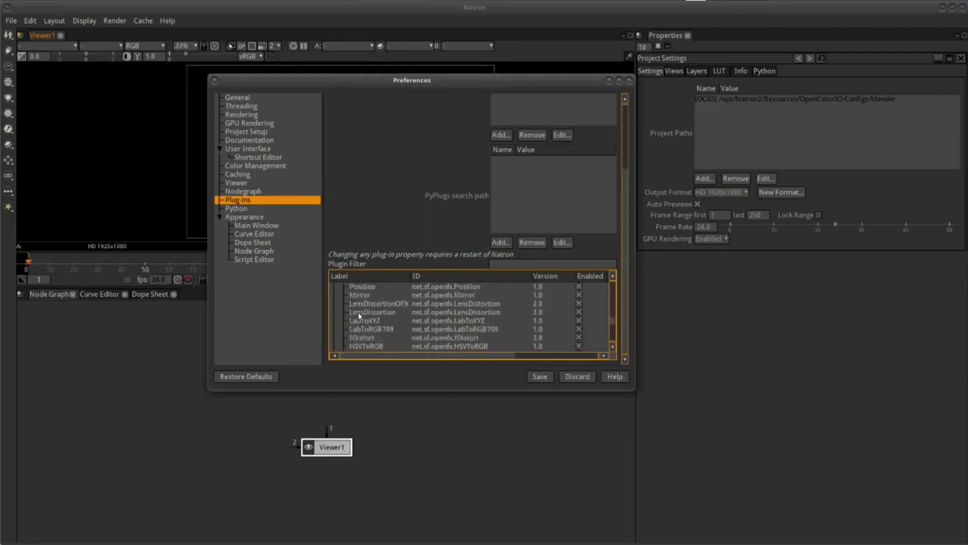
scroll(358, 312, "down", 3)
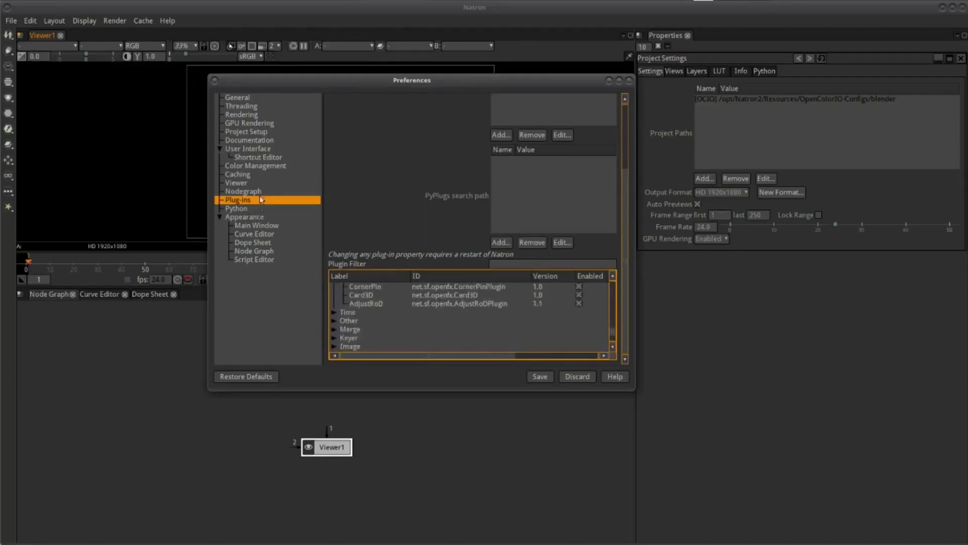
left_click(241, 208)
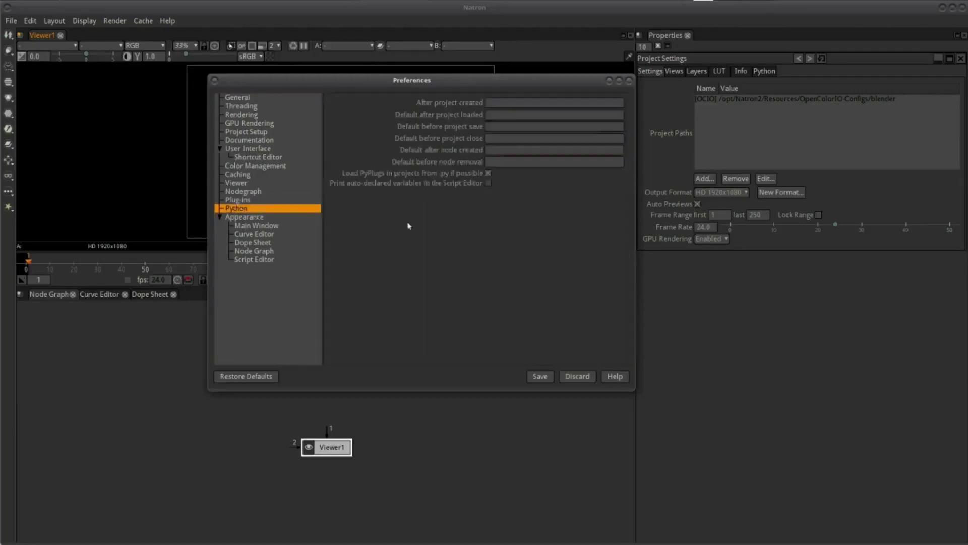
Browse the Appearance colour pages from Main Window to Script Editor, then close Preferences
left_click(254, 226)
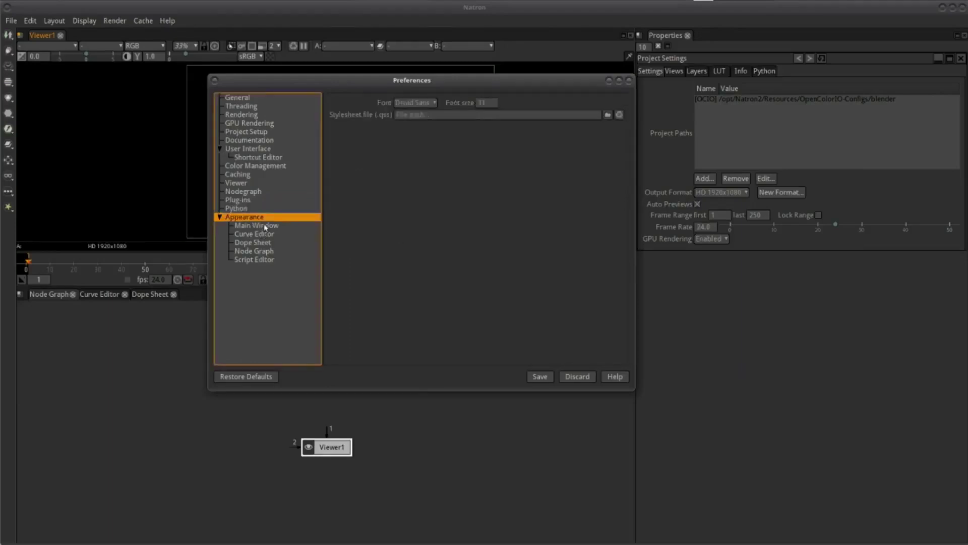
mouse_move(264, 245)
left_mouse_down()
mouse_move(266, 227)
mouse_move(264, 261)
left_mouse_up()
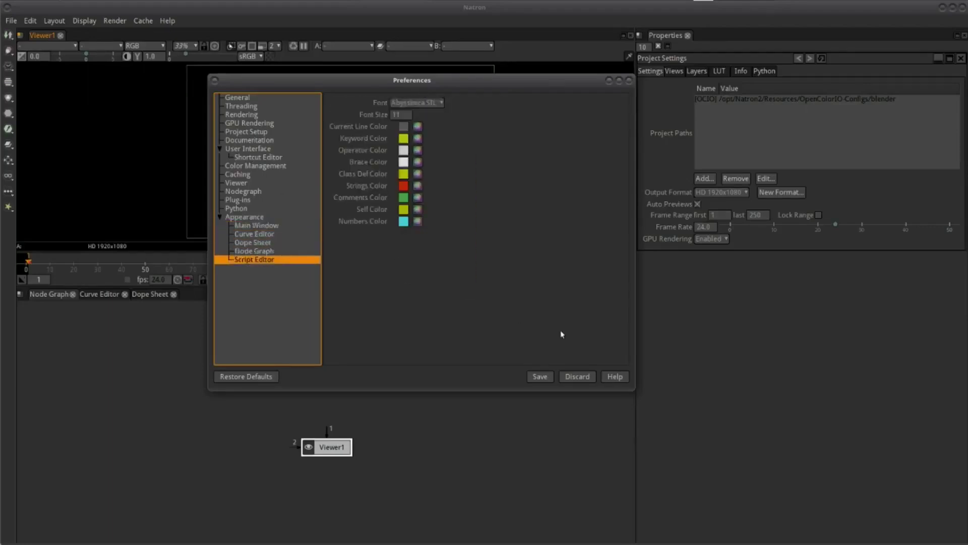
left_click(629, 80)
left_click(34, 22)
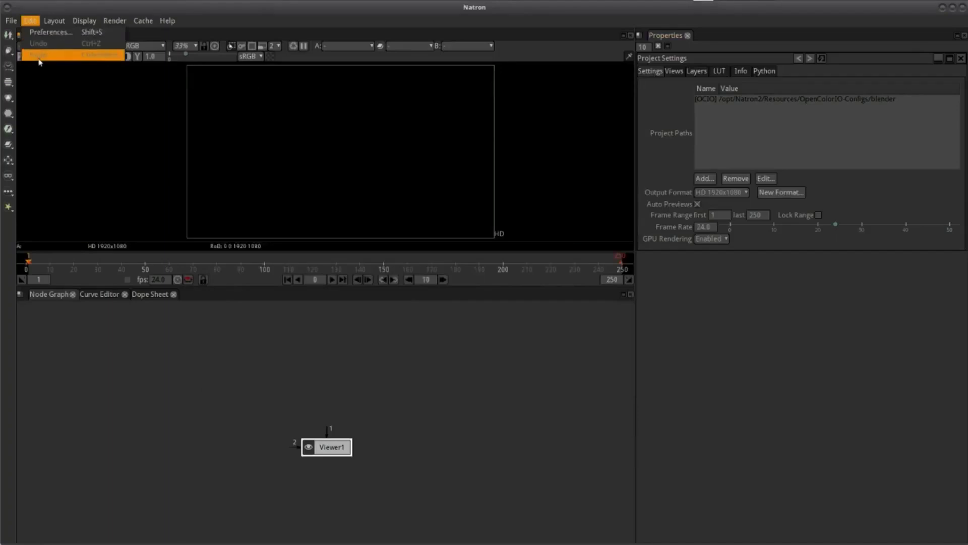
Close the Edit menu and look over the Layout menu's commands
left_click(44, 20)
left_click(44, 21)
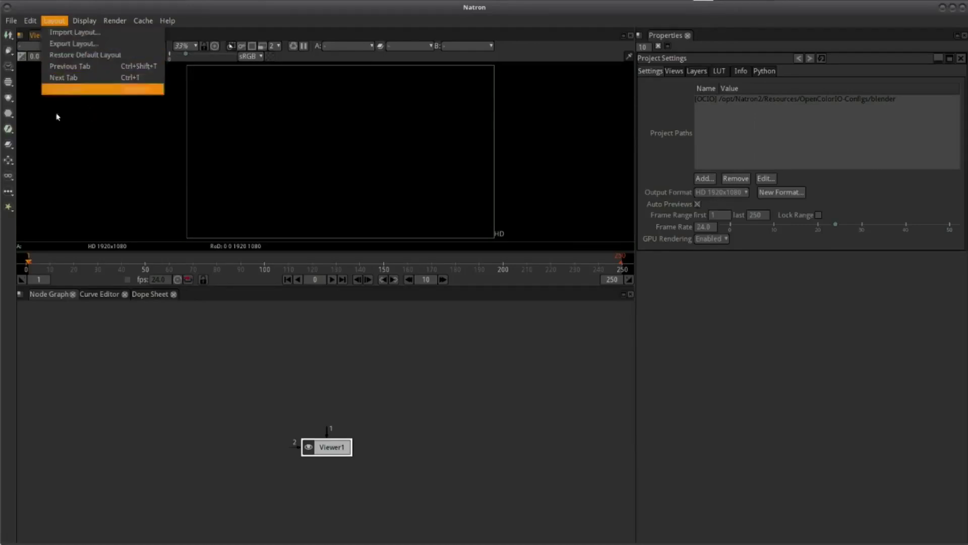
left_click(66, 145)
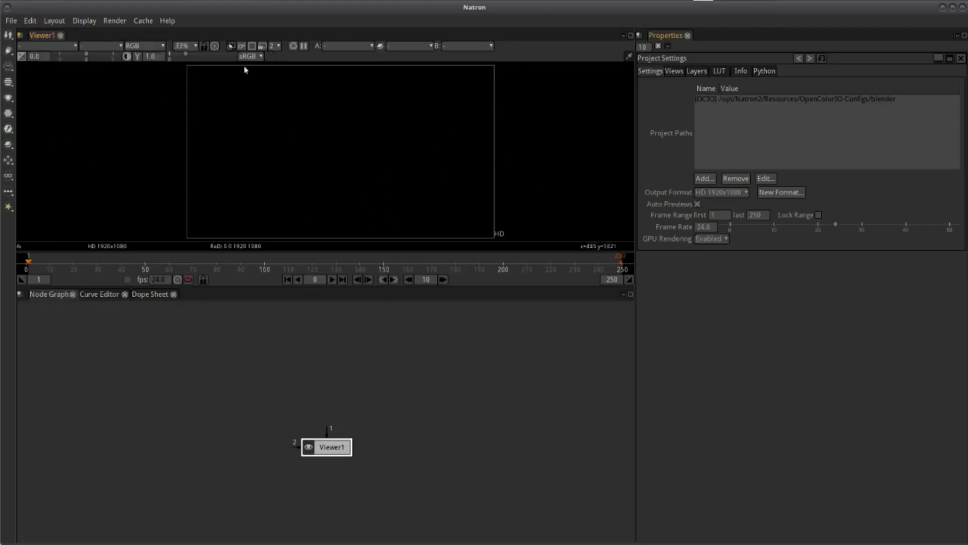
Look over the Display menu and its Viewer(s) submenu, then bring up the Render menu
left_click(83, 21)
left_click(84, 21)
left_click(78, 25)
mouse_move(57, 22)
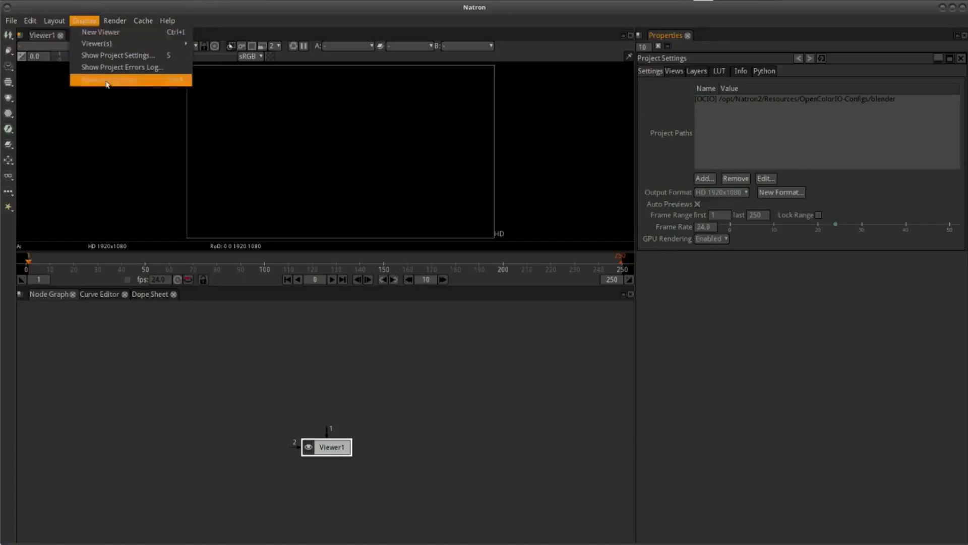
left_click(95, 22)
left_click(95, 22)
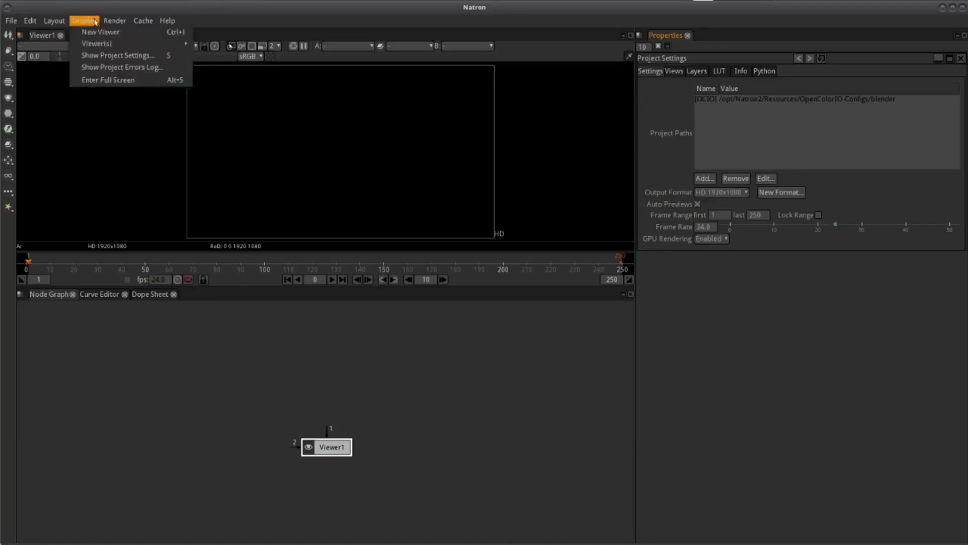
left_click(115, 68)
left_click(101, 21)
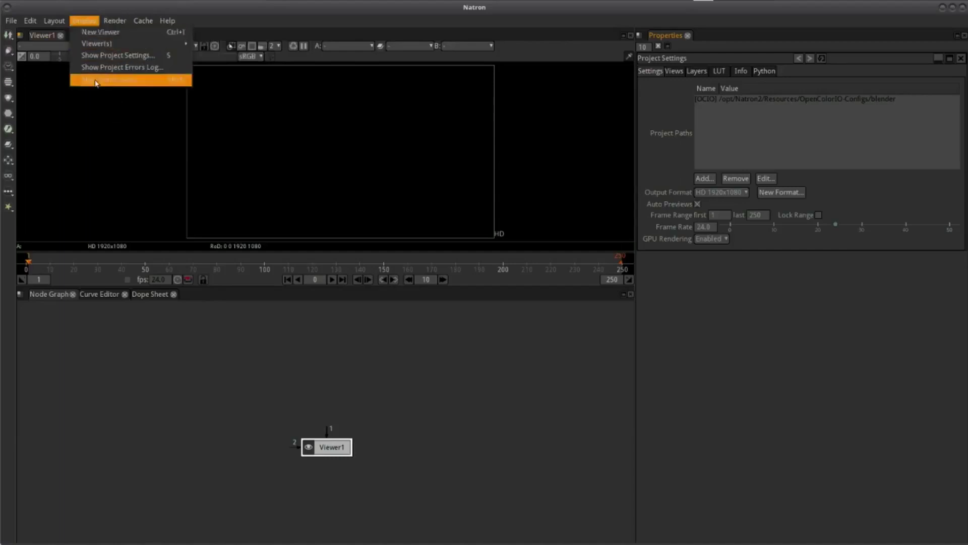
mouse_move(92, 42)
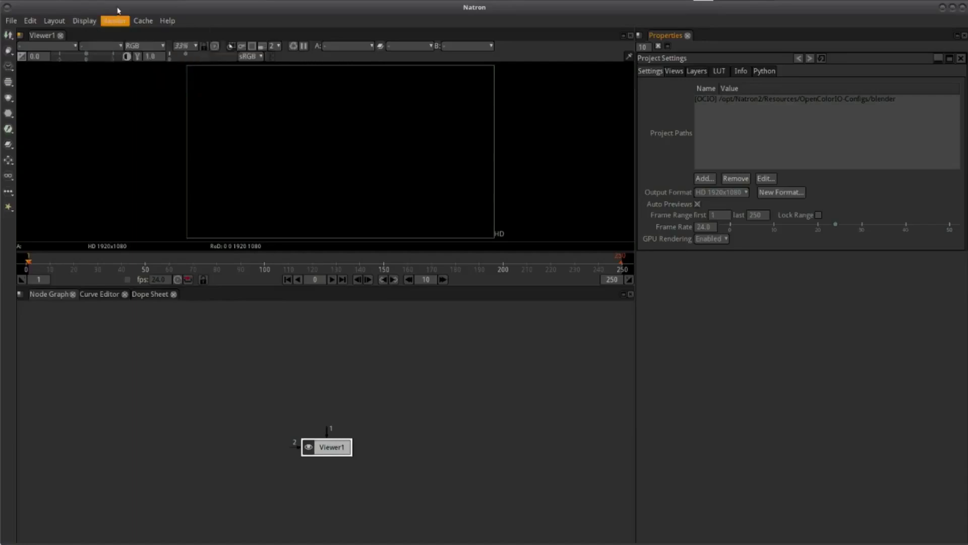
left_click(113, 21)
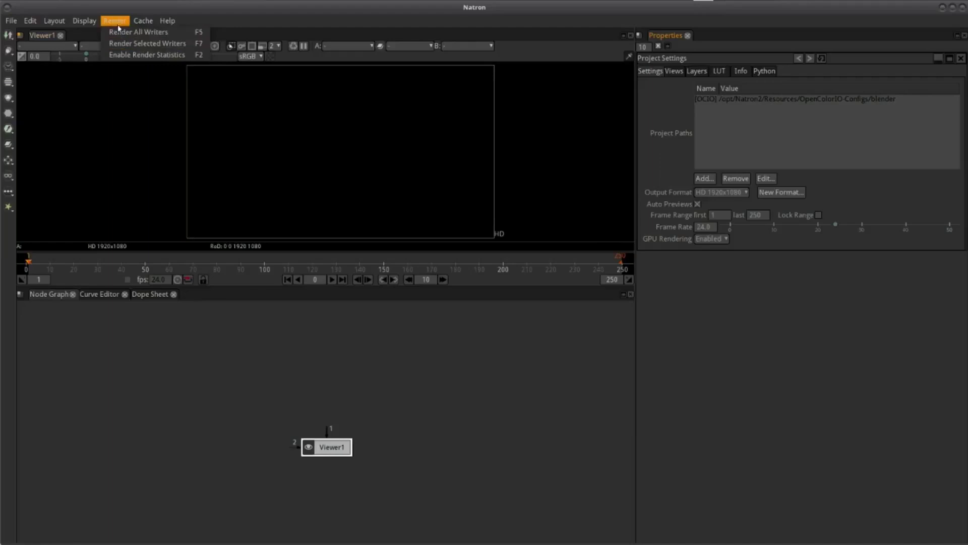
left_click(140, 55)
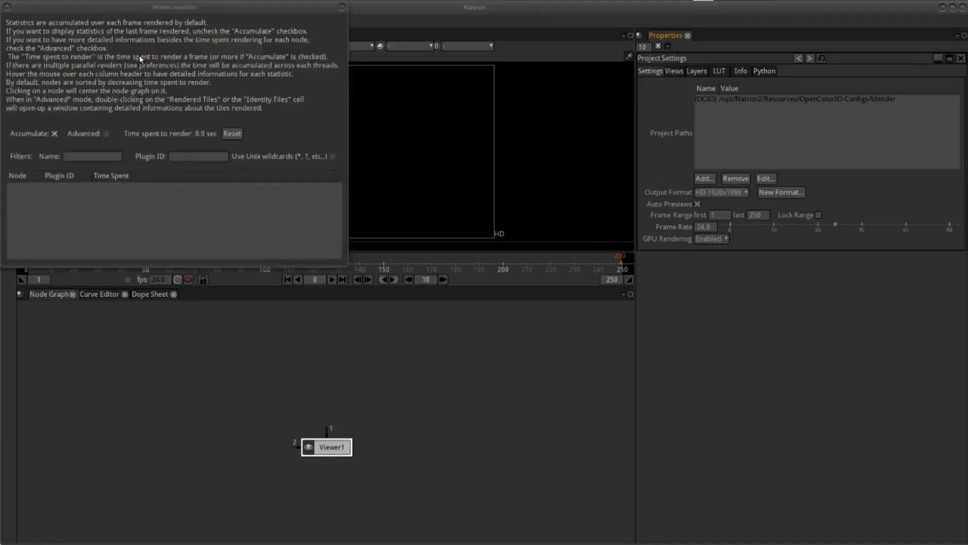
left_click(212, 17)
left_click_drag(232, 10, 345, 45)
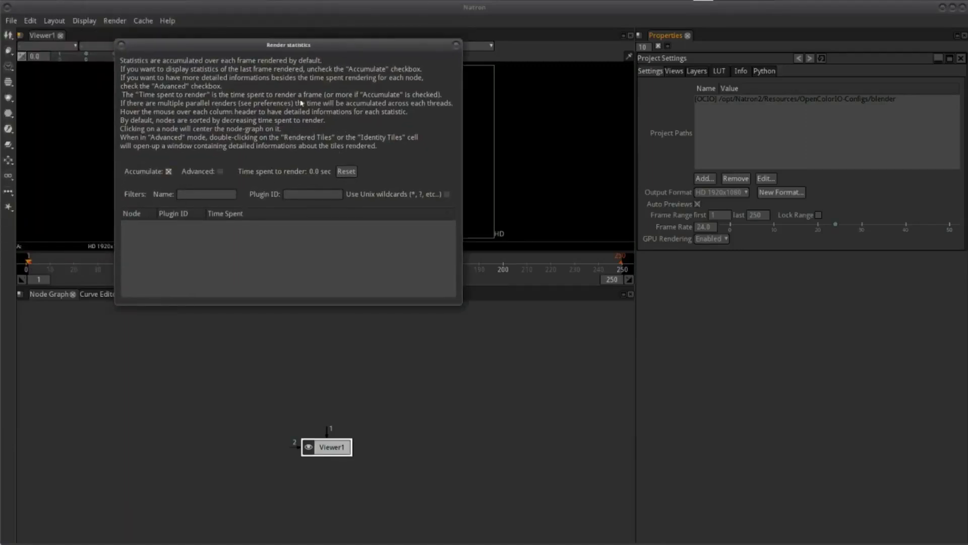
left_click_drag(334, 53, 357, 36)
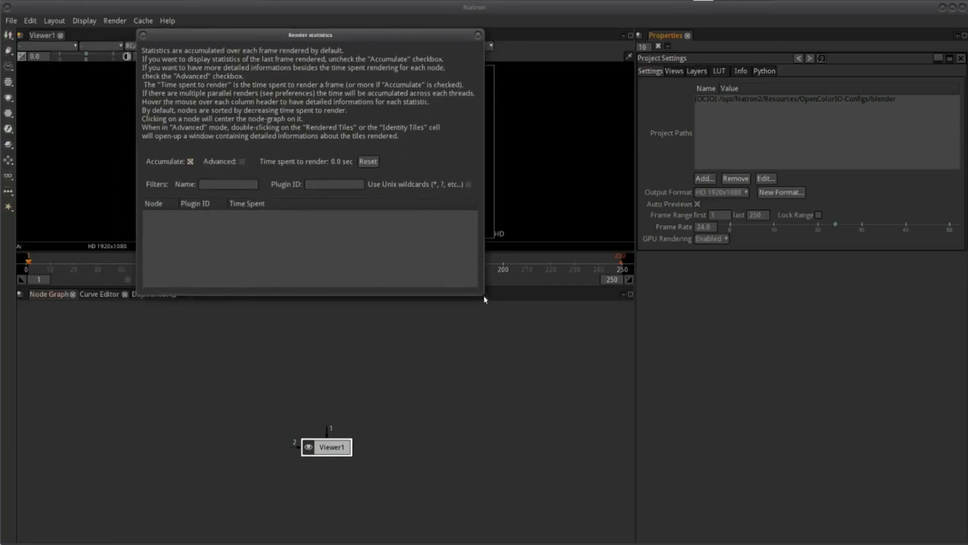
left_click_drag(478, 289, 561, 385)
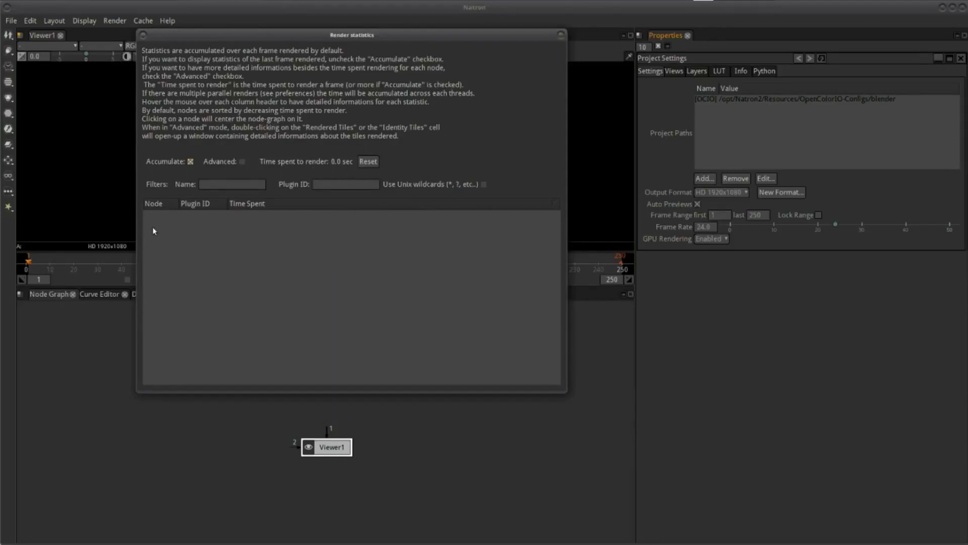
left_click(562, 39)
Glance at the Help entries and show the Cache menu's disk, playback, node and plug-in clearing commands
left_click(142, 21)
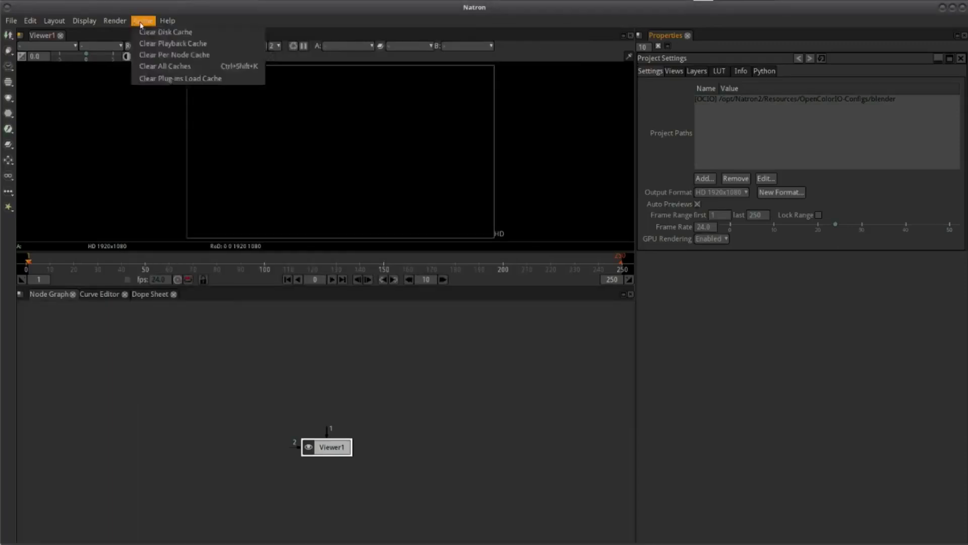
left_click(115, 21)
left_click(142, 20)
left_click(140, 19)
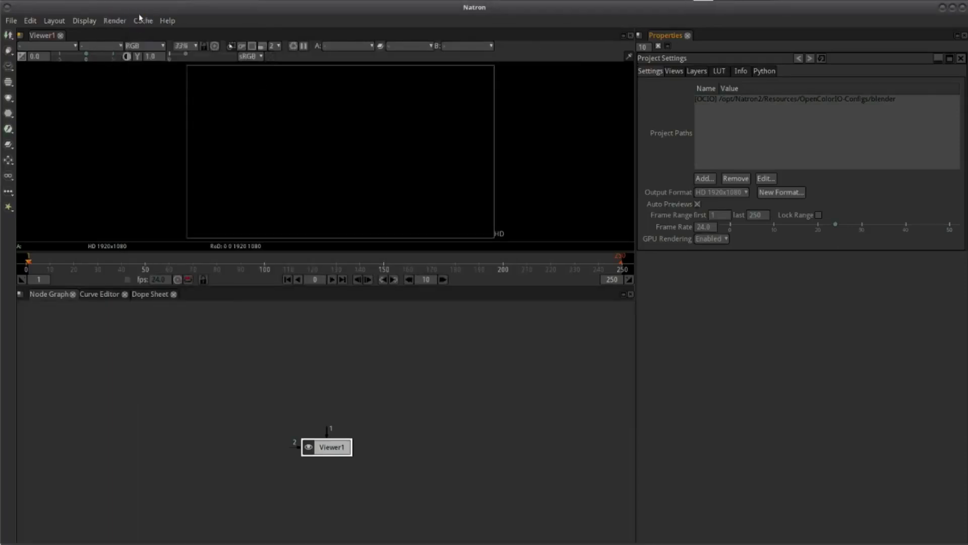
left_click(143, 21)
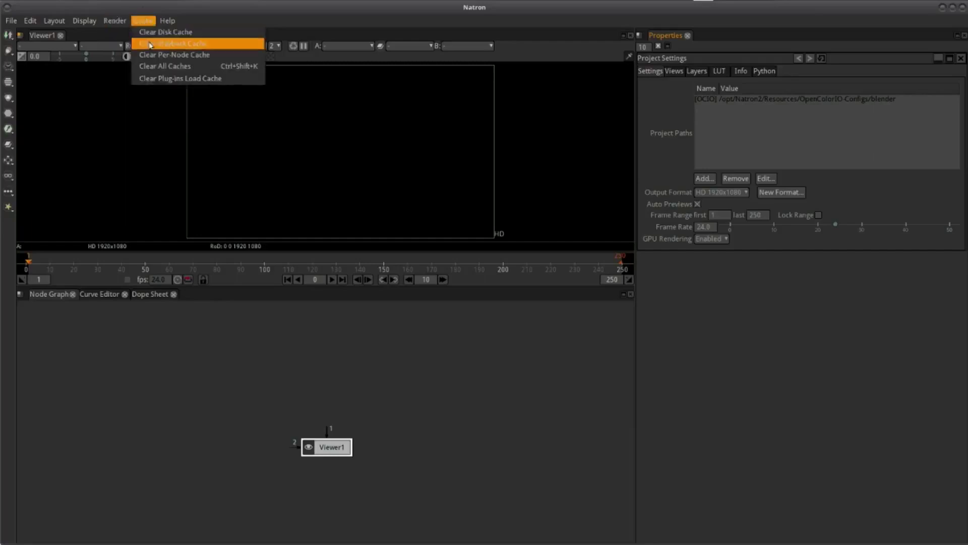
left_click(164, 67)
left_click(167, 20)
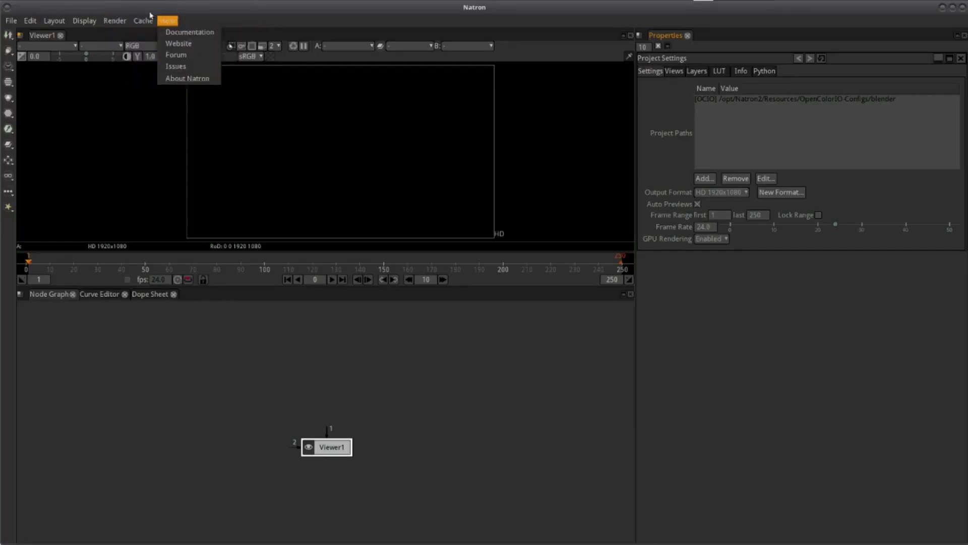
left_click(146, 22)
left_click(144, 21)
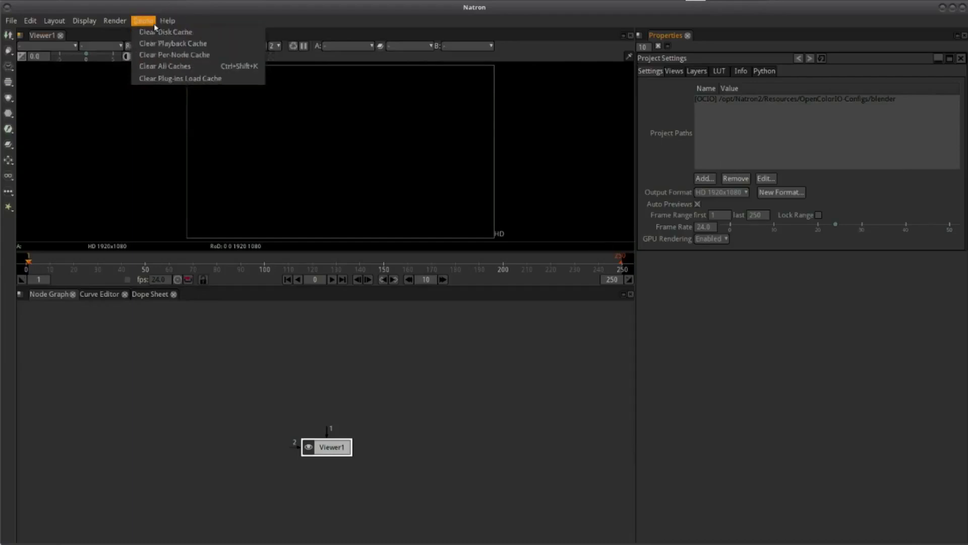
Close the Cache menu, check the viewer's layer list, then show its Luminance-to-Matte channel choices
left_click(202, 43)
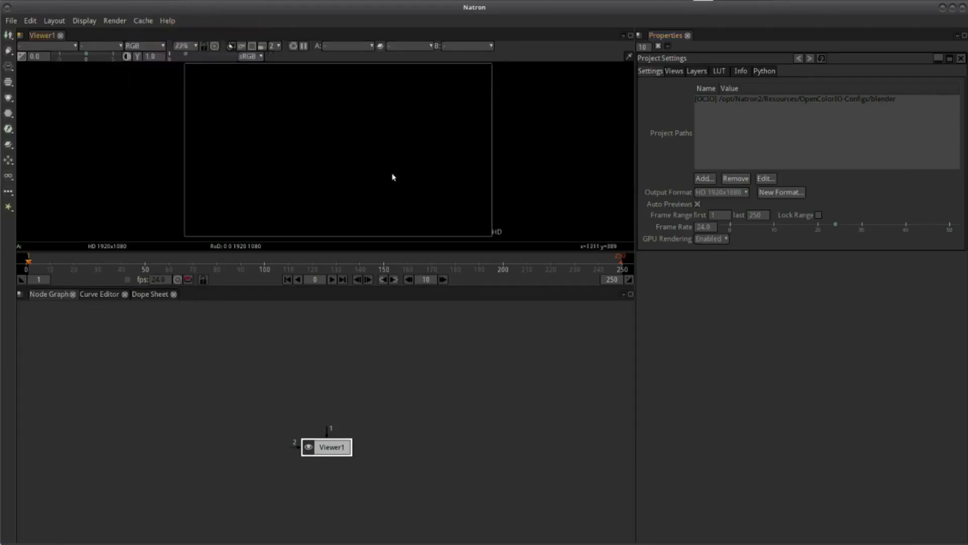
scroll(406, 179, "down", 1)
scroll(440, 162, "up", 1)
scroll(411, 169, "down", 1)
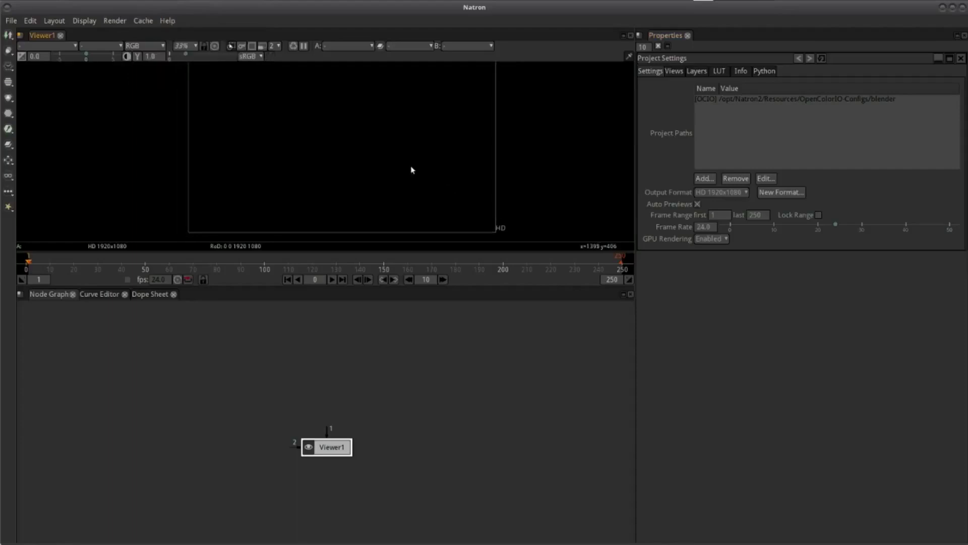
scroll(411, 169, "up", 1)
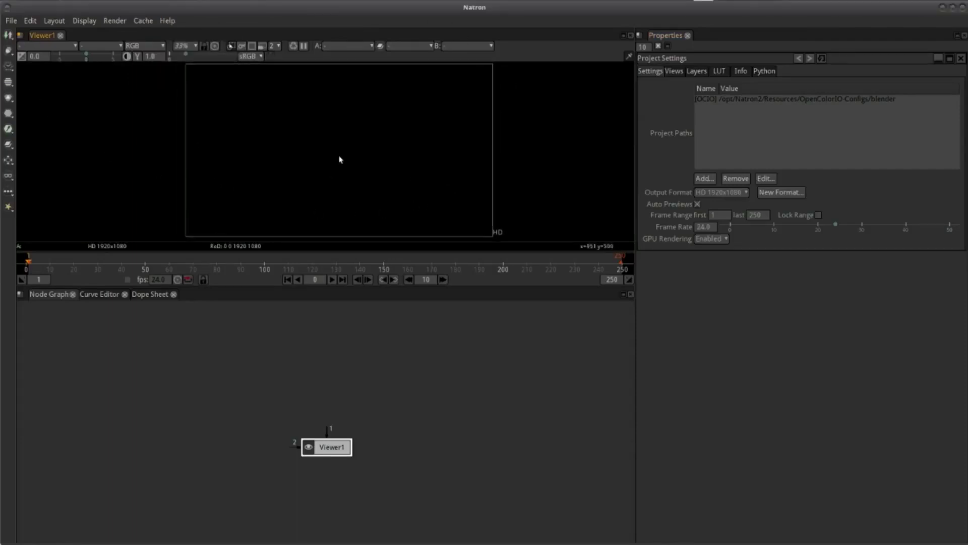
scroll(333, 157, "down", 1)
scroll(323, 155, "up", 1)
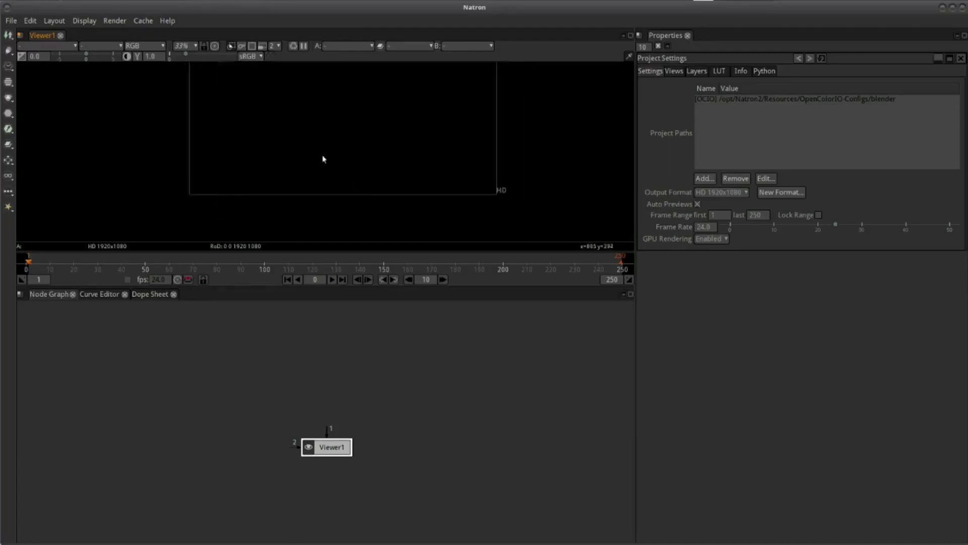
scroll(322, 157, "up", 1)
scroll(338, 197, "down", 1)
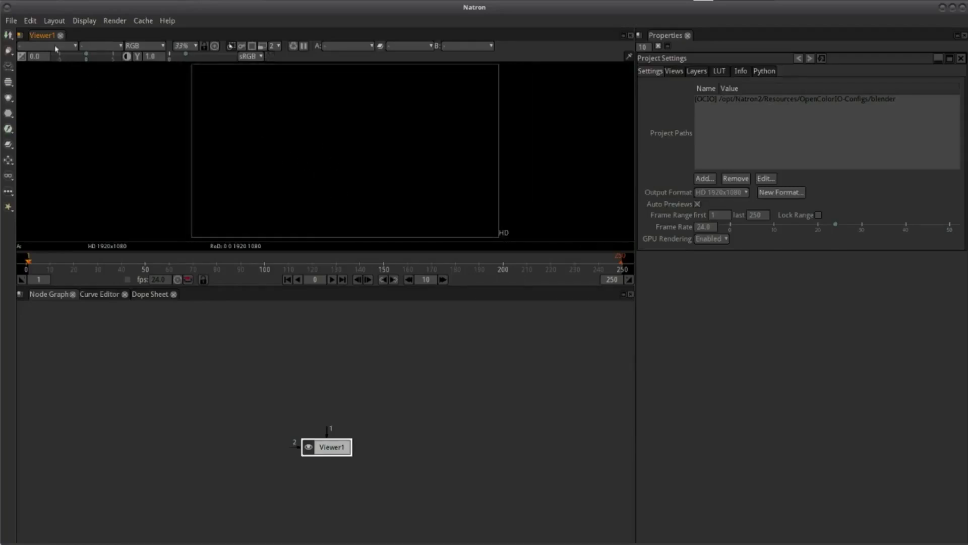
left_click(110, 47)
left_click(110, 46)
left_click(164, 47)
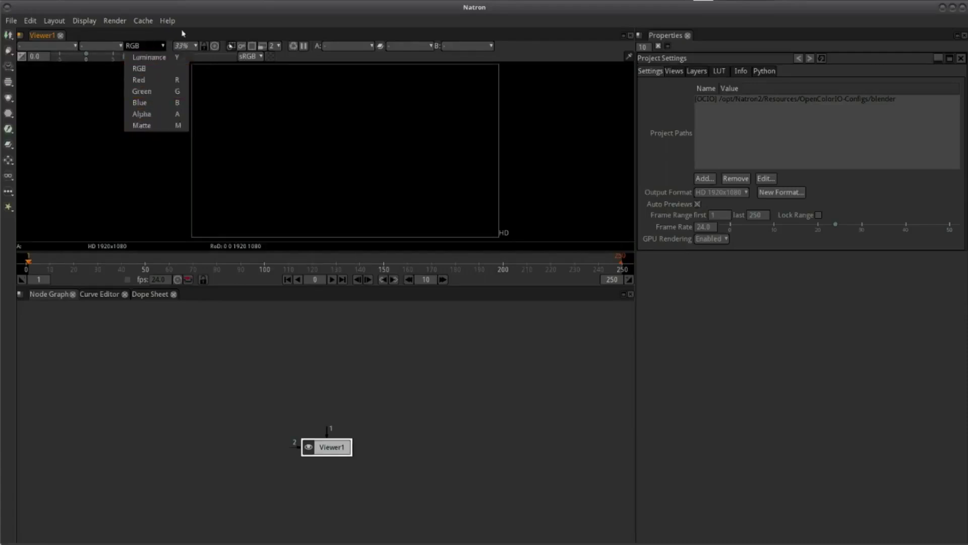
Keep RGB channels and set the viewer zoom to 75%
left_click(210, 79)
left_click(194, 47)
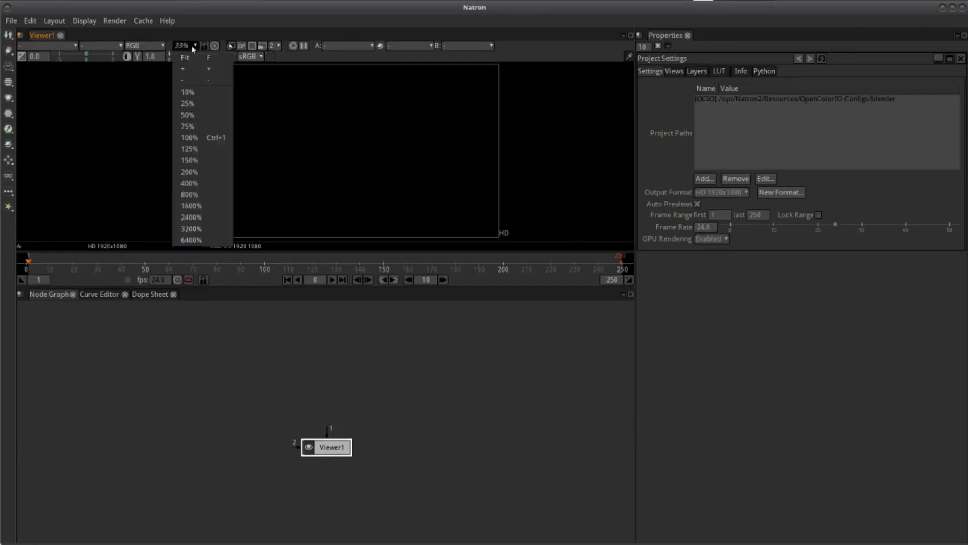
left_click(193, 48)
left_click(195, 47)
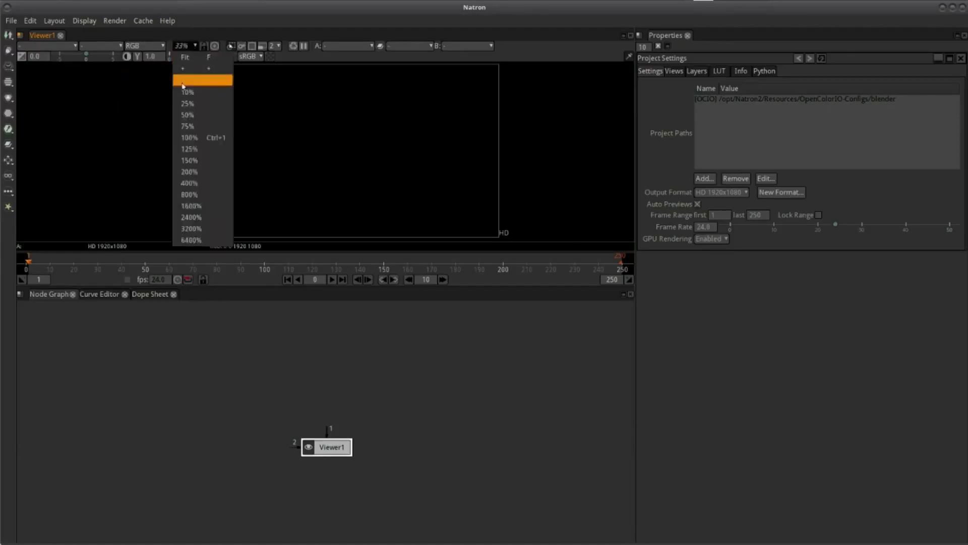
left_click(189, 126)
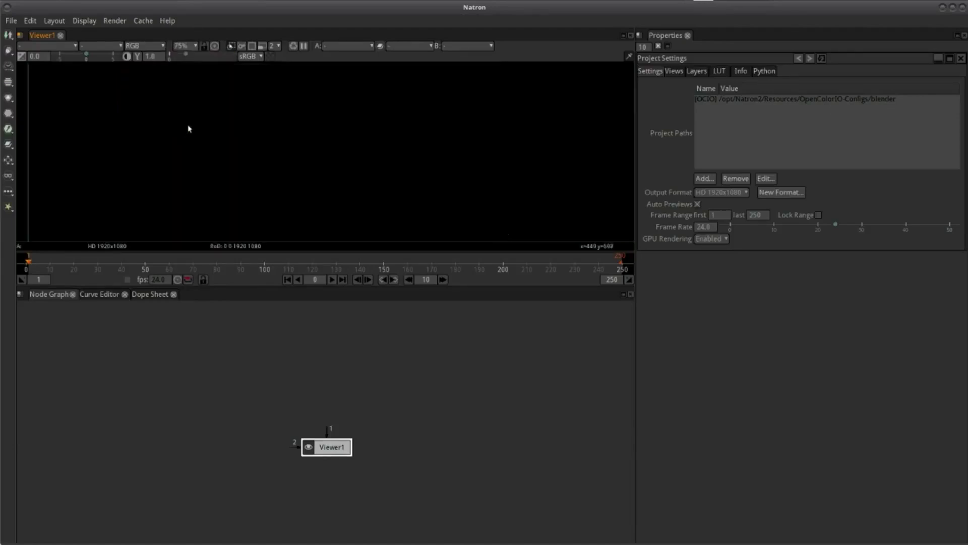
left_click(195, 46)
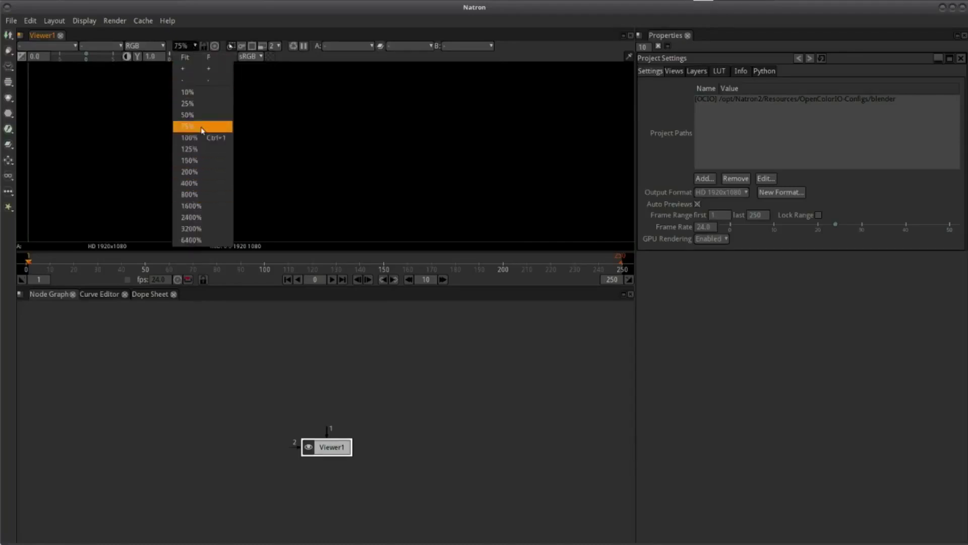
left_click(335, 127)
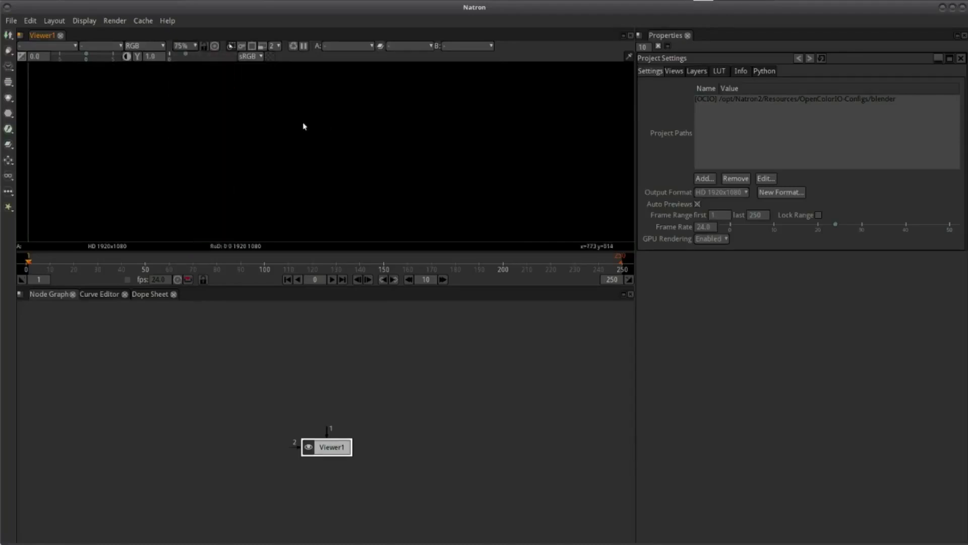
Zoom the viewer out to about 30% and recentre the empty HD 1920x1080 frame
scroll(303, 126, "down", 3)
scroll(304, 126, "down", 1)
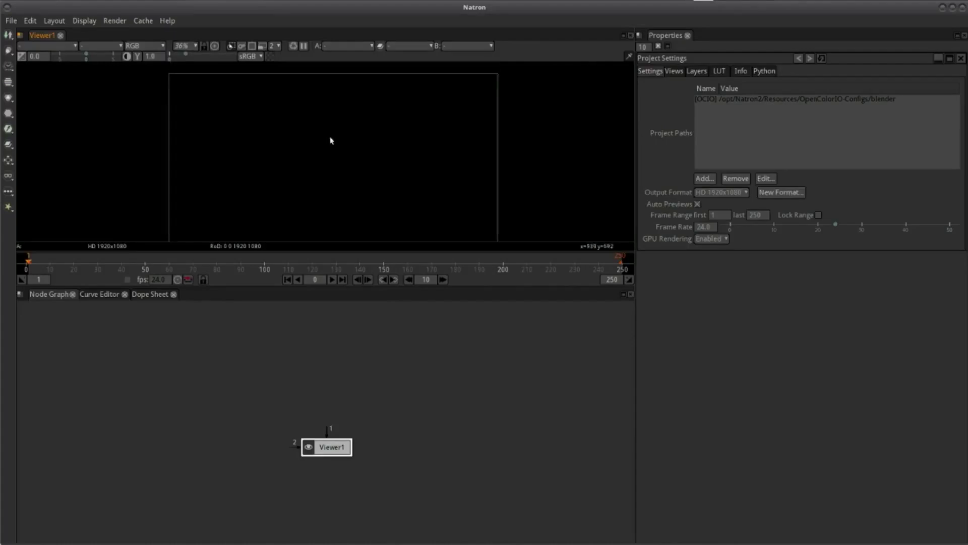
scroll(332, 138, "down", 1)
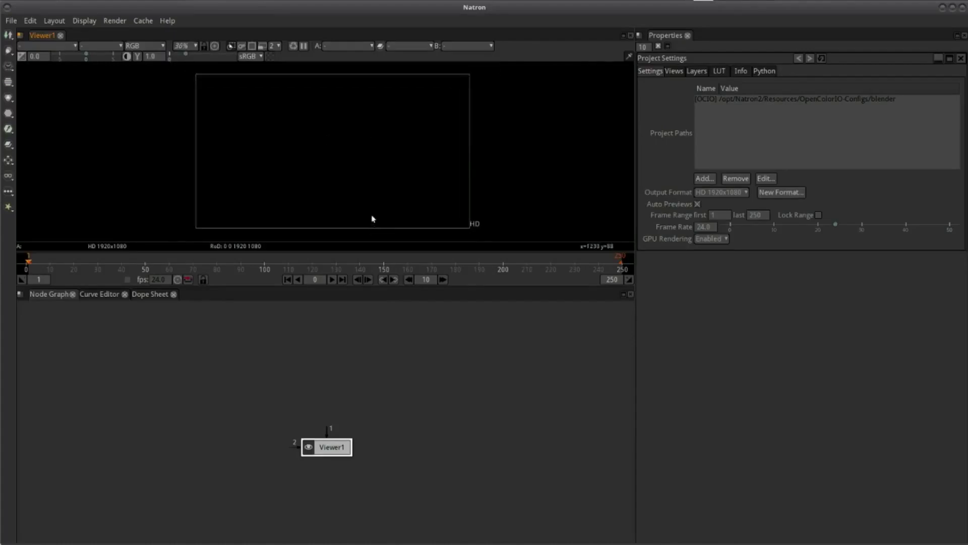
left_click_drag(404, 166, 409, 163)
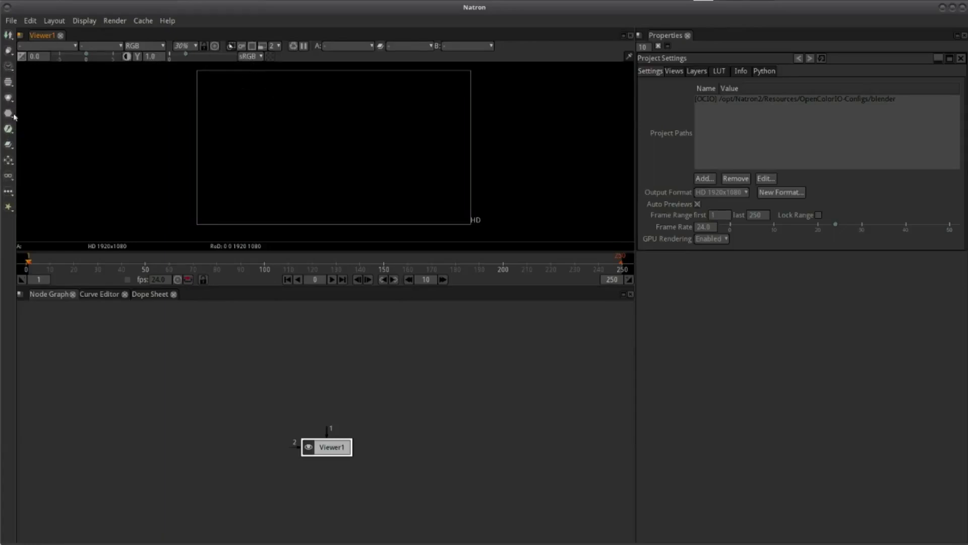
left_click(6, 148)
left_click(5, 150)
left_click(6, 114)
left_click(7, 114)
left_click(8, 84)
left_click(8, 84)
left_click(6, 110)
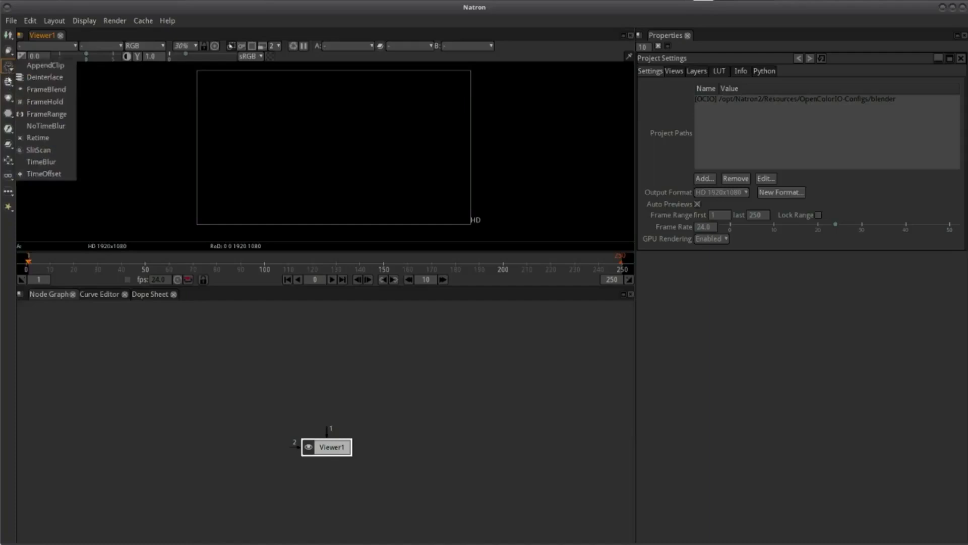
left_click(6, 109)
left_click(6, 109)
left_click(6, 109)
left_click(6, 109)
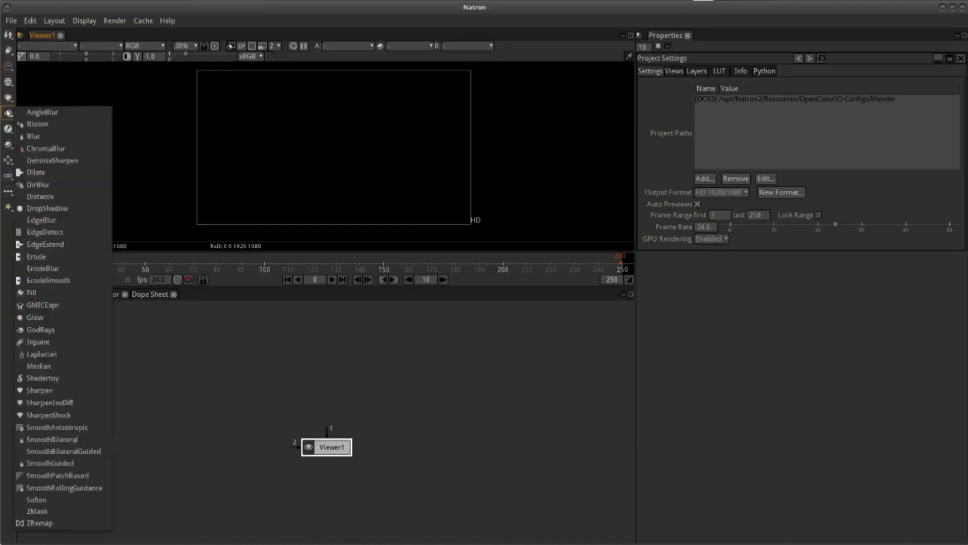
left_click(4, 146)
left_click(8, 176)
left_click(8, 96)
left_click(9, 93)
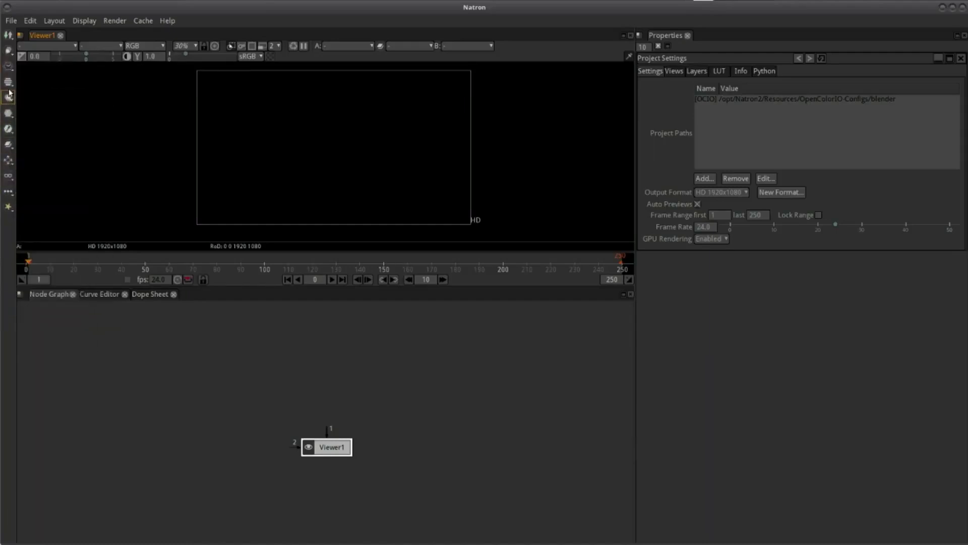
left_click(9, 89)
left_click(8, 104)
left_click(9, 160)
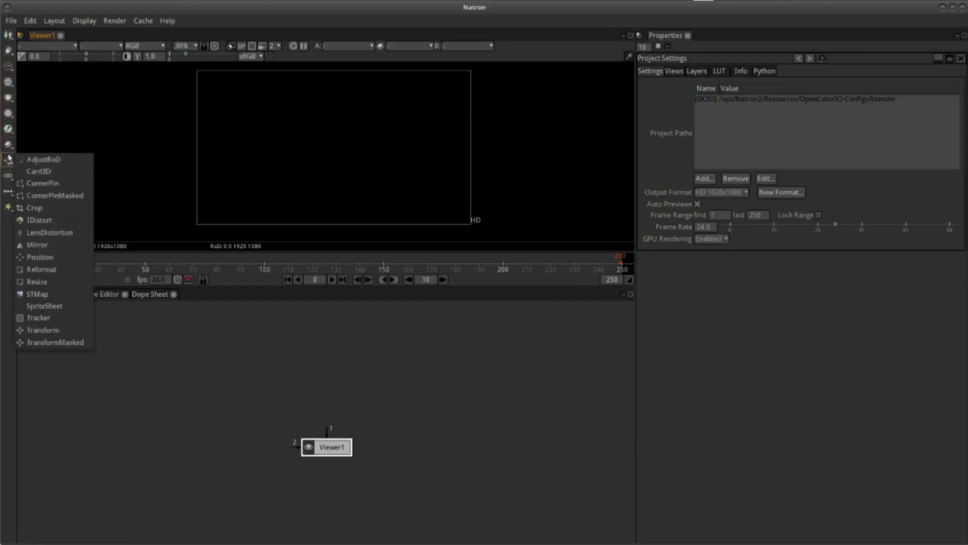
left_click(7, 193)
left_click(8, 144)
left_click(11, 67)
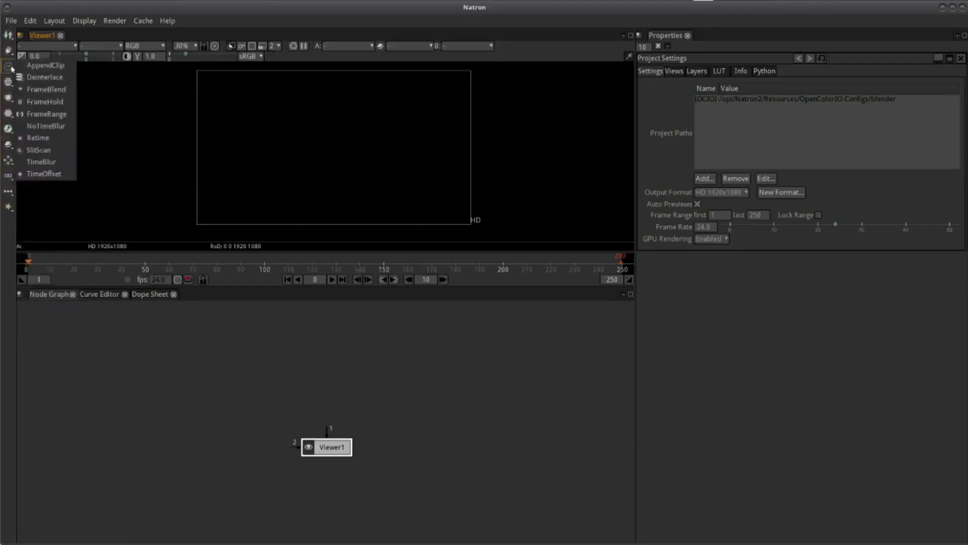
left_click(9, 82)
left_click(8, 129)
left_click(8, 160)
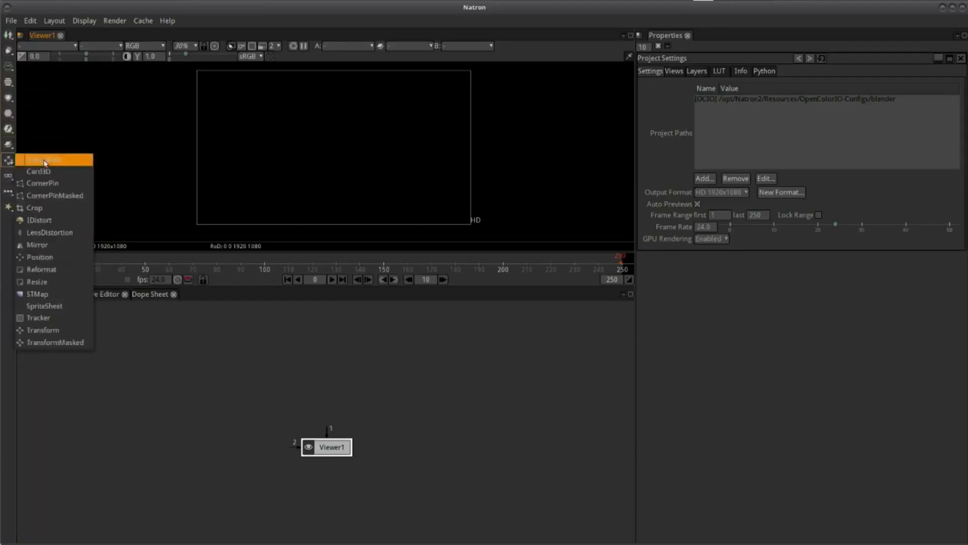
left_click(8, 192)
left_click(5, 208)
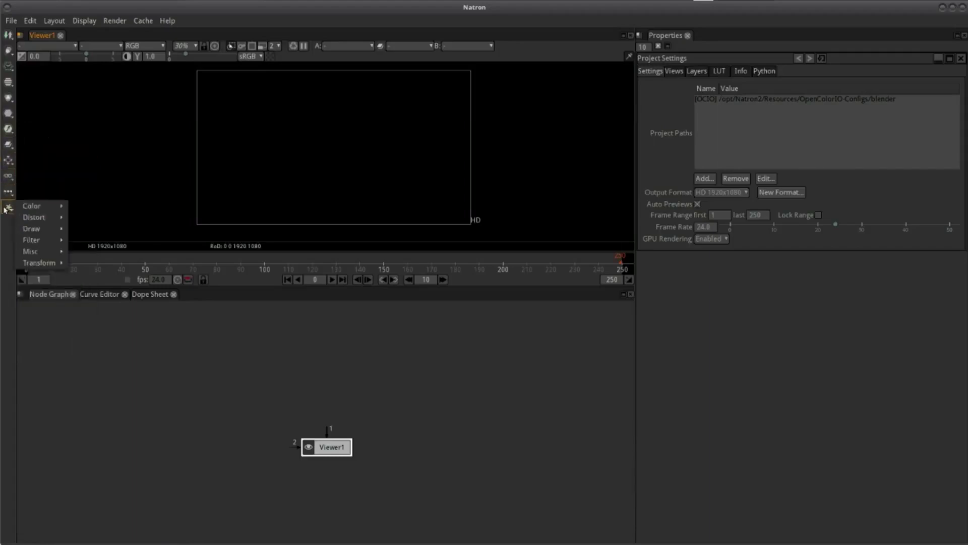
left_click(8, 160)
left_click(8, 97)
left_click(9, 83)
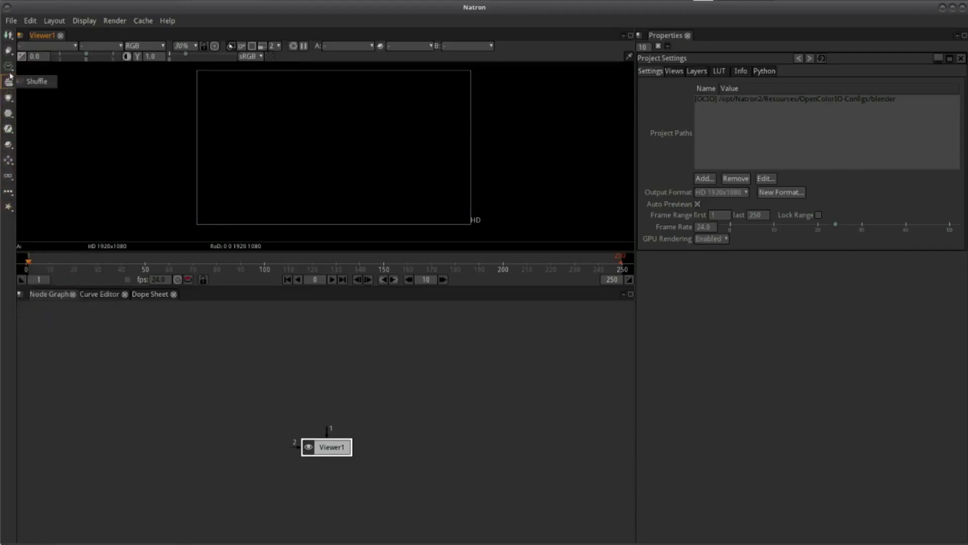
left_click(8, 66)
left_click(8, 160)
left_click(8, 207)
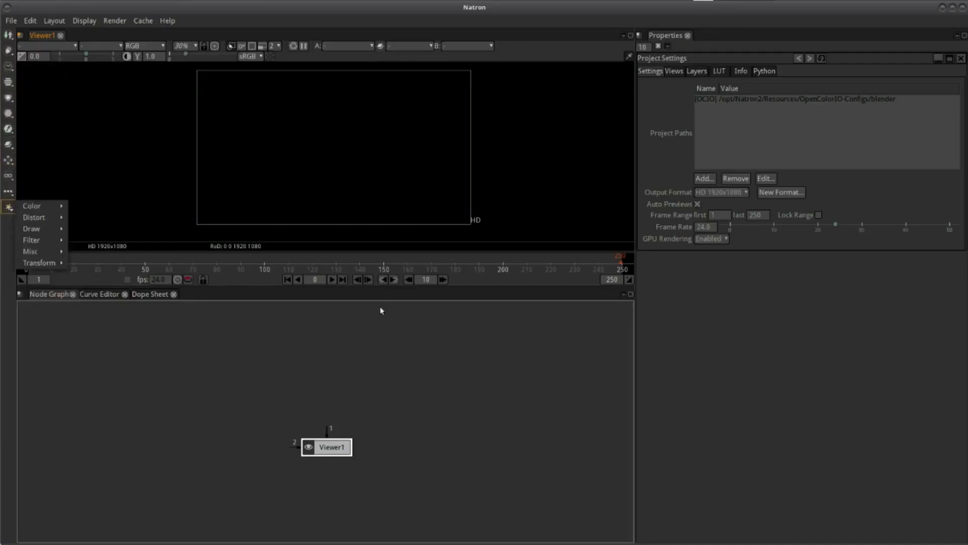
left_click(369, 332)
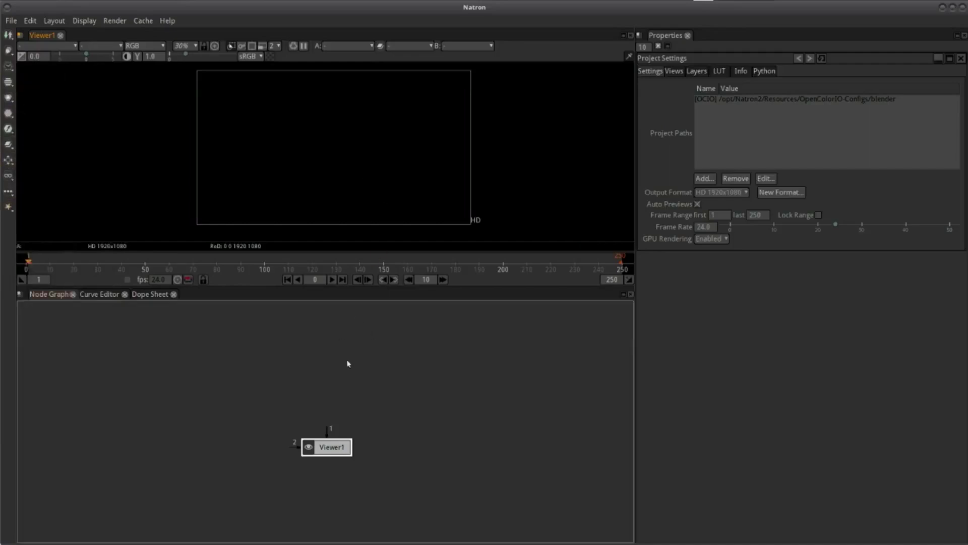
Add a ColorCorrect node from the Node Graph's right-click menu
scroll(404, 363, "down", 2)
scroll(407, 381, "up", 2)
scroll(426, 387, "down", 2)
scroll(438, 388, "up", 1)
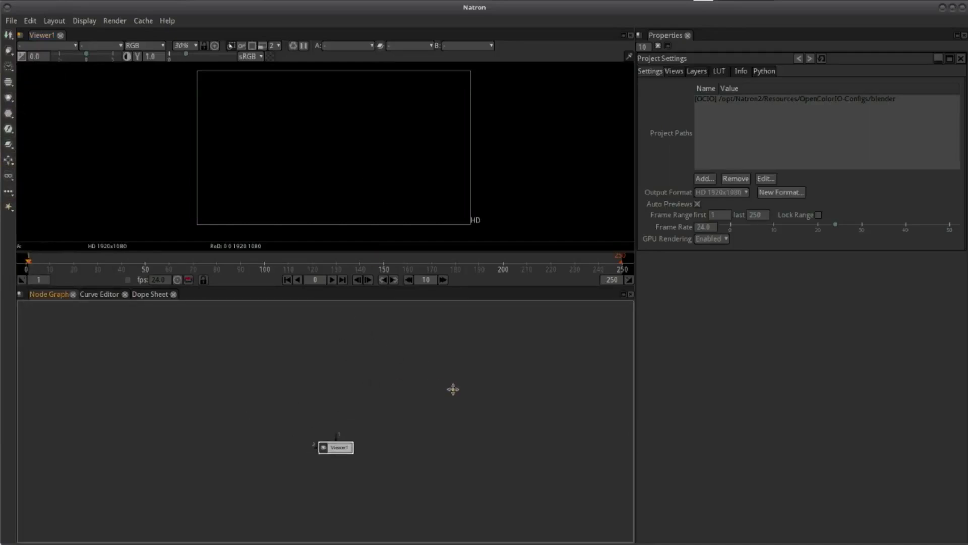
scroll(378, 403, "up", 2)
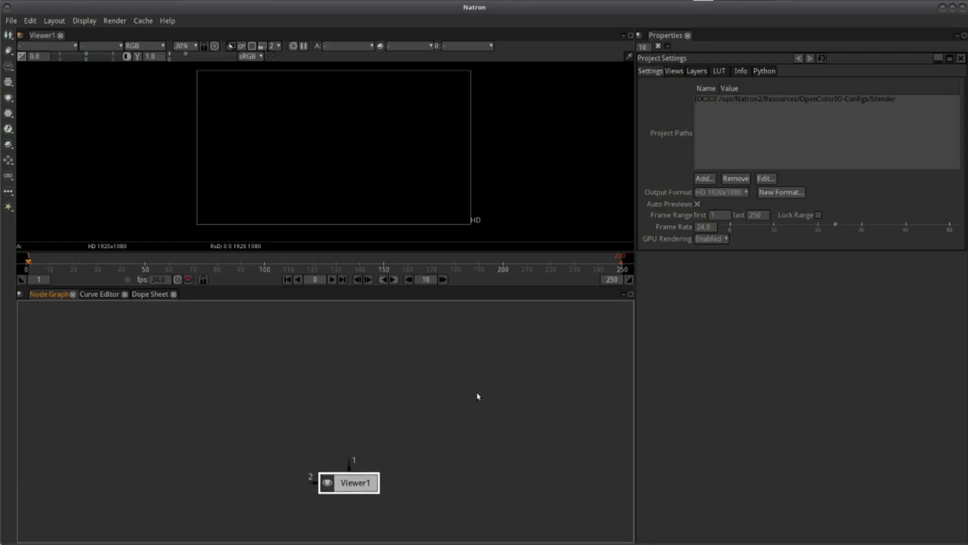
scroll(377, 419, "down", 1)
scroll(193, 427, "up", 1)
scroll(348, 456, "up", 2)
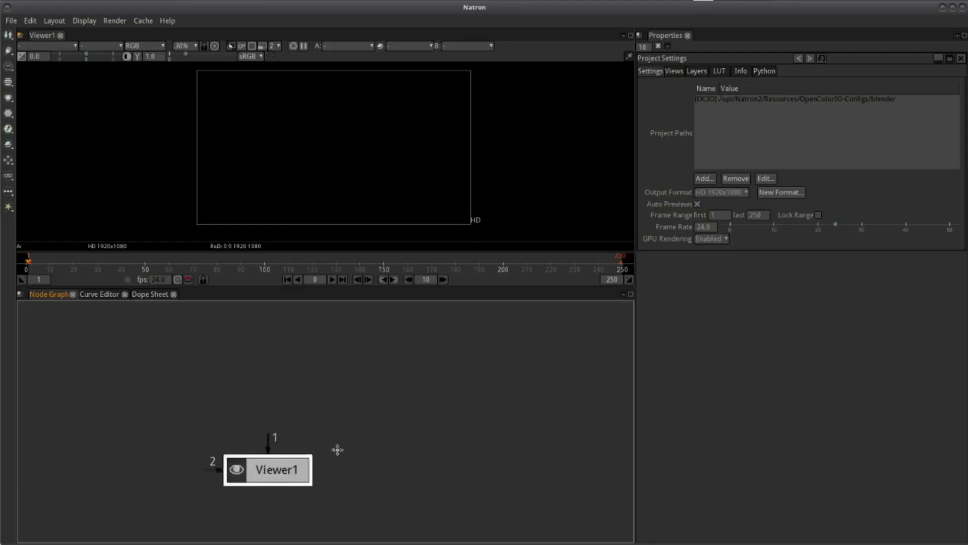
scroll(447, 422, "down", 3)
scroll(478, 411, "up", 1)
right_click(341, 373)
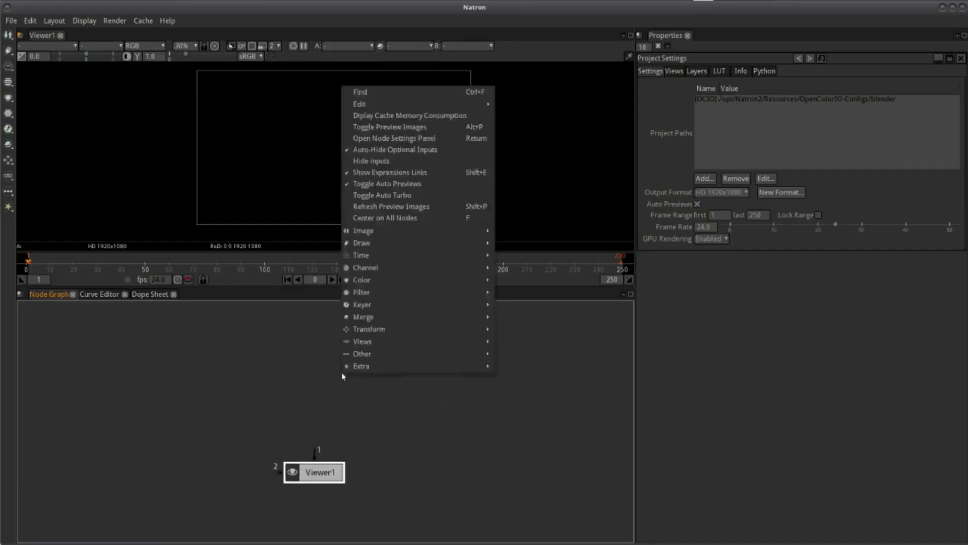
mouse_move(426, 233)
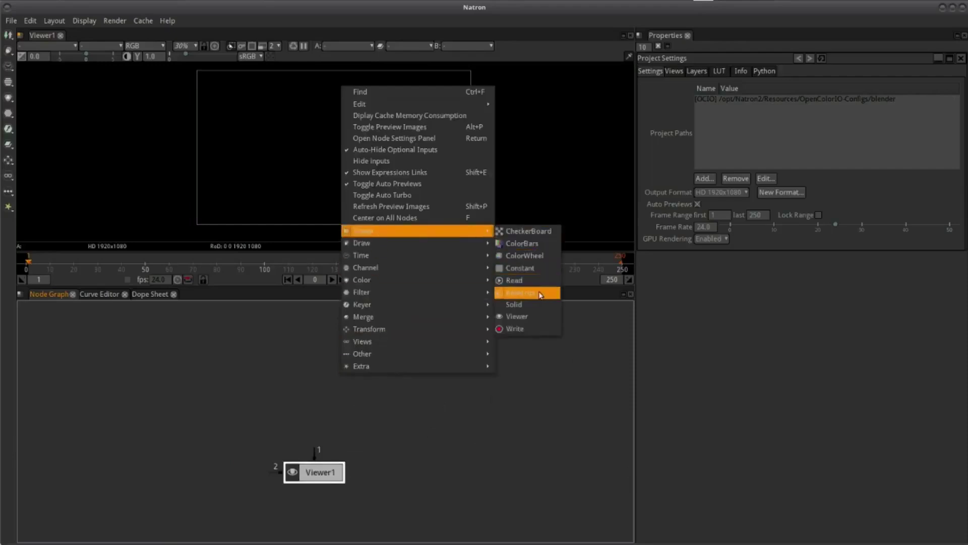
mouse_move(406, 287)
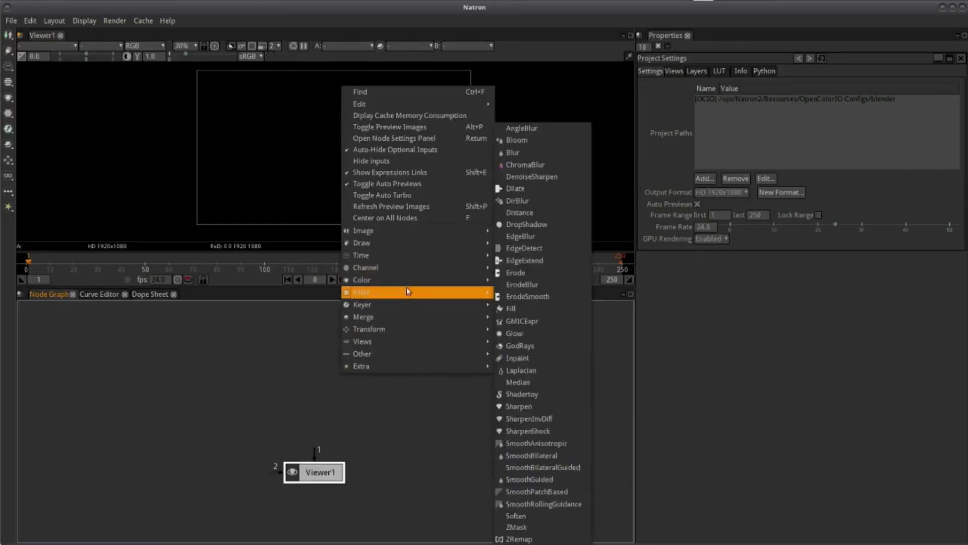
left_click(544, 295)
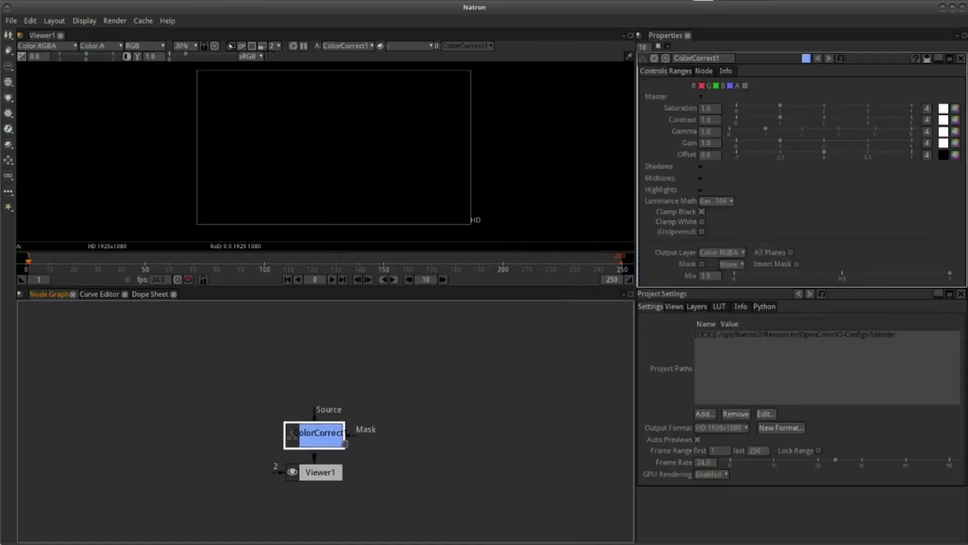
Connect ColorCorrect1 above Viewer1, then delete it so only Viewer1 remains
left_click_drag(315, 432, 411, 374)
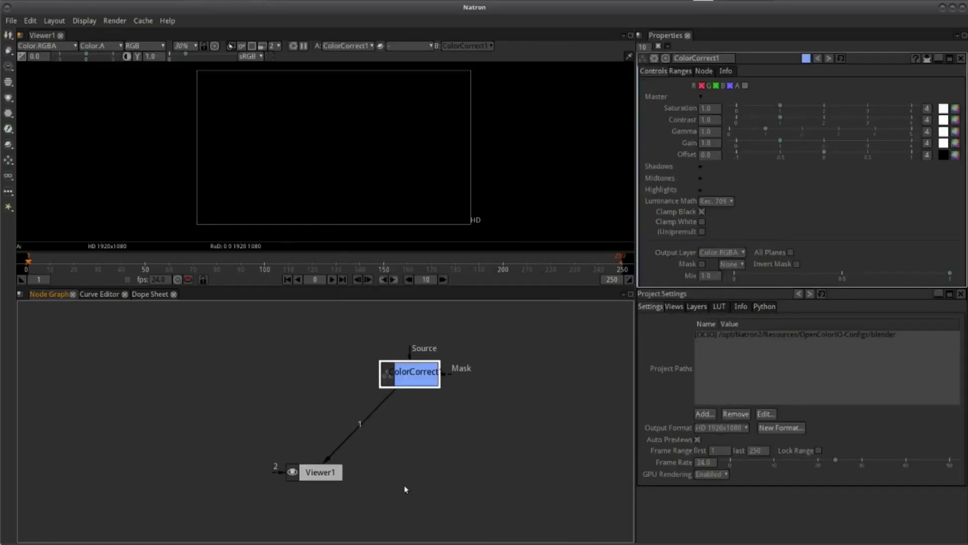
key("Delete")
left_click_drag(290, 416, 286, 389)
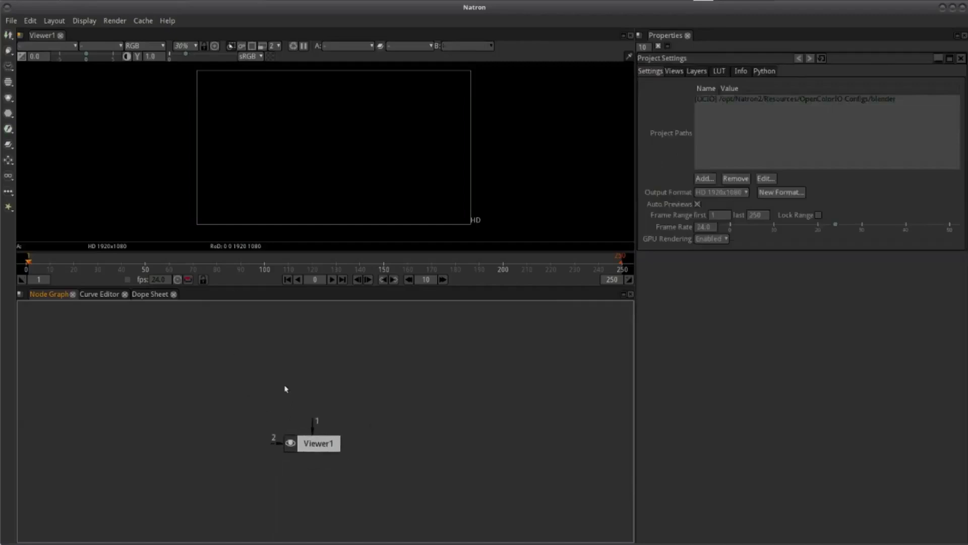
Select Viewer1 and browse the add-node menu's Image, Color, Keyer, Extra and Channel submenus without adding anything
left_click(314, 441)
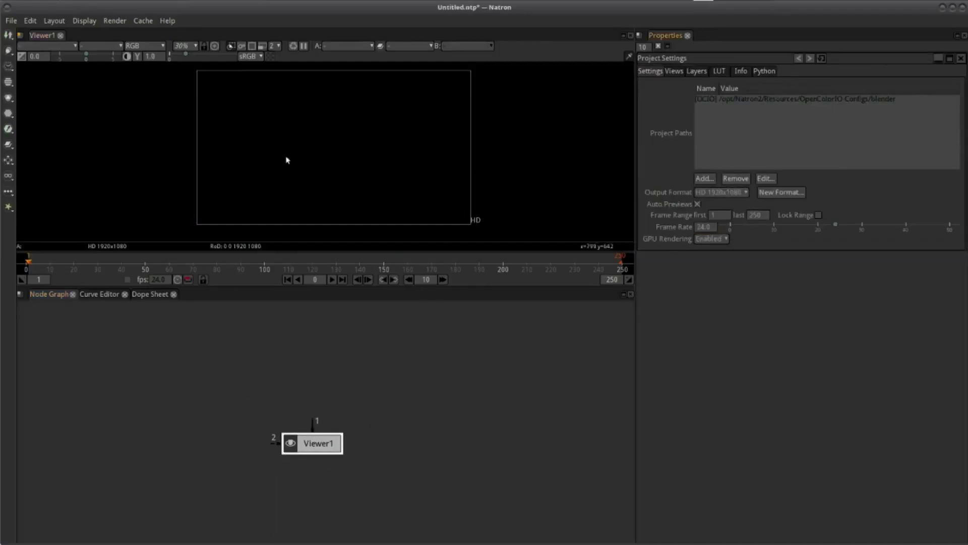
left_click_drag(426, 401, 410, 403)
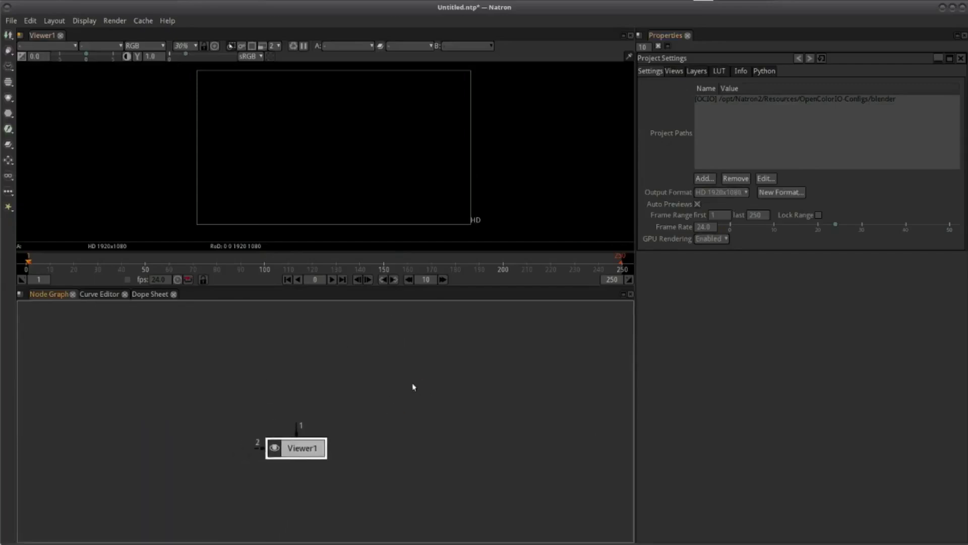
right_click(391, 364)
left_click(373, 373)
right_click(396, 400)
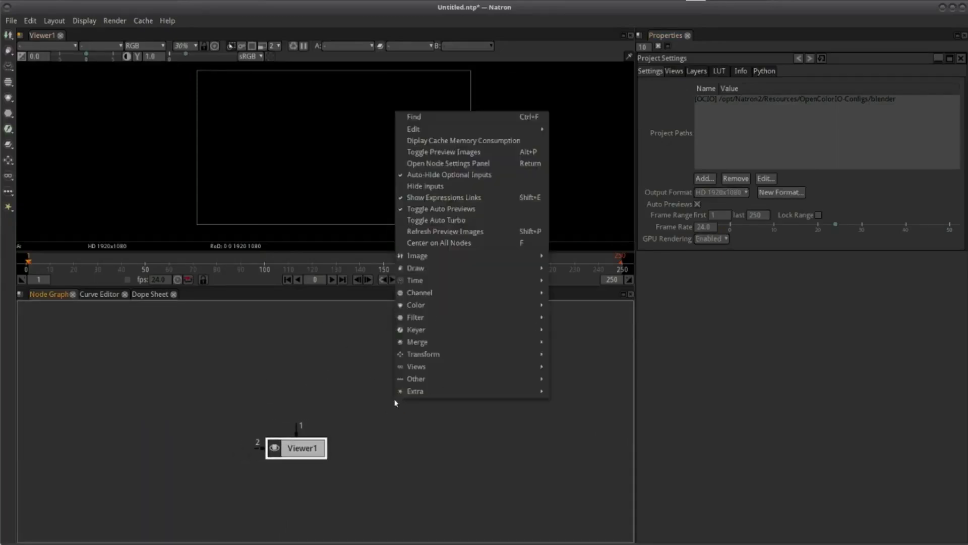
mouse_move(438, 259)
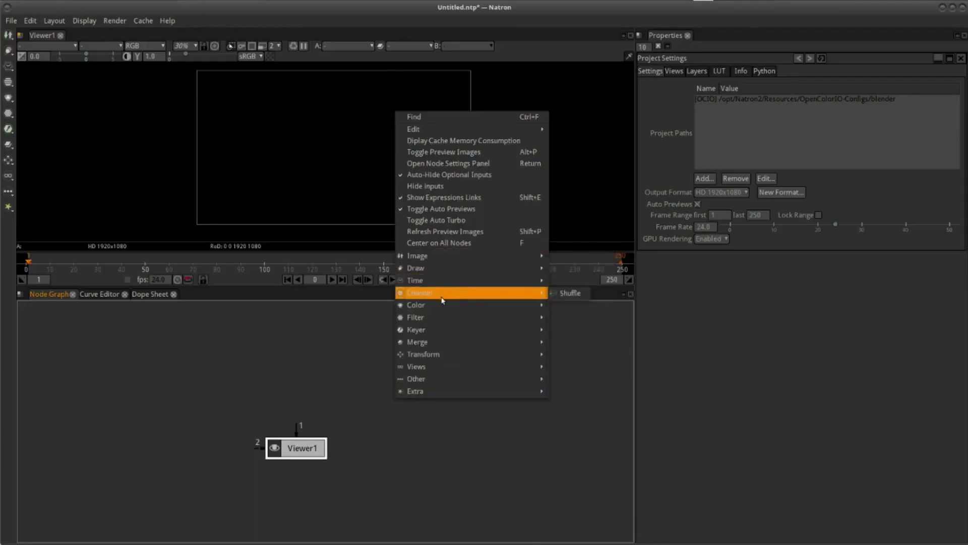
mouse_move(443, 308)
mouse_move(442, 333)
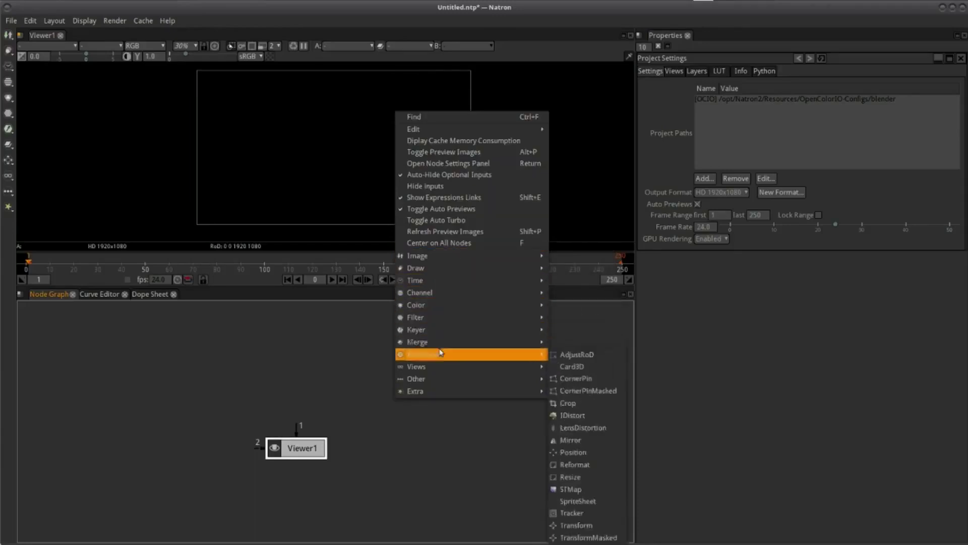
mouse_move(451, 389)
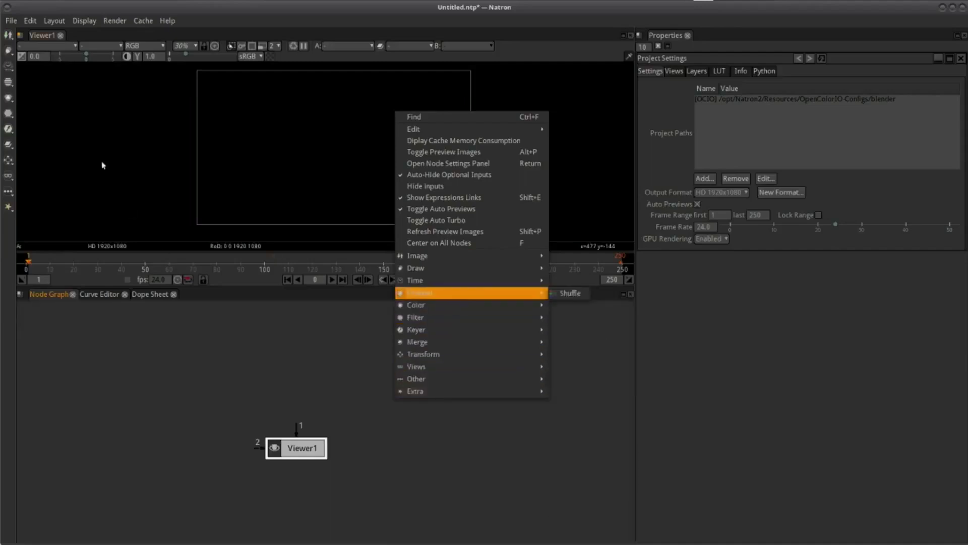
mouse_move(423, 292)
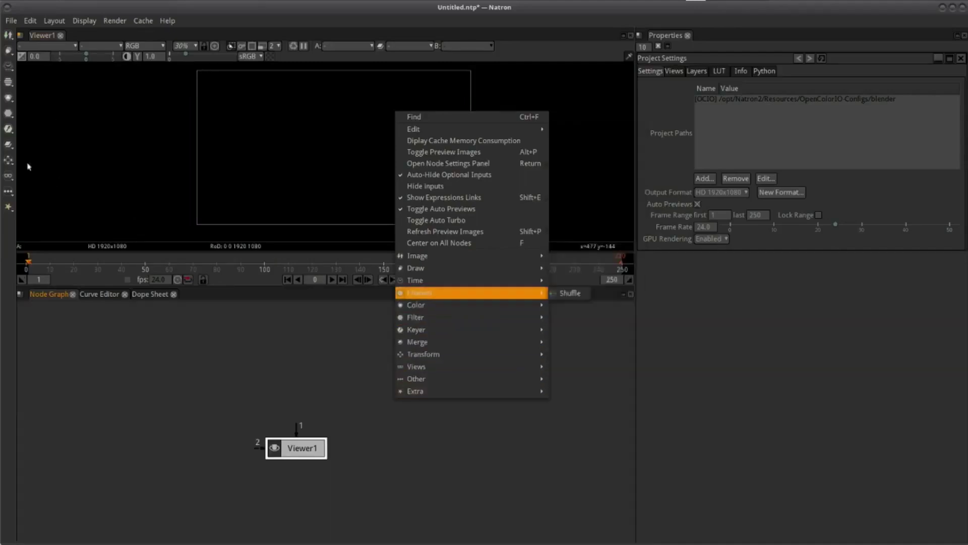
left_click(7, 129)
Browse the left toolbar's Filter and other node lists, and reopen the add-node menu without adding
left_click(9, 98)
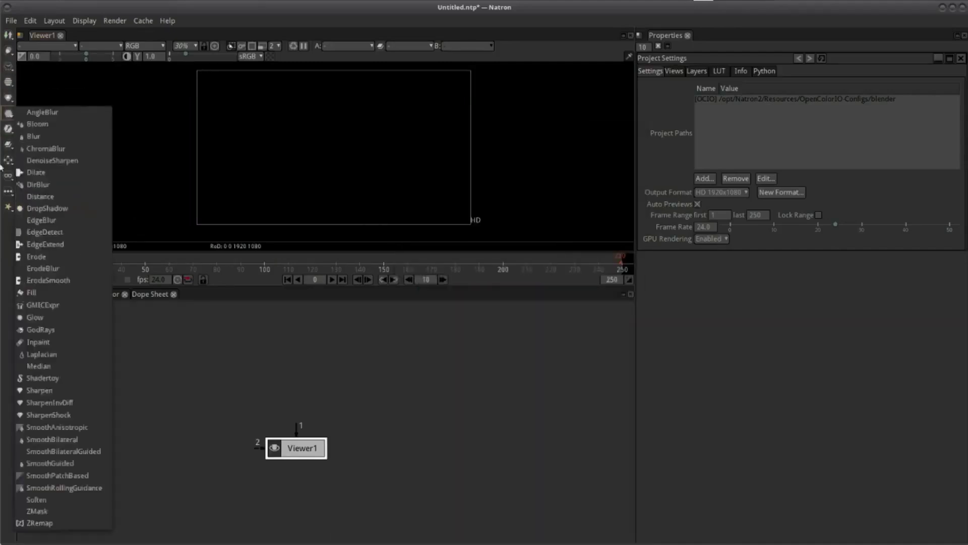
left_click(8, 207)
left_click(395, 344)
right_click(395, 344)
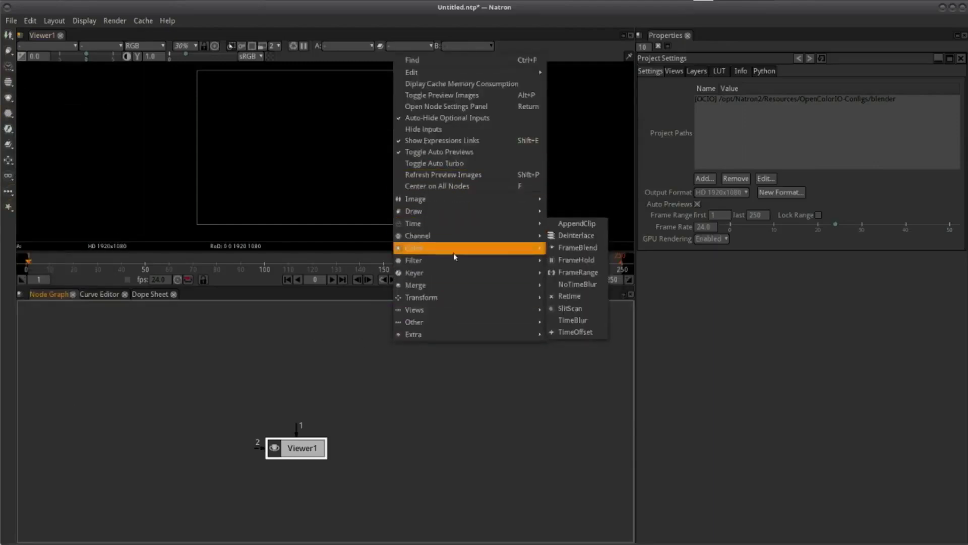
mouse_move(418, 333)
left_click(411, 372)
right_click(411, 371)
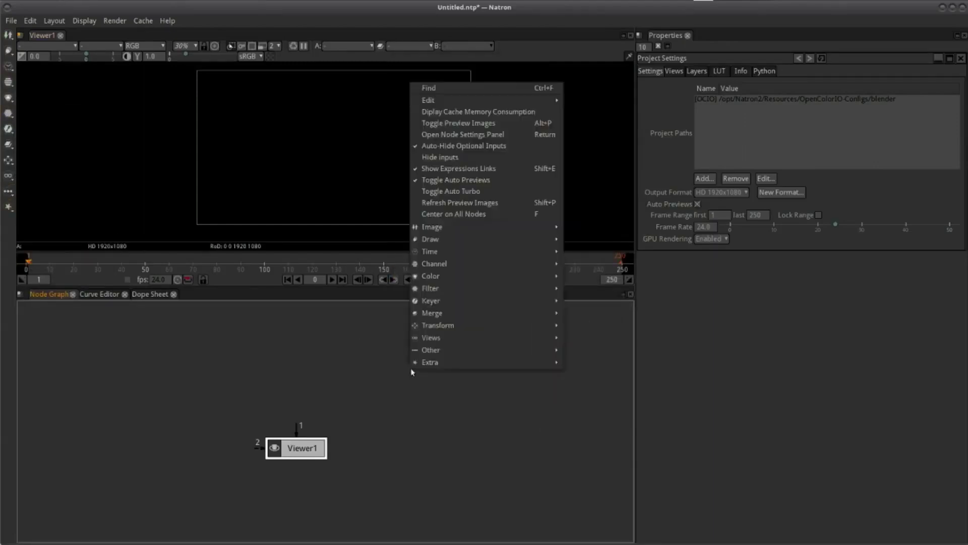
mouse_move(453, 359)
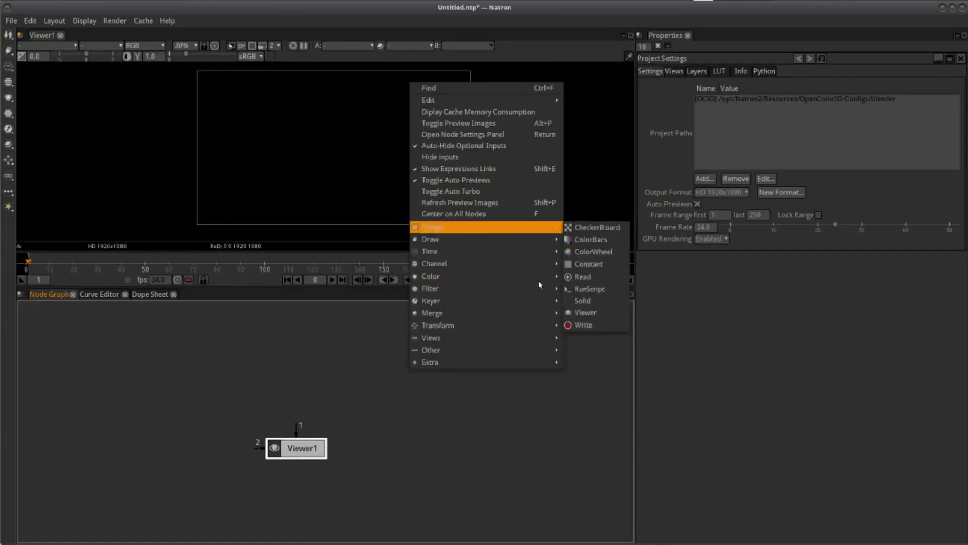
left_click(299, 369)
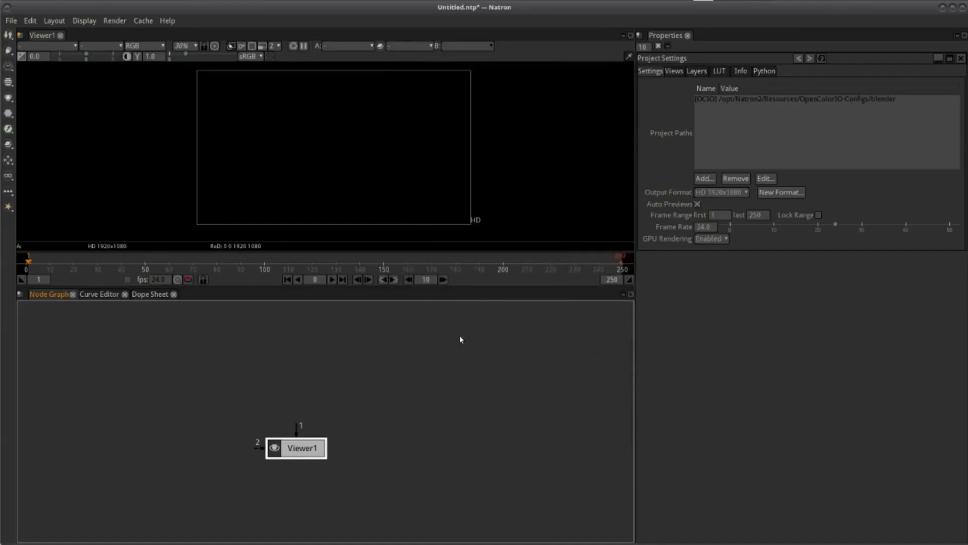
Pan the graph to move Viewer1 down-right and dismiss the add-node menu
left_click_drag(347, 365, 366, 395)
right_click(368, 396)
left_click(316, 343)
left_click(761, 228)
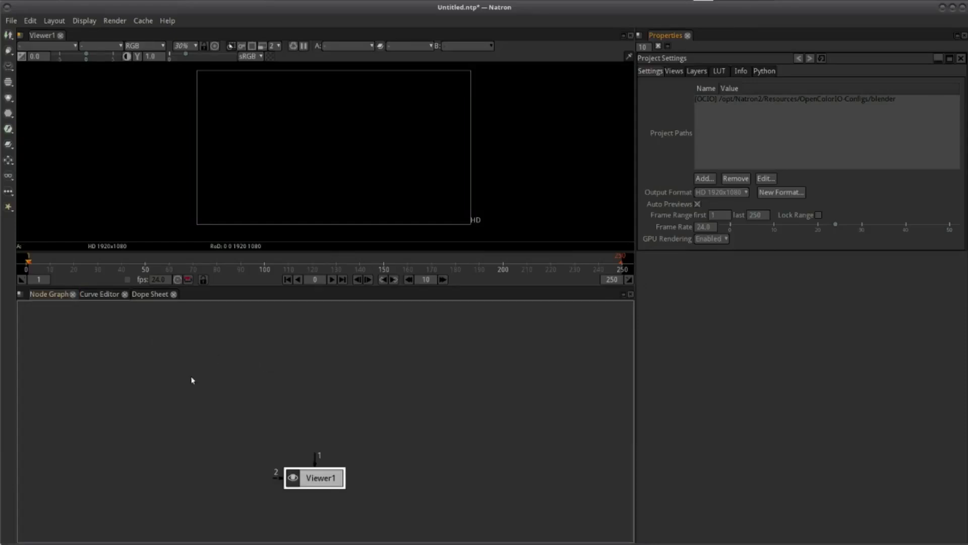
Pan the empty Curve Editor, browse the empty Dope Sheet timeline, then return to the Node Graph
left_click(100, 294)
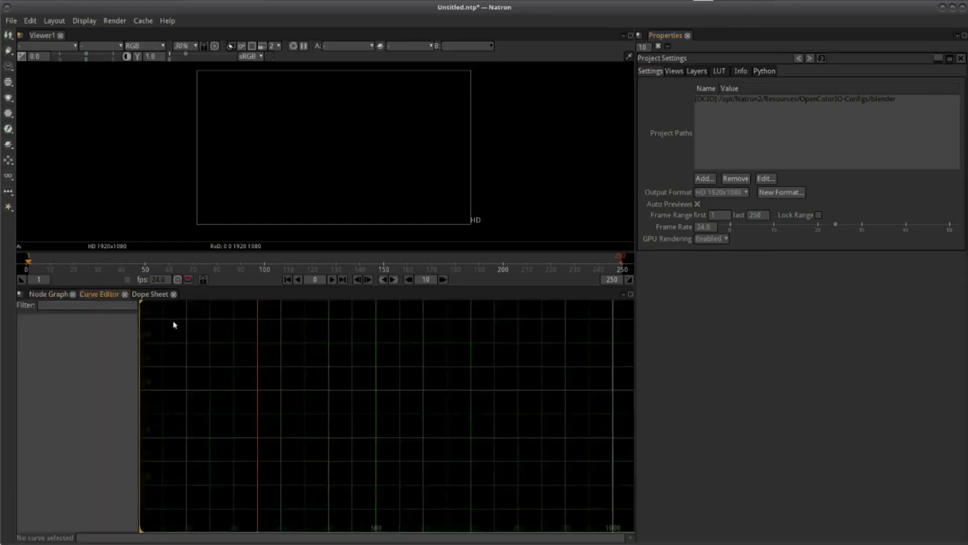
left_click_drag(281, 386, 325, 380)
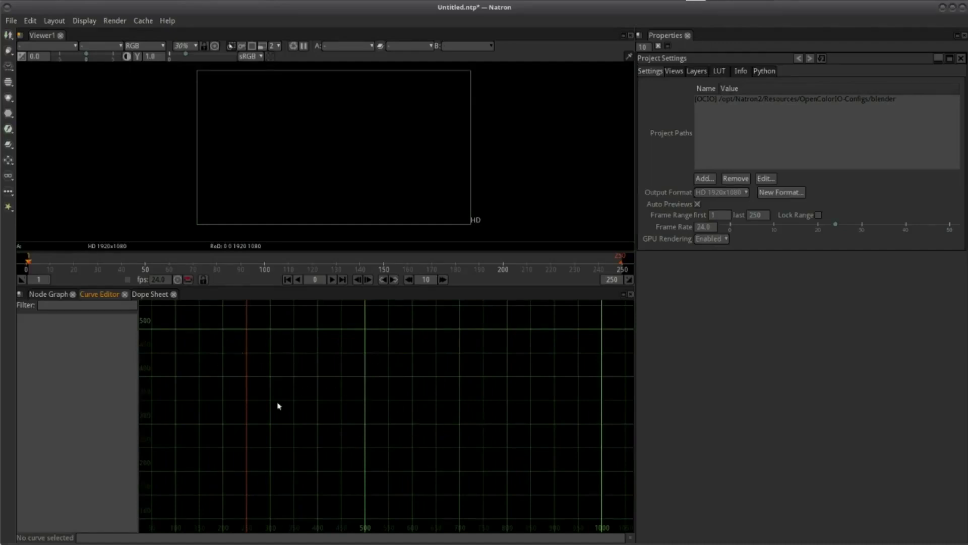
left_click(147, 296)
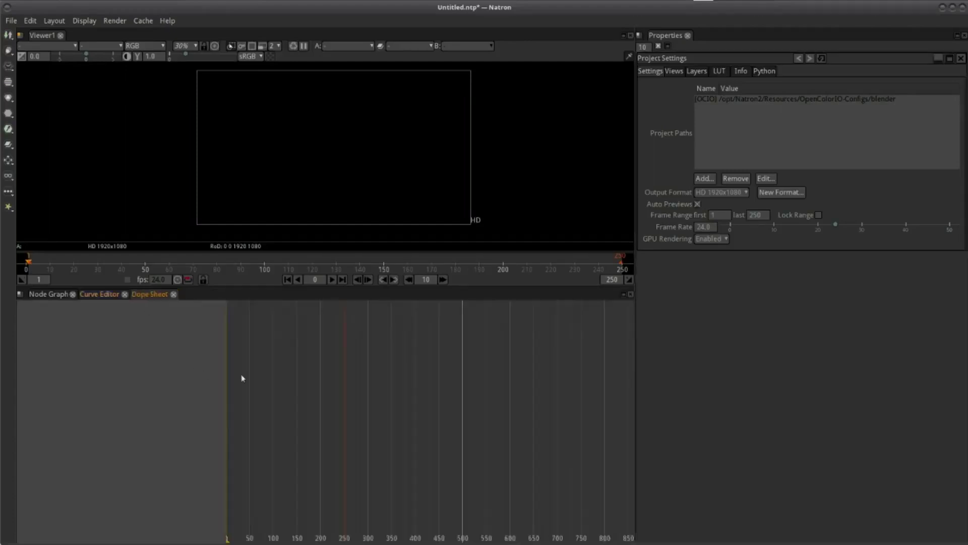
scroll(355, 370, "left", 2)
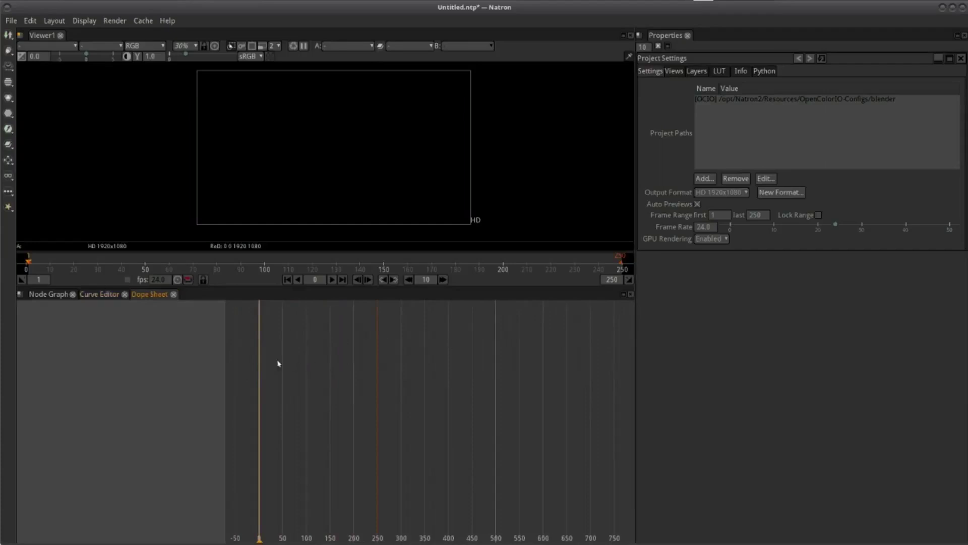
mouse_move(260, 359)
left_mouse_down()
mouse_move(353, 367)
mouse_move(327, 369)
left_mouse_up()
scroll(399, 355, "down", 2)
scroll(444, 364, "up", 2)
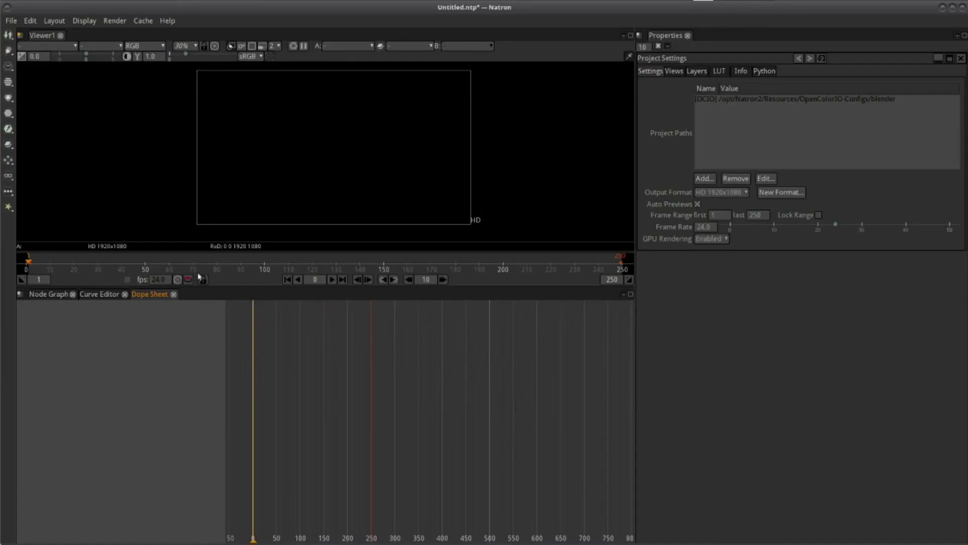
left_click(48, 294)
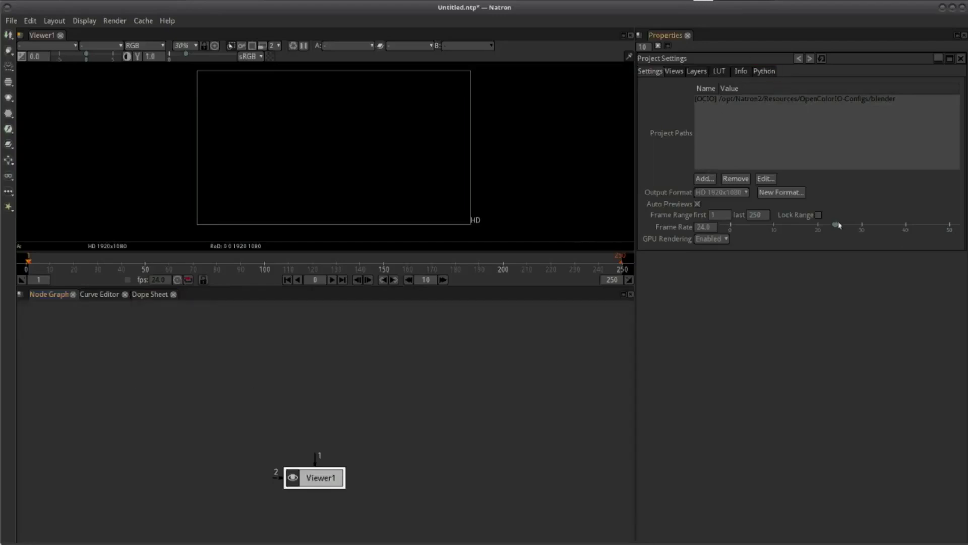
Add a ColorCorrect node from the Color menu and wire ColorCorrect2 into Viewer1's input
left_click_drag(364, 367, 360, 367)
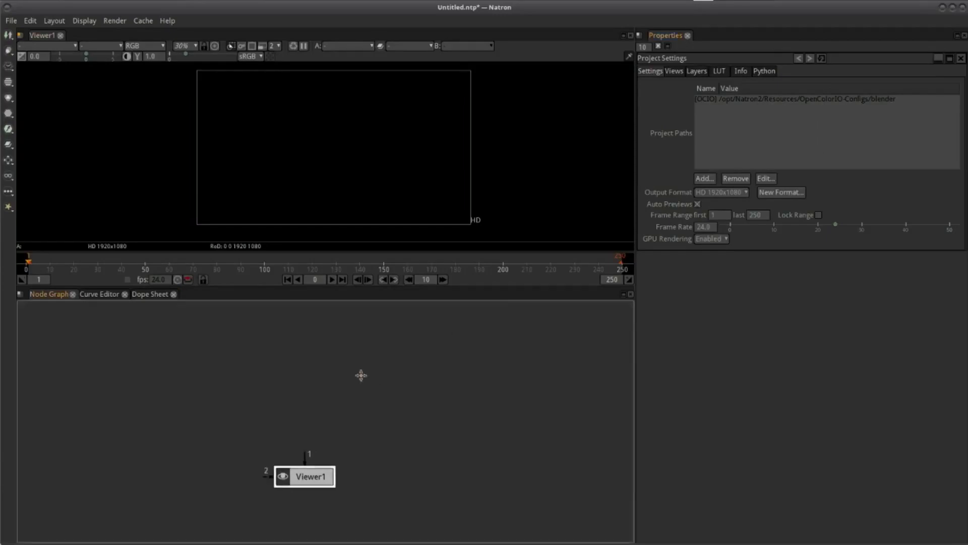
right_click(354, 375)
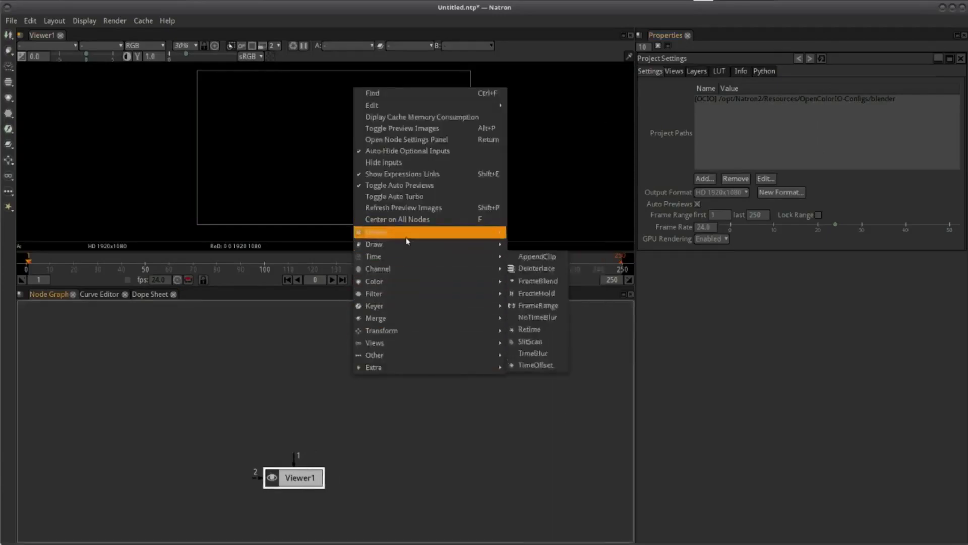
mouse_move(421, 245)
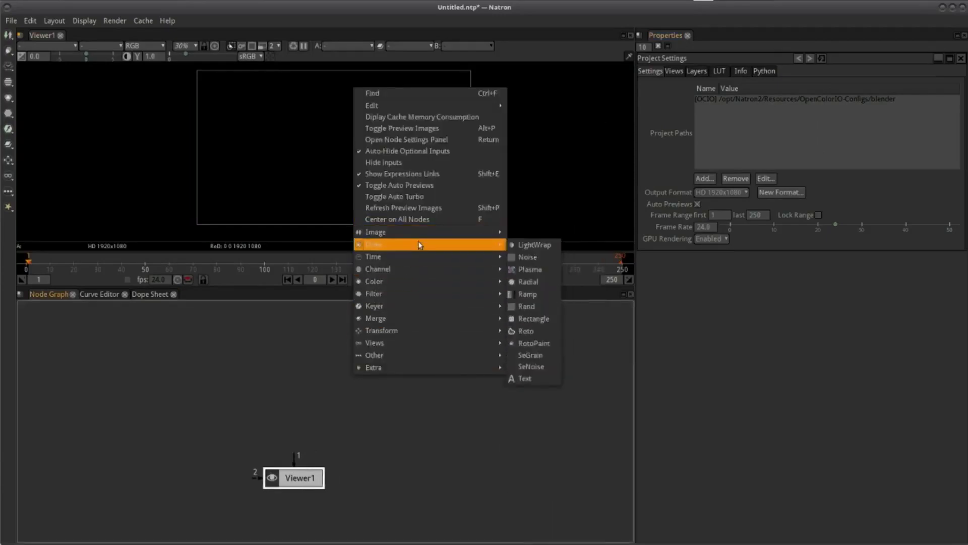
mouse_move(459, 282)
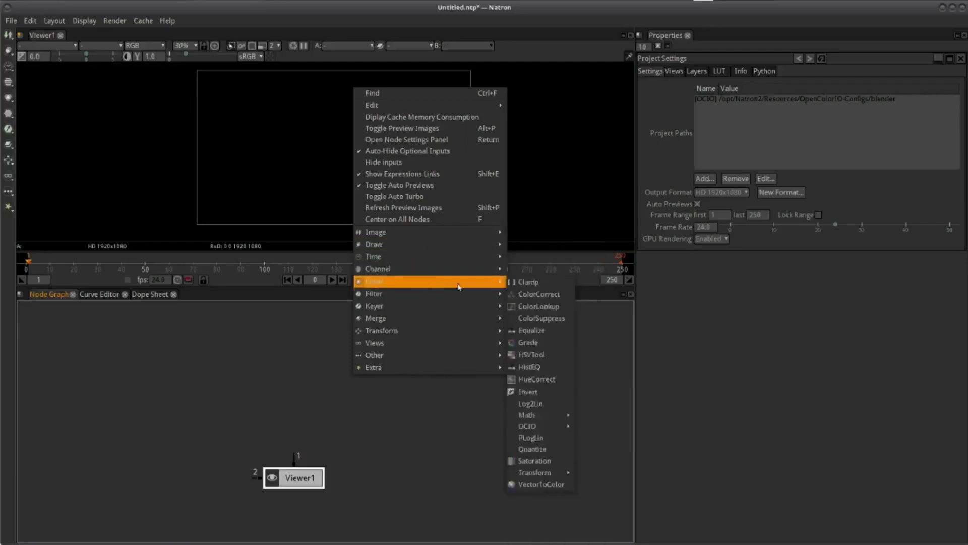
left_click(570, 294)
left_click_drag(307, 433, 394, 398)
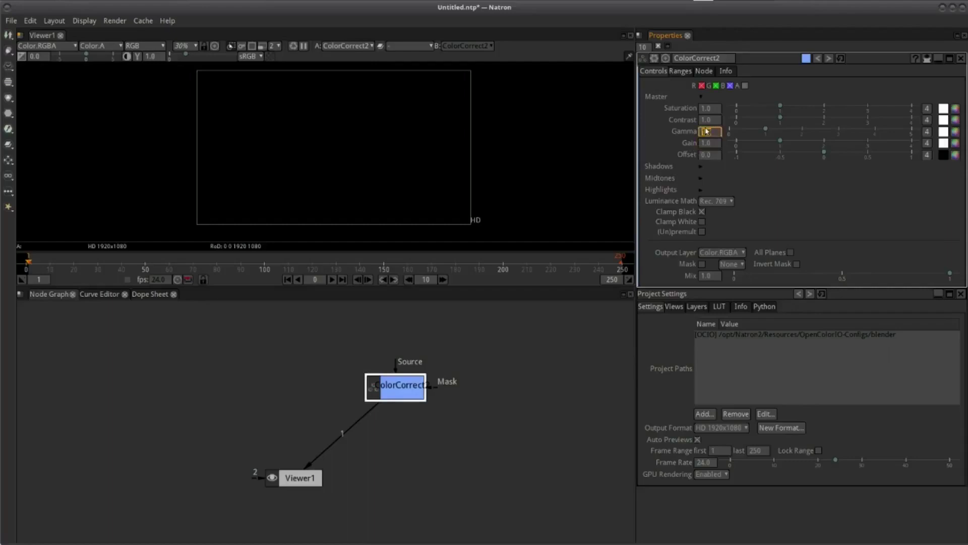
Expand the Shadows, Midtones and Highlights groups, leaving Midtones Gain at 1.0
left_click(701, 167)
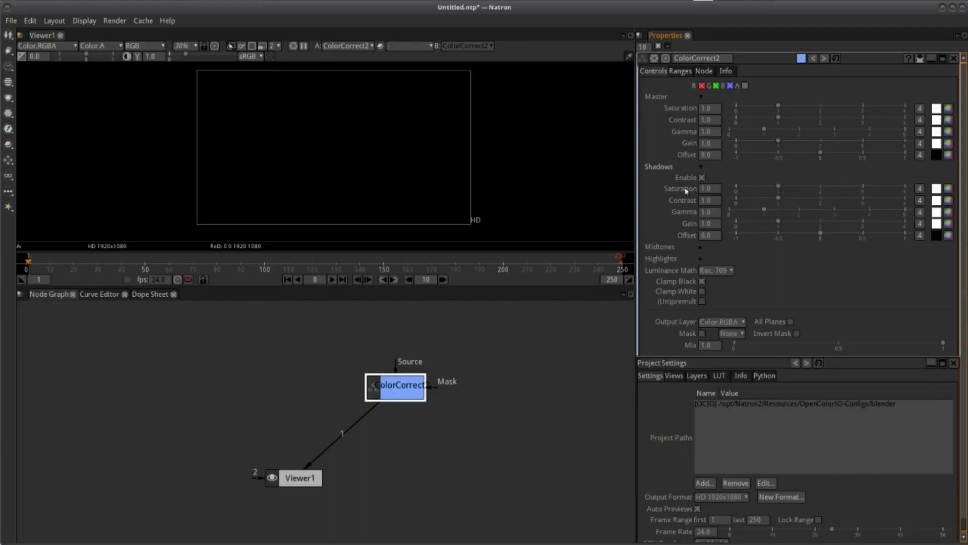
left_click(701, 247)
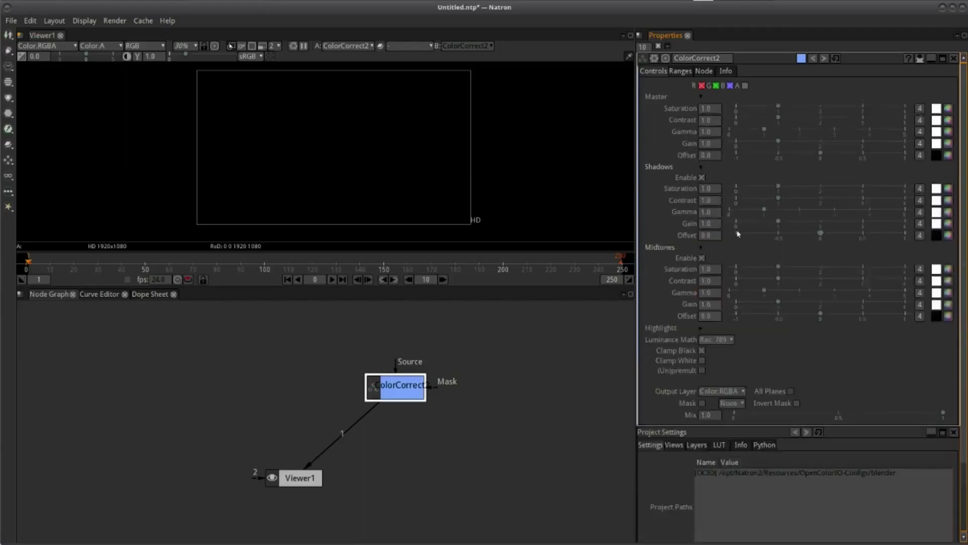
scroll(738, 241, "down", 1)
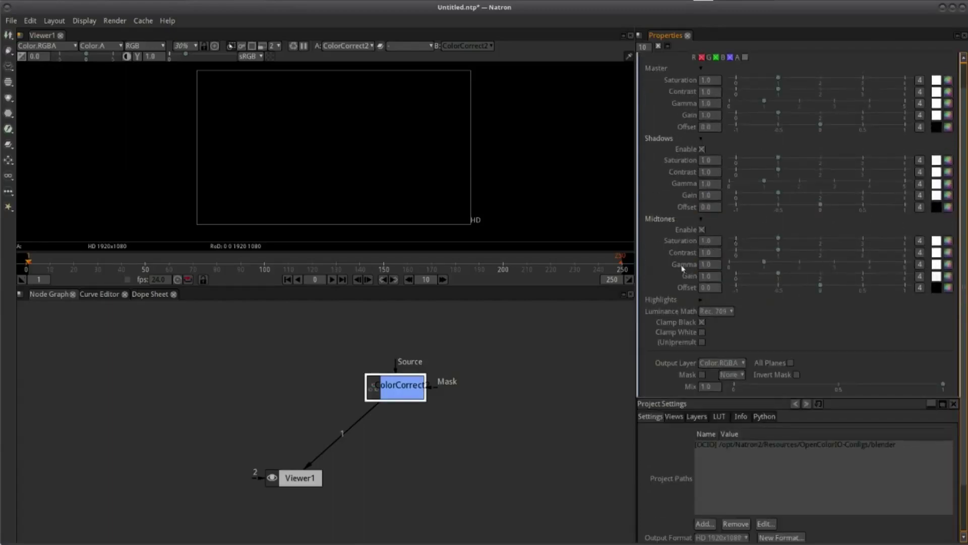
left_click(715, 277)
key("Return")
left_click(700, 301)
scroll(812, 299, "down", 2)
scroll(752, 307, "up", 3)
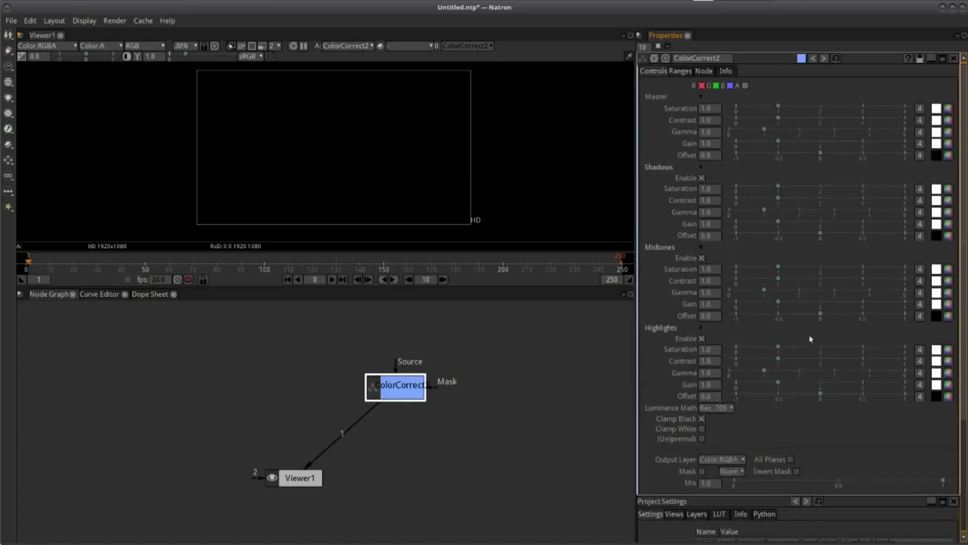
Collapse the Highlights, Midtones, Shadows and Master groups of ColorCorrect2
left_click(701, 327)
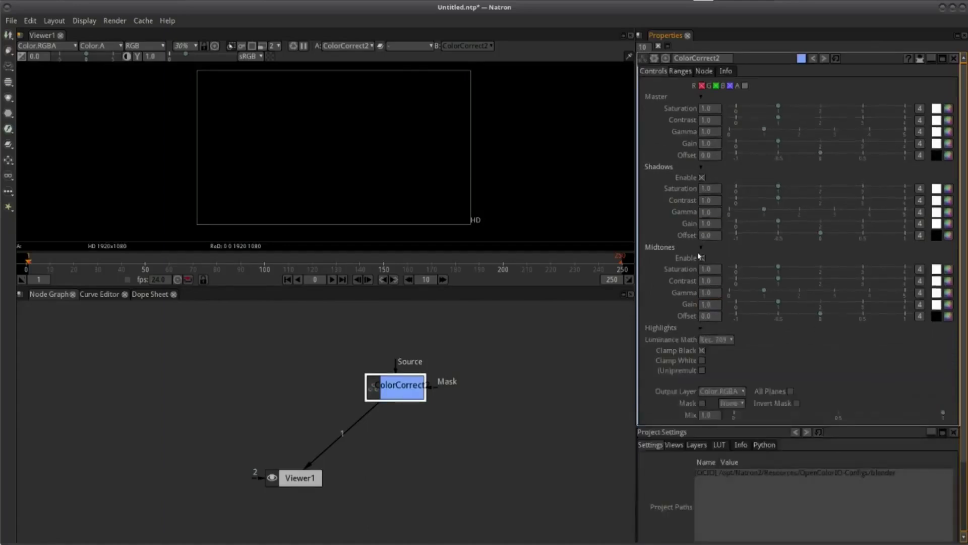
left_click(700, 248)
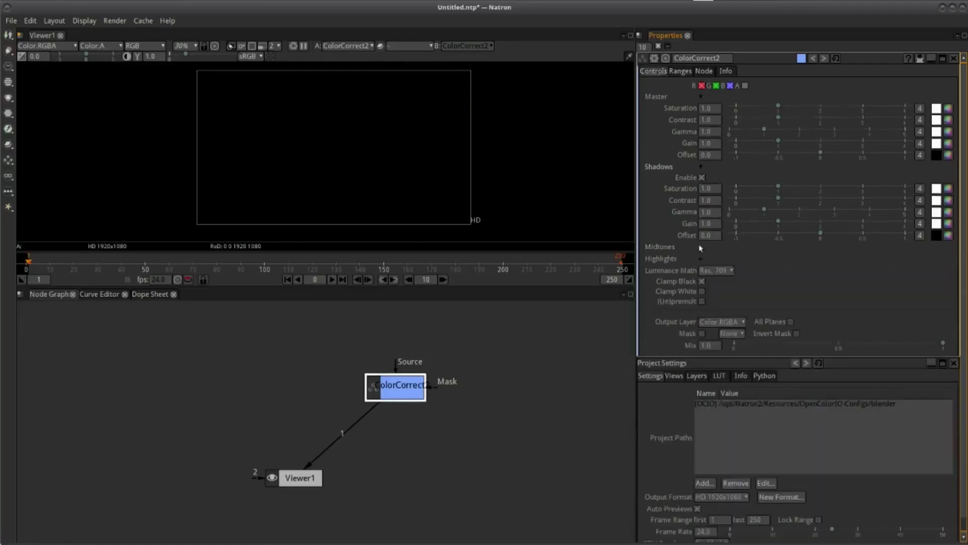
left_click(700, 168)
left_click(700, 96)
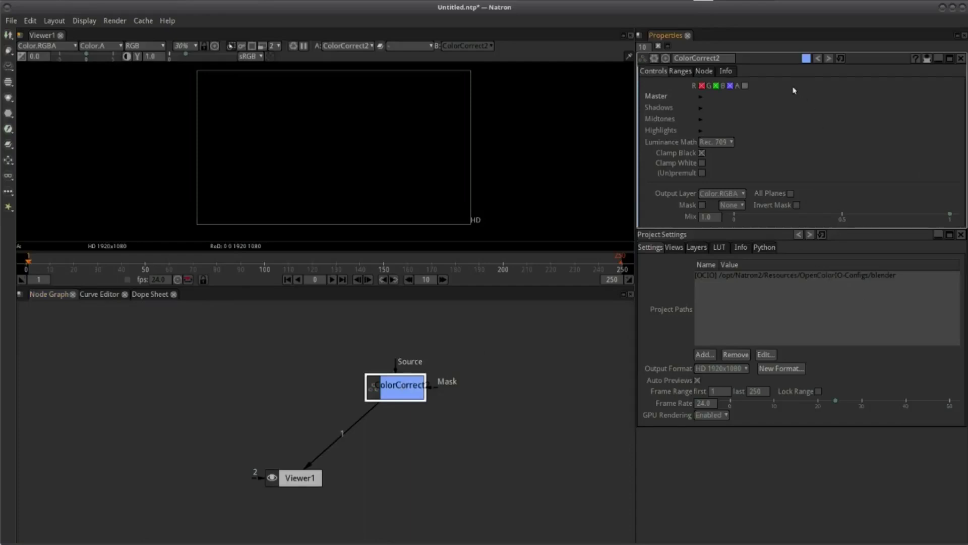
Place ColorCorrect2 up and to the right of Viewer1, still connected, and select Viewer1
left_click_drag(423, 386, 468, 370)
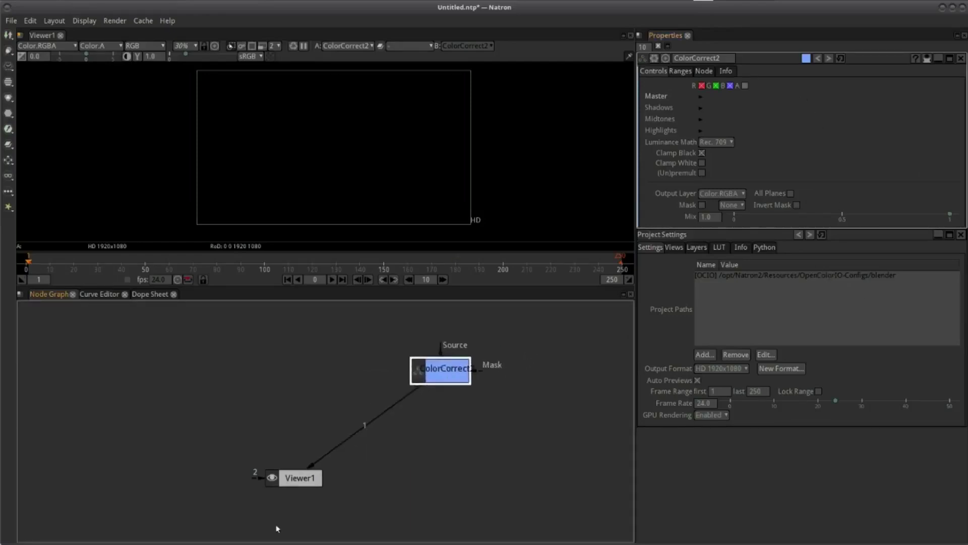
left_click(300, 470)
left_click_drag(300, 471, 275, 454)
left_click_drag(449, 371, 412, 379)
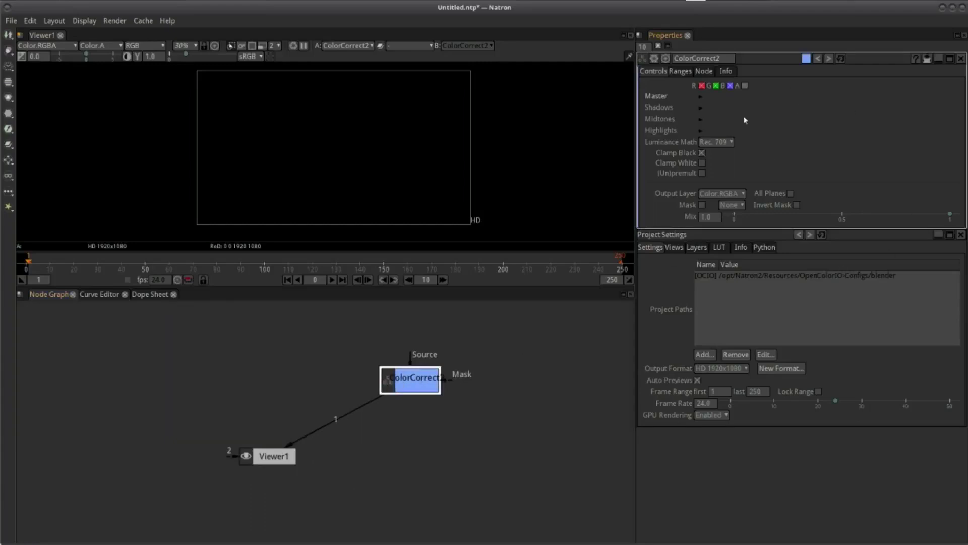
left_click(276, 454)
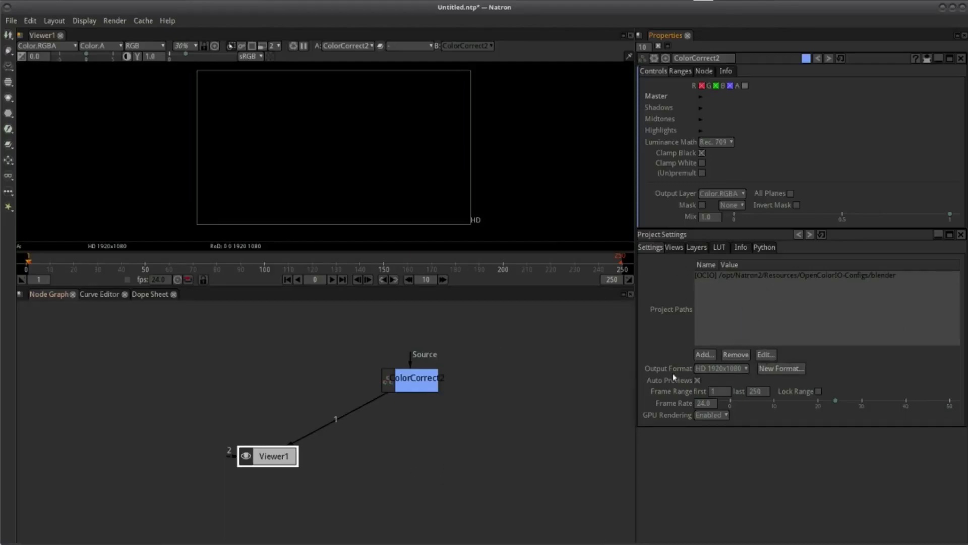
left_click(734, 372)
left_click(646, 331)
left_click(726, 370)
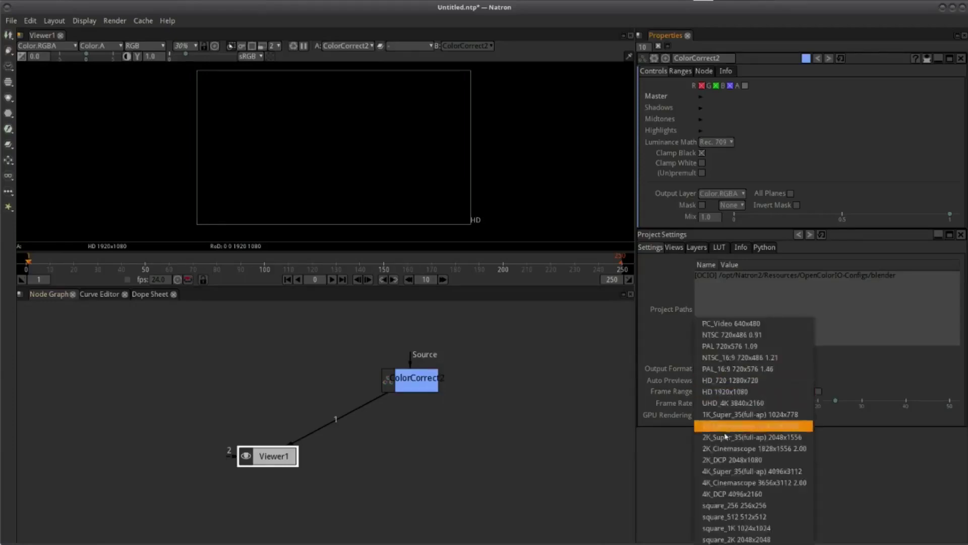
left_click(650, 313)
mouse_move(678, 319)
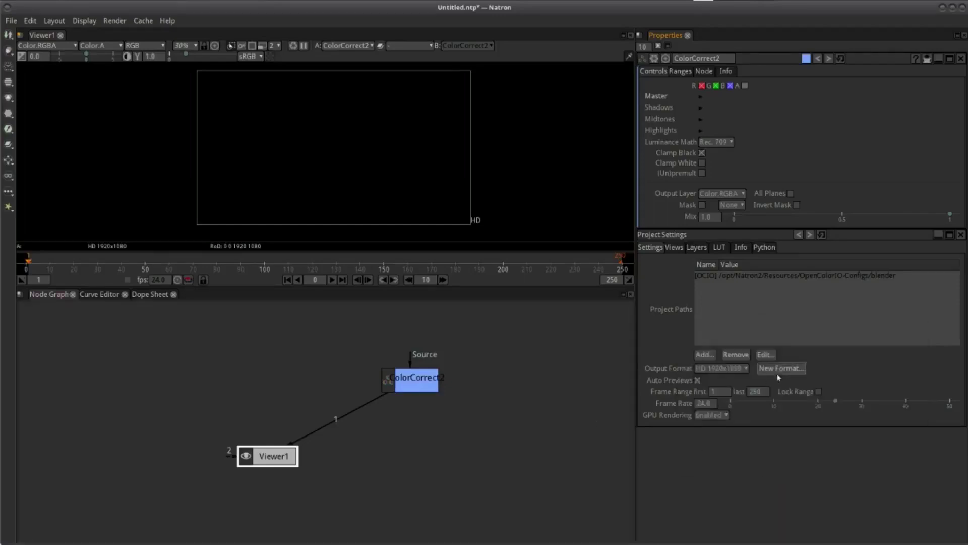
left_click(781, 368)
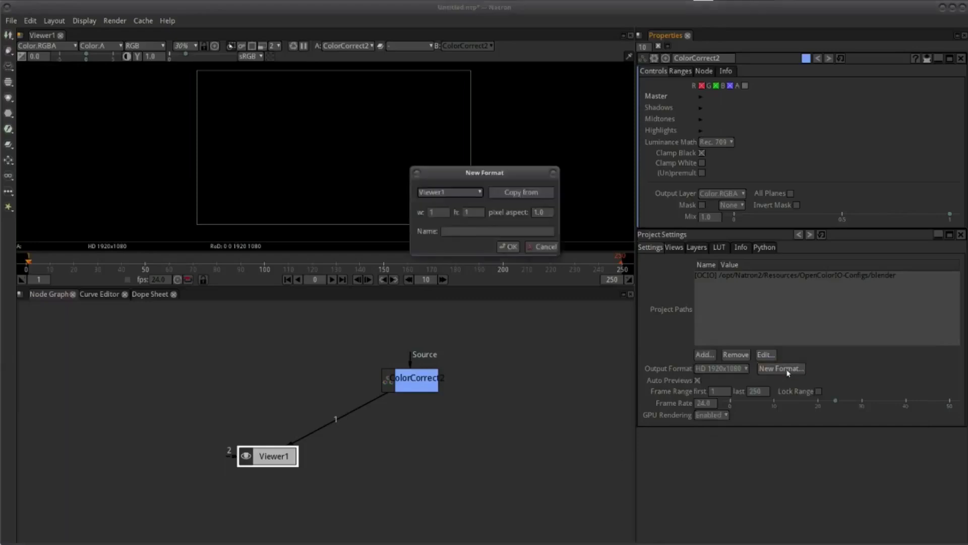
left_click(550, 247)
left_click(721, 392)
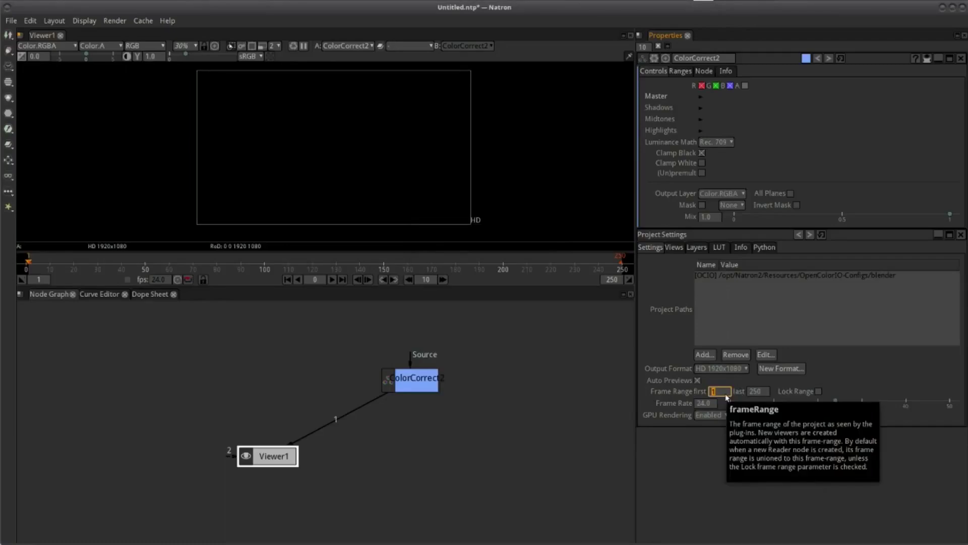
left_click(754, 391)
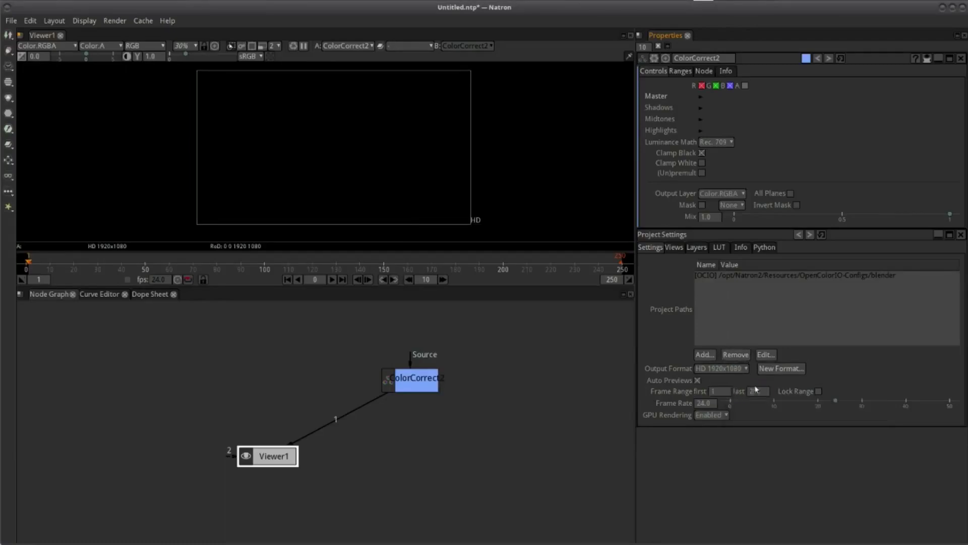
left_click(712, 403)
double_click(717, 405)
left_click(717, 405)
left_click_drag(717, 406, 698, 406)
left_click(681, 413)
scroll(705, 402, "up", 6)
left_click(715, 404)
left_click(701, 445)
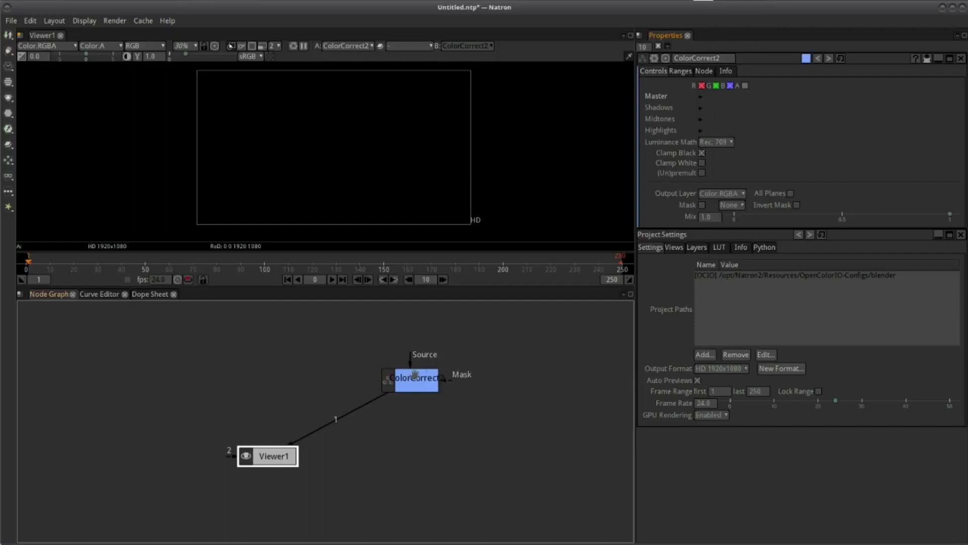
Delete ColorCorrect2 so only Viewer1 remains, then open and dismiss the File menu
left_click(430, 380)
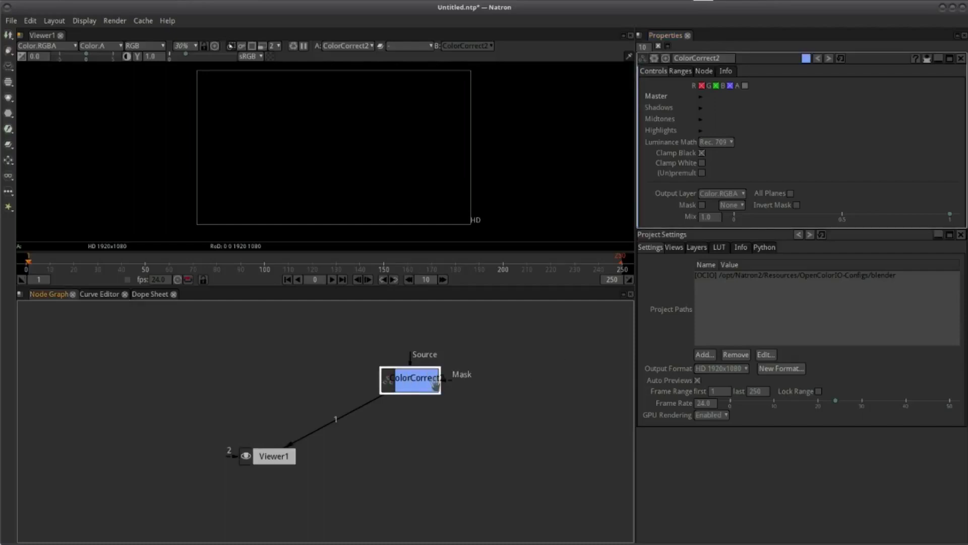
key("Delete")
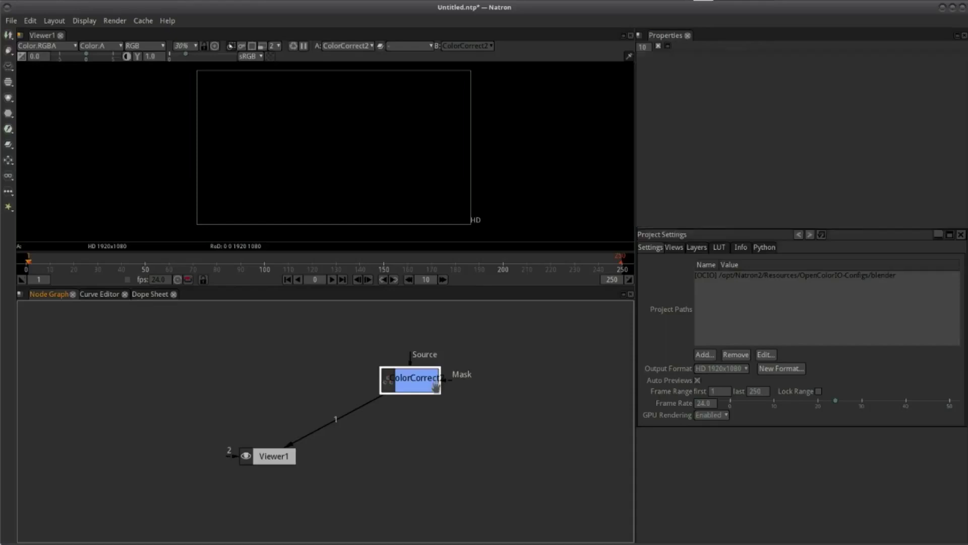
key("f")
left_click_drag(407, 381, 433, 331)
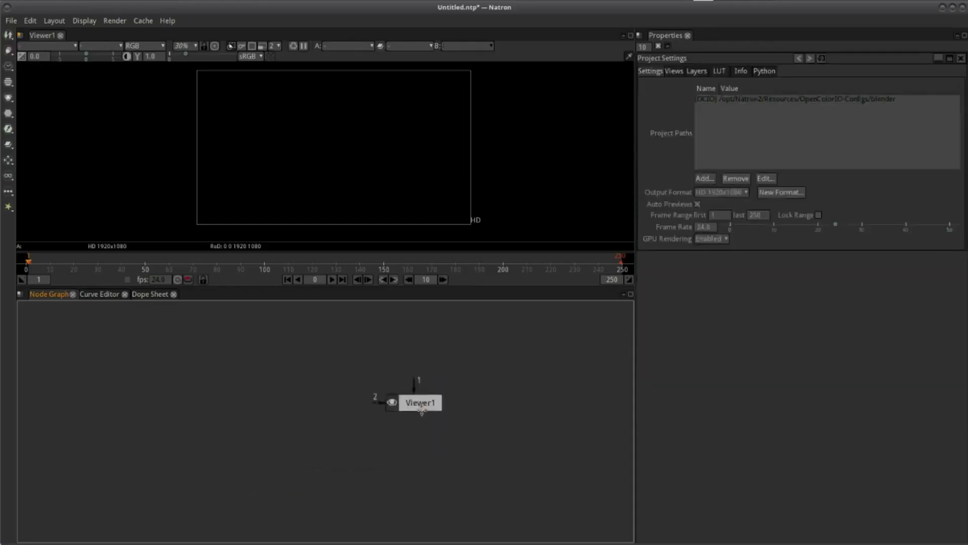
left_click(11, 20)
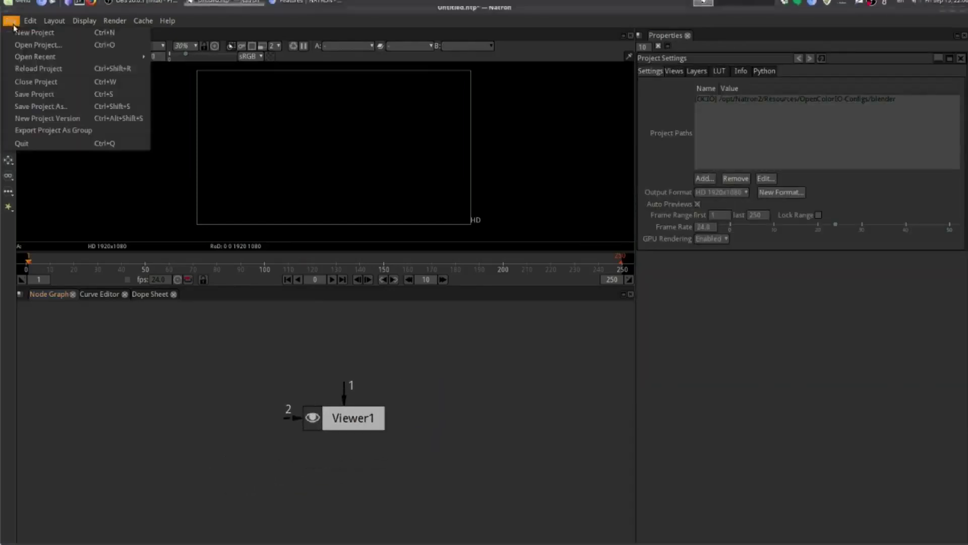
left_click(46, 46)
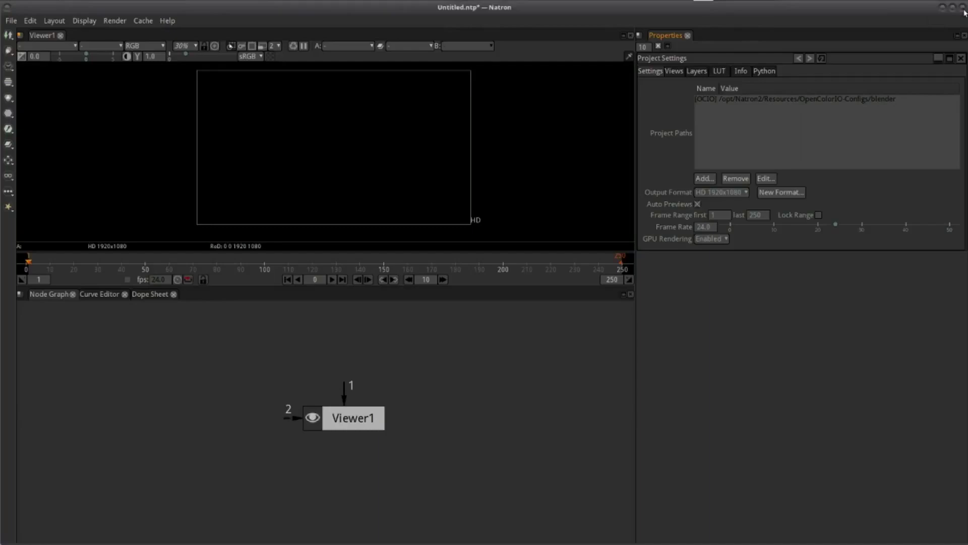
left_click(895, 46)
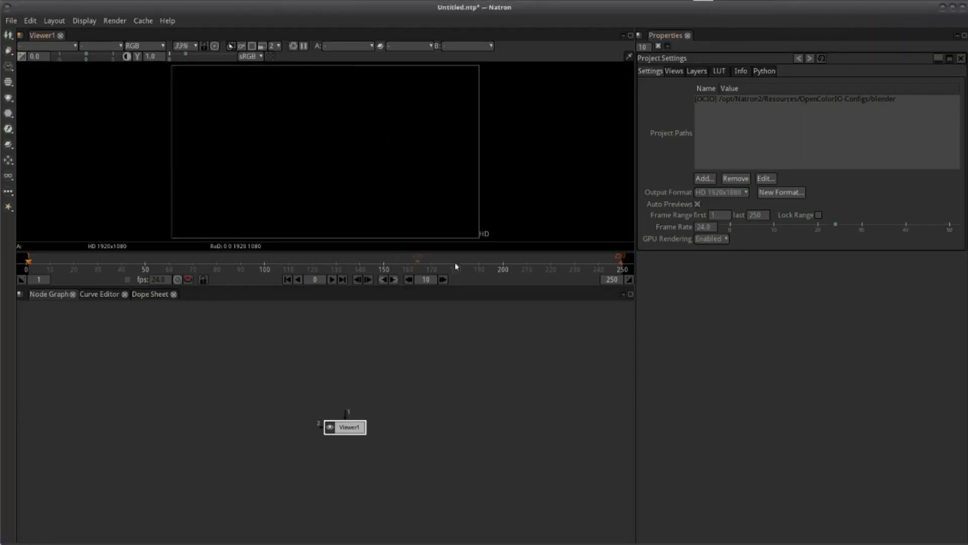
left_click_drag(317, 364, 311, 371)
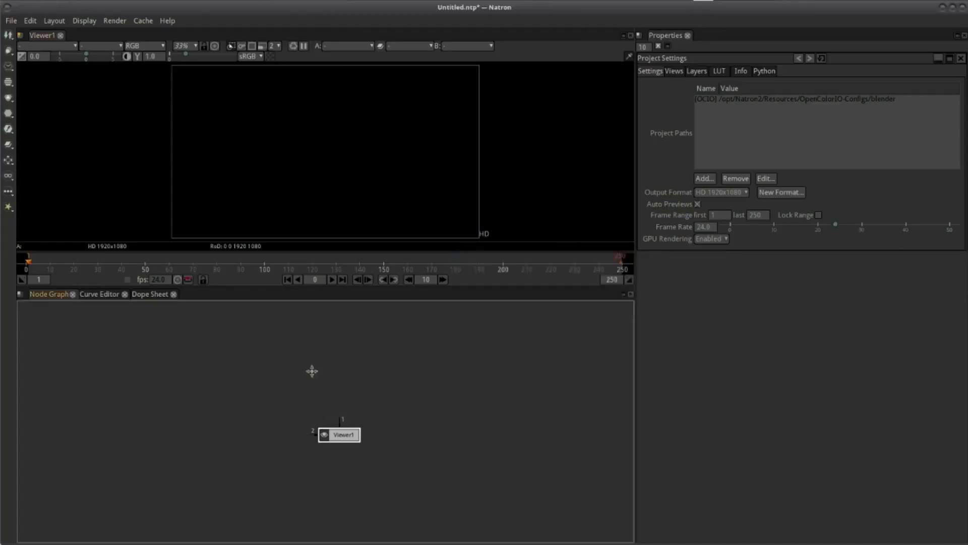
scroll(331, 368, "up", 3)
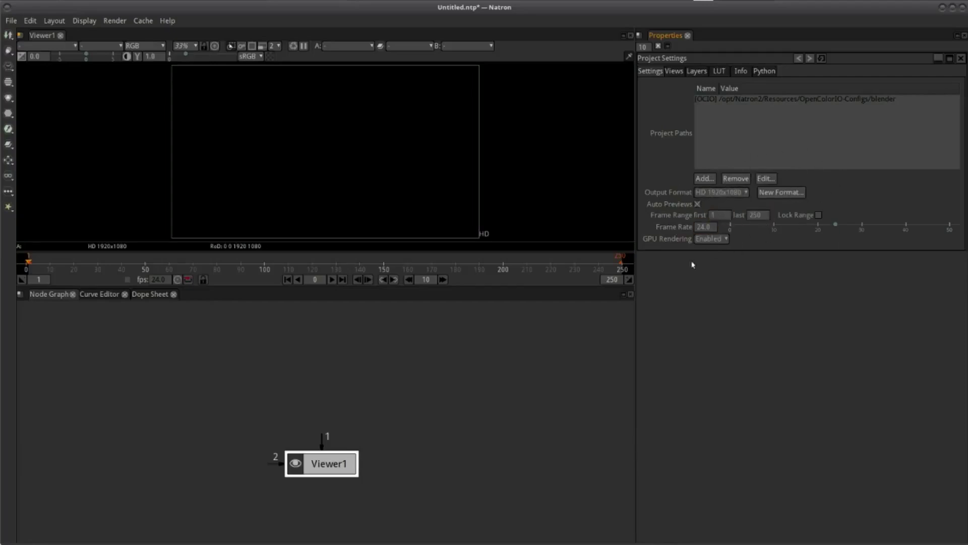
scroll(441, 374, "down", 2)
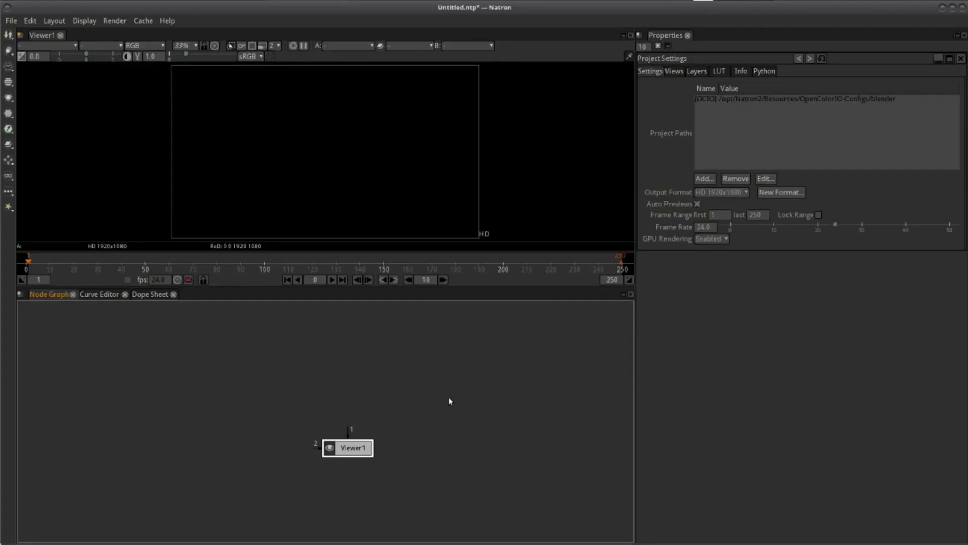
Open the file manager on the home folder and position its window
mouse_move(167, 1)
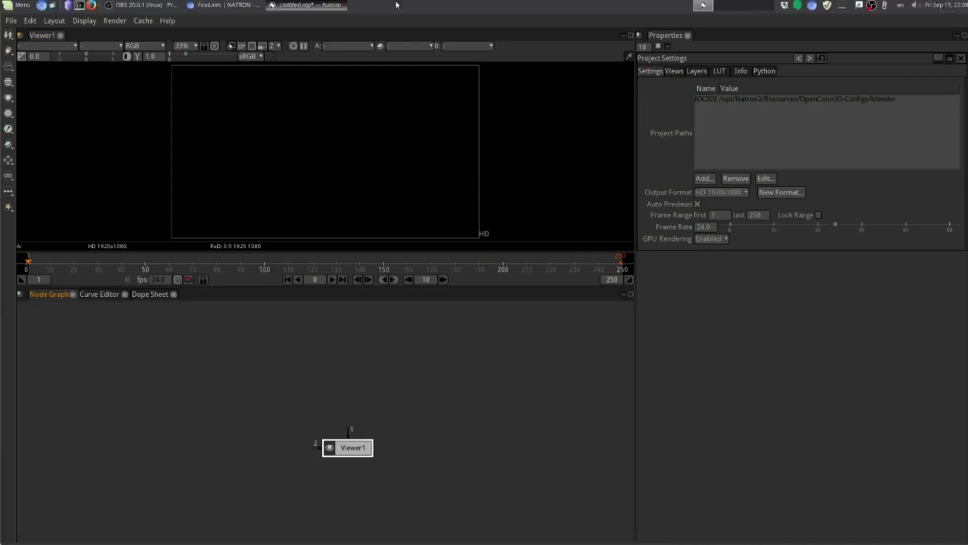
left_click(79, 5)
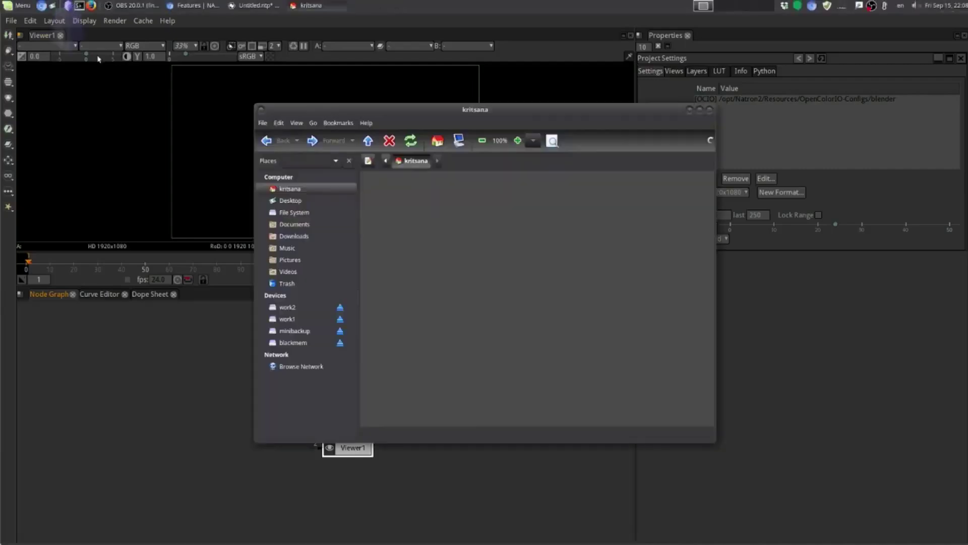
left_click_drag(452, 114, 556, 74)
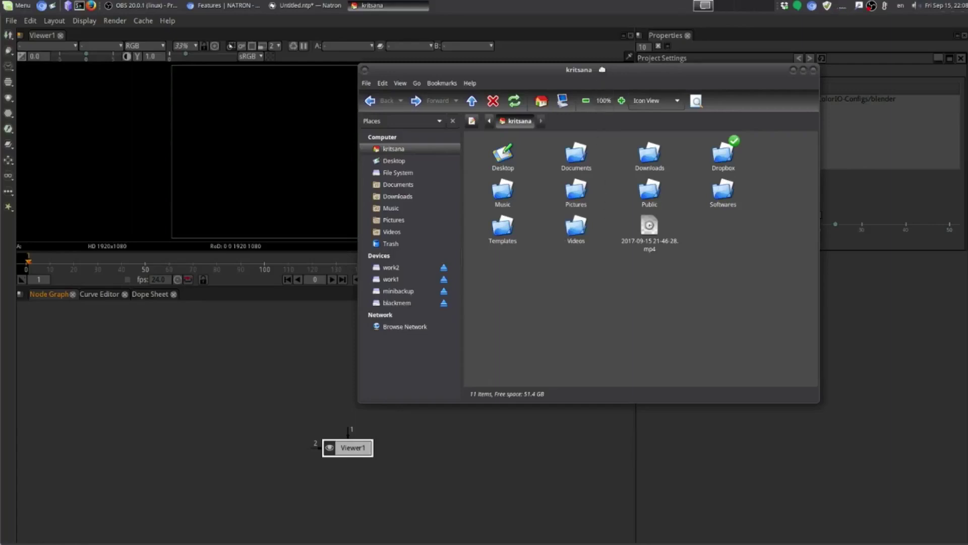
left_click_drag(505, 70, 506, 70)
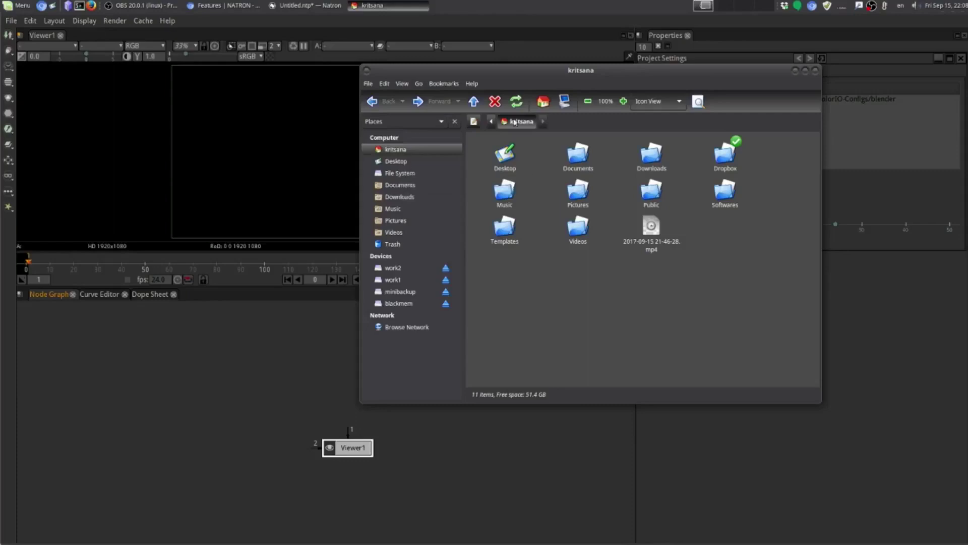
left_click_drag(616, 70, 579, 65)
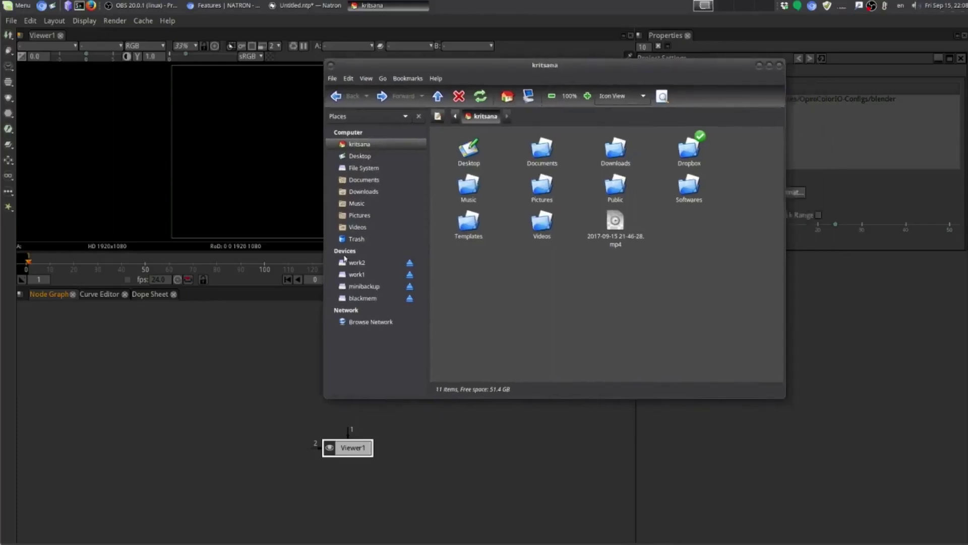
Go to Desktop > Natron_Tutorial and open the SQ_BG folder
left_click(367, 158)
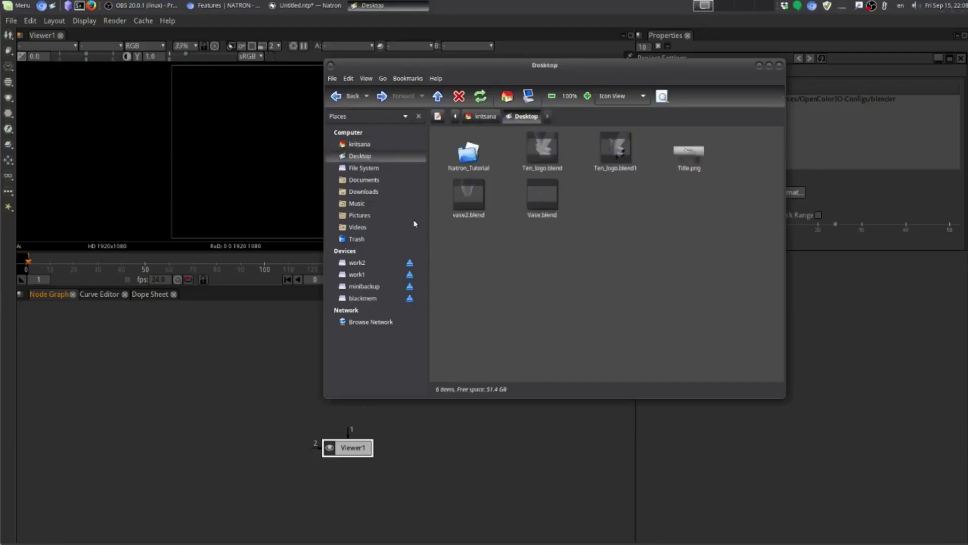
left_click(469, 153)
double_click(467, 161)
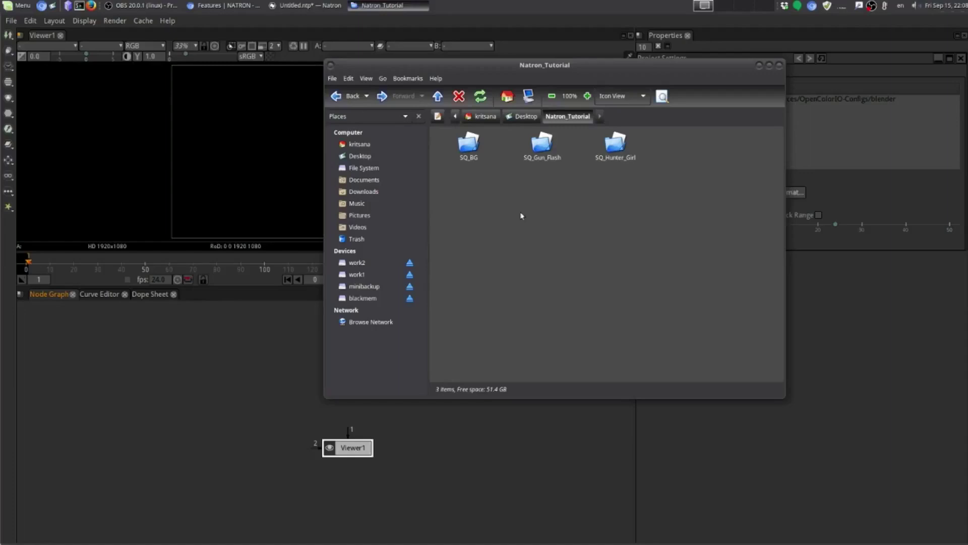
double_click(468, 149)
Open BG0001.png and step back and forth through the beach background frames
double_click(470, 146)
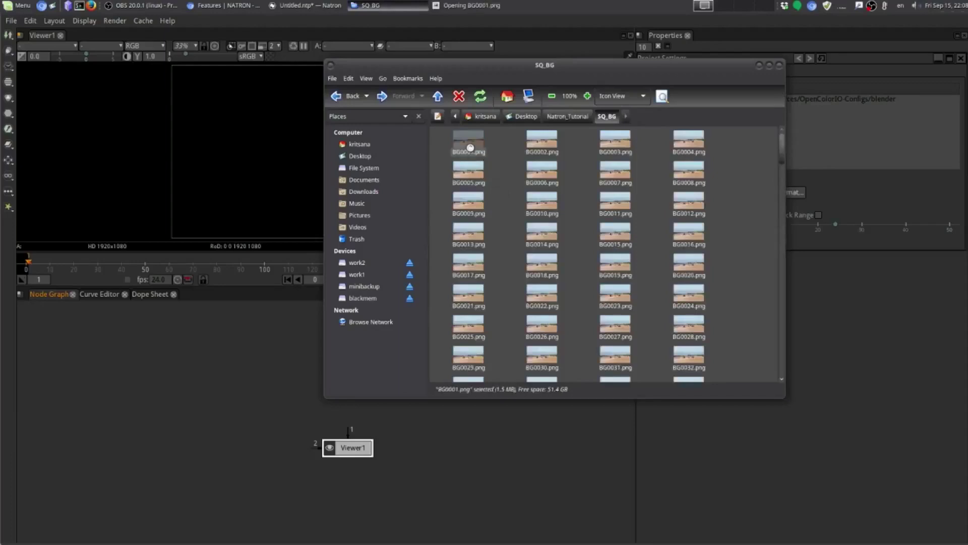
key("Right")
key("Right")
key("Right")
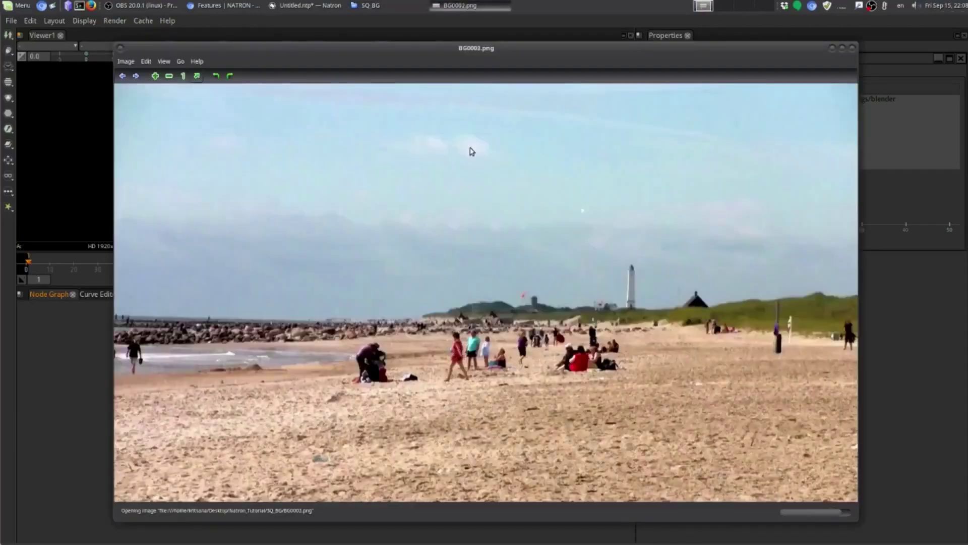
key("Right")
key("Right")
key("Right")
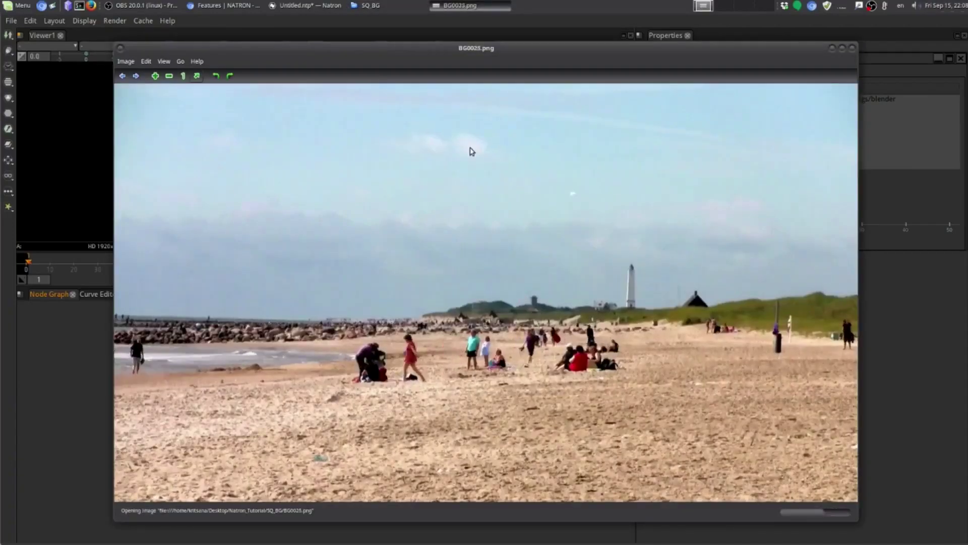
key("Right")
key("Right")
key("Right")
key("Right")
key("Right")
key("Right")
key("Right")
key("Right")
key("Right")
key("Right")
key("Right")
key("Right")
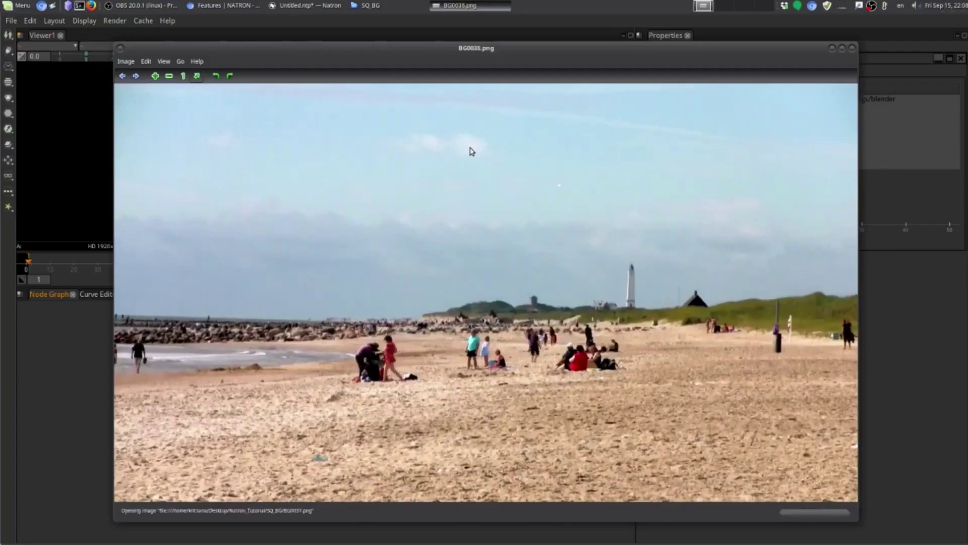
key("Right")
key("Right")
key("Right")
key("Right")
key("Right")
key("Right")
key("Right")
key("Right")
key("Right")
key("Right")
key("Right")
key("Right")
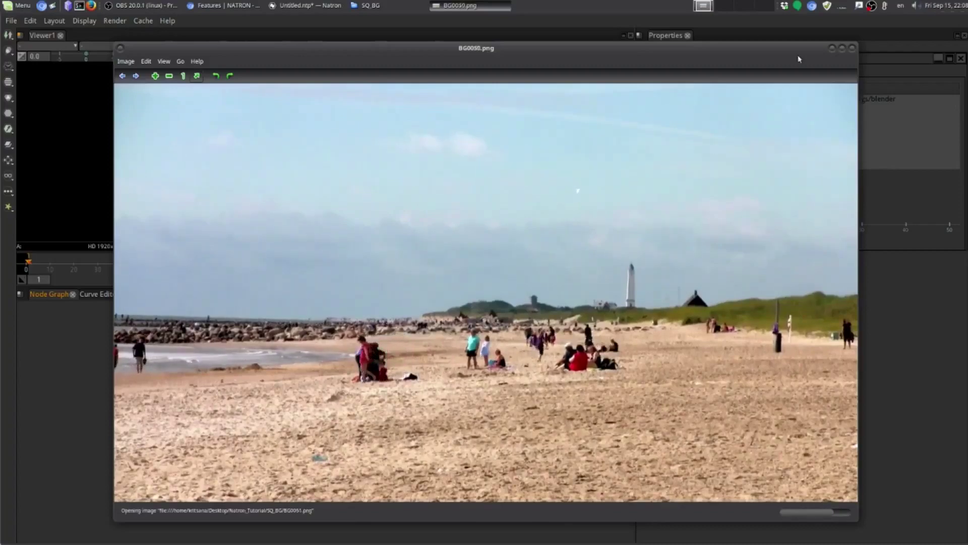
key("Left")
key("Left")
key("Left")
key("Left")
key("Left")
key("Left")
key("Right")
key("Right")
key("Right")
key("Right")
key("Right")
key("Right")
key("Right")
key("Right")
key("Right")
key("Right")
key("Left")
key("Left")
key("Left")
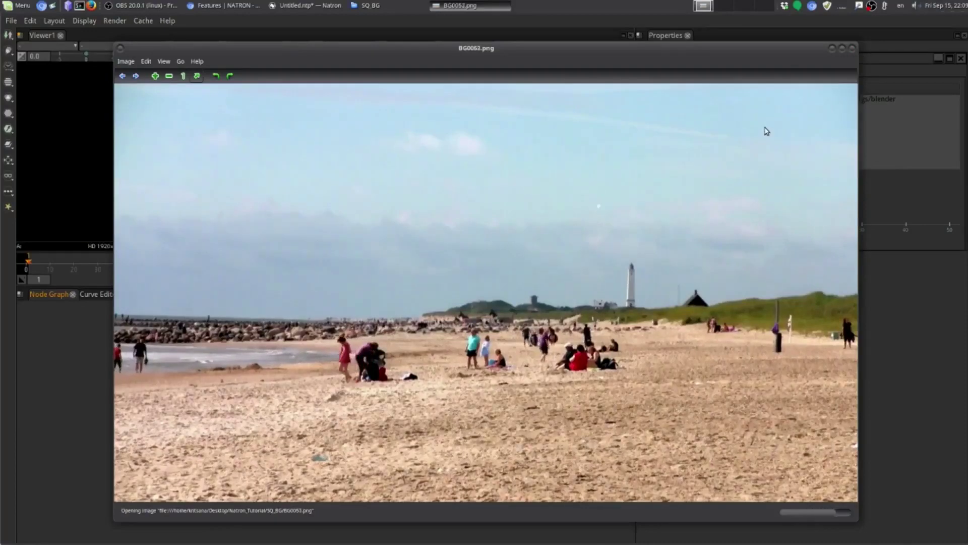
key("Left")
key("Left")
key("Left")
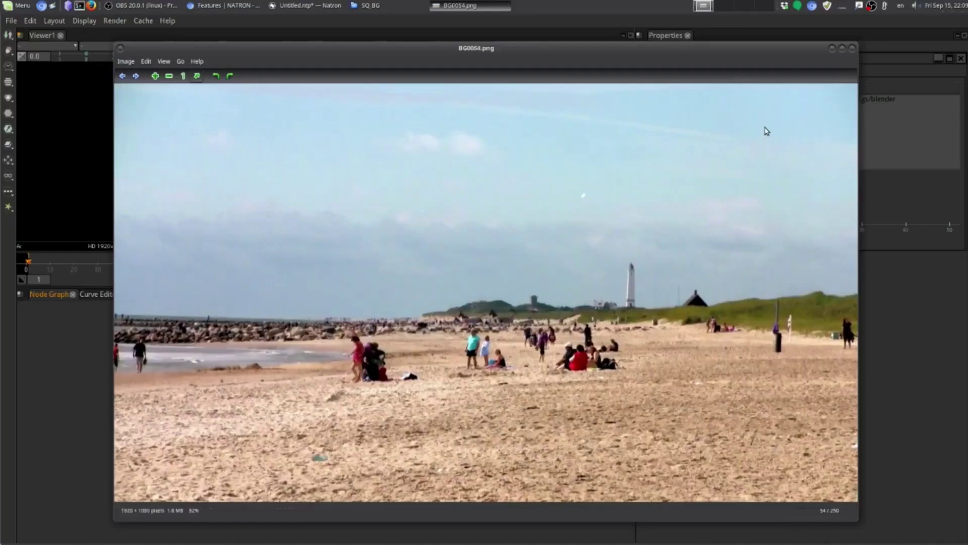
key("Left")
key("Left")
key("Left")
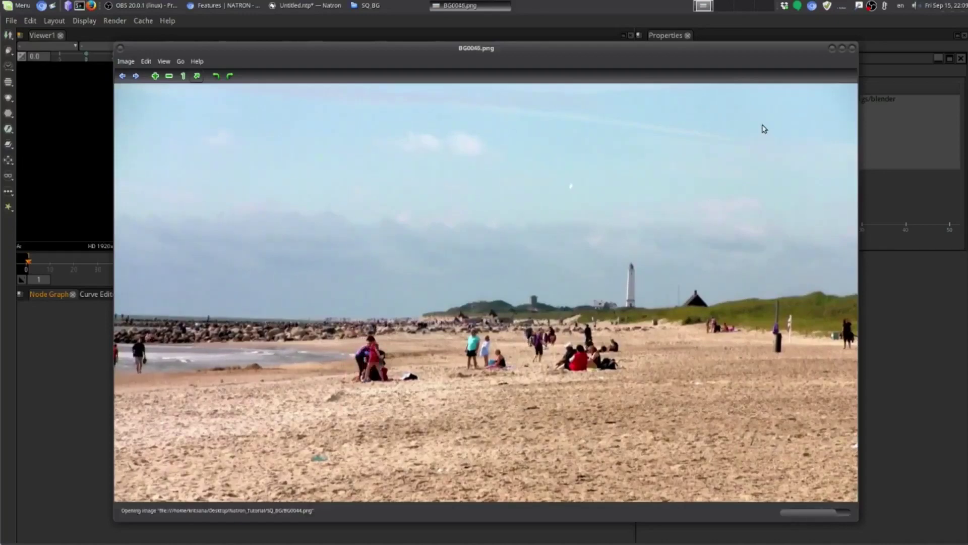
key("Right")
key("Right")
key("Right")
key("Right")
key("Right")
key("Right")
key("Right")
key("Right")
key("Right")
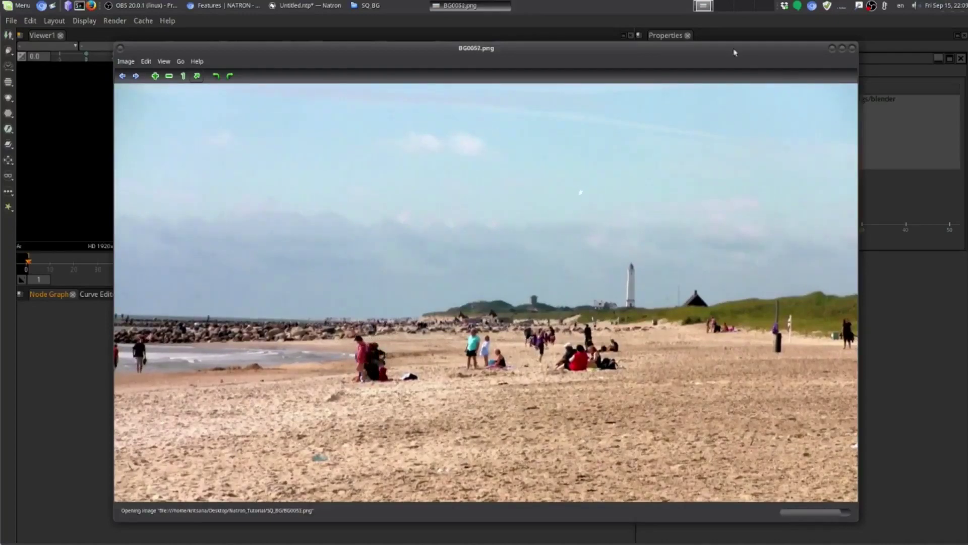
key("Right")
key("Right")
key("Right")
Step back to frame BG0059 and cancel the Move to Trash prompt
left_click_drag(728, 50, 729, 39)
key("Left")
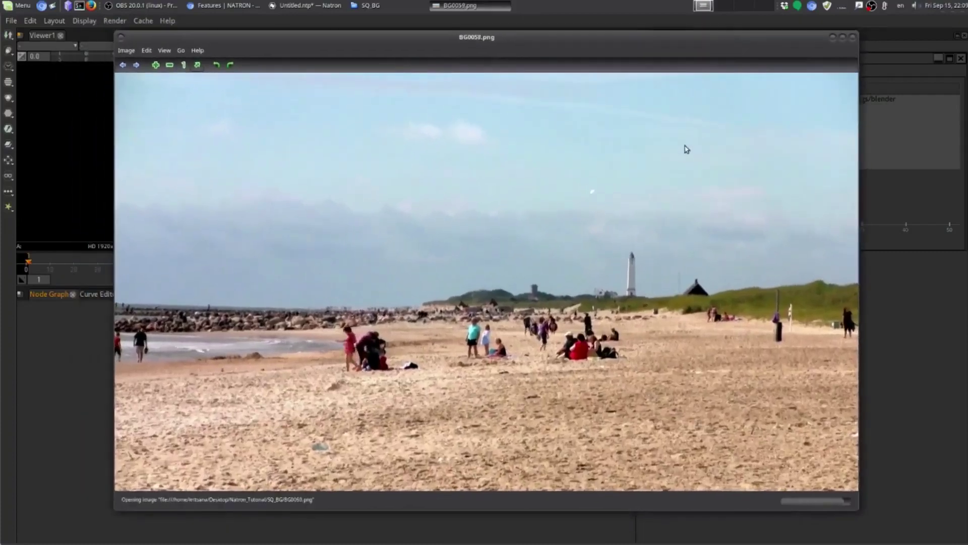
key("Left")
key("Left")
key("Right")
key("Right")
key("Right")
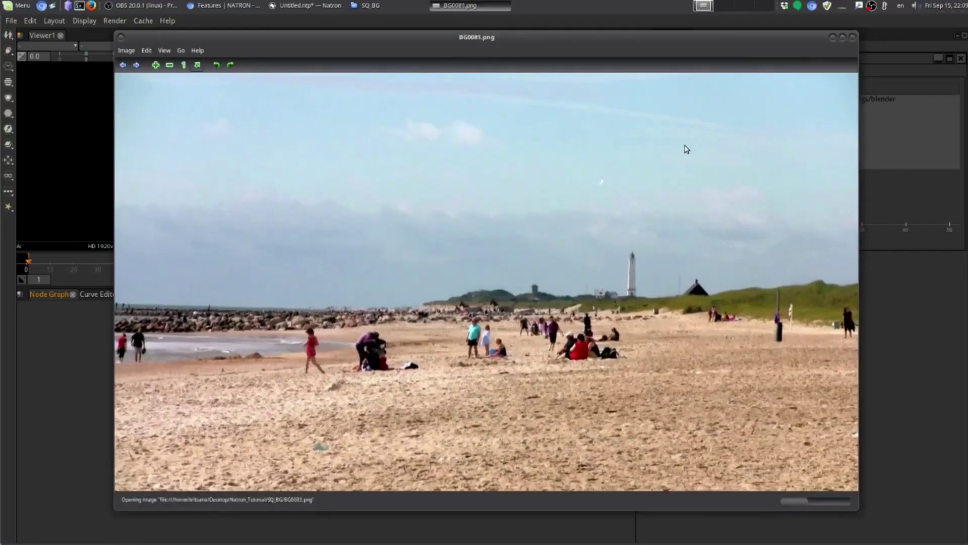
key("Left")
key("Left")
key("Left")
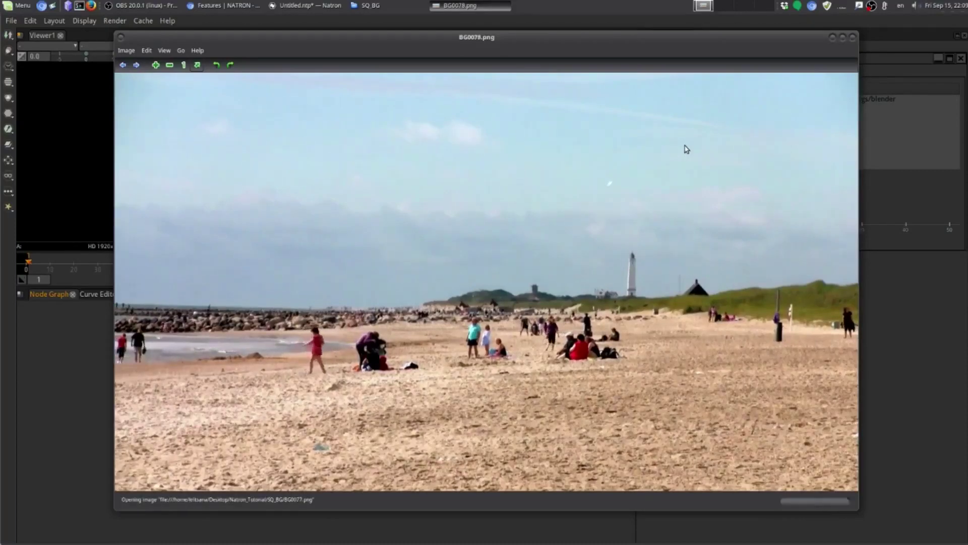
key("Left")
key("Left")
key("Left")
key("Left")
key("Left")
key("Left")
key("Left")
key("Left")
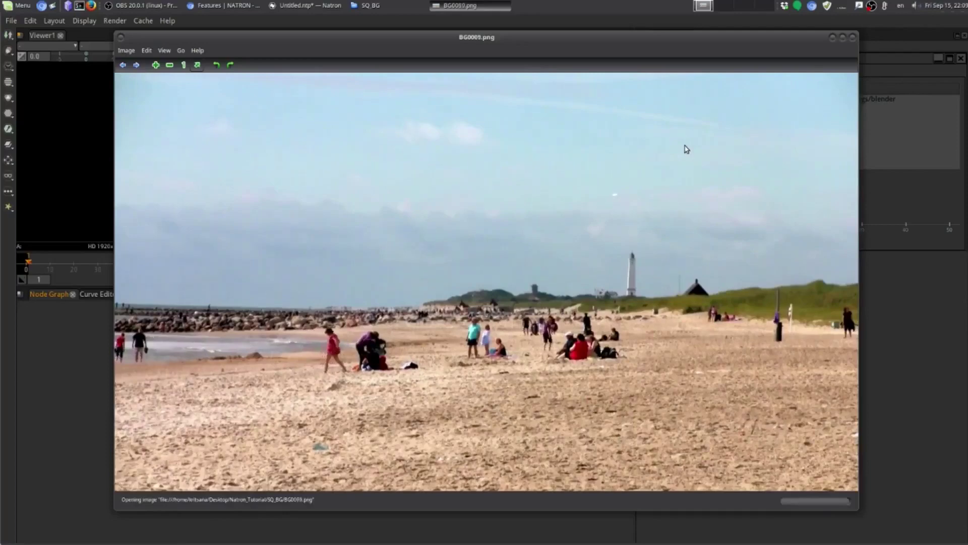
key("Left")
key("Left")
key("Left")
key("Left")
key("Left")
key("Left")
key("Left")
key("Left")
key("Delete")
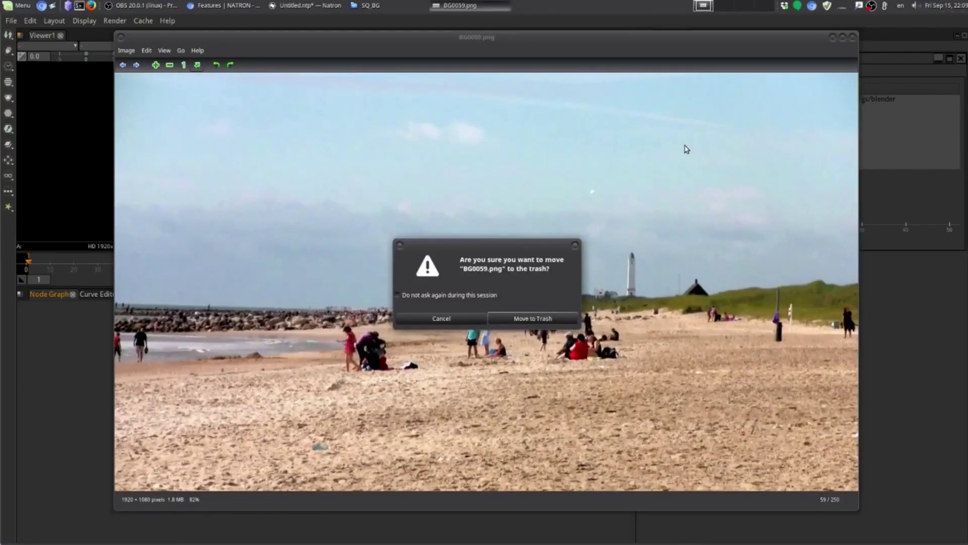
left_click(444, 319)
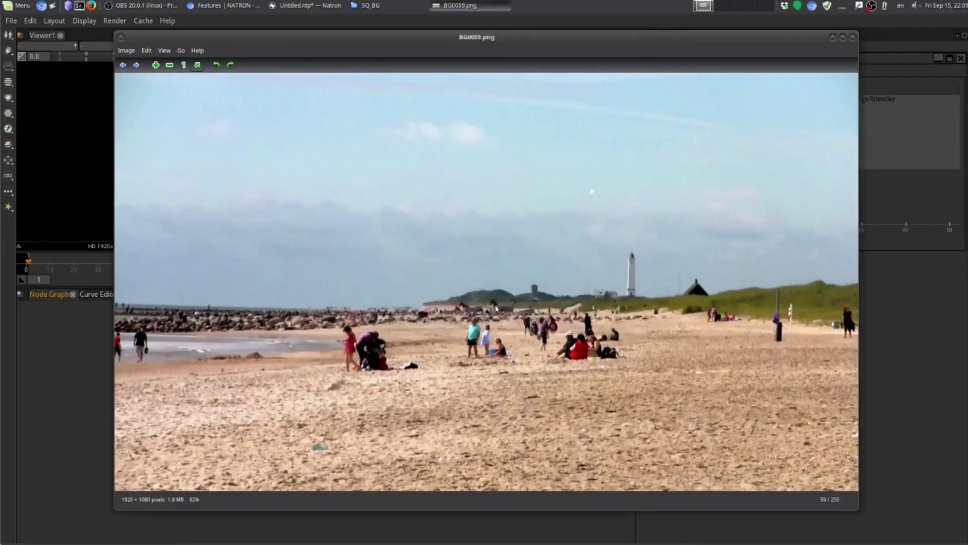
Close the viewer and move between Natron_Tutorial and SQ_BG using the breadcrumb
left_click(853, 38)
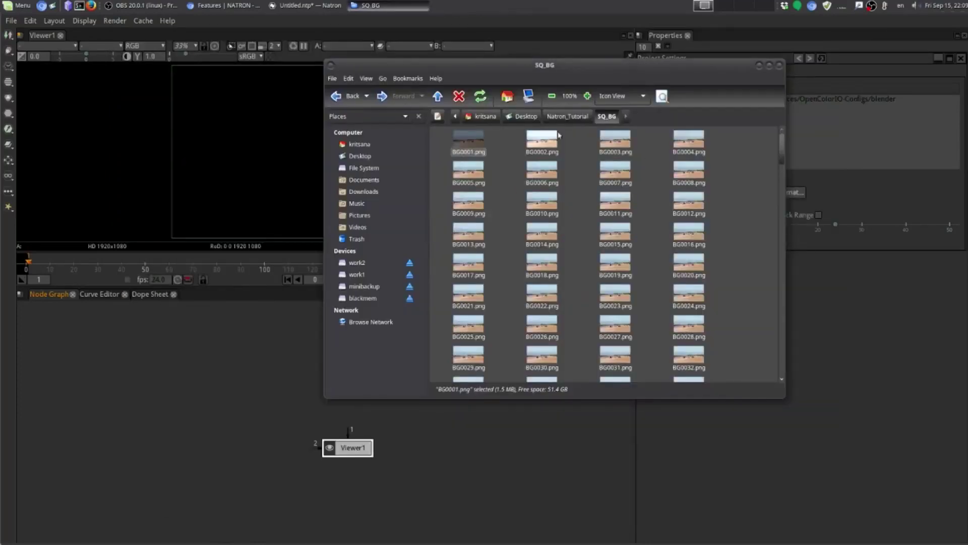
left_click(572, 118)
left_click(608, 116)
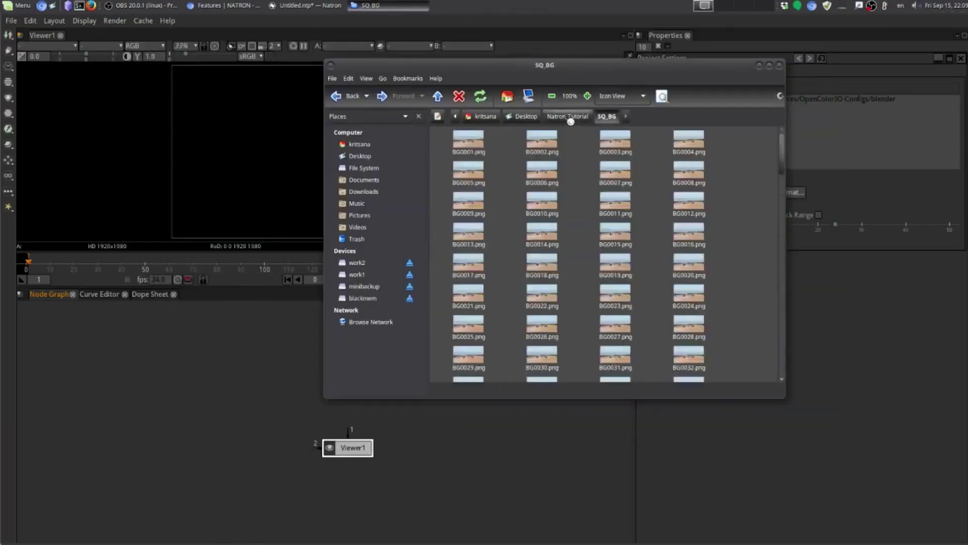
left_click(578, 119)
double_click(469, 144)
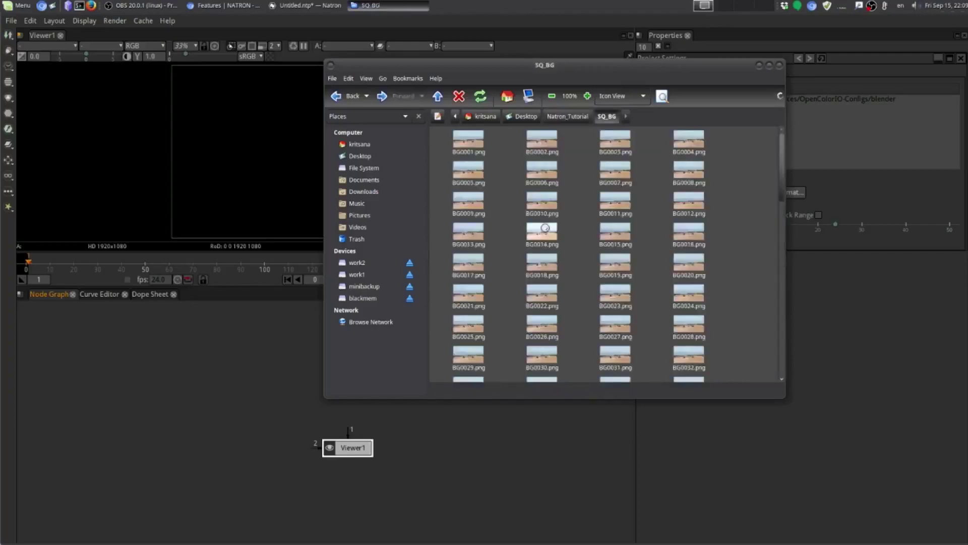
Return to Natron_Tutorial, reopen SQ_BG and open BG0001.png in the viewer
left_click(567, 116)
left_click(557, 198)
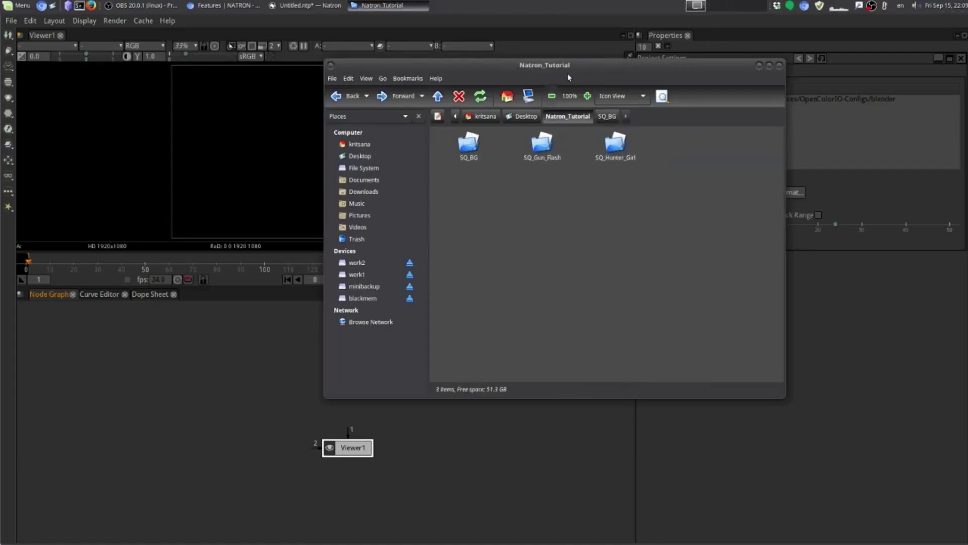
left_click_drag(578, 70, 569, 71)
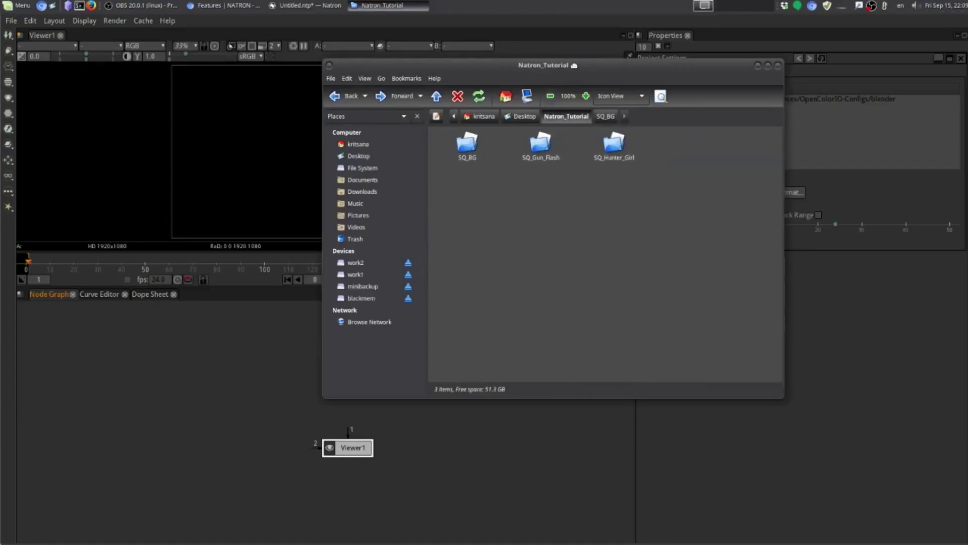
double_click(469, 151)
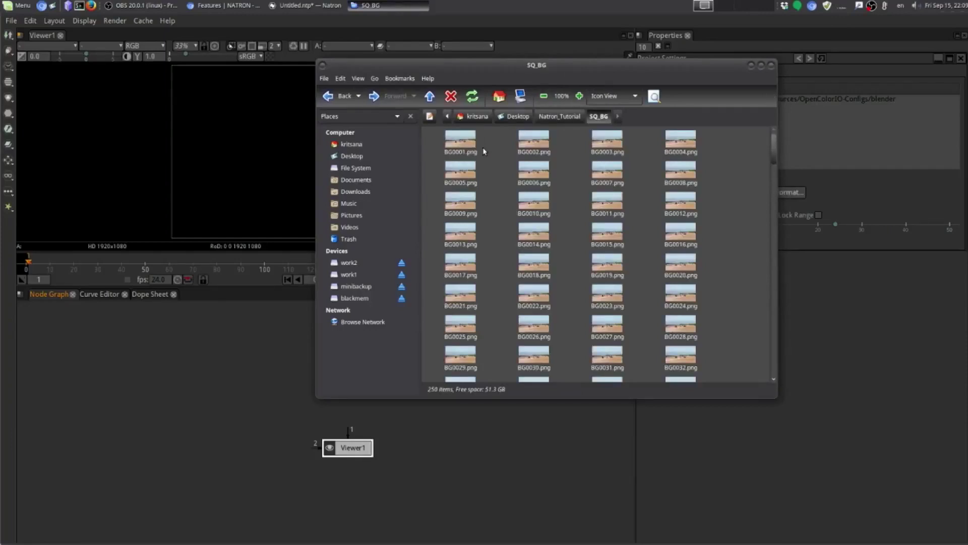
double_click(459, 146)
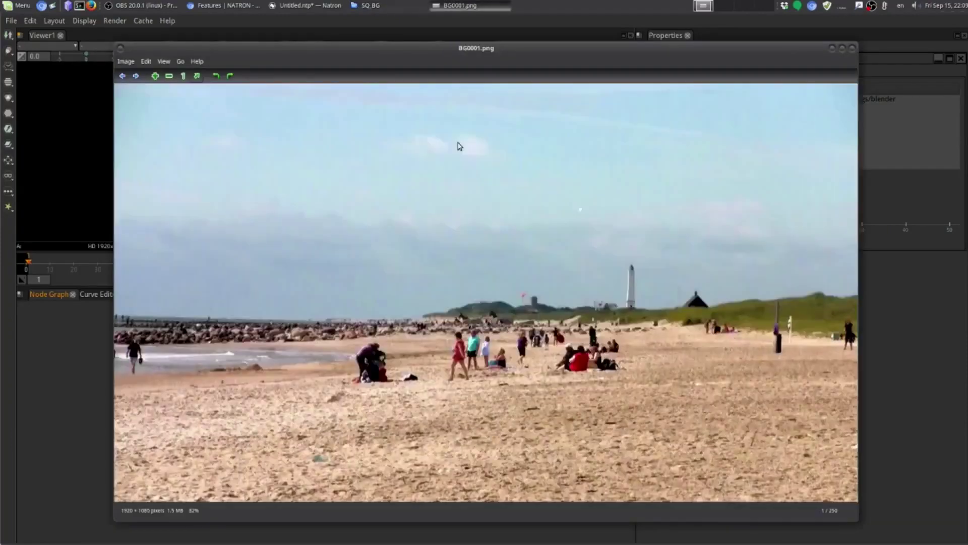
Step forward through the first beach frames, then close the viewer
key("Right")
key("Right")
key("Right")
key("Right")
key("Right")
key("Right")
key("Right")
key("Right")
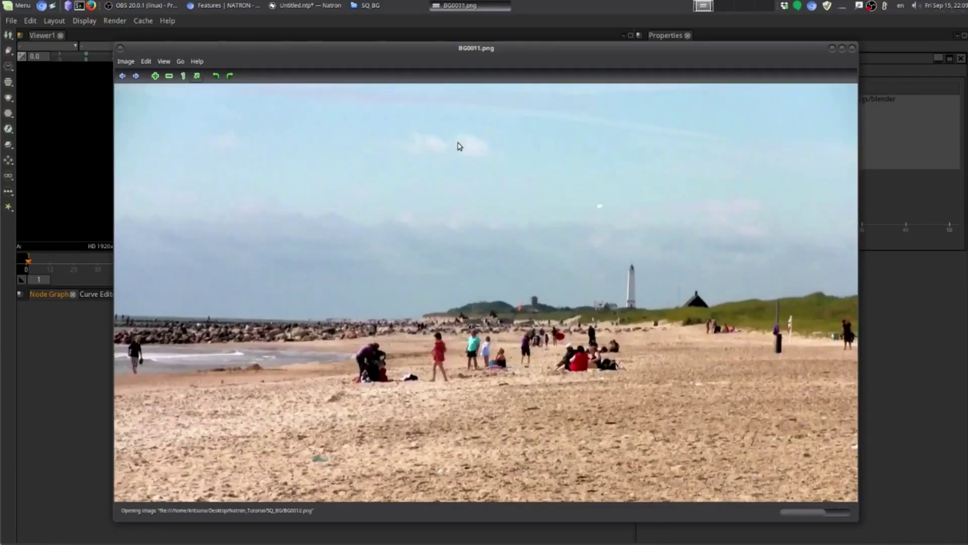
key("Right")
key("Right")
key("Right")
key("Right")
key("Right")
key("Right")
key("Right")
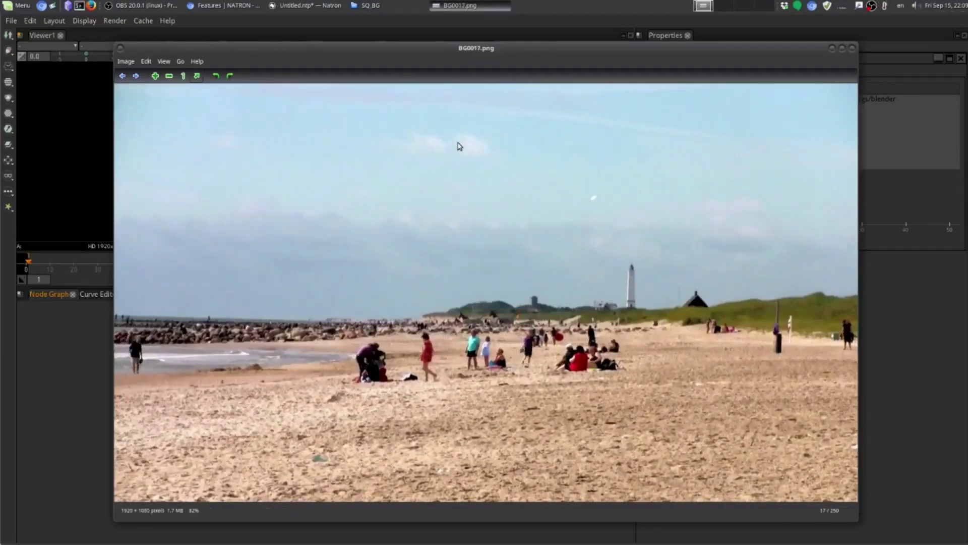
key("Right")
key("Right")
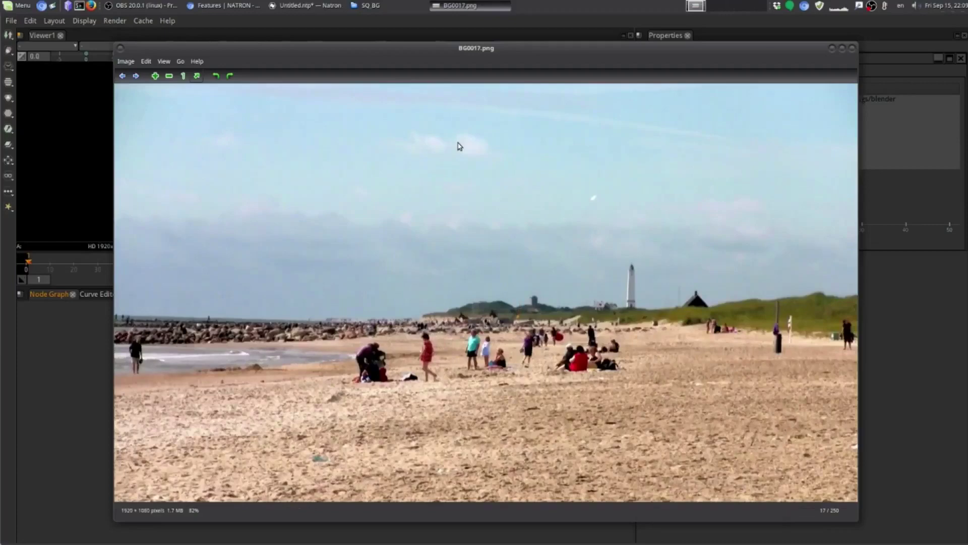
key("Right")
key("Right")
key("Right")
key("Right")
key("Right")
key("Right")
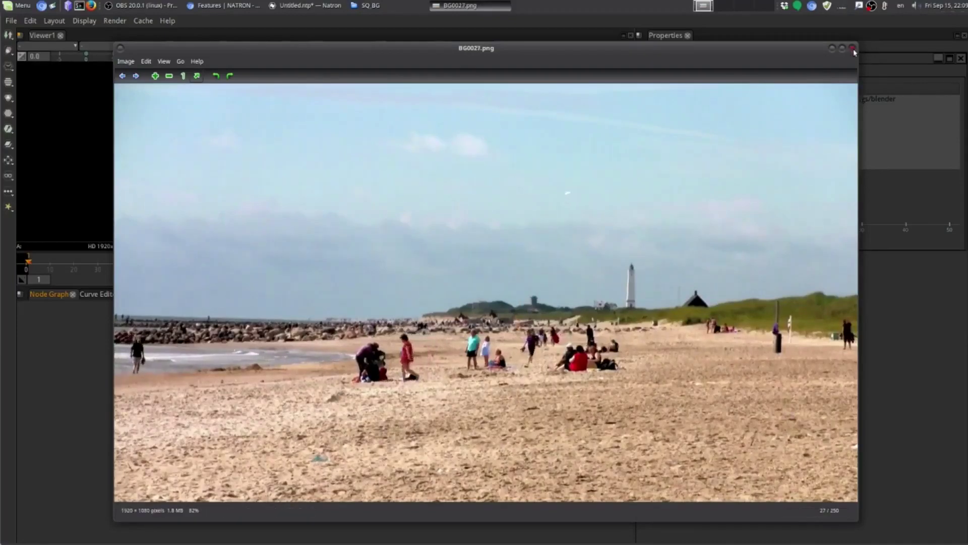
left_click(851, 49)
Reopen BG0001.png, step backward to the final frames up to BG0250, and close the viewer
double_click(445, 143)
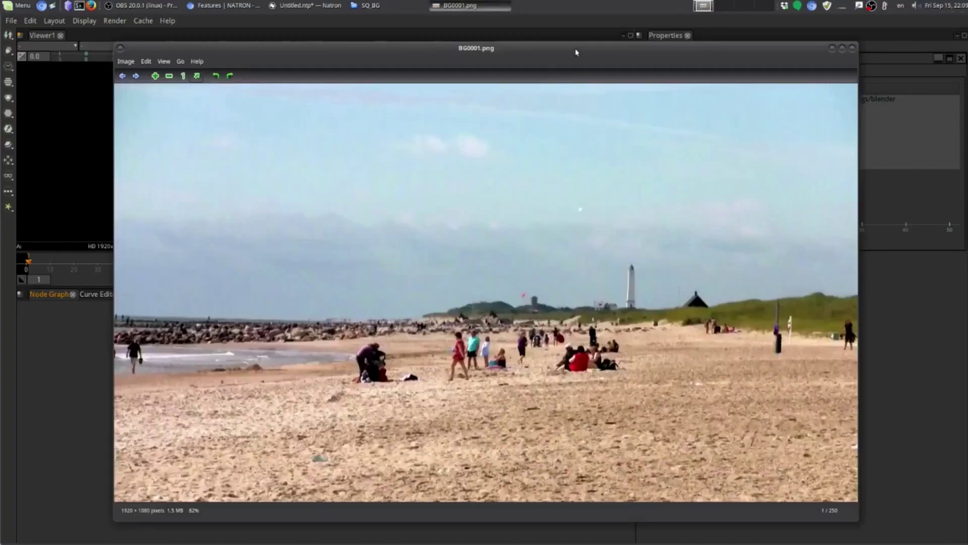
left_click_drag(576, 52, 575, 48)
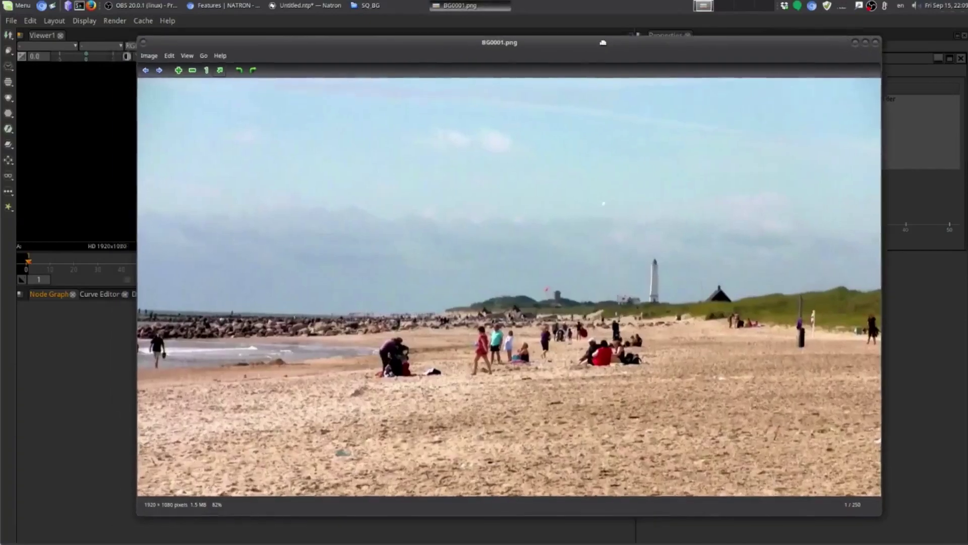
key("Left")
key("Left")
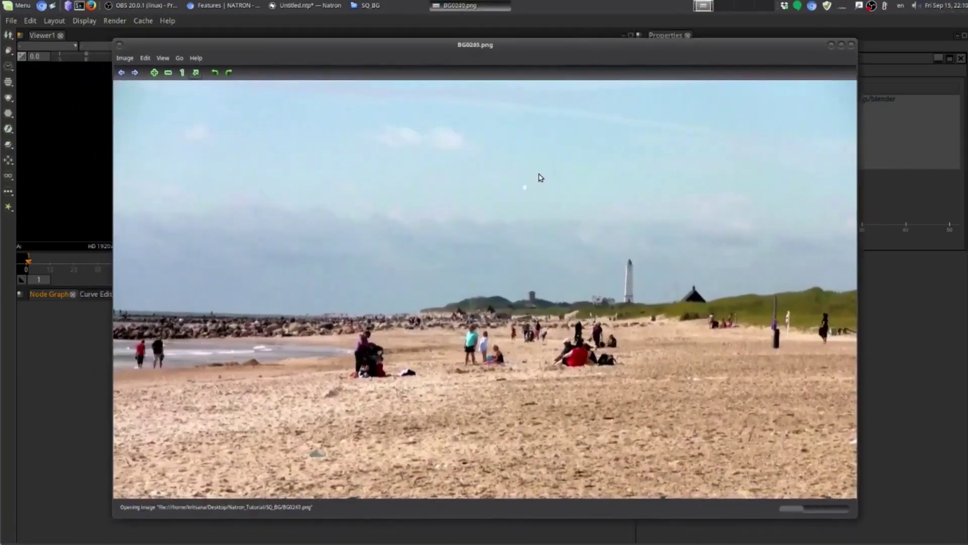
key("Left")
key("Left")
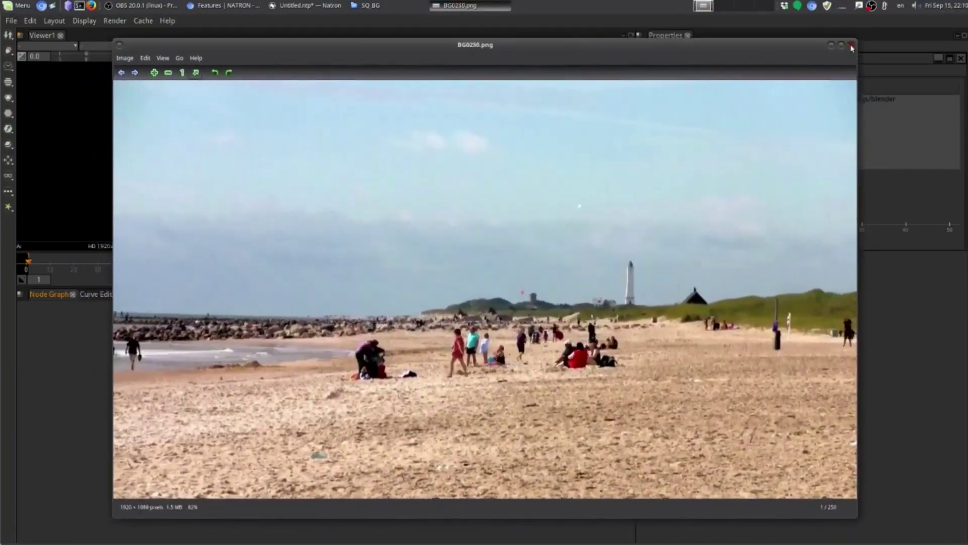
key("Left")
left_click(850, 45)
key("Right")
key("Right")
key("Right")
key("Left")
key("Left")
key("Left")
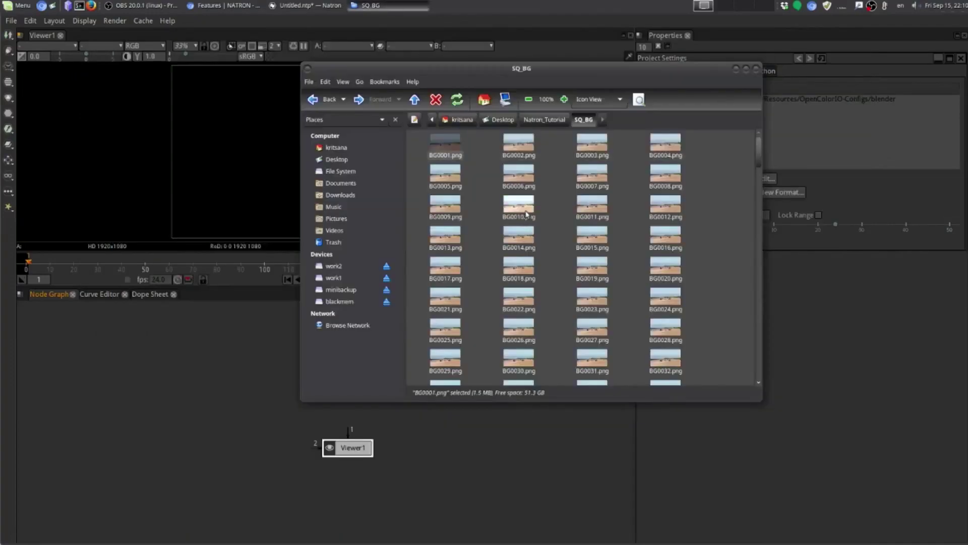
Select all 250 frames, clear the selection, and go up to Natron_Tutorial
key("Down")
key("Down")
key("Down")
key("Down")
key("Right")
key("Right")
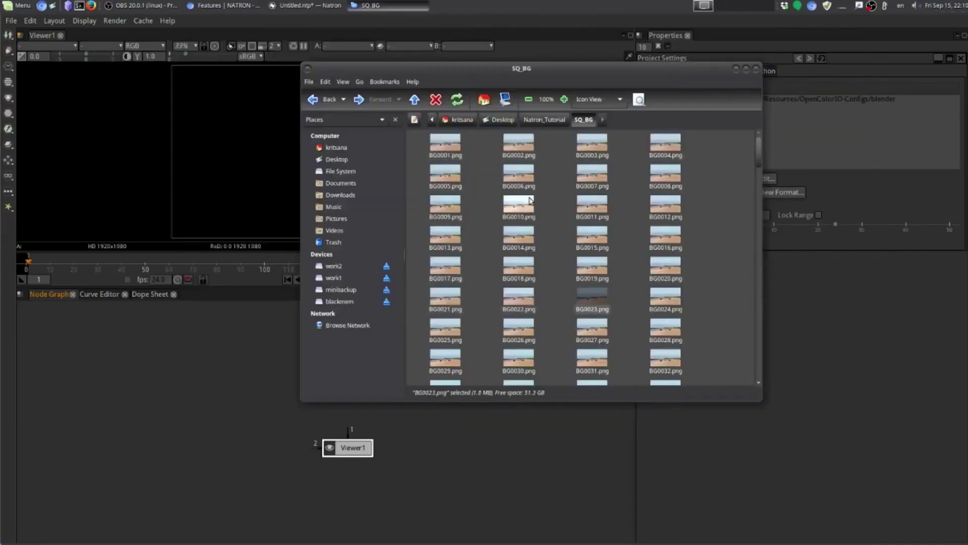
key("ctrl+a")
scroll(560, 212, "down", 5)
left_click(551, 216)
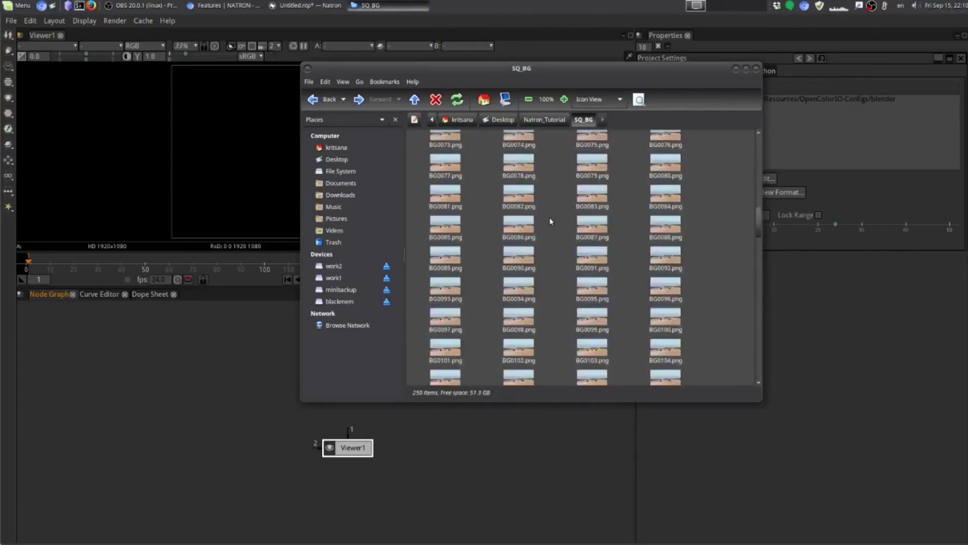
scroll(525, 209, "up", 3)
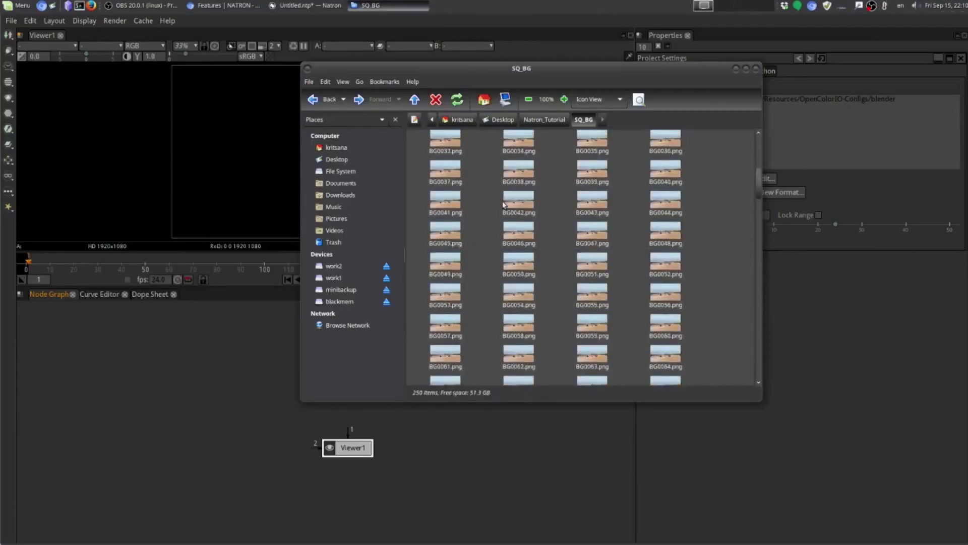
left_click(544, 120)
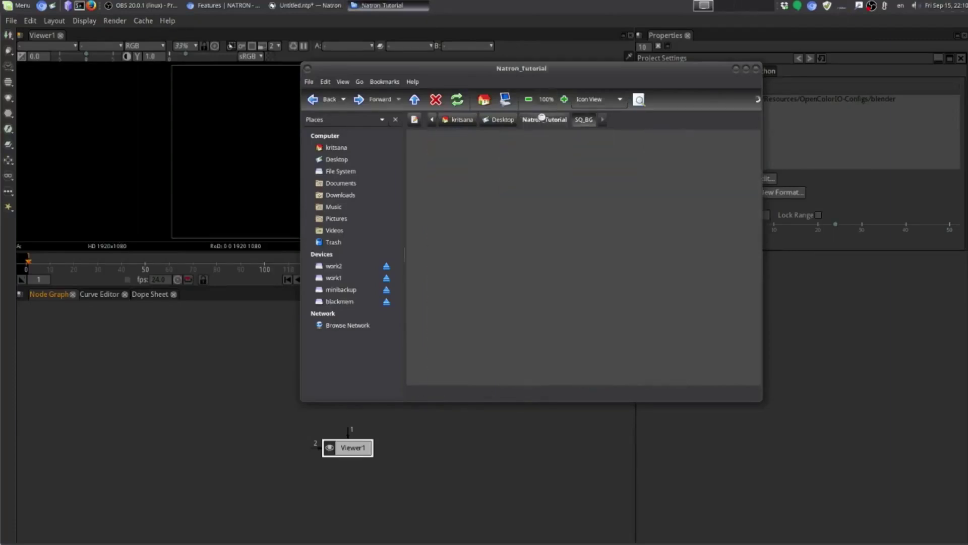
left_click(532, 211)
Briefly reopen BG0001.png from SQ_BG, then go back up and open SQ_Gun_Flash
double_click(445, 147)
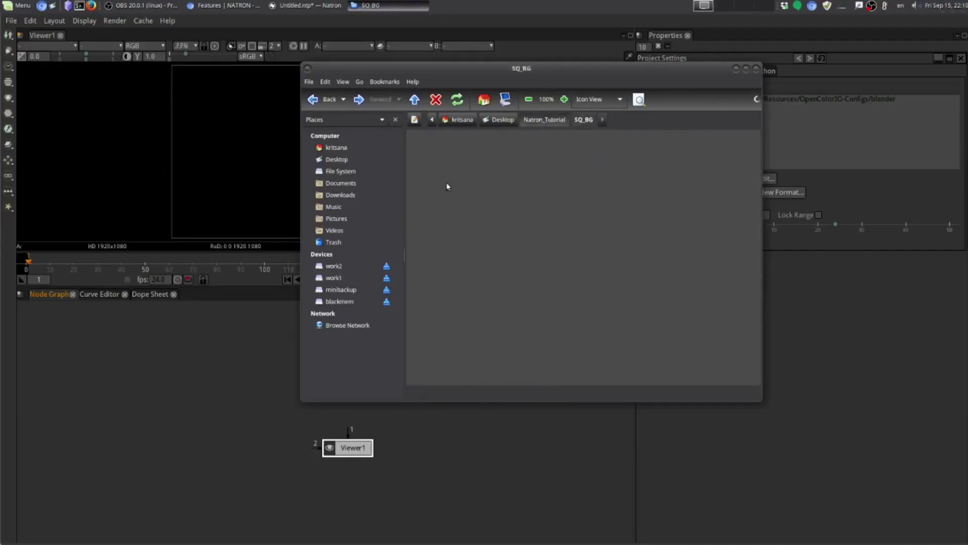
double_click(445, 144)
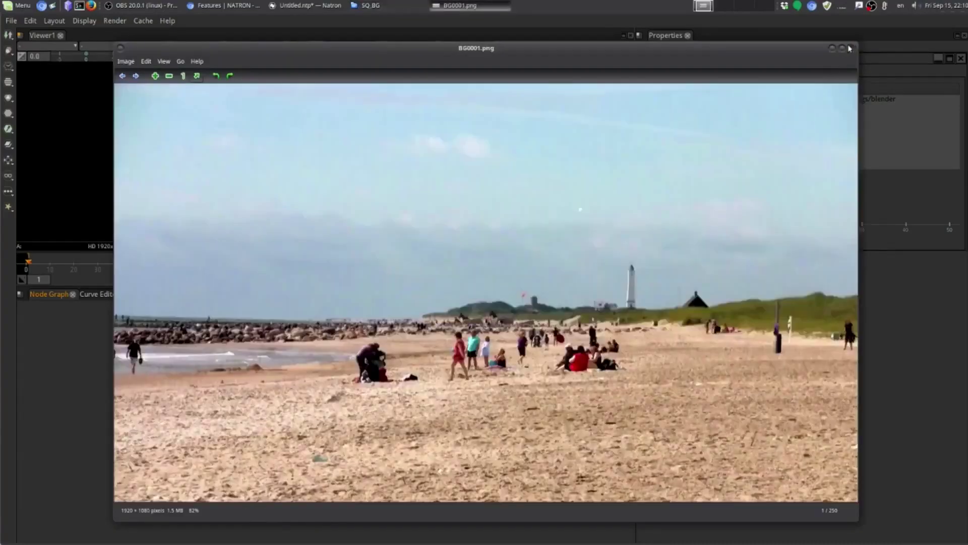
left_click(853, 49)
left_click(561, 118)
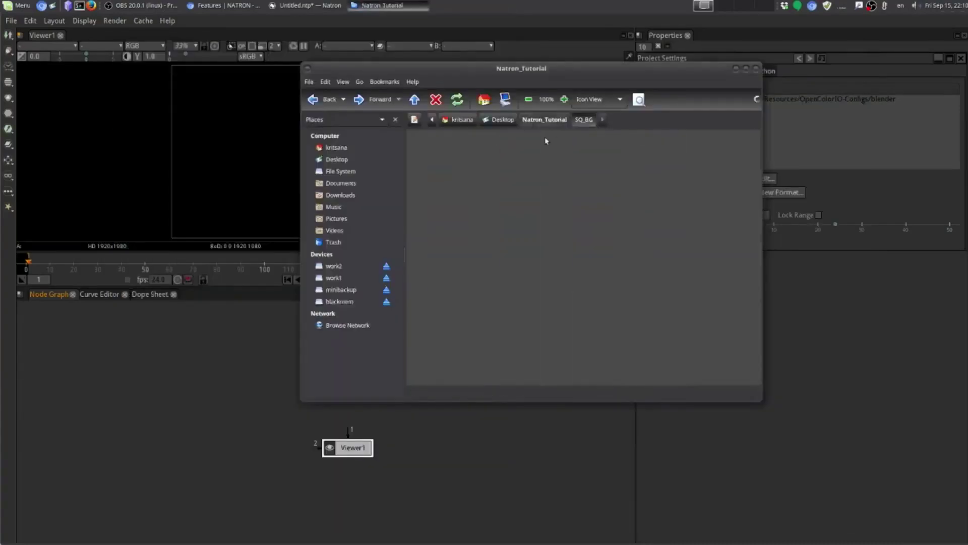
double_click(520, 147)
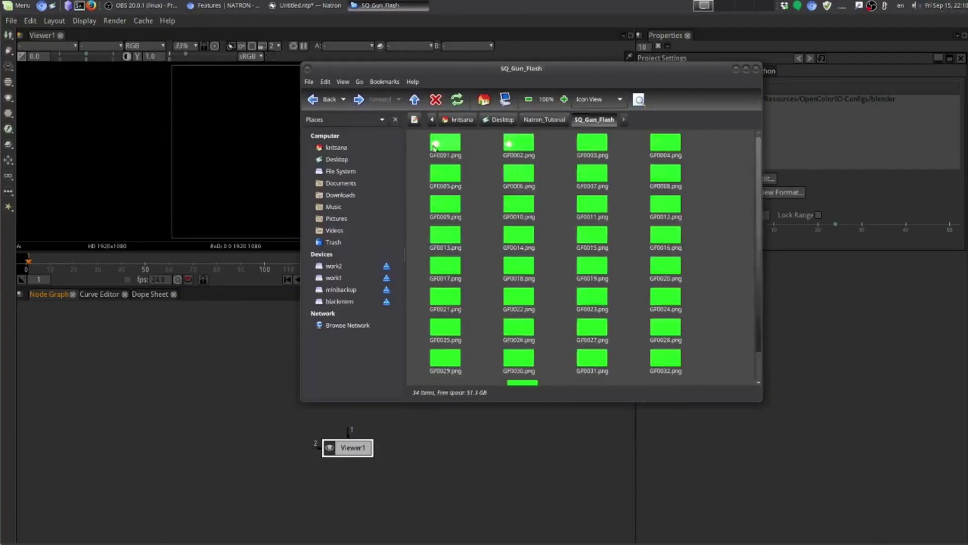
Open GF0001.png and step back and forth through gun-flash frames GF0002 to GF0004
double_click(444, 147)
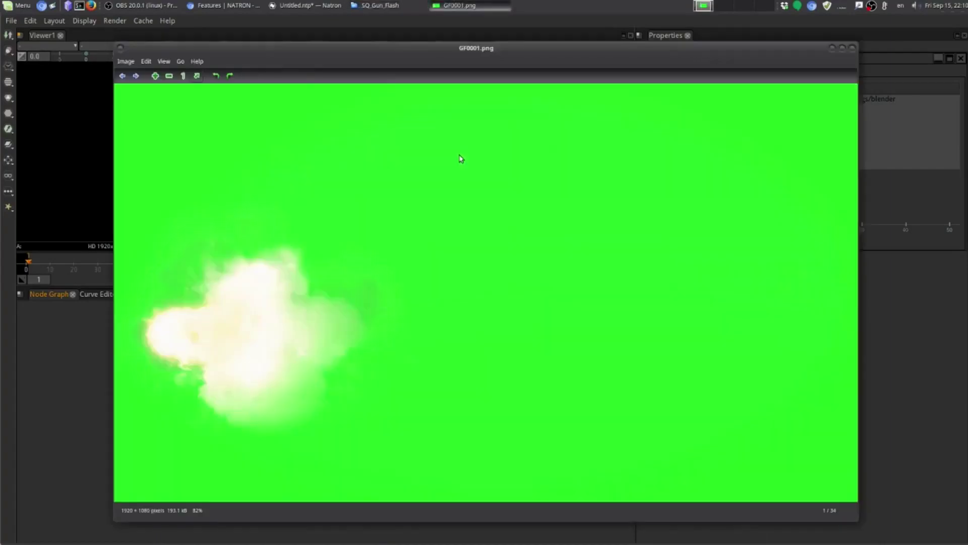
key("Right")
key("Right")
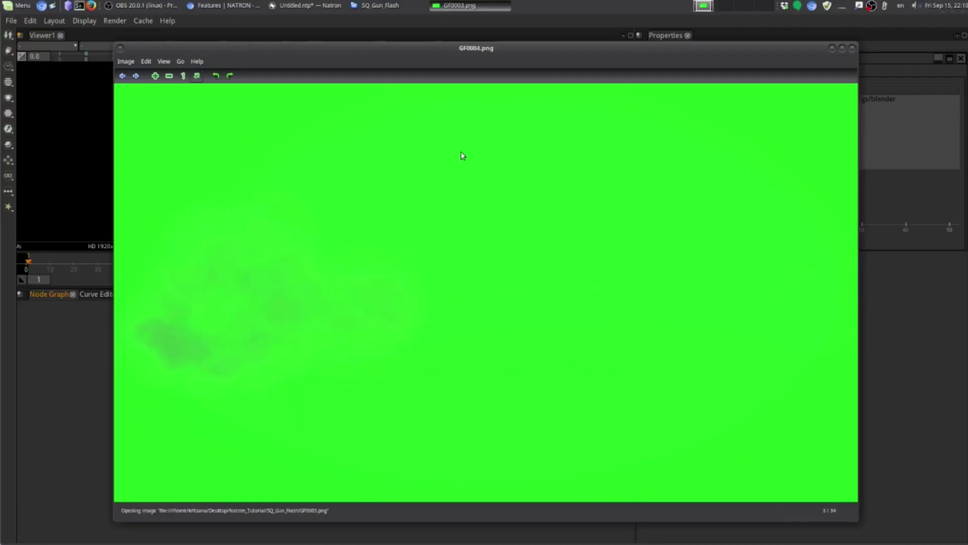
key("Left")
key("Left")
key("Right")
key("Left")
key("Right")
key("Left")
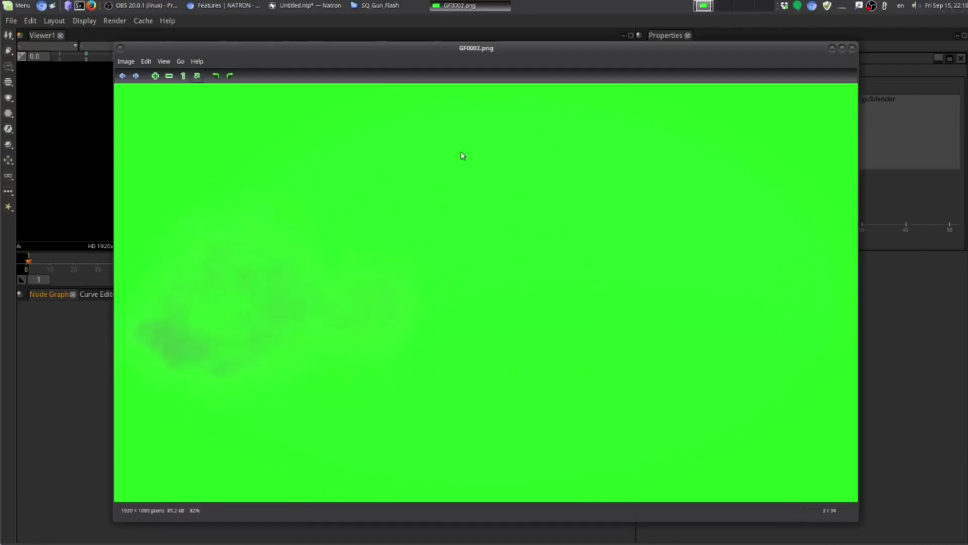
key("Left")
key("Right")
key("Right")
key("Right")
key("Left")
key("Left")
key("Right")
Wrap round to GF0034, then advance through the gun-flash frames past GF0016
key("Left")
key("Left")
key("Left")
key("Left")
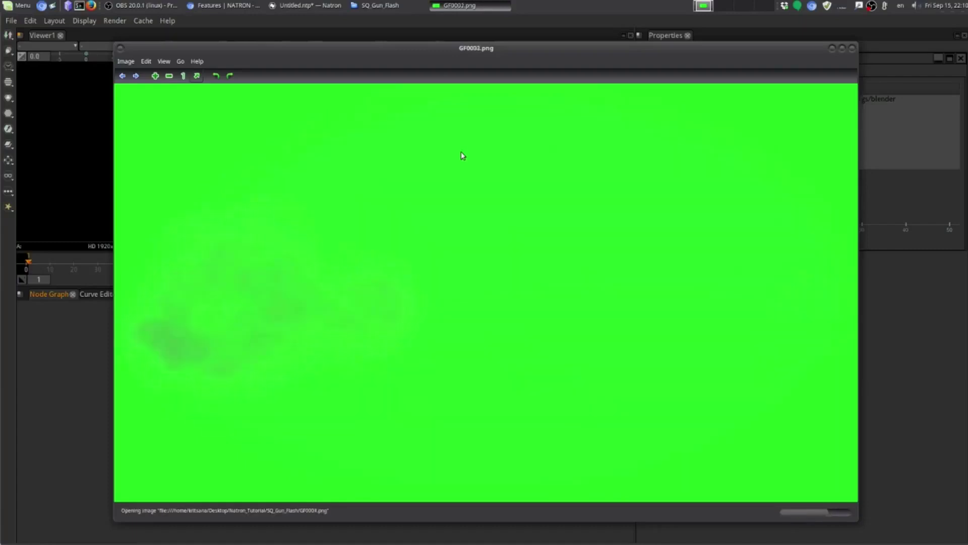
key("Left")
key("Right")
key("Right")
key("Right")
key("Right")
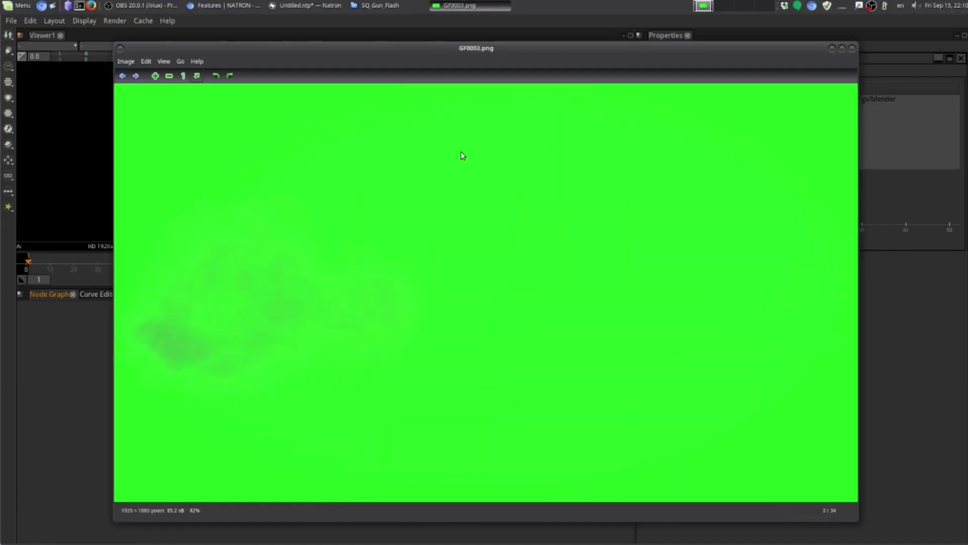
key("Right")
key("Right")
key("Right")
key("Right")
key("Right")
key("Right")
key("Right")
key("Right")
key("Right")
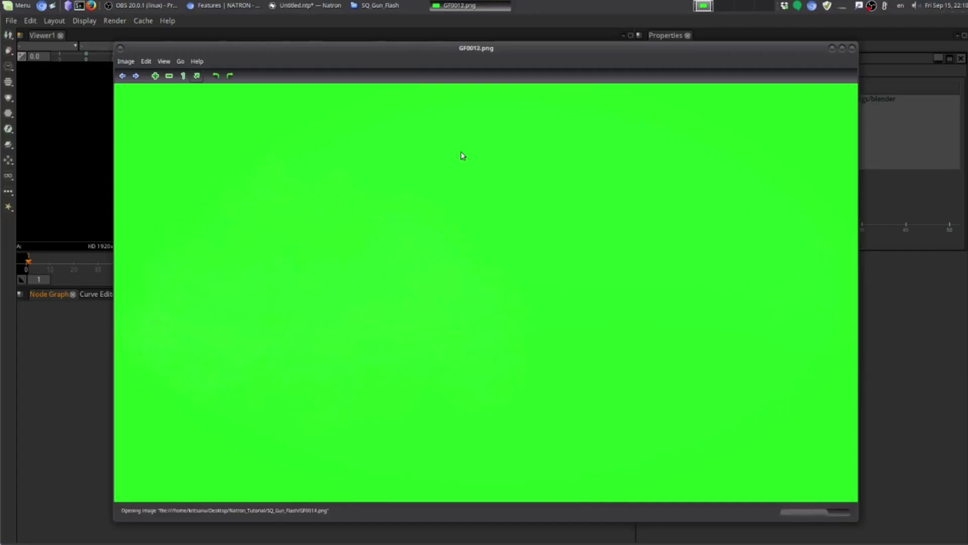
key("Right")
key("Right")
key("Right")
key("Right")
key("Right")
key("Right")
key("Right")
key("Right")
key("Right")
key("Right")
Close the preview and select SQ_Hunter_Girl in the Natron_Tutorial folder
left_click(852, 48)
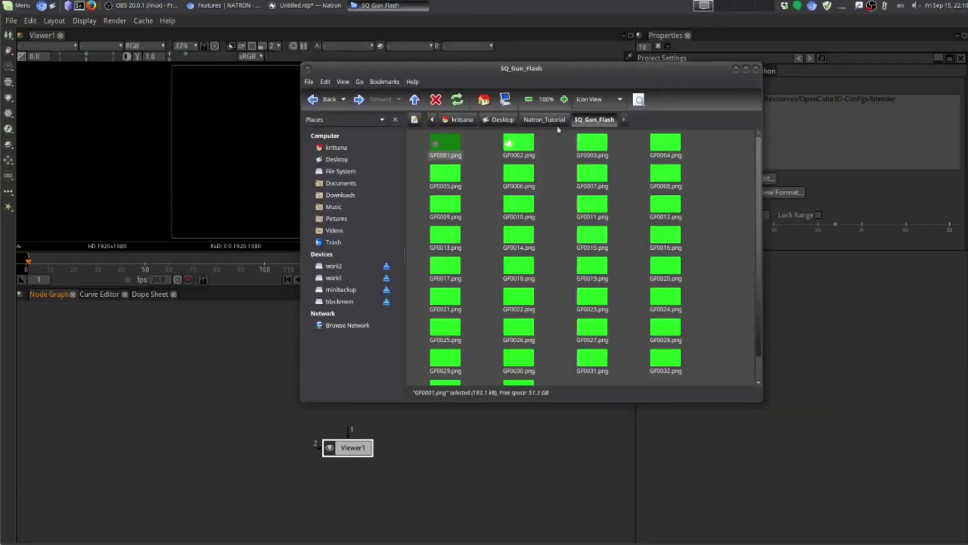
left_click(549, 121)
left_click(593, 152)
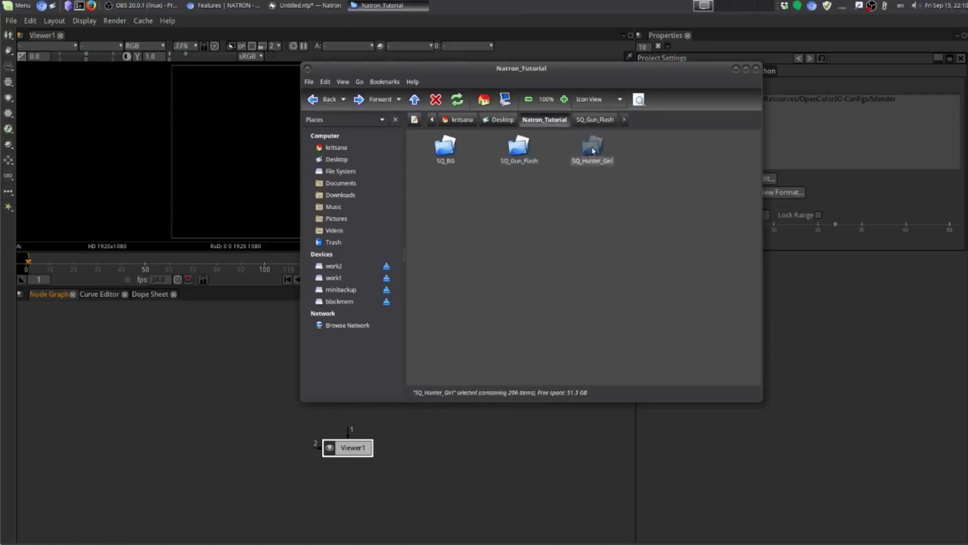
Open the first hunter-girl frame HG0001.png from the SQ_Hunter_Girl folder
double_click(593, 151)
left_click(445, 151)
double_click(451, 146)
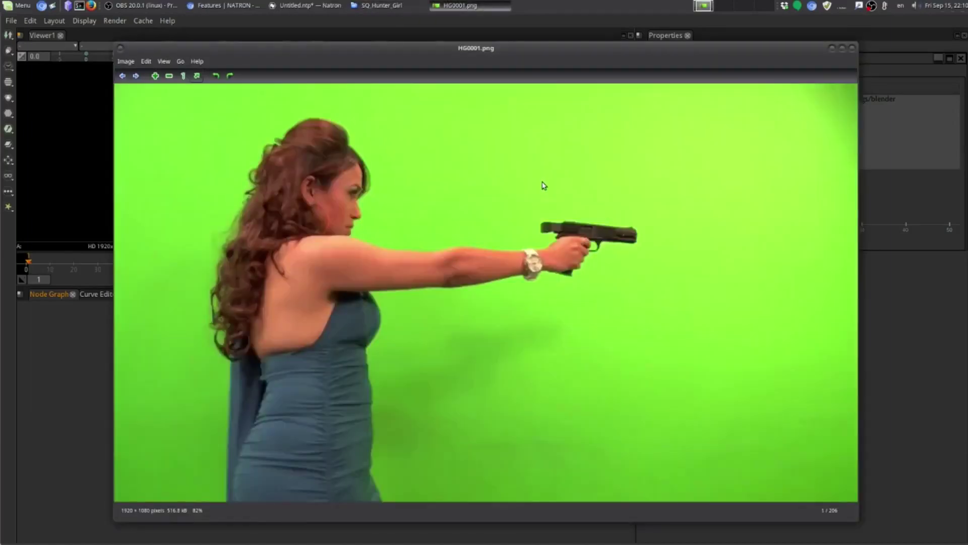
Step forward through the green-screen frames to HG0125.png of 206
key("Right")
key("Right")
key("Right")
key("Right")
key("Right")
key("Right")
key("Right")
key("Right")
key("Right")
key("Right")
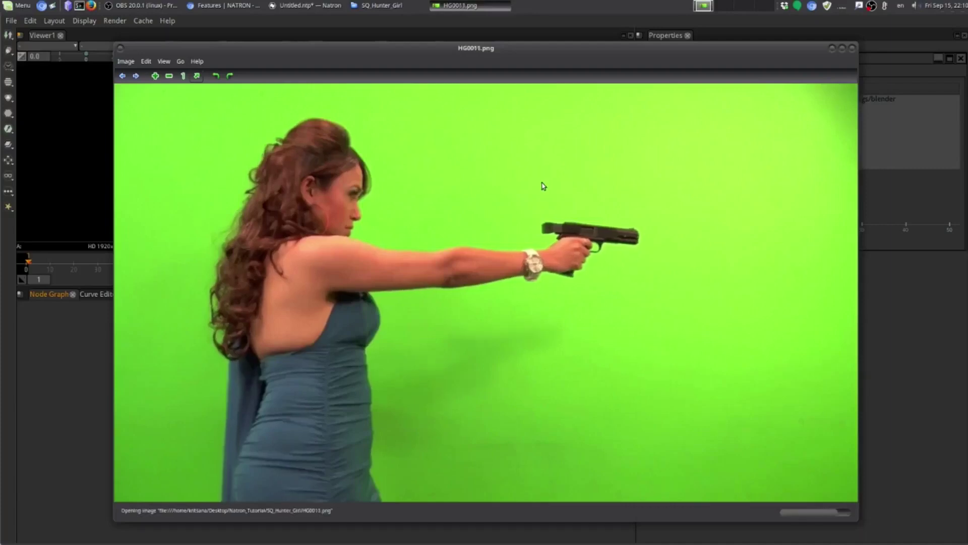
key("Right")
key("Right")
key("Right")
key("Right")
key("Right")
key("Right")
key("Right")
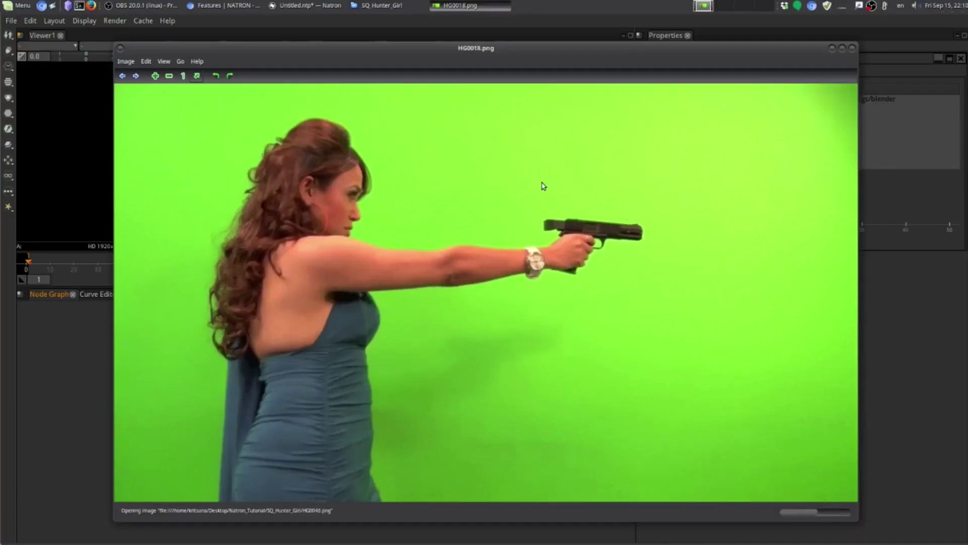
key("Right")
key("Right")
key("Right")
key("Right")
key("Right")
key("Right")
key("Right")
key("Right")
key("Right")
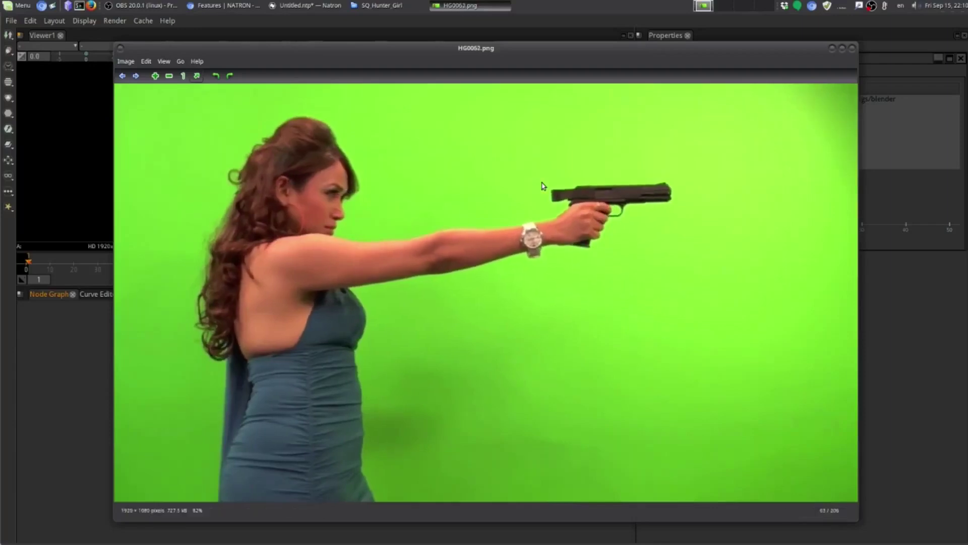
key("Right")
key("Right")
key("Right")
key("Right")
key("Right")
key("Right")
key("Right")
key("Right")
key("Right")
key("Right")
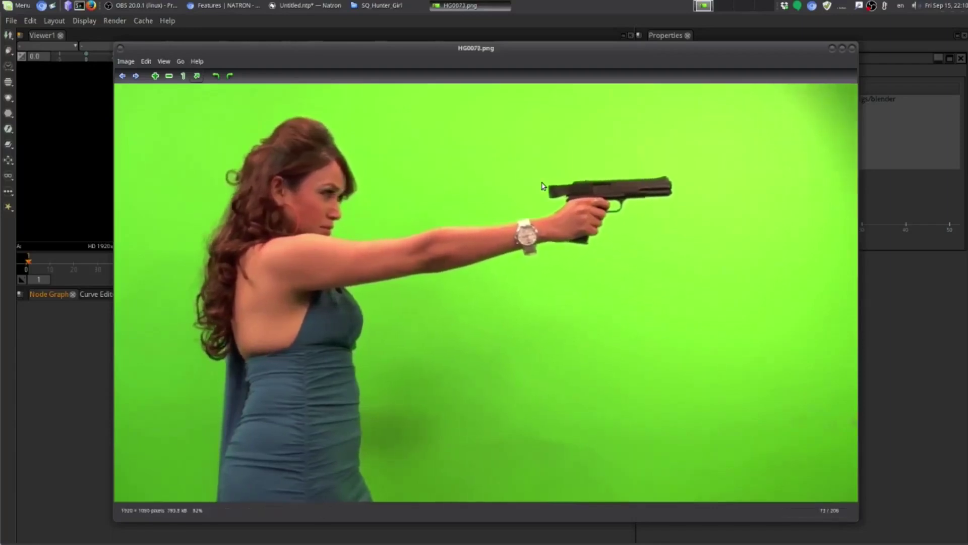
key("Right")
key("Right")
key("Right")
key("Right")
key("Right")
key("Right")
key("Right")
key("Right")
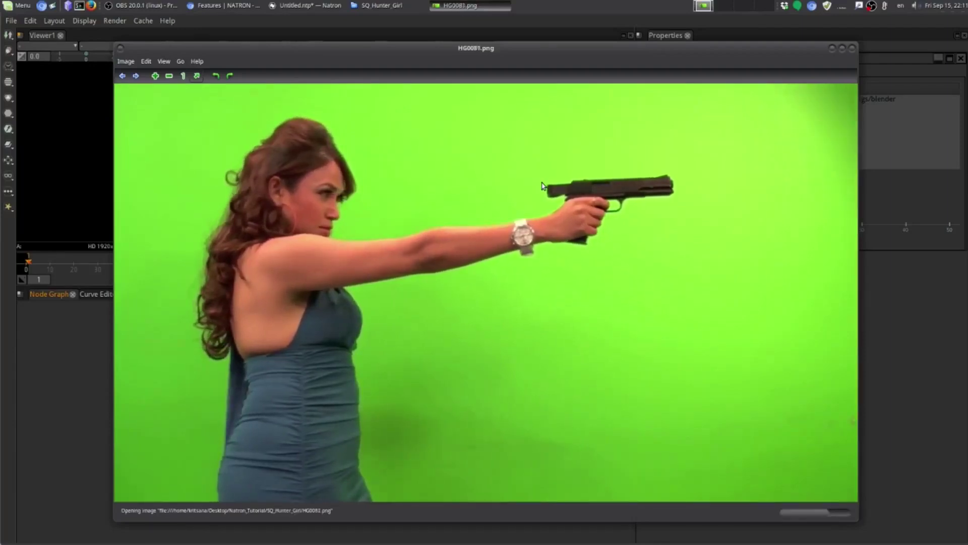
key("Right")
key("Right")
key("Right")
key("Right")
key("Right")
key("Right")
key("Right")
key("Right")
key("Right")
key("Right")
key("Right")
key("Right")
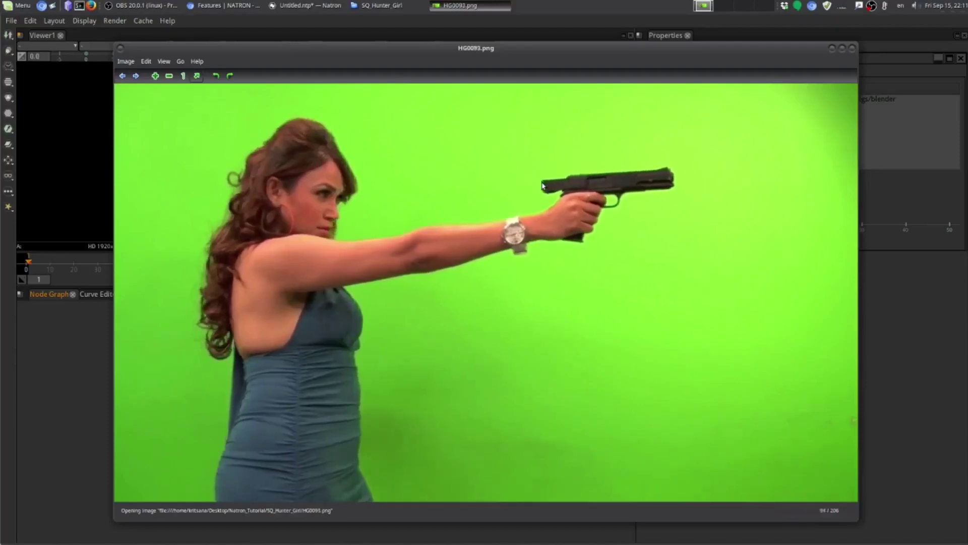
key("Right")
key("Right")
key("Right")
key("Right")
key("Right")
key("Right")
key("Right")
key("Right")
key("Right")
key("Right")
key("Right")
key("Right")
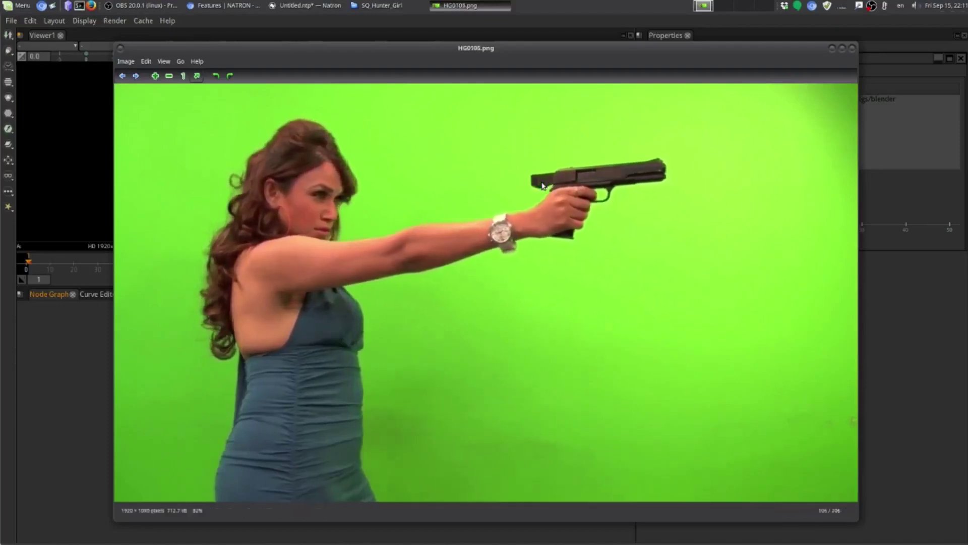
key("Right")
key("Right")
key("Right")
key("Right")
key("Right")
key("Right")
key("Right")
key("Right")
key("Right")
key("Right")
key("Right")
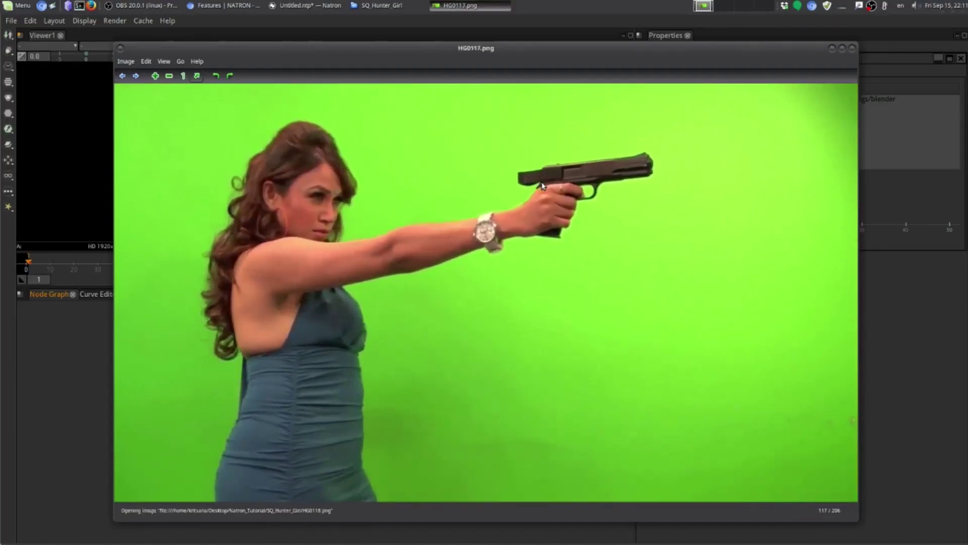
key("Right")
key("Right")
key("Right")
key("Right")
key("Right")
key("Right")
key("Right")
key("Right")
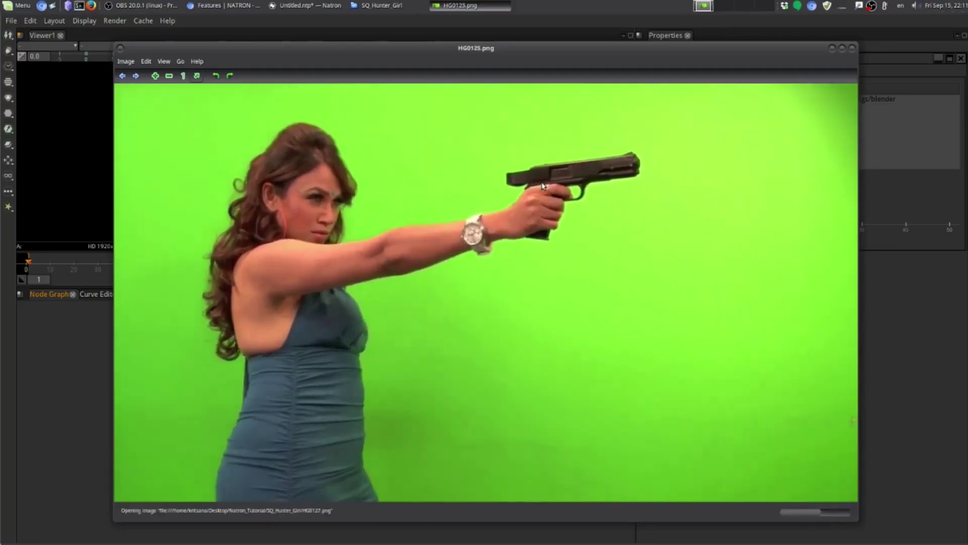
key("Right")
key("Right")
key("Right")
key("Right")
key("Right")
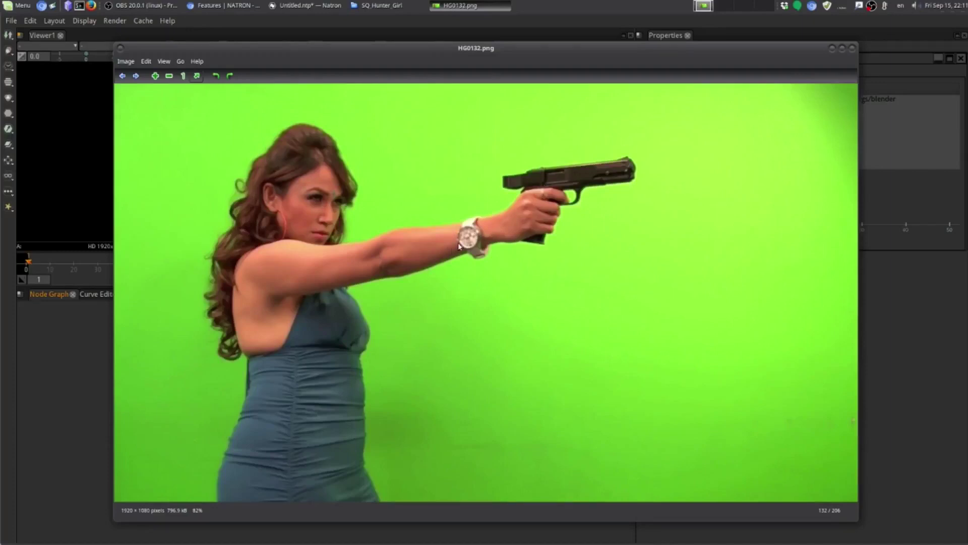
key("F11")
scroll(464, 216, "up", 1)
scroll(465, 216, "up", 2)
scroll(464, 216, "up", 1)
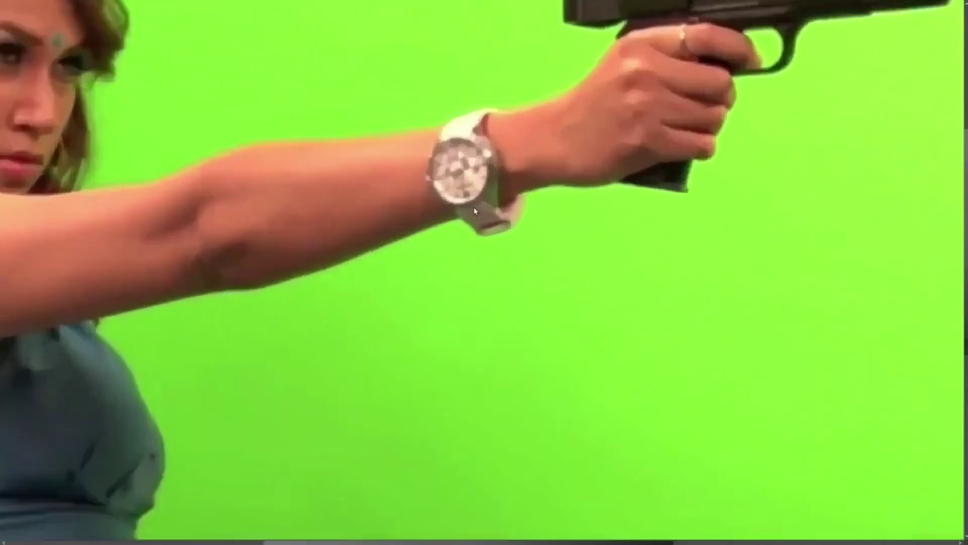
scroll(474, 207, "up", 1)
scroll(382, 298, "up", 1)
scroll(382, 298, "down", 2)
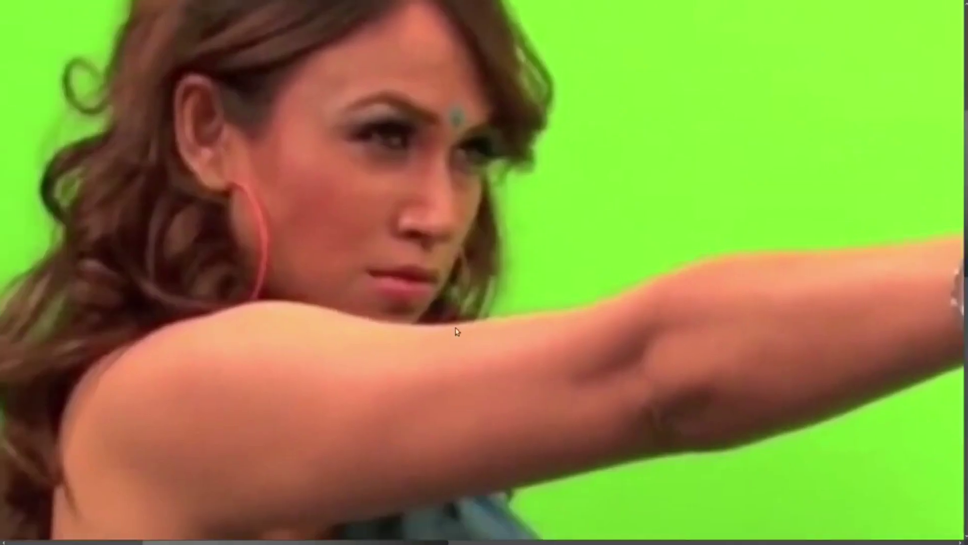
scroll(674, 238, "up", 2)
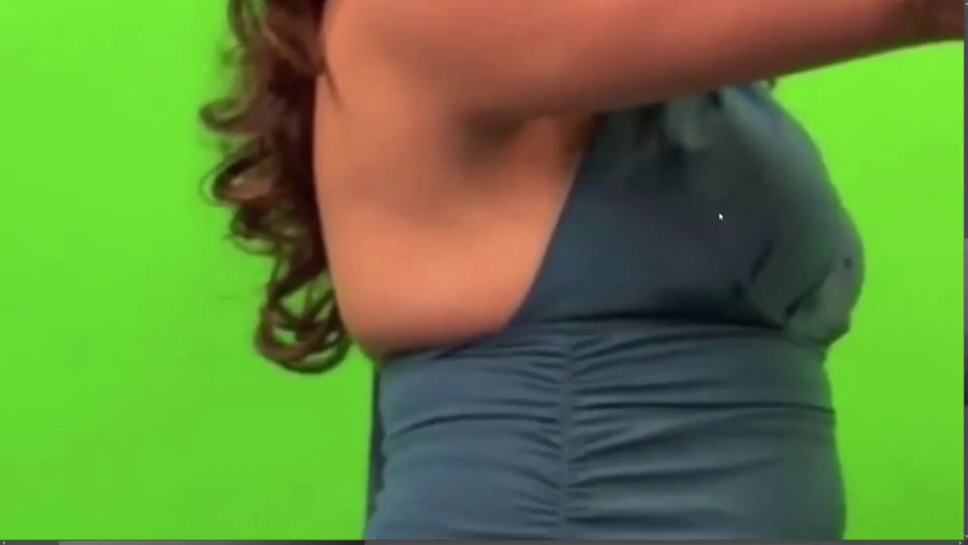
scroll(630, 264, "up", 5)
scroll(543, 309, "down", 2)
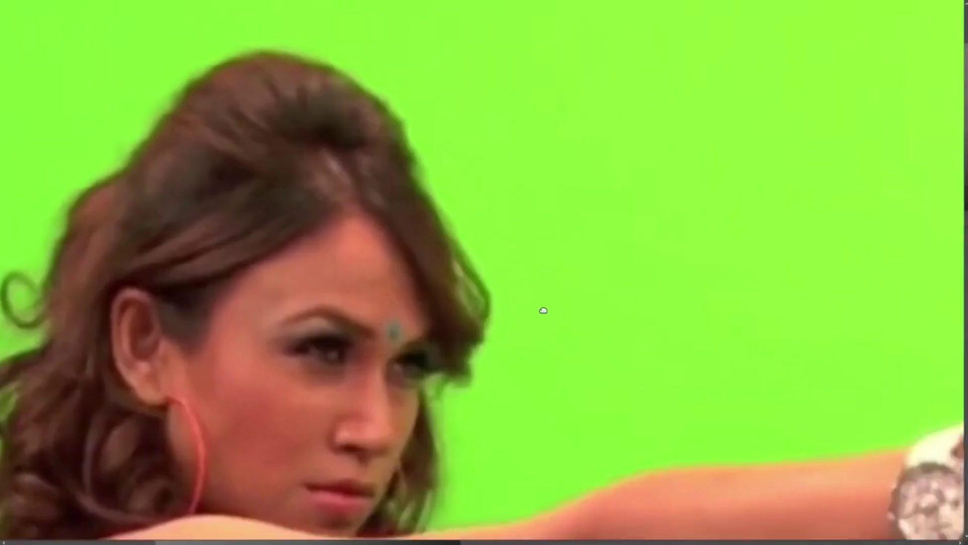
scroll(540, 227, "down", 1)
scroll(546, 309, "down", 1)
scroll(441, 190, "down", 1)
scroll(441, 190, "down", 2)
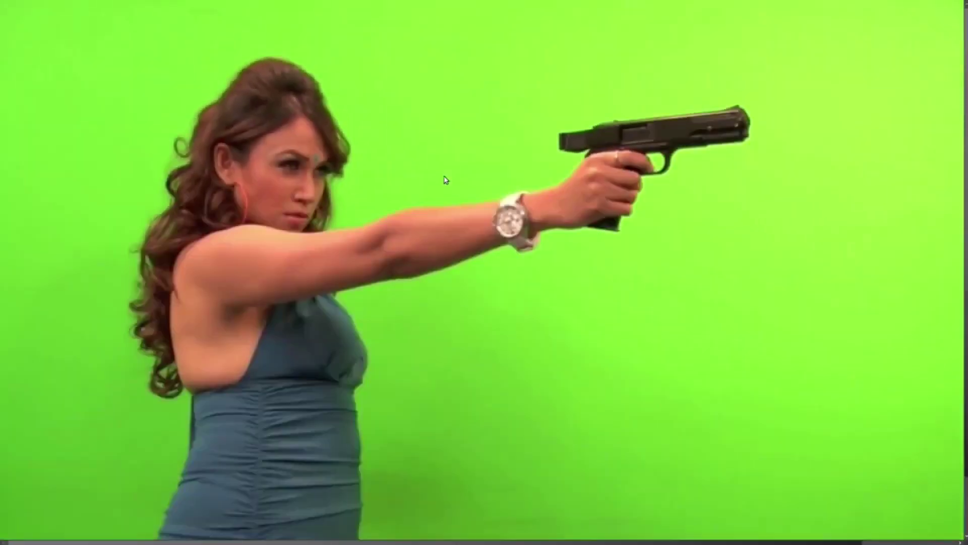
scroll(444, 180, "down", 1)
scroll(444, 222, "up", 1)
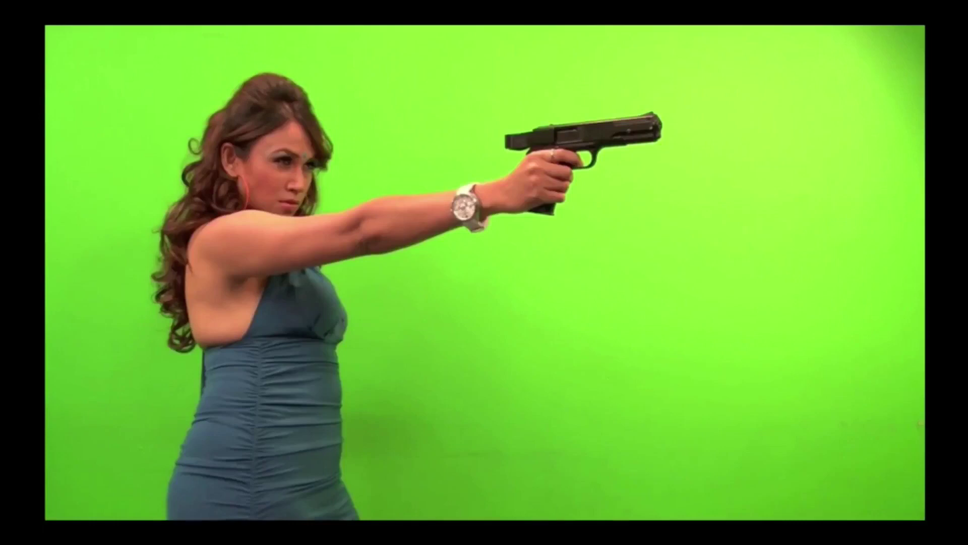
key("Escape")
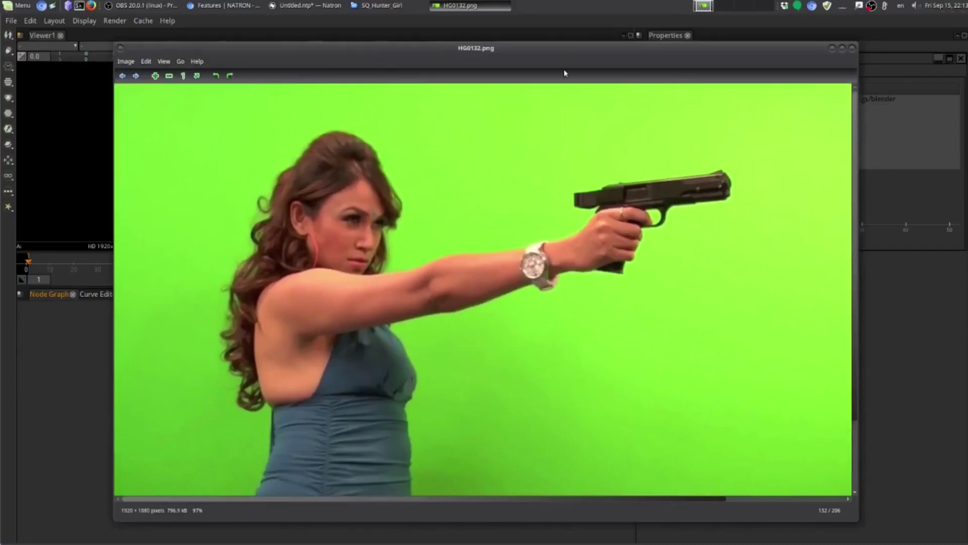
Zoom HG0132.png out to about 84% so the whole 1920×1080 green-screen shot fits the window
double_click(546, 128)
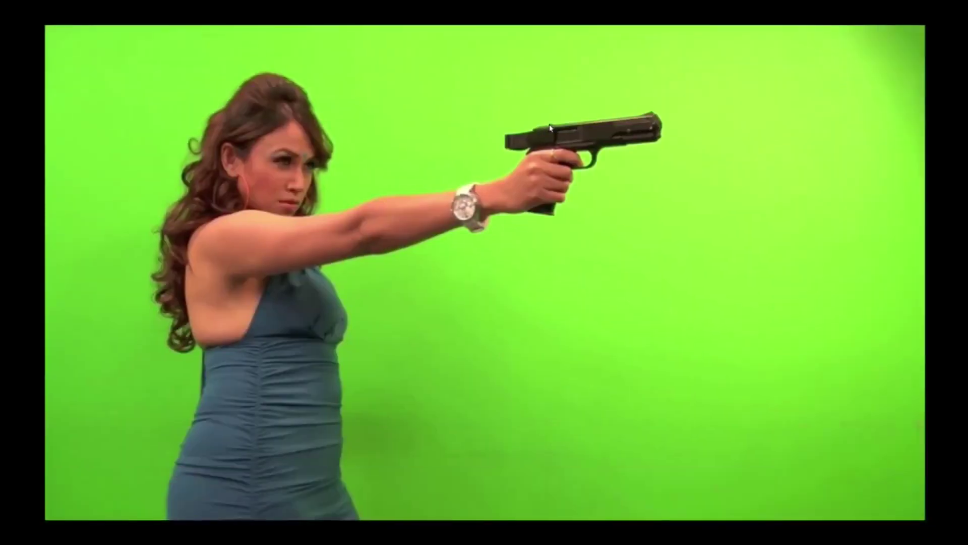
scroll(550, 127, "up", 2)
scroll(492, 260, "up", 1)
scroll(492, 260, "up", 1)
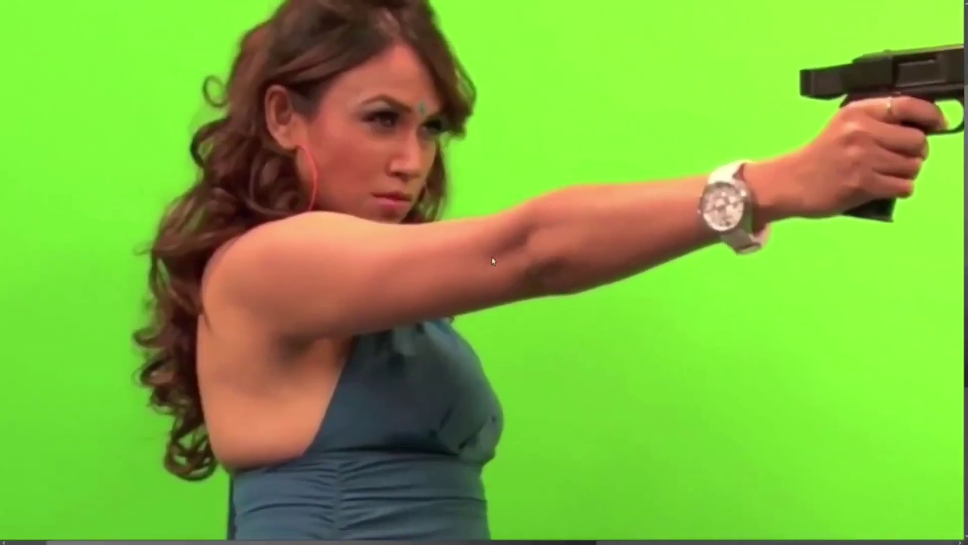
scroll(491, 259, "up", 1)
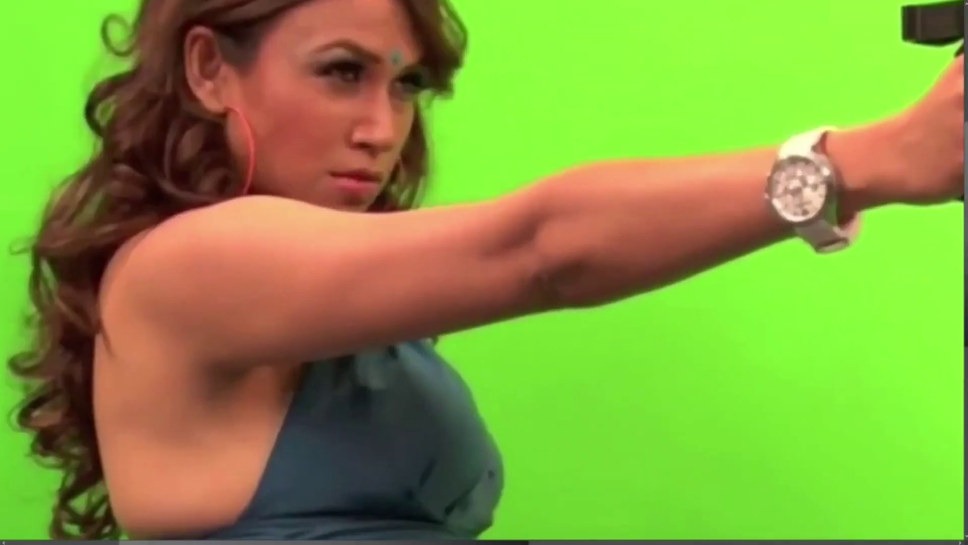
scroll(525, 229, "down", 2)
double_click(525, 229)
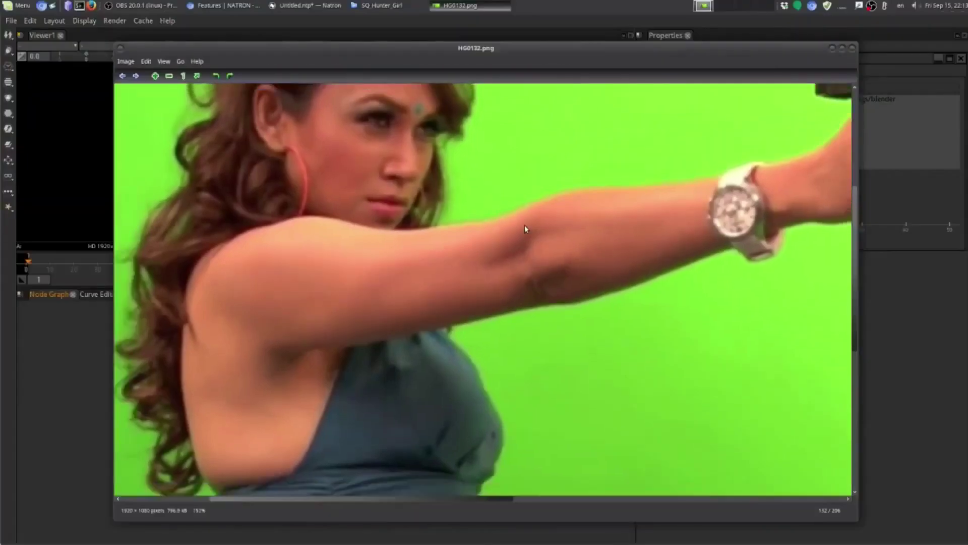
scroll(524, 226, "down", 1)
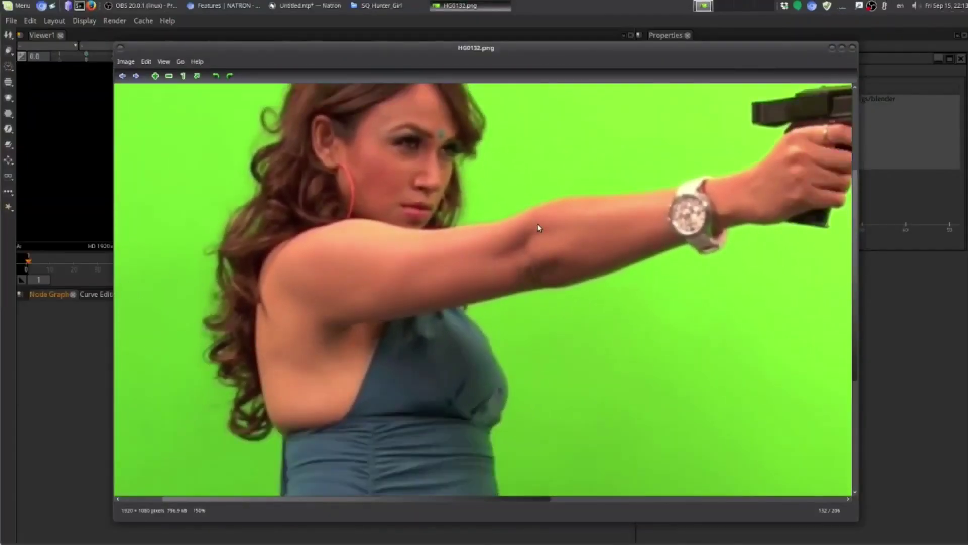
scroll(538, 228, "down", 2)
scroll(540, 235, "down", 1)
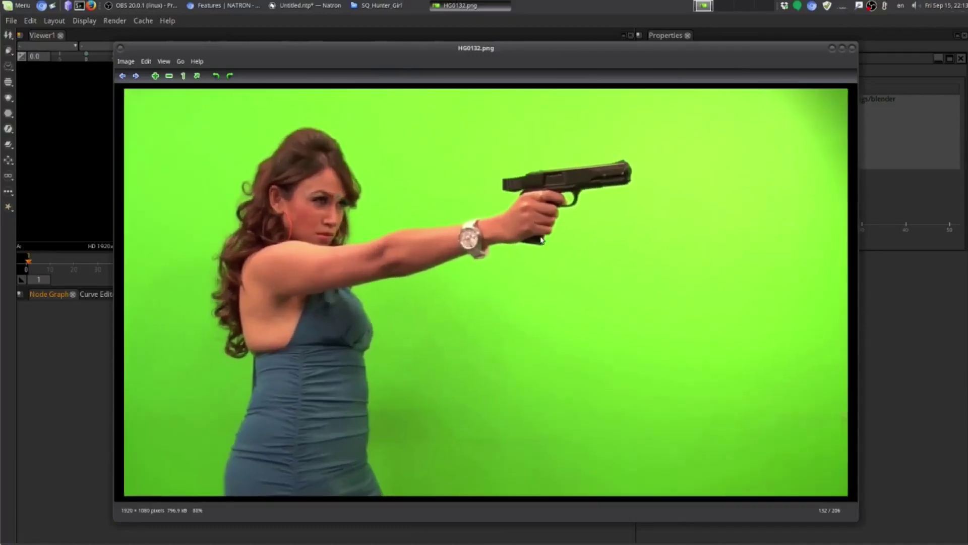
scroll(541, 239, "up", 1)
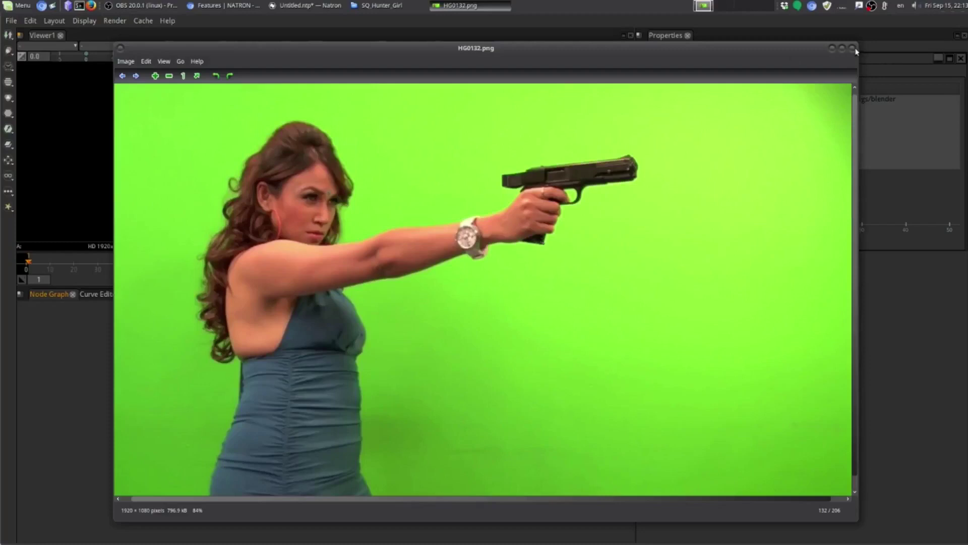
Page forward and back through the green-screen gun frames from HG0137.png onward
scroll(647, 183, "down", 6)
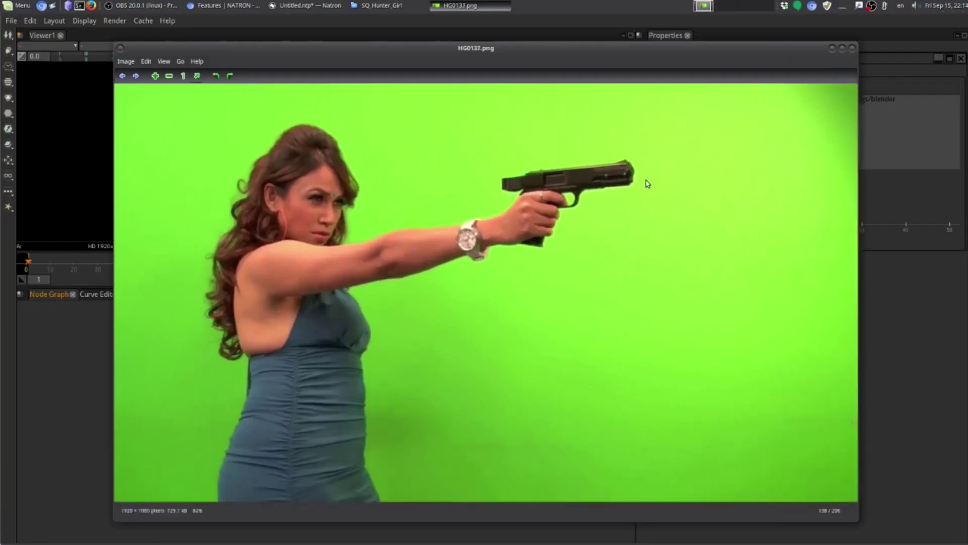
scroll(648, 184, "down", 4)
scroll(647, 184, "down", 3)
scroll(648, 184, "down", 4)
scroll(648, 184, "down", 3)
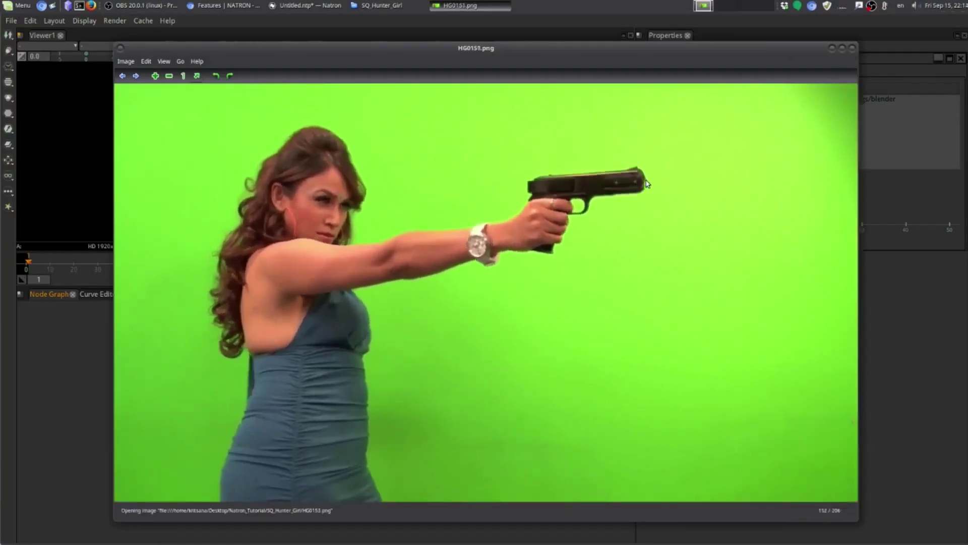
scroll(648, 183, "down", 3)
scroll(648, 183, "down", 3)
scroll(647, 183, "down", 3)
scroll(648, 183, "down", 3)
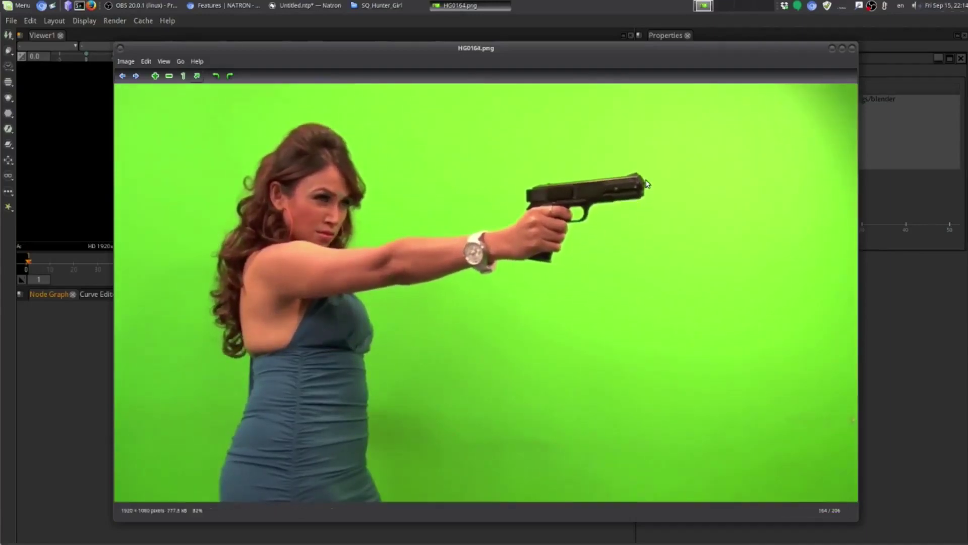
scroll(648, 184, "up", 6)
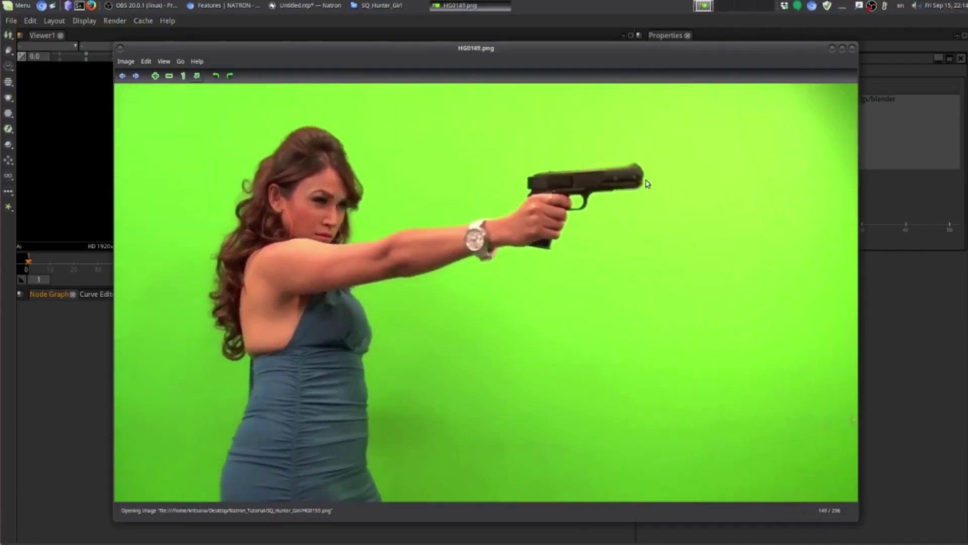
scroll(648, 184, "up", 6)
scroll(647, 183, "down", 3)
scroll(647, 183, "down", 3)
scroll(648, 184, "down", 3)
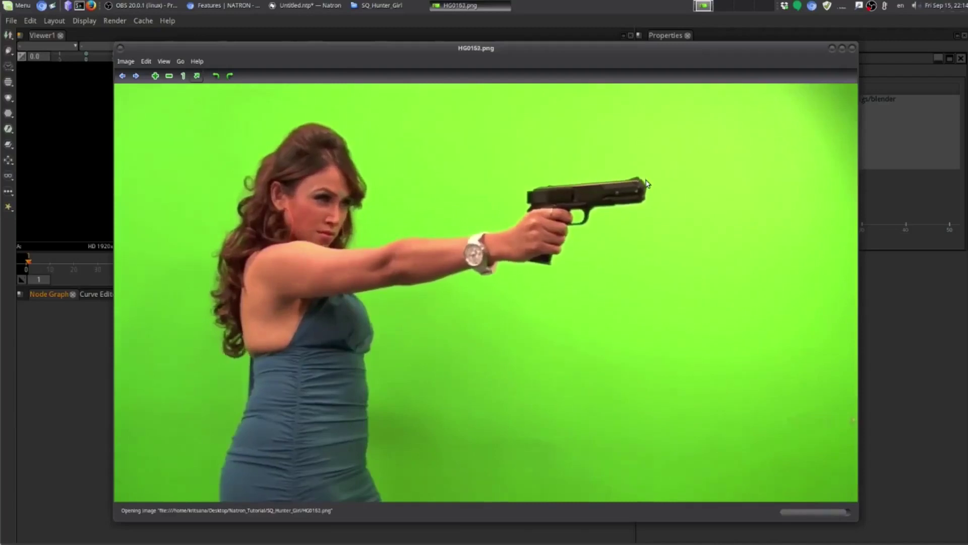
scroll(648, 183, "down", 4)
scroll(647, 184, "up", 12)
scroll(648, 184, "up", 10)
scroll(648, 184, "up", 1)
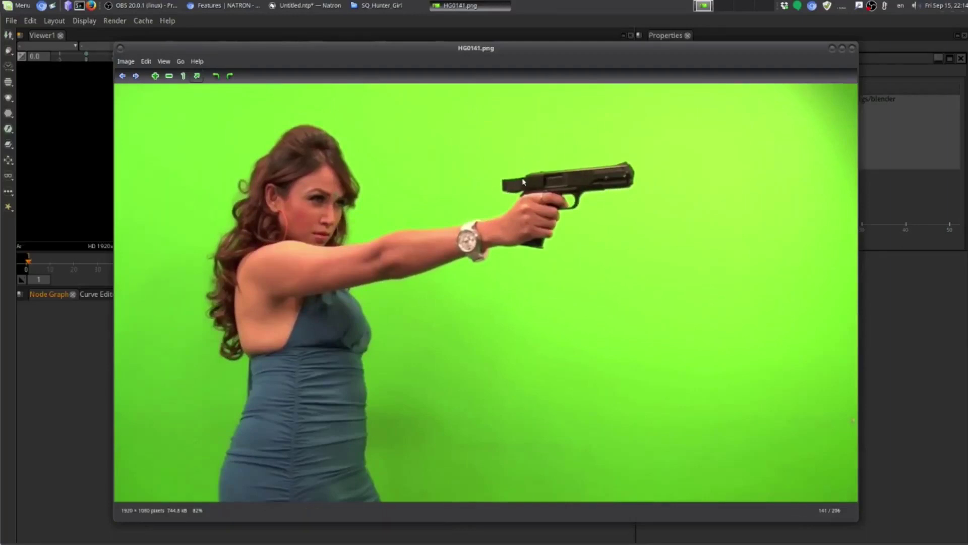
scroll(523, 181, "up", 3)
scroll(523, 182, "down", 10)
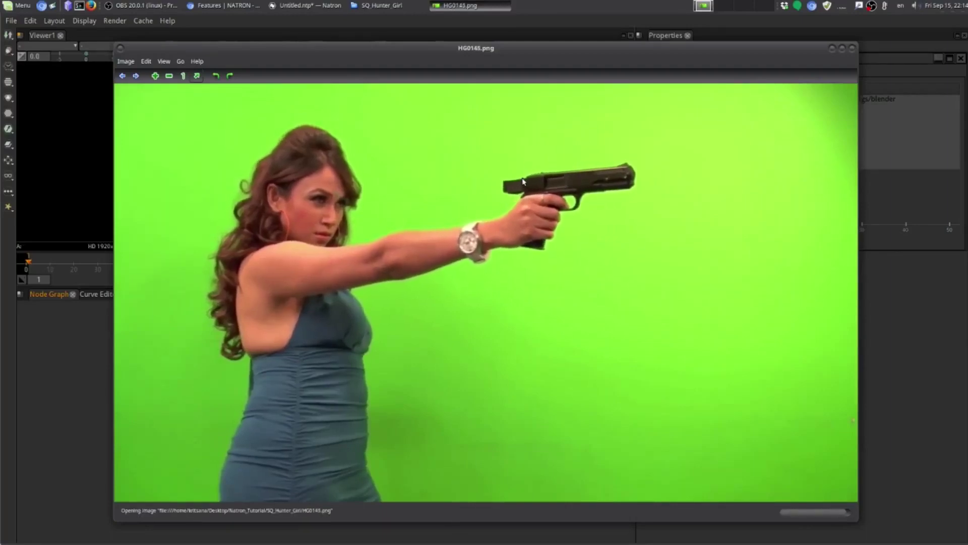
scroll(523, 182, "down", 2)
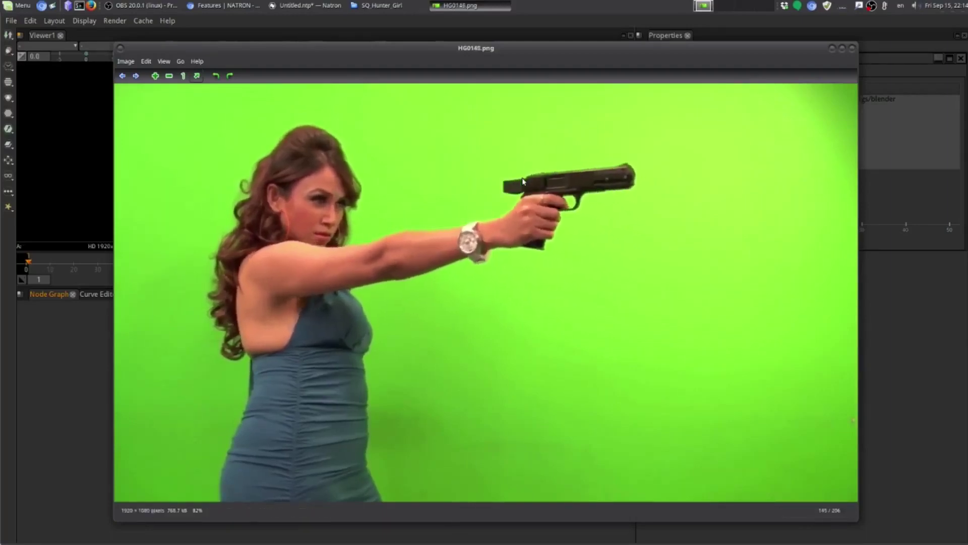
scroll(523, 181, "down", 4)
scroll(523, 181, "down", 4)
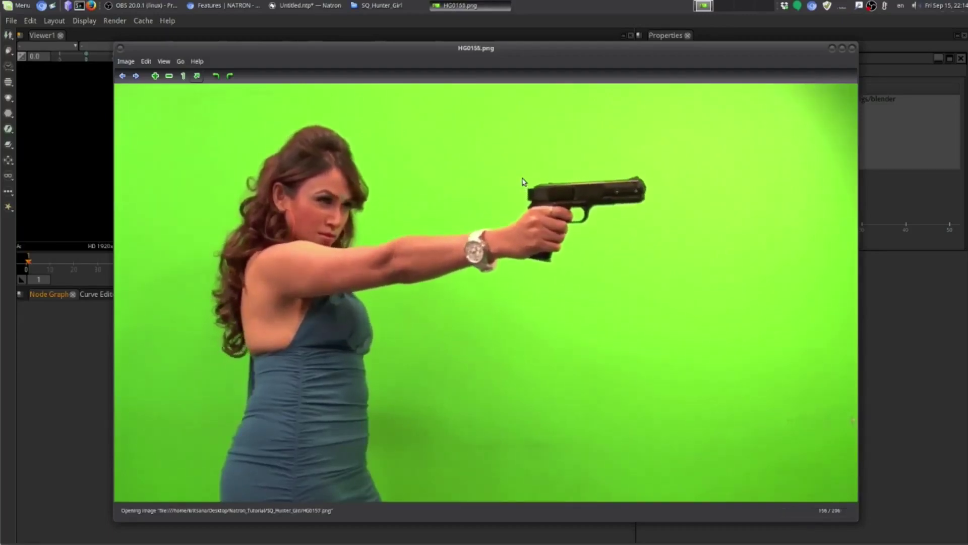
scroll(523, 182, "down", 3)
scroll(523, 181, "down", 2)
scroll(523, 181, "down", 5)
scroll(523, 182, "down", 5)
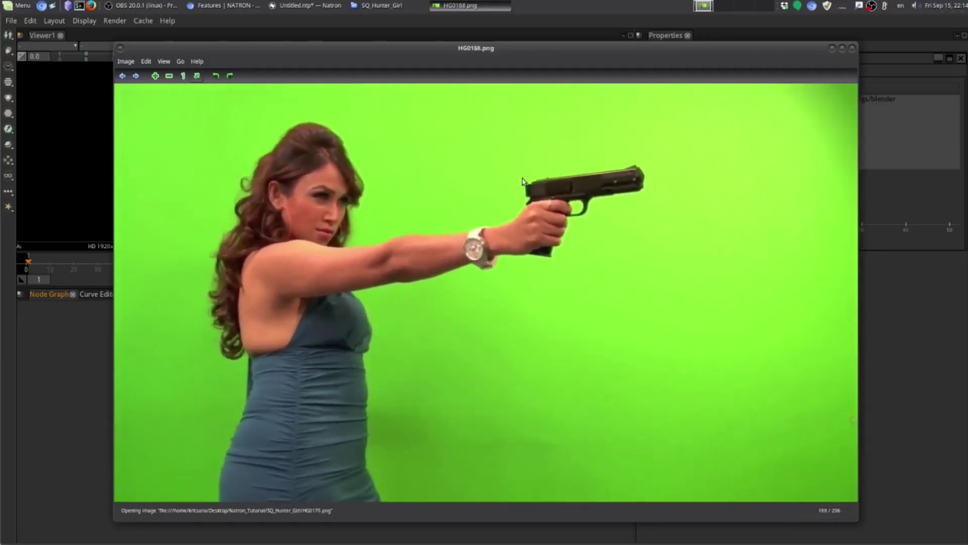
scroll(523, 182, "down", 3)
scroll(523, 182, "down", 2)
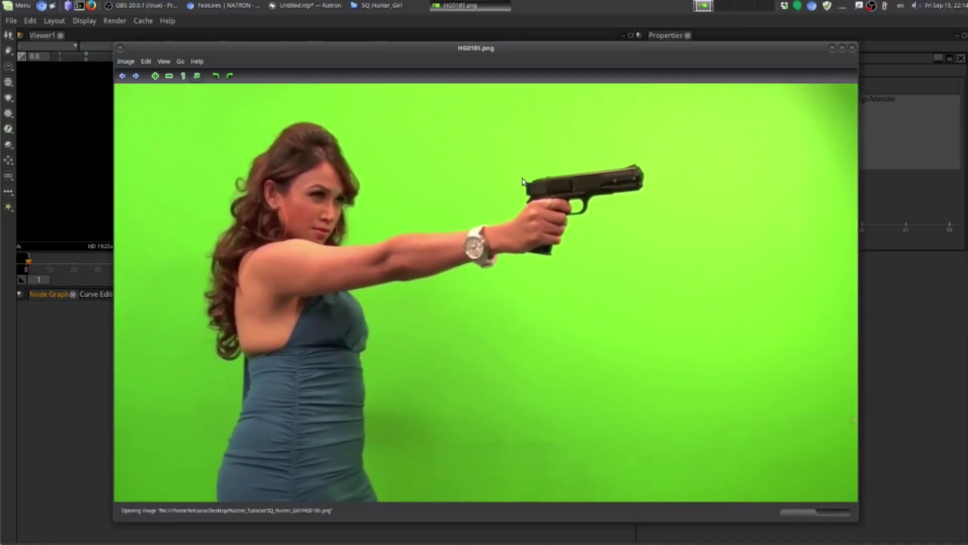
scroll(523, 181, "down", 2)
Review frames up to HG0178.png, settle on HG0166.png, then close the viewer
scroll(523, 182, "up", 10)
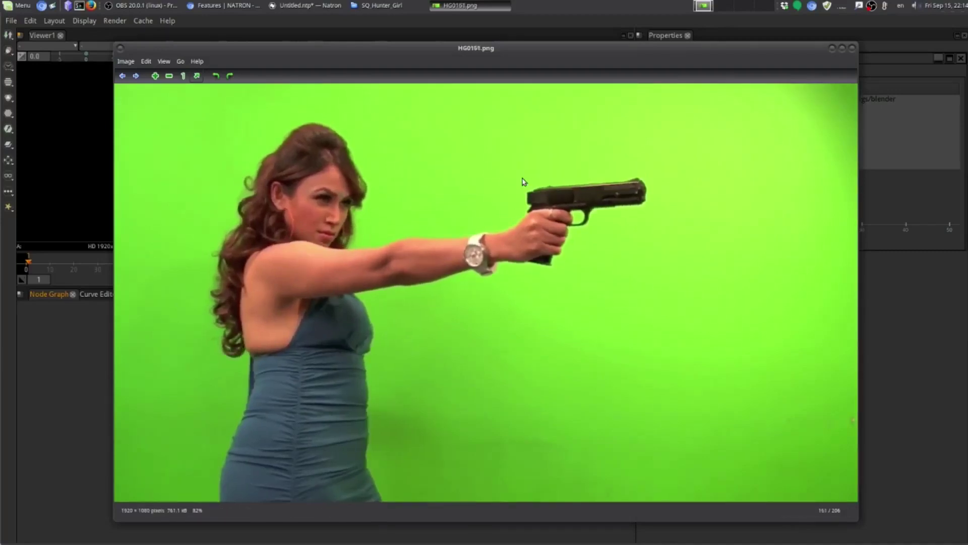
scroll(523, 181, "up", 10)
scroll(523, 182, "up", 3)
scroll(523, 181, "up", 3)
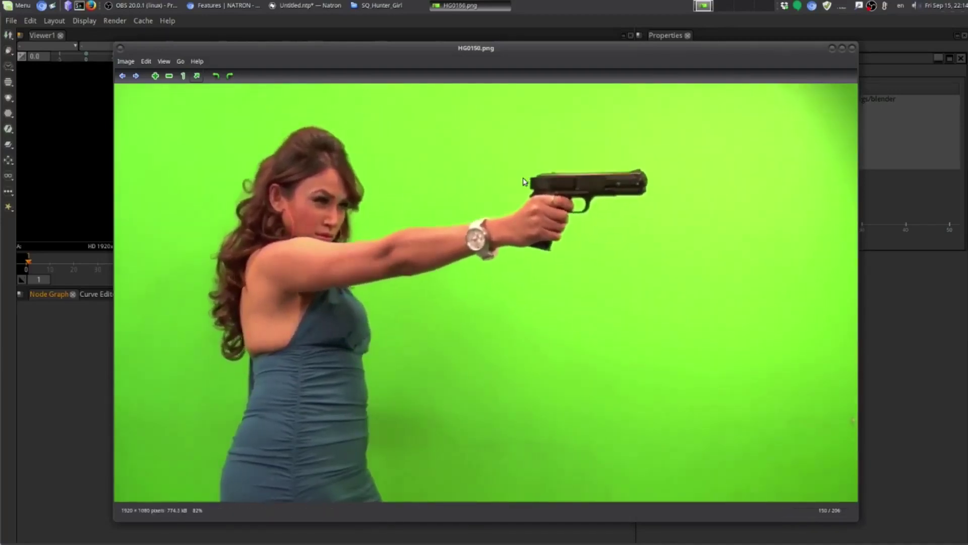
scroll(523, 181, "up", 3)
scroll(523, 182, "up", 2)
scroll(523, 181, "down", 2)
scroll(523, 181, "down", 2)
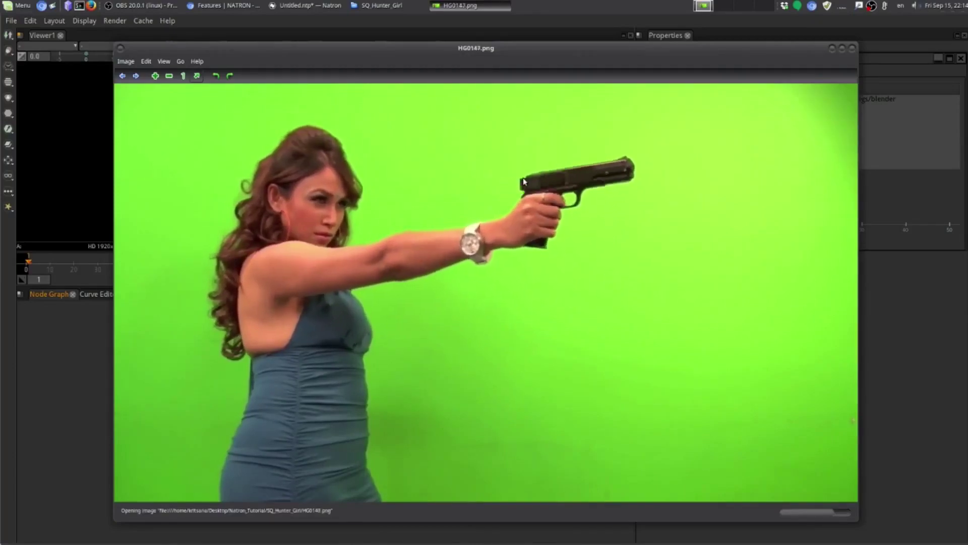
scroll(523, 180, "down", 2)
scroll(523, 181, "down", 2)
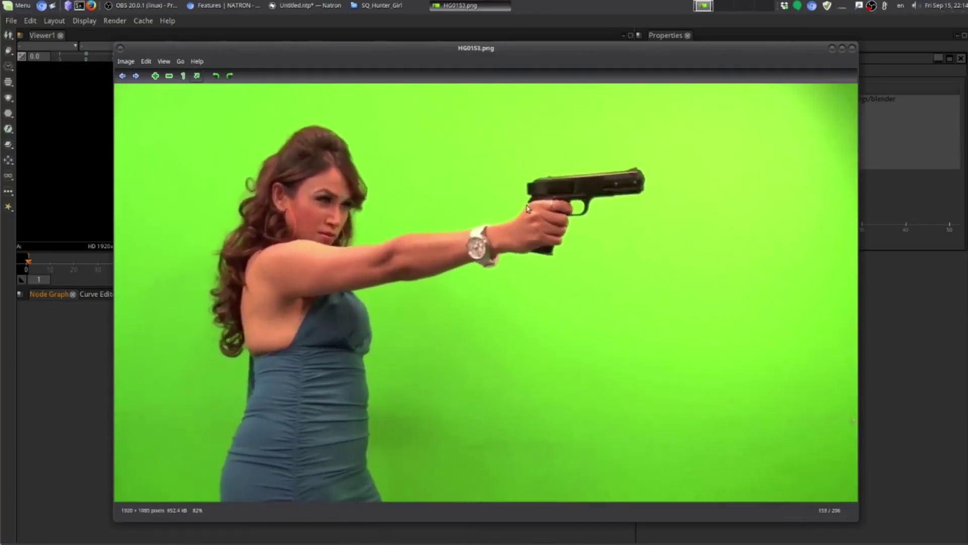
scroll(563, 203, "down", 1)
scroll(562, 203, "down", 3)
scroll(563, 204, "down", 3)
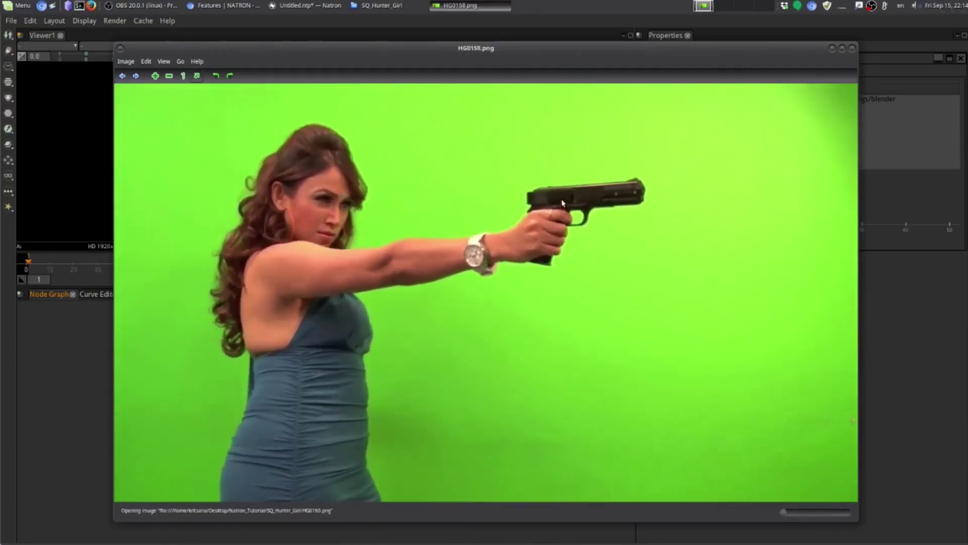
scroll(563, 203, "down", 3)
scroll(563, 203, "down", 3)
scroll(563, 204, "down", 3)
scroll(562, 203, "down", 3)
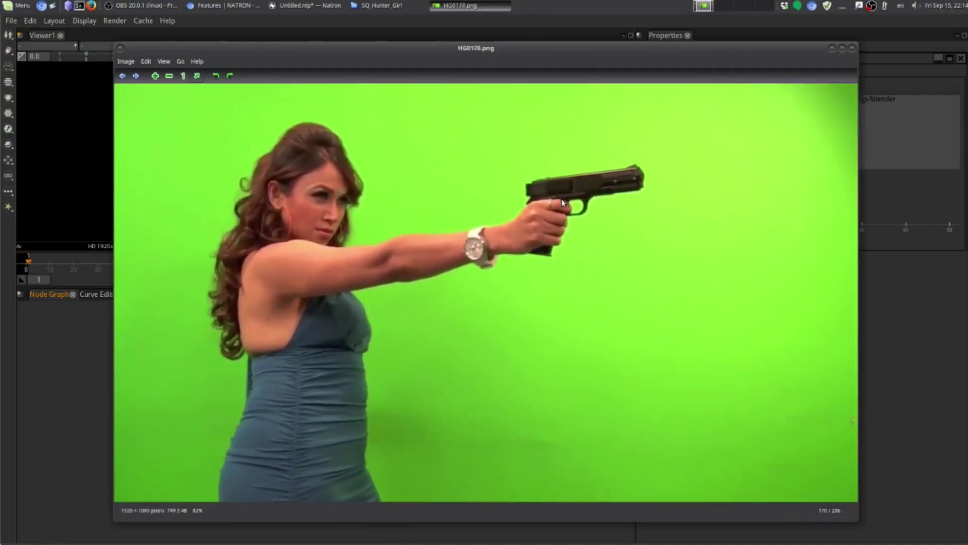
scroll(563, 202, "up", 2)
scroll(563, 202, "up", 1)
scroll(563, 202, "up", 1)
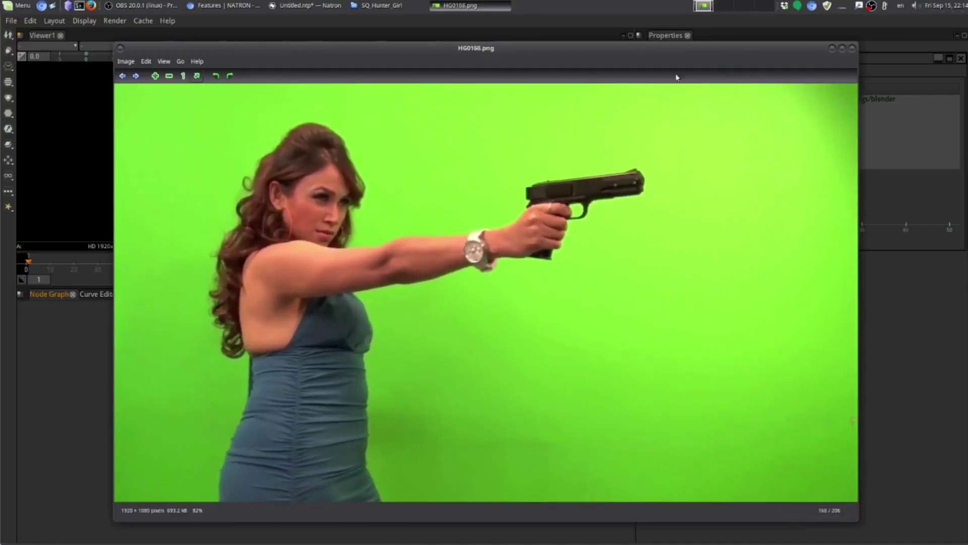
left_click_drag(691, 56, 716, 50)
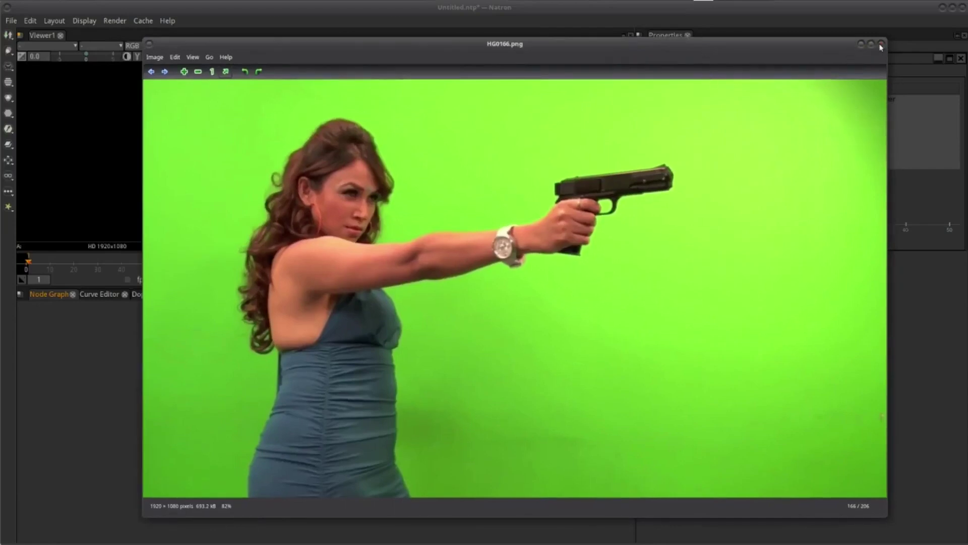
left_click(881, 47)
Return to the Natron_Tutorial folder and move the file manager window left
left_click(544, 120)
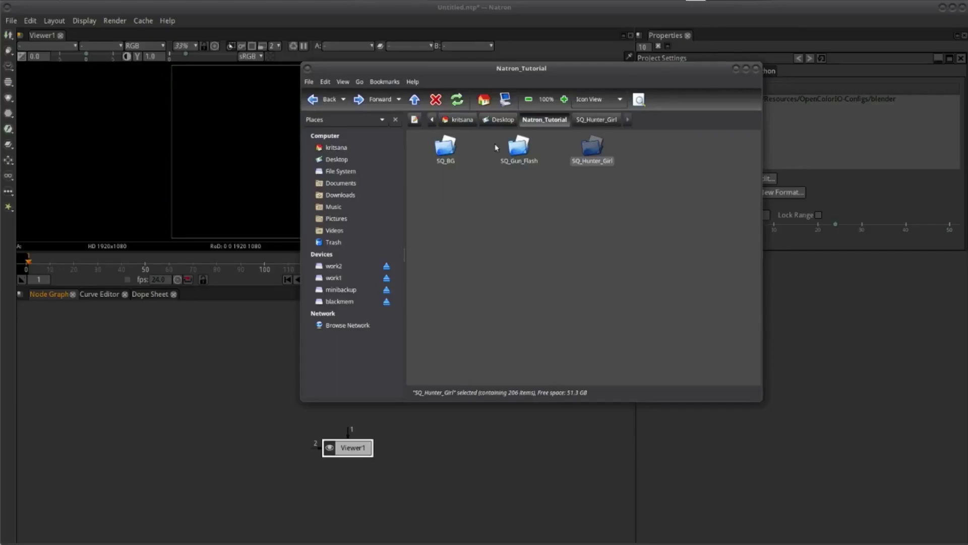
left_click(556, 205)
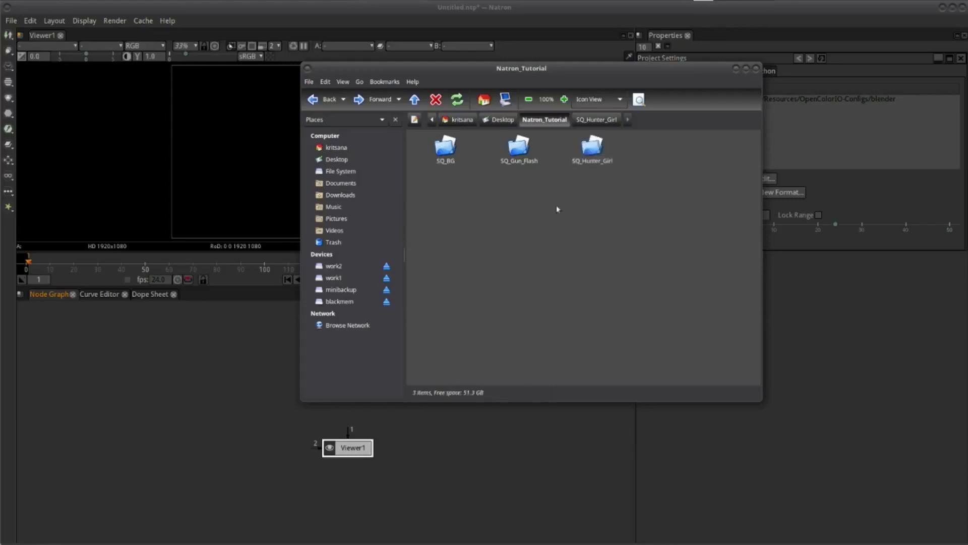
left_click_drag(595, 71, 557, 76)
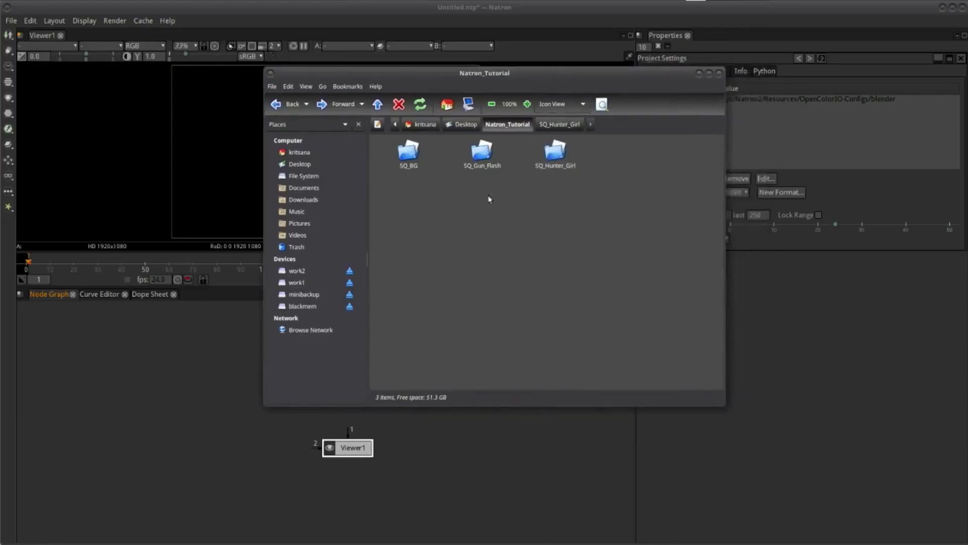
Preview the SQ_BG beach frames from BG0001.png to BG0056.png, then close the viewer
double_click(404, 150)
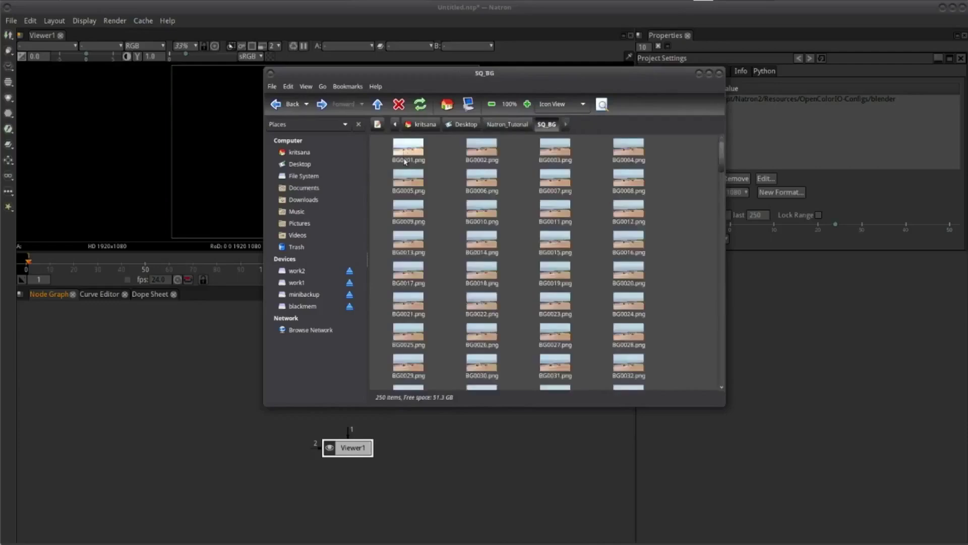
double_click(406, 151)
key("Right")
key("Right")
key("Right")
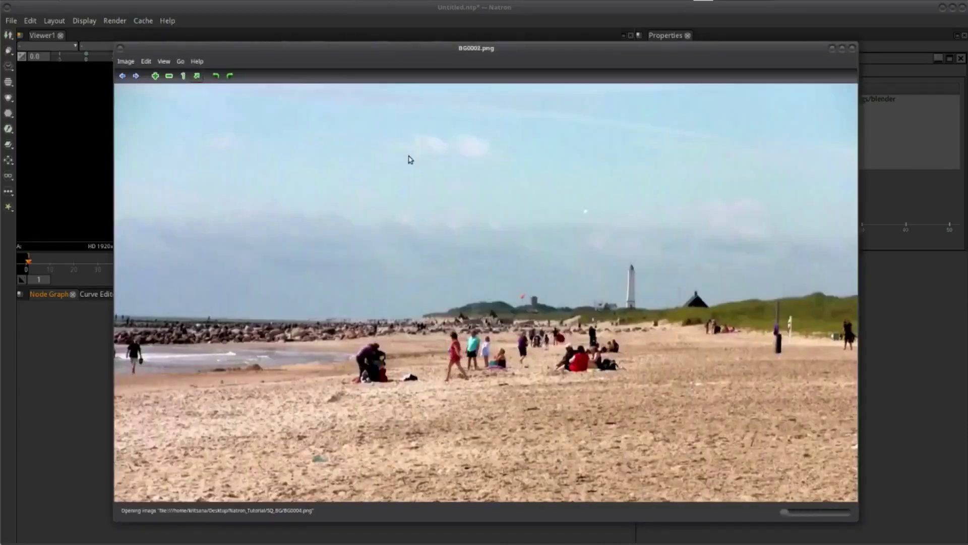
key("Right")
key("Right")
key("Right")
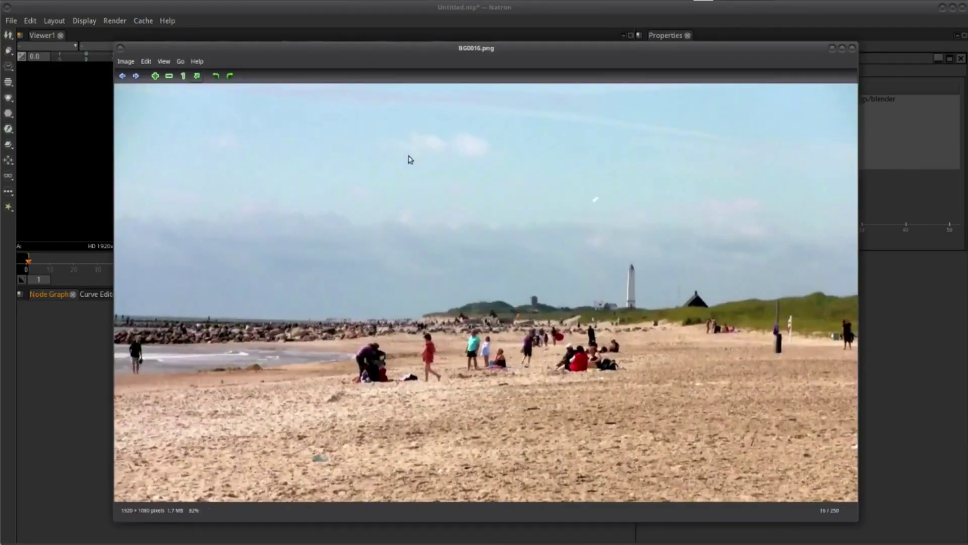
key("Right")
key("Right")
key("Right")
key("Right")
key("Right")
key("Right")
key("Right")
key("Right")
key("Right")
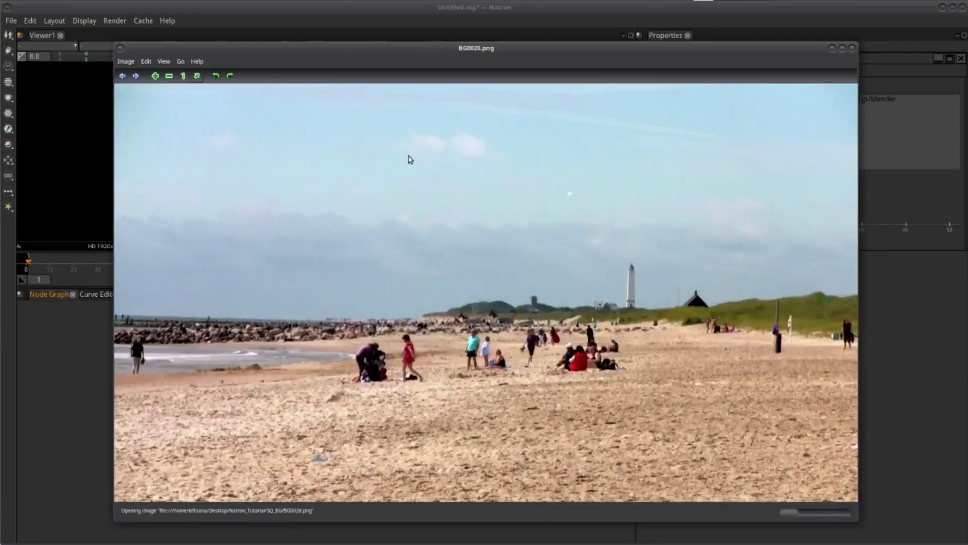
key("Right")
key("Right")
key("Right")
key("Right")
key("Right")
key("Right")
key("Right")
key("Right")
key("Right")
key("Right")
key("Right")
key("Right")
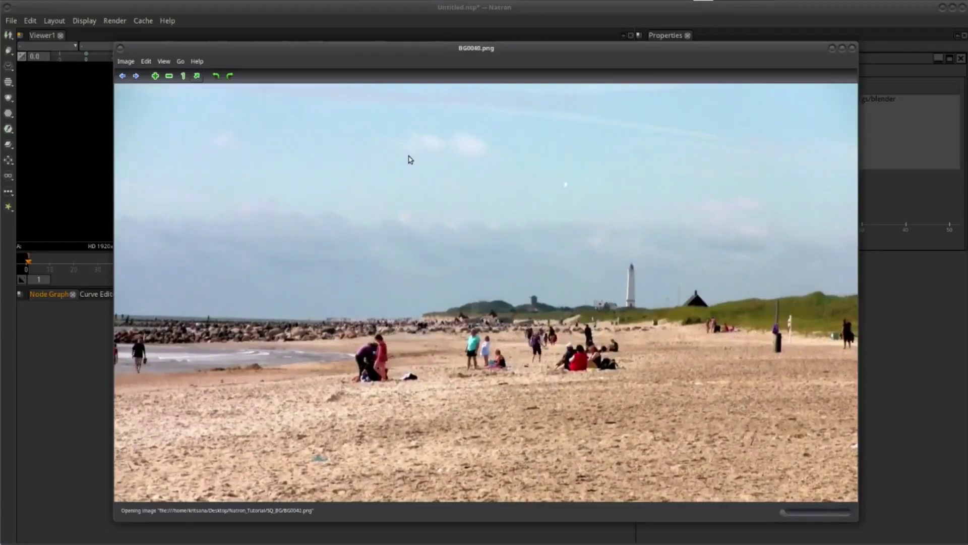
key("Right")
key("Right")
key("Right")
key("Right")
key("Right")
key("Right")
key("Right")
key("Right")
key("Right")
key("Right")
key("Right")
key("Right")
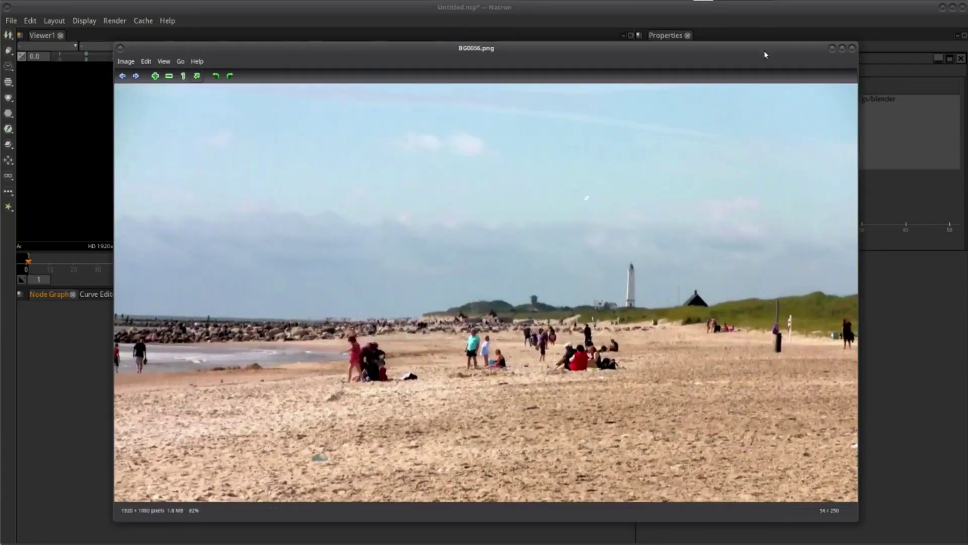
left_click(852, 50)
Reopen hunter-girl frame HG0001.png briefly, then close it
left_click(508, 124)
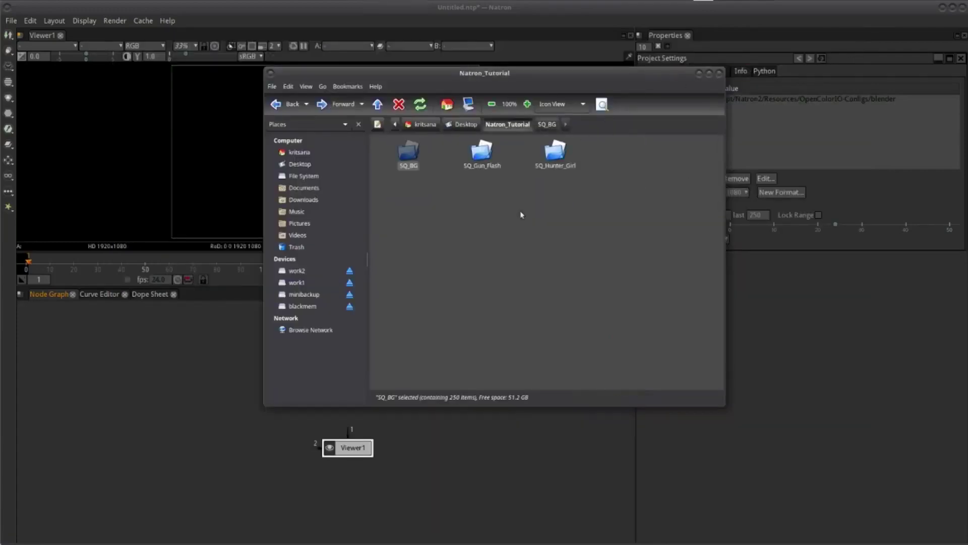
double_click(565, 149)
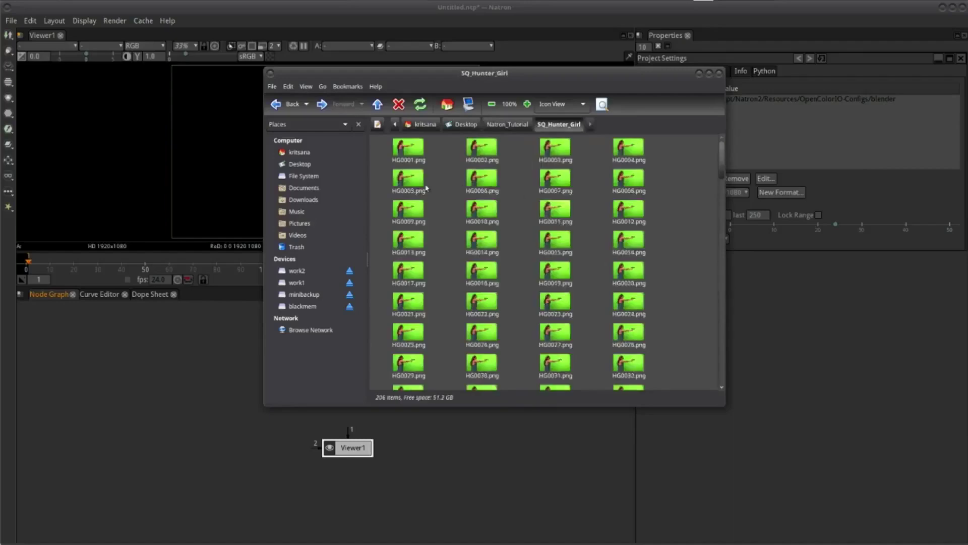
double_click(408, 147)
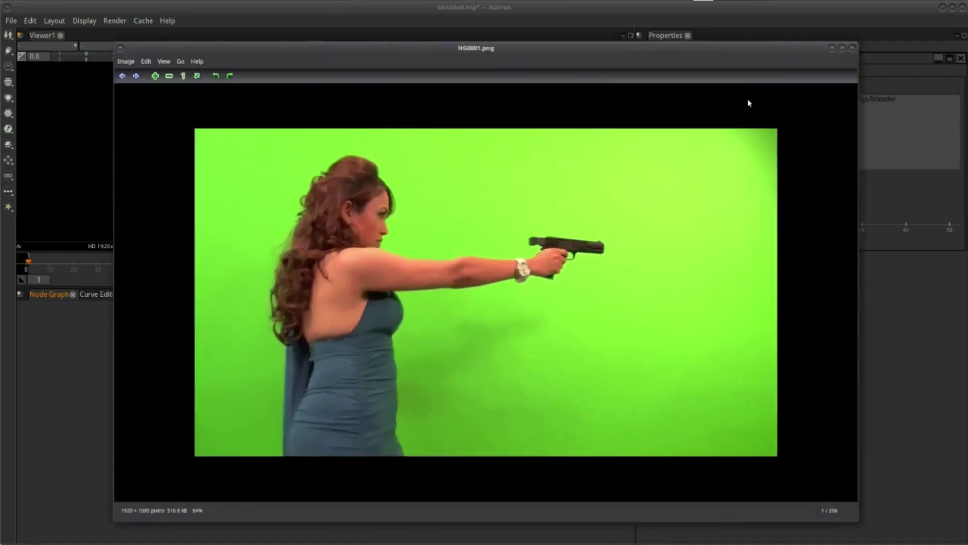
left_click(851, 49)
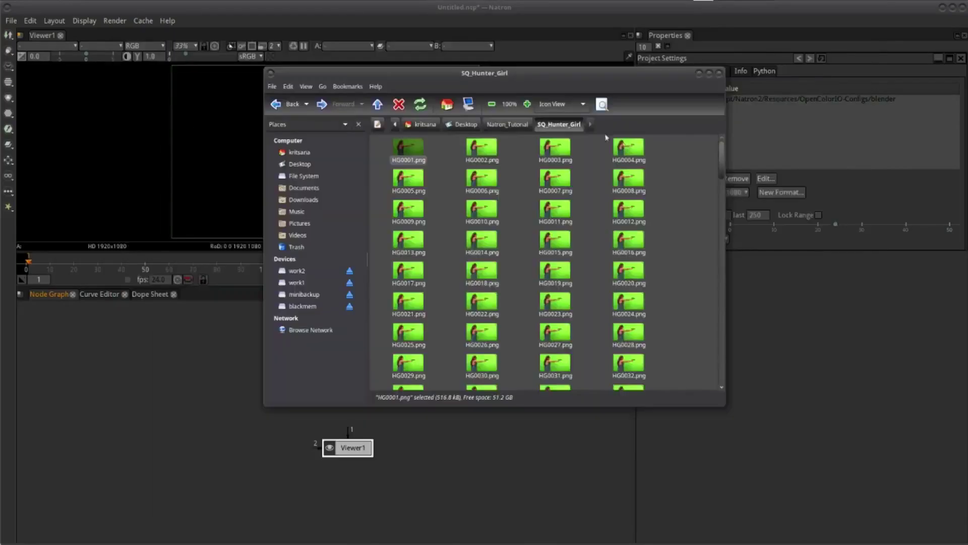
Preview the SQ_Gun_Flash frames from GF0001.png to GF0018.png, then close the viewer
left_click(508, 124)
left_click(488, 160)
double_click(487, 161)
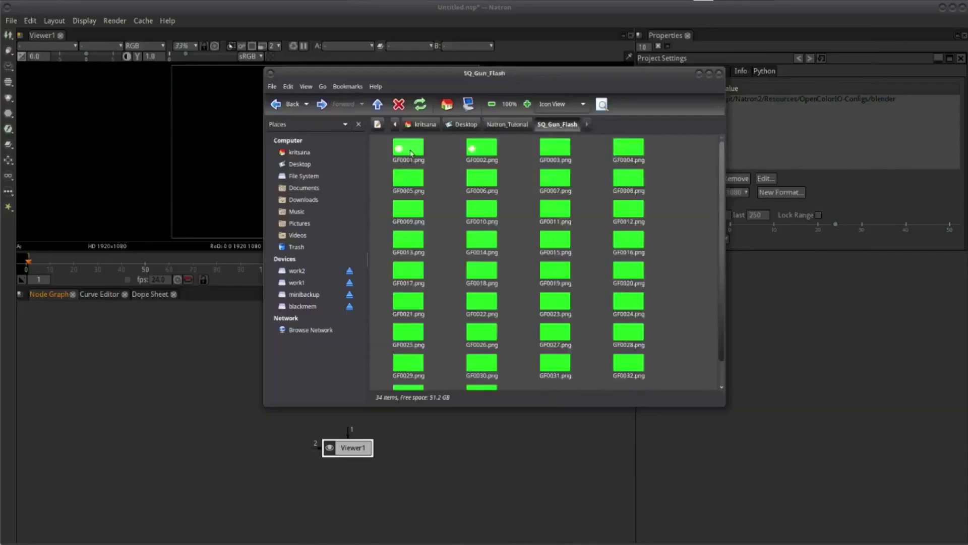
double_click(409, 150)
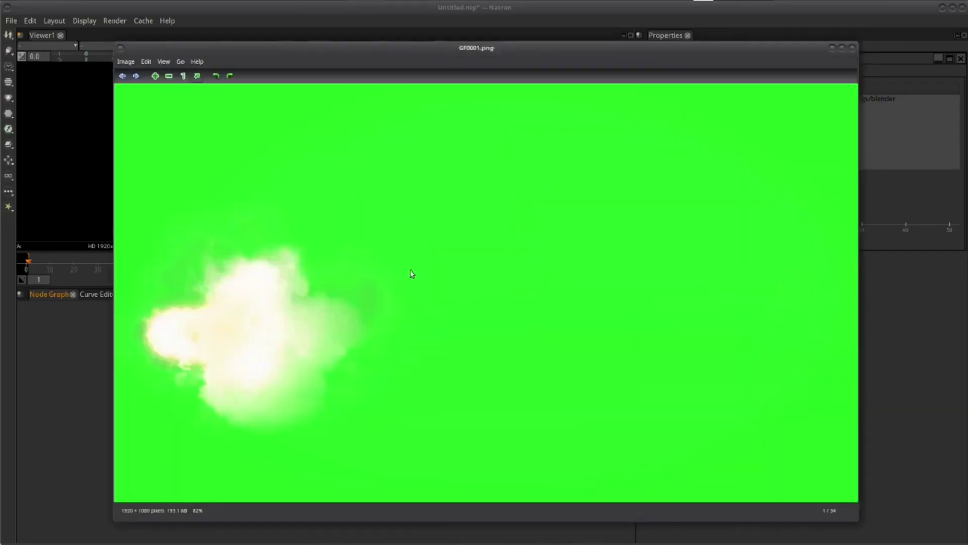
key("Right")
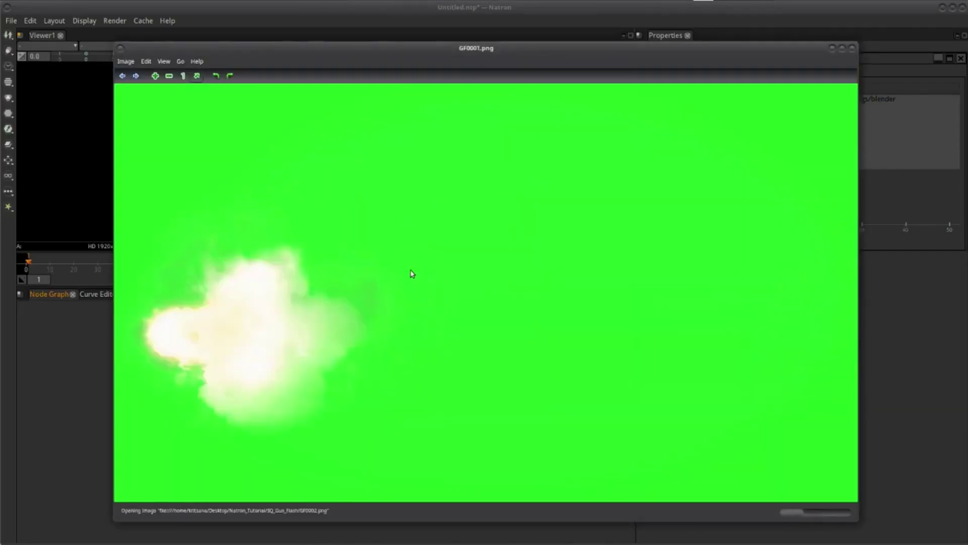
key("Right")
key("Right")
key("Right")
key("Right")
key("Right")
key("Right")
key("Right")
key("Right")
key("Right")
key("Right")
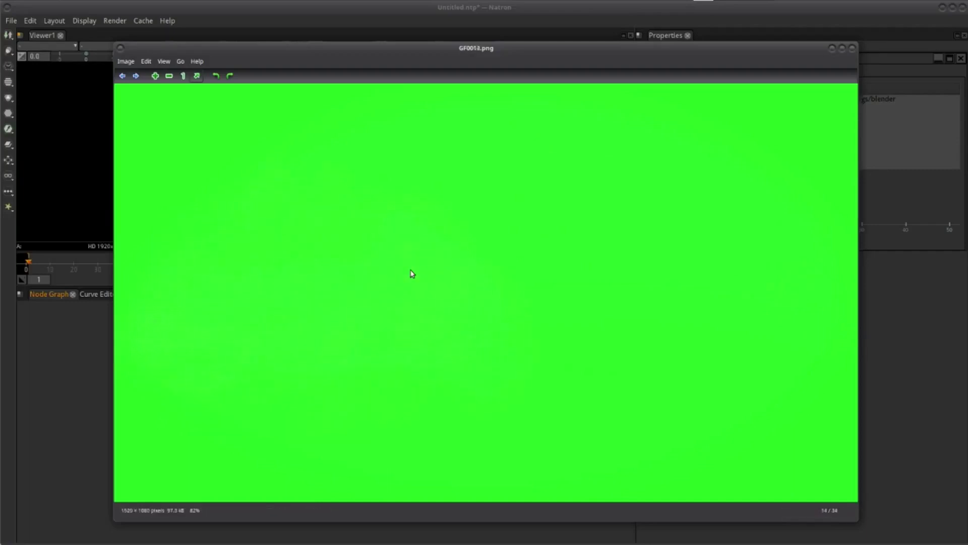
key("Right")
key("Right")
key("Right")
left_click(853, 49)
Open HG0001.png in SQ_Hunter_Girl and step forward through the green-screen frames
left_click(508, 124)
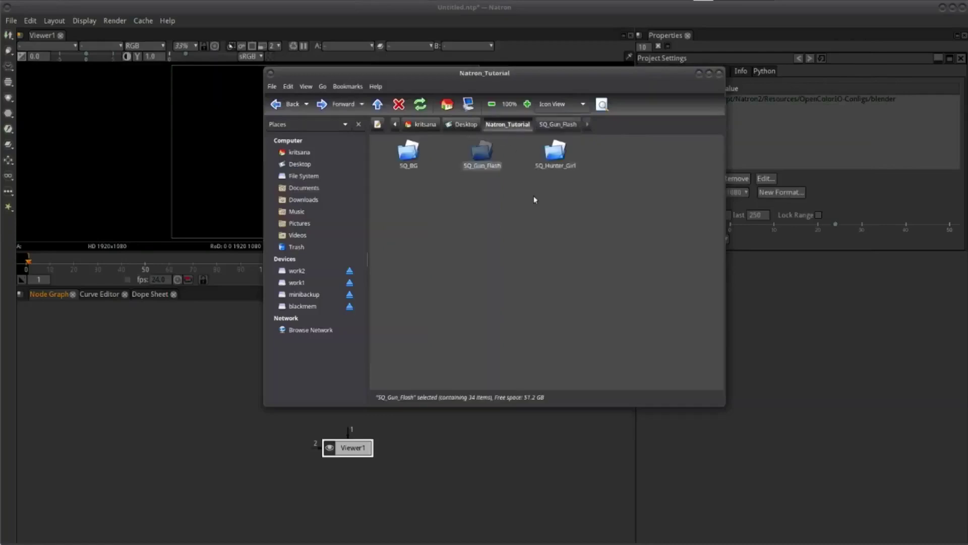
double_click(557, 150)
double_click(410, 150)
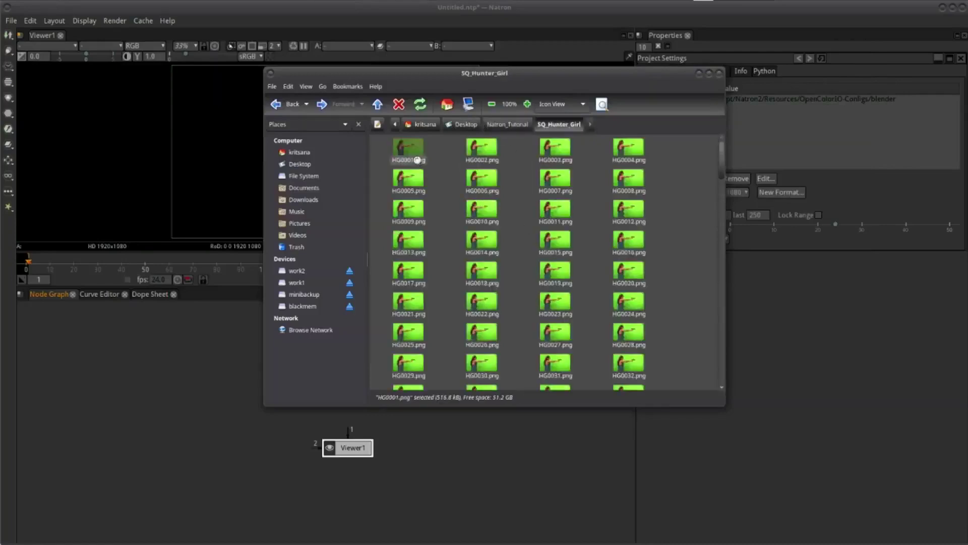
key("Right")
key("Right")
key("Right")
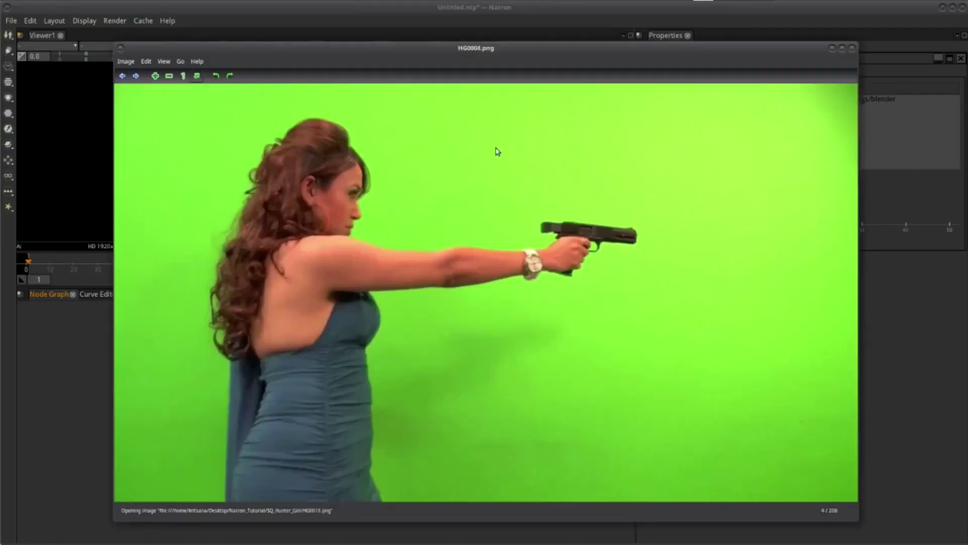
key("Right")
key("Right")
key("Right")
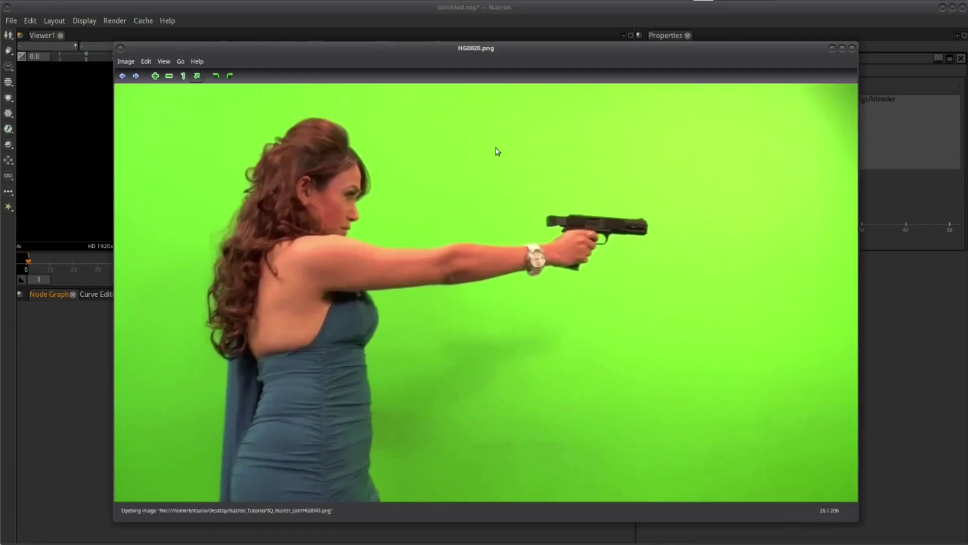
key("Right")
key("Right")
key("Right")
key("Right")
key("Right")
key("Right")
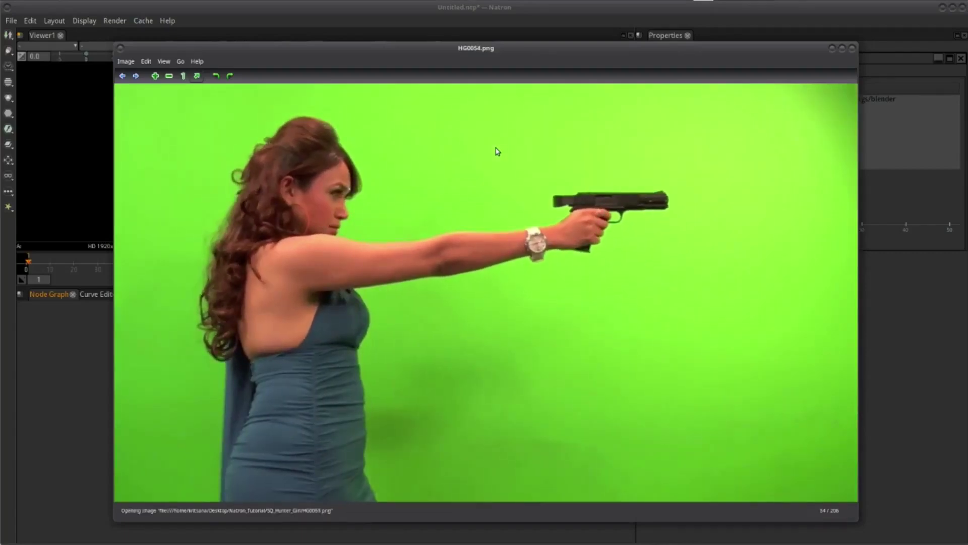
key("Right")
key("Right")
key("Right")
key("Right")
key("Right")
key("Right")
key("Right")
key("Right")
key("Right")
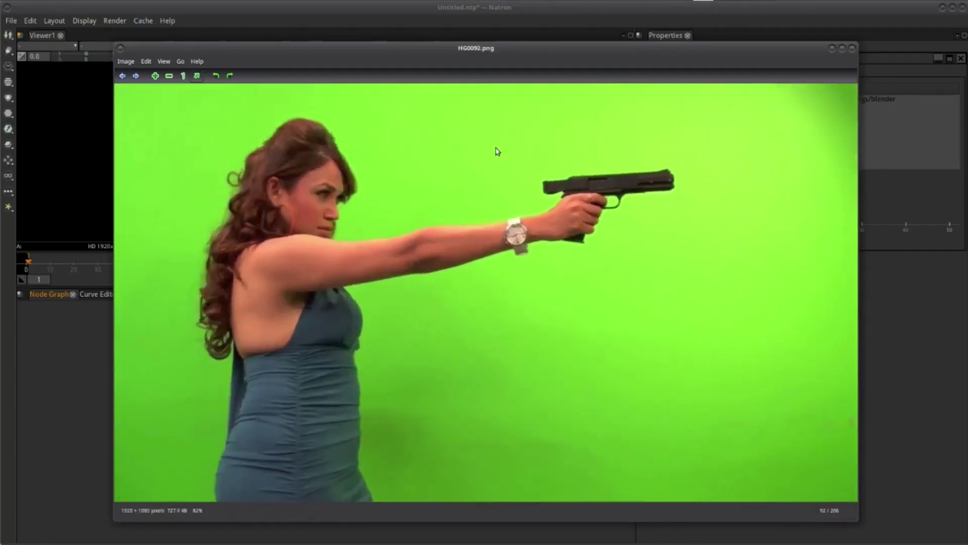
key("Right")
key("Right")
key("Right")
key("Right")
key("Right")
key("Right")
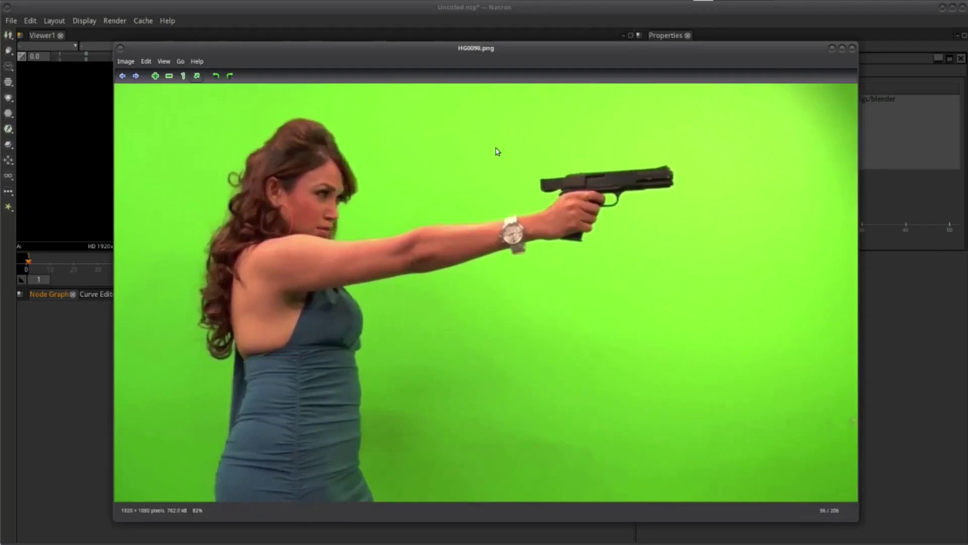
key("Right")
key("Right")
key("Right")
key("Right")
key("Right")
key("Right")
key("Right")
key("Right")
key("Right")
key("Right")
key("Right")
key("Right")
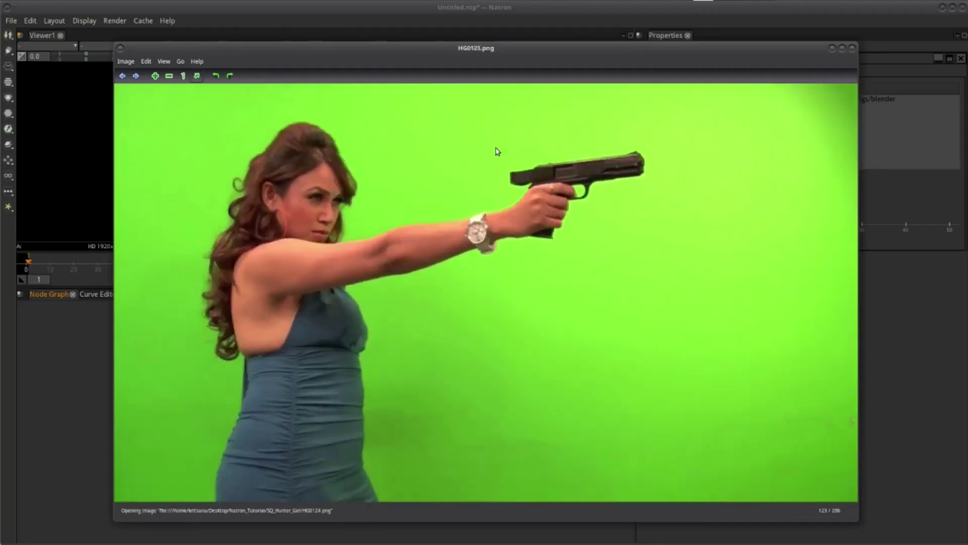
key("Right")
key("Right")
key("Right")
key("Right")
key("Right")
key("Right")
key("Right")
key("Right")
key("Right")
key("Right")
key("Right")
key("Right")
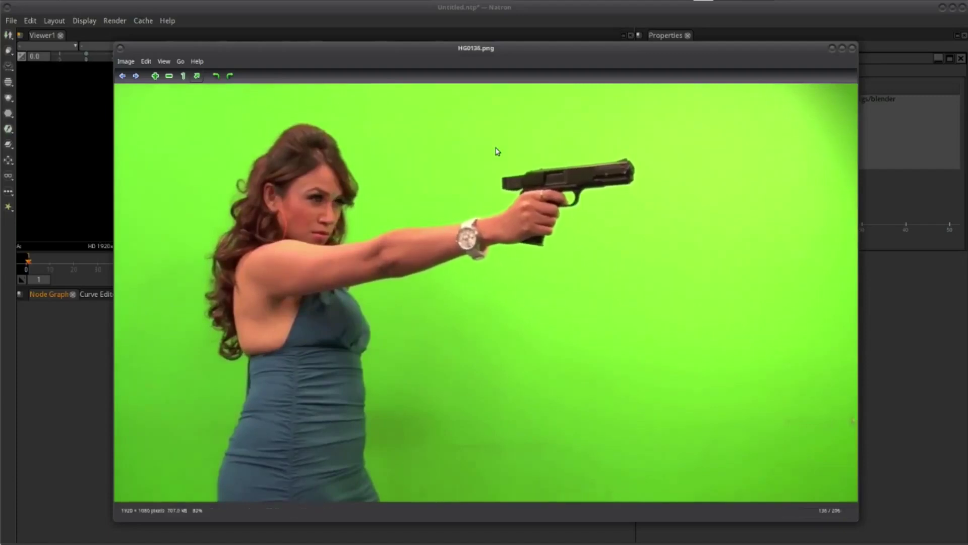
key("Right")
key("Right")
key("Right")
key("Right")
key("Right")
key("Right")
key("Right")
key("Right")
key("Right")
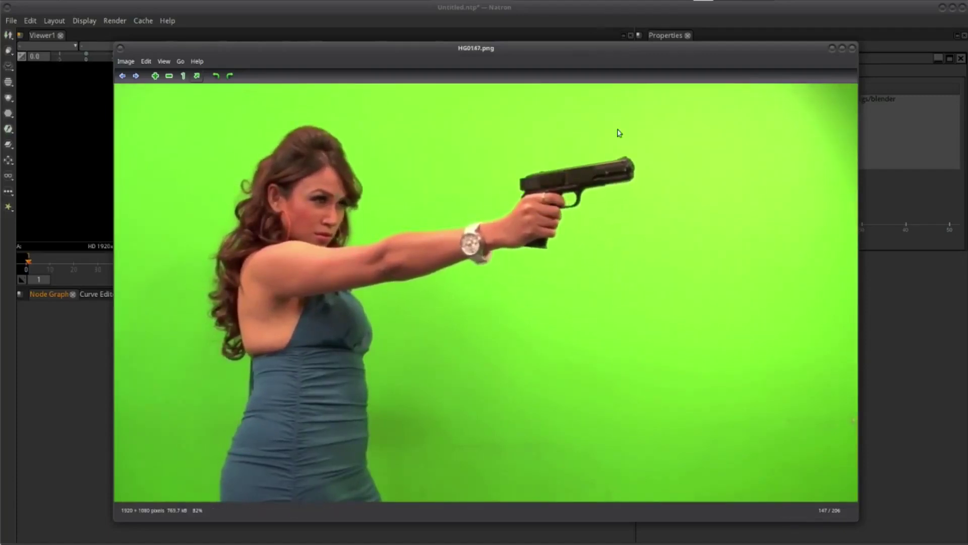
Compare HG0146.png with HG0147.png, settling on HG0147.png, and reposition the preview window
key("Left")
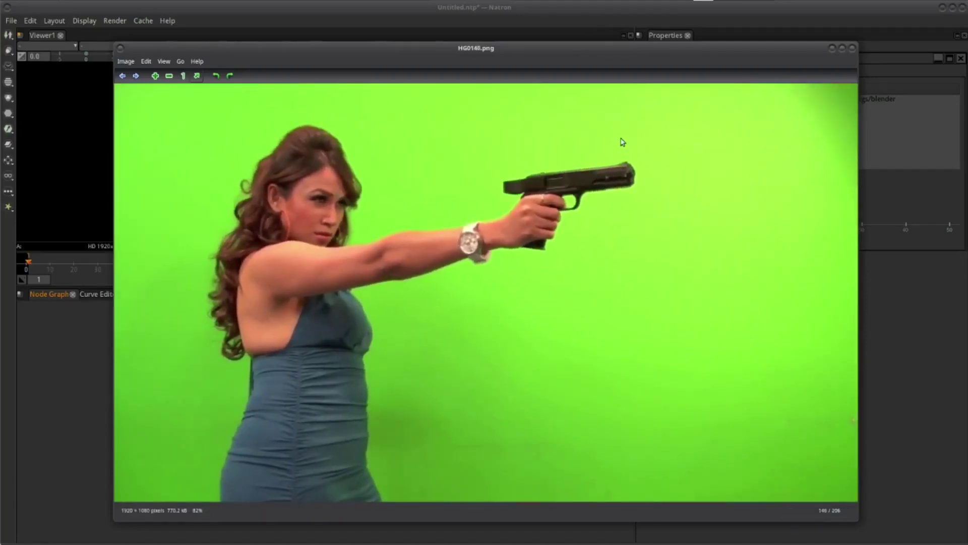
key("Right")
key("Left")
key("Right")
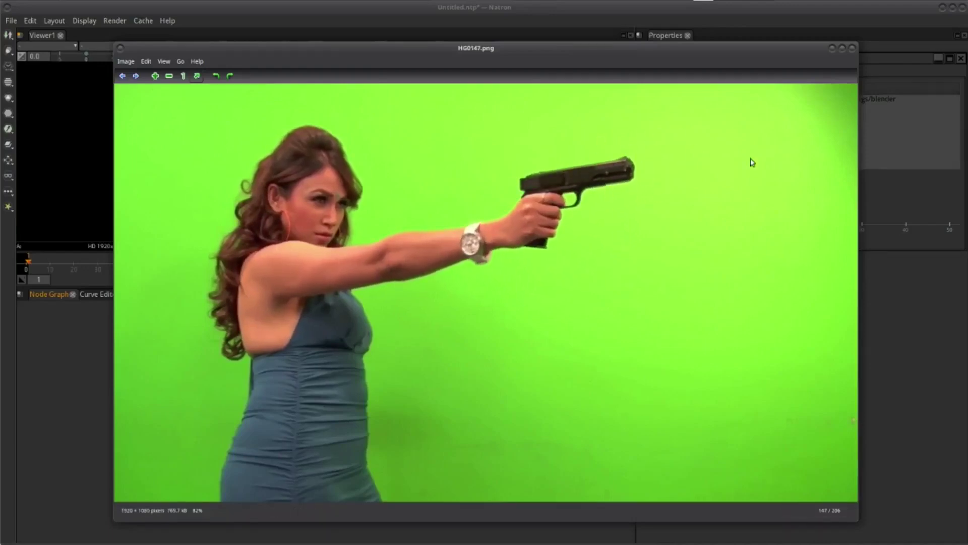
mouse_move(670, 90)
left_mouse_down()
mouse_move(623, 152)
mouse_move(647, 108)
left_mouse_up()
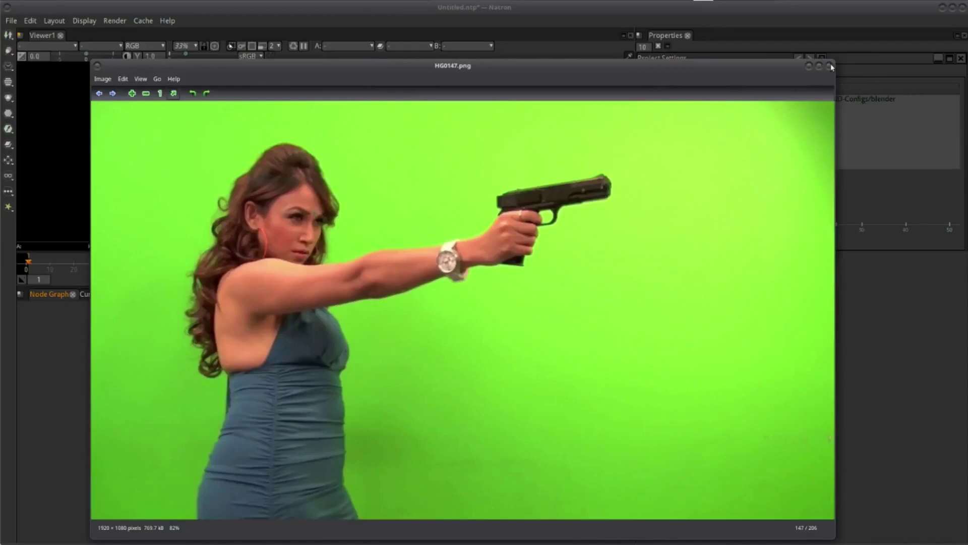
key("ctrl+w")
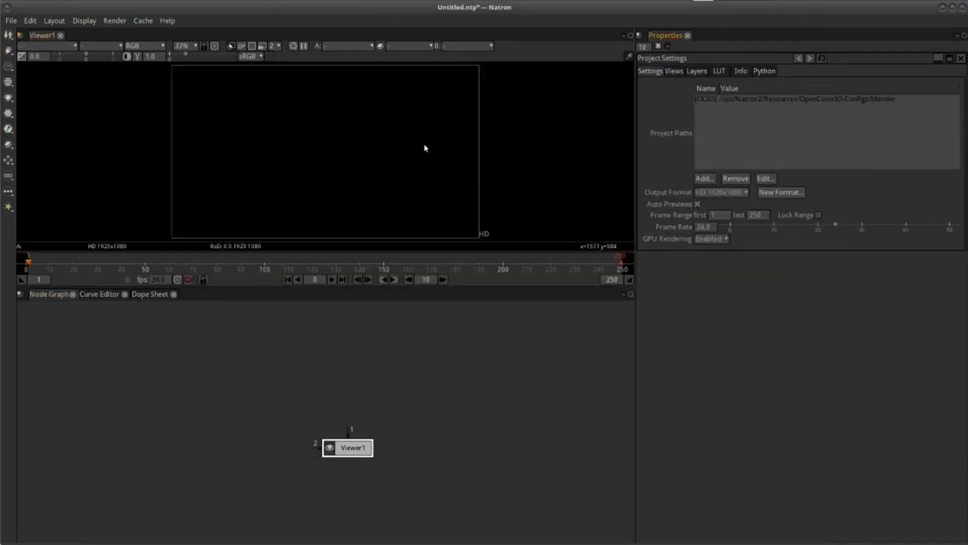
key("alt+Tab")
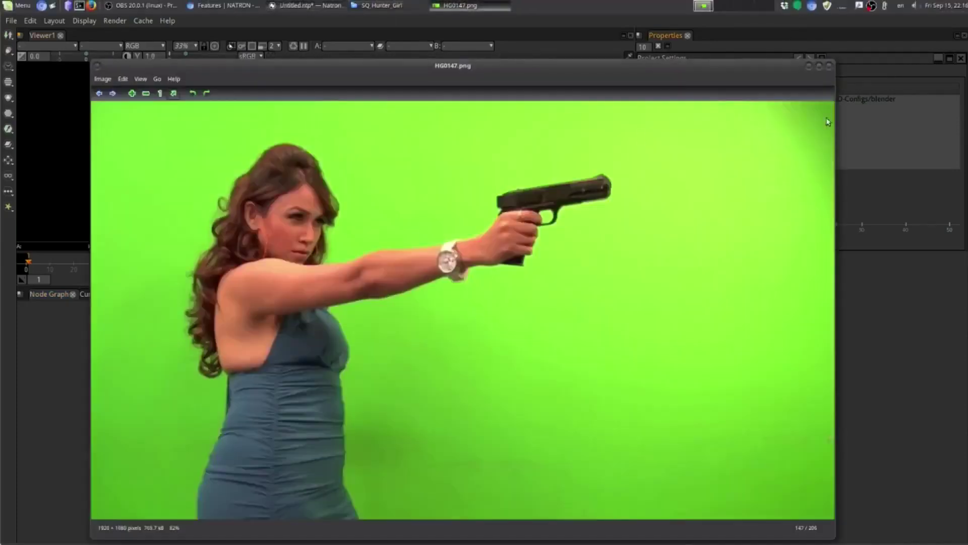
Back in Natron, show the node graph's Image submenu listing Read, Write, Constant and CheckerBoard
left_click(828, 68)
scroll(352, 415, "up", 2)
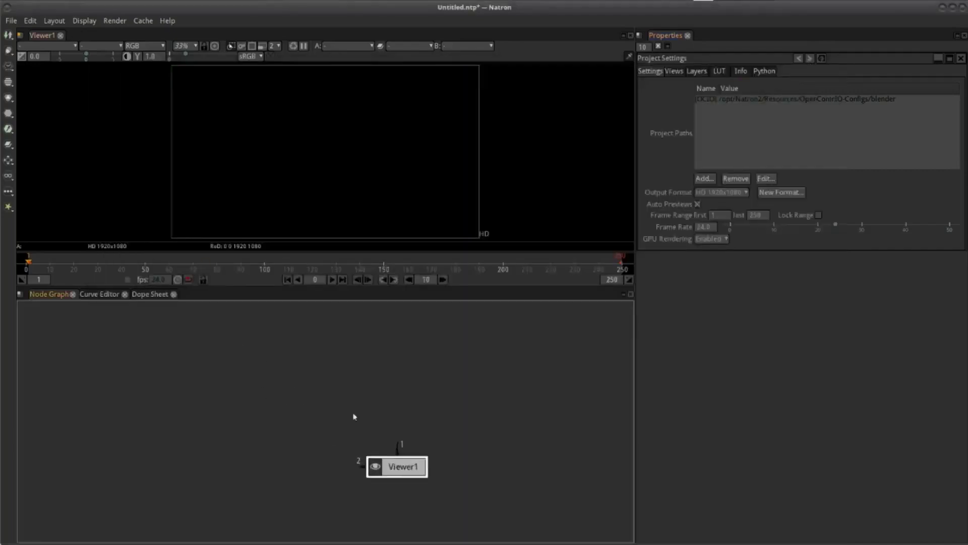
scroll(308, 393, "up", 3)
scroll(308, 363, "down", 3)
scroll(307, 391, "down", 1)
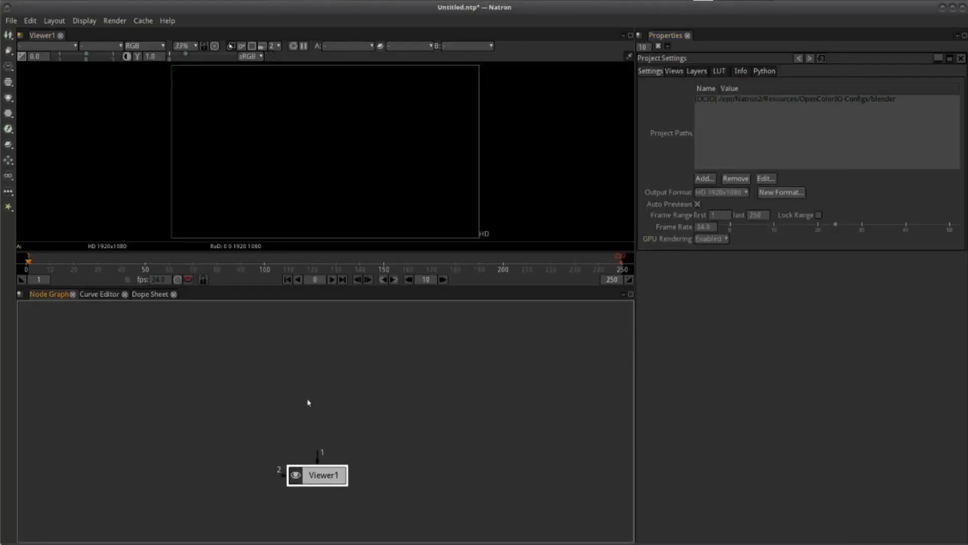
right_click(302, 389)
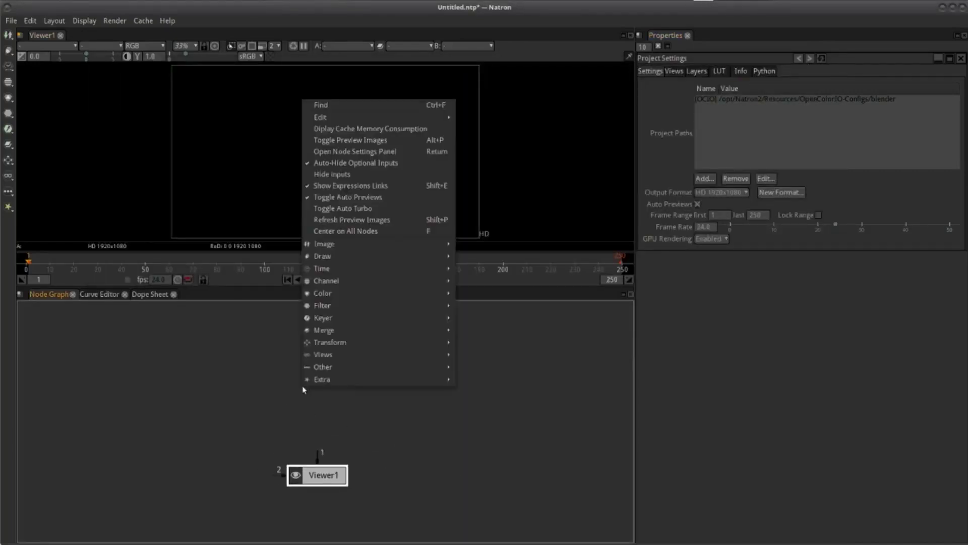
mouse_move(307, 379)
left_click(273, 435)
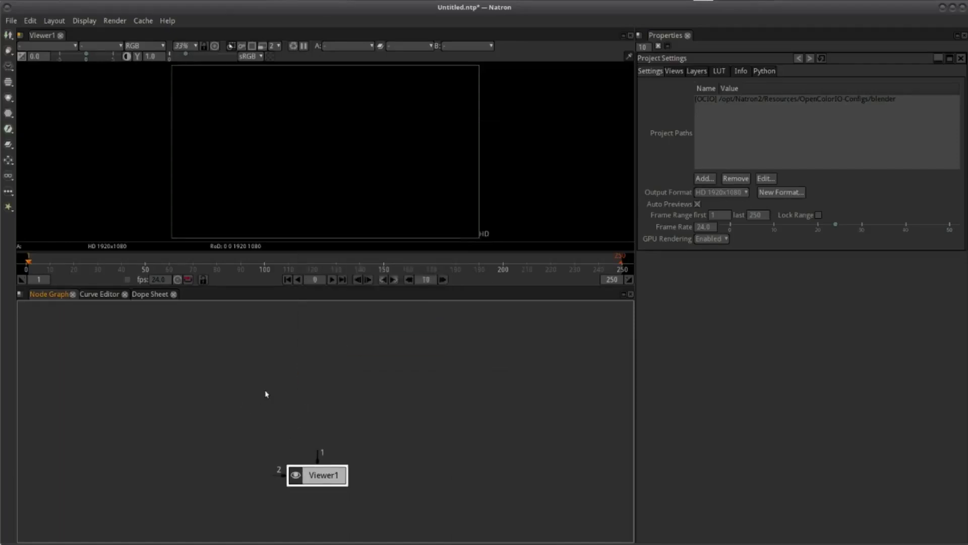
right_click(266, 390)
mouse_move(313, 247)
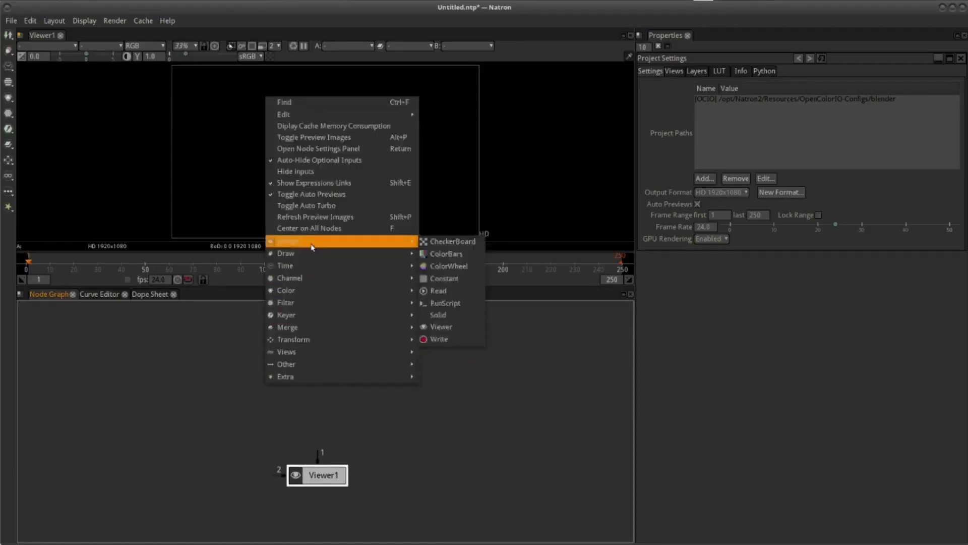
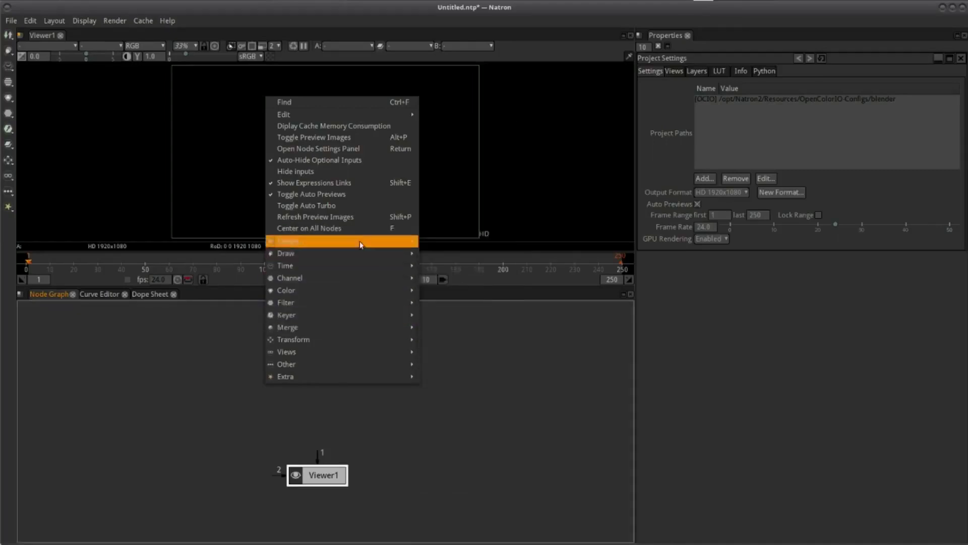
Add a Read node from the Node Graph's Image menu and reposition its file browser
mouse_move(374, 243)
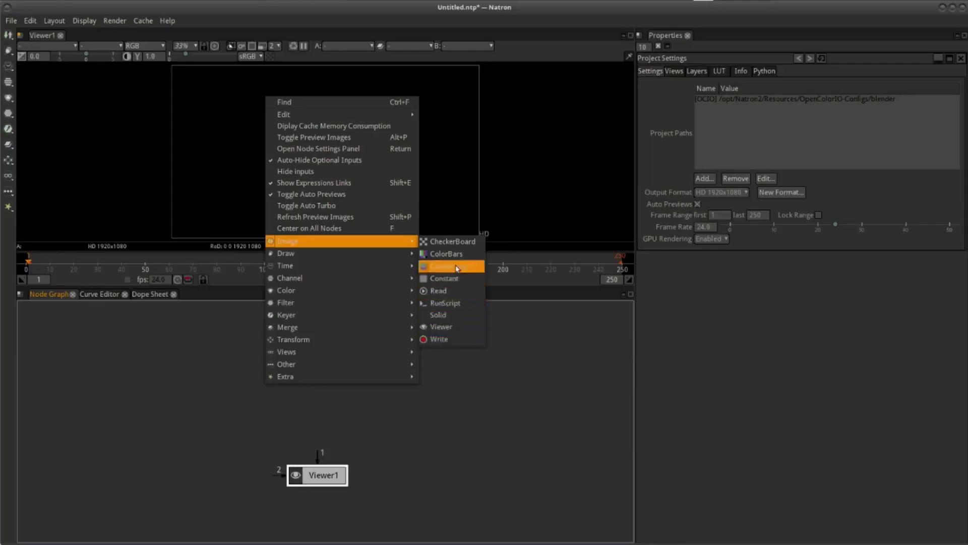
left_click(458, 294)
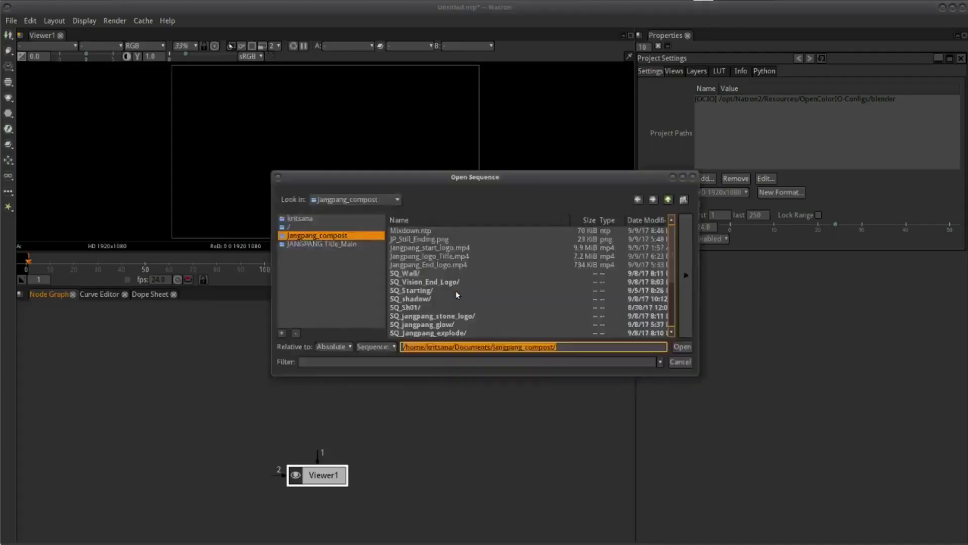
left_click_drag(507, 178, 490, 168)
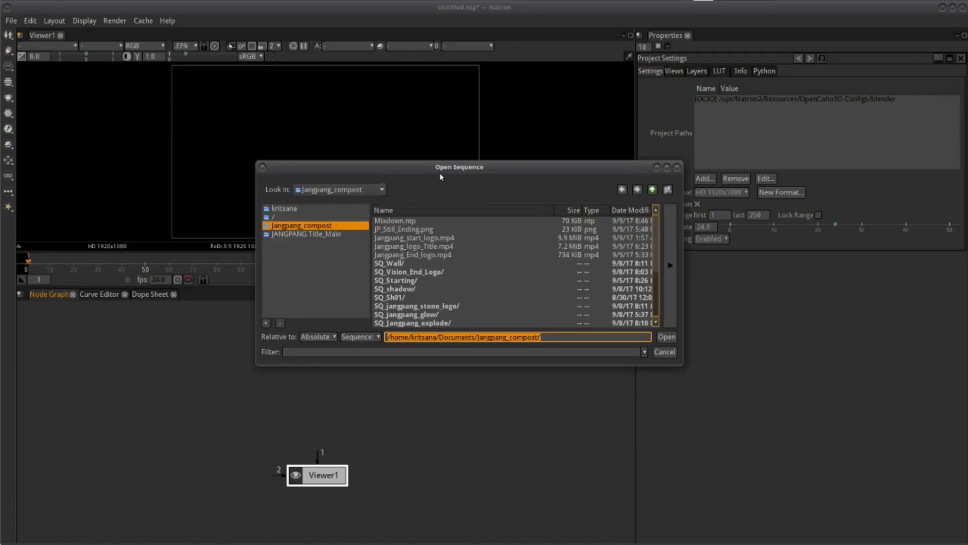
Browse Home > Desktop > Natron_Tutorial > SQ_BG to list the BG####.png 1-250 sequence
left_click(296, 209)
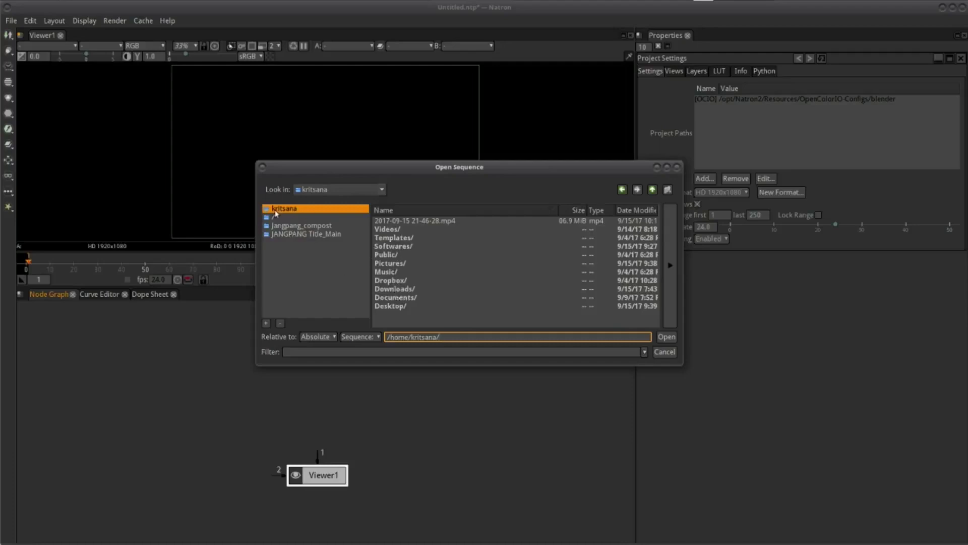
double_click(394, 306)
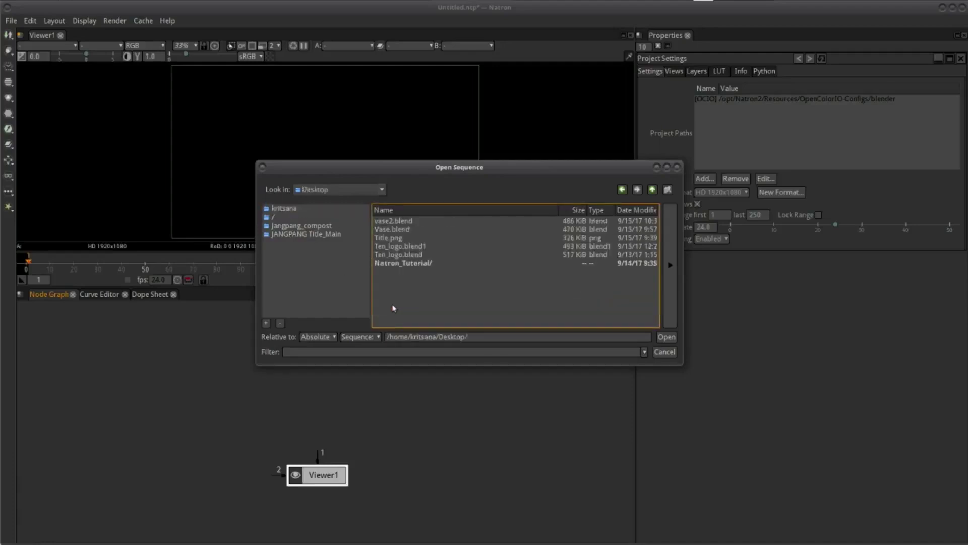
double_click(399, 263)
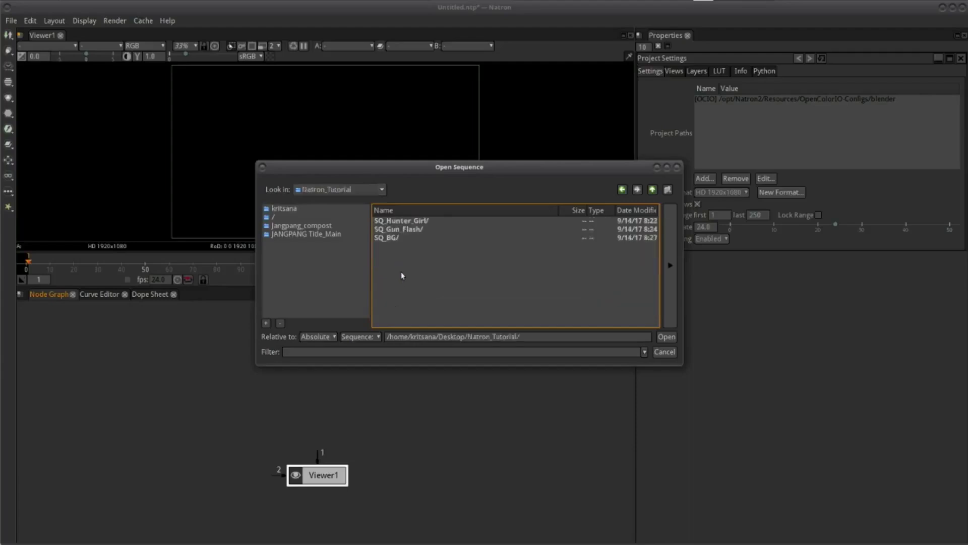
left_click(391, 238)
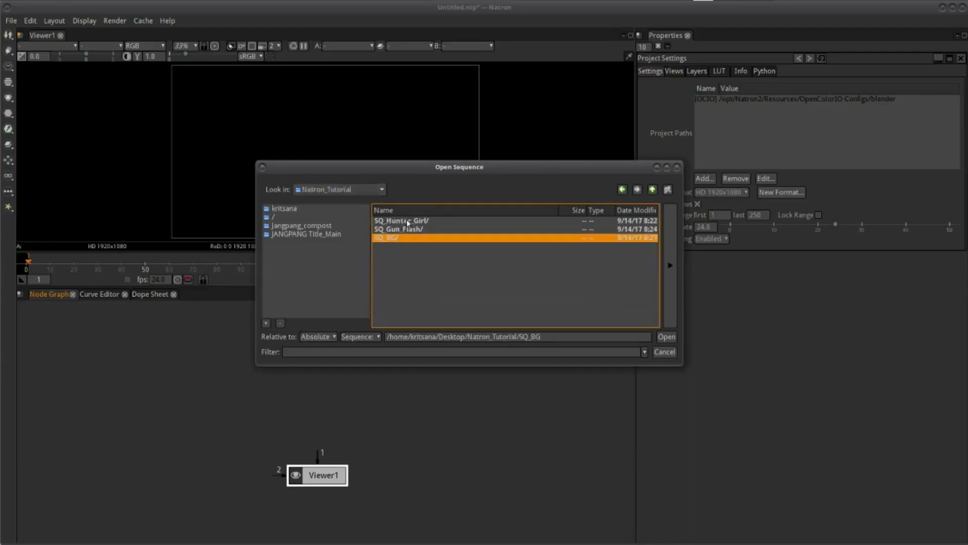
left_click_drag(441, 168, 420, 173)
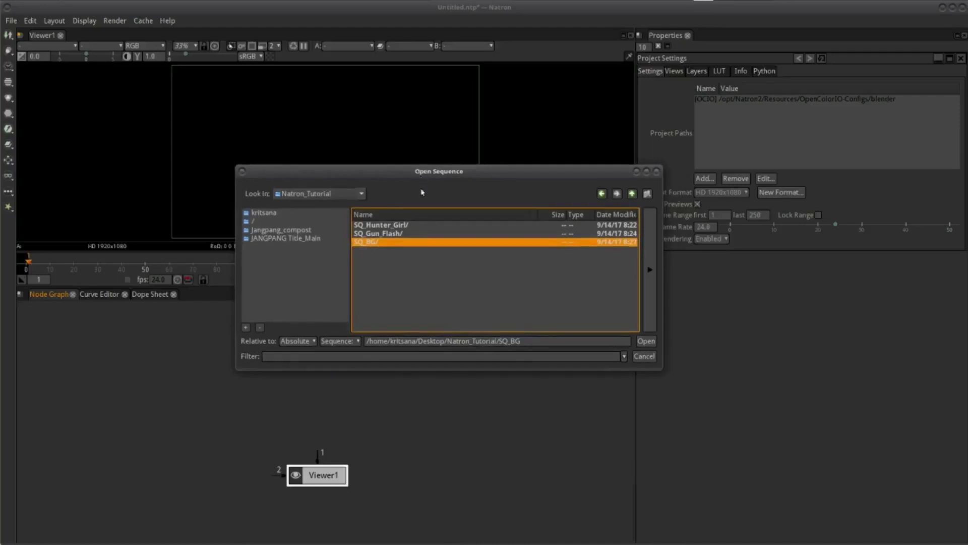
double_click(367, 244)
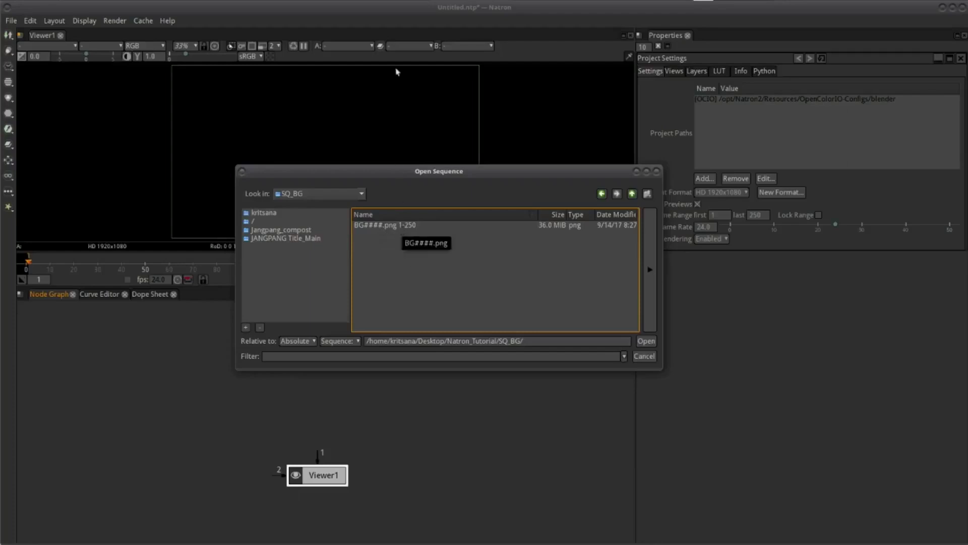
In Caja, open Natron_Tutorial > SQ_BG, scroll through the beach thumbnails, then minimise the window
mouse_move(413, 4)
left_click(377, 5)
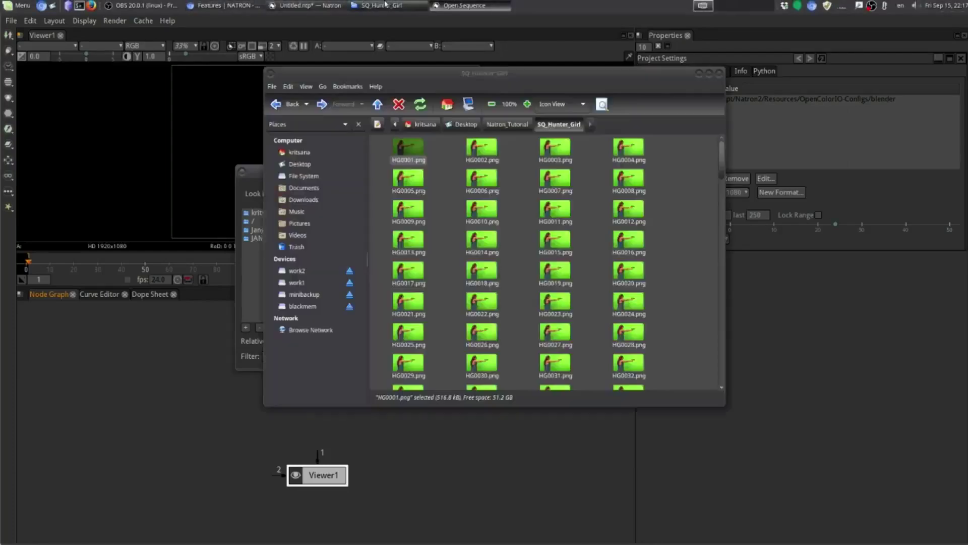
left_click(505, 123)
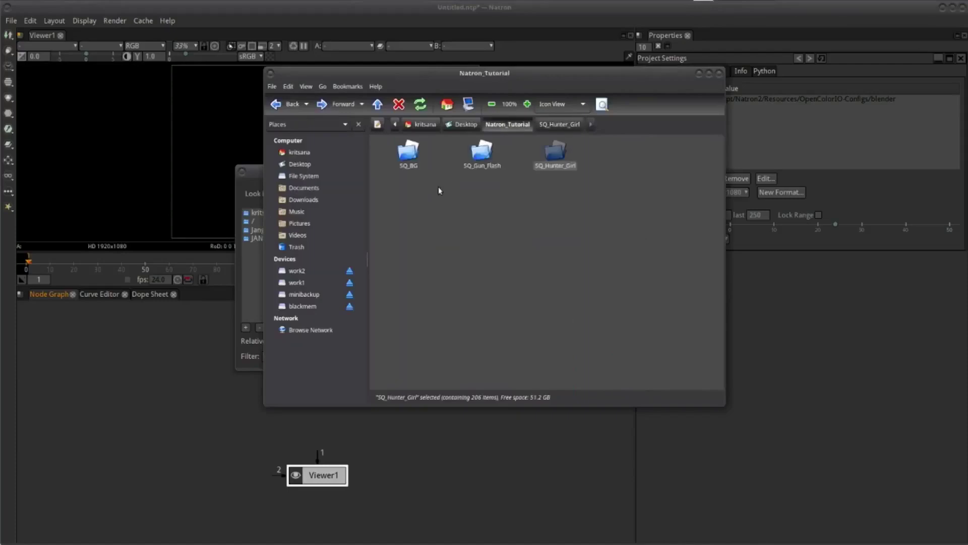
double_click(409, 151)
scroll(436, 225, "down", 5)
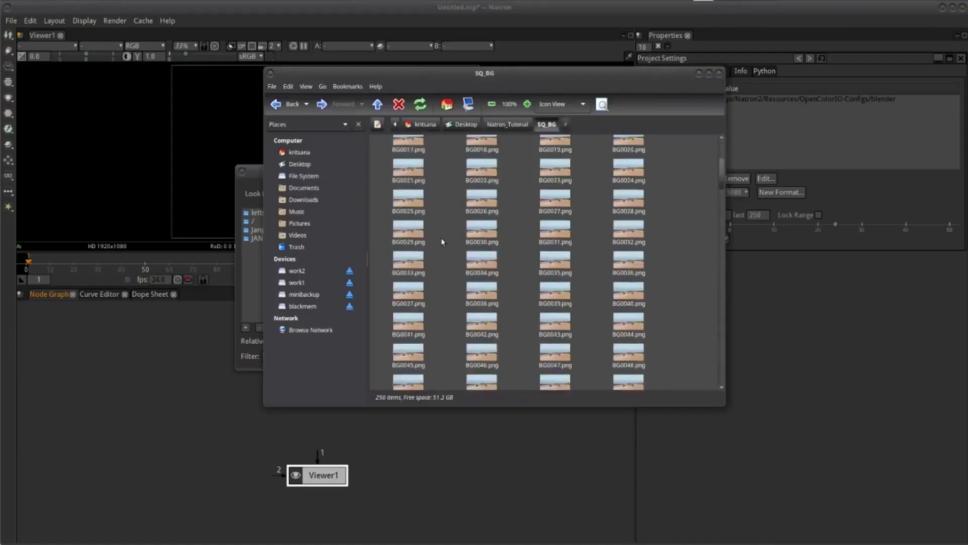
scroll(443, 240, "down", 5)
scroll(447, 242, "down", 5)
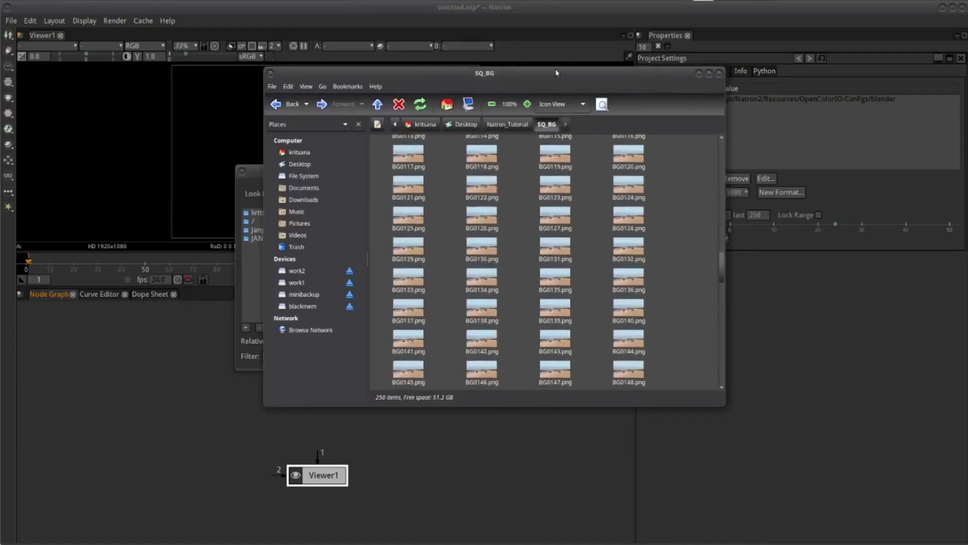
left_click(552, 18)
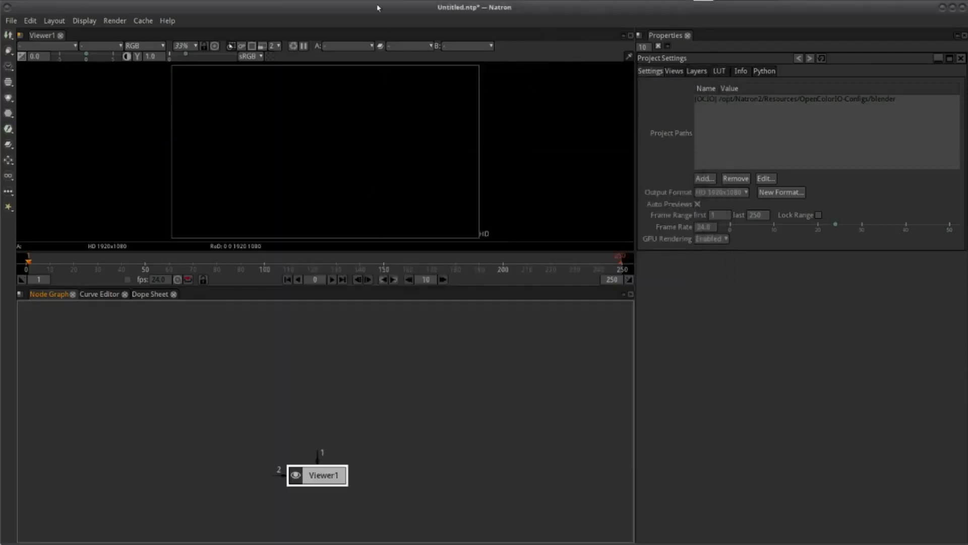
Select the BG####.png 1-250 sequence and look at the Sequence/File options
left_click(462, 5)
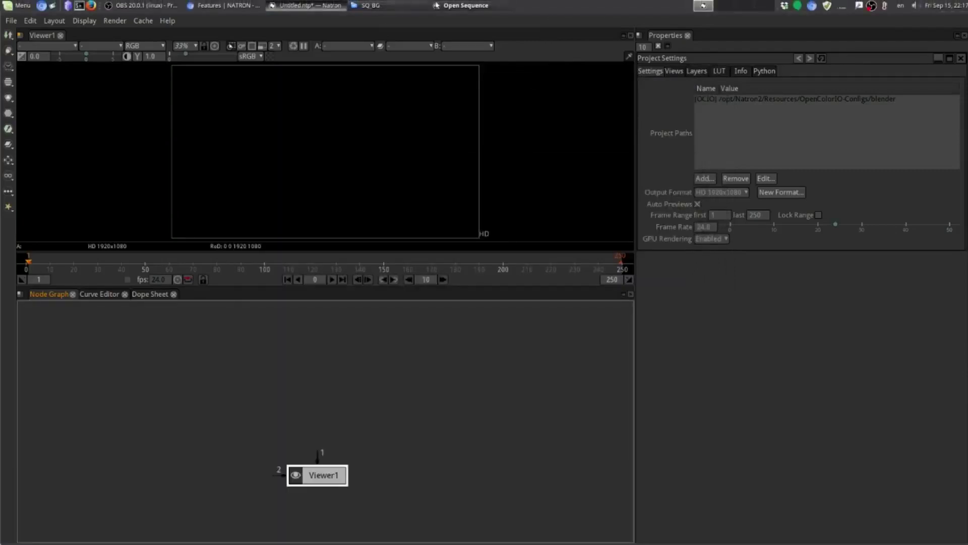
left_click(396, 225)
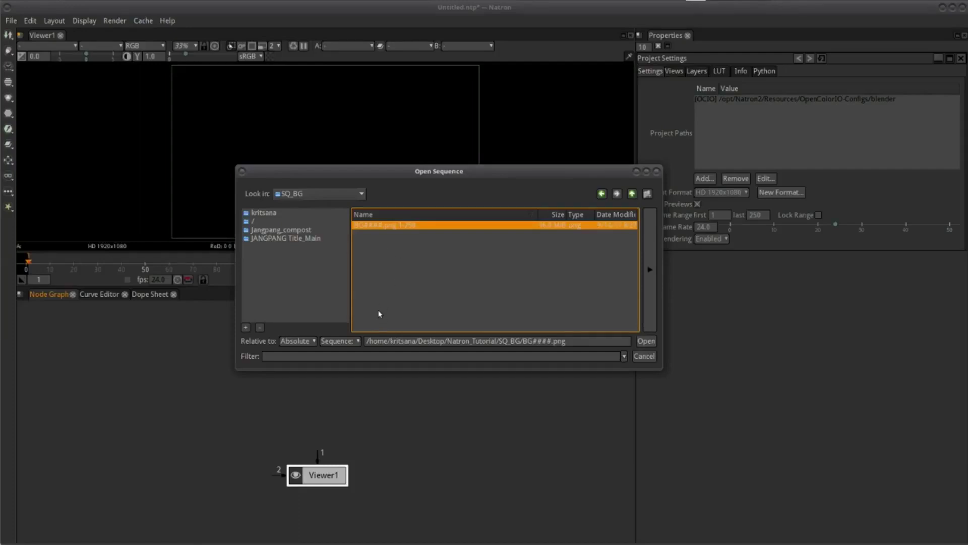
left_click(347, 343)
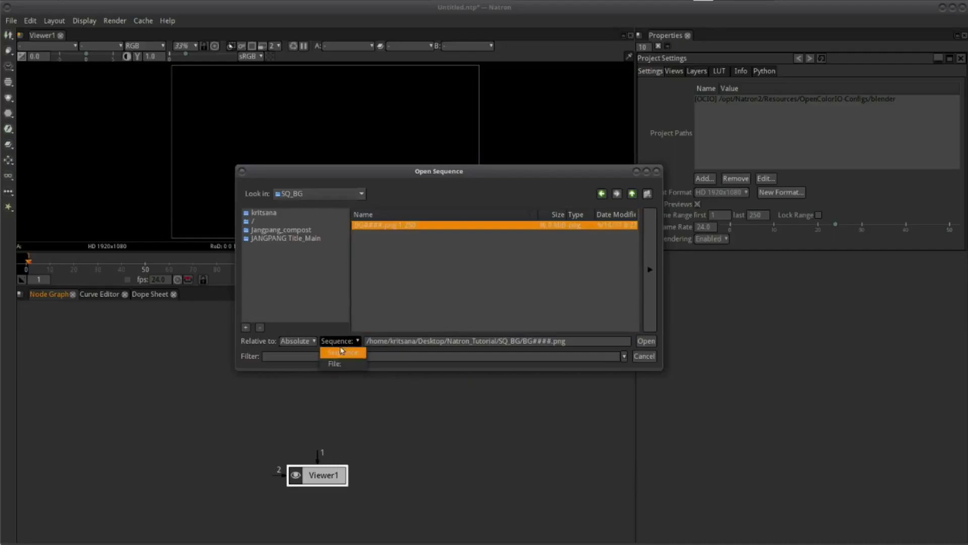
left_click(339, 355)
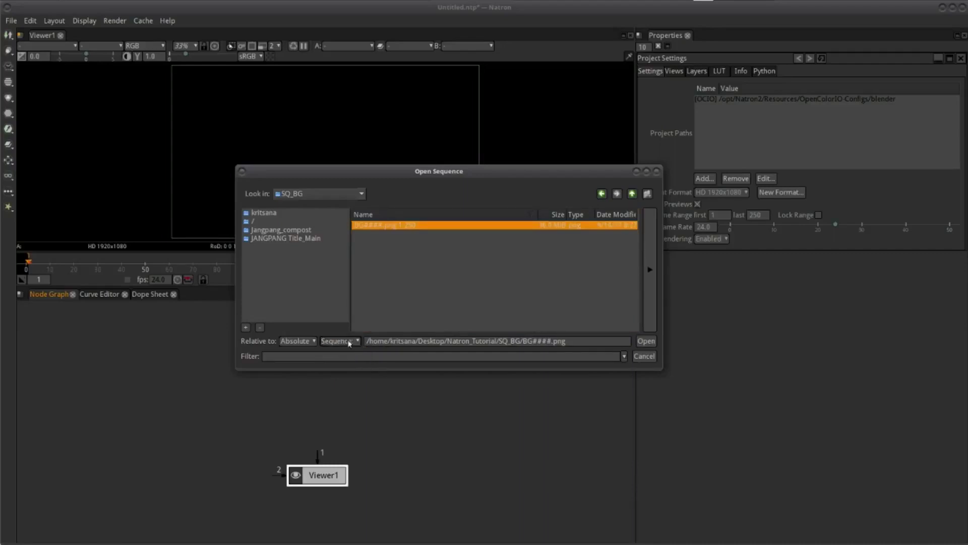
Switch to File mode, then back to Sequence, and reselect BG####.png 1-250
left_click(342, 347)
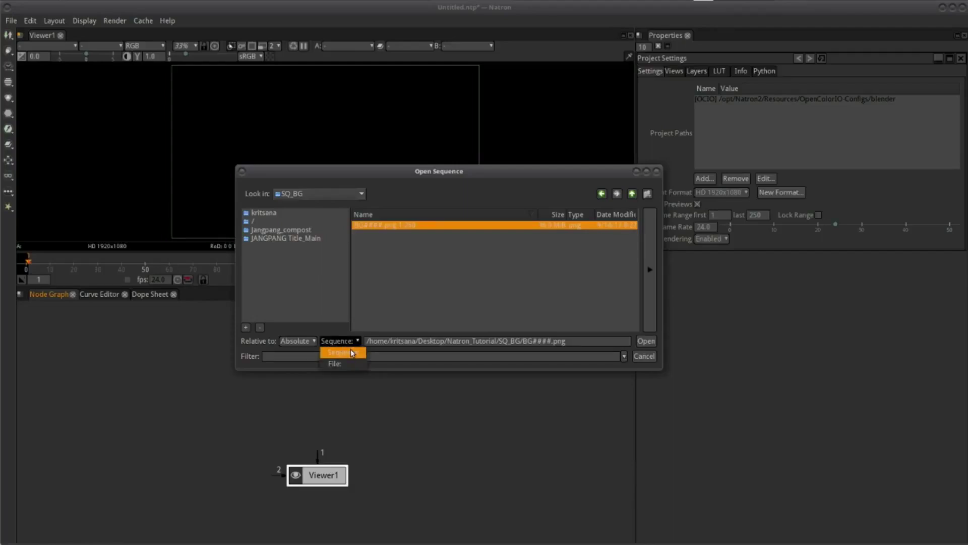
left_click(337, 363)
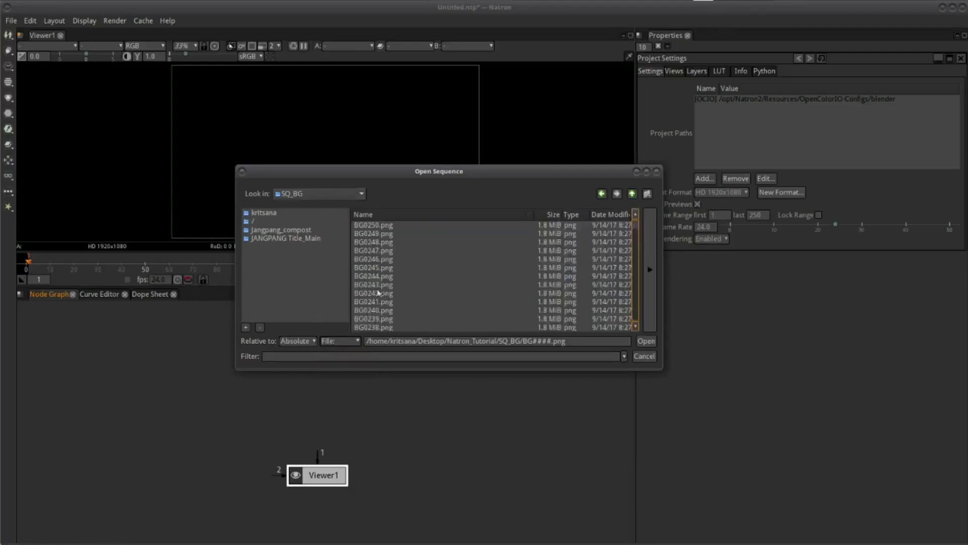
scroll(392, 235, "up", 1)
left_click(393, 228)
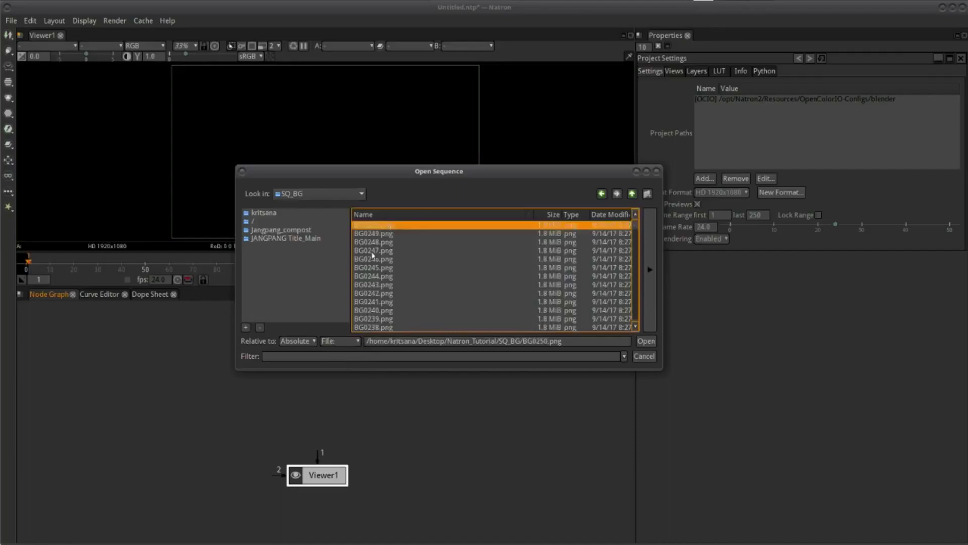
left_click(339, 341)
left_click(342, 353)
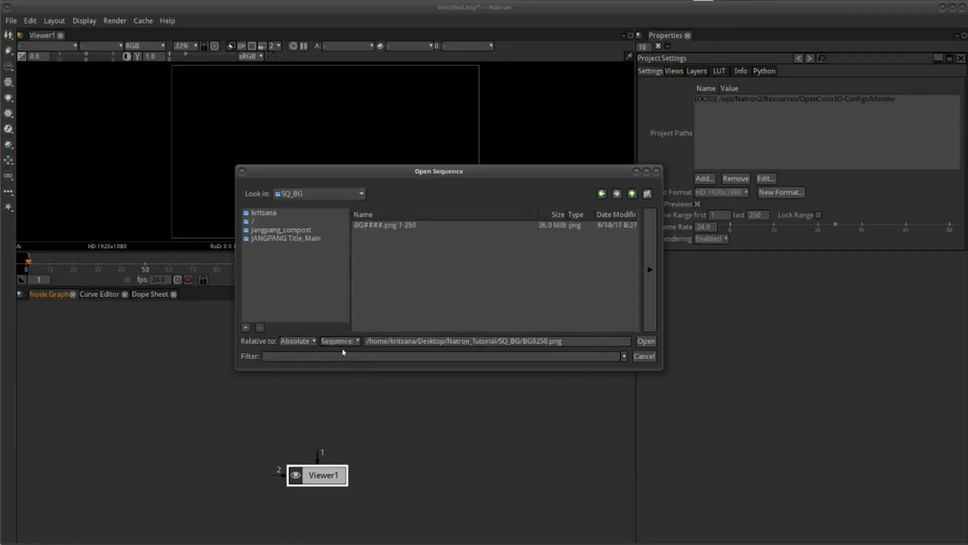
left_click(391, 228)
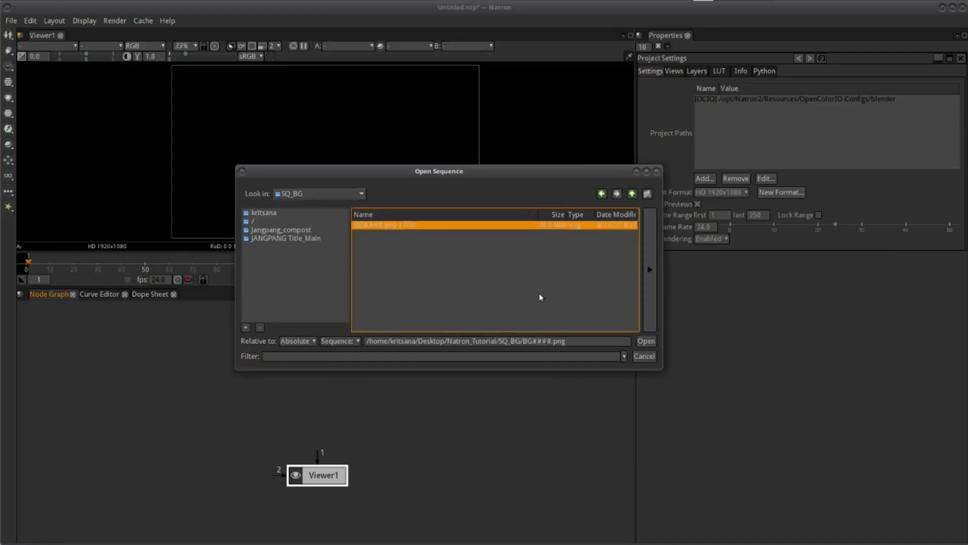
Load the background sequence as Read1, move it away from Viewer1, and scrub to frame 125
left_click(645, 341)
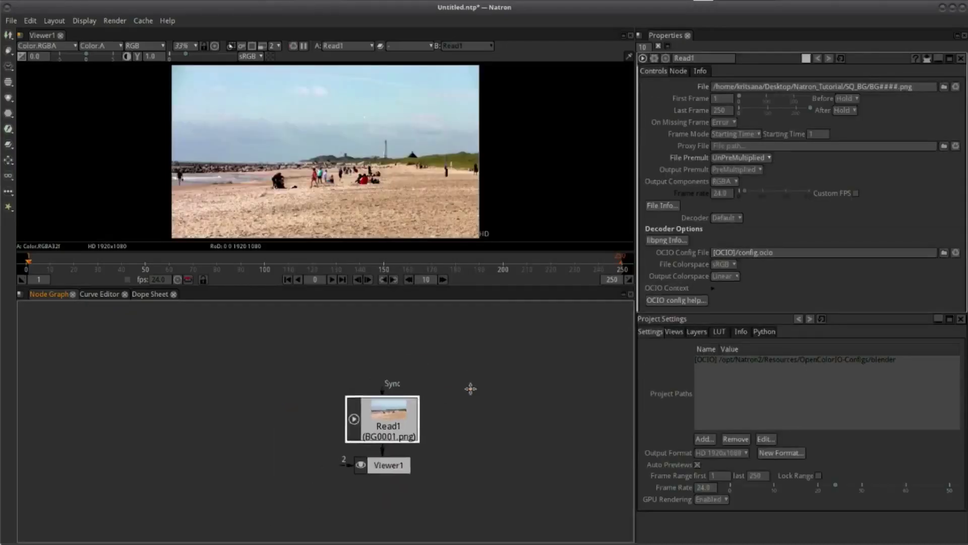
left_click_drag(327, 444, 370, 369)
scroll(355, 413, "down", 2)
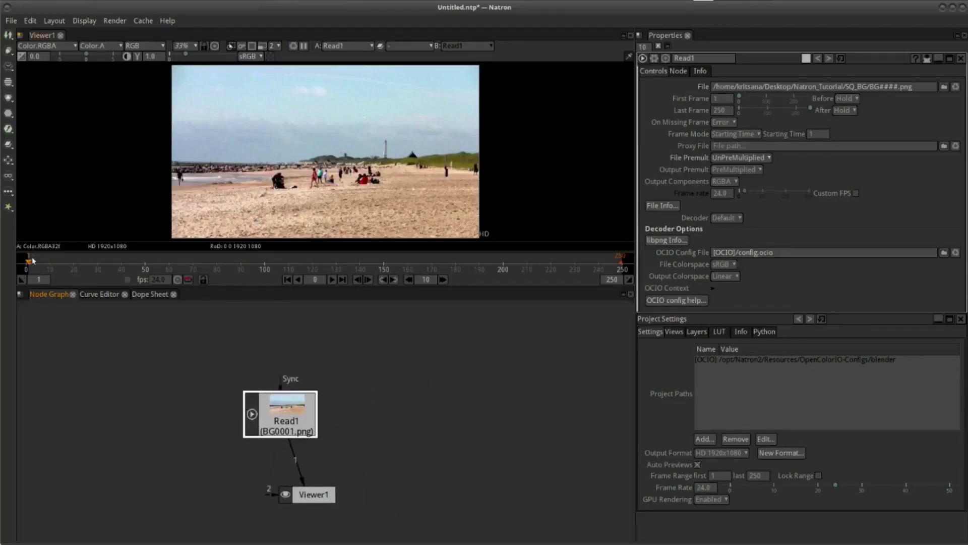
left_click_drag(31, 260, 140, 259)
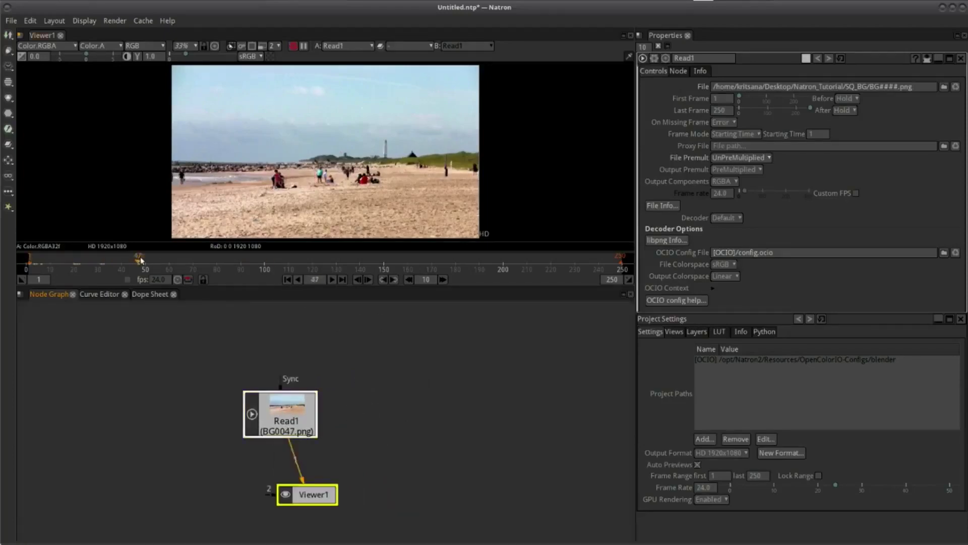
scroll(144, 258, "down", 2)
left_click_drag(141, 260, 189, 258)
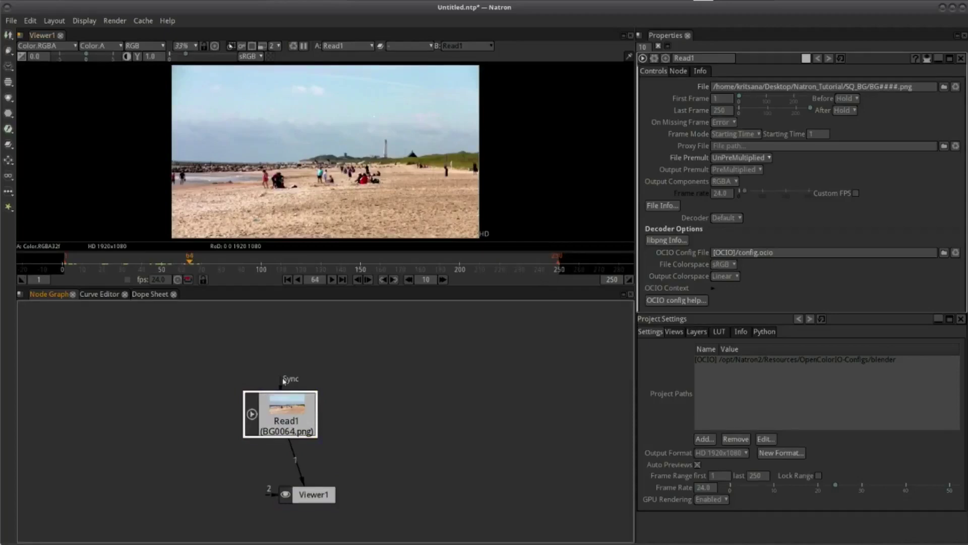
mouse_move(224, 260)
left_mouse_down()
mouse_move(538, 260)
mouse_move(121, 241)
mouse_move(346, 265)
mouse_move(277, 263)
mouse_move(439, 267)
mouse_move(248, 266)
left_mouse_up()
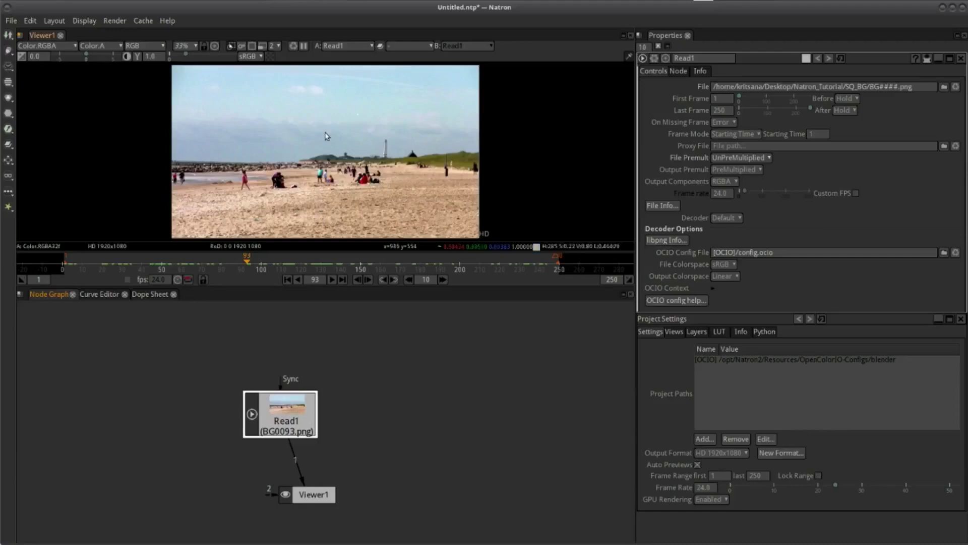
In Caja, peek into SQ_Gun_Flash, then open HG0001.png from SQ_Hunter_Girl
left_click(371, 5)
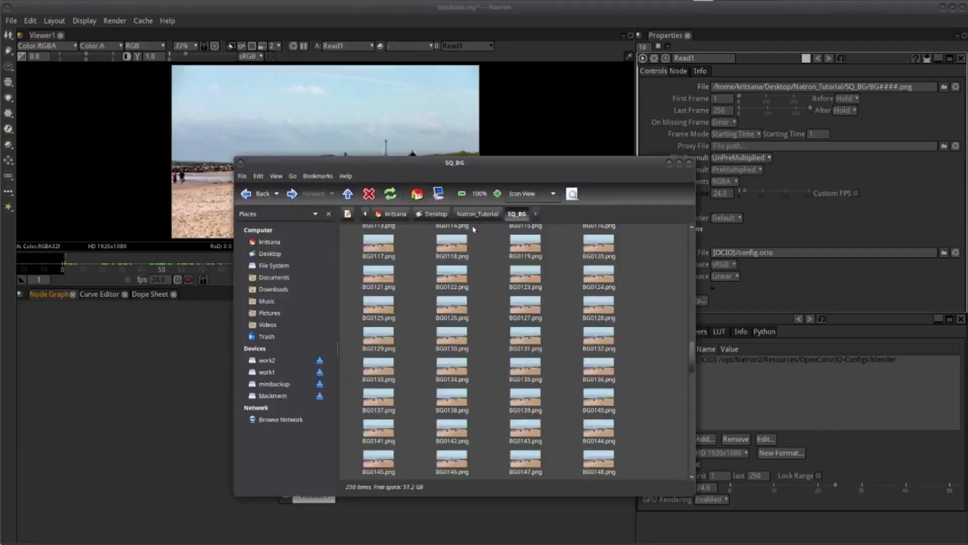
left_click(477, 213)
left_click(462, 258)
double_click(460, 258)
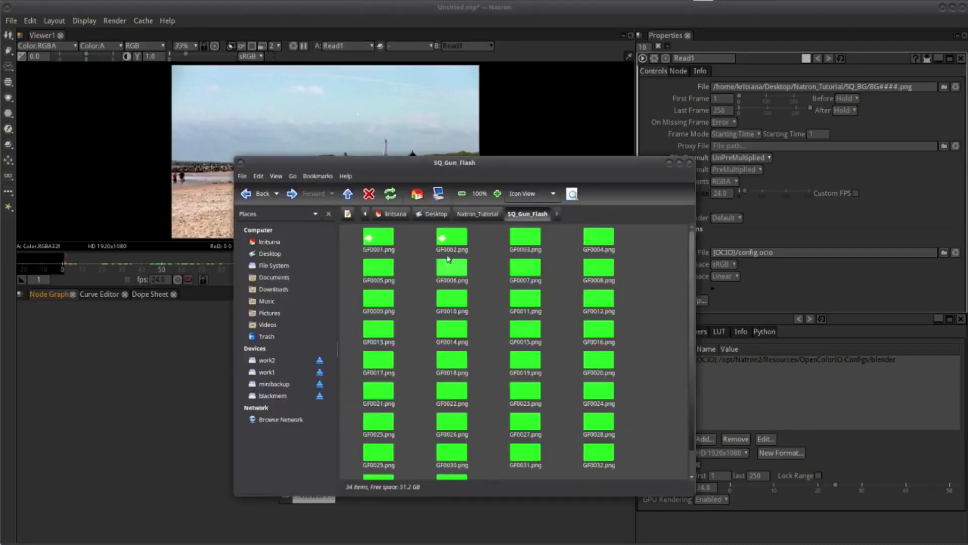
left_click(477, 213)
double_click(524, 241)
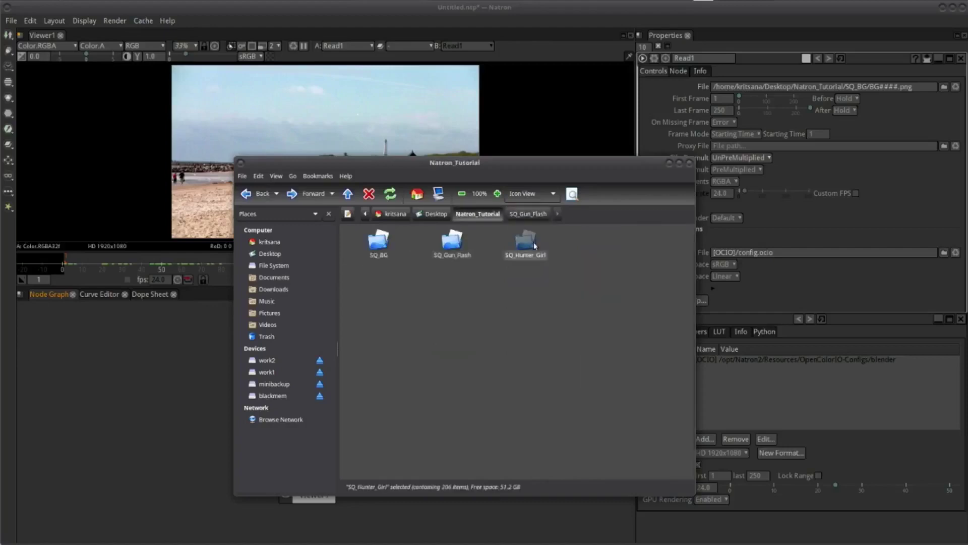
double_click(378, 241)
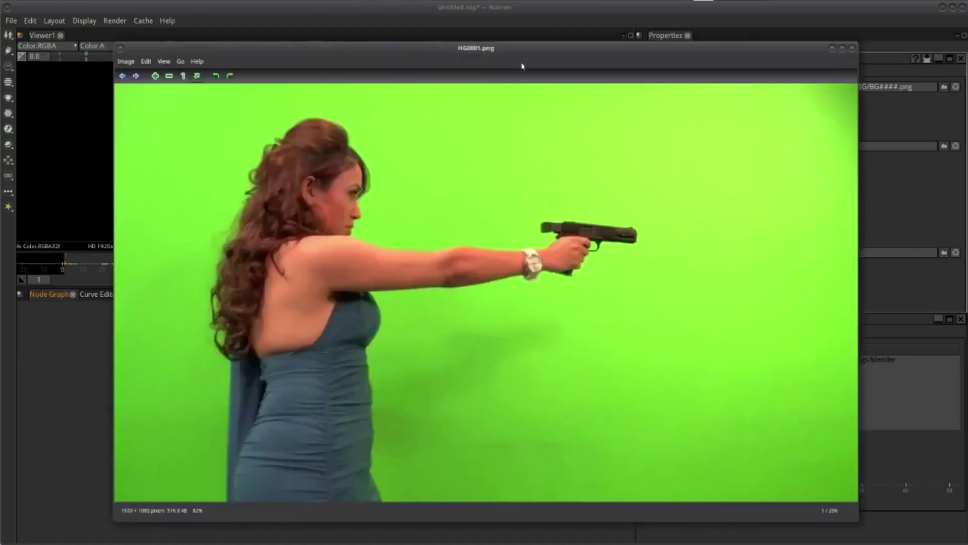
Reposition the HG0001.png viewer window, then switch back to the Natron project
left_click_drag(534, 52, 532, 40)
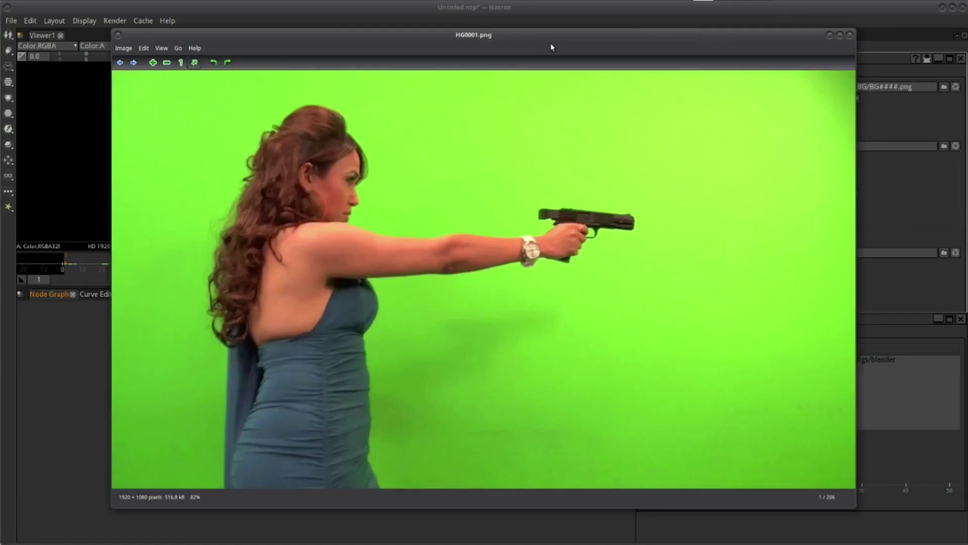
mouse_move(639, 2)
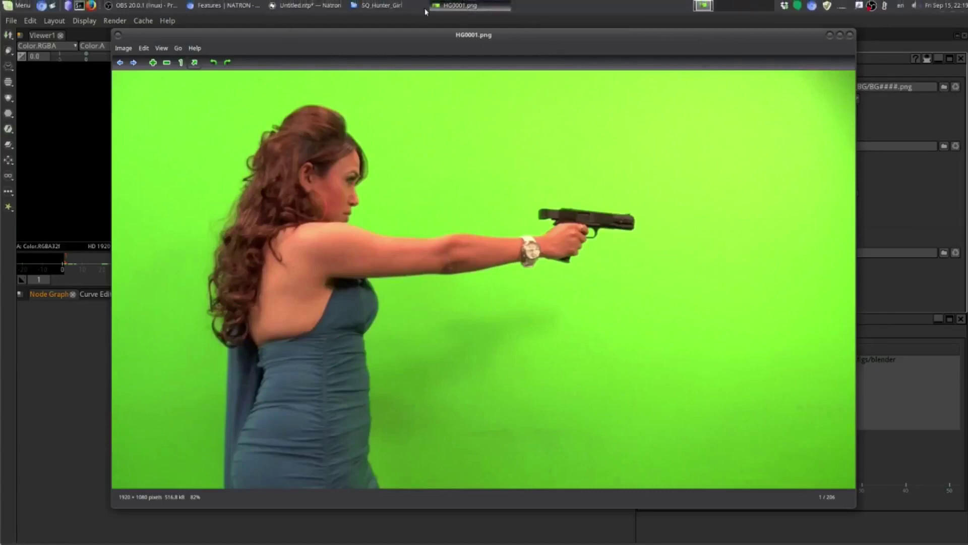
left_click_drag(323, 42, 287, 59)
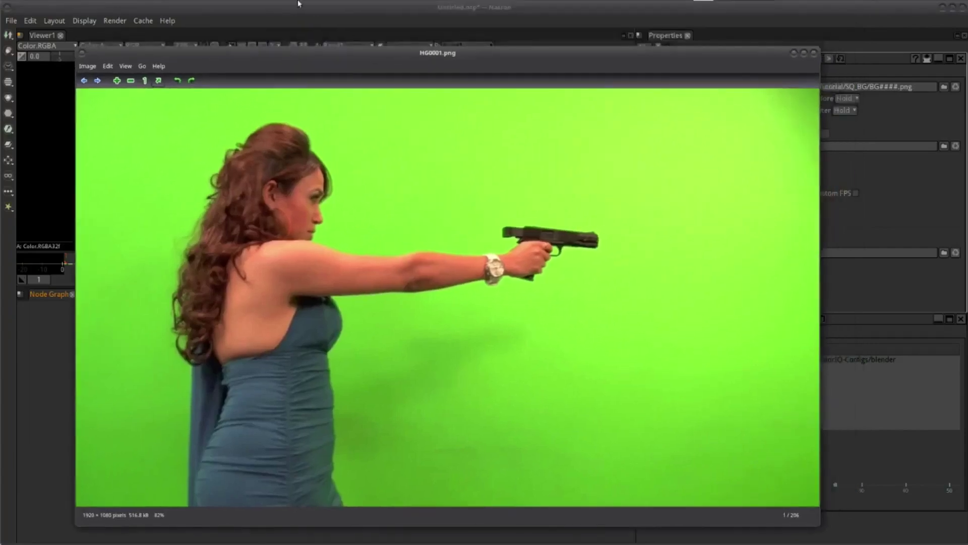
mouse_move(236, 3)
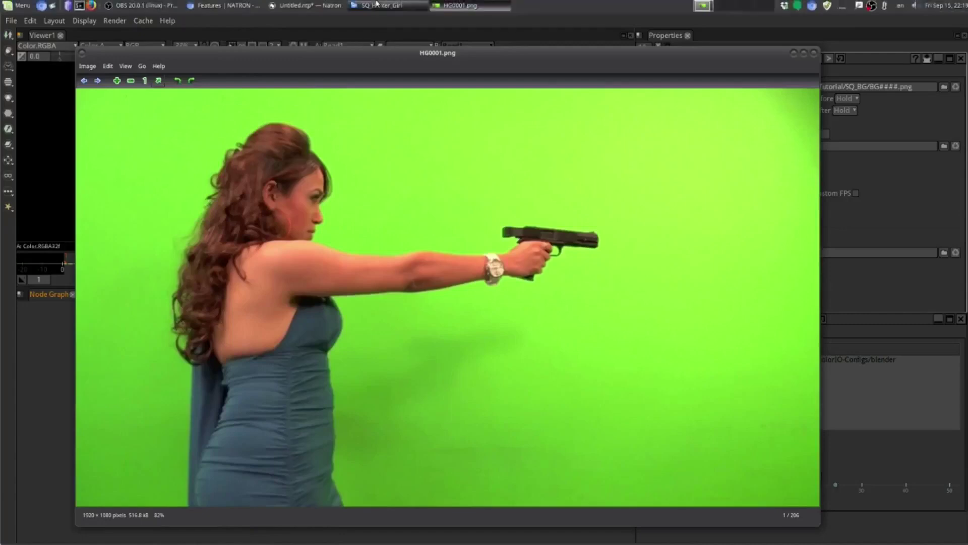
left_click(306, 5)
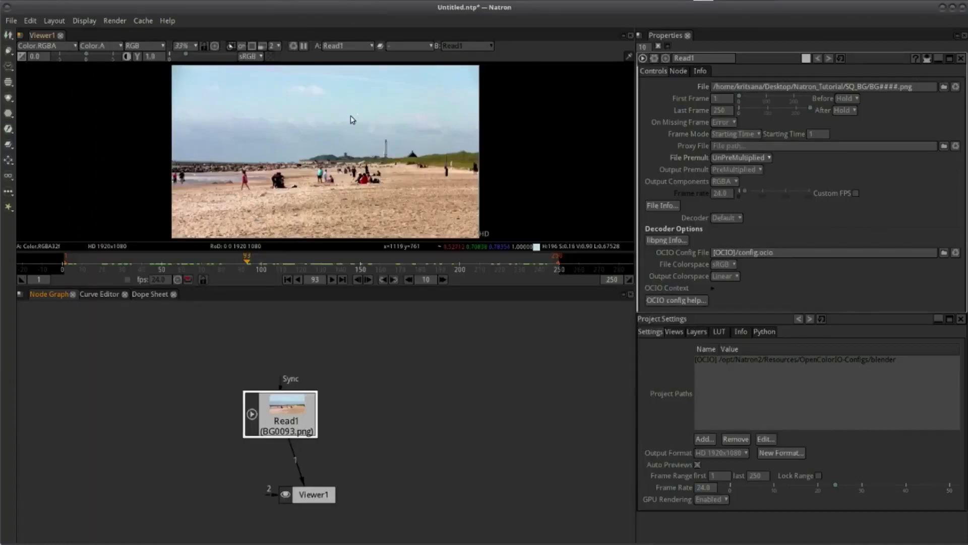
Raise the HG0001.png Eye of MATE window above Natron
left_click(387, 5)
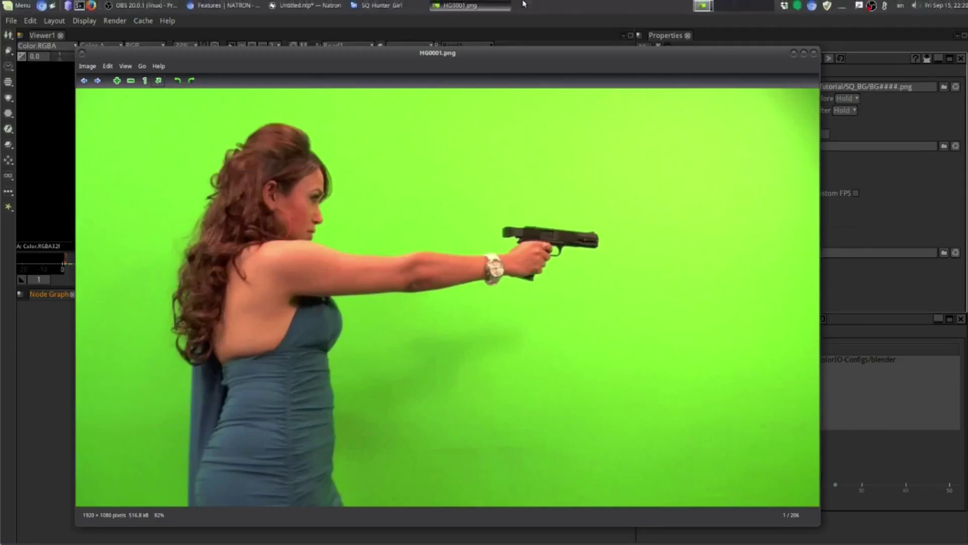
Open beach frame BG0005.png from Natron_Tutorial > SQ_BG in Caja
left_click(374, 5)
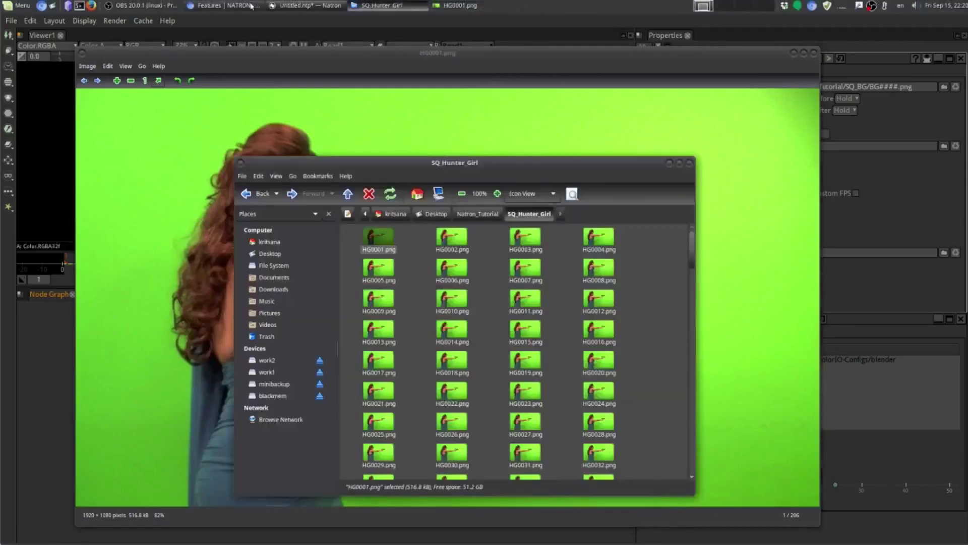
left_click(305, 5)
left_click(452, 5)
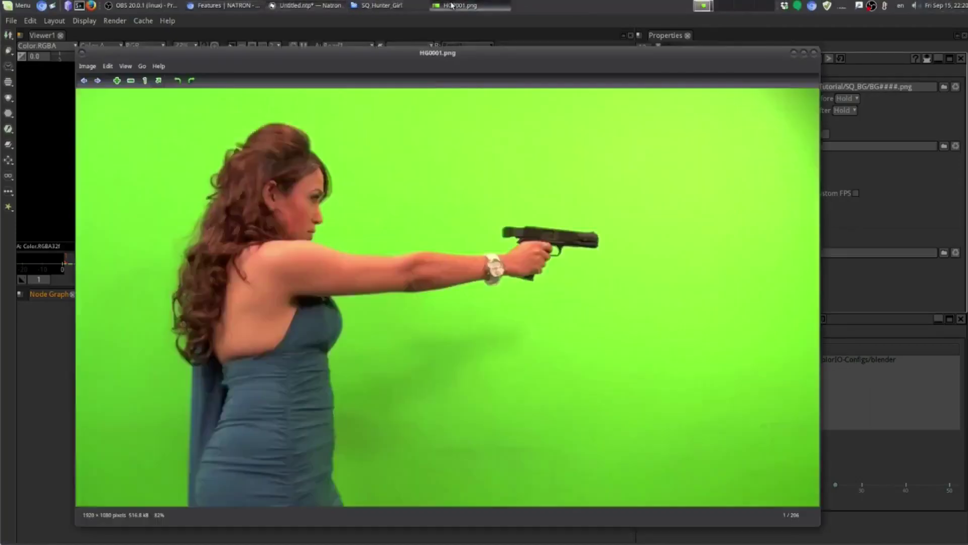
left_click(373, 11)
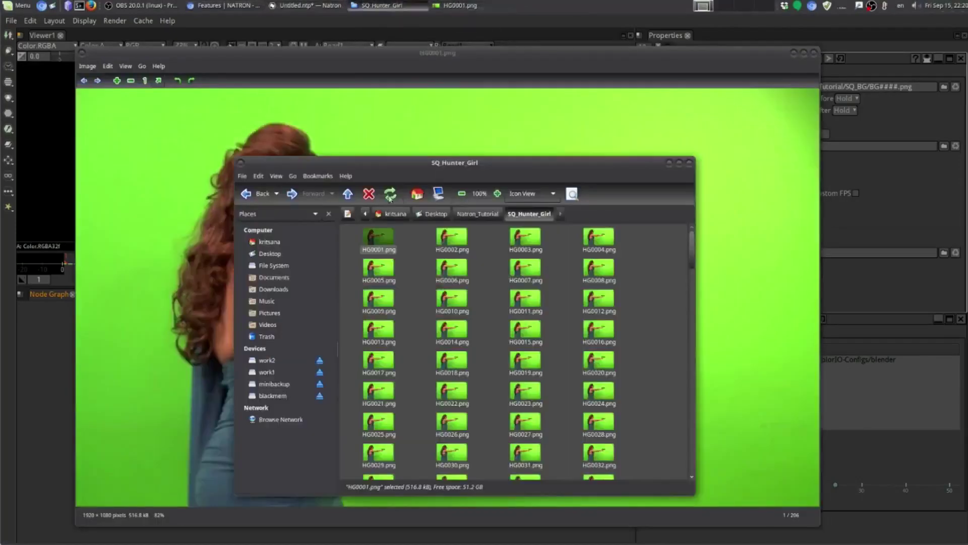
left_click(478, 214)
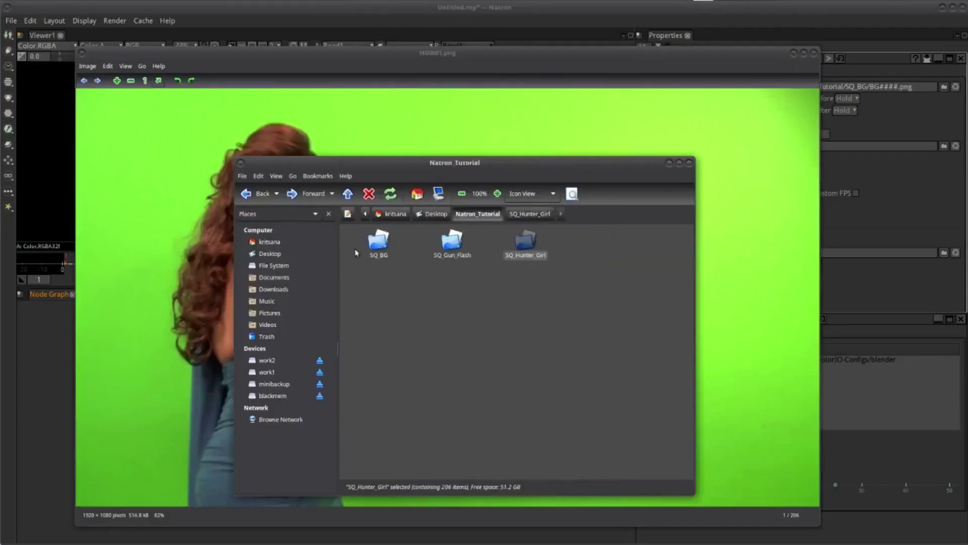
double_click(378, 241)
double_click(382, 271)
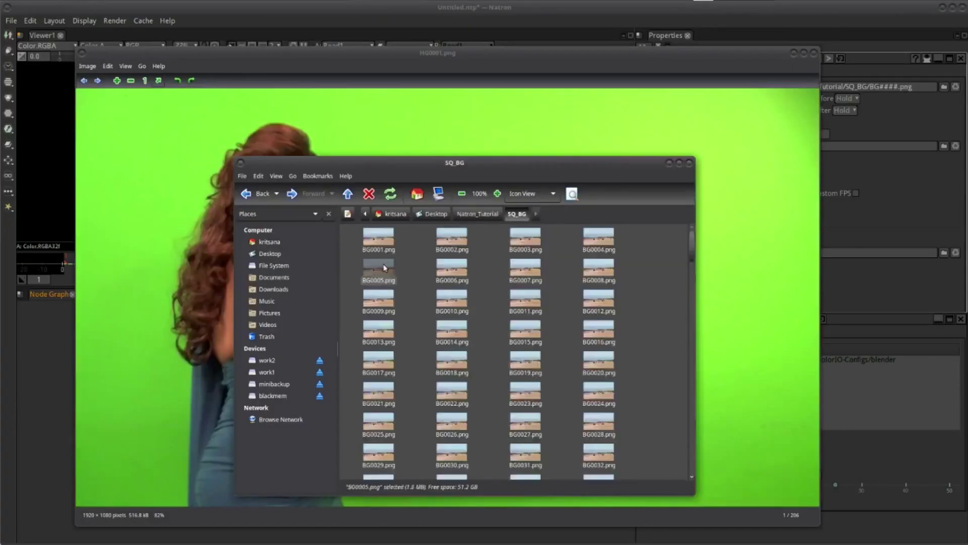
Arrange the BG0005.png and HG0001.png viewers side by side to compare, then close both
mouse_move(537, 56)
left_mouse_down()
mouse_move(485, 55)
mouse_move(435, 37)
left_mouse_up()
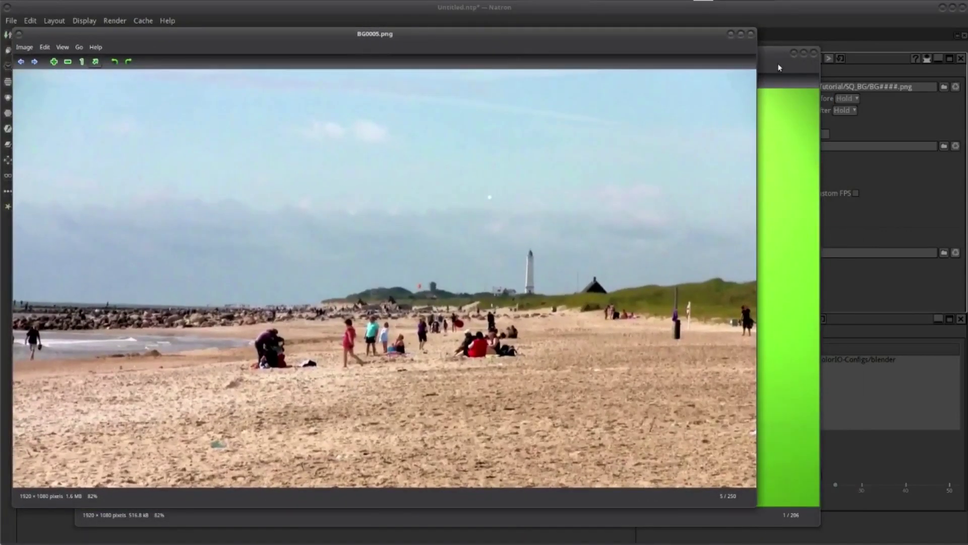
left_click_drag(779, 67, 906, 69)
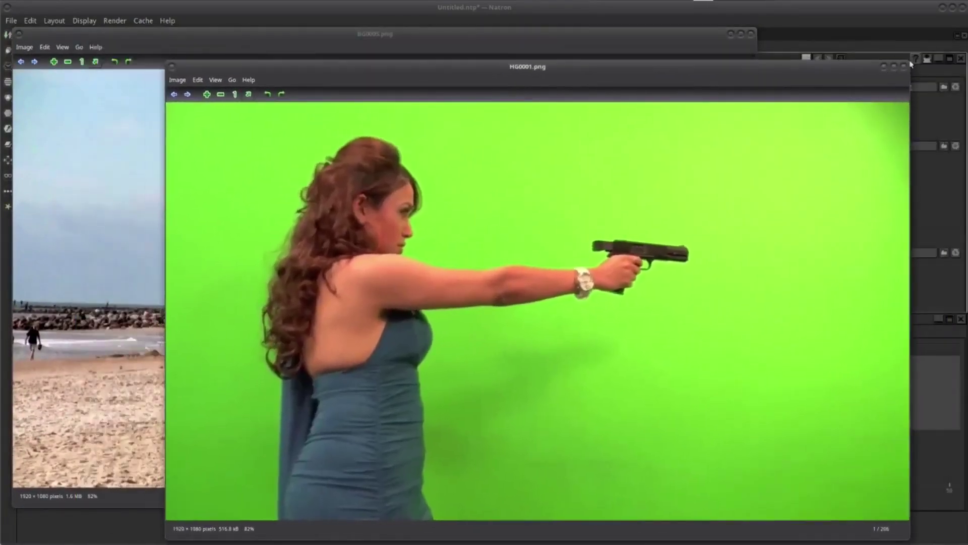
left_click_drag(907, 69, 732, 156)
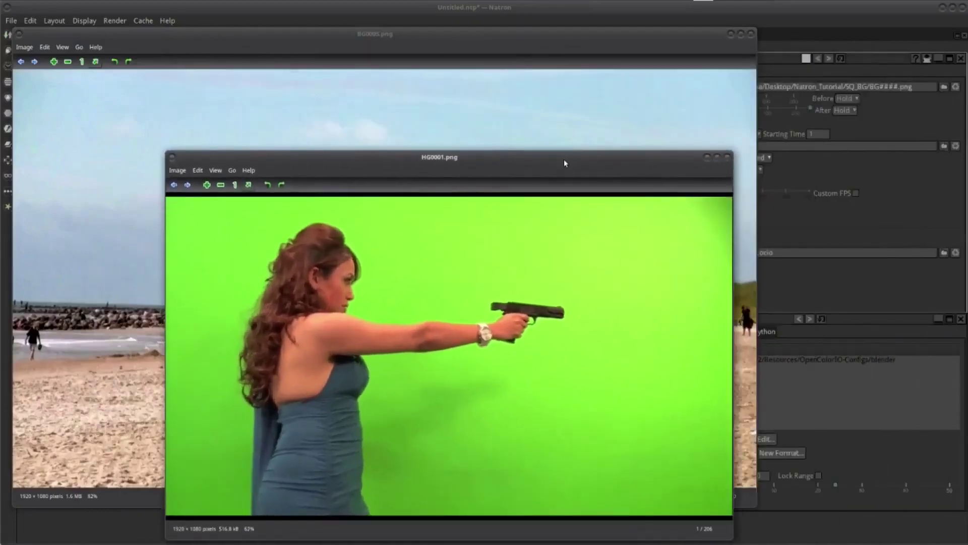
mouse_move(567, 162)
left_mouse_down()
mouse_move(705, 113)
mouse_move(642, 85)
left_mouse_up()
left_click(804, 81)
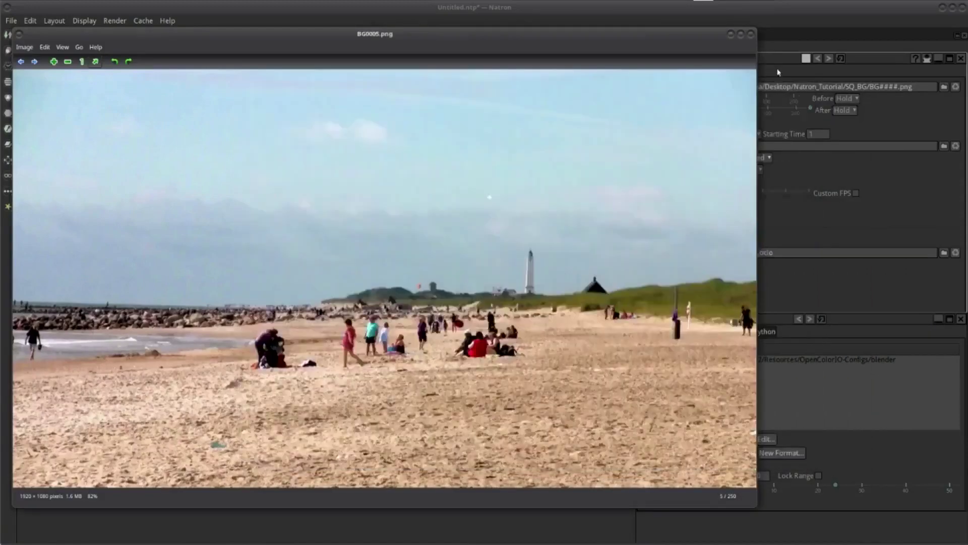
left_click(751, 35)
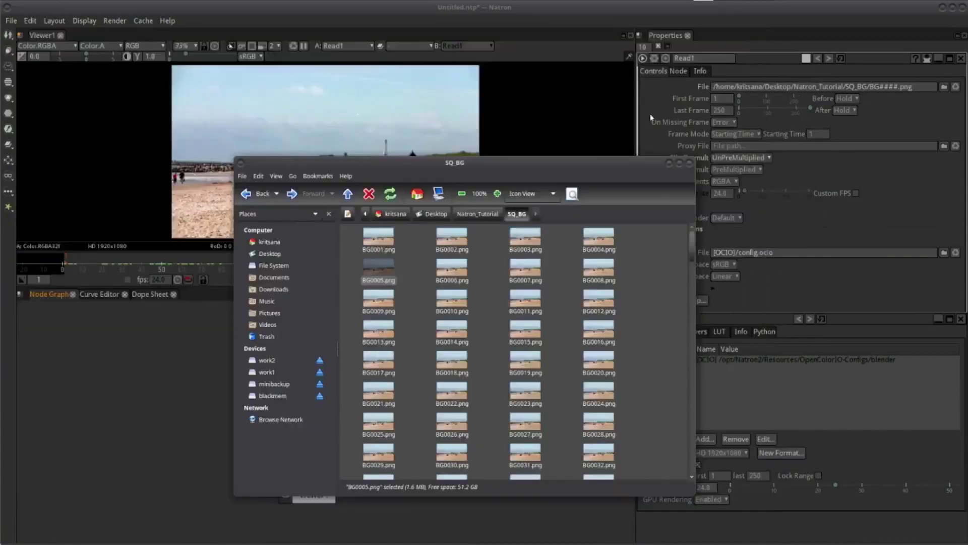
Close the Caja SQ_BG window and zoom the Node Graph around Read1 and Viewer1
left_click(689, 166)
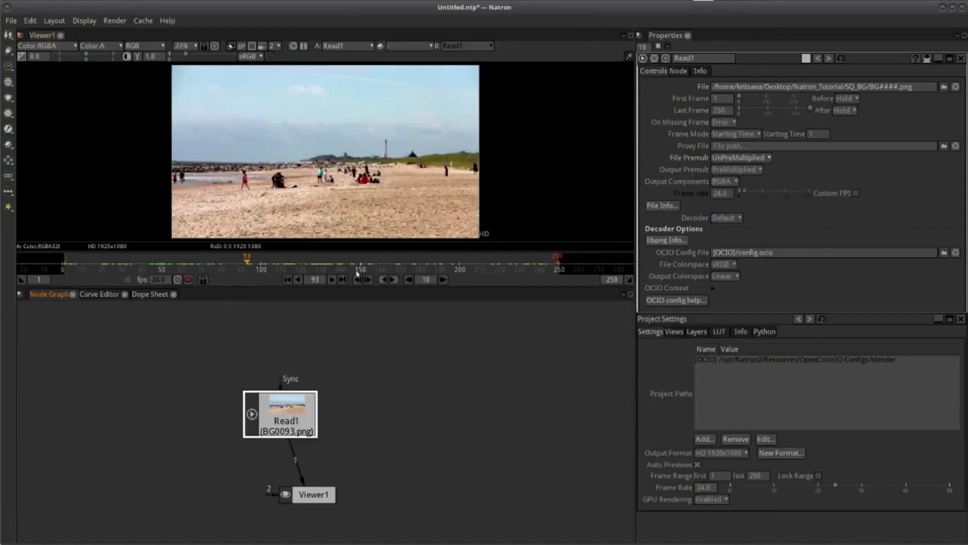
scroll(356, 358, "up", 2)
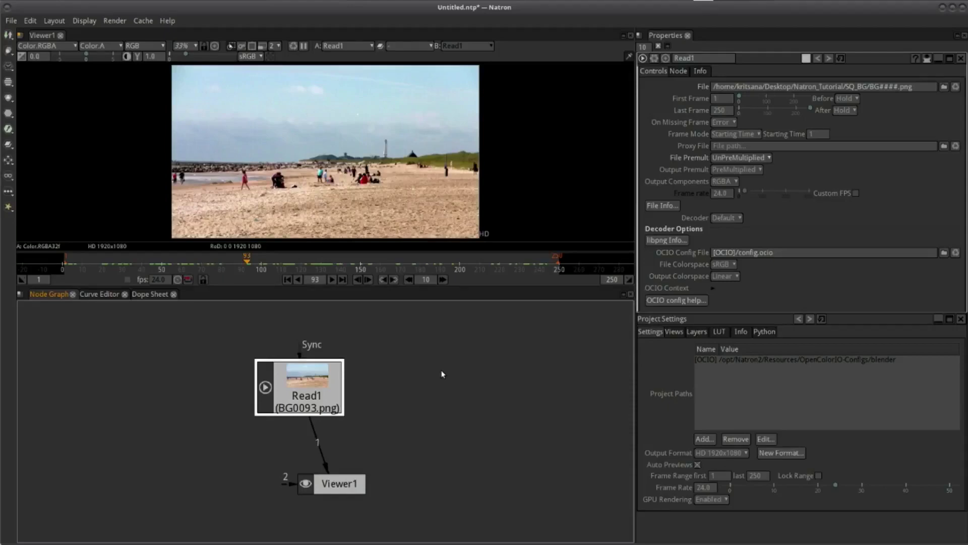
Add another Read node from the Node Graph's right-click Image menu
scroll(303, 399, "down", 2)
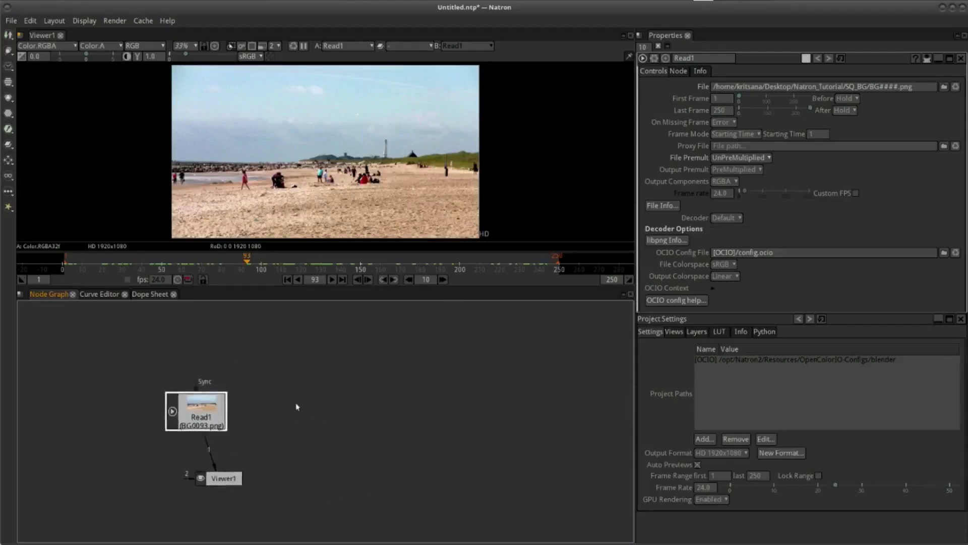
right_click(308, 384)
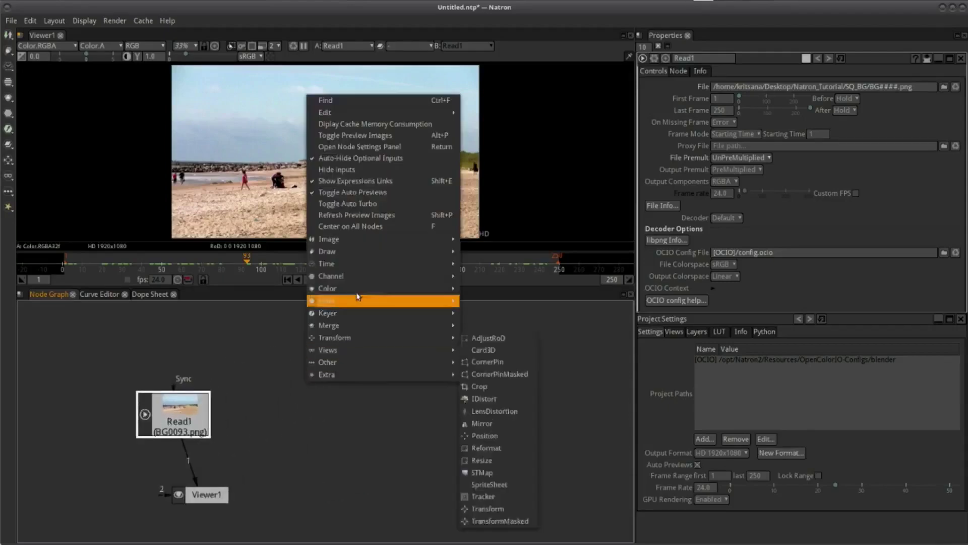
mouse_move(369, 243)
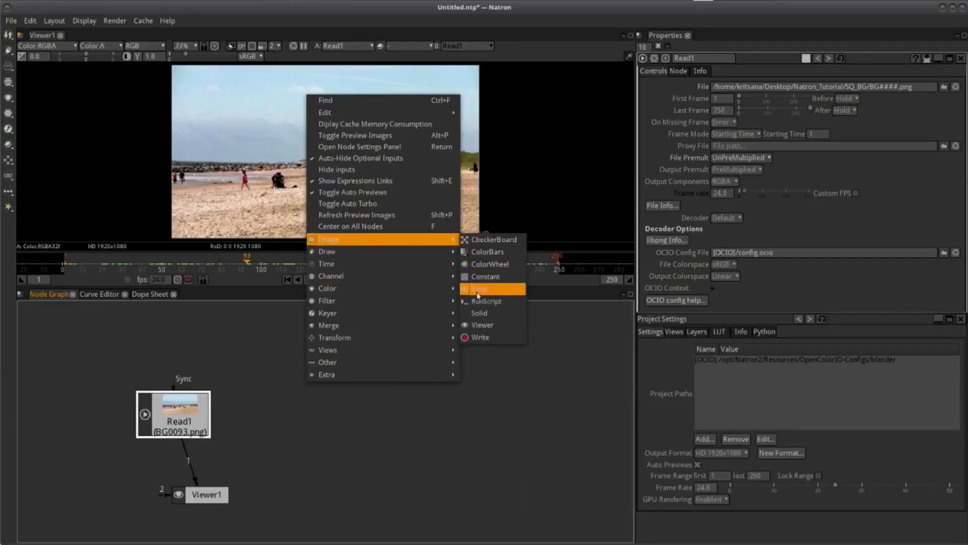
left_click(485, 289)
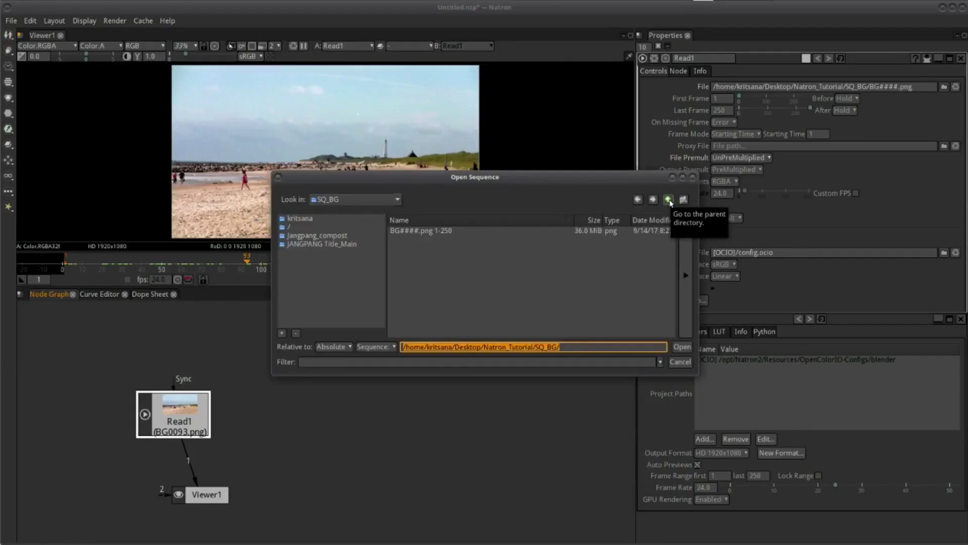
Select the HG####.png sequence in SQ_Hunter_Girl and open it as Read2
left_click(668, 200)
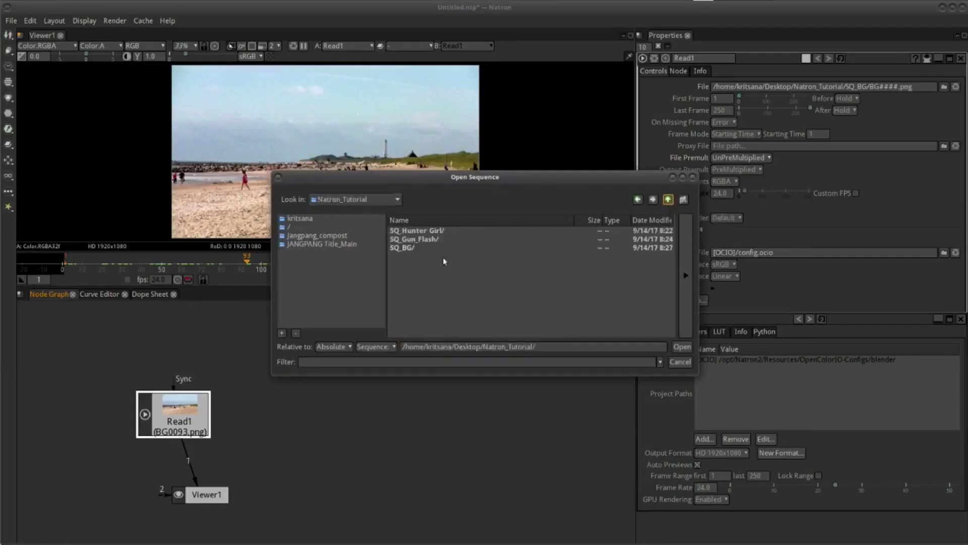
left_click(434, 231)
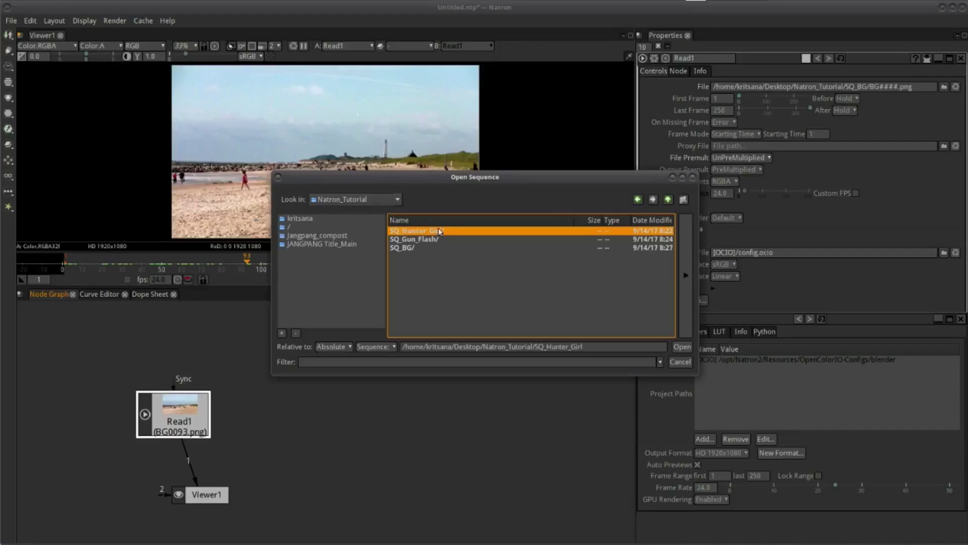
double_click(439, 231)
left_click(438, 232)
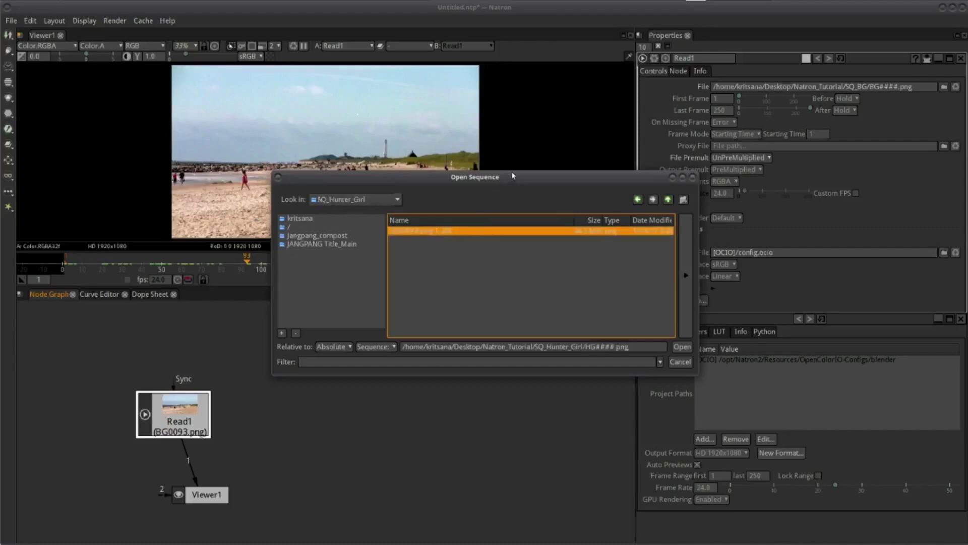
left_click_drag(514, 175, 502, 170)
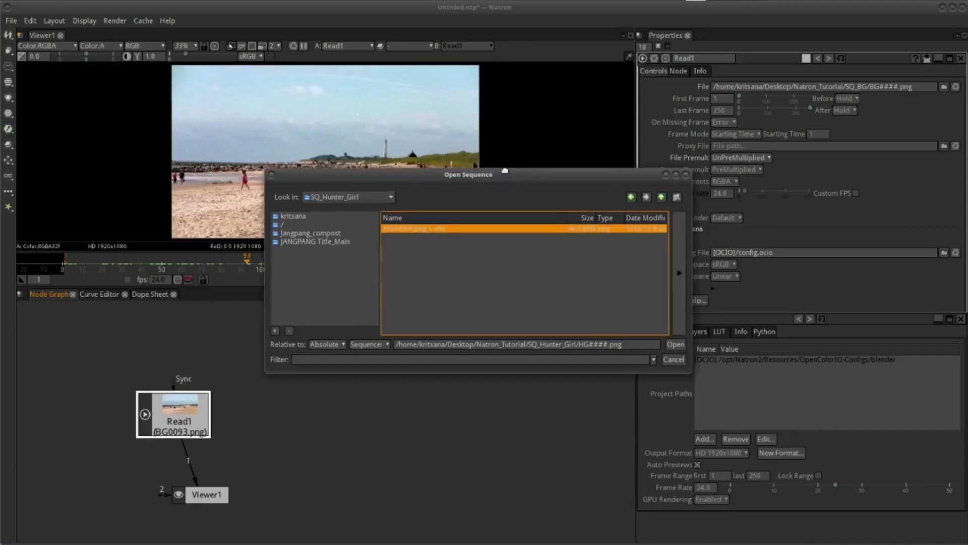
left_click(665, 341)
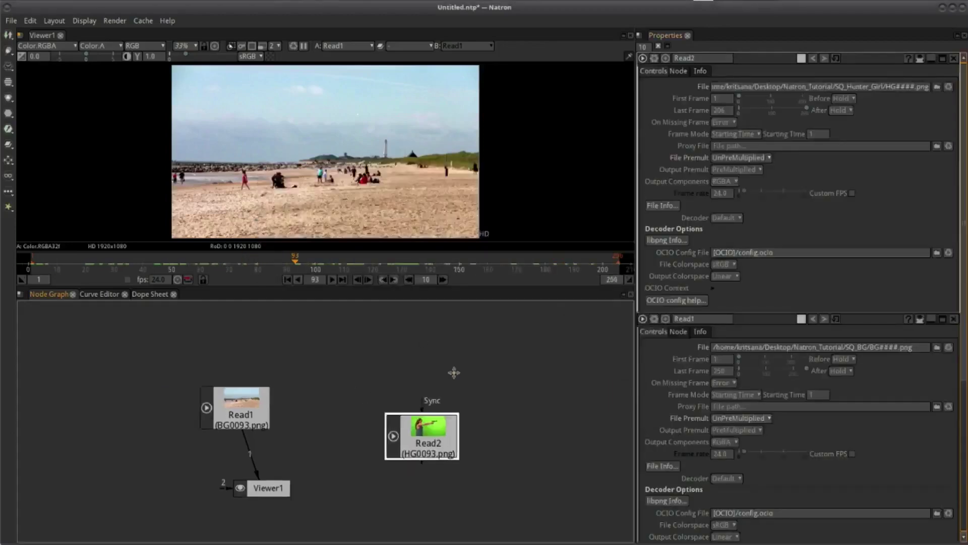
Place Read1 and Read2 side by side above Viewer1, with Read1 detached from the viewer
left_click_drag(454, 372, 399, 383)
scroll(404, 402, "up", 4)
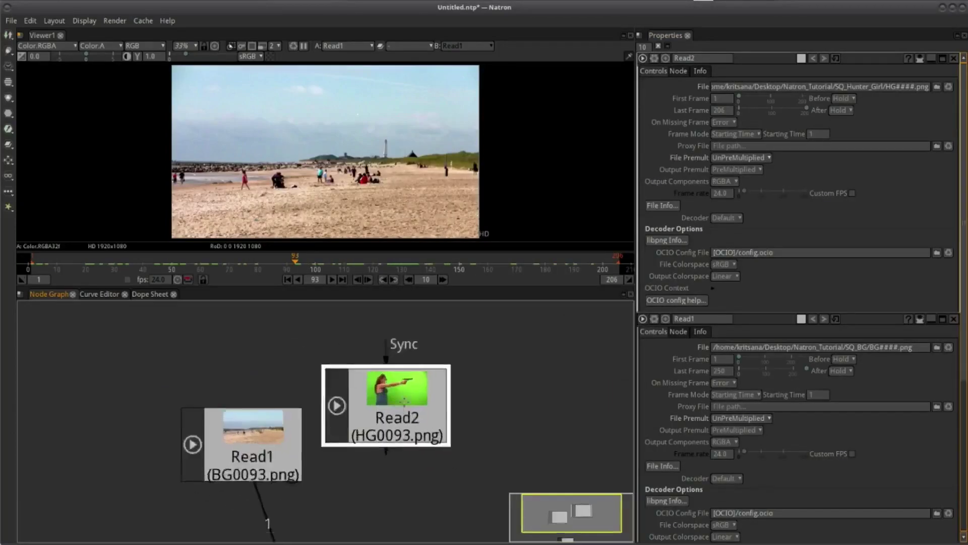
scroll(467, 381, "down", 2)
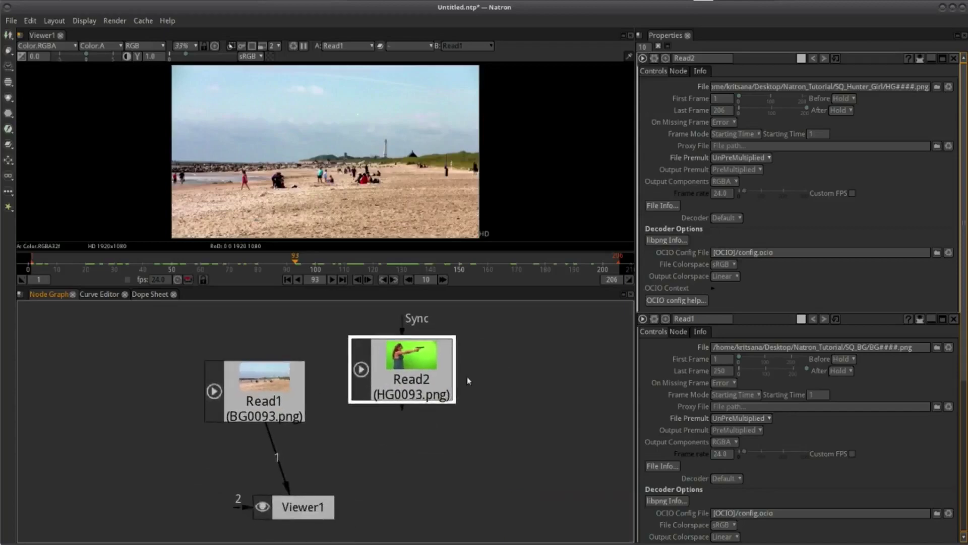
scroll(467, 376, "down", 2)
scroll(353, 403, "up", 1)
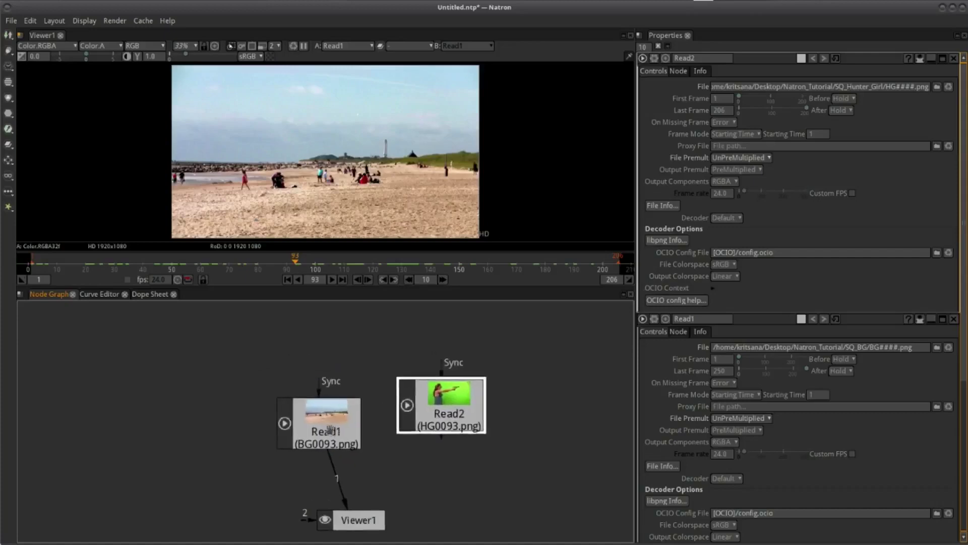
mouse_move(303, 398)
left_mouse_down()
mouse_move(343, 416)
mouse_move(336, 444)
left_mouse_up()
scroll(383, 429, "down", 1)
left_click_drag(436, 402, 428, 361)
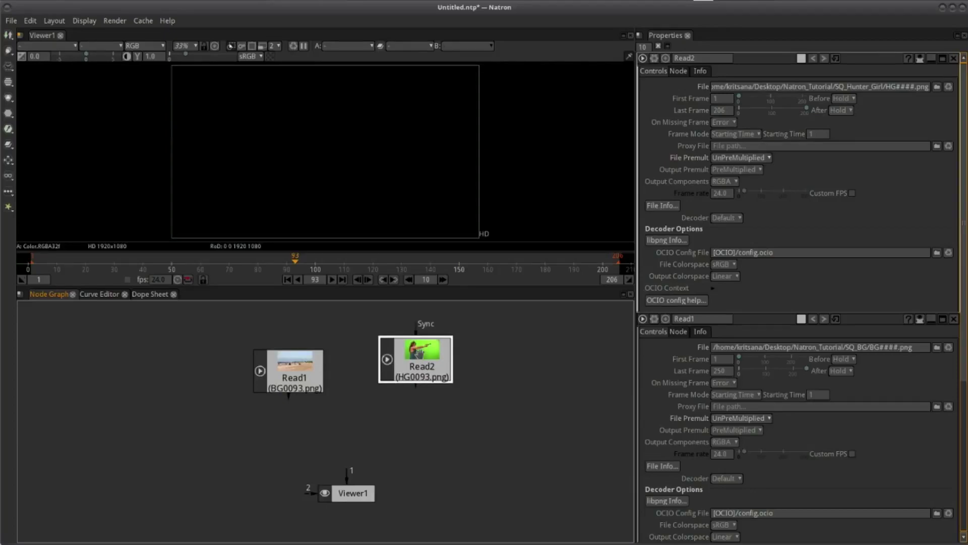
scroll(419, 353, "up", 3)
scroll(403, 378, "up", 2)
scroll(389, 409, "up", 2)
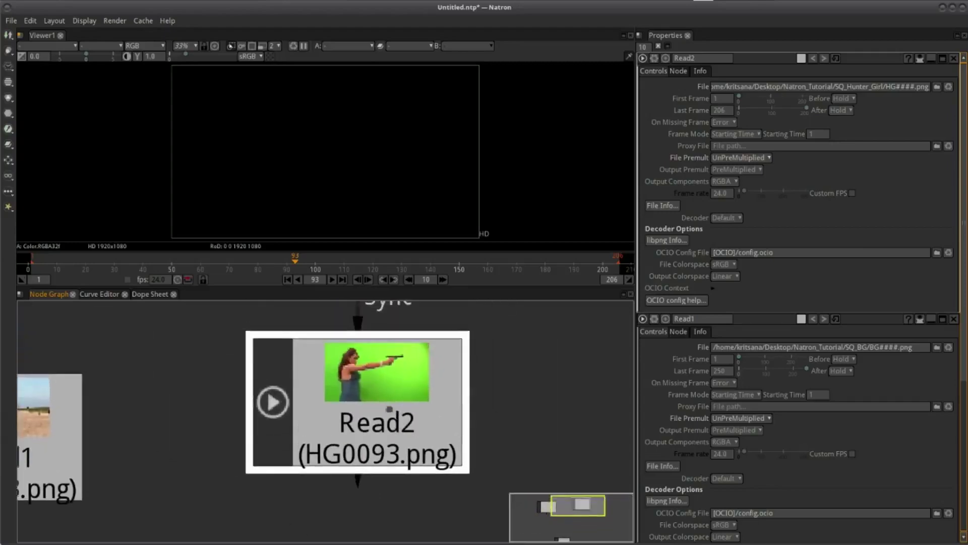
scroll(386, 406, "down", 3)
scroll(353, 363, "down", 3)
scroll(346, 422, "down", 1)
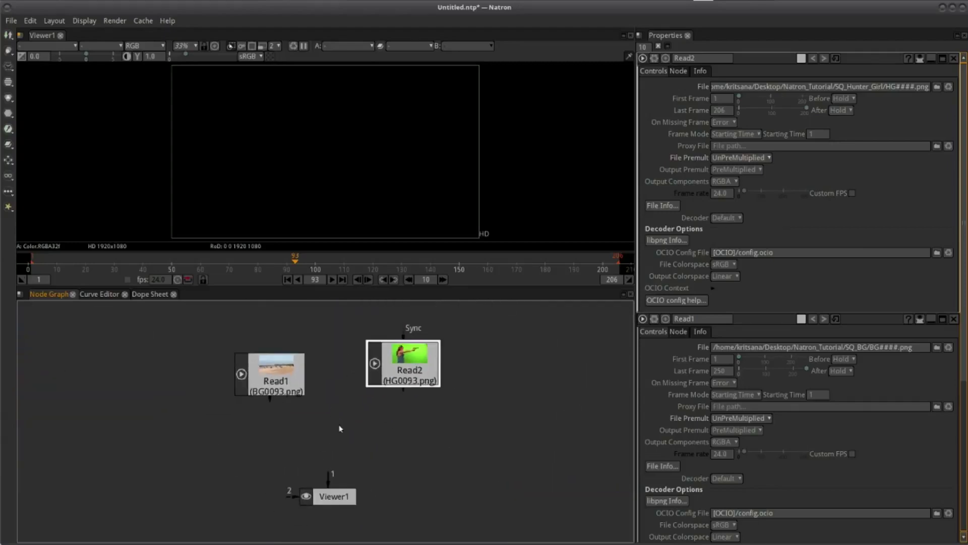
Add a ChromaKeyer node from the Keyer category of the Node Graph menu
right_click(320, 410)
mouse_move(366, 319)
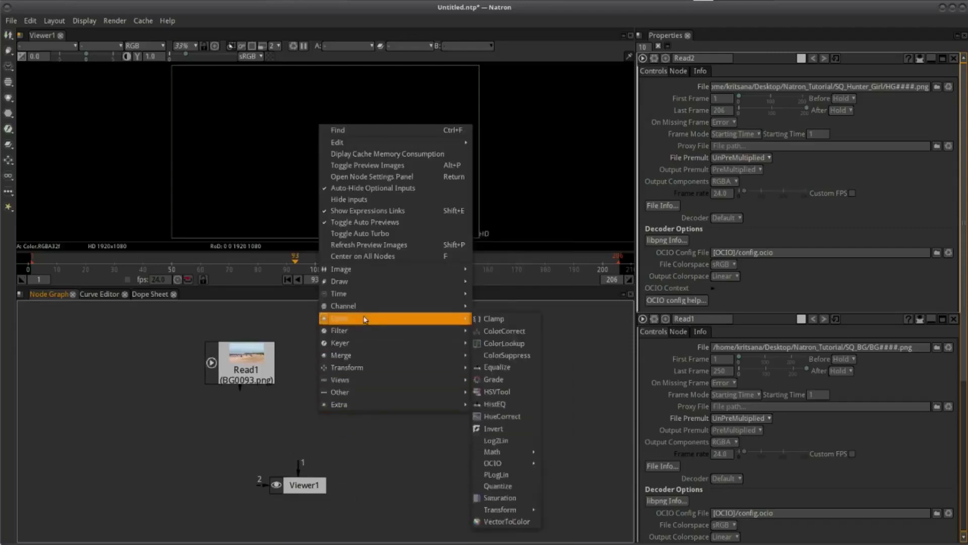
mouse_move(362, 284)
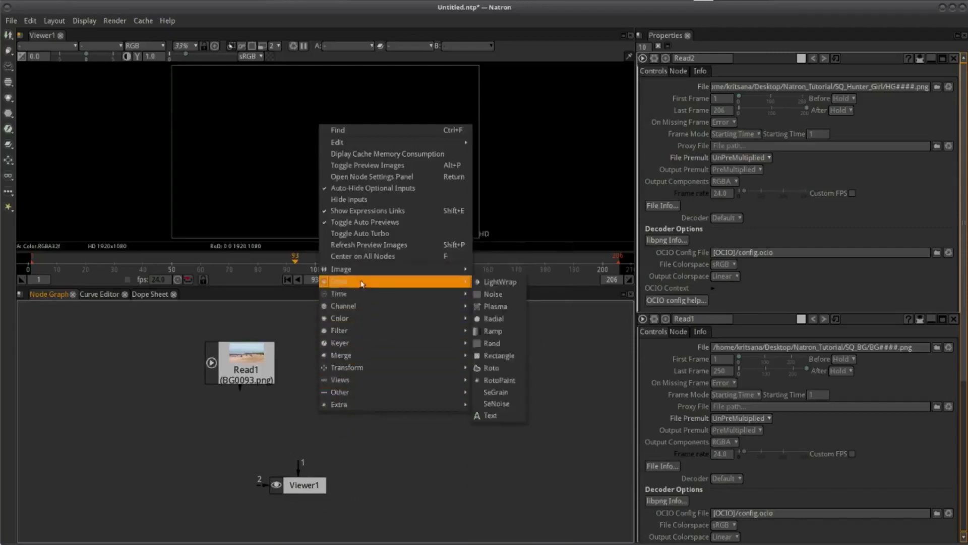
mouse_move(356, 346)
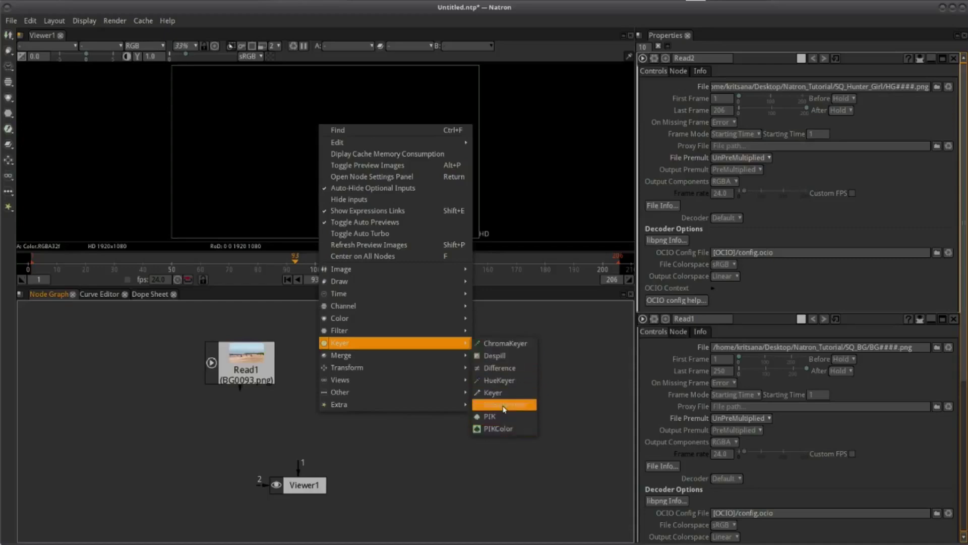
left_click(511, 347)
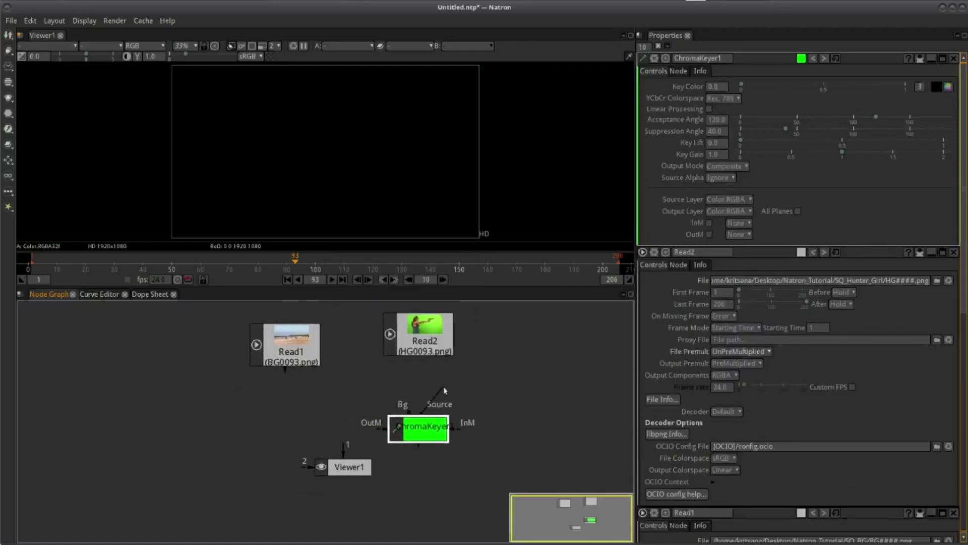
Arrange ChromaKeyer1, Read1 and Read2 so all nodes are visible in the graph
left_click_drag(344, 434, 487, 421)
scroll(397, 418, "up", 1)
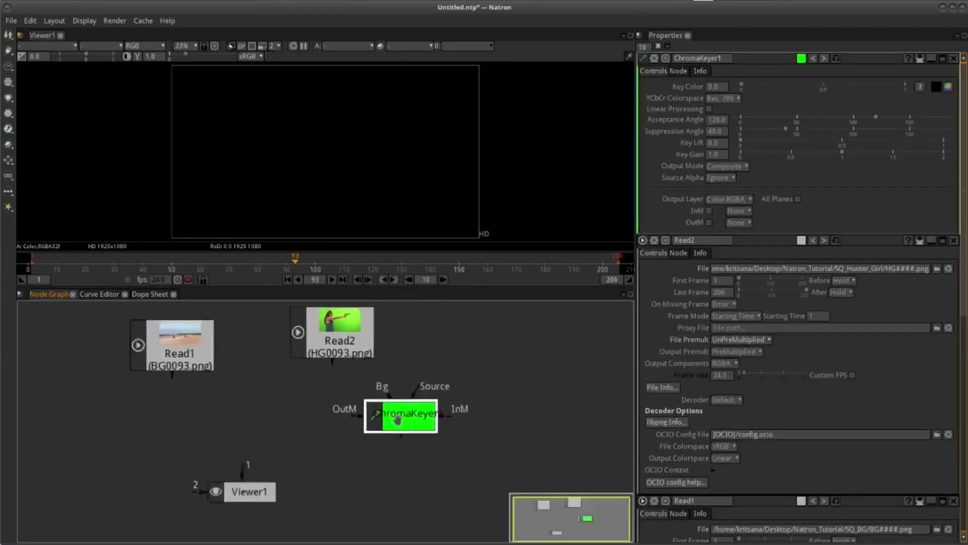
scroll(397, 419, "down", 2)
scroll(362, 406, "up", 2)
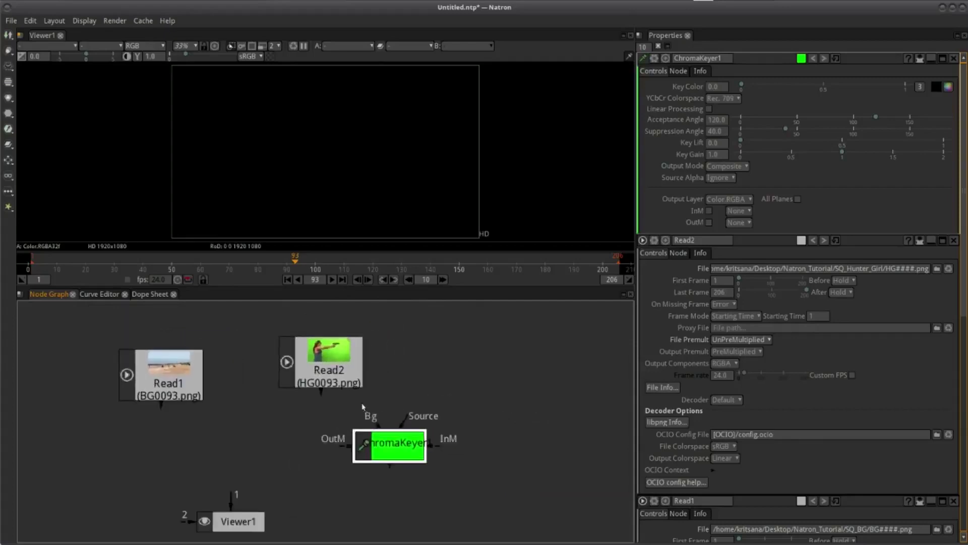
scroll(362, 407, "down", 1)
left_click_drag(362, 406, 432, 403)
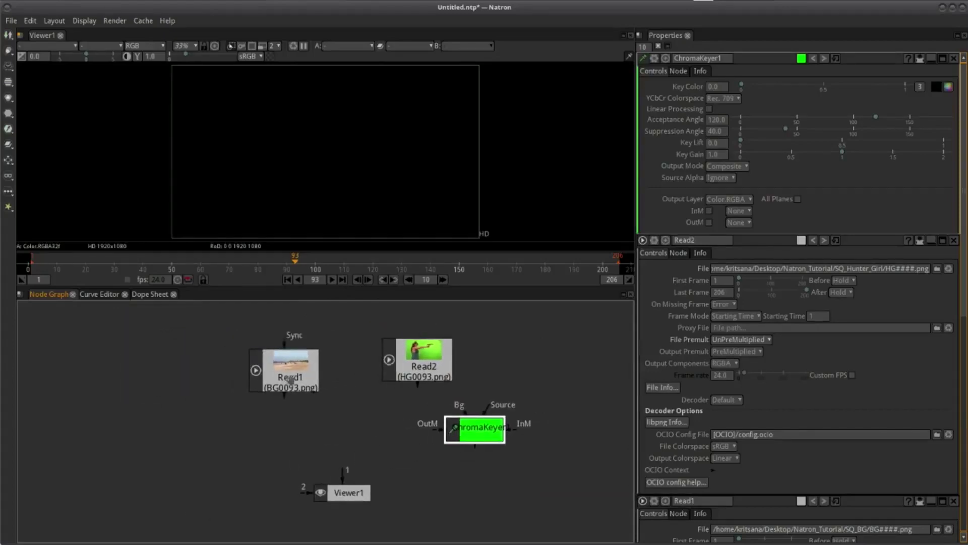
left_click_drag(290, 368, 236, 376)
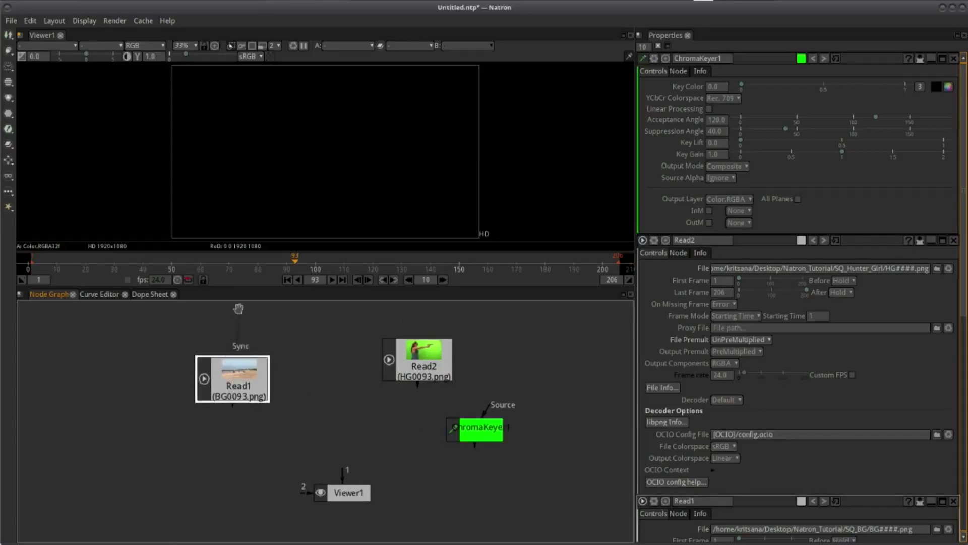
left_click_drag(233, 388, 222, 394)
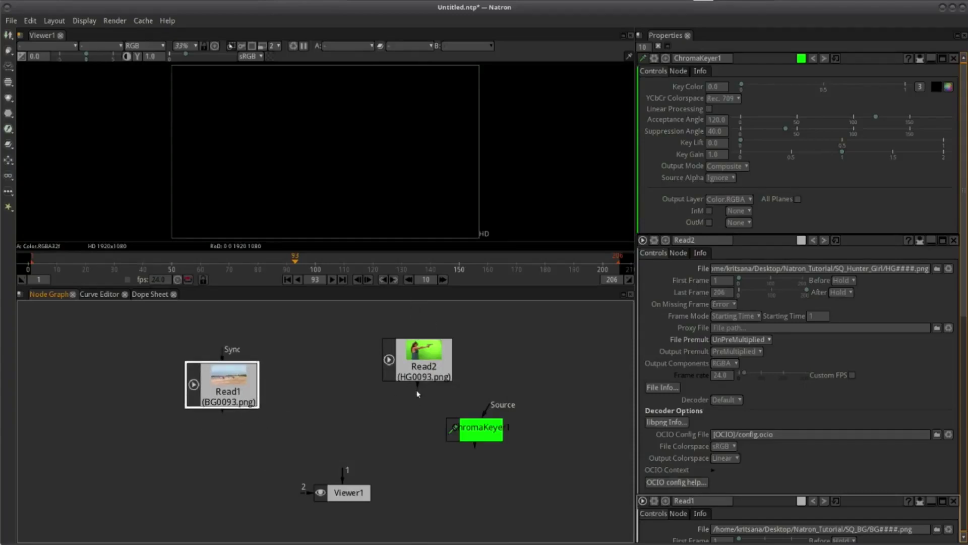
left_click_drag(418, 388, 407, 401)
Place ChromaKeyer1 above Viewer1 and connect Viewer1's input to ChromaKeyer1
left_click(400, 400)
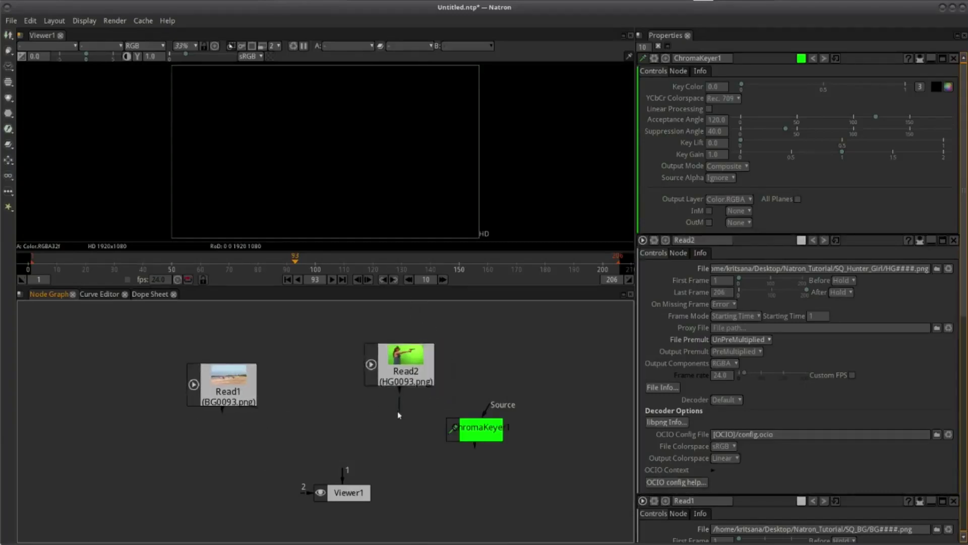
mouse_move(343, 473)
left_mouse_down()
mouse_move(352, 438)
mouse_move(413, 433)
left_mouse_up()
left_click(505, 450)
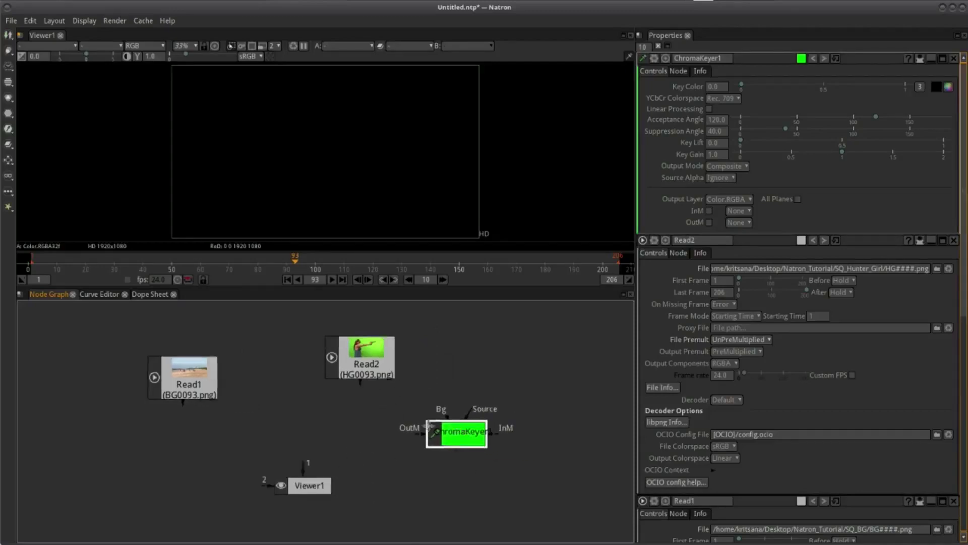
mouse_move(504, 450)
left_mouse_down()
mouse_move(424, 441)
mouse_move(422, 432)
left_mouse_up()
scroll(421, 432, "up", 2)
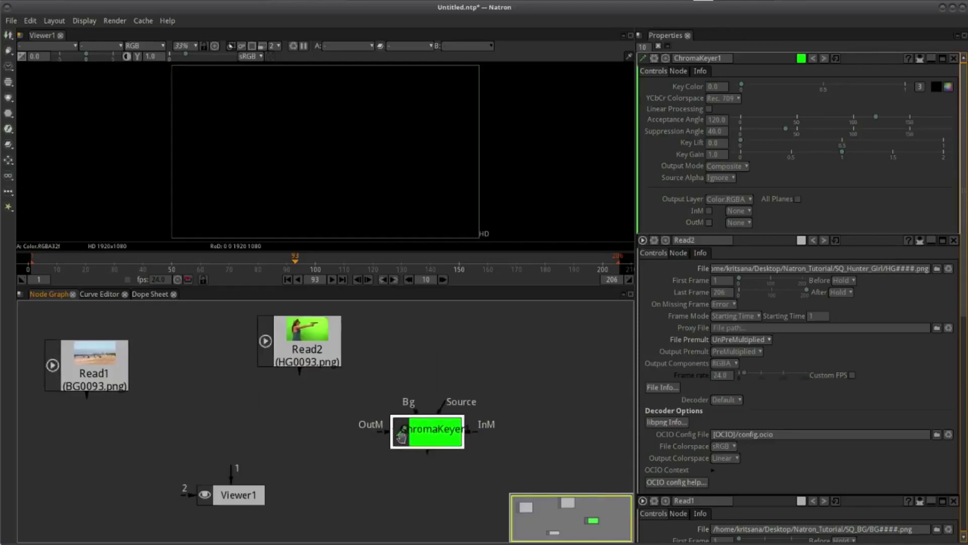
scroll(325, 368, "down", 1)
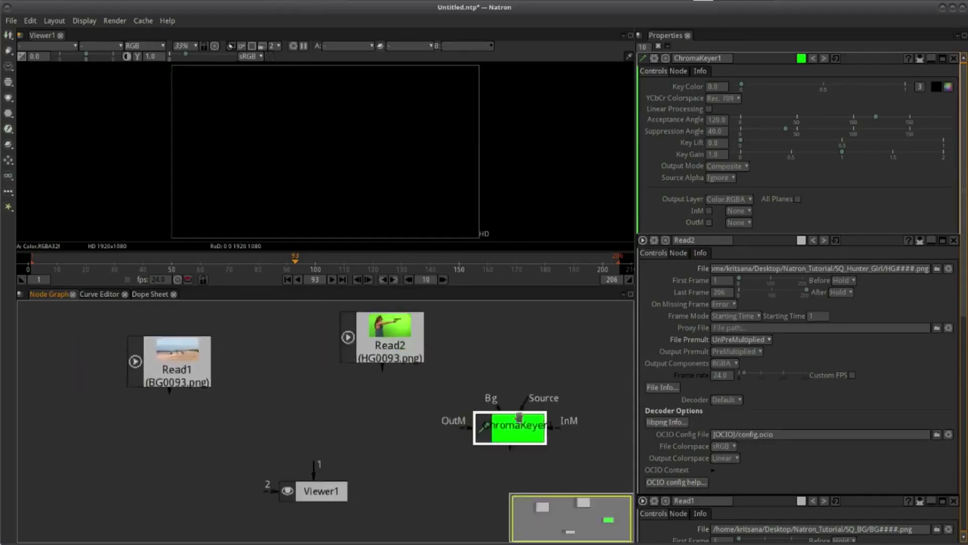
scroll(426, 422, "up", 4)
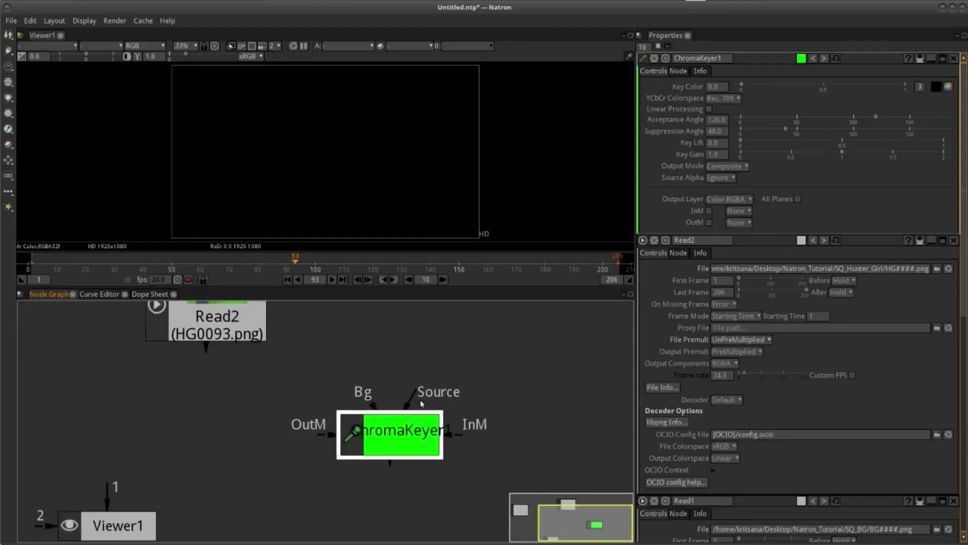
left_click_drag(316, 403, 416, 402)
scroll(416, 402, "down", 3)
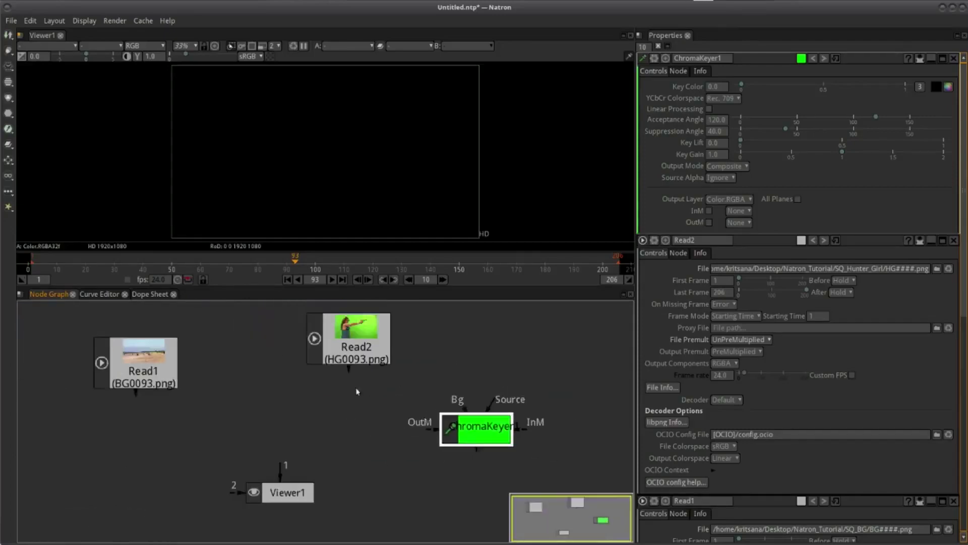
mouse_move(475, 433)
left_mouse_down()
mouse_move(241, 436)
mouse_move(159, 373)
left_mouse_up()
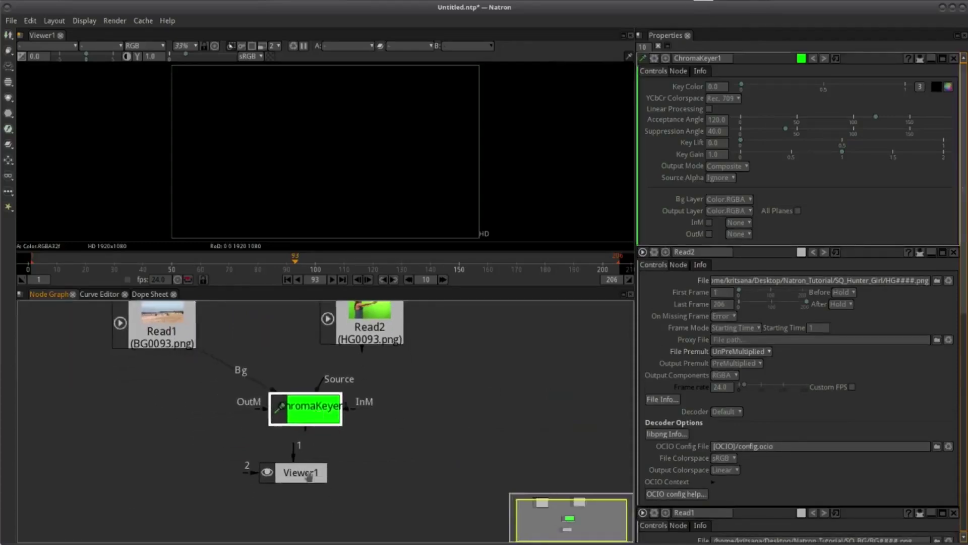
left_click_drag(301, 472, 303, 494)
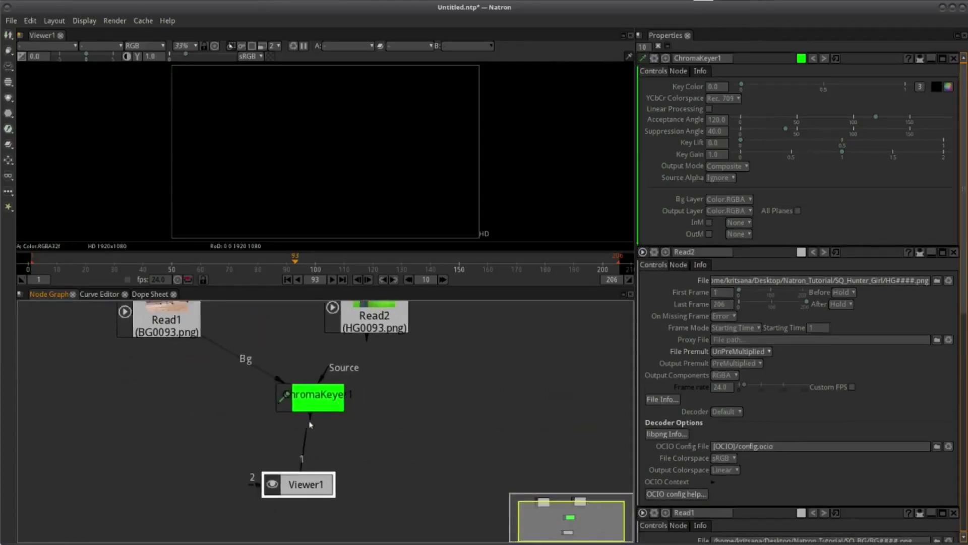
mouse_move(305, 458)
left_mouse_down()
mouse_move(312, 406)
mouse_move(296, 417)
left_mouse_up()
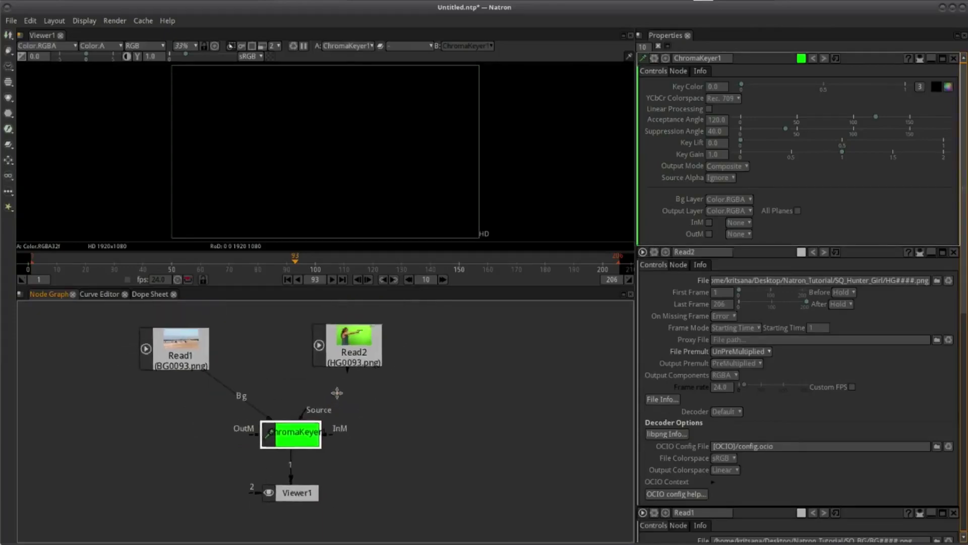
Connect ChromaKeyer1's Source input to the green-screen Read2 node
left_click(345, 341)
left_click_drag(325, 469, 326, 477)
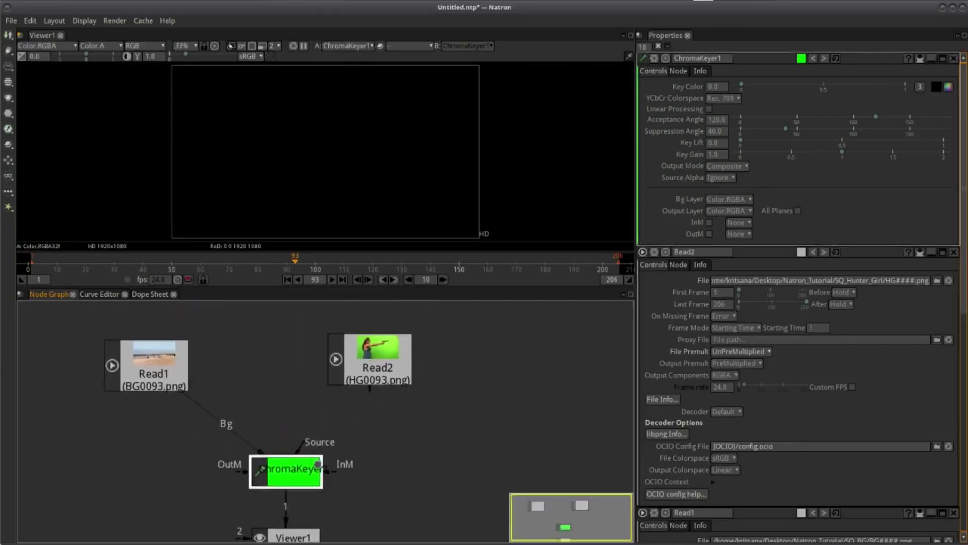
left_click_drag(370, 394, 396, 385)
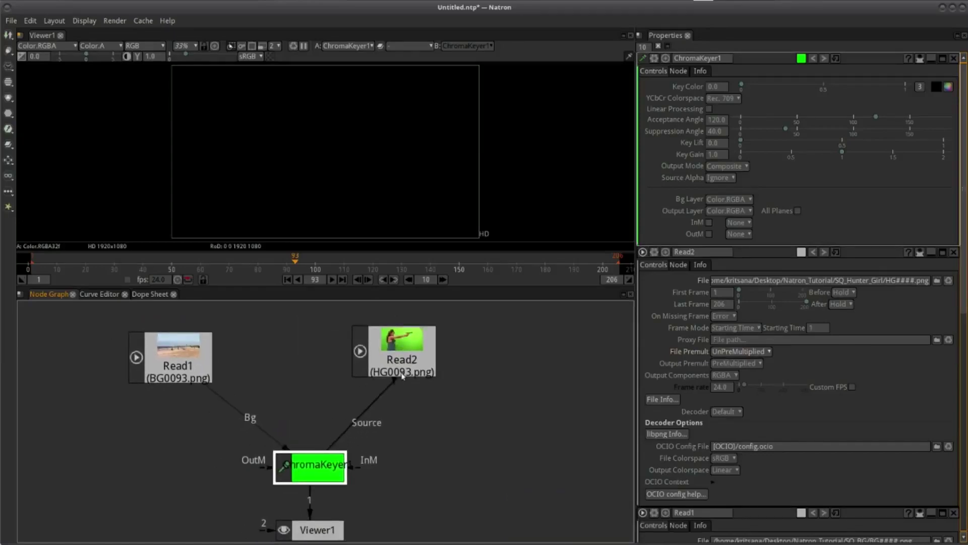
left_click_drag(329, 432, 403, 375)
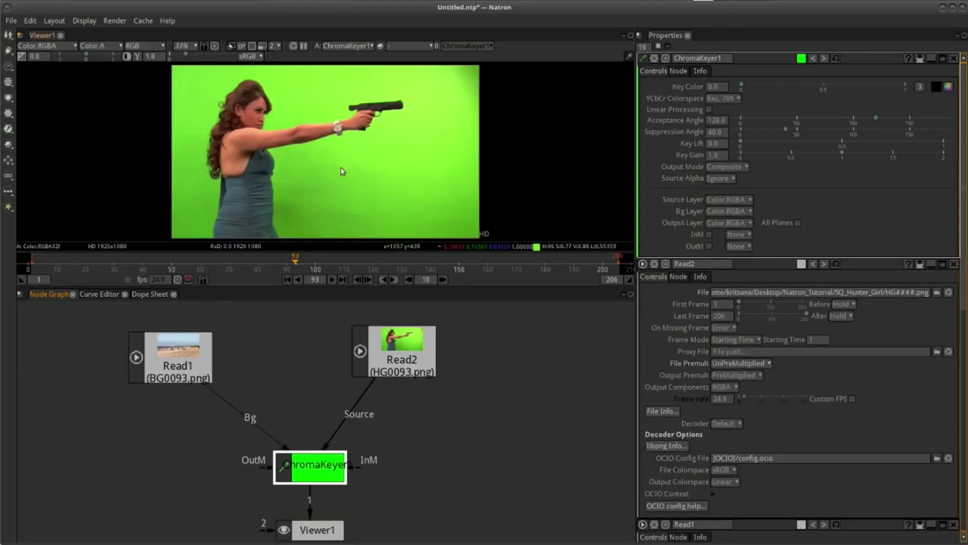
Close the Read2 parameters panel, leaving ChromaKeyer1 and project settings in Properties
left_click_drag(337, 431, 375, 405)
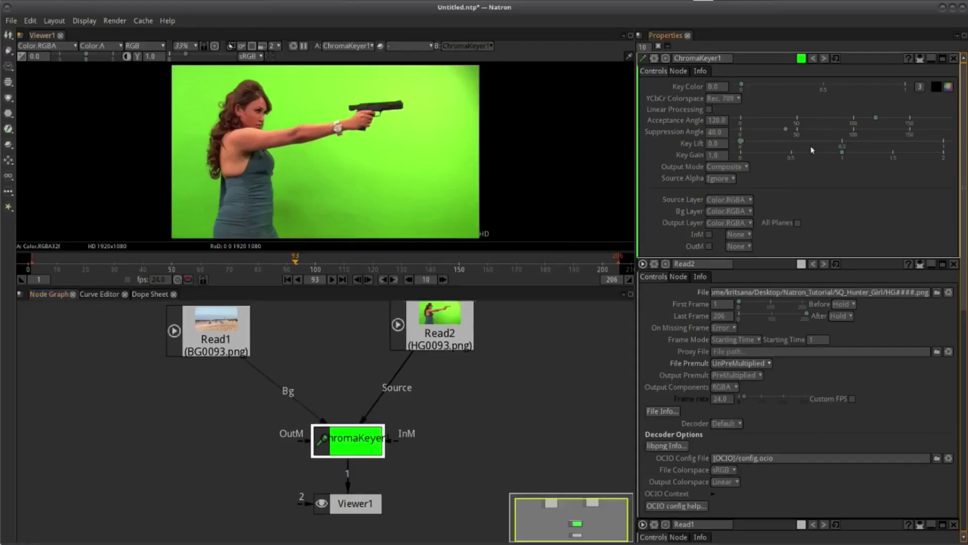
scroll(797, 228, "down", 3)
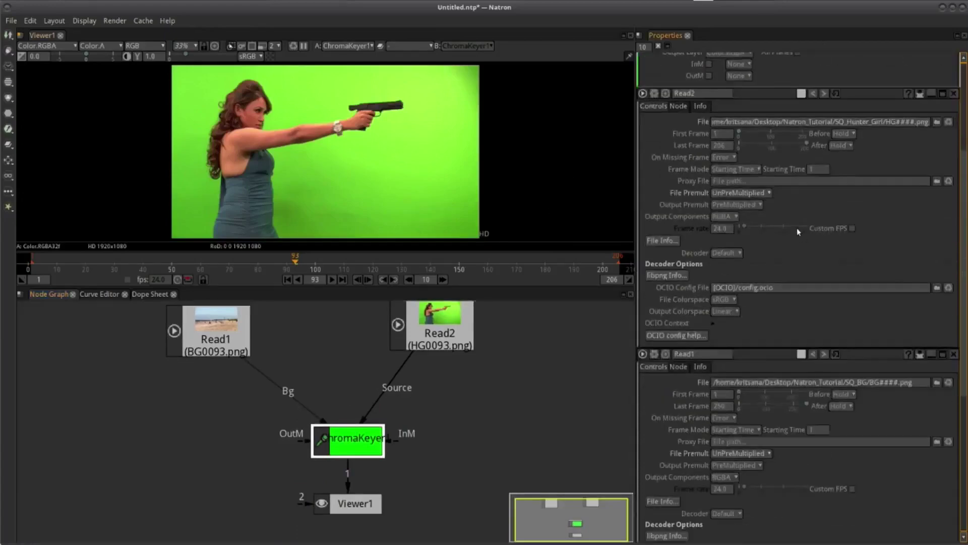
scroll(796, 228, "down", 3)
scroll(797, 228, "up", 1)
scroll(795, 231, "up", 3)
scroll(892, 267, "up", 2)
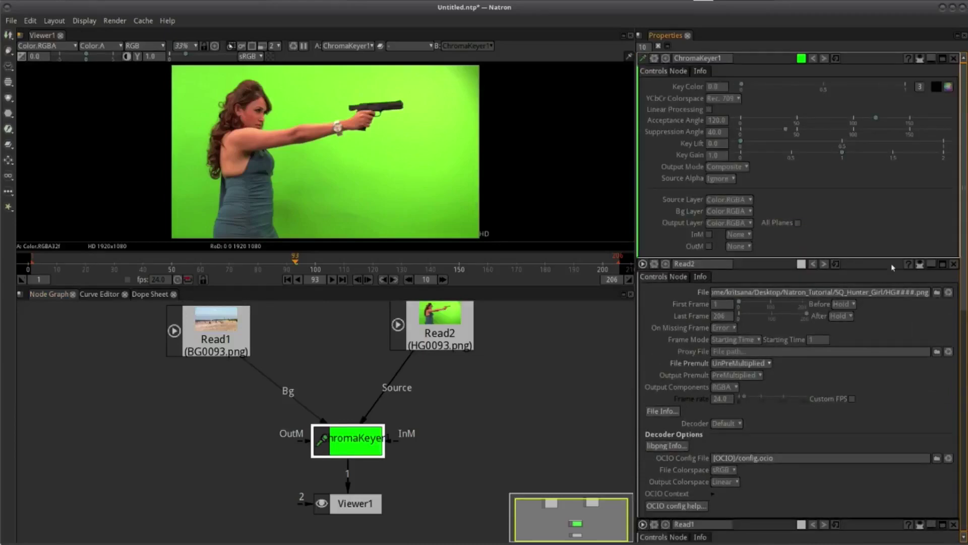
left_click(953, 264)
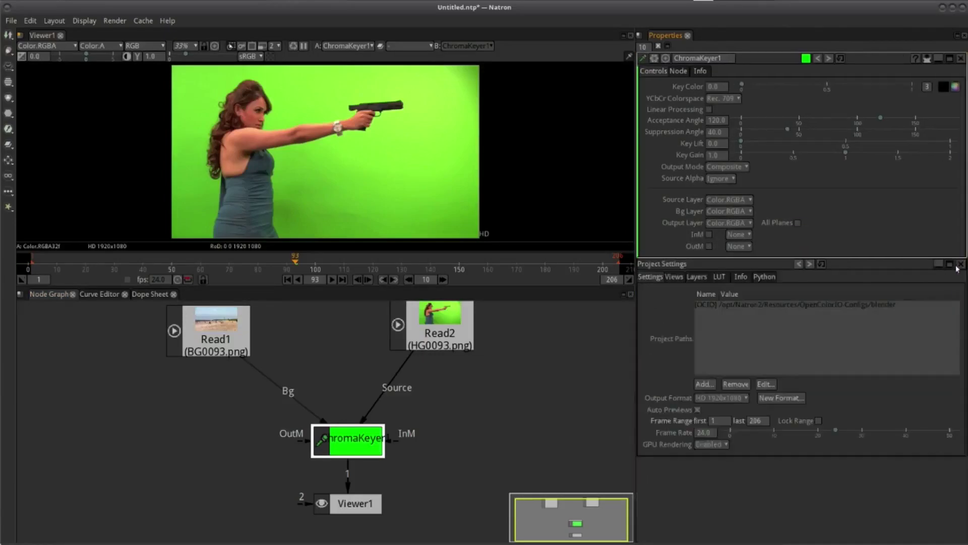
scroll(220, 438, "down", 2)
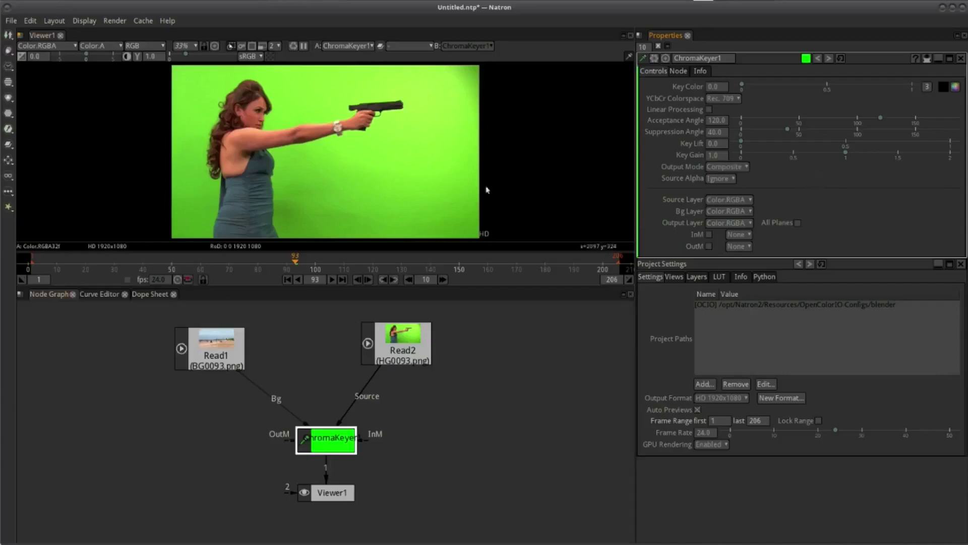
scroll(484, 155, "up", 2)
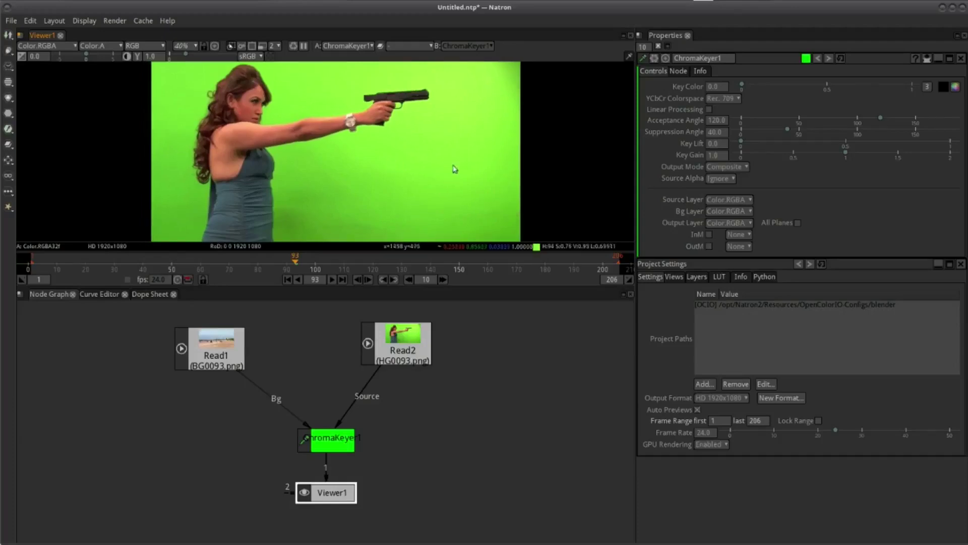
Set ChromaKeyer1's Key Color to the saved pure green swatch (g 1.0)
left_click(944, 86)
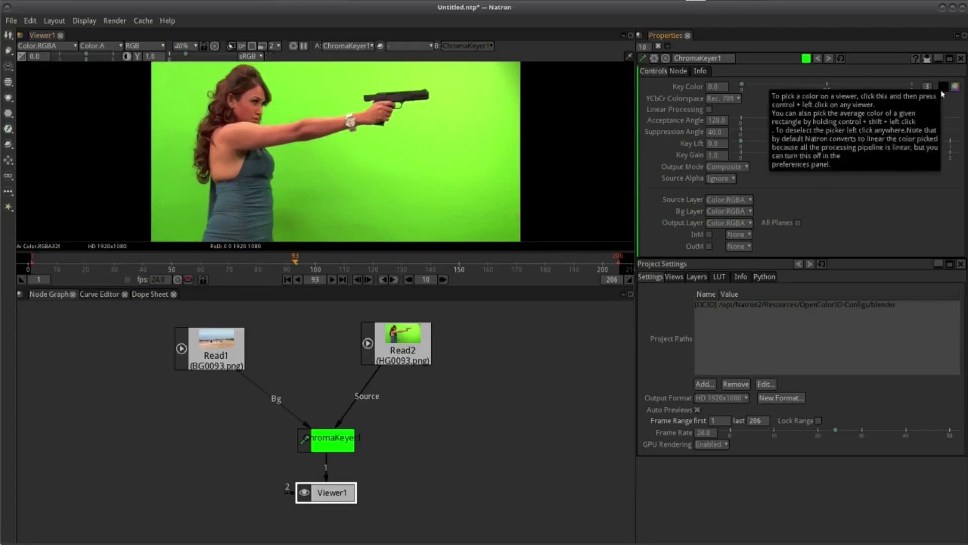
left_click(944, 88)
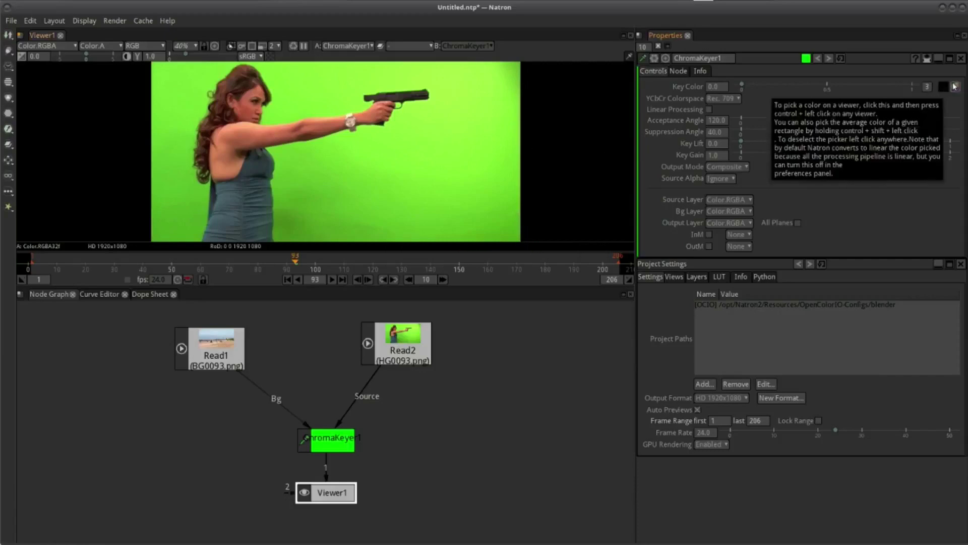
left_click(956, 86)
left_click_drag(550, 143, 685, 98)
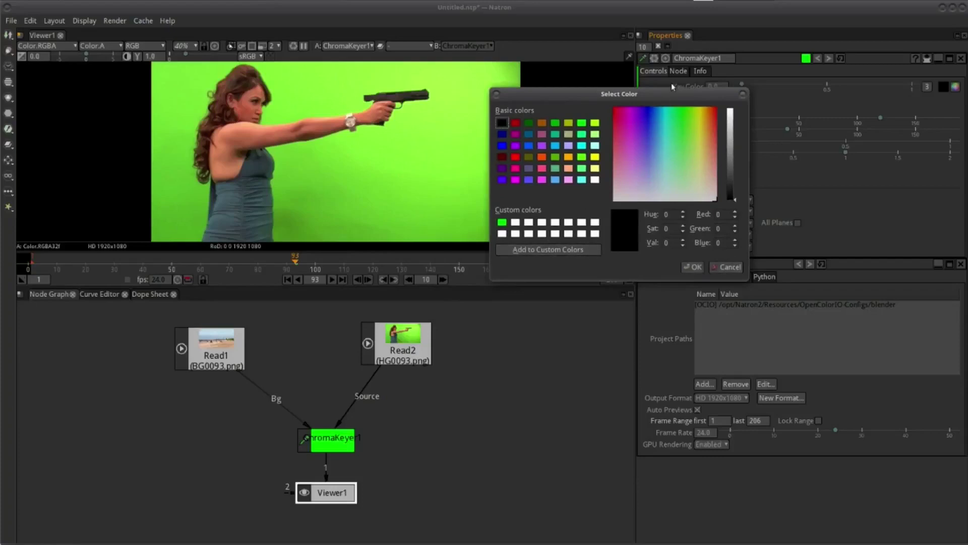
left_click(717, 270)
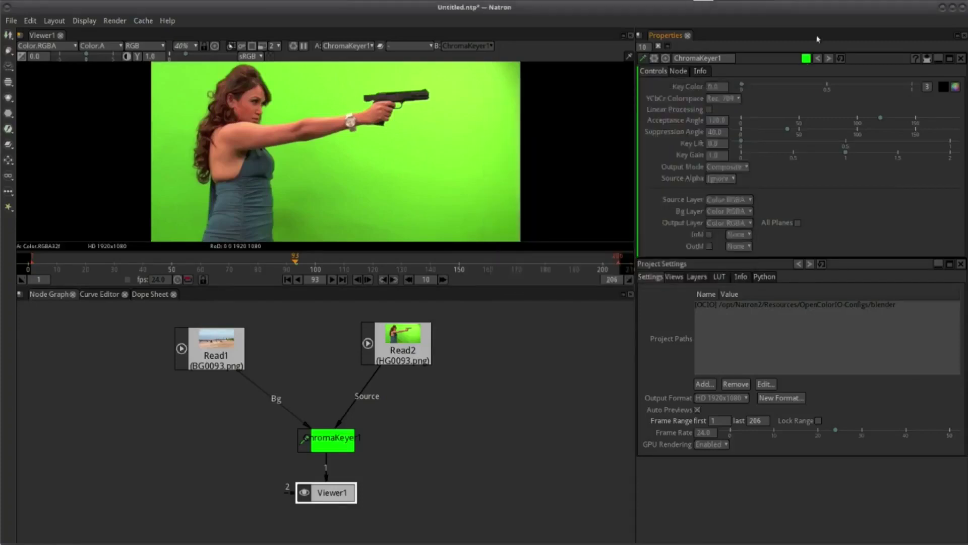
left_click(807, 58)
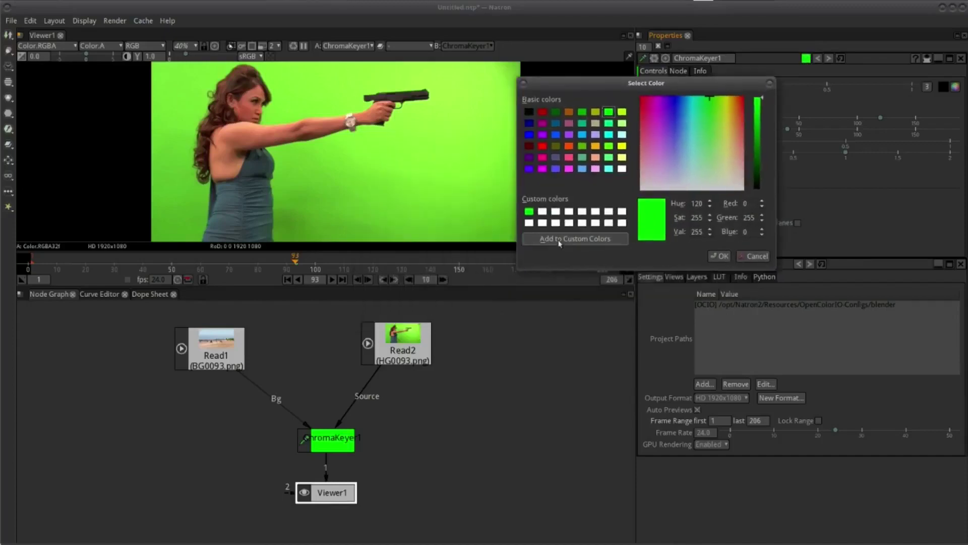
left_click(719, 256)
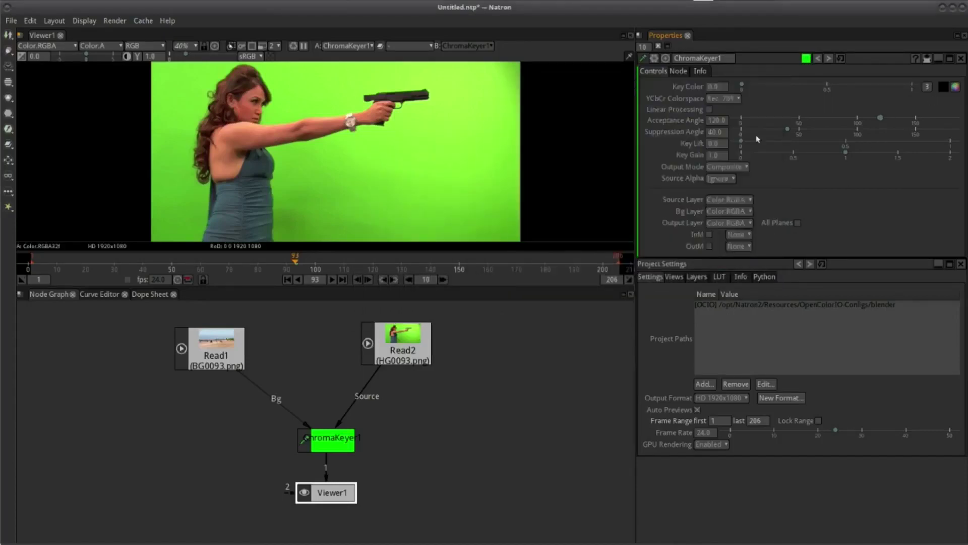
left_click(955, 87)
left_click_drag(528, 143, 747, 99)
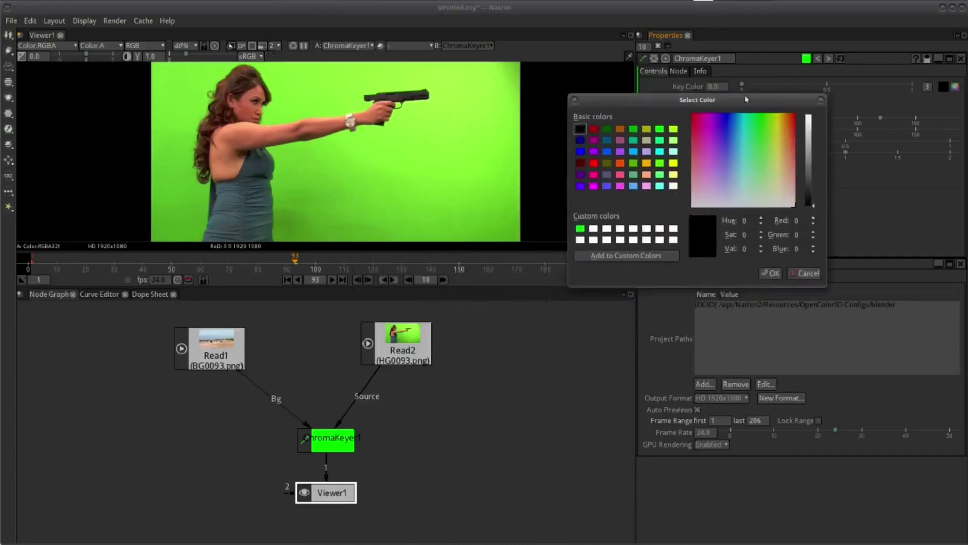
left_click(581, 229)
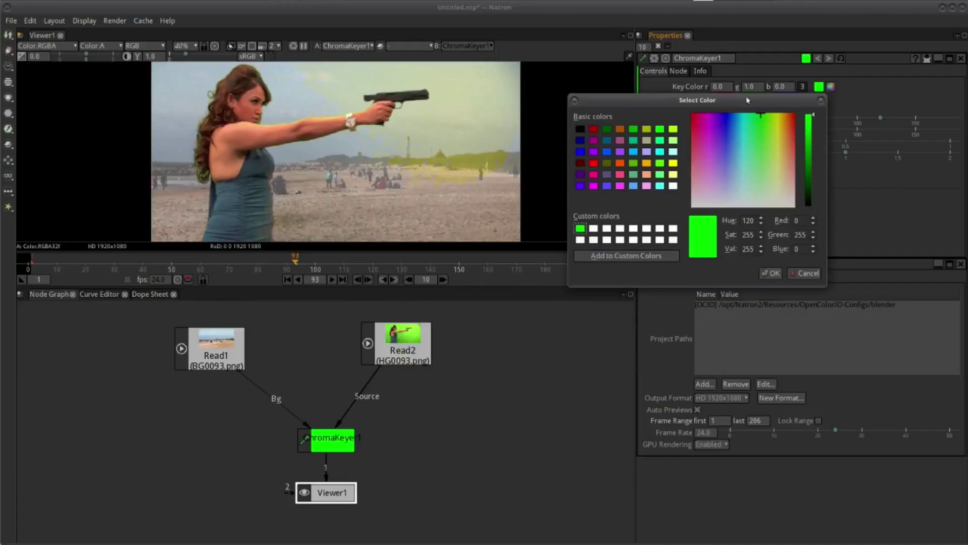
Tune the key colour's hue and value to a paler green (r 0.2122, g 0.7083, b 0.0528)
left_click_drag(748, 100, 728, 115)
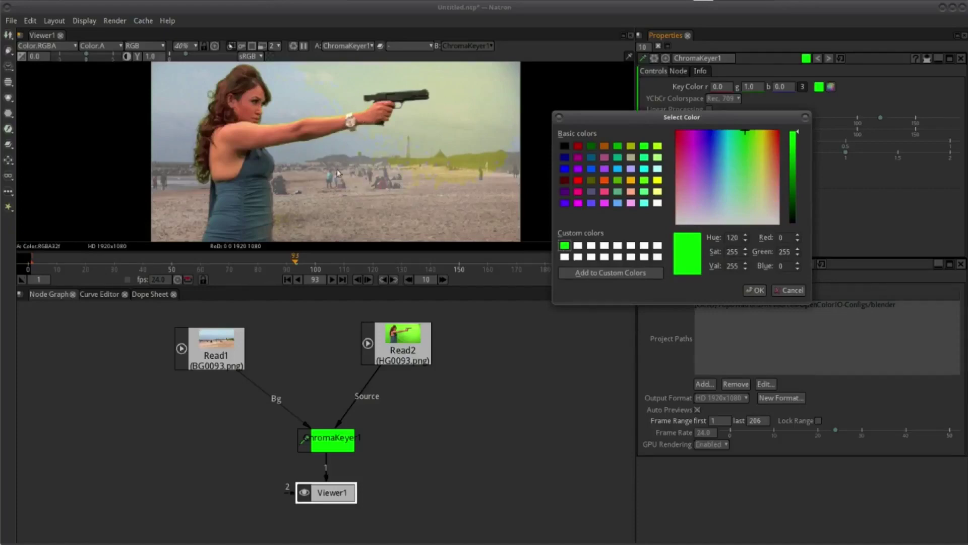
left_click_drag(750, 137, 751, 143)
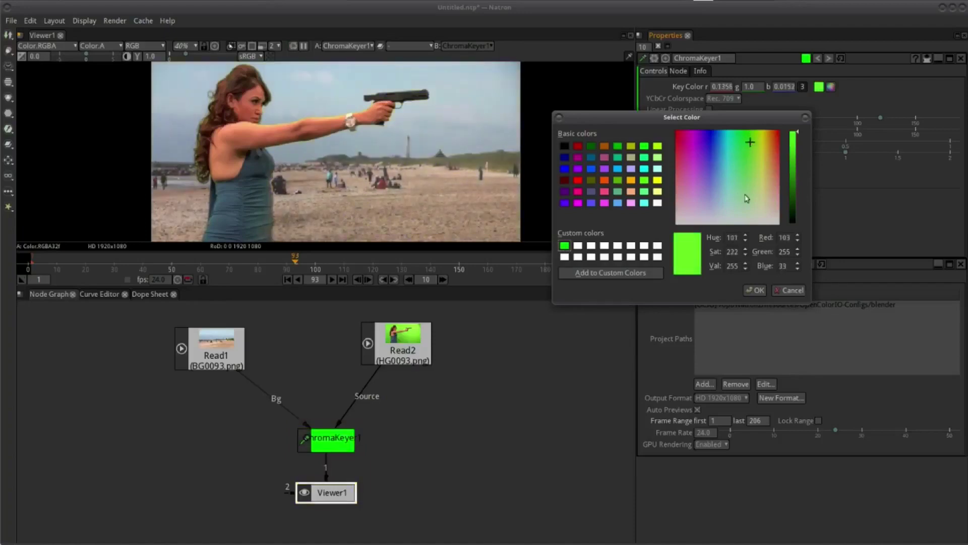
mouse_move(797, 133)
left_mouse_down()
mouse_move(805, 187)
mouse_move(817, 133)
left_mouse_up()
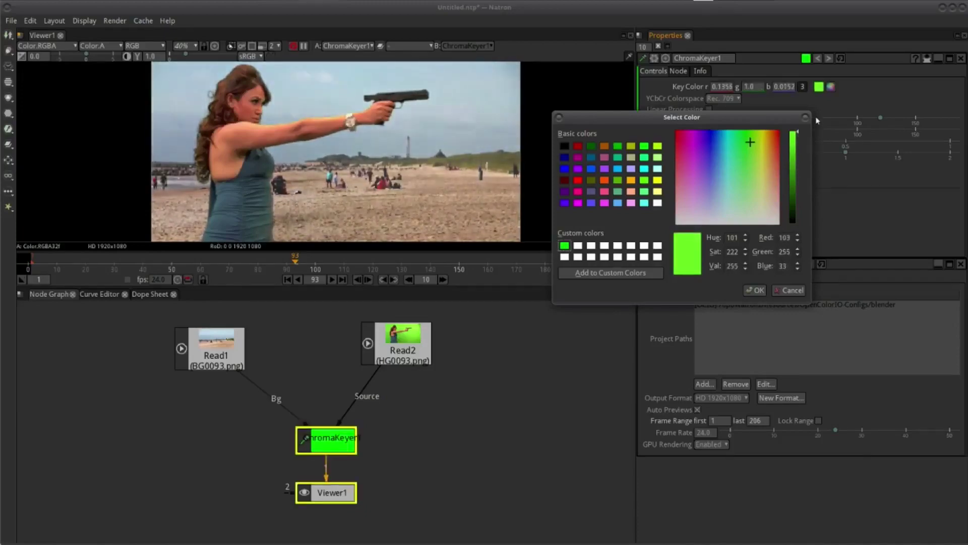
mouse_move(820, 131)
left_mouse_down()
mouse_move(820, 172)
mouse_move(822, 132)
left_mouse_up()
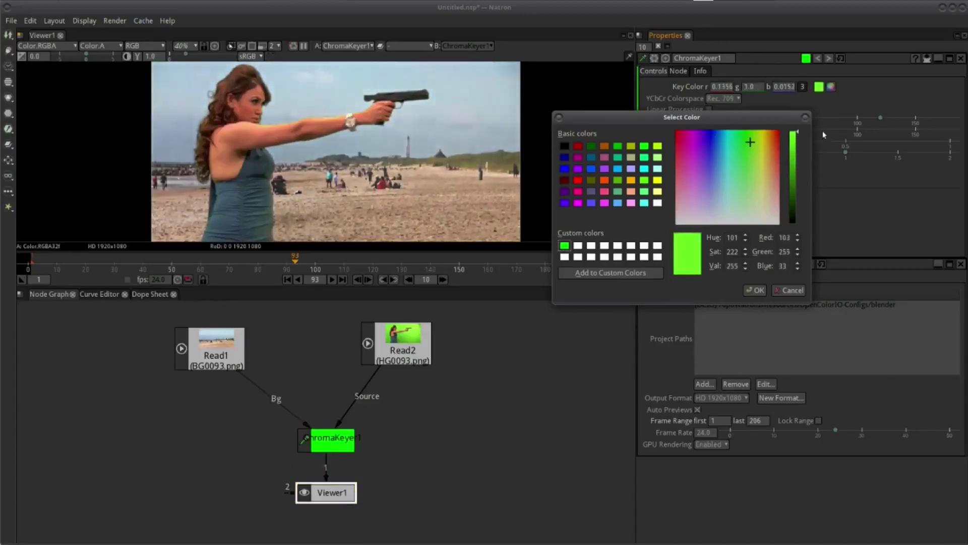
left_click(798, 154)
left_click_drag(797, 154, 803, 198)
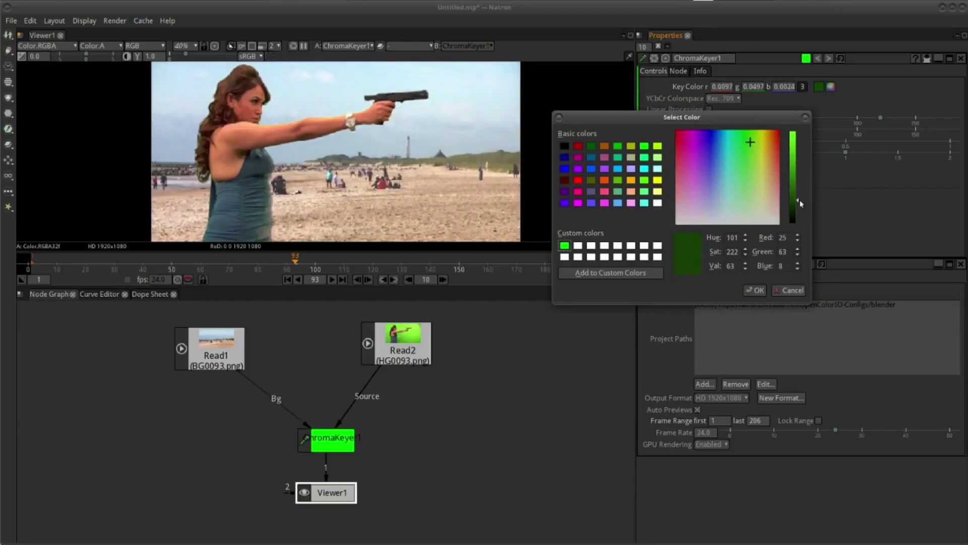
mouse_move(798, 203)
left_mouse_down()
mouse_move(802, 126)
mouse_move(802, 153)
left_mouse_up()
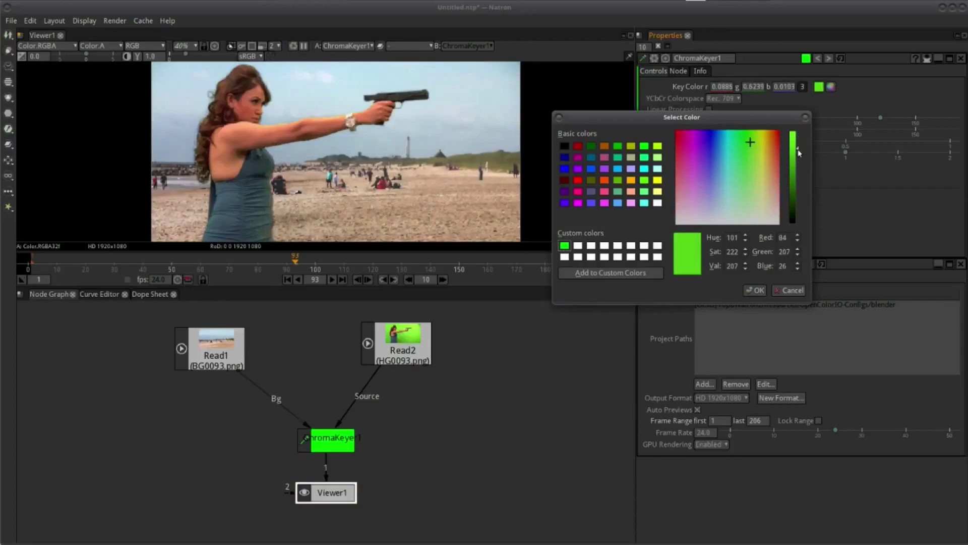
left_click_drag(799, 153, 800, 147)
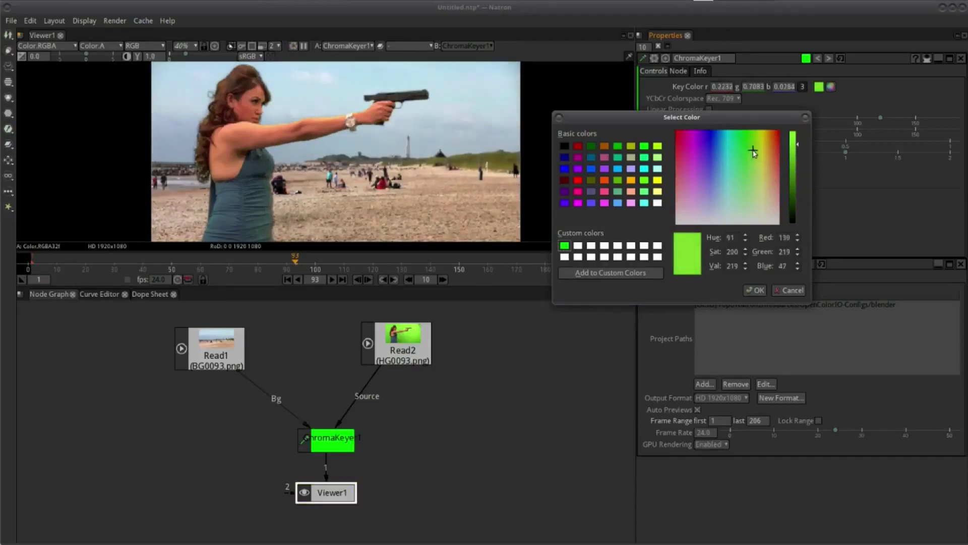
left_click_drag(750, 145, 756, 161)
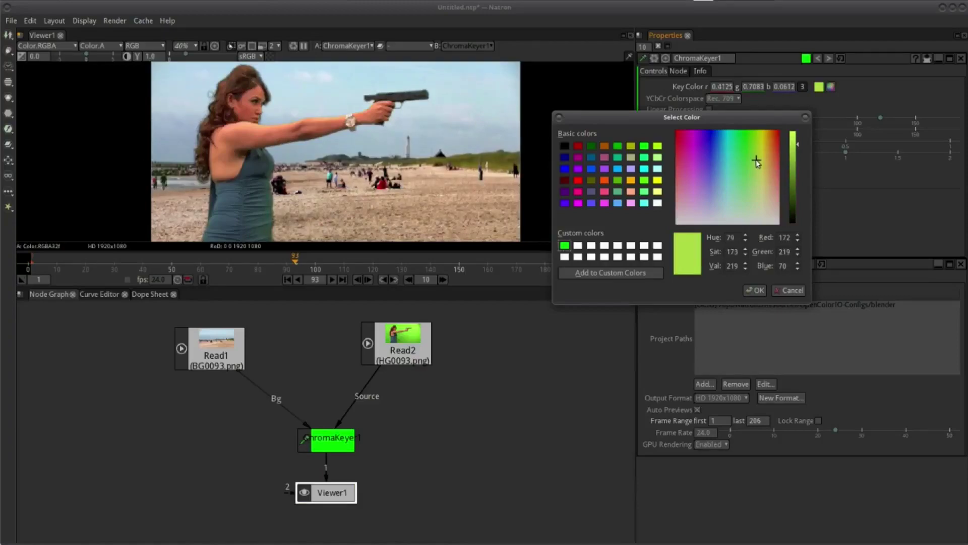
mouse_move(757, 161)
left_mouse_down()
mouse_move(751, 171)
mouse_move(753, 130)
left_mouse_up()
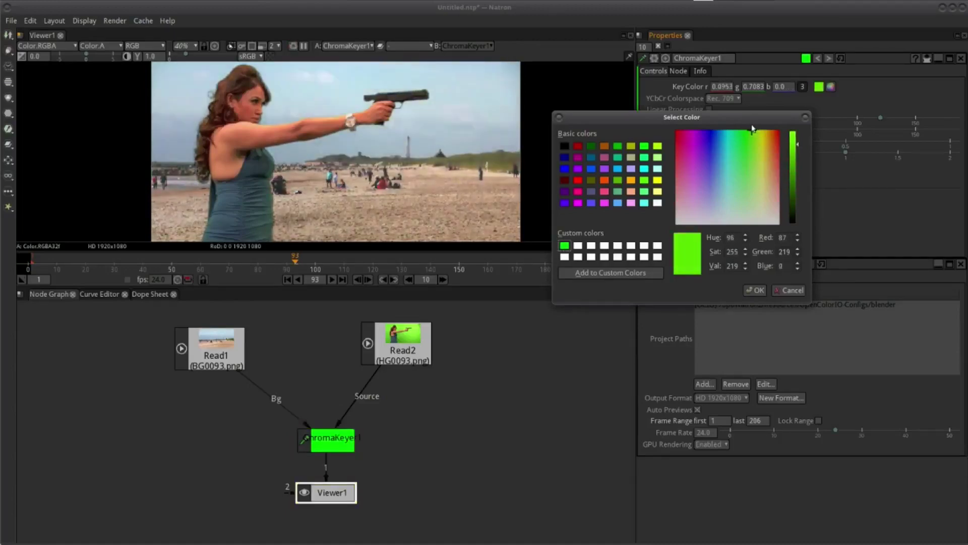
left_click_drag(753, 128, 752, 161)
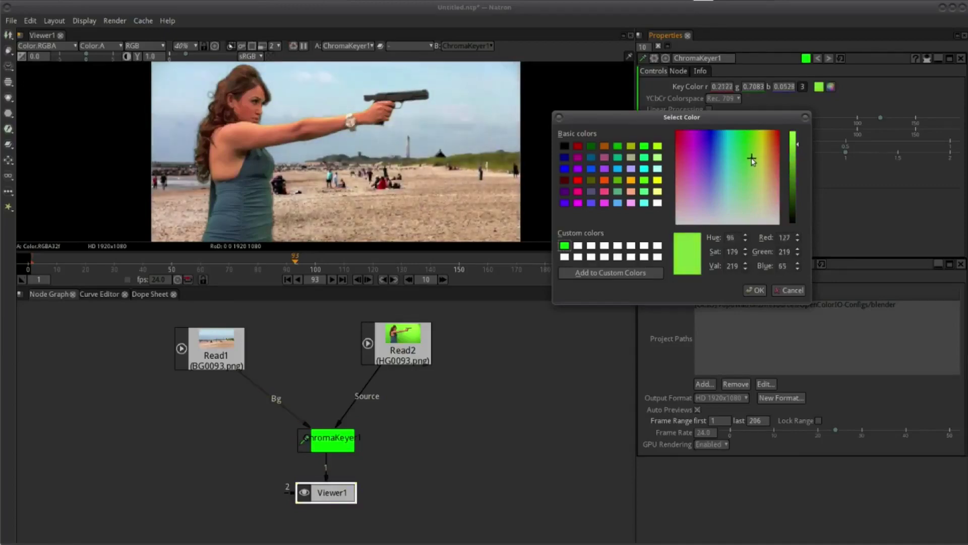
left_click(755, 290)
scroll(426, 150, "up", 2)
scroll(427, 149, "down", 4)
scroll(426, 149, "up", 2)
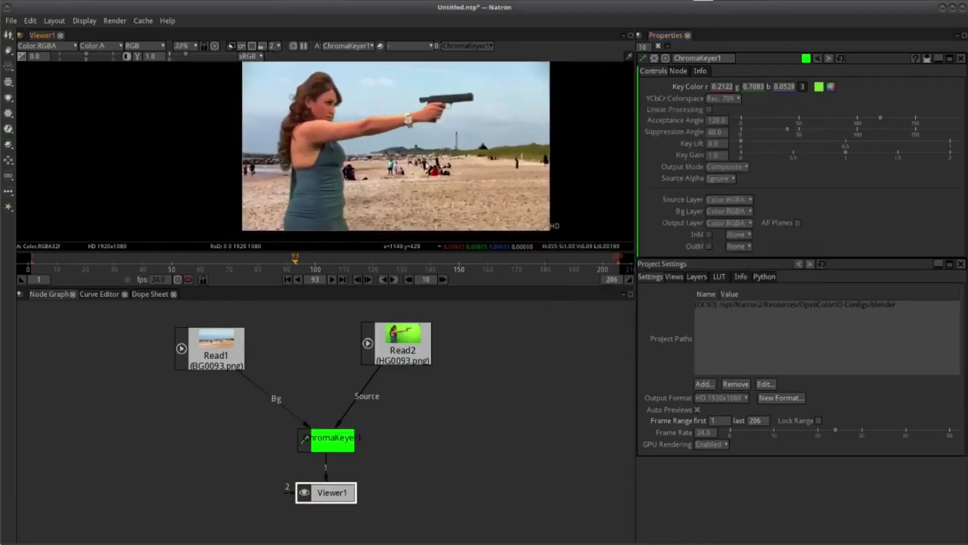
scroll(426, 150, "up", 2)
scroll(390, 122, "up", 4)
scroll(393, 126, "down", 2)
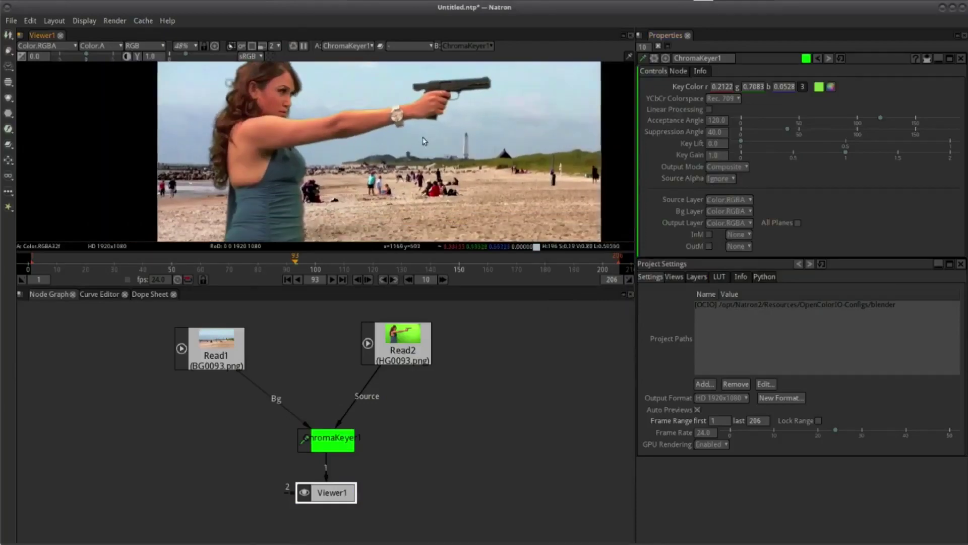
scroll(416, 152, "up", 1)
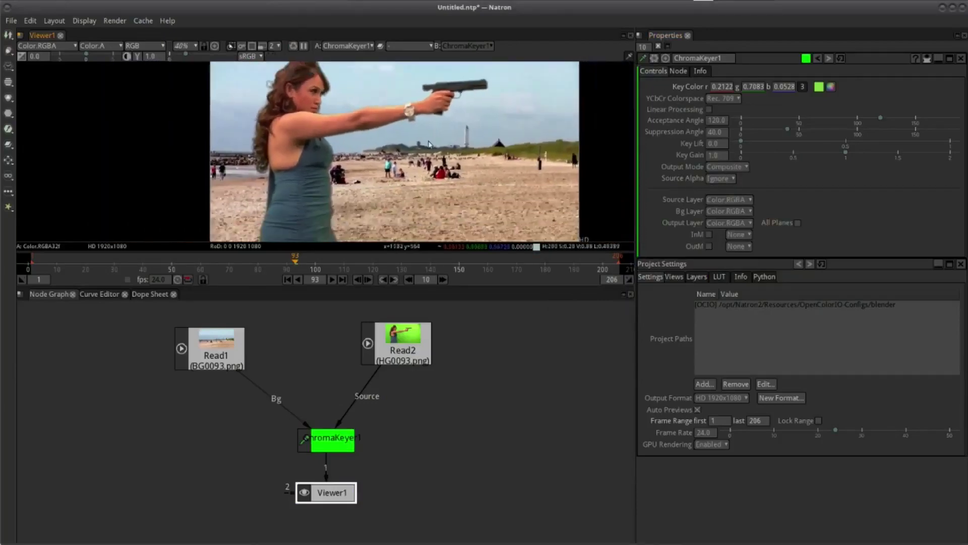
scroll(424, 158, "up", 1)
scroll(434, 164, "up", 1)
scroll(439, 165, "down", 1)
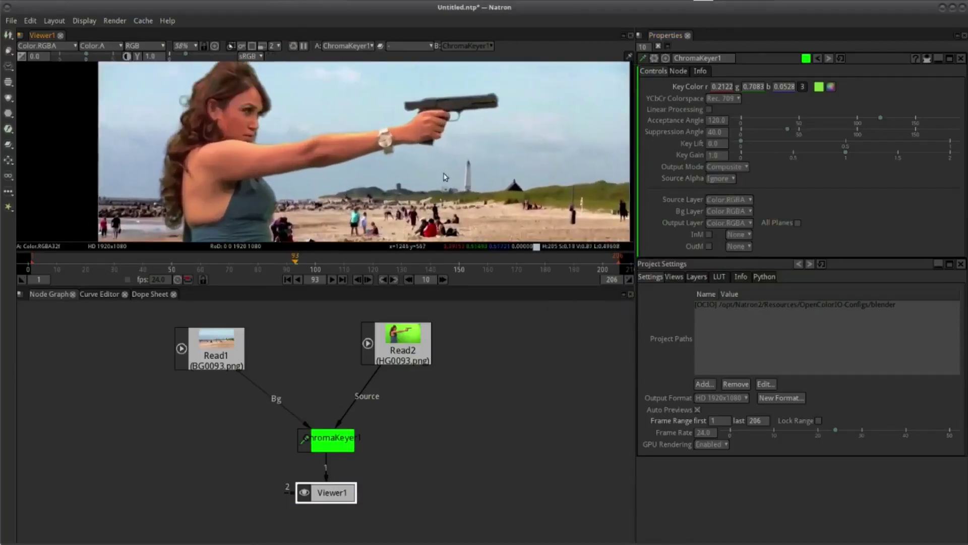
scroll(469, 164, "down", 1)
scroll(473, 163, "up", 1)
scroll(468, 151, "down", 1)
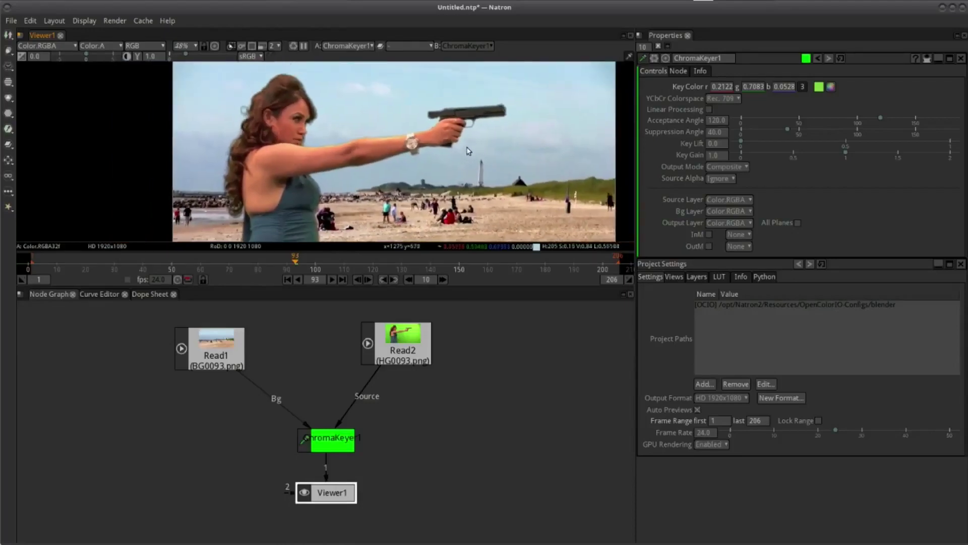
scroll(470, 144, "down", 1)
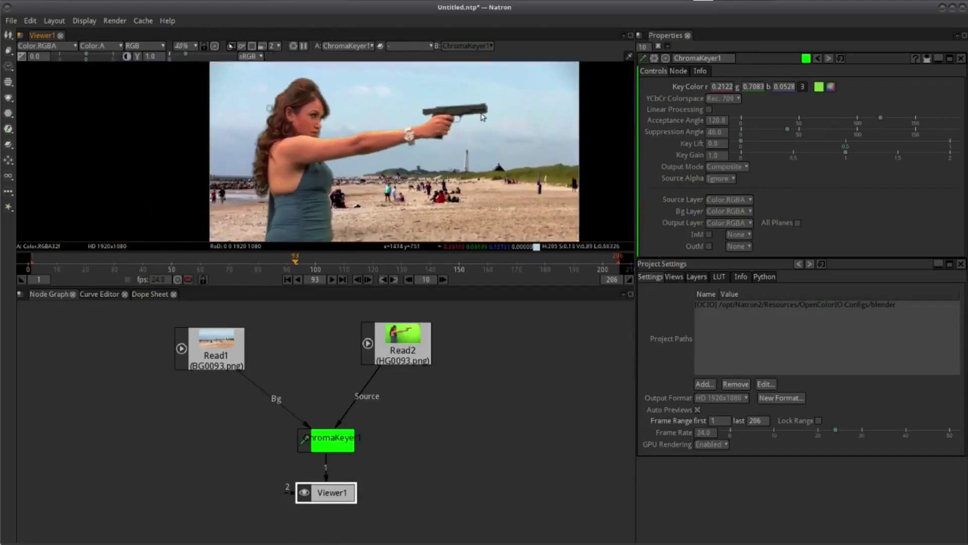
scroll(486, 124, "down", 1)
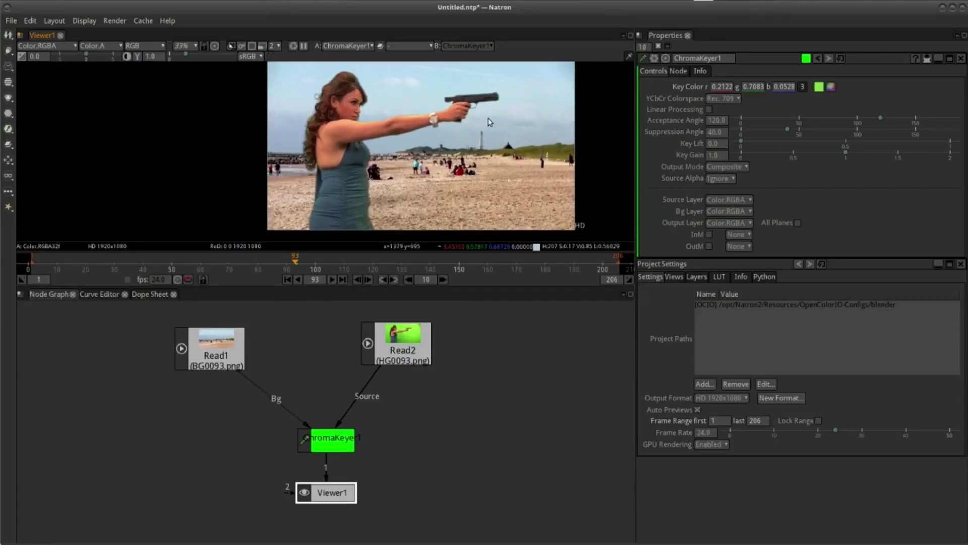
scroll(489, 122, "up", 2)
scroll(392, 161, "up", 2)
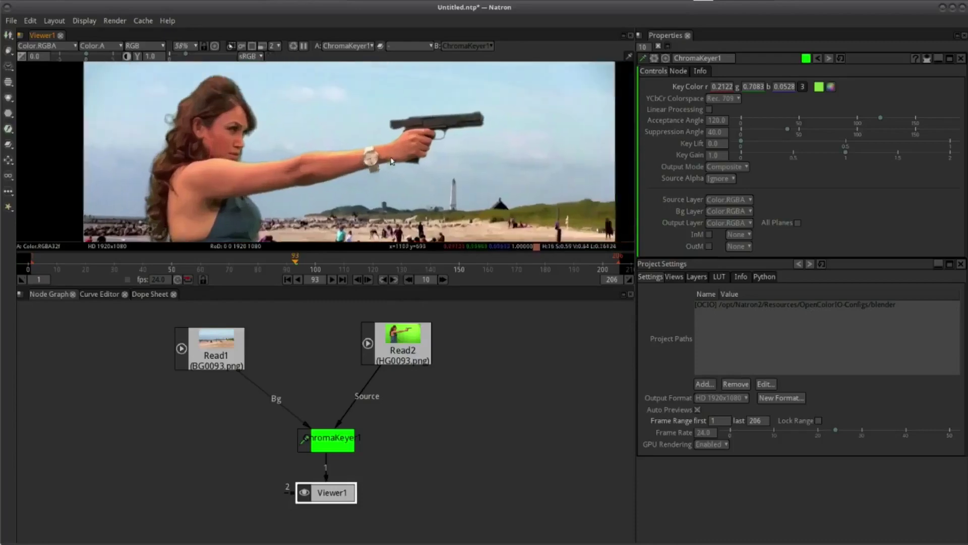
scroll(391, 161, "down", 2)
scroll(442, 161, "up", 1)
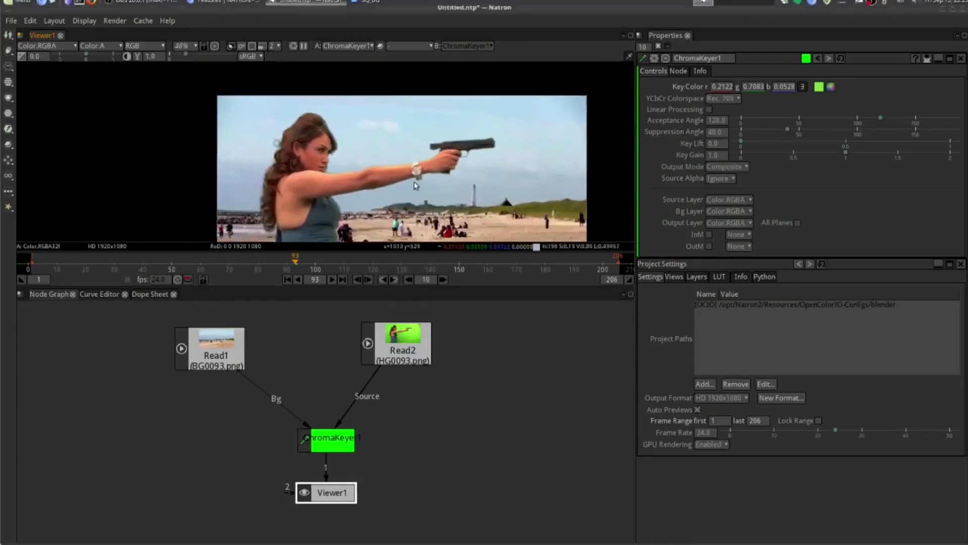
scroll(427, 169, "up", 1)
scroll(418, 99, "down", 1)
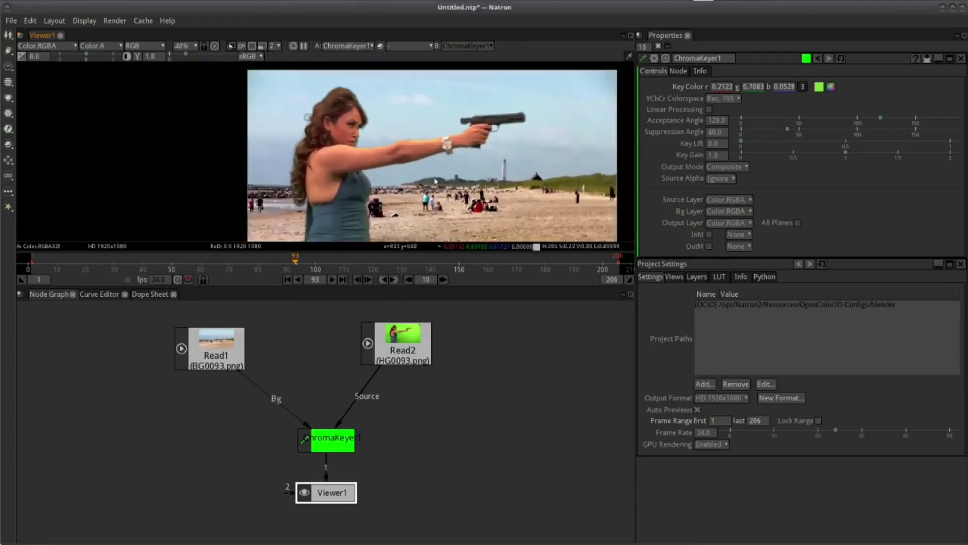
scroll(374, 93, "down", 1)
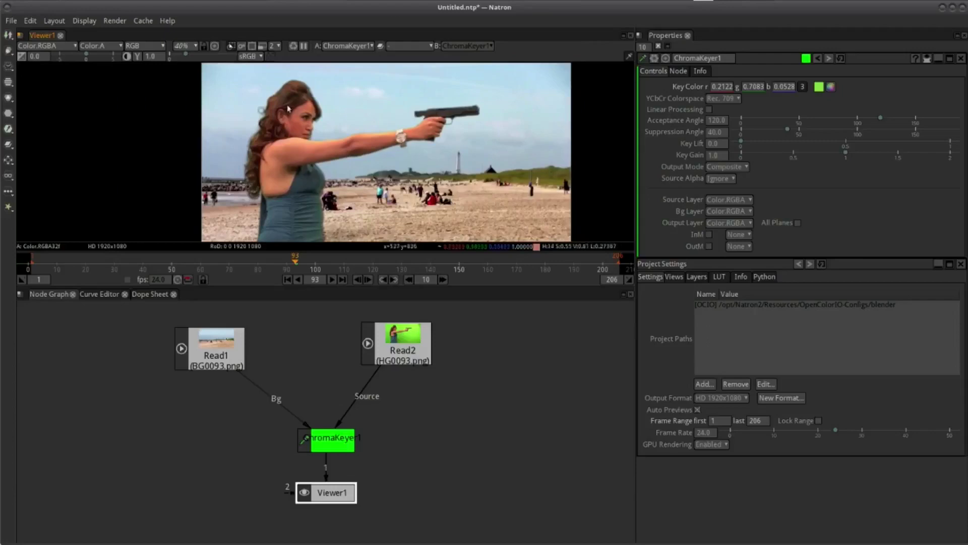
scroll(356, 132, "down", 1)
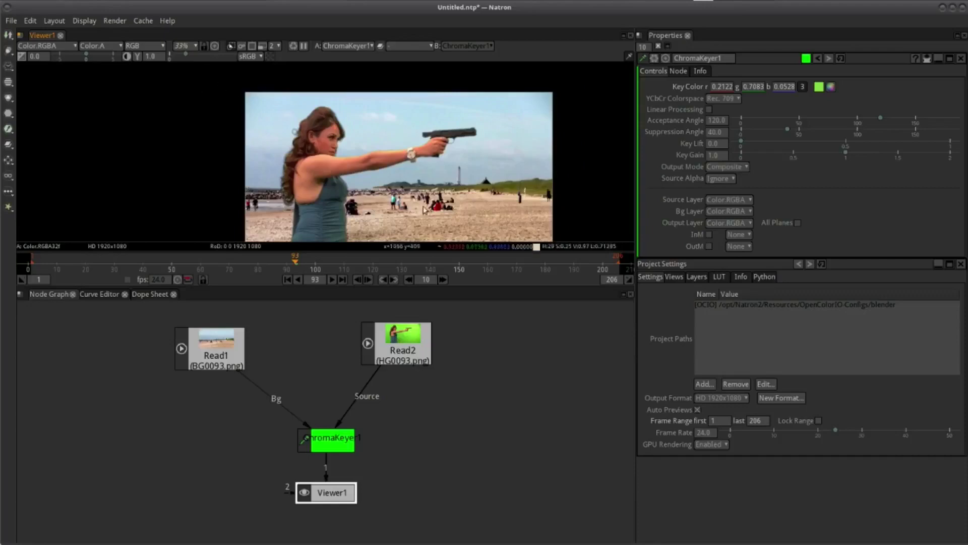
scroll(369, 178, "up", 1)
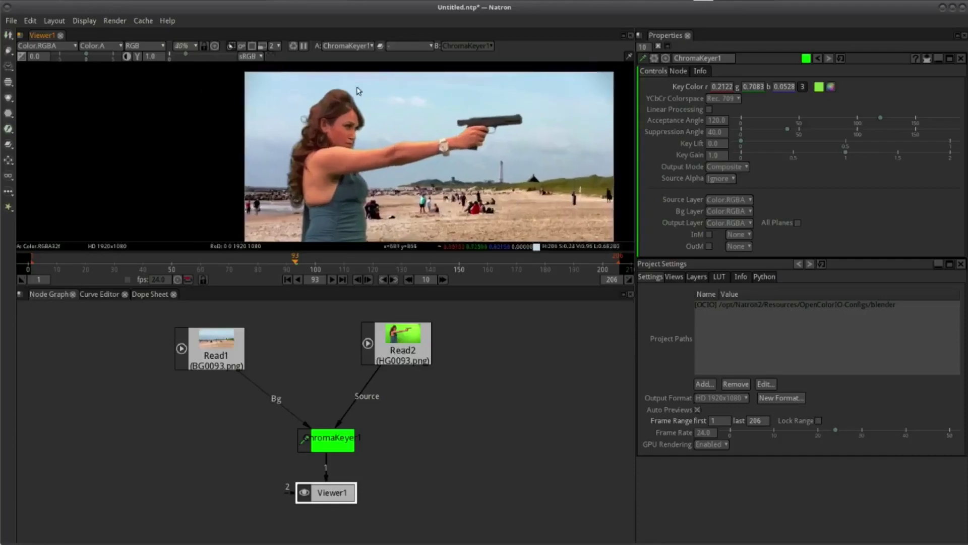
scroll(495, 197, "up", 5)
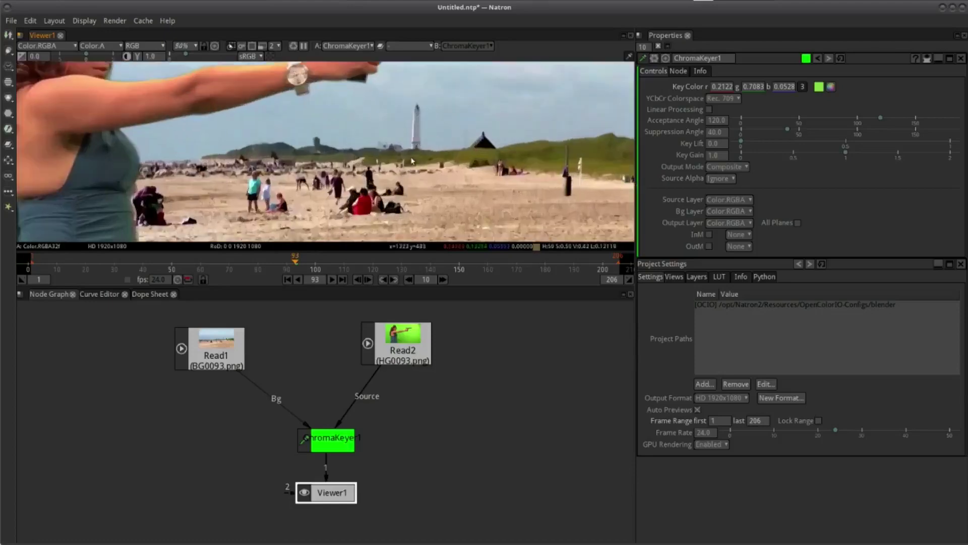
scroll(400, 164, "up", 4)
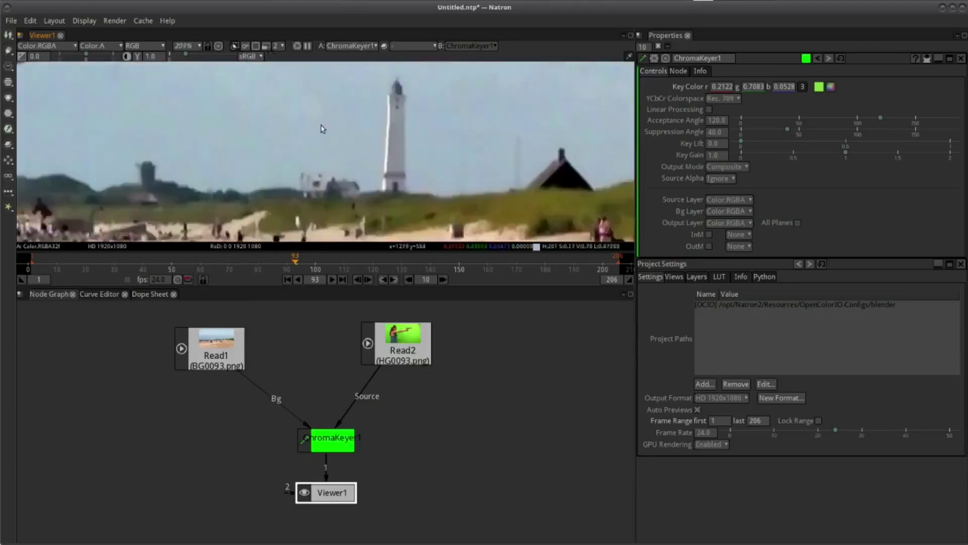
scroll(445, 171, "down", 3)
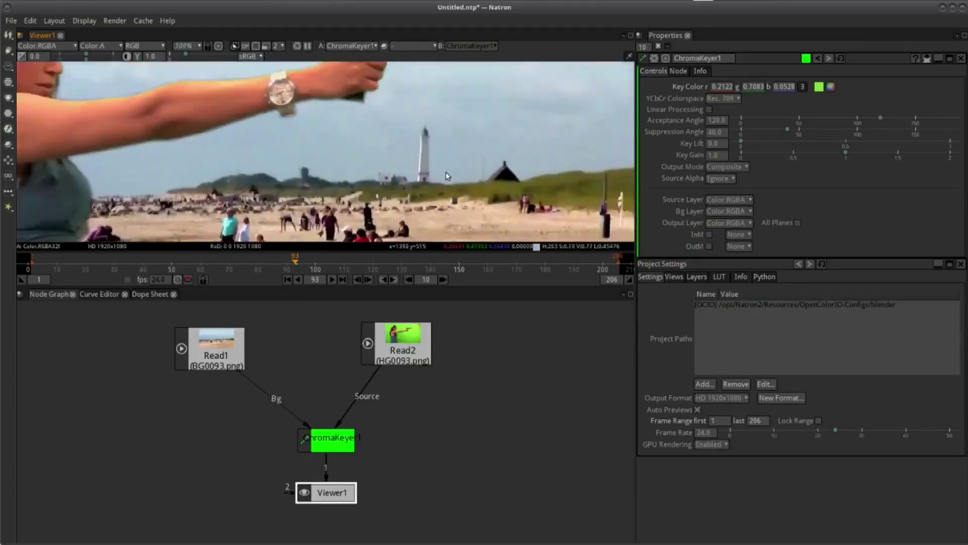
scroll(403, 183, "down", 3)
scroll(403, 183, "down", 3)
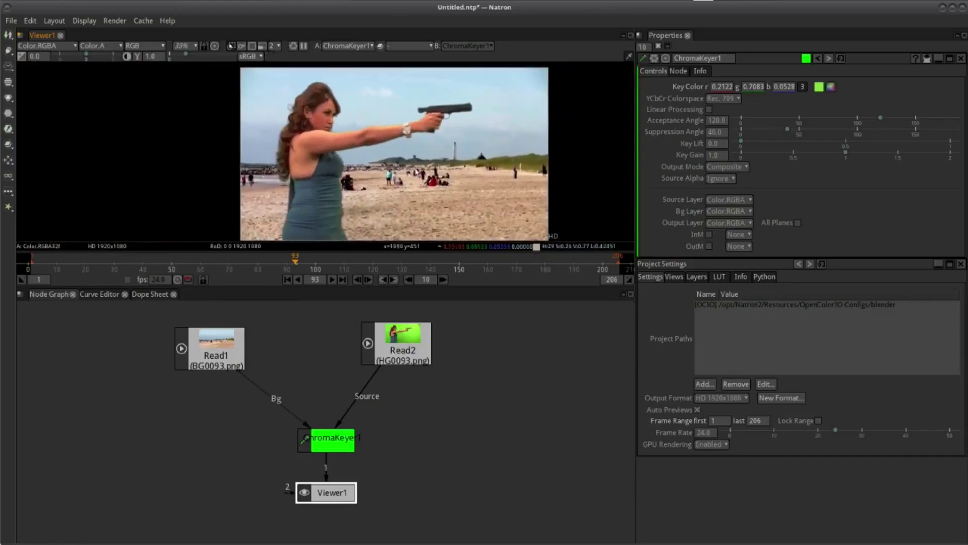
scroll(418, 164, "up", 2)
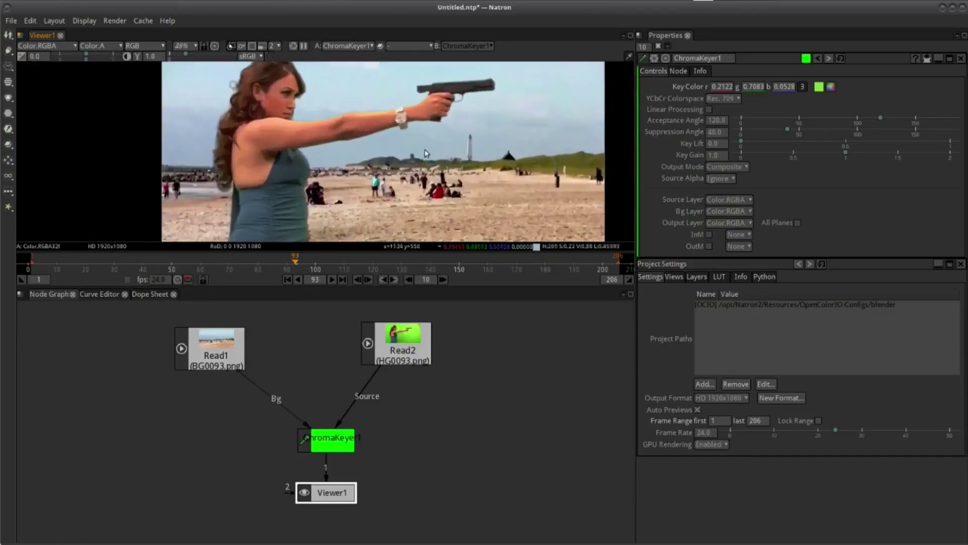
scroll(426, 154, "down", 2)
scroll(449, 158, "down", 1)
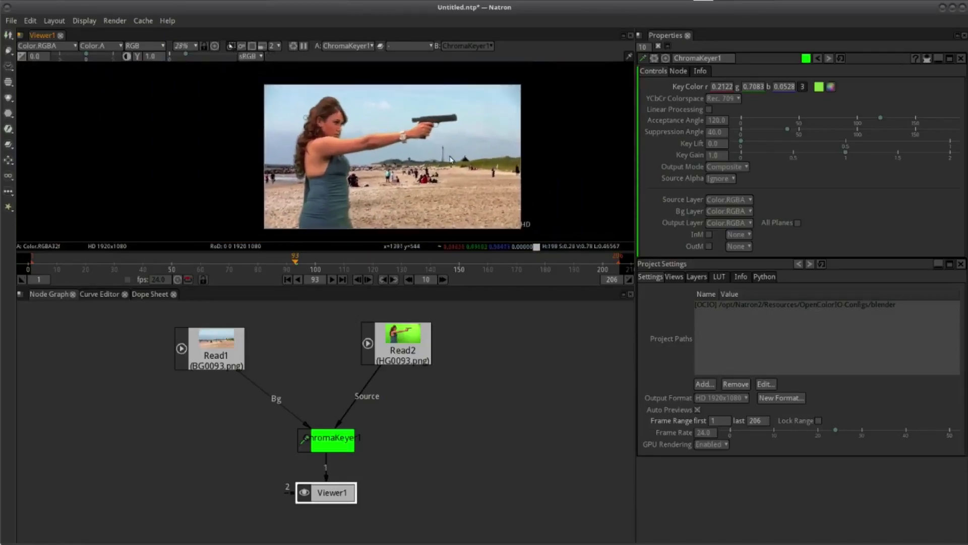
scroll(448, 163, "up", 2)
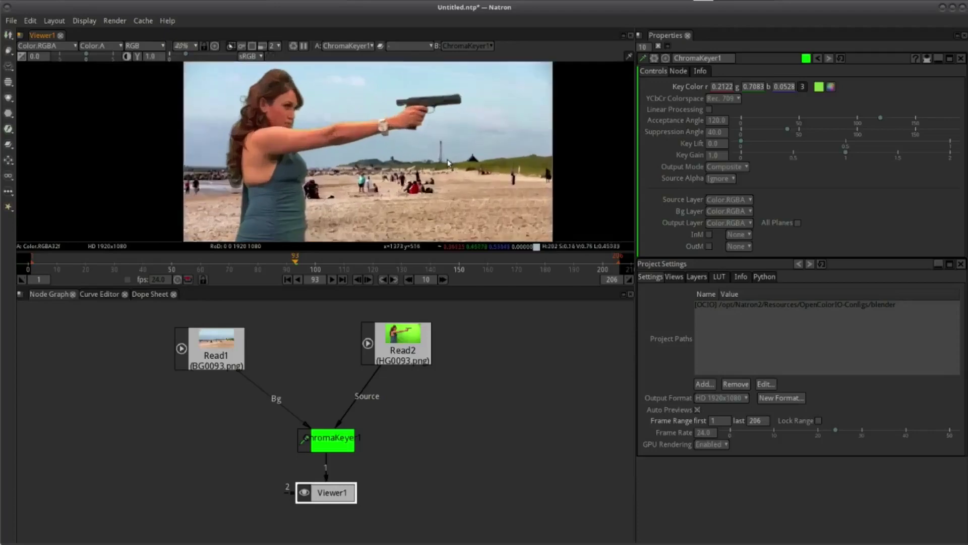
scroll(423, 160, "up", 2)
scroll(382, 174, "up", 1)
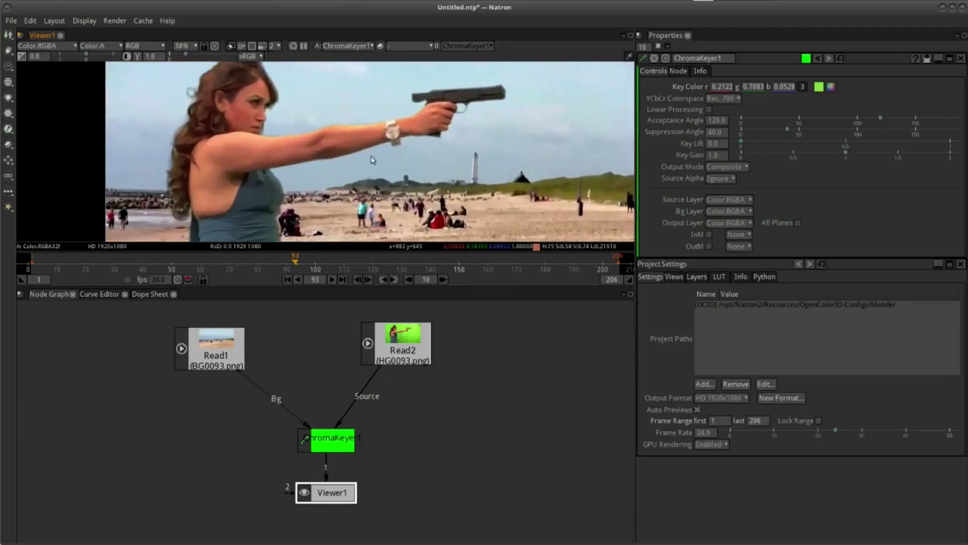
left_click_drag(382, 178, 366, 117)
scroll(391, 148, "up", 2)
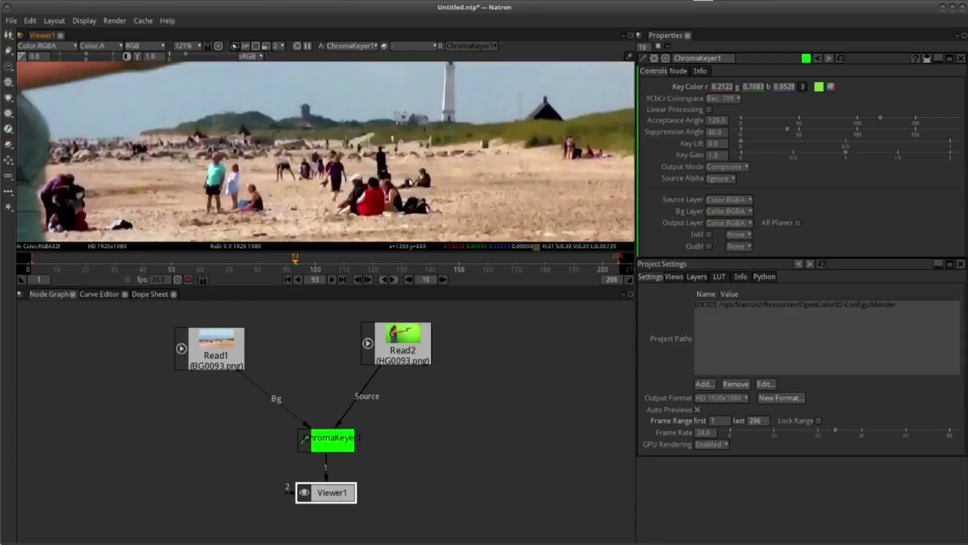
scroll(404, 132, "up", 1)
scroll(413, 116, "up", 3)
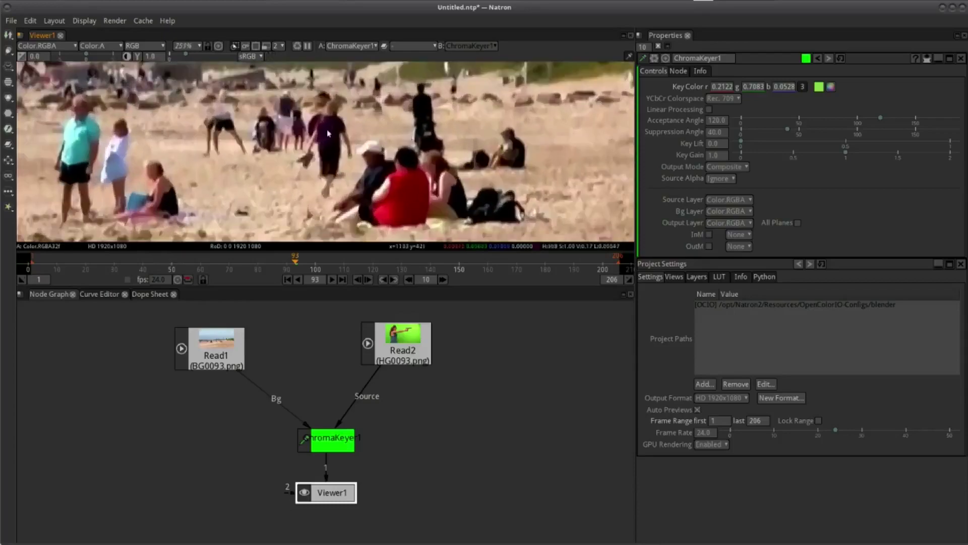
scroll(413, 117, "down", 1)
scroll(453, 131, "down", 1)
scroll(510, 151, "down", 2)
scroll(373, 119, "up", 1)
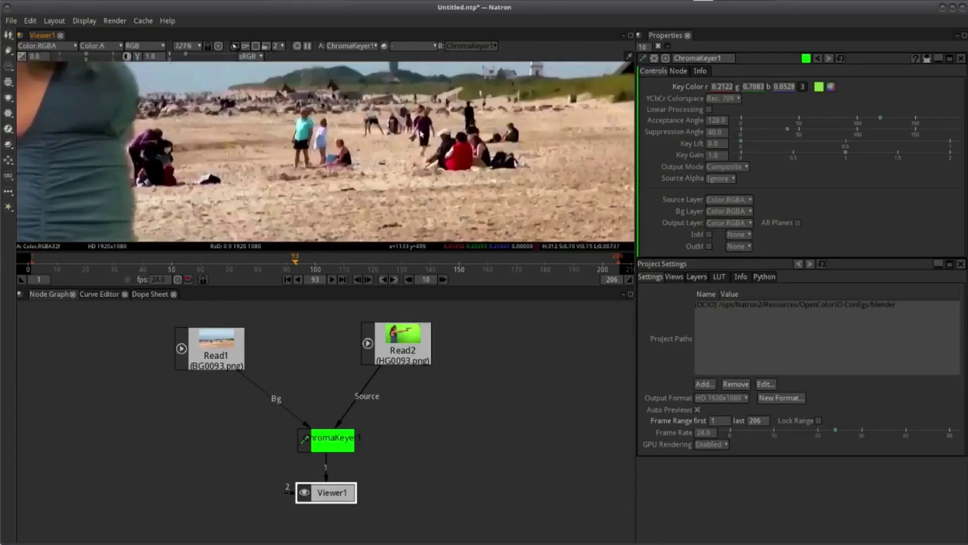
scroll(374, 119, "up", 1)
scroll(374, 119, "up", 1)
scroll(374, 119, "down", 1)
scroll(374, 119, "up", 1)
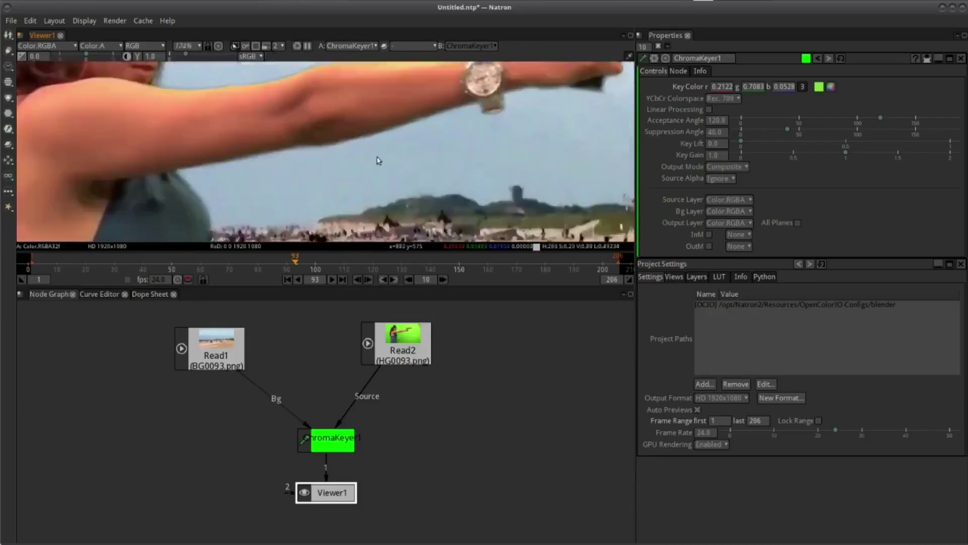
scroll(376, 158, "up", 1)
scroll(430, 134, "up", 1)
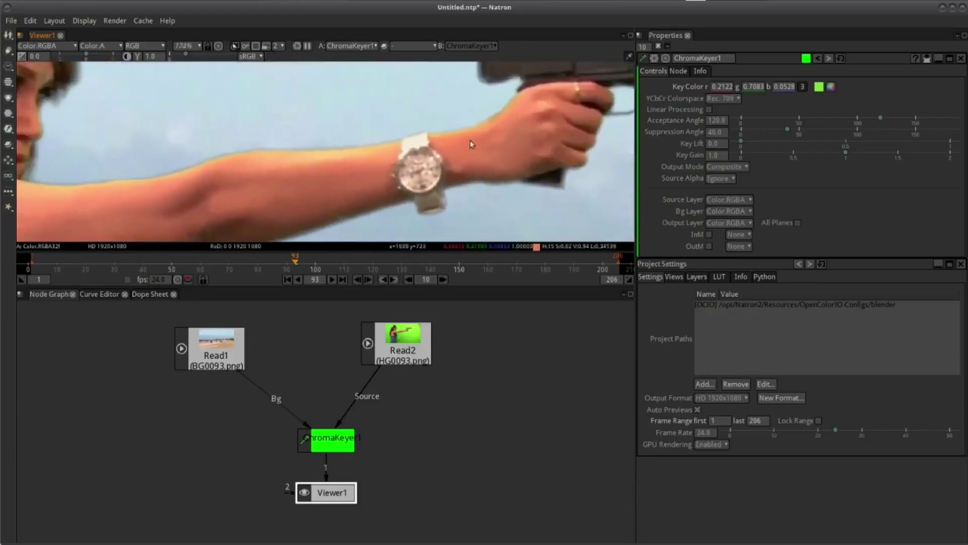
left_click_drag(331, 166, 408, 181)
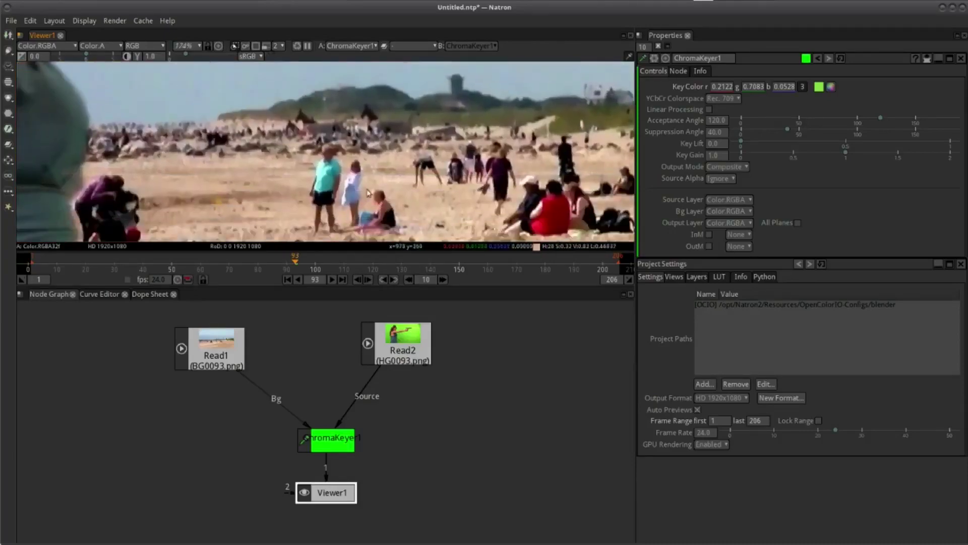
scroll(429, 151, "down", 5)
scroll(429, 151, "down", 4)
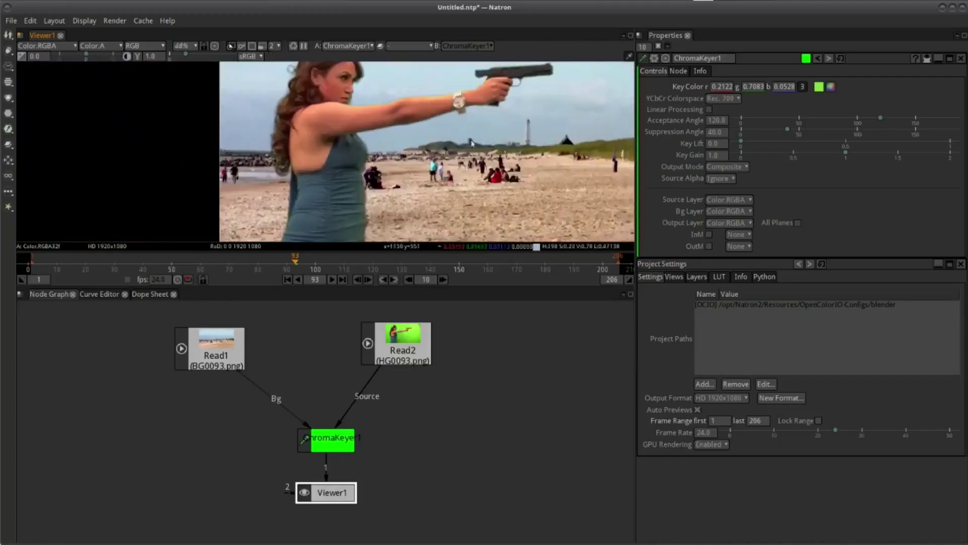
scroll(452, 165, "down", 2)
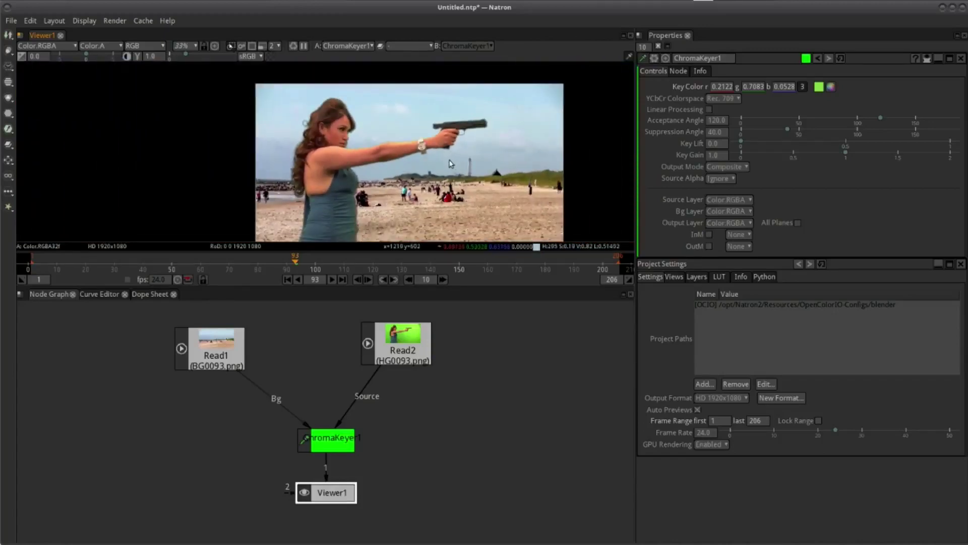
scroll(452, 164, "up", 1)
scroll(459, 162, "up", 1)
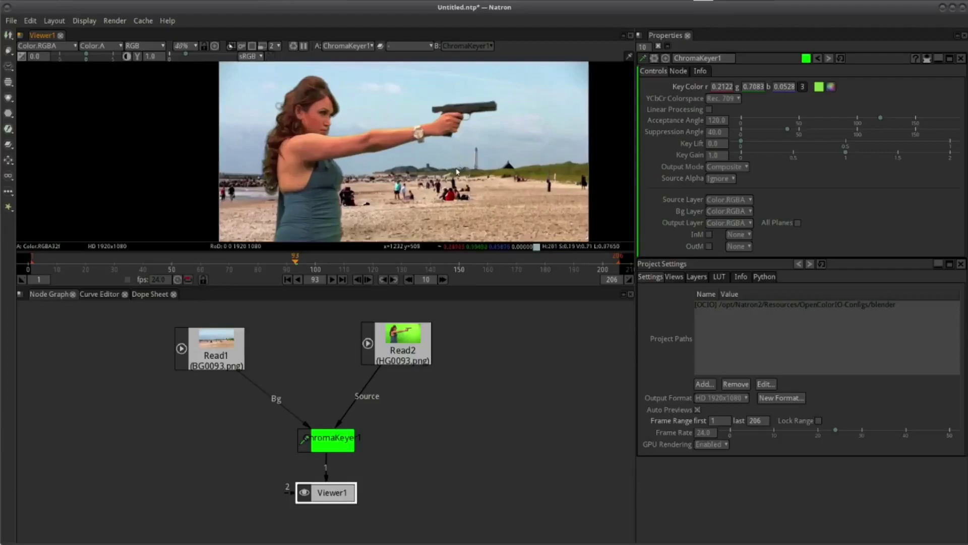
scroll(457, 172, "up", 1)
scroll(409, 146, "down", 2)
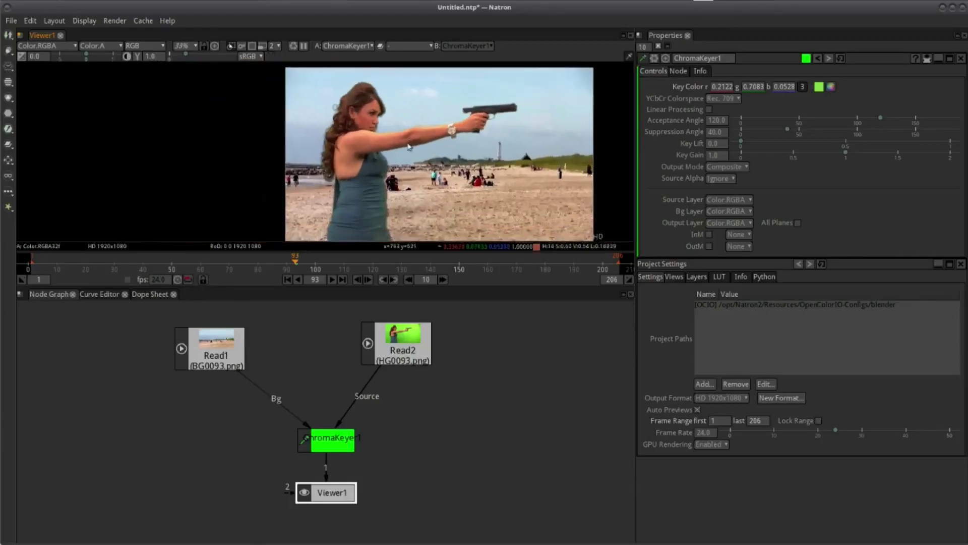
scroll(408, 147, "up", 2)
scroll(407, 144, "up", 1)
scroll(406, 138, "up", 2)
scroll(406, 131, "up", 1)
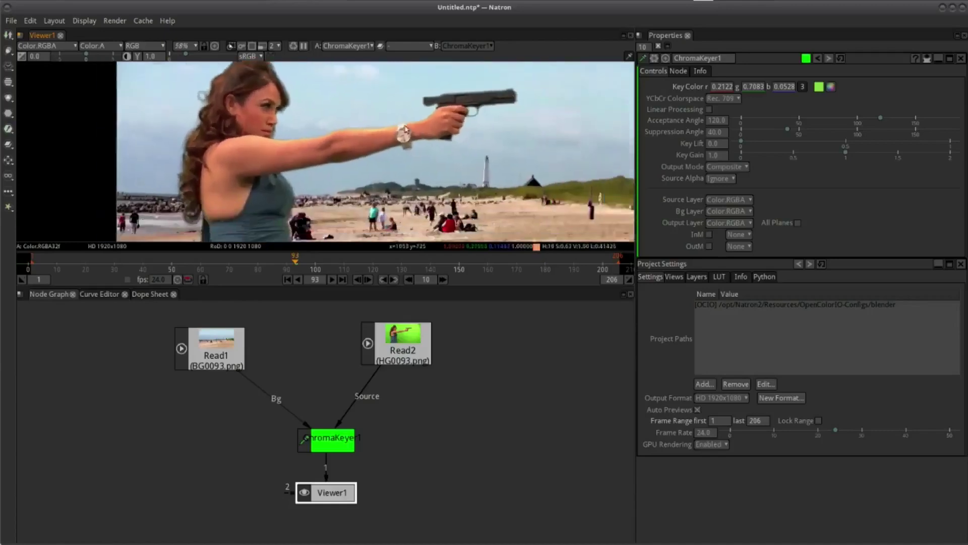
scroll(405, 131, "down", 1)
scroll(449, 171, "down", 1)
scroll(461, 173, "down", 1)
scroll(465, 173, "down", 1)
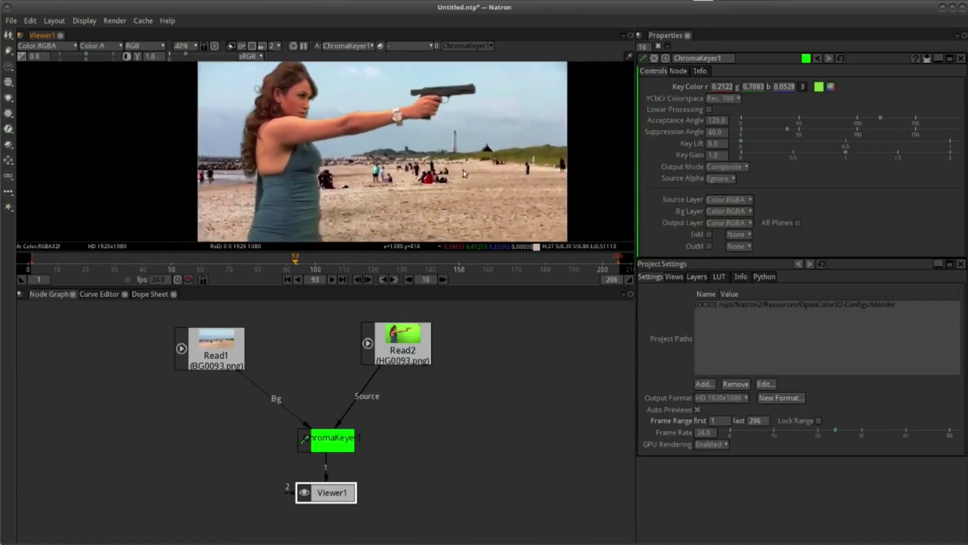
scroll(465, 173, "down", 1)
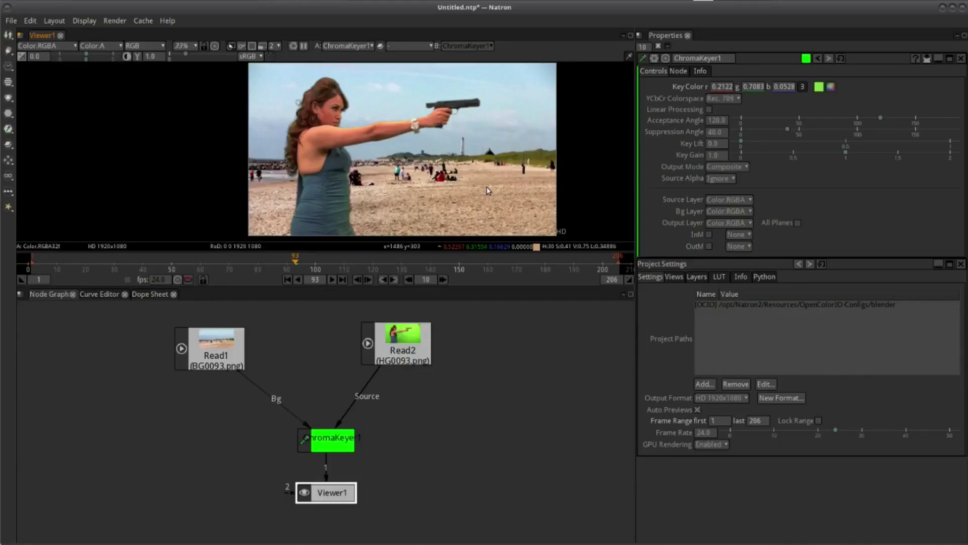
scroll(525, 141, "up", 2)
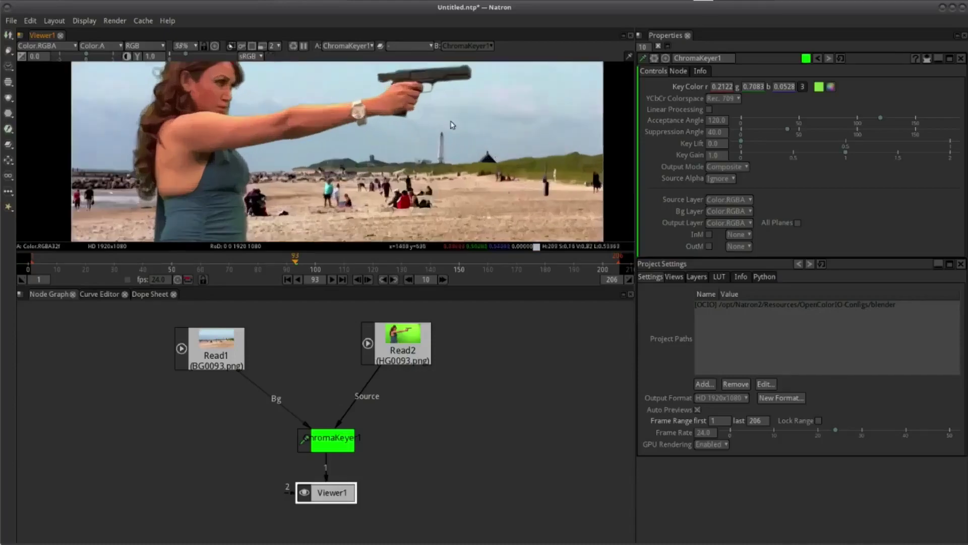
scroll(429, 143, "up", 2)
scroll(428, 143, "up", 3)
scroll(431, 144, "down", 3)
scroll(436, 143, "down", 2)
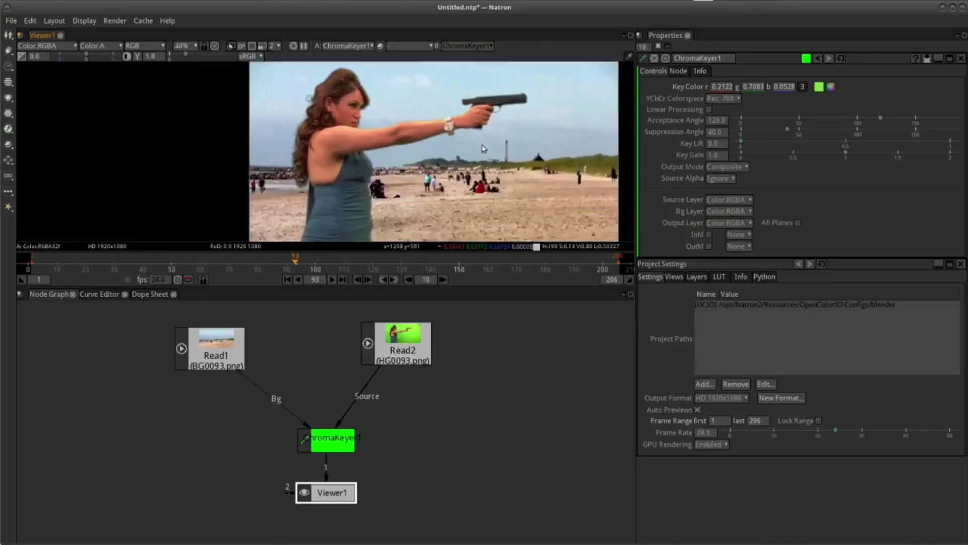
scroll(442, 144, "down", 5)
scroll(449, 143, "up", 5)
scroll(448, 144, "up", 1)
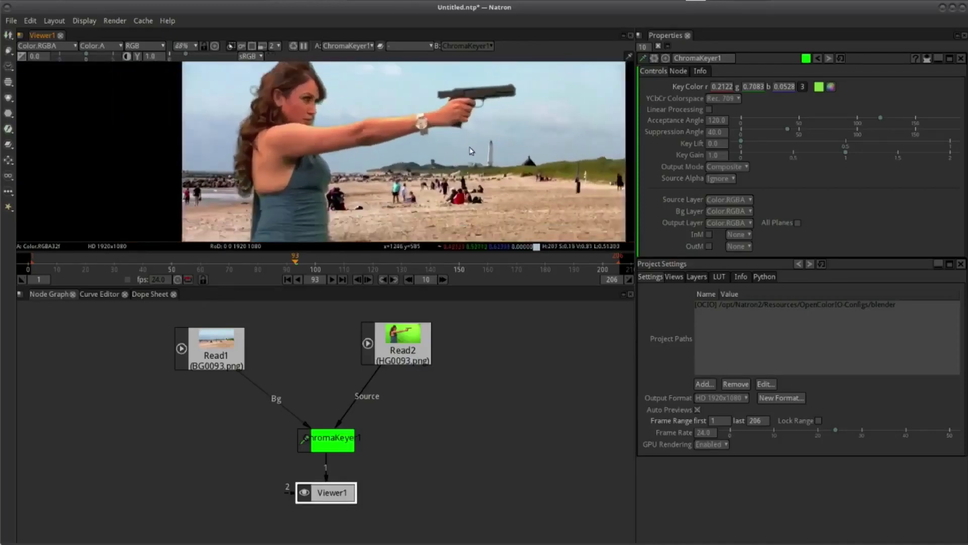
scroll(464, 152, "down", 1)
scroll(479, 160, "down", 1)
left_click_drag(508, 150, 502, 149)
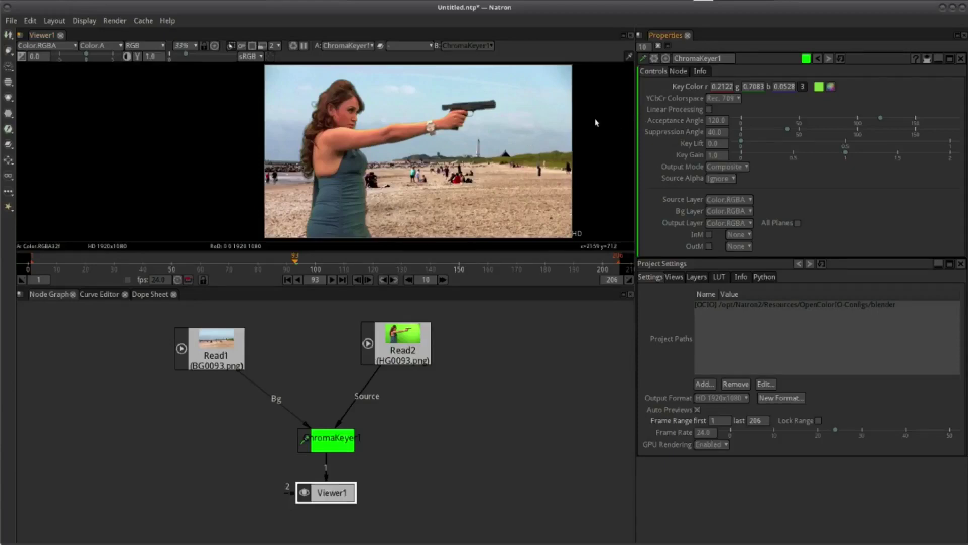
scroll(451, 155, "up", 3)
scroll(450, 155, "down", 2)
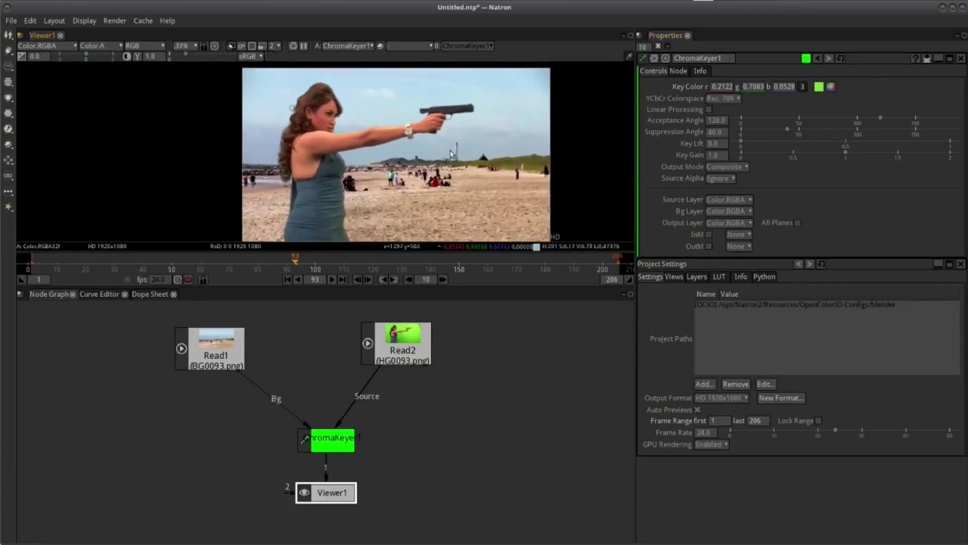
scroll(474, 174, "up", 1)
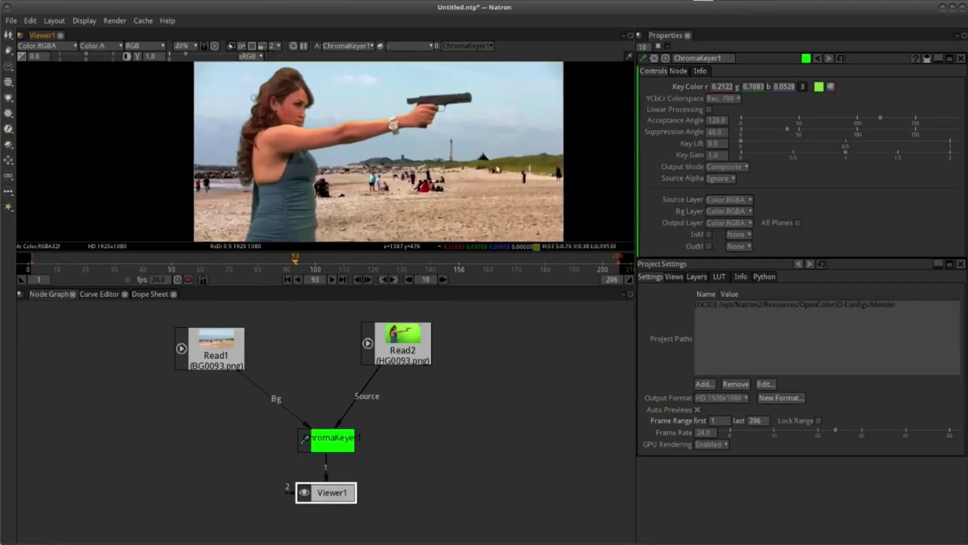
scroll(469, 172, "up", 1)
scroll(461, 166, "up", 1)
scroll(454, 162, "down", 1)
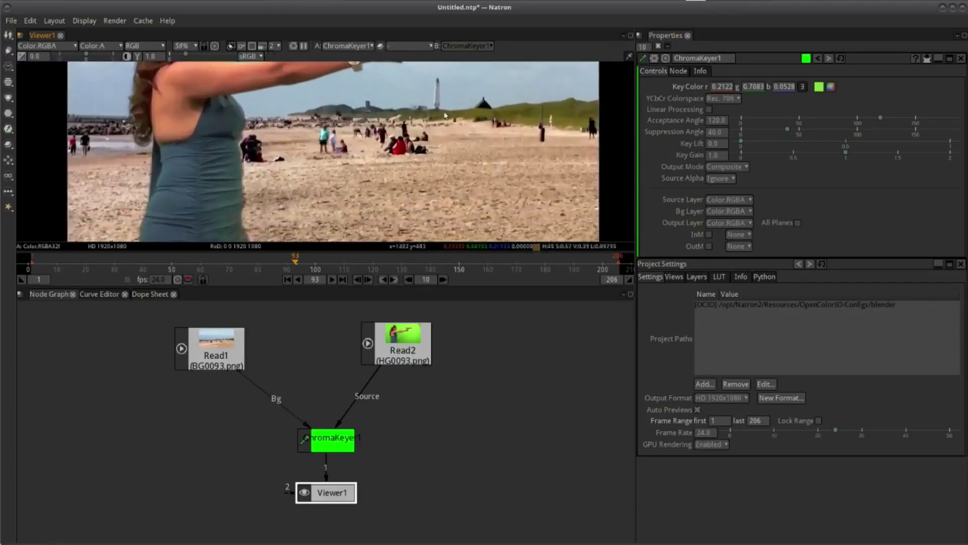
scroll(449, 164, "down", 2)
scroll(441, 167, "down", 1)
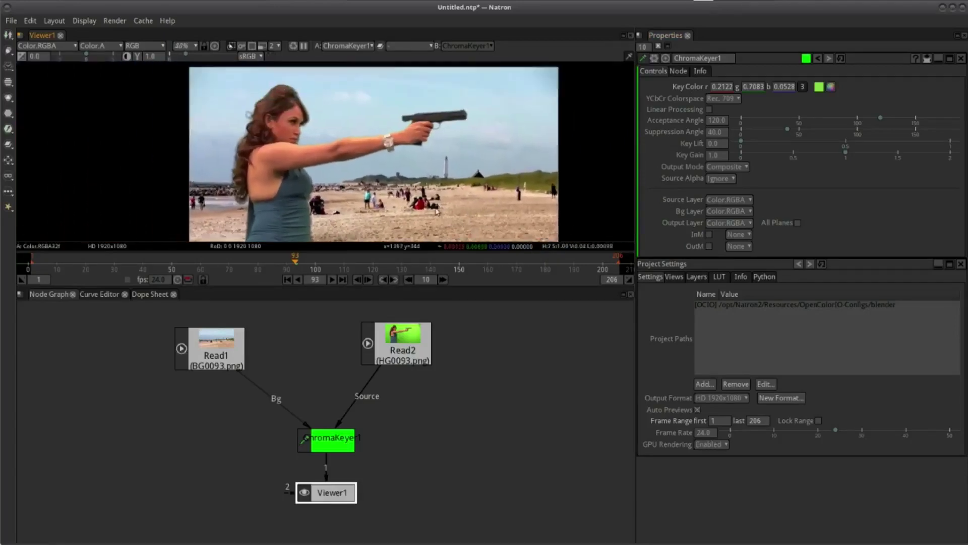
left_click_drag(438, 167, 316, 109)
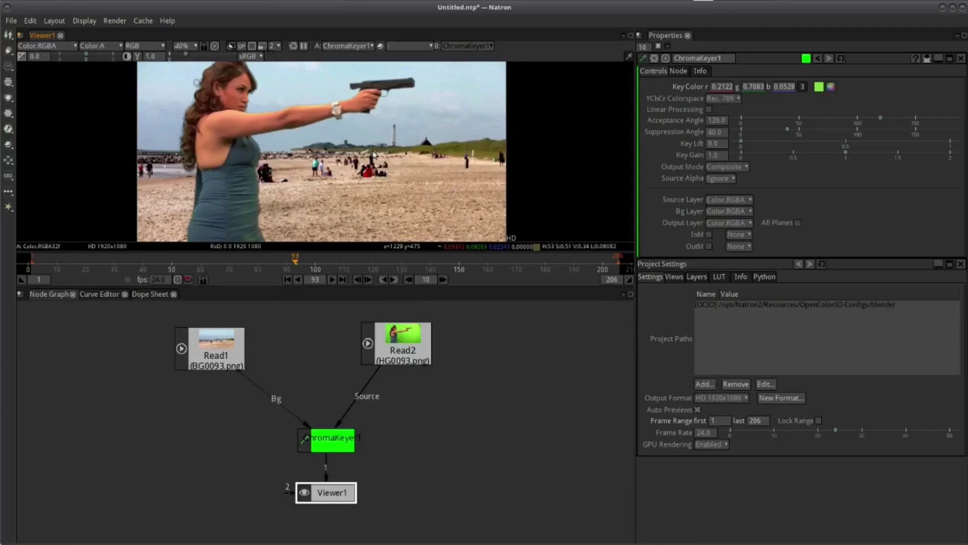
scroll(374, 154, "up", 4)
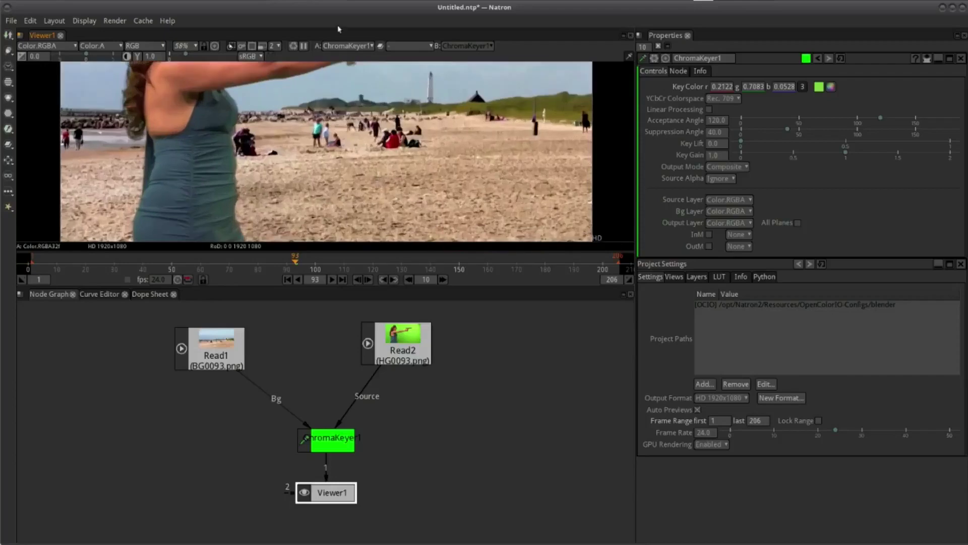
scroll(376, 153, "down", 2)
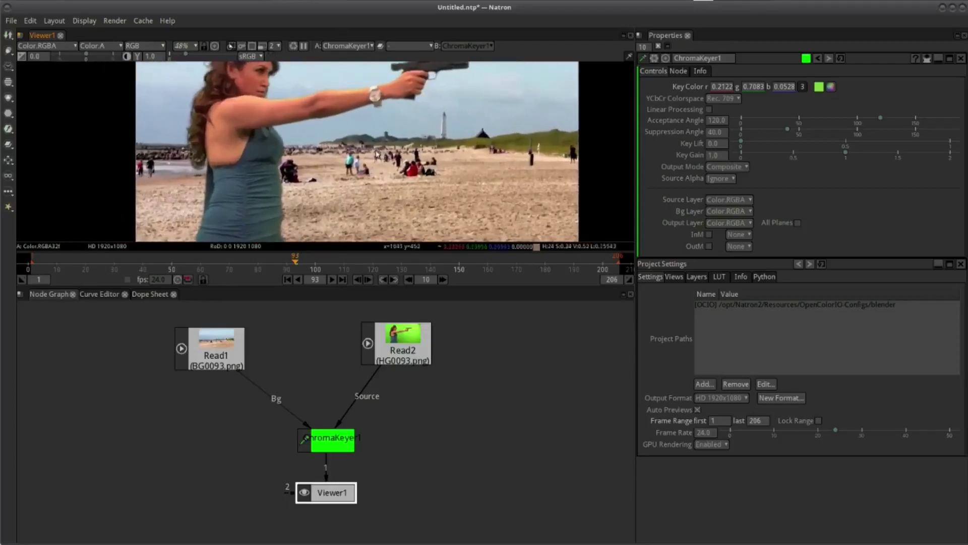
scroll(373, 237, "up", 2)
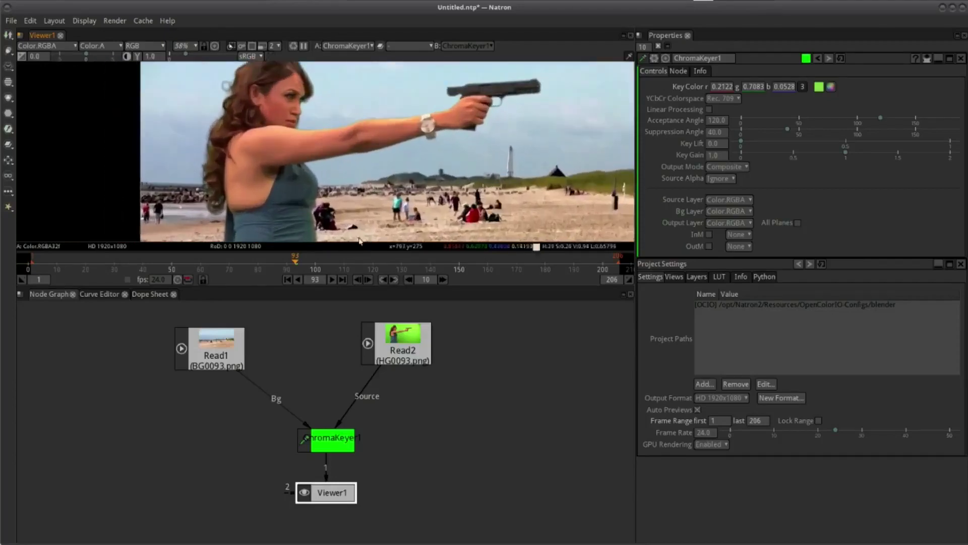
scroll(389, 207, "down", 3)
scroll(420, 170, "up", 1)
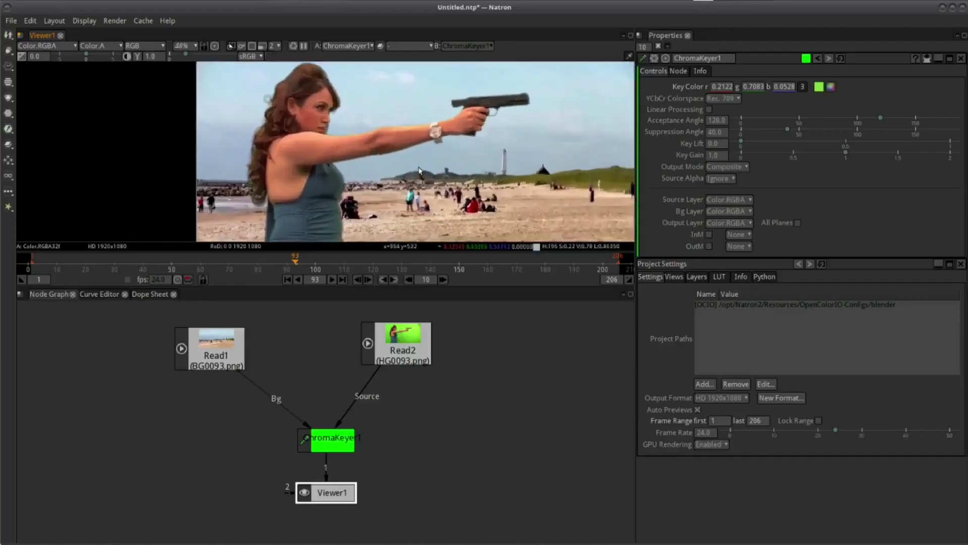
scroll(419, 170, "up", 2)
scroll(451, 173, "down", 3)
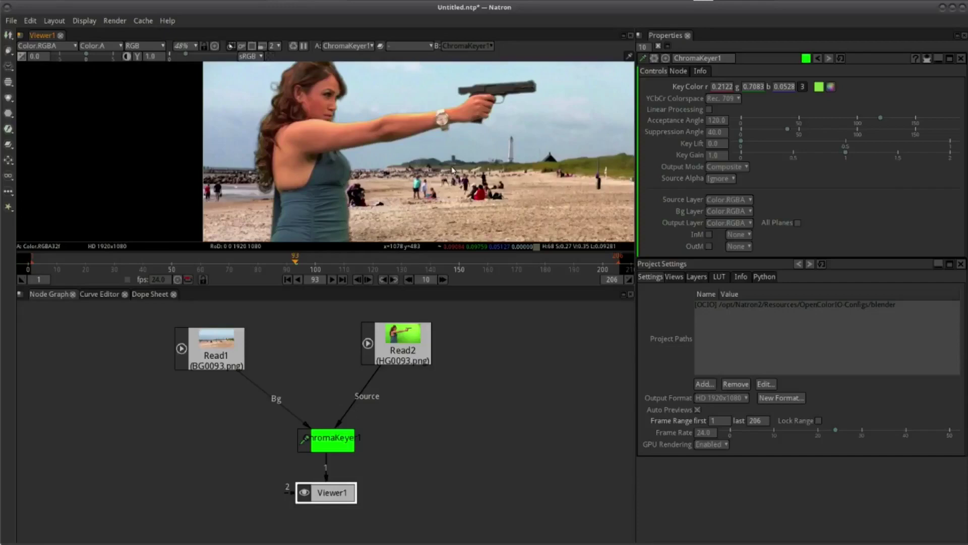
scroll(452, 170, "up", 1)
scroll(454, 151, "up", 2)
scroll(455, 135, "up", 1)
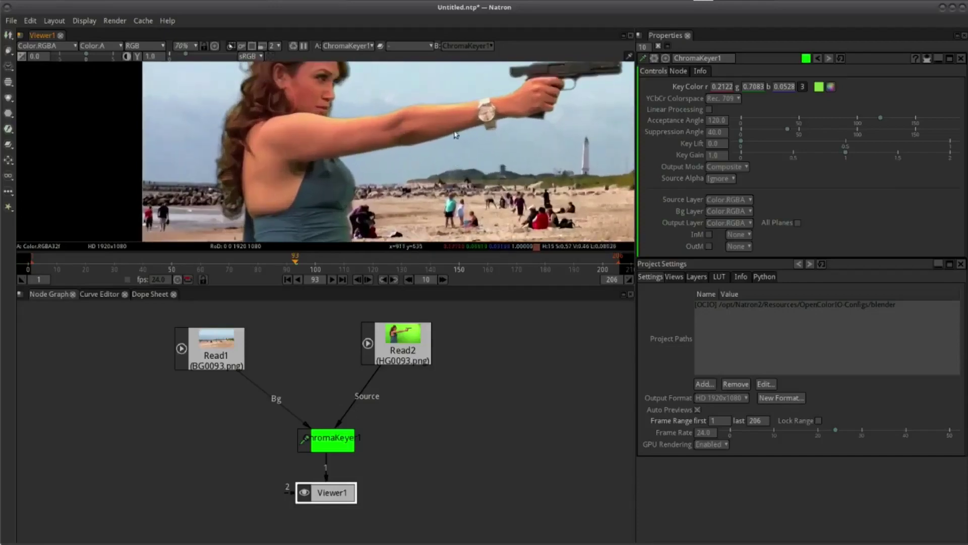
scroll(444, 144, "down", 2)
scroll(429, 152, "down", 3)
scroll(409, 161, "down", 3)
scroll(392, 171, "down", 2)
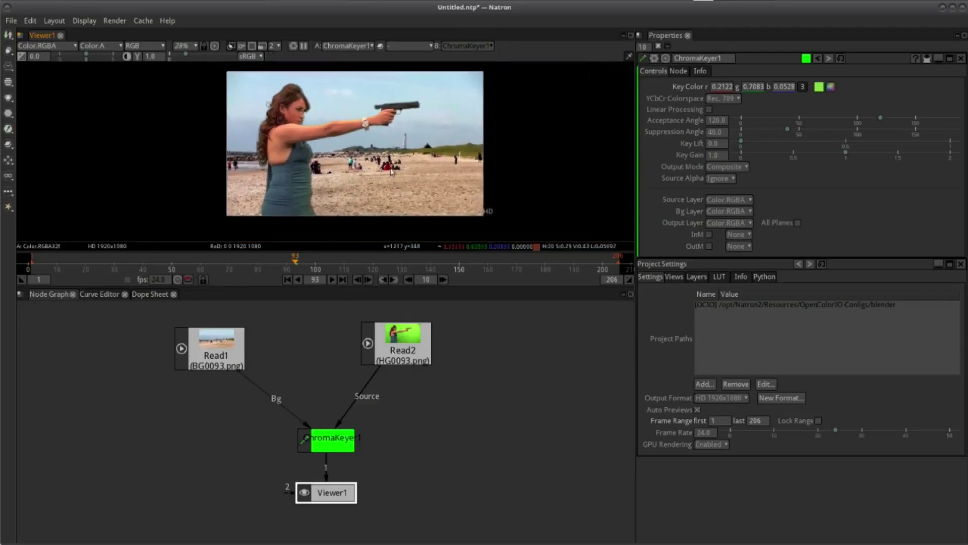
scroll(392, 172, "up", 1)
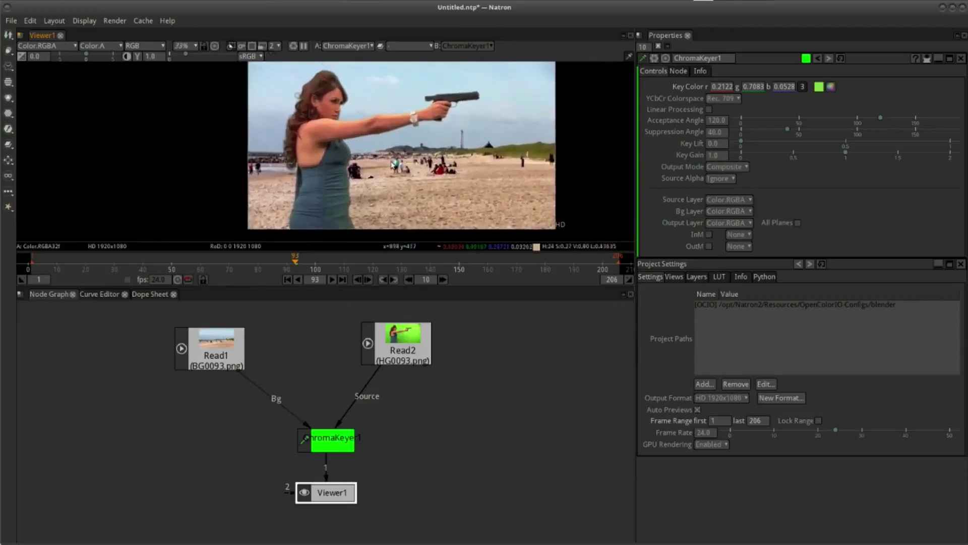
left_click_drag(398, 335, 398, 340)
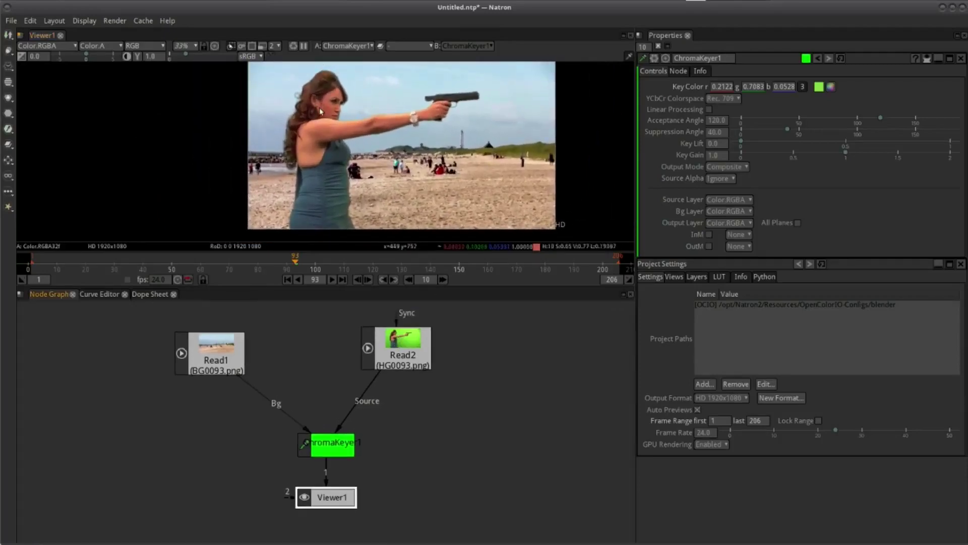
scroll(327, 118, "up", 2)
scroll(323, 128, "up", 1)
scroll(318, 138, "up", 1)
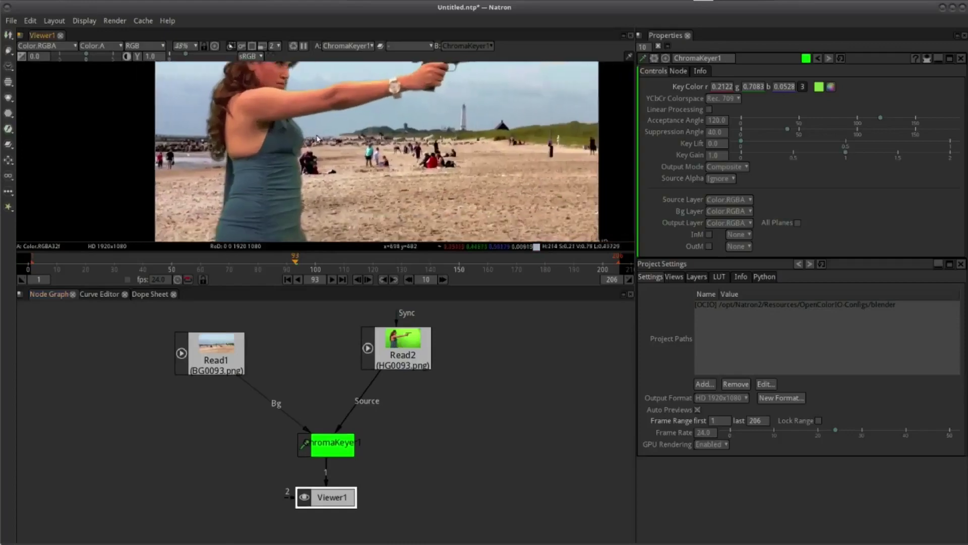
scroll(372, 202, "down", 3)
scroll(371, 201, "down", 2)
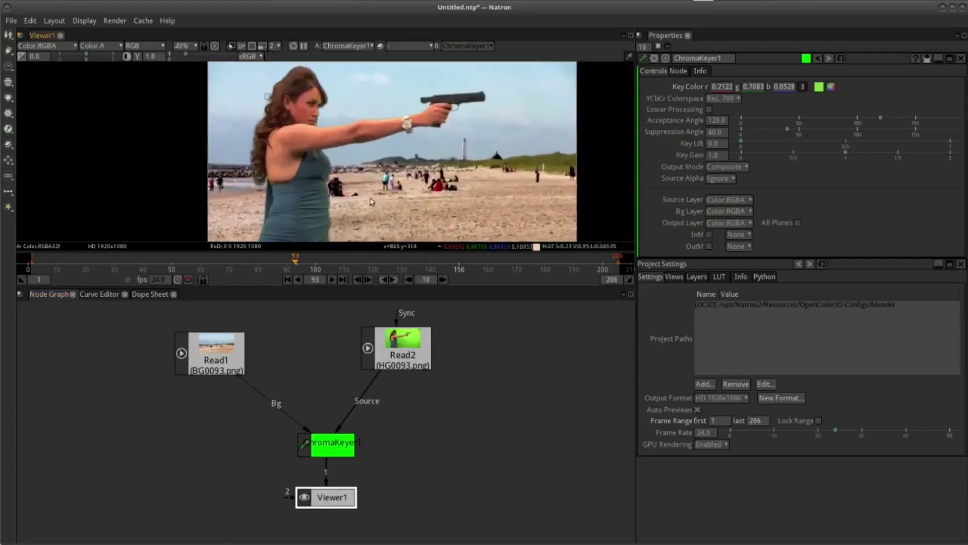
With Read2 selected, add a ColorCorrect node from the Color menu
mouse_move(401, 341)
left_mouse_down()
mouse_move(461, 332)
mouse_move(441, 359)
left_mouse_up()
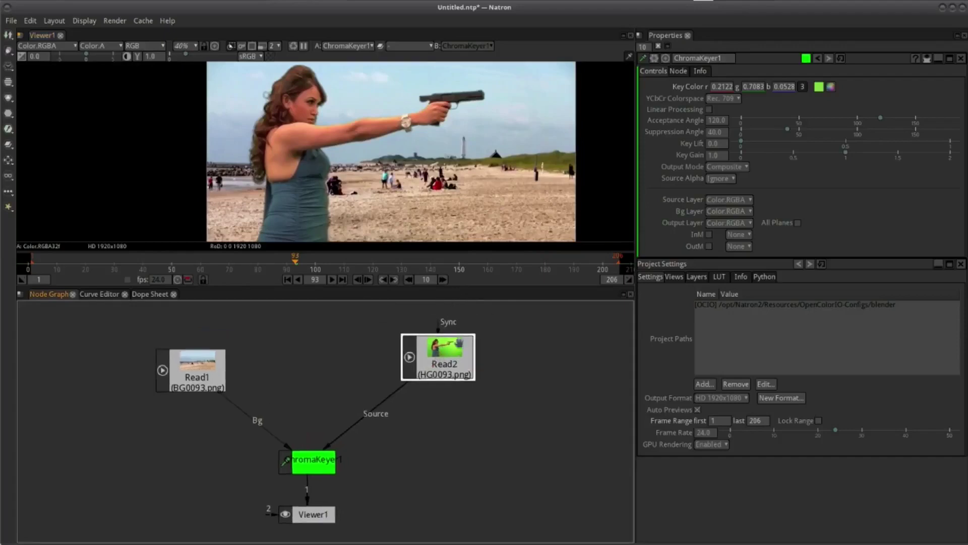
right_click(445, 348)
key("Escape")
right_click(444, 356)
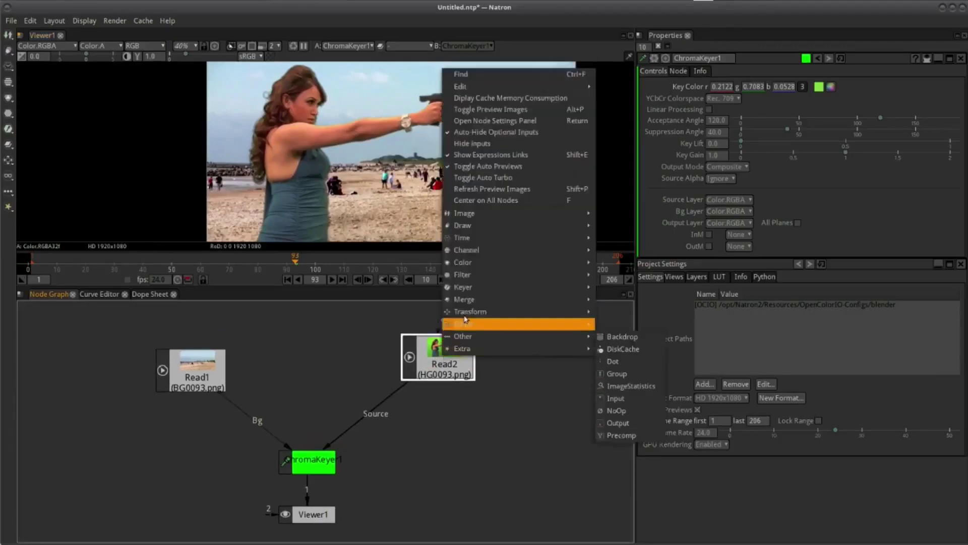
mouse_move(504, 262)
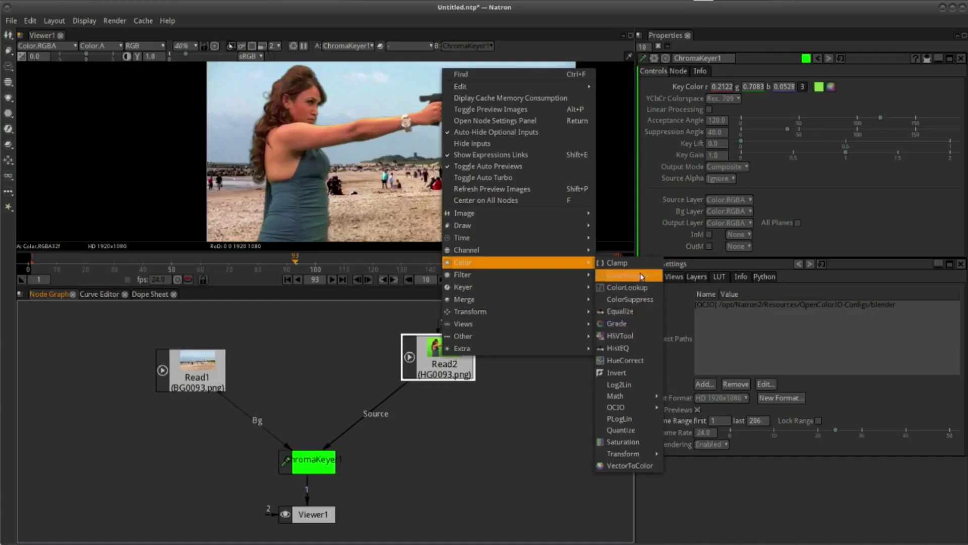
left_click(640, 277)
Rearrange ColorCorrect1, ChromaKeyer1 and Viewer1 into a tidy chain below Read2
left_click_drag(465, 397, 429, 401)
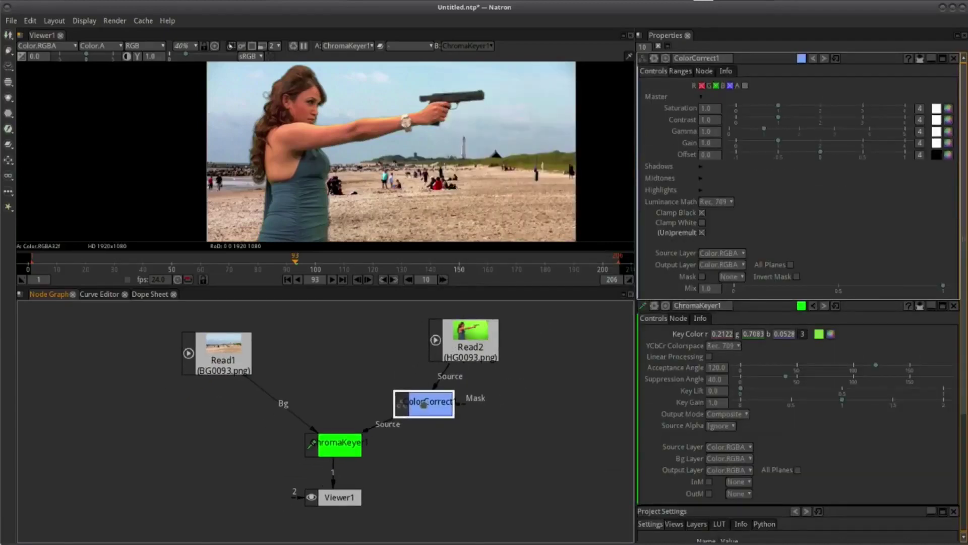
left_click(340, 443)
mouse_move(332, 505)
left_mouse_down()
mouse_move(367, 457)
mouse_move(368, 504)
left_mouse_up()
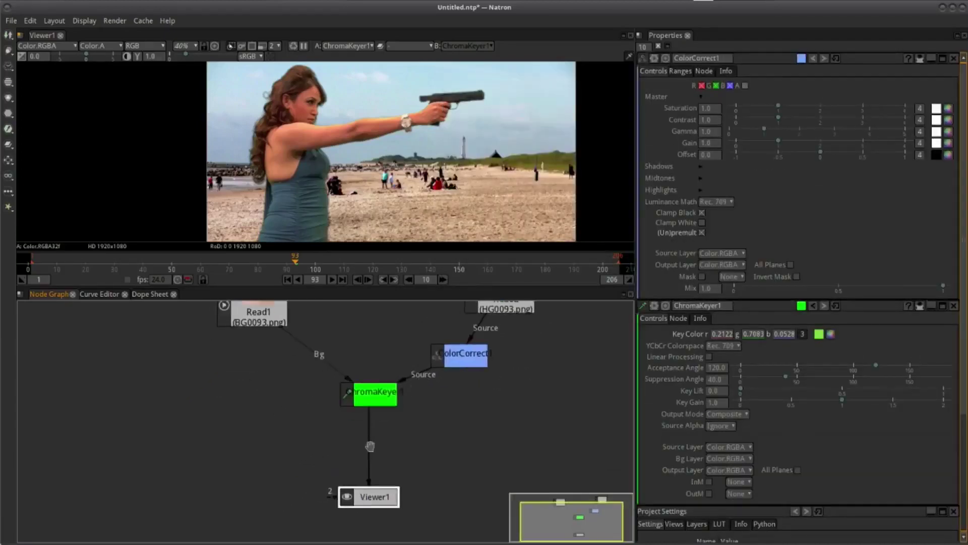
left_click_drag(376, 399, 376, 423)
left_click_drag(440, 388, 317, 438)
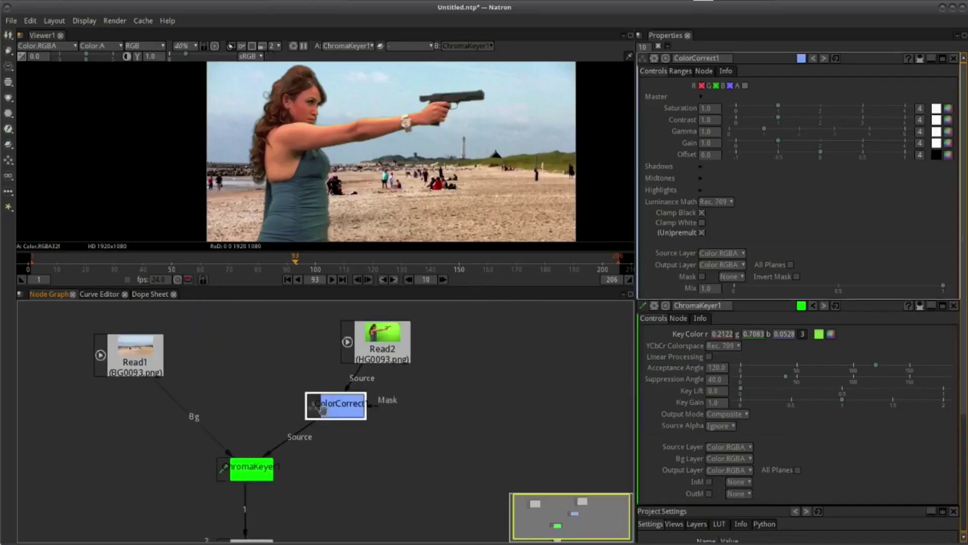
scroll(453, 147, "up", 2)
scroll(453, 147, "up", 1)
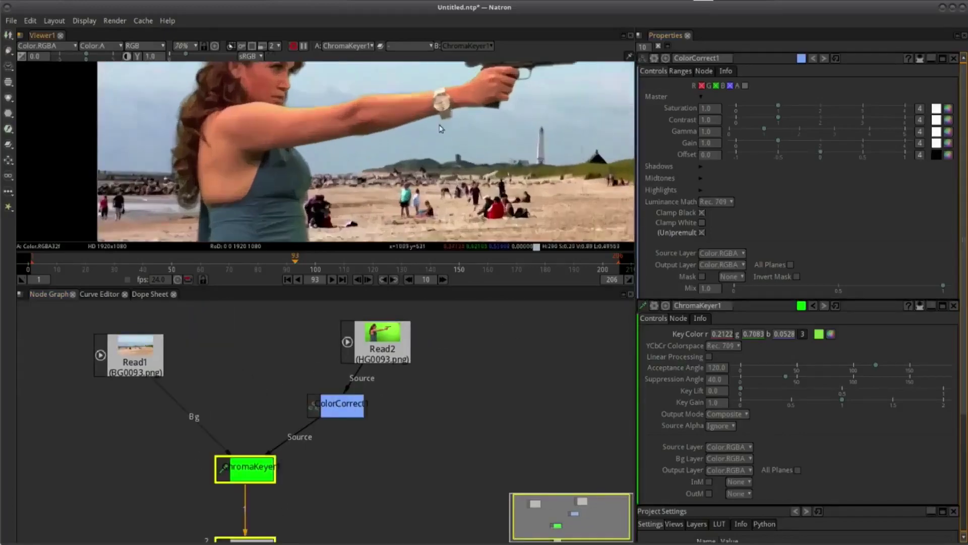
left_click_drag(453, 147, 550, 148)
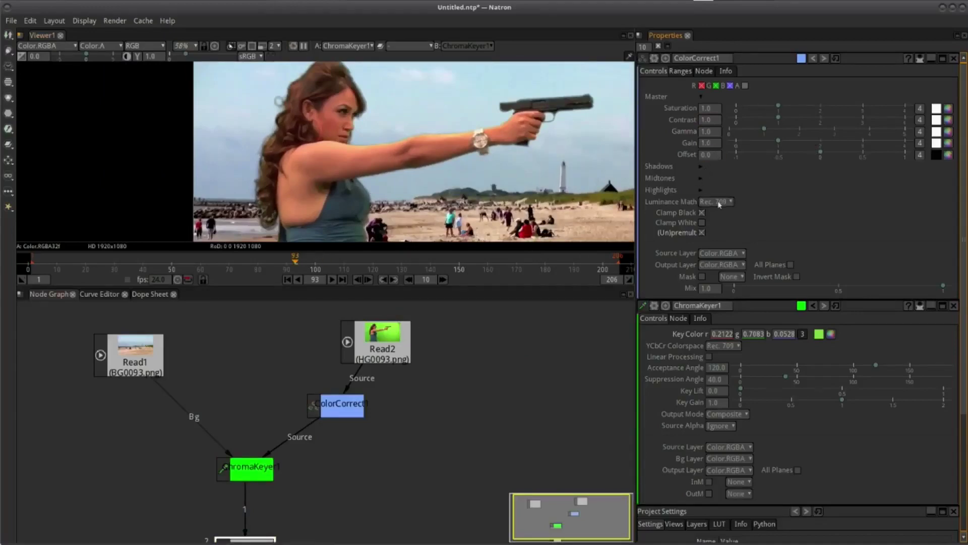
Set ColorCorrect1's master Saturation to about 1.010
scroll(597, 155, "down", 3)
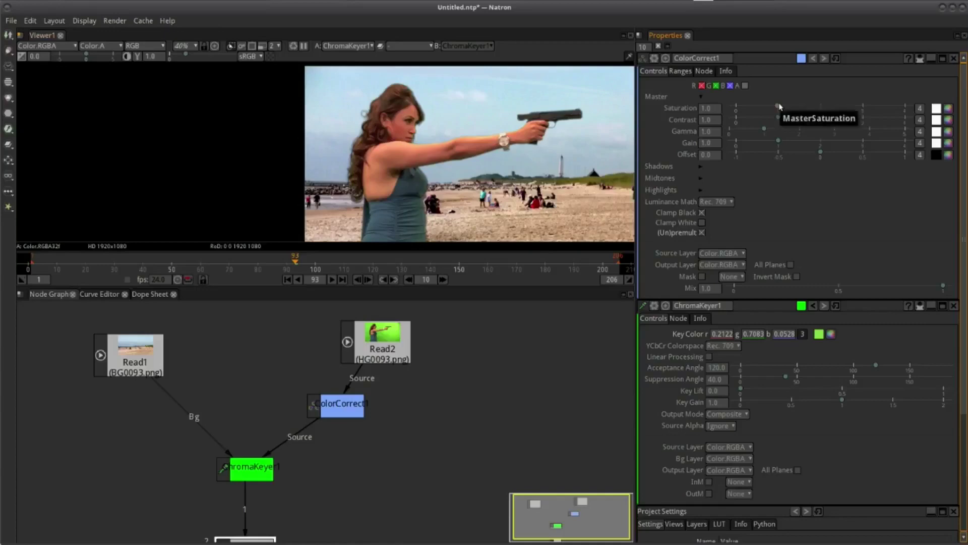
mouse_move(780, 106)
left_mouse_down()
mouse_move(805, 106)
mouse_move(712, 108)
left_mouse_up()
left_click(779, 106)
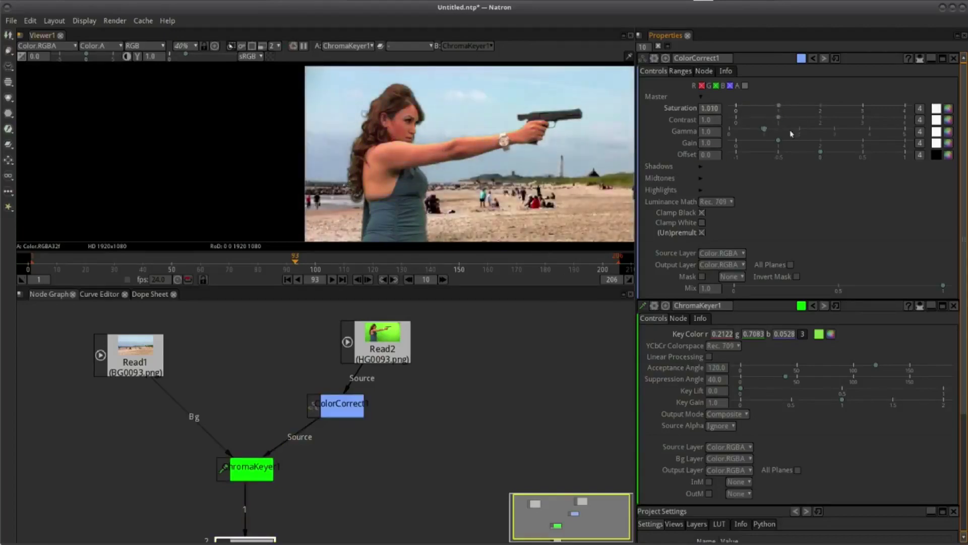
left_click_drag(778, 106, 779, 107)
key("minus")
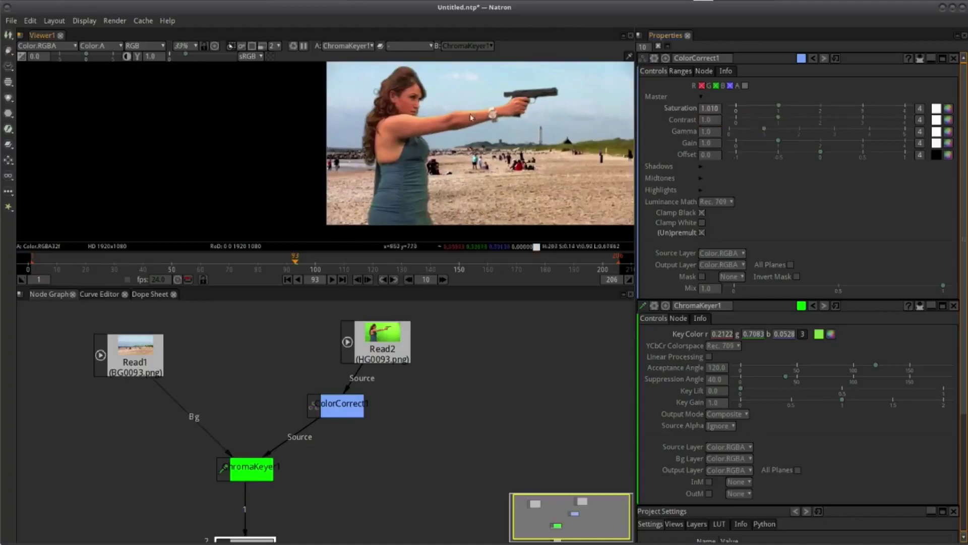
scroll(540, 142, "up", 2)
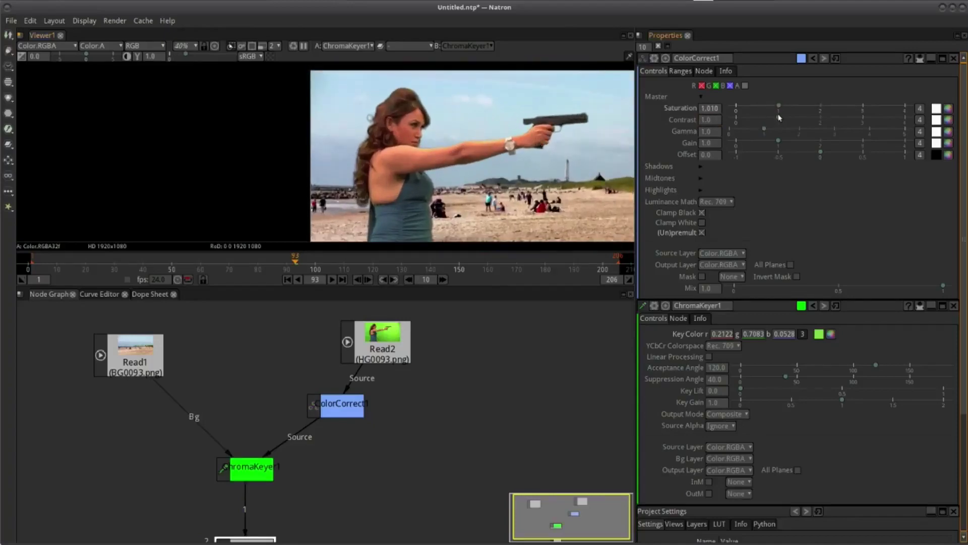
Raise ColorCorrect1's master Contrast to 1.060 and Gamma to 1.060
left_click_drag(778, 117, 800, 126)
left_click_drag(785, 122, 777, 123)
scroll(597, 145, "up", 4)
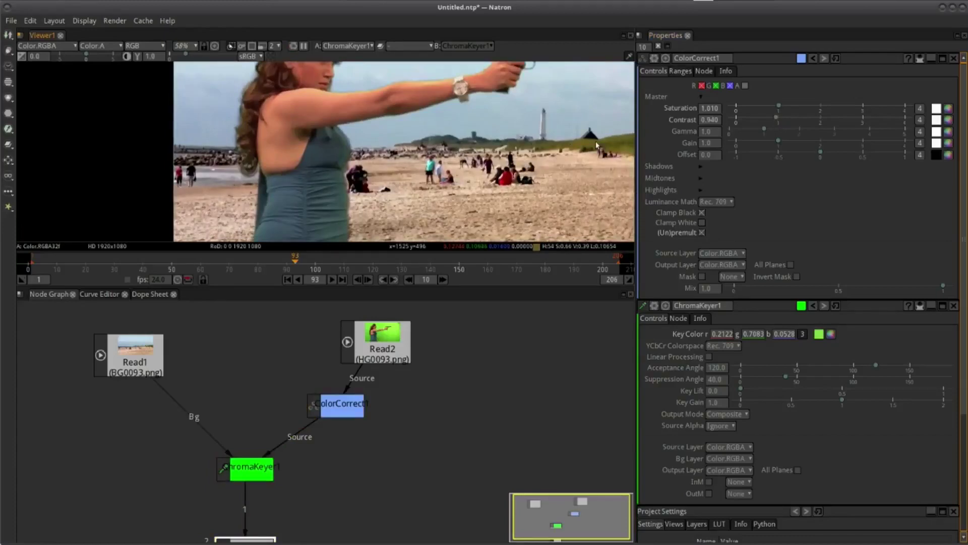
left_click_drag(567, 174, 581, 206)
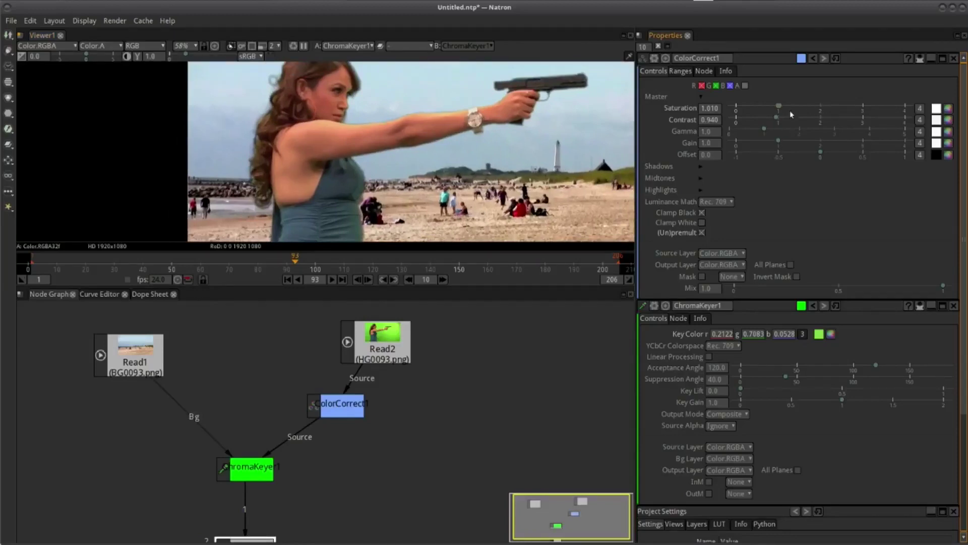
left_click_drag(780, 119, 781, 123)
left_click_drag(782, 122, 786, 122)
scroll(490, 161, "down", 3)
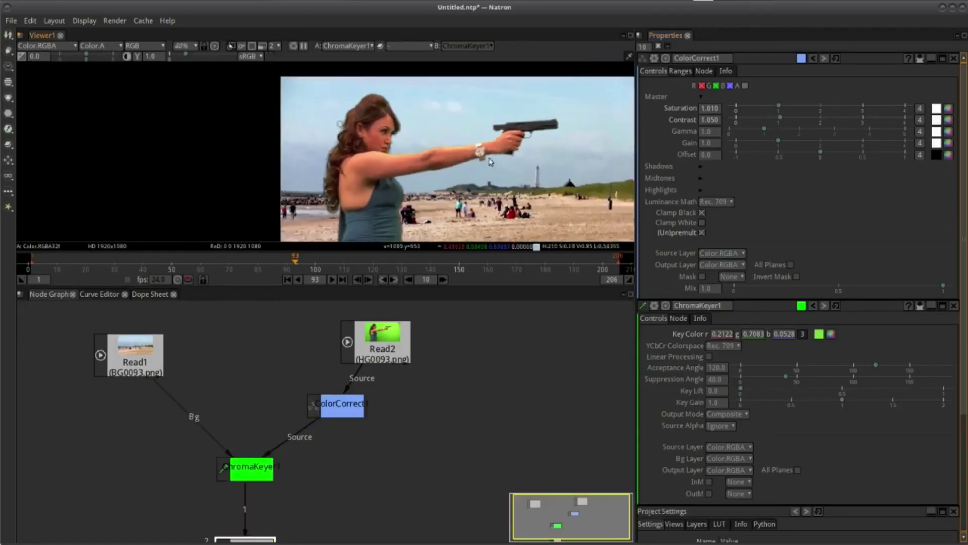
scroll(488, 162, "up", 2)
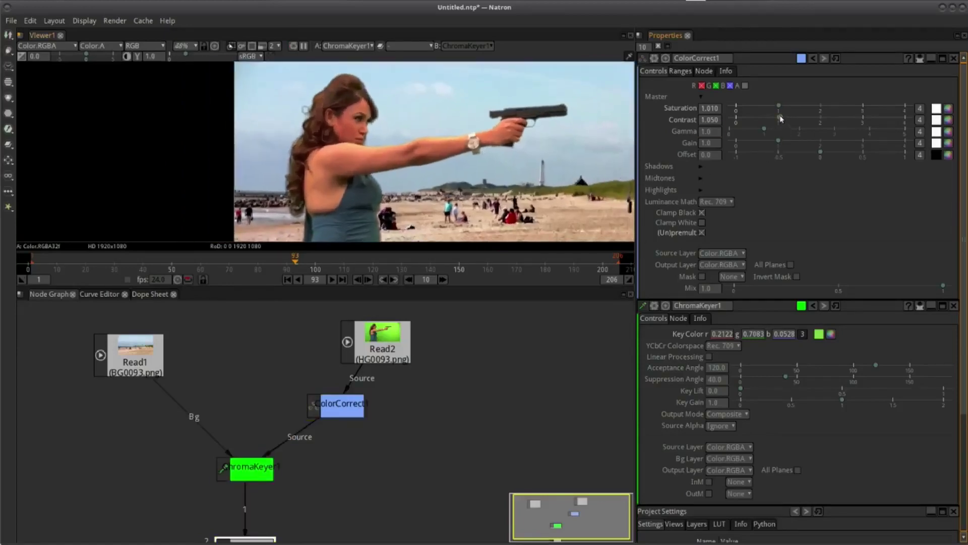
left_click_drag(780, 118, 781, 119)
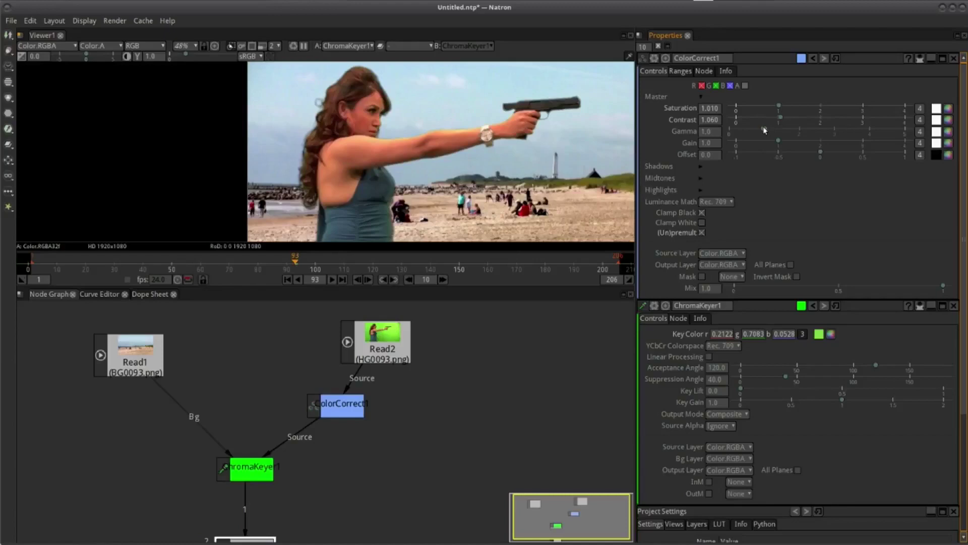
left_click_drag(764, 130, 768, 129)
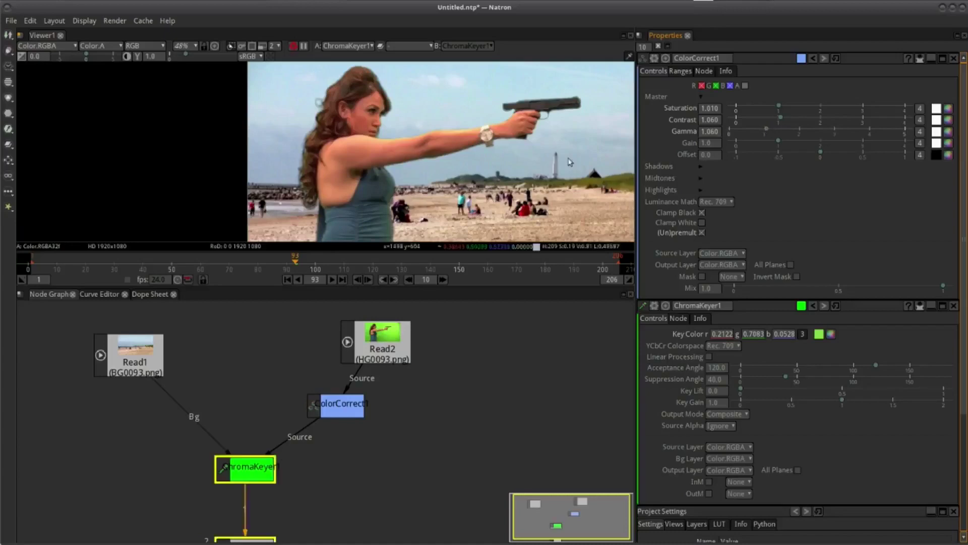
Set the ColorCorrect1 Master Gain slider to 1.160 to brighten the girl
scroll(499, 198, "down", 5)
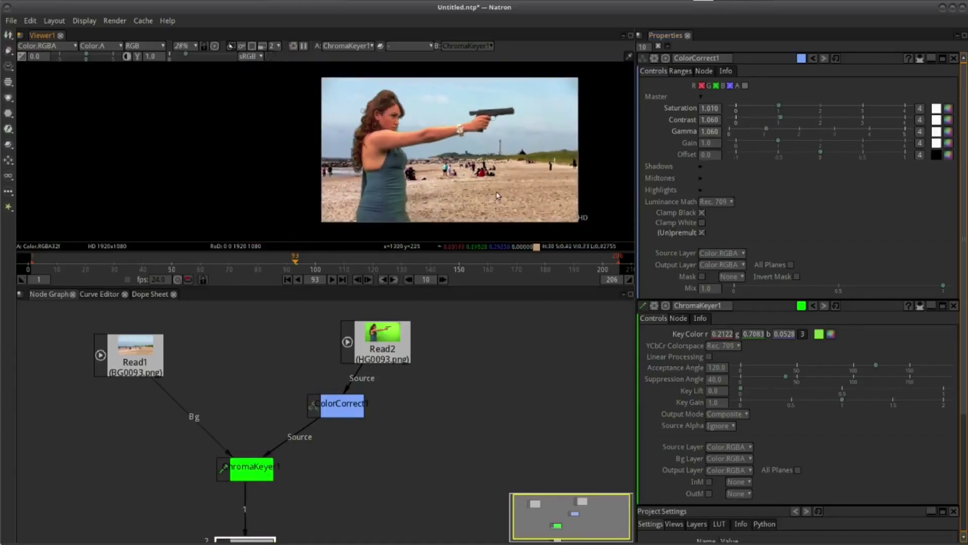
scroll(498, 198, "up", 3)
scroll(498, 198, "up", 1)
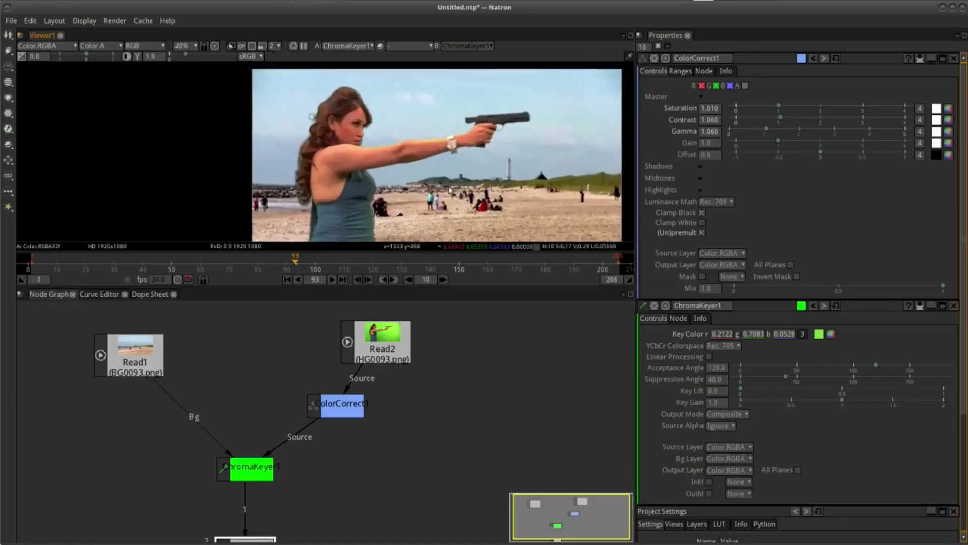
scroll(376, 158, "up", 1)
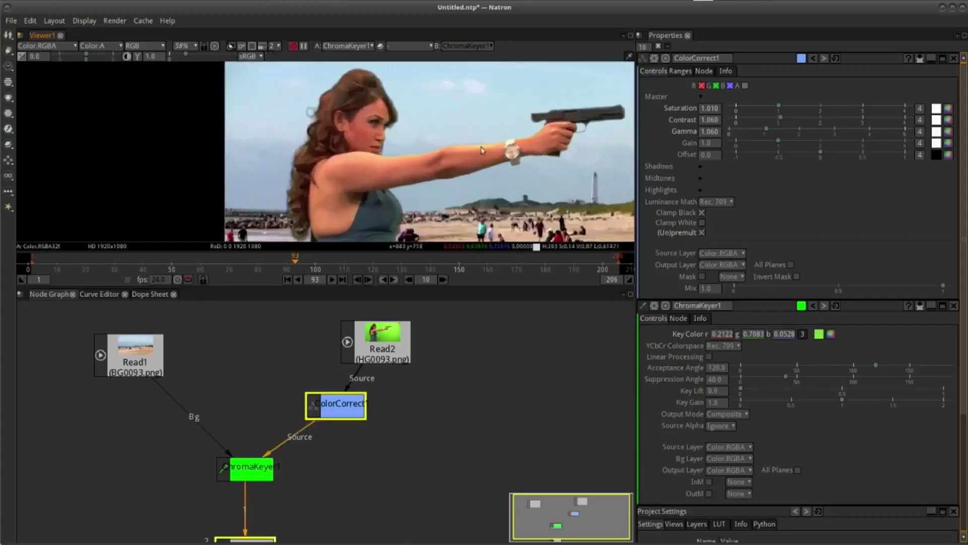
scroll(375, 158, "down", 2)
scroll(375, 159, "up", 1)
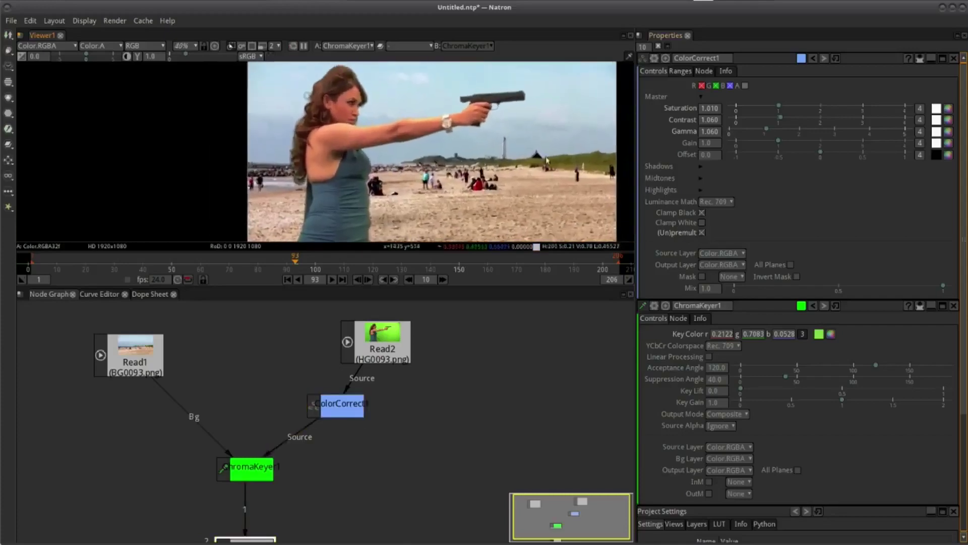
left_click(711, 144)
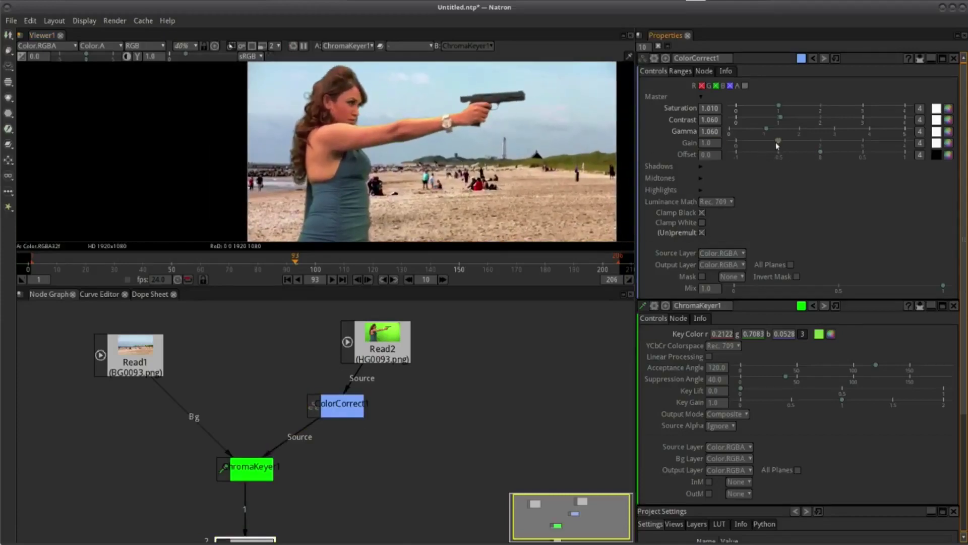
left_click_drag(780, 143, 792, 143)
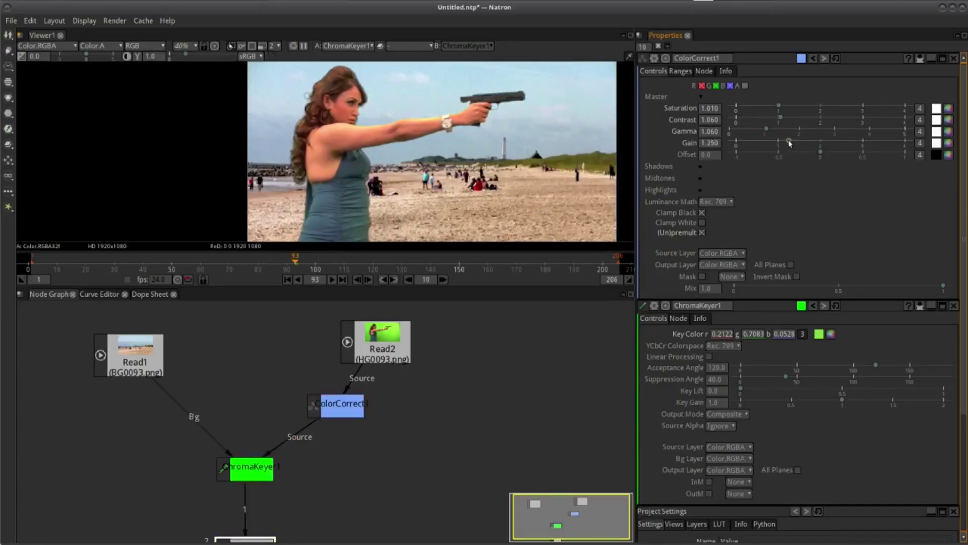
left_click_drag(790, 144, 785, 143)
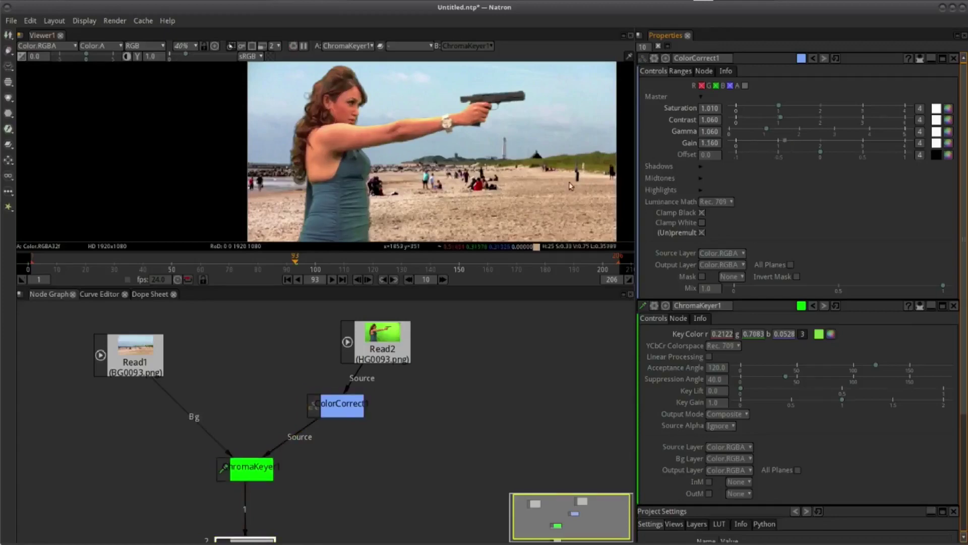
scroll(498, 138, "down", 1)
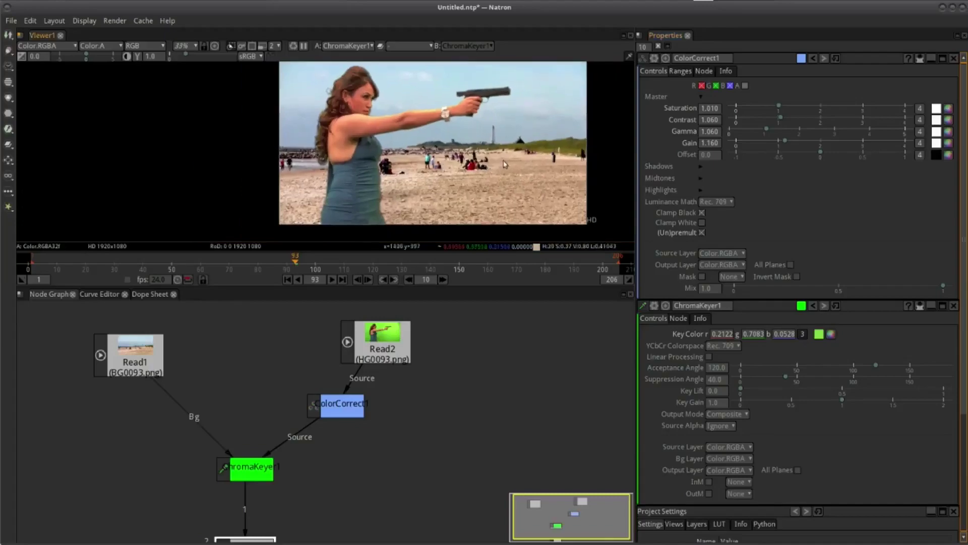
Expand ColorCorrect1's Shadows section and inspect the beach detail in the viewer
left_click(701, 167)
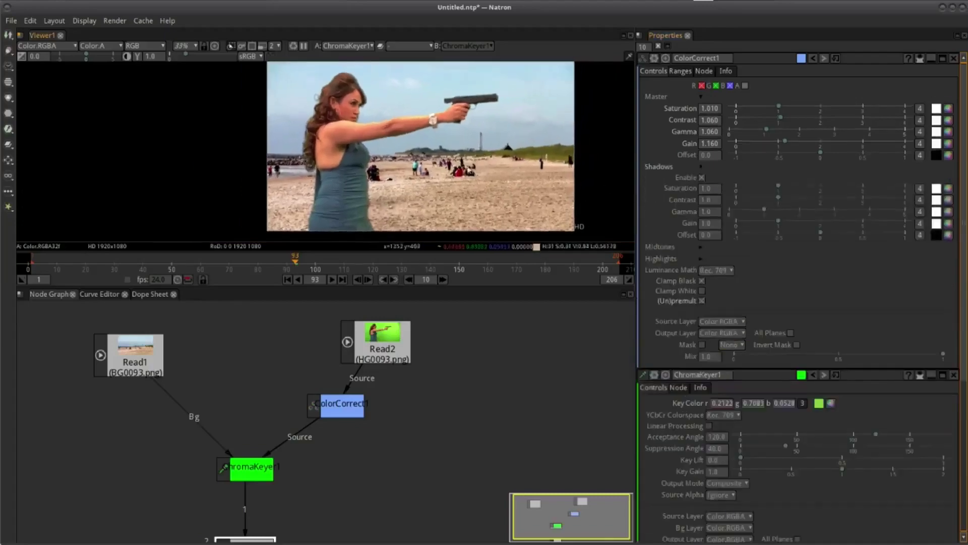
scroll(400, 184, "up", 7)
scroll(400, 184, "down", 4)
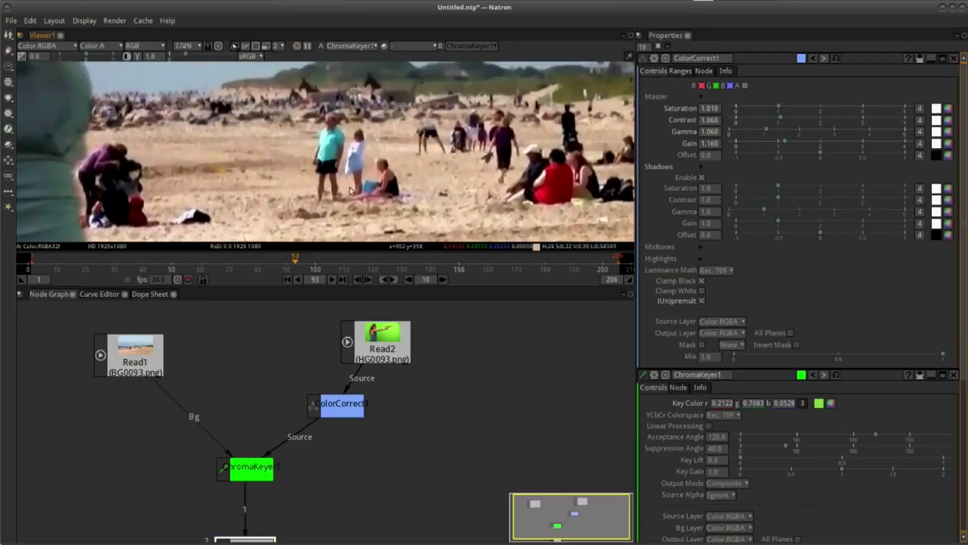
scroll(404, 202, "up", 3)
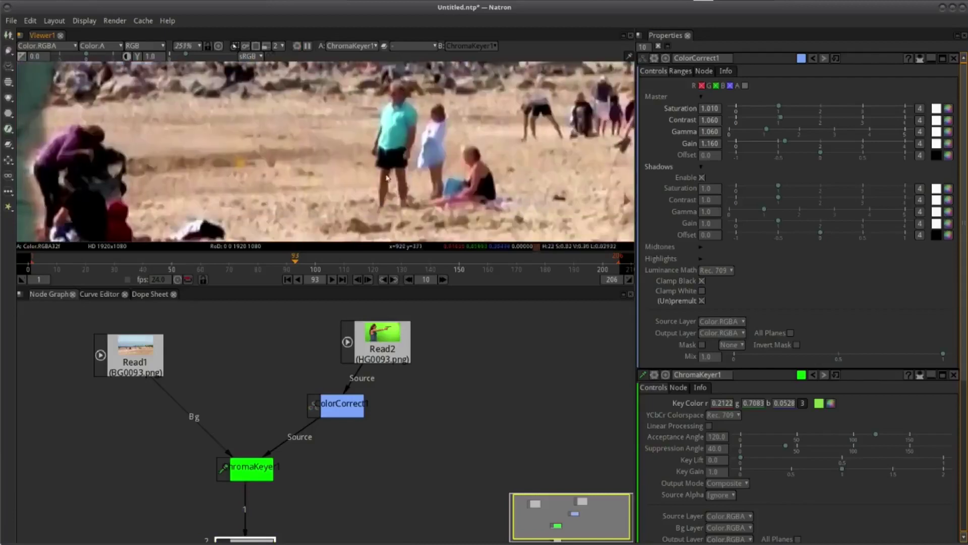
mouse_move(508, 181)
left_mouse_down()
mouse_move(390, 172)
mouse_move(592, 121)
left_mouse_up()
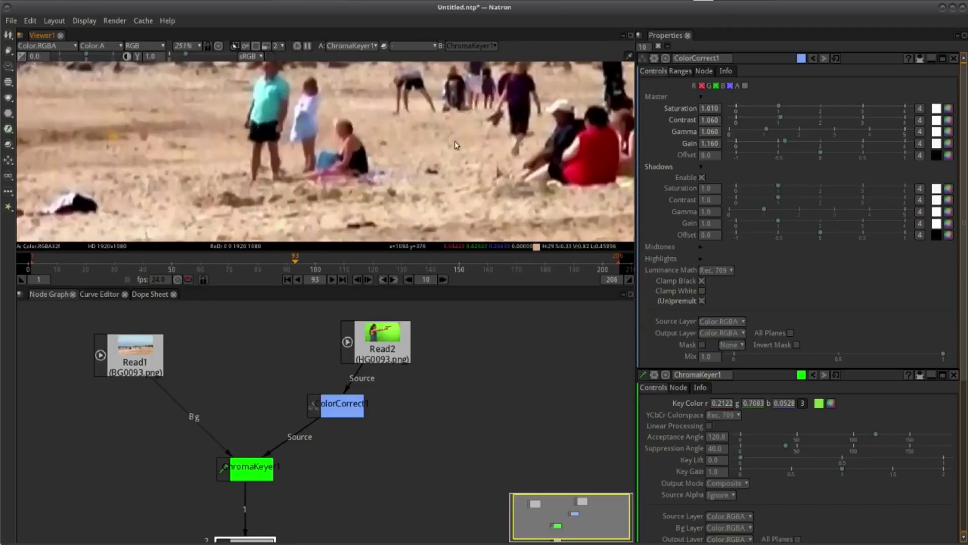
scroll(308, 130, "down", 2)
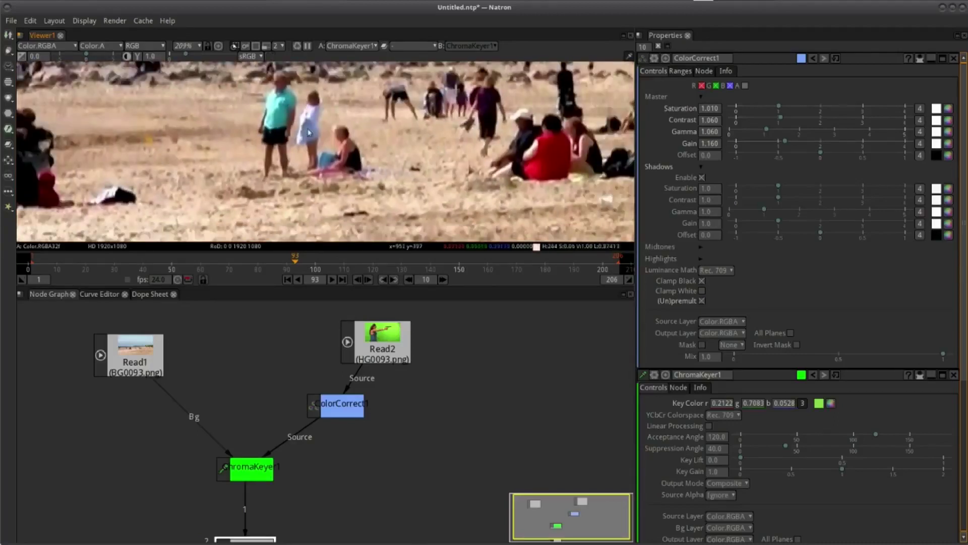
scroll(313, 124, "down", 4)
scroll(353, 132, "down", 4)
scroll(380, 139, "down", 3)
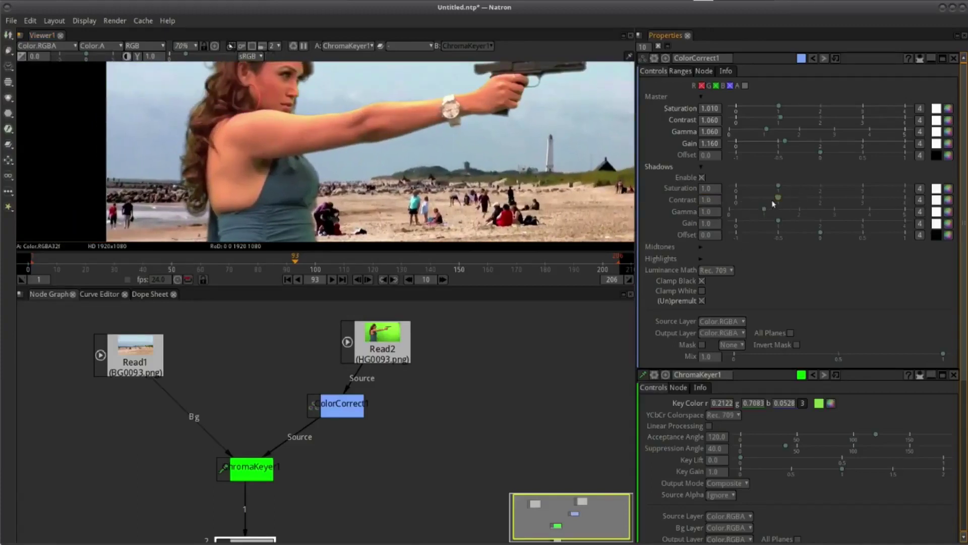
Set Shadows Gamma to 1.080 and Shadows Gain to 1.030
left_click_drag(764, 212, 769, 211)
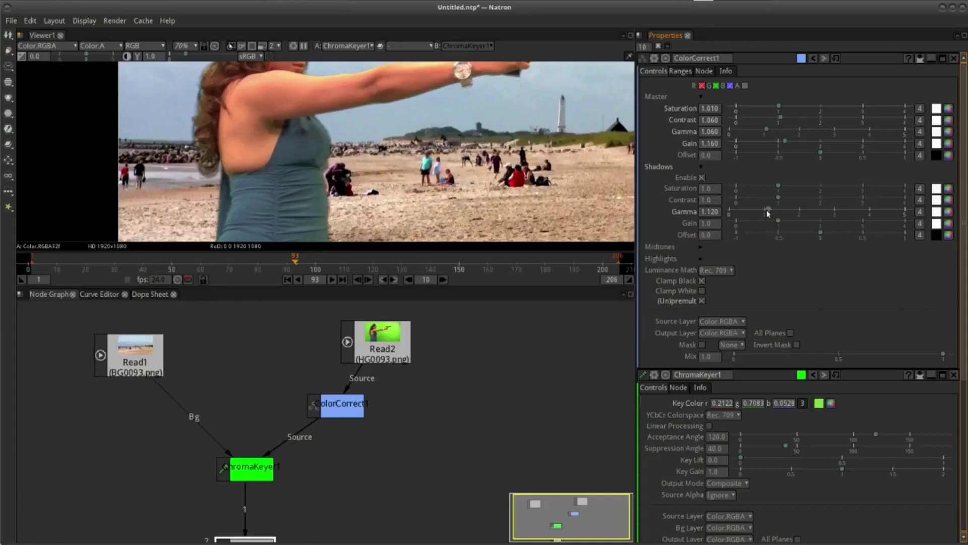
left_click_drag(767, 213, 767, 210)
left_click_drag(779, 223, 774, 225)
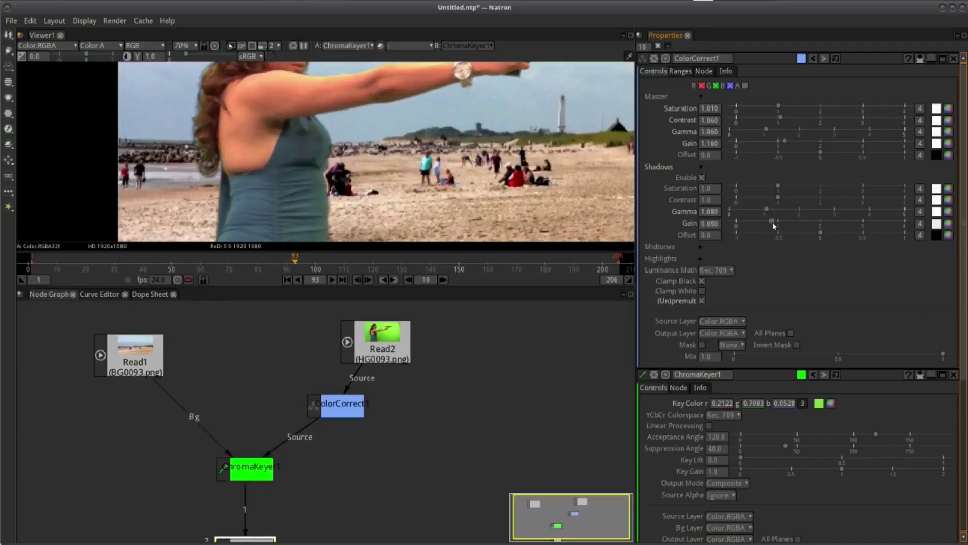
left_click_drag(779, 224, 783, 228)
left_click_drag(779, 226, 779, 228)
Review the graded composite at frames 91 and 99, then select the Shadows Offset field
scroll(474, 143, "down", 3)
scroll(474, 143, "down", 2)
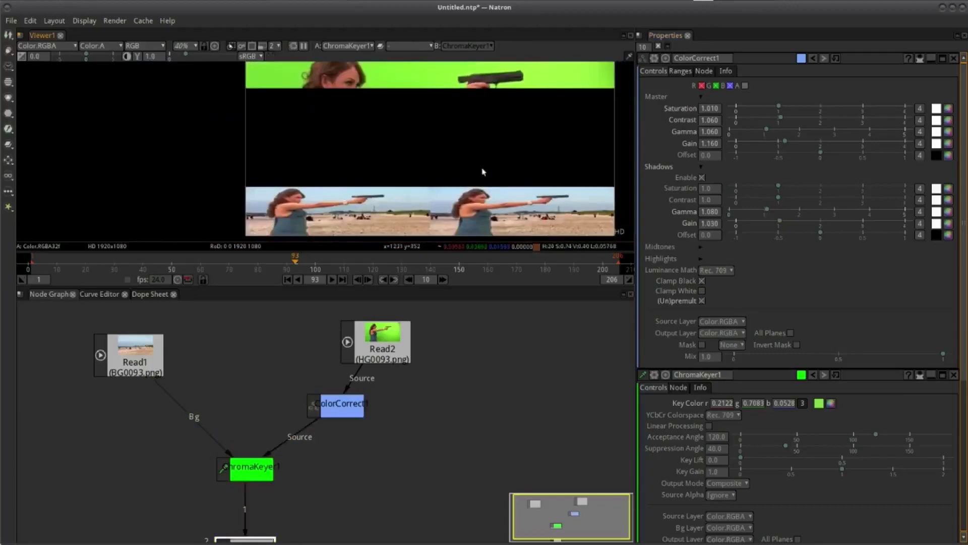
scroll(474, 144, "up", 5)
scroll(474, 144, "down", 5)
scroll(474, 144, "up", 1)
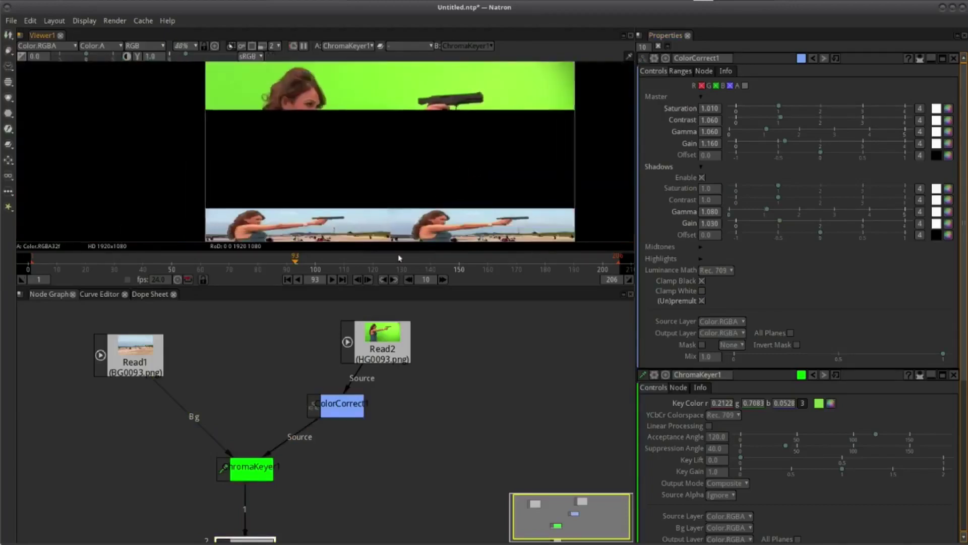
left_click(298, 280)
left_click(298, 280)
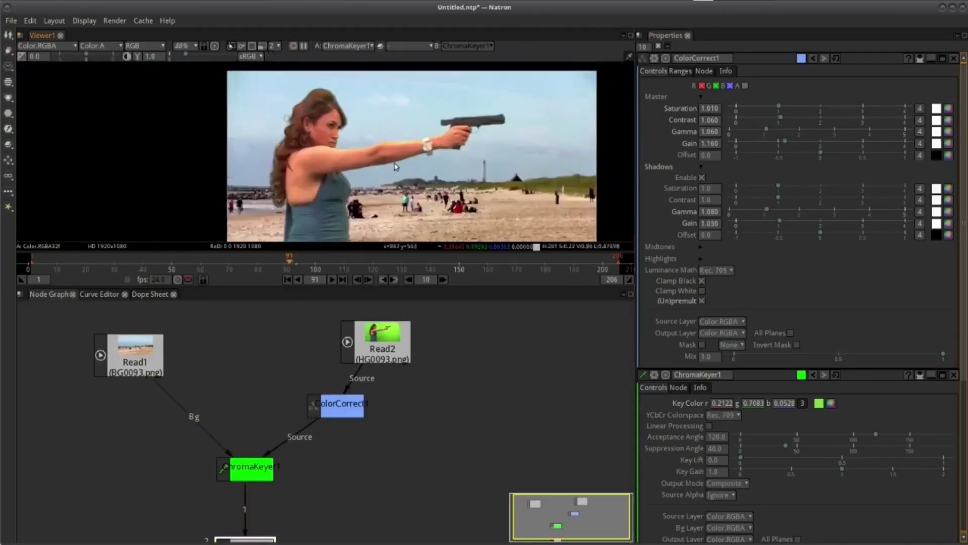
scroll(418, 152, "up", 3)
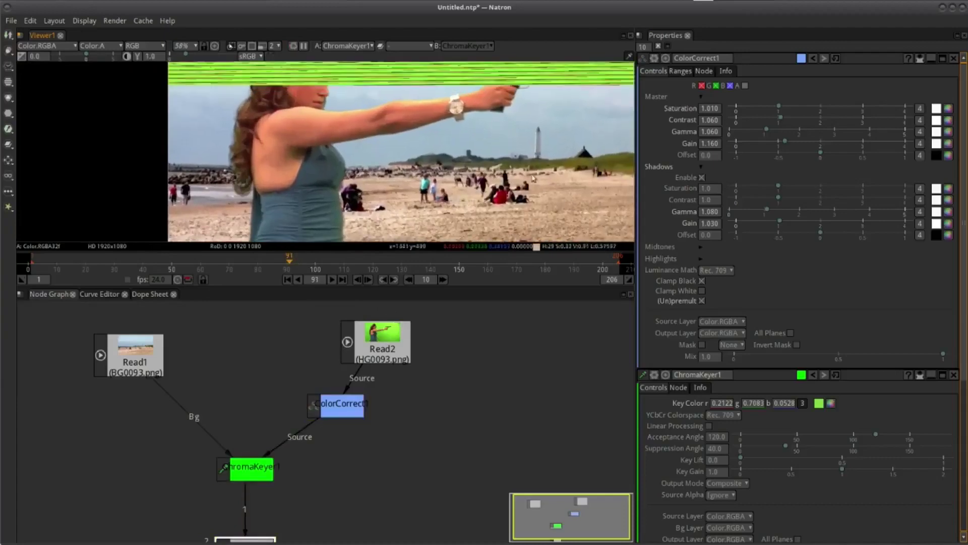
left_click(312, 259)
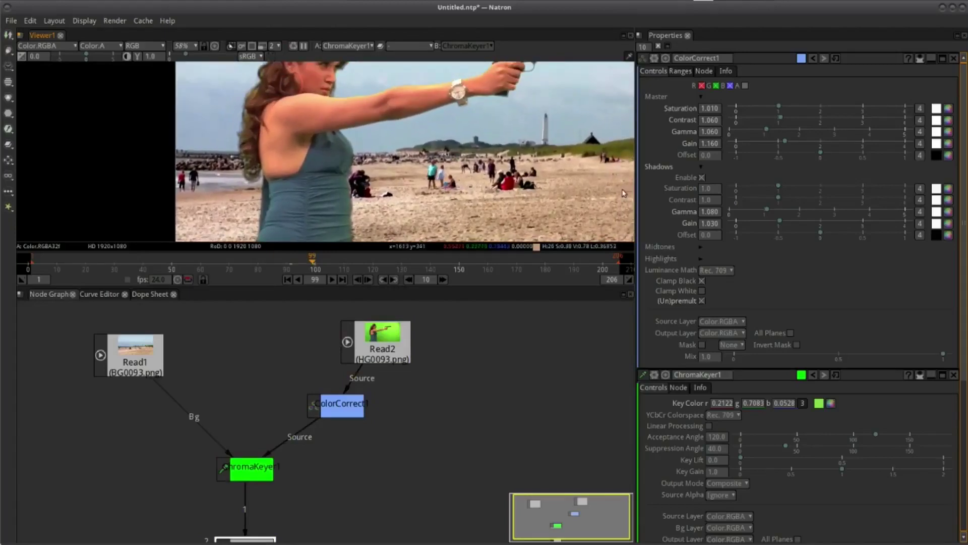
left_click(702, 235)
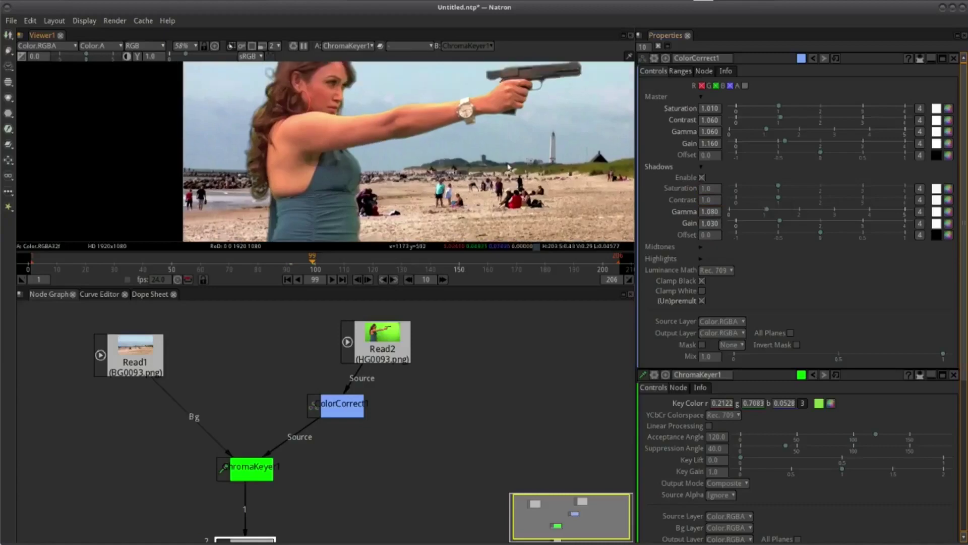
Expand ColorCorrect1's Midtones and set midtone saturation to 0.930
left_click(701, 247)
scroll(538, 198, "up", 4)
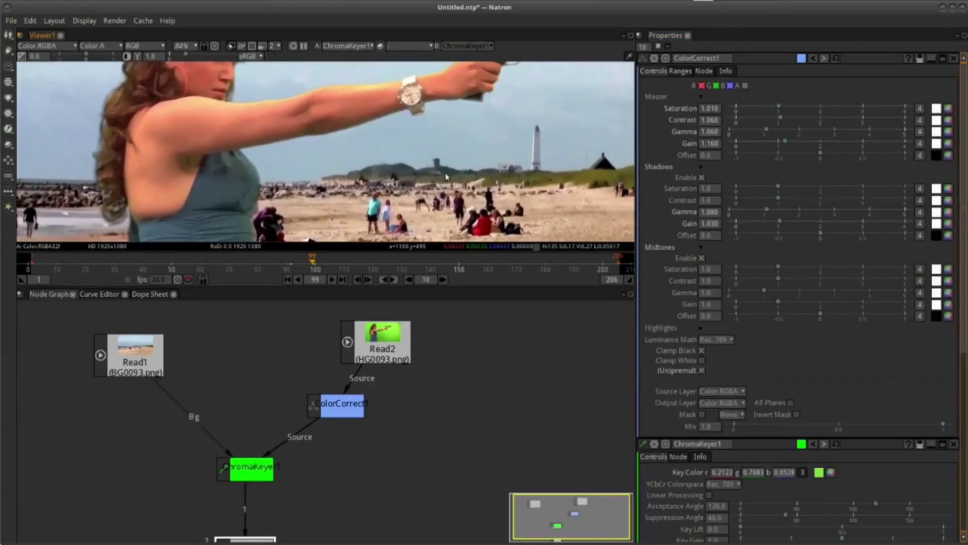
scroll(477, 168, "down", 2)
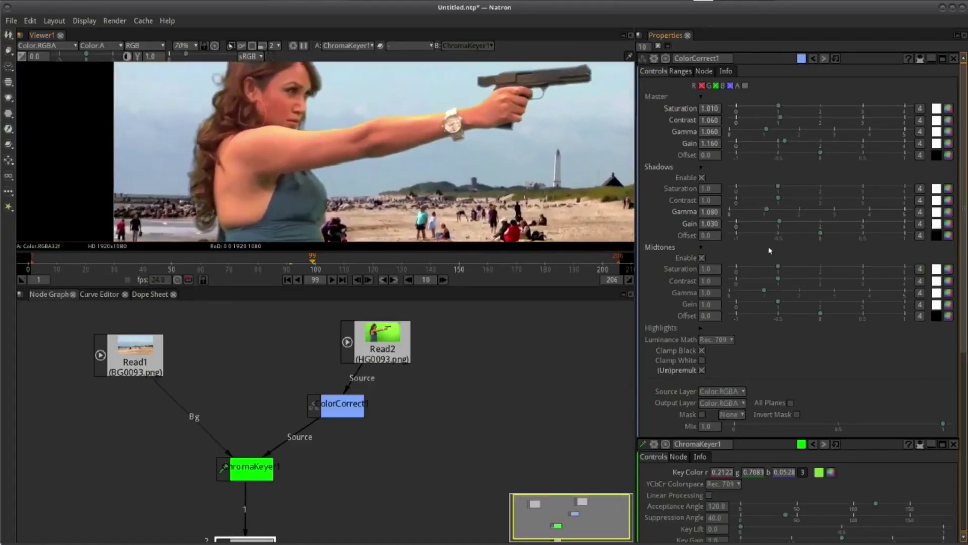
scroll(754, 270, "down", 1)
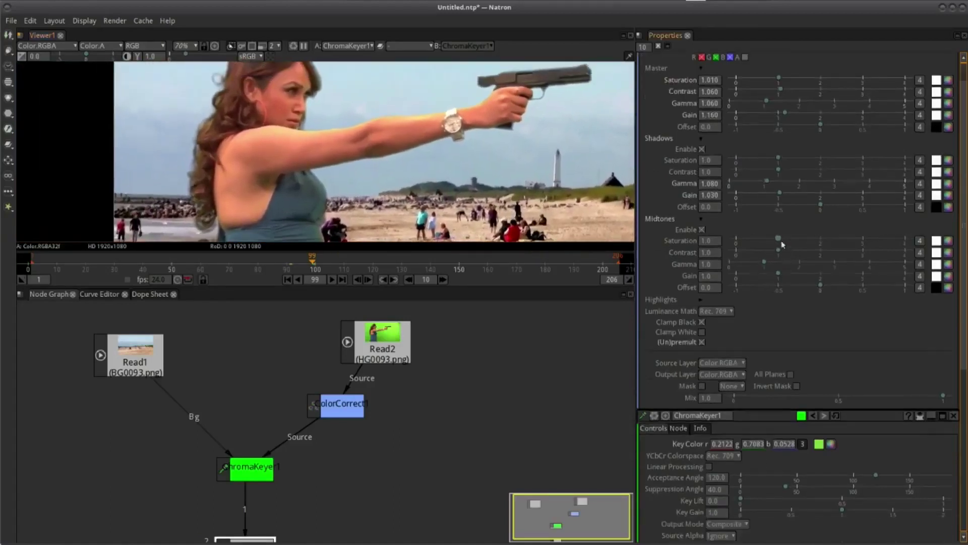
left_click_drag(778, 238, 774, 245)
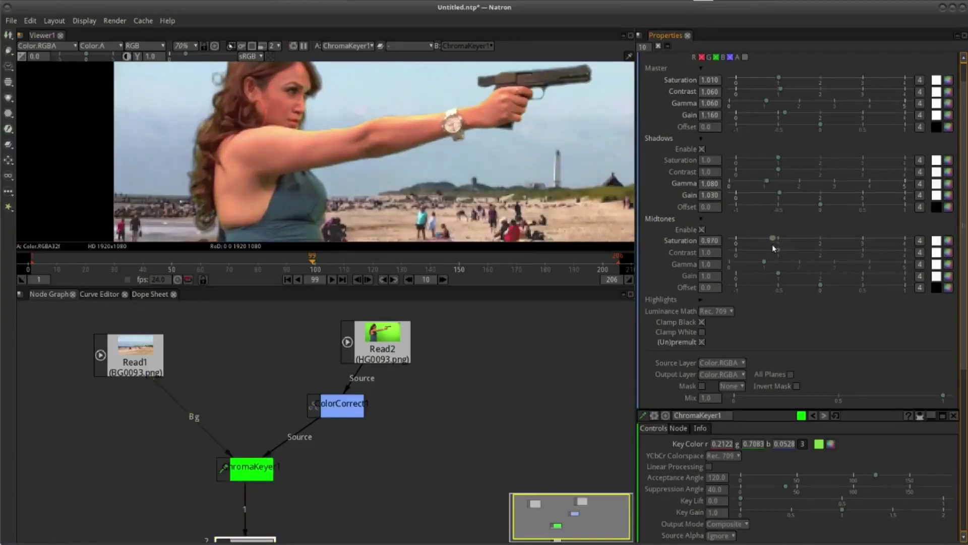
left_click_drag(773, 246, 776, 248)
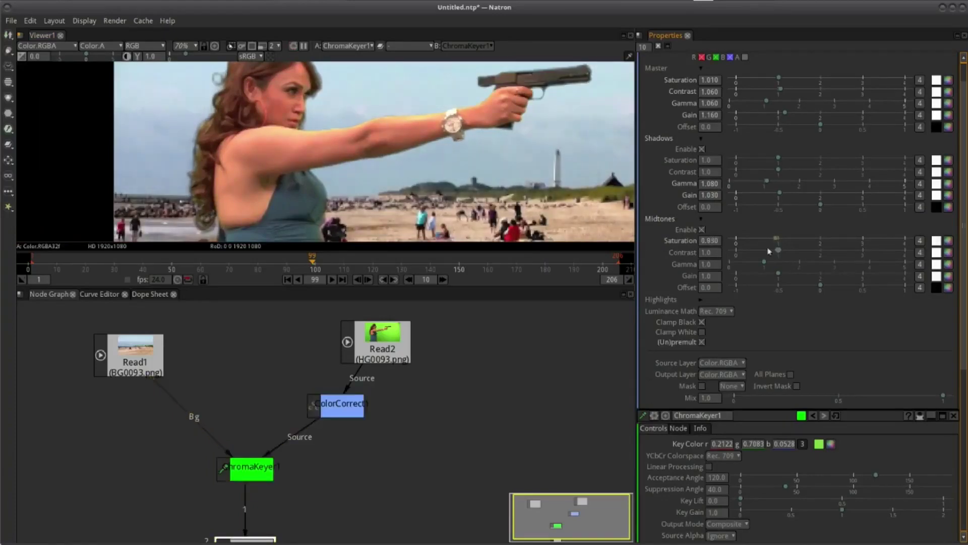
scroll(494, 157, "down", 2)
scroll(505, 171, "down", 2)
scroll(508, 179, "down", 1)
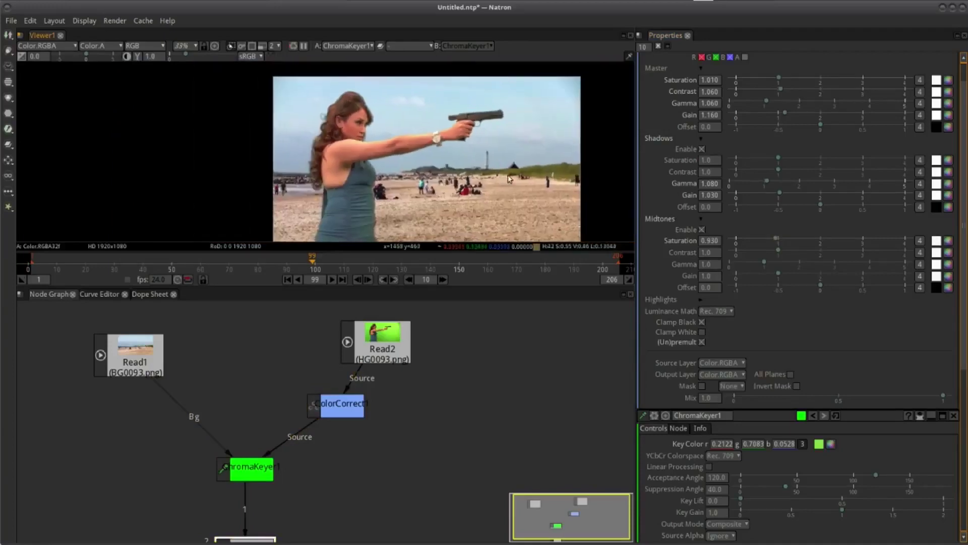
scroll(534, 177, "up", 2)
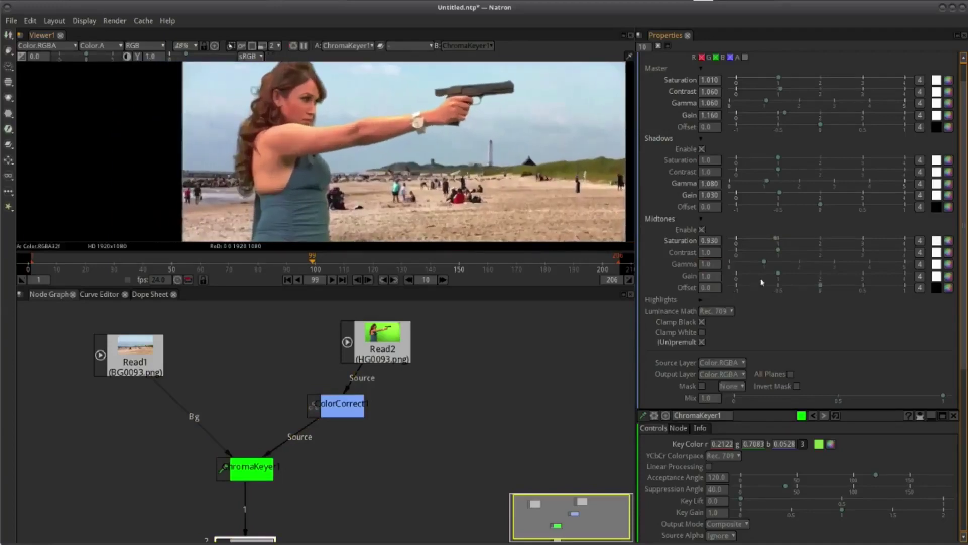
Set midtone gamma to 1.080 and gain to 0.840, then expand Highlights
left_click_drag(765, 264, 766, 264)
scroll(485, 146, "down", 5)
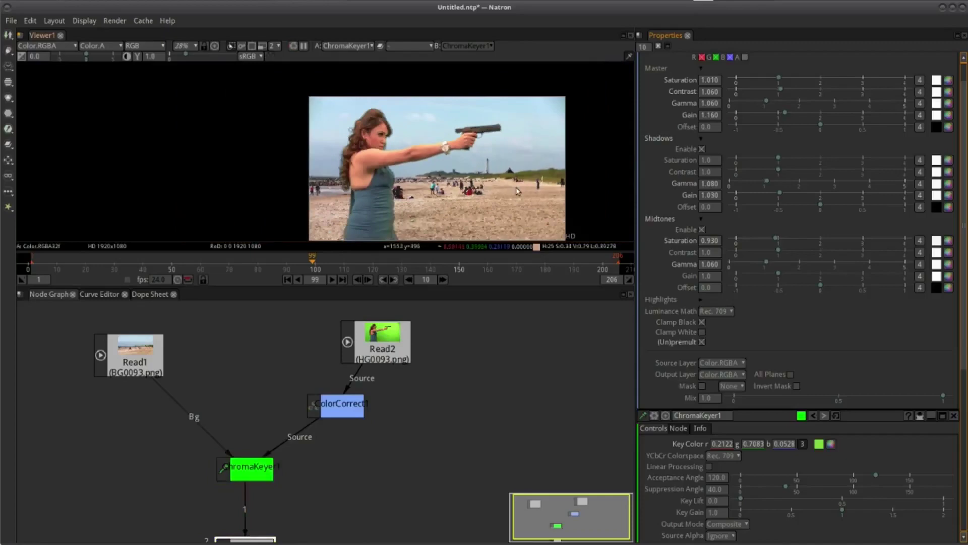
mouse_move(765, 264)
left_mouse_down()
mouse_move(785, 265)
mouse_move(767, 265)
left_mouse_up()
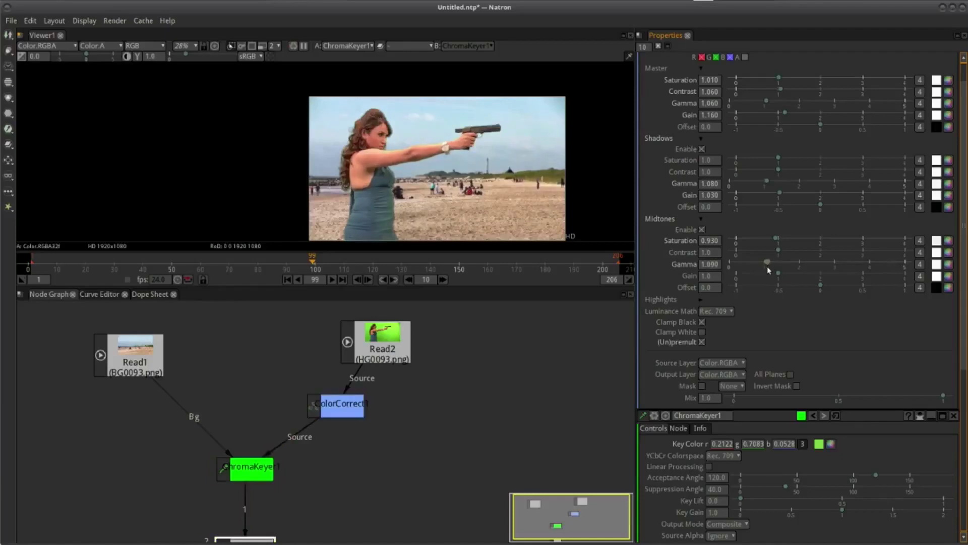
left_click(767, 267)
left_click_drag(769, 270, 809, 274)
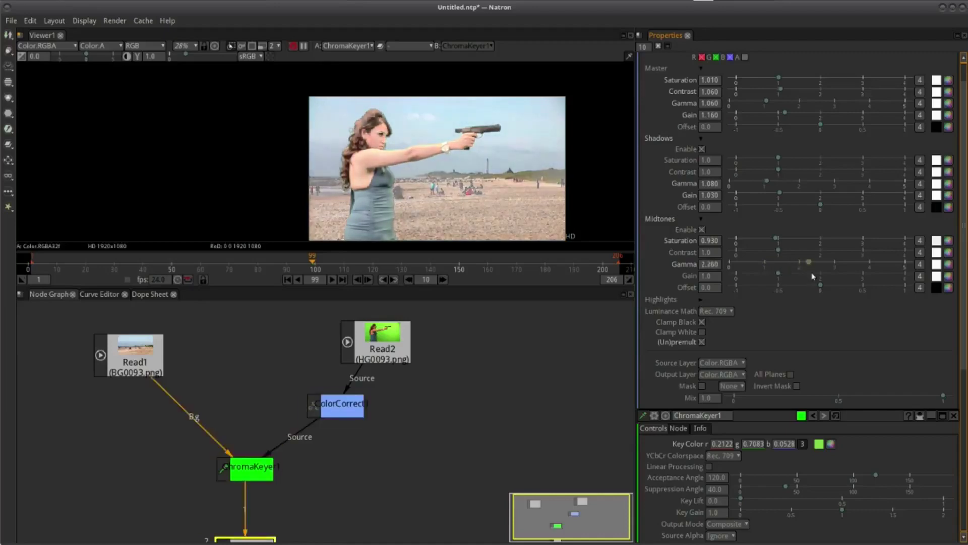
mouse_move(809, 275)
left_mouse_down()
mouse_move(821, 269)
mouse_move(780, 250)
mouse_move(766, 264)
left_mouse_up()
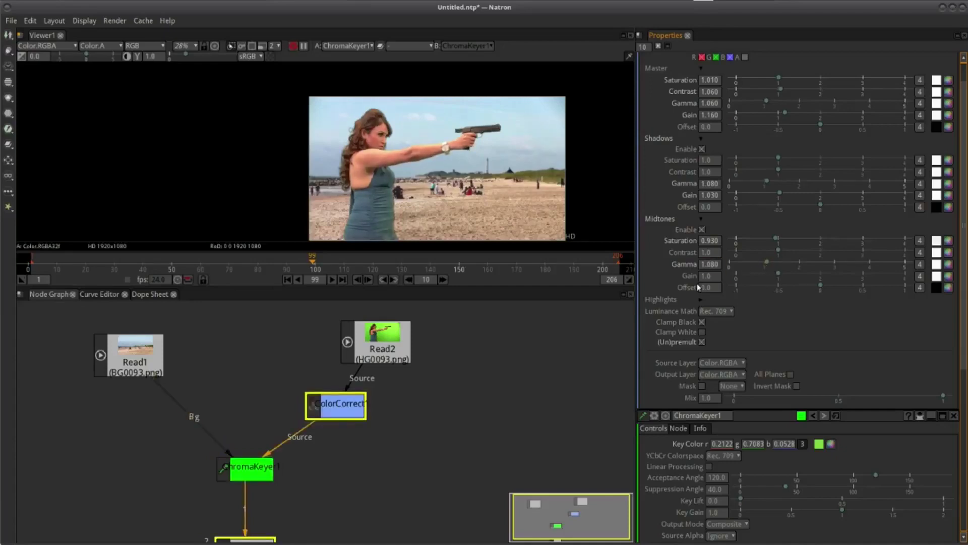
scroll(758, 283, "down", 2)
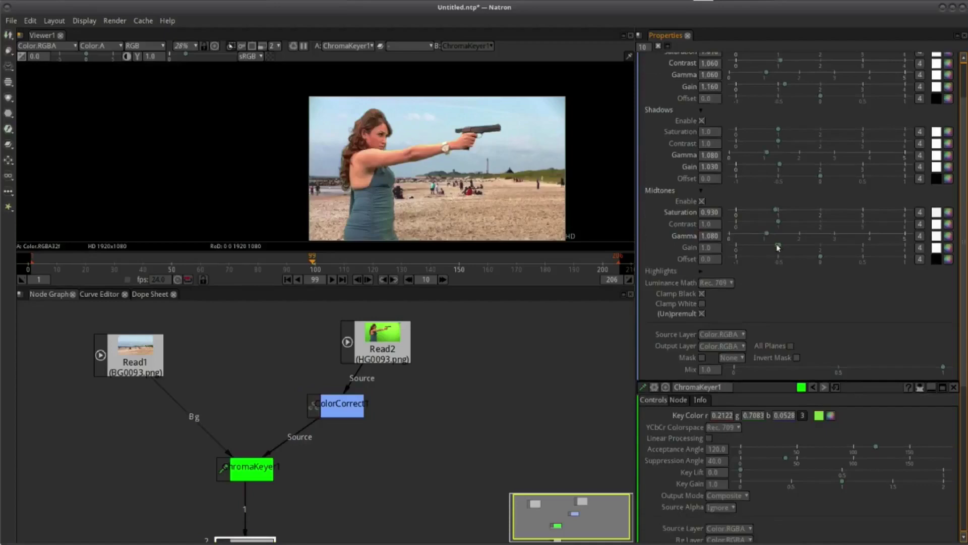
left_click_drag(778, 247, 771, 245)
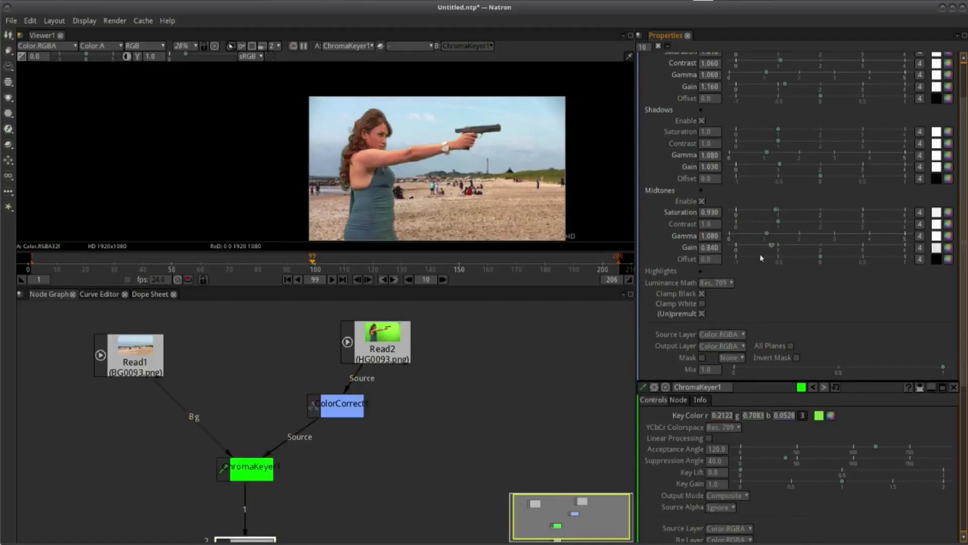
left_click(700, 271)
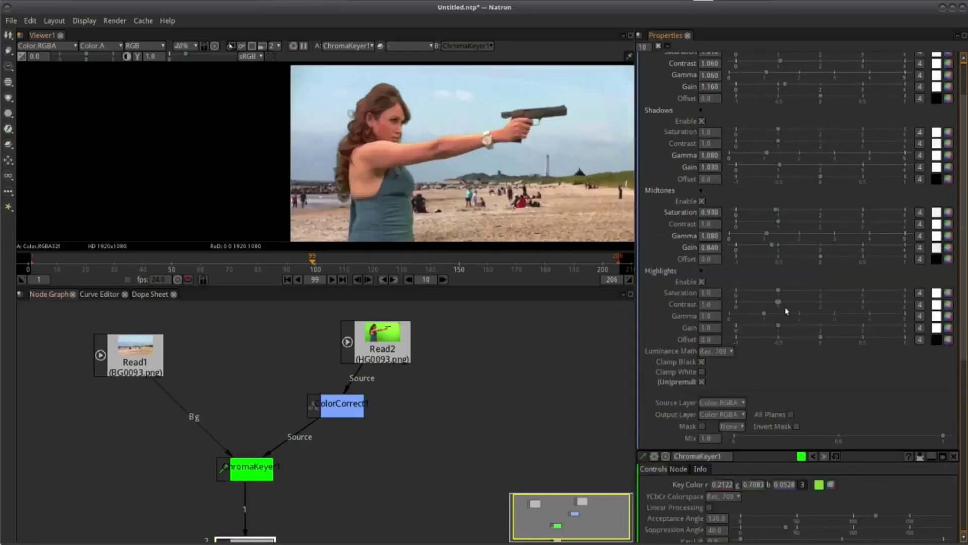
Set ColorCorrect1 highlights to saturation 0.820, contrast 1.340 and gain 1.010, gamma left at 1.0
scroll(565, 166, "up", 1)
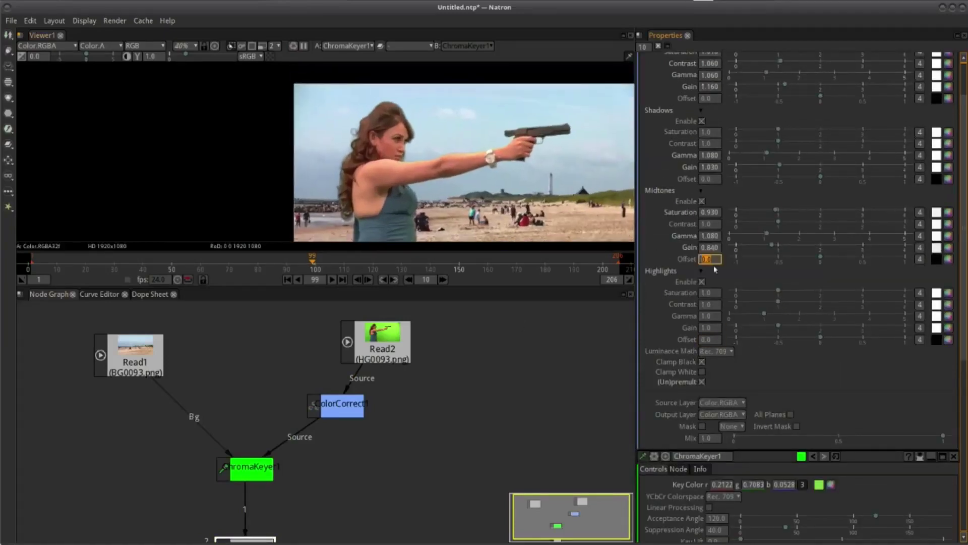
scroll(564, 167, "up", 3)
scroll(565, 167, "down", 3)
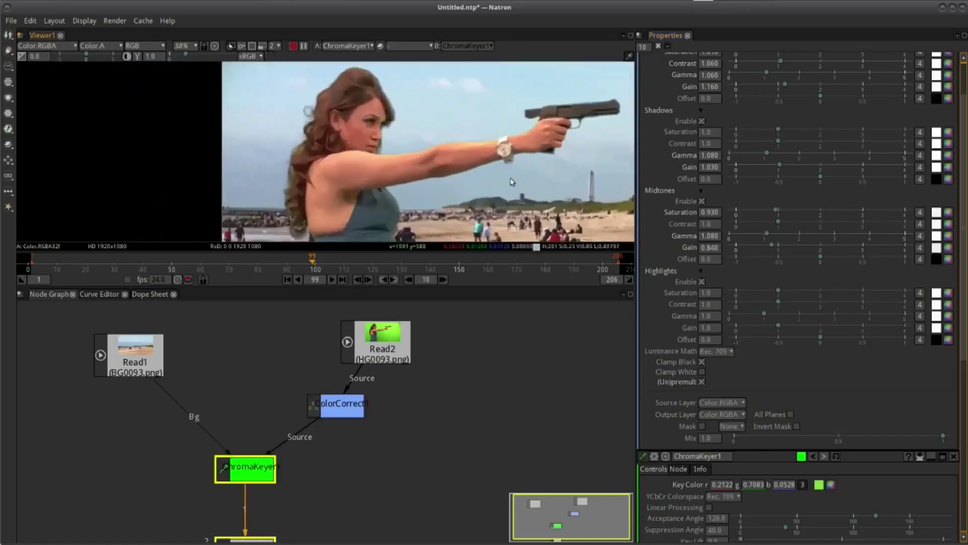
left_click_drag(777, 292, 758, 292)
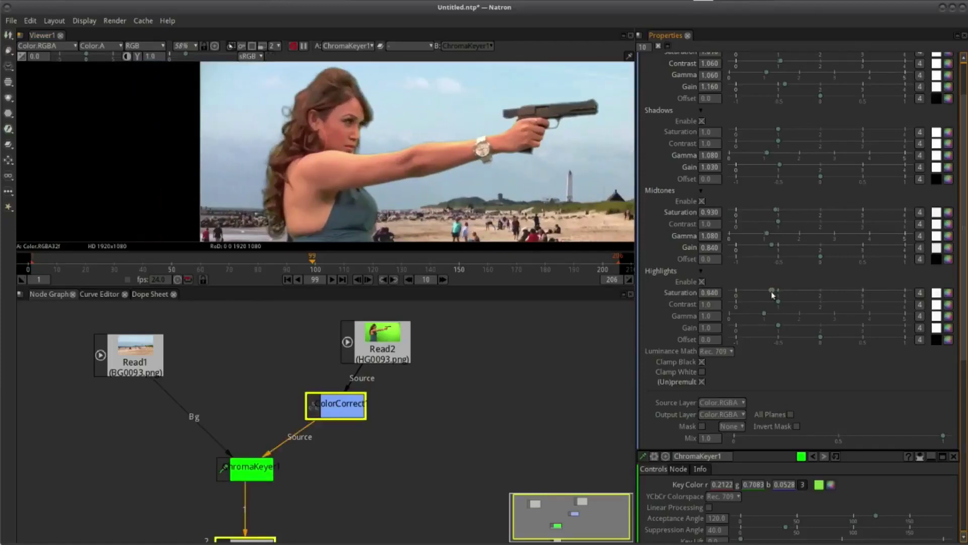
left_click_drag(768, 293, 772, 293)
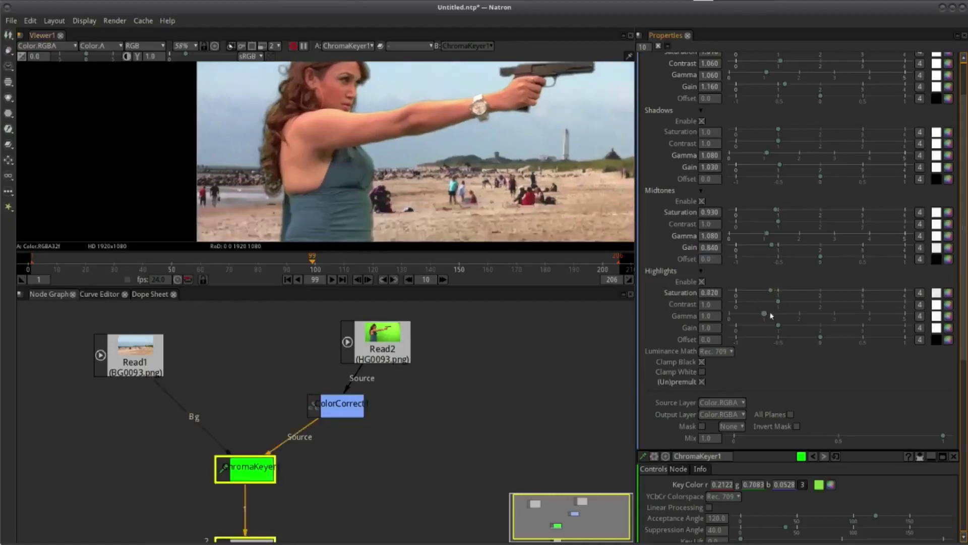
left_click_drag(780, 302, 793, 310)
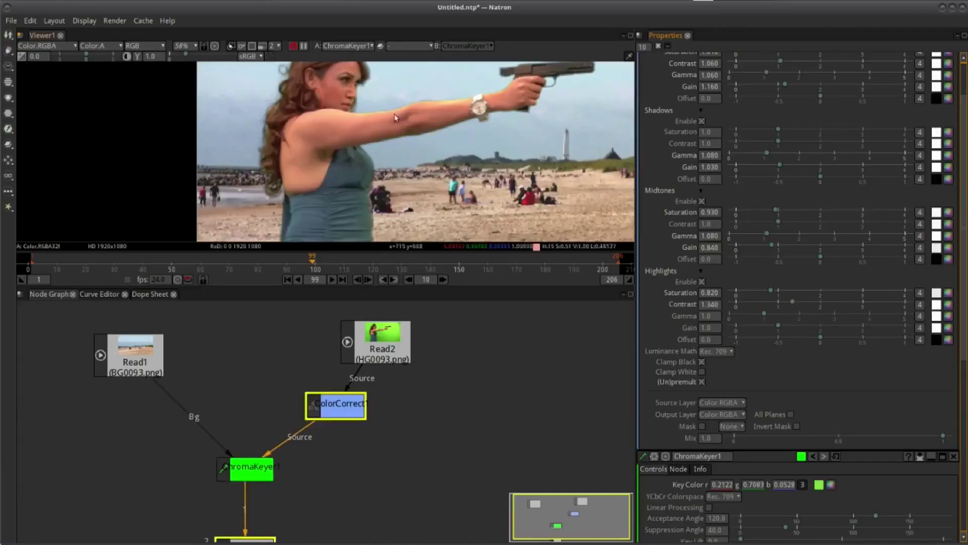
left_click(720, 303)
key("Return")
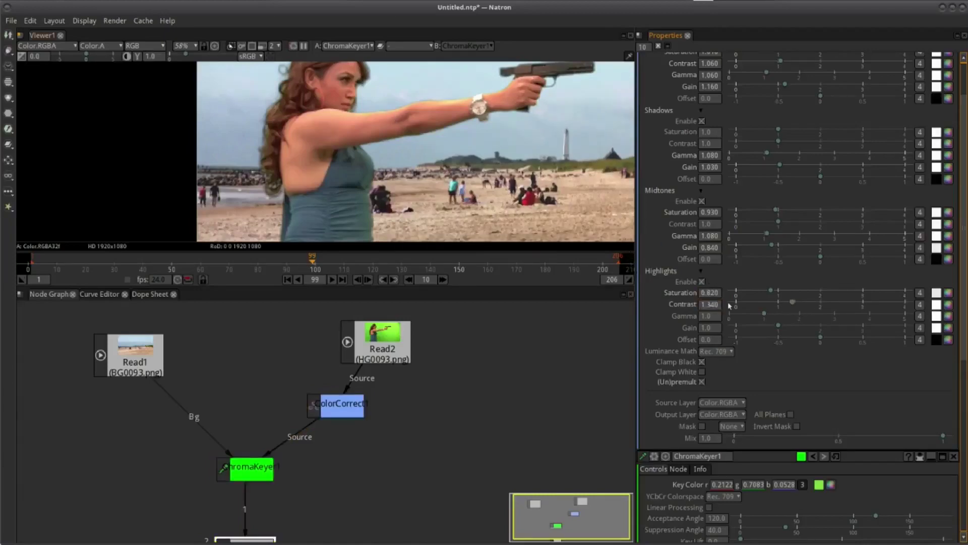
mouse_move(764, 315)
left_mouse_down()
mouse_move(783, 316)
mouse_move(736, 315)
mouse_move(764, 316)
mouse_move(740, 328)
mouse_move(779, 327)
left_mouse_up()
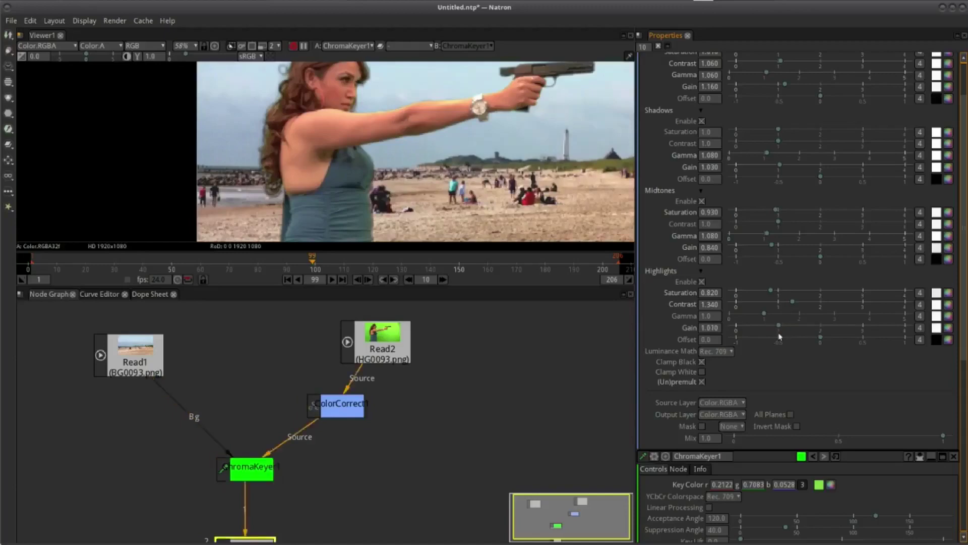
scroll(522, 181, "down", 5)
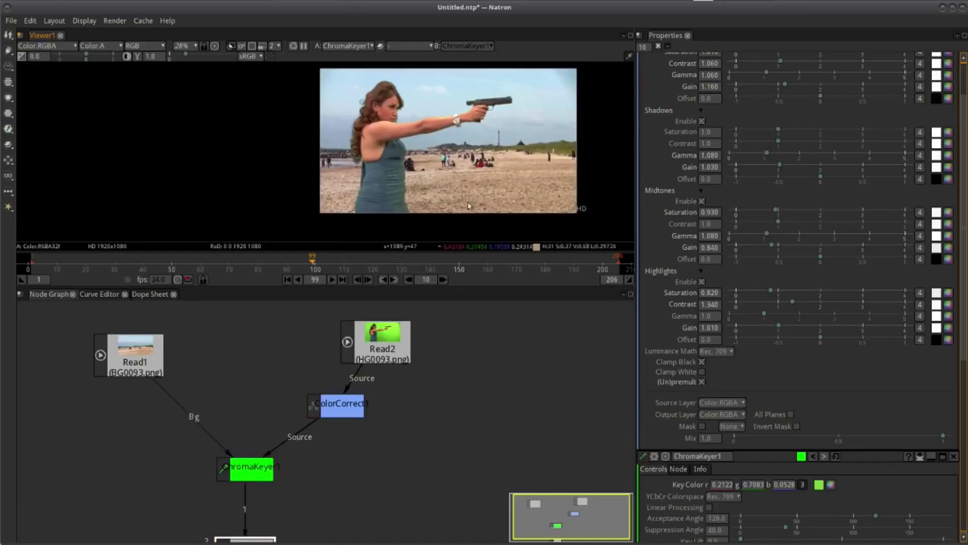
scroll(489, 101, "up", 4)
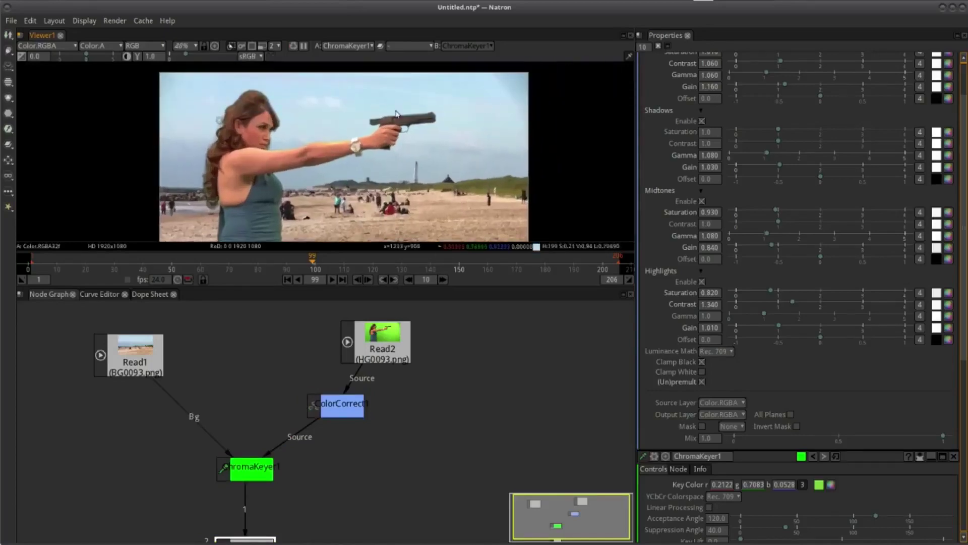
left_click_drag(395, 114, 420, 178)
scroll(420, 177, "up", 2)
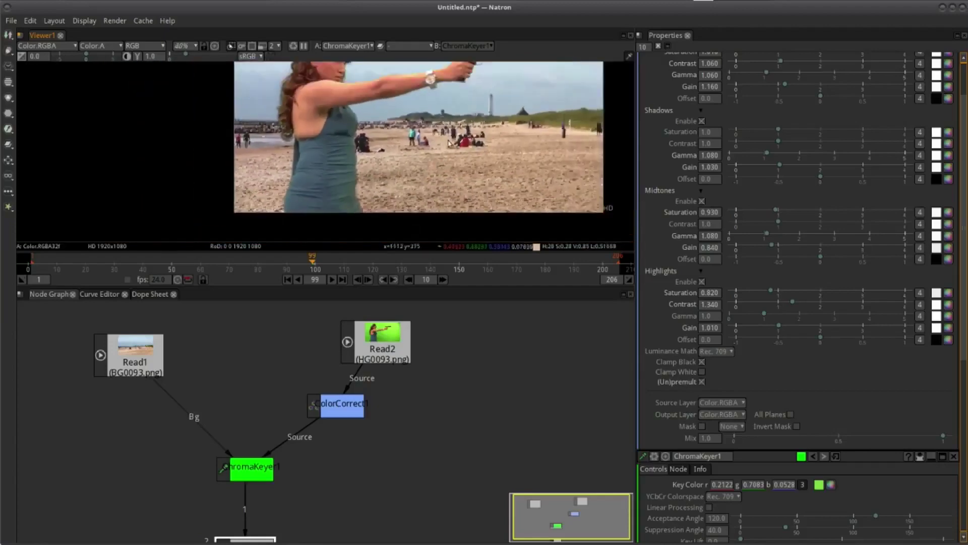
scroll(420, 178, "down", 2)
left_click_drag(344, 453, 442, 410)
scroll(442, 409, "up", 3)
scroll(396, 432, "down", 1)
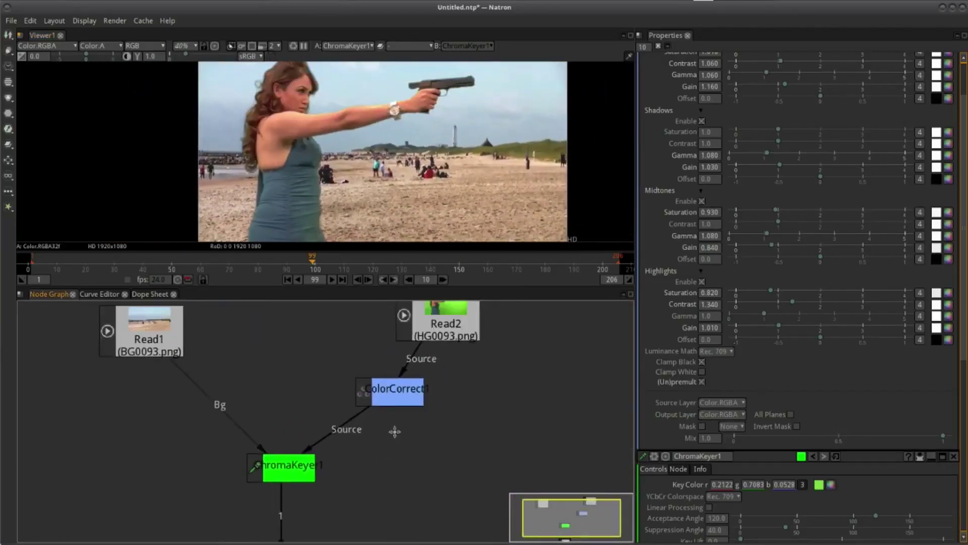
left_click(389, 396)
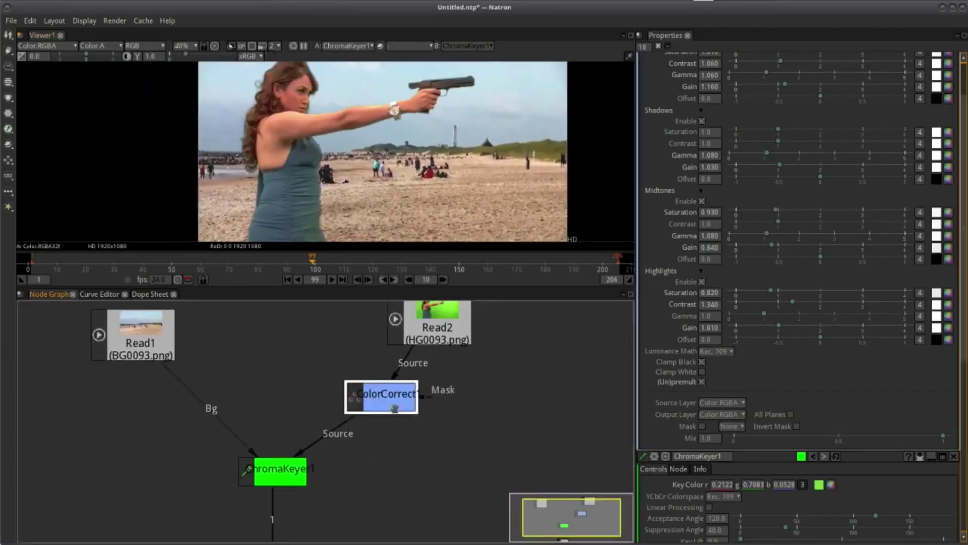
left_click_drag(385, 374, 426, 349)
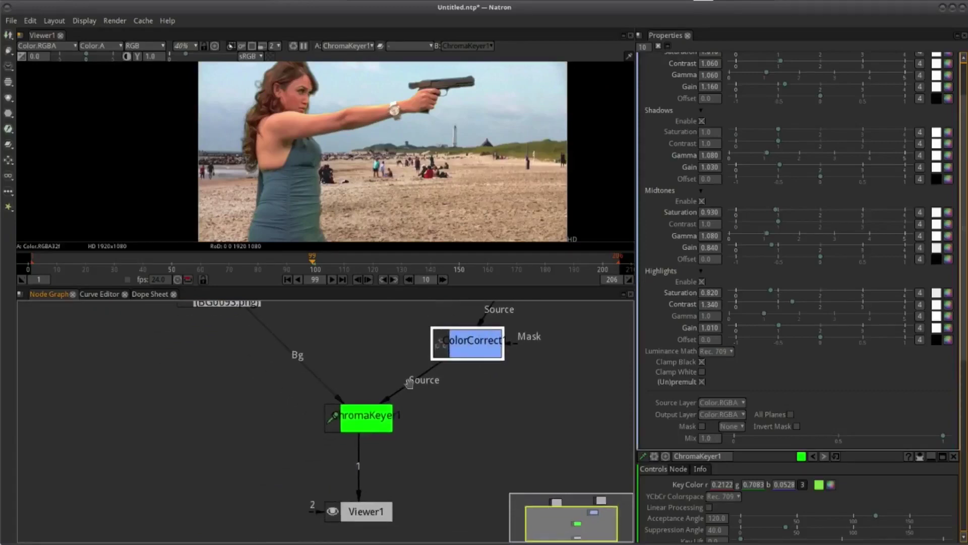
scroll(388, 398, "up", 2)
left_click(378, 393)
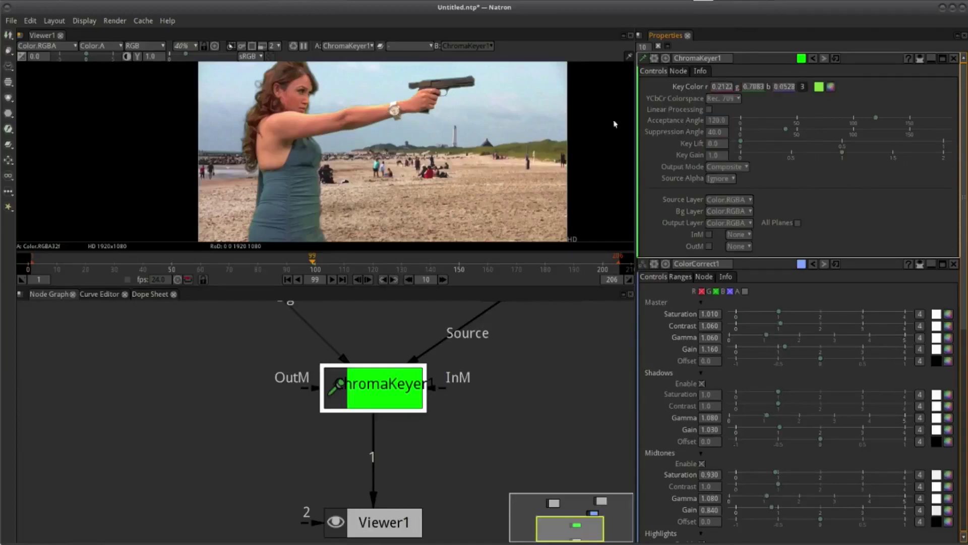
left_click(373, 522)
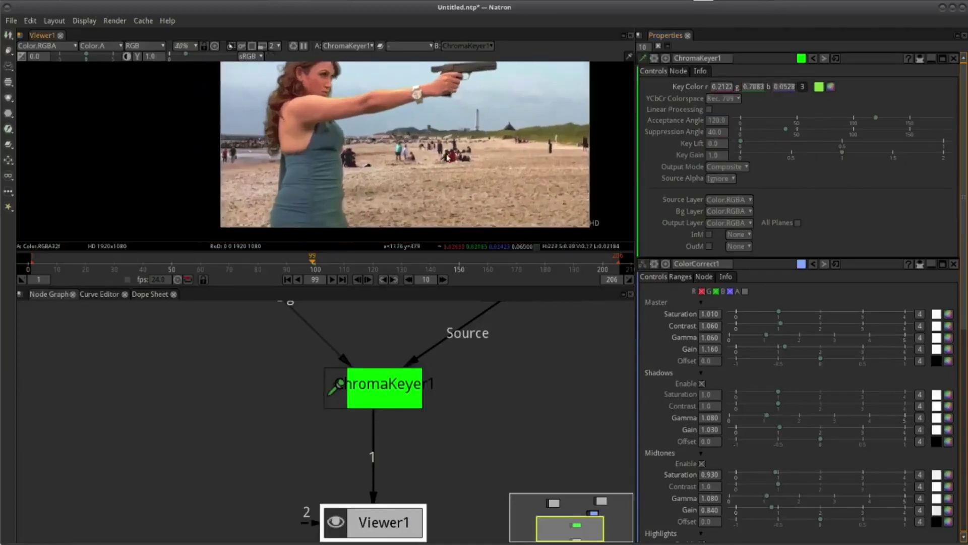
scroll(448, 134, "up", 4)
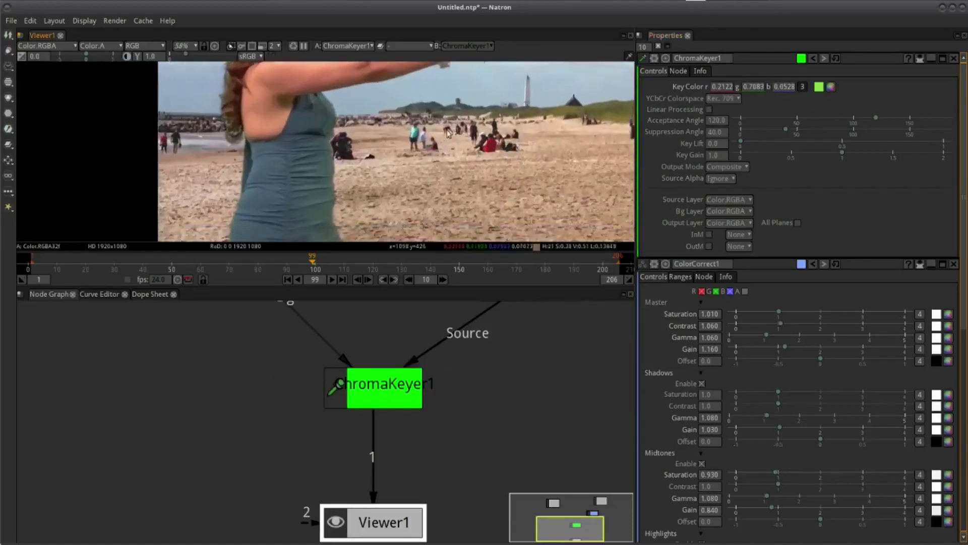
scroll(448, 134, "up", 4)
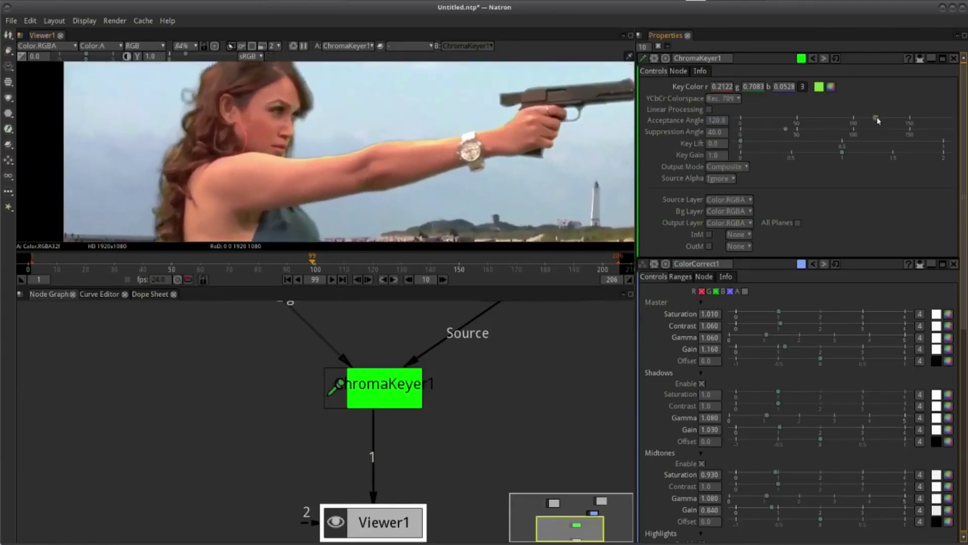
Set ChromaKeyer1's Acceptance Angle to 50.70 and Key Lift to 0.2190
left_click_drag(877, 118, 791, 148)
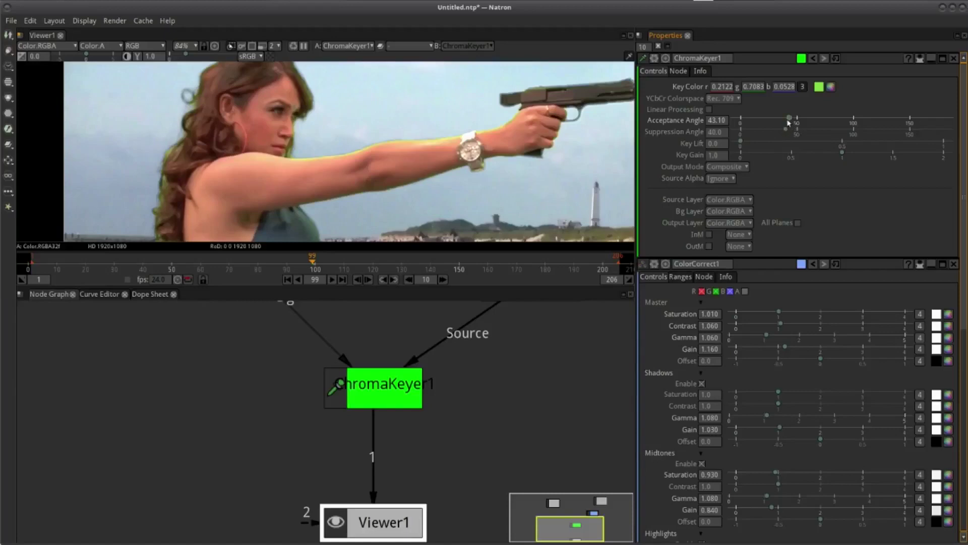
left_click_drag(790, 119, 798, 121)
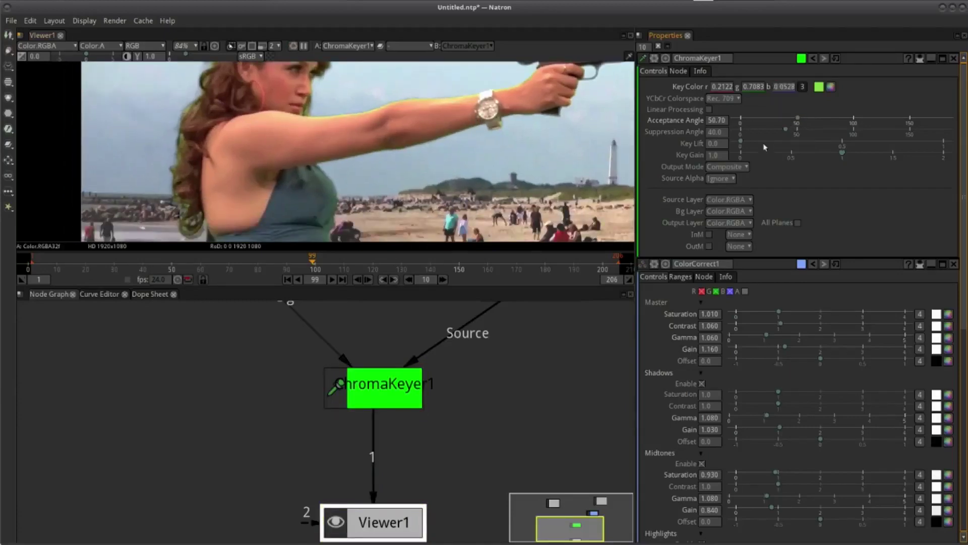
double_click(715, 157)
double_click(712, 146)
key("Return")
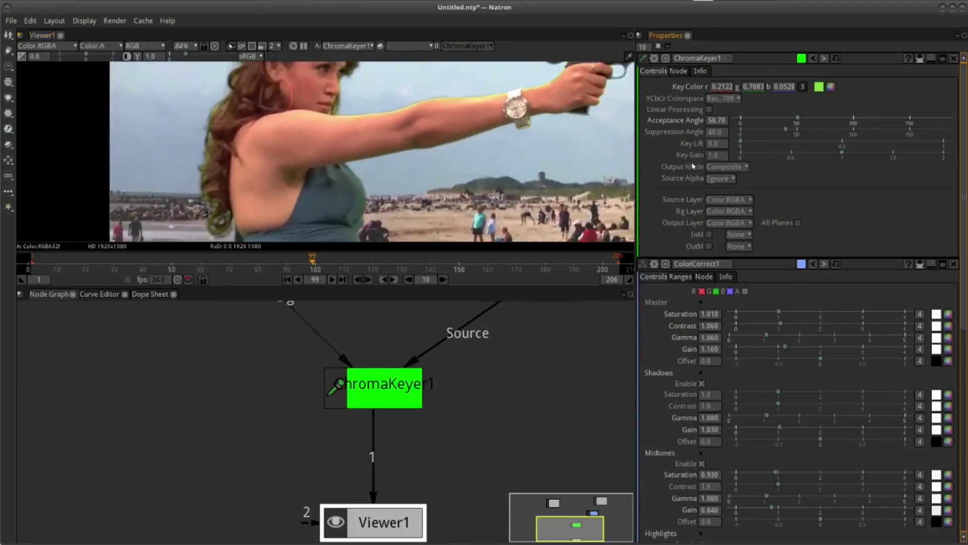
left_click_drag(740, 141, 770, 141)
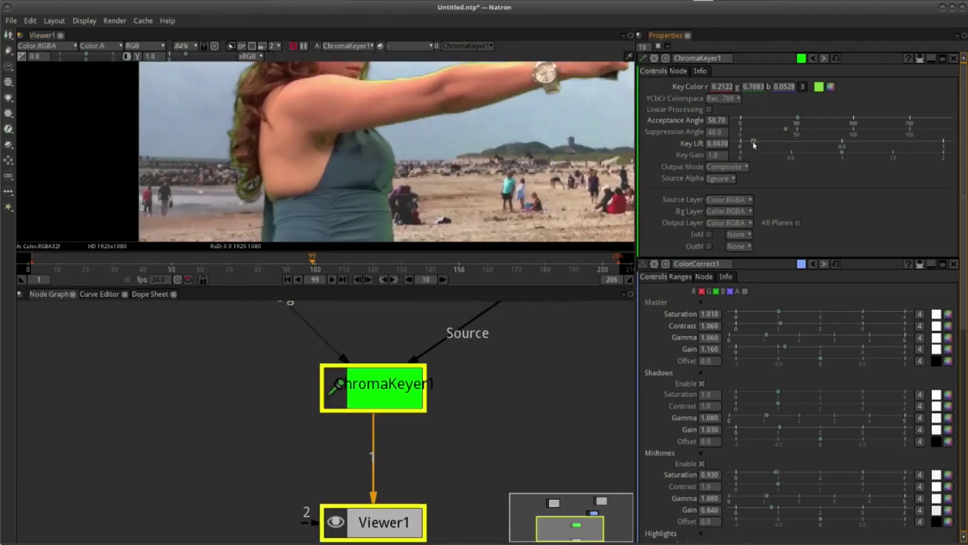
mouse_move(770, 146)
left_mouse_down()
mouse_move(751, 147)
mouse_move(860, 142)
left_mouse_up()
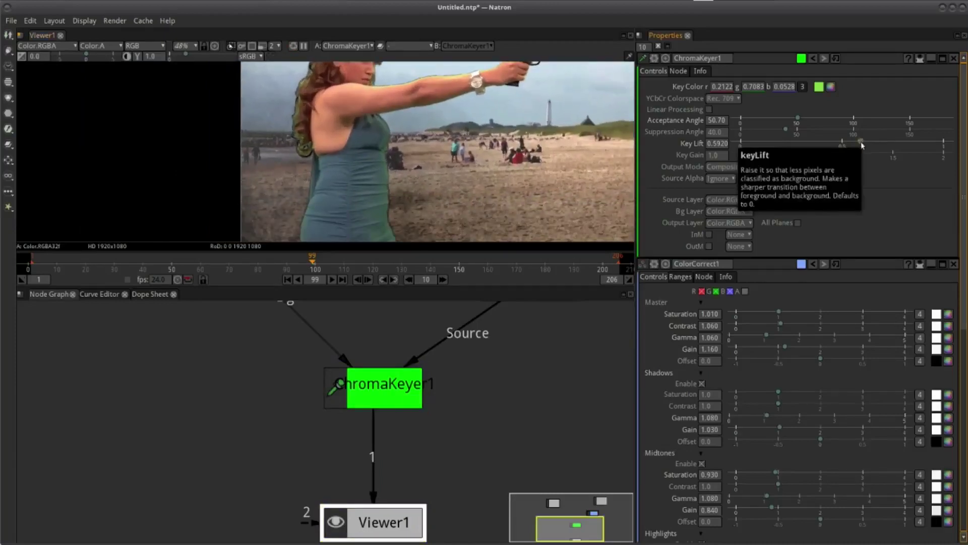
mouse_move(860, 142)
left_mouse_down()
mouse_move(774, 147)
mouse_move(785, 144)
left_mouse_up()
Lower ChromaKeyer1's Key Gain from 1.0 to 0.6470
scroll(502, 143, "up", 2)
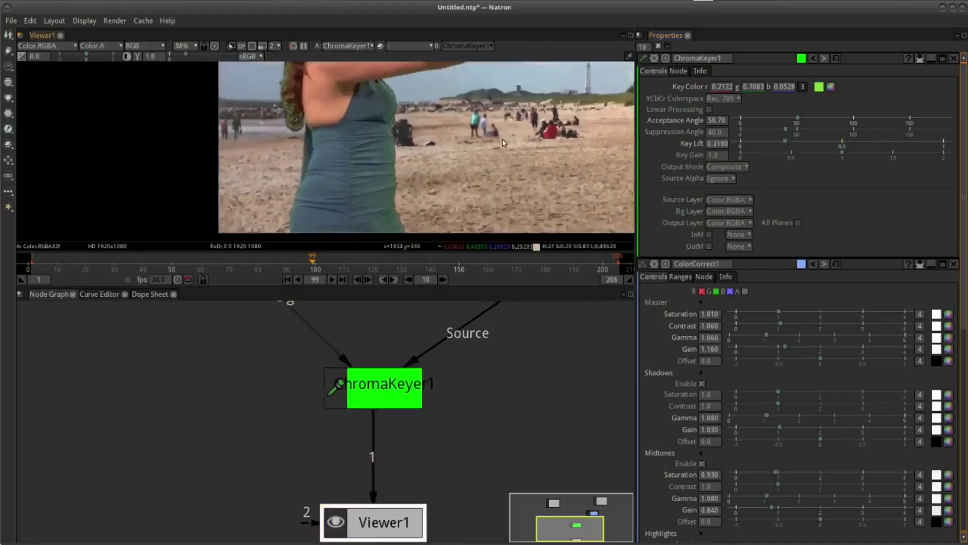
scroll(503, 143, "up", 2)
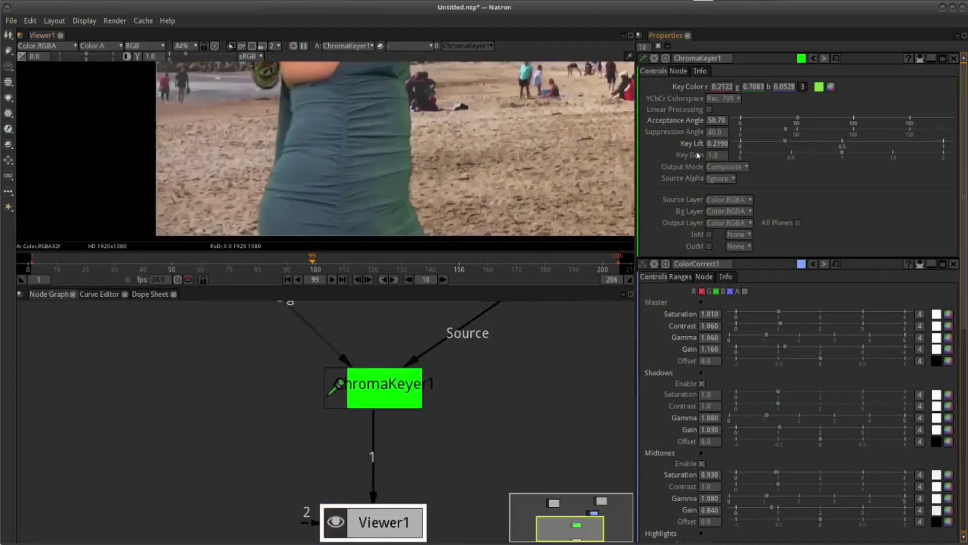
left_click_drag(843, 154, 804, 156)
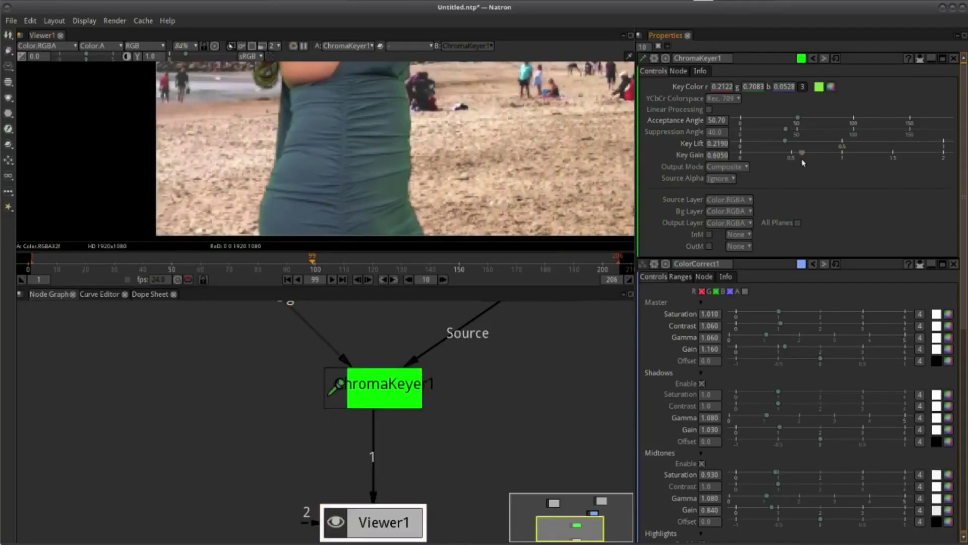
left_click_drag(801, 158, 806, 160)
scroll(485, 149, "down", 5)
scroll(557, 166, "up", 3)
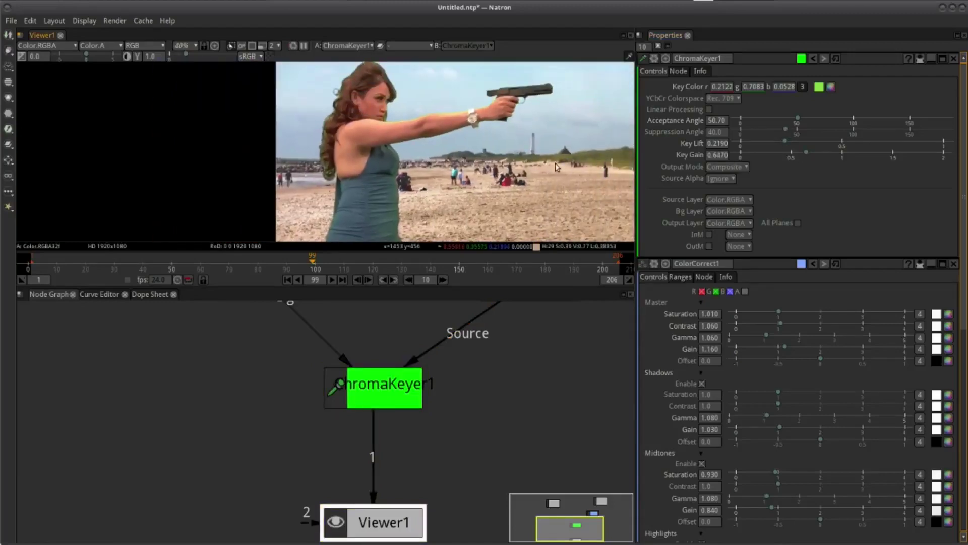
scroll(557, 166, "up", 2)
scroll(505, 151, "up", 2)
scroll(469, 142, "up", 2)
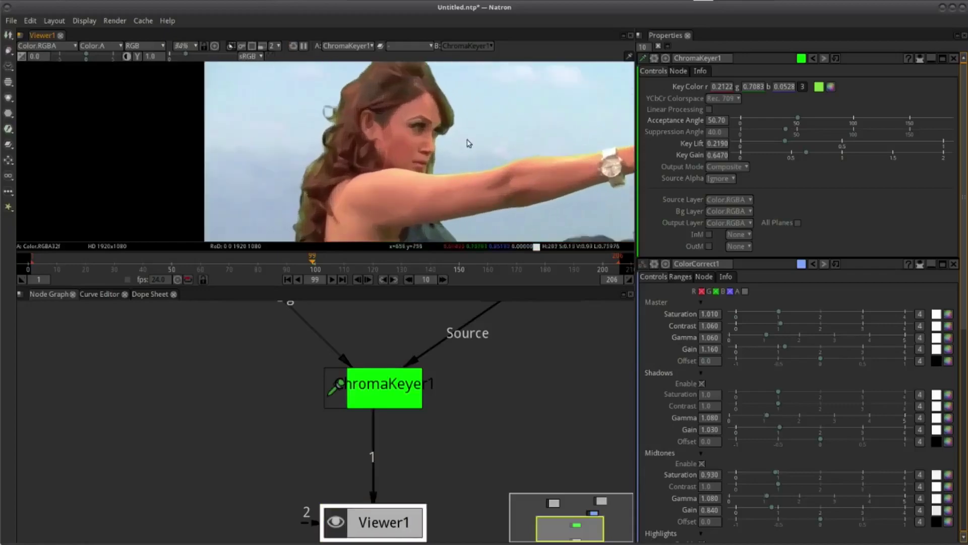
scroll(437, 143, "up", 1)
scroll(438, 144, "down", 5)
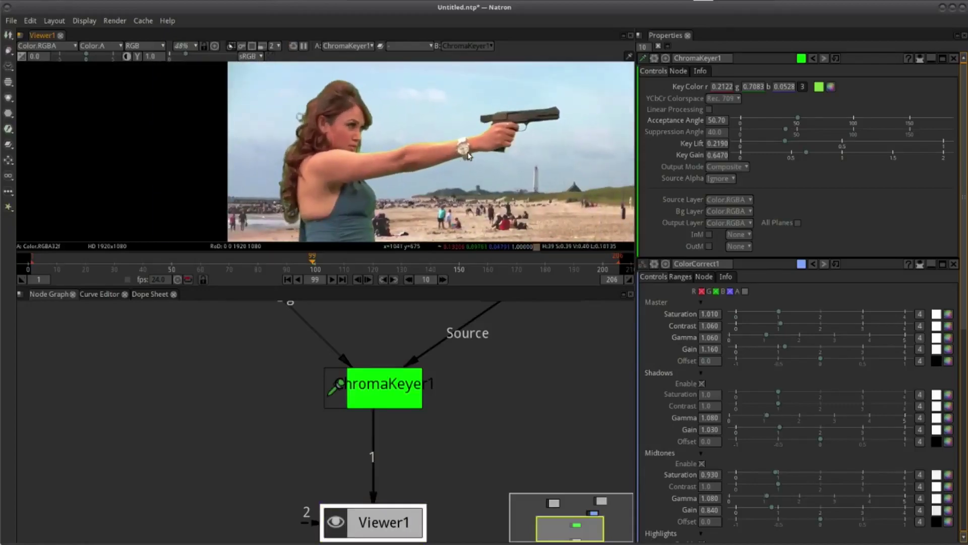
scroll(469, 154, "up", 1)
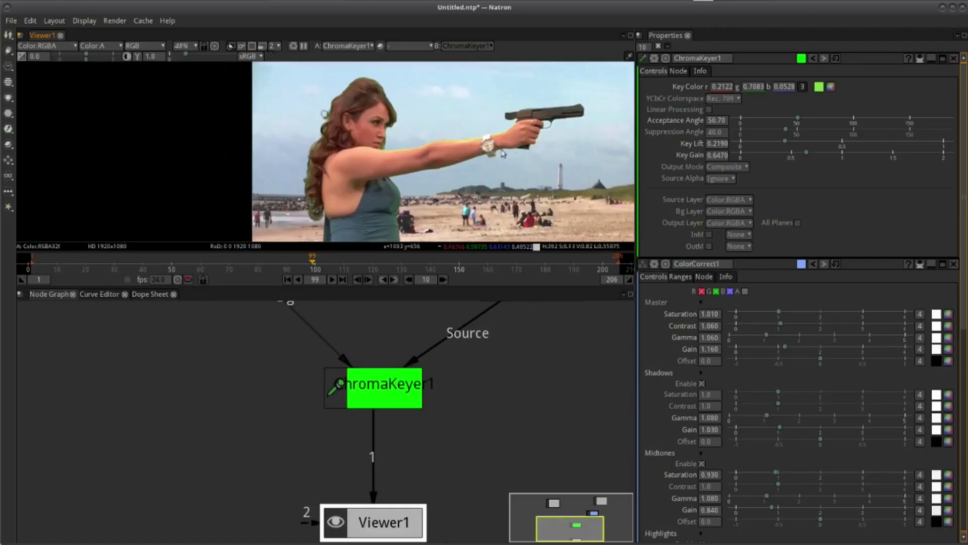
scroll(482, 154, "up", 2)
scroll(495, 155, "up", 1)
scroll(500, 162, "down", 2)
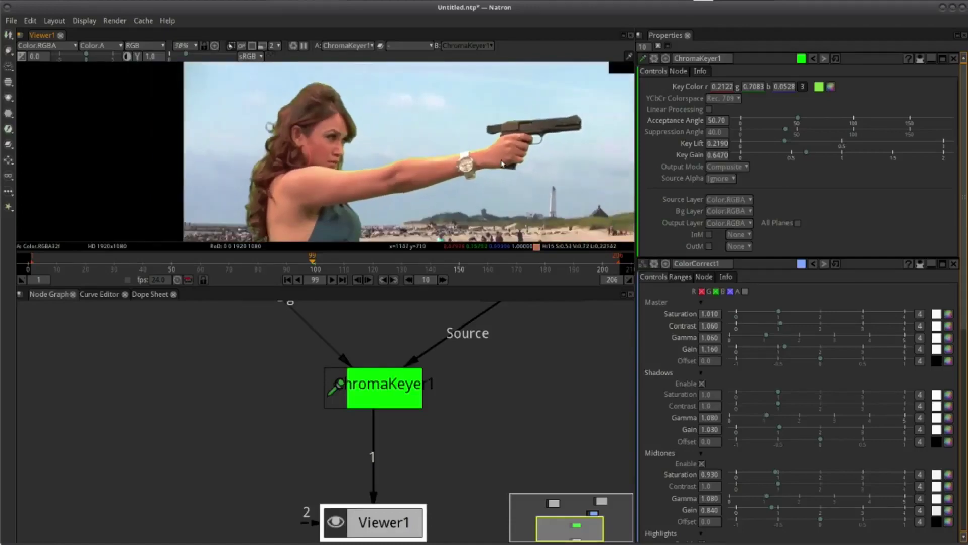
scroll(496, 154, "up", 6)
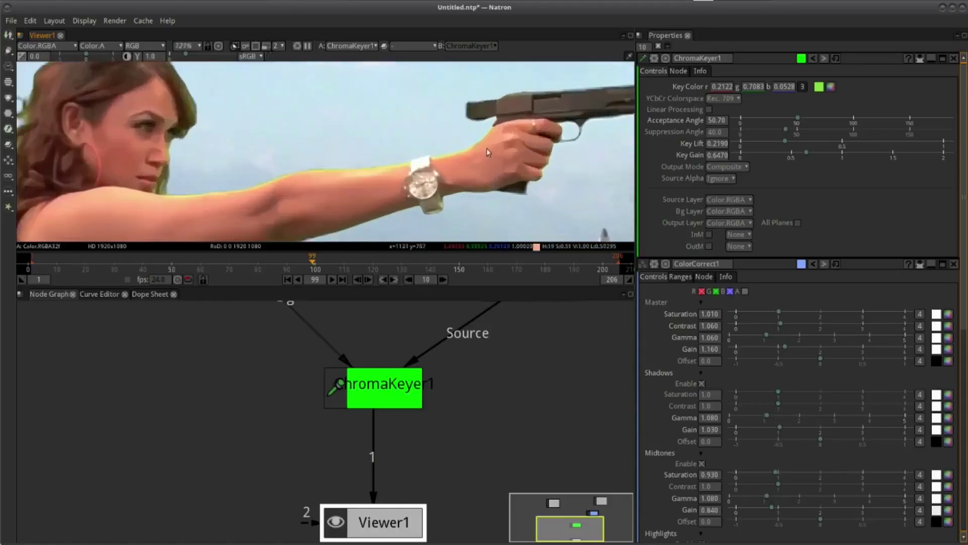
scroll(500, 152, "up", 5)
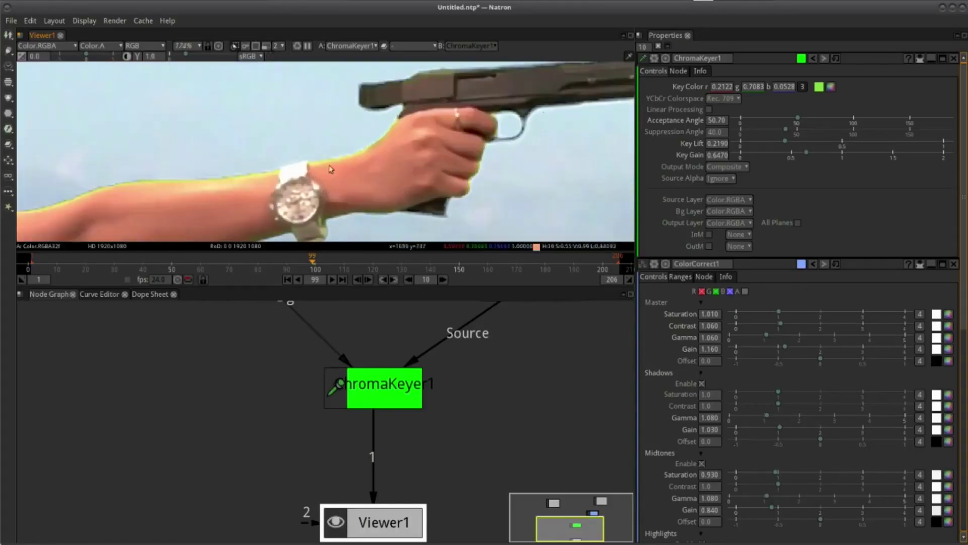
scroll(543, 139, "down", 8)
scroll(456, 156, "up", 8)
scroll(457, 156, "down", 6)
scroll(312, 171, "up", 6)
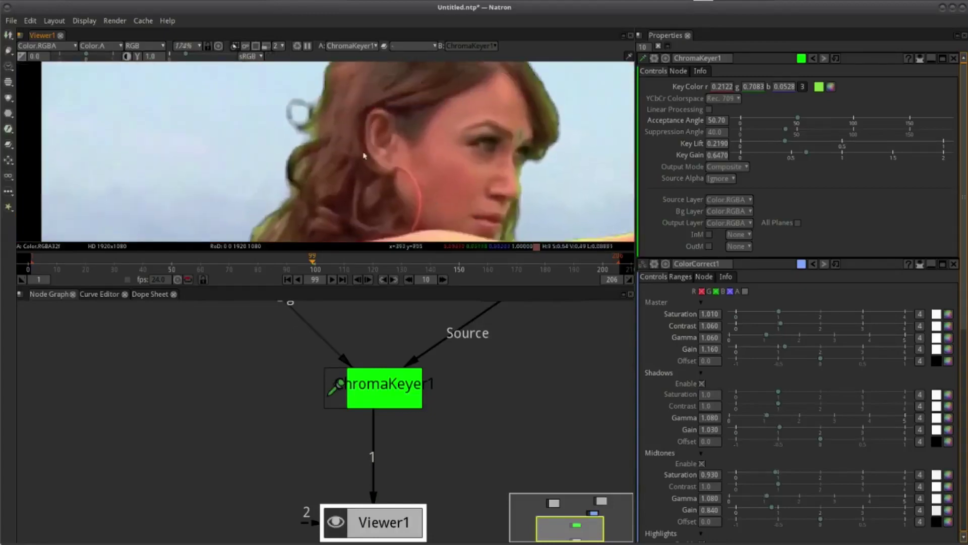
scroll(395, 162, "up", 3)
scroll(369, 197, "down", 4)
scroll(369, 197, "down", 3)
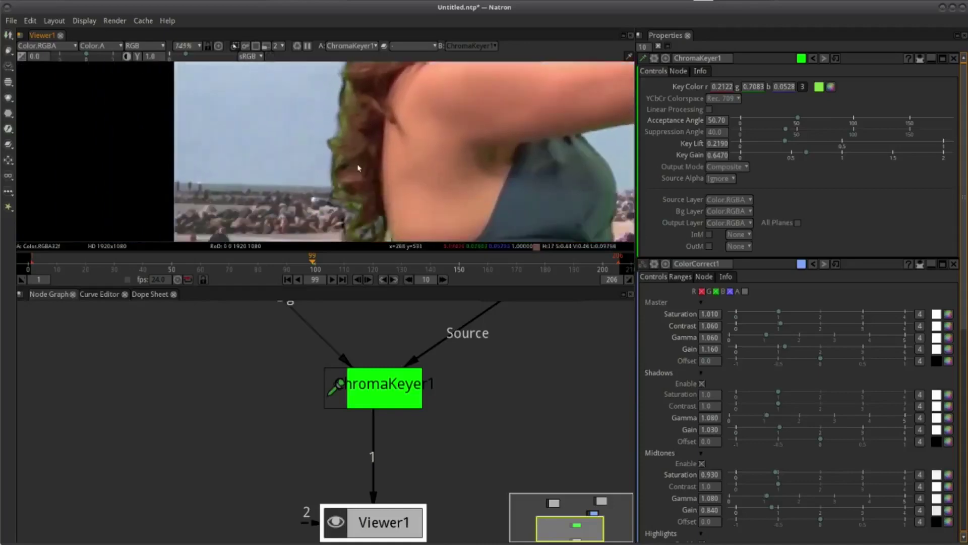
scroll(389, 181, "down", 2)
scroll(370, 146, "up", 1)
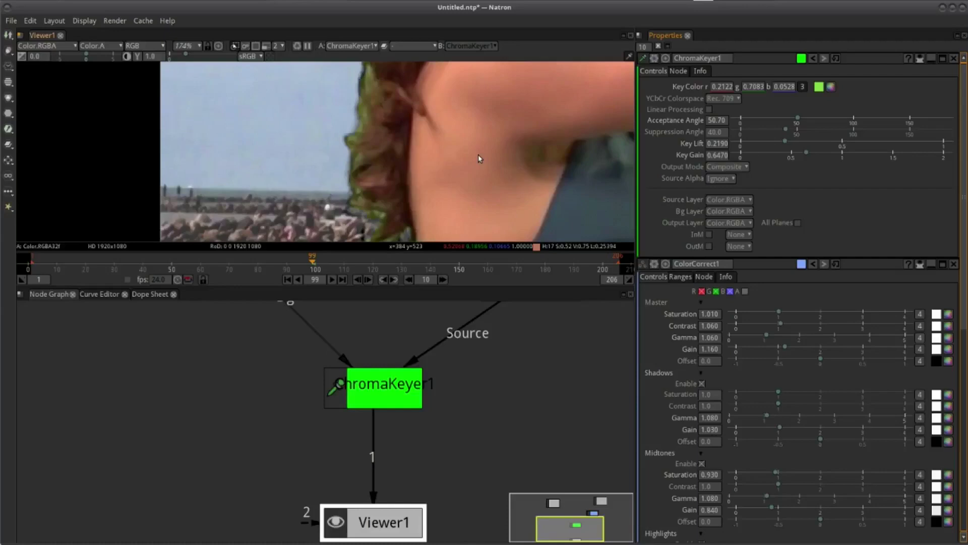
scroll(454, 161, "up", 1)
scroll(424, 131, "up", 1)
scroll(408, 164, "up", 1)
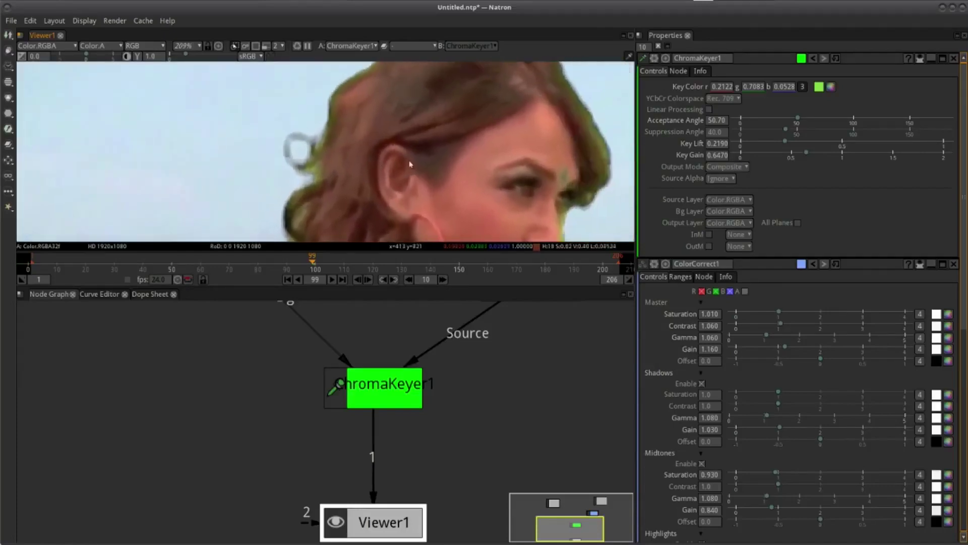
scroll(509, 170, "down", 2)
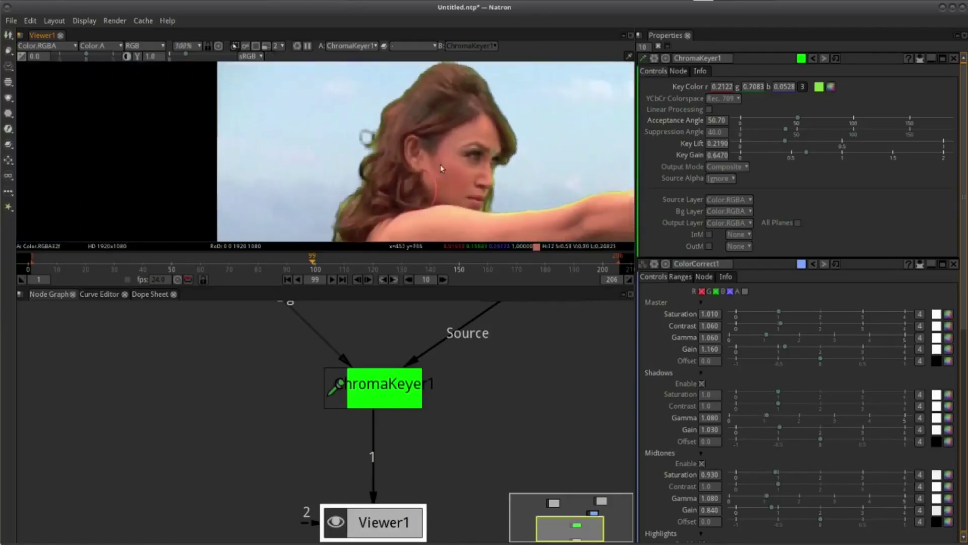
scroll(468, 173, "up", 2)
scroll(504, 165, "up", 5)
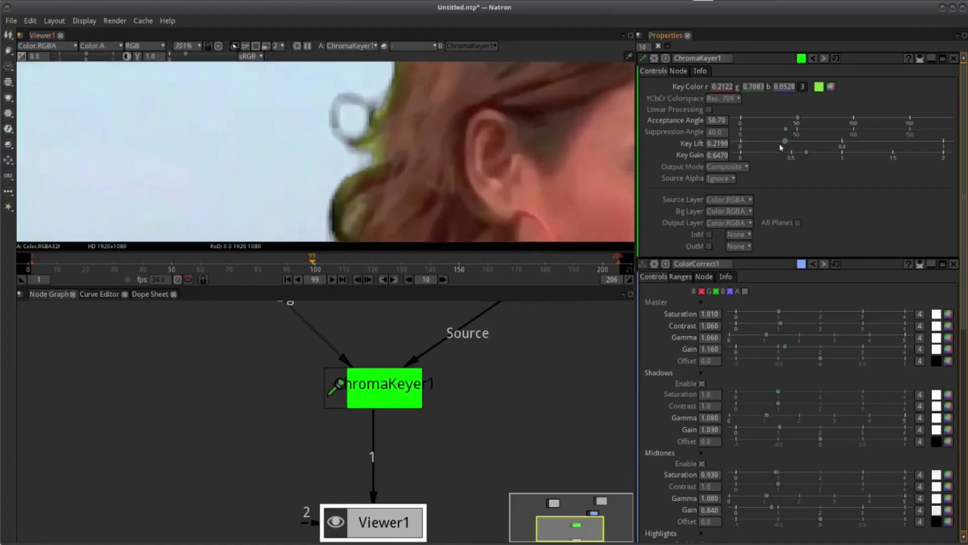
mouse_move(775, 147)
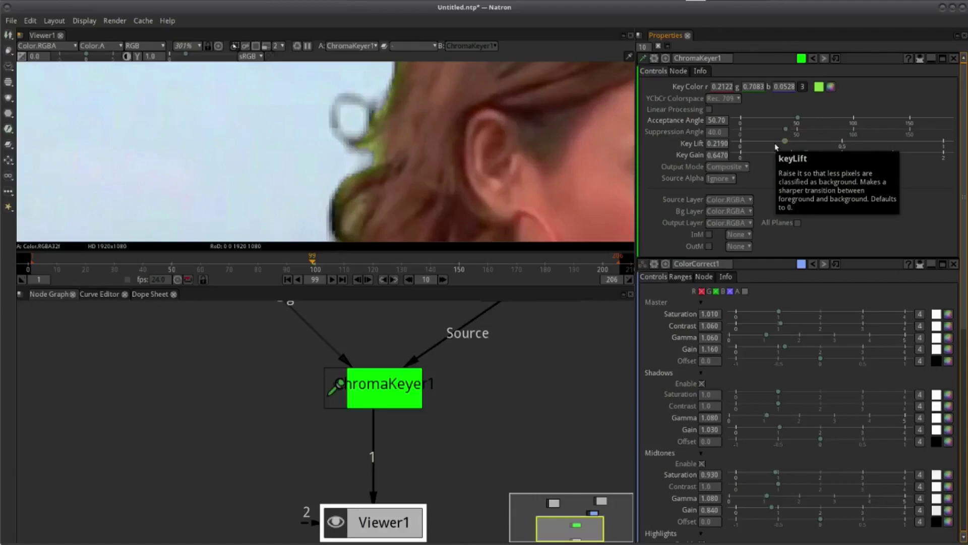
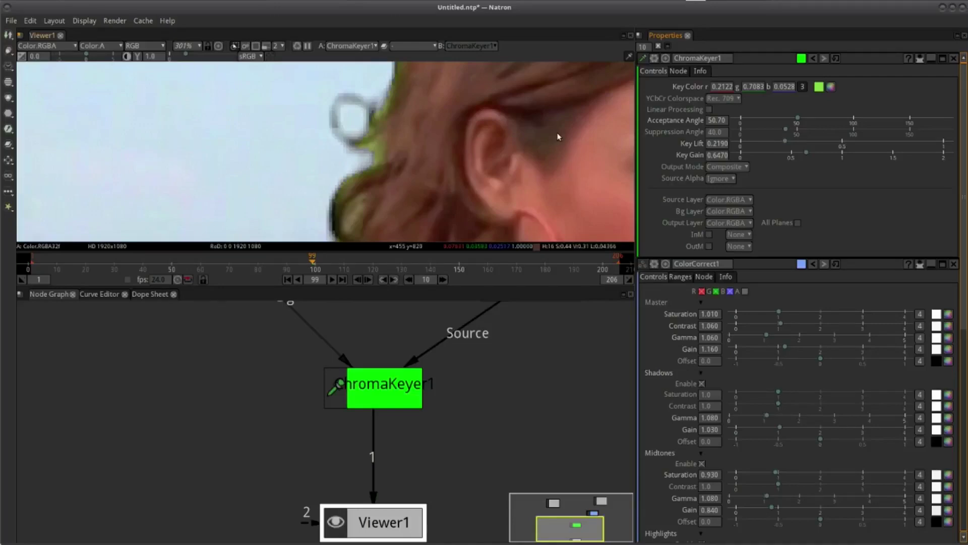
Nudge ChromaKeyer1's Acceptance Angle slightly and check the woman's edges in the viewer
scroll(454, 126, "down", 2)
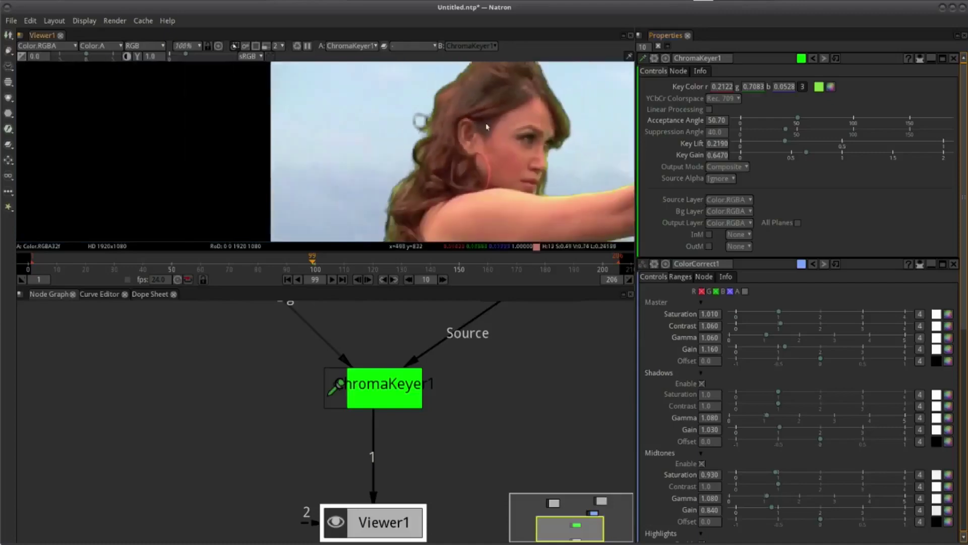
scroll(464, 162, "down", 1)
scroll(475, 195, "down", 1)
scroll(479, 147, "up", 1)
scroll(480, 149, "up", 2)
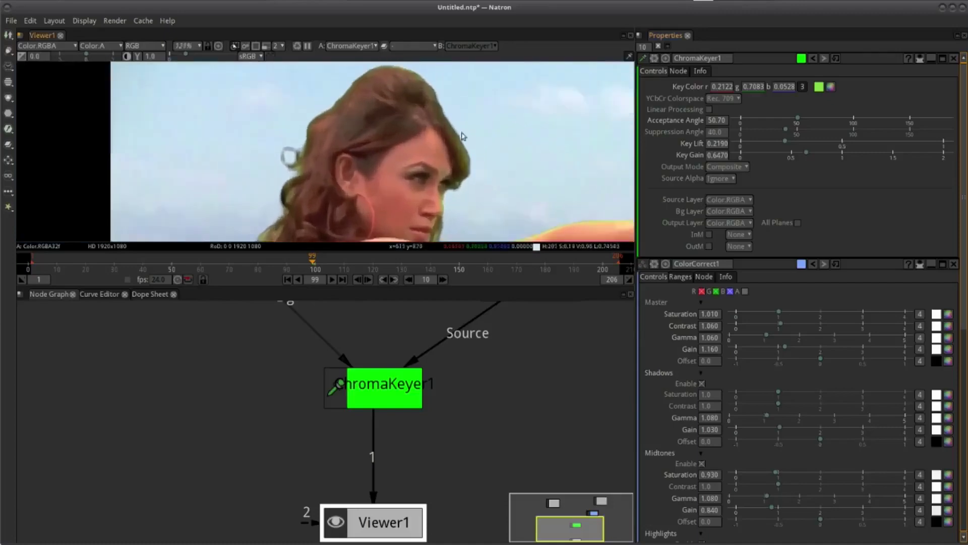
scroll(504, 157, "down", 1)
scroll(480, 150, "up", 1)
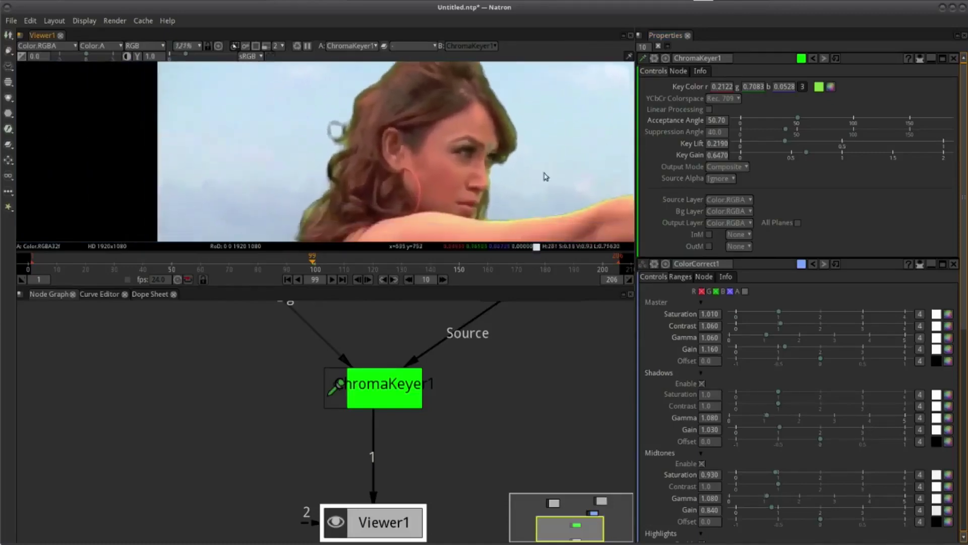
scroll(461, 161, "up", 2)
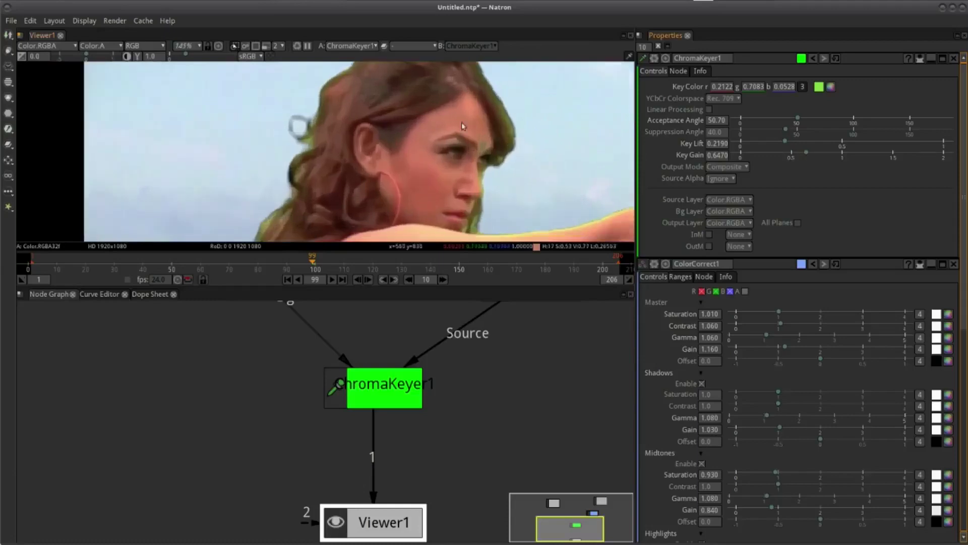
scroll(462, 162, "up", 2)
scroll(545, 144, "up", 2)
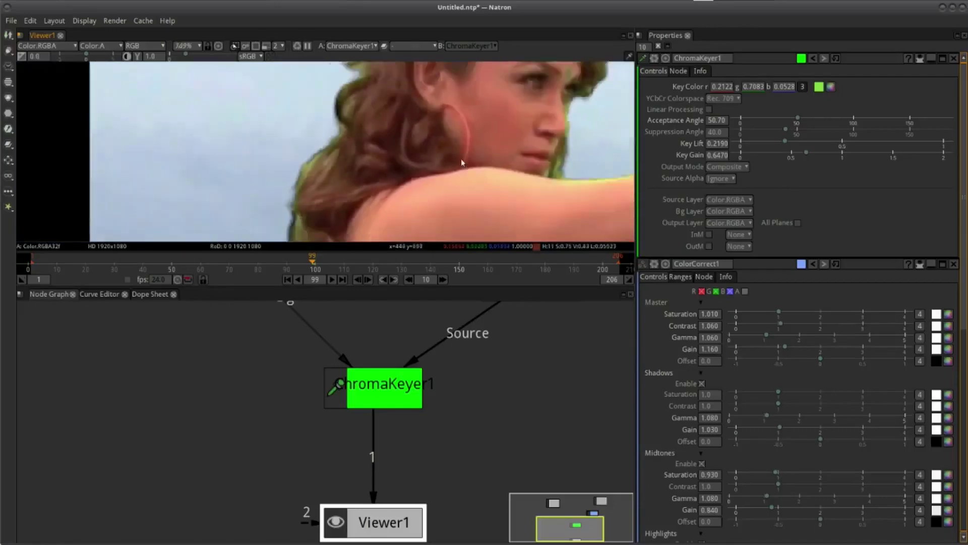
scroll(361, 189, "down", 5)
scroll(347, 173, "up", 2)
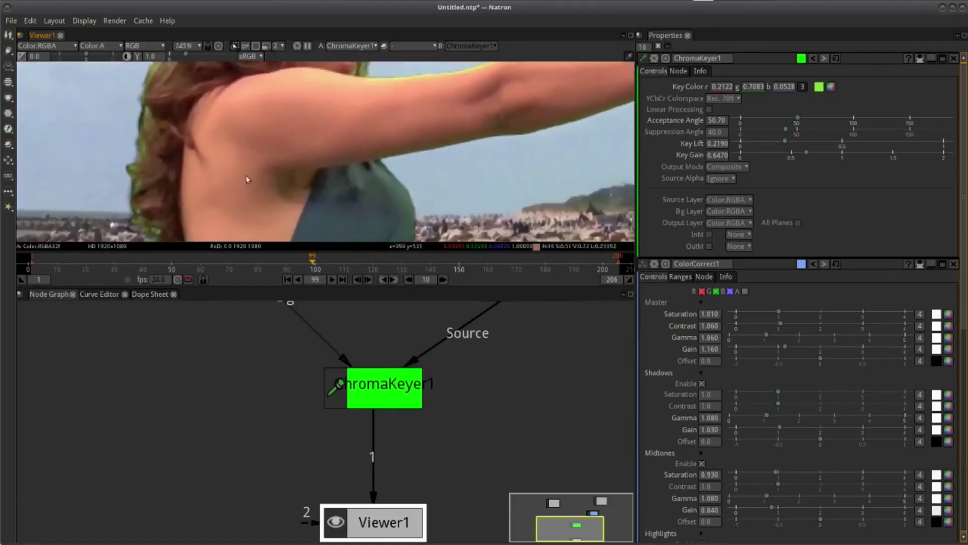
scroll(383, 155, "up", 5)
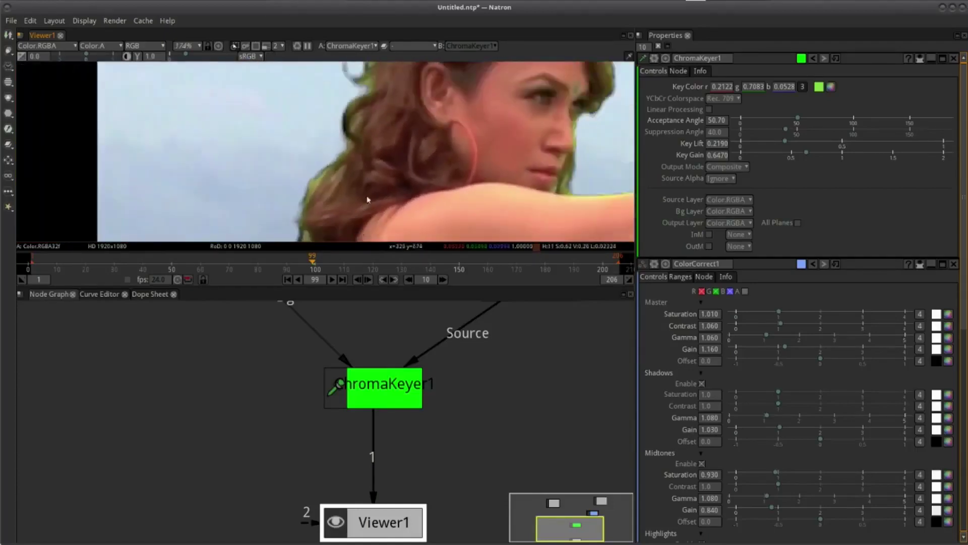
scroll(383, 136, "up", 4)
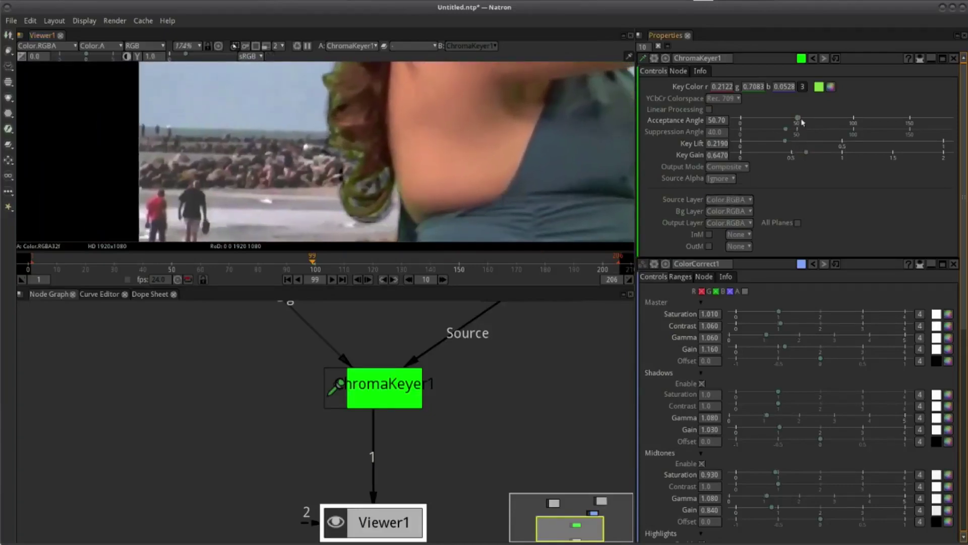
mouse_move(845, 115)
left_mouse_down()
mouse_move(859, 116)
mouse_move(835, 122)
left_mouse_up()
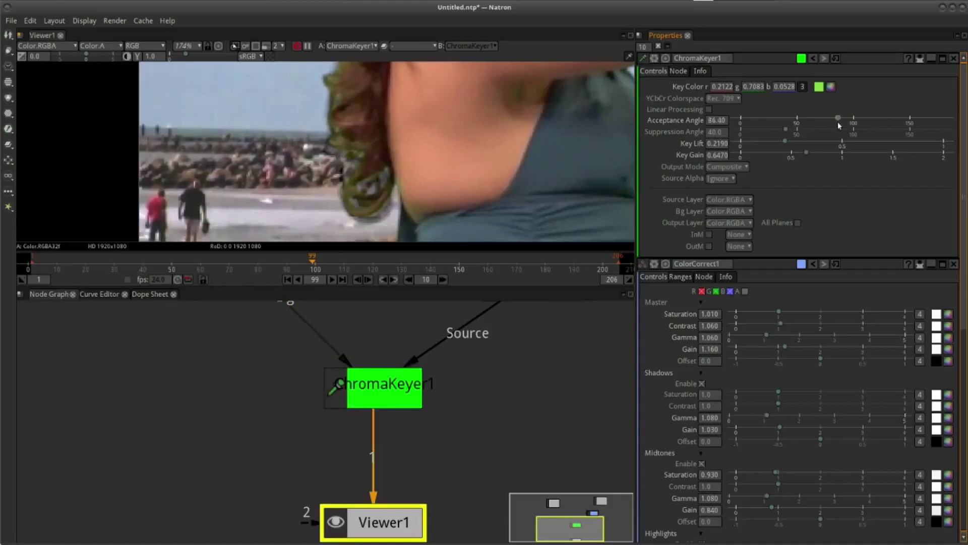
left_click_drag(553, 142, 452, 144)
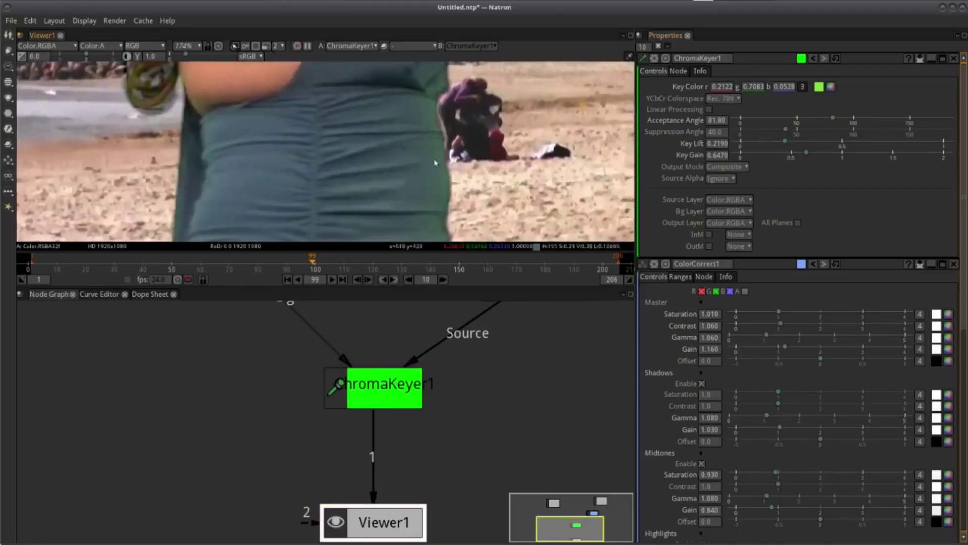
scroll(453, 144, "down", 2)
scroll(415, 154, "down", 3)
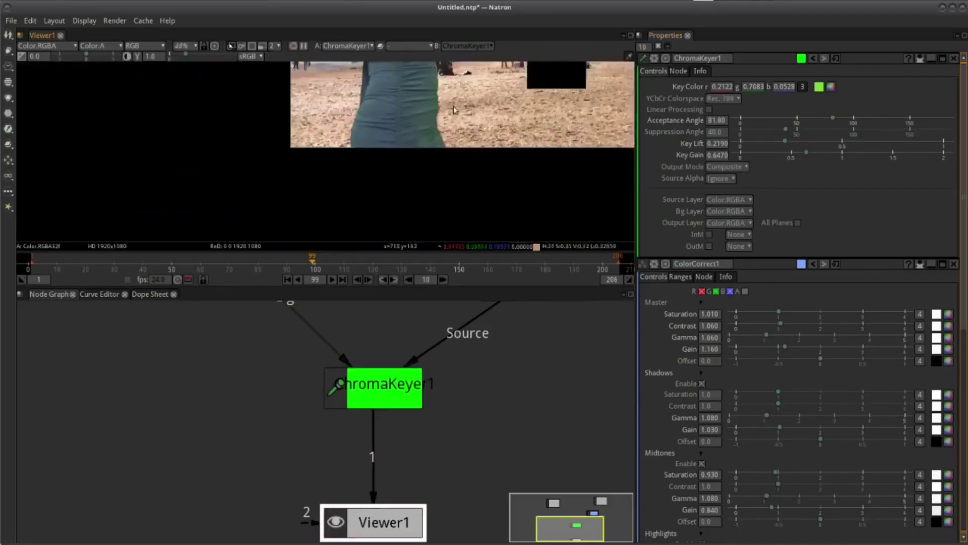
scroll(444, 167, "up", 2)
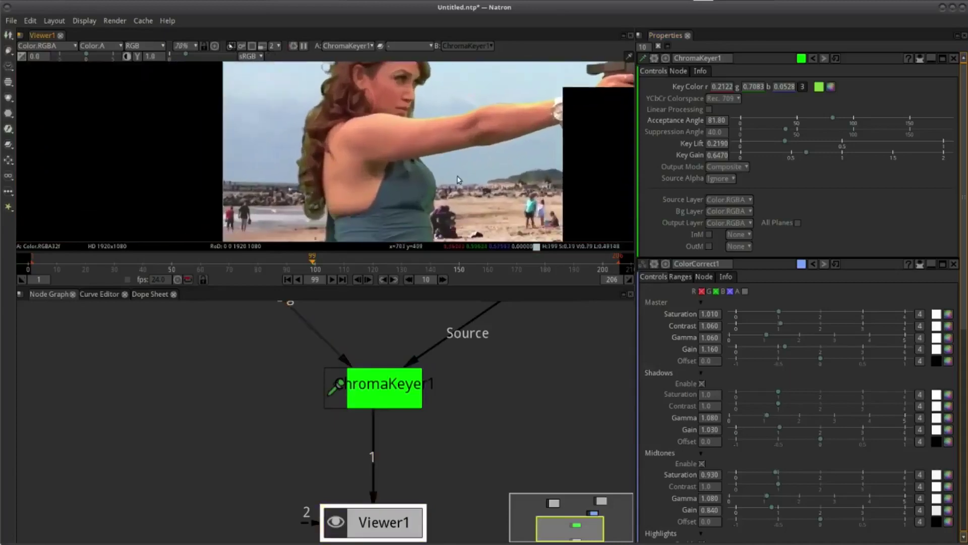
scroll(458, 175, "up", 2)
scroll(458, 175, "up", 2)
scroll(372, 177, "up", 2)
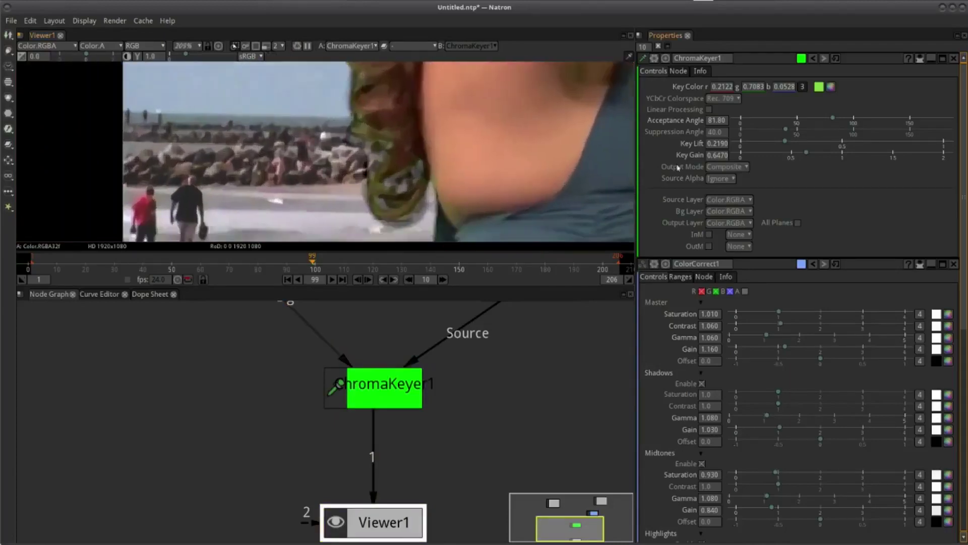
Push the Acceptance Angle up to 110 and inspect the keyed edges
mouse_move(835, 123)
left_mouse_down()
mouse_move(900, 127)
mouse_move(866, 119)
left_mouse_up()
key("ctrl+1")
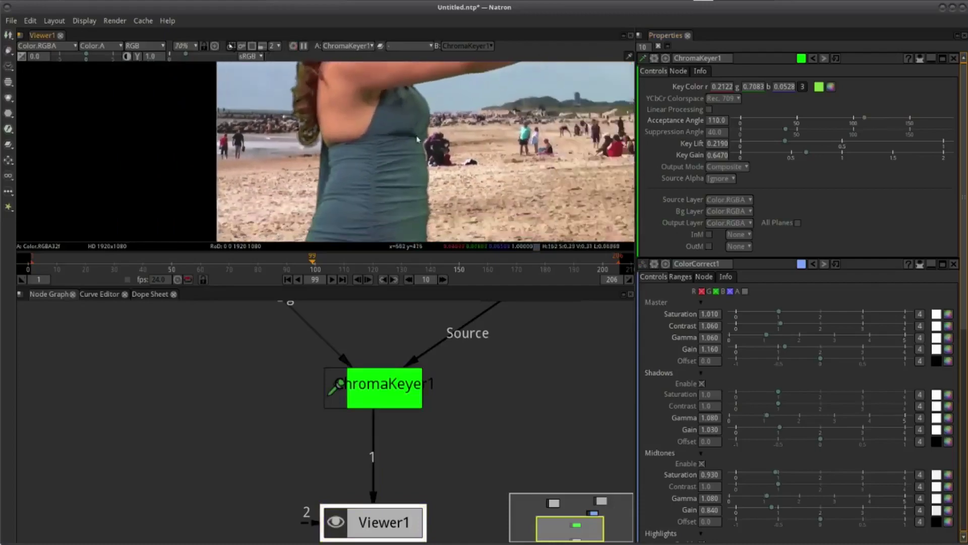
scroll(411, 133, "down", 5)
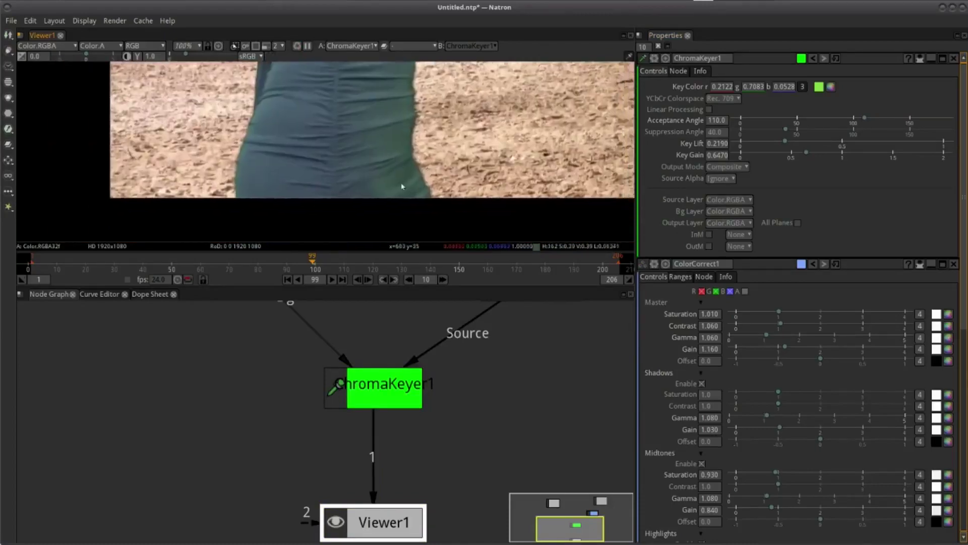
scroll(400, 186, "up", 5)
scroll(396, 182, "up", 6)
scroll(353, 199, "down", 4)
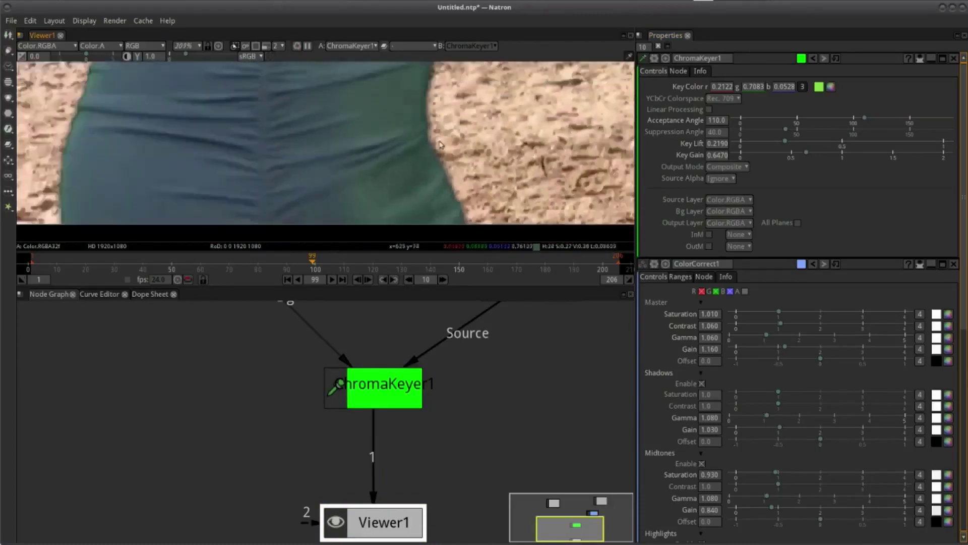
scroll(353, 199, "down", 5)
scroll(353, 199, "down", 4)
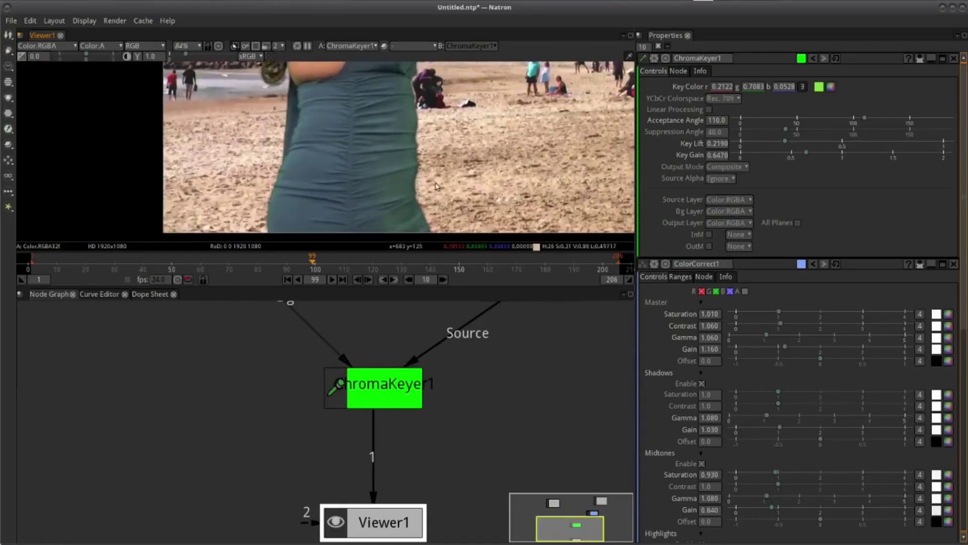
scroll(436, 186, "down", 3)
scroll(436, 185, "down", 3)
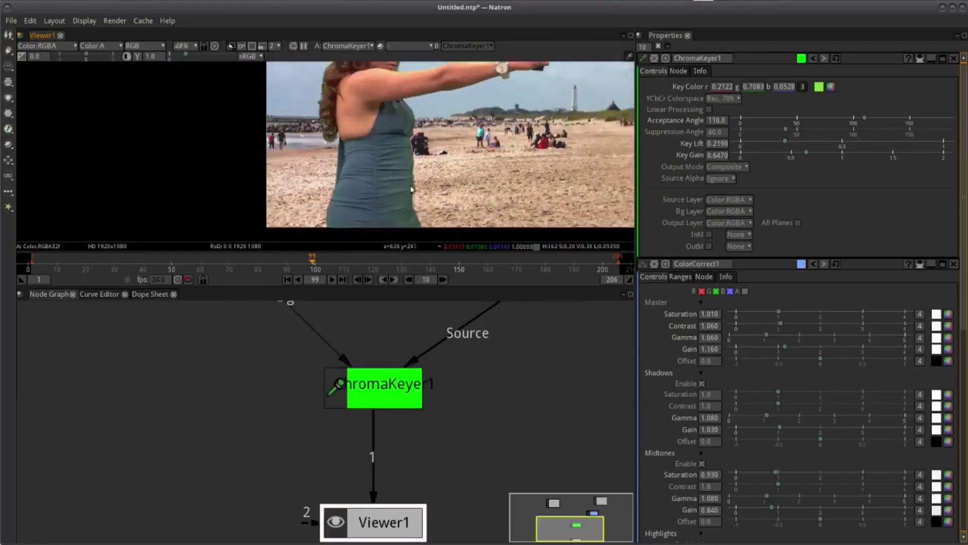
scroll(418, 154, "down", 2)
scroll(416, 157, "up", 2)
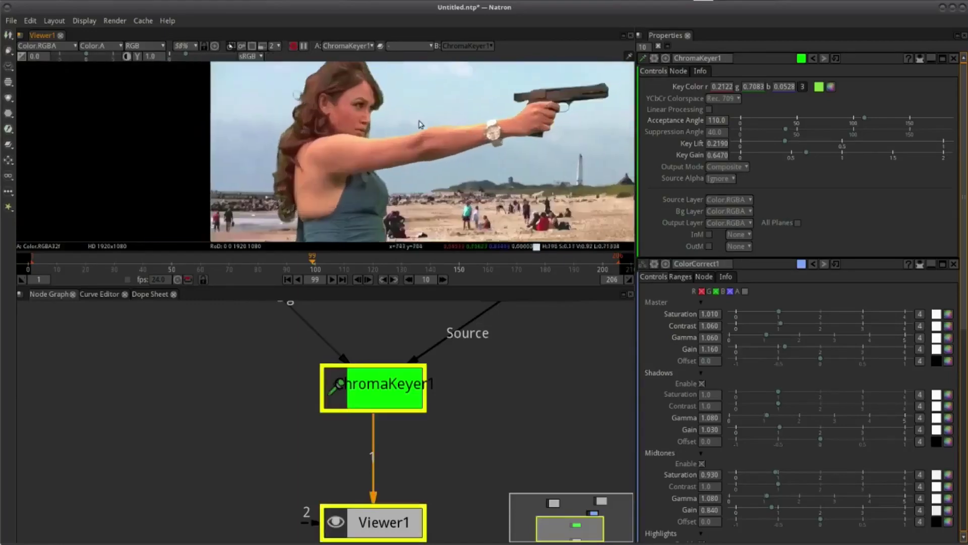
scroll(424, 156, "up", 3)
scroll(439, 156, "up", 9)
scroll(447, 156, "up", 2)
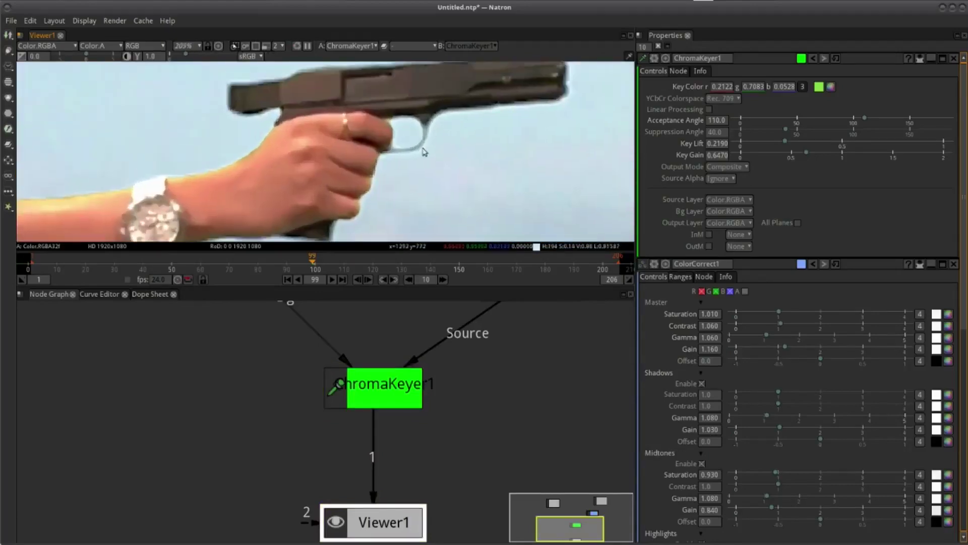
scroll(431, 183, "up", 2)
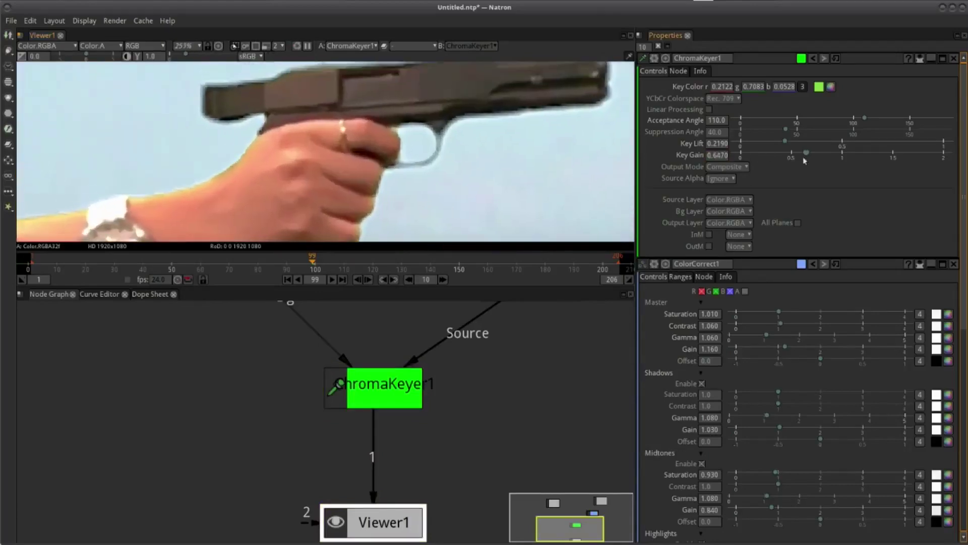
Raise ChromaKeyer1's Key Lift toward 0.2890 and drop the Acceptance Angle below 110
mouse_move(785, 142)
left_mouse_down()
mouse_move(827, 146)
mouse_move(785, 155)
mouse_move(797, 143)
mouse_move(810, 153)
left_mouse_up()
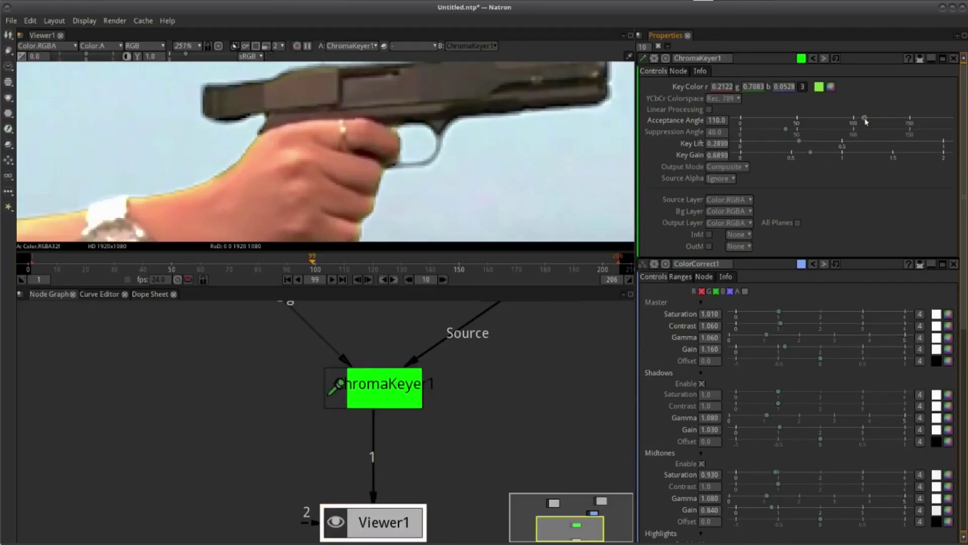
mouse_move(866, 121)
left_mouse_down()
mouse_move(828, 122)
mouse_move(844, 123)
left_mouse_up()
scroll(536, 155, "down", 10)
scroll(478, 167, "up", 4)
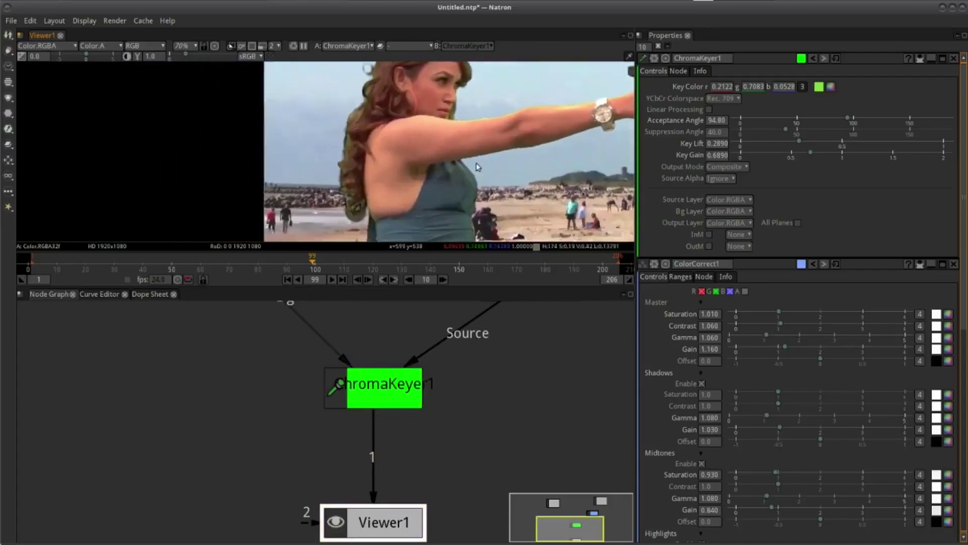
scroll(450, 112, "up", 2)
scroll(444, 141, "up", 1)
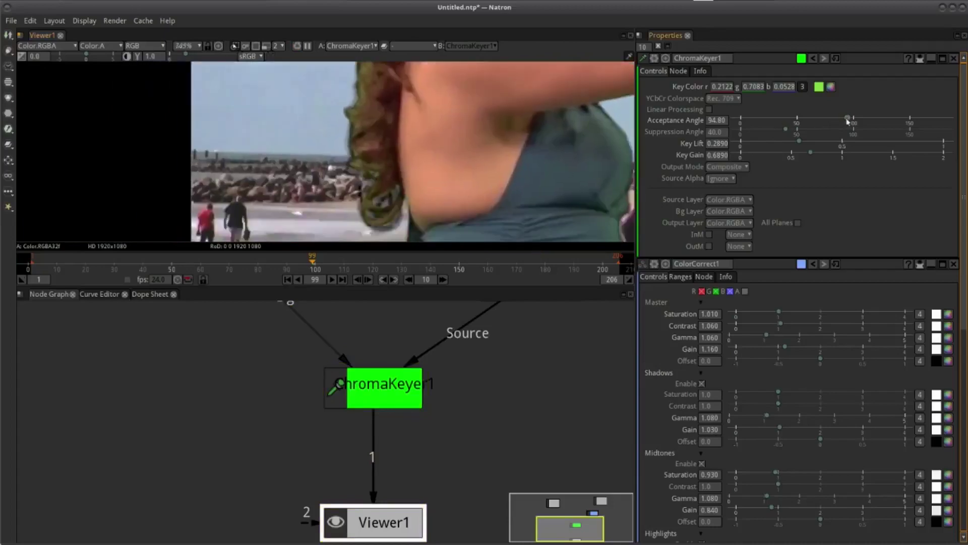
Bring the Acceptance Angle back up to 128.50, with Key Gain at 0.6890
left_click_drag(849, 121, 885, 119)
scroll(443, 91, "down", 2)
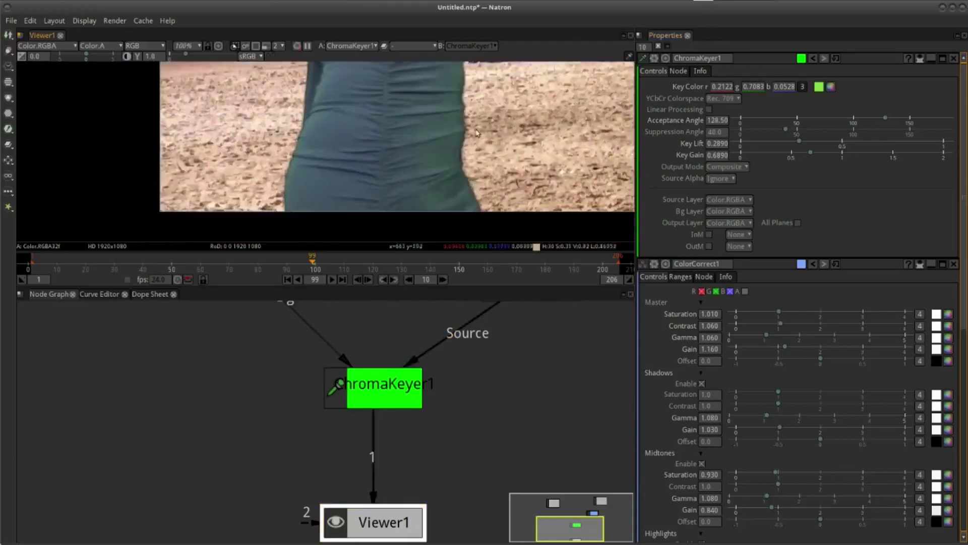
scroll(488, 140, "down", 2)
scroll(408, 181, "down", 1)
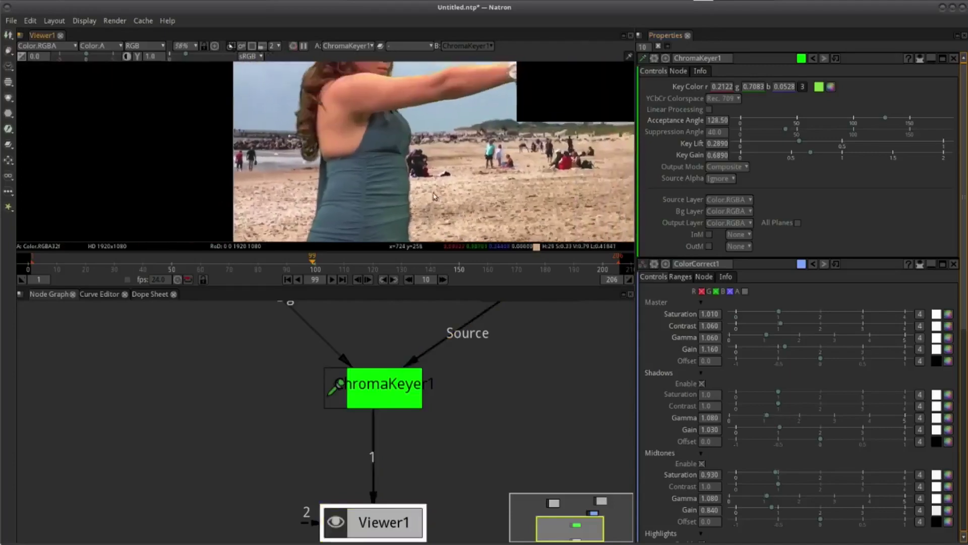
scroll(407, 181, "down", 1)
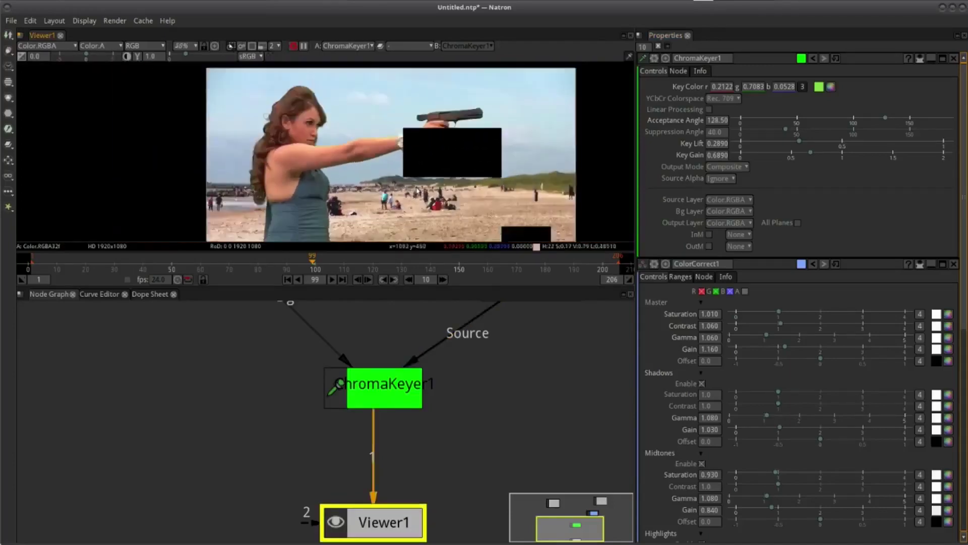
scroll(407, 182, "down", 2)
scroll(542, 172, "up", 1)
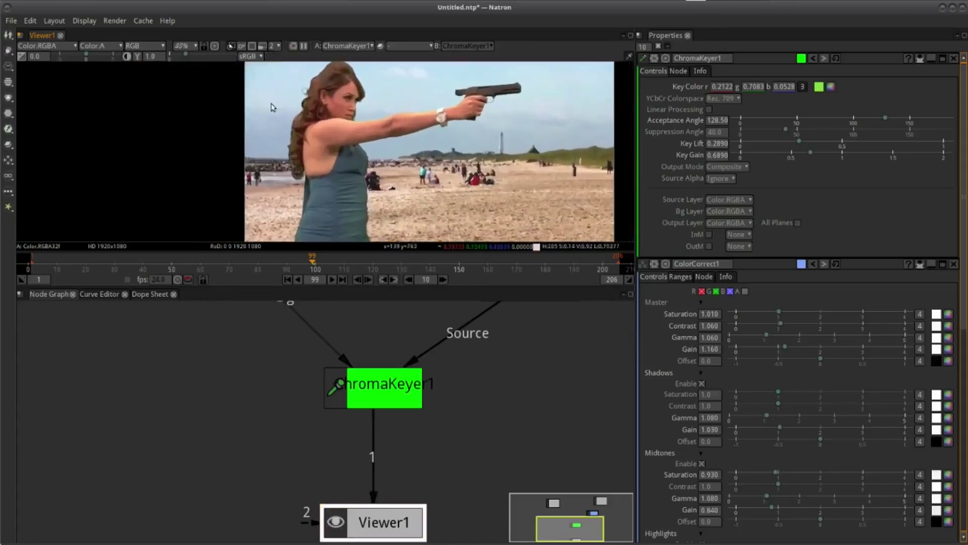
Save the project as natron.ntp in the Desktop/Natron_Tutorial folder
left_click(11, 20)
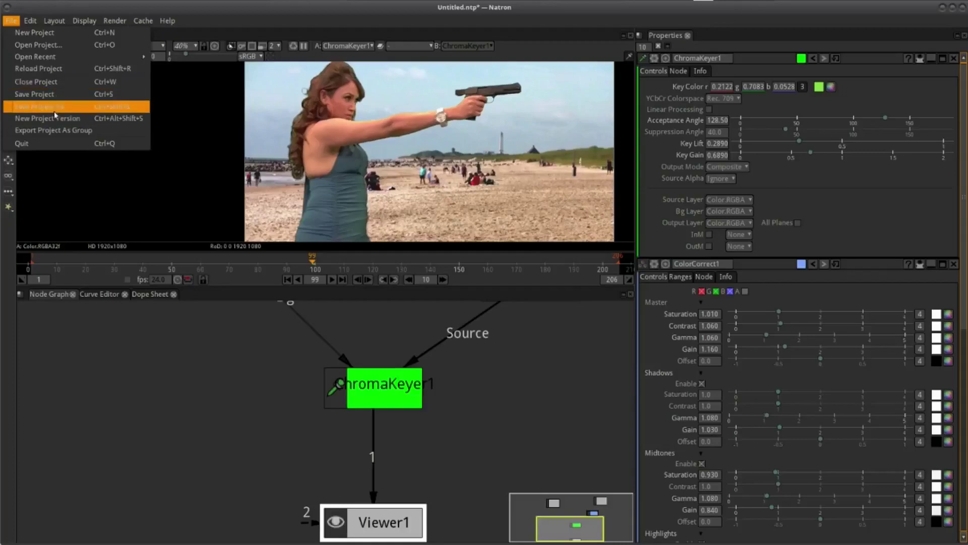
left_click(40, 106)
left_click(312, 219)
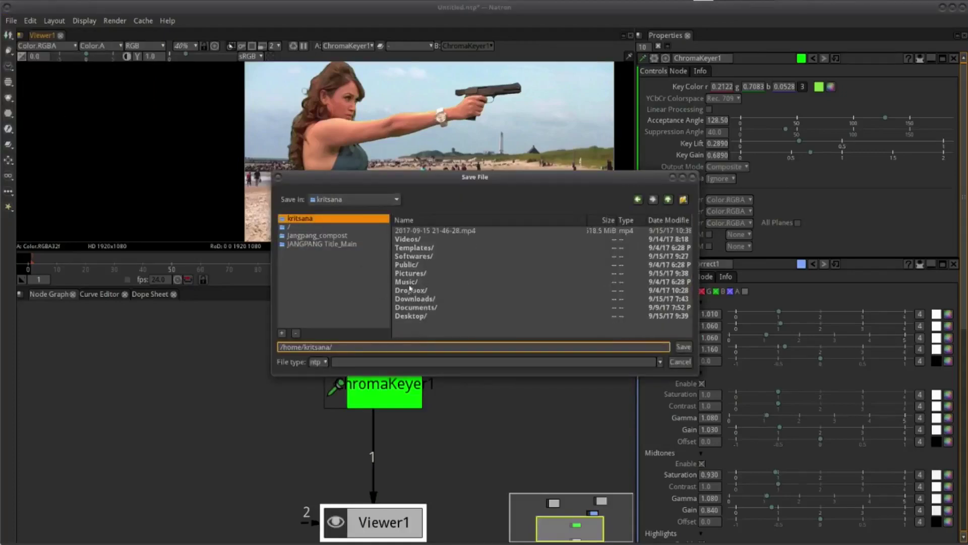
double_click(409, 317)
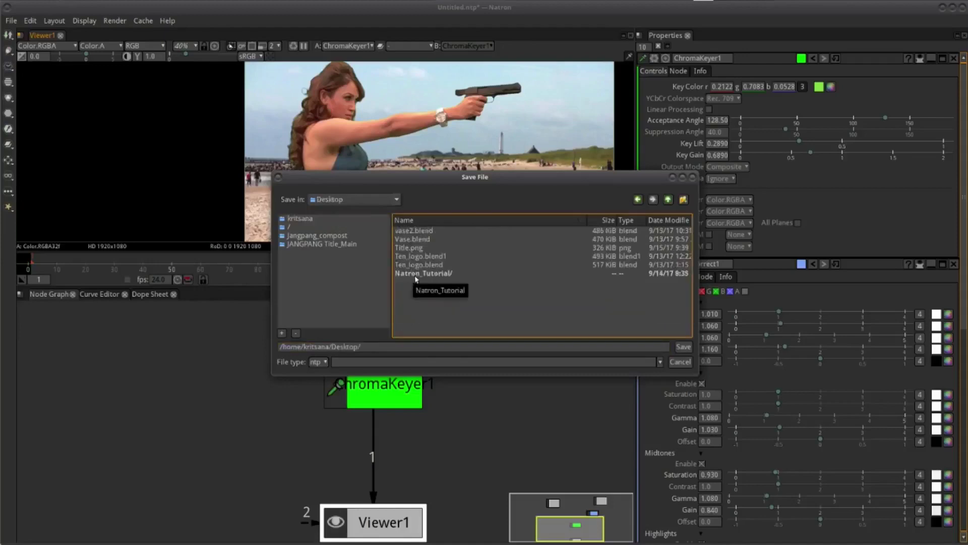
double_click(417, 275)
left_click(431, 346)
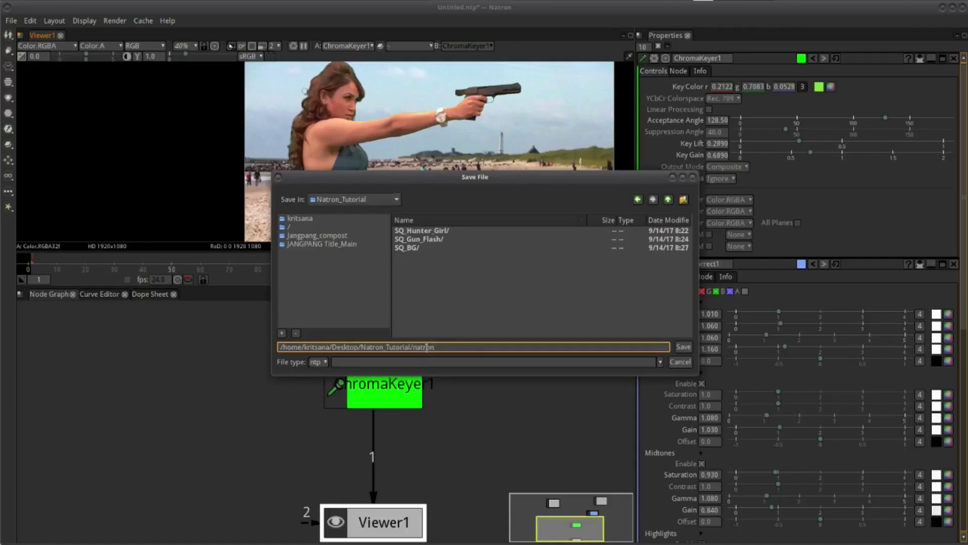
left_click_drag(435, 347, 422, 347)
left_click(447, 347)
left_click(683, 347)
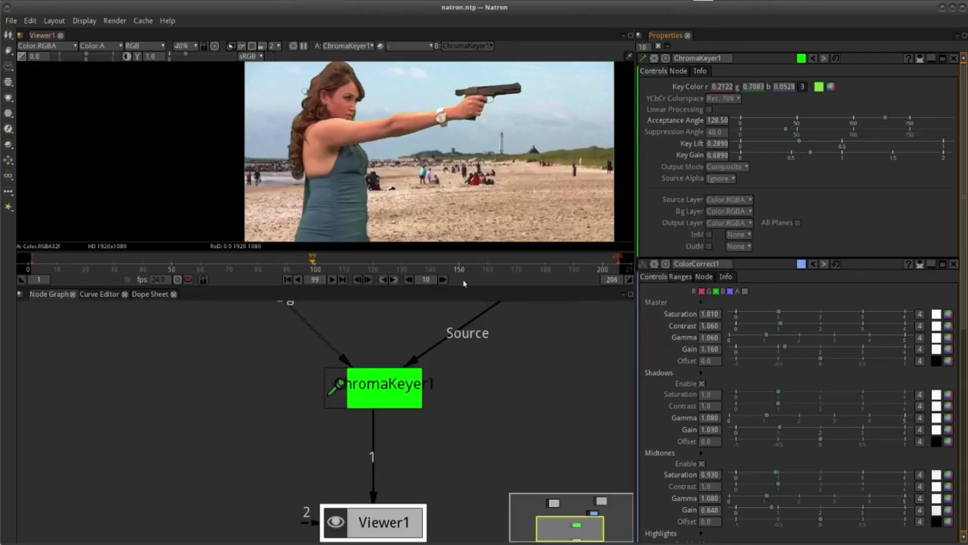
Zoom out and pan the Node Graph so the whole node tree is visible
scroll(429, 383, "down", 5)
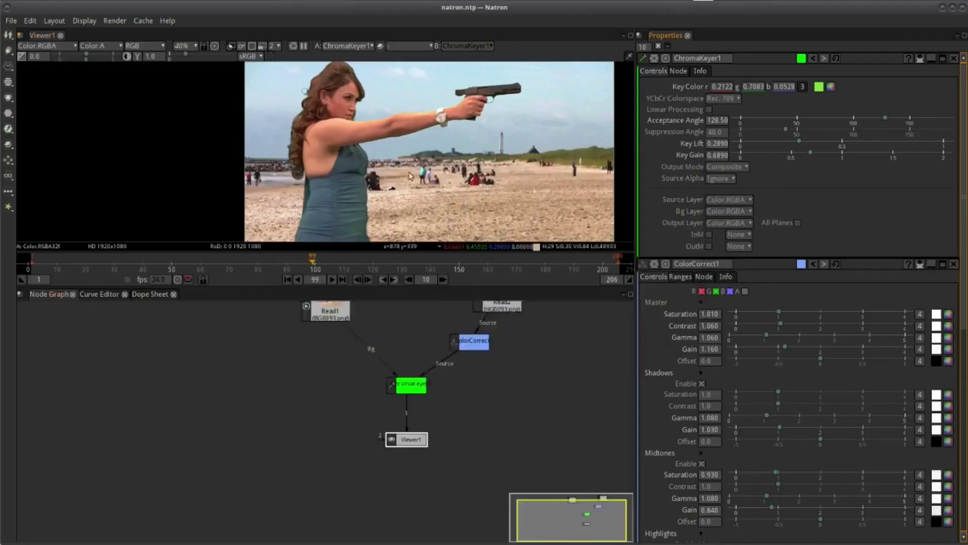
scroll(431, 170, "down", 3)
scroll(430, 171, "up", 1)
scroll(430, 170, "down", 1)
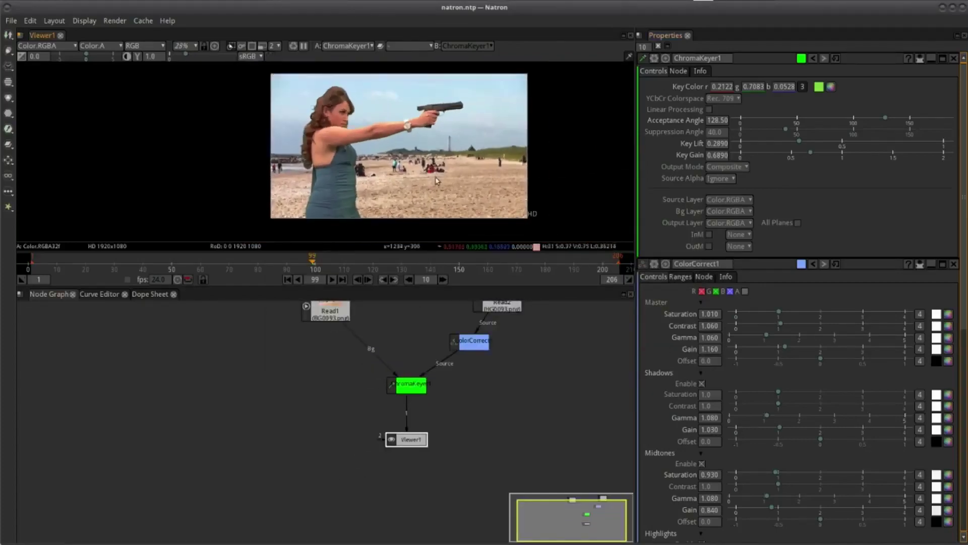
mouse_move(483, 361)
left_mouse_down()
mouse_move(426, 396)
mouse_move(414, 387)
left_mouse_up()
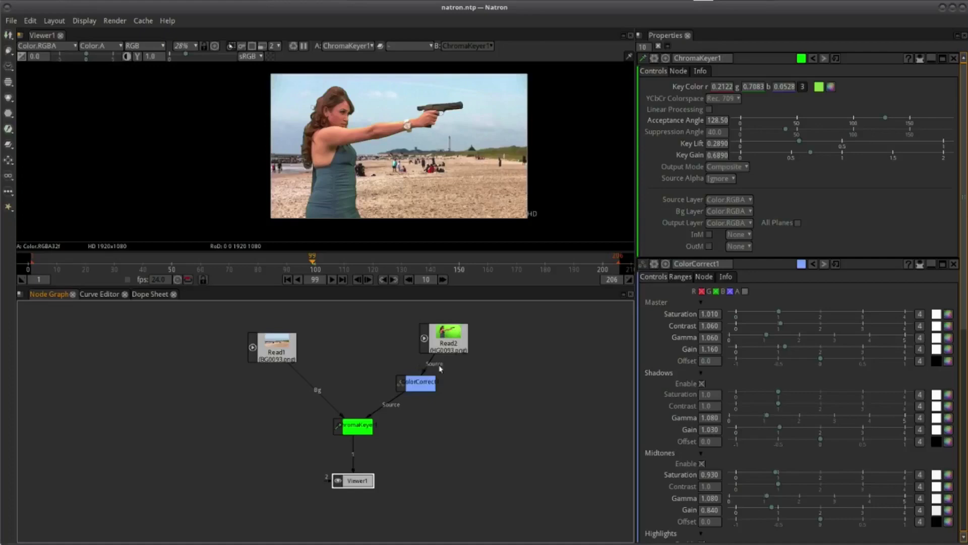
mouse_move(440, 368)
left_mouse_down()
mouse_move(404, 368)
mouse_move(367, 393)
mouse_move(349, 386)
mouse_move(380, 348)
mouse_move(374, 364)
left_mouse_up()
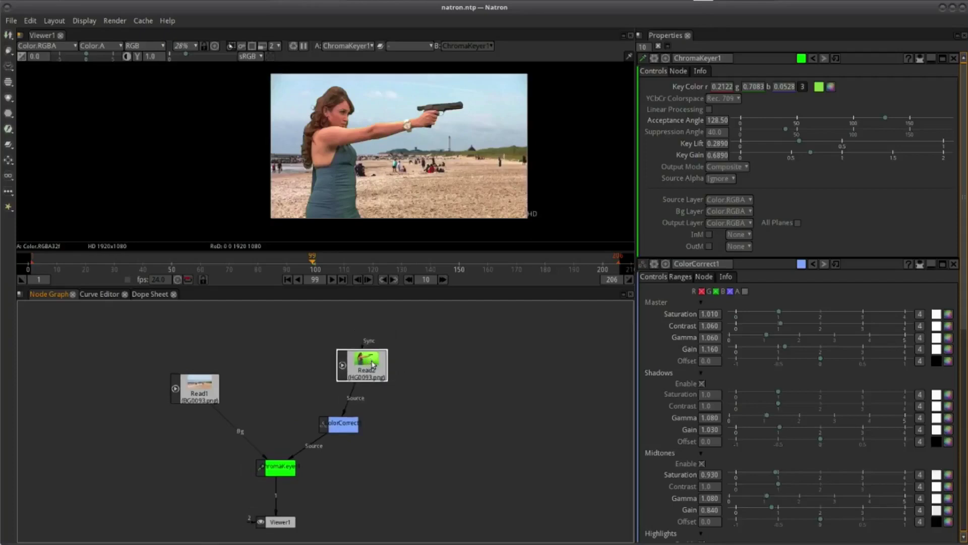
Move Viewer1 further down and right, then select and centre on ChromaKeyer1
mouse_move(282, 529)
left_mouse_down()
mouse_move(326, 435)
mouse_move(389, 495)
left_mouse_up()
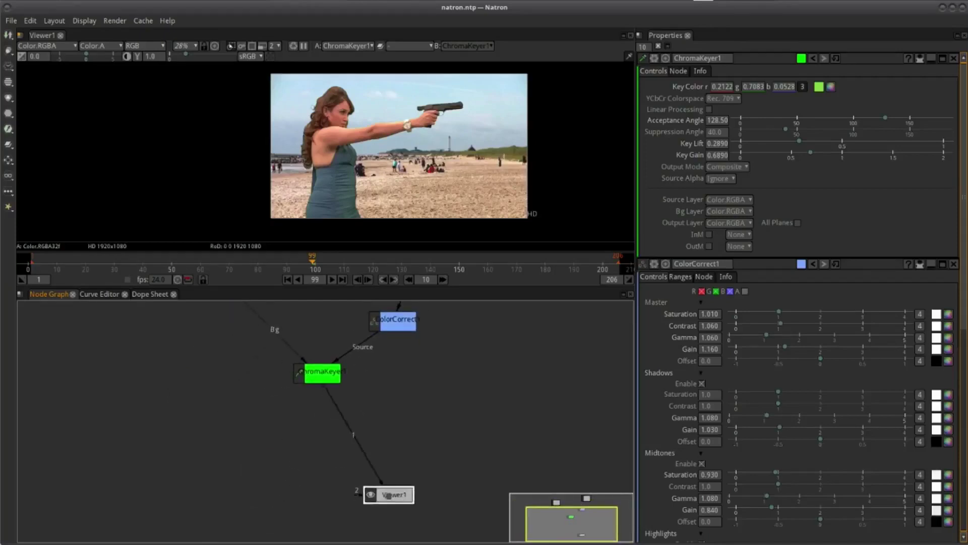
scroll(372, 448, "down", 2)
left_click_drag(320, 497, 353, 504)
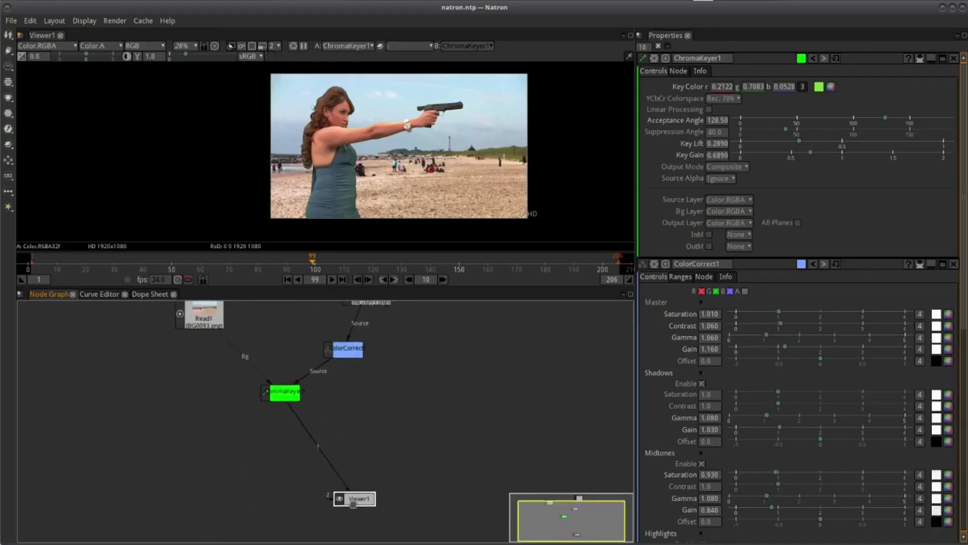
left_click_drag(322, 444, 313, 480)
left_click(280, 429)
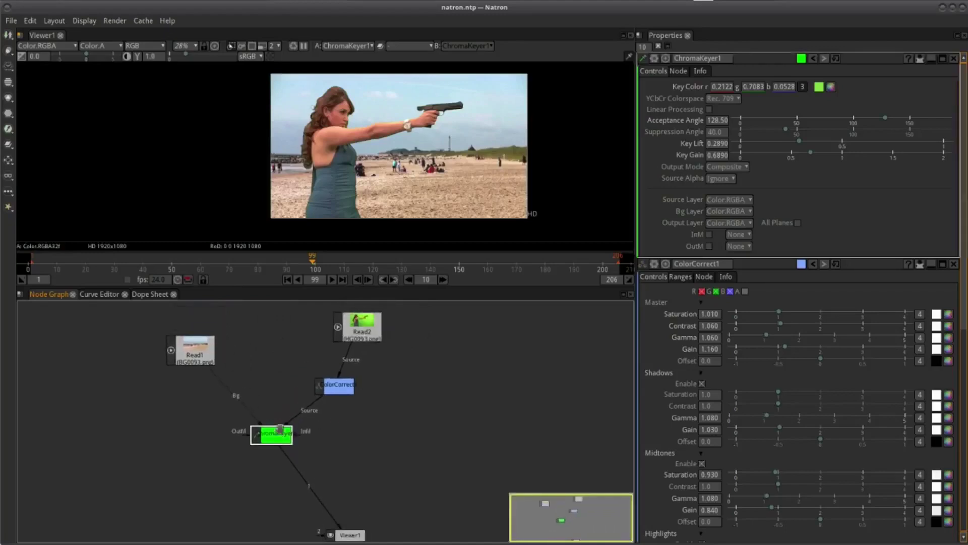
left_click_drag(284, 422, 289, 390)
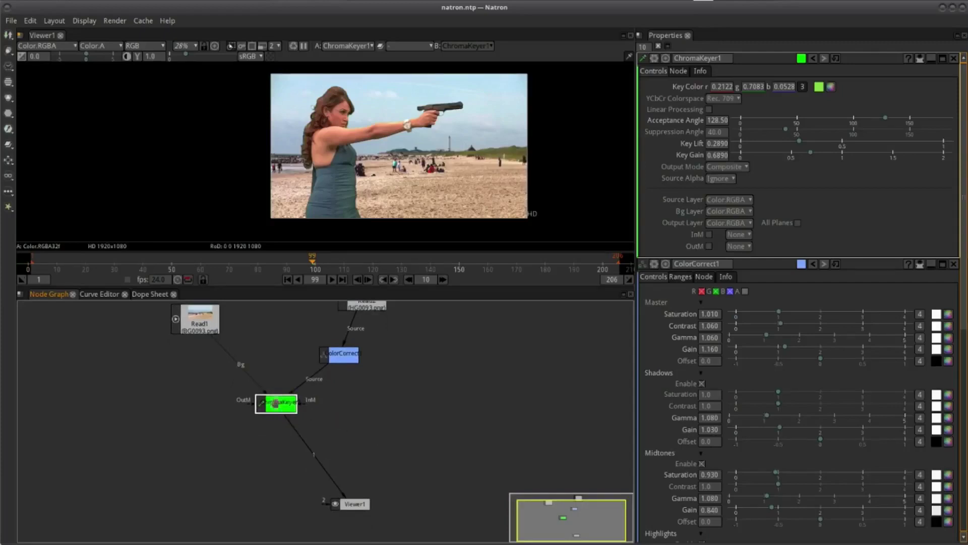
Add a ChromaKeyer2 node from the Keyer menu and move it away from ChromaKeyer1
right_click(284, 411)
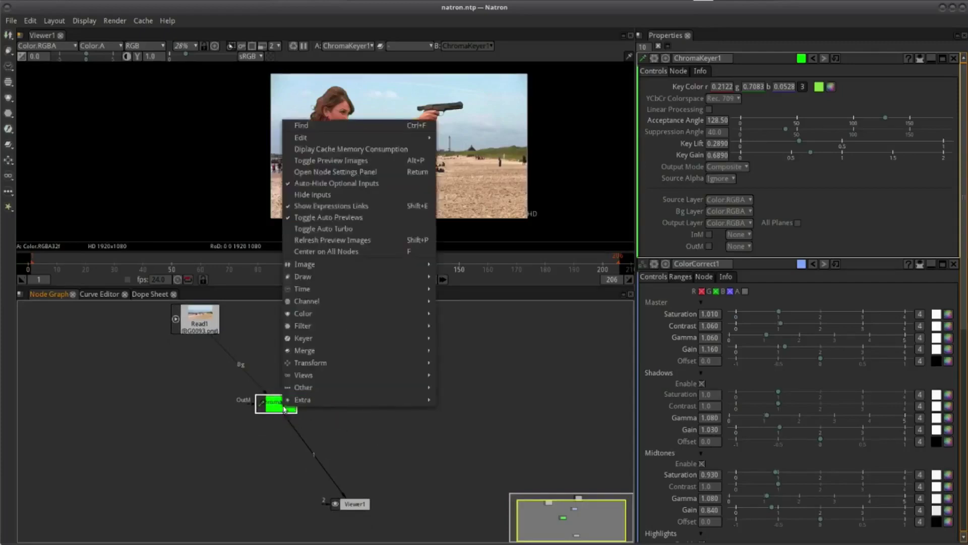
mouse_move(342, 290)
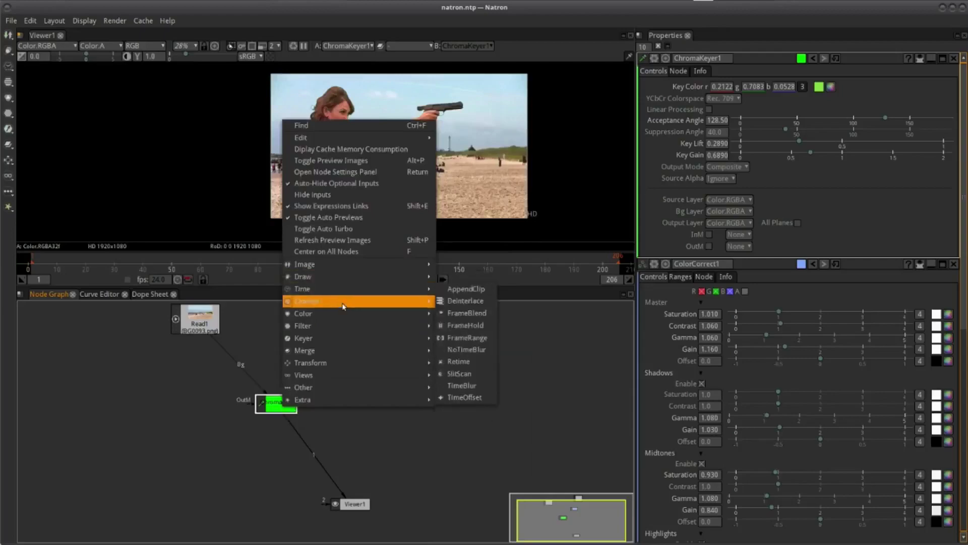
mouse_move(325, 342)
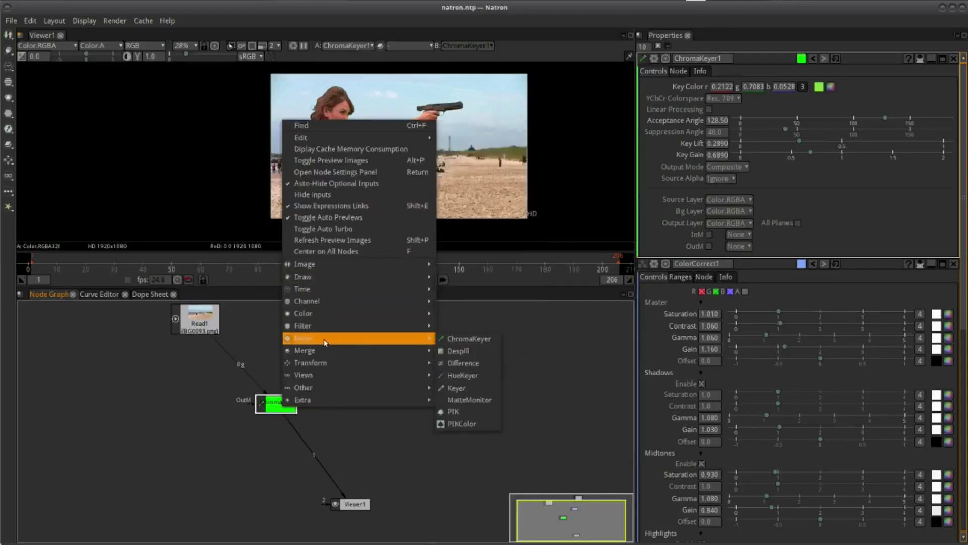
left_click(476, 342)
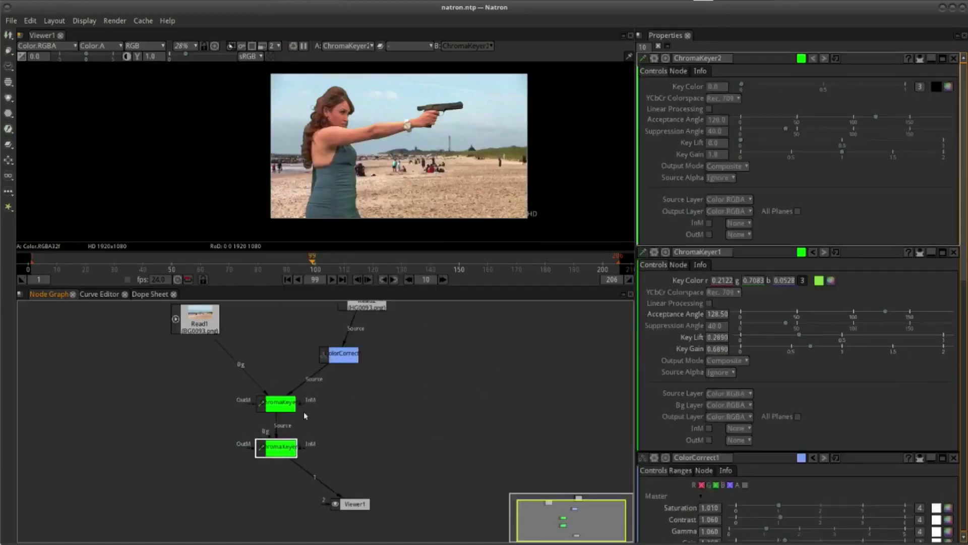
mouse_move(272, 468)
left_mouse_down()
mouse_move(282, 432)
mouse_move(359, 423)
left_mouse_up()
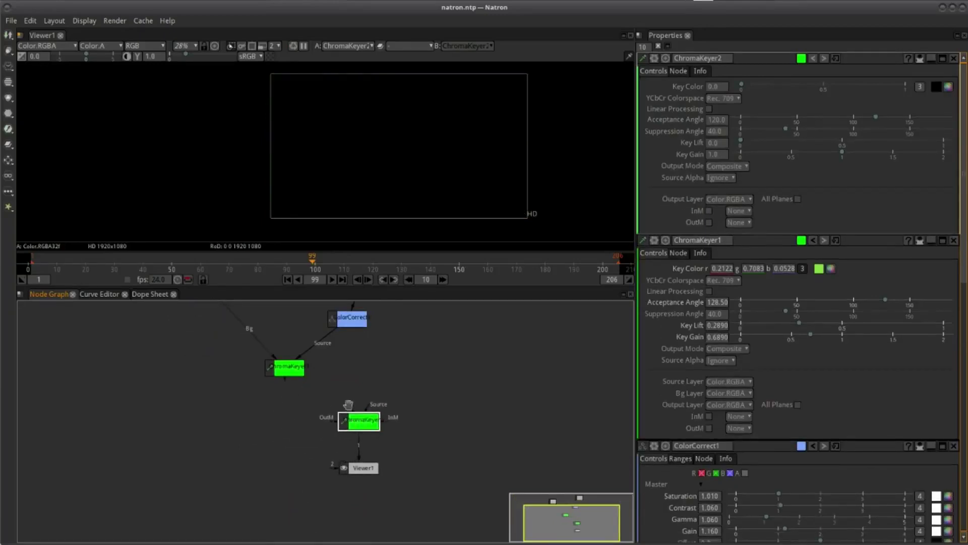
Connect ChromaKeyer1's output to ChromaKeyer2's Bg input
left_click_drag(348, 409, 289, 366)
scroll(374, 418, "down", 2)
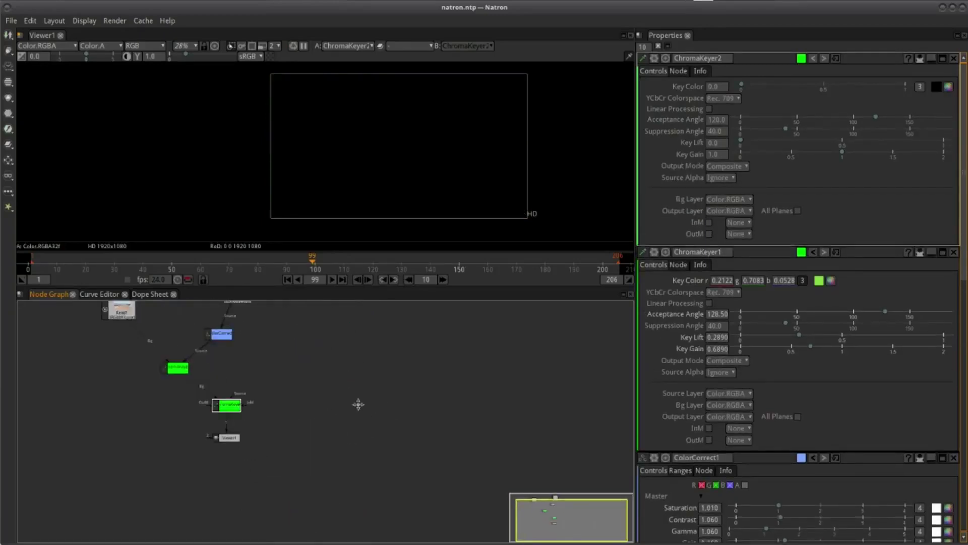
scroll(389, 430, "up", 4)
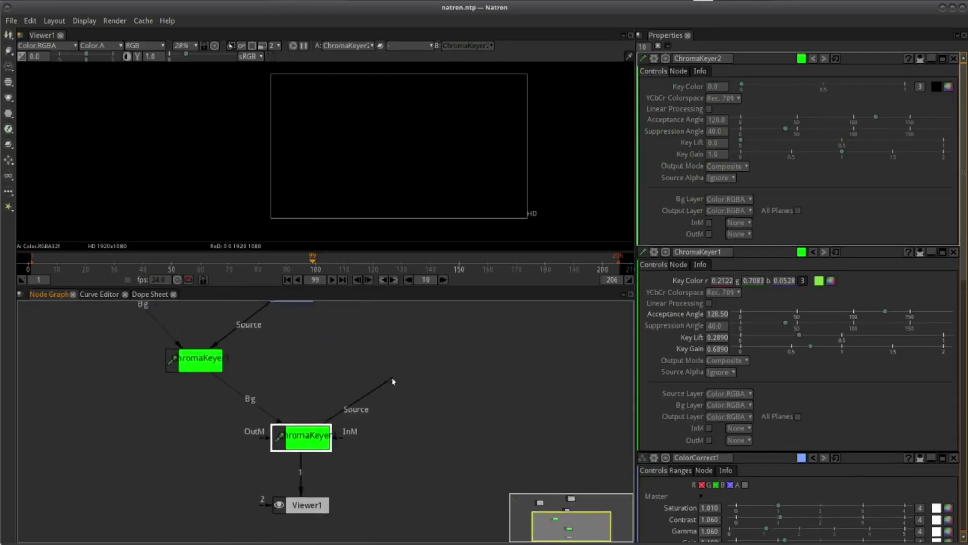
Add a Read3 node loading GF####.png from Natron_Tutorial/SQ_Gun_Flash
right_click(402, 362)
mouse_move(460, 235)
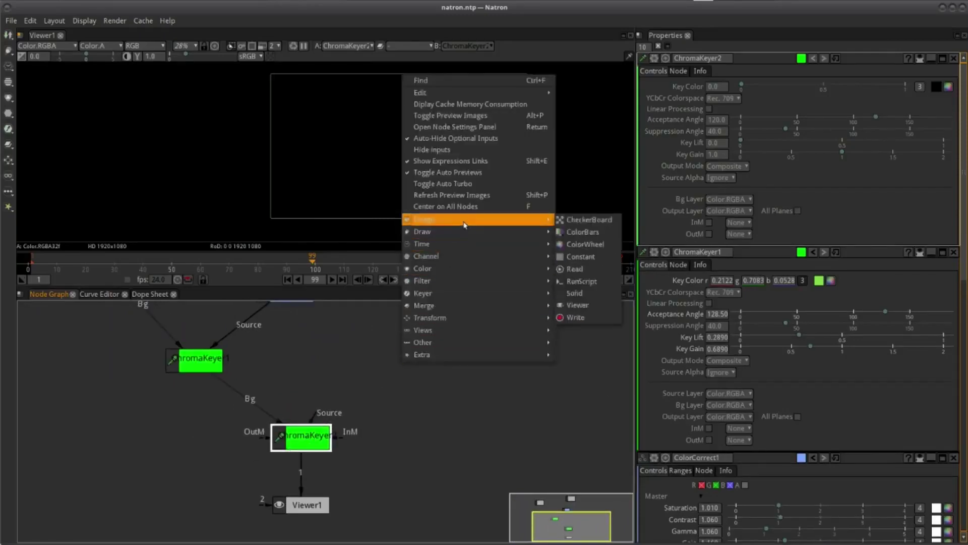
left_click(591, 273)
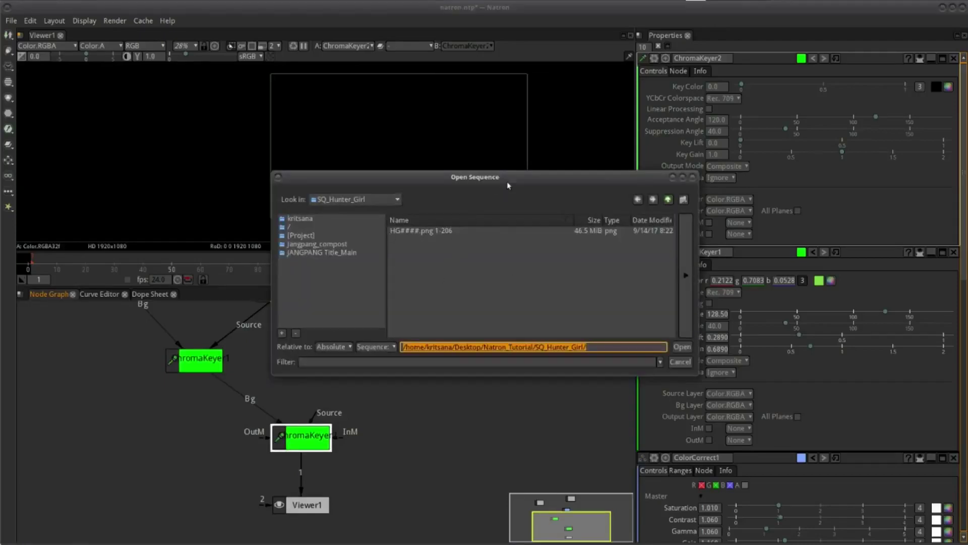
left_click_drag(513, 175, 513, 156)
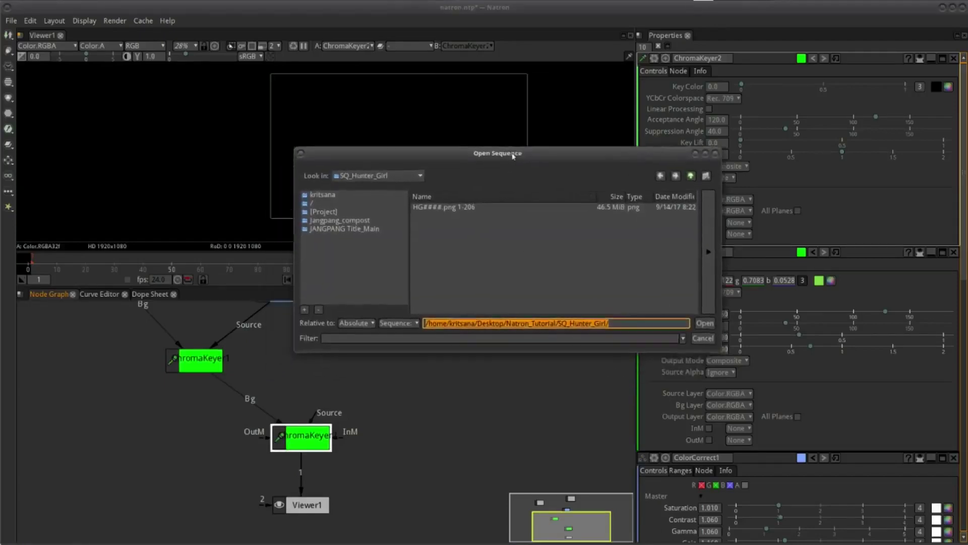
left_click(690, 176)
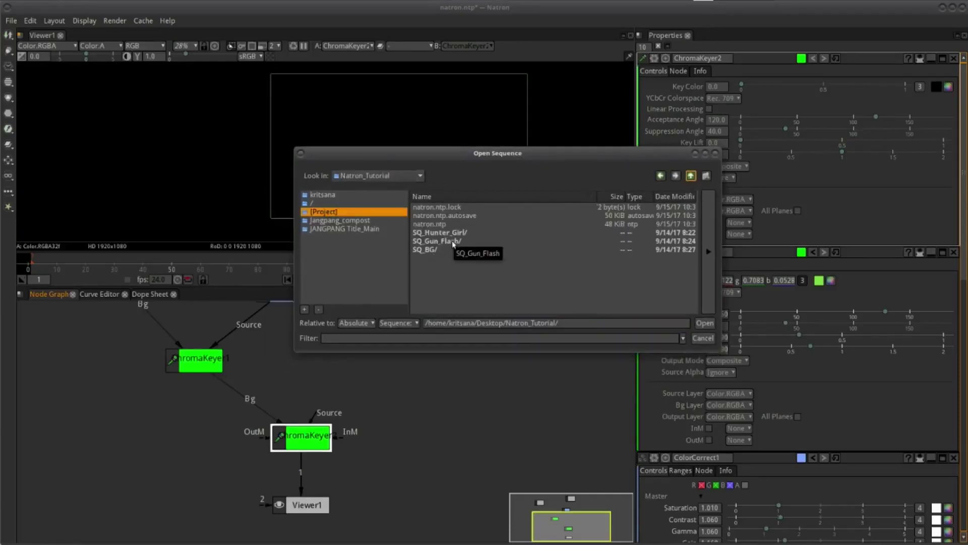
double_click(452, 241)
left_click(458, 207)
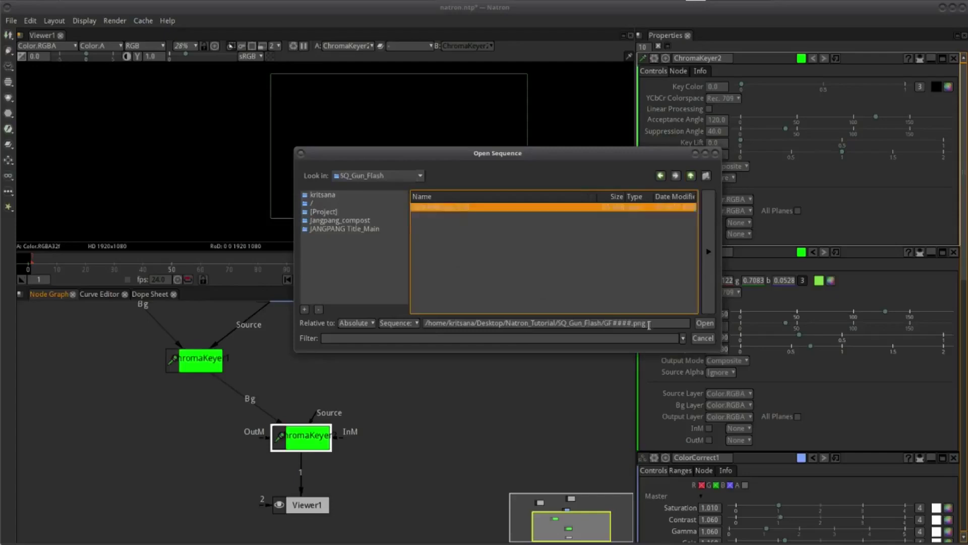
left_click(705, 323)
Scrub to frame 1 and step through the first frames of the muzzle flash
scroll(418, 409, "down", 2)
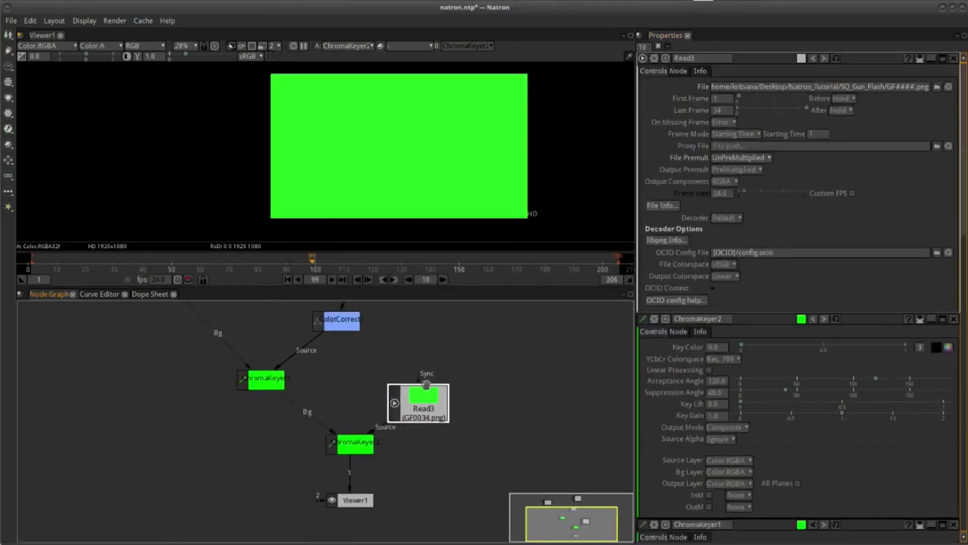
scroll(398, 383, "up", 2)
left_click_drag(317, 272, 24, 273)
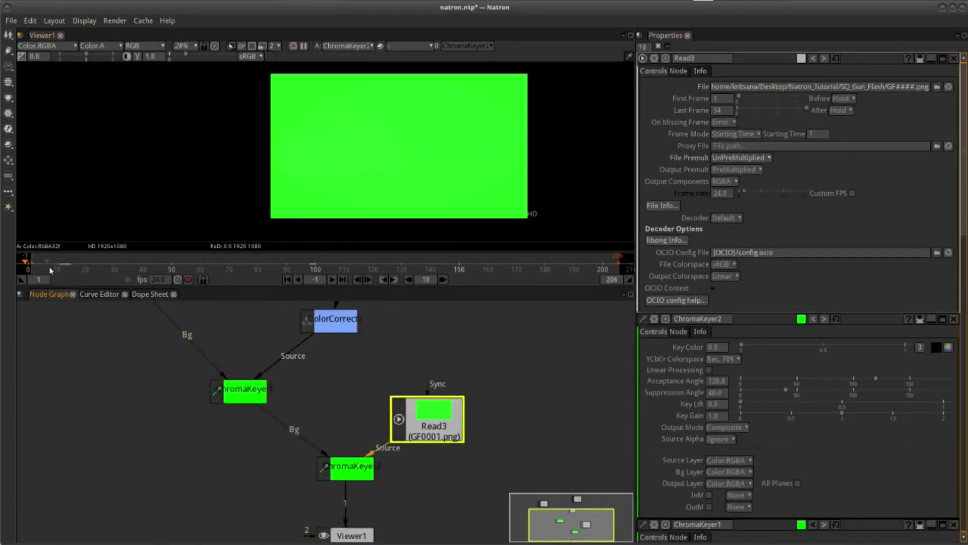
key("l")
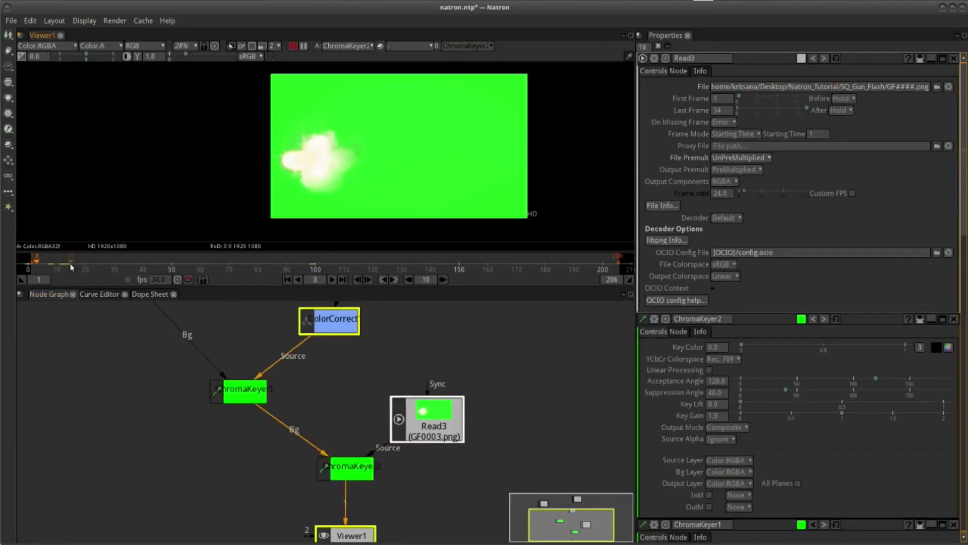
key("Left")
key("Right")
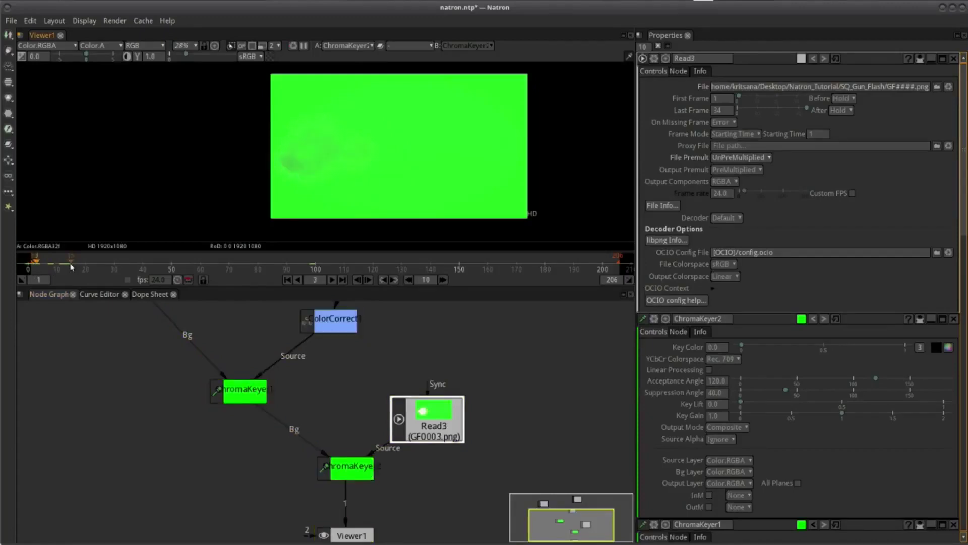
Connect ChromaKeyer1's output to Viewer1's input
scroll(352, 460, "down", 1)
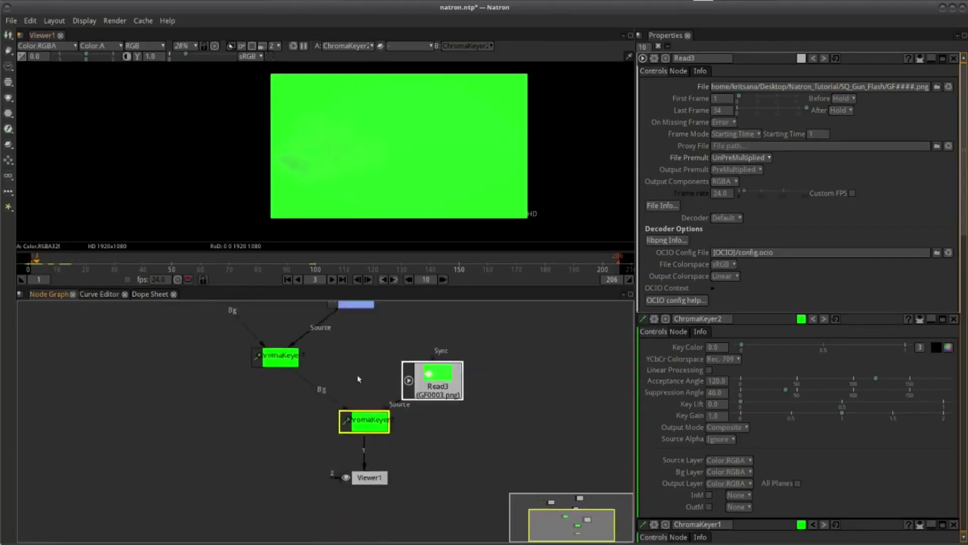
scroll(353, 460, "down", 1)
mouse_move(351, 465)
left_mouse_down()
mouse_move(269, 478)
mouse_move(270, 348)
left_mouse_up()
Jump to frame 104, zoom the viewer in, and step forward to frame 109
left_click_drag(297, 428, 314, 428)
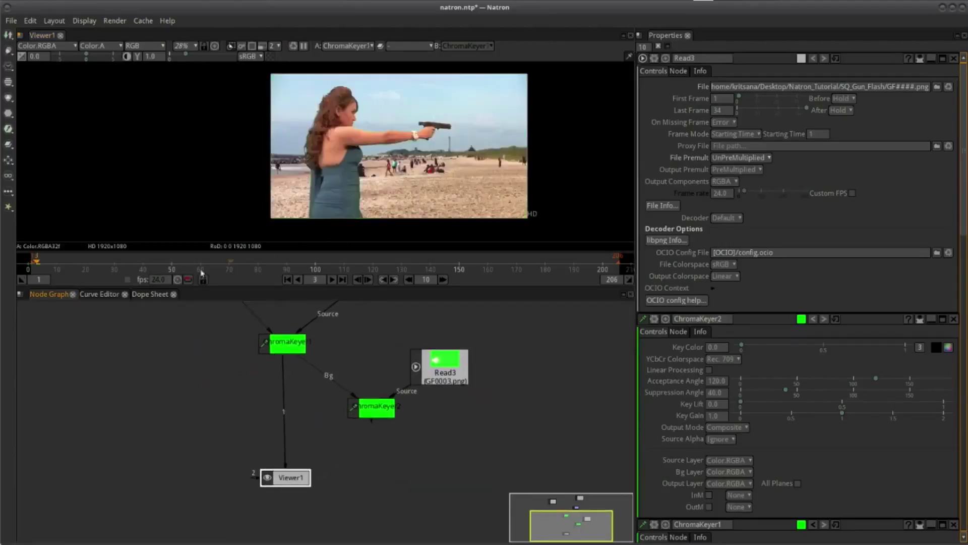
left_click(327, 262)
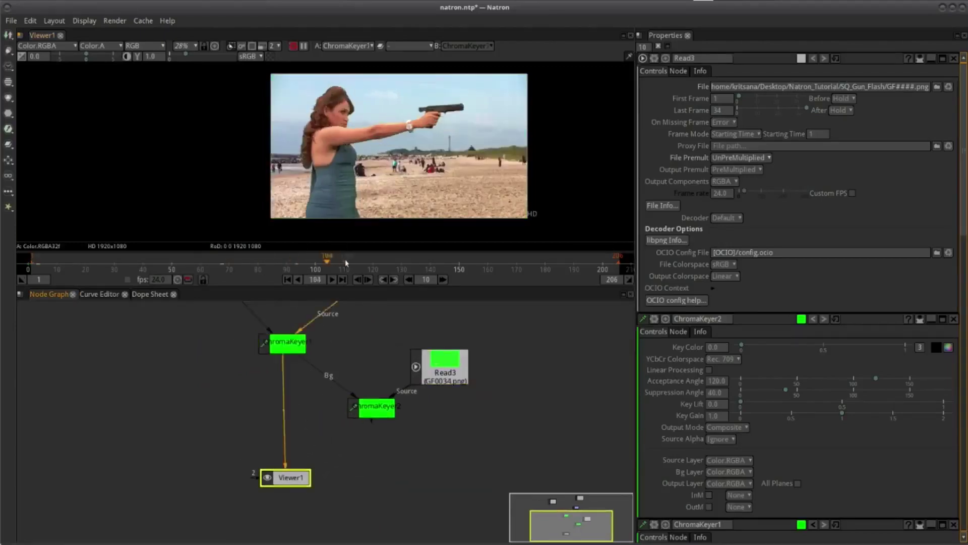
scroll(357, 211, "up", 3)
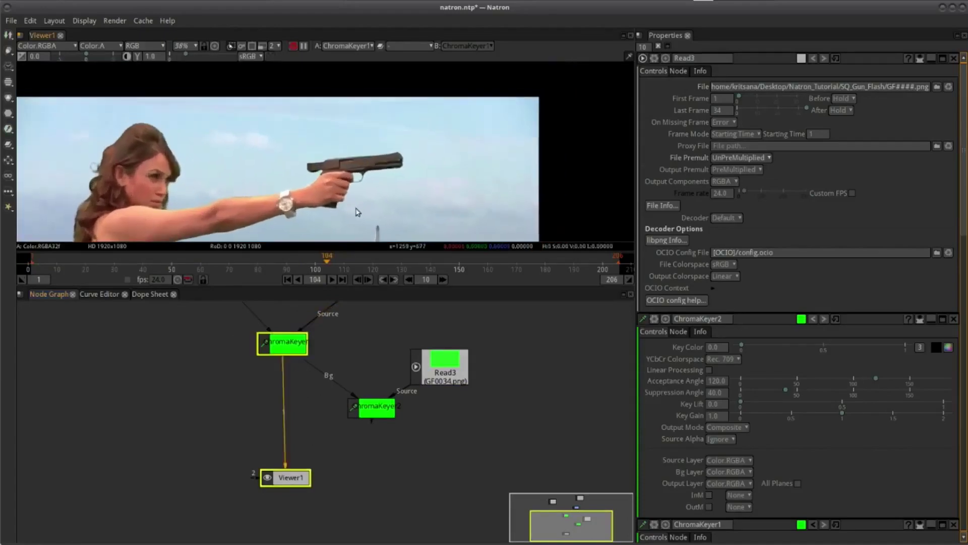
scroll(379, 162, "up", 4)
key("Right")
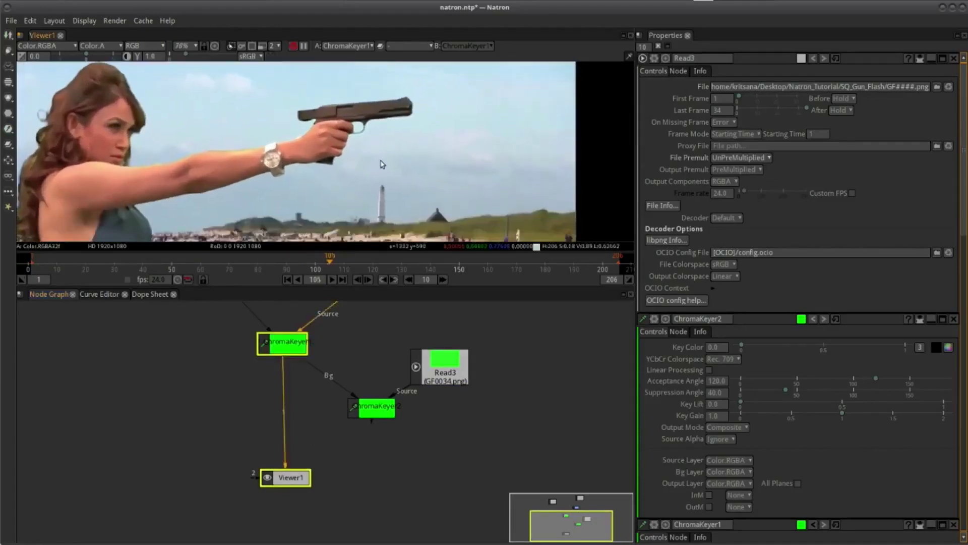
key("Right")
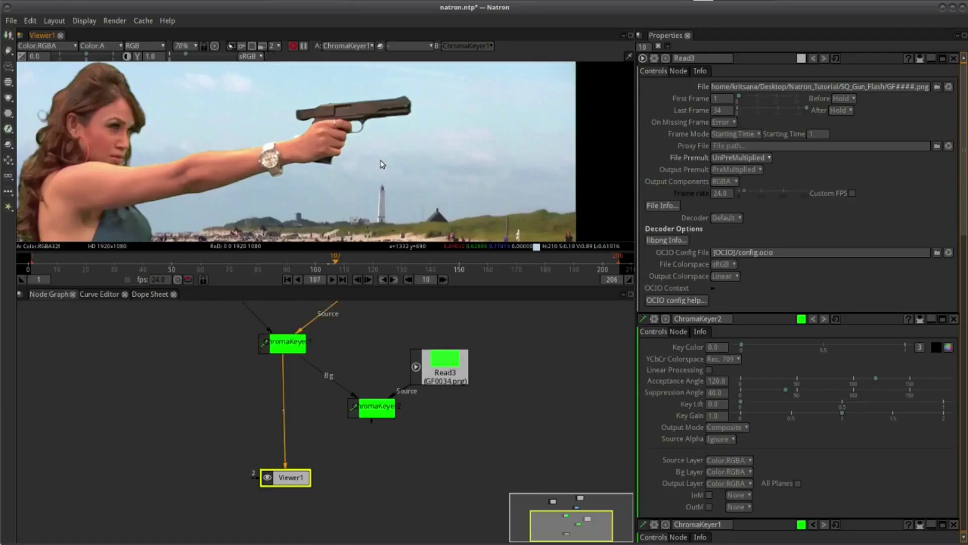
key("Right")
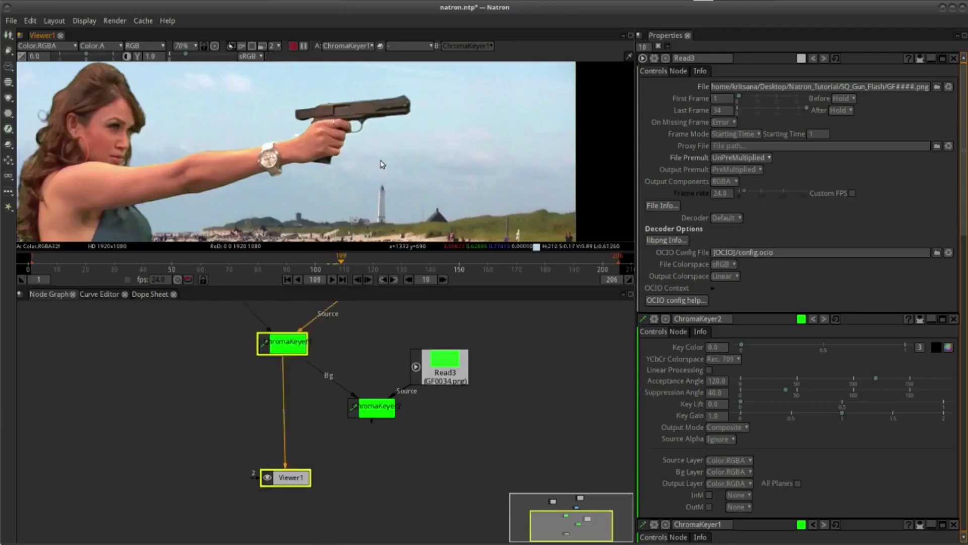
key("Right")
Step forward through frames 112 to 134, checking the keyed woman
key("Right")
key("Right")
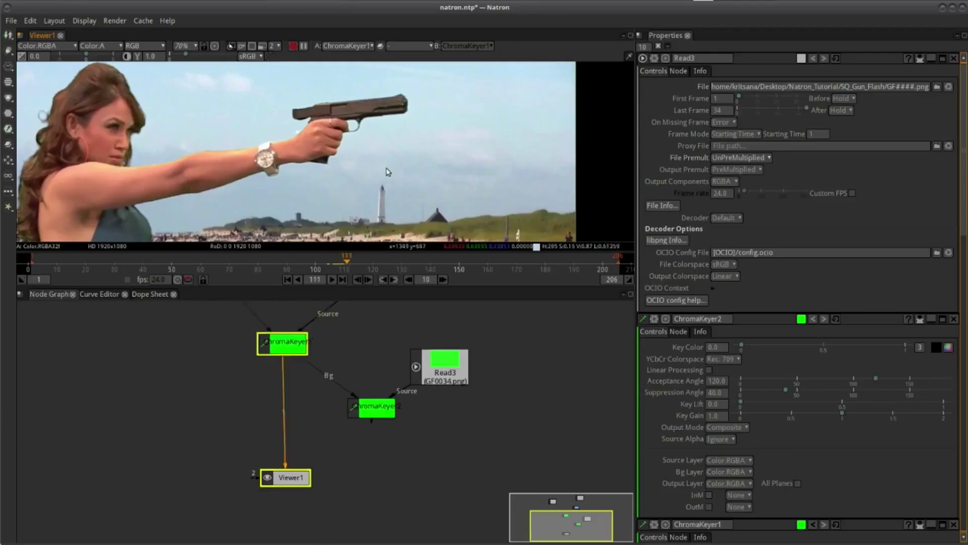
key("Right")
key("Right")
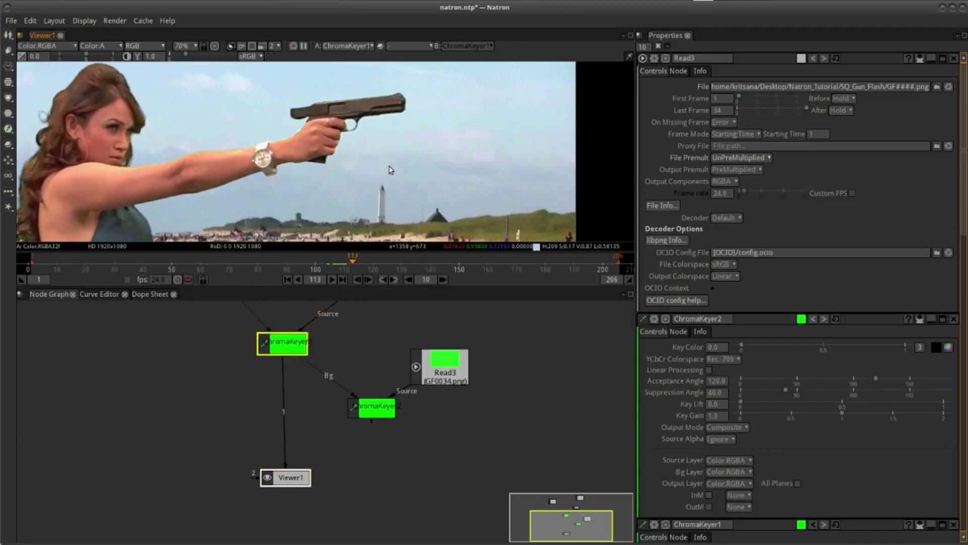
key("Right")
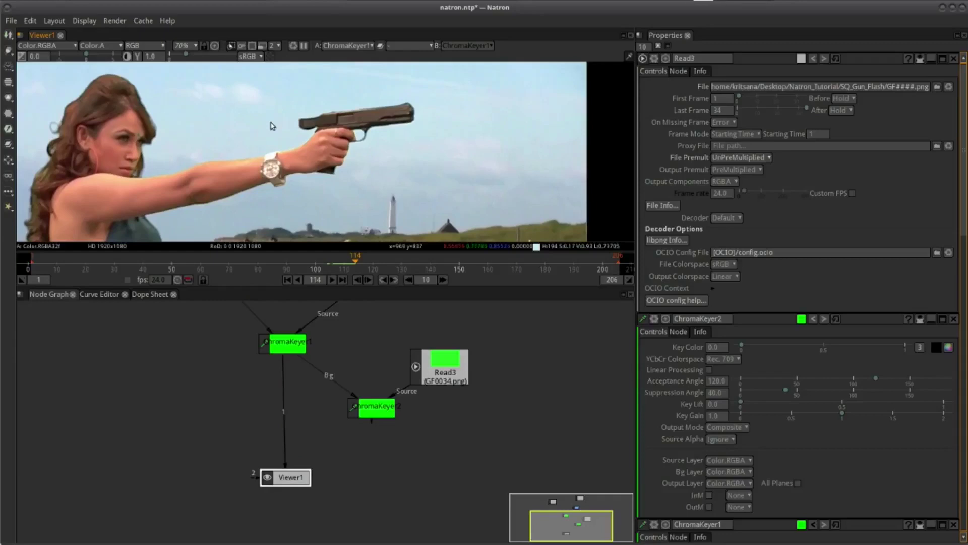
key("Right")
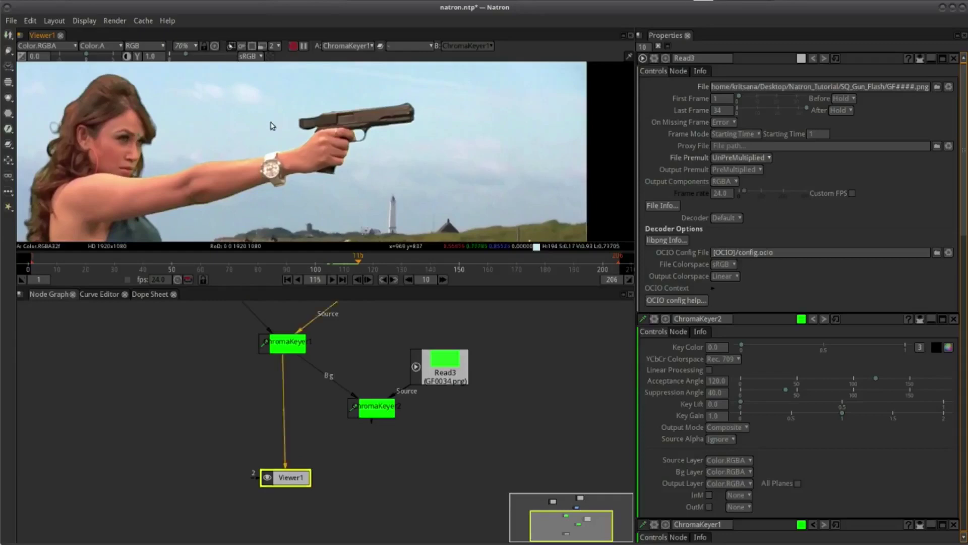
key("Right")
key("Right")
key("Right")
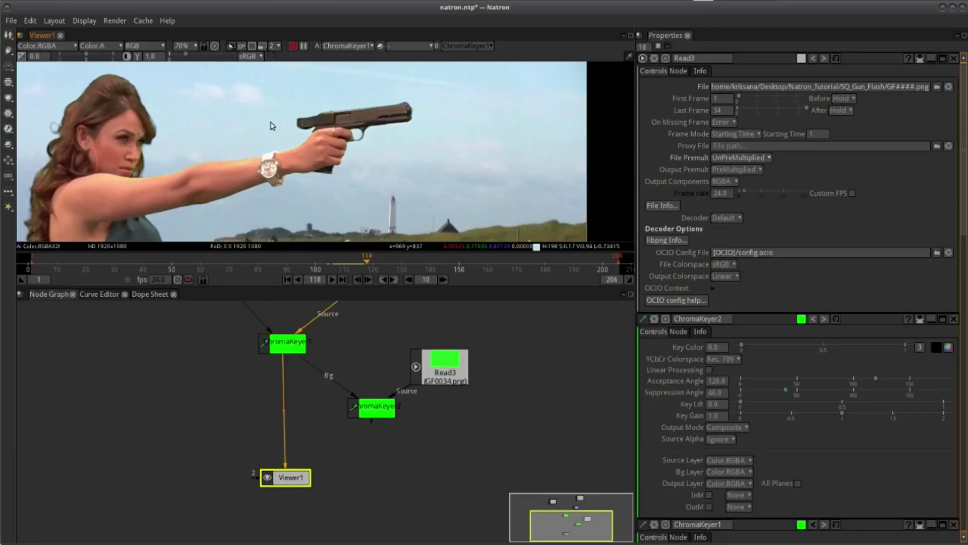
key("Right")
key("Right")
key("Right")
key("Right")
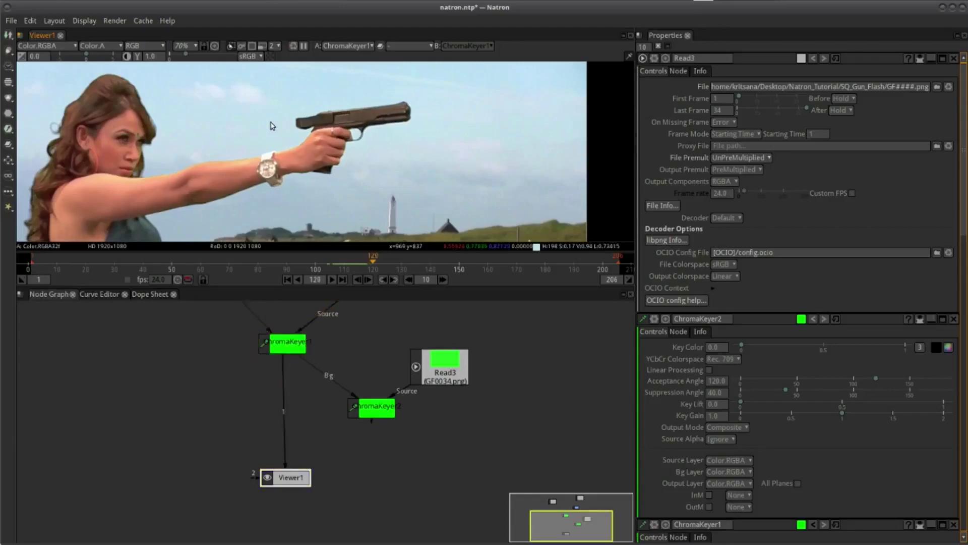
key("Right")
key("Right")
key("Right")
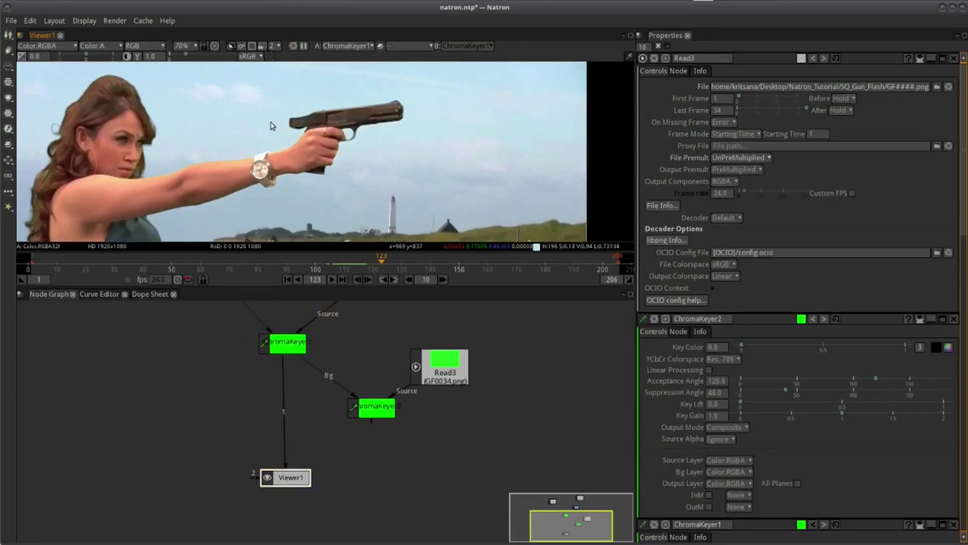
key("Right")
key("Right")
key("Right")
key("Right")
key("Right")
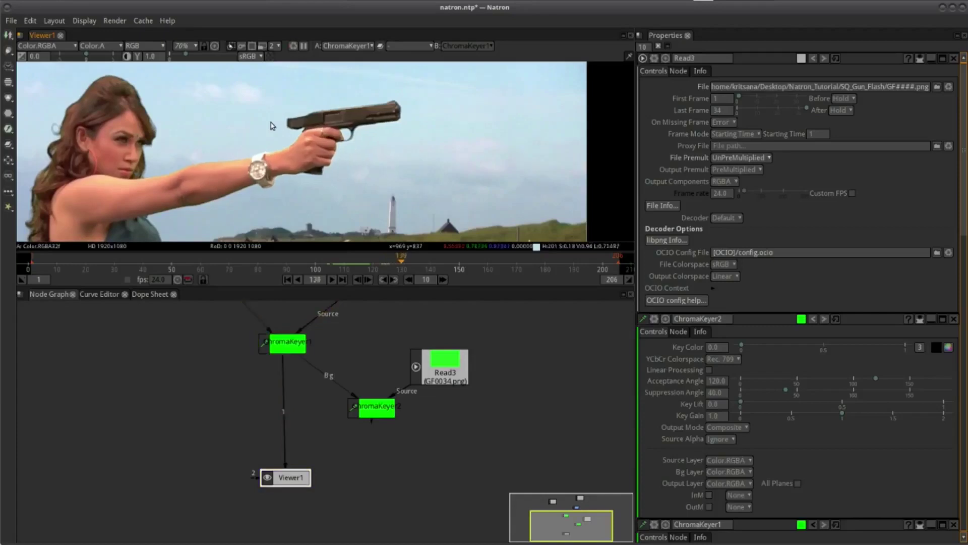
key("Right")
key("Right")
key("Right")
key("Right")
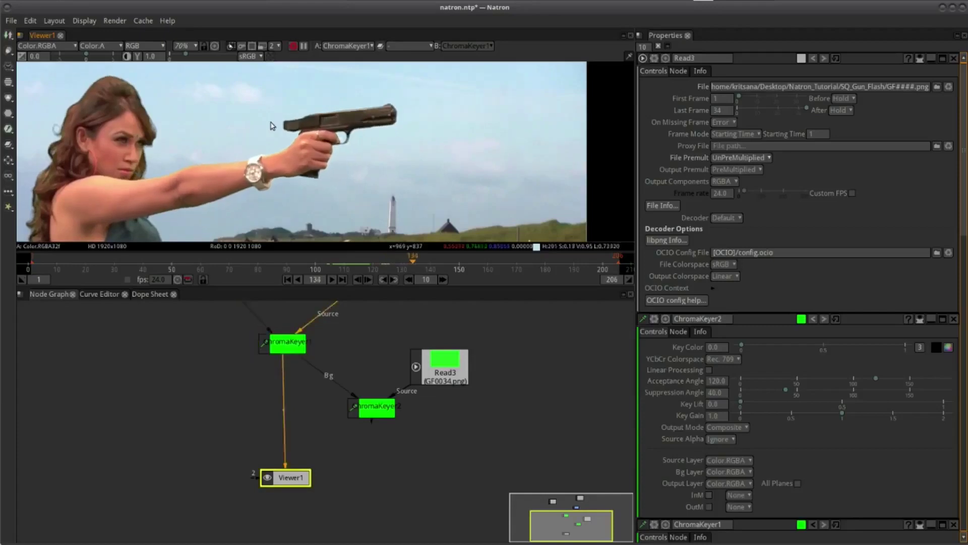
key("Right")
key("Right")
key("Right")
Step on through frames 139 and 143 up to frame 149
key("Right")
key("Right")
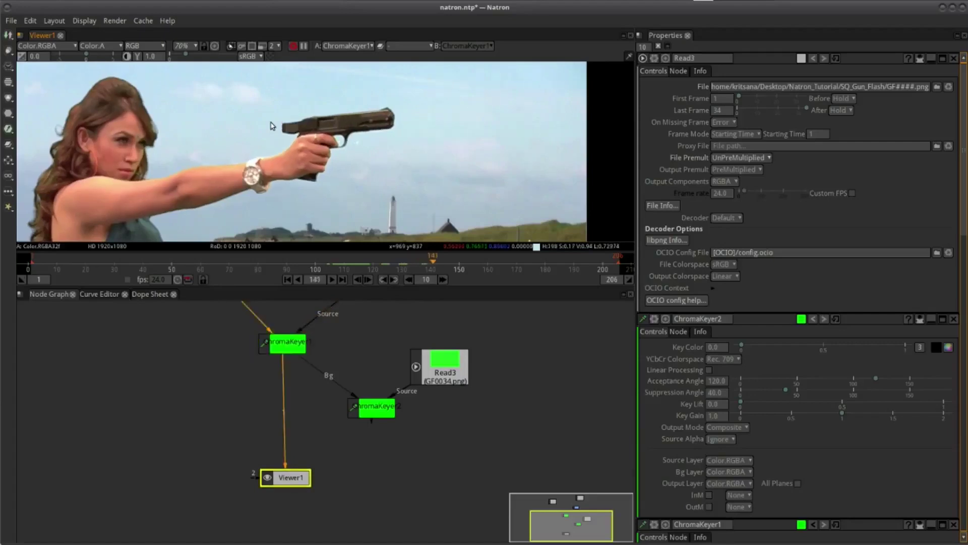
key("Right")
key("Right")
key("Right")
key("Right")
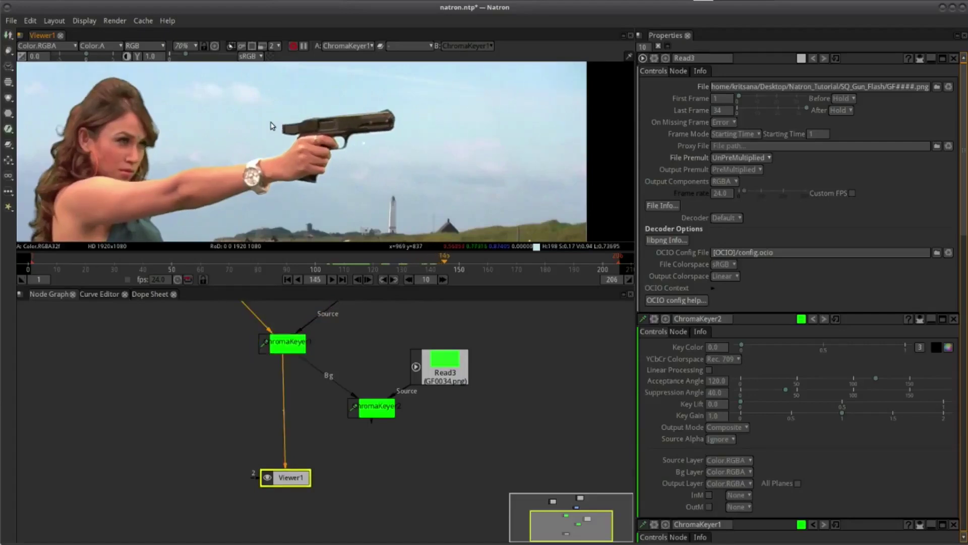
key("Right")
key("Right")
key("Right")
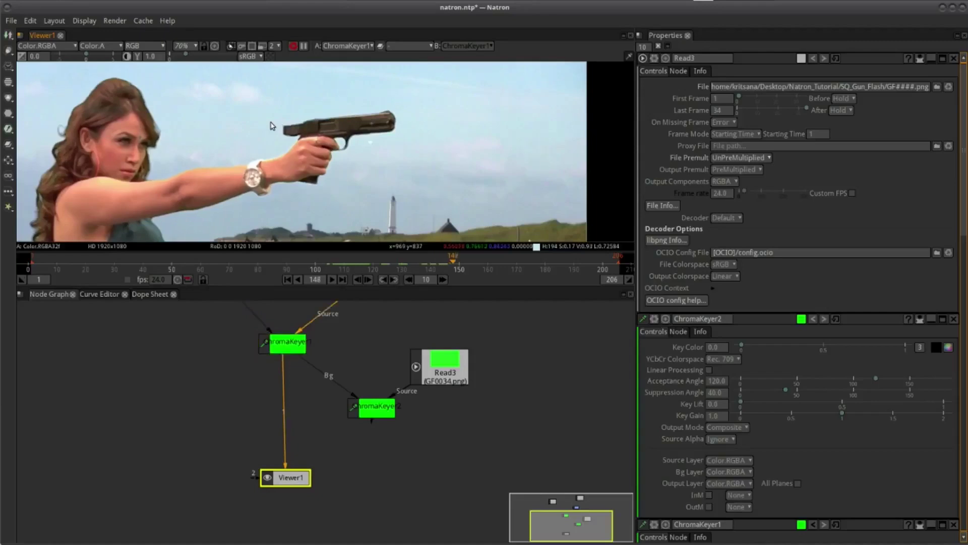
key("Right")
key("Right")
key("Left")
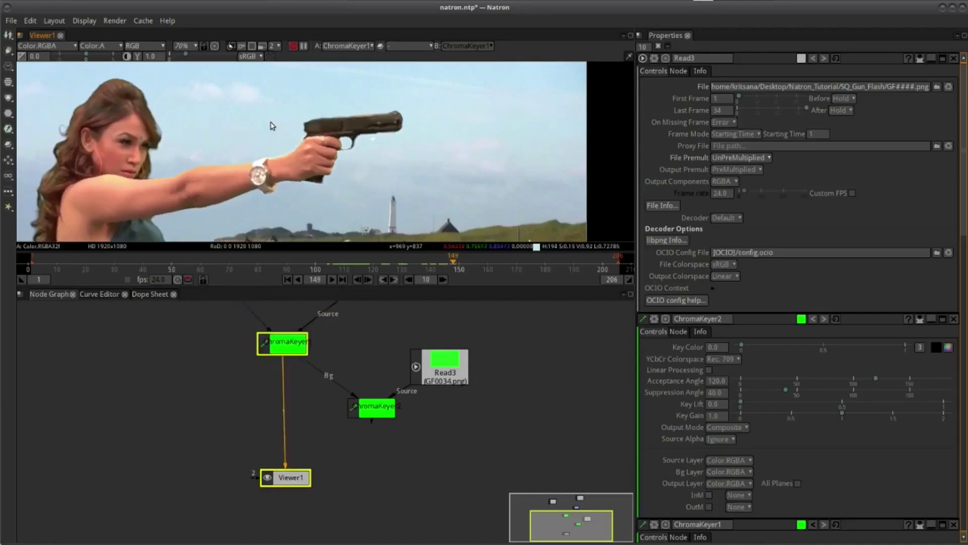
key("Left")
key("Right")
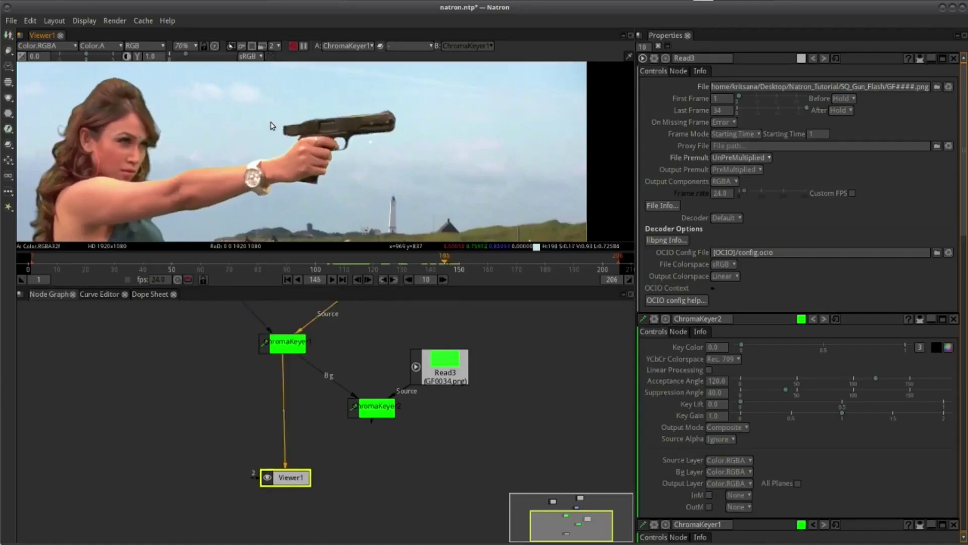
Flick between frames 146 and 147 to compare, ending on frame 146
key("Left")
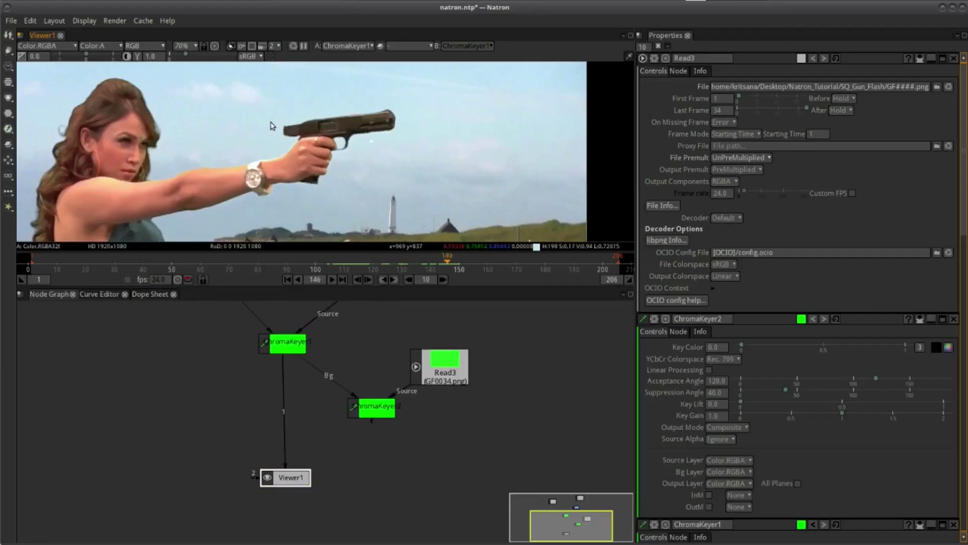
key("Right")
key("Left")
key("Right")
key("Left")
key("Right")
key("Left")
key("Right")
key("Left")
key("Right")
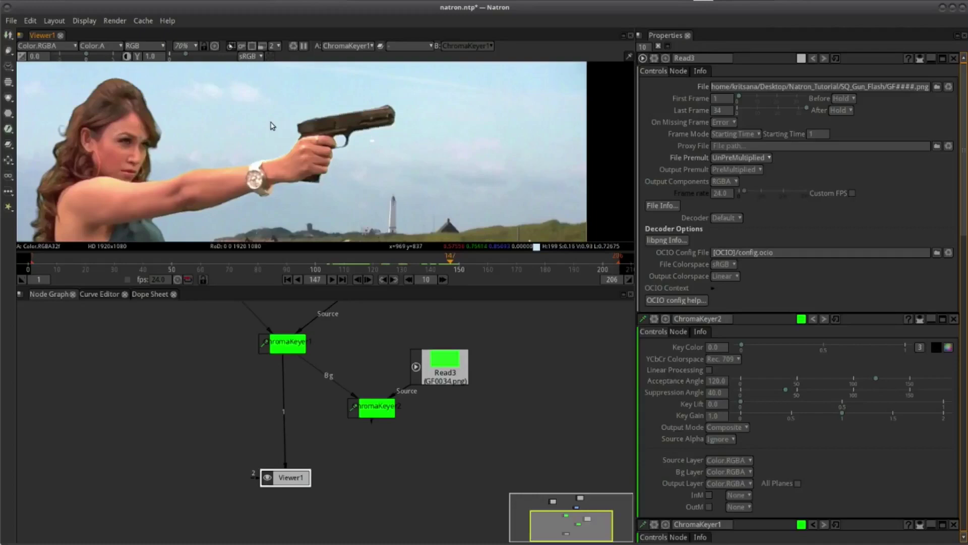
key("Left")
key("Right")
key("Left")
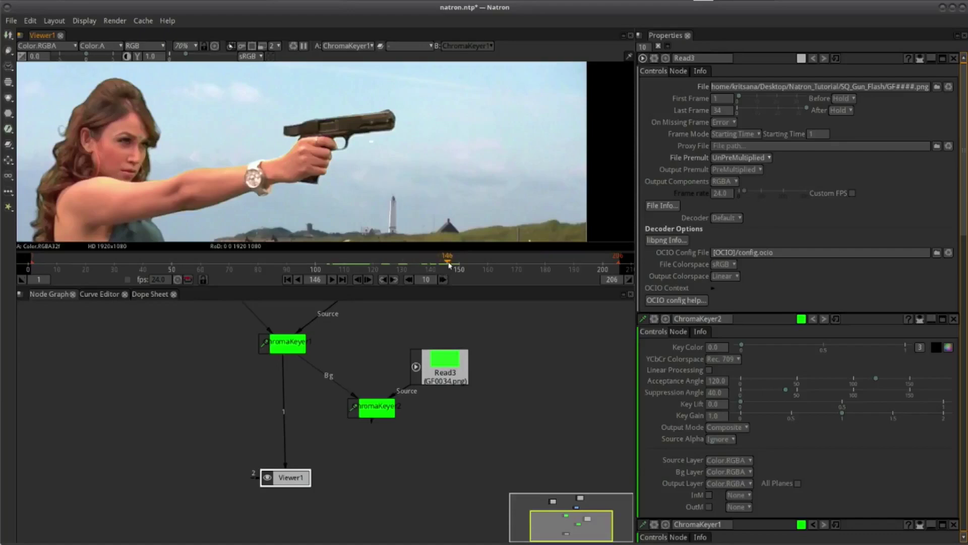
Connect the Viewer input to ChromaKeyer2 to display its output
scroll(431, 377, "down", 2)
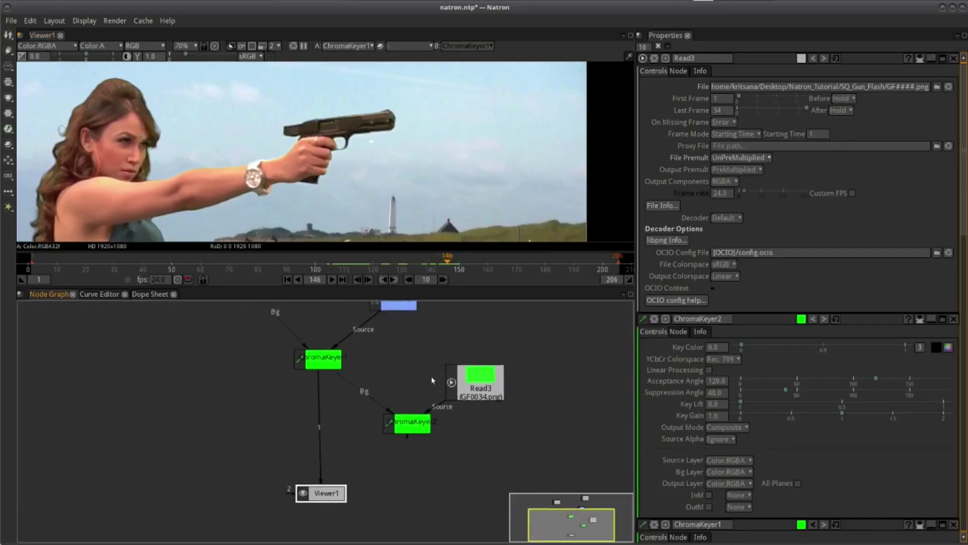
scroll(434, 381, "down", 2)
left_click_drag(423, 354, 353, 364)
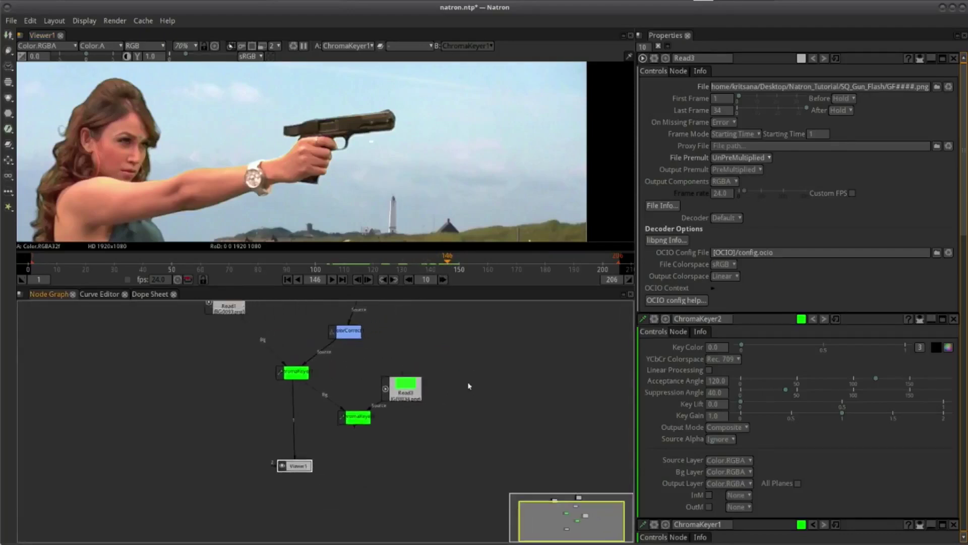
mouse_move(469, 386)
left_mouse_down()
mouse_move(335, 424)
mouse_move(340, 440)
mouse_move(373, 416)
left_mouse_up()
left_click_drag(425, 388, 429, 376)
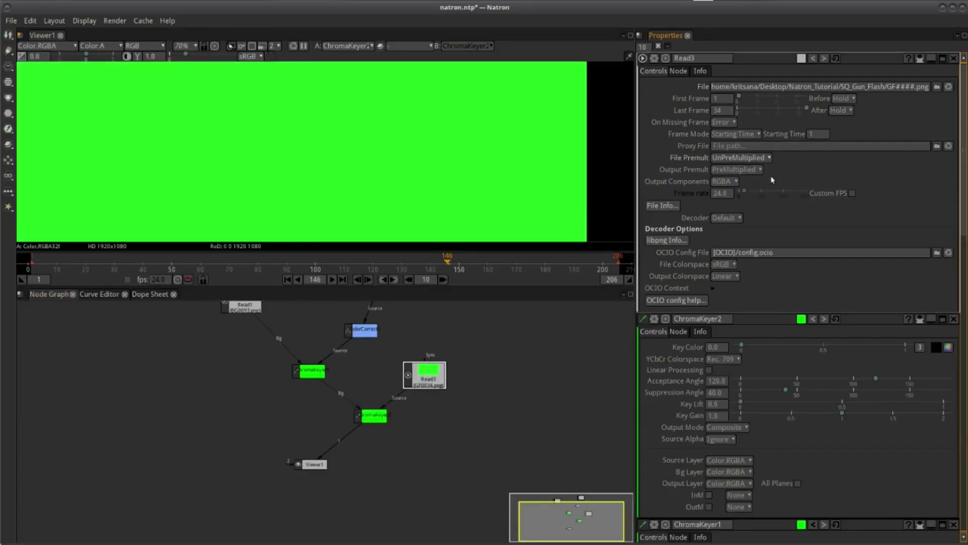
Move the Read3 footage node up and to the right in the Node Graph
scroll(502, 364, "down", 2)
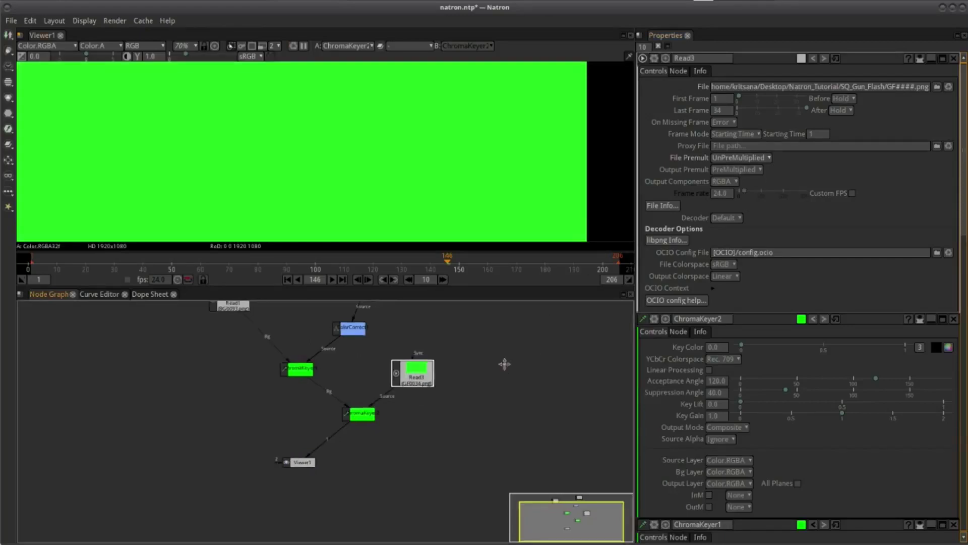
scroll(487, 367, "up", 1)
scroll(499, 370, "up", 1)
scroll(494, 371, "up", 1)
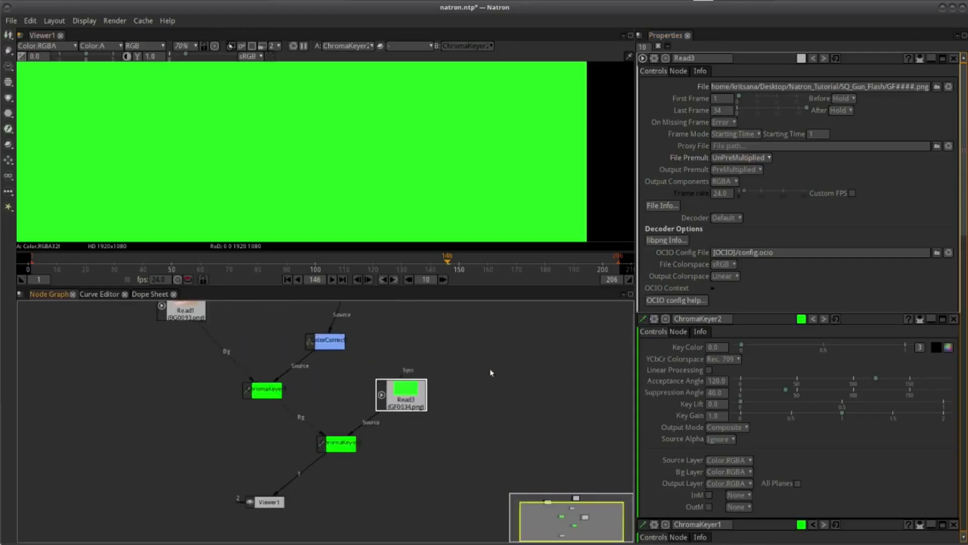
scroll(515, 348, "up", 1)
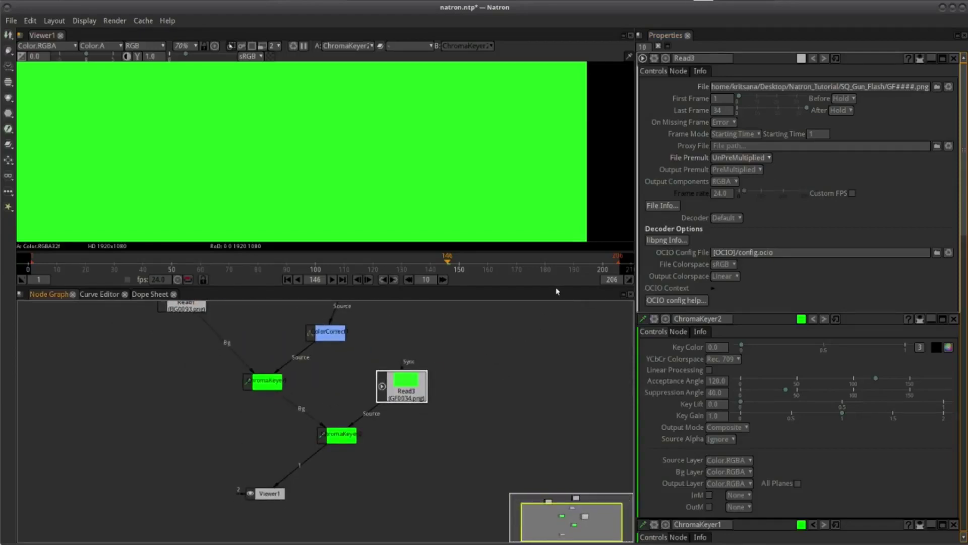
left_click_drag(401, 383, 477, 341)
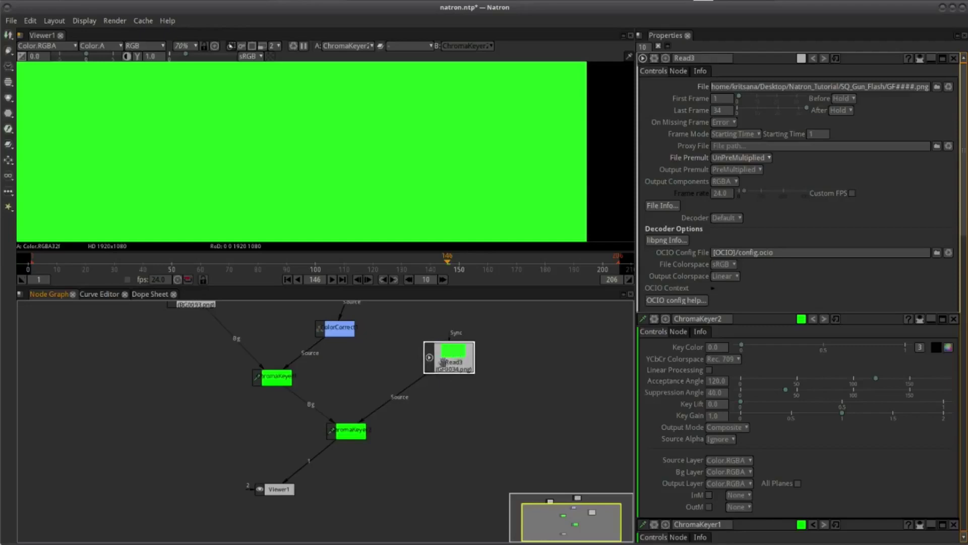
Insert a TimeOffset node after Read3 and set its offset to 146 frames
right_click(443, 353)
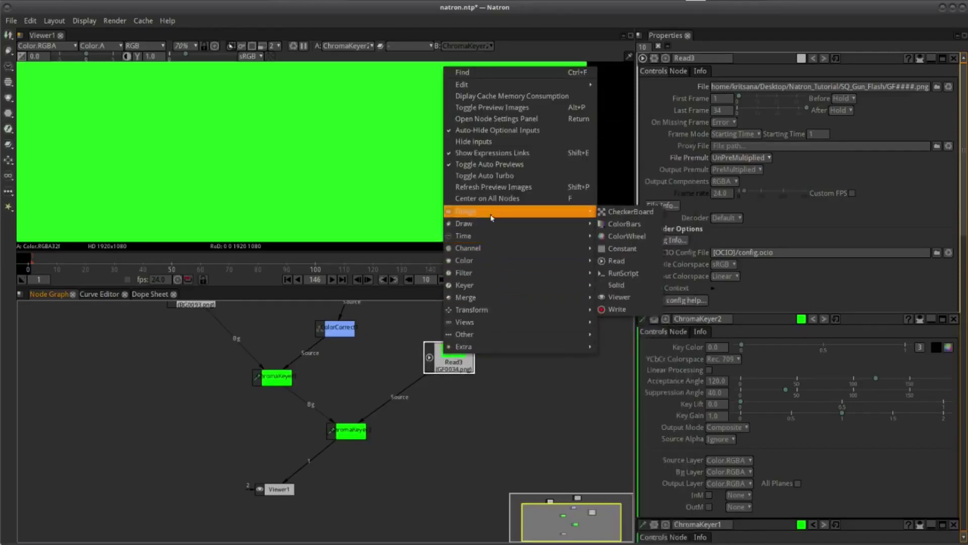
mouse_move(491, 237)
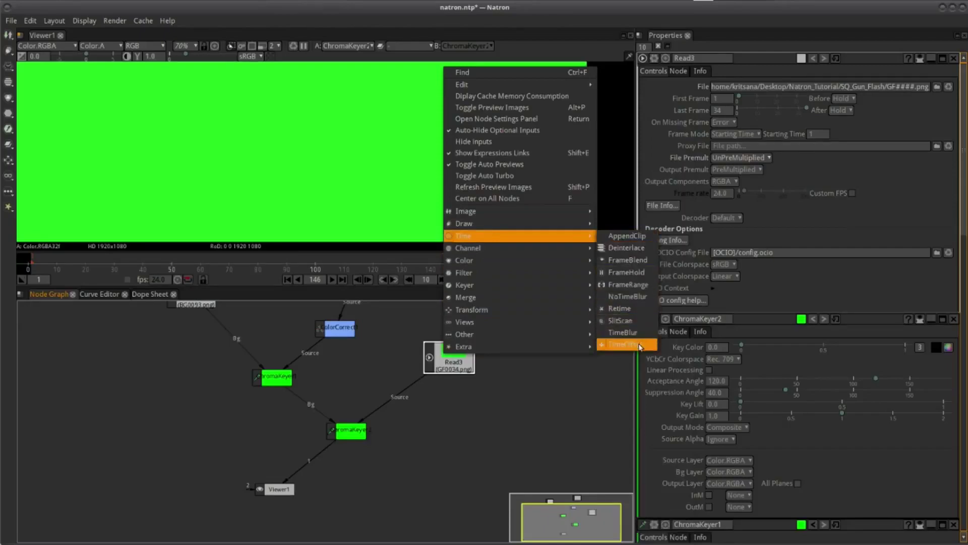
left_click(641, 347)
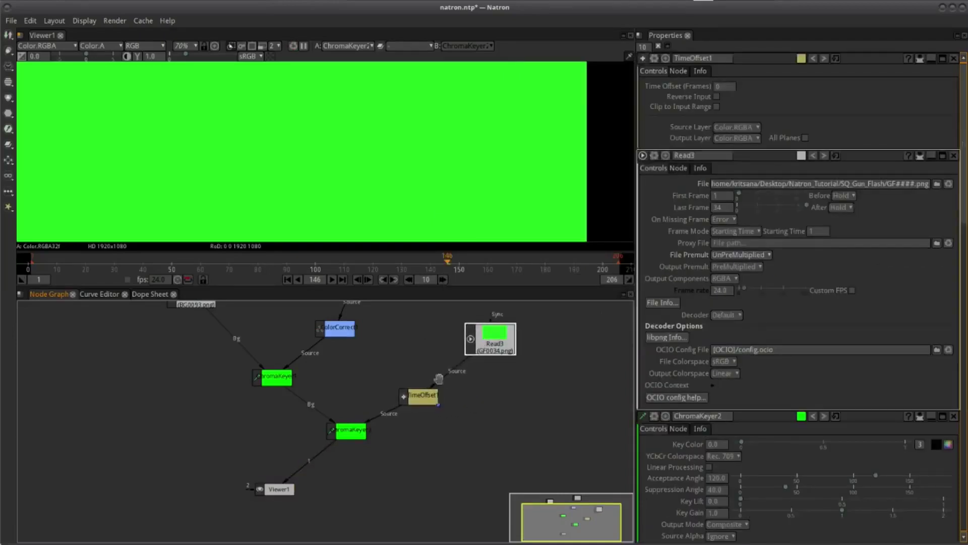
left_click_drag(426, 396, 448, 390)
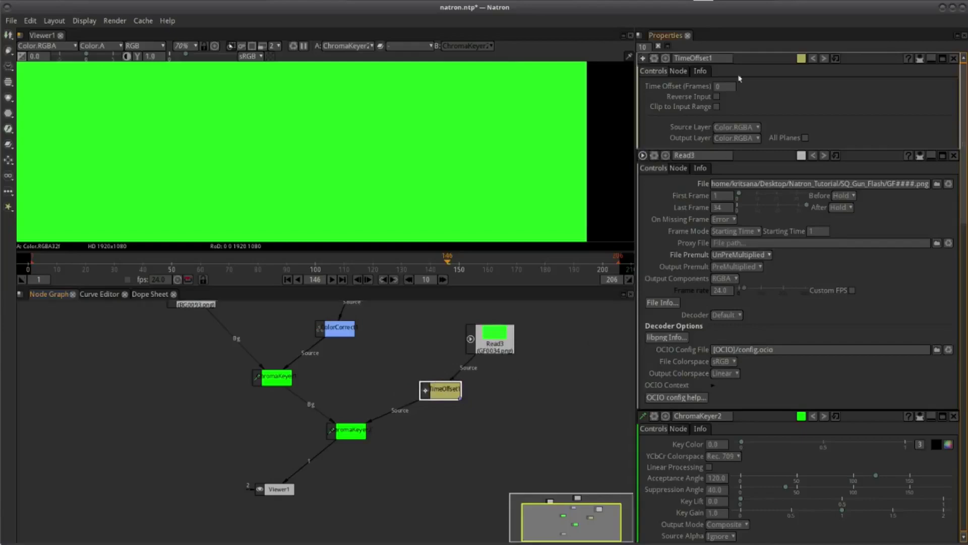
left_click(731, 88)
type("146")
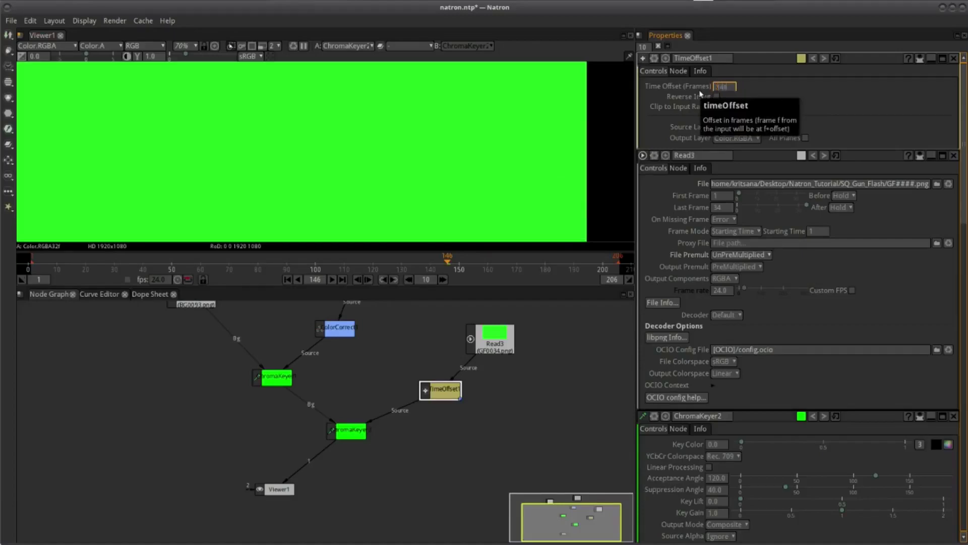
key("Return")
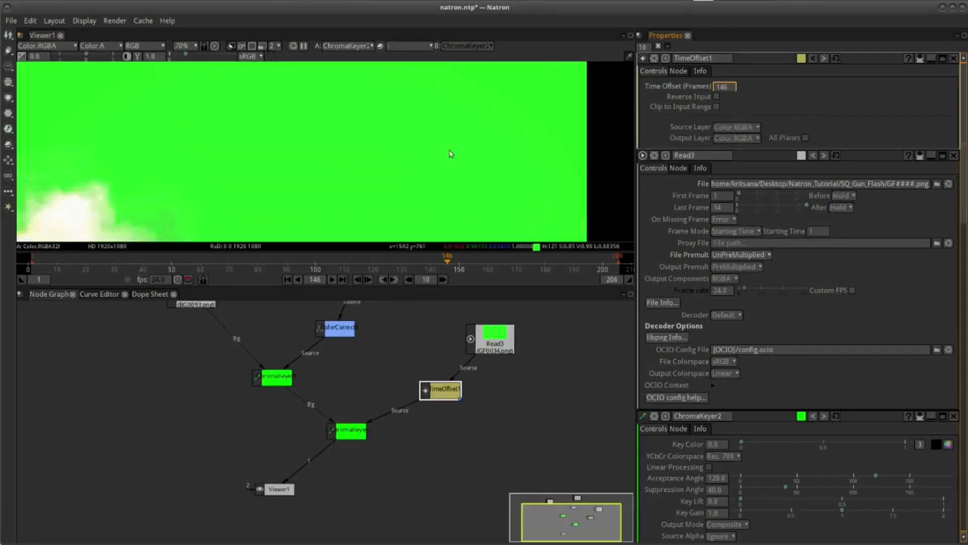
Move the Viewer1 node beside ChromaKeyer2
scroll(389, 207, "down", 3)
scroll(388, 206, "up", 2)
scroll(389, 199, "down", 2)
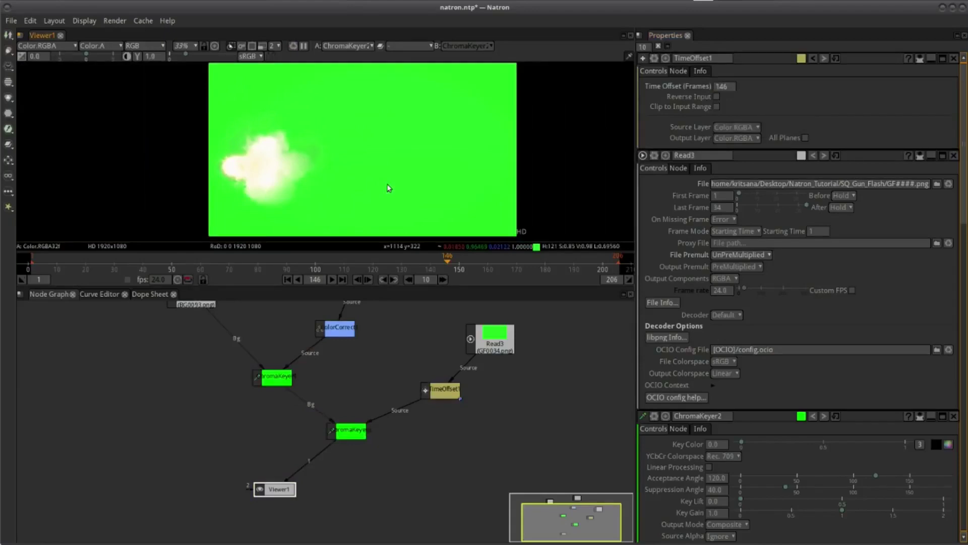
scroll(352, 448, "up", 2)
scroll(367, 394, "down", 3)
scroll(303, 433, "up", 1)
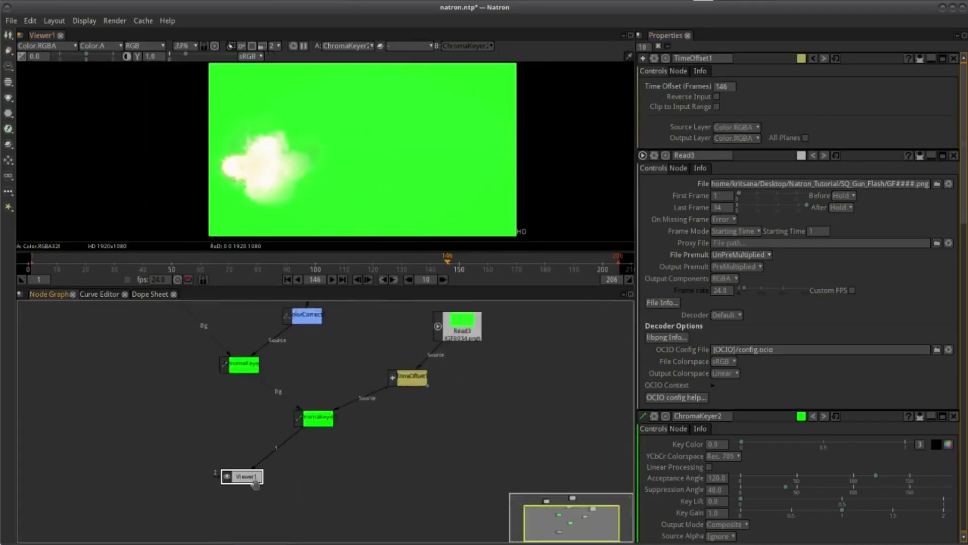
left_click_drag(255, 475, 325, 460)
scroll(444, 362, "up", 1)
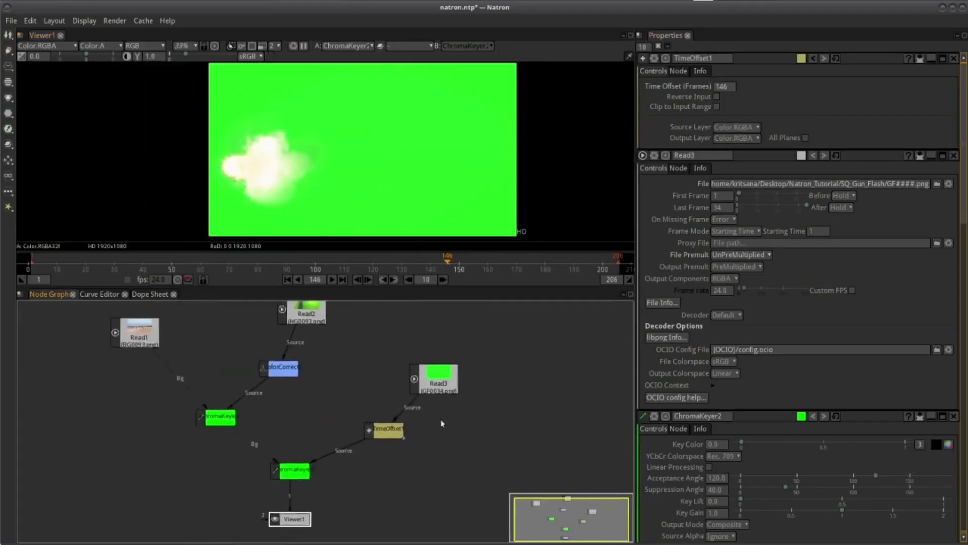
scroll(453, 372, "up", 1)
scroll(454, 370, "down", 2)
scroll(456, 366, "down", 1)
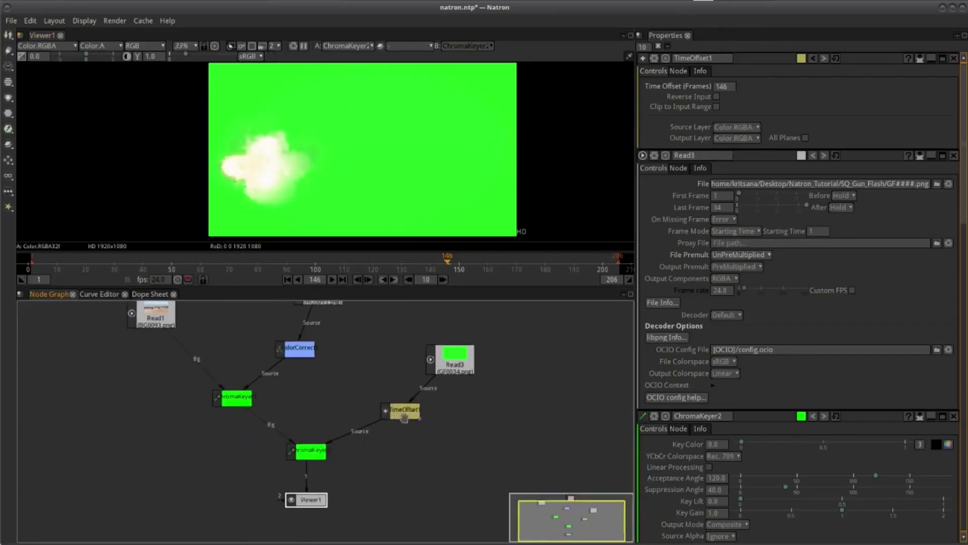
Bring ChromaKeyer2 into view and open its properties panel
left_click(460, 362)
scroll(457, 366, "down", 1)
scroll(449, 373, "up", 2)
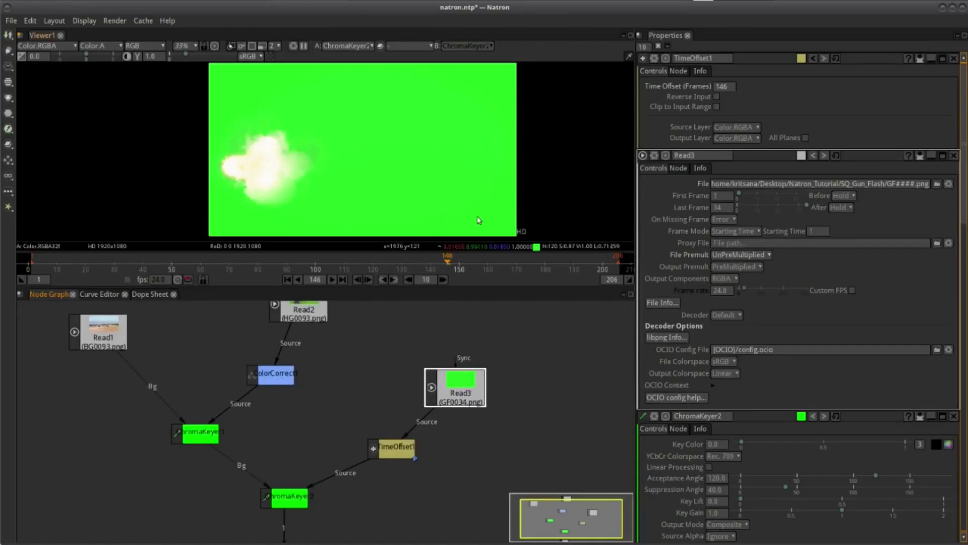
left_click_drag(280, 505, 292, 476)
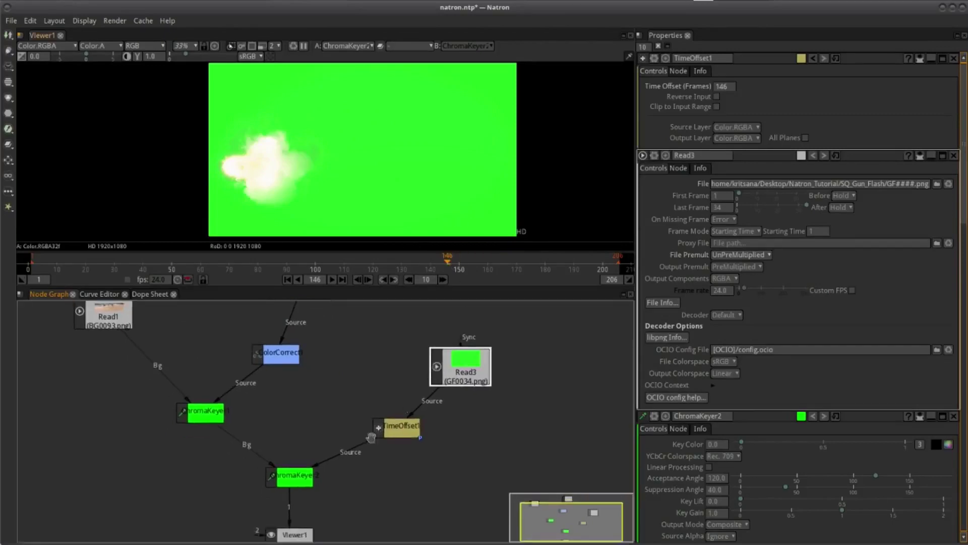
double_click(293, 477)
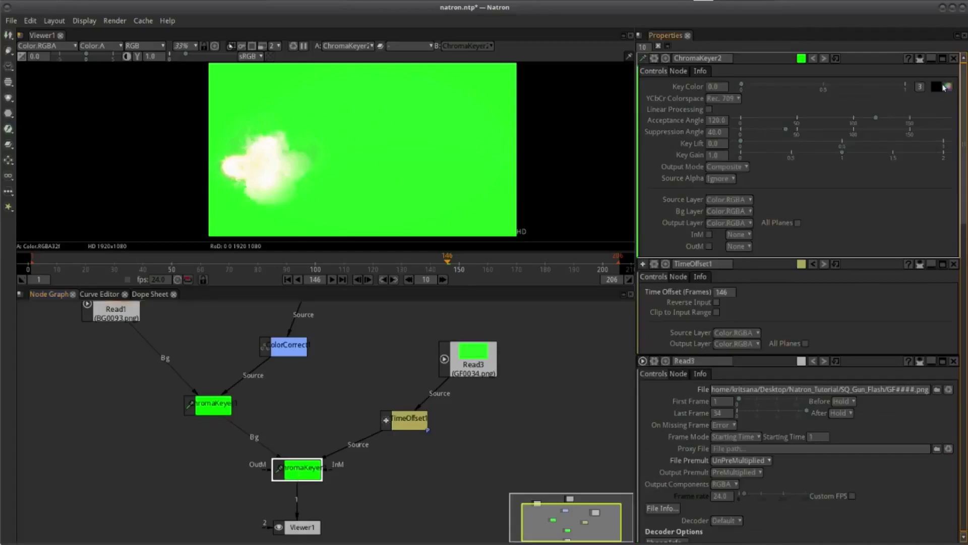
Set ChromaKeyer2's Key Color to the pure green swatch (g 1.0)
left_click(479, 104)
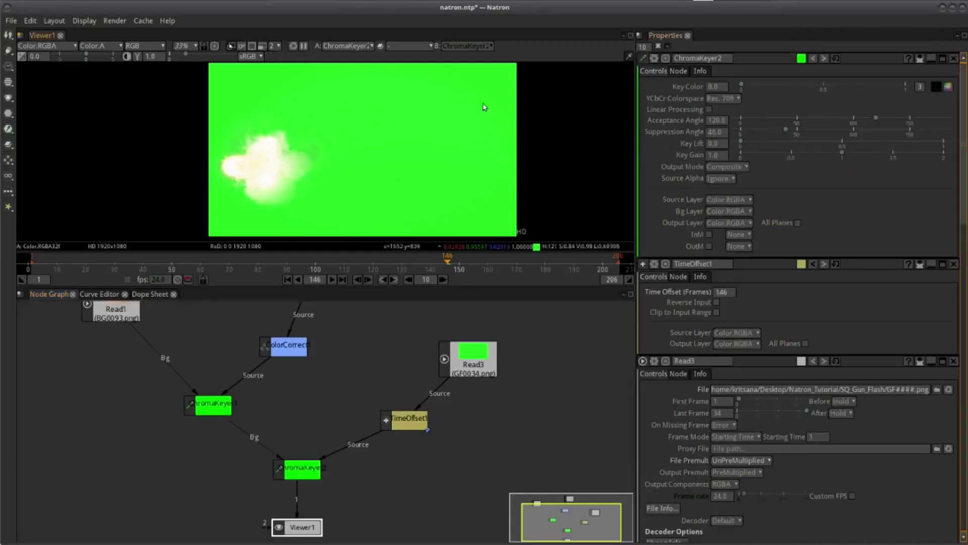
left_click(948, 87)
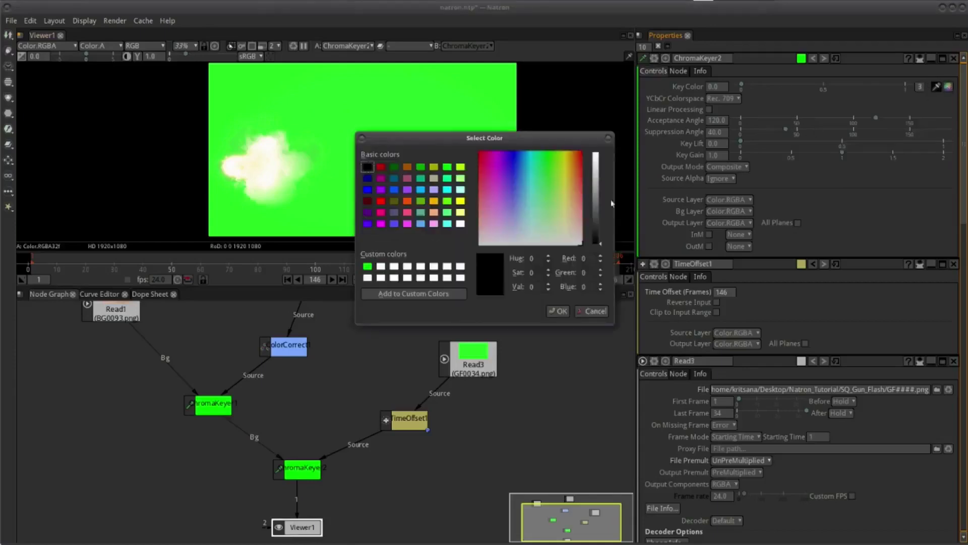
left_click(368, 267)
left_click(568, 311)
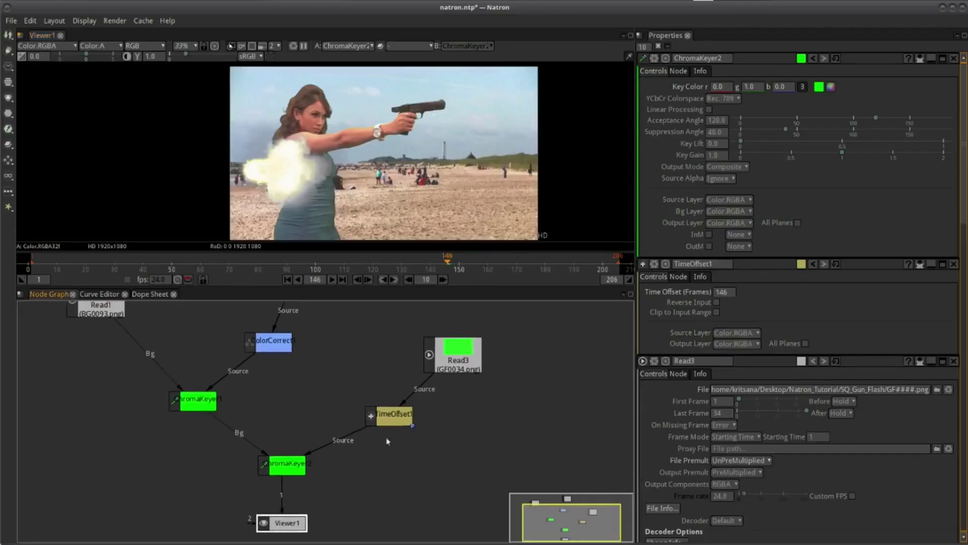
left_click_drag(502, 365, 450, 371)
Move Read3 and TimeOffset1 up and to the right above ChromaKeyer2
left_click(451, 360)
mouse_move(355, 426)
left_mouse_down()
mouse_move(346, 431)
mouse_move(367, 420)
left_mouse_up()
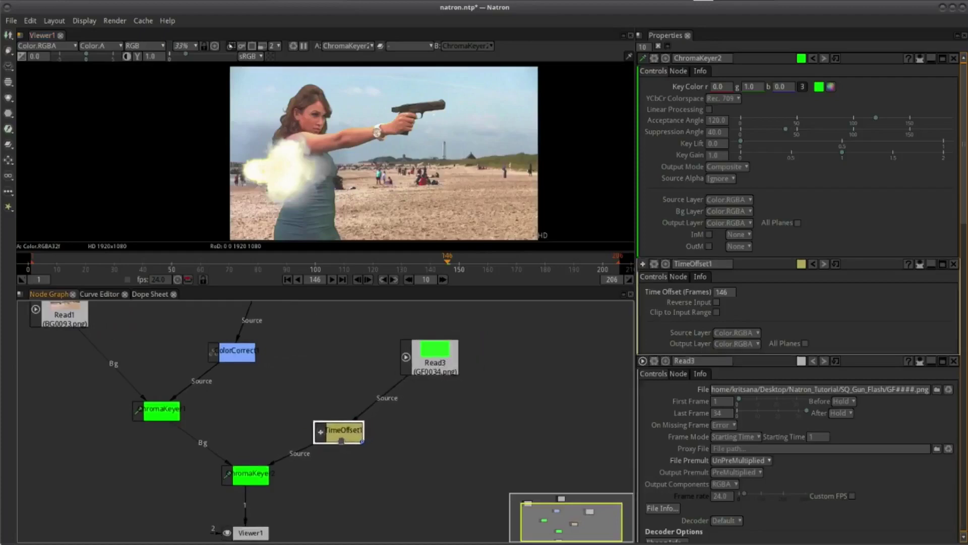
left_click_drag(442, 360, 499, 333)
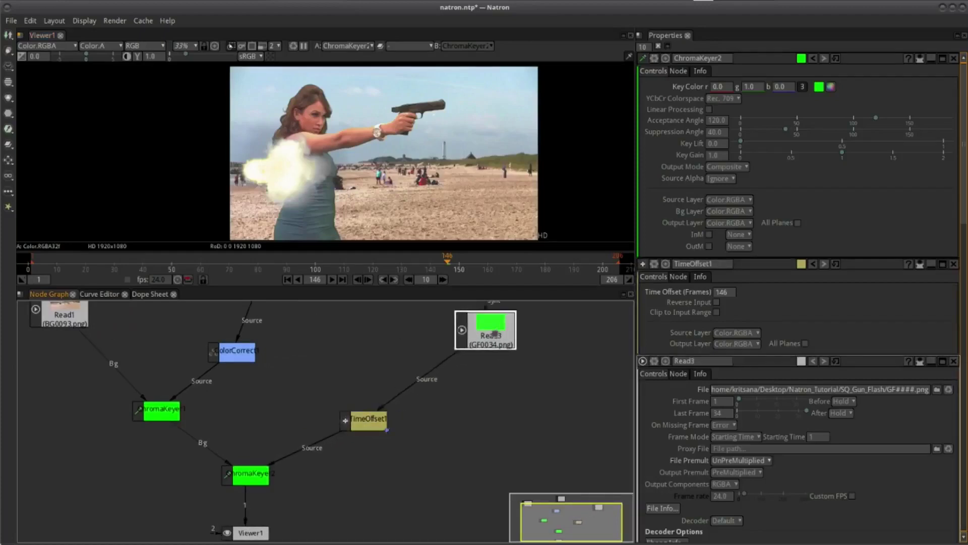
mouse_move(366, 418)
left_mouse_down()
mouse_move(430, 392)
mouse_move(416, 389)
left_mouse_up()
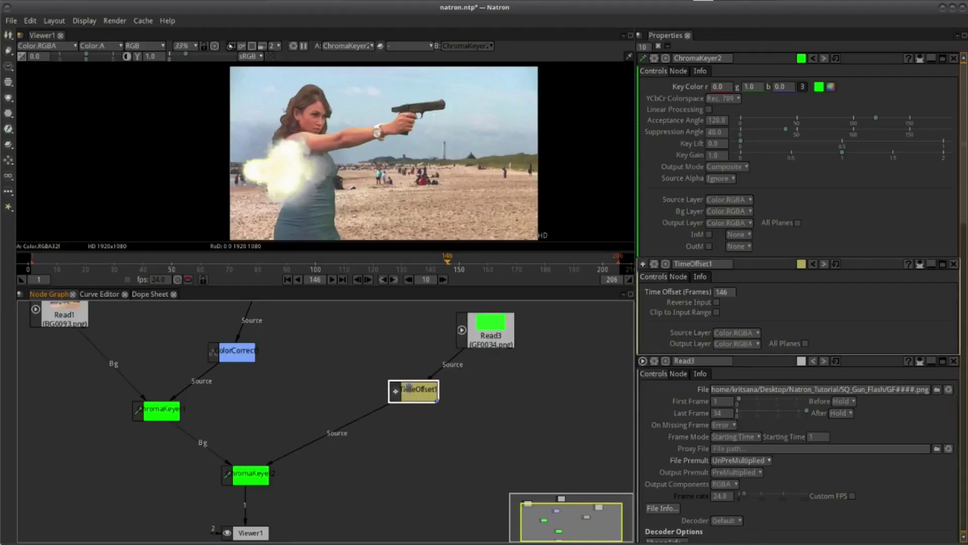
right_click(415, 393)
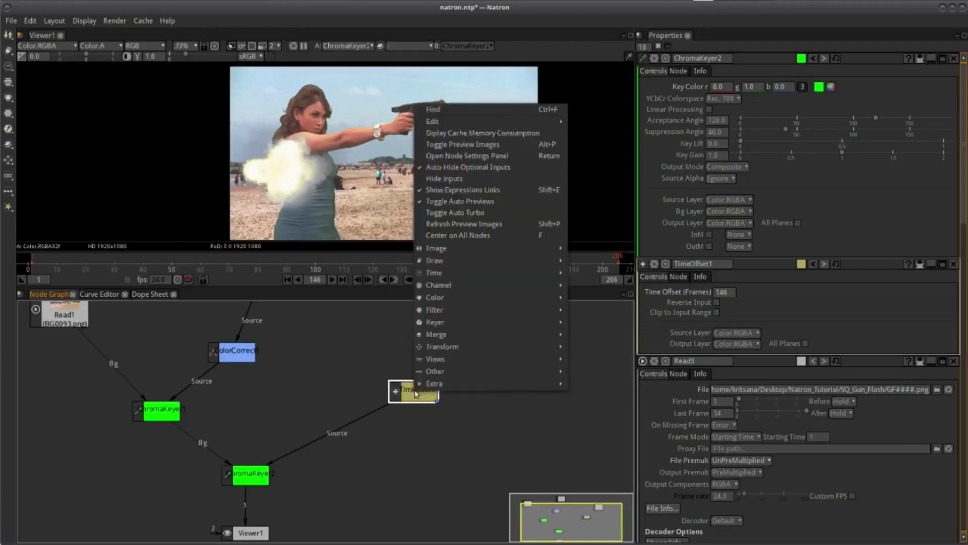
mouse_move(450, 286)
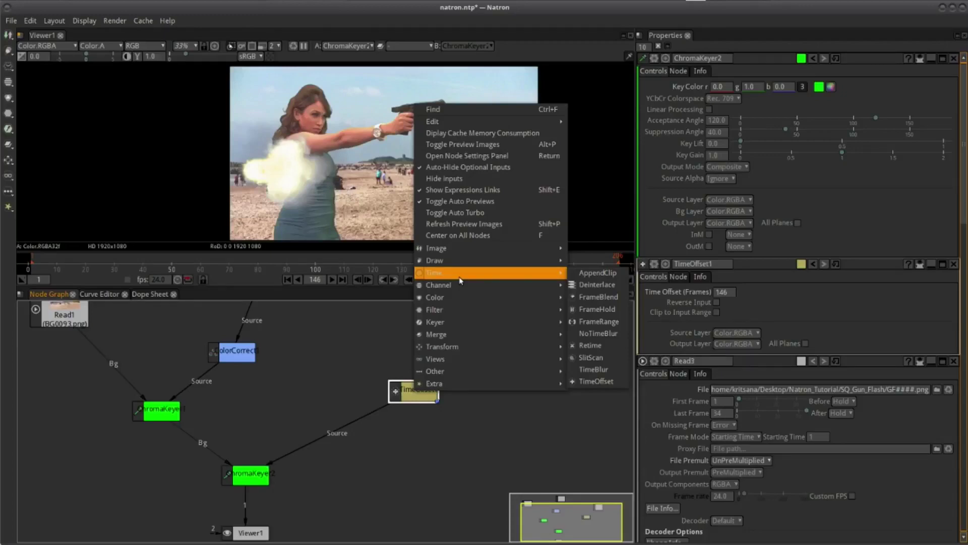
key("Escape")
Fine-tune the Read3 and TimeOffset1 positions and recentre the graph view
left_click_drag(502, 336, 530, 355)
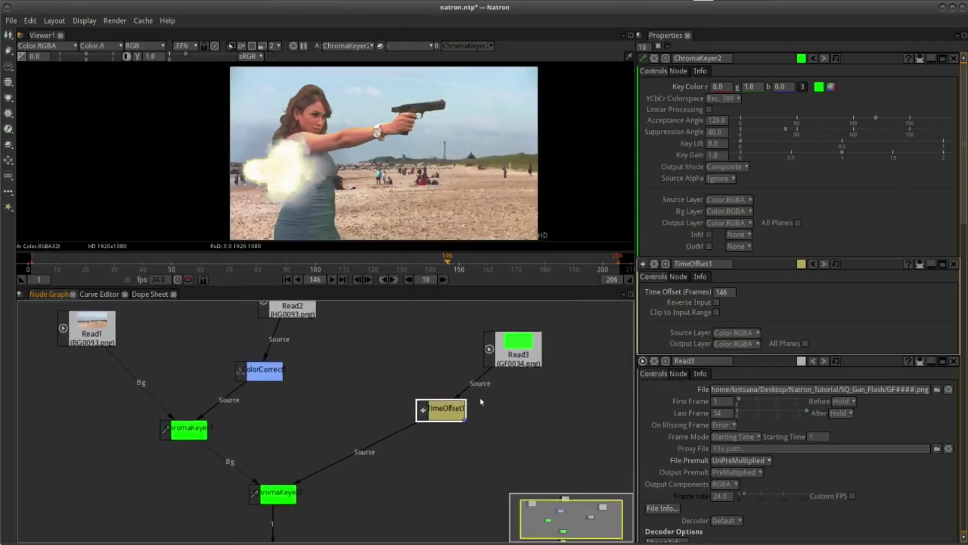
left_click(529, 355)
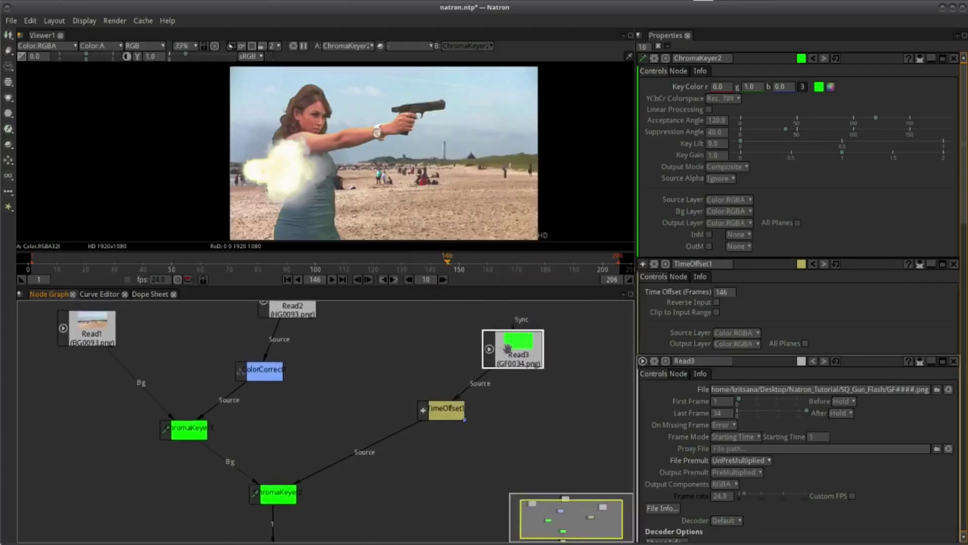
left_click_drag(508, 349, 522, 341)
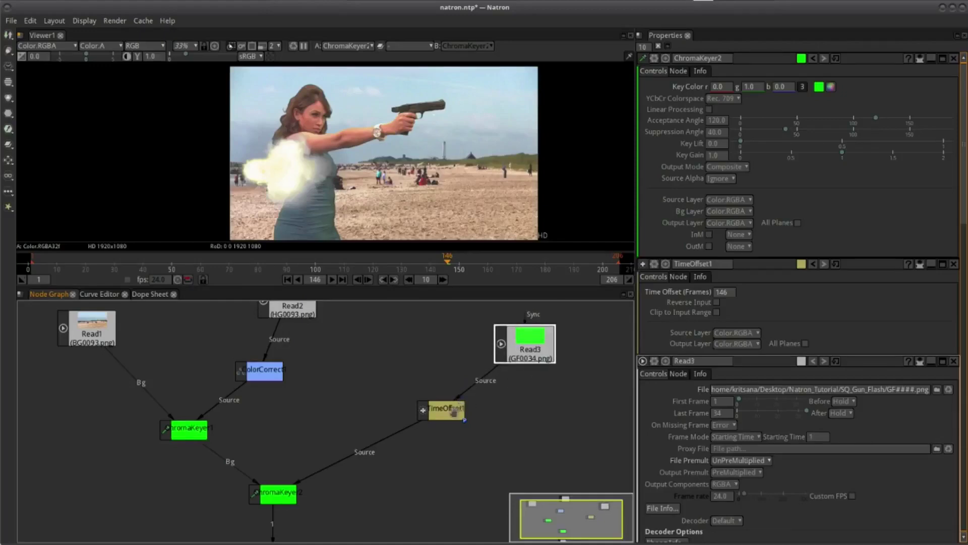
left_click_drag(458, 400, 456, 403)
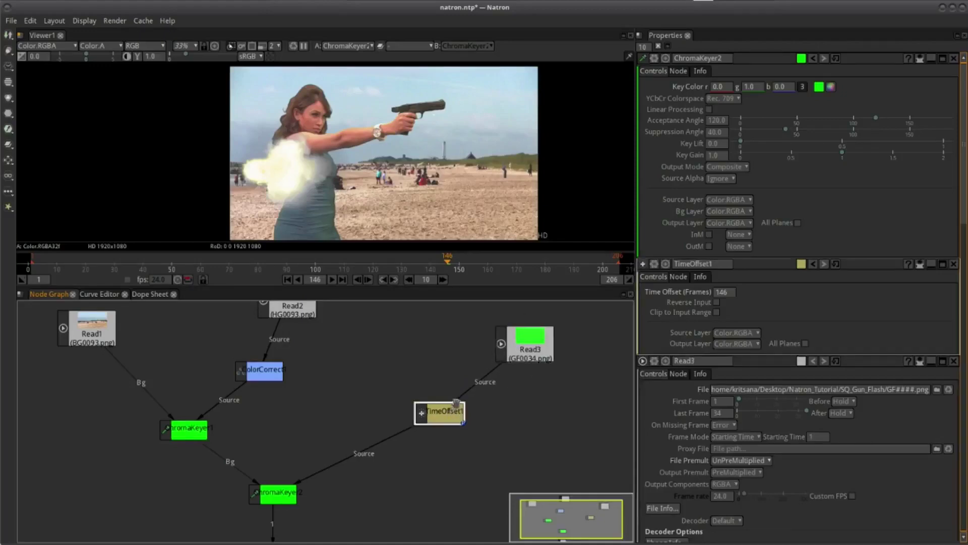
scroll(448, 394, "down", 1)
scroll(505, 374, "up", 1)
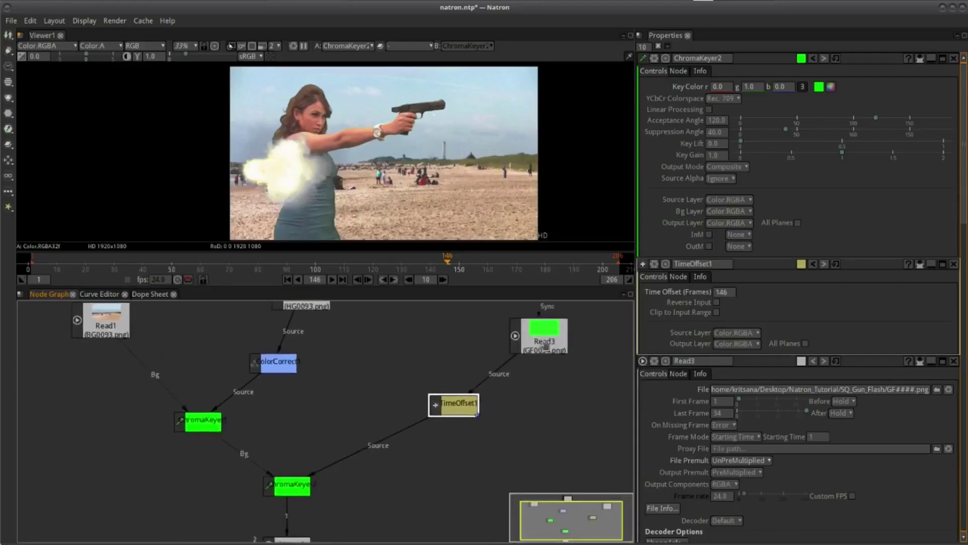
mouse_move(545, 346)
left_mouse_down()
mouse_move(549, 356)
mouse_move(557, 344)
left_mouse_up()
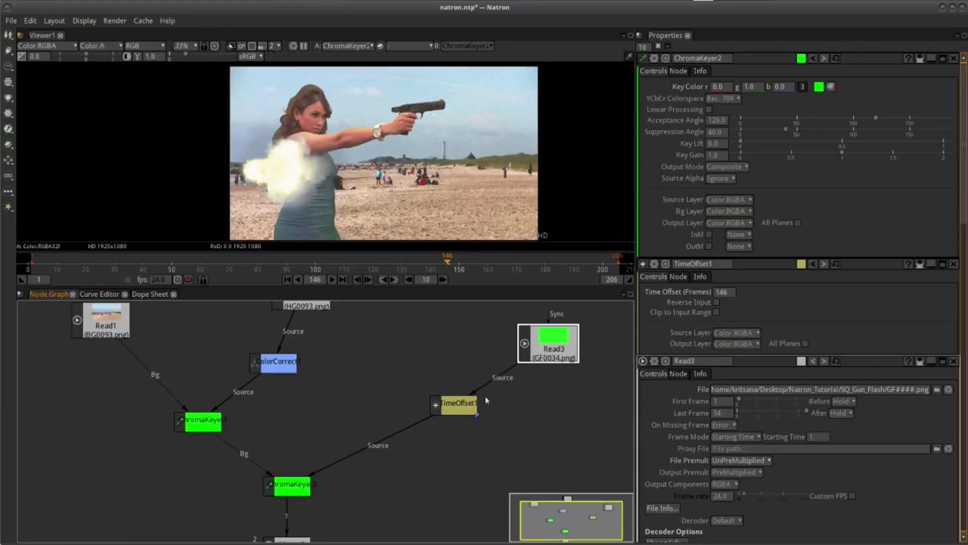
left_click_drag(487, 399, 511, 370)
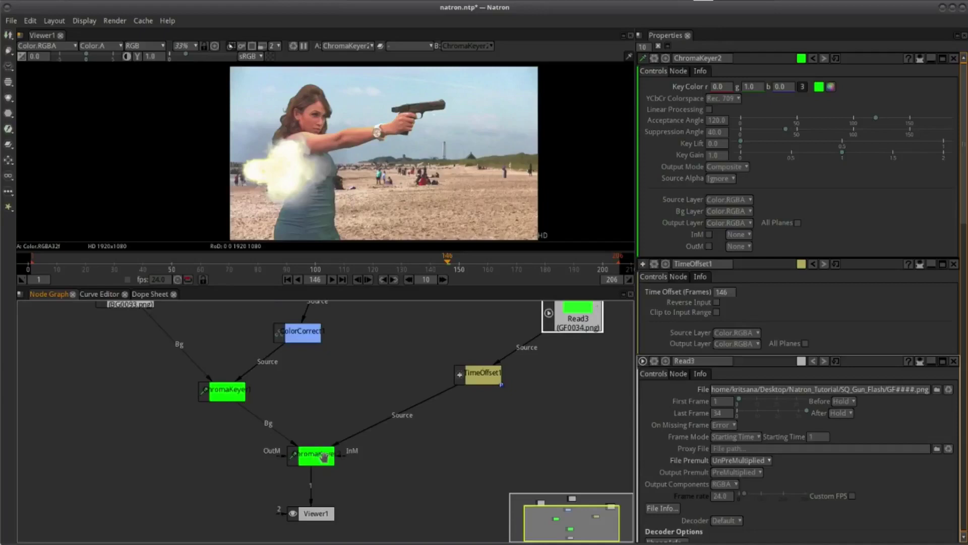
left_click_drag(436, 414, 396, 417)
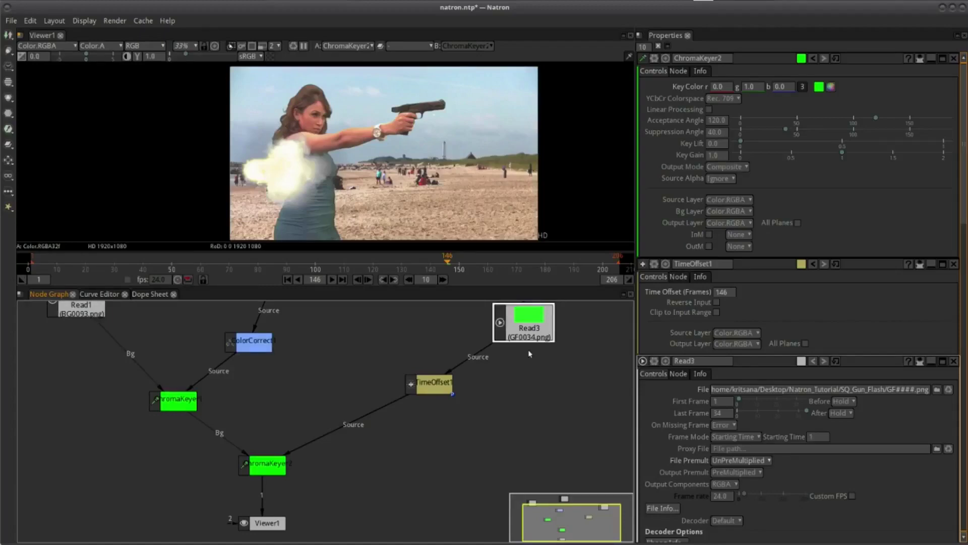
Select the TimeOffset1 node
left_click(414, 391)
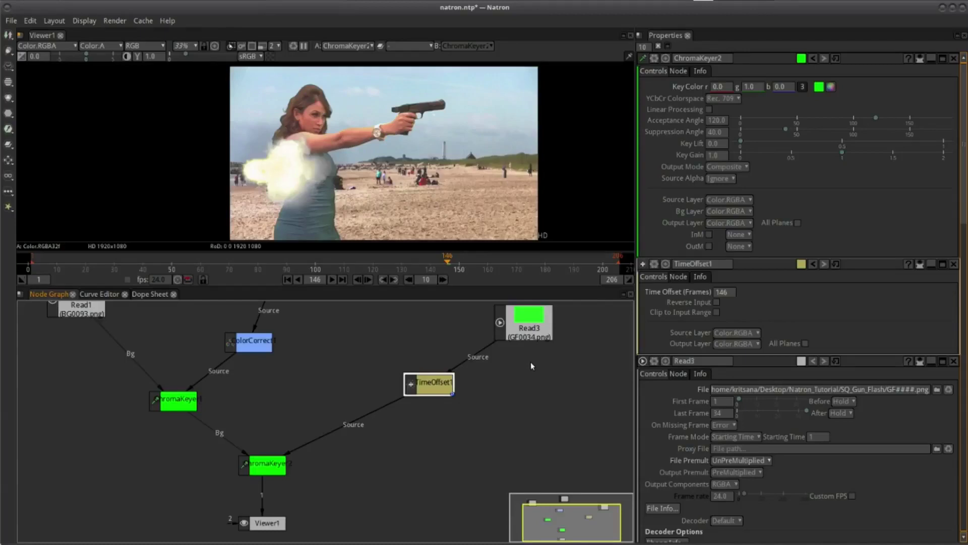
Add a Transform node after TimeOffset1, placing Transform1 before ChromaKeyer2
right_click(567, 353)
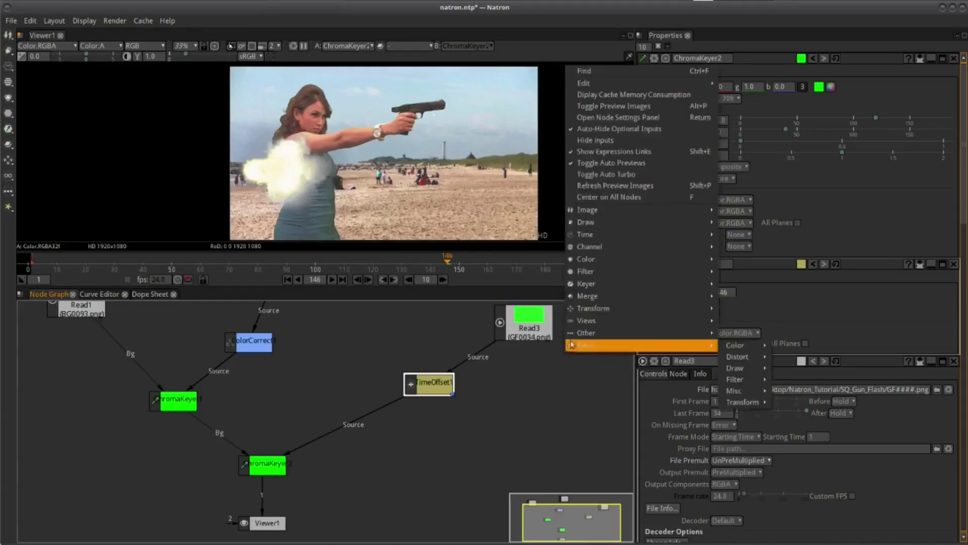
mouse_move(590, 236)
left_click(481, 432)
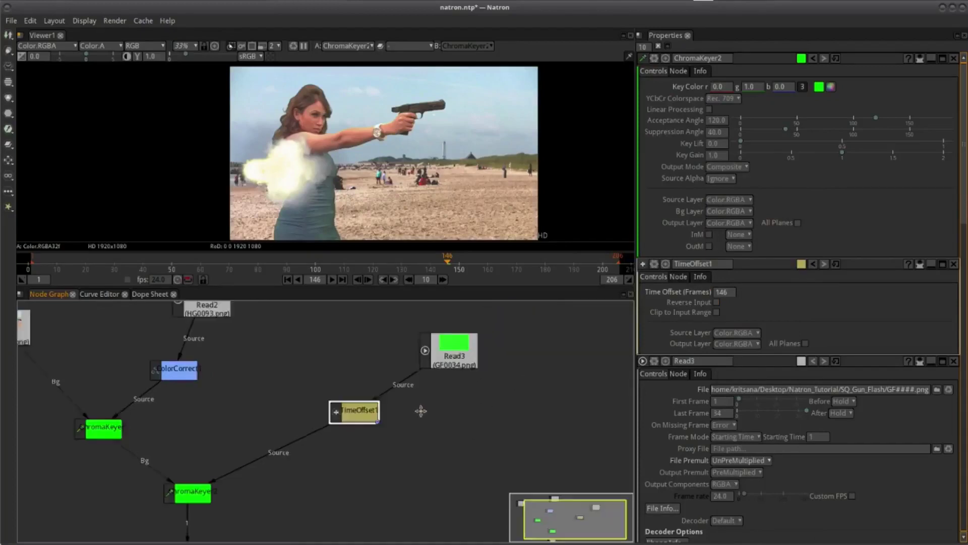
scroll(372, 428, "down", 2)
scroll(368, 419, "up", 2)
left_click_drag(362, 421, 431, 403)
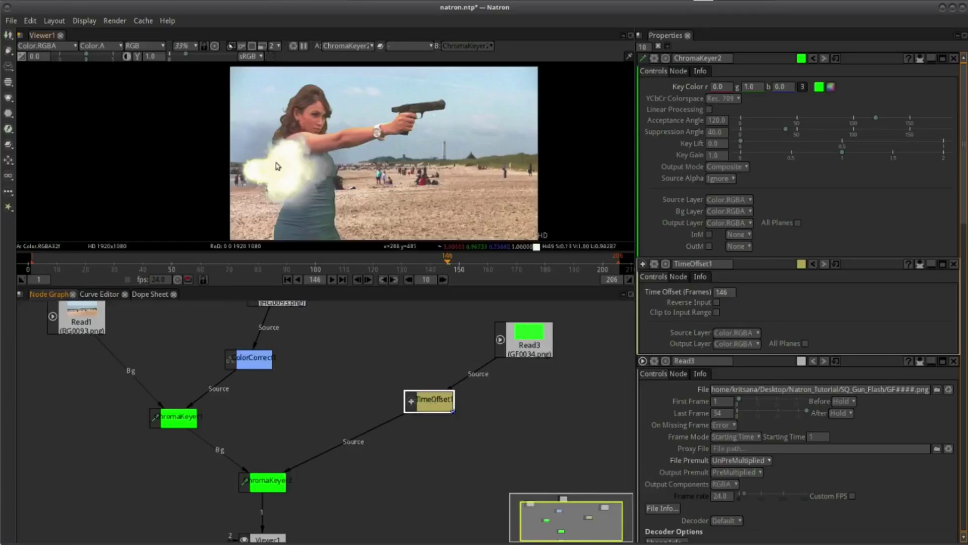
right_click(423, 403)
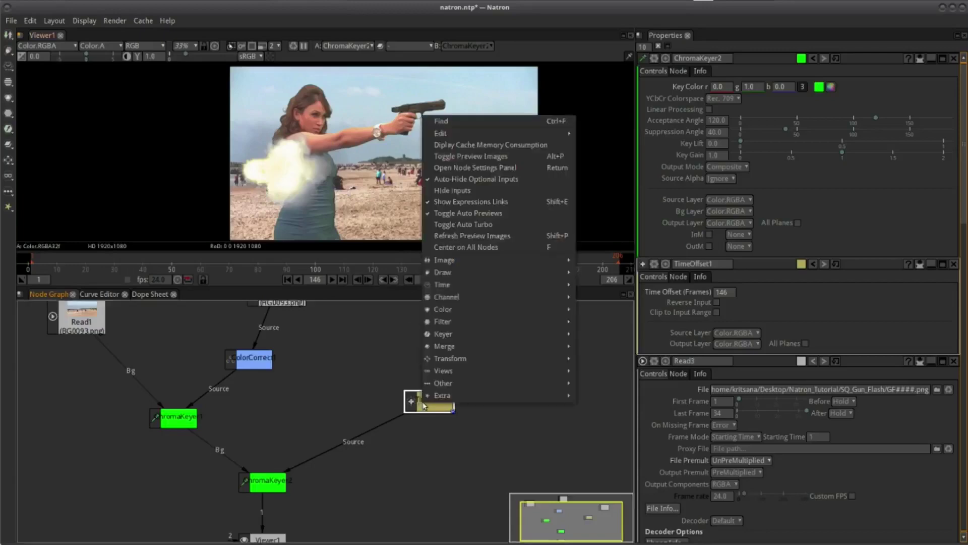
mouse_move(459, 362)
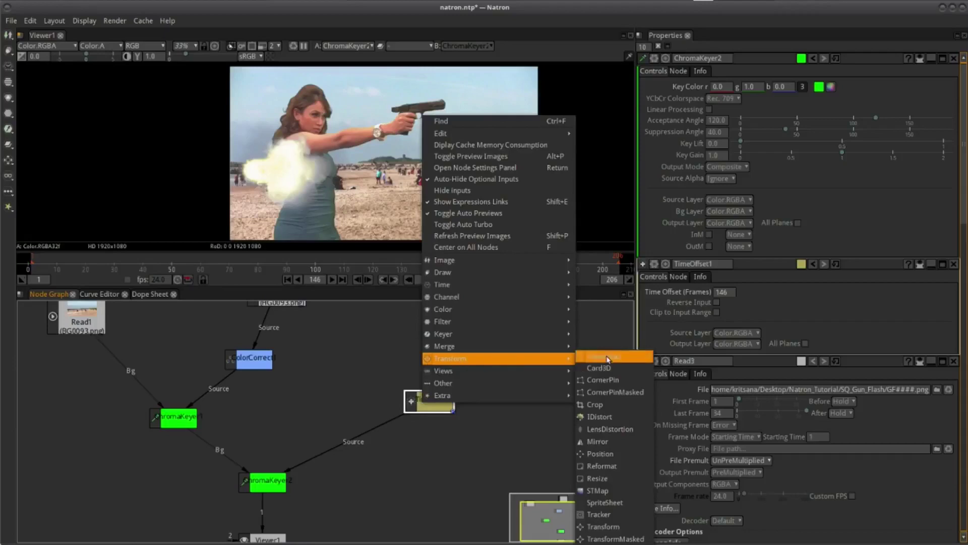
left_click(582, 530)
left_click_drag(434, 437, 379, 442)
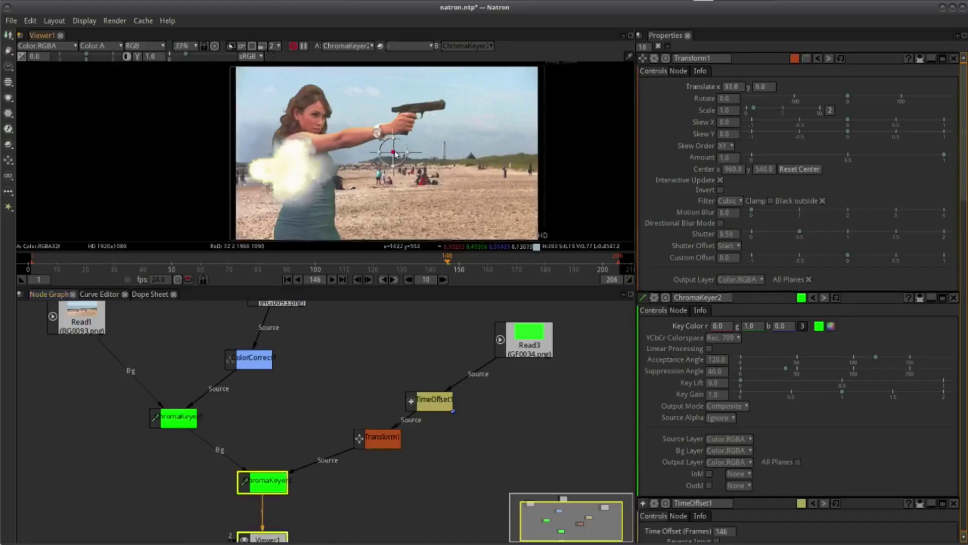
Drag the muzzle flash up and to the right in the viewer
mouse_move(385, 155)
left_mouse_down()
mouse_move(495, 121)
mouse_move(483, 126)
left_mouse_up()
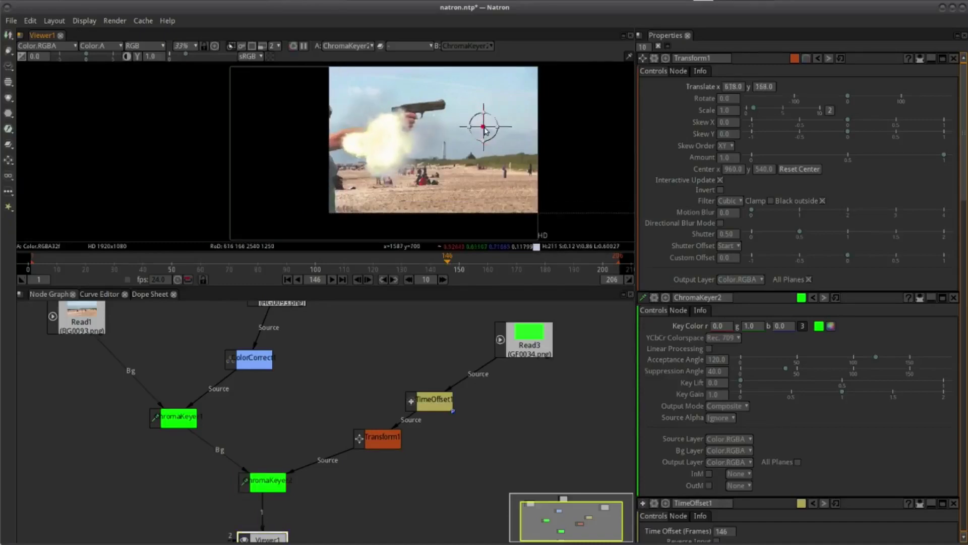
left_click_drag(483, 127, 583, 90)
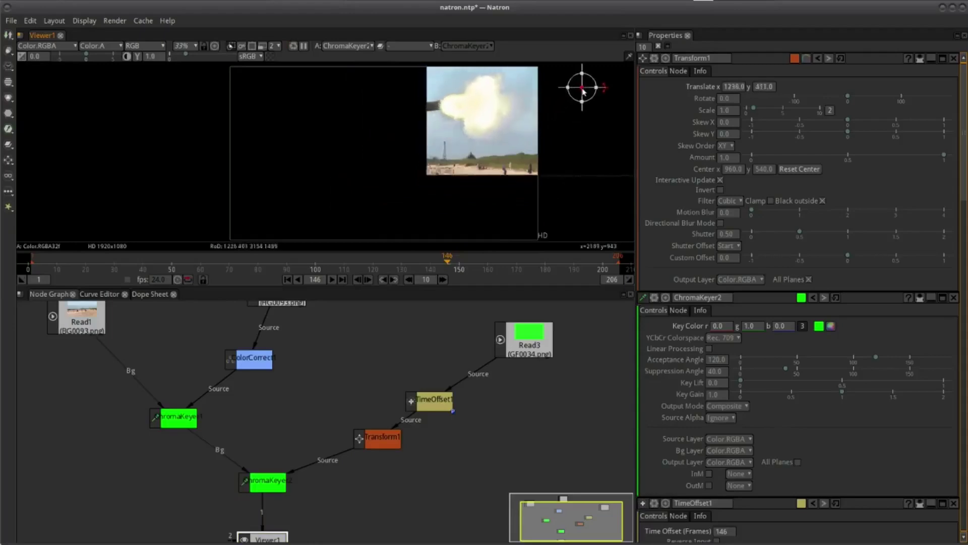
left_click_drag(582, 89, 581, 85)
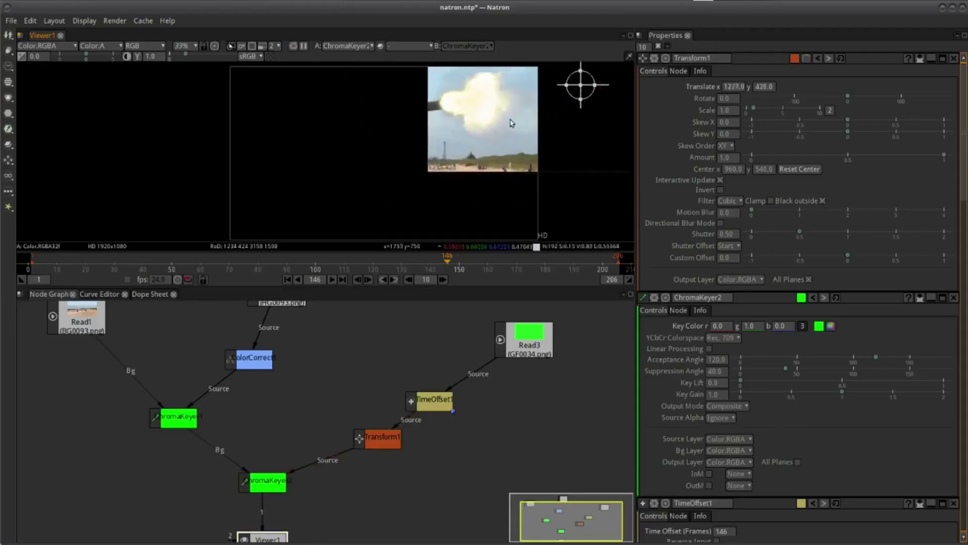
left_click_drag(511, 123, 399, 175)
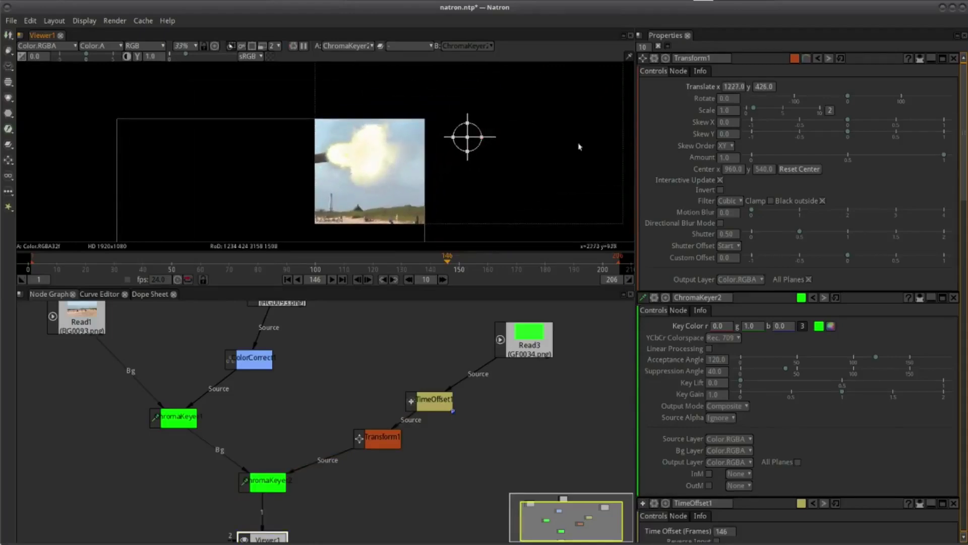
Scale Transform1 to 0.8 and fine-tune the flash to translate 1030, 390
left_click(381, 443)
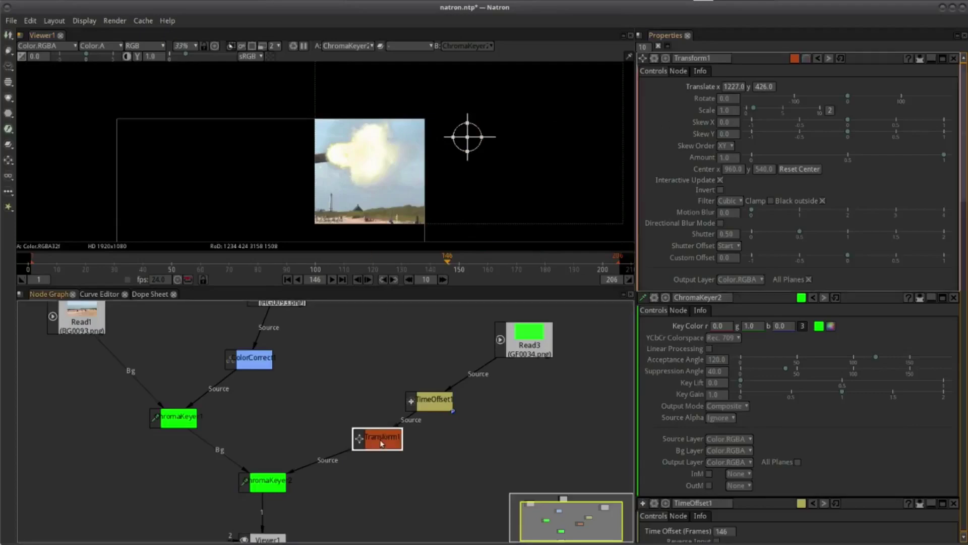
left_click(732, 112)
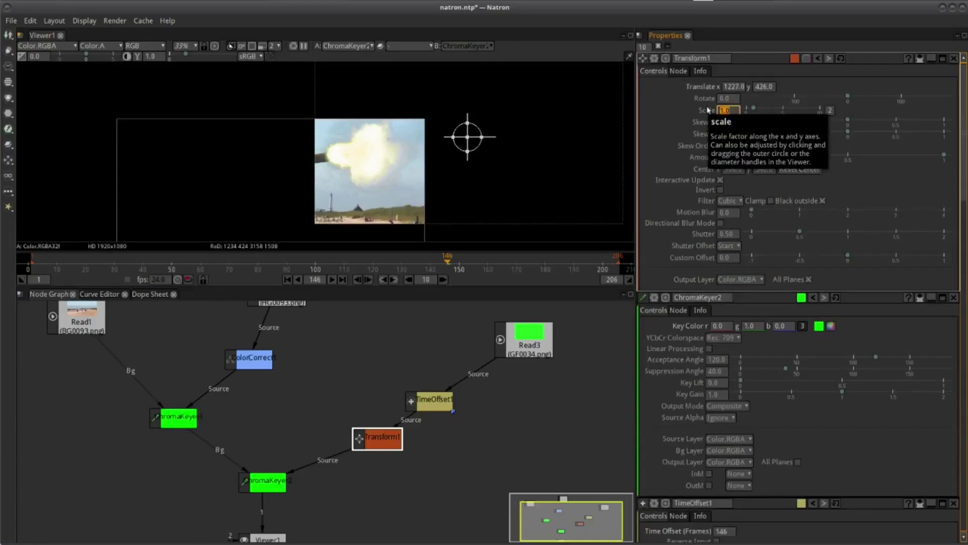
type("0")
type(".8")
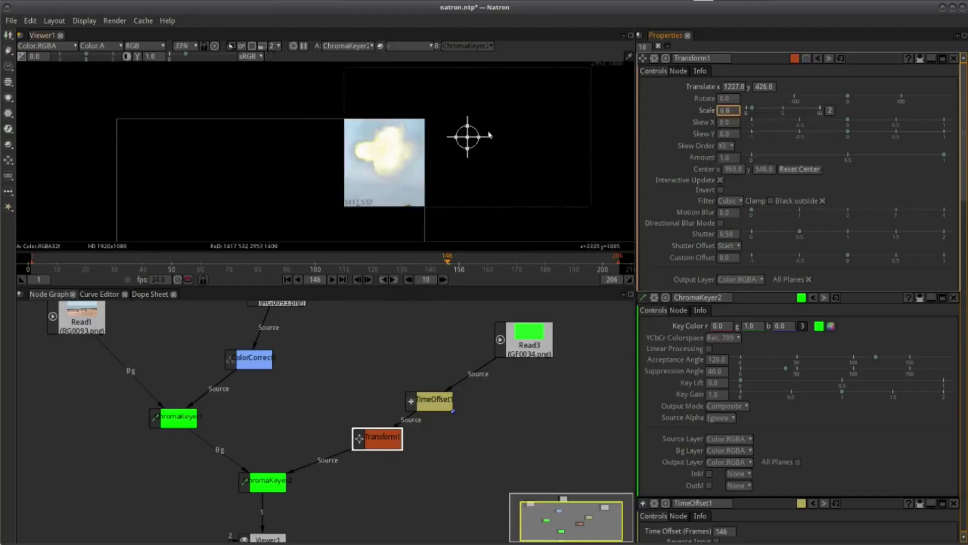
left_click_drag(472, 138, 436, 143)
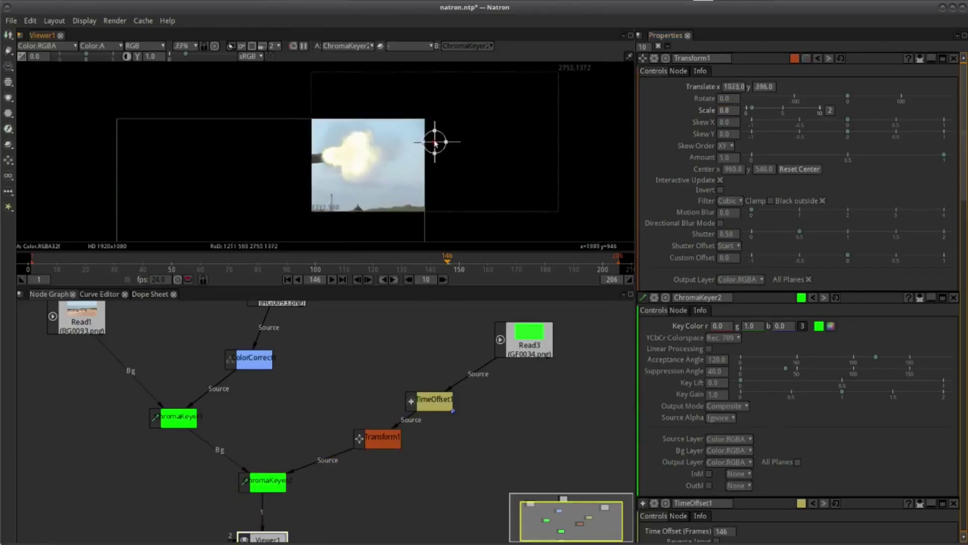
mouse_move(436, 143)
left_mouse_down()
mouse_move(454, 142)
mouse_move(438, 146)
left_mouse_up()
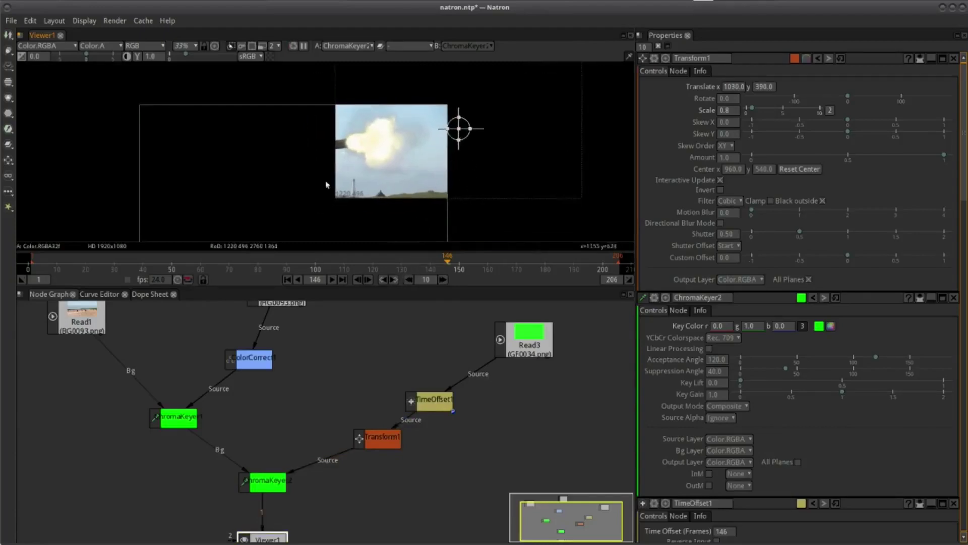
scroll(327, 184, "down", 1)
scroll(348, 187, "down", 1)
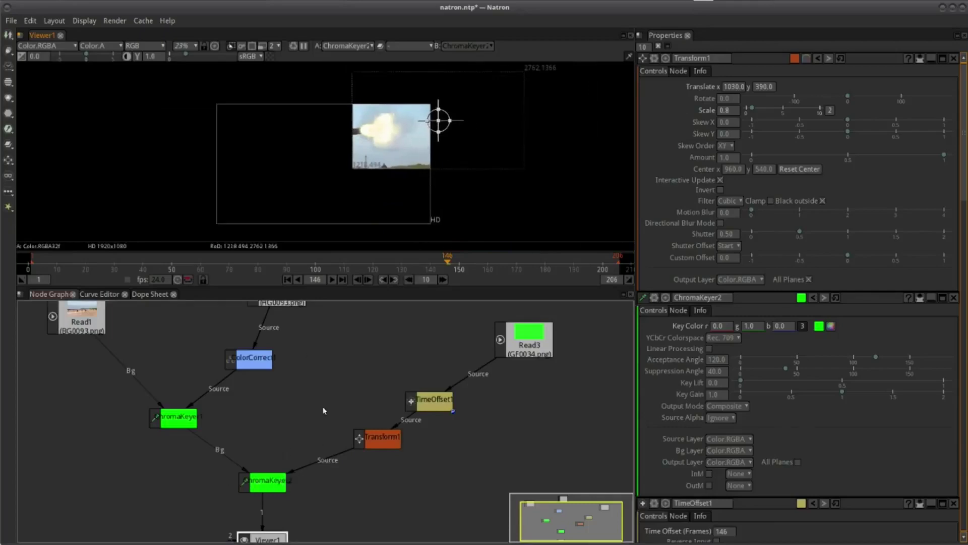
left_click_drag(323, 410, 358, 350)
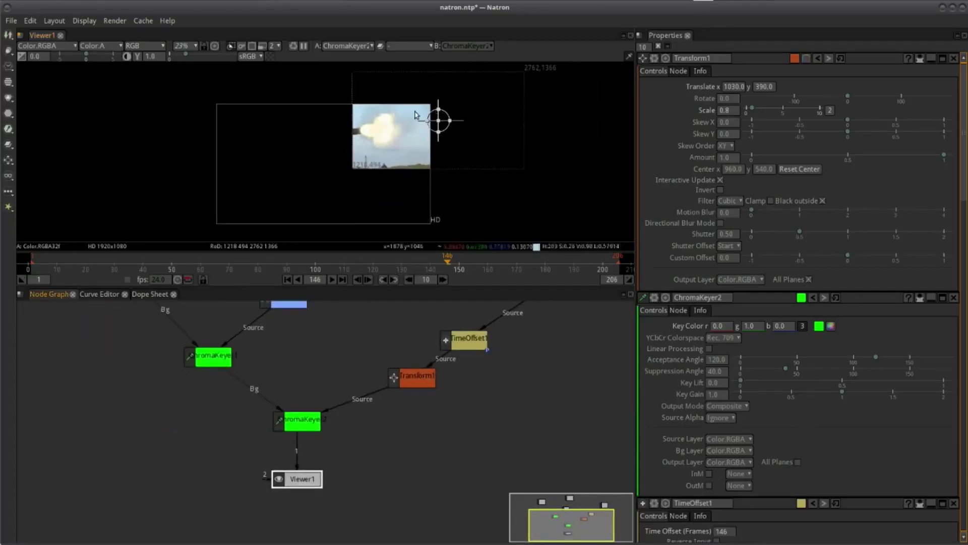
left_click(315, 417)
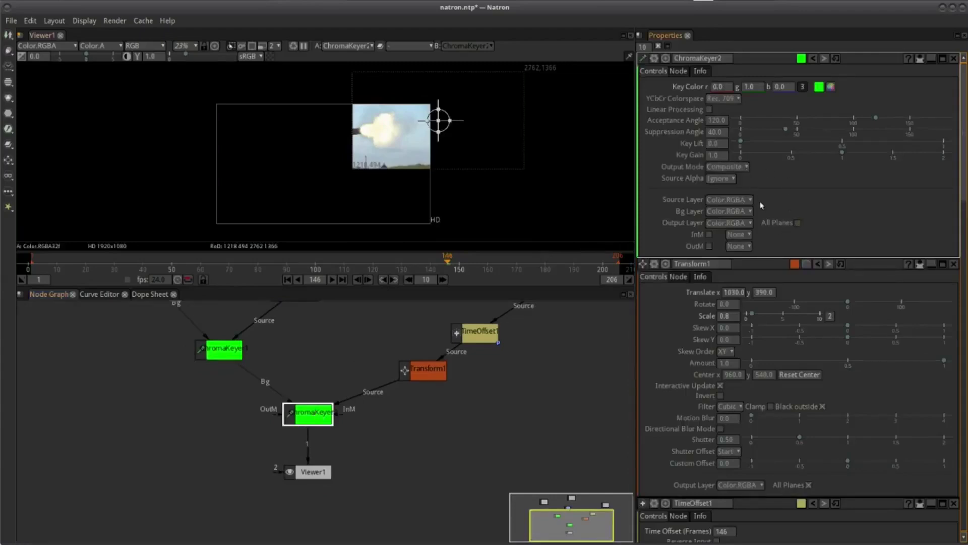
left_click(709, 110)
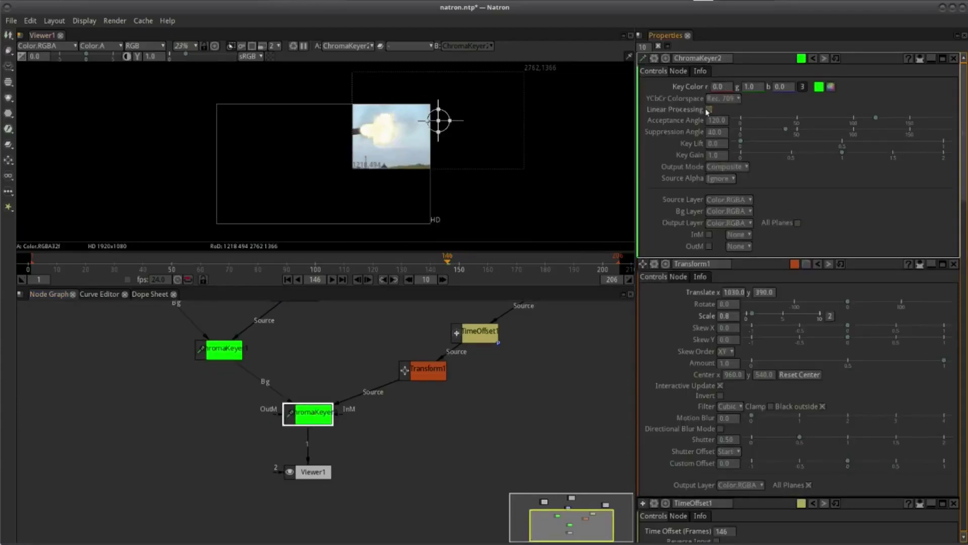
left_click(726, 184)
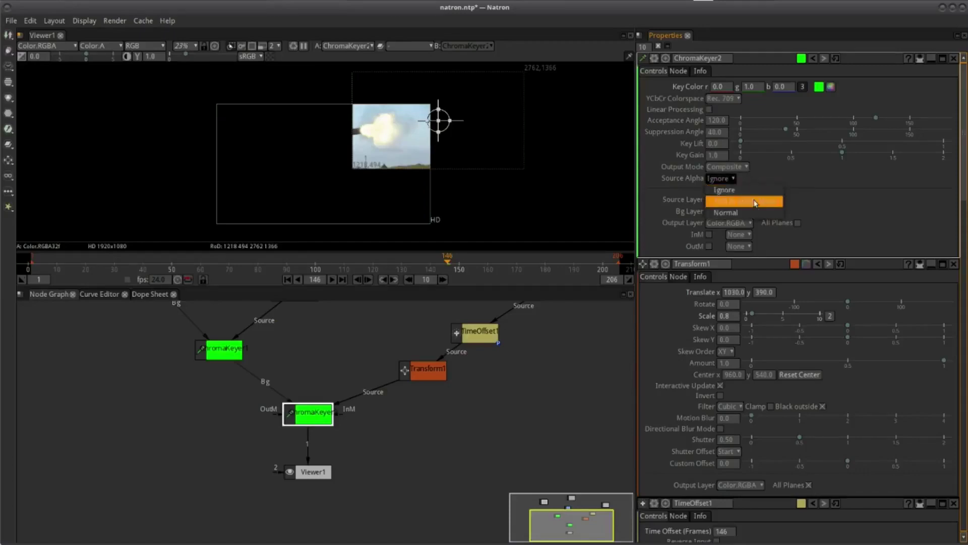
left_click(745, 201)
left_click(731, 179)
left_click(734, 190)
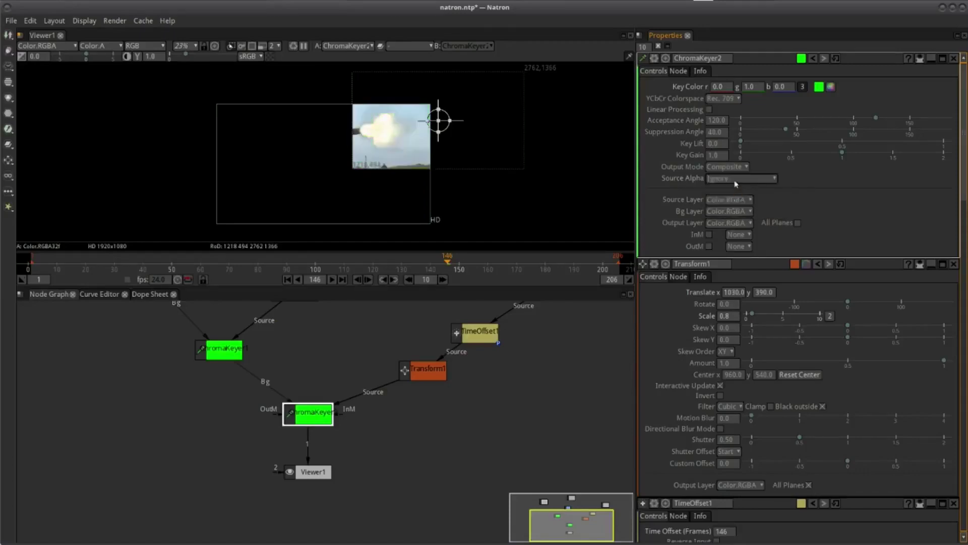
left_click(736, 182)
left_click(736, 181)
left_click(730, 166)
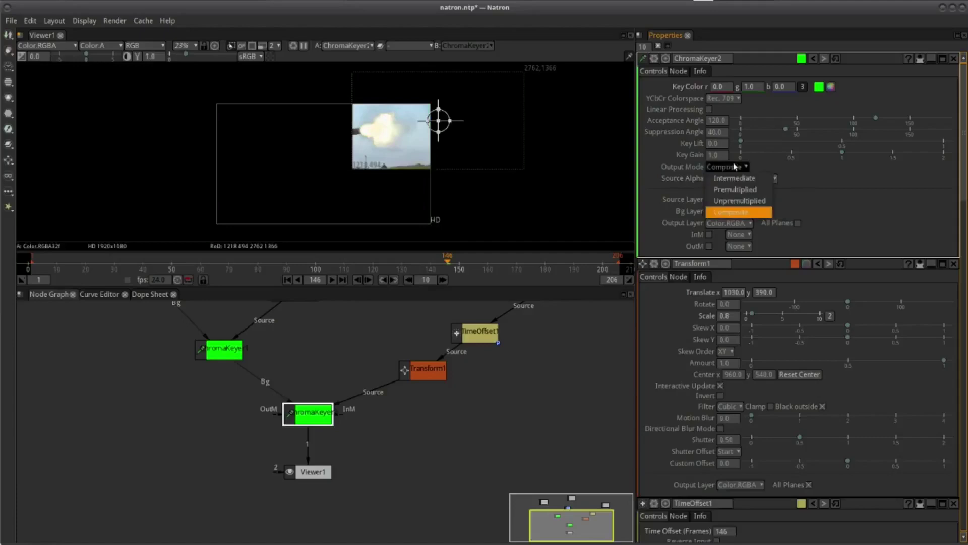
left_click(735, 167)
left_click(734, 166)
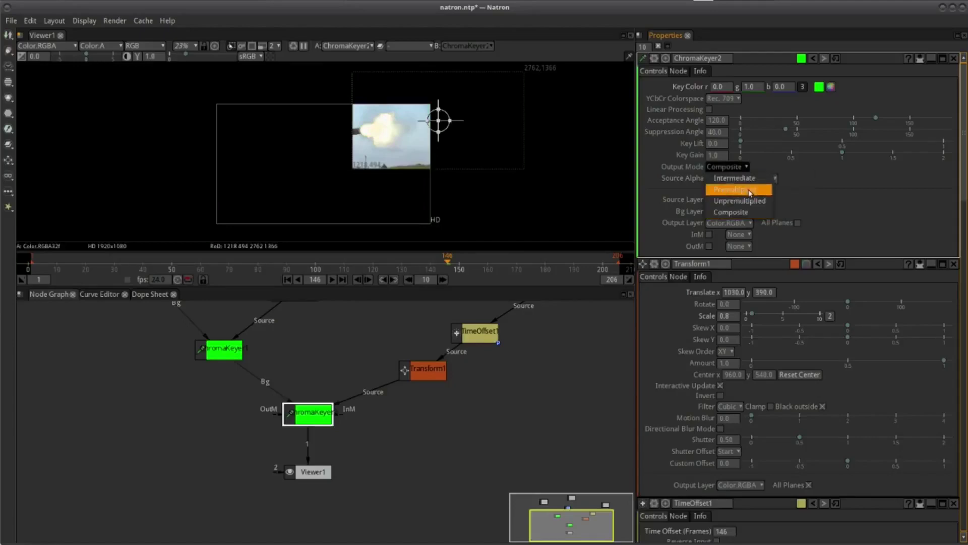
left_click(749, 190)
left_click(730, 167)
left_click(734, 167)
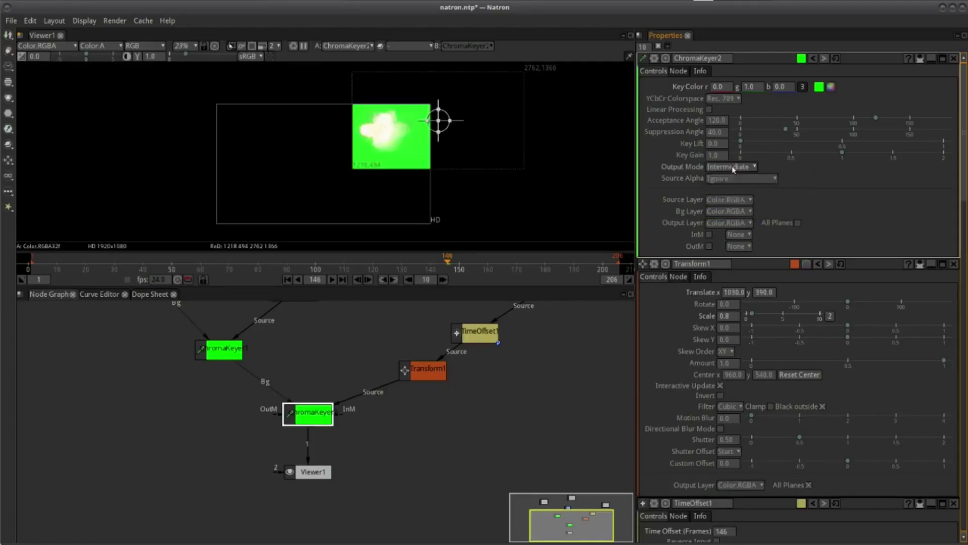
left_click(734, 169)
left_click(740, 201)
left_click(736, 166)
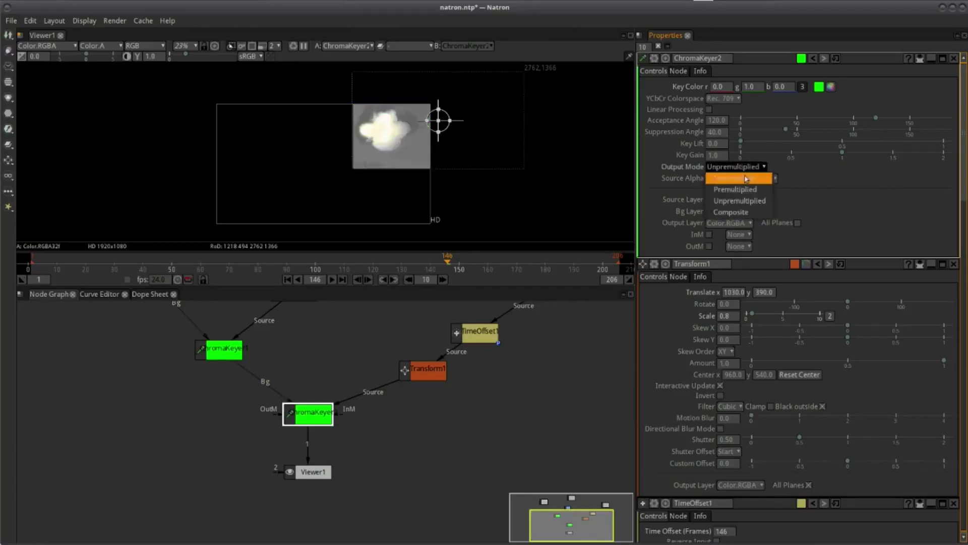
left_click(751, 179)
left_click(735, 166)
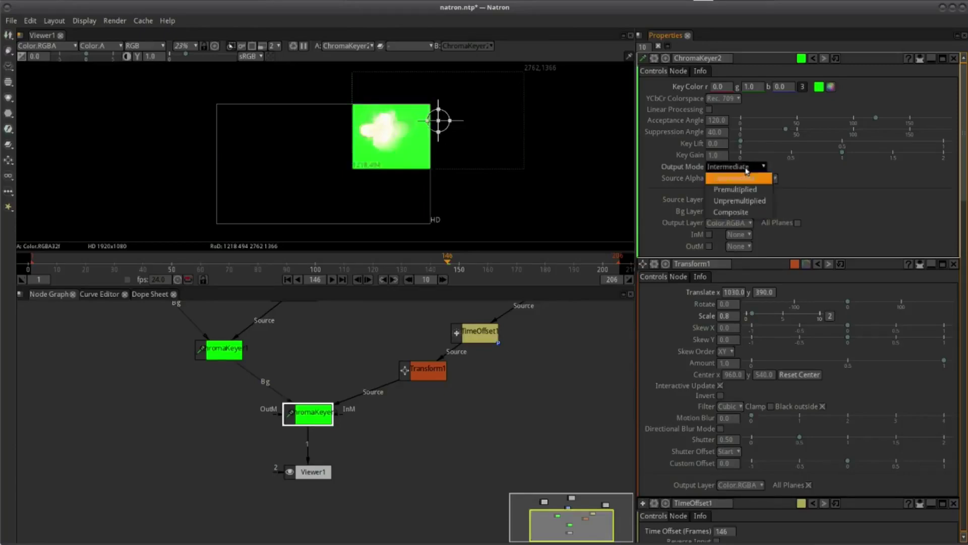
left_click(742, 212)
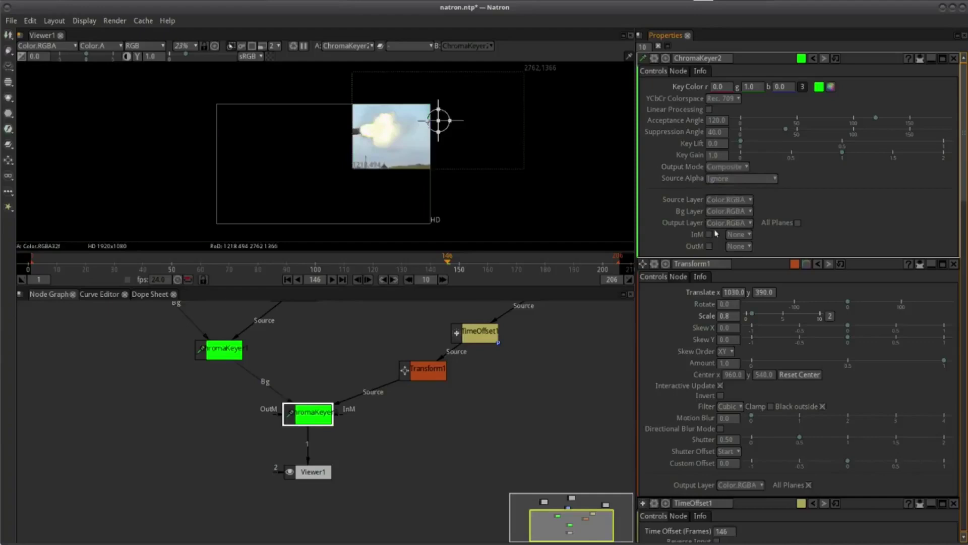
left_click(796, 222)
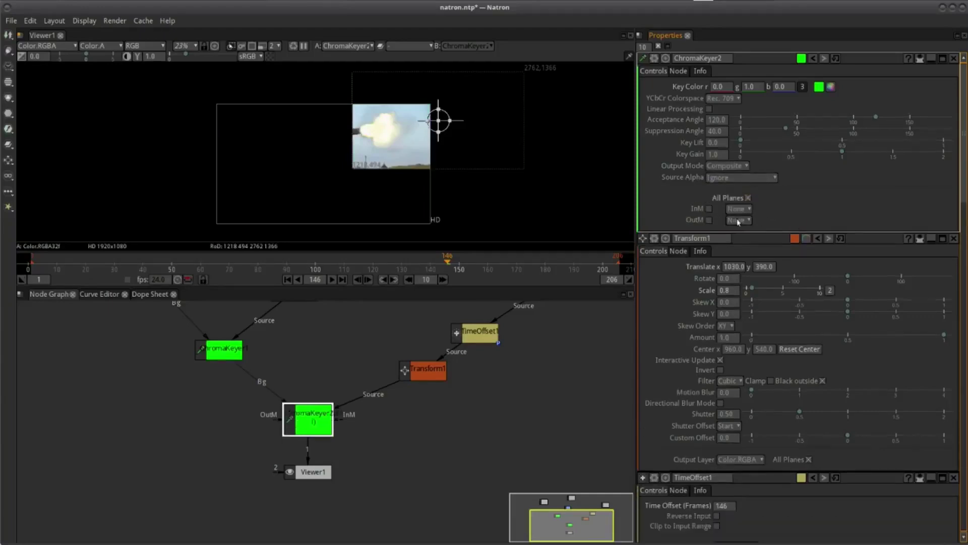
left_click(747, 198)
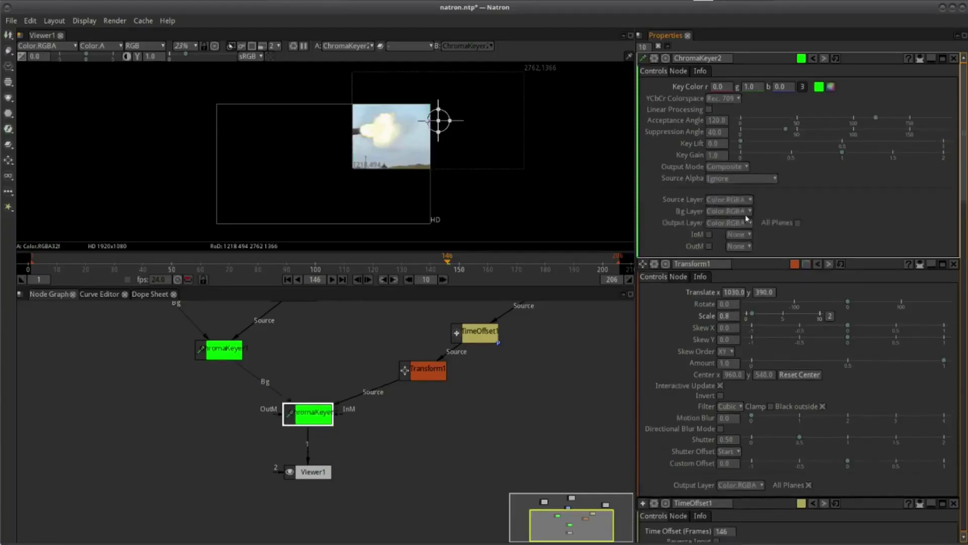
left_click(706, 246)
scroll(431, 354, "down", 5)
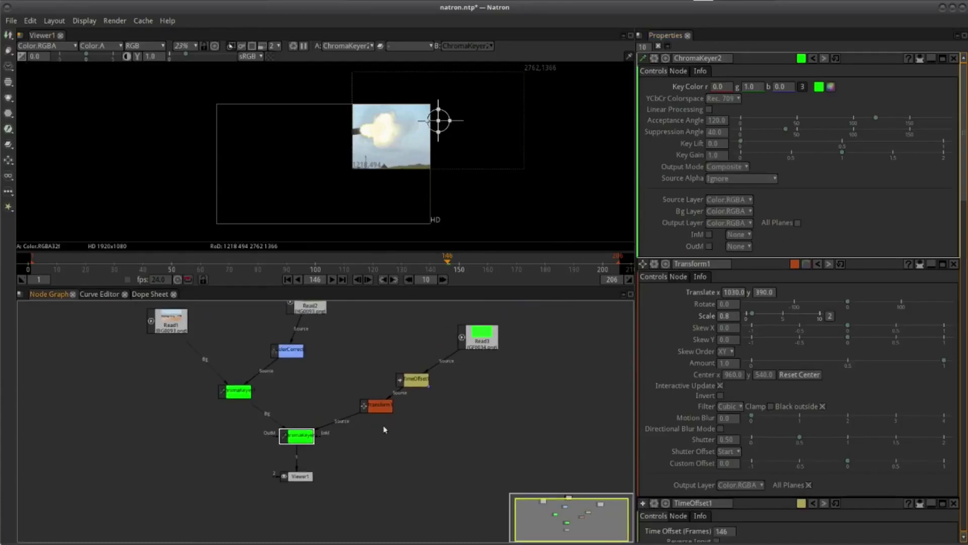
Rearrange the flash-branch nodes, moving Transform1 right off the keyer's Source
left_click_drag(422, 419, 367, 427)
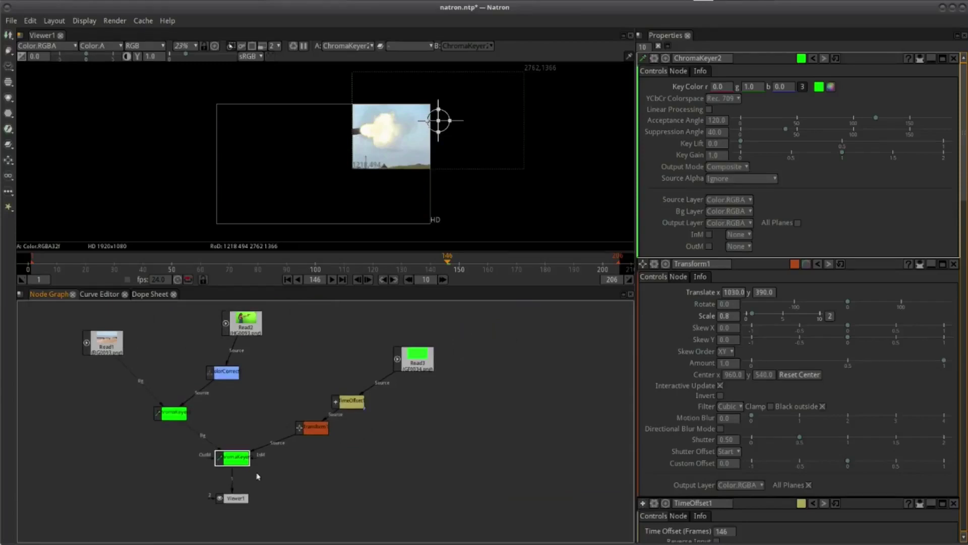
left_click_drag(377, 384, 399, 377)
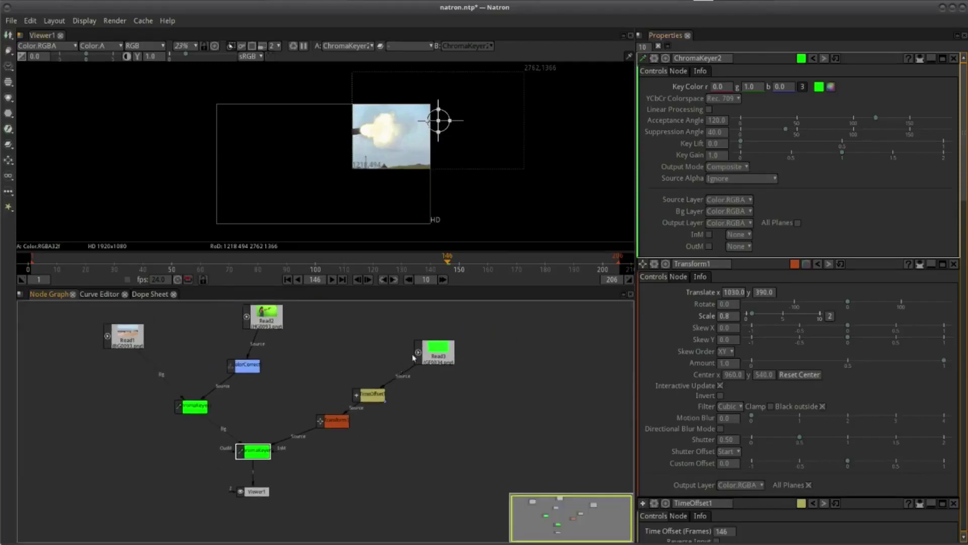
scroll(392, 413, "up", 2)
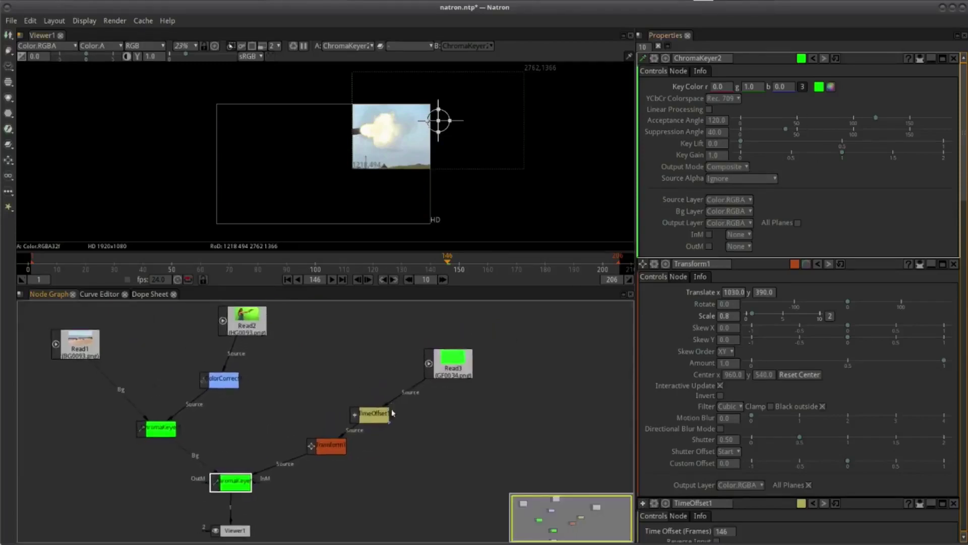
left_click_drag(444, 361, 468, 345)
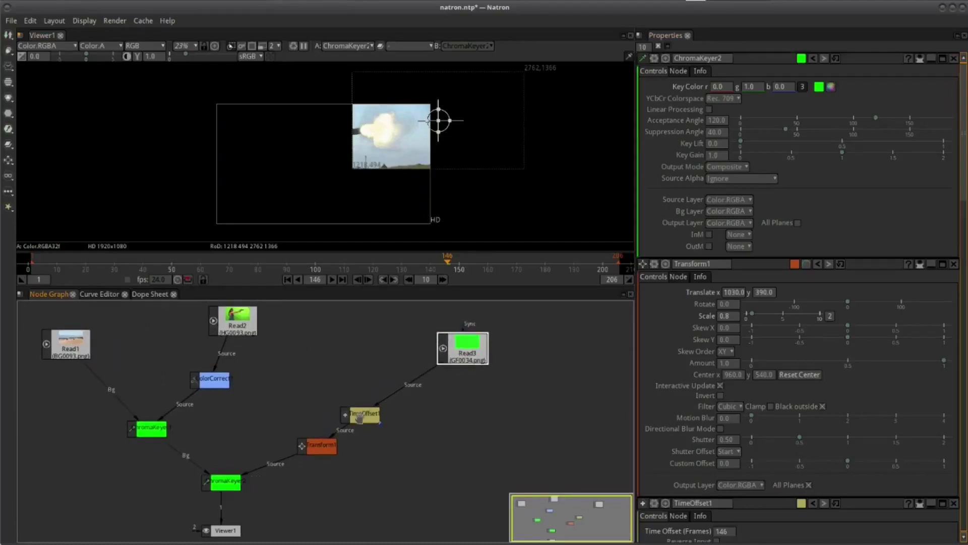
left_click_drag(370, 412, 431, 402)
left_click_drag(322, 445, 343, 448)
left_click_drag(281, 471, 306, 477)
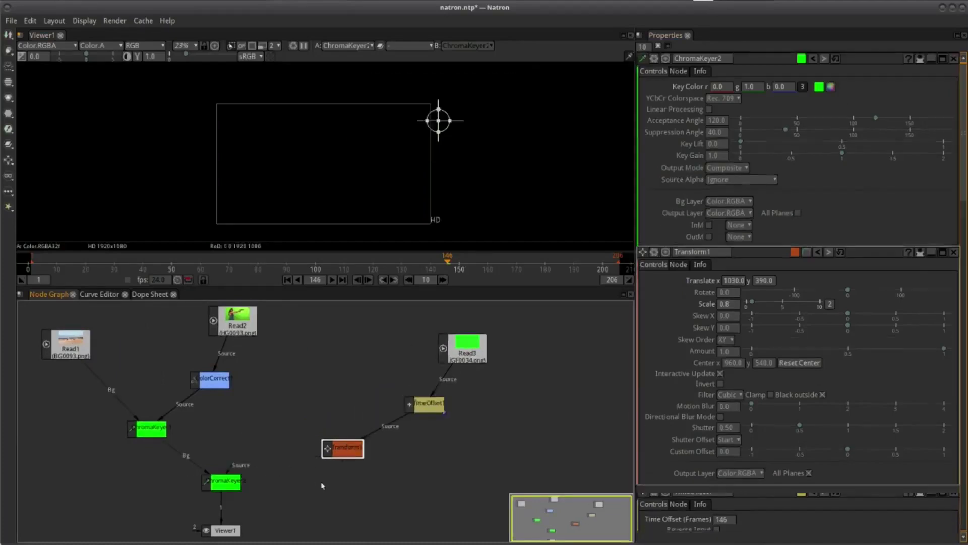
left_click_drag(348, 447, 367, 456)
left_click_drag(233, 491, 254, 478)
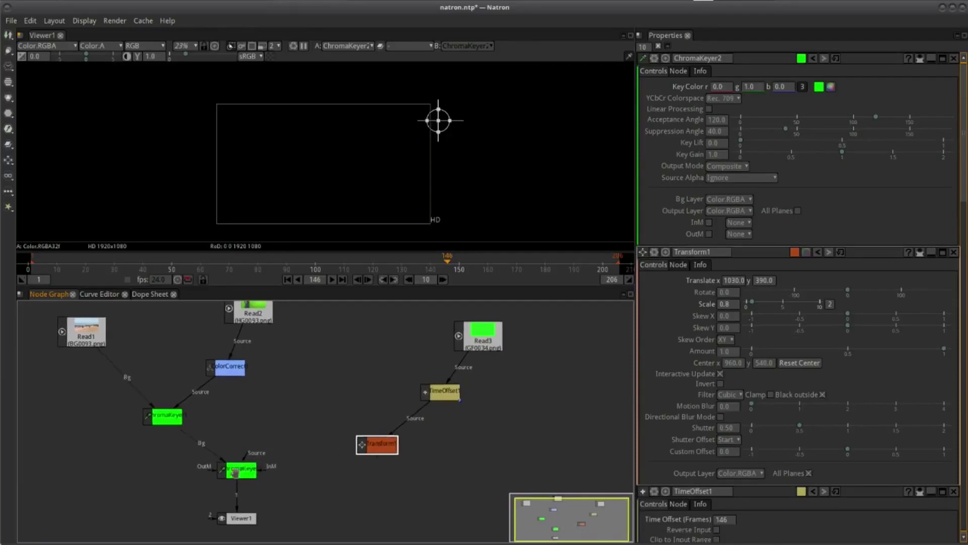
Remove ChromaKeyer1 from ChromaKeyer2's Bg and reconnect Transform1 as its Source
left_click_drag(218, 456, 196, 449)
left_click(241, 470)
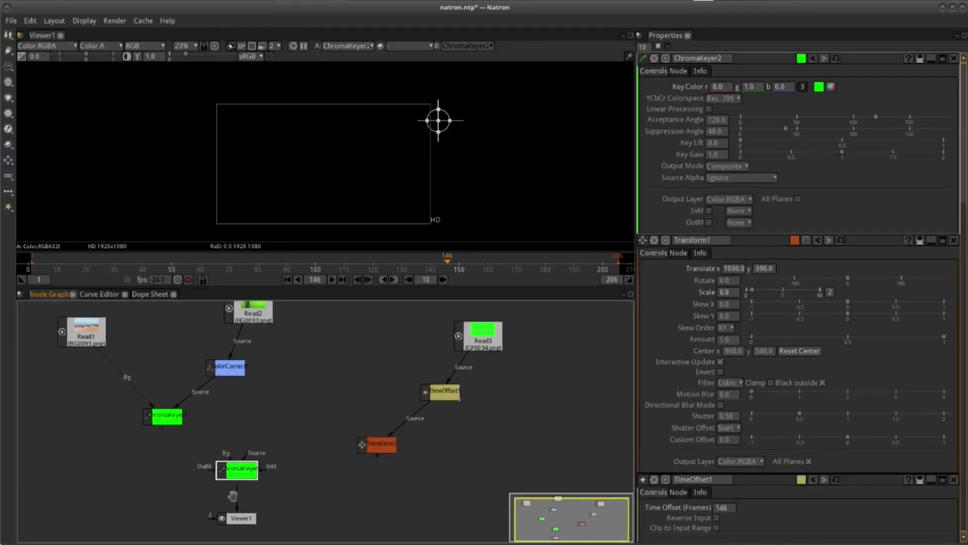
left_click_drag(240, 471, 316, 490)
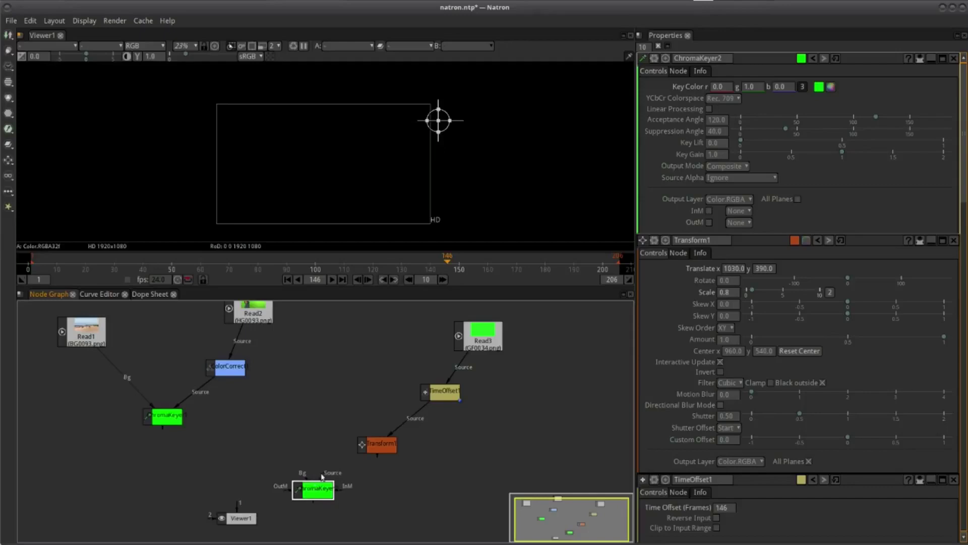
left_click_drag(369, 451, 387, 422)
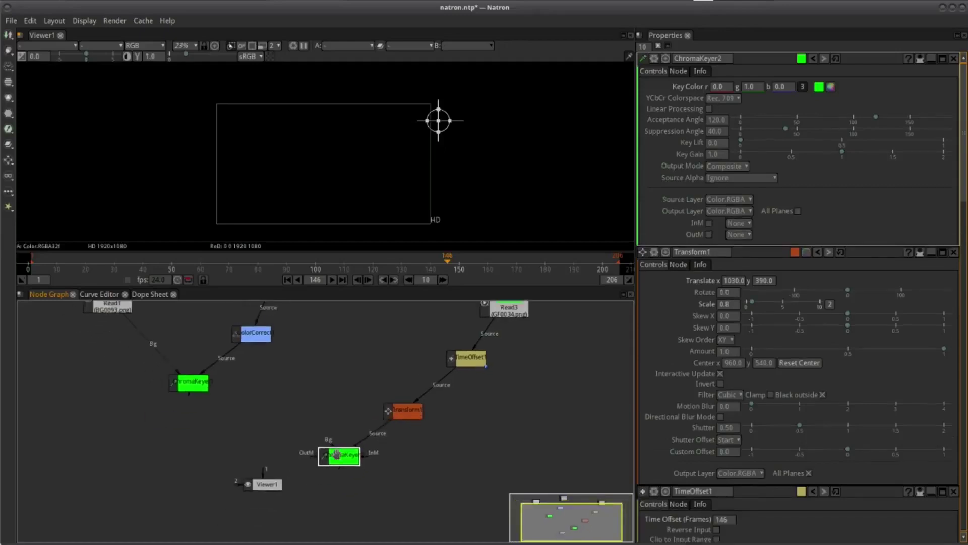
left_click_drag(336, 454, 348, 445)
scroll(388, 455, "down", 2)
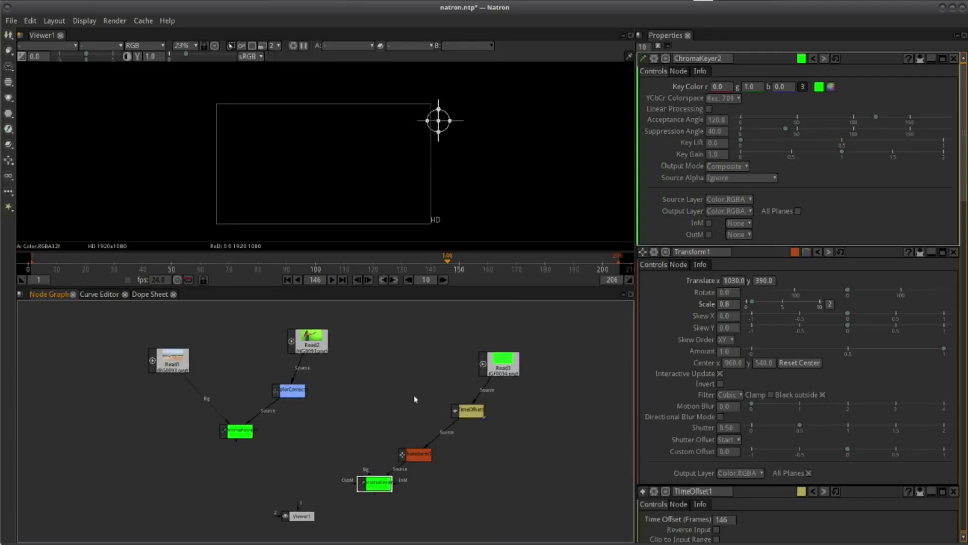
Add a Merge (over) node and place Merge1 near ChromaKeyer2
right_click(317, 406)
mouse_move(379, 259)
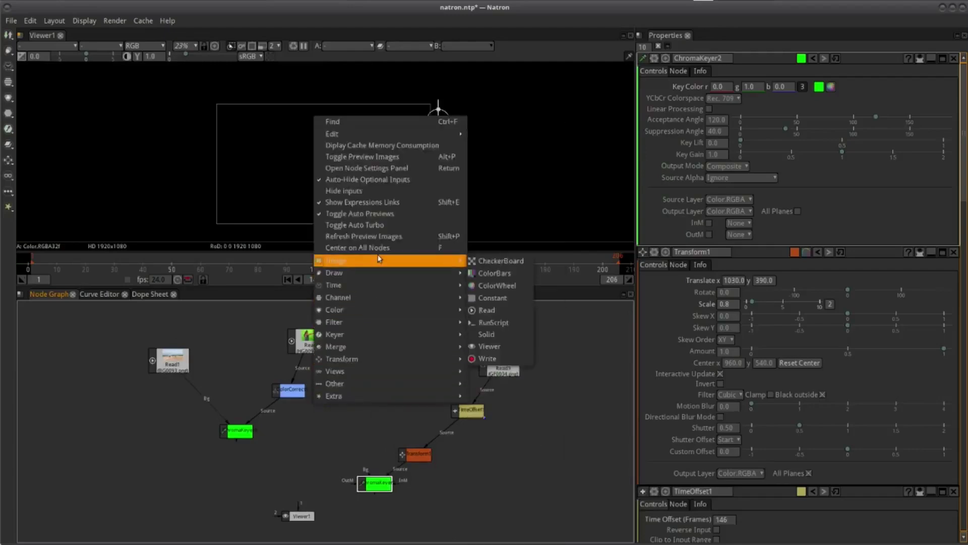
mouse_move(380, 351)
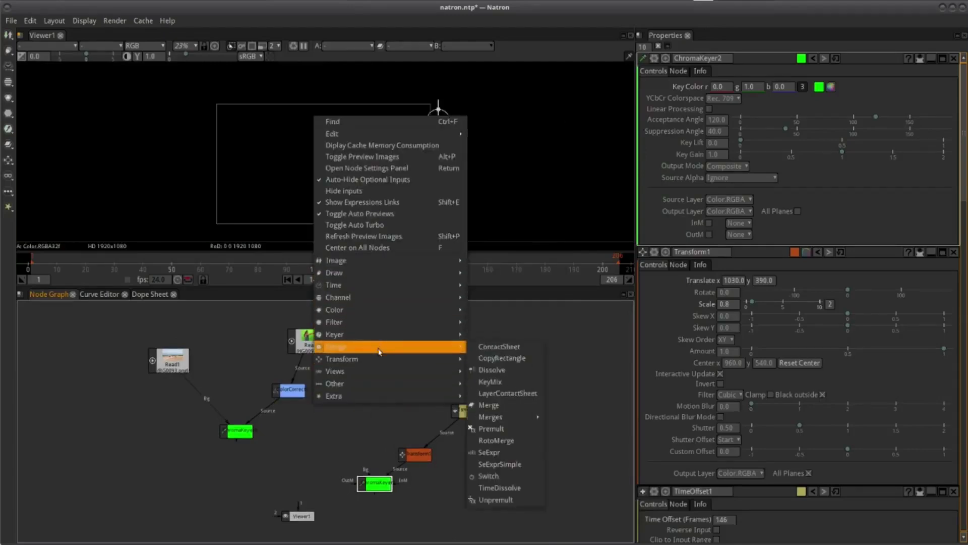
left_click(487, 405)
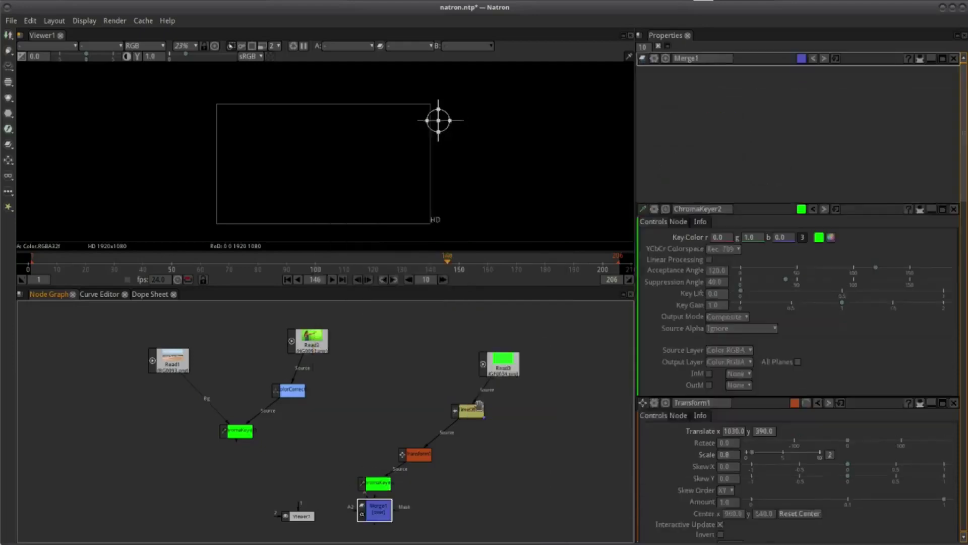
left_click_drag(486, 347, 524, 293)
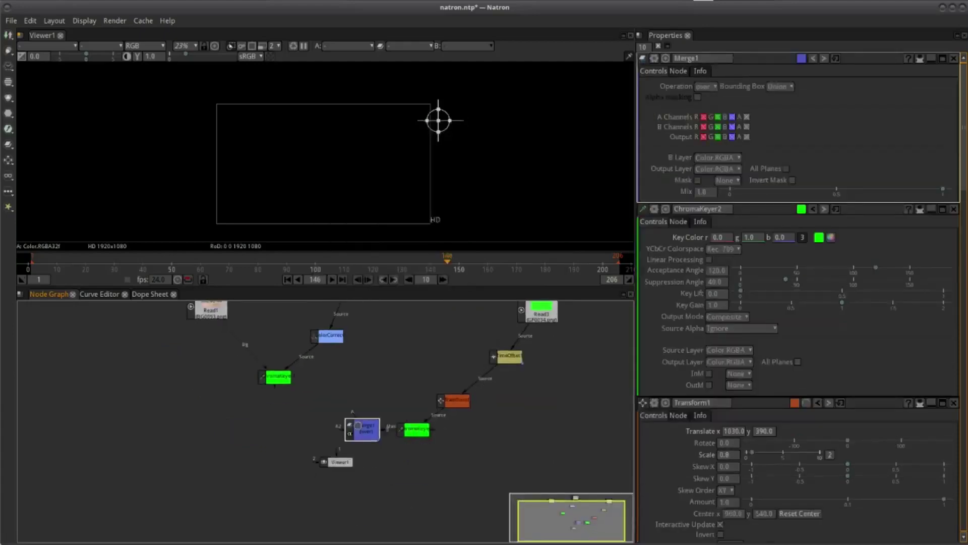
mouse_move(413, 456)
left_mouse_down()
mouse_move(329, 431)
mouse_move(376, 476)
left_mouse_up()
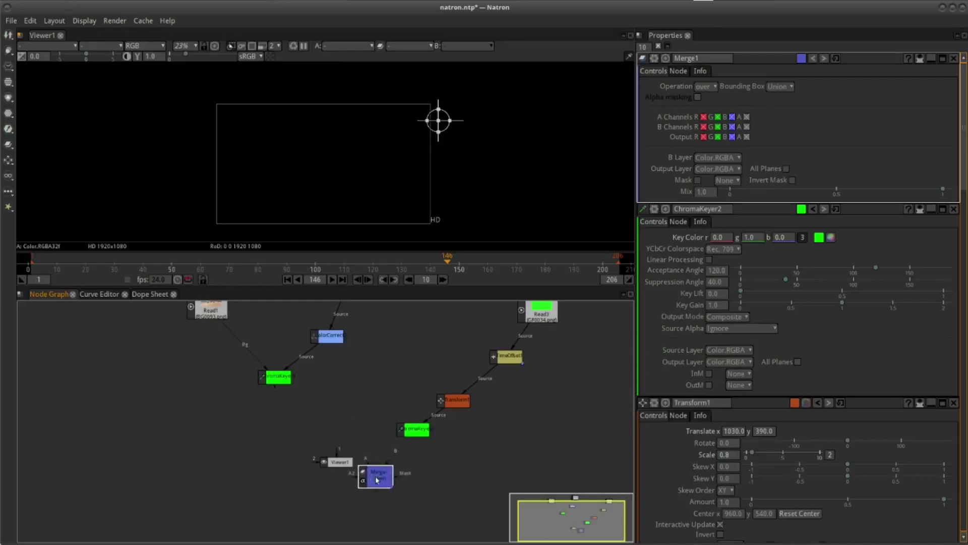
Wire Merge1's inputs from the keyers and feed its output to Viewer1
scroll(447, 449, "up", 1)
scroll(446, 450, "up", 1)
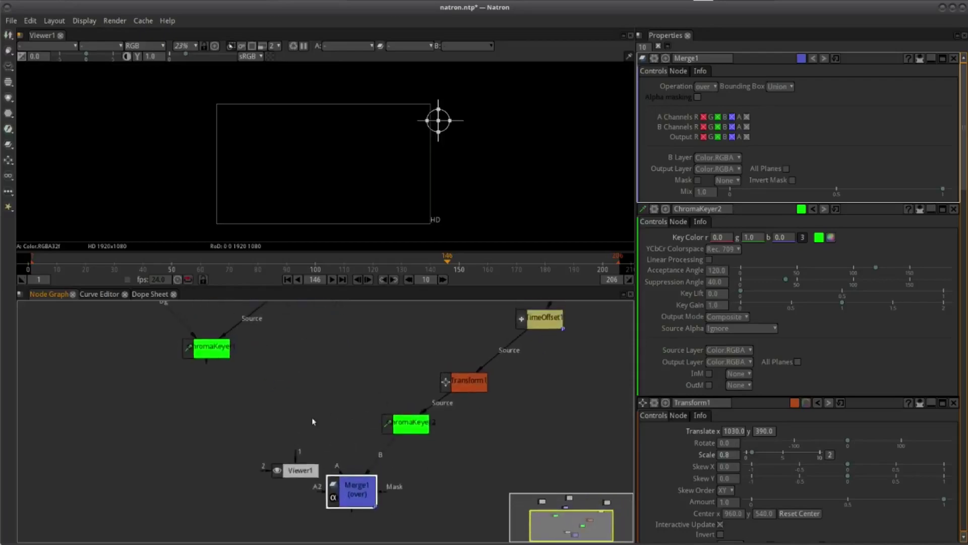
scroll(332, 469, "up", 1)
left_click_drag(333, 469, 303, 485)
left_click(391, 487)
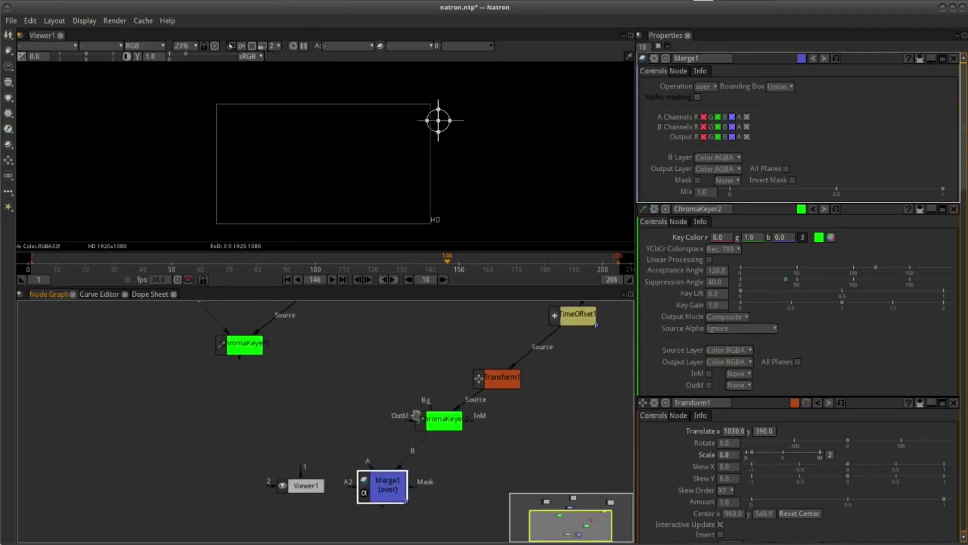
scroll(408, 442, "down", 1)
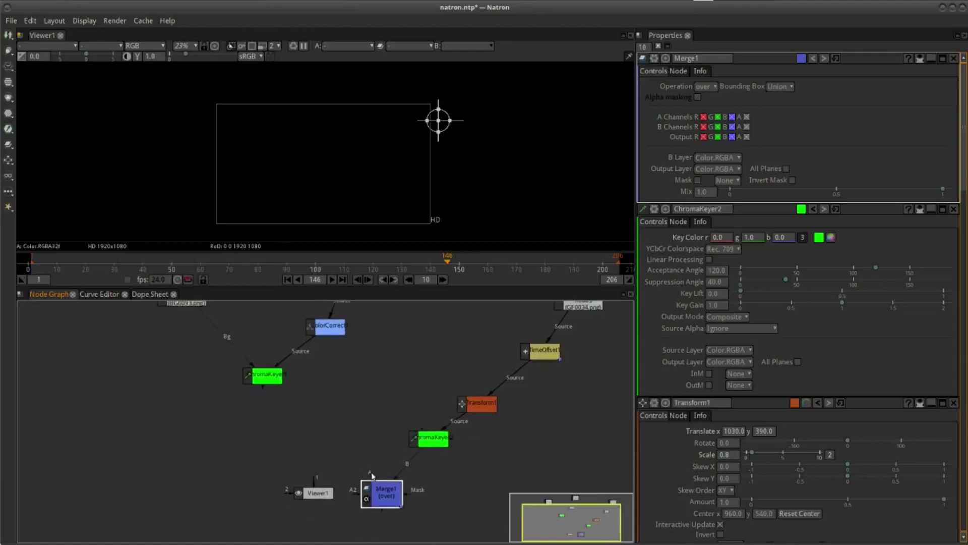
left_click_drag(263, 388, 262, 387)
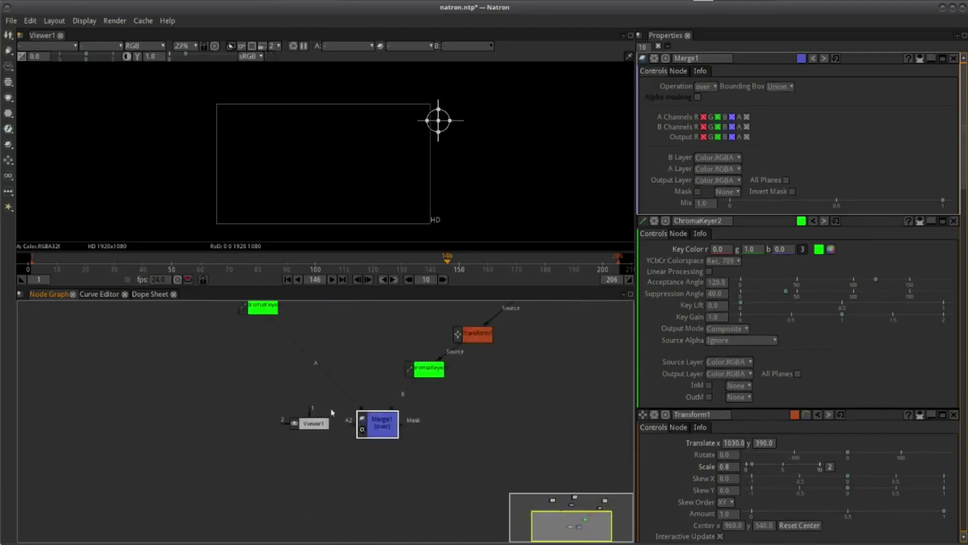
left_click_drag(302, 422, 364, 465)
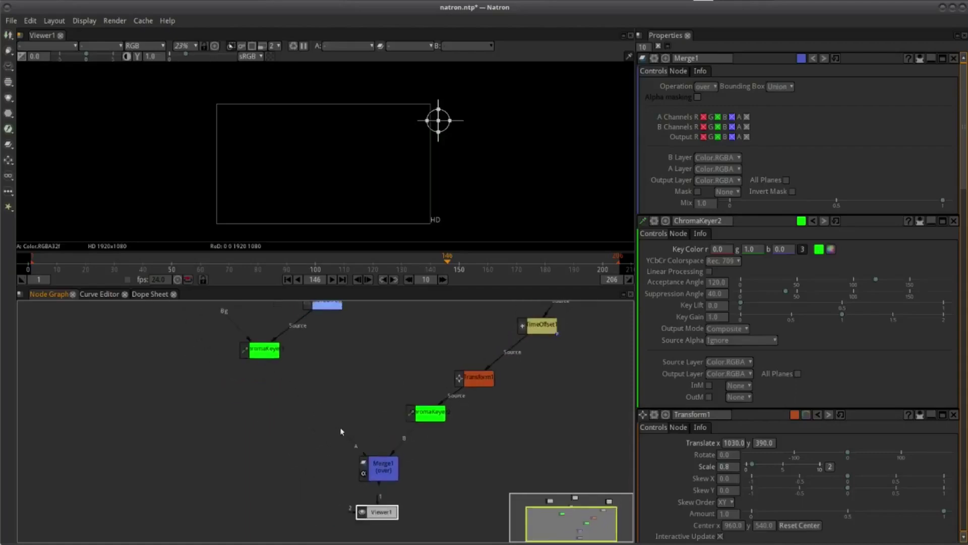
left_click_drag(342, 432, 418, 444)
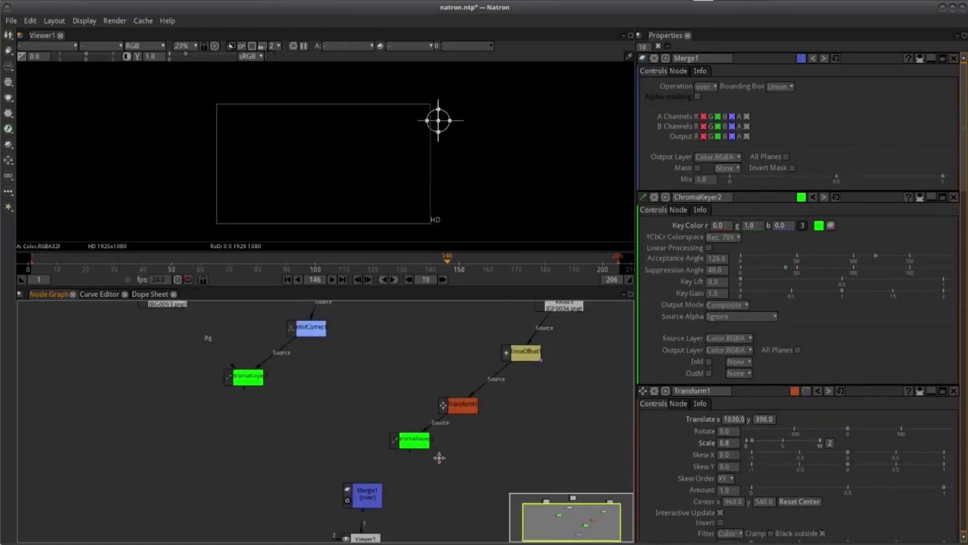
Move Read3, TimeOffset1, Transform1 and the keyer down-left into a neat column
scroll(411, 438, "down", 3)
left_click_drag(533, 340, 404, 452)
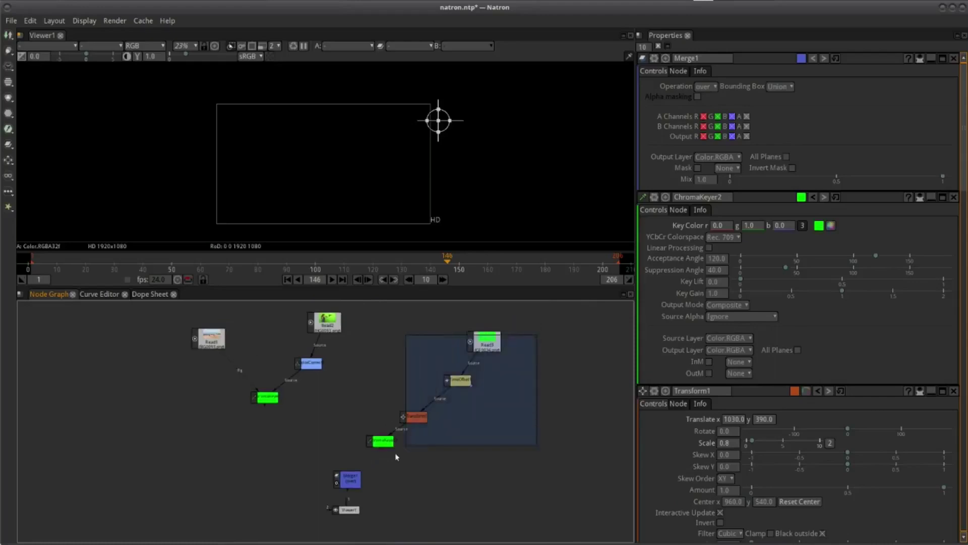
left_click_drag(478, 338, 465, 338)
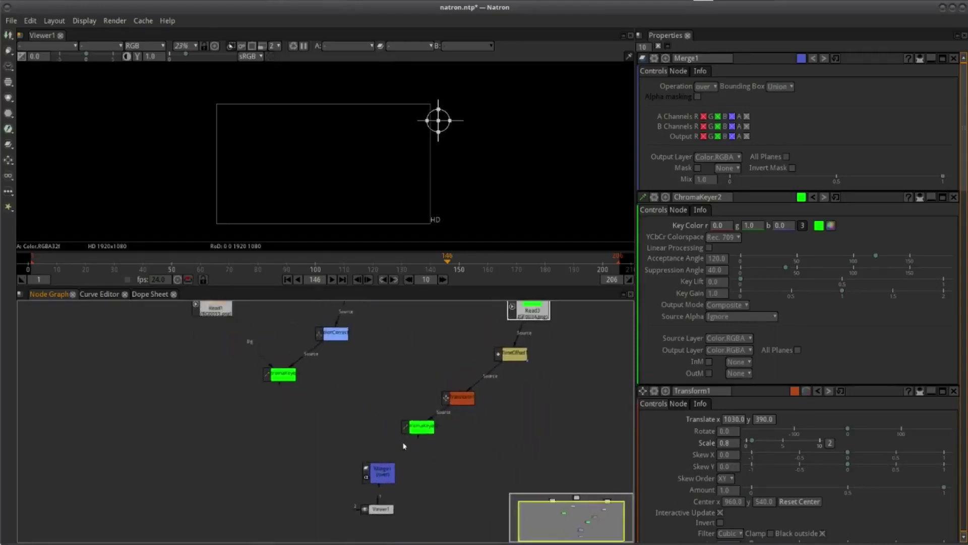
mouse_move(424, 392)
left_mouse_down()
mouse_move(440, 421)
mouse_move(443, 402)
mouse_move(441, 410)
left_mouse_up()
mouse_move(567, 314)
left_mouse_down()
mouse_move(416, 430)
mouse_move(118, 426)
mouse_move(108, 435)
mouse_move(195, 443)
left_mouse_up()
left_click_drag(132, 416, 205, 413)
mouse_move(175, 375)
left_mouse_down()
mouse_move(200, 372)
mouse_move(162, 353)
left_mouse_up()
left_click_drag(203, 443, 227, 448)
Place Viewer1 below Merge1 and connect Merge1's B input to the woman keyer
left_click(555, 522)
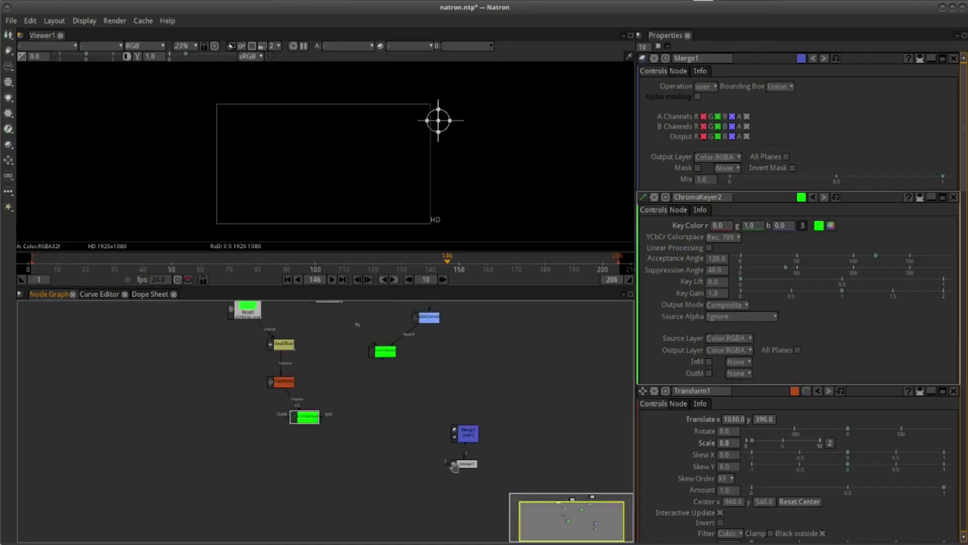
left_click_drag(459, 465, 349, 484)
mouse_move(475, 434)
left_mouse_down()
mouse_move(371, 433)
mouse_move(379, 465)
mouse_move(404, 353)
left_mouse_up()
scroll(289, 354, "up", 2)
left_click(321, 425)
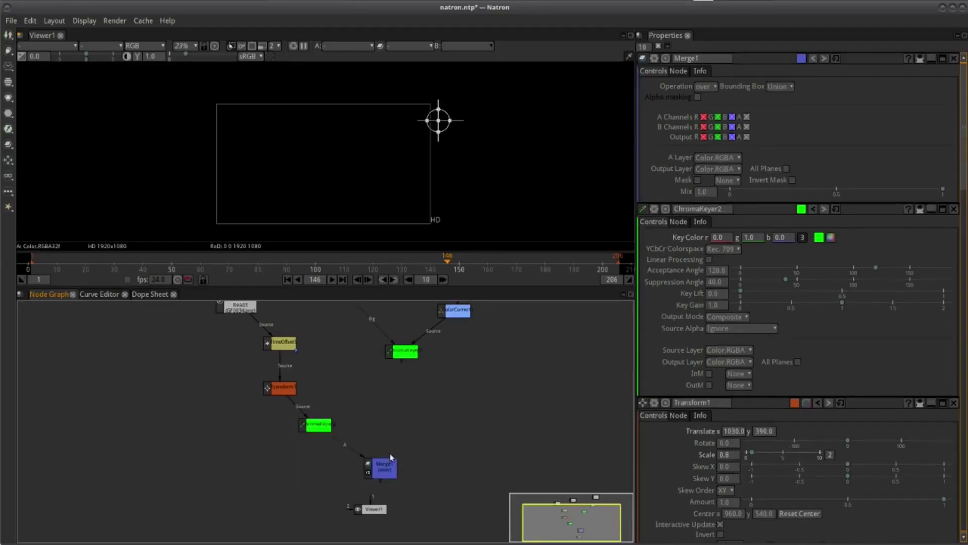
left_click_drag(400, 379, 404, 353)
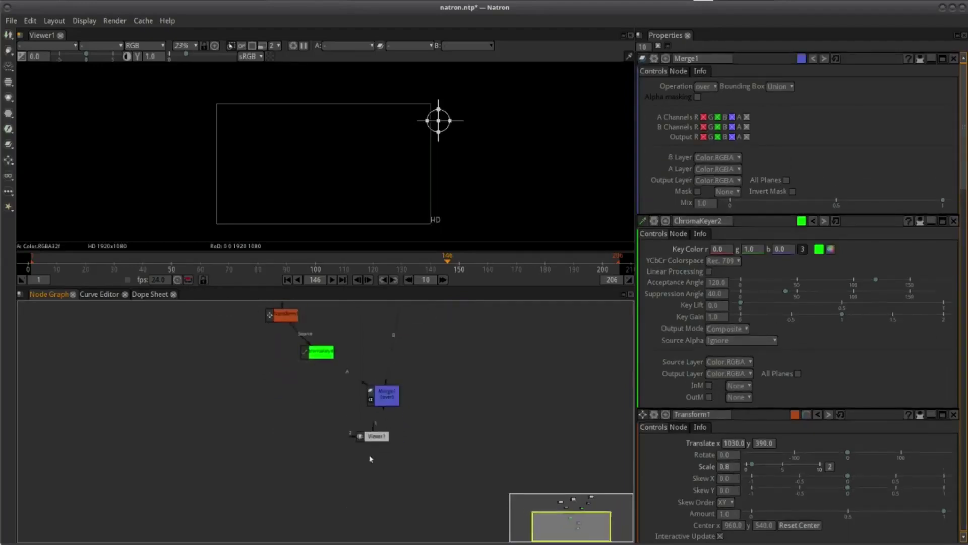
left_click_drag(368, 440, 386, 433)
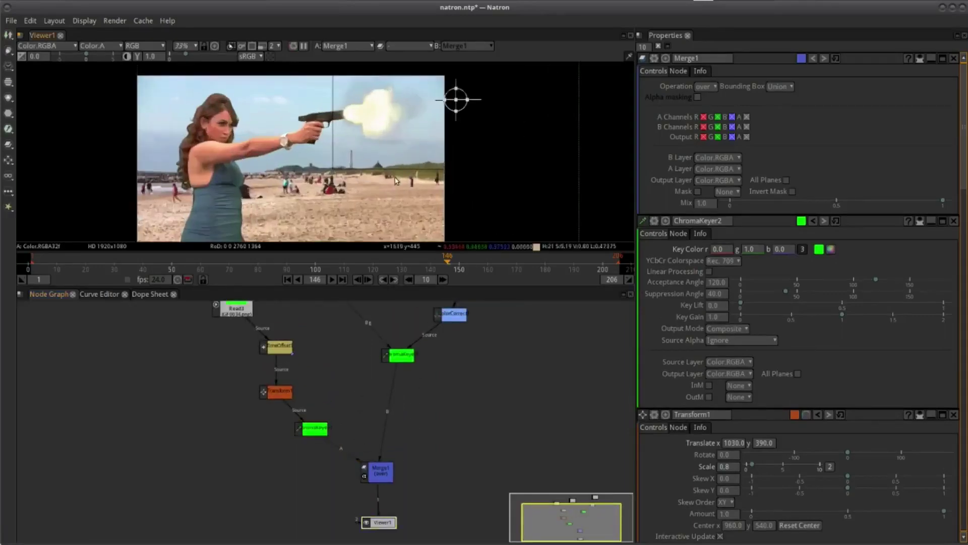
Tidy Transform1 and the flash keyer, raising Merge1 with Viewer1 just beneath it
scroll(402, 160, "down", 3)
scroll(411, 426, "up", 2)
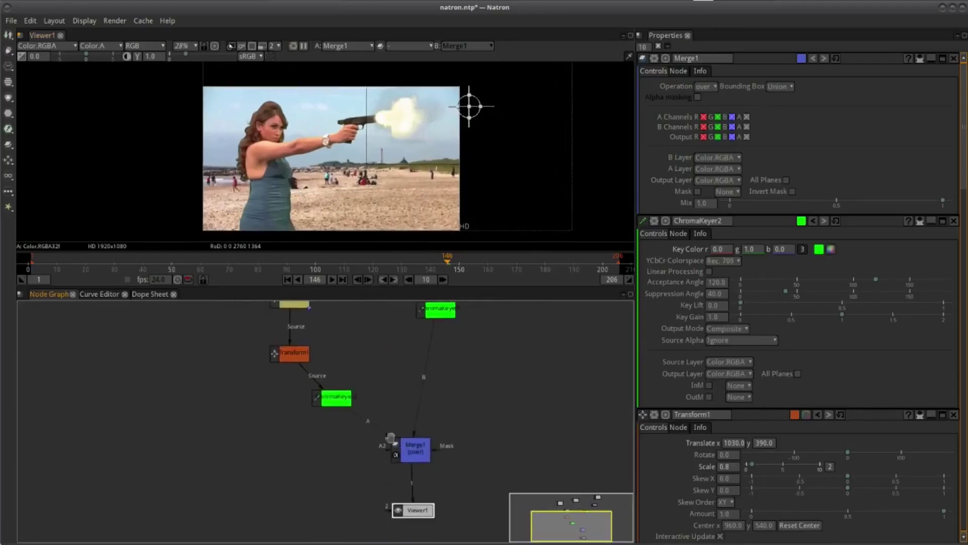
left_click_drag(316, 433, 356, 406)
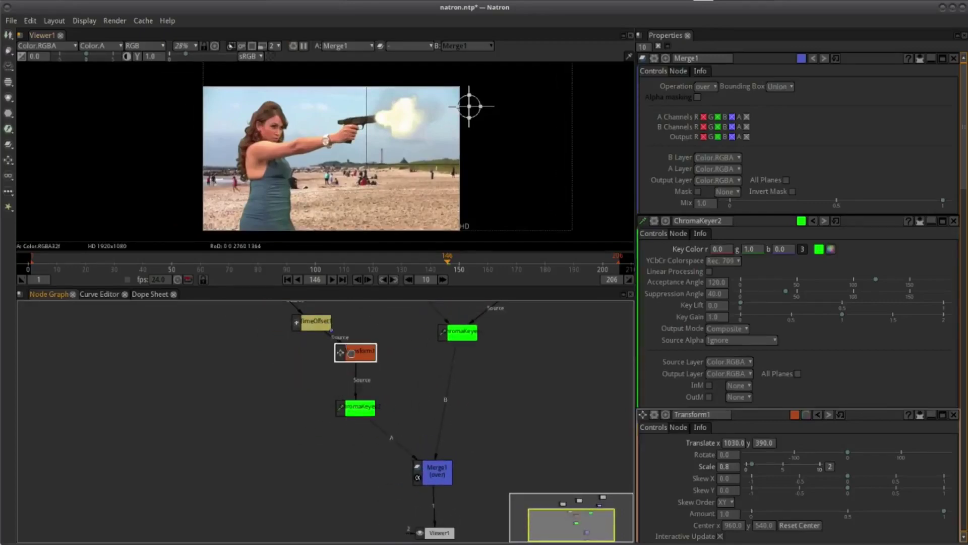
mouse_move(316, 382)
left_mouse_down()
mouse_move(359, 363)
mouse_move(317, 355)
left_mouse_up()
left_click(319, 355)
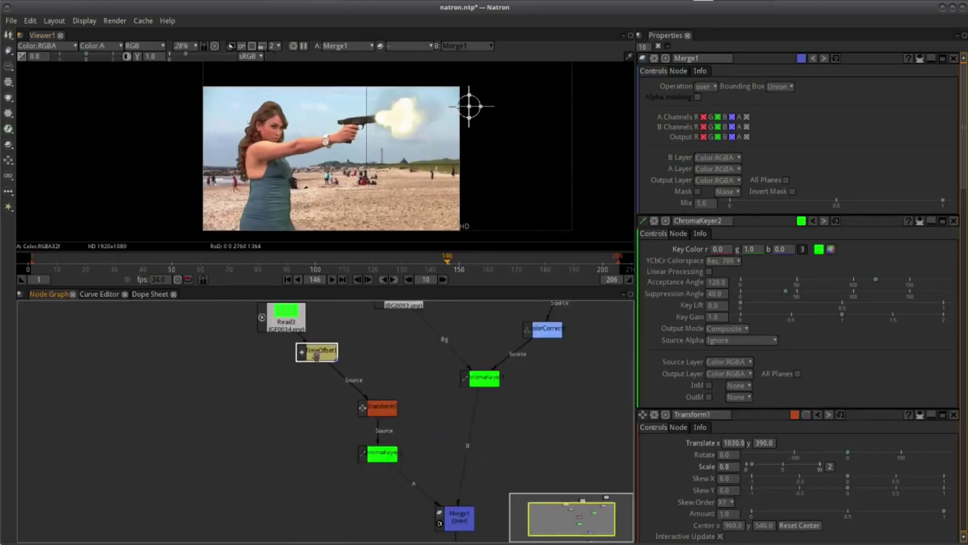
left_click_drag(385, 405, 372, 388)
left_click_drag(382, 453, 388, 431)
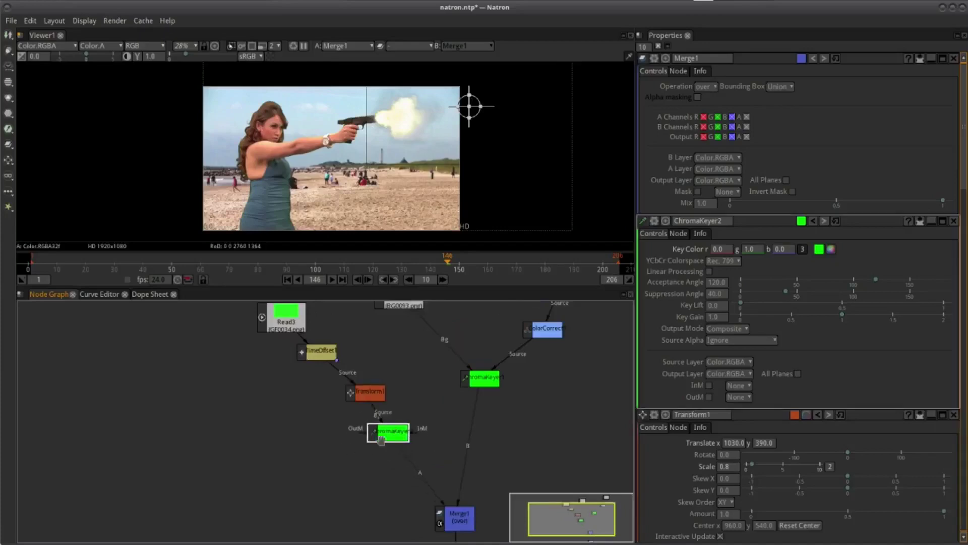
left_click_drag(414, 477, 415, 447)
left_click_drag(456, 502, 457, 441)
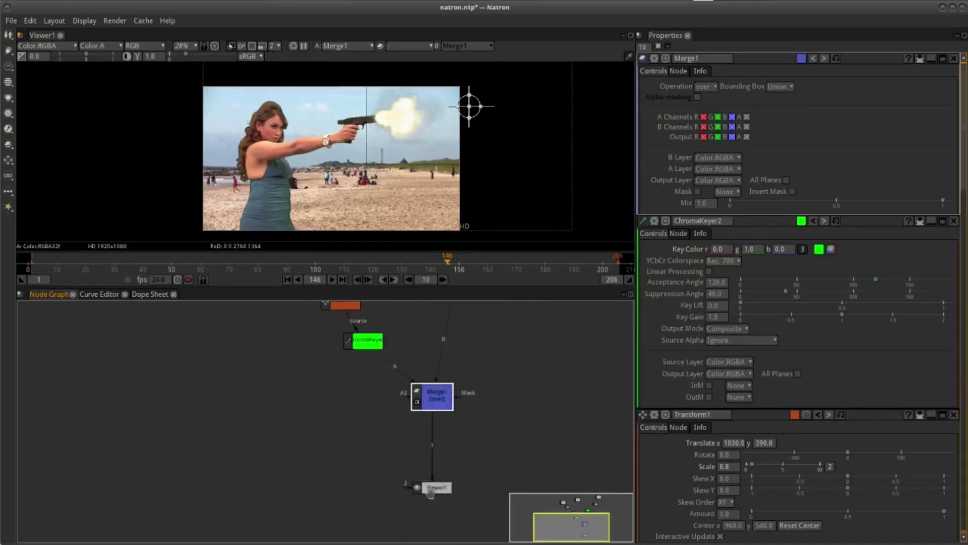
left_click_drag(430, 492, 428, 453)
mouse_move(392, 346)
left_mouse_down()
mouse_move(392, 399)
mouse_move(418, 403)
left_mouse_up()
left_click(424, 466)
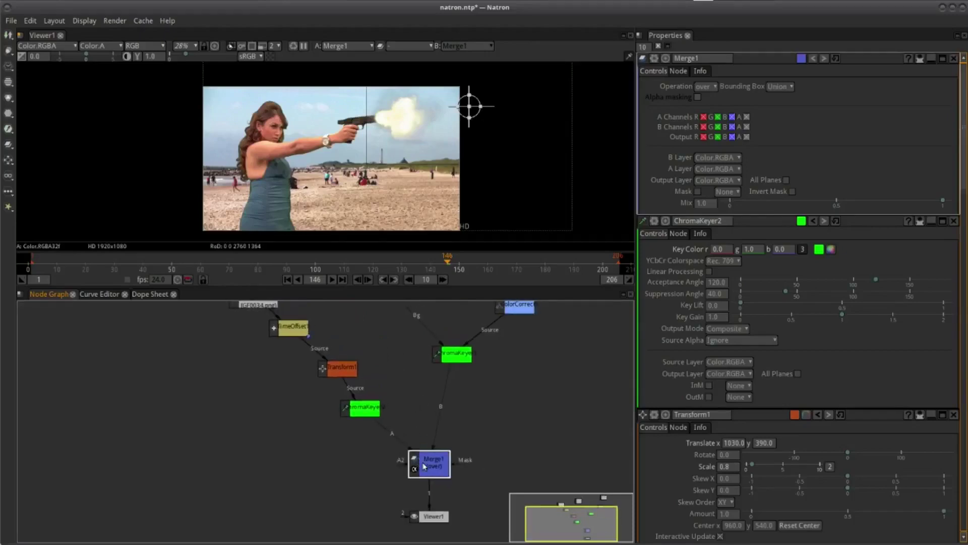
left_click(433, 516)
Select ChromaKeyer2 to show its settings in the Properties panel
left_click_drag(461, 429, 443, 423)
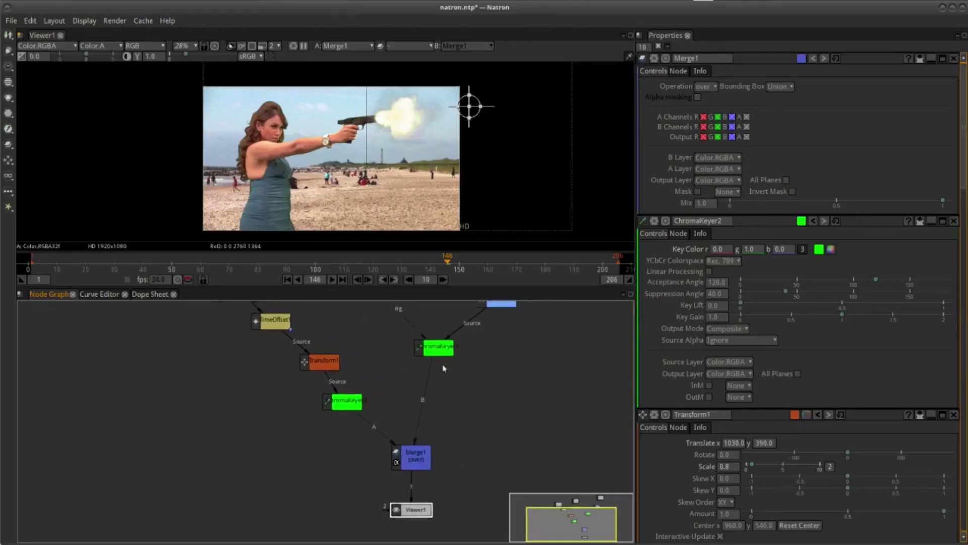
scroll(432, 166, "up", 1)
scroll(432, 166, "down", 1)
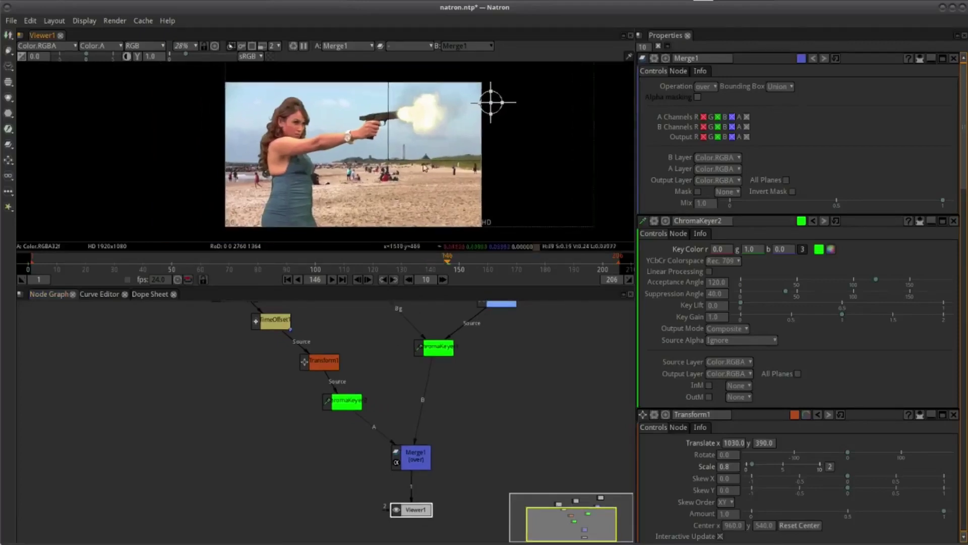
scroll(338, 151, "up", 1)
scroll(212, 70, "down", 1)
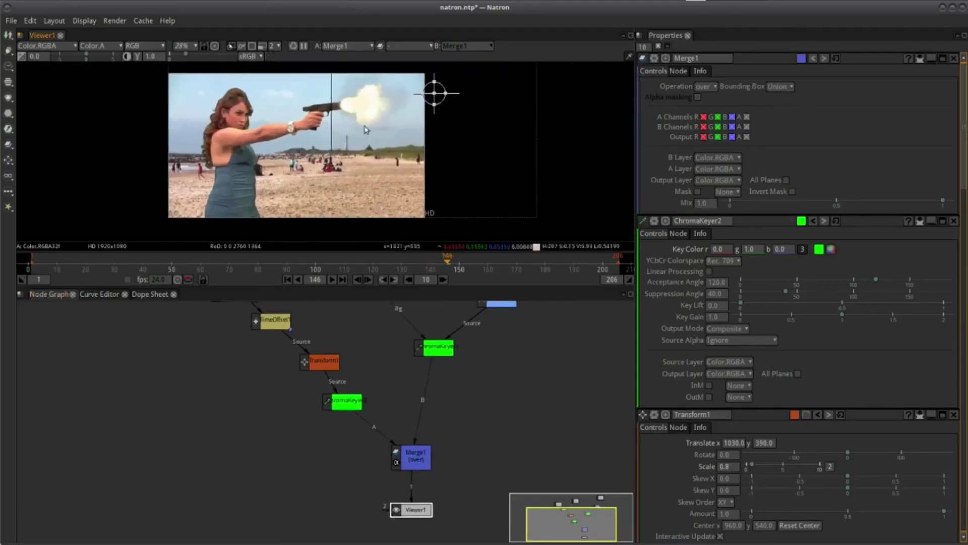
scroll(353, 398, "up", 1)
scroll(368, 404, "up", 1)
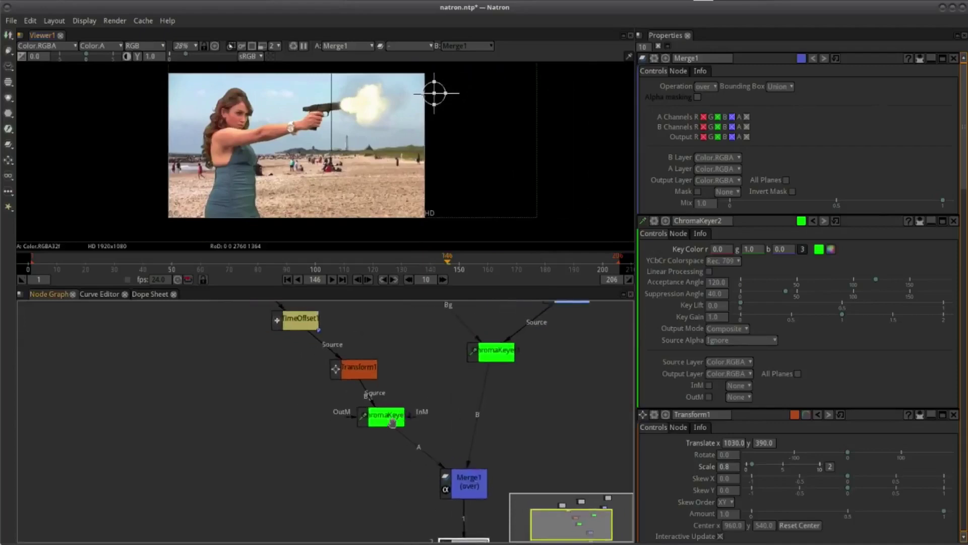
left_click(353, 406)
left_click_drag(374, 408, 344, 477)
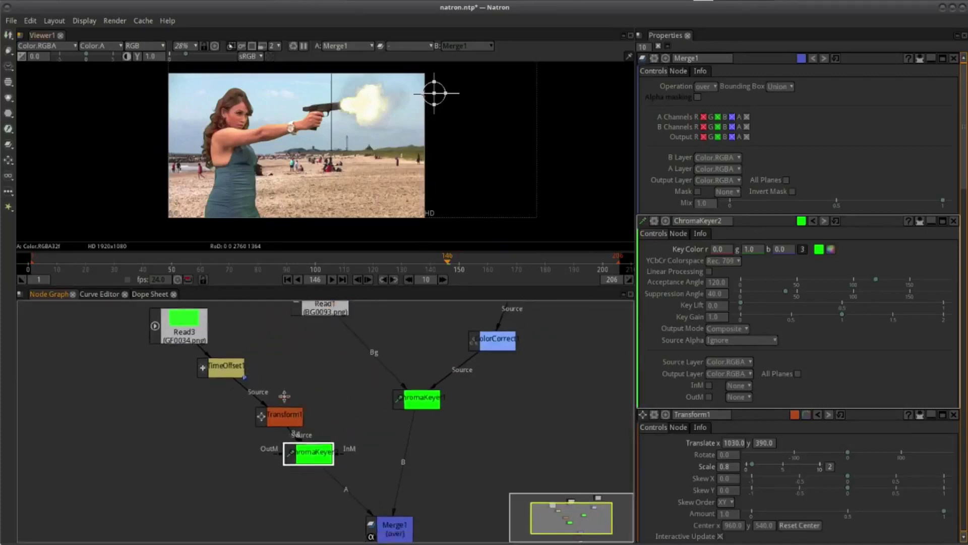
left_click_drag(254, 374, 227, 351)
left_click(247, 396)
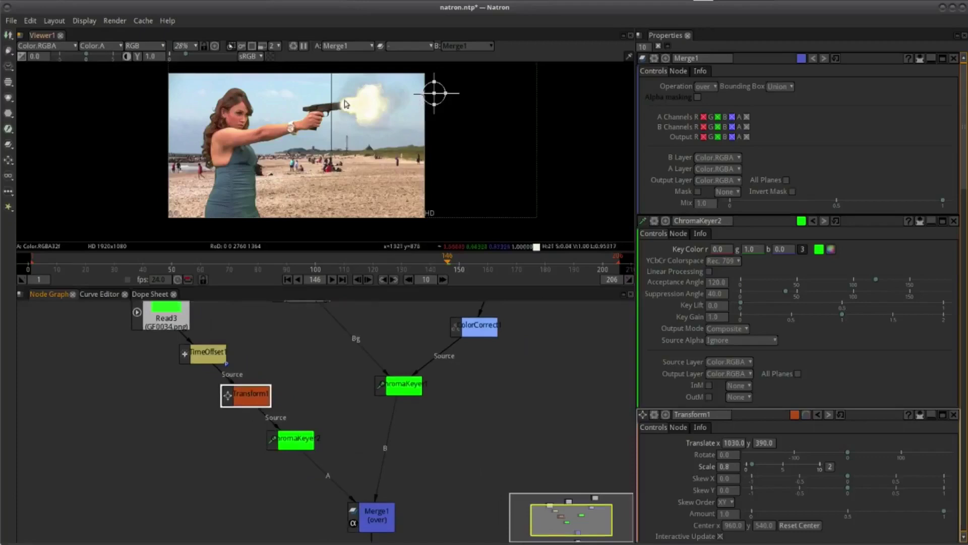
mouse_move(289, 458)
left_mouse_down()
mouse_move(267, 437)
mouse_move(303, 473)
left_mouse_up()
left_click(269, 423)
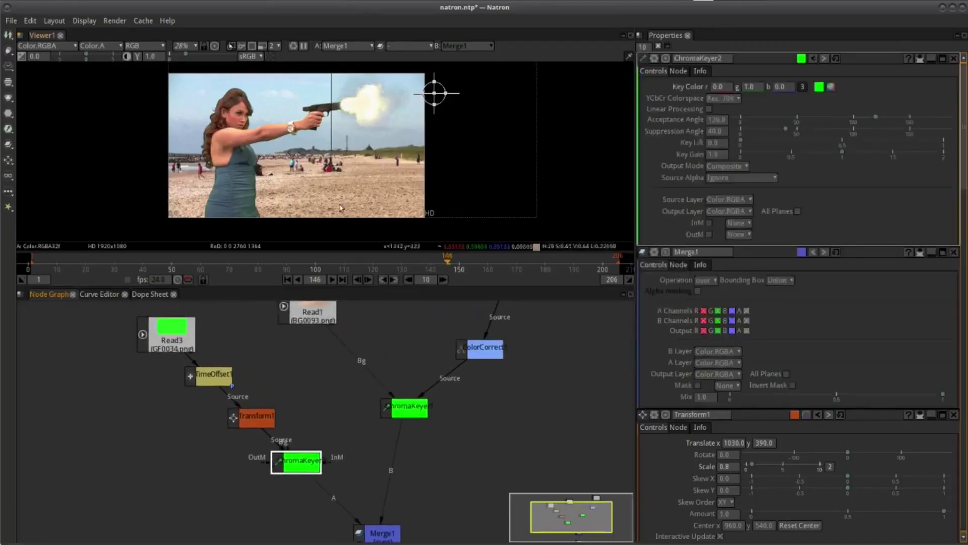
left_click_drag(293, 425, 262, 413)
mouse_move(275, 463)
left_mouse_down()
mouse_move(262, 399)
mouse_move(272, 400)
left_mouse_up()
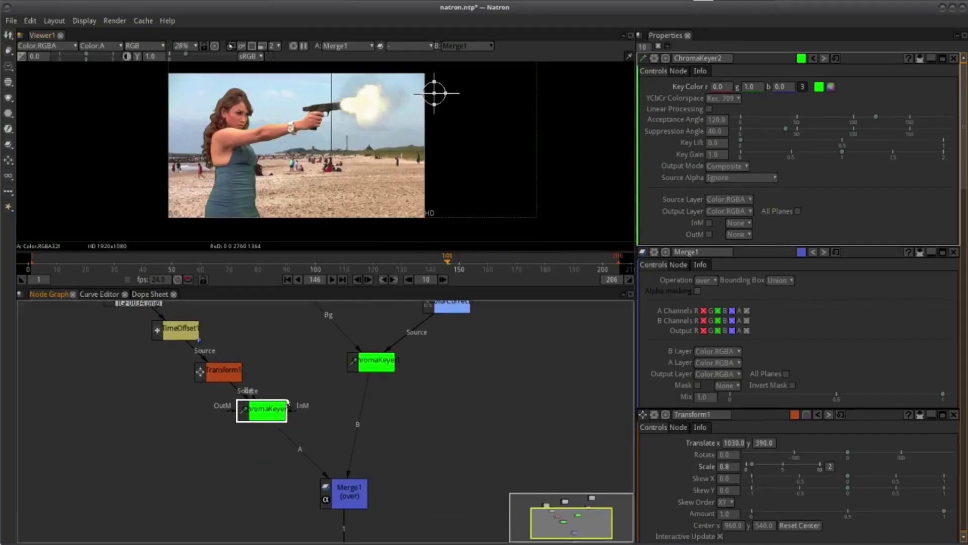
left_click_drag(285, 415, 271, 409)
Insert a HueCorrect node after ChromaKeyer2 from the node graph's Color menu
right_click(250, 407)
mouse_move(308, 284)
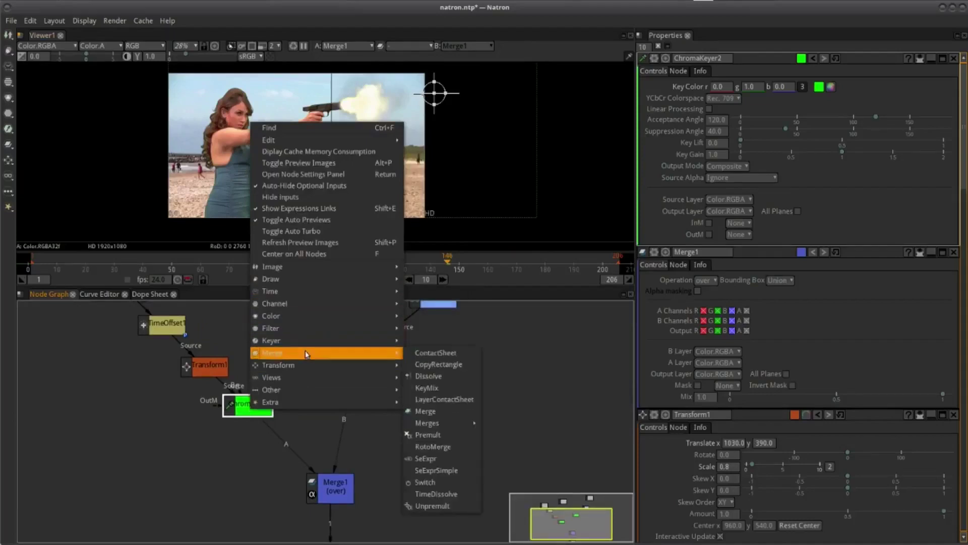
mouse_move(312, 328)
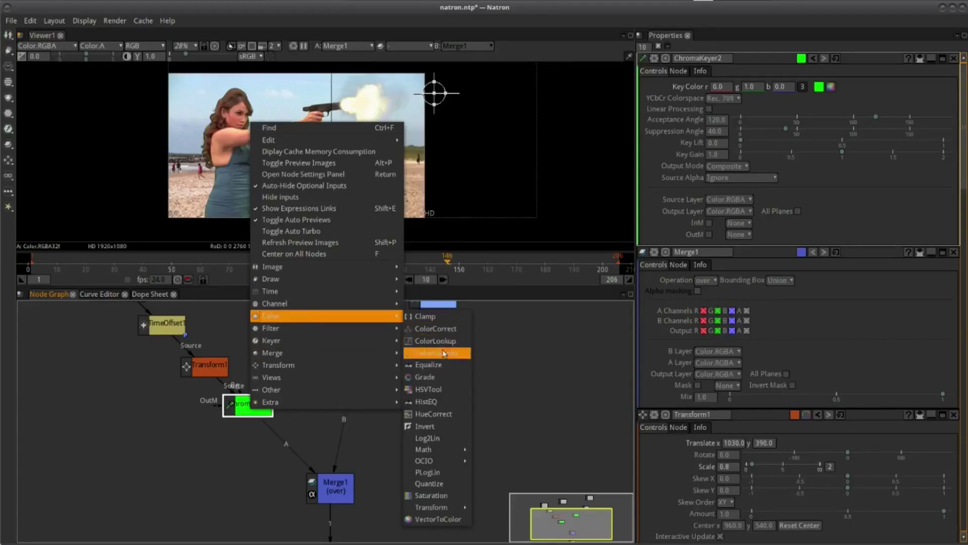
left_click(440, 417)
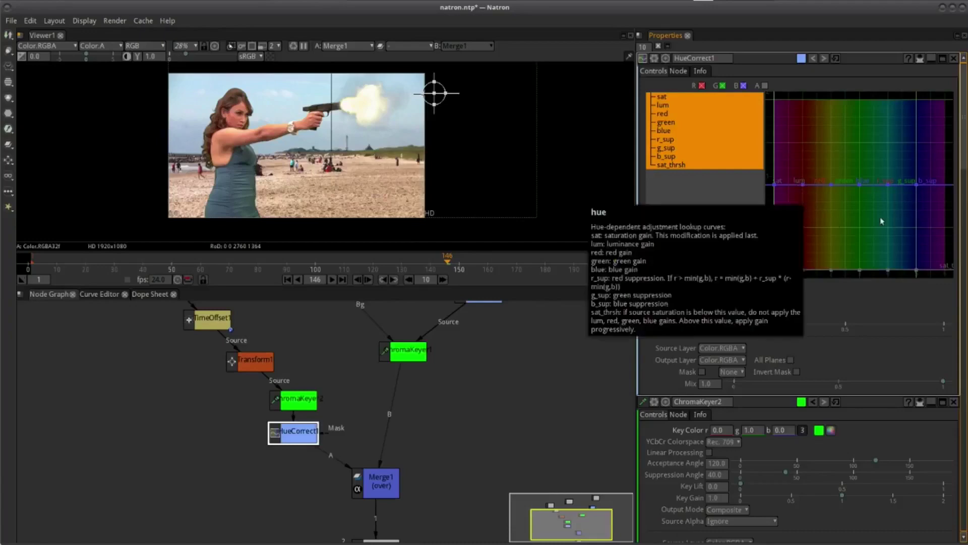
Add hue curve points and shape dips, setting one point to about 0.94
left_click_drag(861, 185, 863, 207)
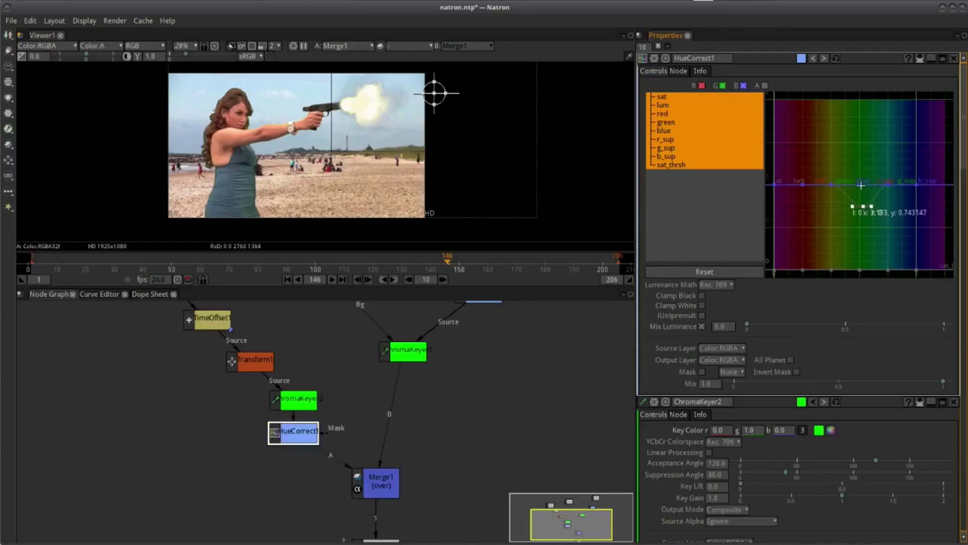
mouse_move(863, 207)
left_mouse_down()
mouse_move(864, 131)
mouse_move(862, 229)
left_mouse_up()
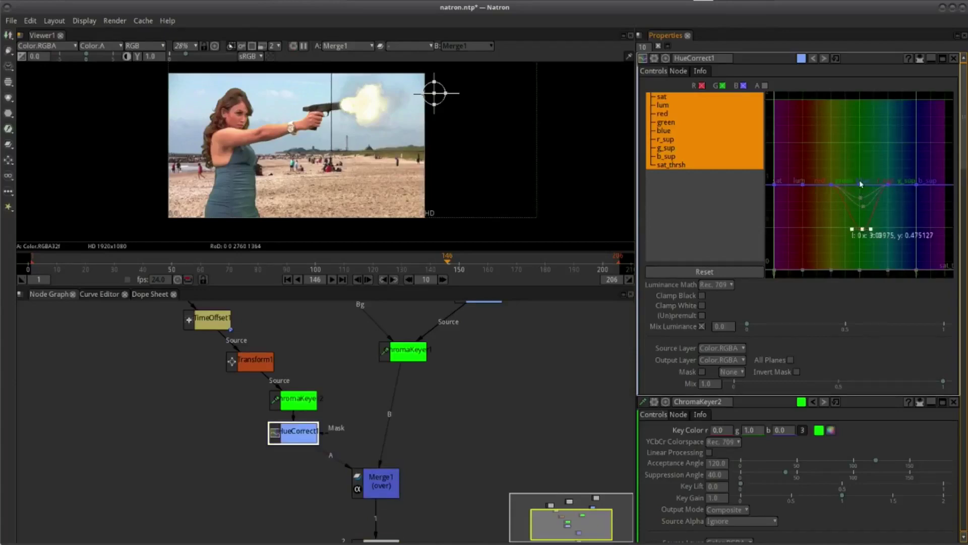
left_click(863, 196)
left_click_drag(860, 186, 863, 214)
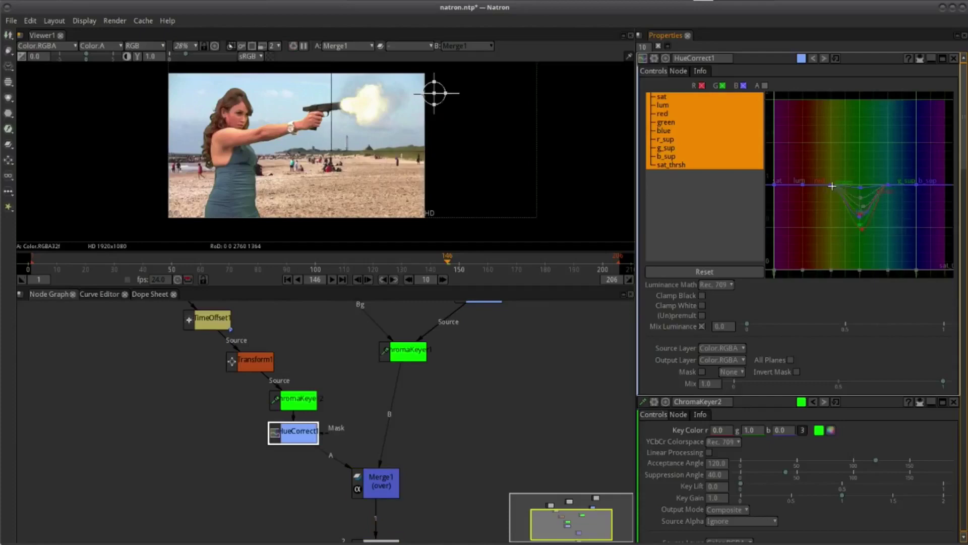
mouse_move(833, 185)
left_mouse_down()
mouse_move(835, 212)
mouse_move(844, 192)
left_mouse_up()
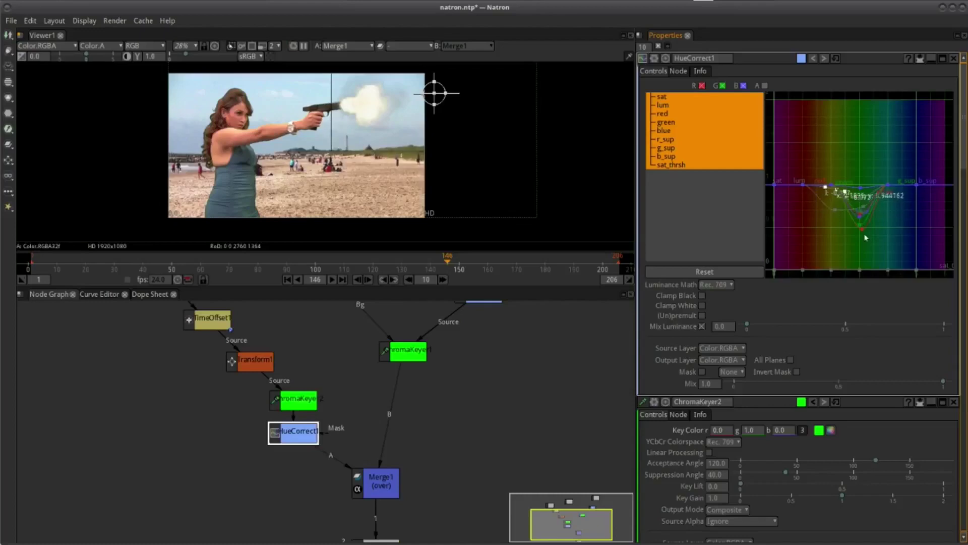
left_click_drag(865, 230, 861, 184)
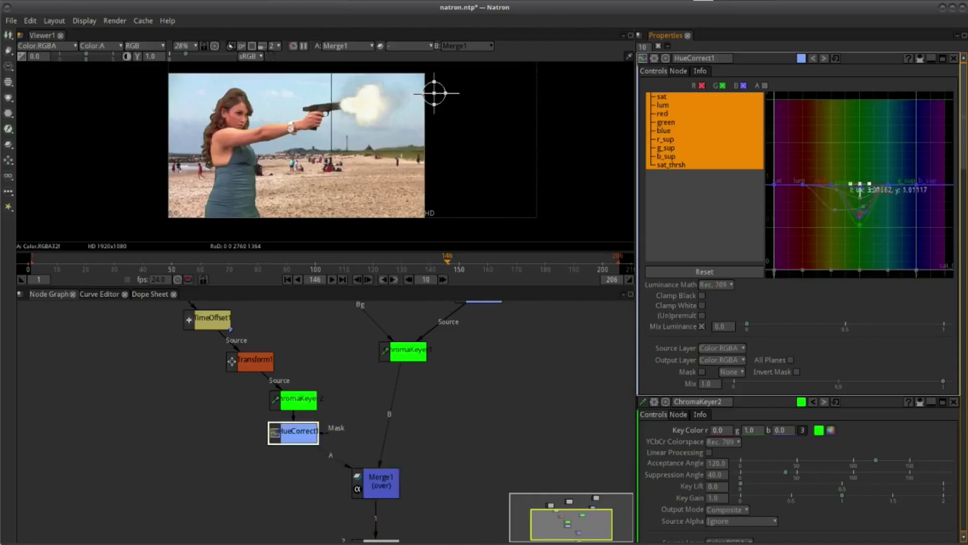
left_click_drag(861, 199, 860, 213)
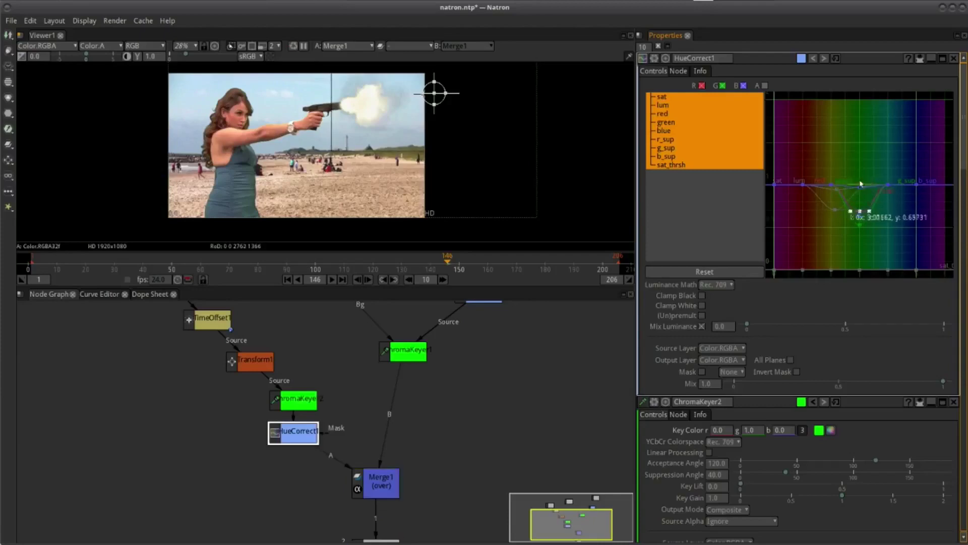
mouse_move(860, 216)
left_mouse_down()
mouse_move(854, 232)
mouse_move(857, 192)
left_mouse_up()
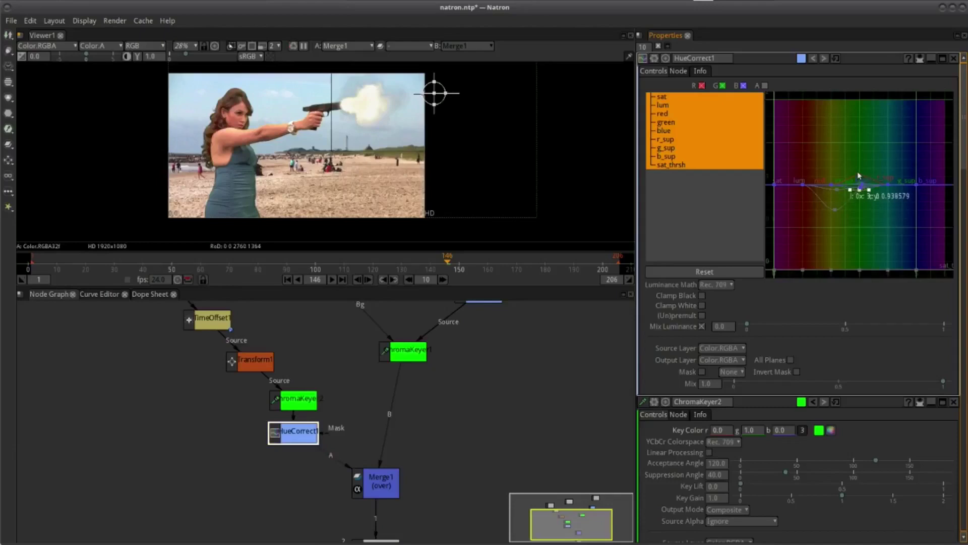
Shift the dip points right and down, then pull a peak up to about 1.13
mouse_move(860, 174)
left_mouse_down()
mouse_move(834, 190)
mouse_move(840, 212)
mouse_move(832, 187)
left_mouse_up()
left_click(832, 197)
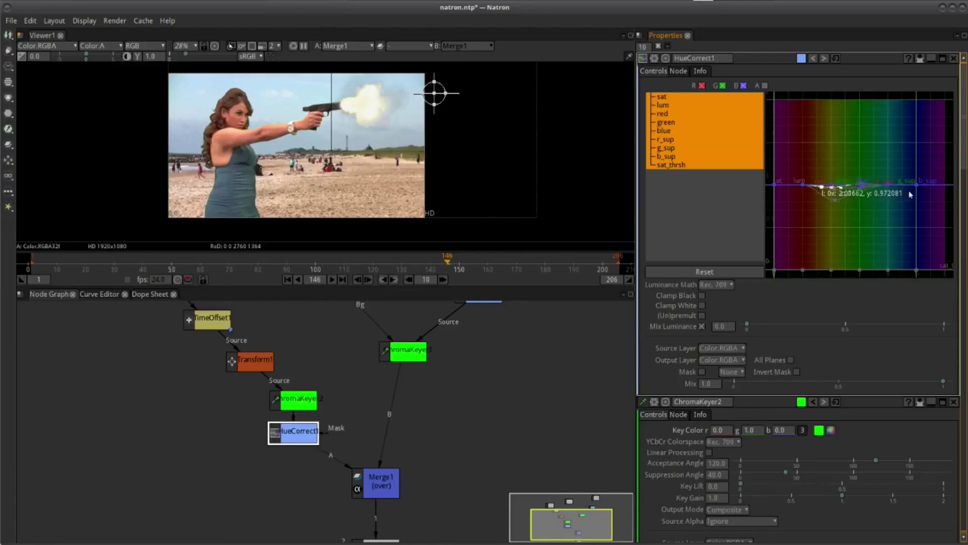
left_click_drag(860, 184, 862, 218)
left_click(832, 186)
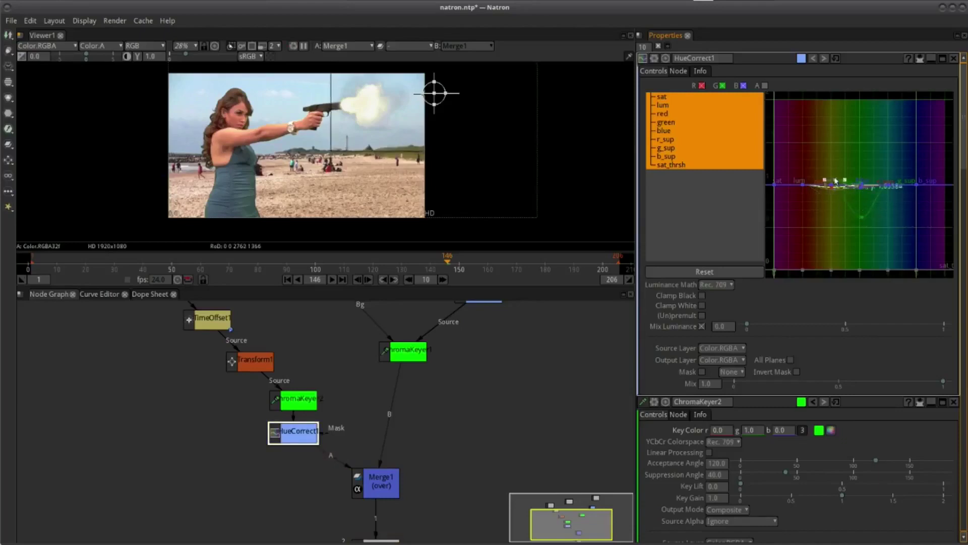
left_click_drag(831, 186, 830, 157)
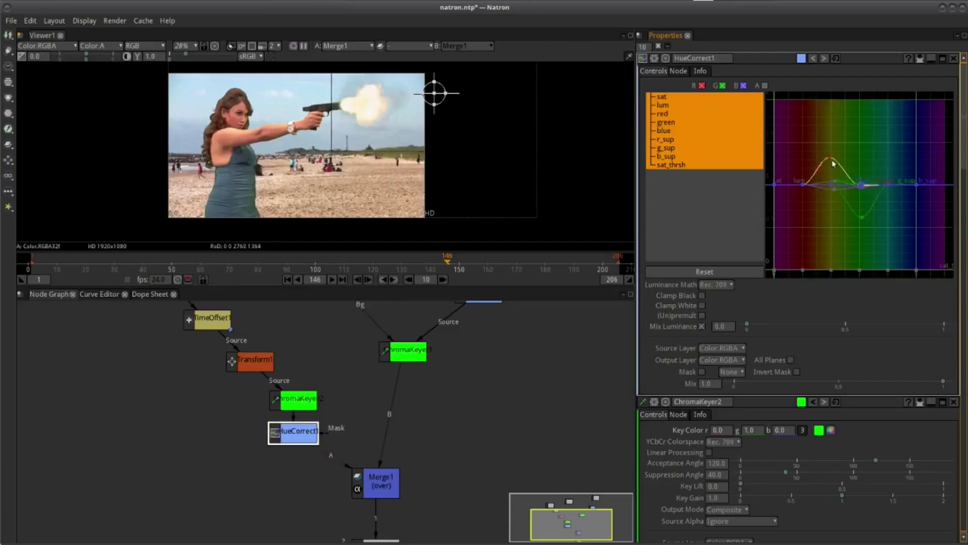
left_click_drag(827, 156, 832, 173)
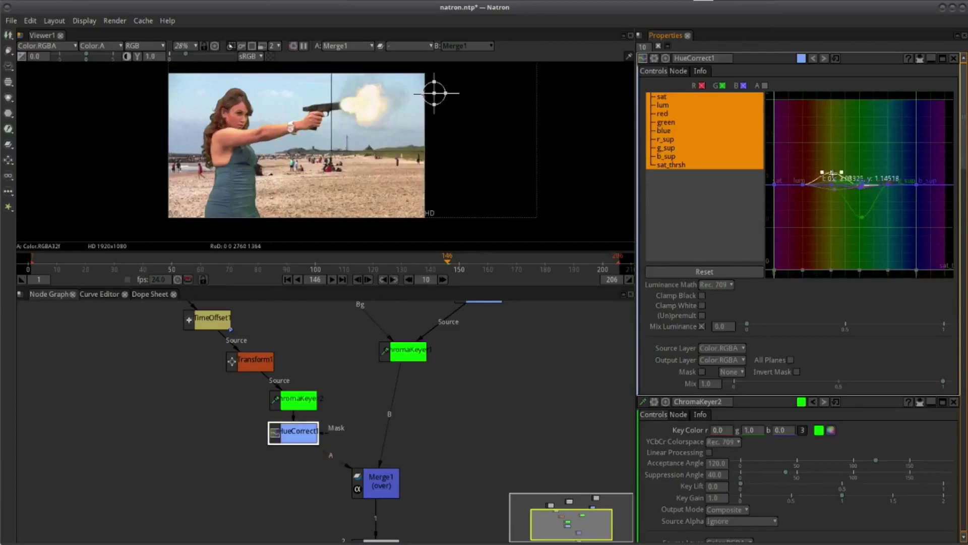
left_click_drag(832, 173, 830, 175)
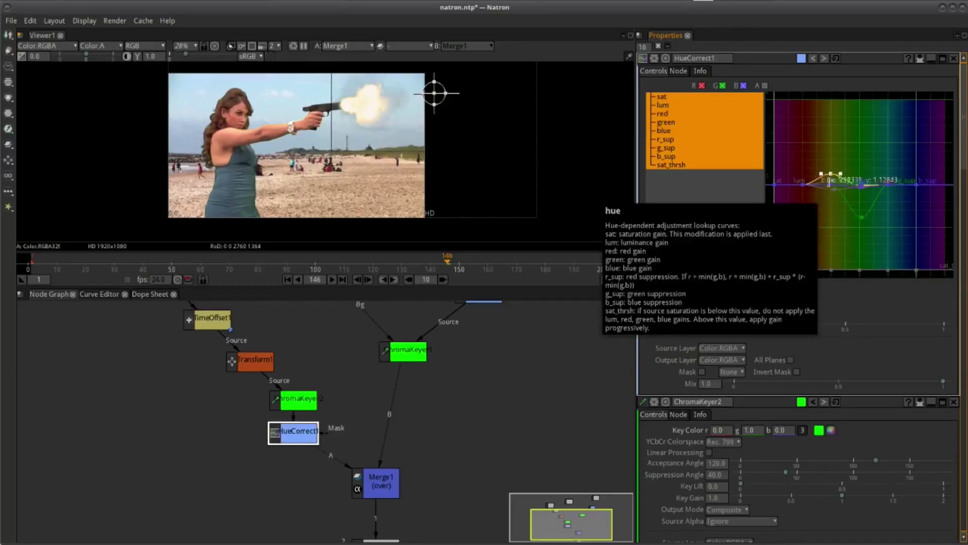
Lower the peak to about 1.03 and nudge a hue point to about 0.994
right_click(839, 196)
mouse_move(831, 174)
left_mouse_down()
mouse_move(837, 151)
mouse_move(833, 192)
mouse_move(833, 180)
left_mouse_up()
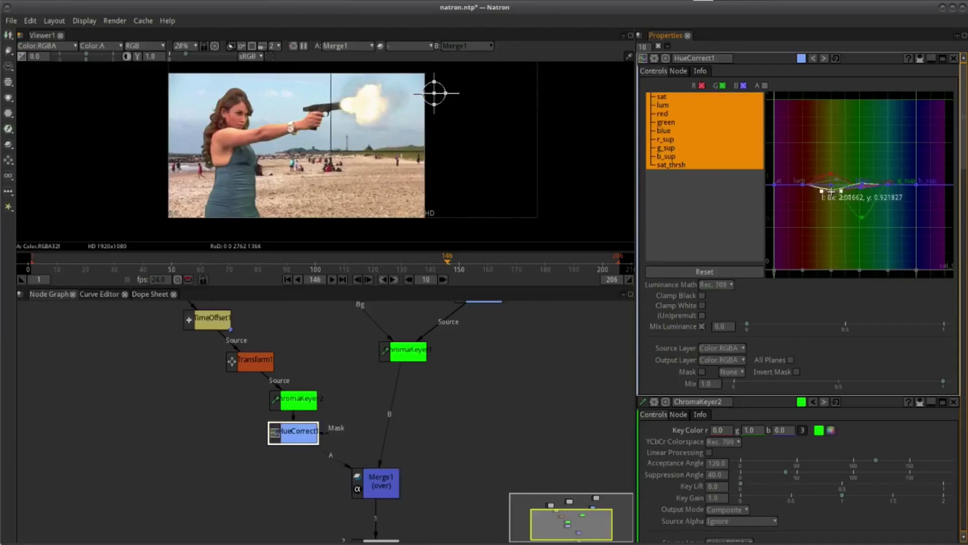
scroll(832, 184, "up", 10)
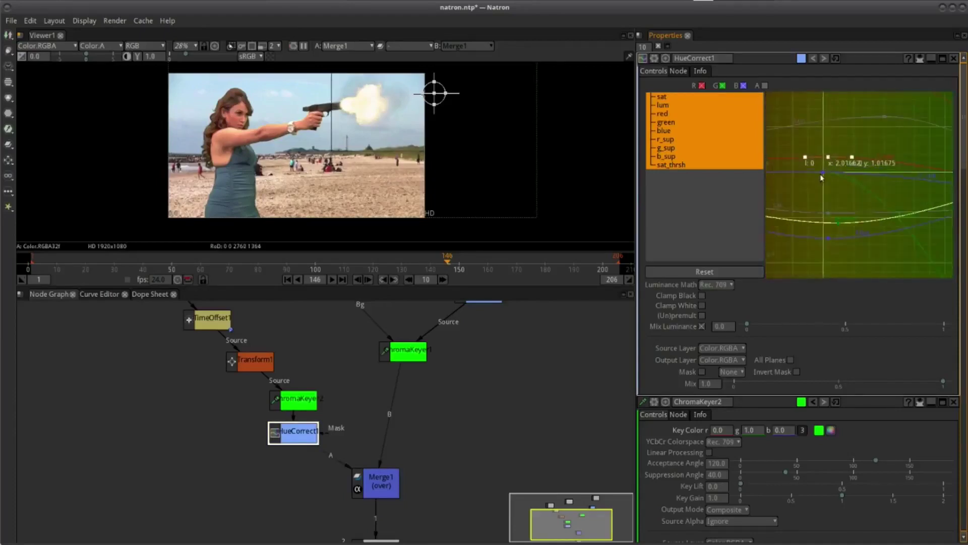
mouse_move(823, 173)
left_mouse_down()
mouse_move(822, 184)
mouse_move(825, 160)
mouse_move(823, 173)
left_mouse_up()
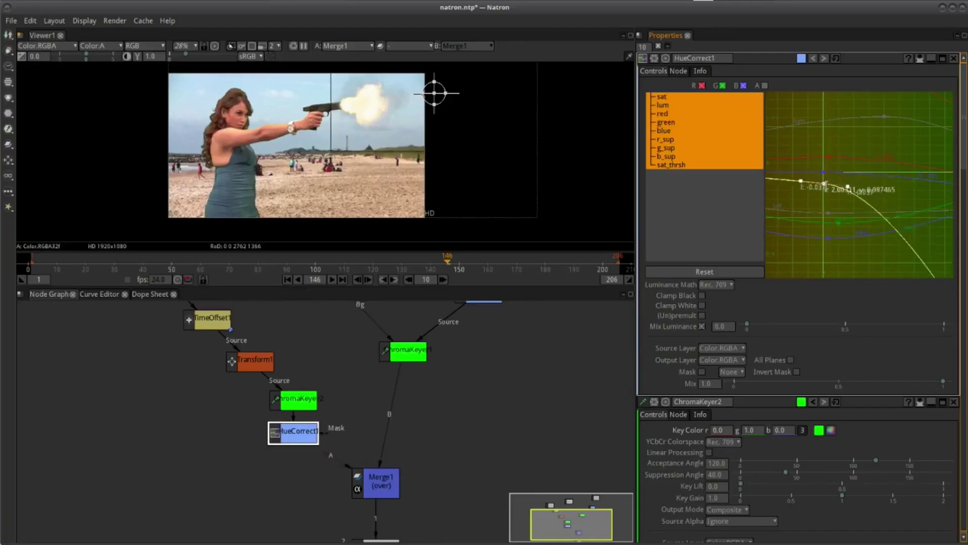
left_click_drag(826, 173, 823, 168)
scroll(417, 155, "down", 2)
scroll(417, 155, "up", 2)
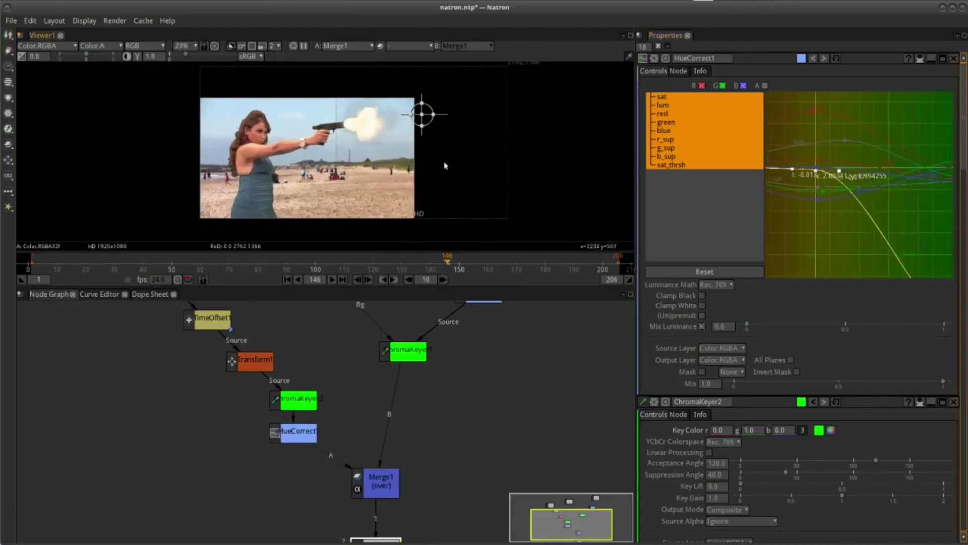
Zoom and pan the Viewer to inspect the woman's key and the beach people
scroll(384, 414, "down", 2)
scroll(384, 414, "down", 2)
scroll(384, 413, "down", 1)
scroll(385, 414, "down", 2)
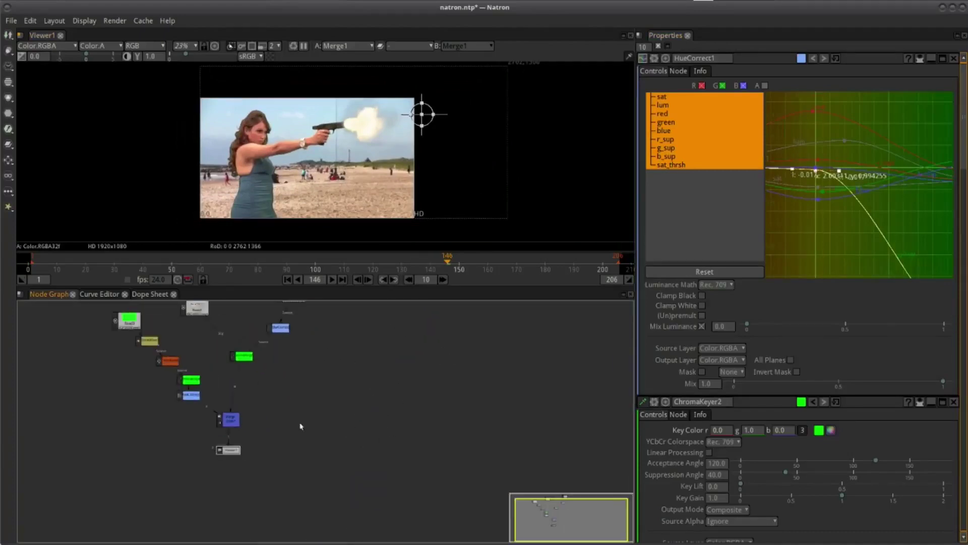
scroll(371, 163, "up", 1)
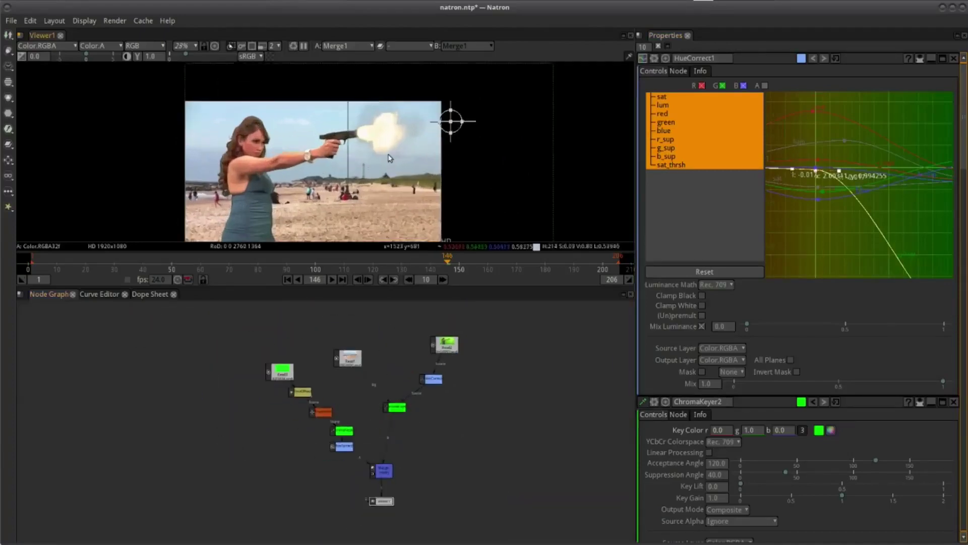
scroll(363, 163, "up", 1)
scroll(353, 166, "up", 2)
scroll(336, 172, "up", 2)
scroll(335, 173, "up", 1)
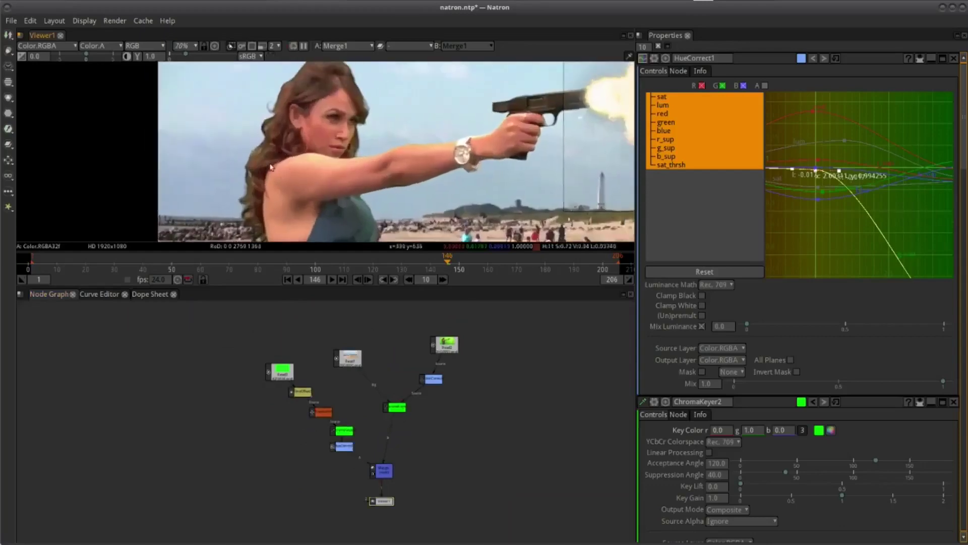
scroll(327, 167, "down", 1)
scroll(319, 156, "up", 1)
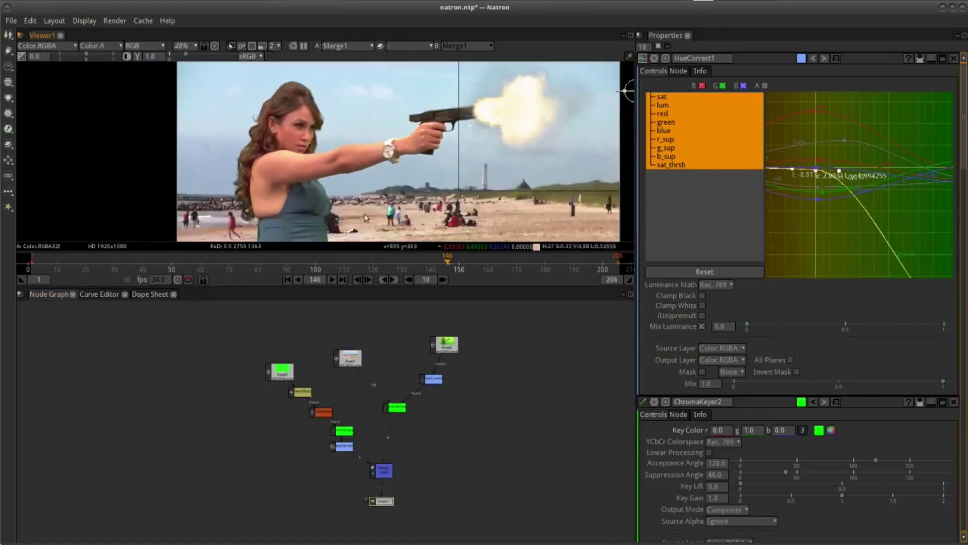
mouse_move(366, 218)
left_mouse_down()
mouse_move(326, 196)
mouse_move(354, 167)
left_mouse_up()
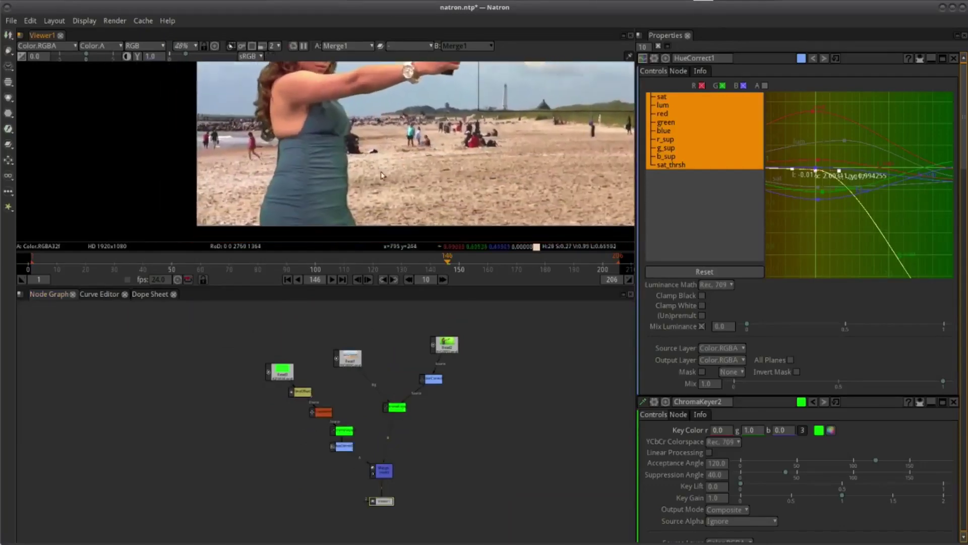
scroll(353, 134, "down", 2)
left_click_drag(363, 135, 360, 151)
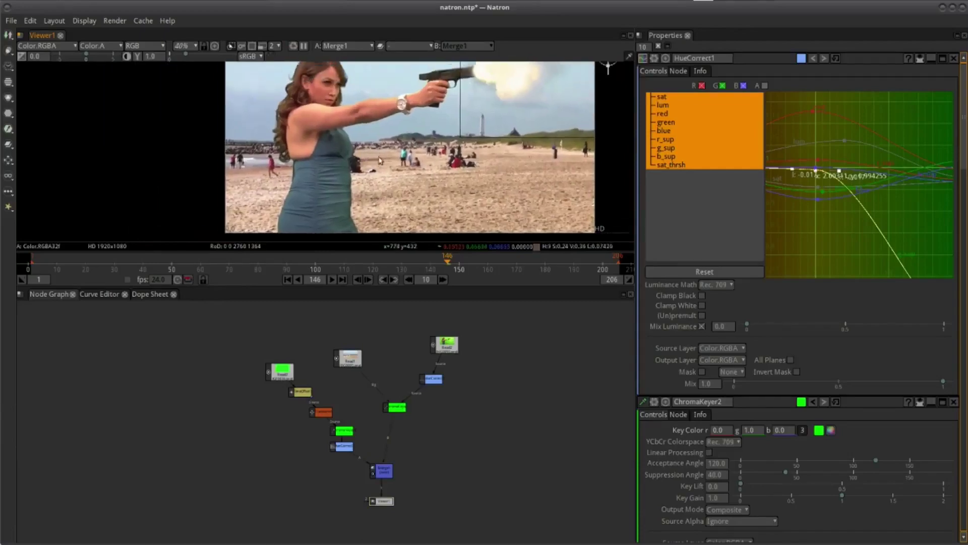
scroll(363, 147, "up", 8)
scroll(354, 127, "up", 5)
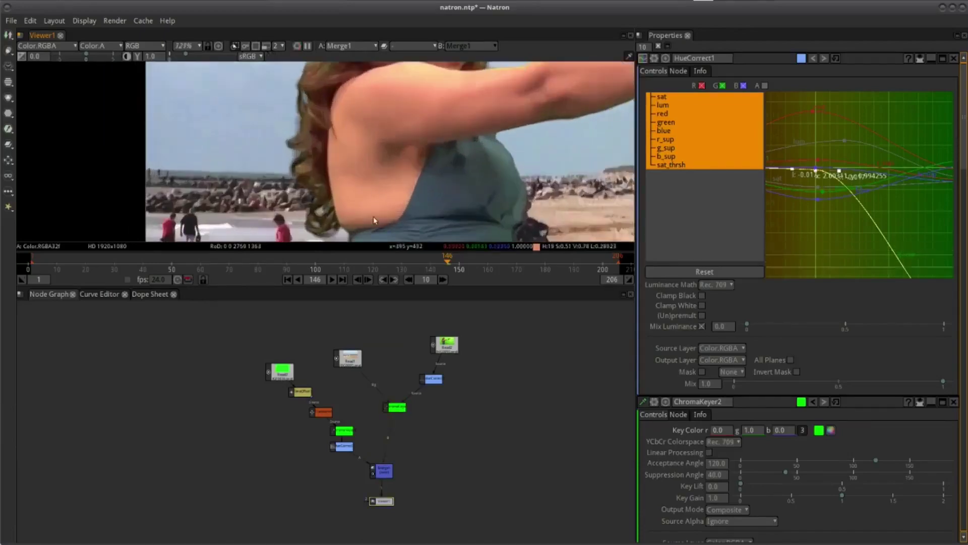
left_click_drag(363, 212, 333, 171)
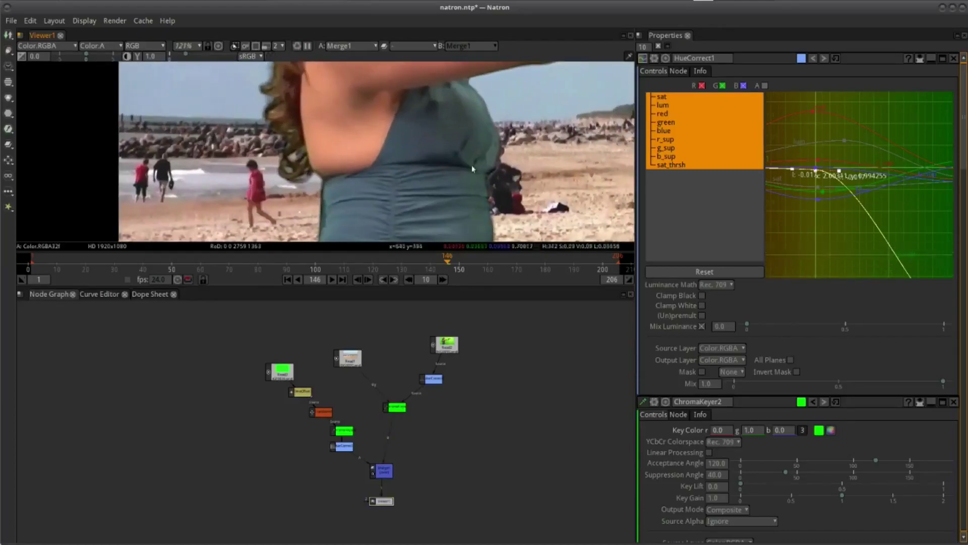
scroll(367, 194, "up", 3)
scroll(366, 194, "up", 2)
scroll(343, 162, "down", 3)
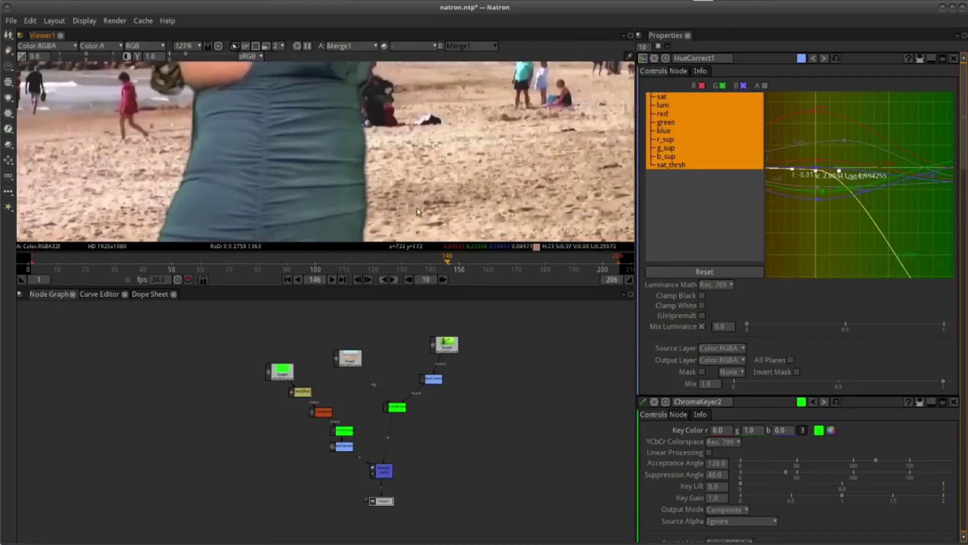
scroll(378, 154, "down", 3)
scroll(419, 144, "down", 2)
scroll(455, 134, "down", 2)
scroll(459, 136, "down", 2)
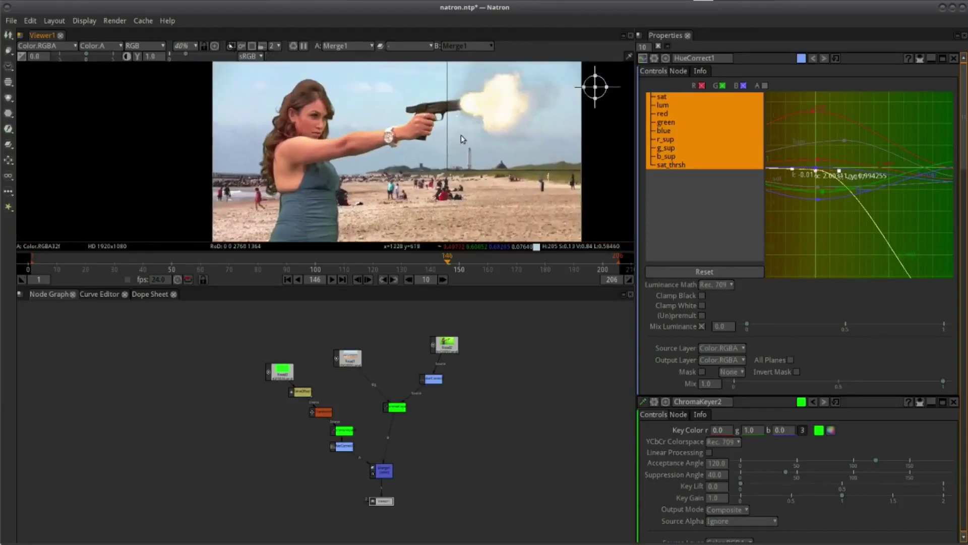
scroll(473, 186, "up", 2)
scroll(464, 199, "up", 2)
scroll(451, 217, "up", 3)
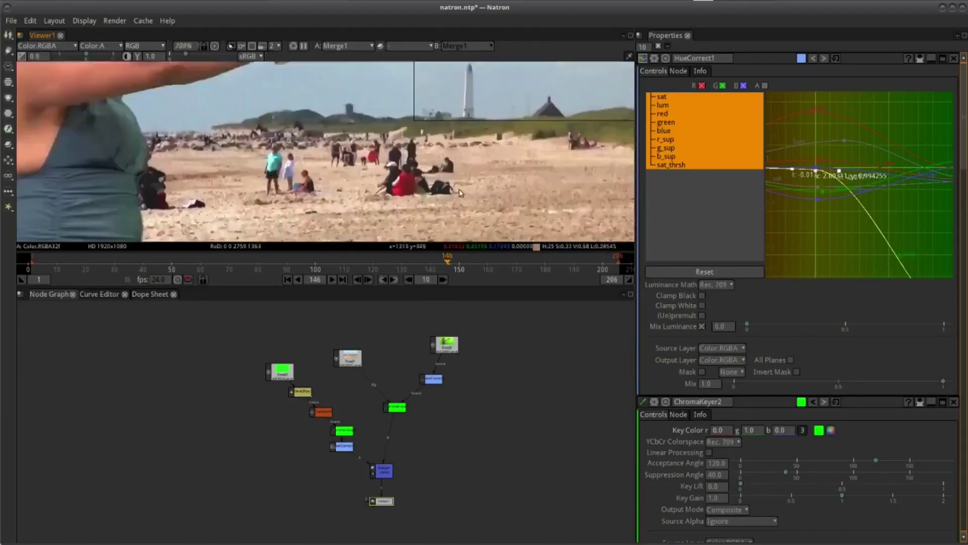
scroll(437, 237, "up", 3)
scroll(437, 237, "up", 2)
scroll(436, 237, "up", 2)
scroll(437, 237, "up", 1)
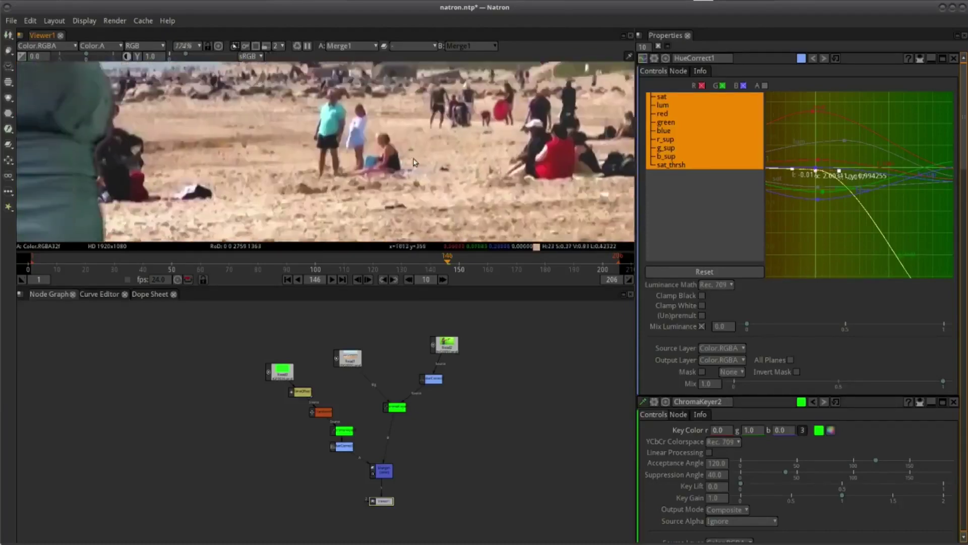
scroll(447, 218, "down", 2)
scroll(447, 218, "down", 2)
scroll(446, 218, "down", 2)
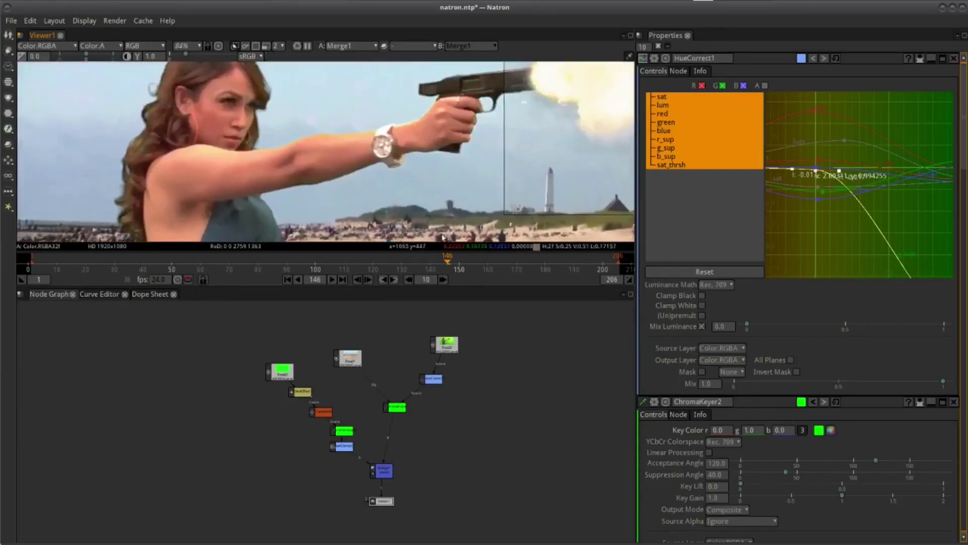
scroll(447, 218, "down", 2)
scroll(447, 218, "up", 1)
scroll(447, 218, "up", 1)
scroll(346, 427, "up", 2)
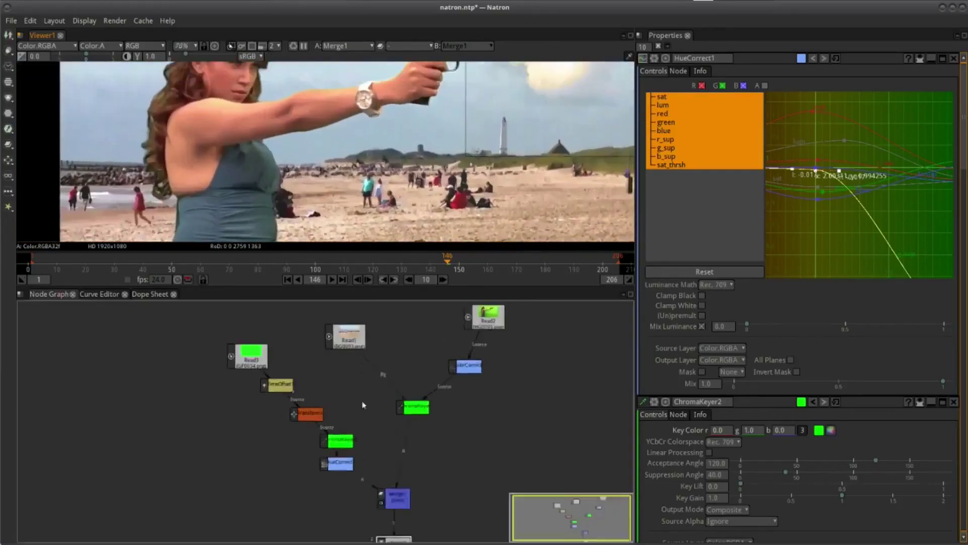
scroll(346, 427, "up", 3)
scroll(346, 426, "down", 1)
scroll(397, 385, "down", 1)
scroll(402, 322, "down", 1)
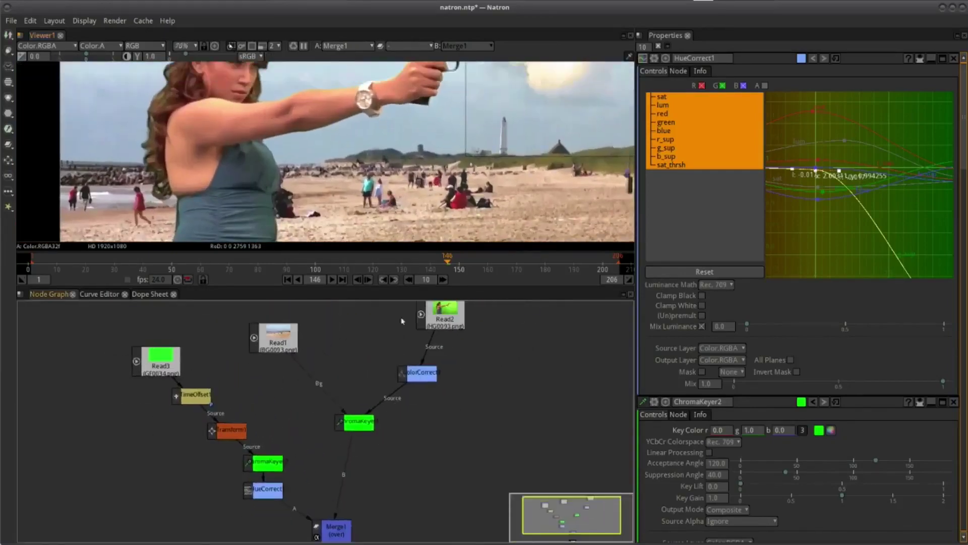
Open ColorCorrect1's settings and move the node up to make room below it
double_click(429, 372)
scroll(424, 375, "up", 2)
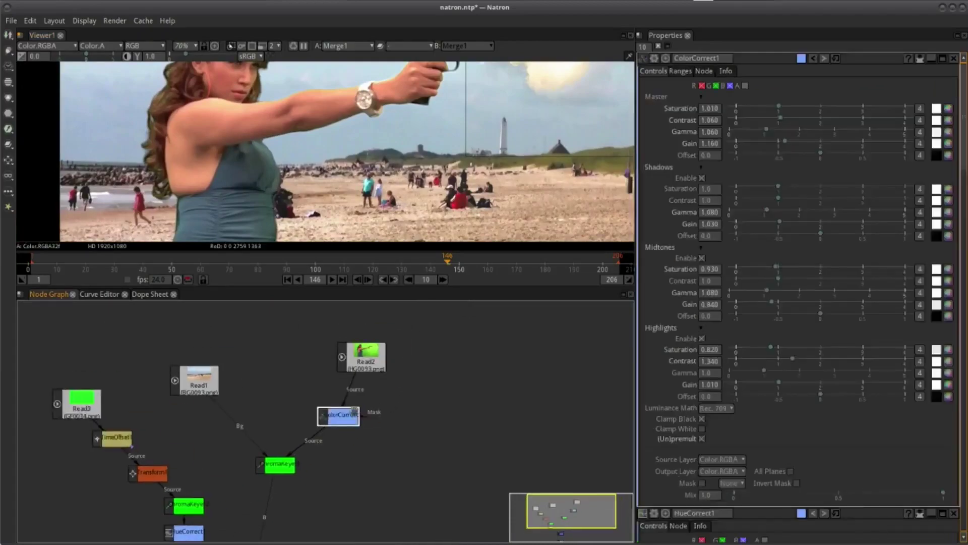
left_click_drag(368, 405, 410, 381)
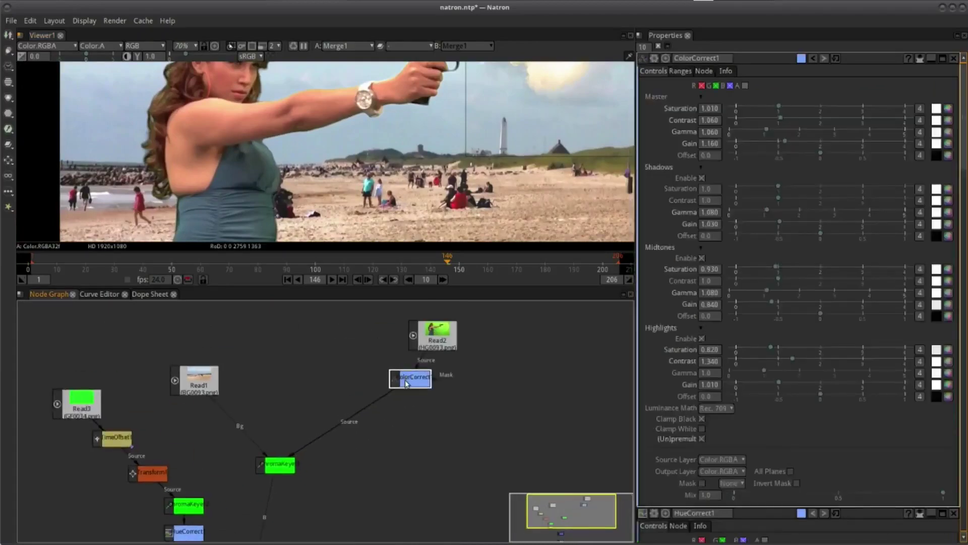
Add a Grade node after ColorCorrect1 and place Grade1 below it
right_click(405, 384)
key("Escape")
right_click(408, 382)
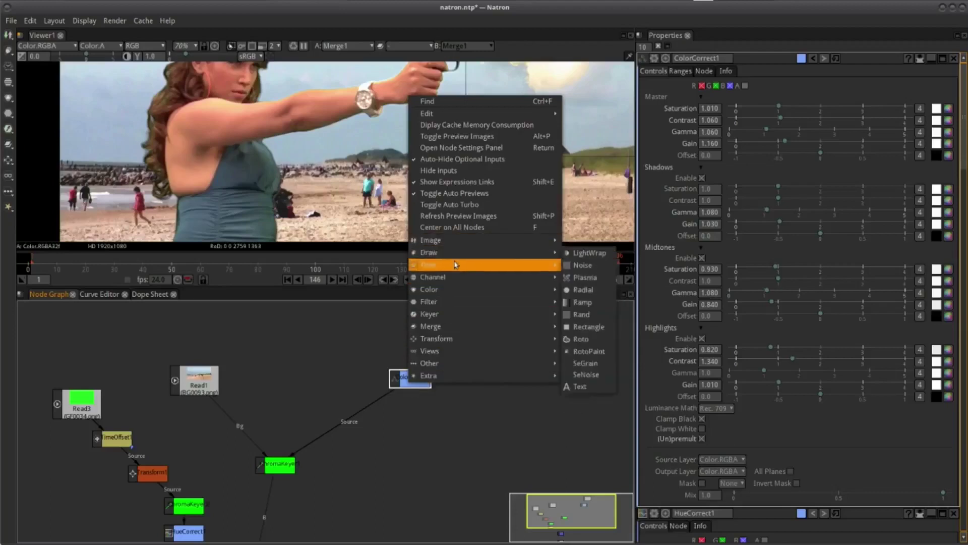
mouse_move(465, 257)
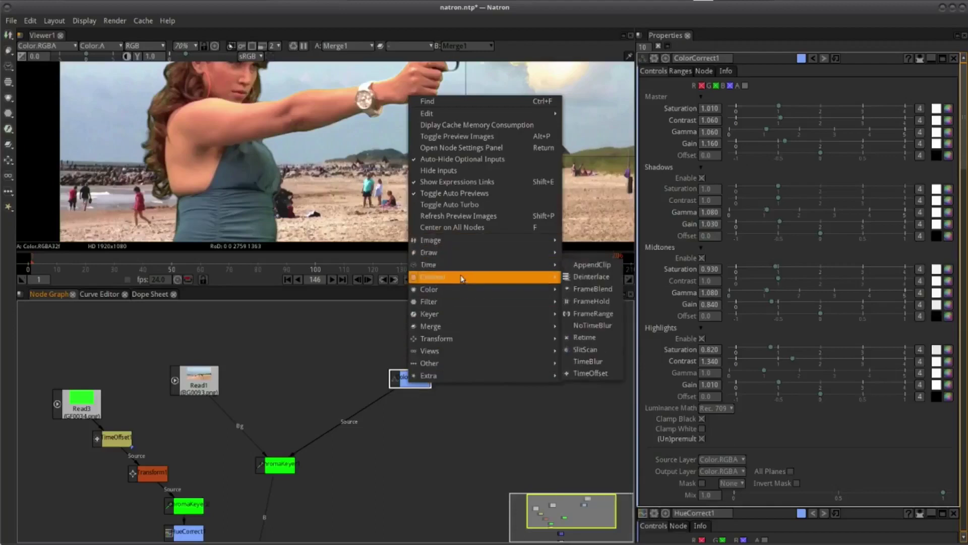
mouse_move(466, 294)
left_click(610, 350)
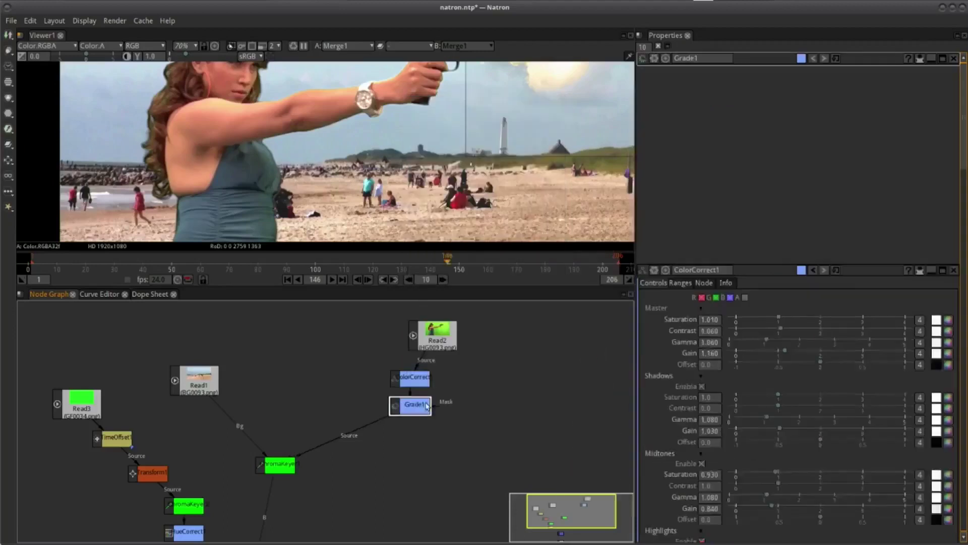
left_click_drag(411, 407, 384, 415)
Set Grade1's Black Point to -0.021 and White Point to 0.950
left_click(708, 165)
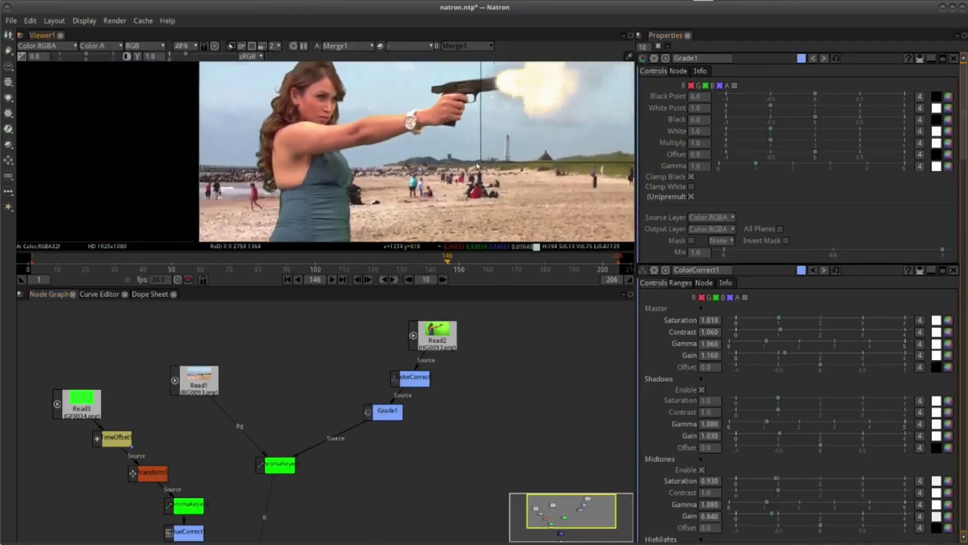
left_click(705, 130)
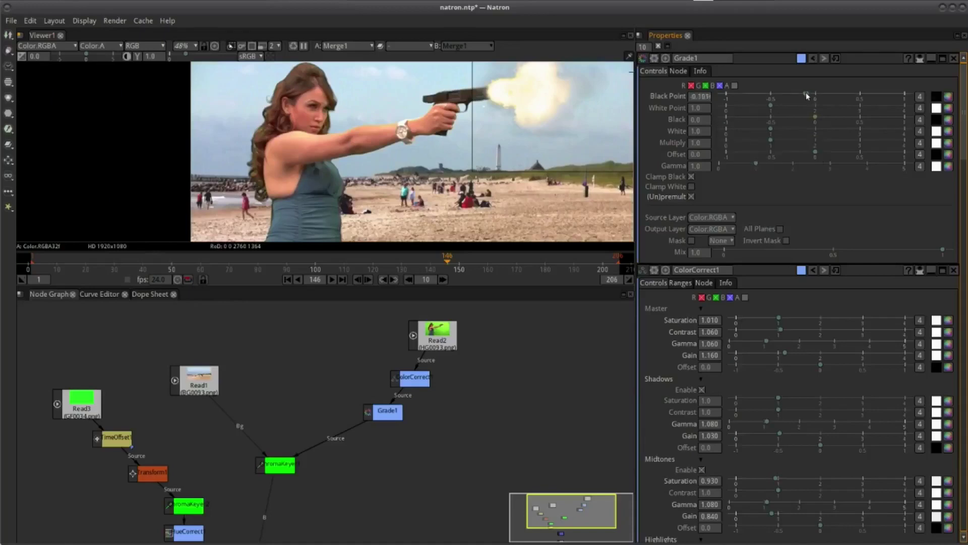
left_click_drag(806, 96, 814, 96)
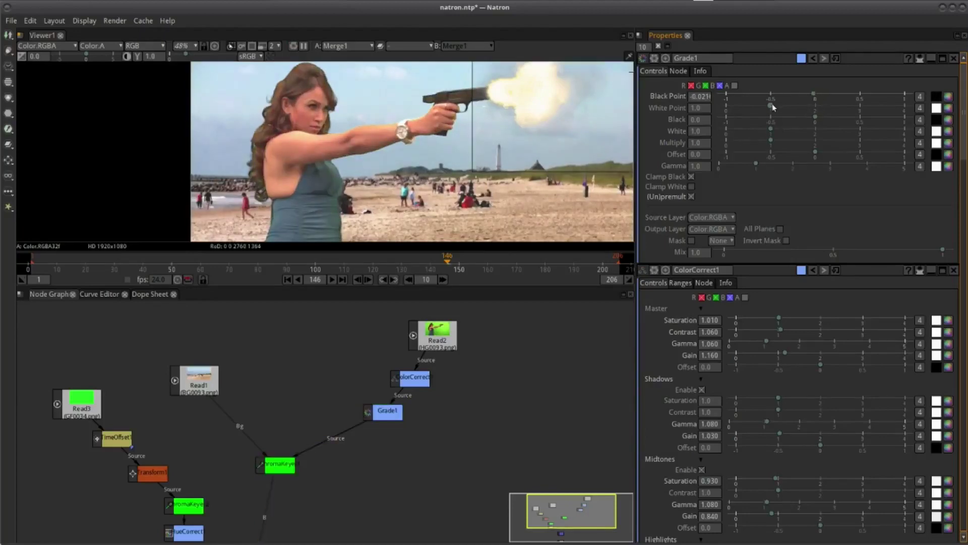
left_click_drag(772, 106, 776, 107)
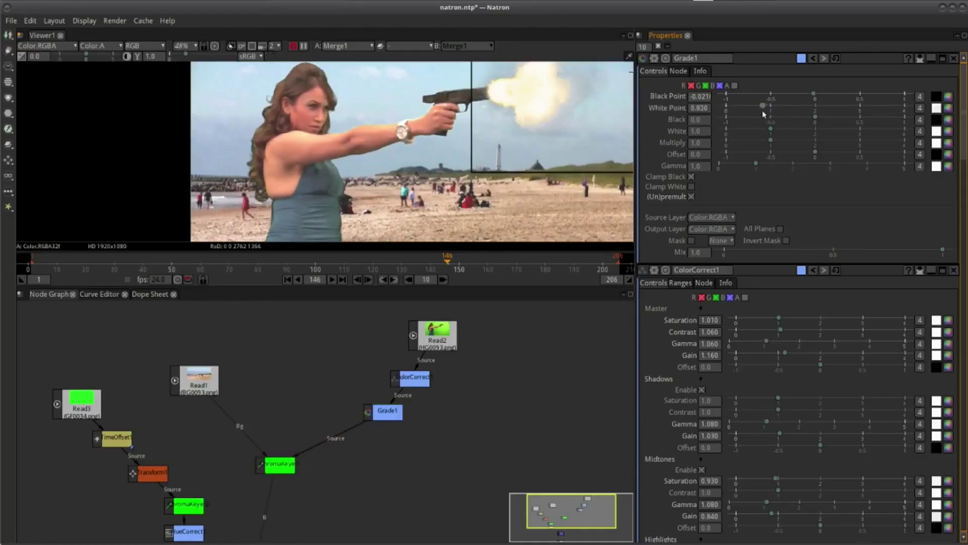
left_click_drag(764, 110, 769, 116)
scroll(576, 150, "down", 5)
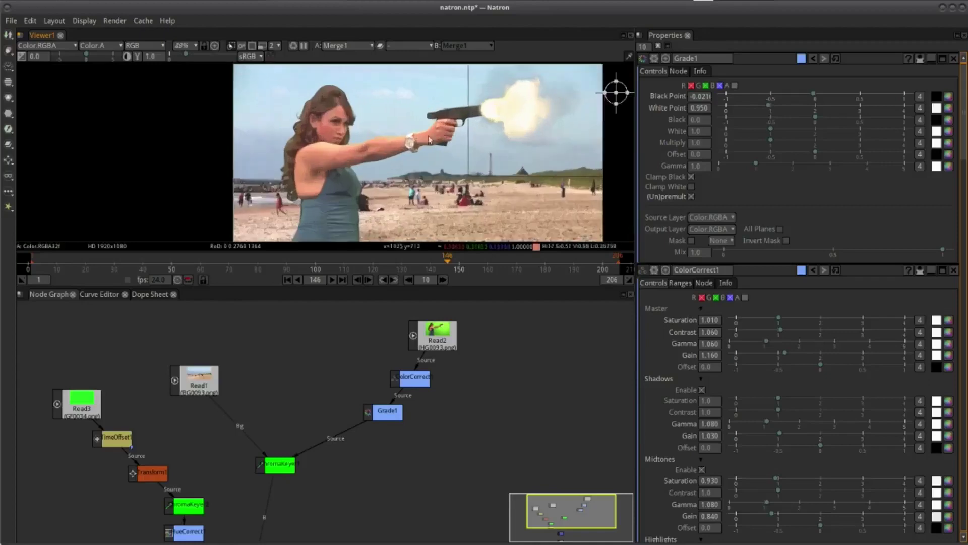
Select the main ChromaKeyer1 and drag its Key Lift down to 0.2020
scroll(413, 184, "up", 6)
scroll(412, 185, "up", 3)
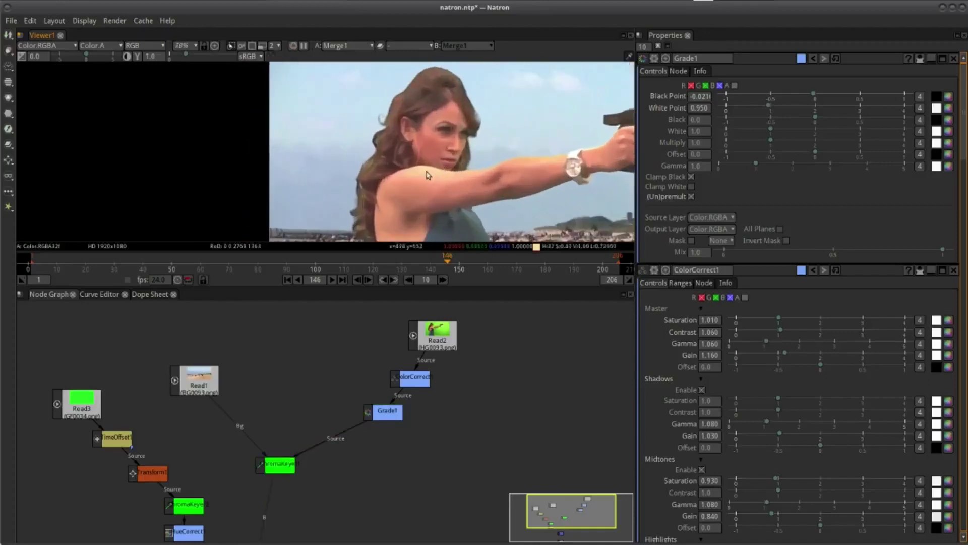
scroll(361, 432, "up", 2)
scroll(361, 432, "up", 2)
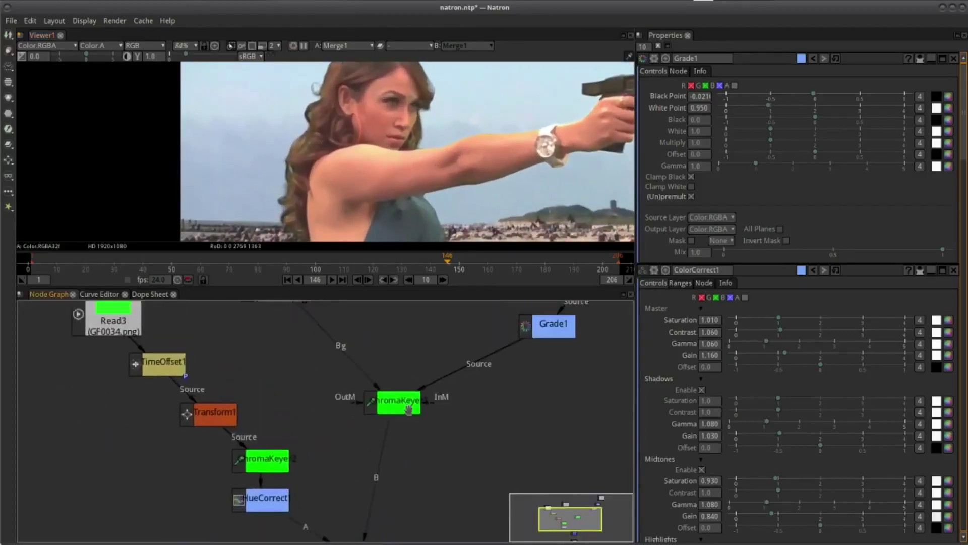
left_click(406, 406)
scroll(452, 150, "down", 1)
scroll(452, 150, "up", 2)
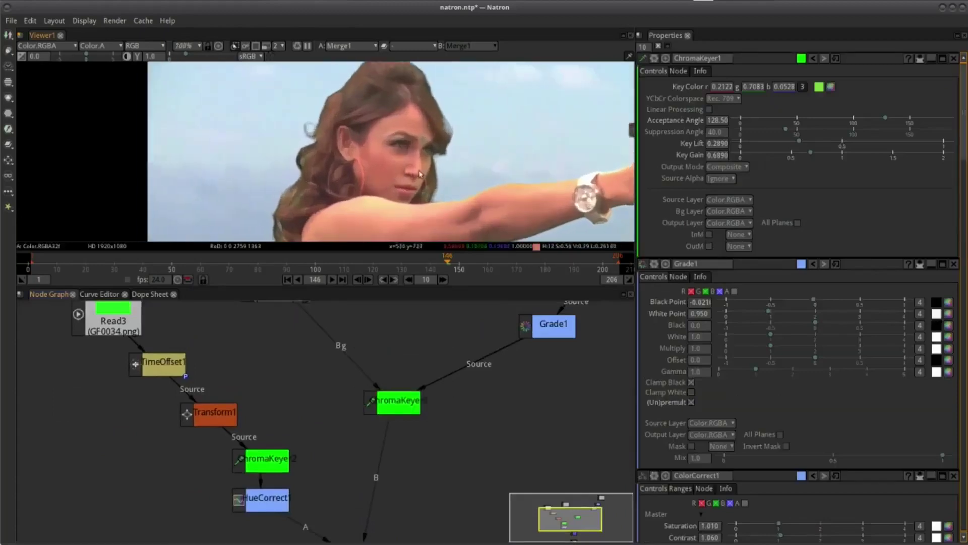
scroll(503, 146, "up", 1)
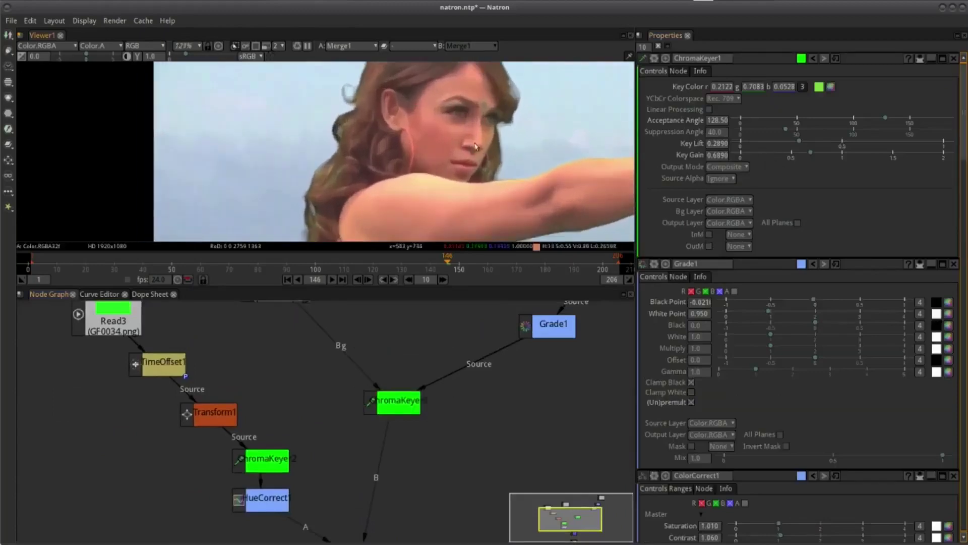
left_click_drag(801, 143, 790, 142)
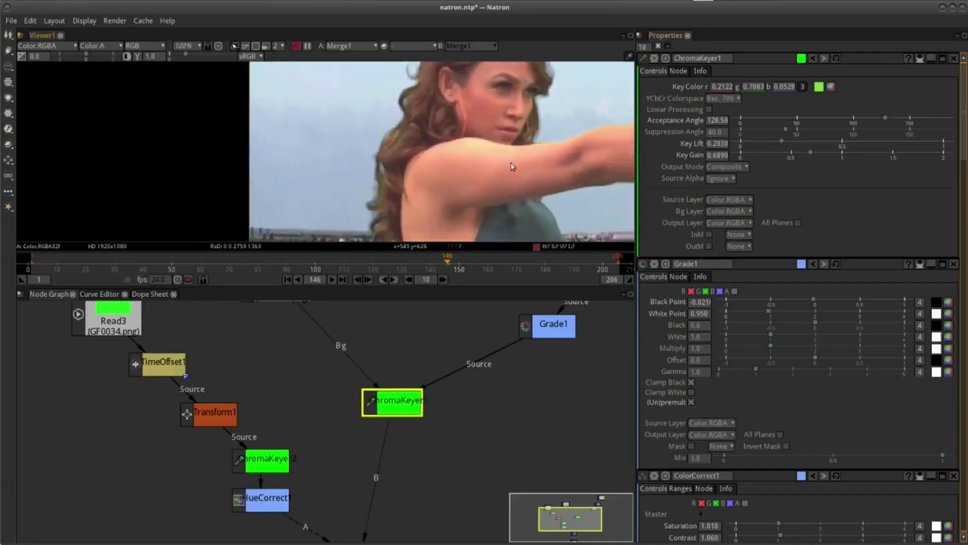
scroll(504, 164, "down", 2)
scroll(477, 121, "down", 2)
scroll(475, 146, "down", 3)
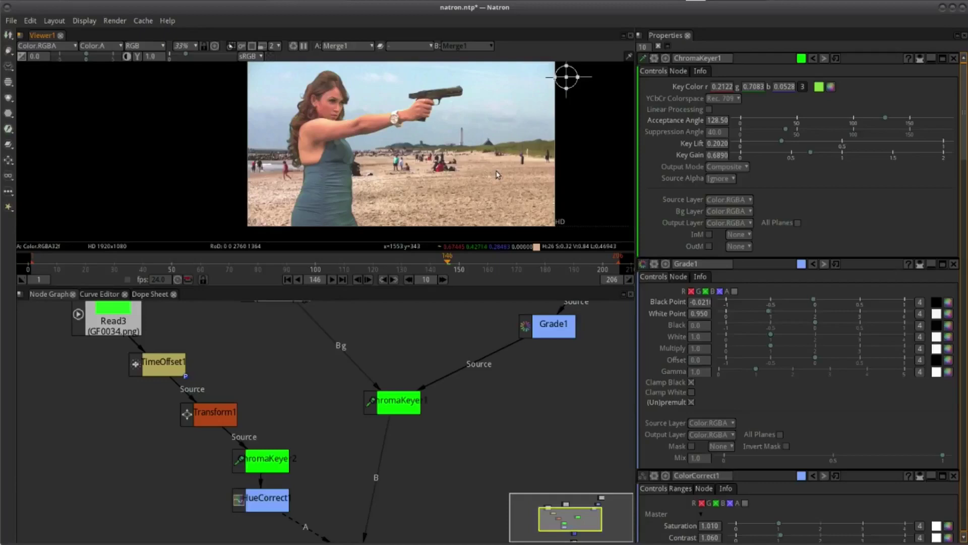
Lower Grade1's Black level to a negative value to darken the composite's shadows
left_click_drag(571, 322, 553, 373)
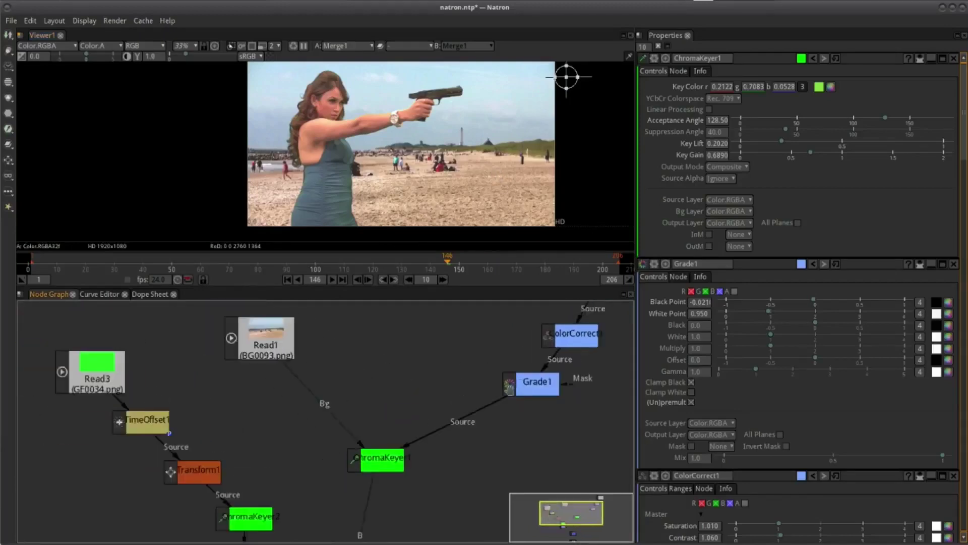
left_click(550, 378)
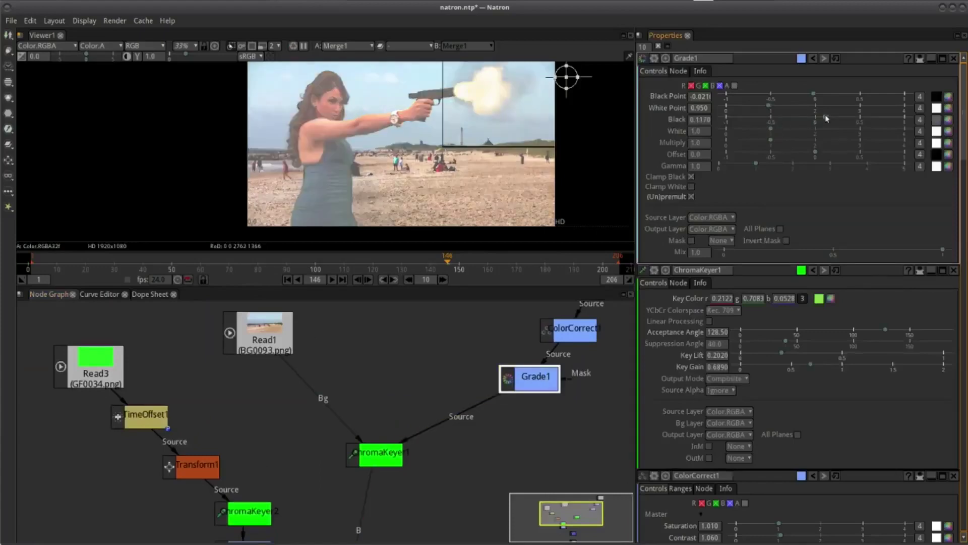
left_click_drag(820, 118, 814, 120)
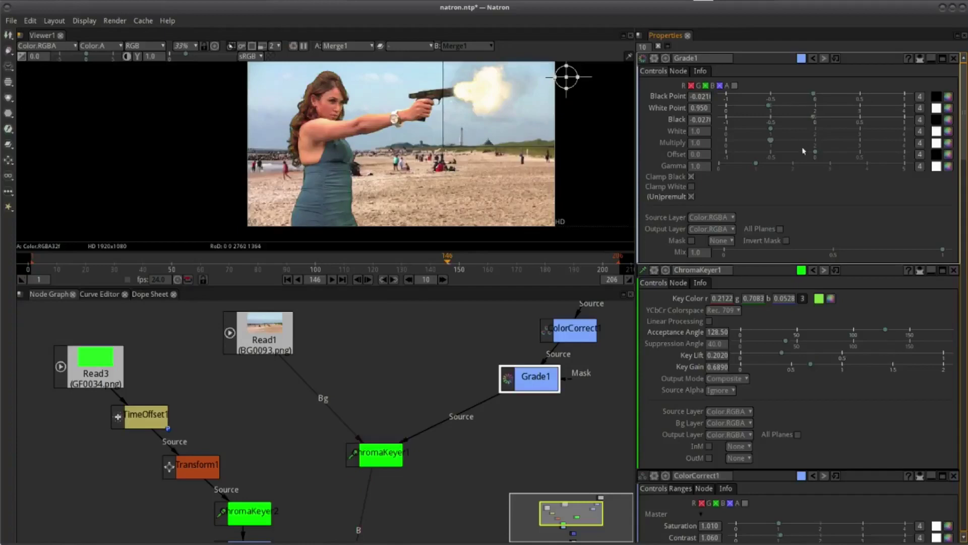
Reframe the viewer and node graph, then select and reposition the background Read1 node
left_click_drag(499, 142, 484, 153)
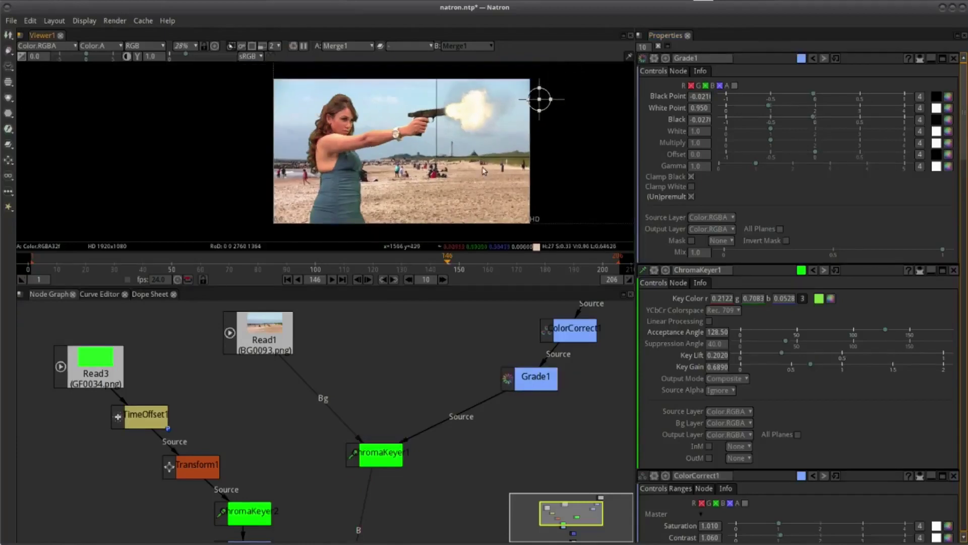
scroll(288, 123, "down", 2)
left_click_drag(348, 529, 368, 401)
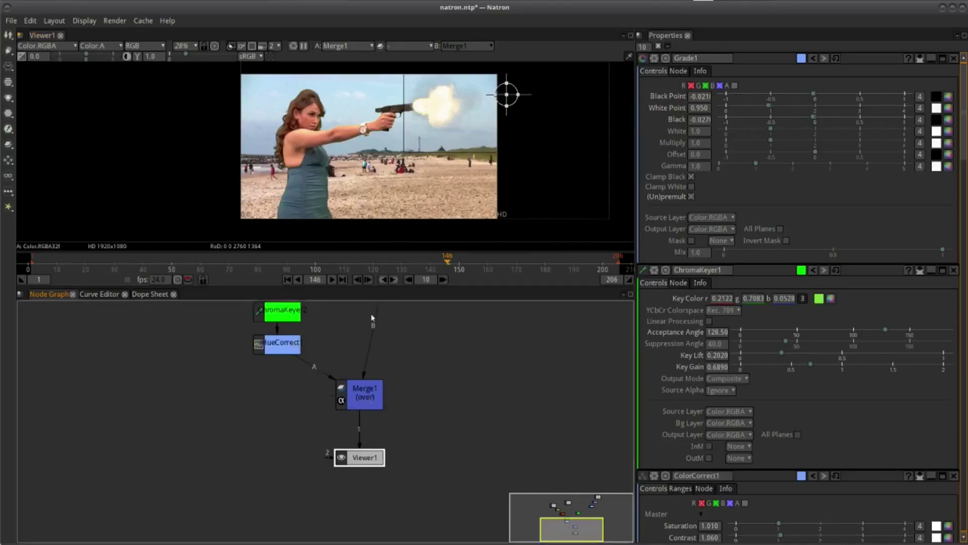
left_click_drag(314, 368, 324, 353)
scroll(395, 137, "up", 5)
scroll(394, 139, "up", 3)
scroll(399, 141, "down", 4)
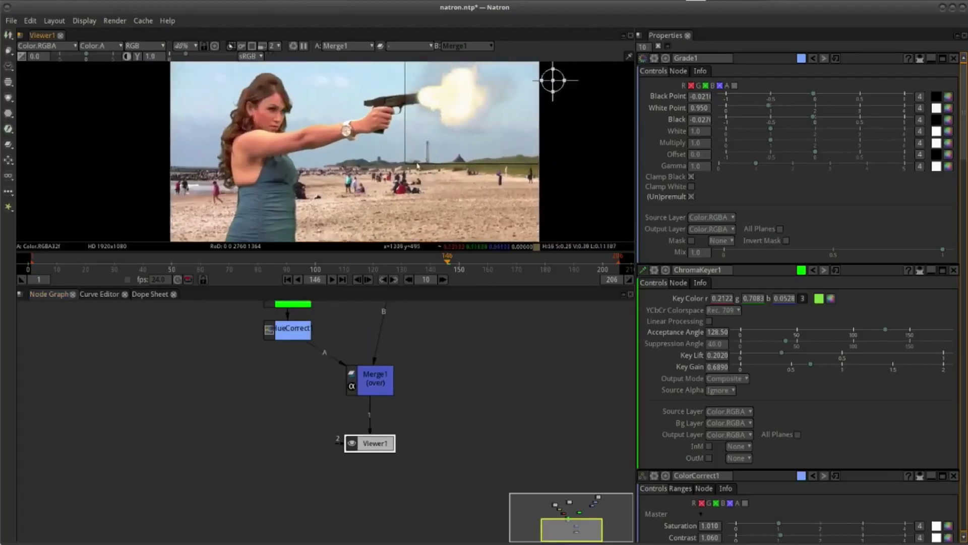
mouse_move(399, 141)
left_mouse_down()
mouse_move(445, 157)
mouse_move(415, 179)
left_mouse_up()
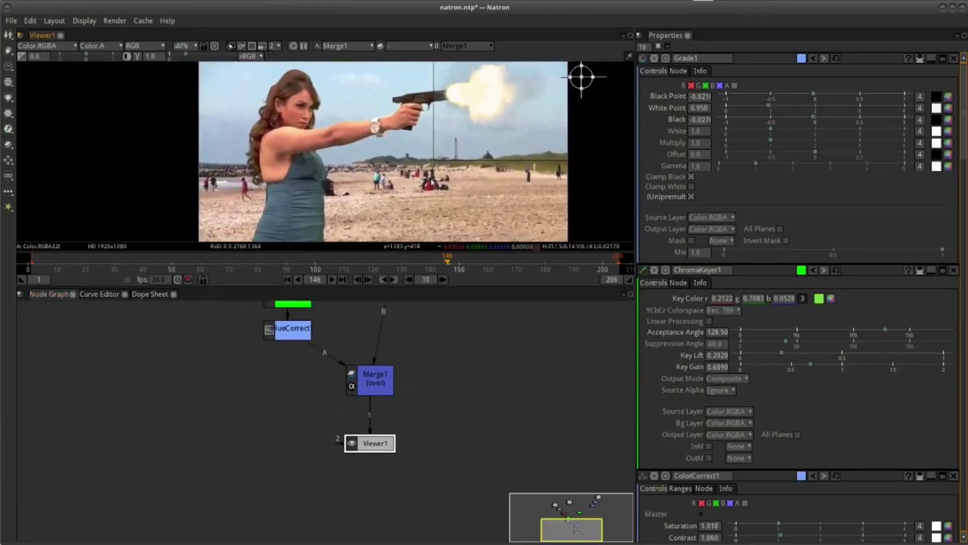
mouse_move(283, 323)
left_mouse_down()
mouse_move(381, 418)
mouse_move(310, 474)
left_mouse_up()
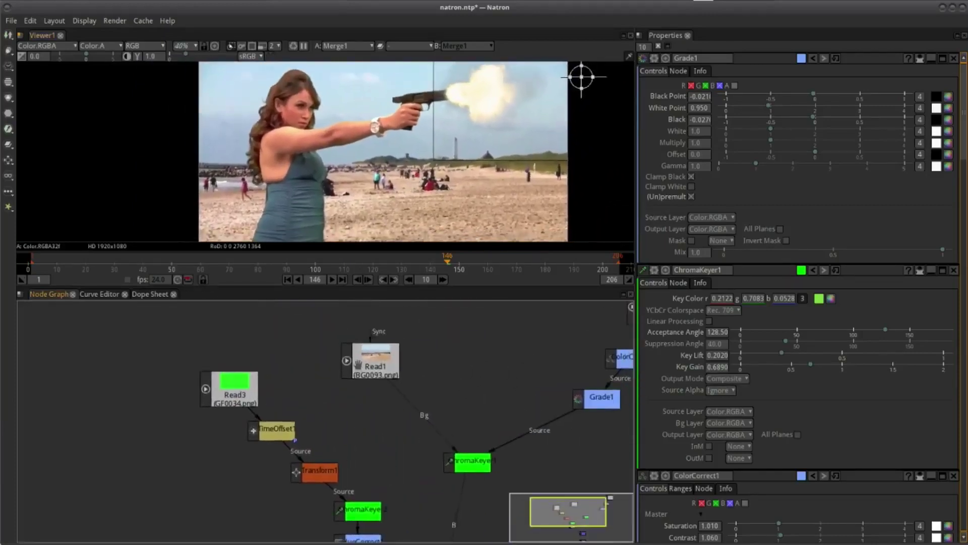
left_click_drag(374, 355, 345, 348)
Add a Grade2 node after the background Read1 from the Color menu and place it below
right_click(345, 339)
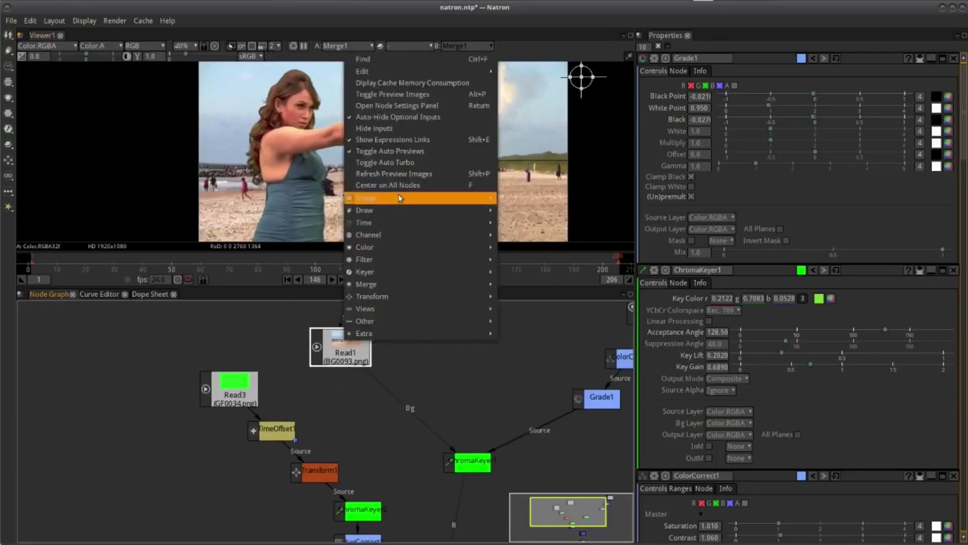
mouse_move(393, 198)
mouse_move(394, 247)
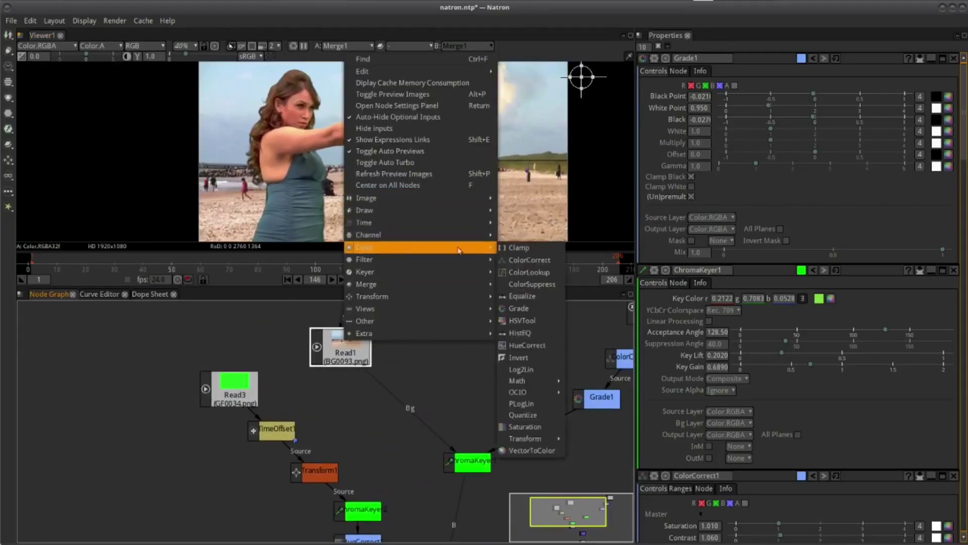
left_click(530, 308)
left_click_drag(353, 388, 406, 397)
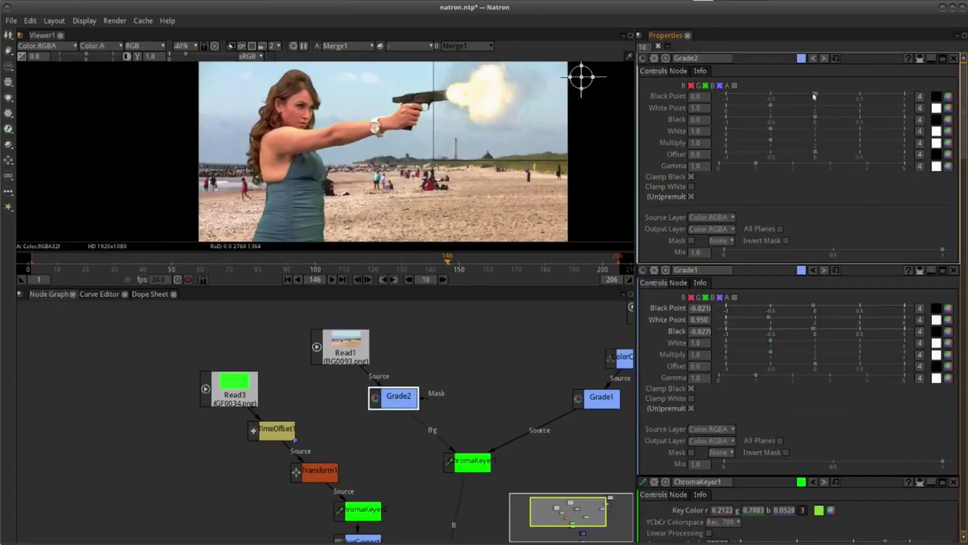
Set Grade2's Black Point to -0.011 and White Point to 0.860
left_click_drag(815, 96, 812, 96)
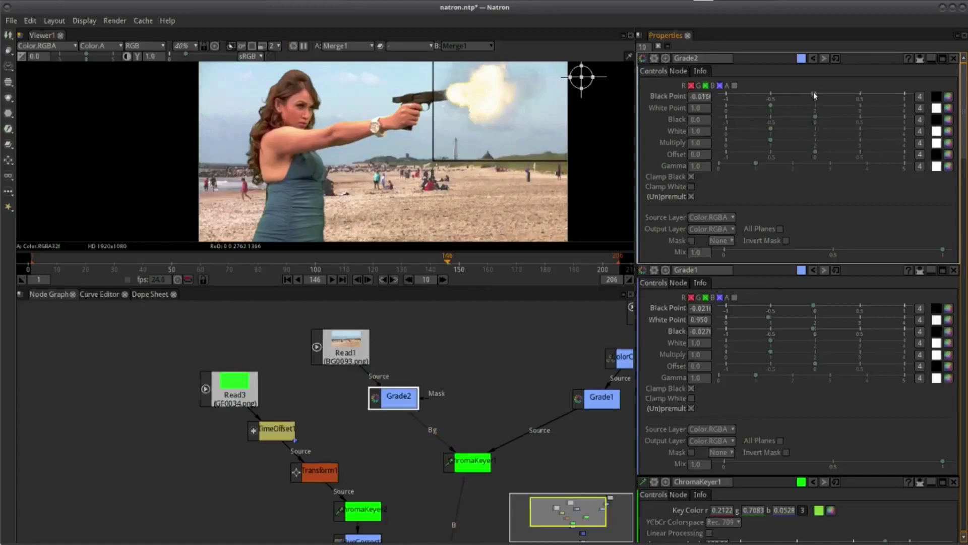
left_click_drag(815, 95, 815, 96)
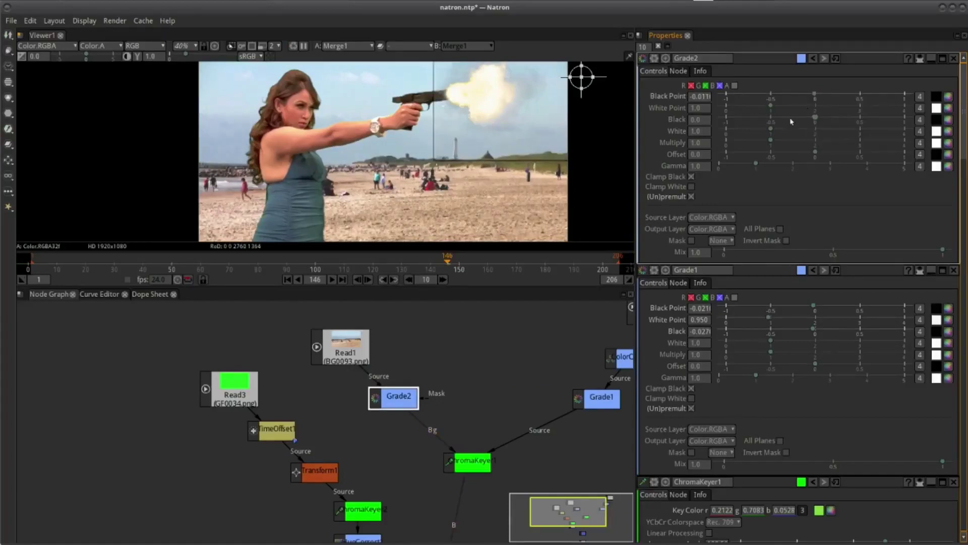
left_click_drag(772, 108, 765, 107)
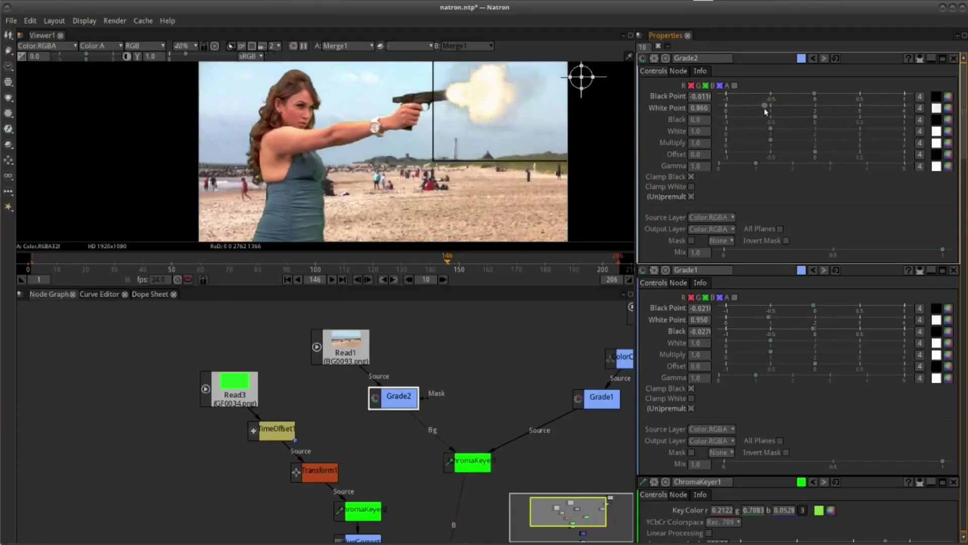
scroll(414, 85, "down", 3)
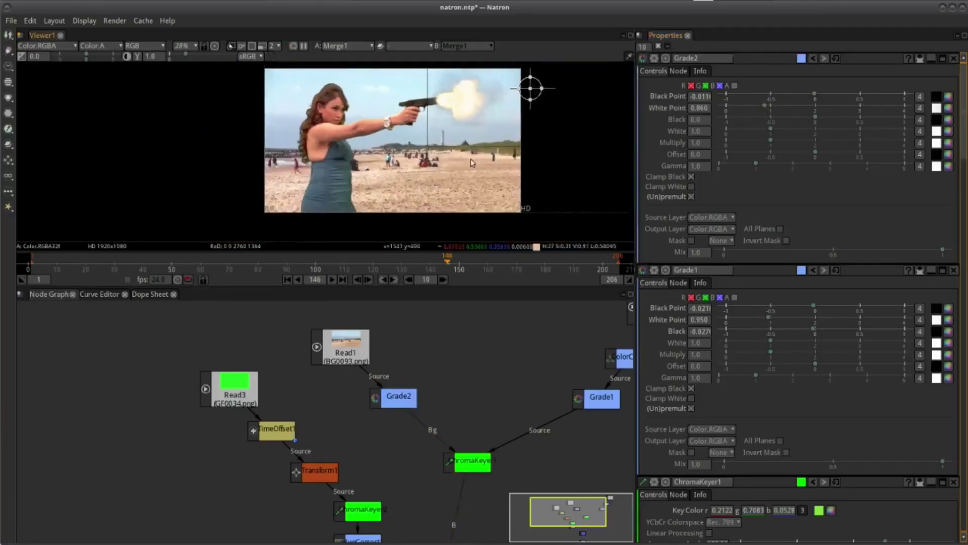
left_click_drag(506, 185, 494, 194)
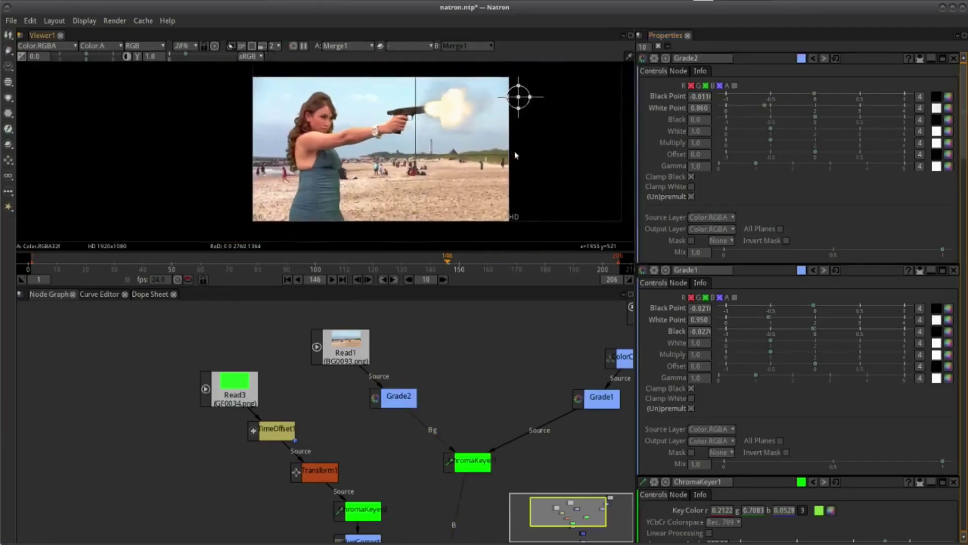
scroll(438, 313, "down", 1)
scroll(403, 326, "down", 3)
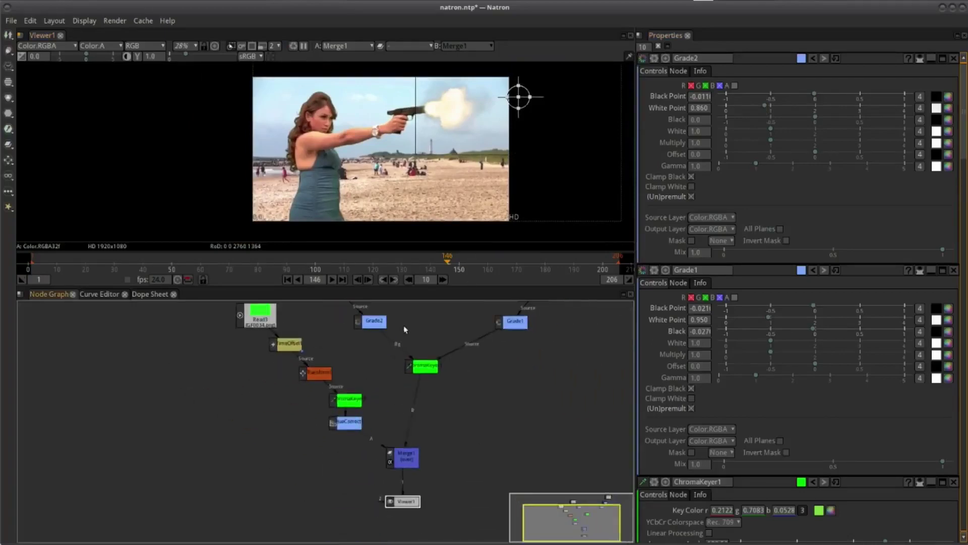
left_click_drag(414, 363, 410, 397)
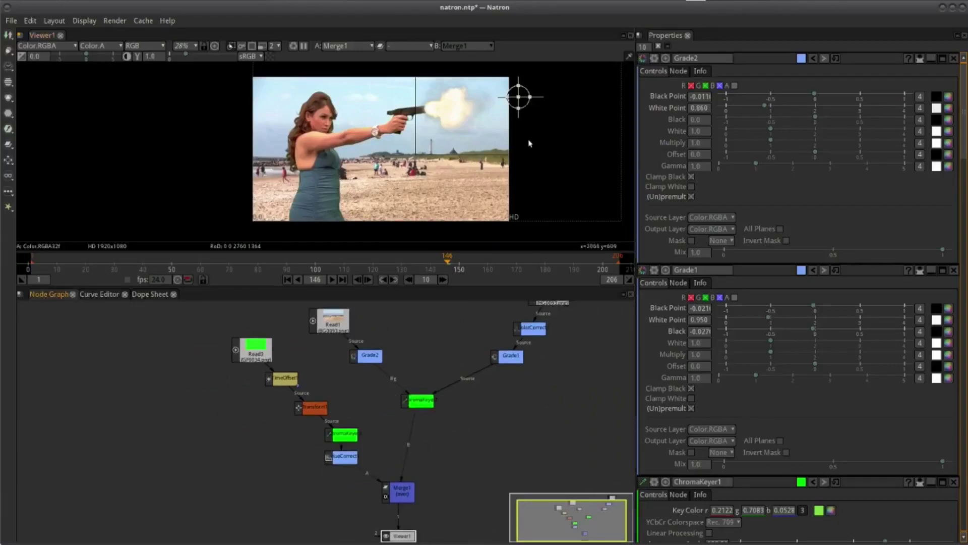
scroll(517, 163, "up", 5)
left_click_drag(422, 401, 418, 400)
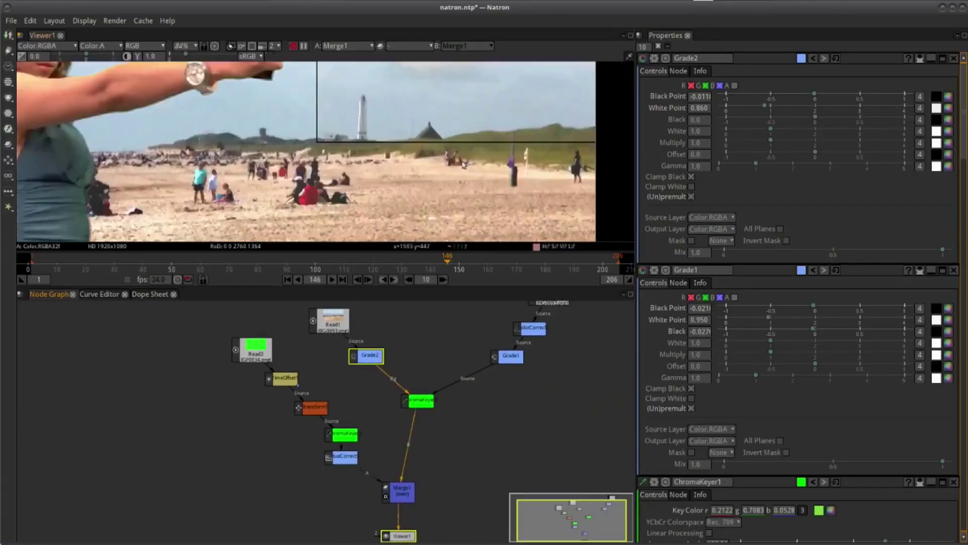
left_click(405, 319)
scroll(355, 149, "down", 5)
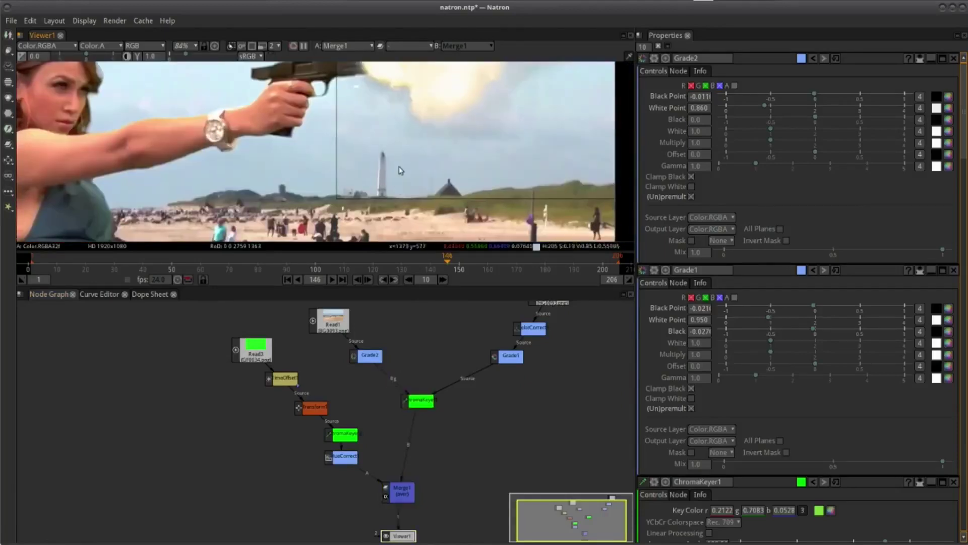
scroll(393, 182, "up", 1)
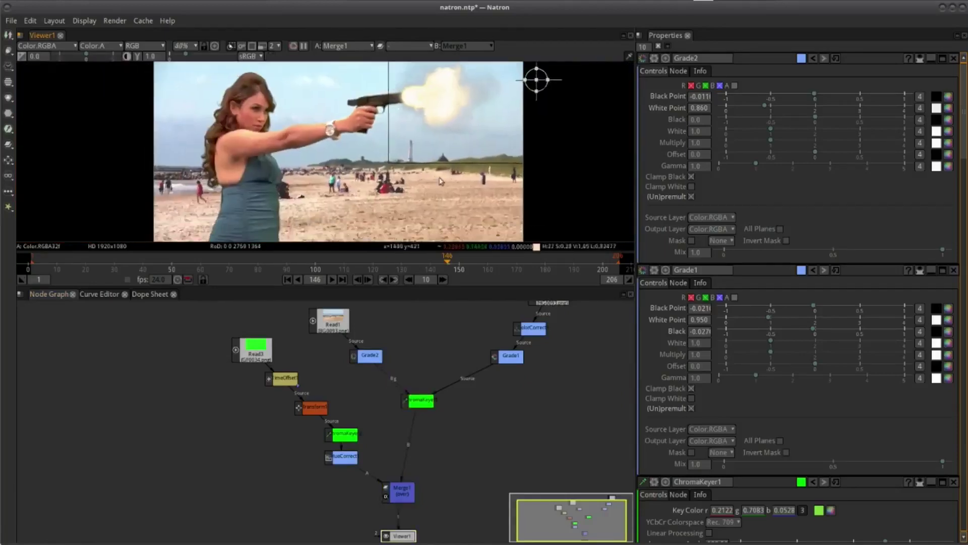
scroll(432, 184, "down", 1)
scroll(404, 202, "down", 3)
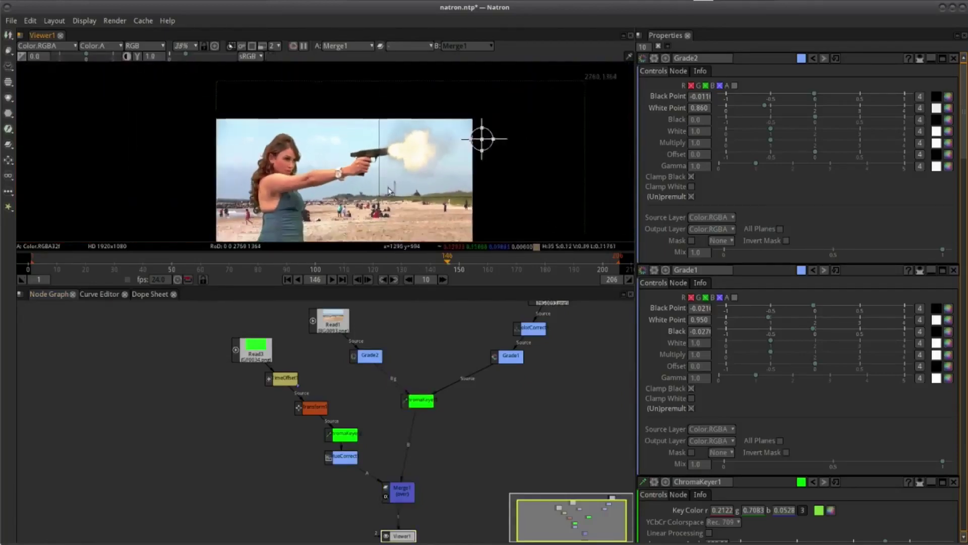
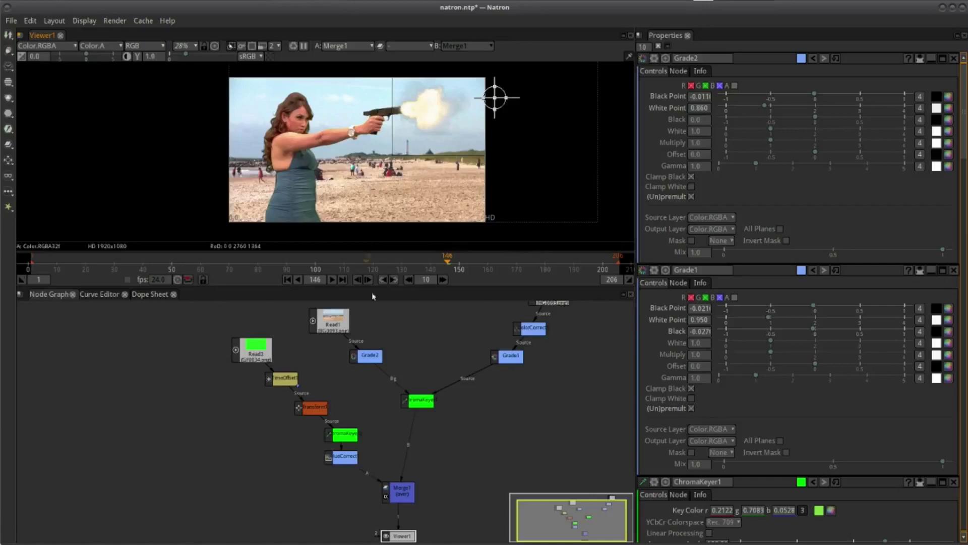
Move the ChromaKeyer node lower in the Node Graph and select Merge1
scroll(437, 403, "down", 3)
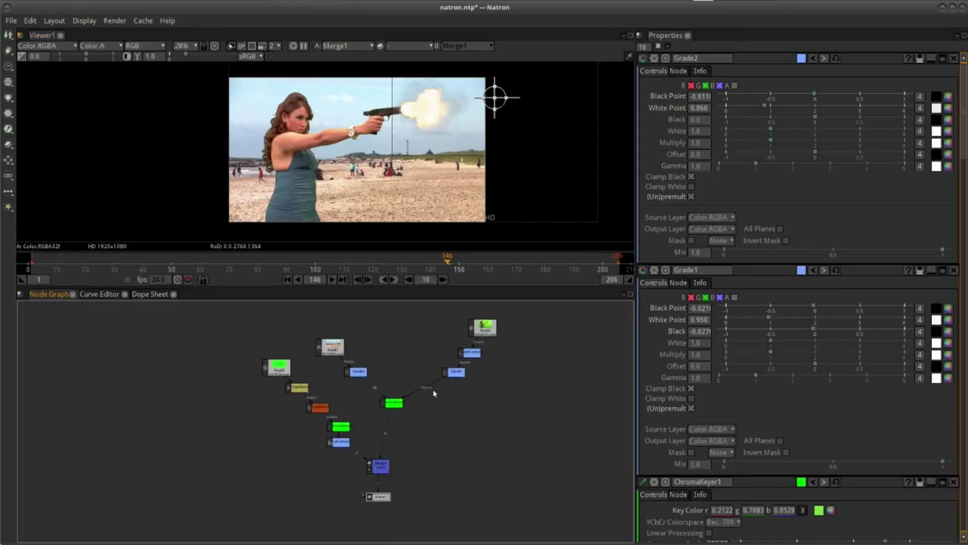
scroll(428, 382, "up", 5)
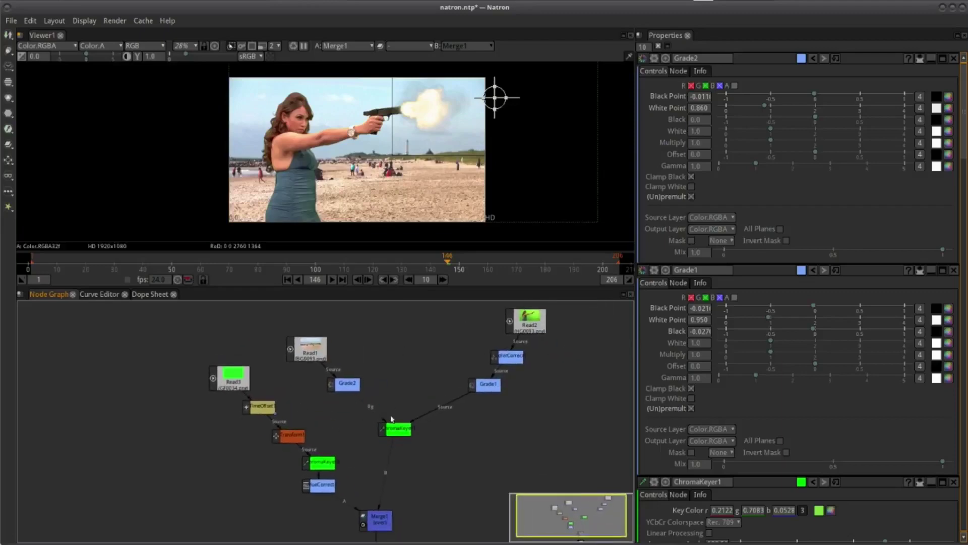
left_click_drag(406, 413, 409, 442)
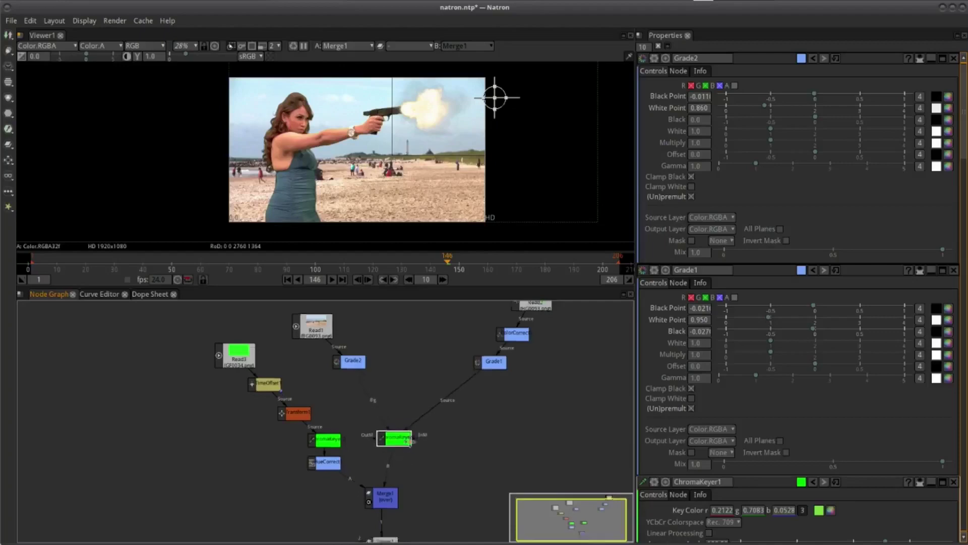
left_click(388, 453)
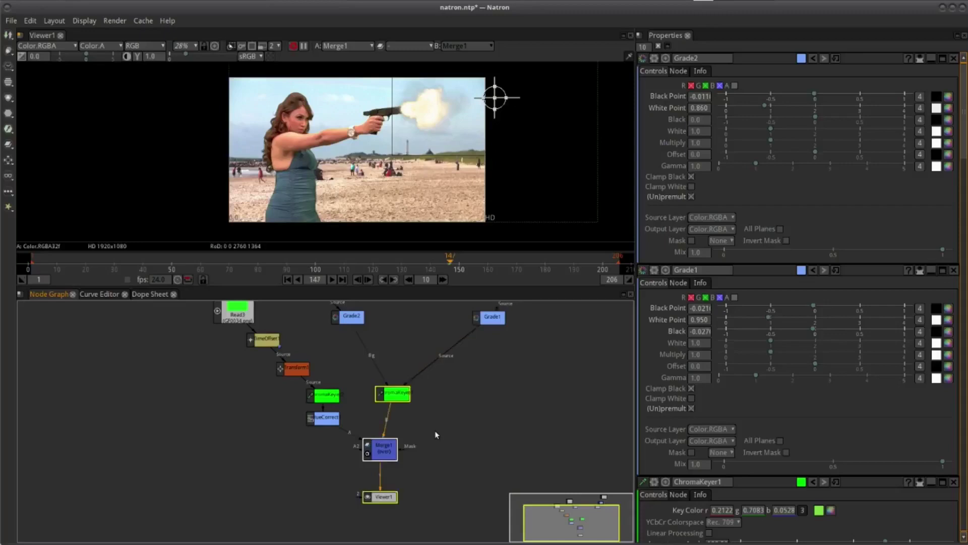
Replay the gunshot and step through frames 146–149 to compare the muzzle flash and smoke
key("k")
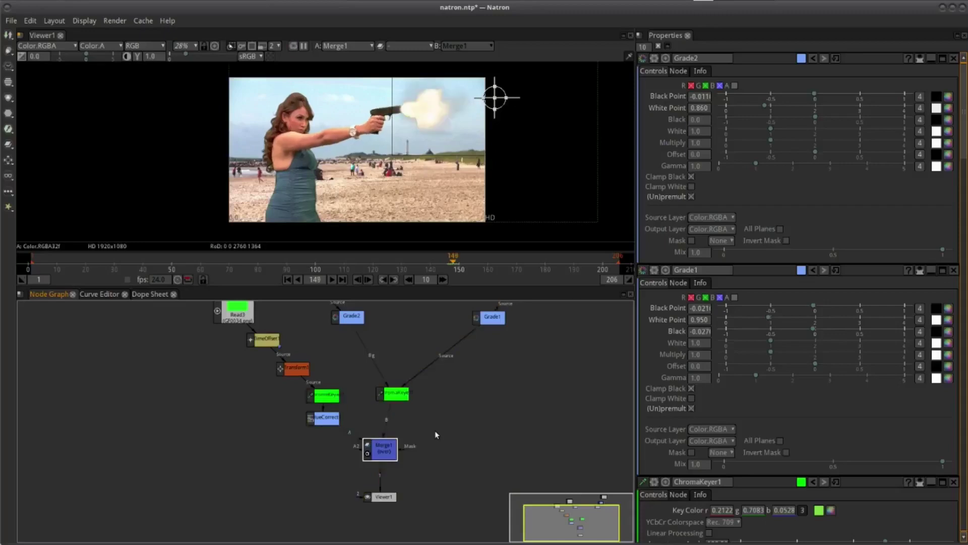
key("j")
key("k")
key("Right")
key("Right")
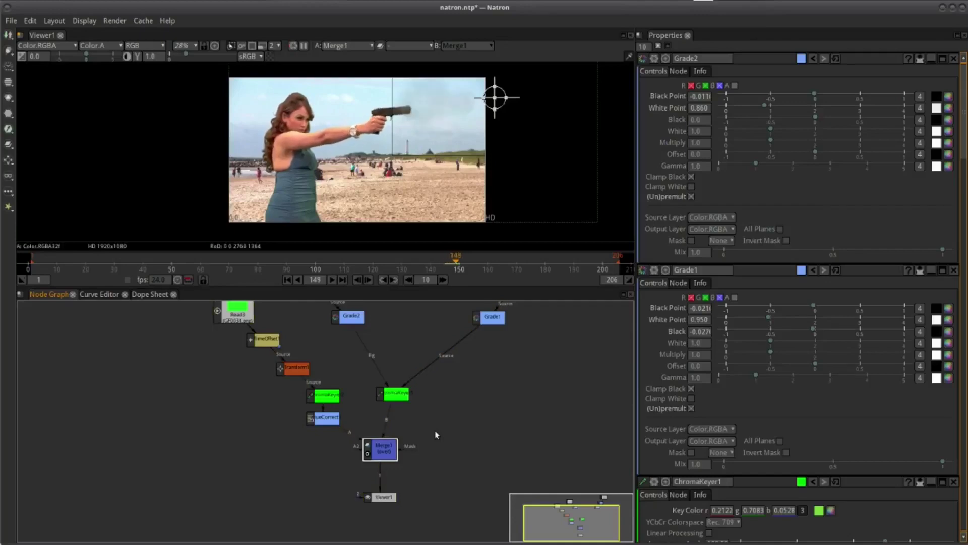
key("Right")
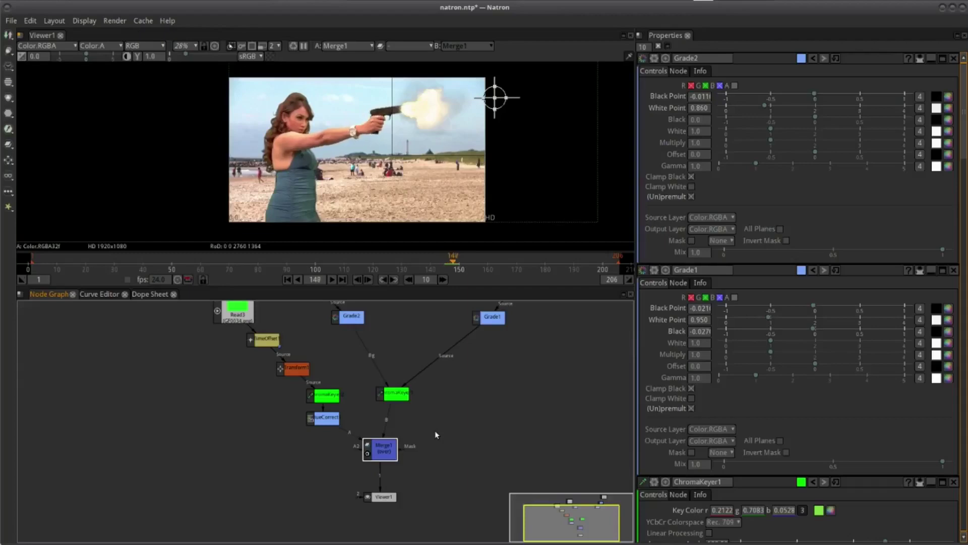
key("Right")
key("Left")
key("Right")
key("Left")
key("Right")
key("Left")
Pan the Node Graph to bring the Read3 node into view
left_click_drag(434, 421, 432, 457)
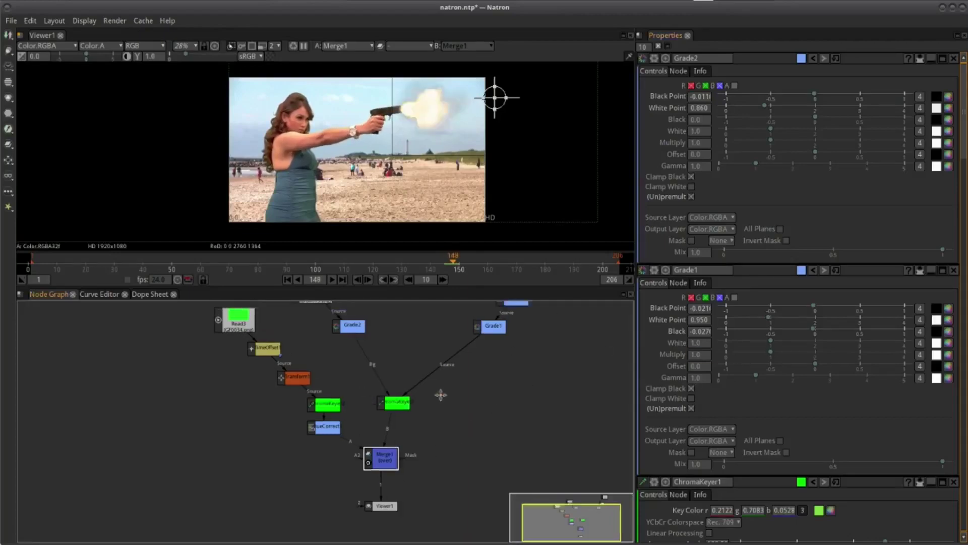
left_click_drag(508, 389, 481, 421)
key("Left")
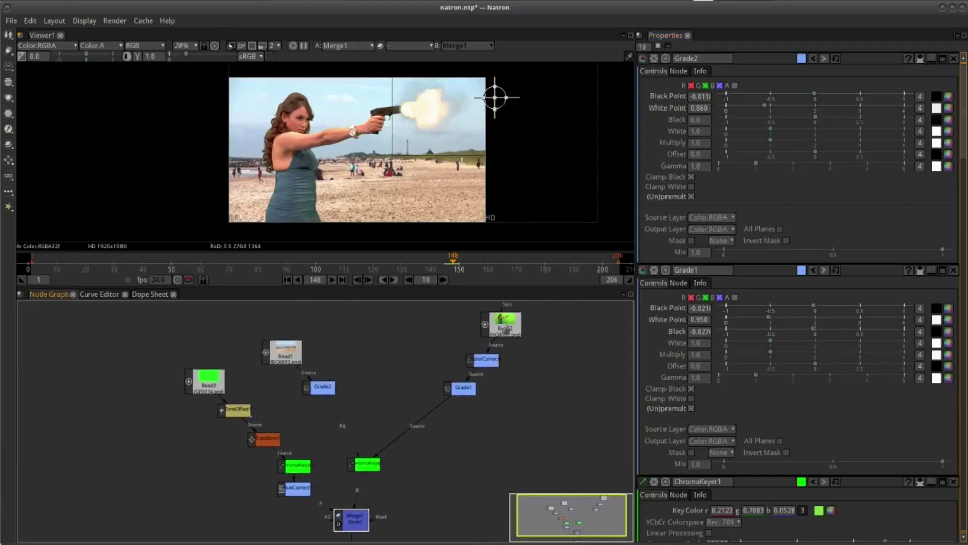
left_click_drag(206, 363, 332, 345)
Set the Read3 clip's First Frame to 2
double_click(333, 356)
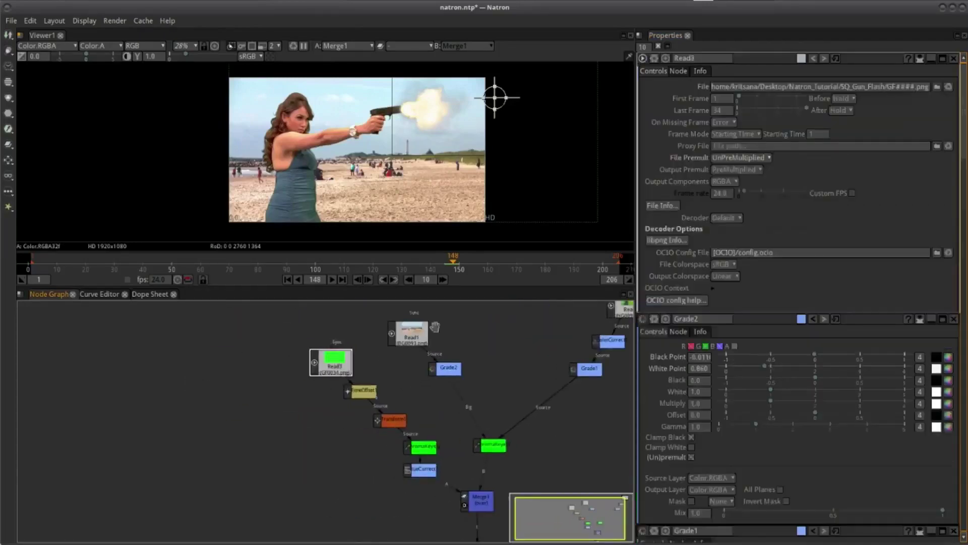
left_click(721, 99)
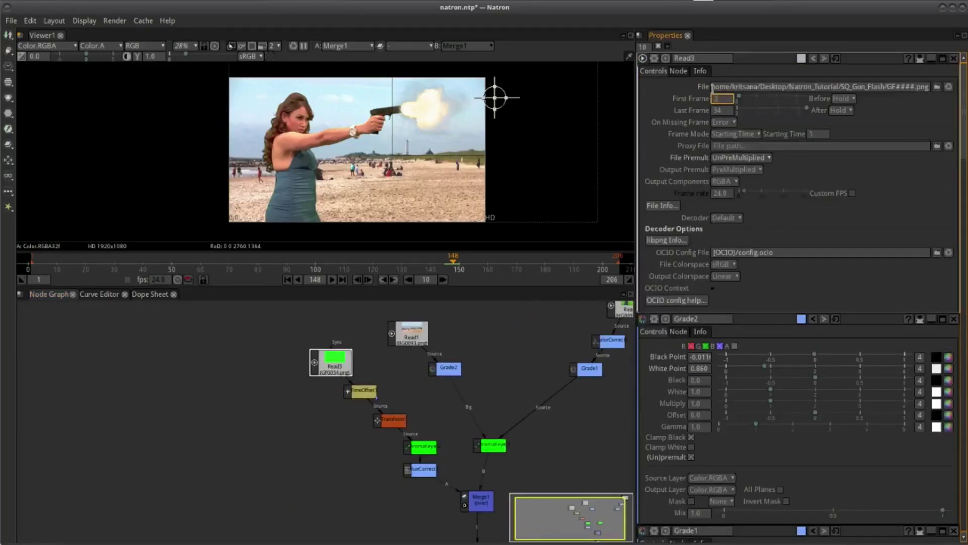
key("Return")
left_click(464, 190)
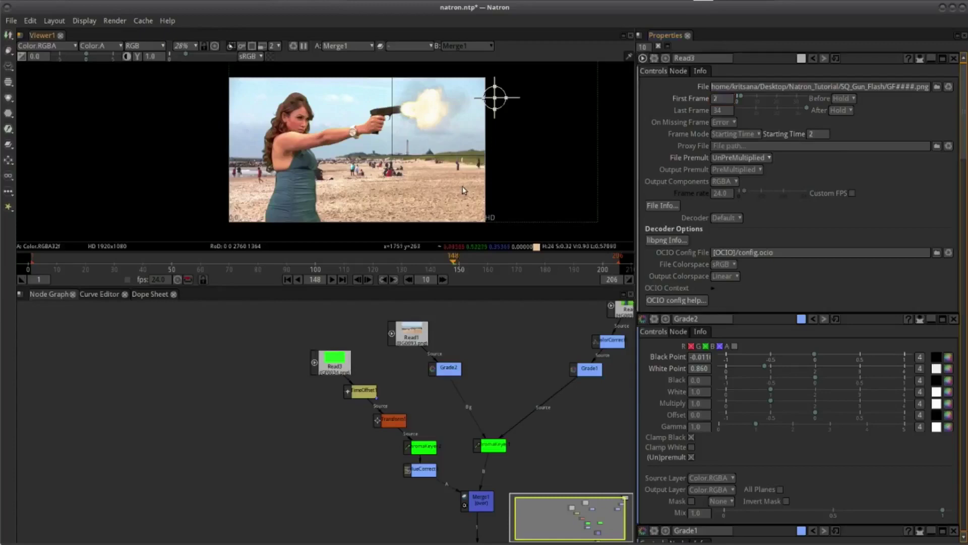
Step through frames 145–149 to check the retimed muzzle flash
key("Right")
key("Right")
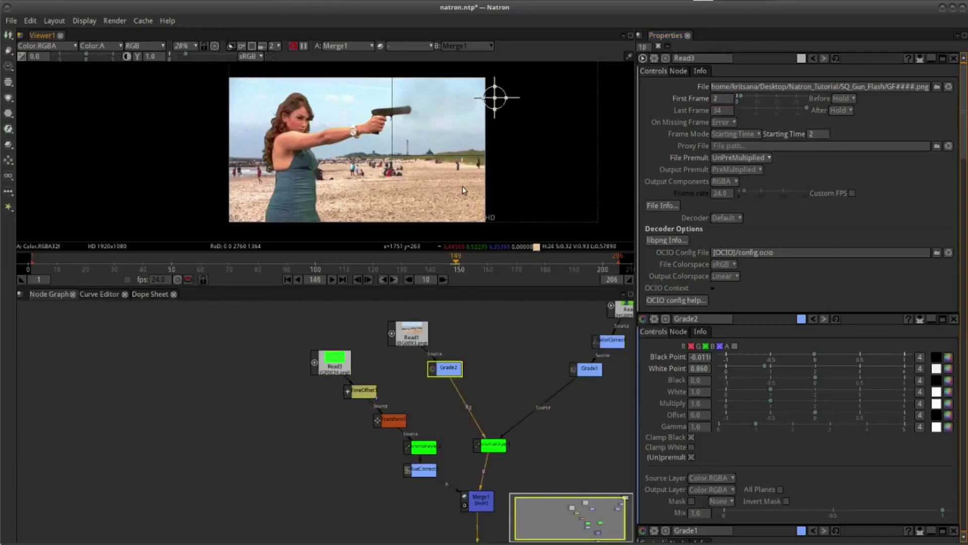
key("Left")
key("Left")
key("Left")
key("Right")
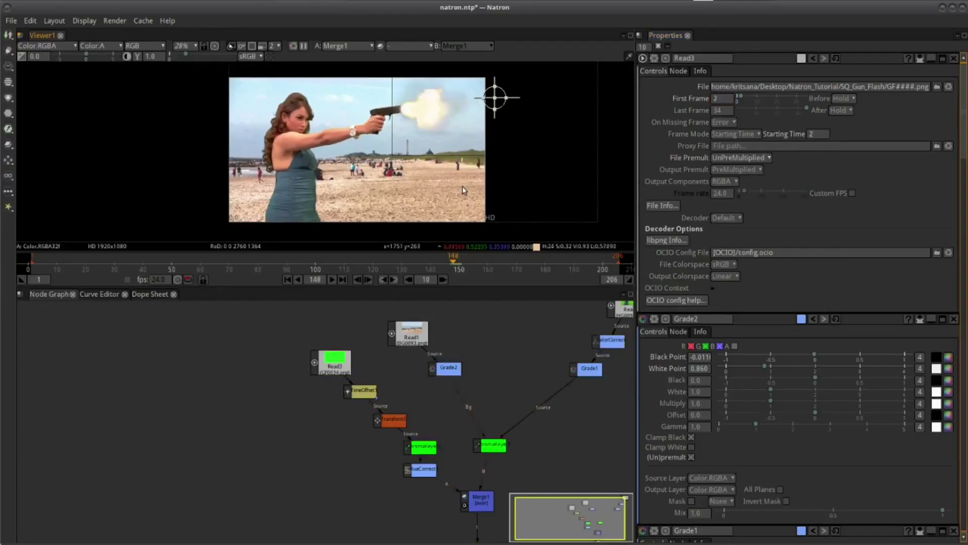
key("Right")
key("Left")
key("Left")
key("Right")
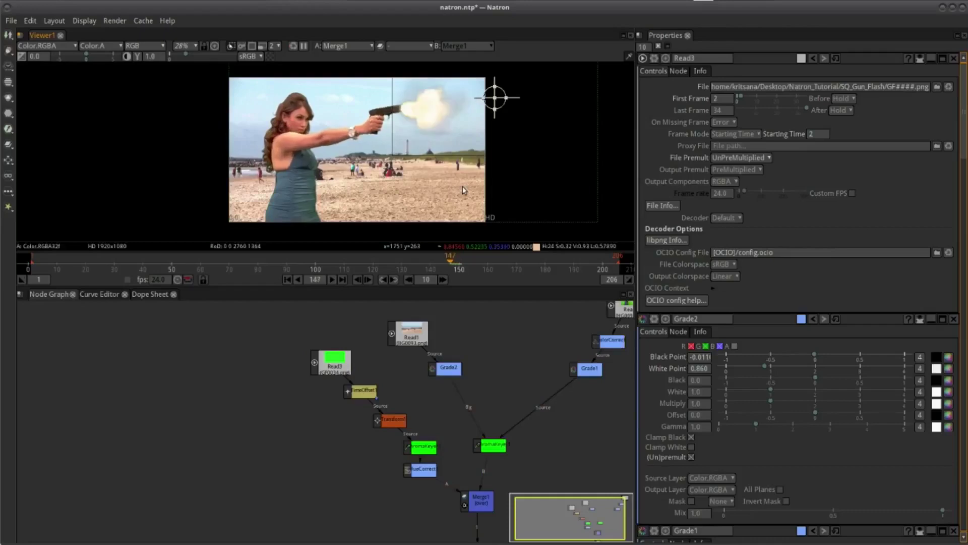
key("Right")
key("Right")
key("Left")
key("Left")
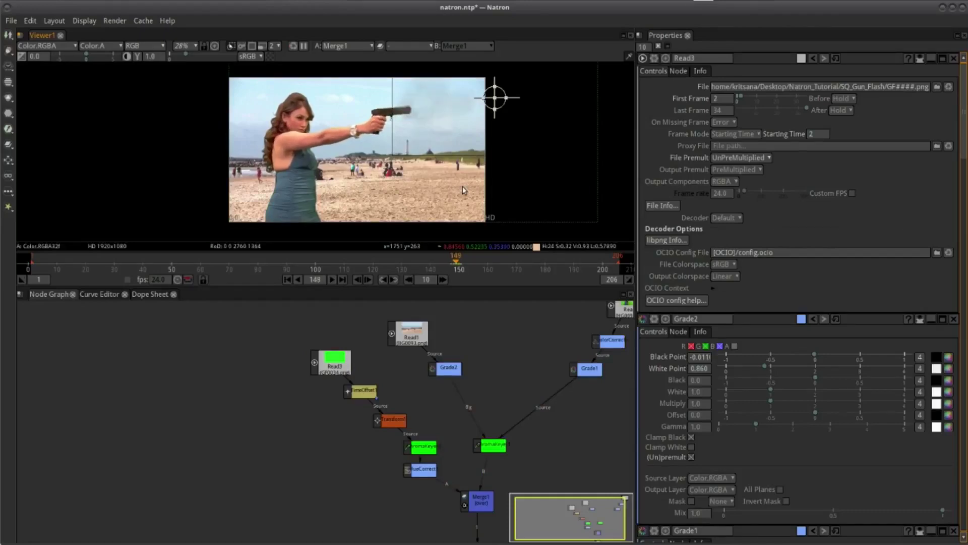
key("Left")
key("Left")
key("Left")
key("Right")
key("Right")
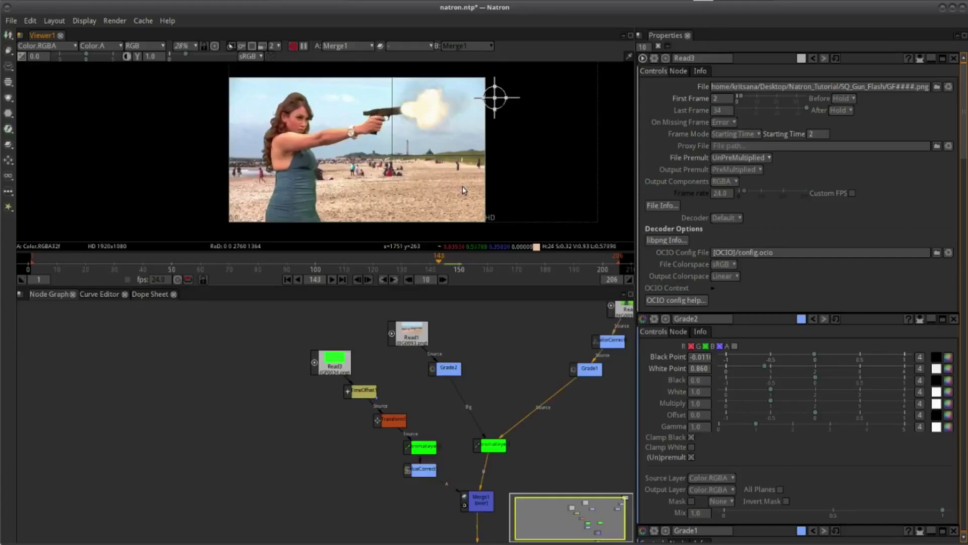
key("Right")
key("Right")
key("Left")
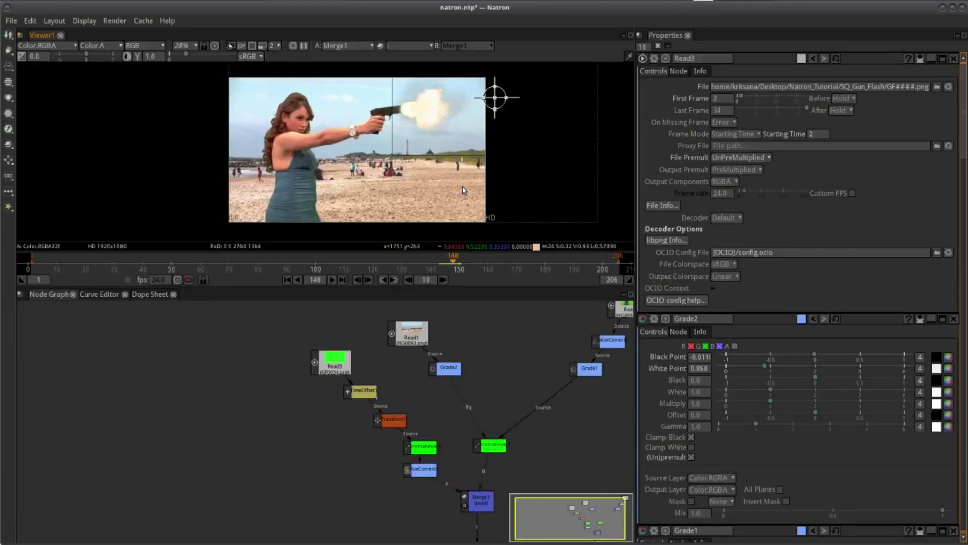
key("Left")
key("Left")
key("Left")
Recheck frames 145–147, then switch Read3's Before mode from Hold to Bounce
key("Right")
key("Right")
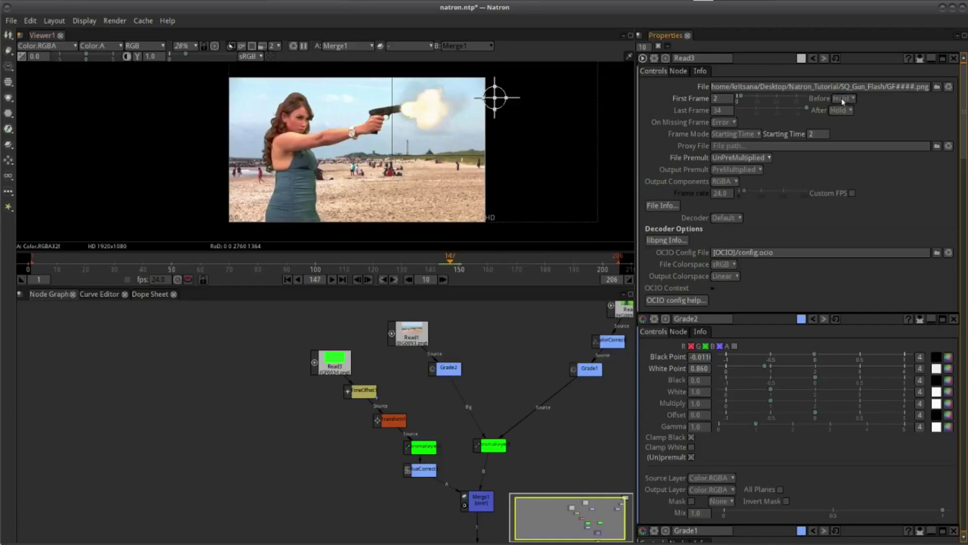
key("Left")
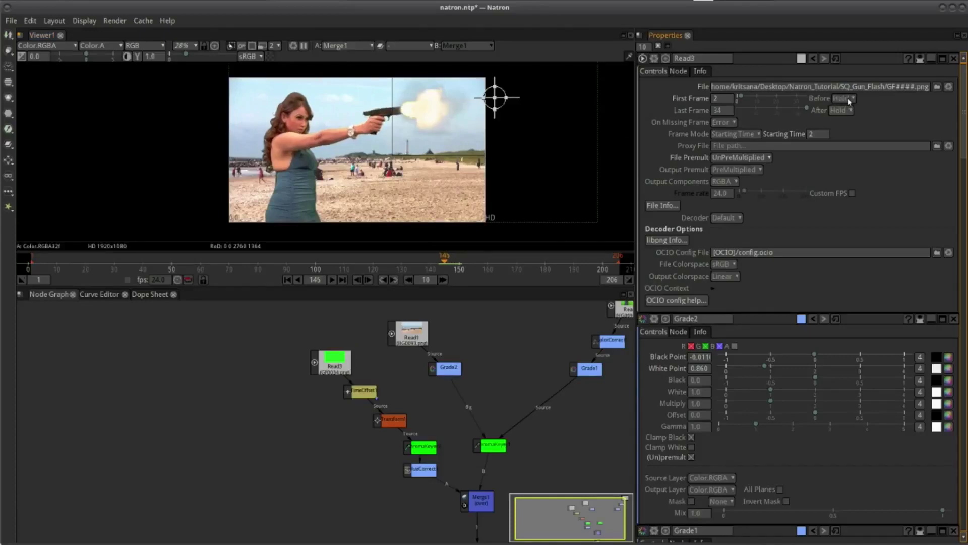
key("Left")
key("Right")
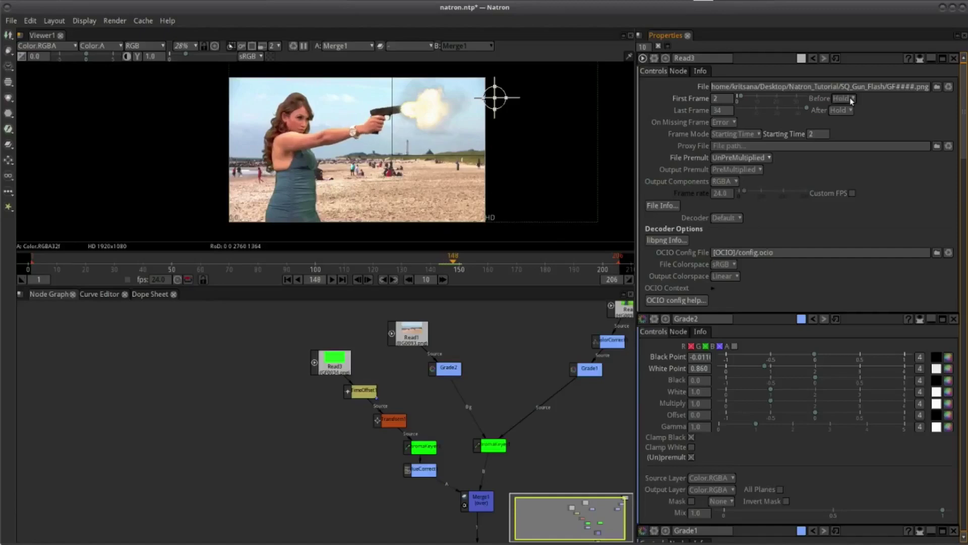
left_click(852, 99)
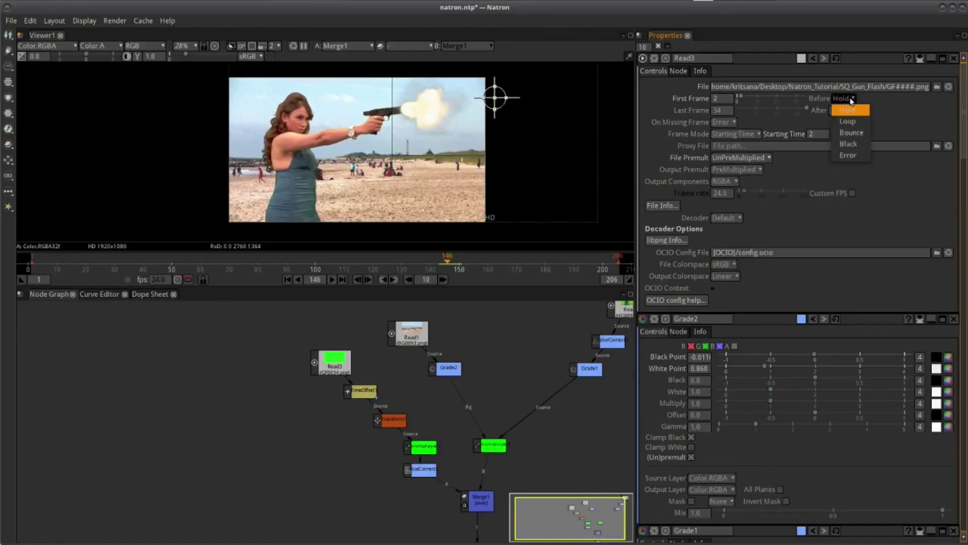
left_click(864, 132)
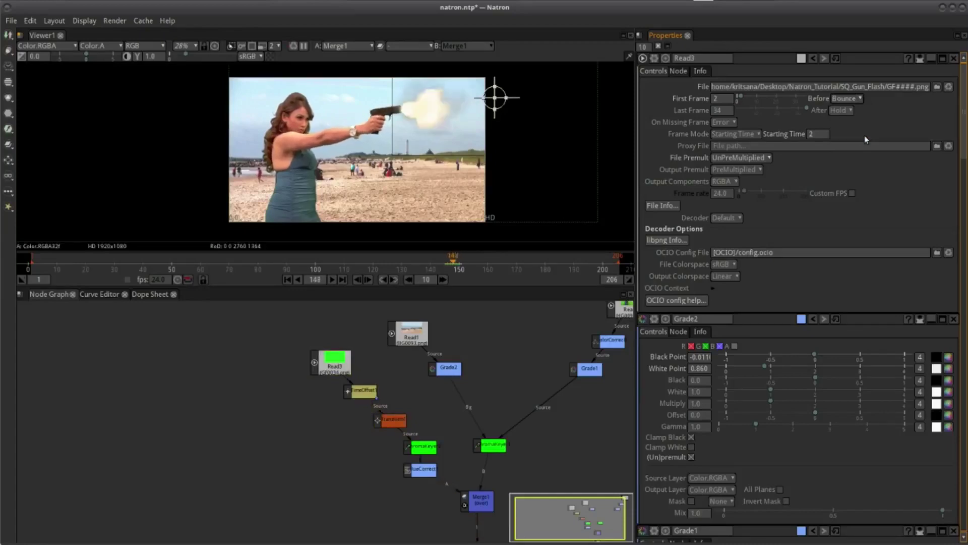
Reset the flash clip's First Frame to 1 and step through frames 145–149
double_click(713, 99)
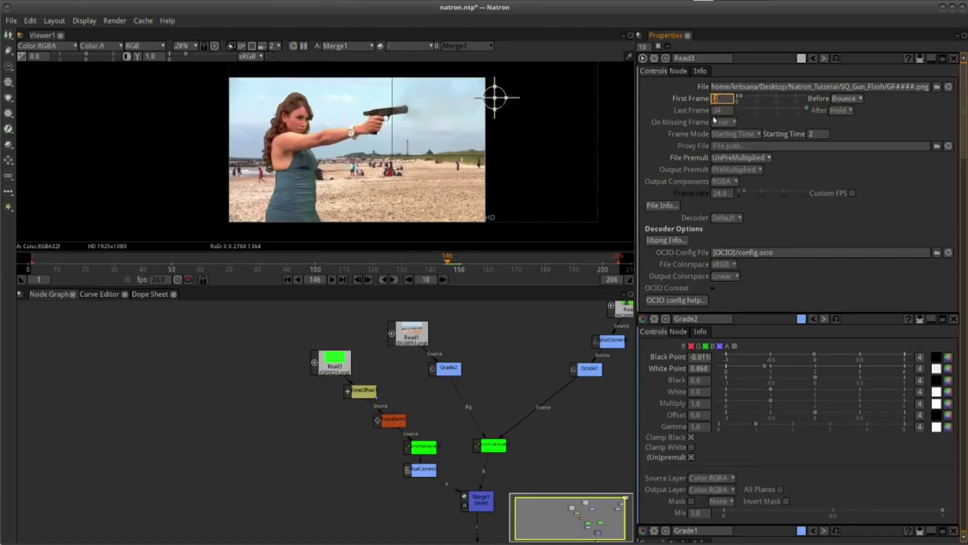
type("1")
key("Return")
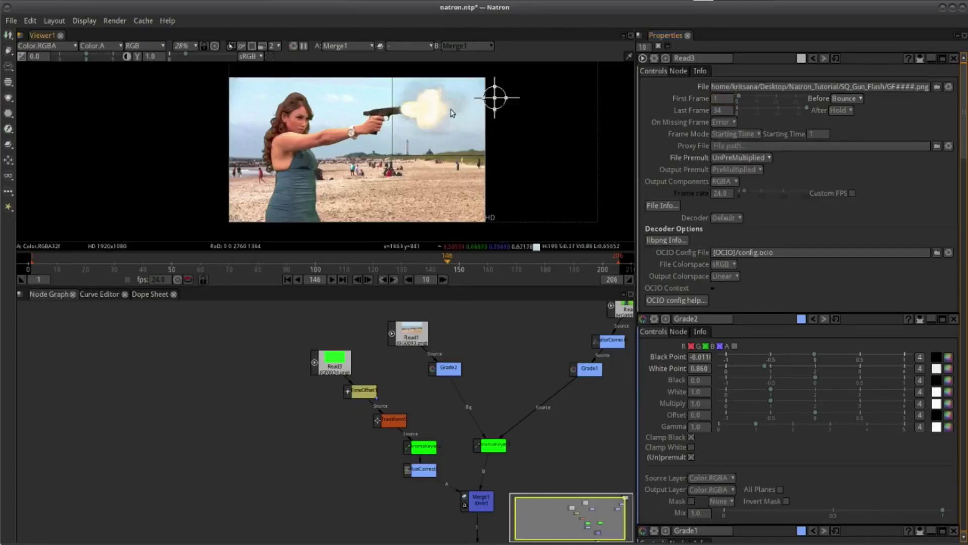
key("Left")
key("Right")
key("Right")
key("Right")
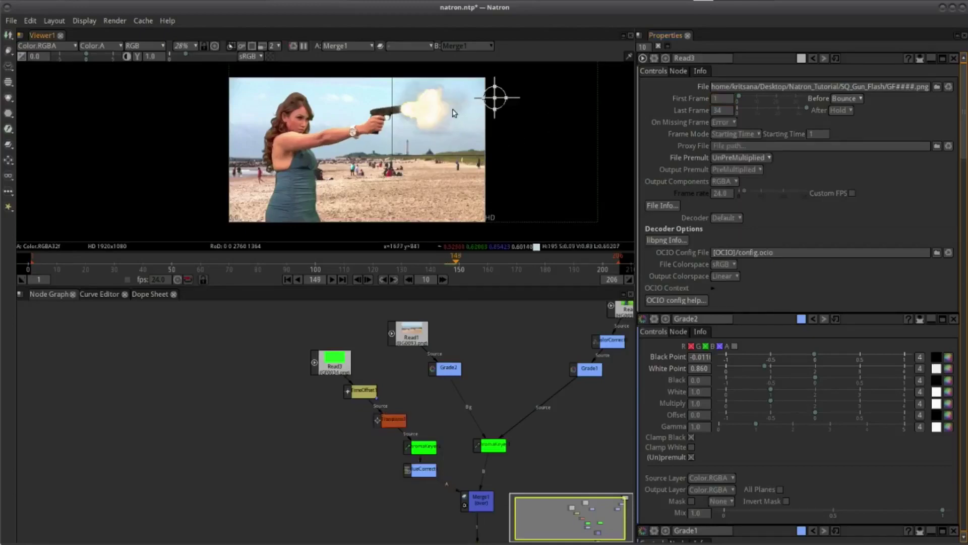
key("Right")
key("Left")
key("Left")
key("Left")
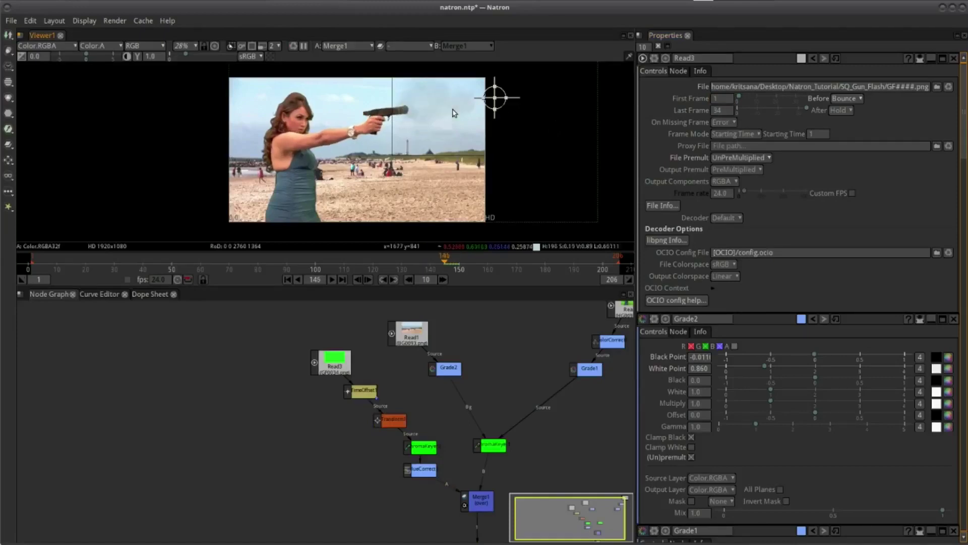
key("Right")
key("Right")
key("Left")
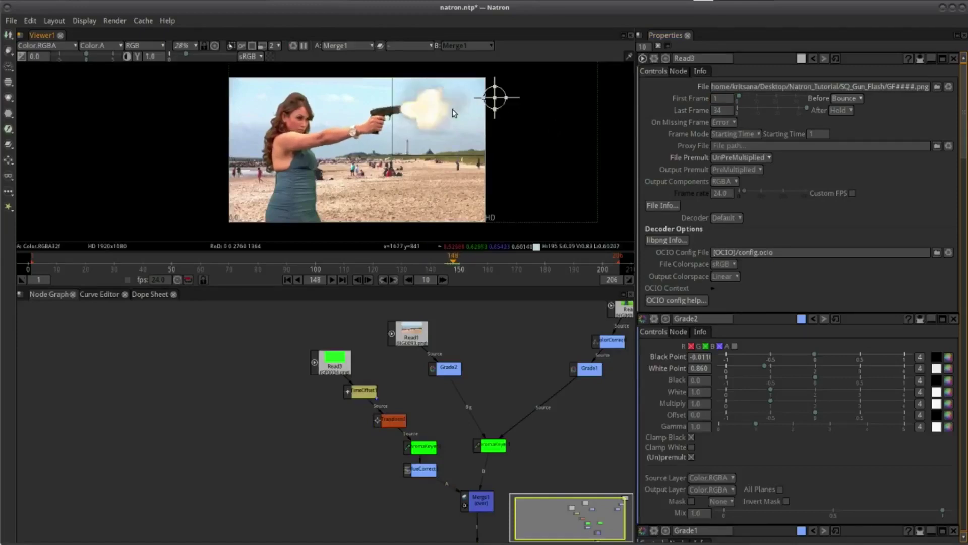
key("Right")
key("Right")
key("Left")
key("Left")
key("Left")
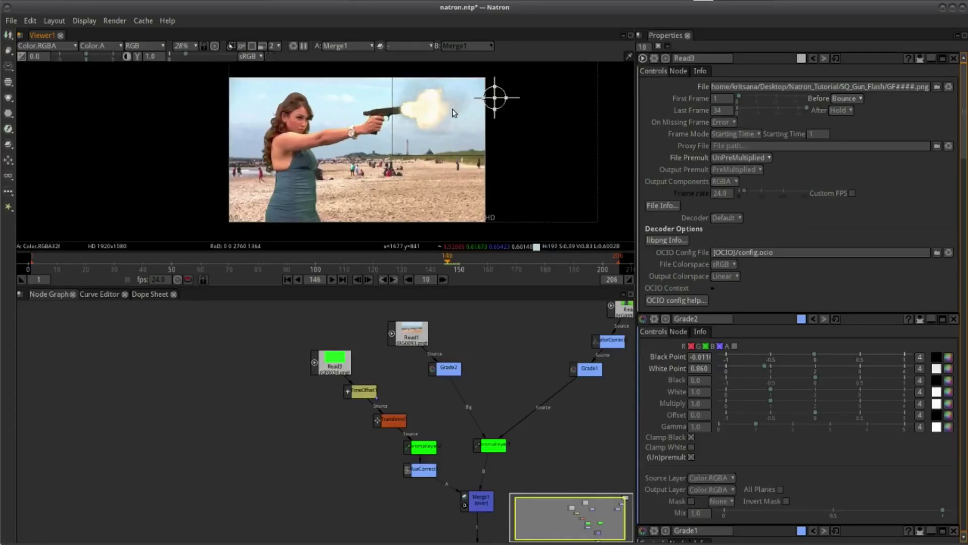
key("Left")
key("Right")
key("Right")
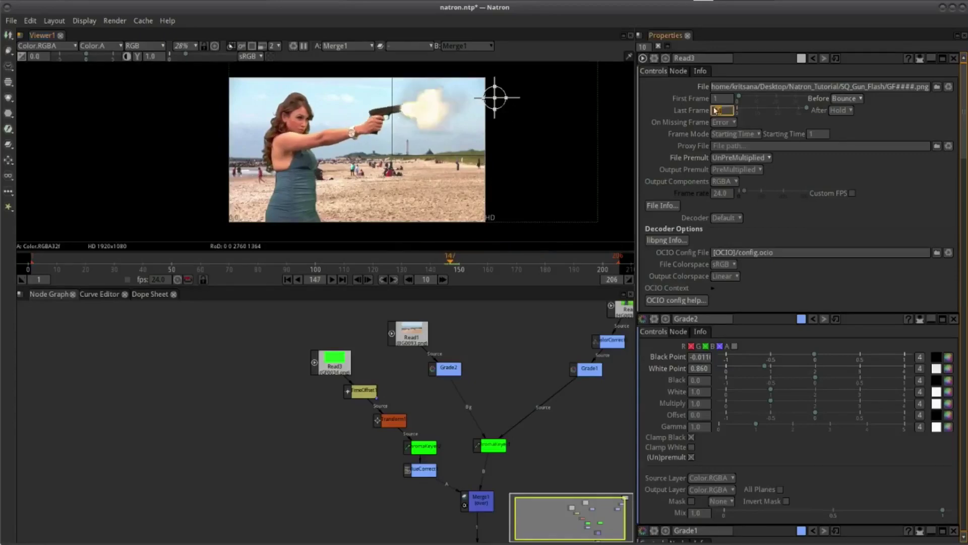
Try a First Frame of 3 for the flash and check its timing up to frame 147
left_click(712, 99)
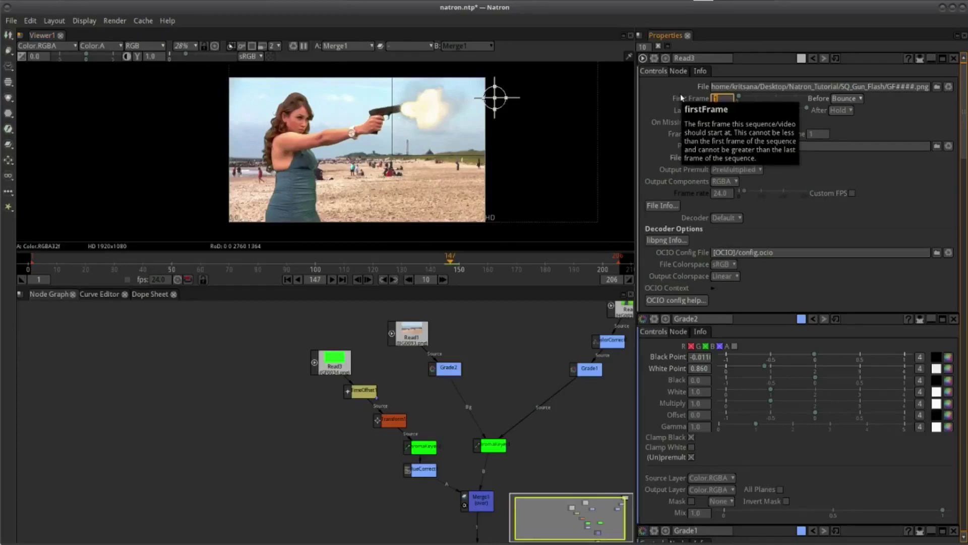
type("3")
key("Return")
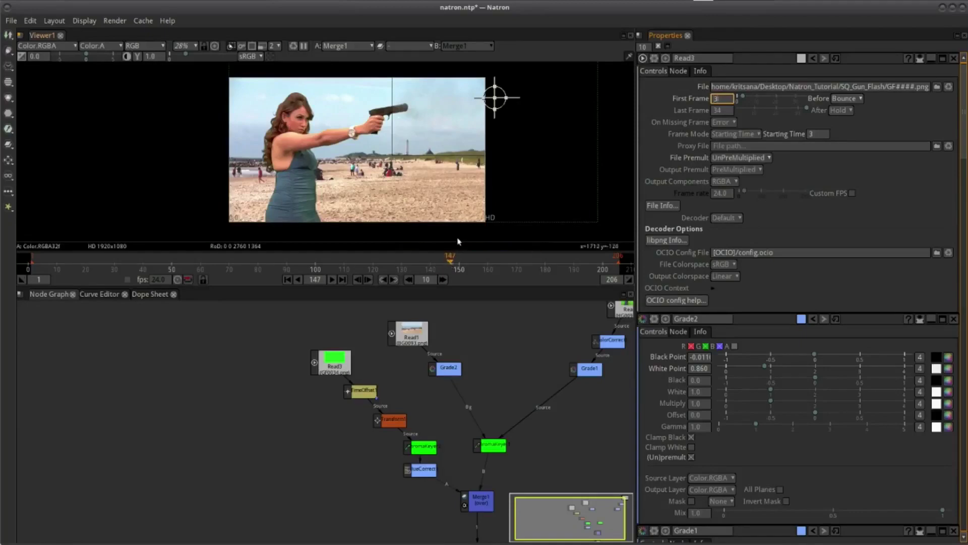
key("Left")
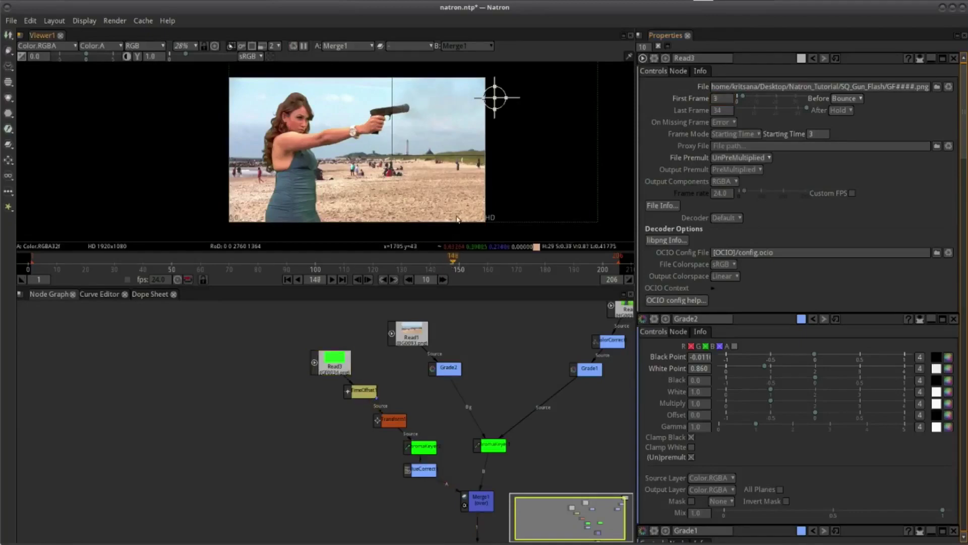
key("Left")
key("Left")
key("Right")
key("Right")
key("Right")
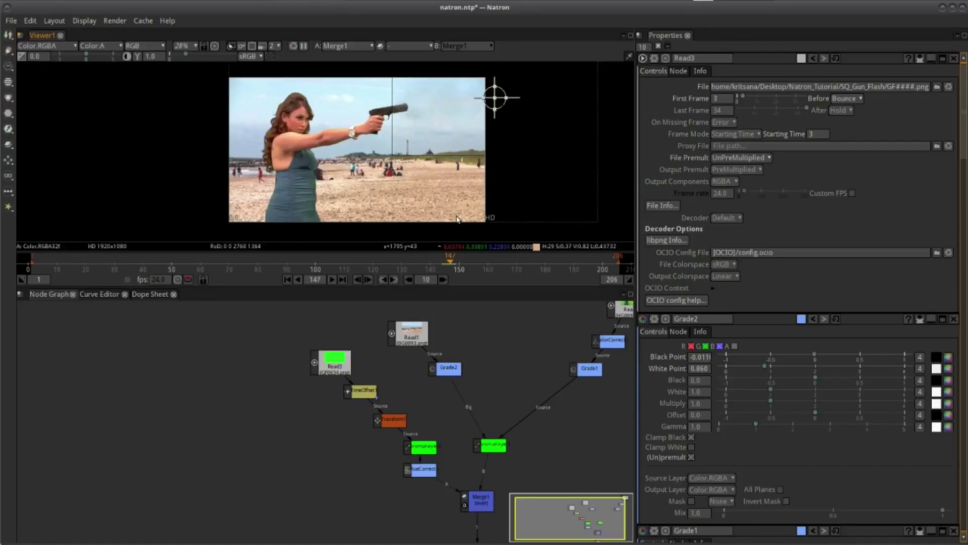
Set the First Frame back to 2 and review frames 145–148 for the flash
left_click(722, 111)
left_click(714, 100)
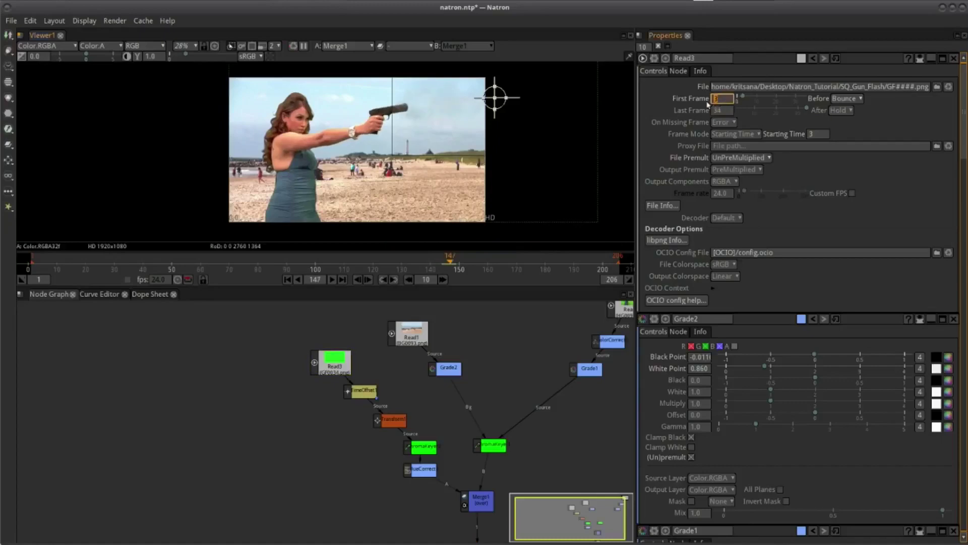
type("2")
key("Return")
key("Right")
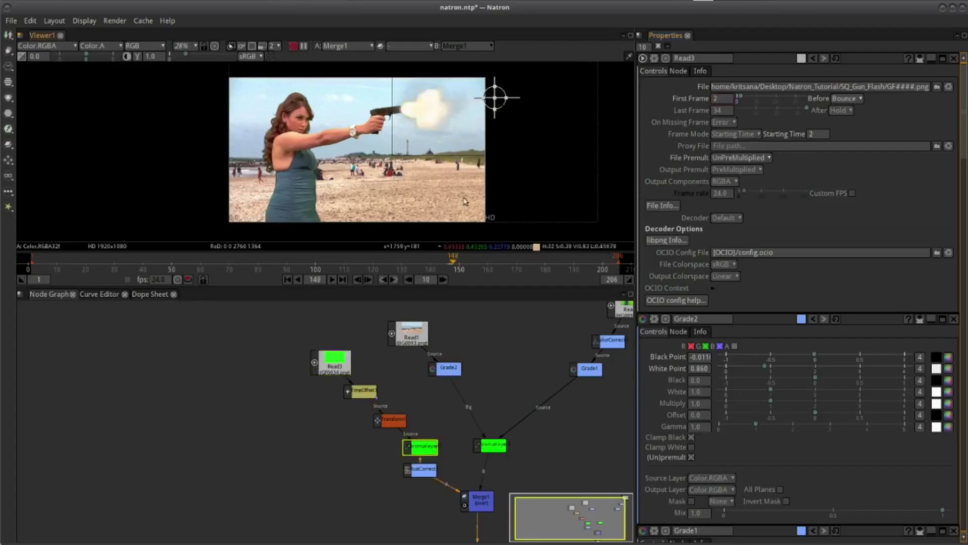
key("Left")
key("Left")
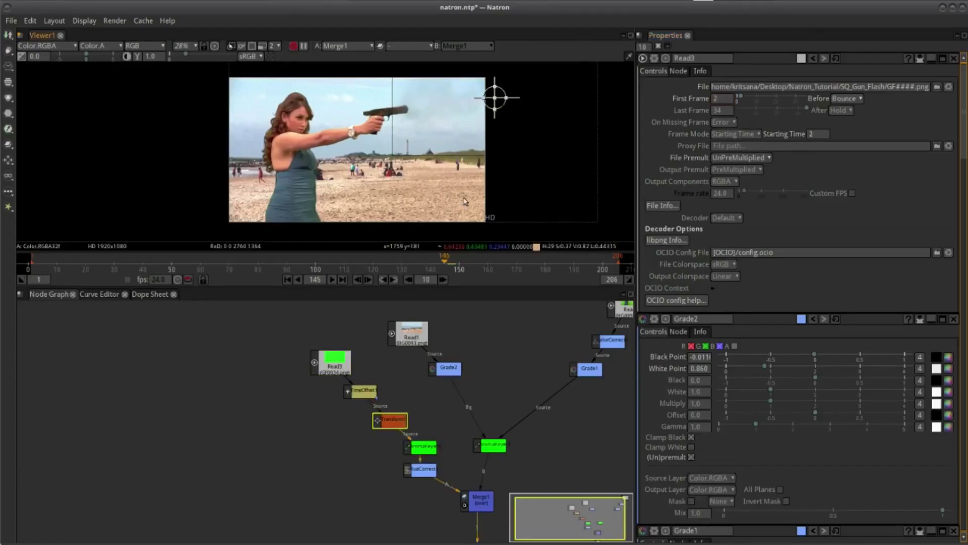
key("Right")
key("Right")
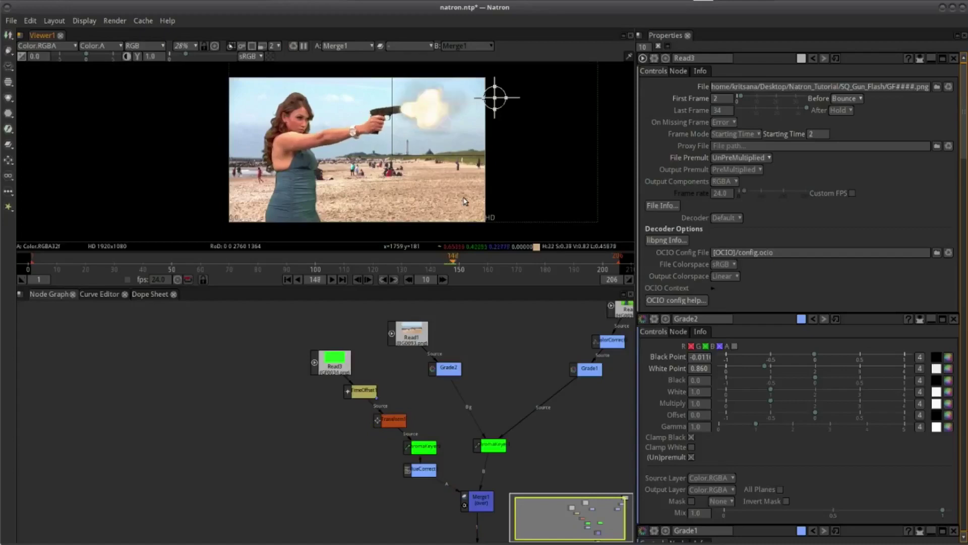
key("Left")
key("Left")
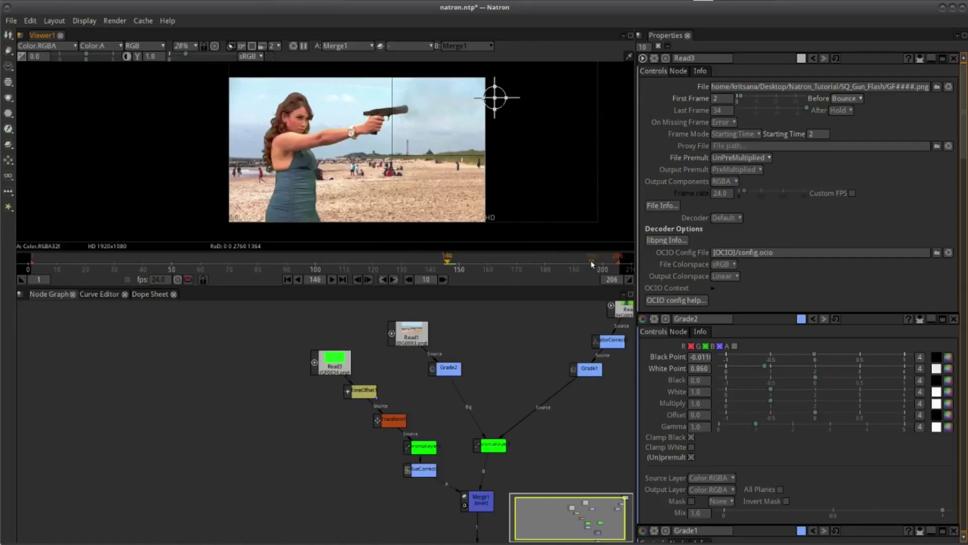
key("Left")
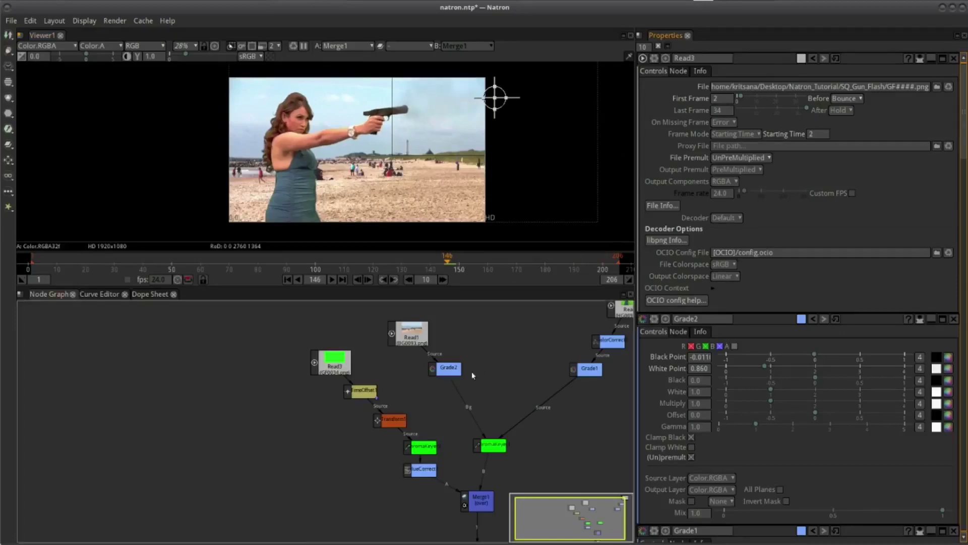
scroll(417, 339, "down", 3)
scroll(341, 400, "up", 3)
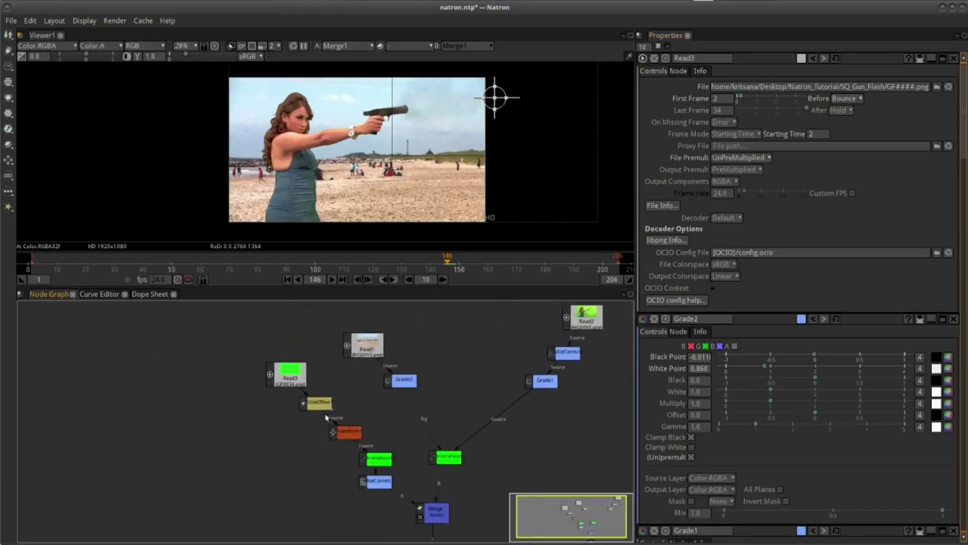
Set TimeOffset1's Time Offset to 145 frames and confirm the flash appears at frame 147
double_click(316, 403)
double_click(732, 89)
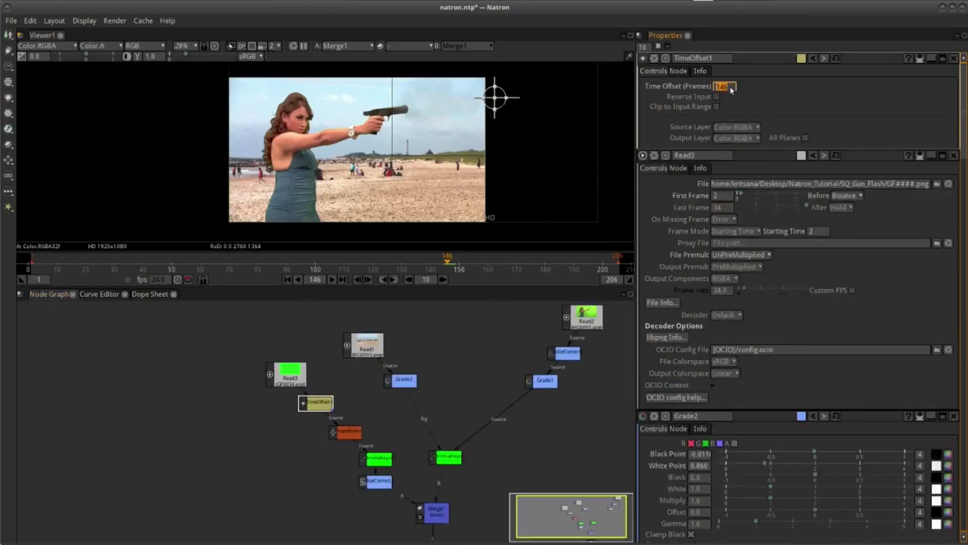
left_click(728, 90)
type("5")
key("Return")
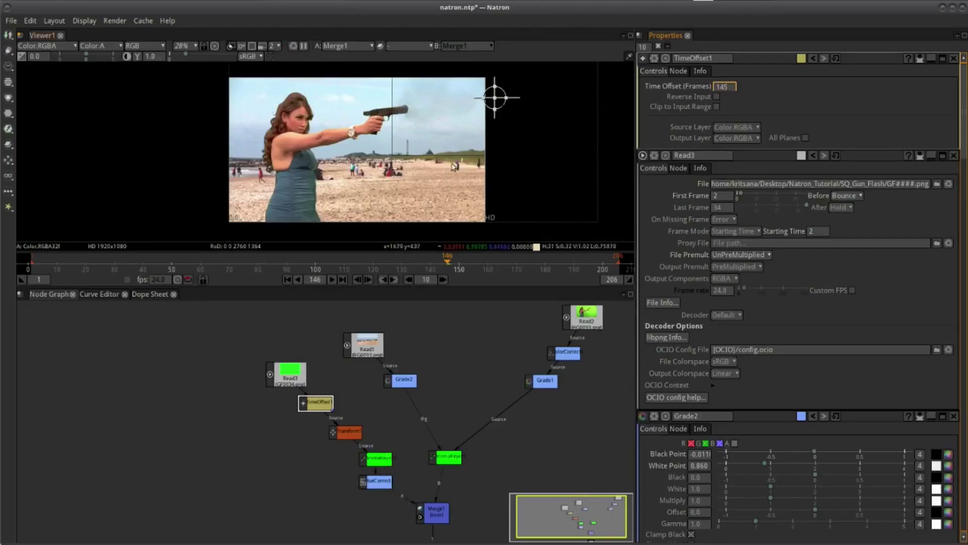
left_click(454, 167)
key("Left")
key("Right")
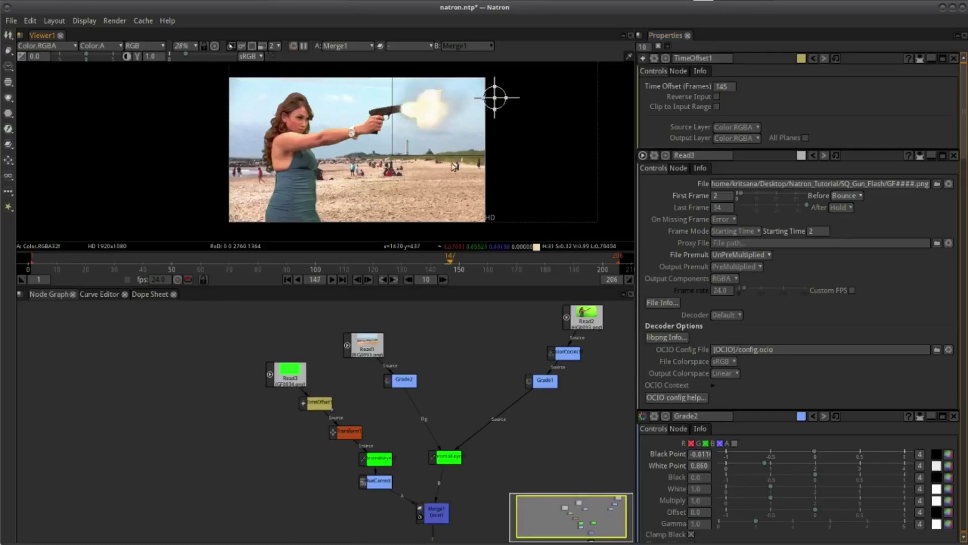
key("Left")
key("Right")
key("Right")
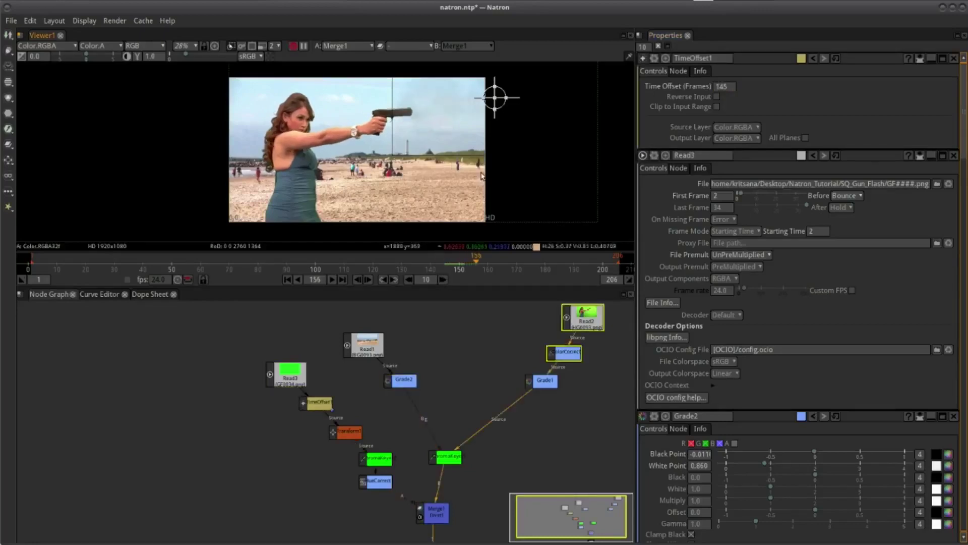
left_click(457, 267)
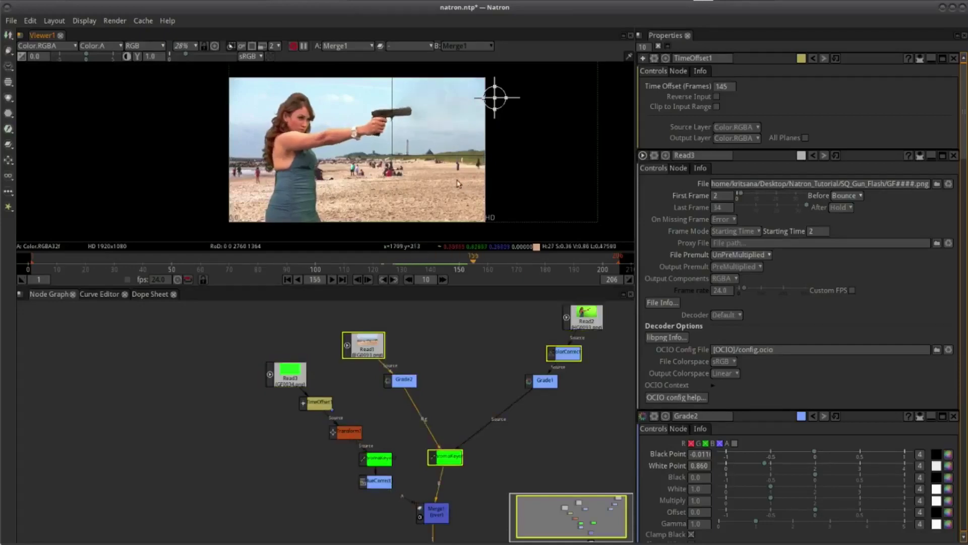
left_click(333, 280)
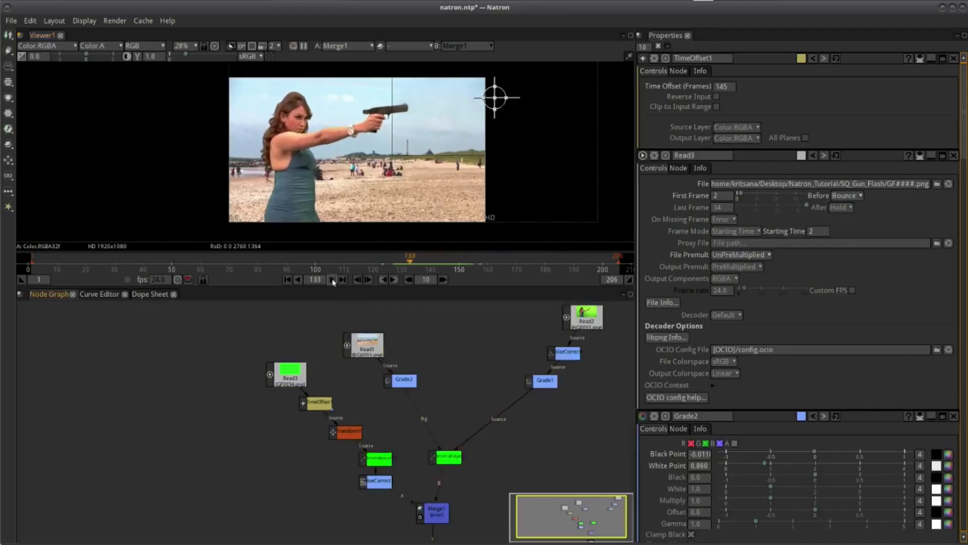
left_click(332, 280)
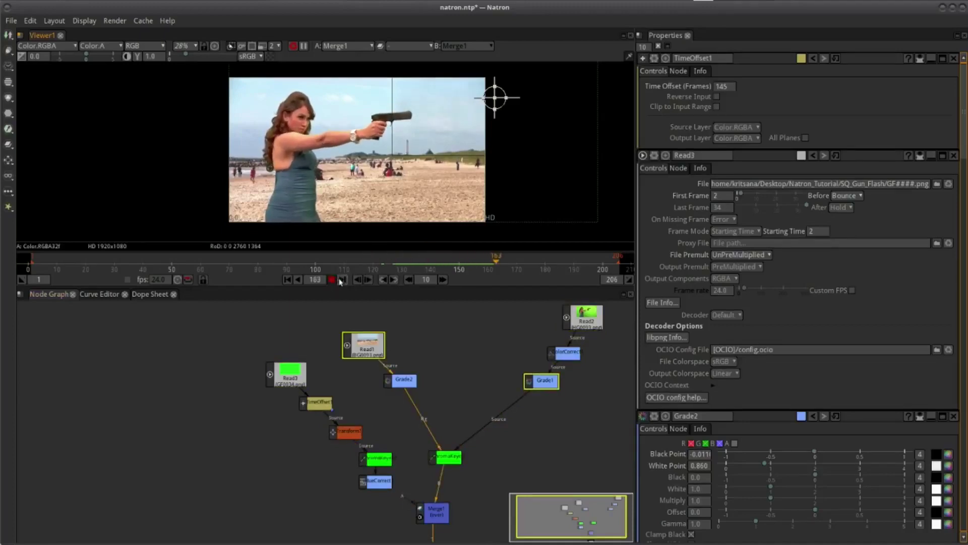
left_click(401, 261)
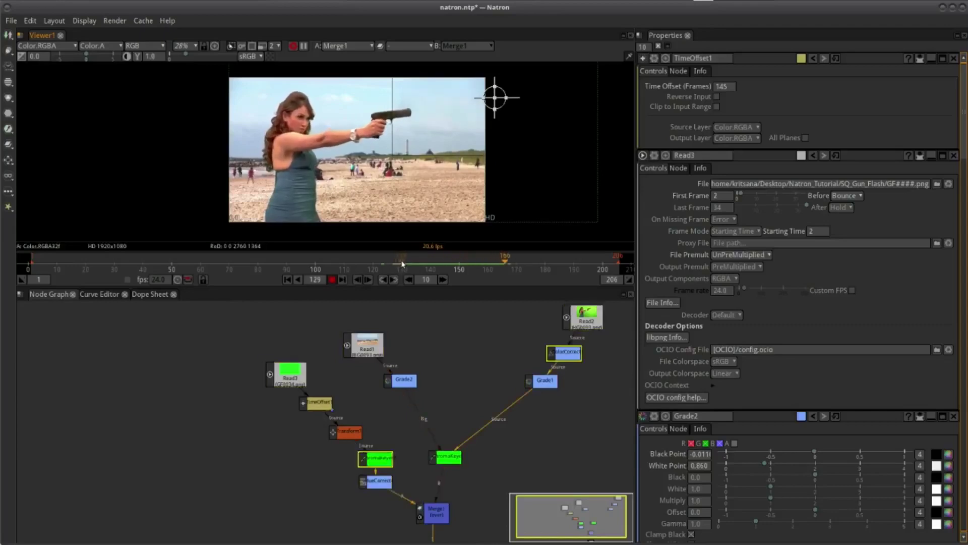
key("space")
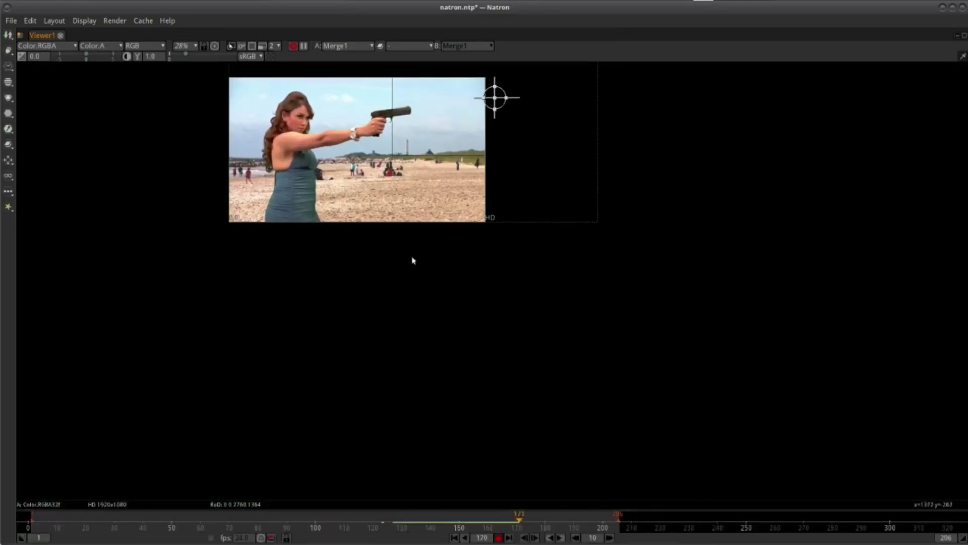
key("space")
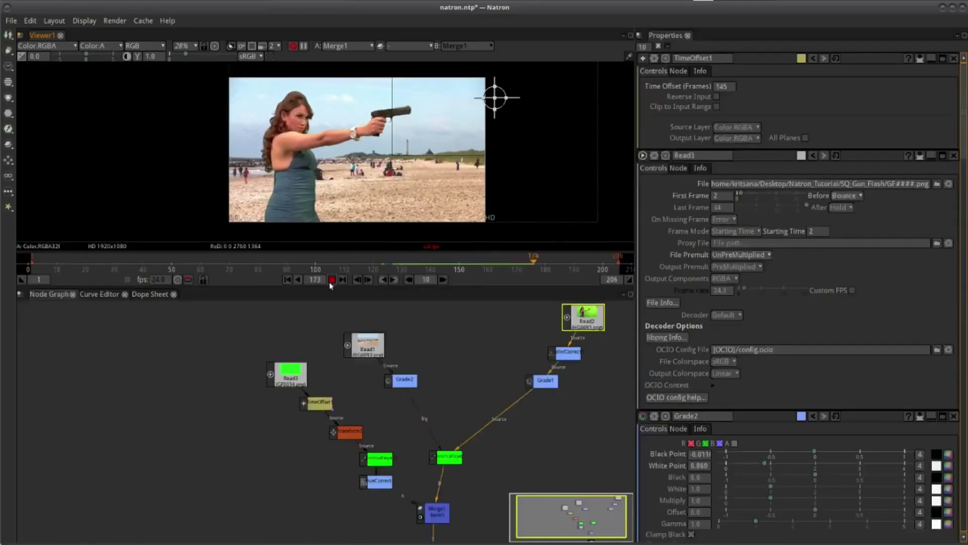
left_click(331, 280)
scroll(366, 146, "down", 4)
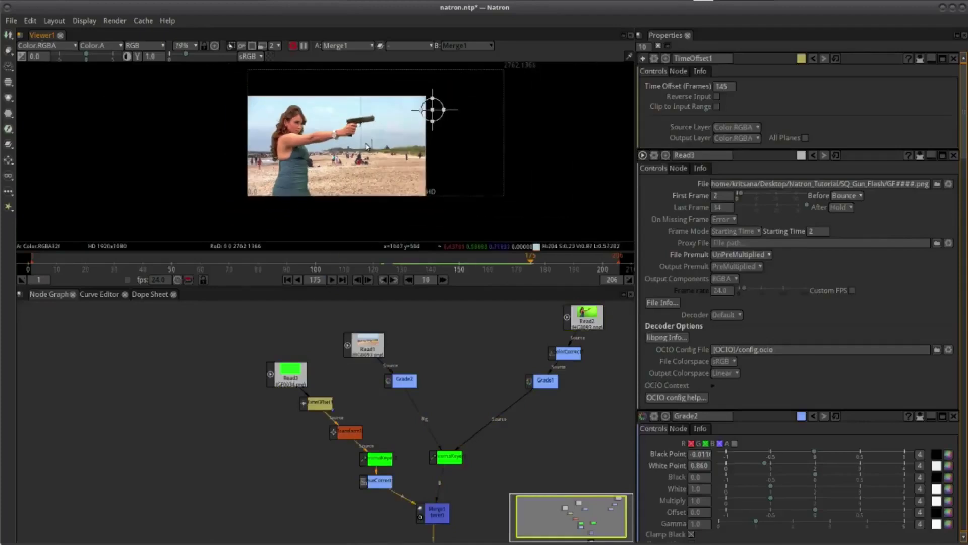
scroll(366, 146, "up", 2)
scroll(414, 418, "down", 2)
scroll(415, 419, "down", 2)
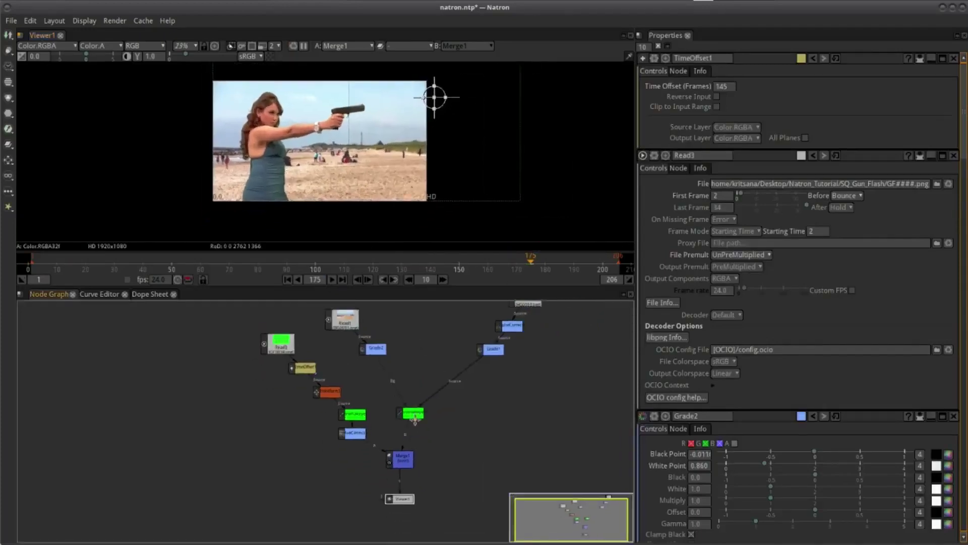
scroll(415, 419, "up", 3)
left_click(395, 412)
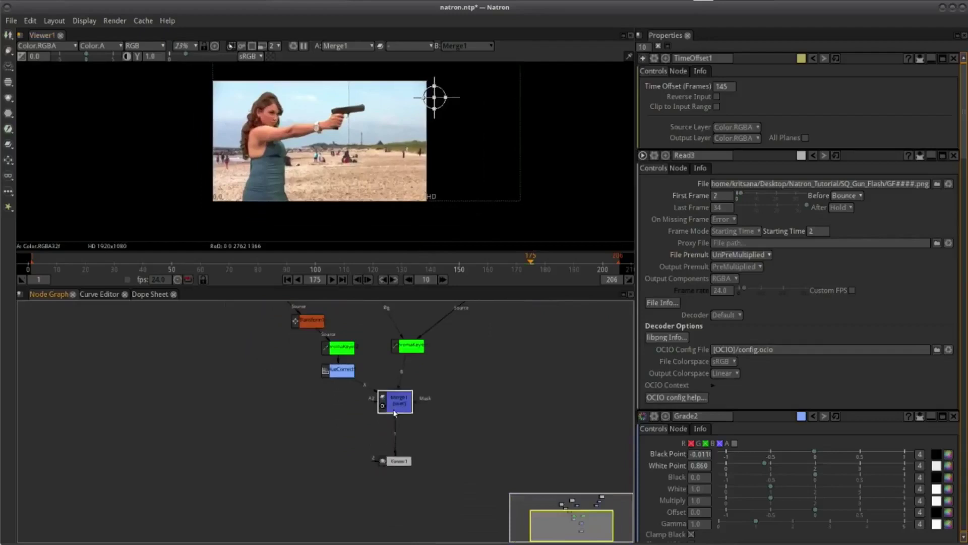
right_click(406, 401)
left_click(389, 410)
Insert Grade3 after Merge1 with black point and black 0.0050, white point 0.930, multiply 0.950
right_click(396, 397)
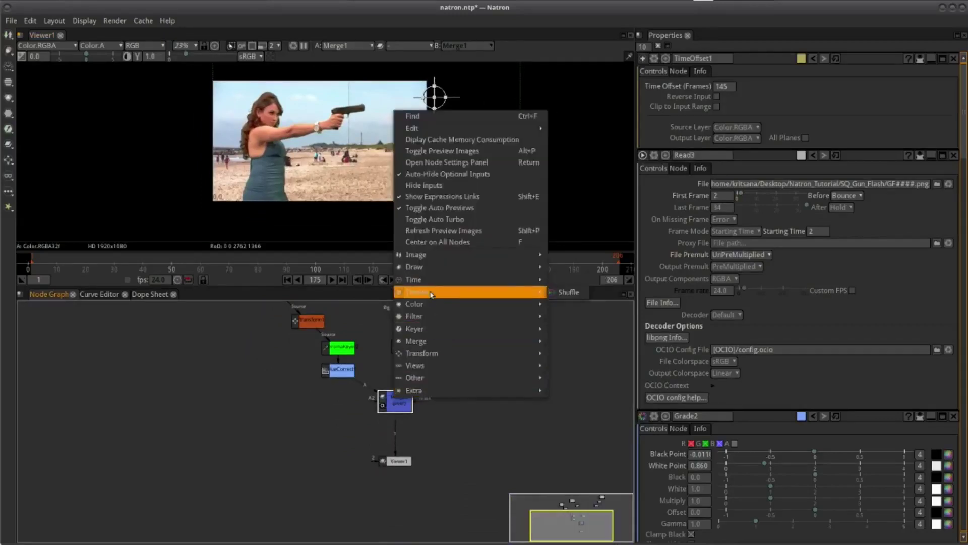
mouse_move(432, 297)
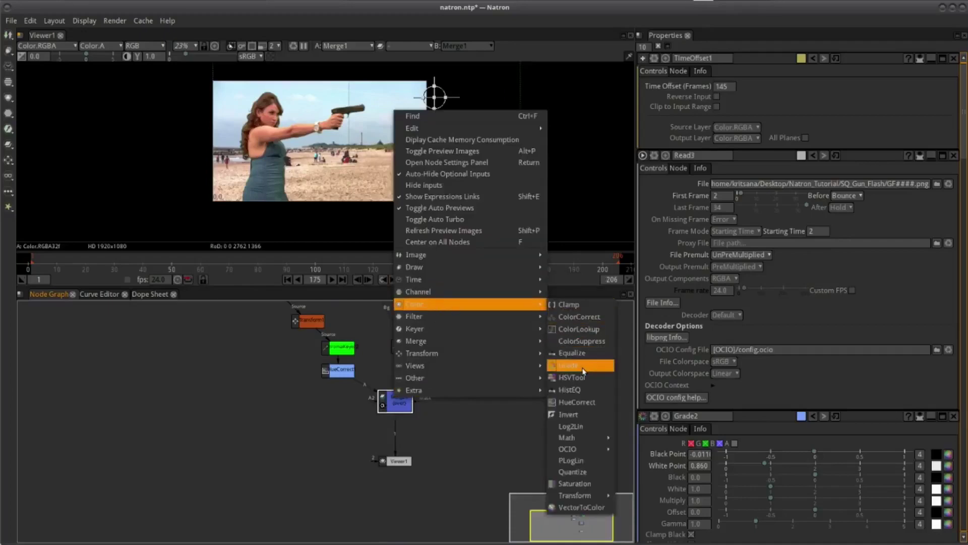
left_click(575, 365)
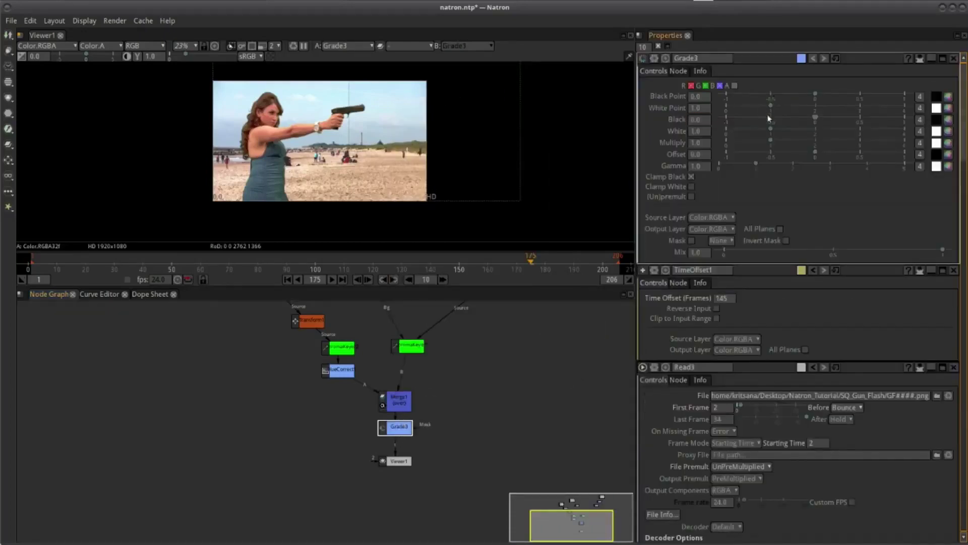
left_click_drag(813, 95, 769, 108)
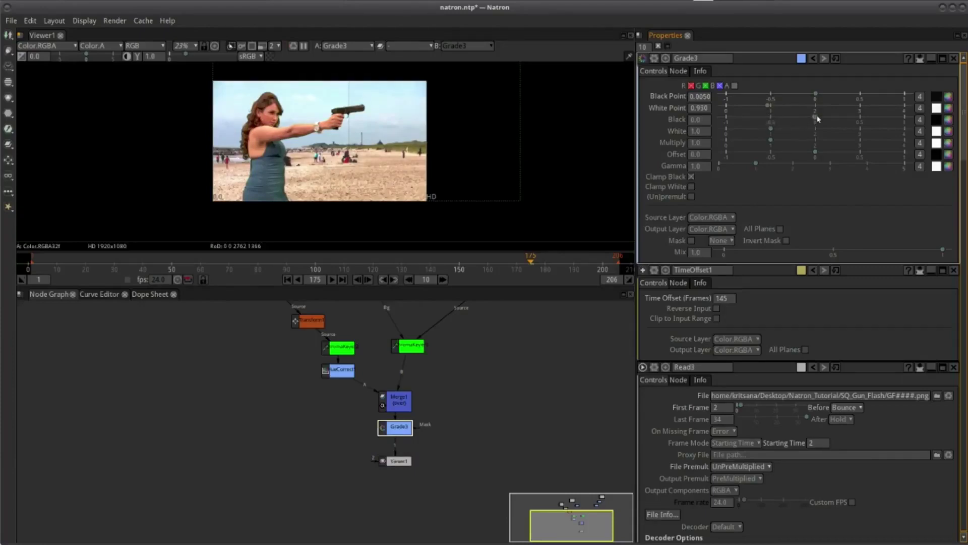
left_click_drag(817, 118, 816, 119)
left_click_drag(773, 142, 769, 142)
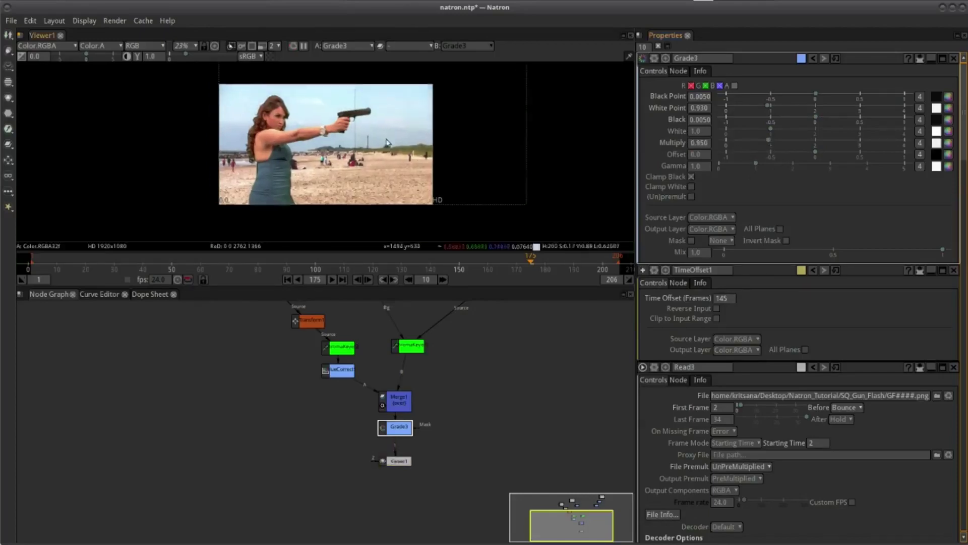
left_click(395, 460)
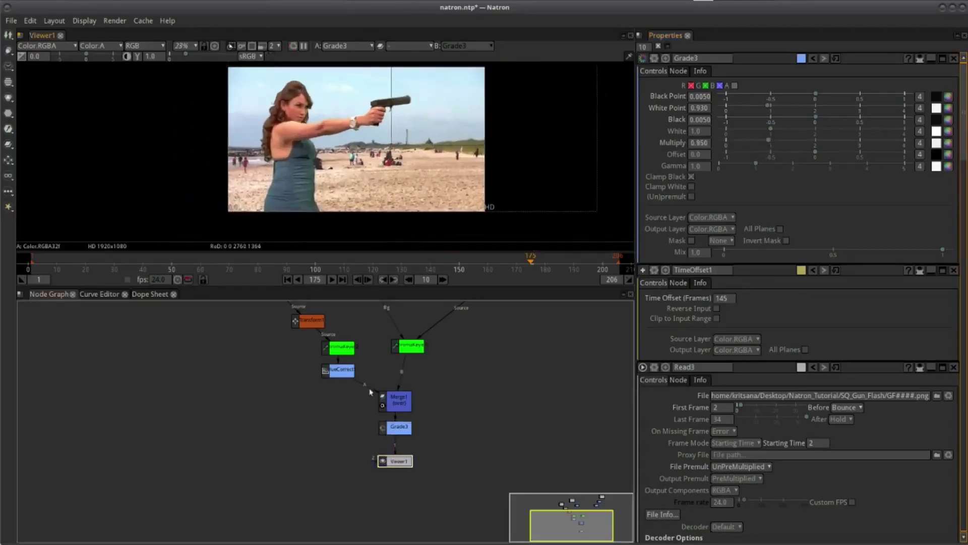
right_click(396, 428)
mouse_move(456, 323)
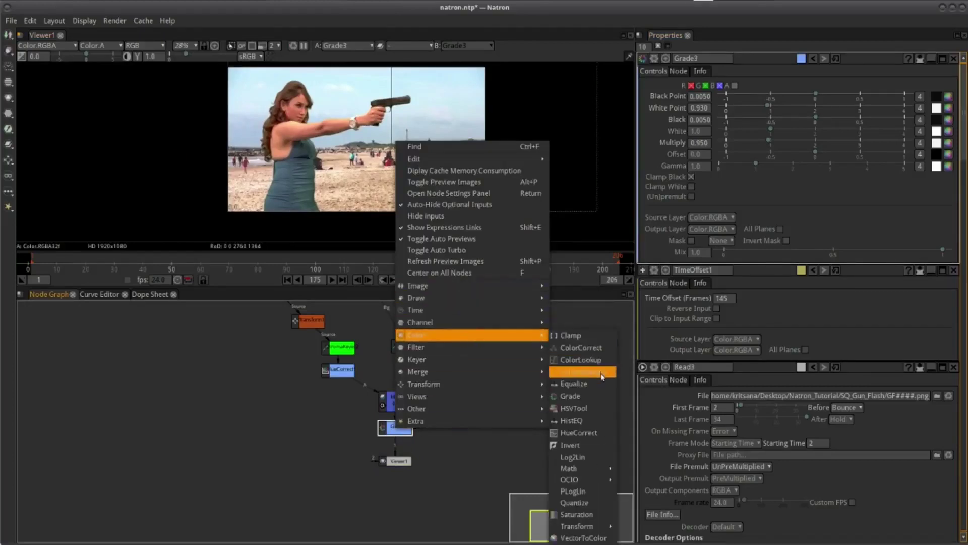
left_click(592, 412)
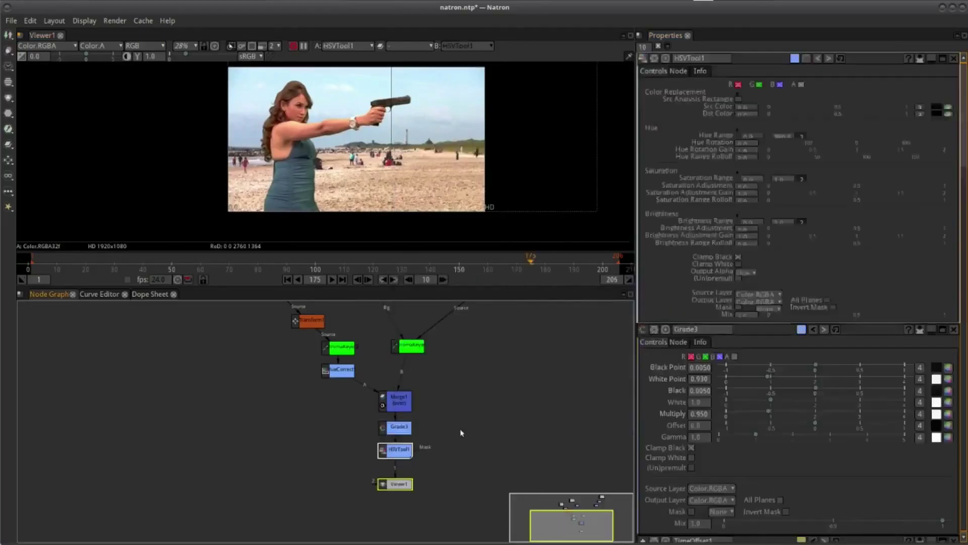
scroll(797, 252, "down", 4)
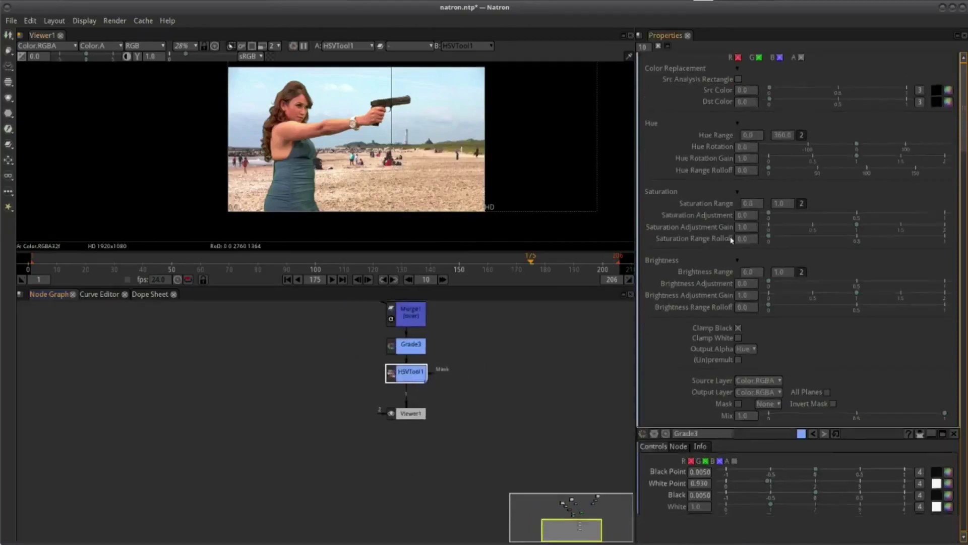
double_click(407, 375)
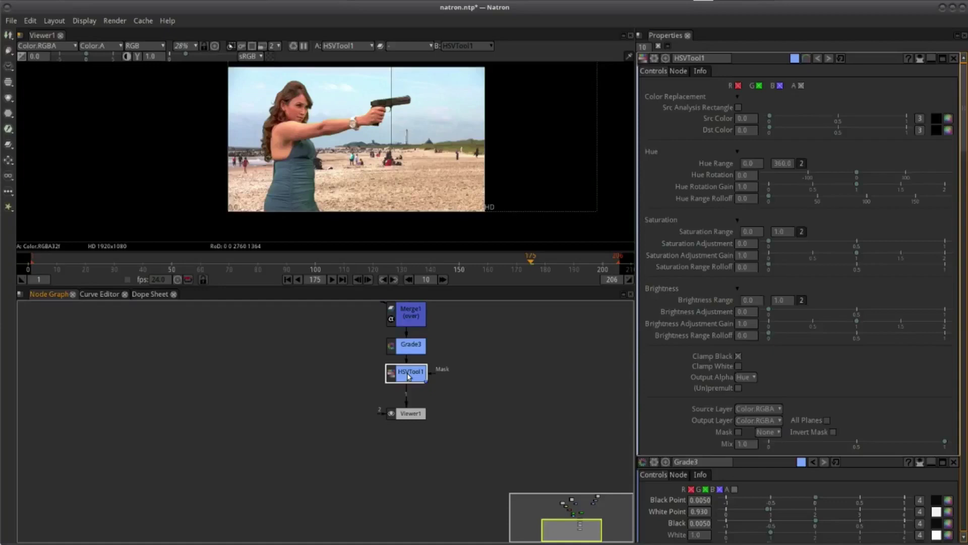
key("Delete")
right_click(405, 354)
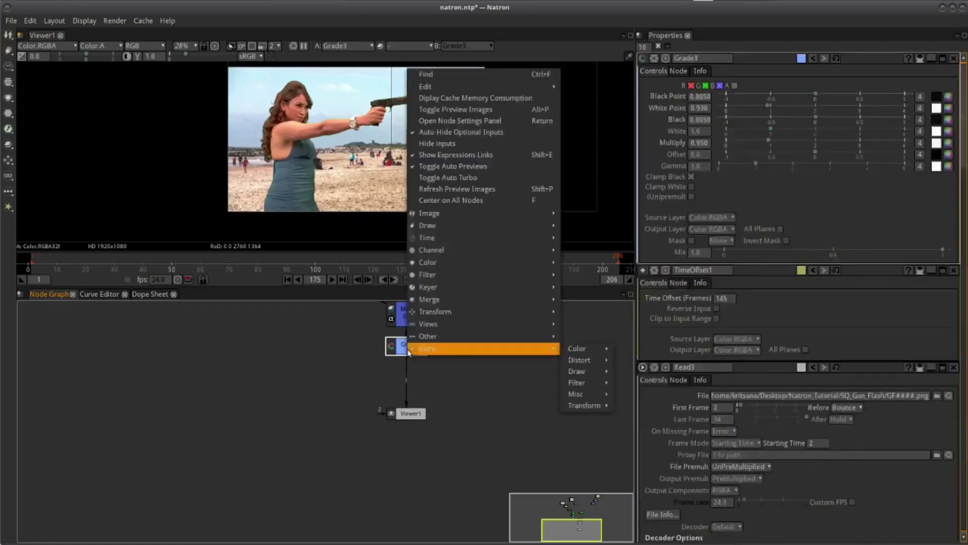
mouse_move(468, 263)
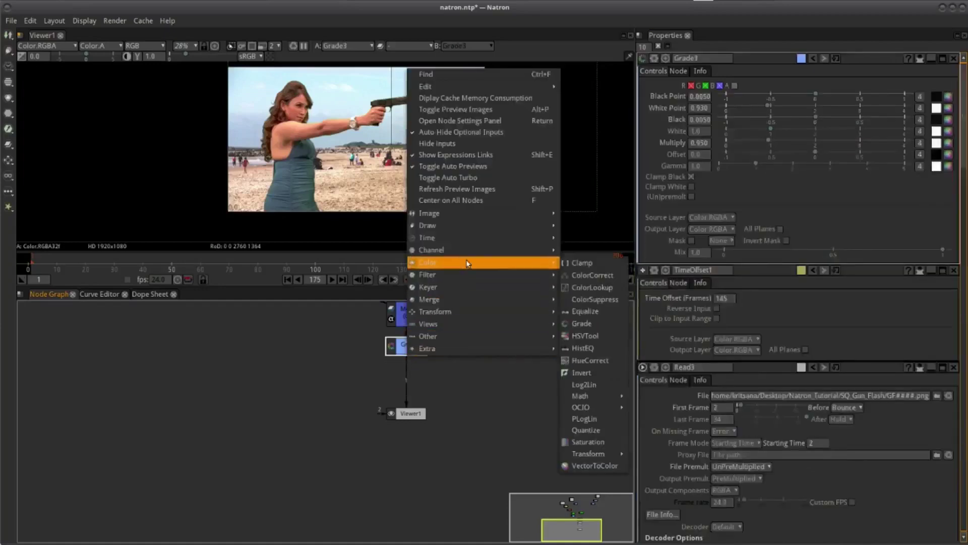
left_click(600, 361)
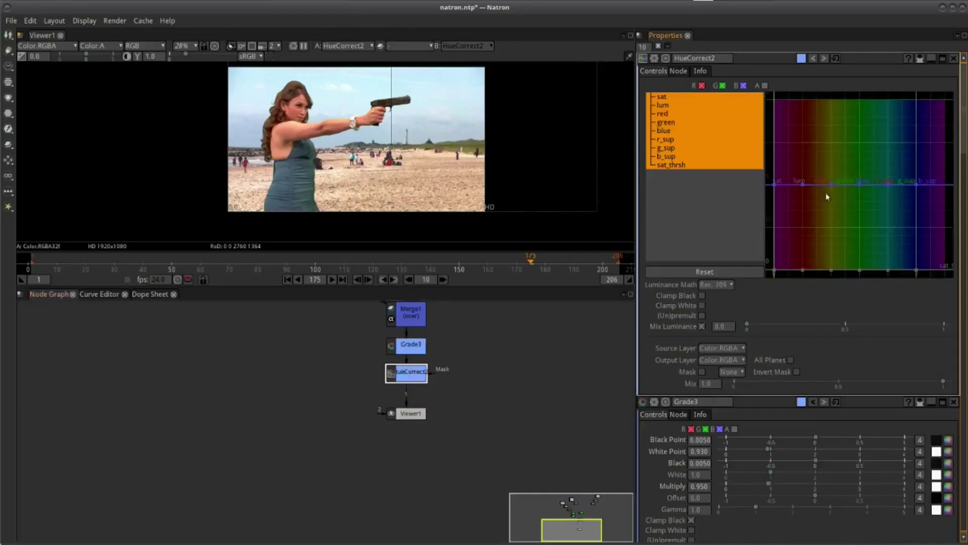
scroll(822, 194, "up", 2)
scroll(813, 198, "up", 2)
scroll(813, 197, "up", 3)
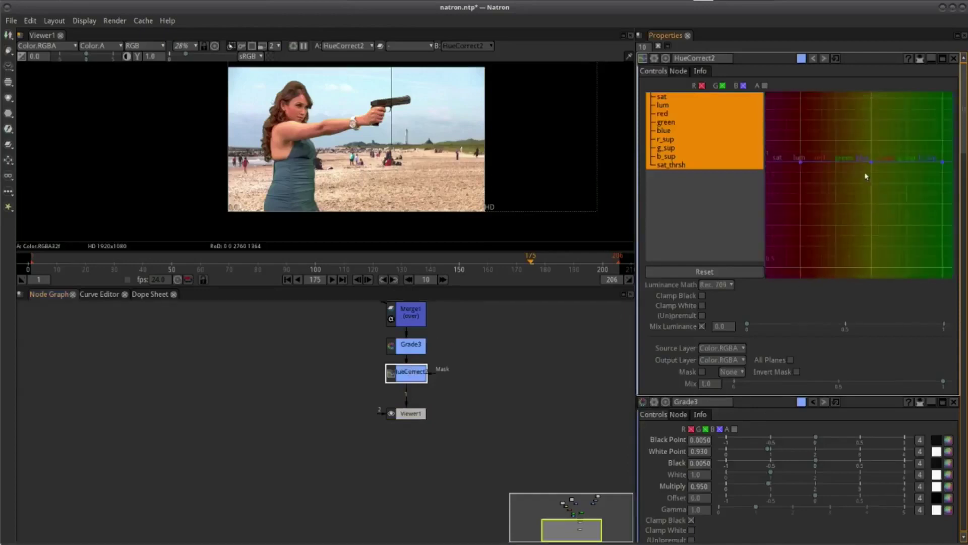
scroll(866, 176, "down", 2)
scroll(860, 187, "down", 2)
scroll(857, 193, "down", 2)
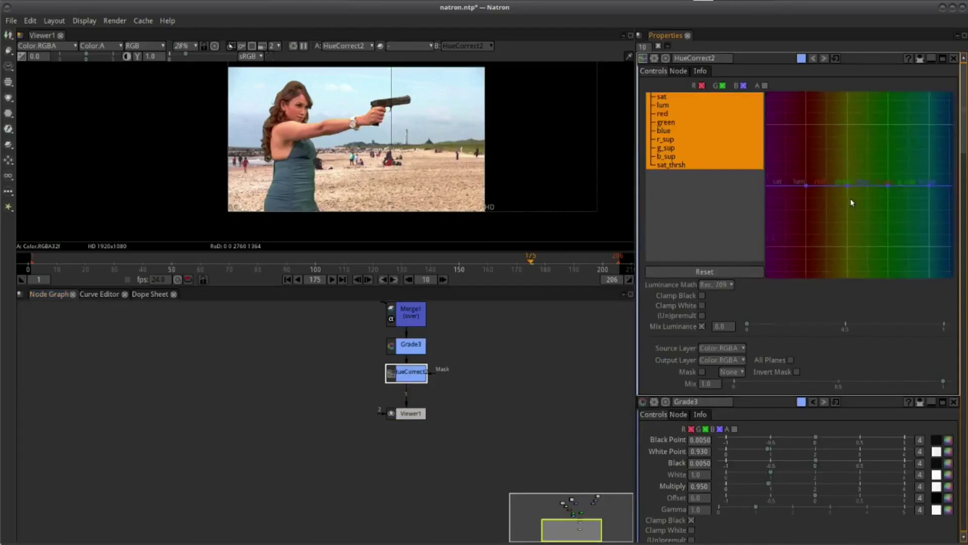
scroll(873, 198, "down", 1)
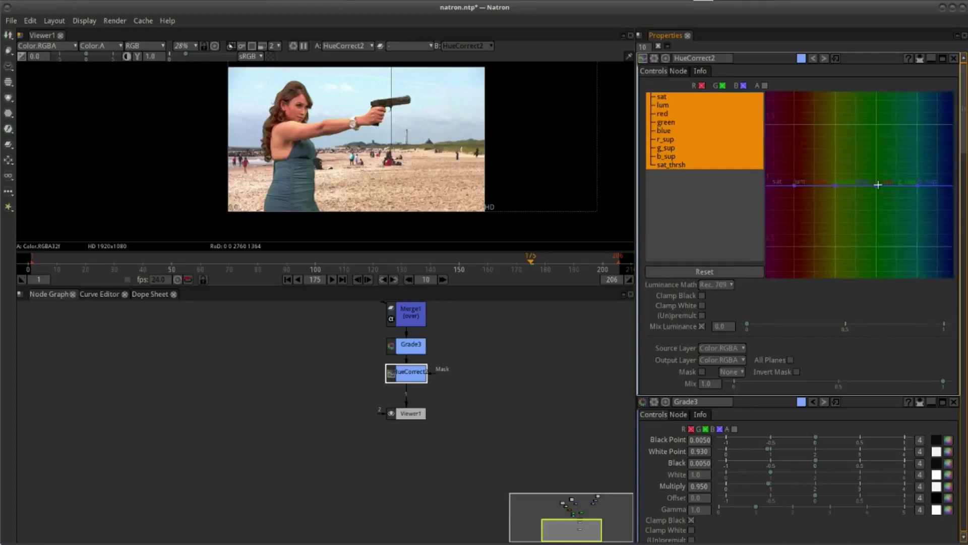
scroll(865, 194, "up", 1)
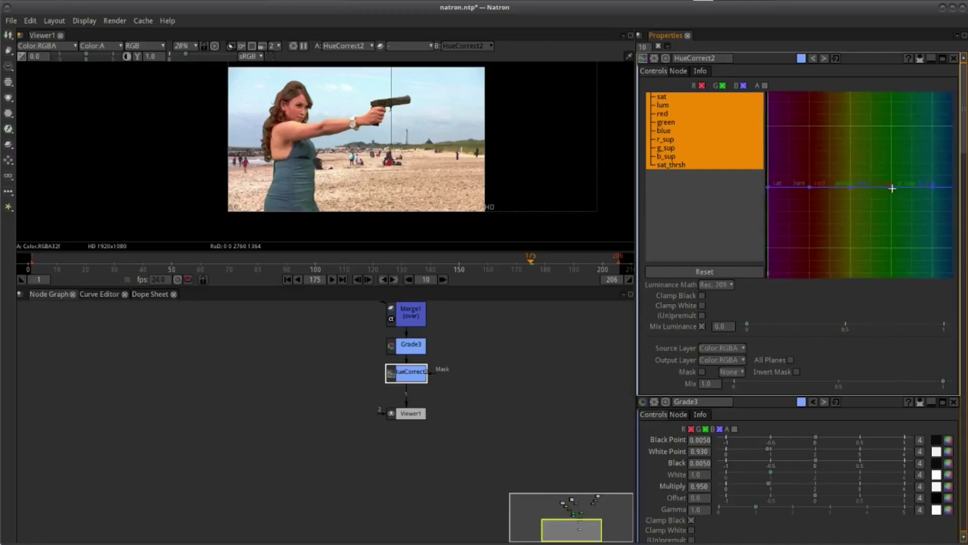
scroll(879, 196, "down", 2)
left_click(907, 188)
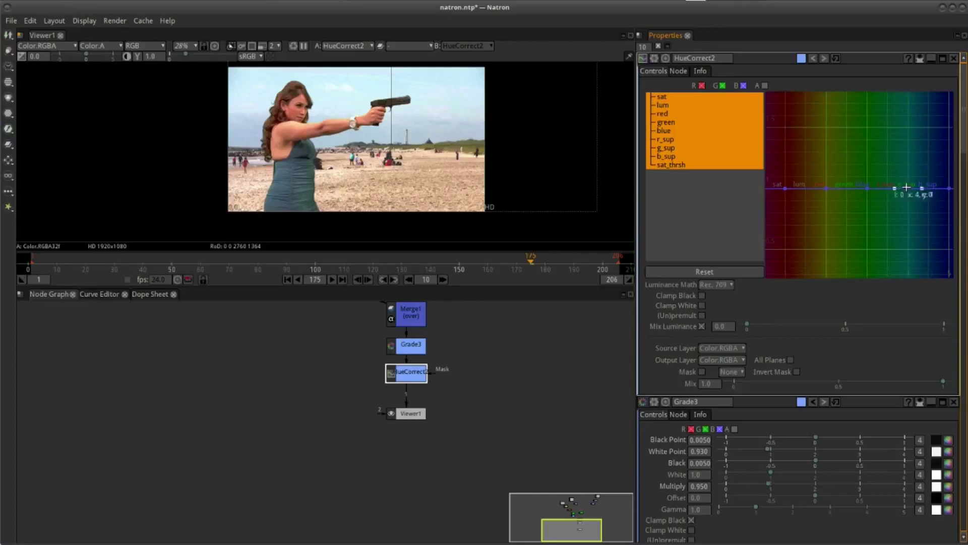
scroll(902, 187, "up", 3)
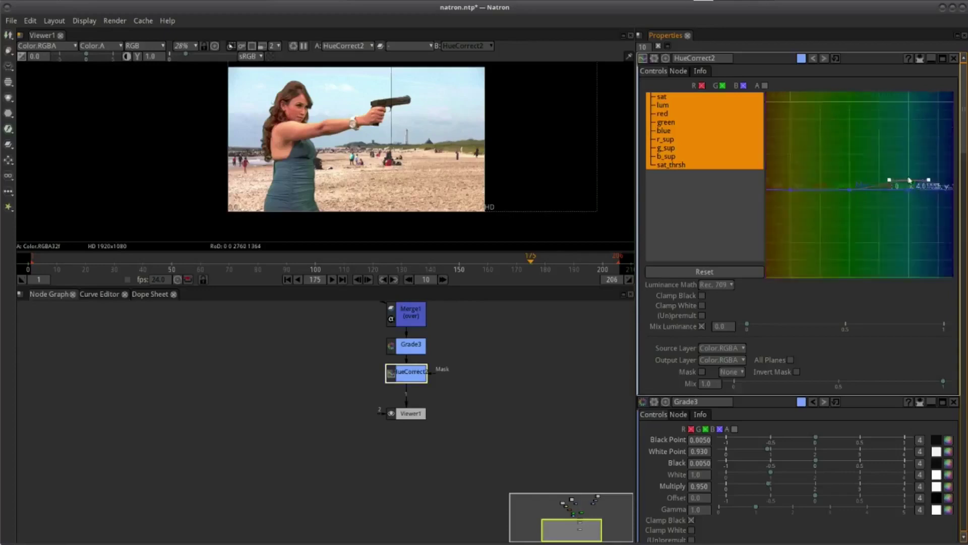
left_click(861, 182)
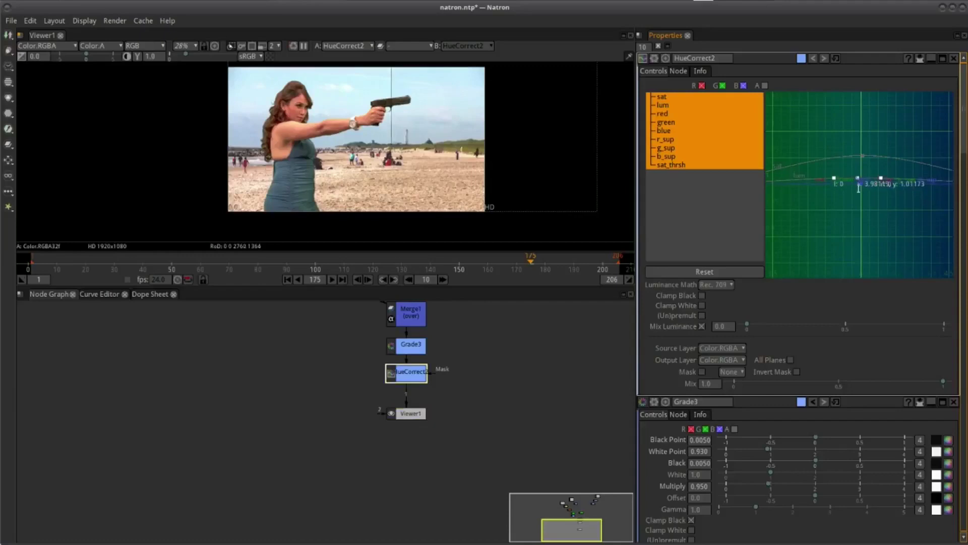
mouse_move(860, 183)
left_mouse_down()
mouse_move(862, 162)
mouse_move(802, 177)
mouse_move(801, 192)
mouse_move(794, 180)
left_mouse_up()
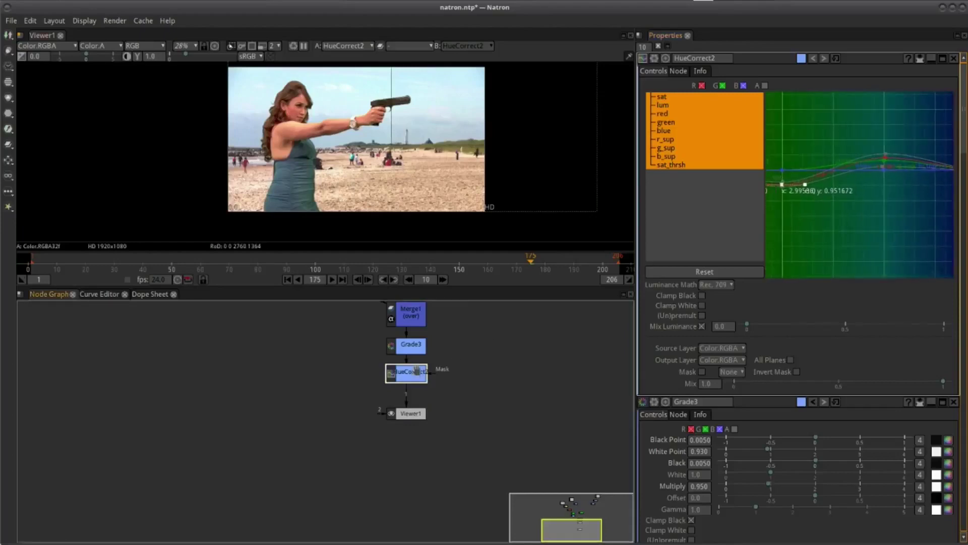
key("Delete")
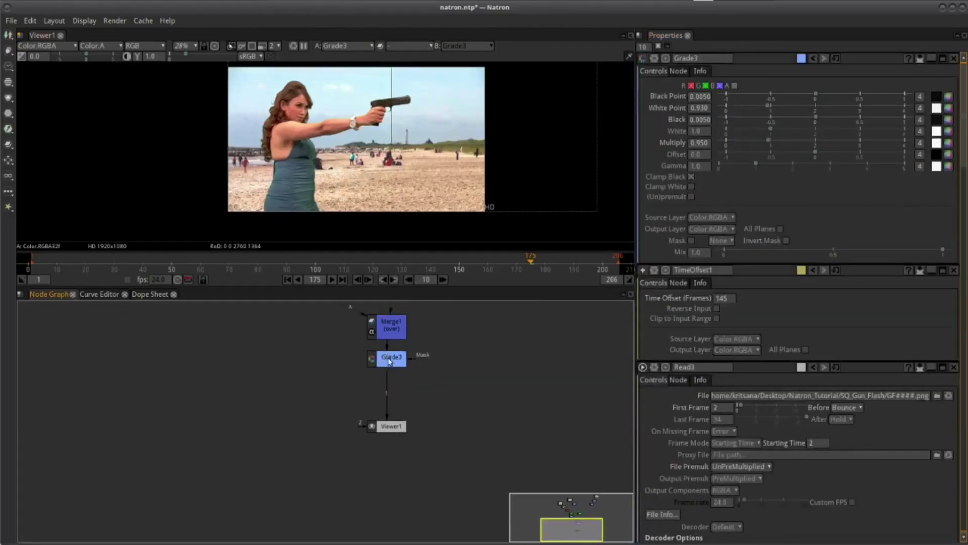
right_click(388, 359)
mouse_move(434, 266)
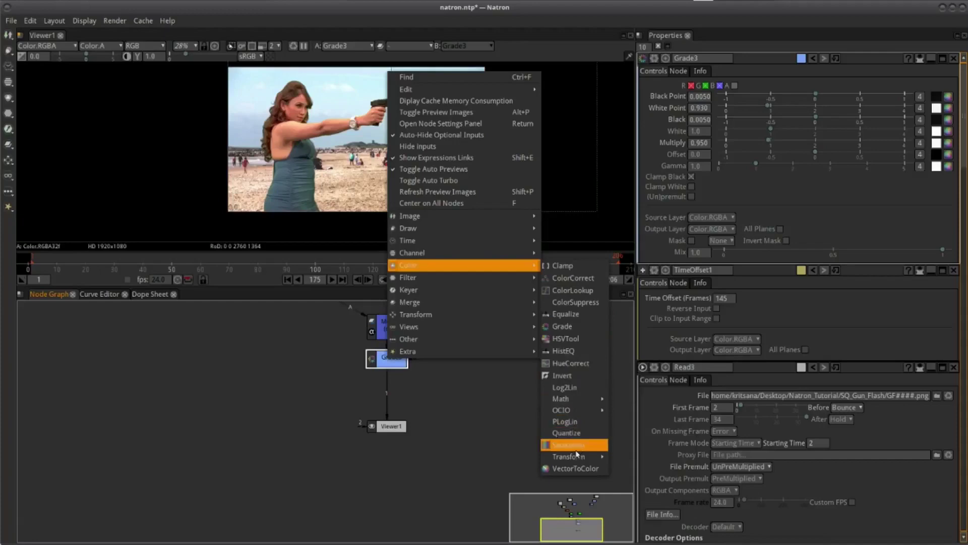
left_click(576, 467)
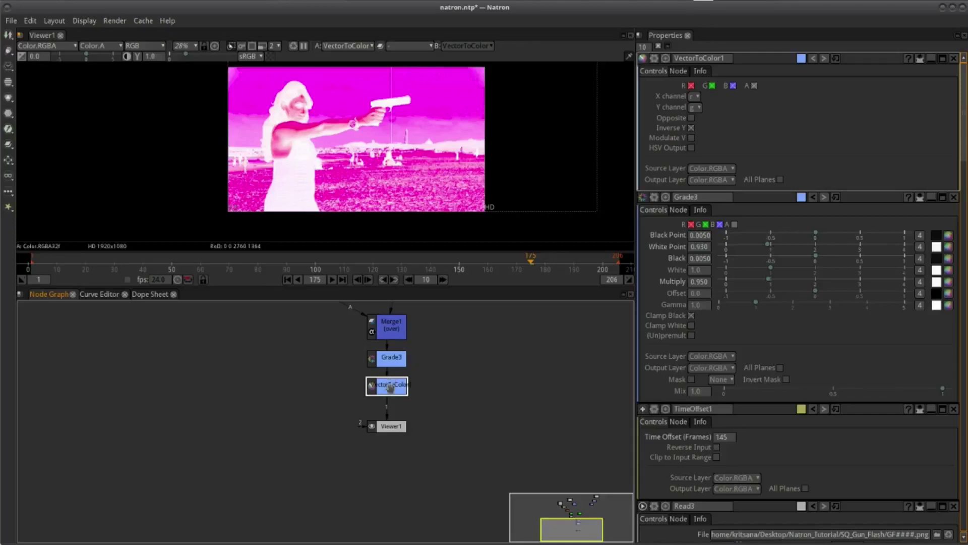
left_click_drag(390, 393, 392, 402)
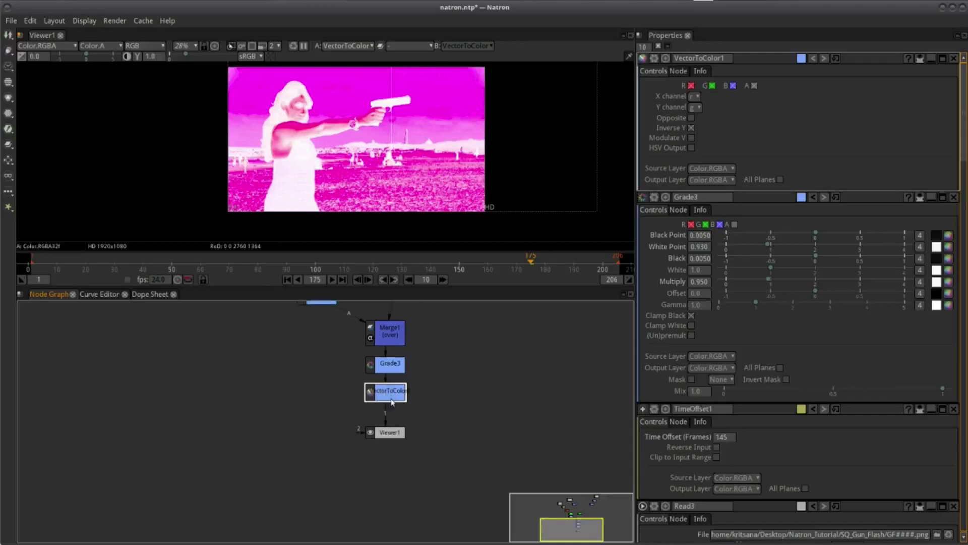
key("Delete")
left_click(385, 372)
right_click(386, 372)
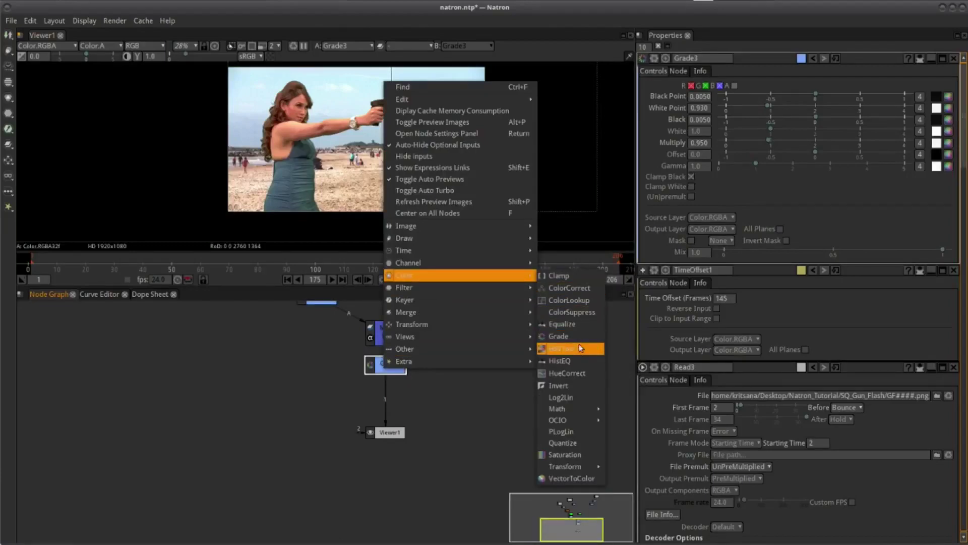
left_click(577, 300)
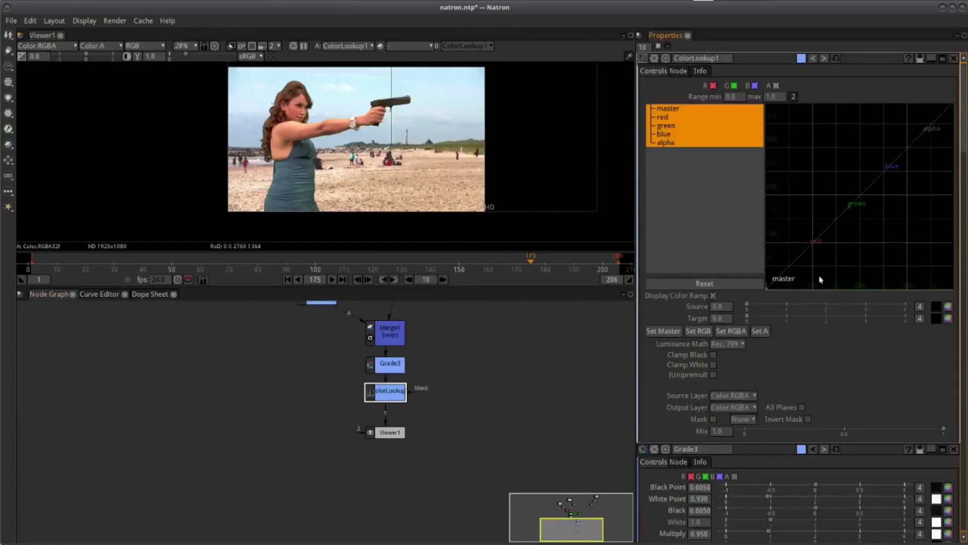
left_click(813, 242)
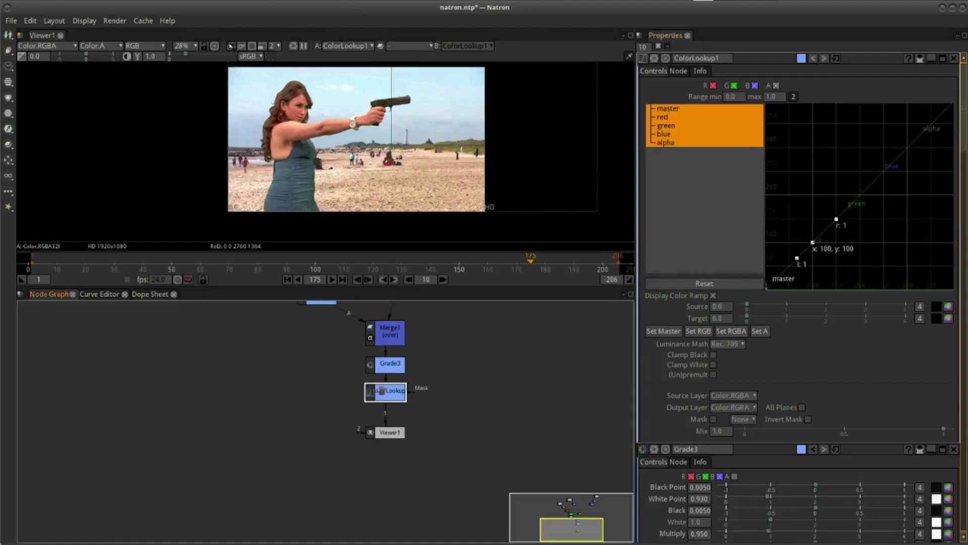
key("Delete")
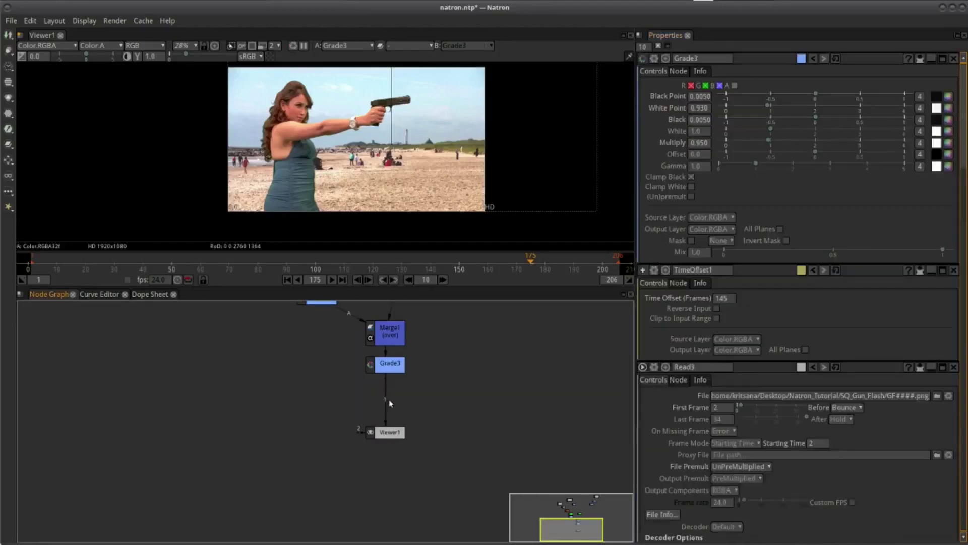
scroll(390, 369, "down", 3)
scroll(413, 373, "up", 3)
Show the Color > Math submenu from Grade3's context menu in the Node Graph
scroll(444, 373, "up", 2)
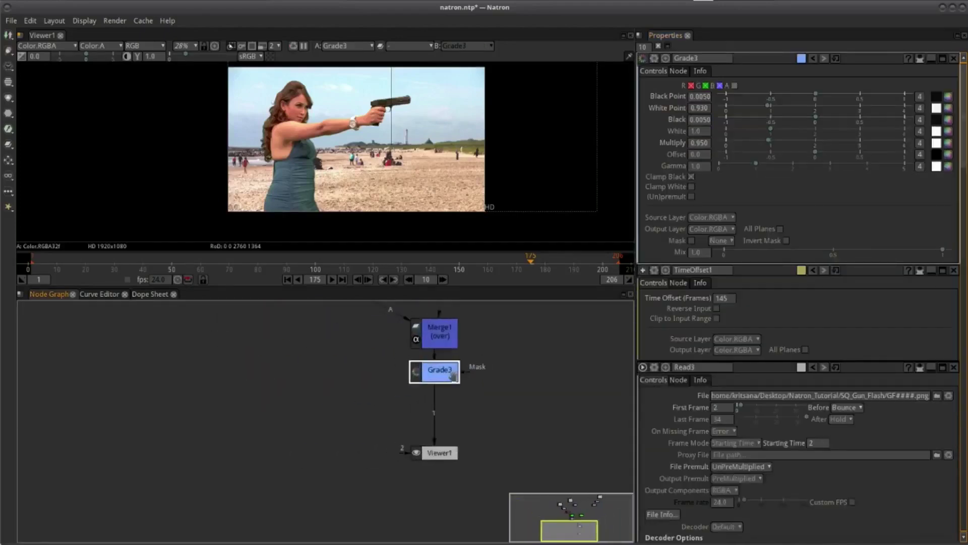
right_click(476, 372)
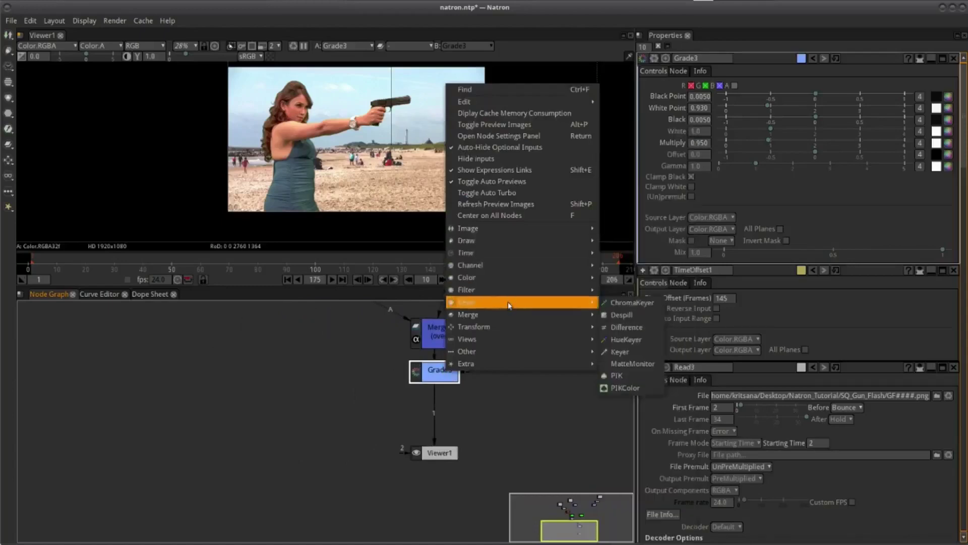
mouse_move(519, 278)
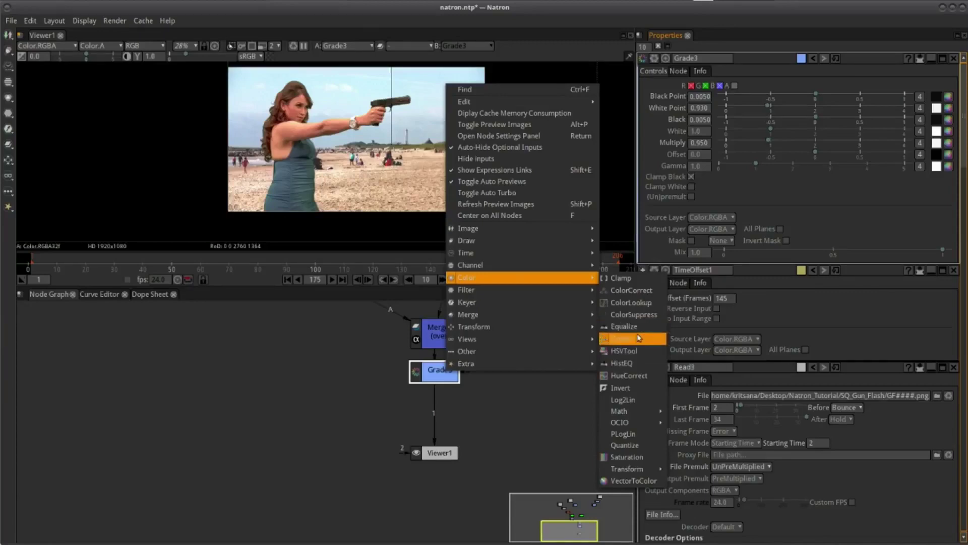
mouse_move(635, 412)
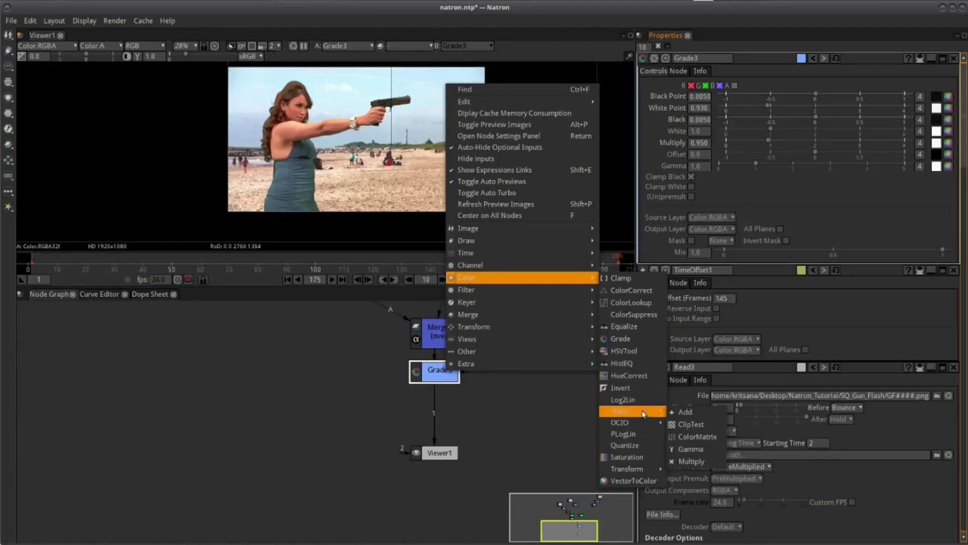
Try ColorMatrix and ColorLookup nodes after Grade3, deleting each one
left_click(697, 437)
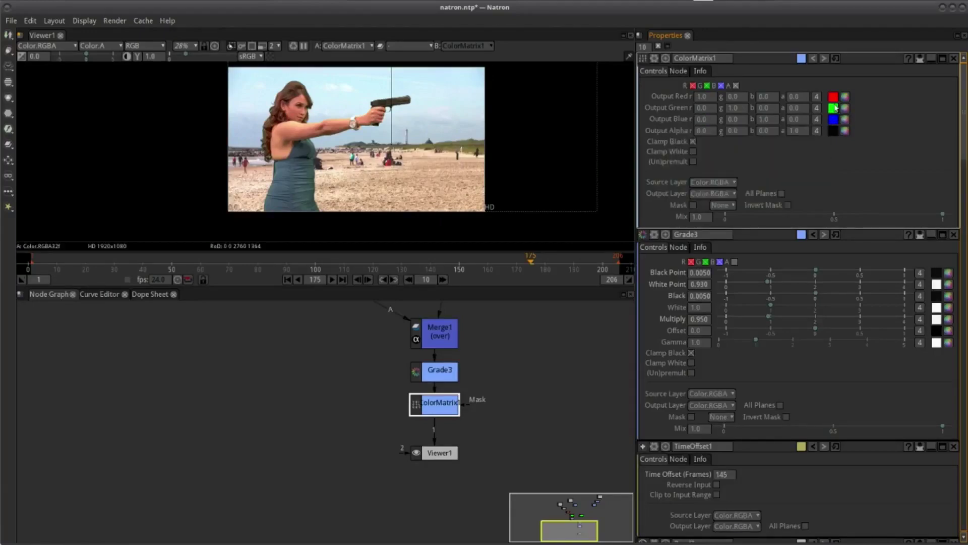
left_click(791, 109)
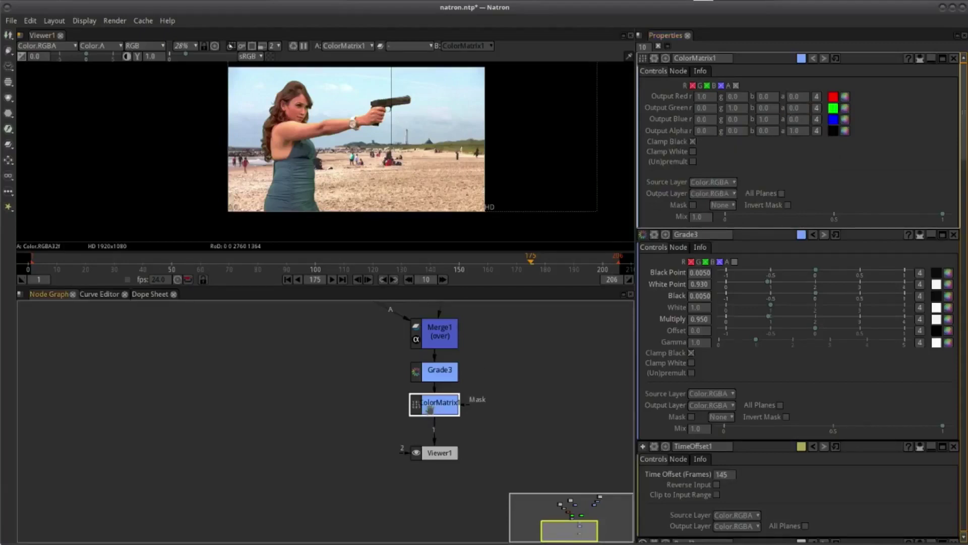
key("Delete")
right_click(441, 374)
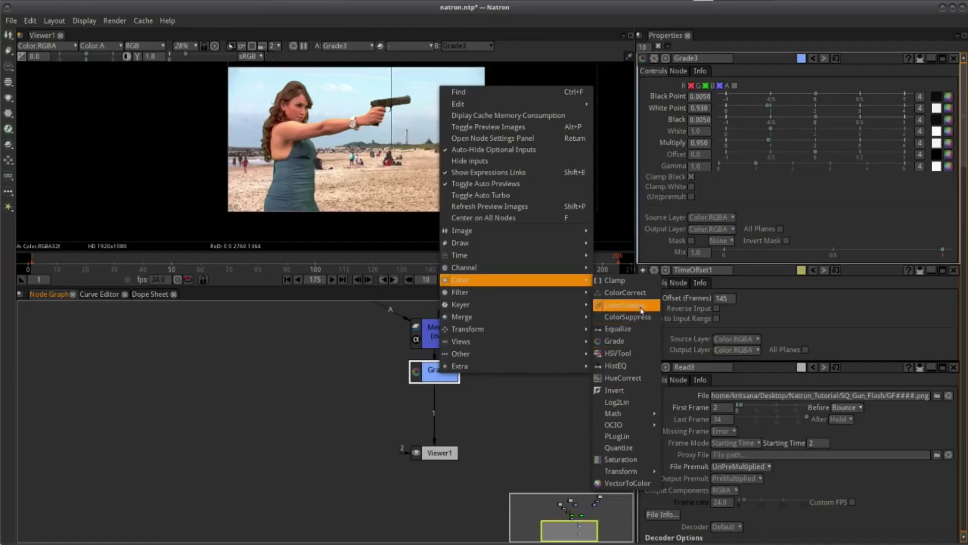
left_click(625, 305)
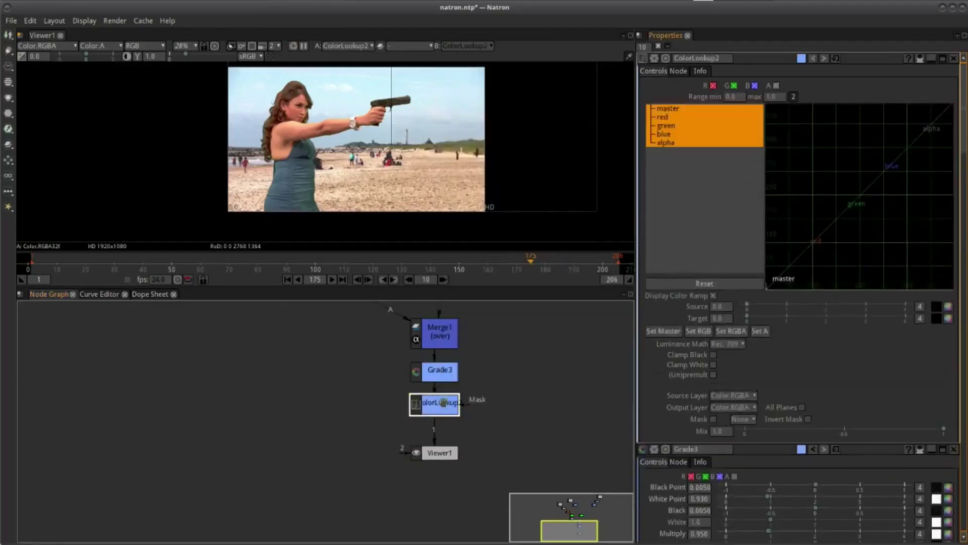
key("Delete")
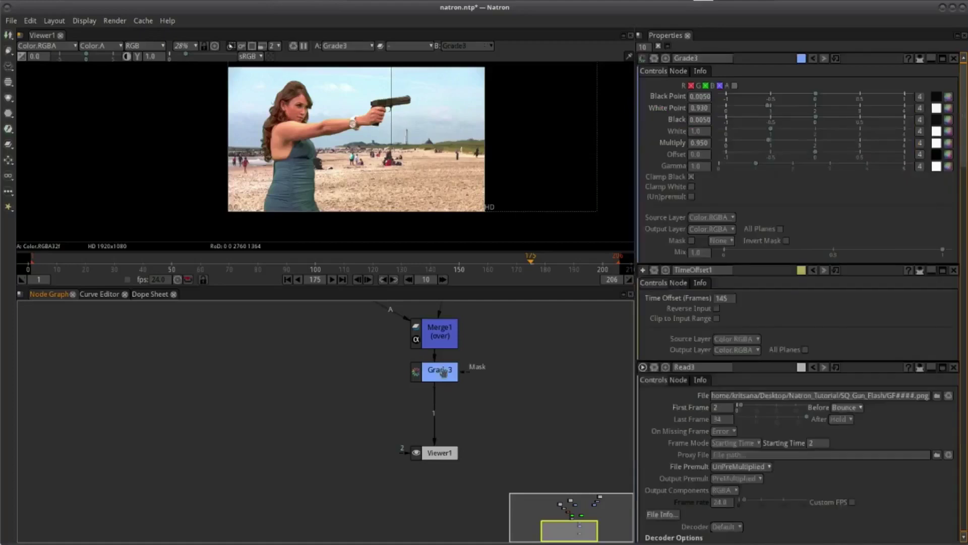
Bring up the Node Graph's Color submenu to pick another colour node
right_click(448, 368)
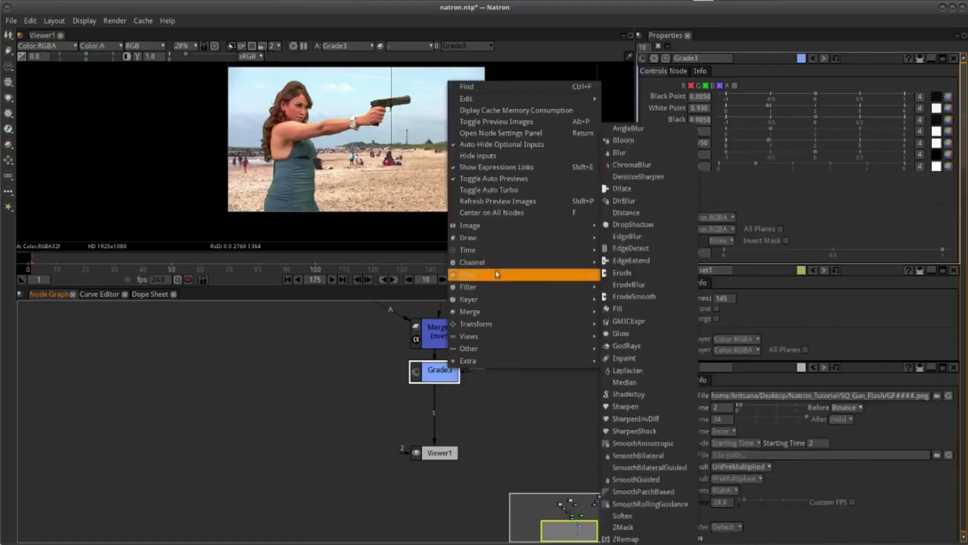
mouse_move(500, 275)
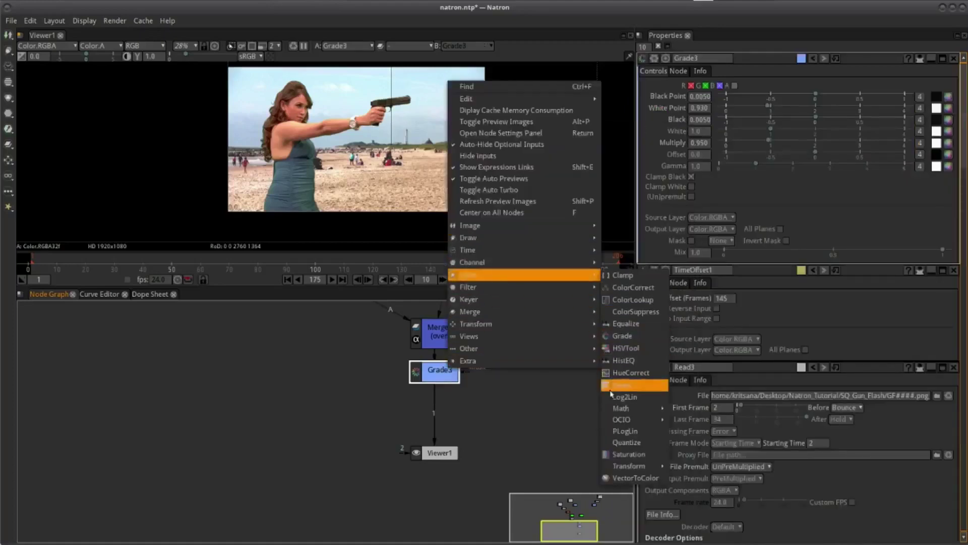
mouse_move(624, 415)
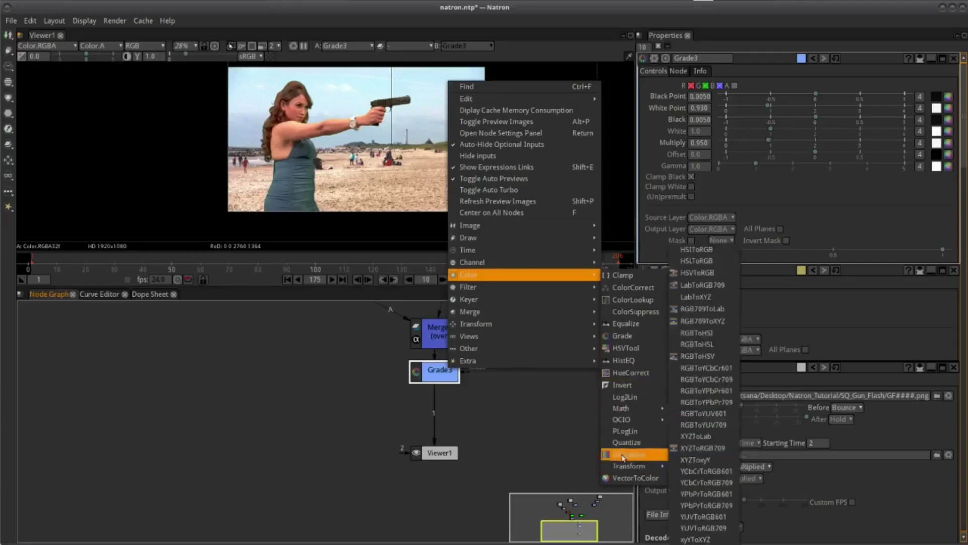
mouse_move(630, 470)
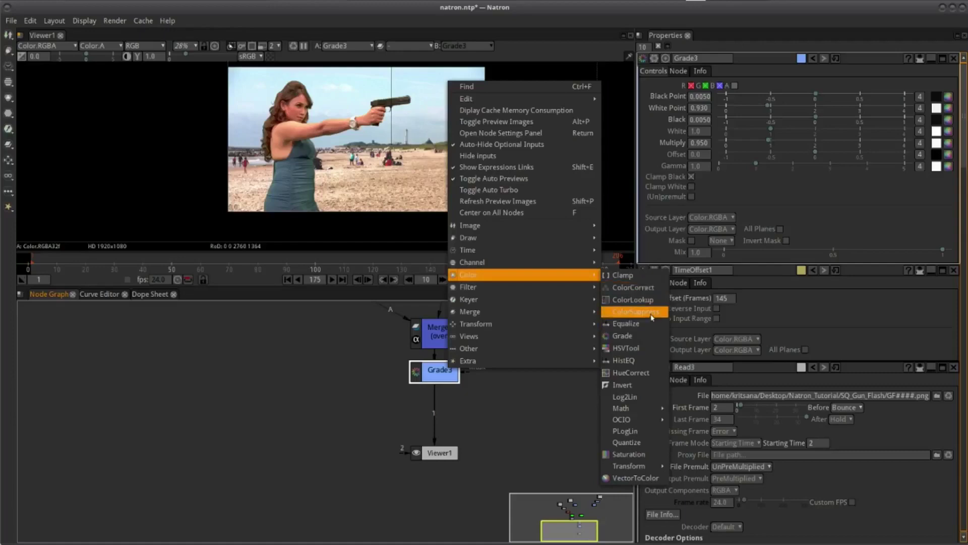
Add ColorSuppress1 after Grade3 and set Red 0.523, Green 0.10 and Blue 0.01 suppression
left_click(652, 312)
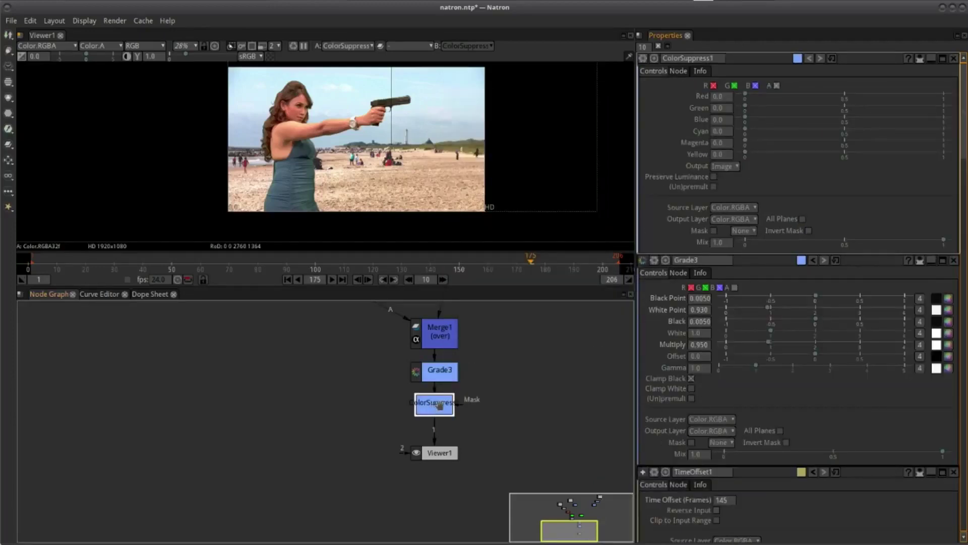
double_click(728, 108)
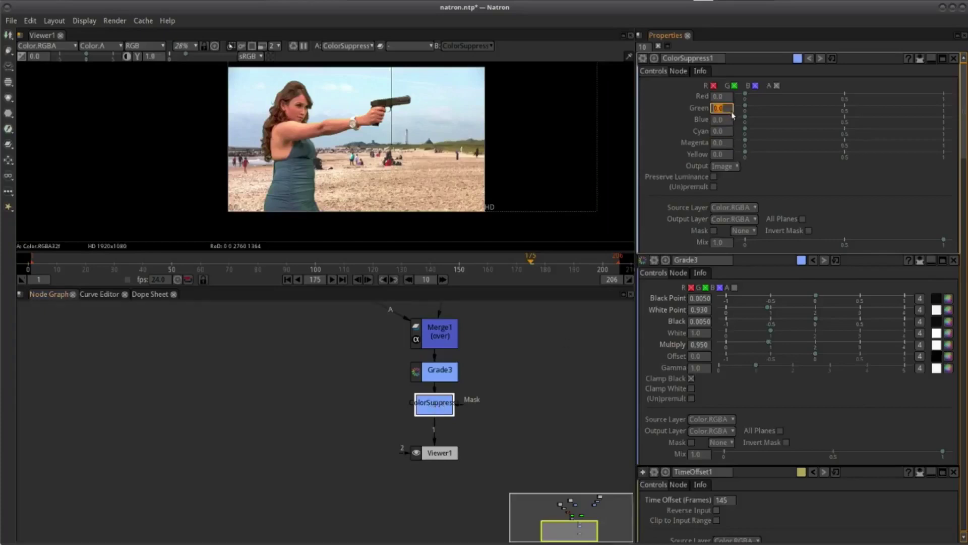
mouse_move(746, 106)
left_mouse_down()
mouse_move(867, 107)
mouse_move(714, 112)
mouse_move(803, 99)
left_mouse_up()
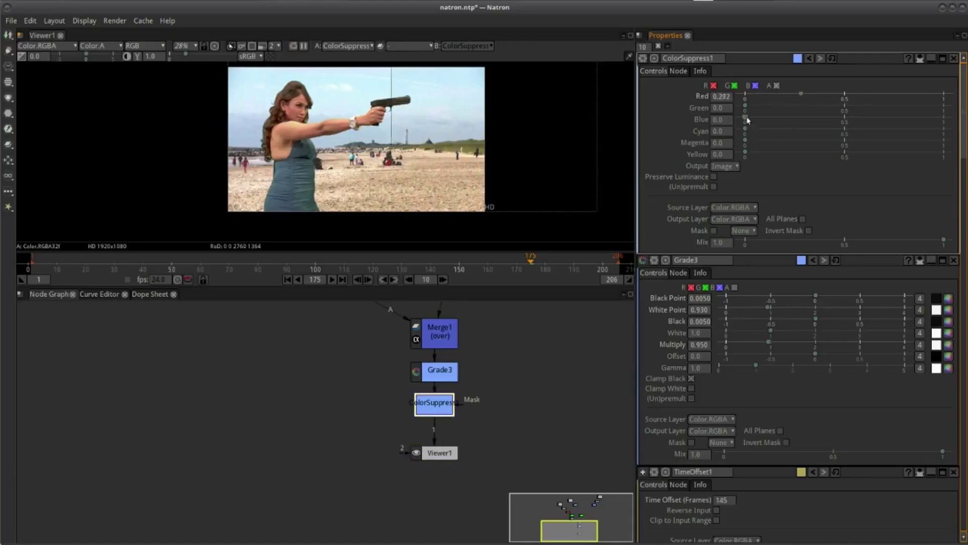
mouse_move(746, 118)
left_mouse_down()
mouse_move(785, 117)
mouse_move(664, 128)
left_mouse_up()
mouse_move(746, 118)
left_mouse_down()
mouse_move(776, 134)
mouse_move(747, 132)
left_mouse_up()
left_click_drag(750, 153, 756, 150)
left_click_drag(747, 142, 745, 142)
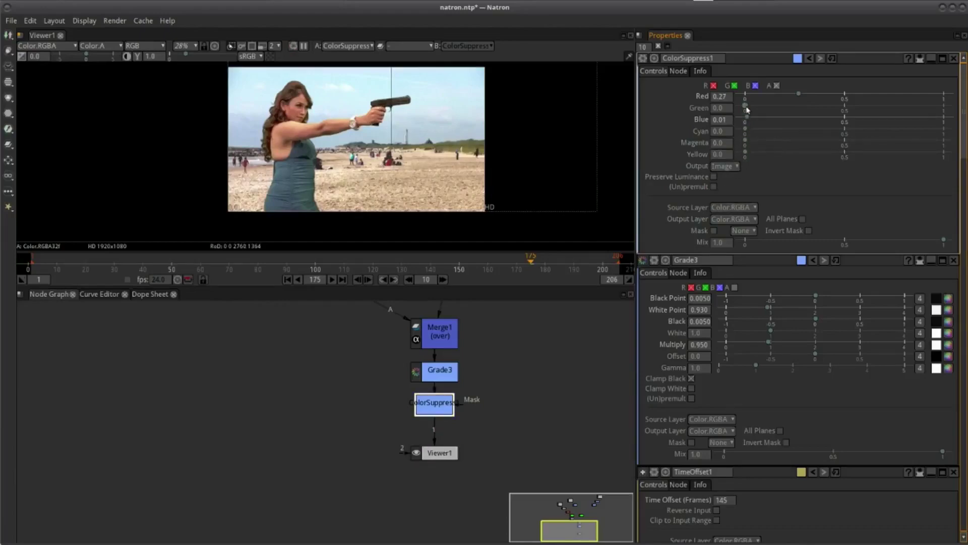
mouse_move(747, 106)
left_mouse_down()
mouse_move(929, 106)
mouse_move(837, 111)
mouse_move(850, 98)
left_mouse_up()
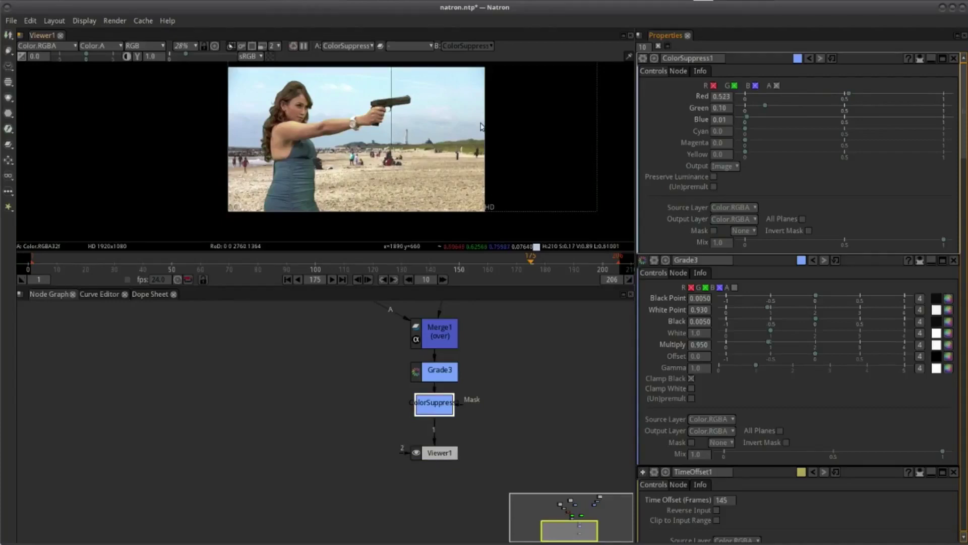
mouse_move(481, 126)
left_mouse_down()
mouse_move(462, 139)
mouse_move(475, 125)
left_mouse_up()
Zoom the Node Graph, nudge the left ChromaKeyer leftward and select the HueCorrect node
scroll(420, 387, "down", 1)
scroll(420, 387, "down", 1)
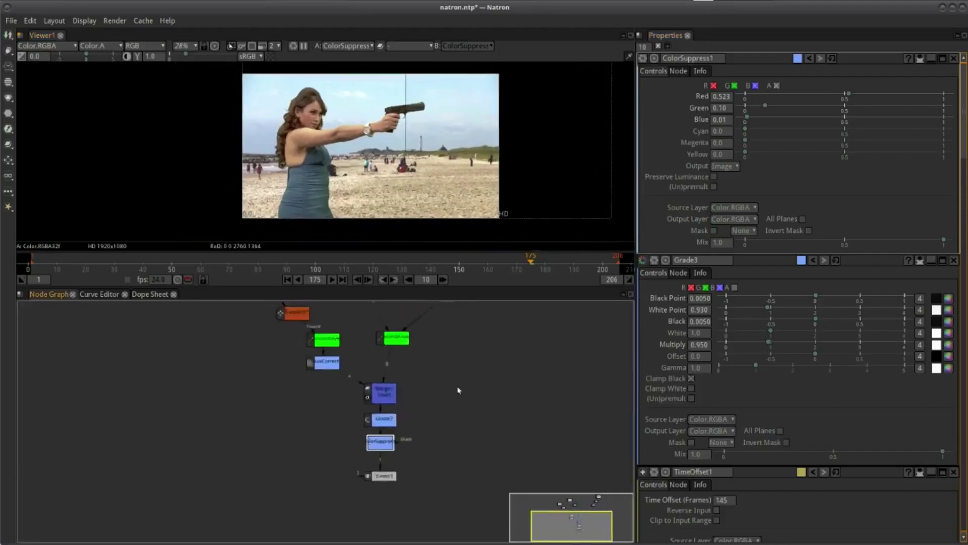
scroll(420, 387, "down", 1)
scroll(420, 387, "down", 2)
scroll(420, 387, "down", 1)
scroll(413, 393, "down", 1)
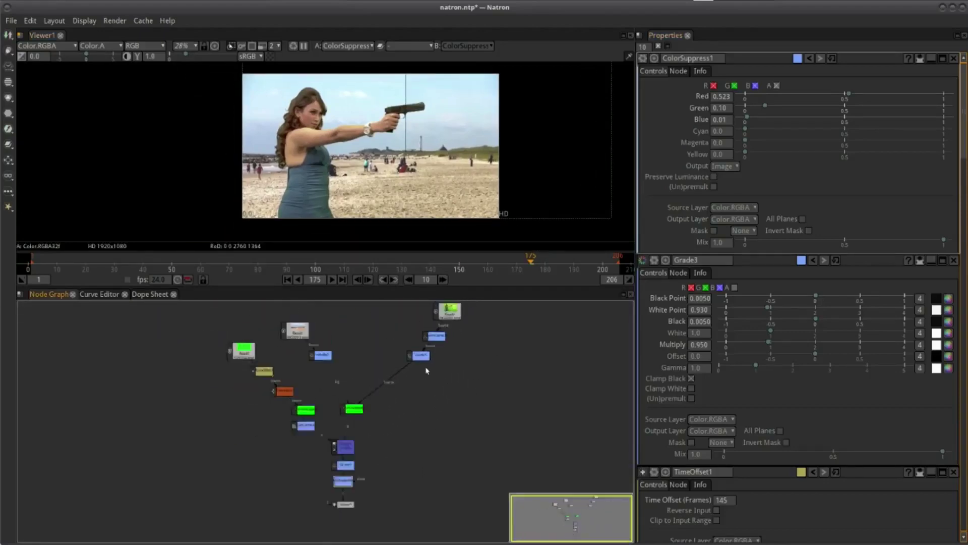
scroll(403, 403, "up", 2)
scroll(390, 418, "up", 1)
scroll(432, 368, "down", 2)
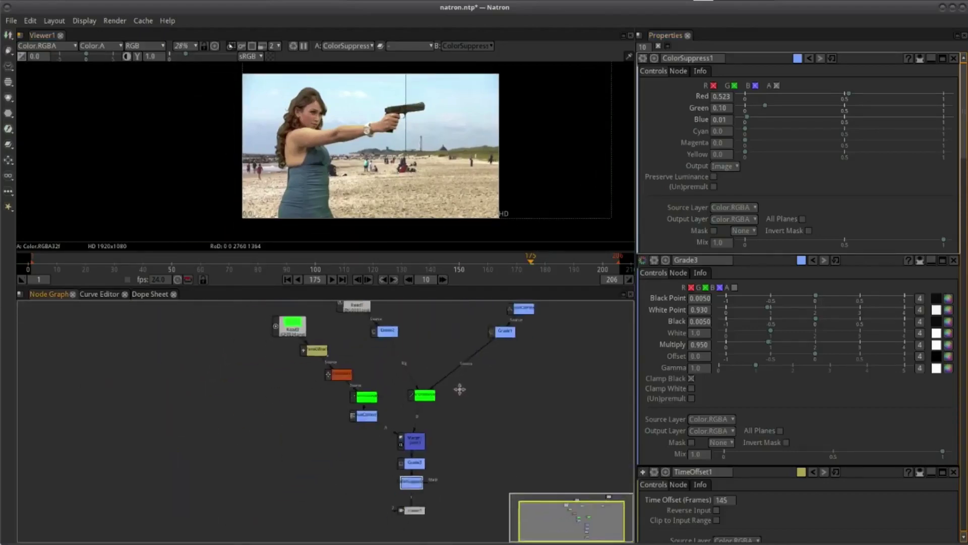
scroll(433, 389, "up", 3)
scroll(396, 445, "up", 1)
scroll(391, 454, "down", 2)
scroll(385, 461, "up", 2)
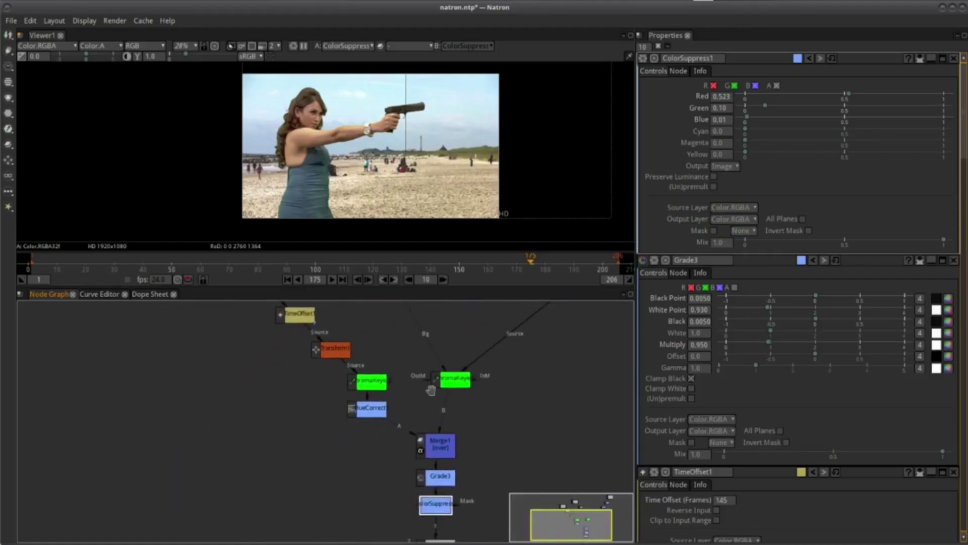
scroll(404, 439, "up", 1)
scroll(413, 413, "up", 1)
left_click(416, 398)
left_click_drag(416, 398, 404, 398)
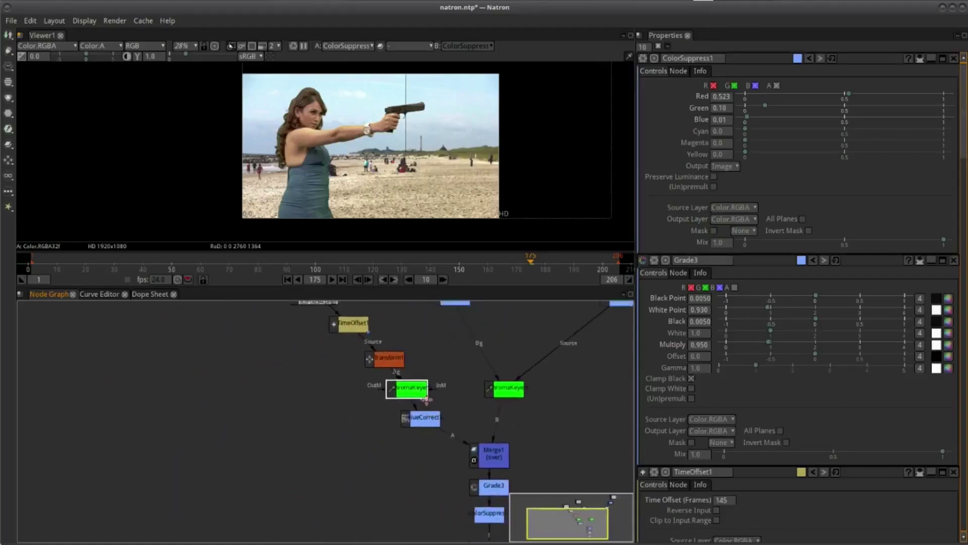
left_click(406, 410)
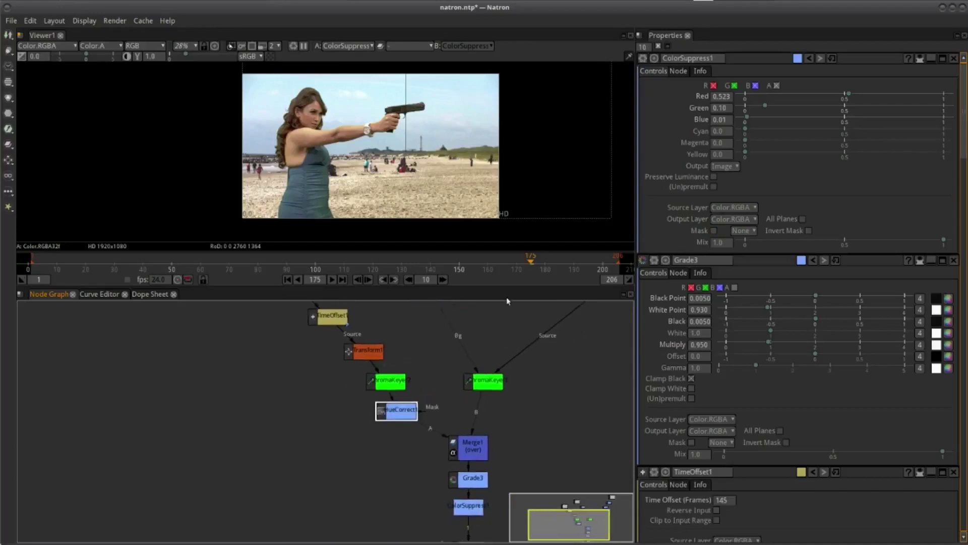
Jump to frame 145, then step frames back and forth to land on frame 147
left_click(519, 260)
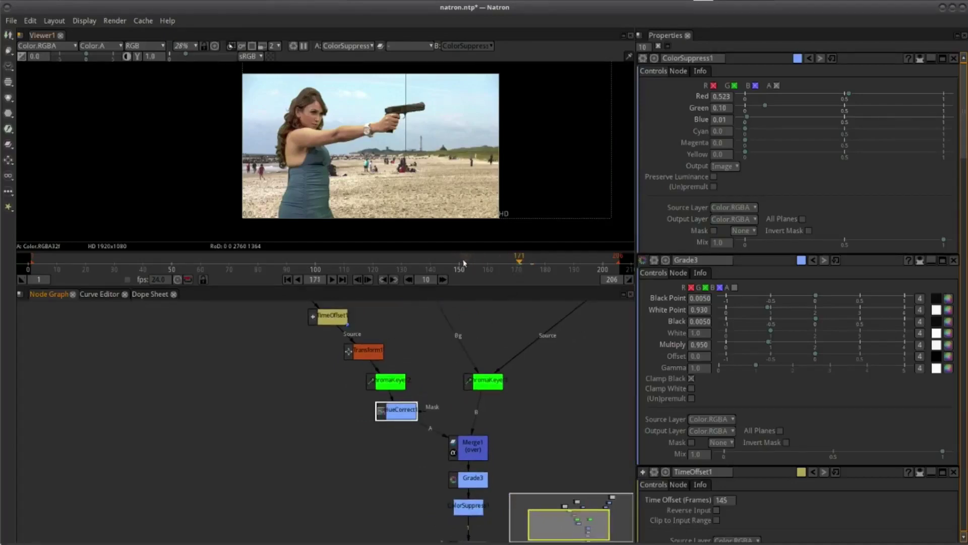
left_click(443, 262)
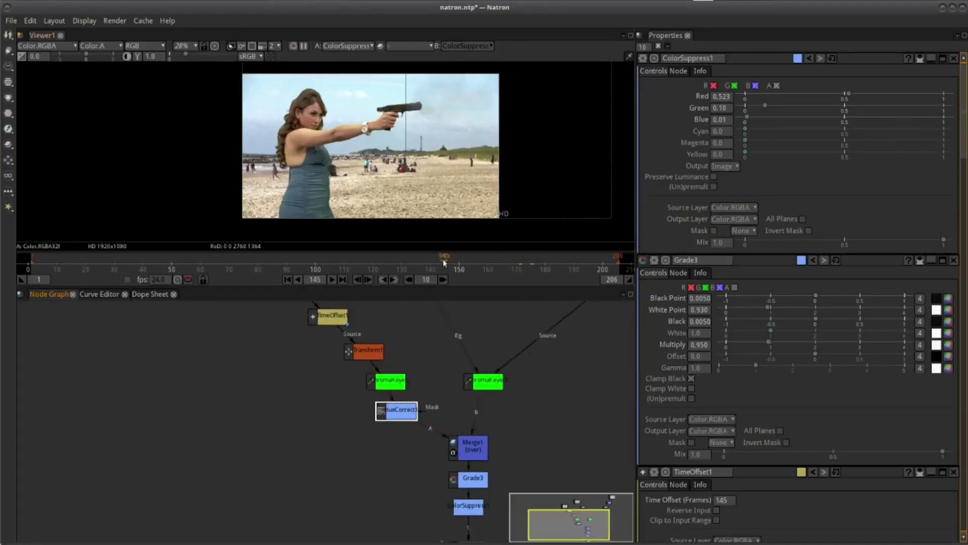
key("Left")
key("Left")
key("Left")
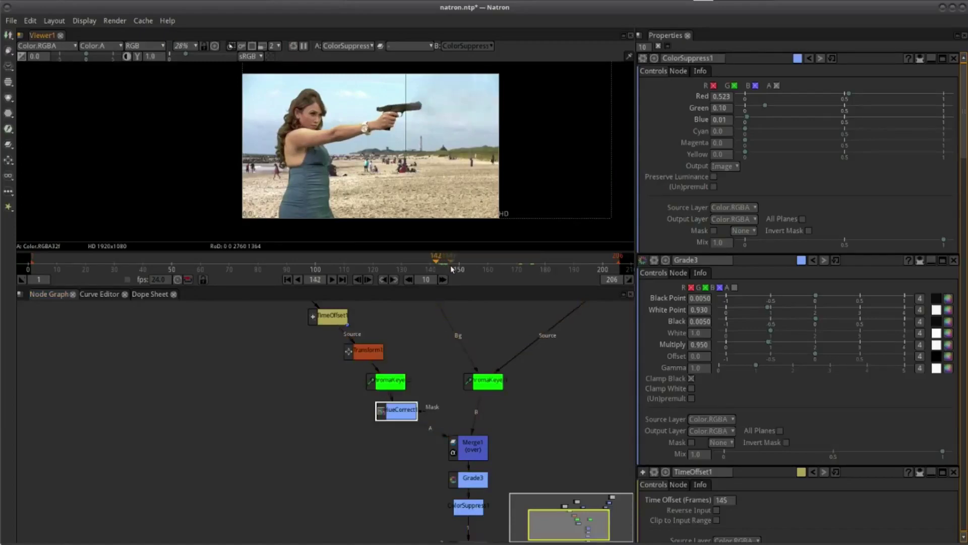
key("Right")
key("Left")
key("Left")
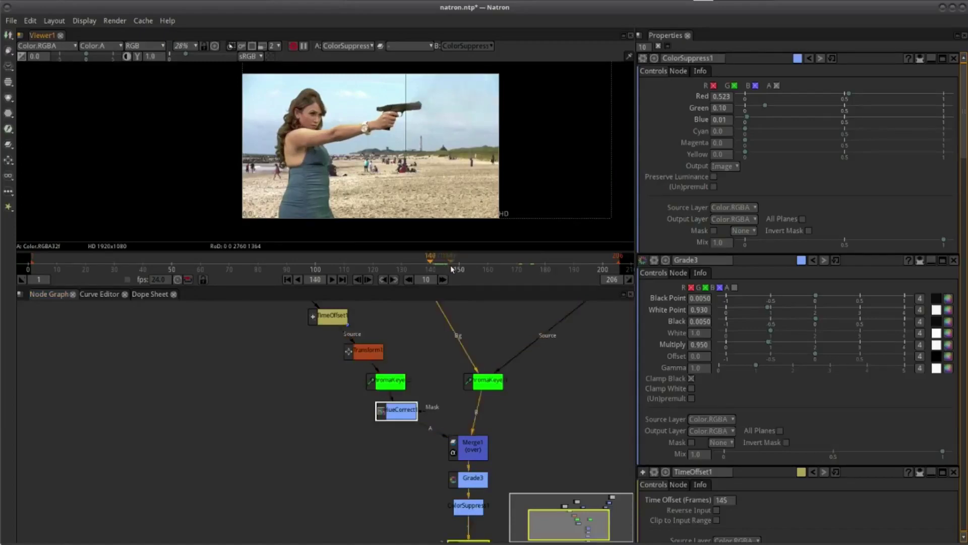
key("Left")
key("Left")
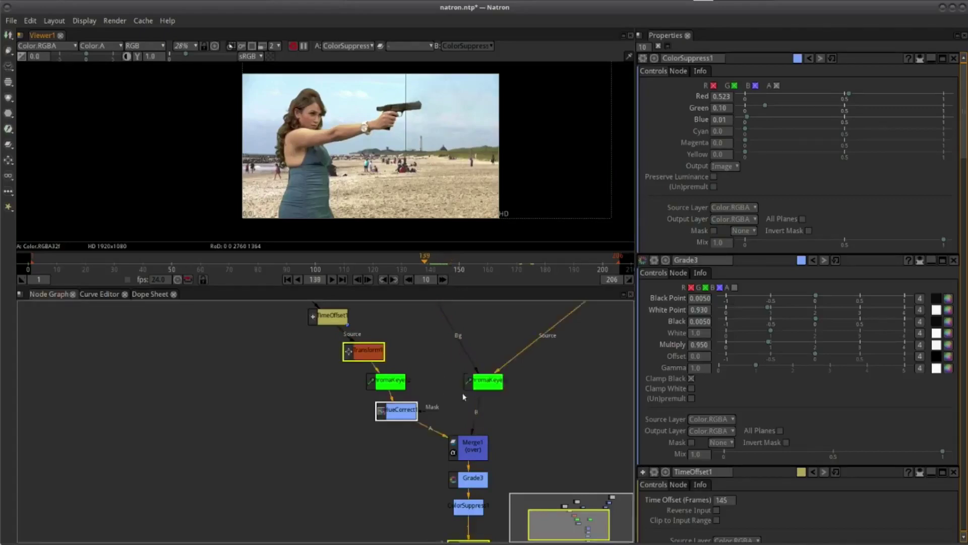
left_click_drag(452, 420, 413, 380)
key("Left")
key("Left")
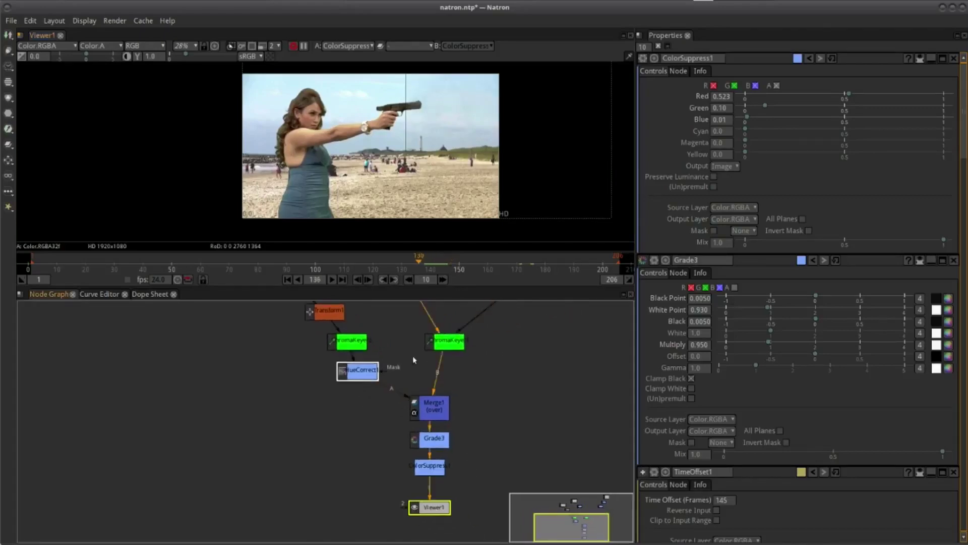
key("Left")
key("Left")
key("Left")
key("Left")
key("Left")
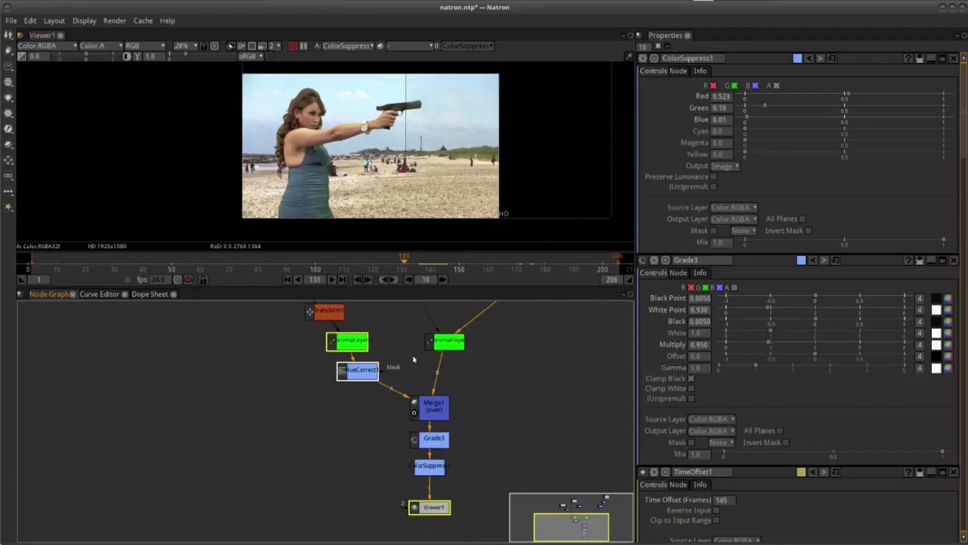
key("Right")
key("Right")
key("Right")
key("Right")
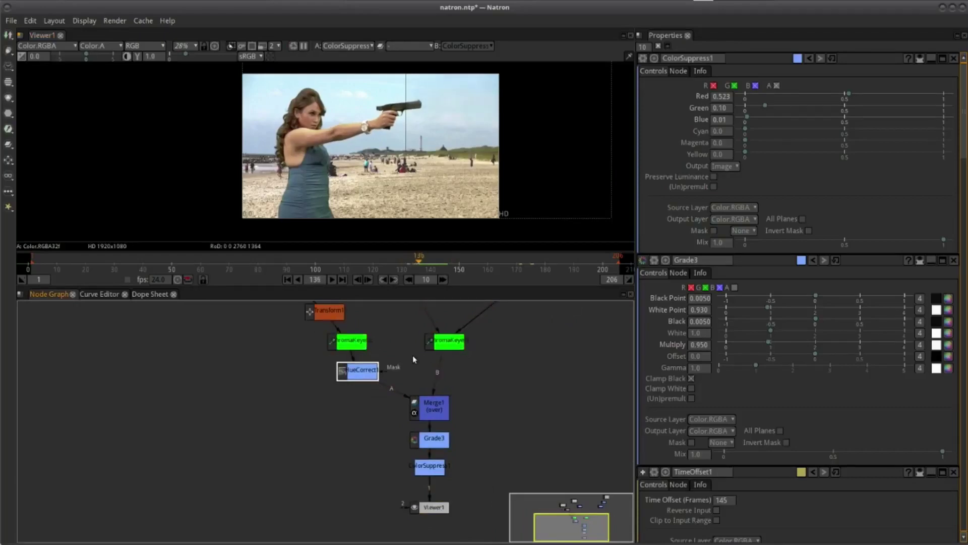
key("Right")
key("Right")
key("Right")
key("Right")
key("Right")
key("Right")
key("Right")
key("Right")
key("Right")
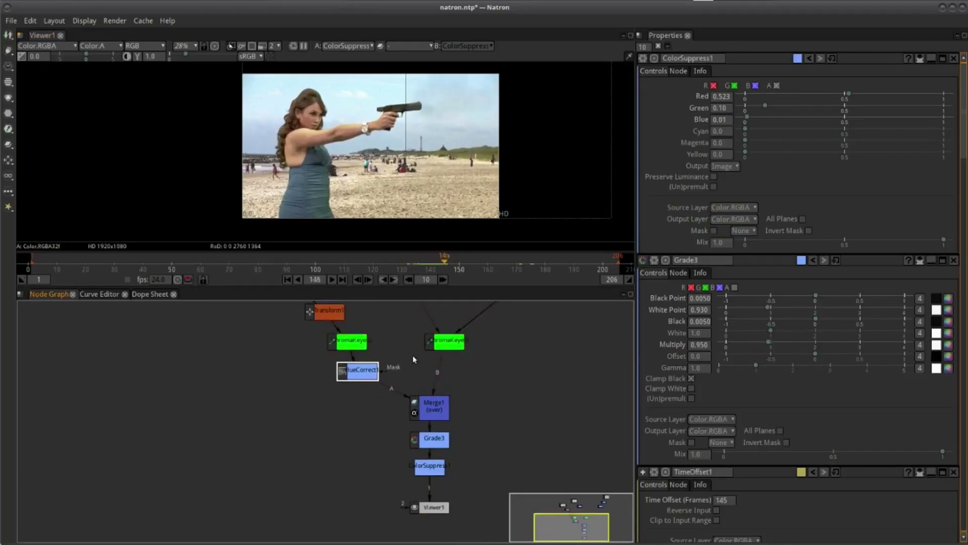
key("Right")
key("Right")
key("Right")
key("Left")
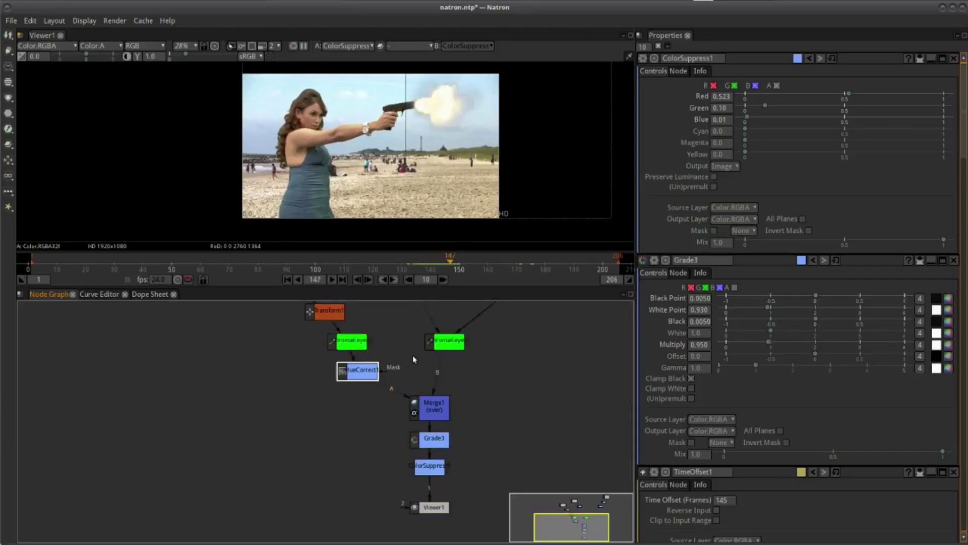
left_click_drag(356, 411, 352, 415)
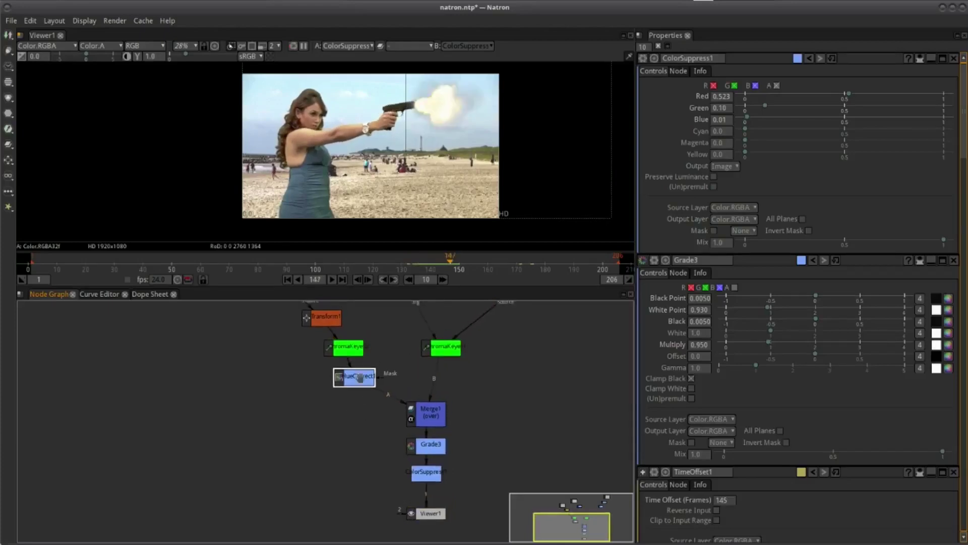
mouse_move(360, 377)
left_mouse_down()
mouse_move(411, 396)
mouse_move(334, 369)
left_mouse_up()
mouse_move(430, 416)
left_mouse_down()
mouse_move(369, 397)
mouse_move(415, 391)
mouse_move(393, 416)
mouse_move(303, 371)
left_mouse_up()
scroll(439, 414, "down", 4)
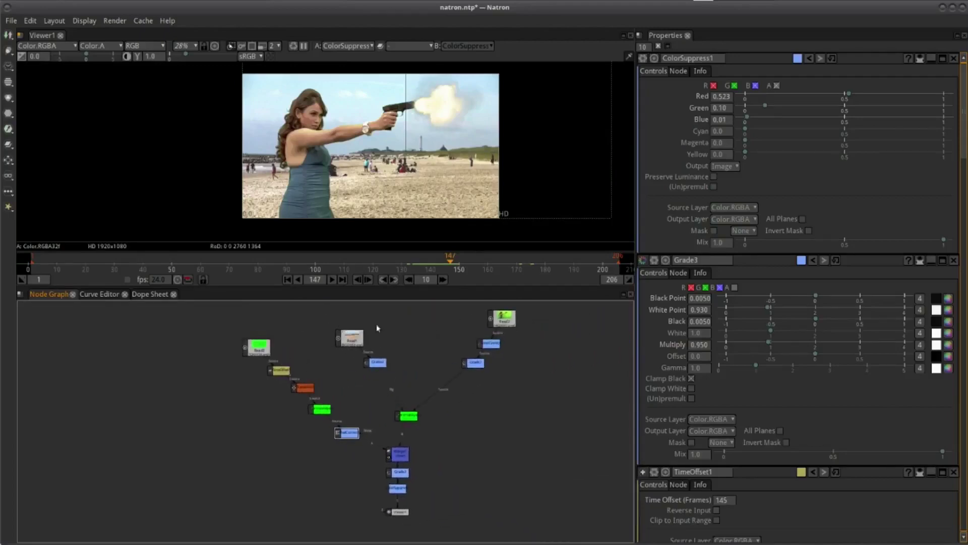
left_click_drag(499, 336, 483, 347)
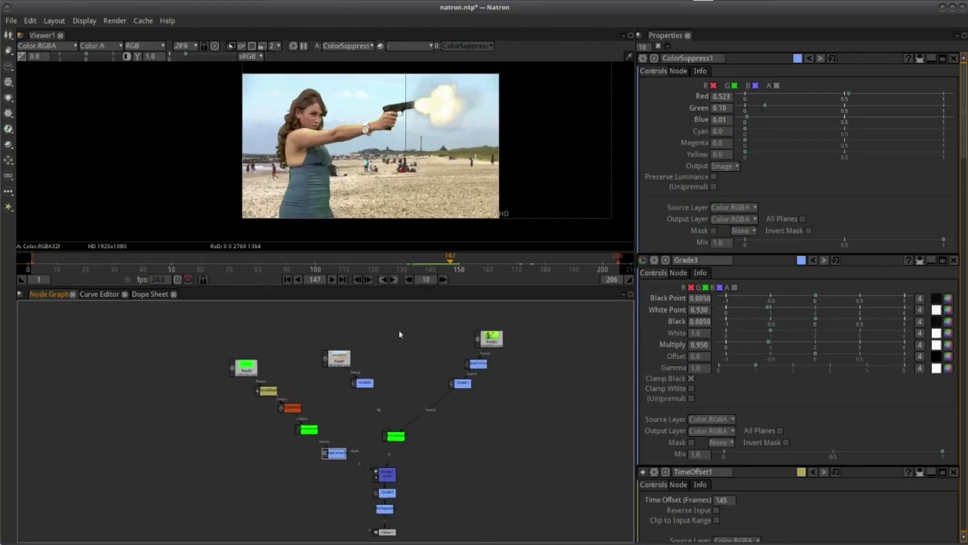
left_click_drag(246, 389, 262, 349)
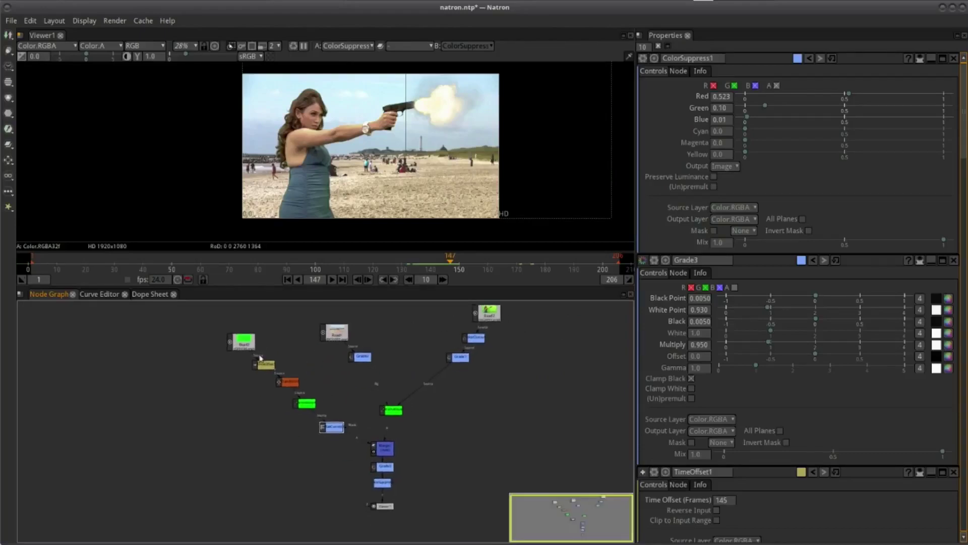
left_click_drag(405, 450, 407, 407)
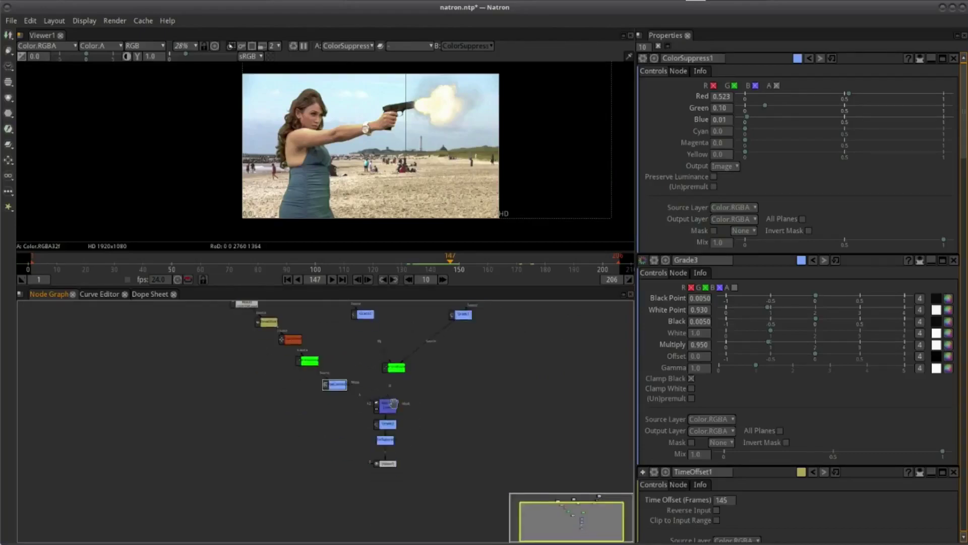
left_click_drag(407, 341, 389, 414)
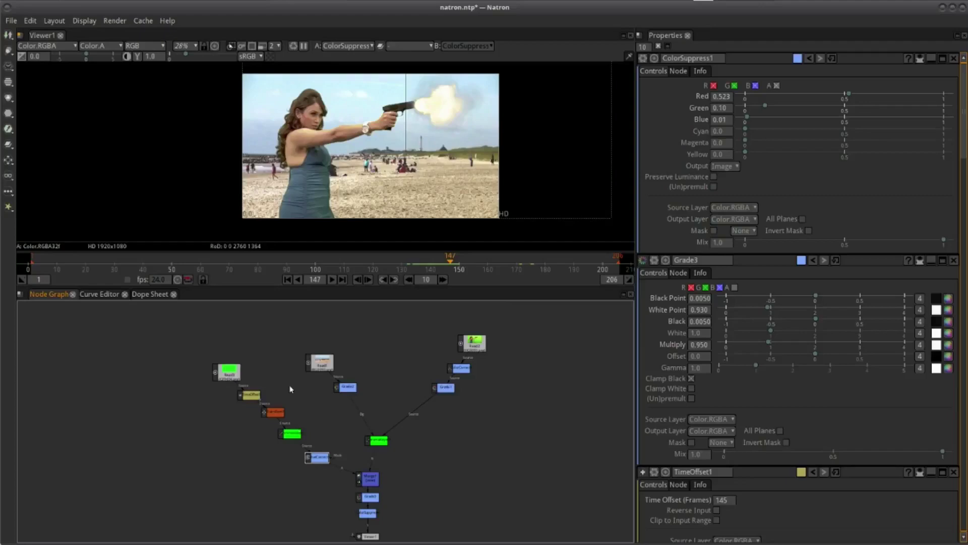
scroll(298, 387, "up", 2)
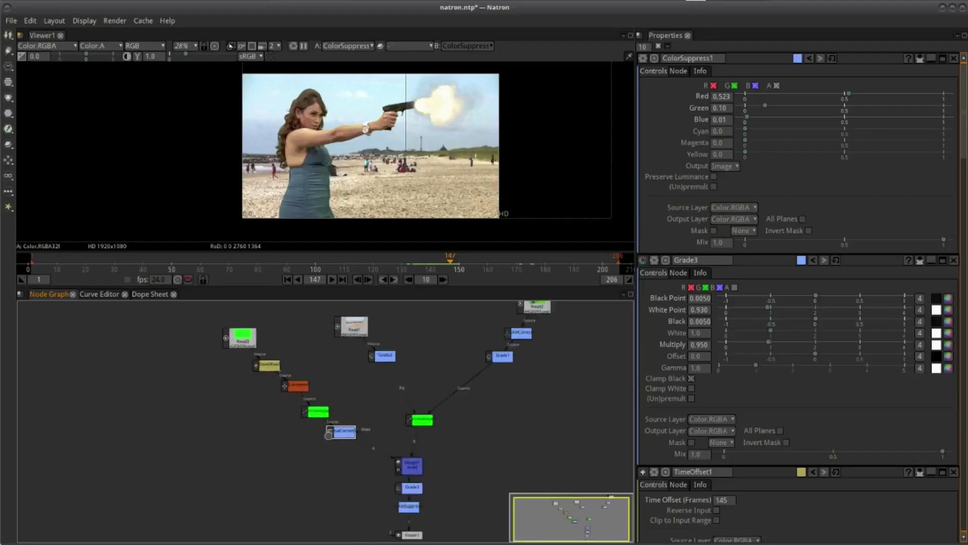
Add a Glow node from the Filter menu and place Glow1 beside HueCorrect
right_click(335, 430)
mouse_move(380, 337)
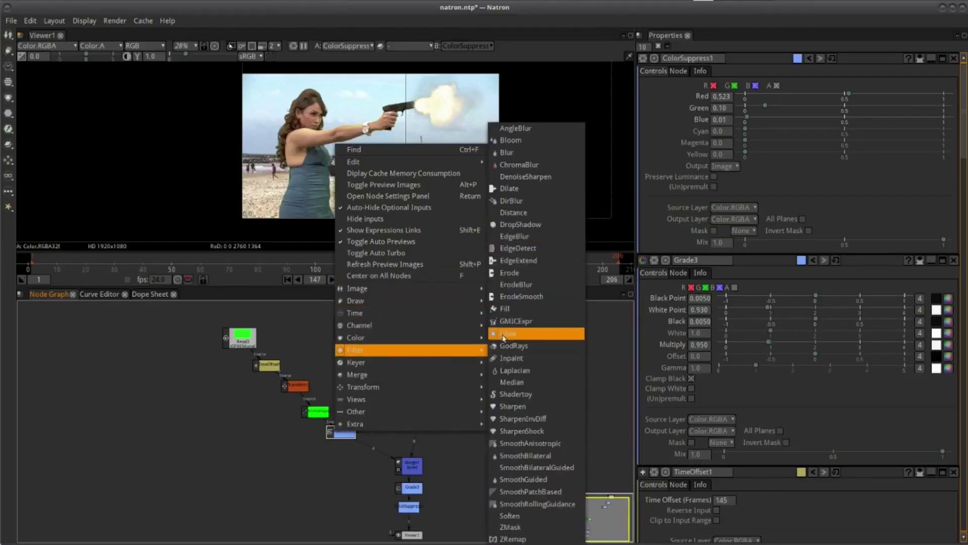
left_click(503, 335)
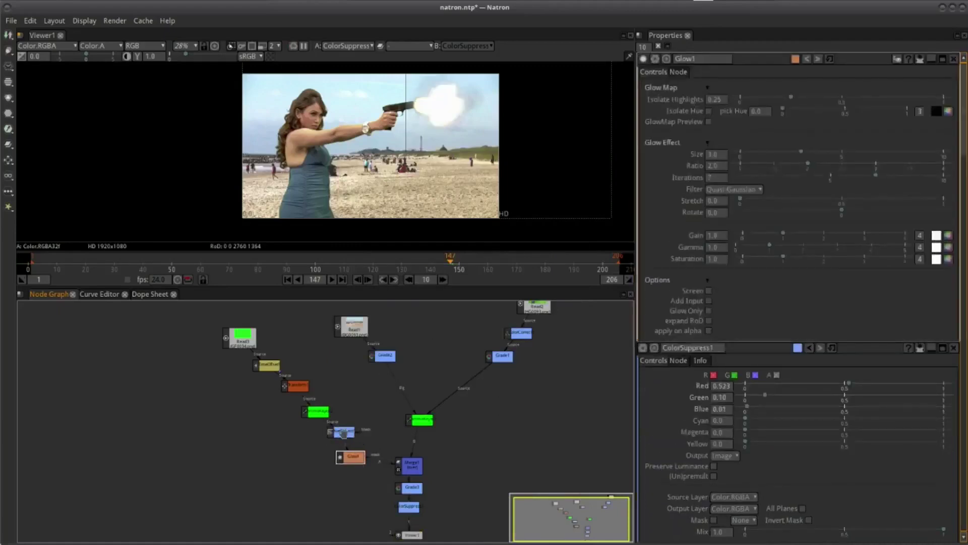
left_click_drag(350, 432, 357, 456)
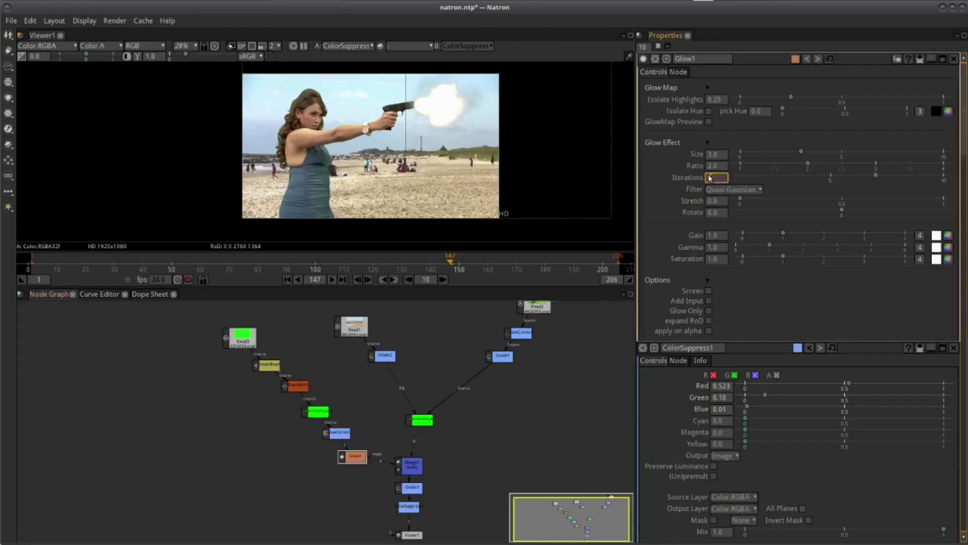
type("7")
Set Glow1's gain to 1.02, gamma to 1.47 and saturation to 2.02
left_click(716, 236)
left_click_drag(784, 235, 810, 239)
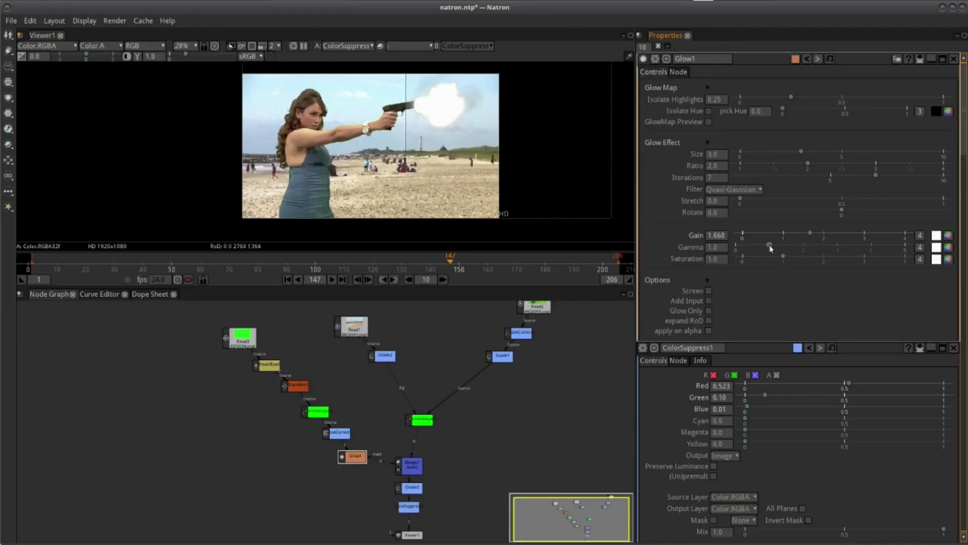
mouse_move(770, 246)
left_mouse_down()
mouse_move(783, 249)
mouse_move(784, 235)
mouse_move(728, 262)
mouse_move(875, 262)
mouse_move(825, 259)
left_mouse_up()
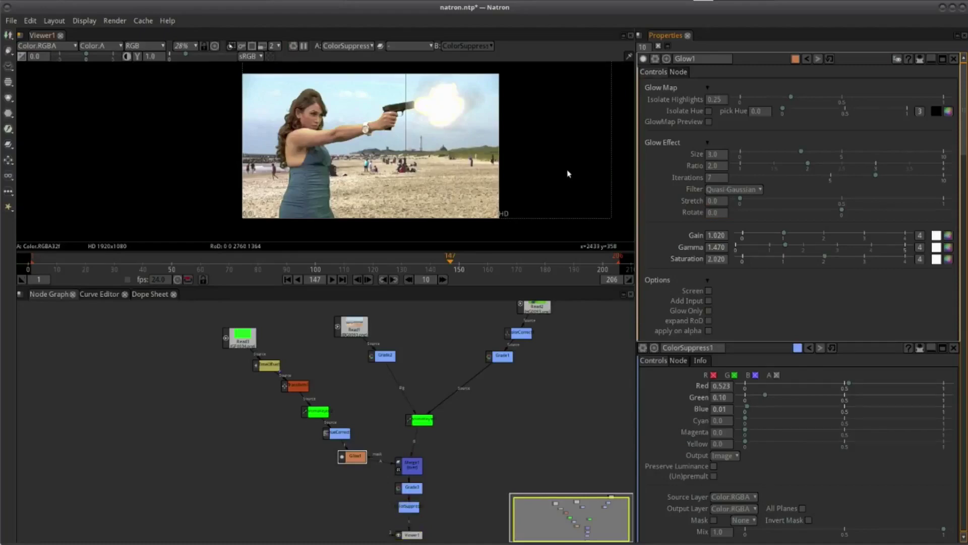
scroll(417, 358, "down", 2)
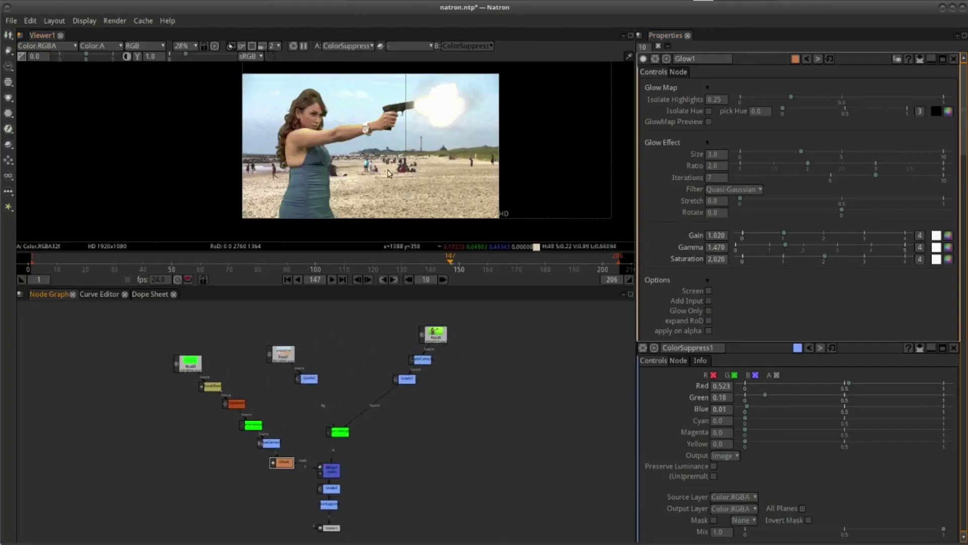
Pan to the Read2/ColorCorrect/Grade1 branch, nudge Grade1 right and open its node menu
scroll(470, 397, "up", 2)
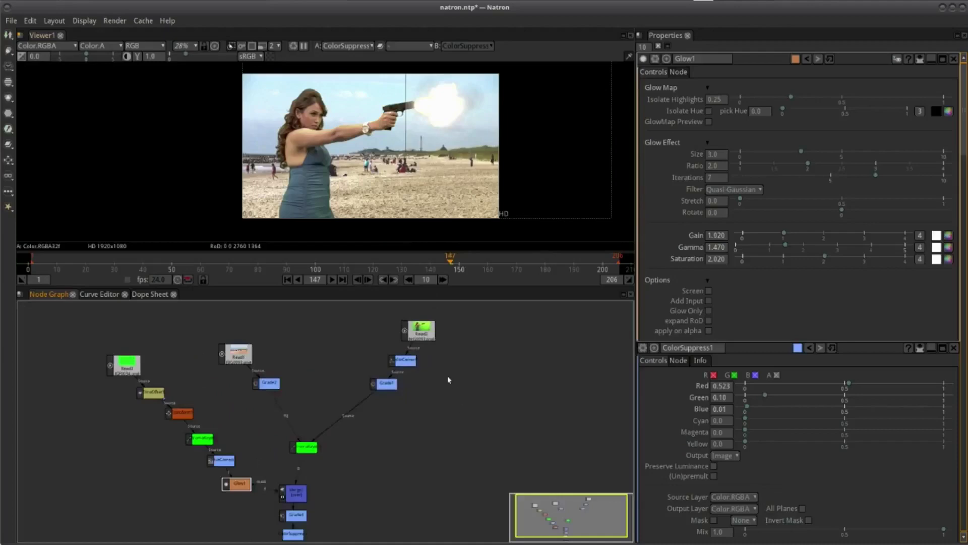
scroll(396, 396, "up", 1)
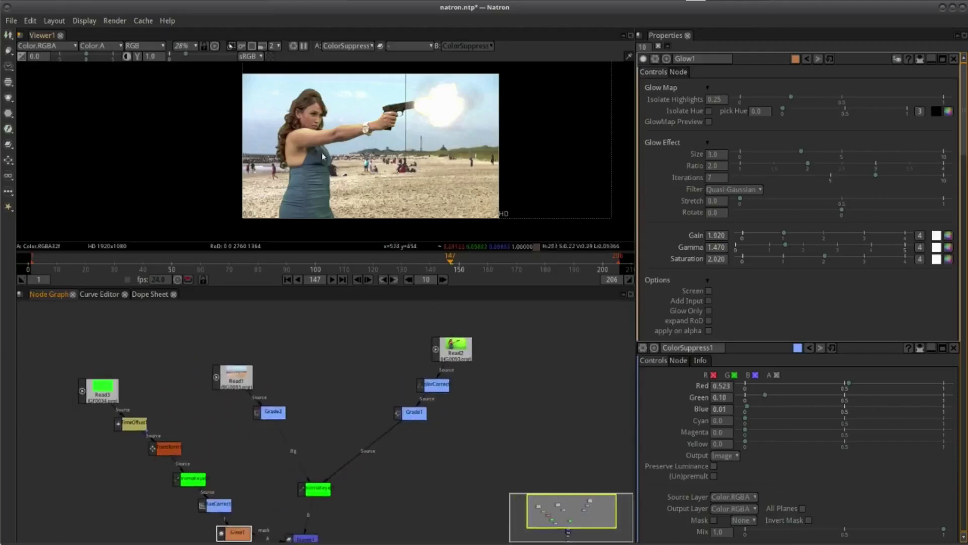
left_click_drag(457, 432, 438, 417)
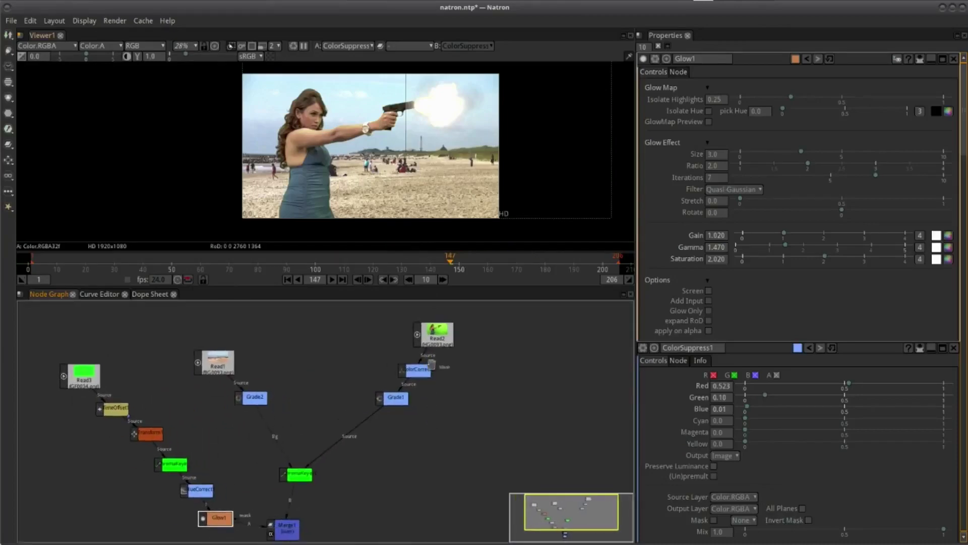
scroll(431, 365, "up", 2)
left_click(403, 403)
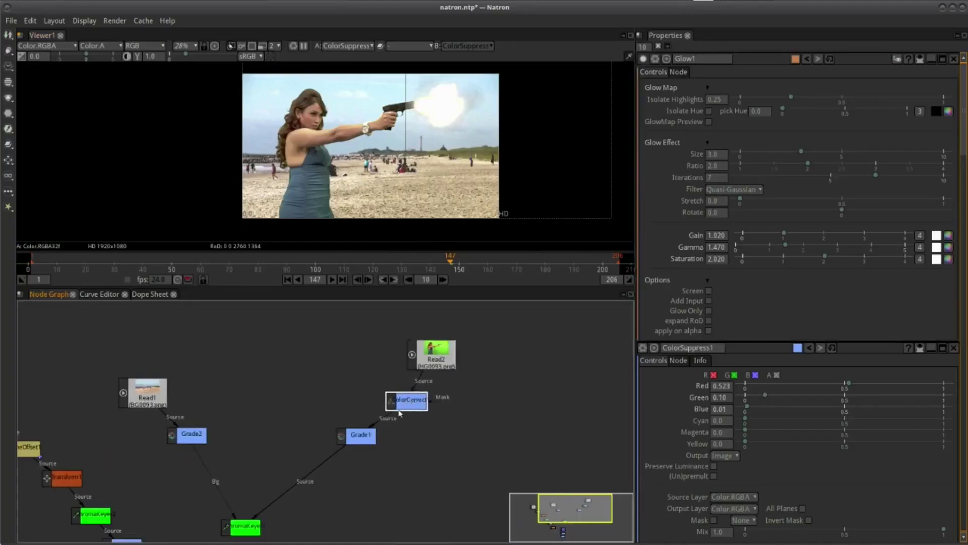
left_click_drag(362, 434, 381, 437)
right_click(382, 435)
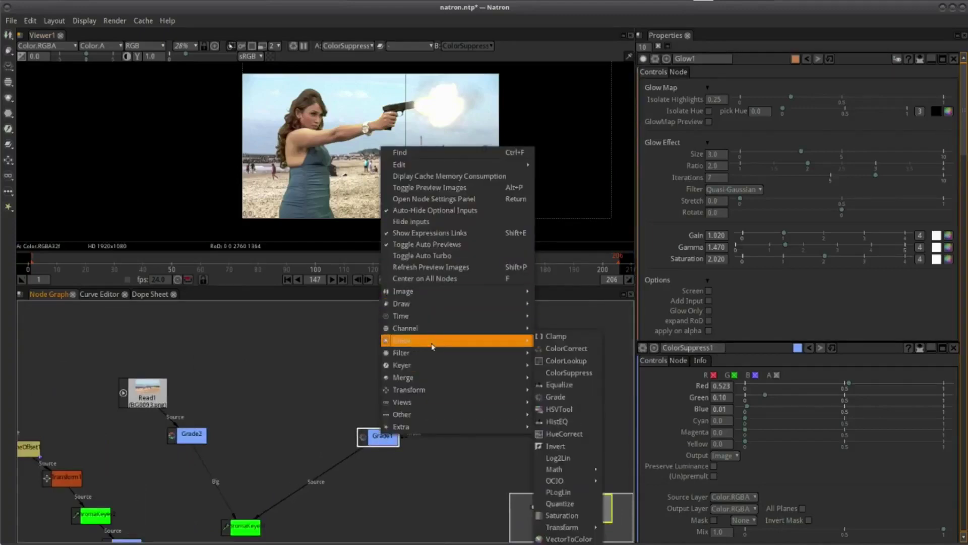
Add a Radial node from the Draw menu and place Radial1 below Grade1
mouse_move(435, 342)
mouse_move(439, 317)
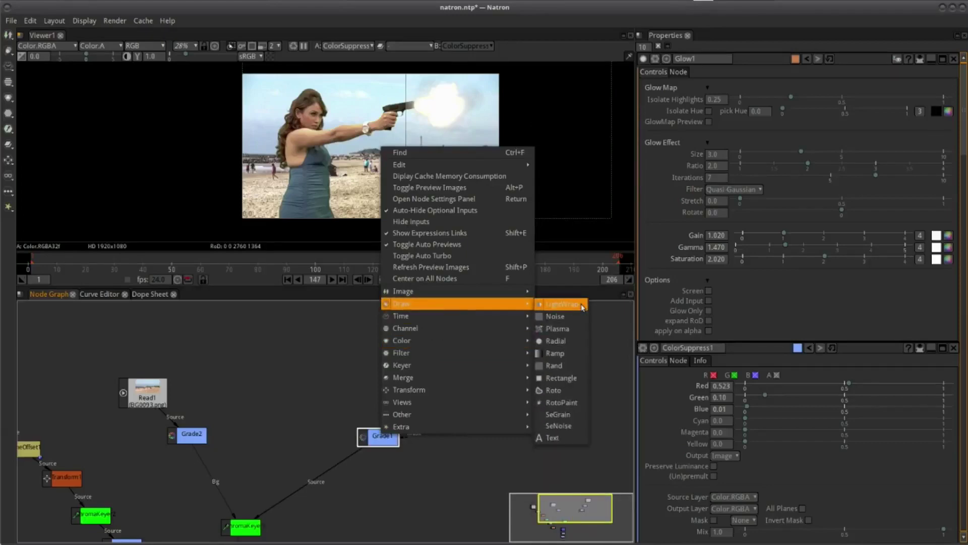
left_click(555, 341)
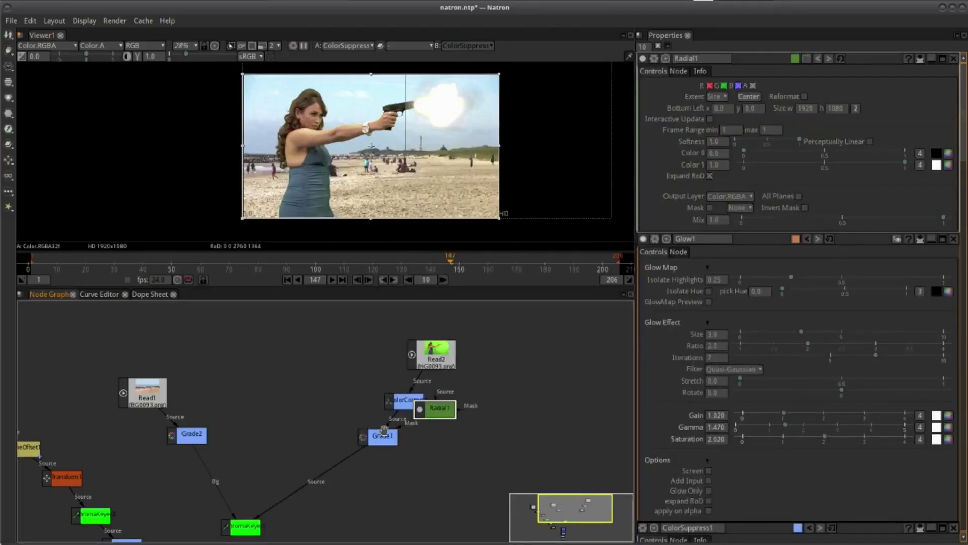
mouse_move(392, 430)
left_mouse_down()
mouse_move(421, 421)
mouse_move(382, 486)
mouse_move(428, 446)
mouse_move(419, 452)
mouse_move(433, 469)
mouse_move(447, 408)
mouse_move(396, 459)
left_mouse_up()
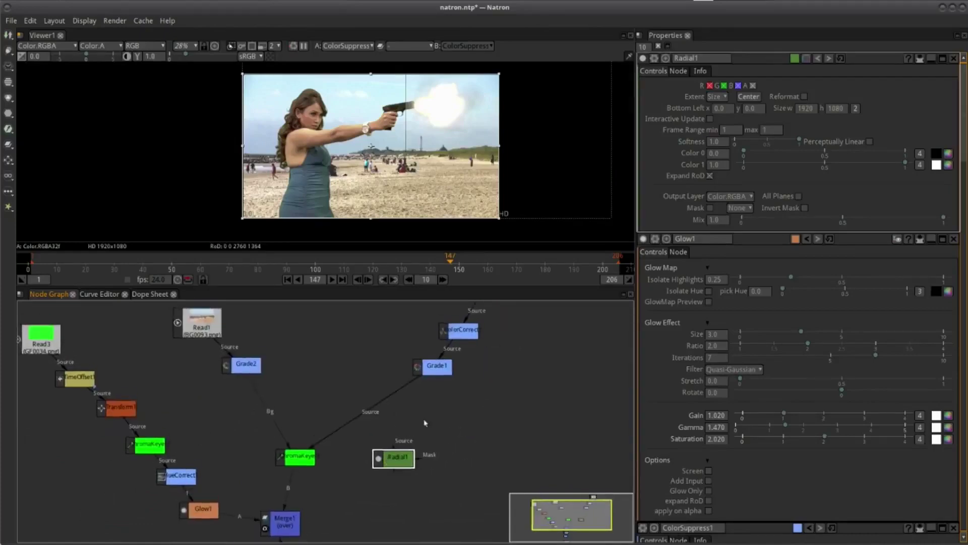
mouse_move(440, 399)
left_mouse_down()
mouse_move(380, 450)
mouse_move(444, 429)
left_mouse_up()
Insert Radial1 between Grade1 and the ChromaKeyer, moving its bottom left to -234, 22
left_click_drag(353, 457, 406, 439)
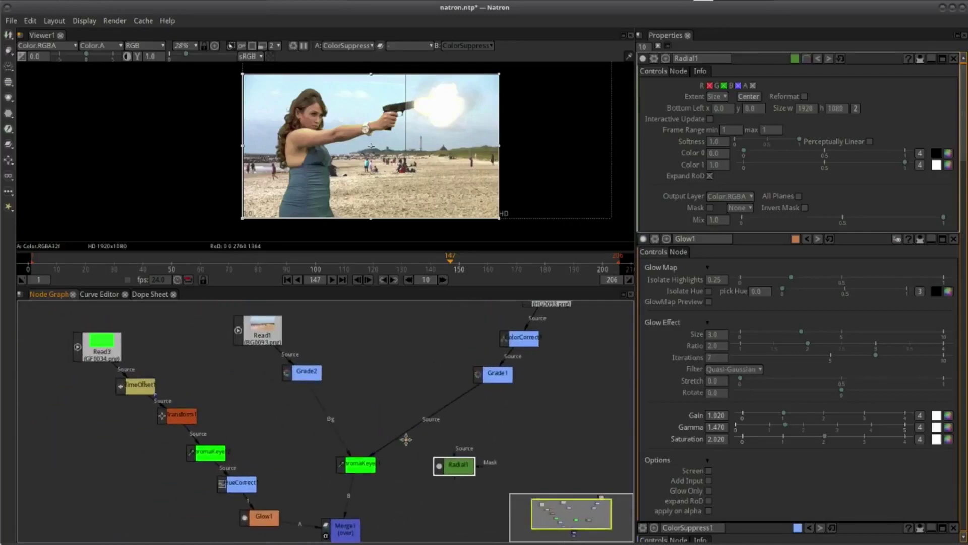
scroll(406, 439, "down", 2)
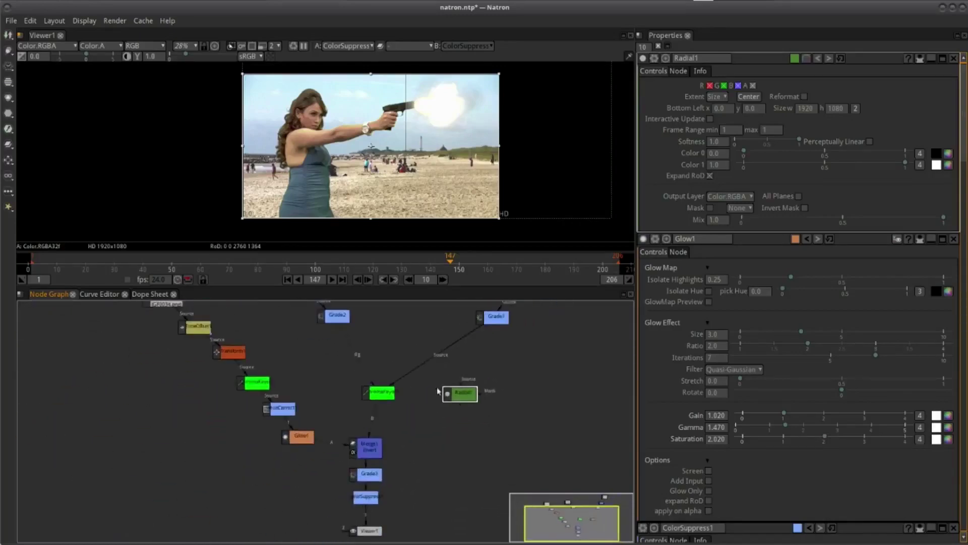
mouse_move(475, 398)
left_mouse_down()
mouse_move(411, 435)
mouse_move(418, 419)
left_mouse_up()
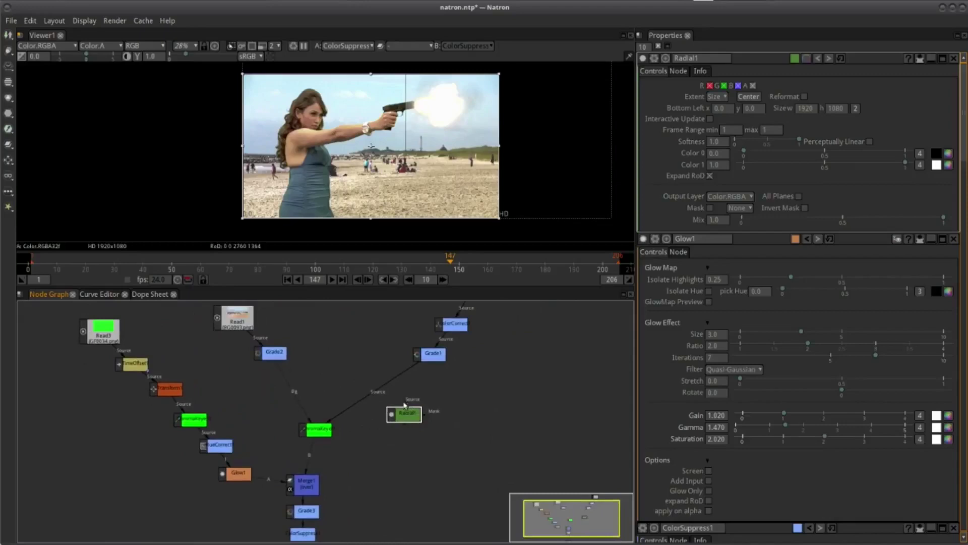
left_click_drag(432, 361, 432, 356)
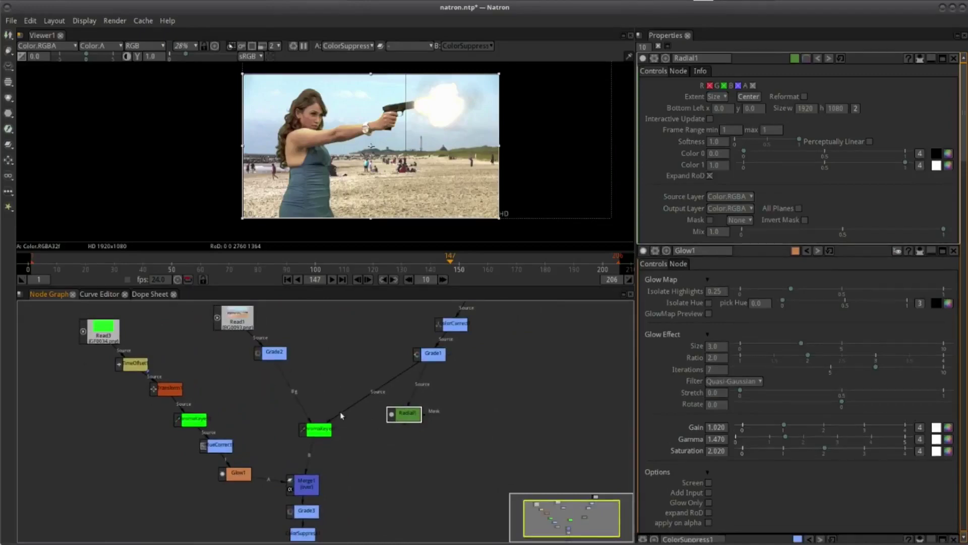
left_click_drag(406, 414, 386, 392)
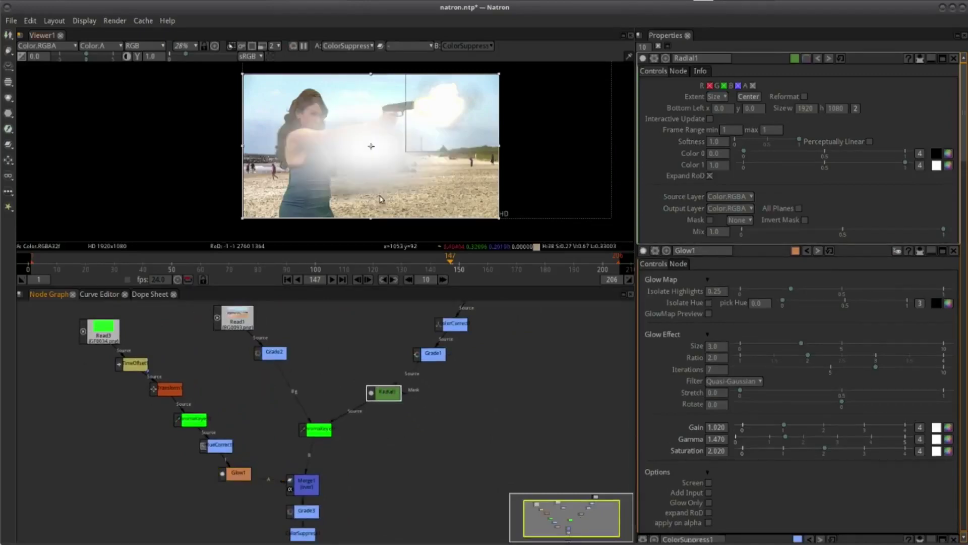
mouse_move(381, 129)
left_mouse_down()
mouse_move(419, 137)
mouse_move(381, 151)
left_mouse_up()
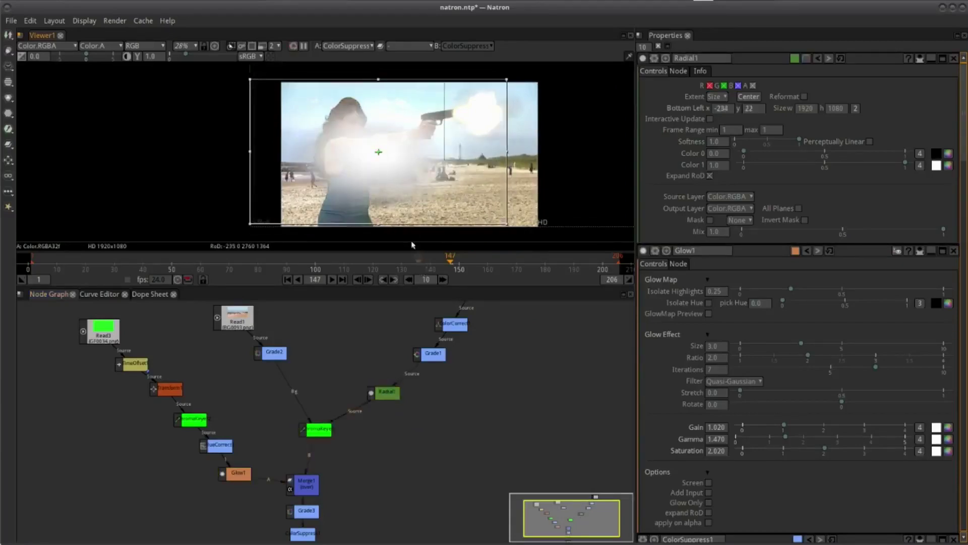
Shift Radial1's bottom left to -246, 10 and toggle its all-planes processing on and off
scroll(378, 151, "up", 3)
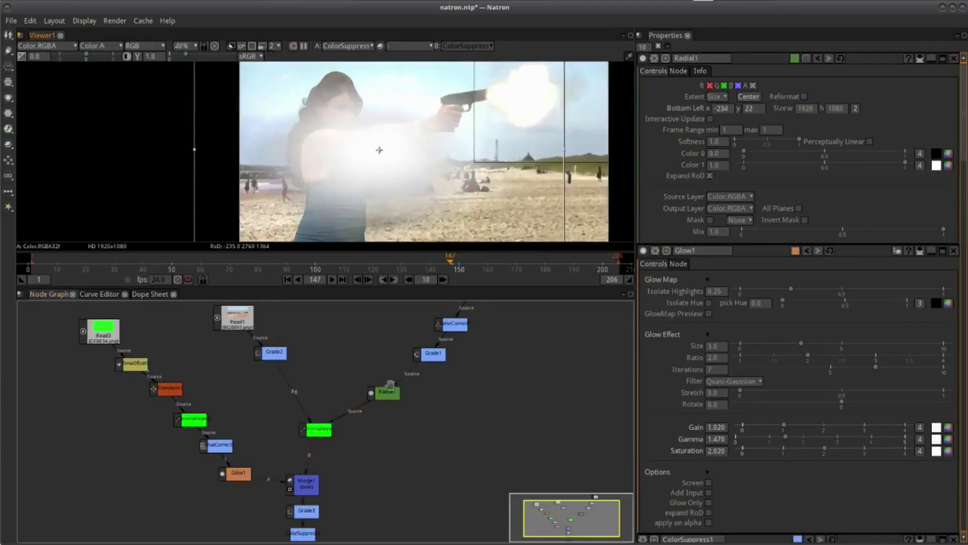
left_click_drag(379, 151, 376, 152)
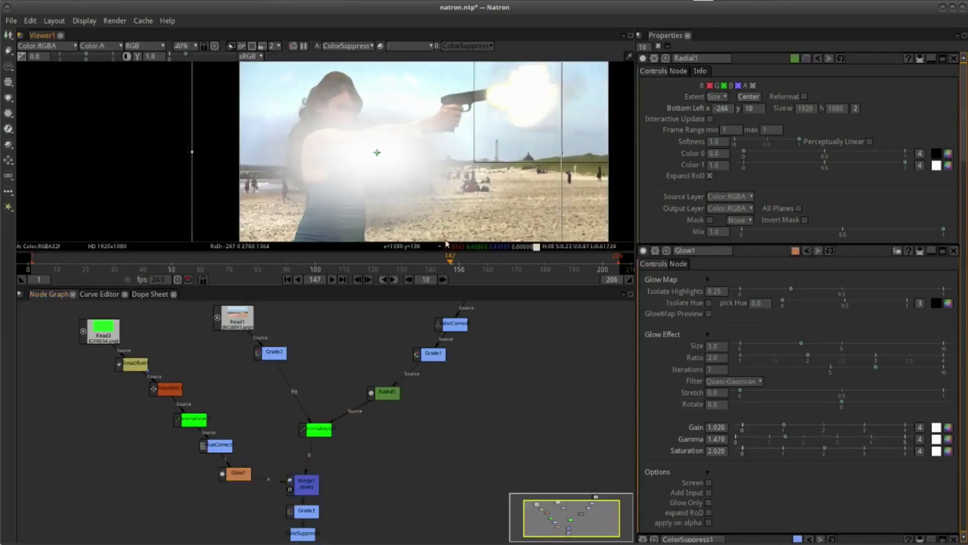
scroll(449, 389, "down", 3)
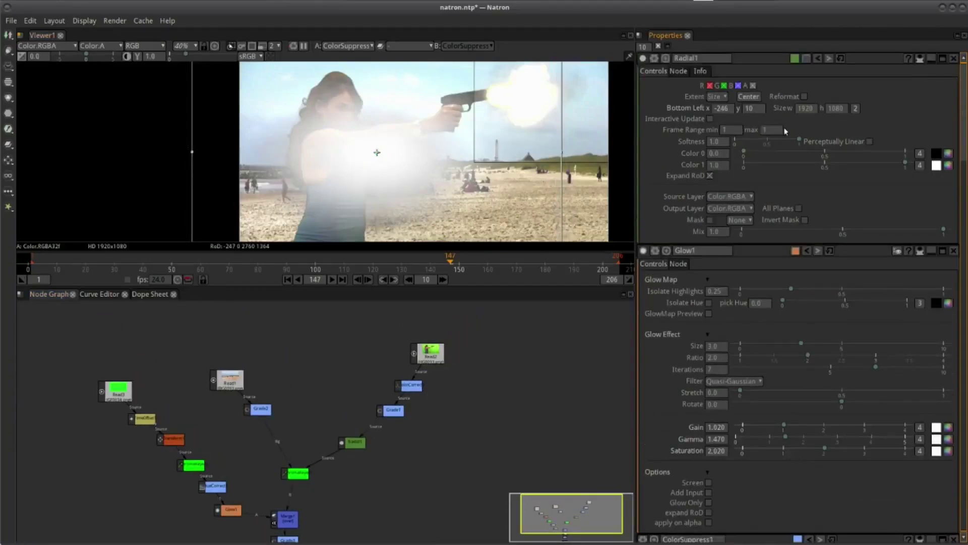
scroll(779, 144, "down", 1)
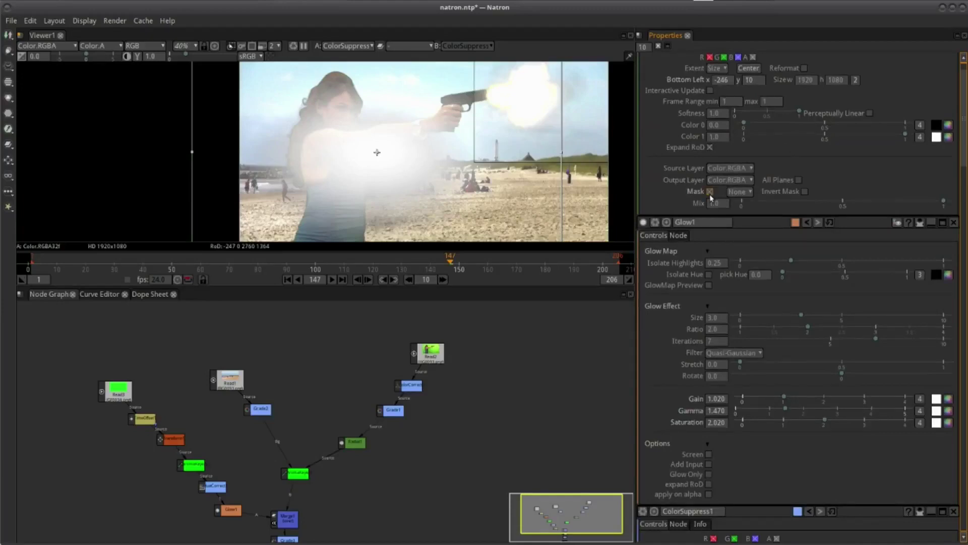
left_click(799, 180)
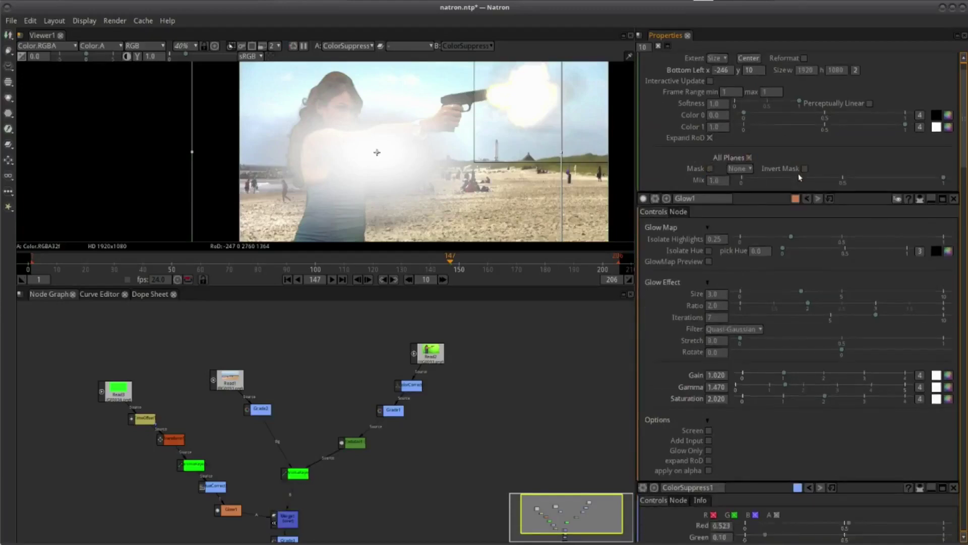
left_click(749, 157)
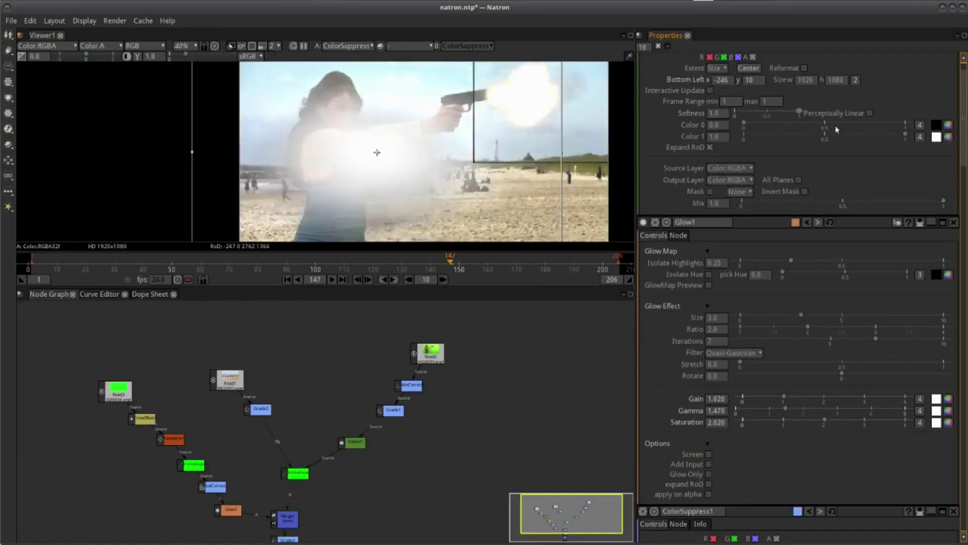
Lower Radial1's Color 1 from 1.0 to 0.158 and recentre the node tree
scroll(769, 115, "up", 1)
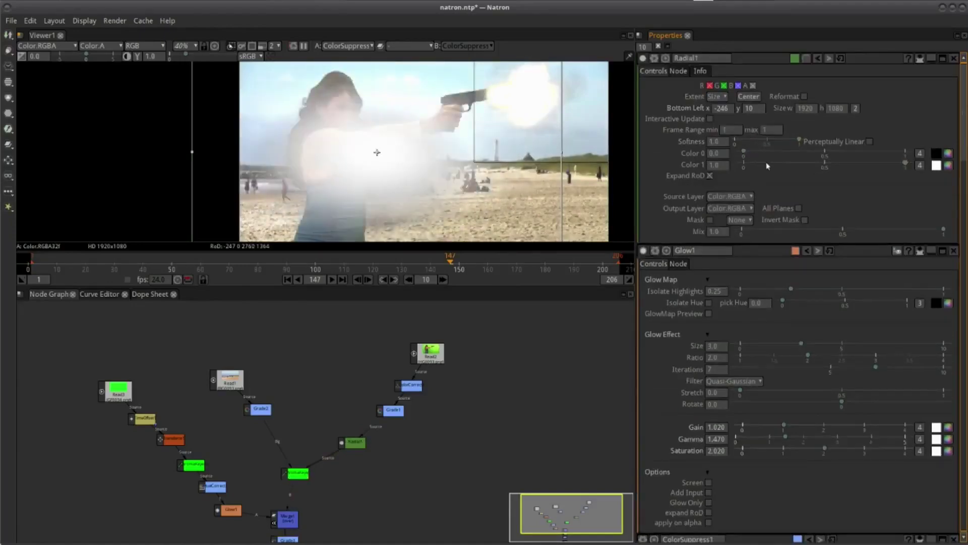
left_click_drag(741, 151, 709, 155)
left_click_drag(900, 162, 775, 163)
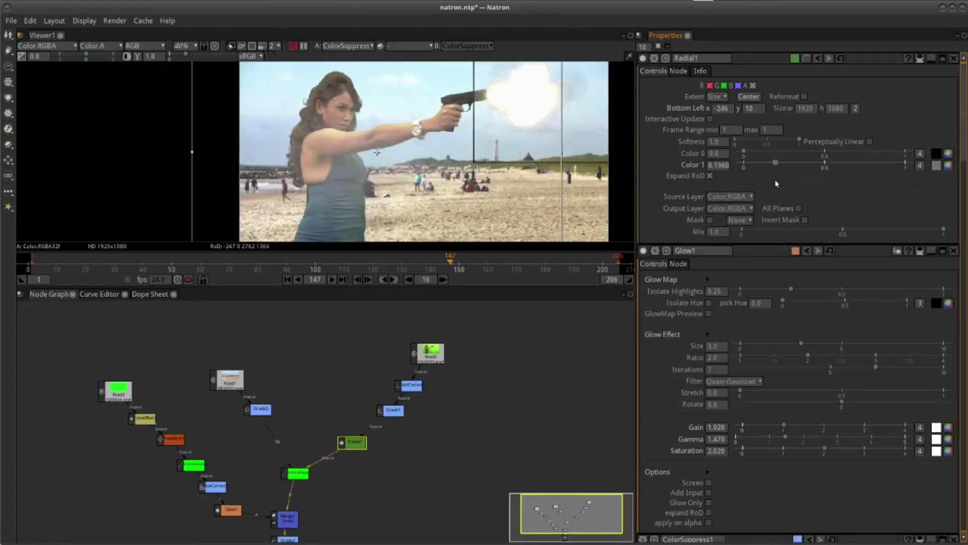
left_click(438, 406)
left_click_drag(438, 407, 460, 378)
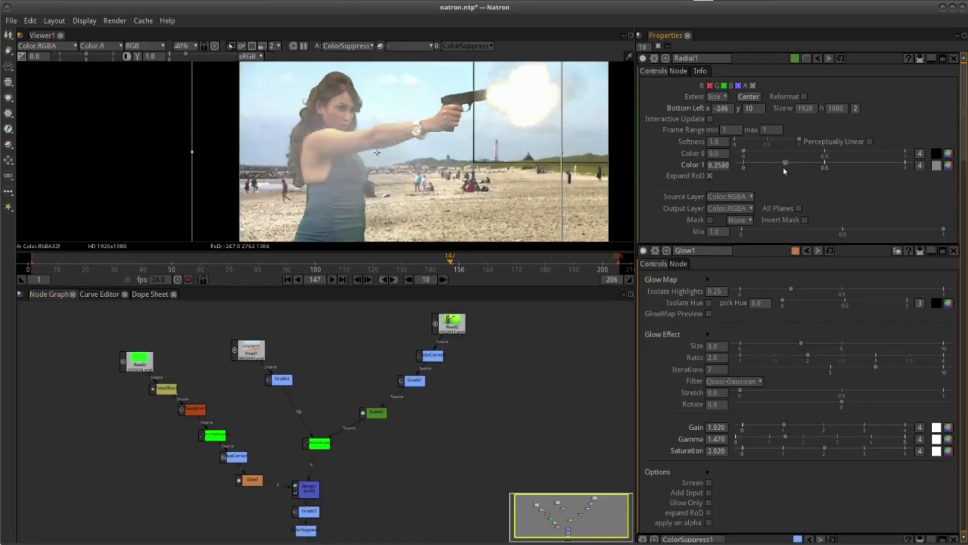
left_click_drag(774, 165, 770, 171)
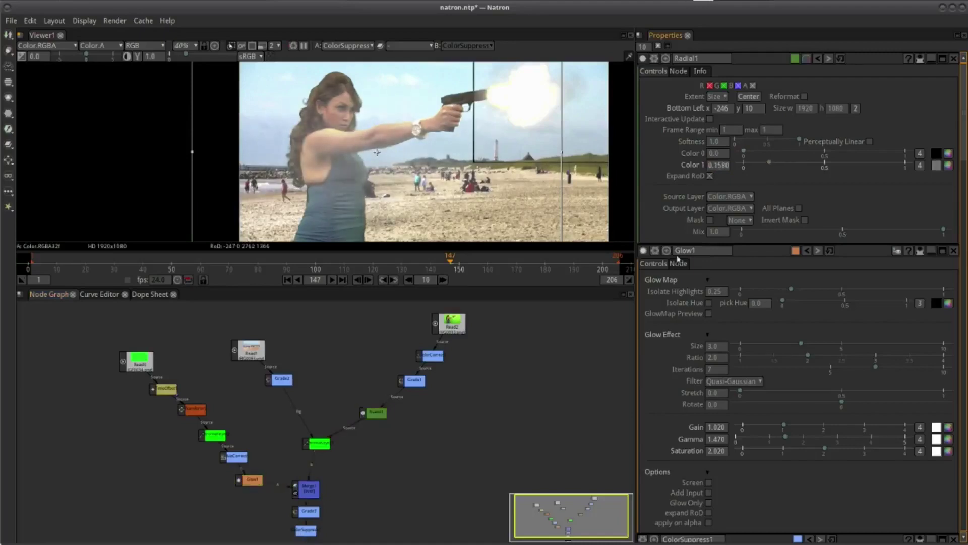
scroll(444, 399, "down", 2)
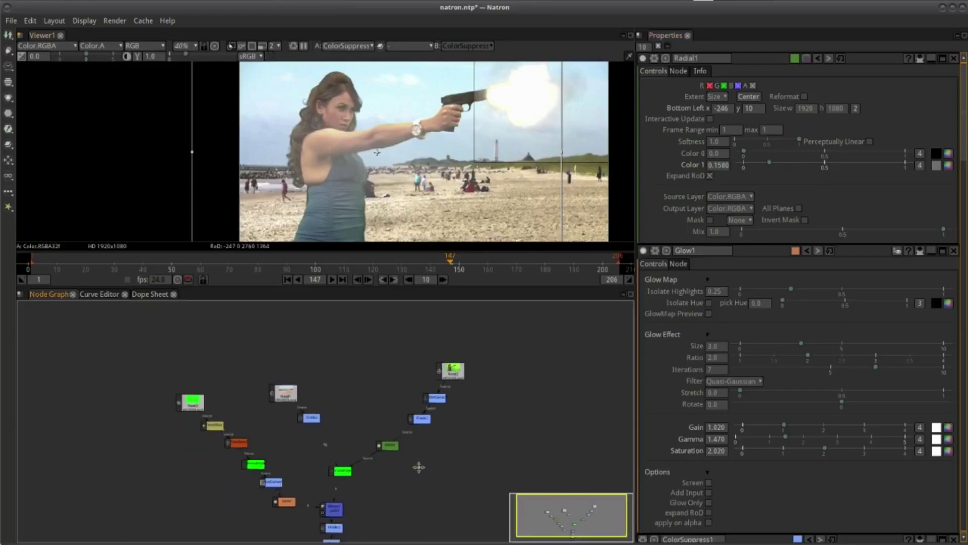
left_click_drag(419, 467, 398, 439)
right_click(372, 420)
mouse_move(421, 288)
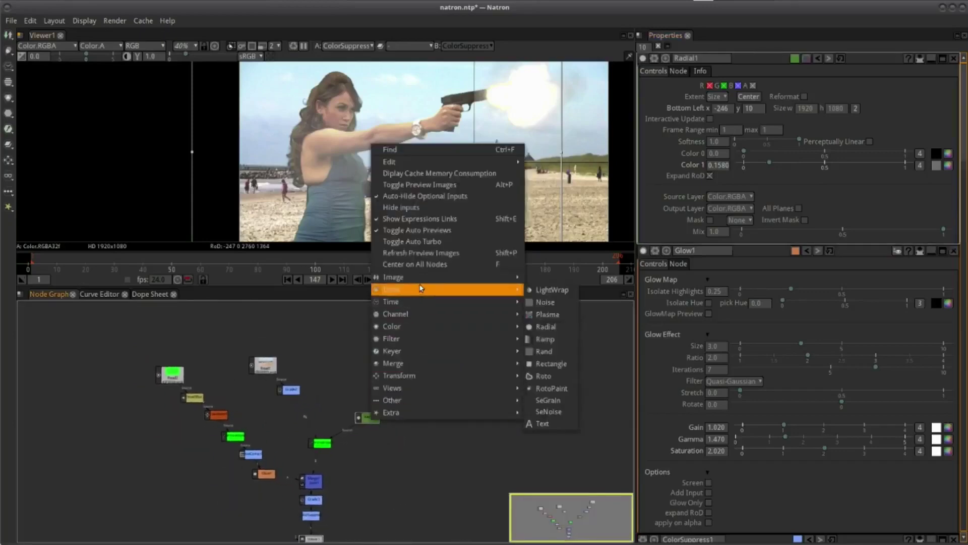
mouse_move(430, 307)
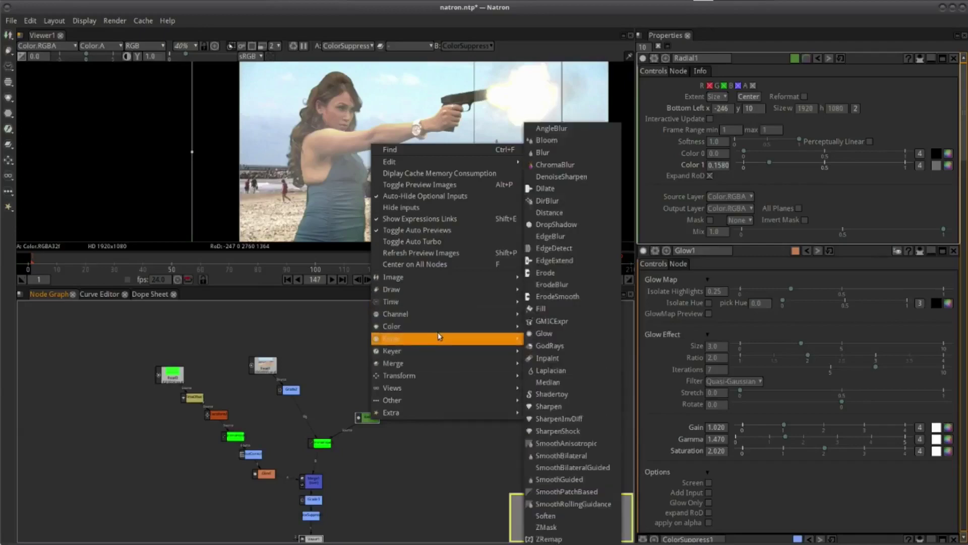
mouse_move(439, 339)
left_click(564, 338)
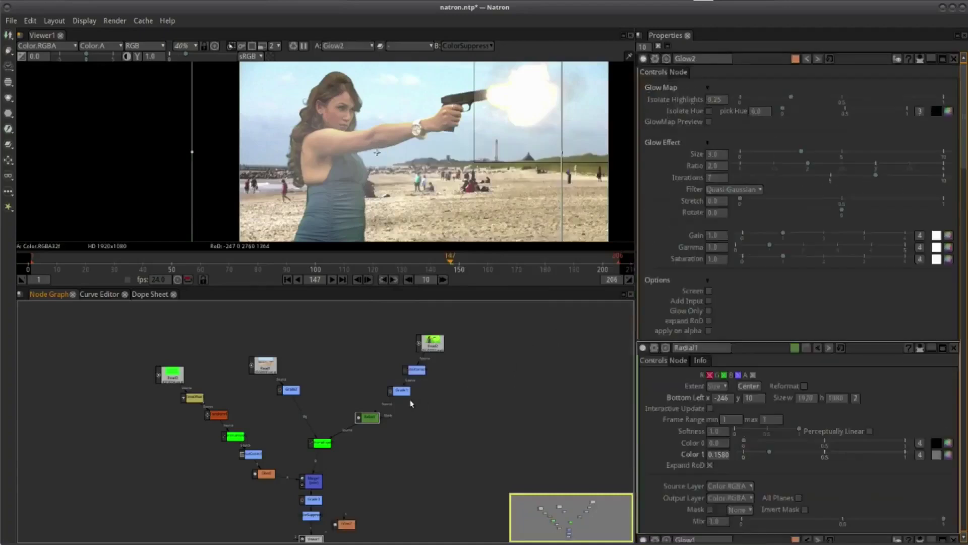
left_click_drag(366, 503, 425, 444)
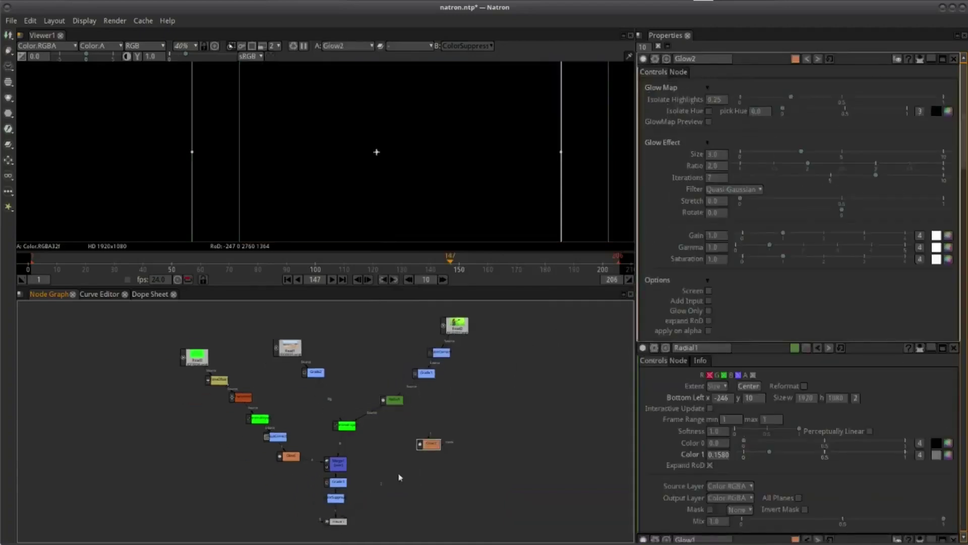
scroll(387, 499, "up", 2)
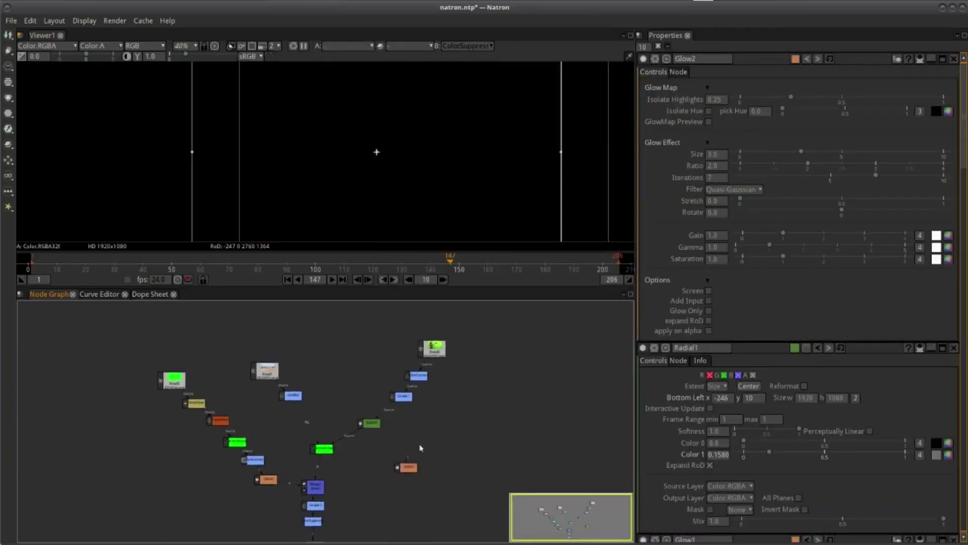
left_click(426, 474)
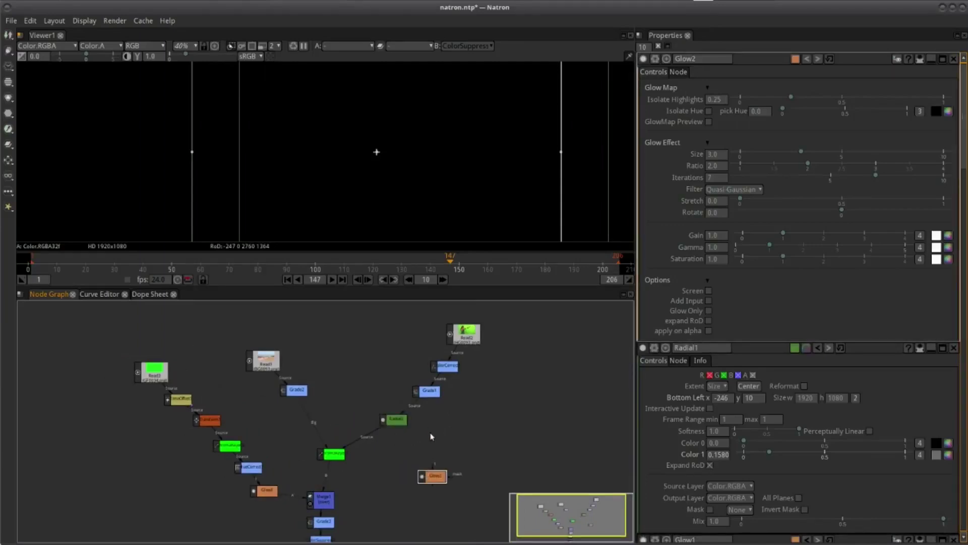
key("Delete")
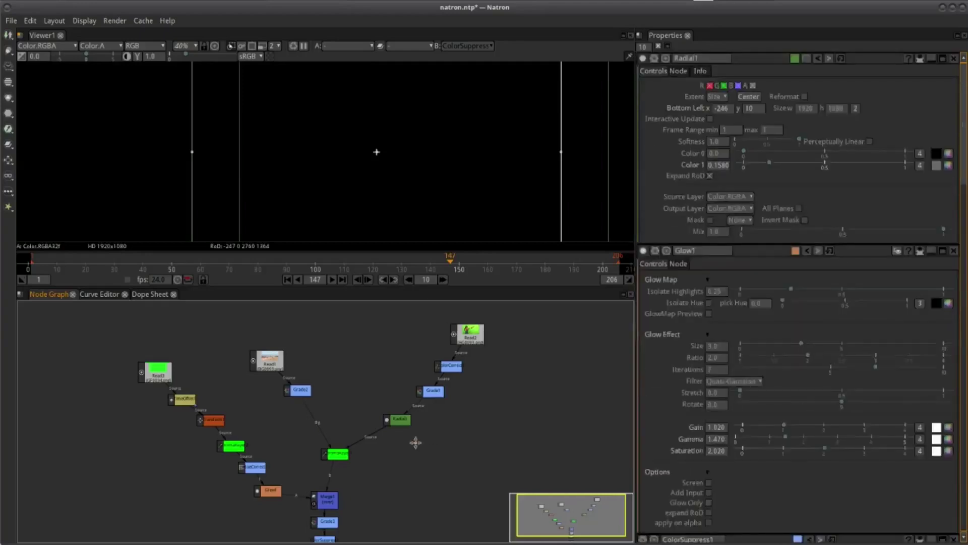
Move Radial1 and the middle ChromaKeyer to the right to make room
left_click(409, 417)
left_click_drag(406, 424, 413, 450)
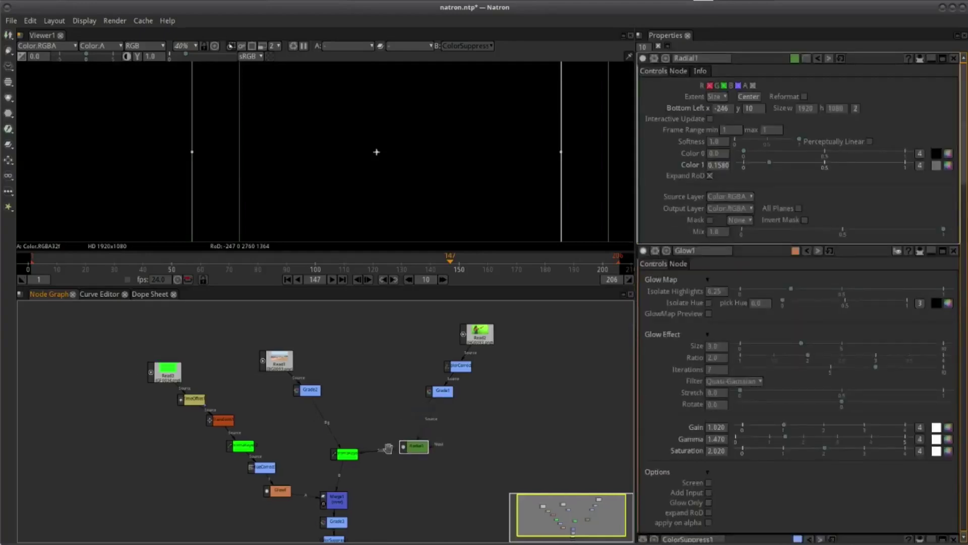
scroll(500, 444, "up", 2)
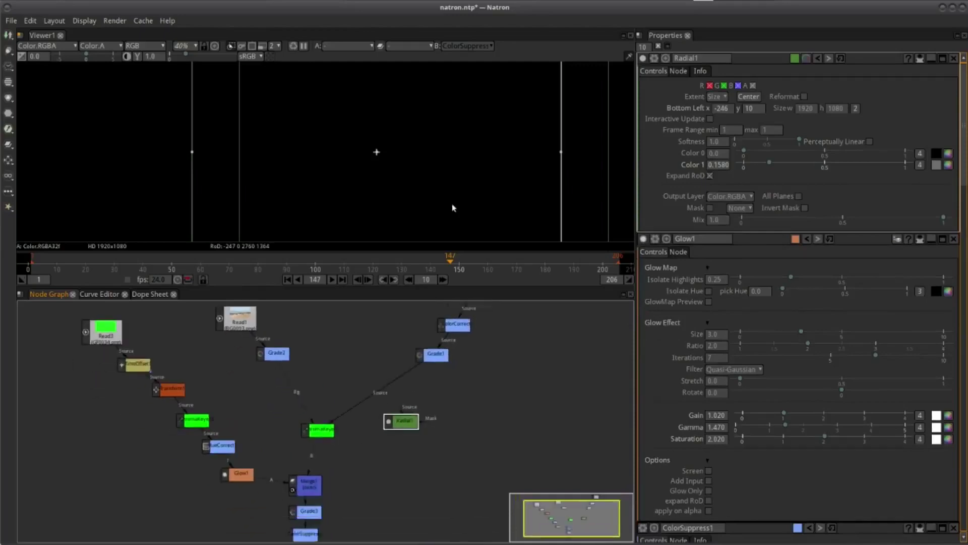
scroll(385, 330, "down", 1)
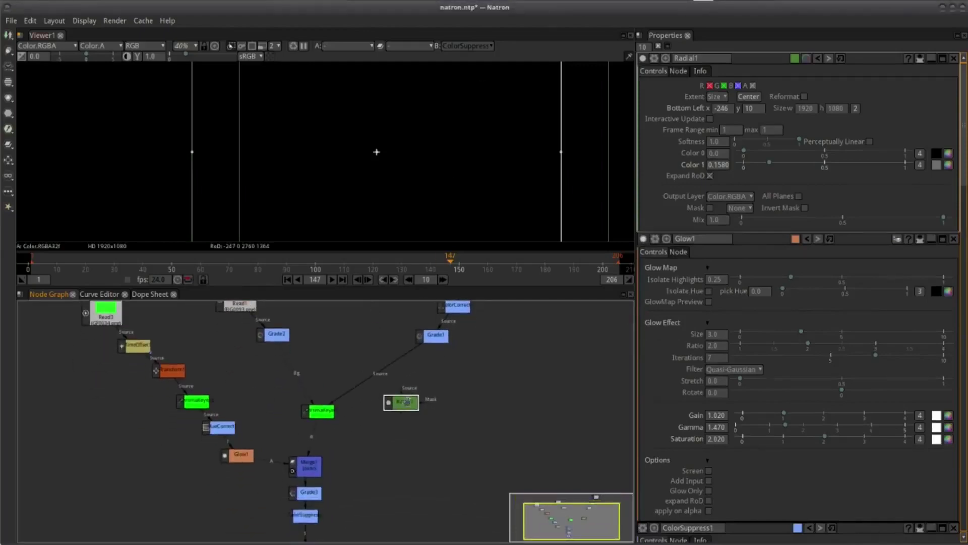
left_click_drag(407, 402, 492, 415)
scroll(384, 429, "up", 3)
mouse_move(376, 457)
left_mouse_down()
mouse_move(425, 458)
mouse_move(441, 441)
left_mouse_up()
mouse_move(409, 514)
left_mouse_down()
mouse_move(378, 429)
mouse_move(316, 479)
left_mouse_up()
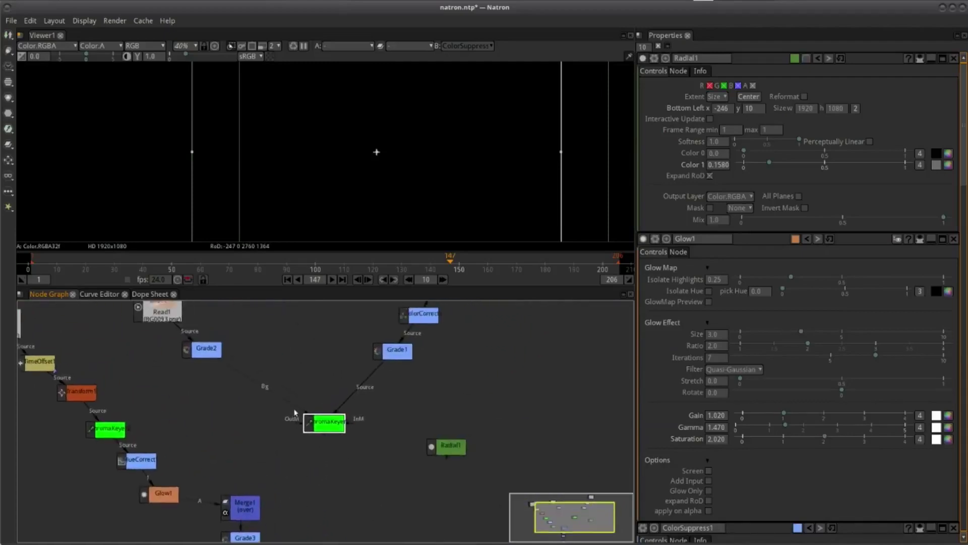
left_click_drag(303, 430, 318, 423)
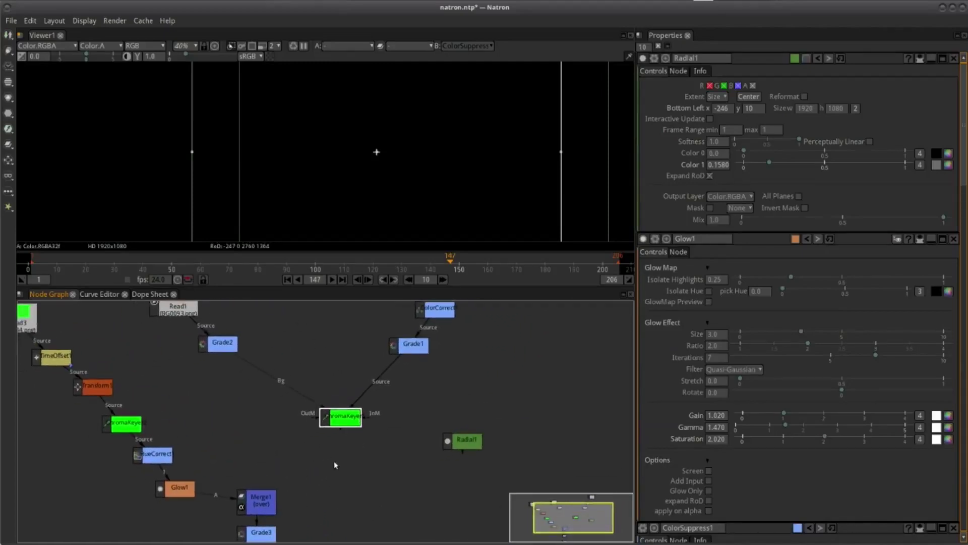
Add a Merge2 (over) node below the ChromaKeyer with the M shortcut
right_click(336, 465)
mouse_move(374, 345)
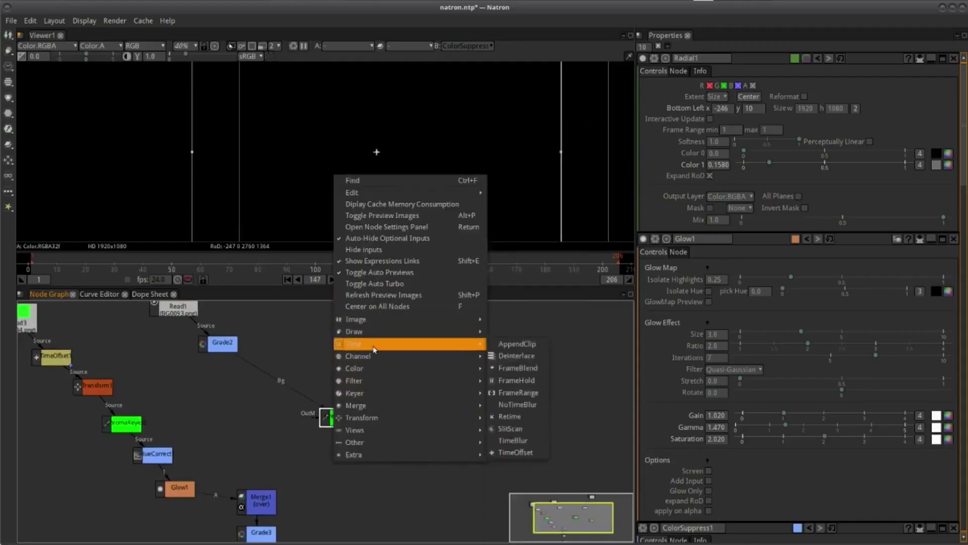
left_click(520, 432)
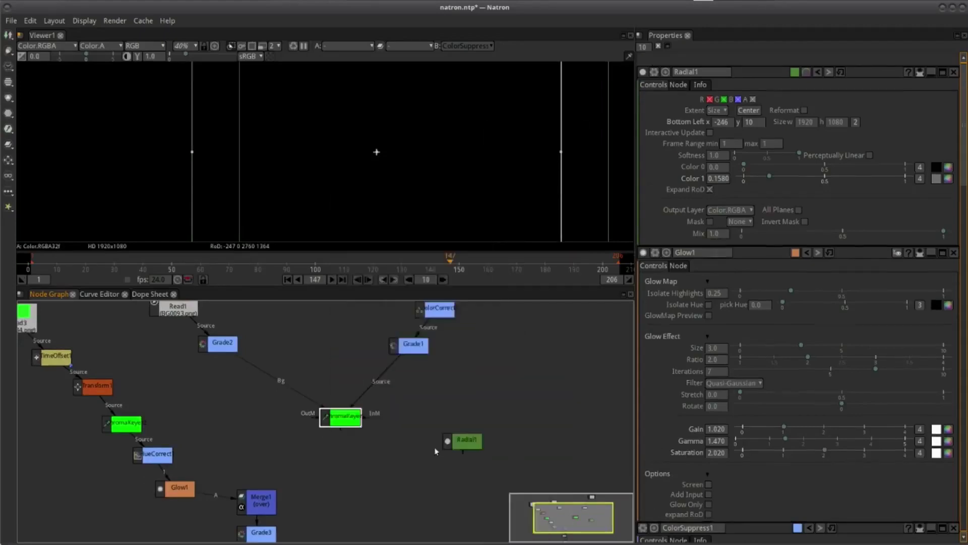
key("m")
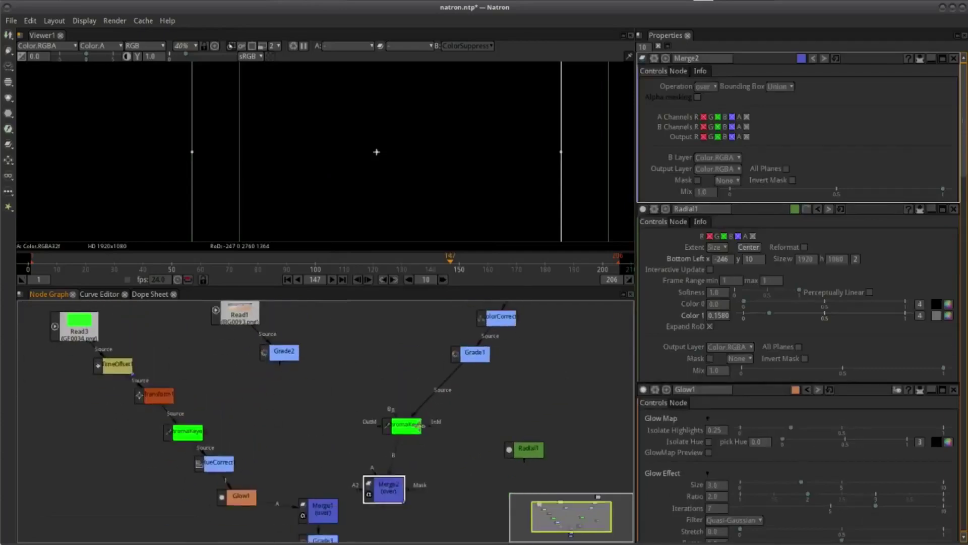
Place Merge2 beside the ChromaKeyer and rewire the keyer into its A input
mouse_move(386, 488)
left_mouse_down()
mouse_move(340, 448)
mouse_move(404, 431)
left_mouse_up()
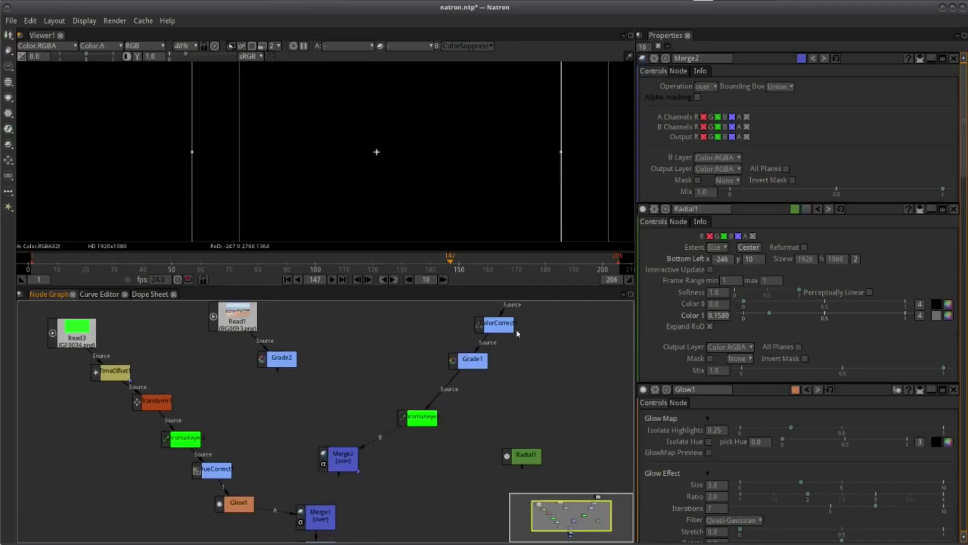
mouse_move(348, 456)
left_mouse_down()
mouse_move(400, 482)
mouse_move(429, 423)
left_mouse_up()
scroll(403, 421, "down", 2)
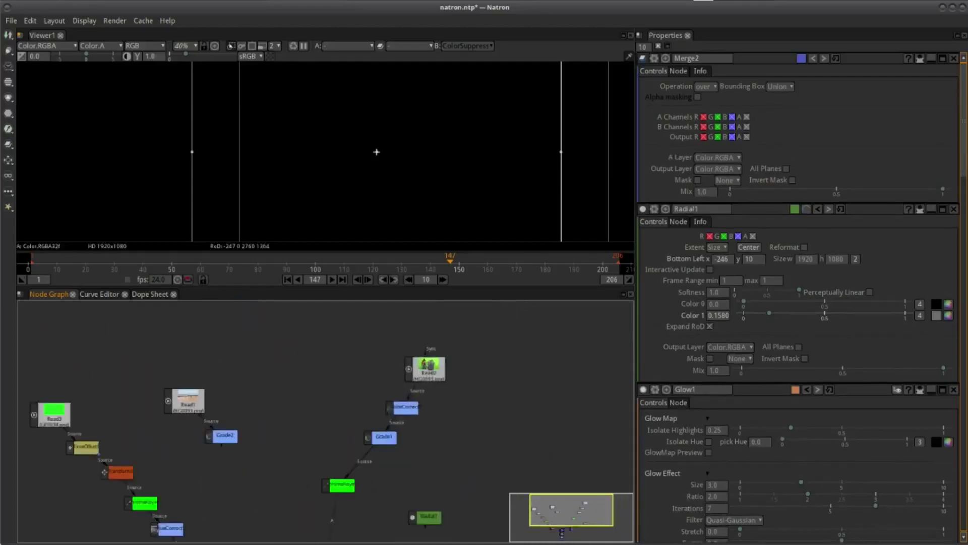
mouse_move(353, 439)
left_mouse_down()
mouse_move(454, 392)
mouse_move(354, 396)
left_mouse_up()
Line Read2, ColorCorrect and Grade1 into a vertical chain, moving Read1 and Grade2 aside
mouse_move(400, 417)
left_mouse_down()
mouse_move(462, 438)
mouse_move(526, 423)
left_mouse_up()
left_click_drag(352, 374, 580, 361)
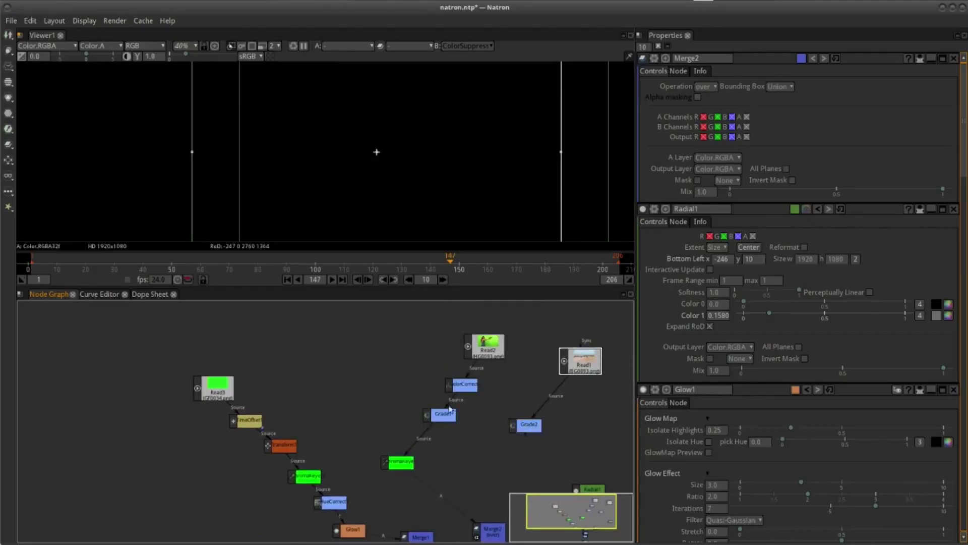
left_click_drag(450, 409, 395, 392)
left_click_drag(464, 384, 377, 345)
left_click_drag(487, 342, 322, 299)
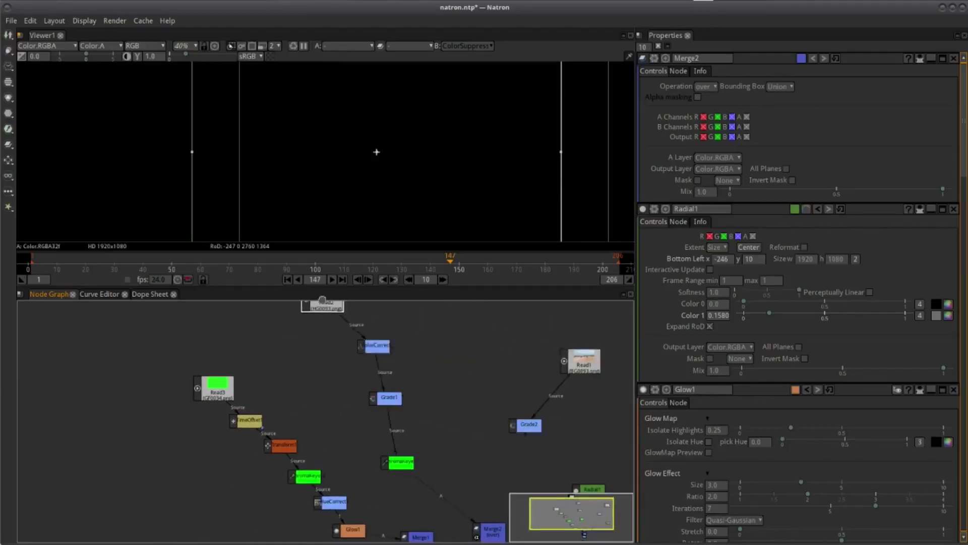
scroll(322, 403, "down", 2)
mouse_move(373, 443)
left_mouse_down()
mouse_move(335, 416)
mouse_move(373, 440)
left_mouse_up()
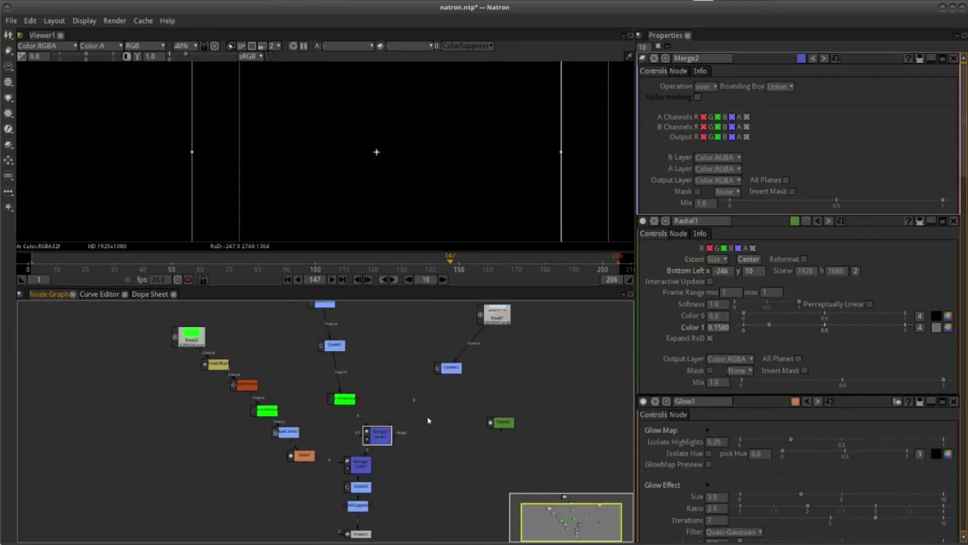
scroll(432, 380, "down", 1)
mouse_move(404, 406)
left_mouse_down()
mouse_move(383, 349)
mouse_move(382, 420)
left_mouse_up()
Return to frame 145 and bring up the Cache, then File menus
left_click(444, 262)
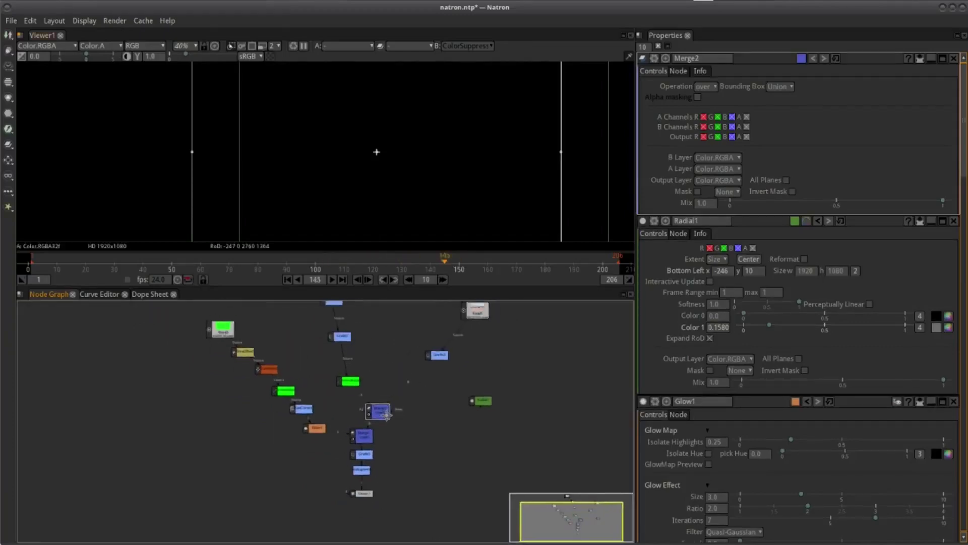
scroll(382, 419, "up", 2)
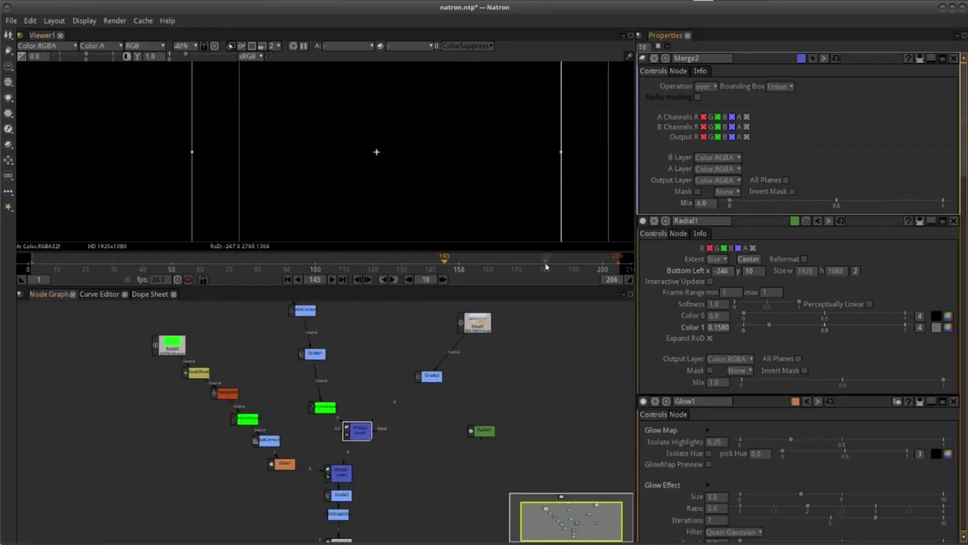
scroll(424, 394, "down", 1)
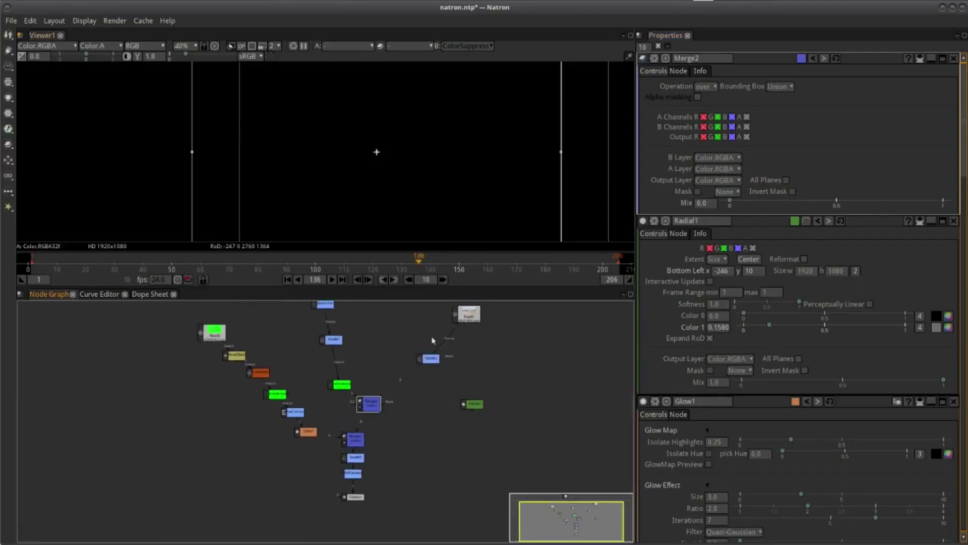
left_click(150, 23)
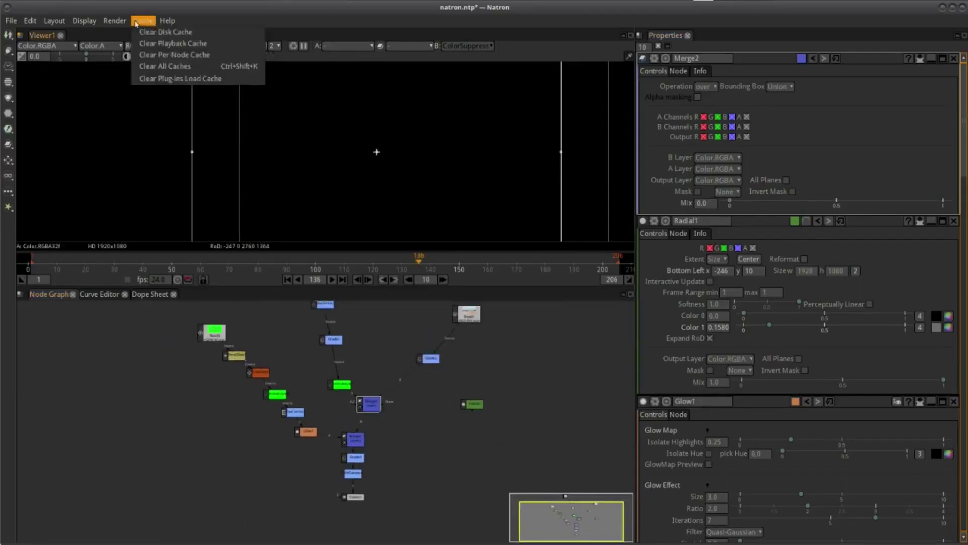
left_click(10, 20)
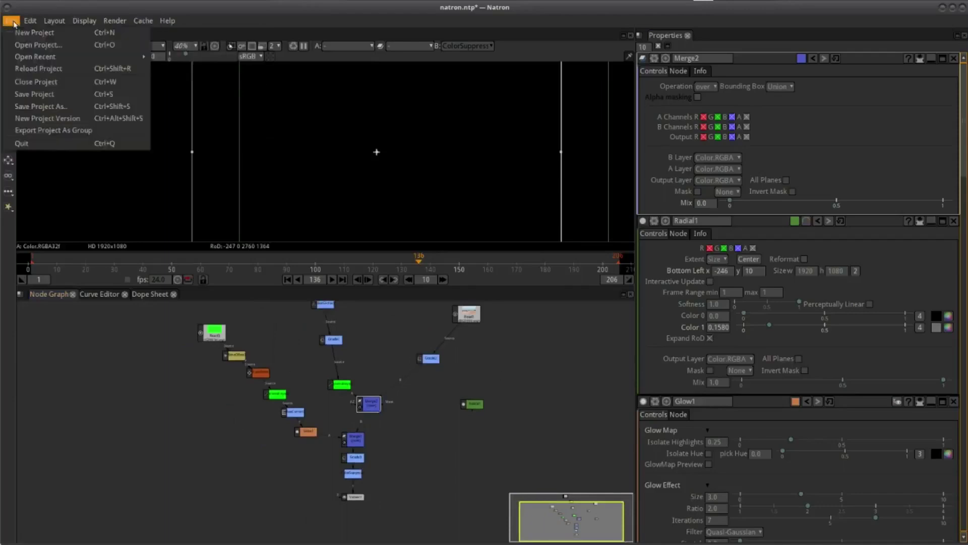
Save the project, clear the cached frames and scrub to frame 136
left_click(52, 95)
left_click(143, 20)
left_click(154, 36)
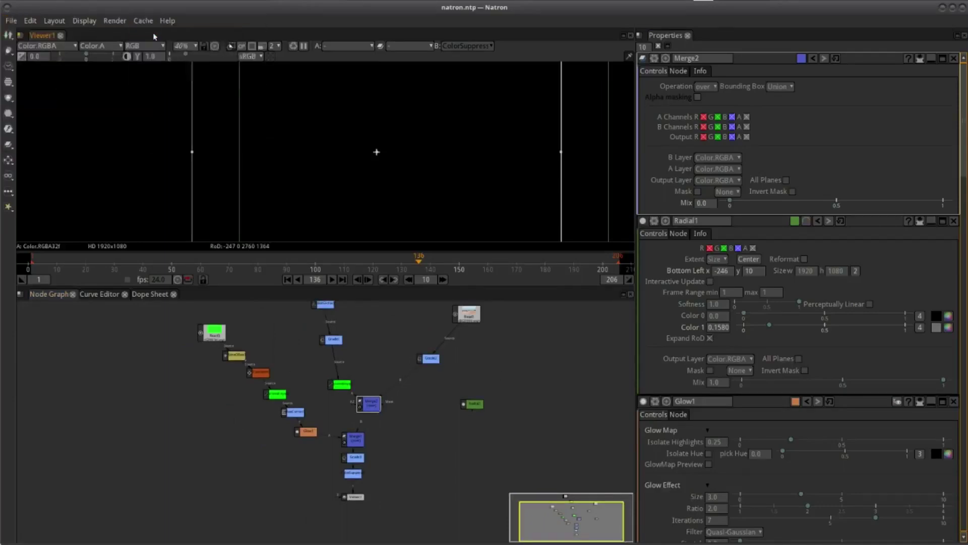
left_click_drag(263, 318, 239, 335)
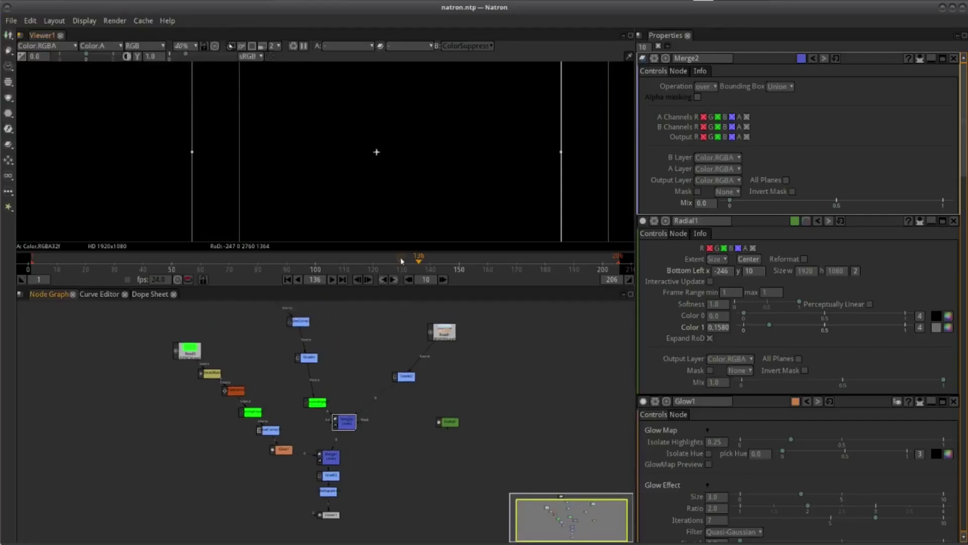
left_click_drag(407, 261, 418, 261)
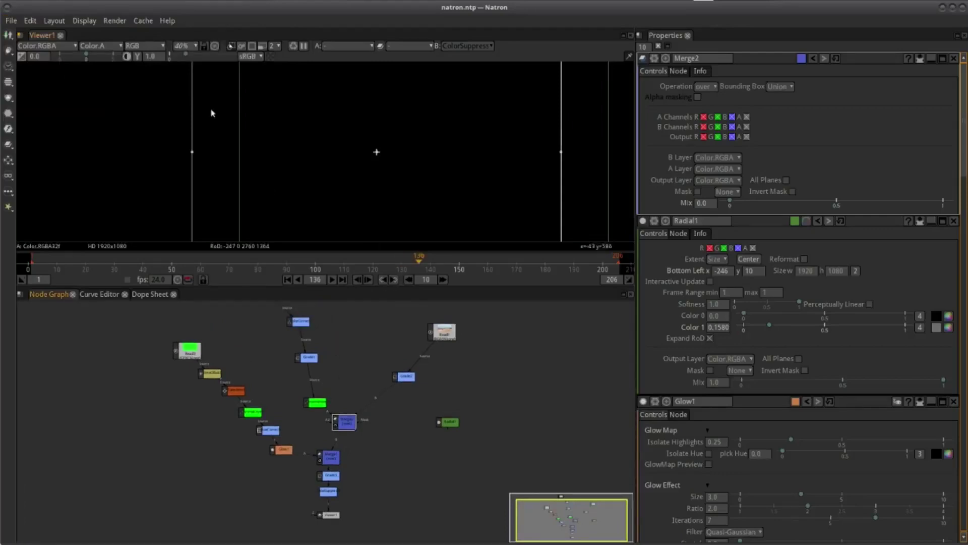
left_click(144, 21)
left_click(150, 44)
Check frames 132, 124, 134 and 144, finishing with Clear All Caches
left_click(409, 261)
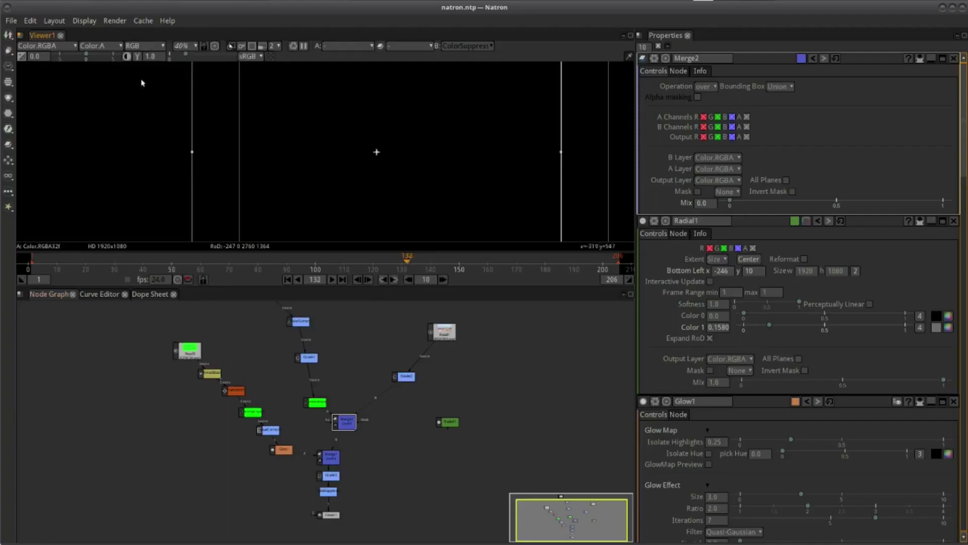
left_click(143, 21)
left_click(151, 53)
left_click(385, 260)
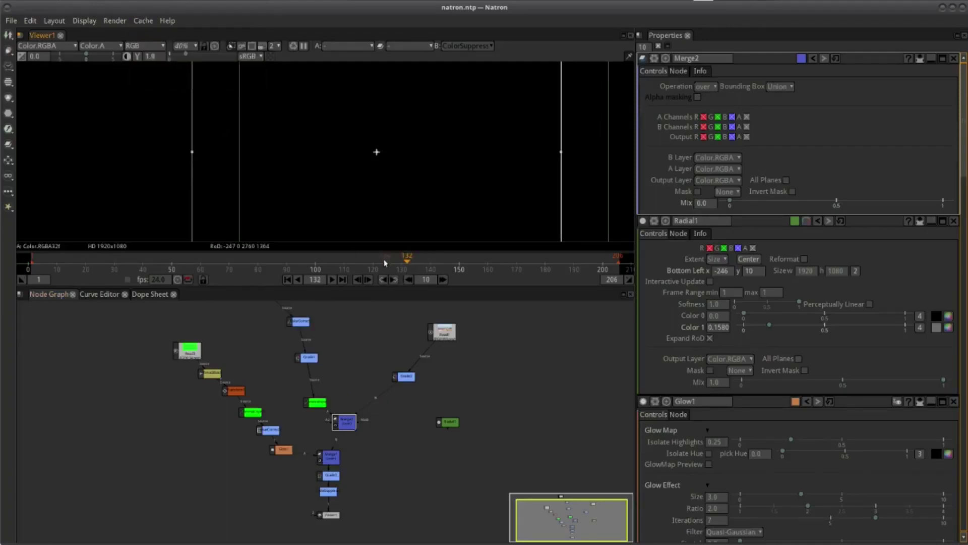
left_click(415, 263)
left_click(441, 263)
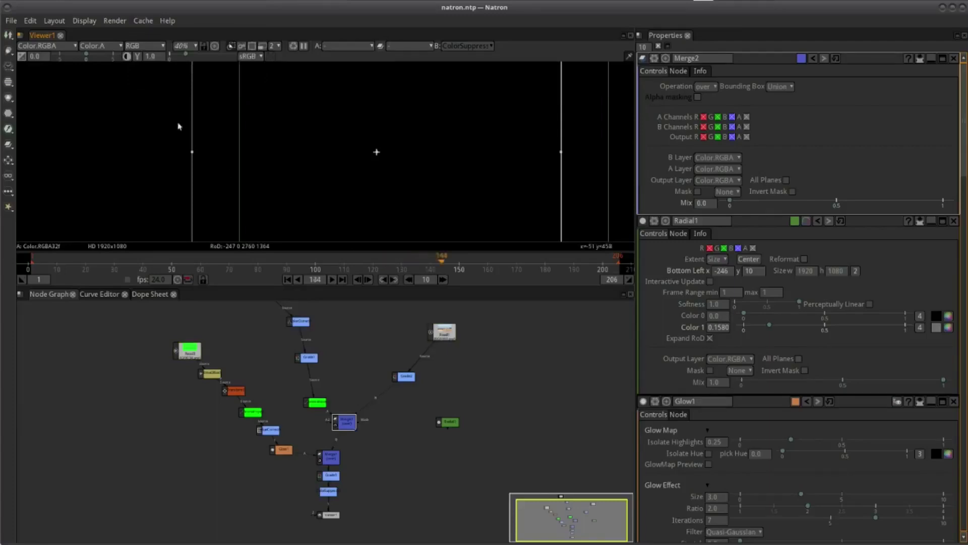
left_click(143, 22)
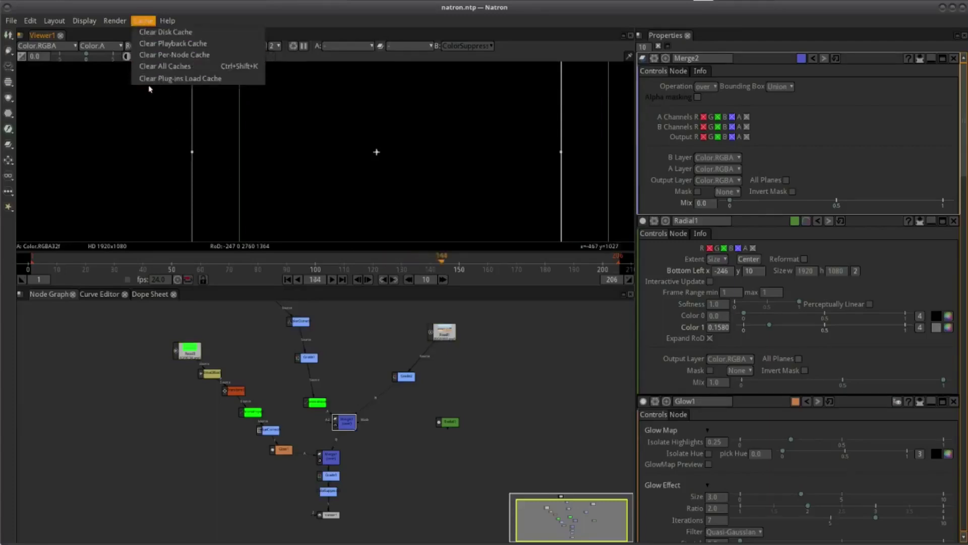
left_click(161, 69)
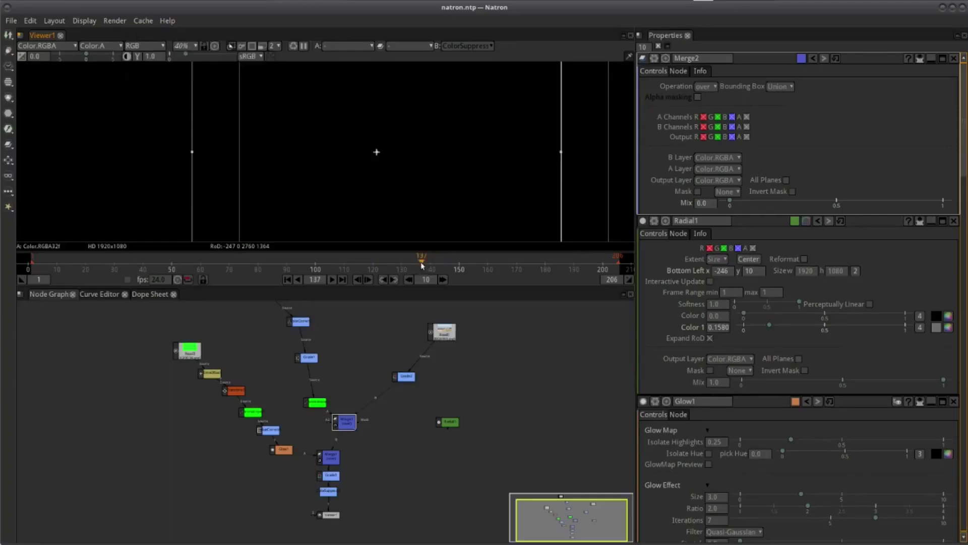
Scrub the timeline between frames 112 and 153 to review the shot
left_click_drag(423, 266, 393, 265)
scroll(358, 318, "down", 4)
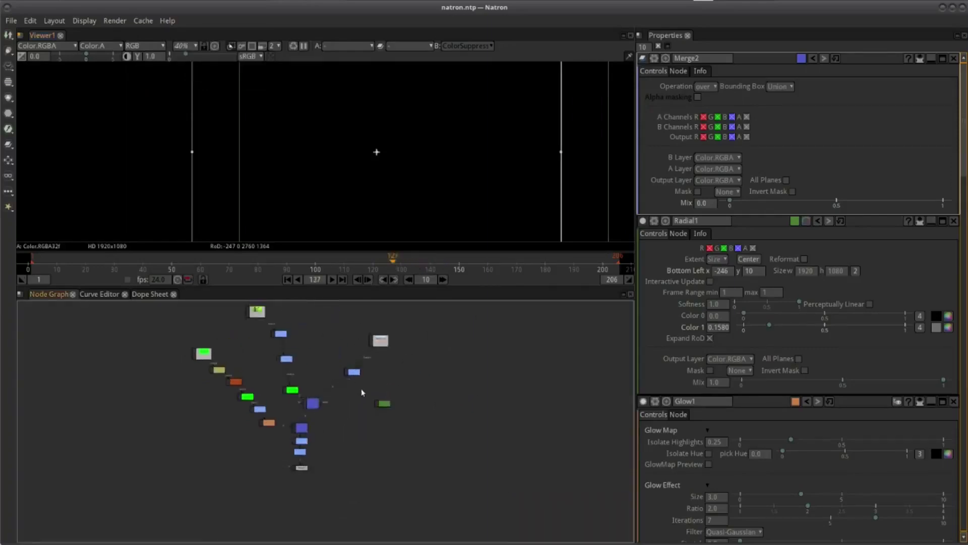
scroll(368, 383, "up", 4)
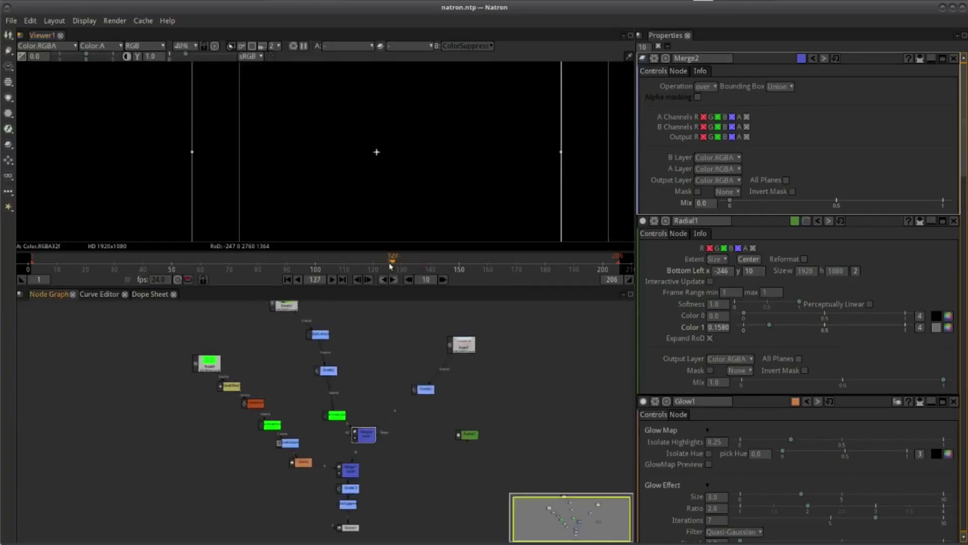
left_click_drag(393, 262, 355, 263)
left_click_drag(382, 385, 382, 372)
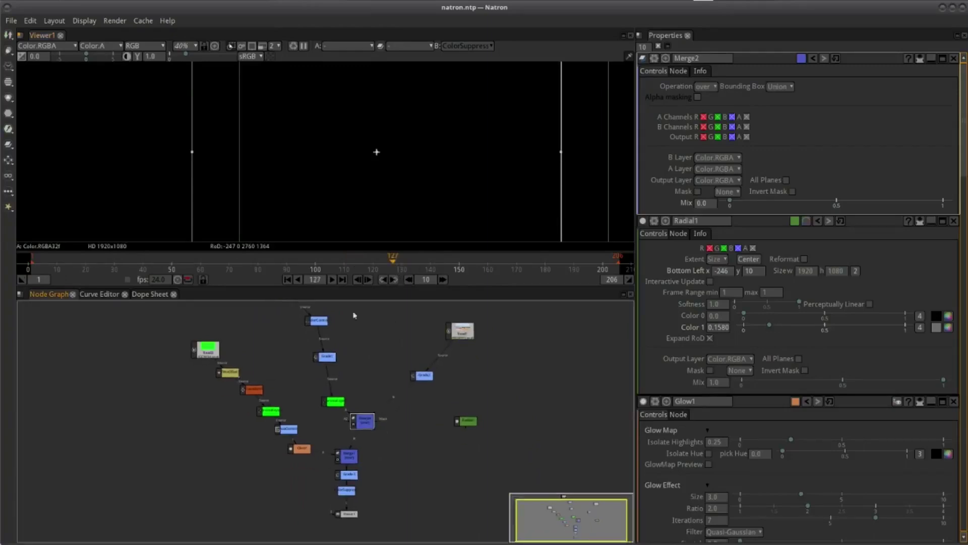
left_click(348, 263)
left_click_drag(326, 262, 467, 262)
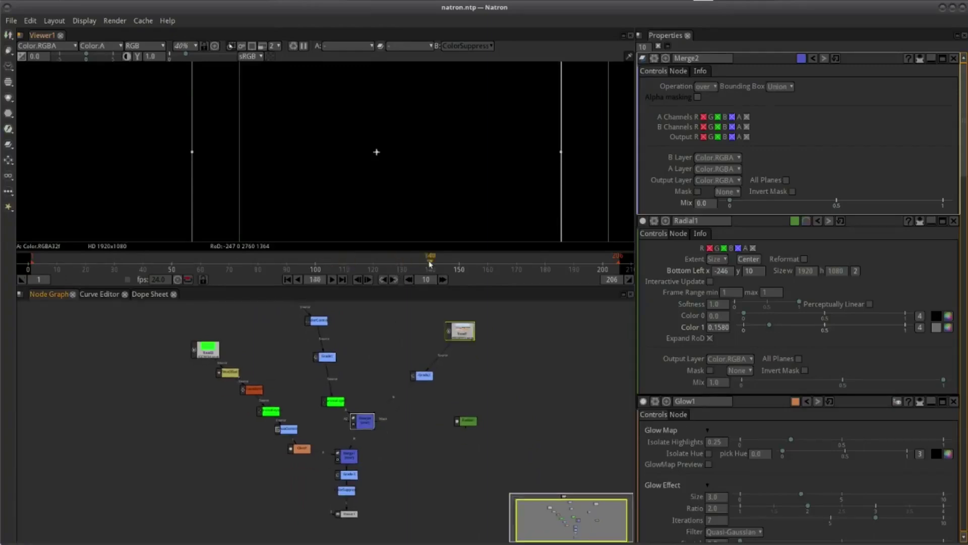
Move Merge2 down-right and place the ChromaKeyer beside HueCorrect at frame 139
scroll(384, 413, "up", 1)
scroll(363, 428, "up", 2)
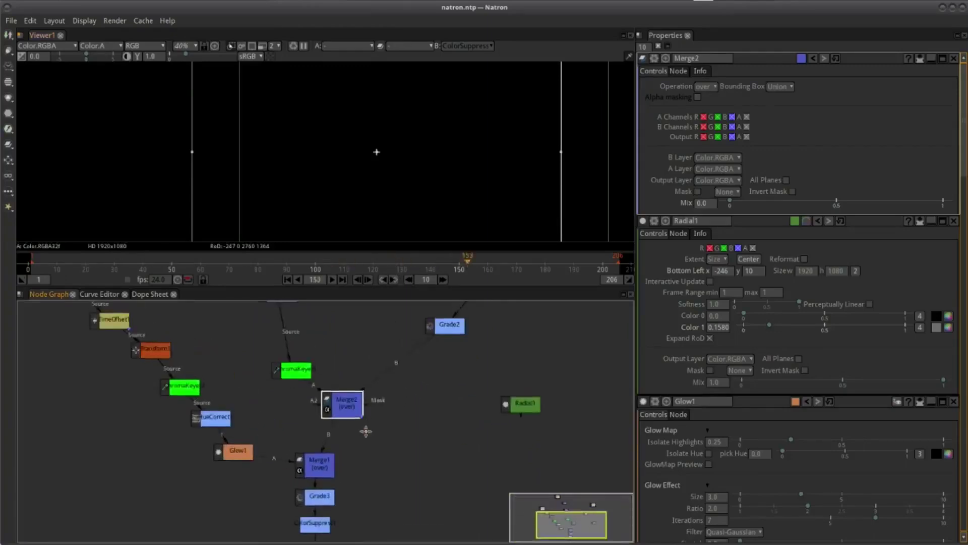
scroll(374, 411, "up", 1)
scroll(391, 433, "up", 1)
mouse_move(391, 433)
left_mouse_down()
mouse_move(423, 446)
mouse_move(353, 447)
left_mouse_up()
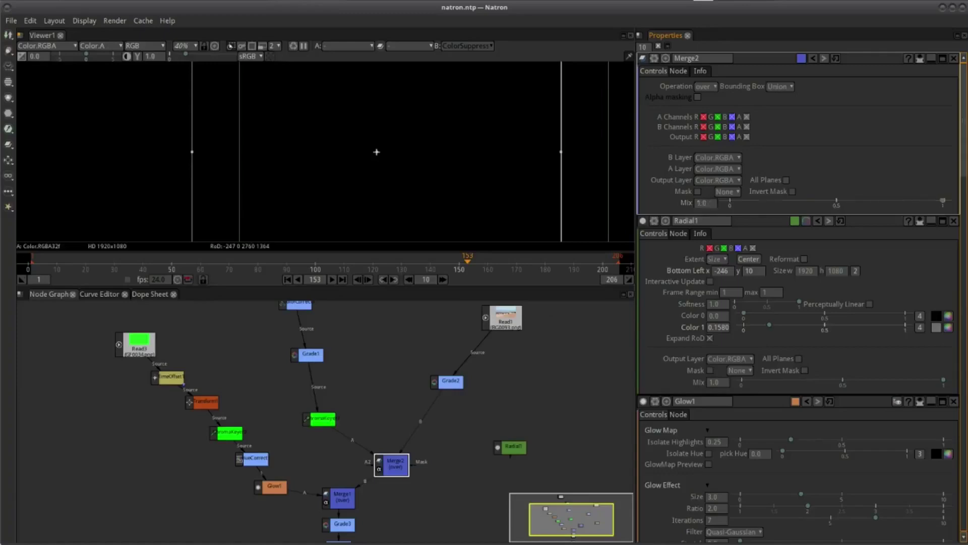
left_click_drag(547, 350, 542, 367)
left_click(428, 259)
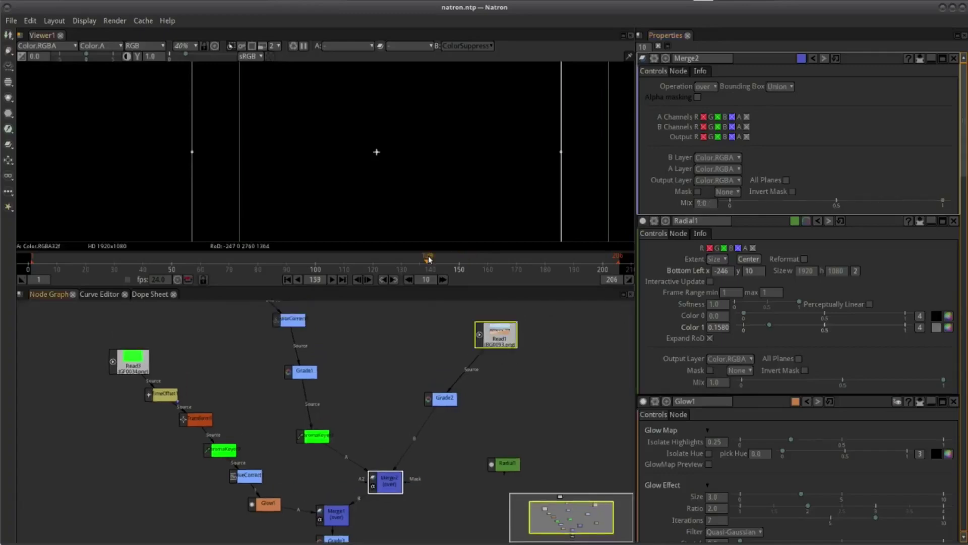
scroll(356, 349, "down", 3)
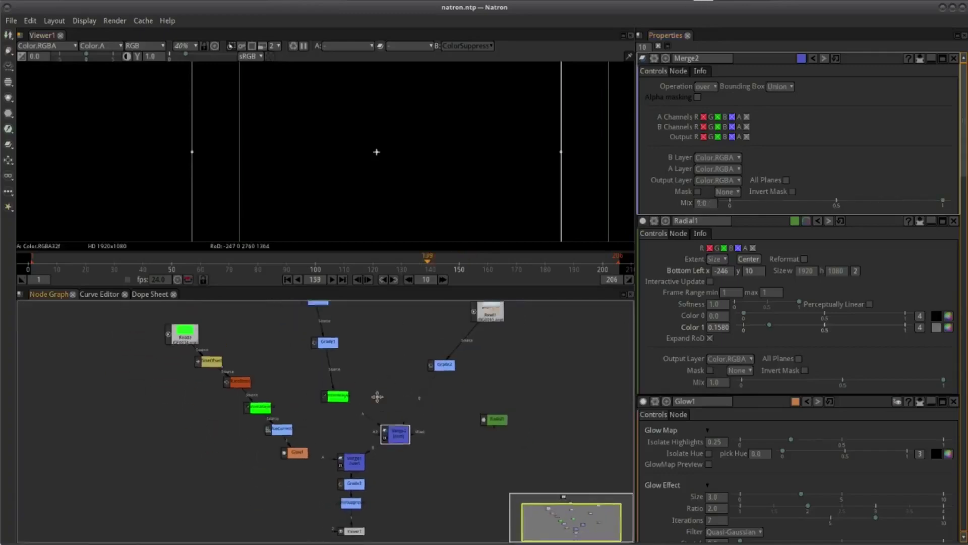
left_click_drag(319, 423, 359, 421)
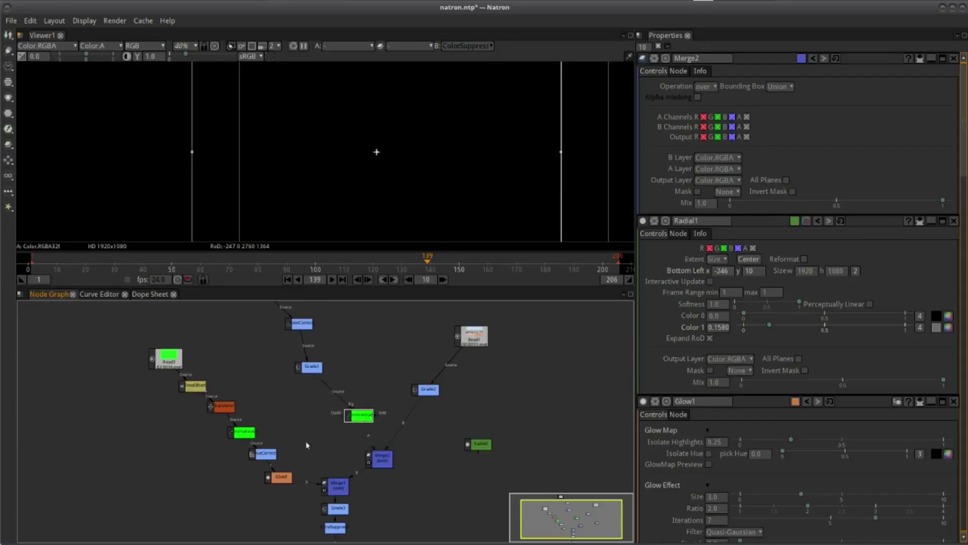
mouse_move(251, 409)
left_mouse_down()
mouse_move(229, 425)
mouse_move(228, 404)
left_mouse_up()
Pull Grade1 out of the chain, rewire the ChromaKeyer to Read2, and select Merge2
left_click_drag(363, 373, 372, 443)
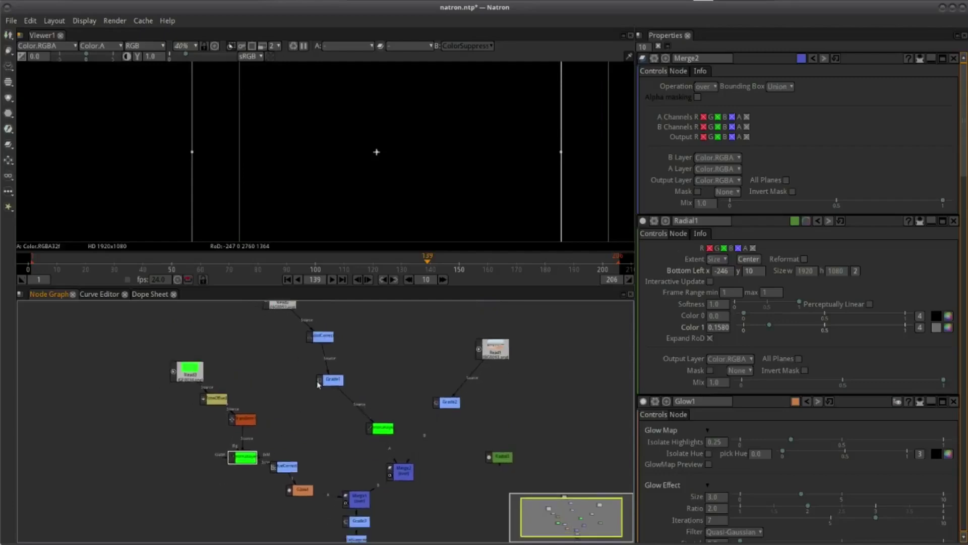
scroll(275, 456, "up", 2)
left_click(332, 419)
mouse_move(344, 422)
left_mouse_down()
mouse_move(355, 426)
mouse_move(355, 390)
left_mouse_up()
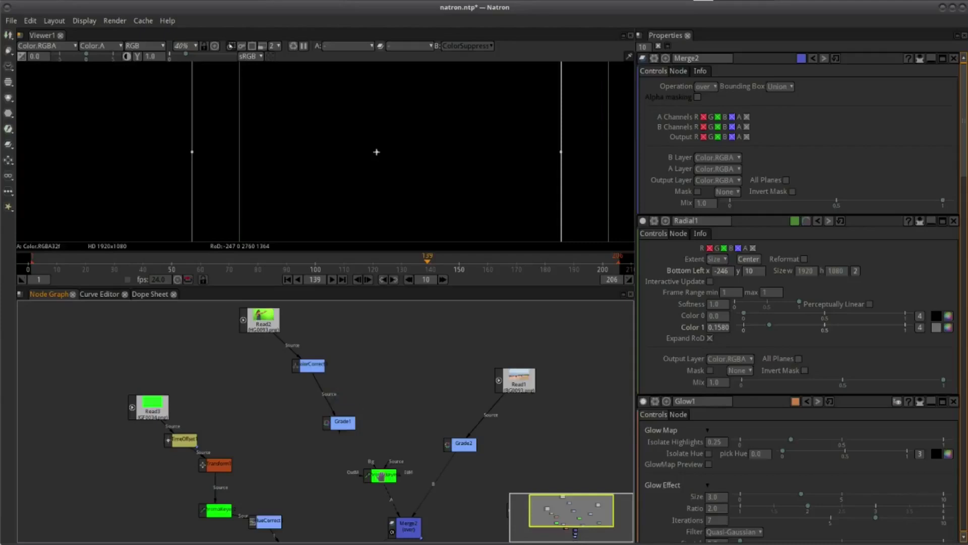
left_click_drag(382, 475, 311, 457)
left_click(348, 425)
left_click_drag(350, 427, 391, 424)
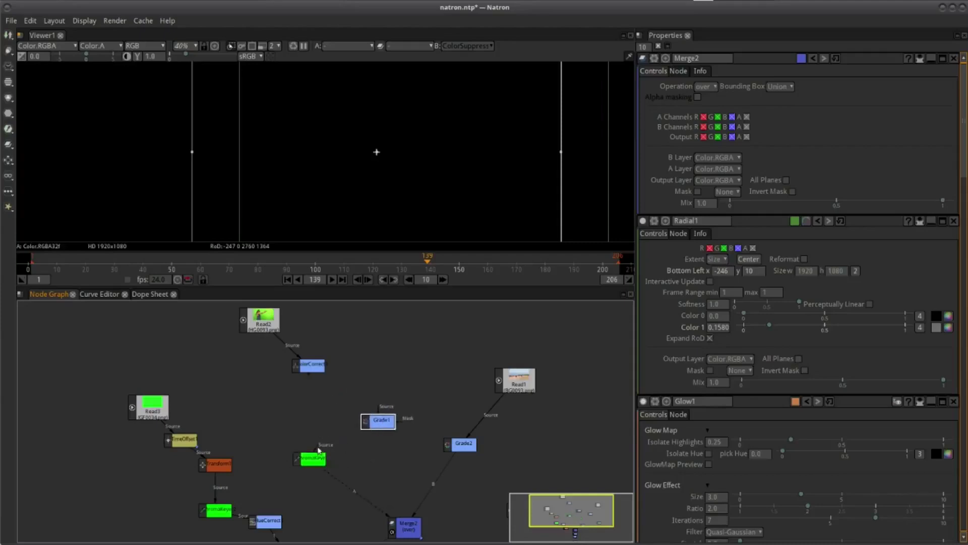
mouse_move(320, 448)
left_mouse_down()
mouse_move(308, 438)
mouse_move(318, 447)
mouse_move(307, 378)
left_mouse_up()
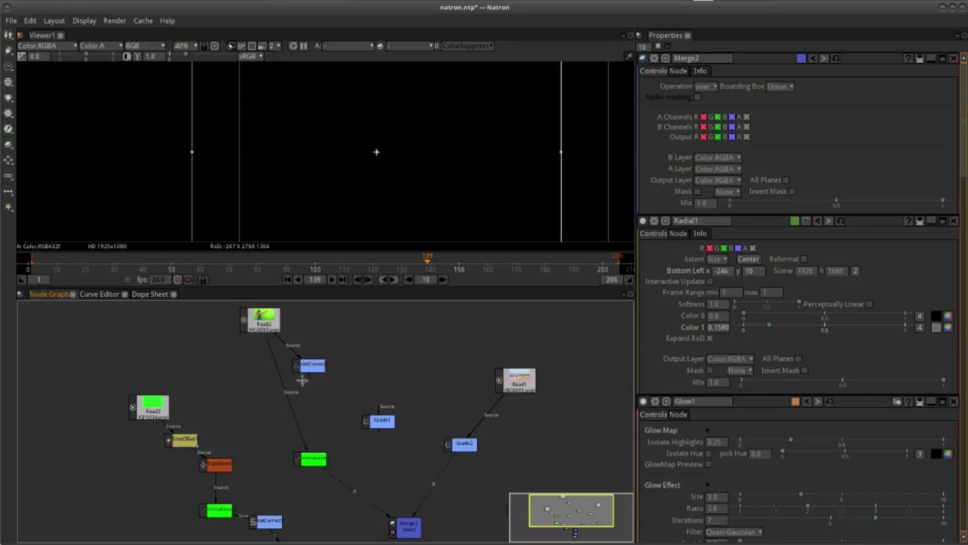
mouse_move(313, 459)
left_mouse_down()
mouse_move(291, 363)
mouse_move(348, 361)
left_mouse_up()
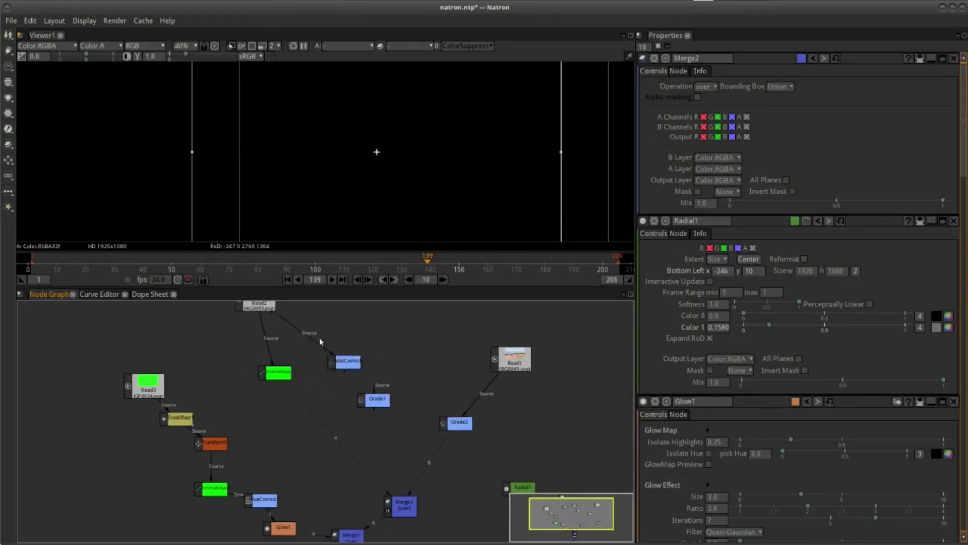
left_click(383, 501)
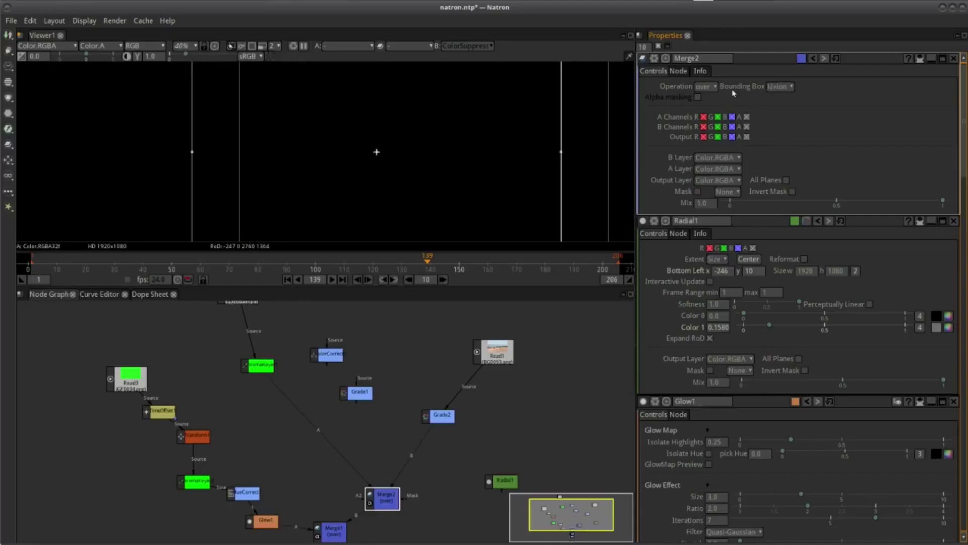
Check Merge2's operation list twice, leaving it set to over
left_click(706, 87)
key("Escape")
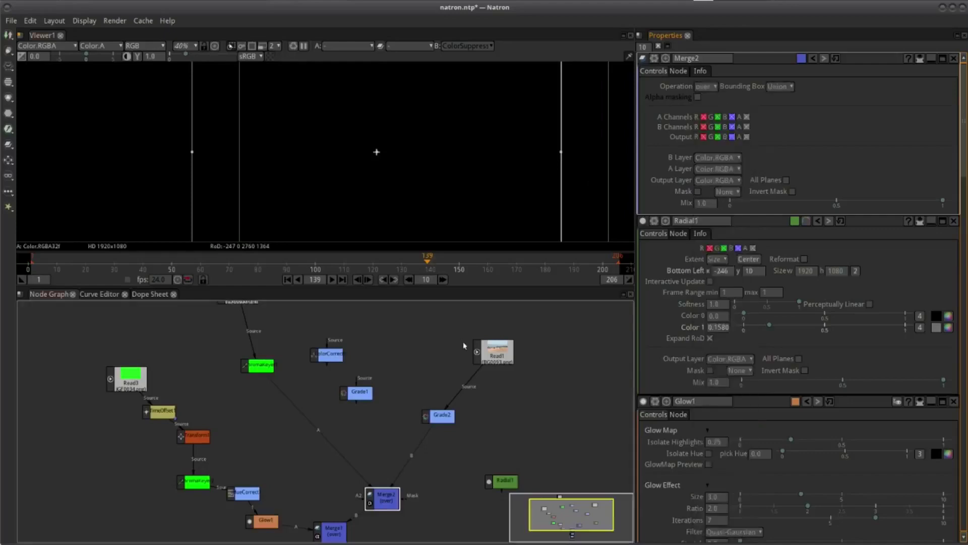
scroll(333, 428, "down", 2)
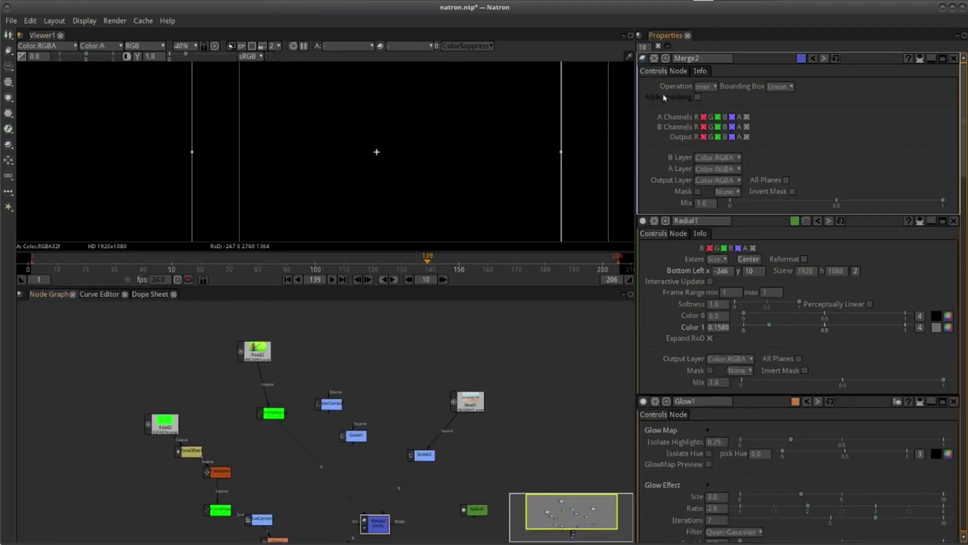
left_click(711, 89)
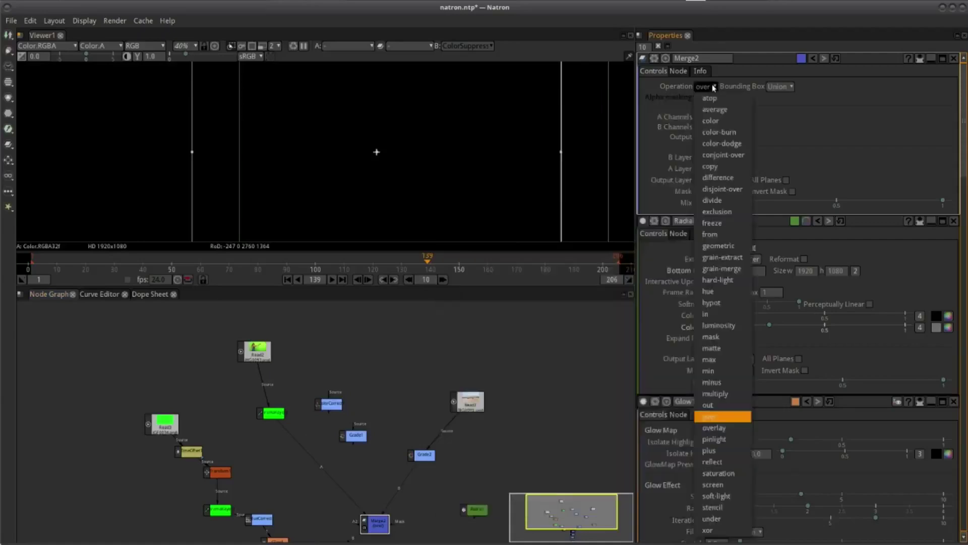
key("Escape")
scroll(395, 449, "down", 1)
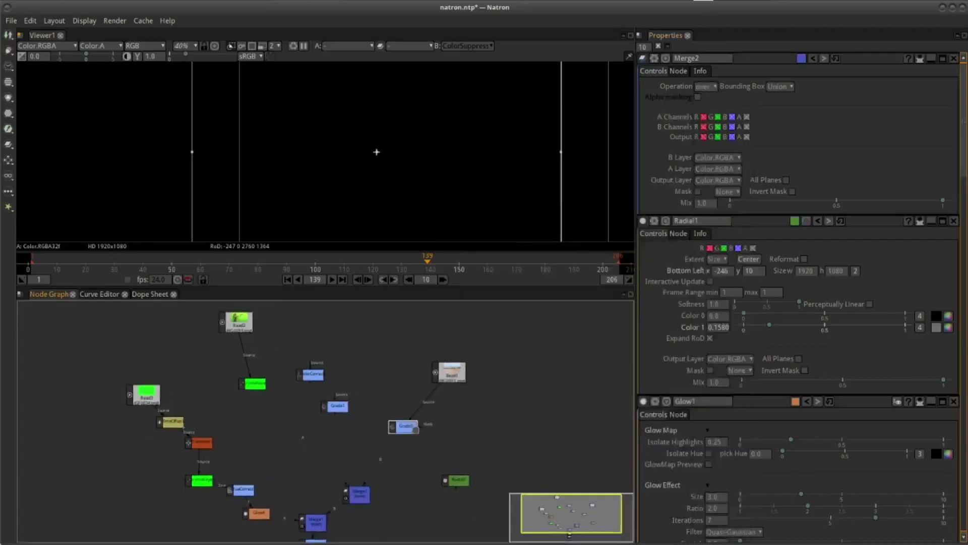
Nudge Grade2 down-right and open ChromaKeyer1's keying settings
left_click_drag(404, 426, 418, 436)
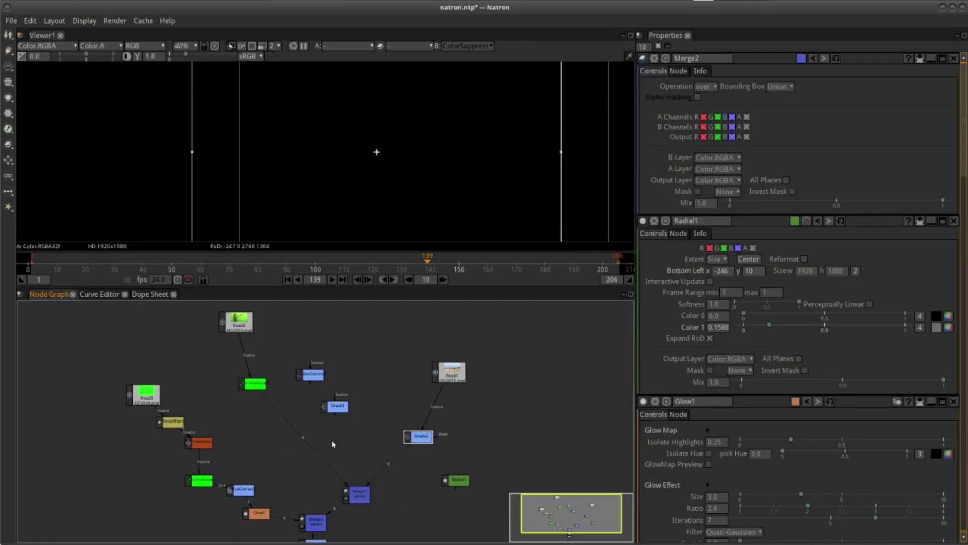
scroll(332, 444, "down", 2)
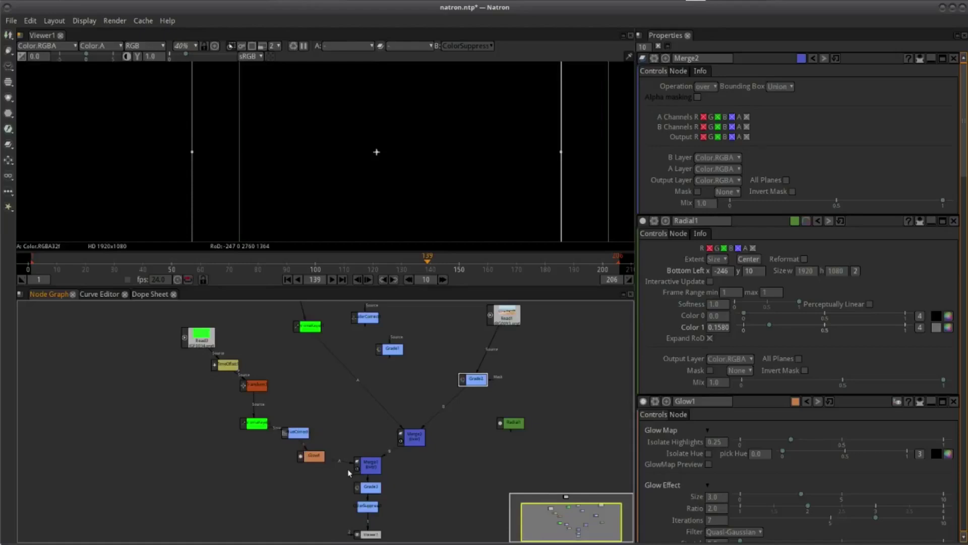
scroll(432, 410, "down", 2)
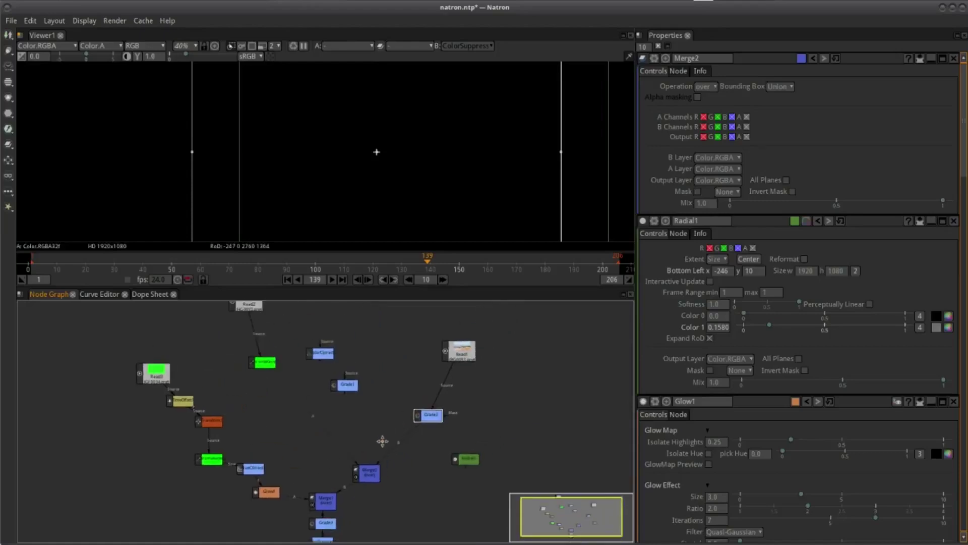
double_click(259, 367)
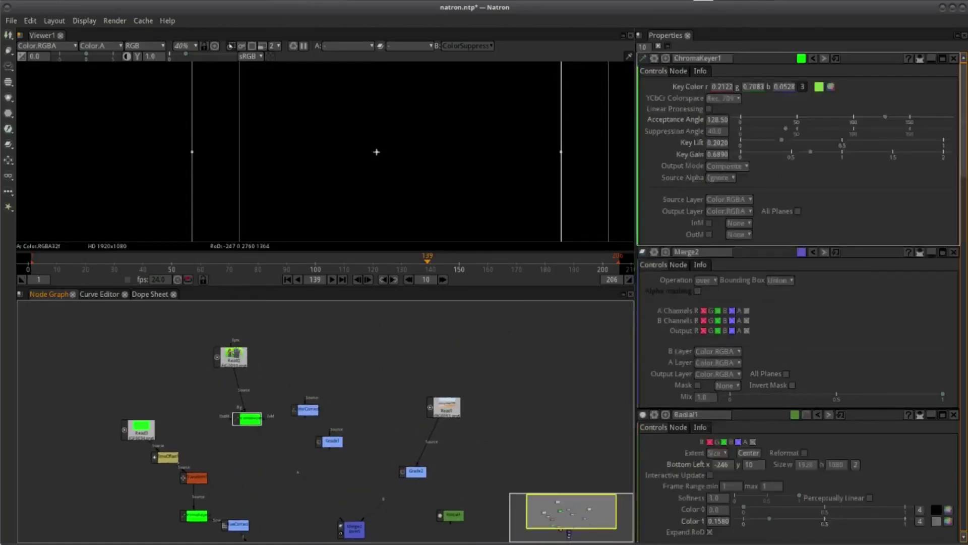
Open Read2's settings, then save the project to natron.ntp with Ctrl+S
double_click(235, 355)
scroll(377, 449, "down", 3)
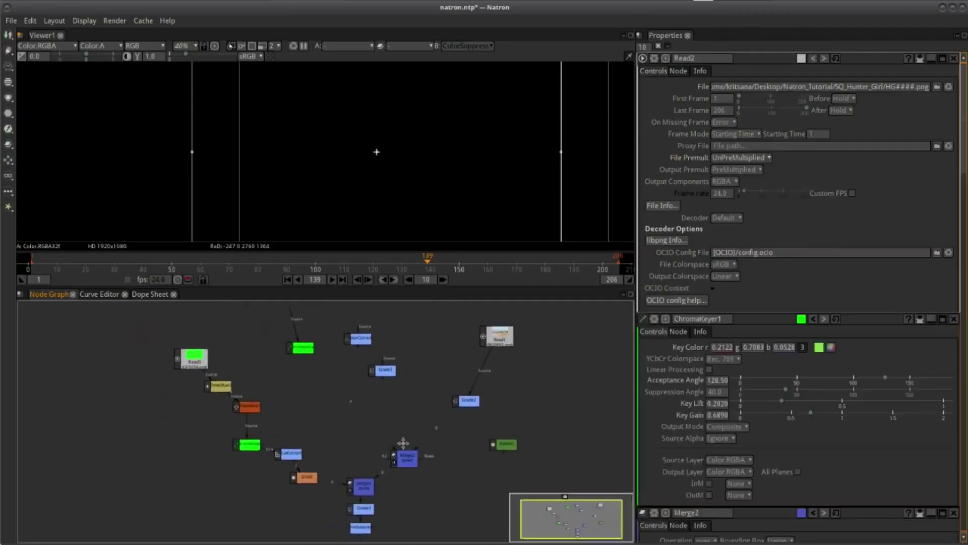
left_click_drag(403, 442, 441, 472)
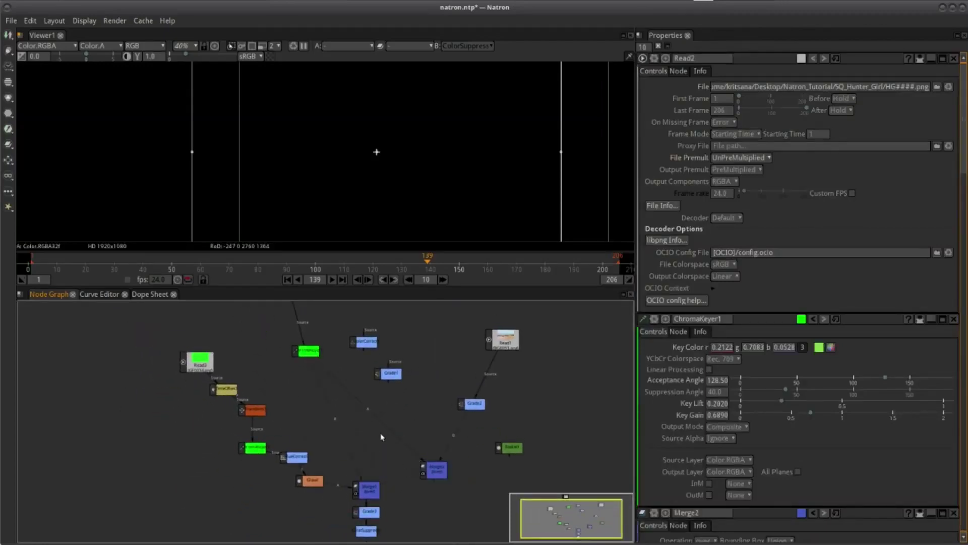
scroll(405, 437, "up", 3)
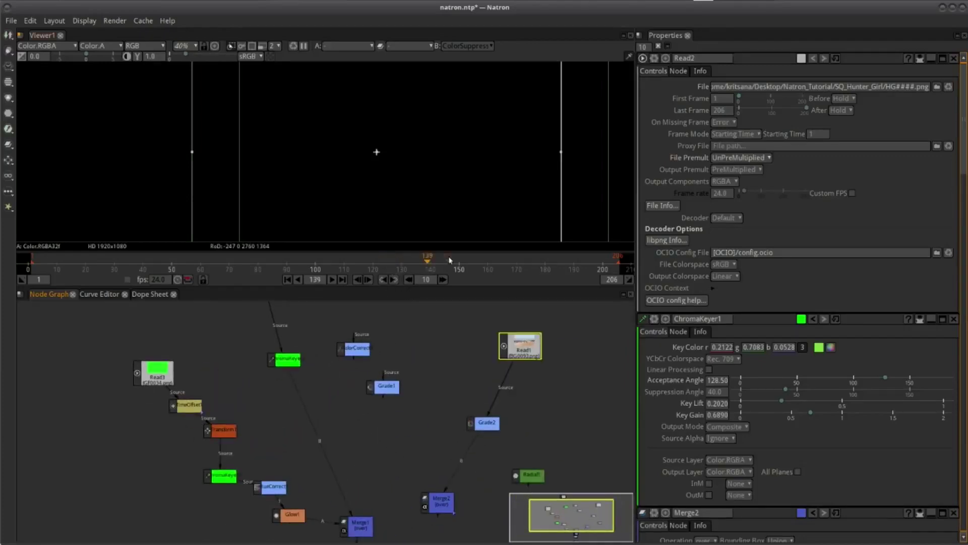
left_click_drag(435, 387, 414, 359)
scroll(414, 359, "down", 2)
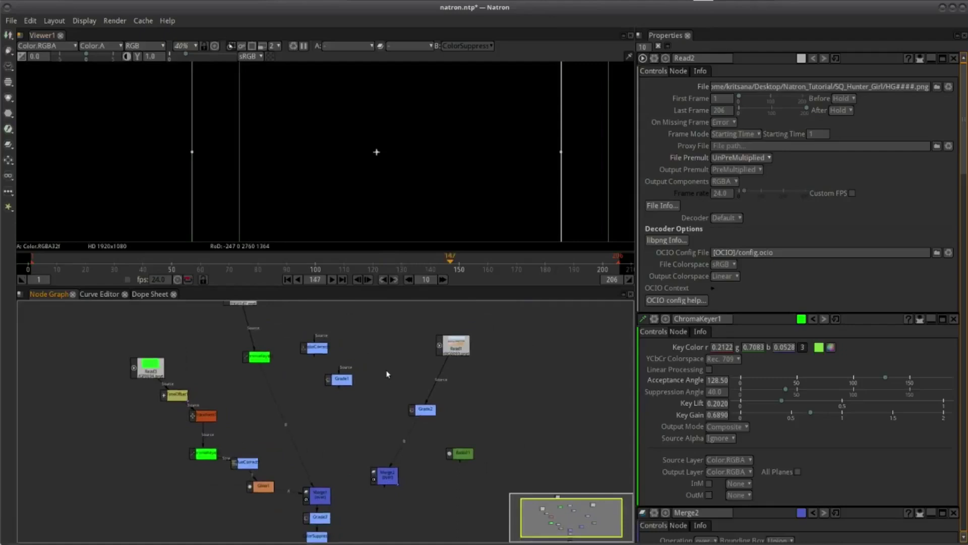
key("ctrl+s")
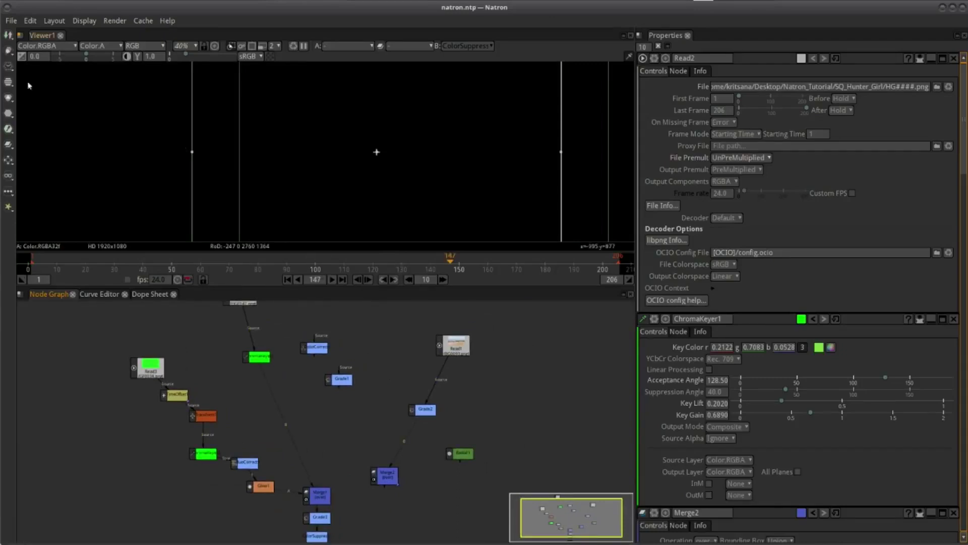
left_click(11, 20)
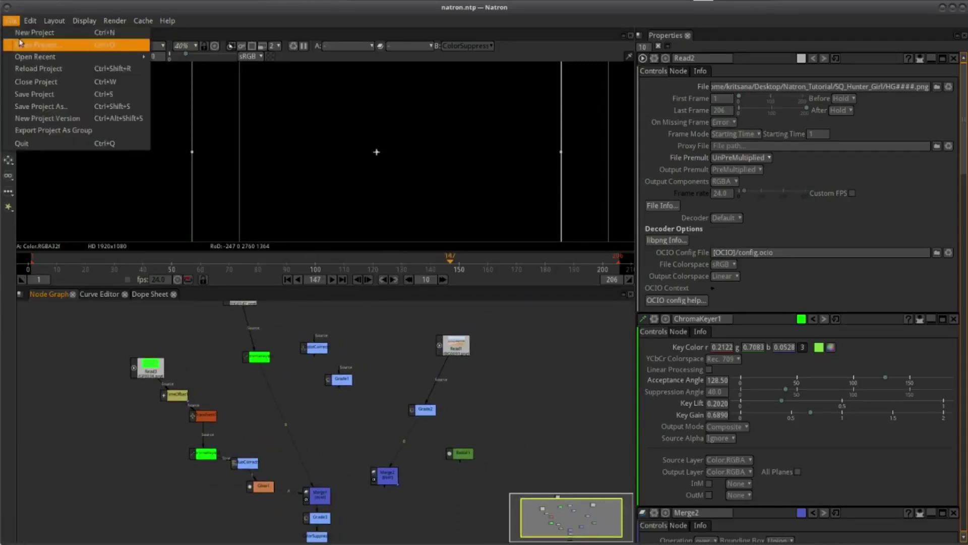
Quit Natron and relaunch Natron2 from Applications > Graphics
left_click(46, 146)
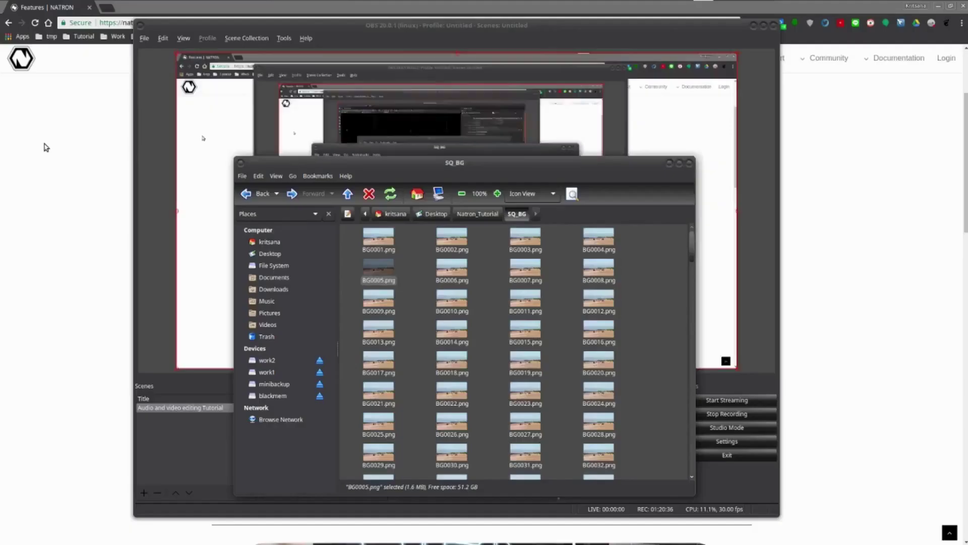
left_click(15, 6)
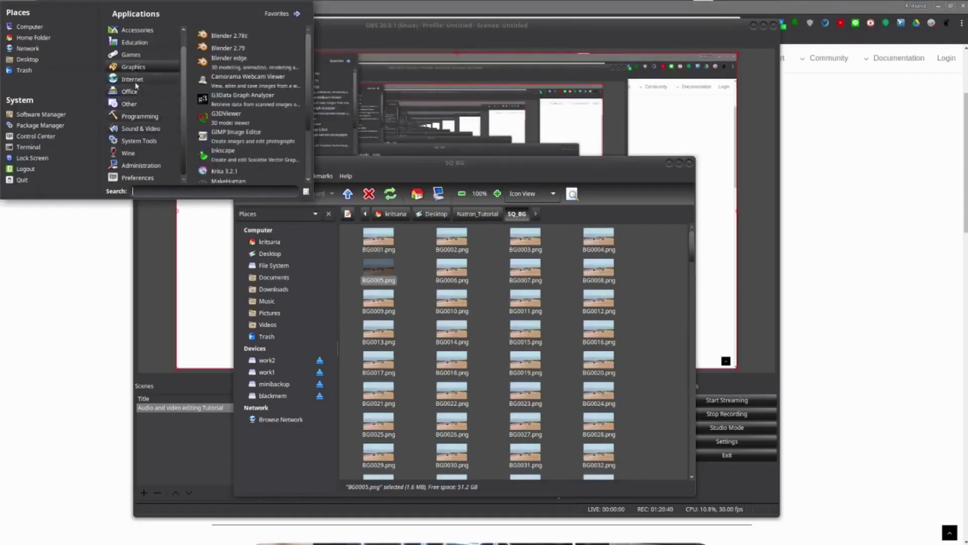
mouse_move(141, 141)
scroll(142, 151, "up", 1)
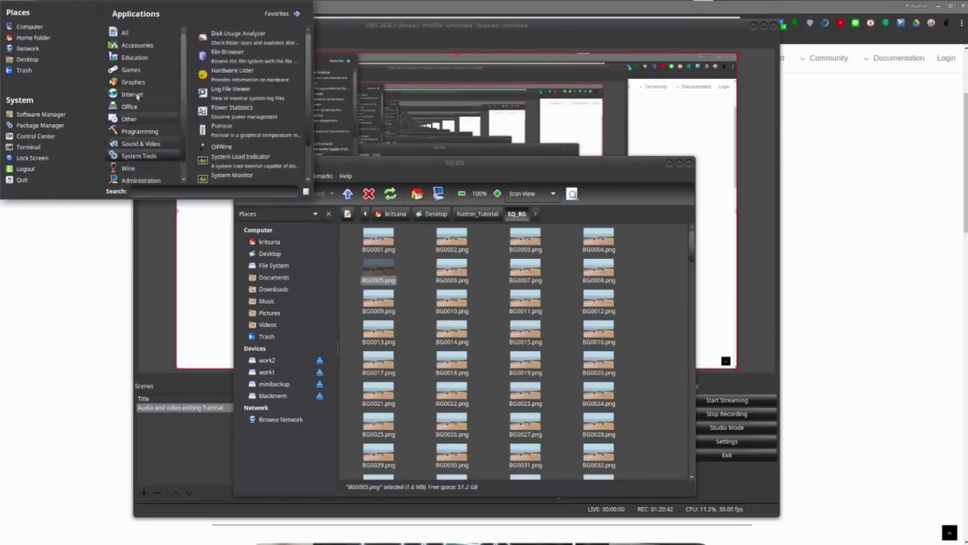
mouse_move(135, 106)
mouse_move(137, 81)
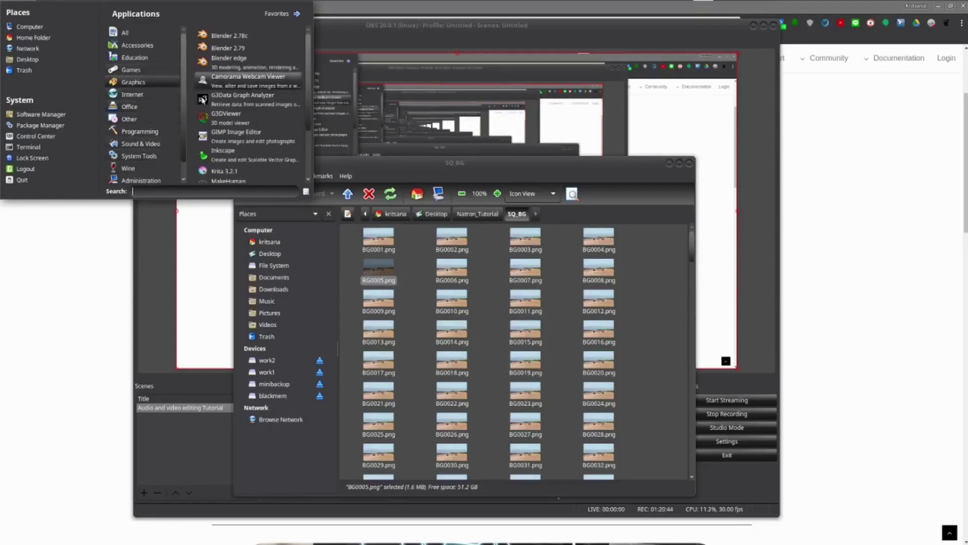
scroll(232, 152, "down", 3)
left_click(232, 141)
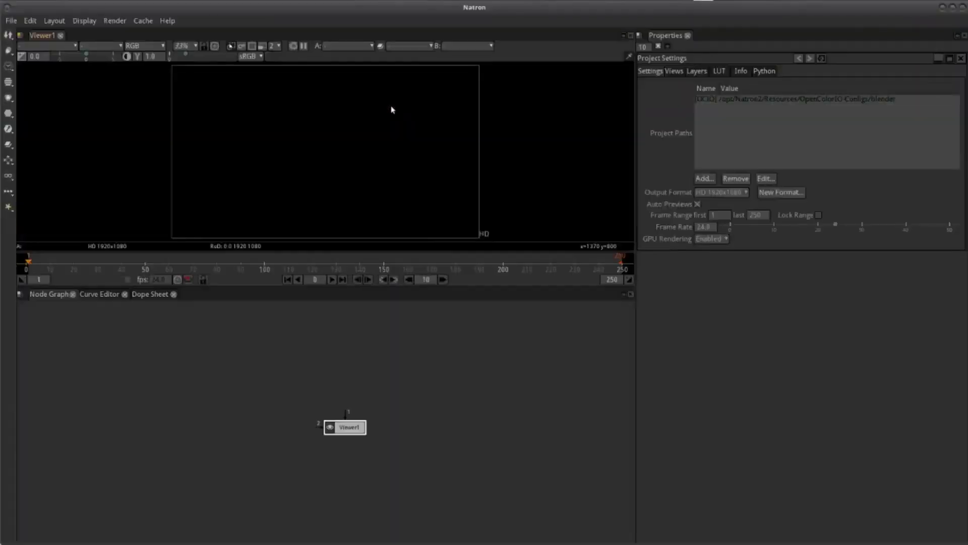
Reopen natron.ntp from Open Recent and jump to frame 139
left_click(11, 21)
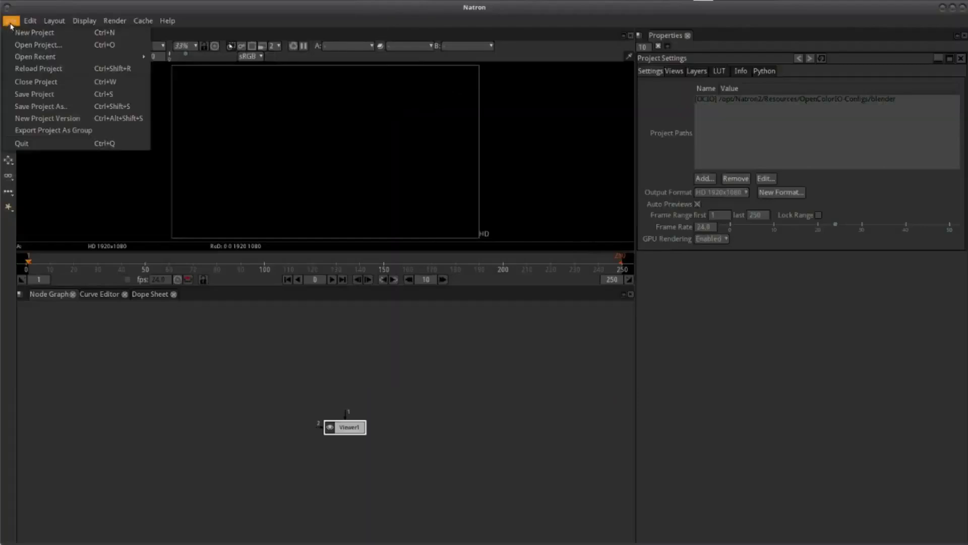
mouse_move(57, 59)
left_click(175, 57)
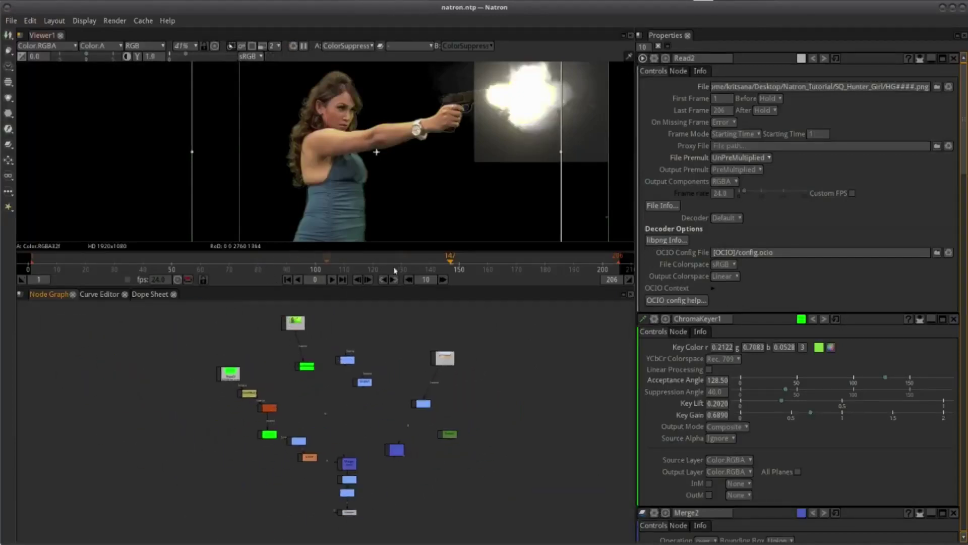
left_click(427, 262)
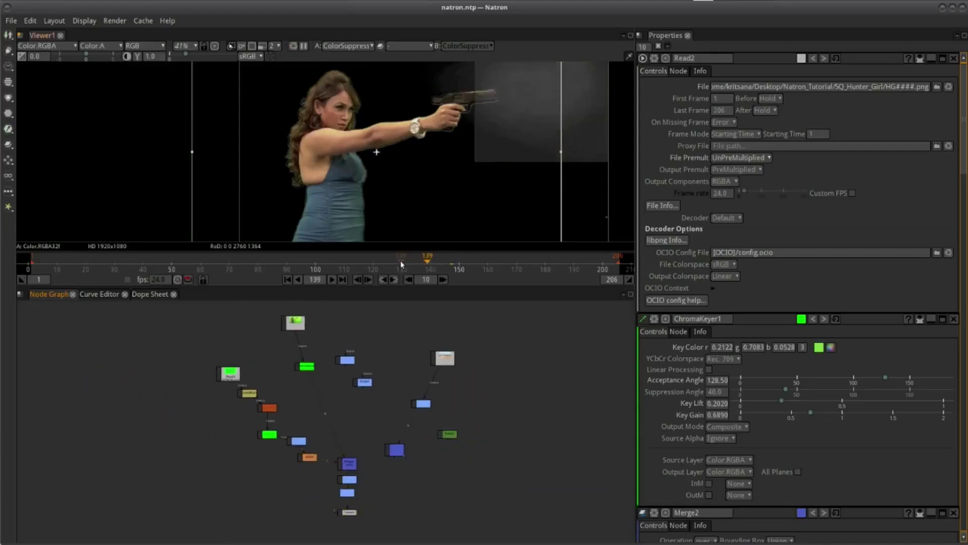
Move Merge2 up-left and connect Grade2 to its B input
scroll(206, 213, "down", 2)
scroll(379, 377, "up", 2)
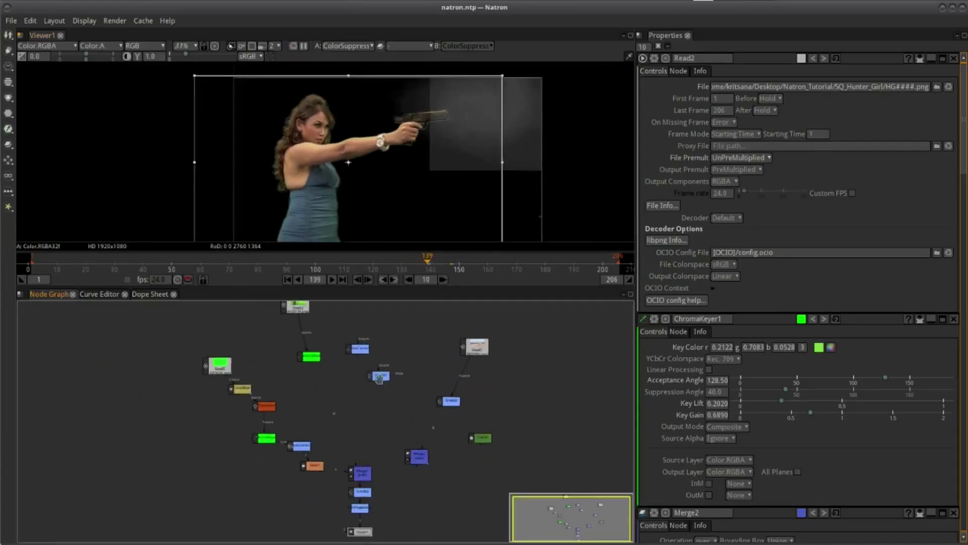
scroll(379, 377, "up", 1)
scroll(356, 399, "up", 2)
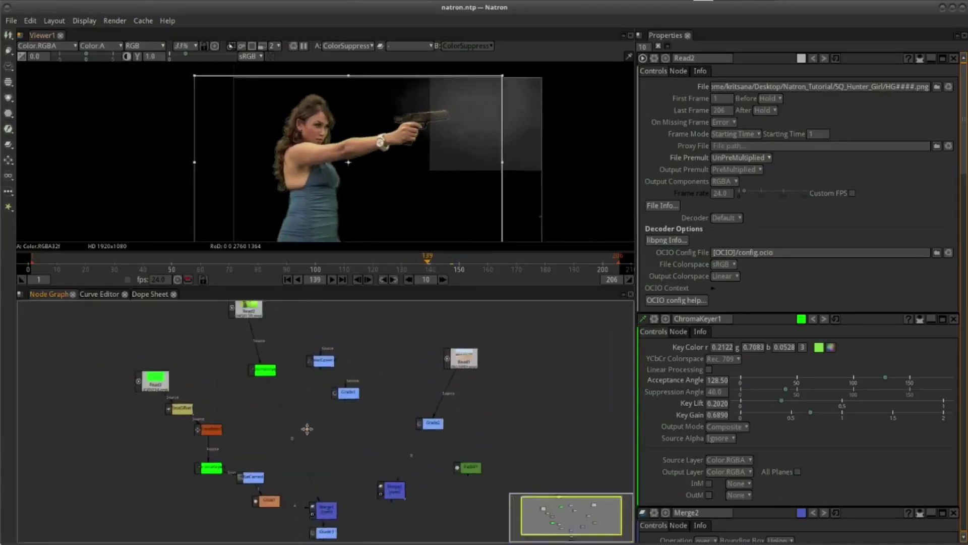
mouse_move(396, 495)
left_mouse_down()
mouse_move(334, 459)
mouse_move(269, 382)
left_mouse_up()
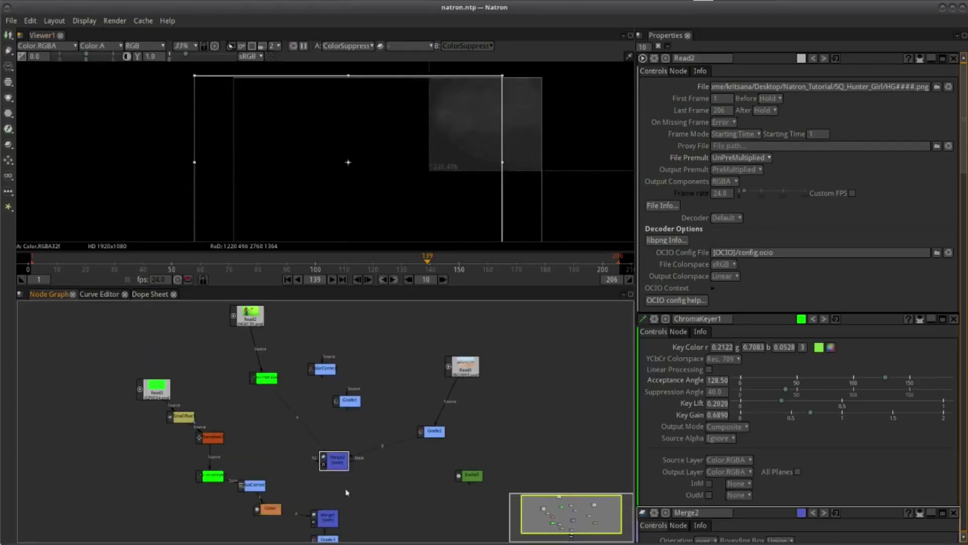
scroll(347, 492, "down", 2)
left_click_drag(353, 428, 434, 401)
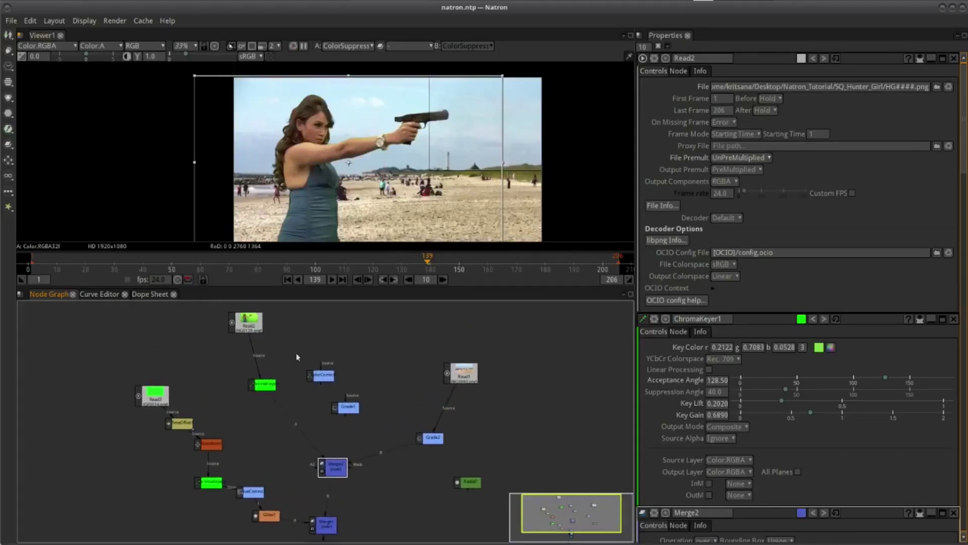
Place the ColorCorrect node beside Read2 and move Grade1 left and down
mouse_move(281, 353)
left_mouse_down()
mouse_move(347, 395)
mouse_move(289, 413)
mouse_move(289, 404)
mouse_move(338, 438)
left_mouse_up()
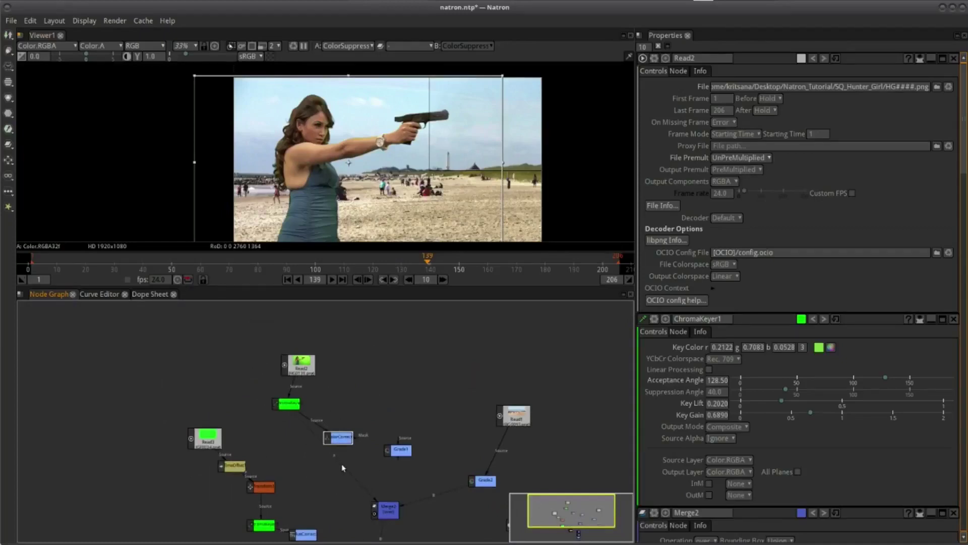
left_click_drag(338, 444, 329, 448)
left_click_drag(392, 455, 353, 473)
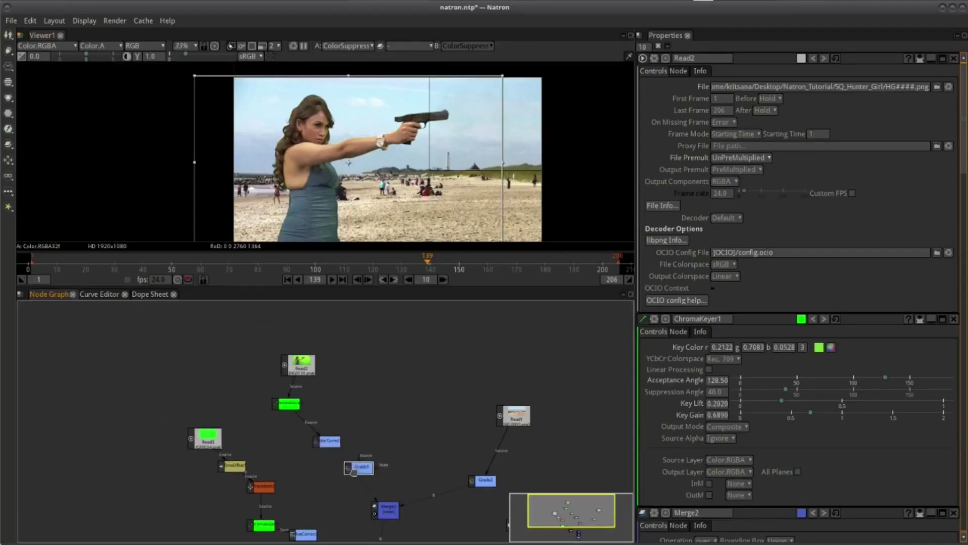
scroll(359, 459, "down", 2)
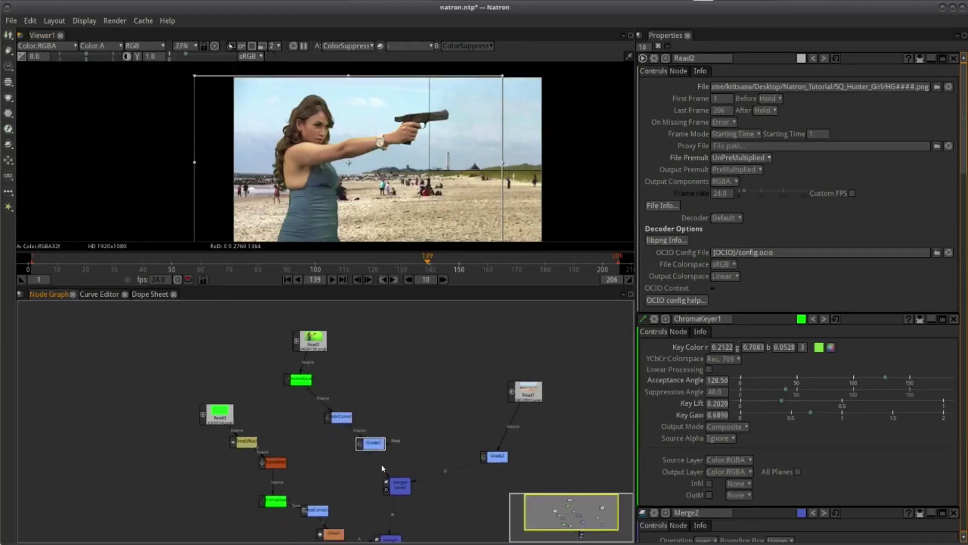
left_click_drag(420, 410, 382, 359)
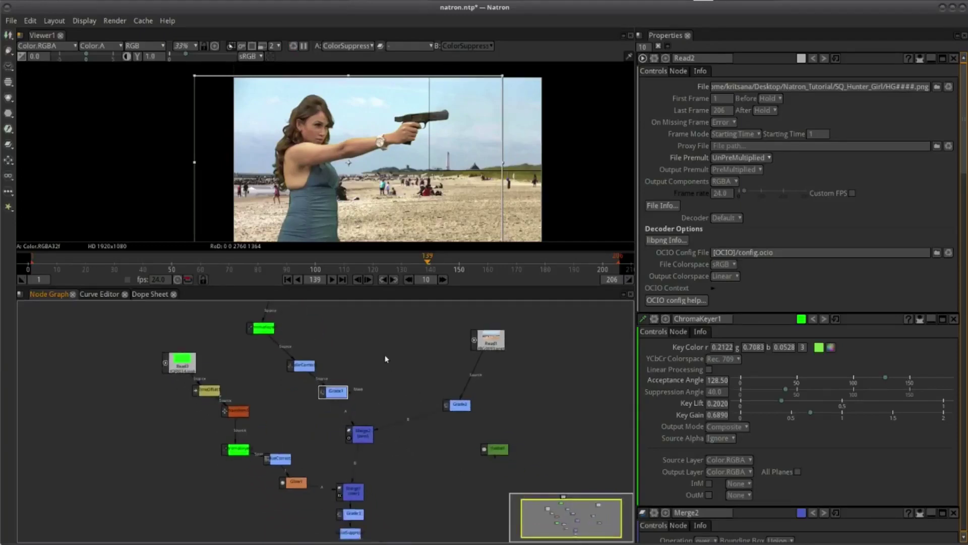
Select the Merge2 node and reframe the node graph around it
scroll(386, 359, "down", 3)
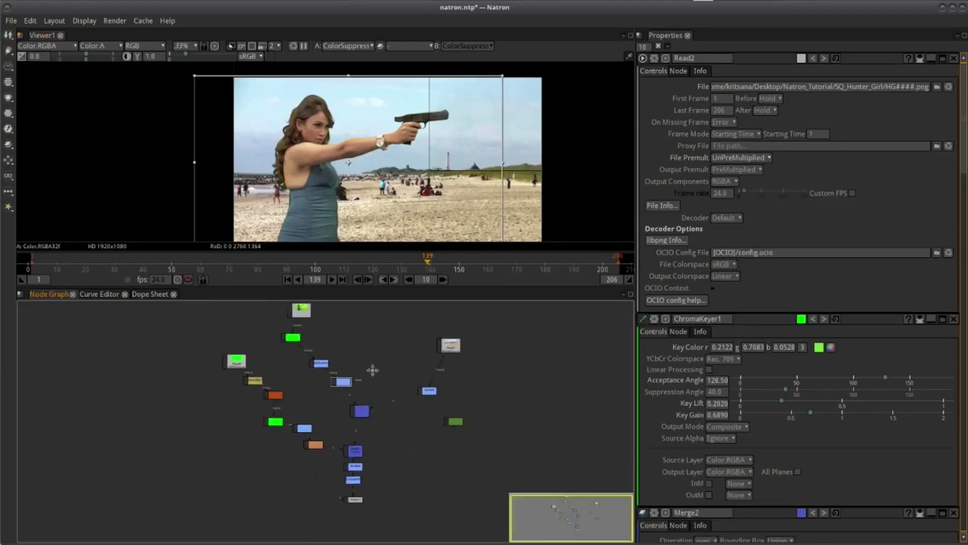
scroll(372, 370, "up", 1)
scroll(353, 383, "up", 1)
scroll(321, 400, "up", 1)
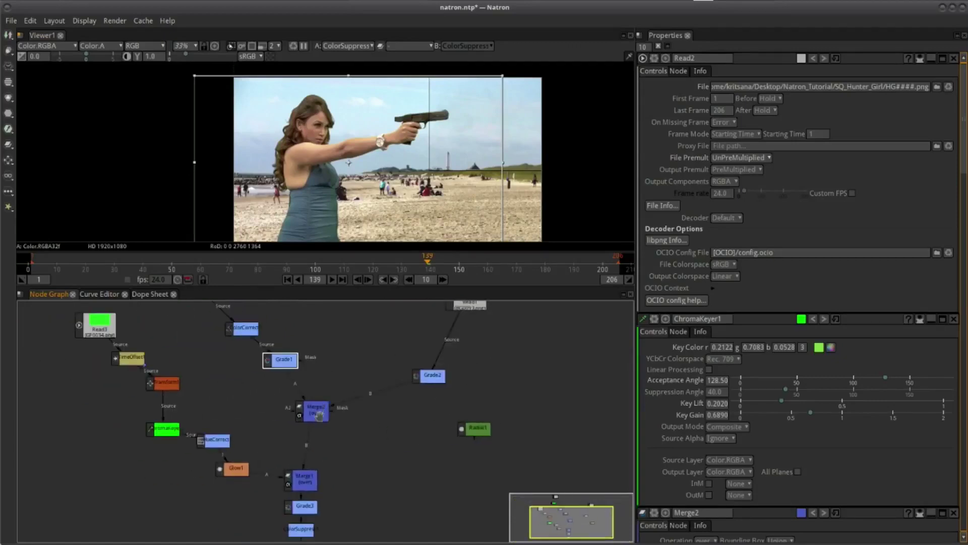
left_click(319, 414)
scroll(398, 427, "down", 1)
scroll(397, 436, "up", 1)
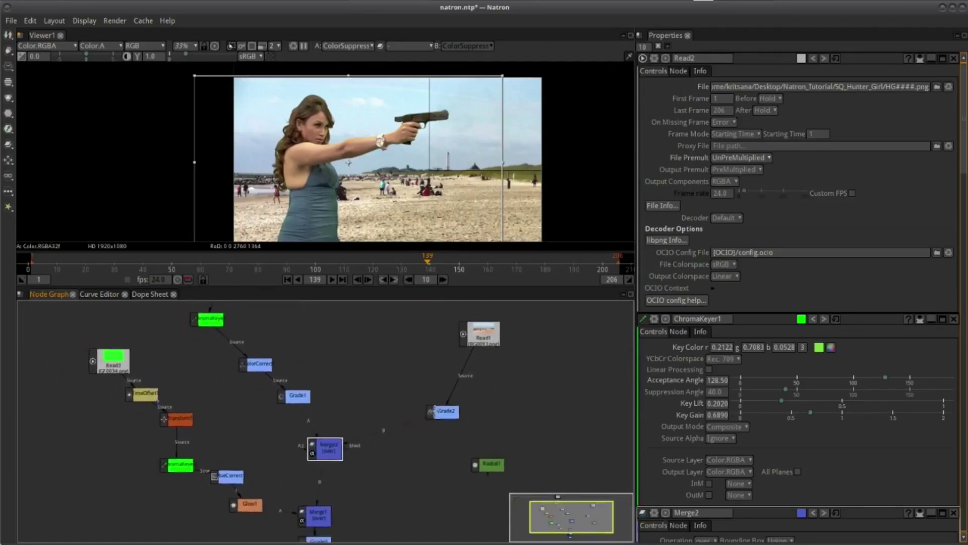
scroll(398, 402, "down", 1)
scroll(341, 485, "up", 2)
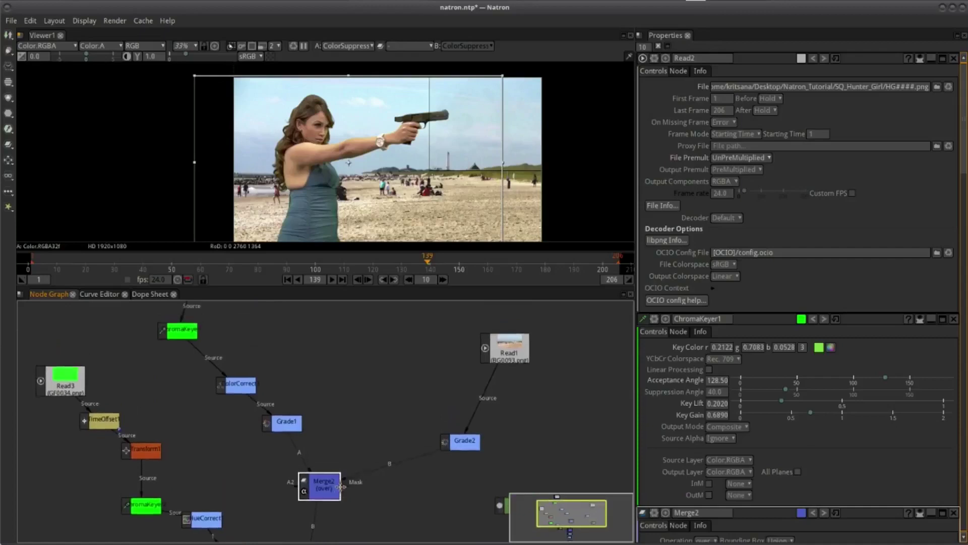
scroll(373, 499, "down", 2)
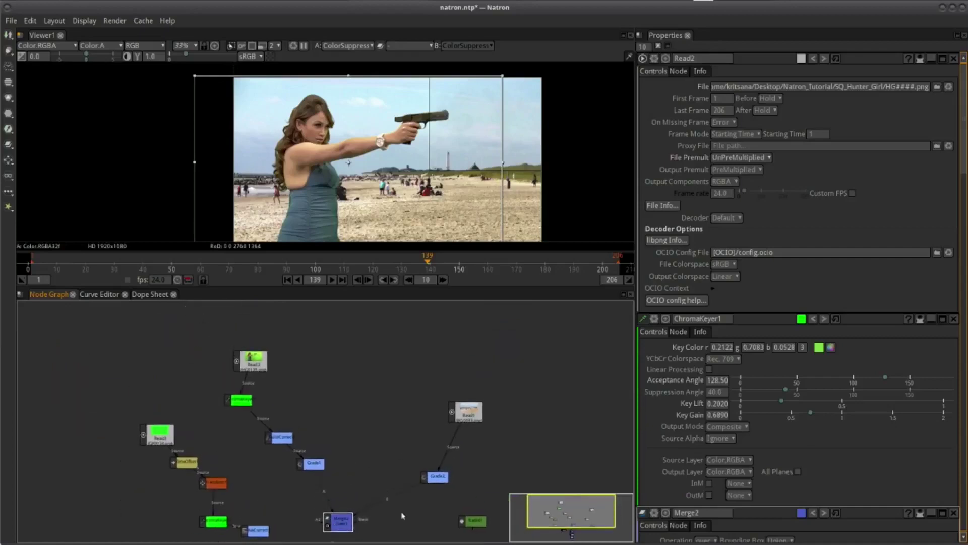
mouse_move(403, 515)
left_mouse_down()
mouse_move(430, 474)
mouse_move(417, 489)
left_mouse_up()
Add a new Merge3 node after Grade1 and shift it right
left_click(315, 443)
right_click(317, 443)
mouse_move(357, 377)
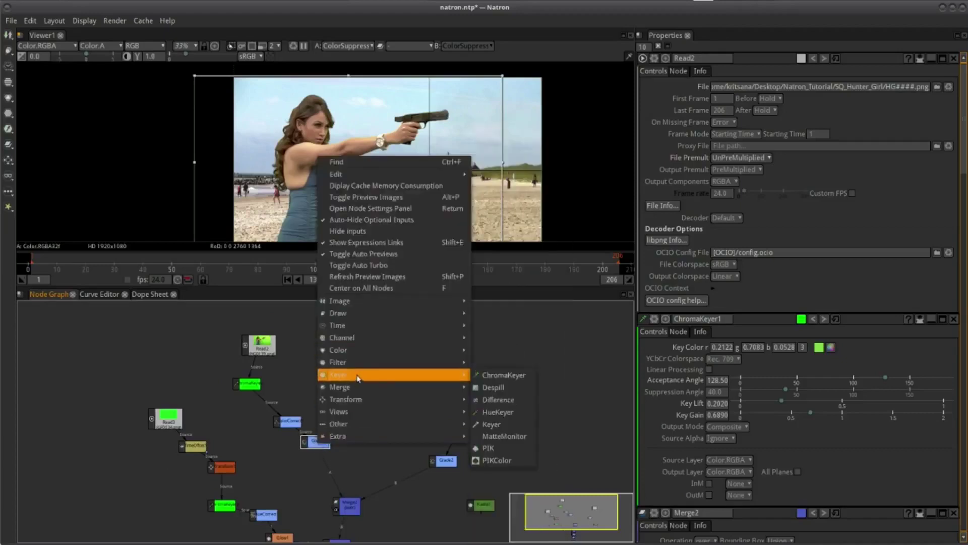
left_click(500, 440)
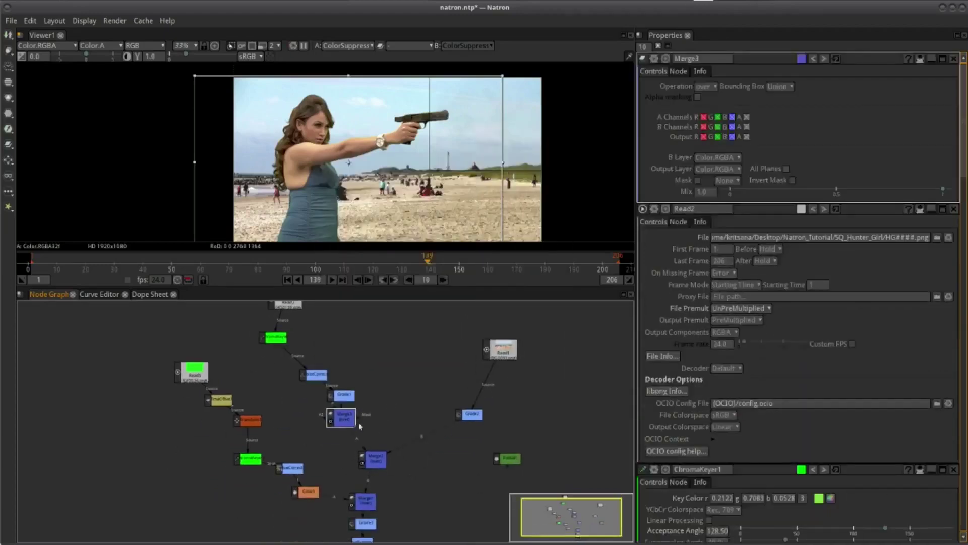
left_click_drag(345, 420, 377, 427)
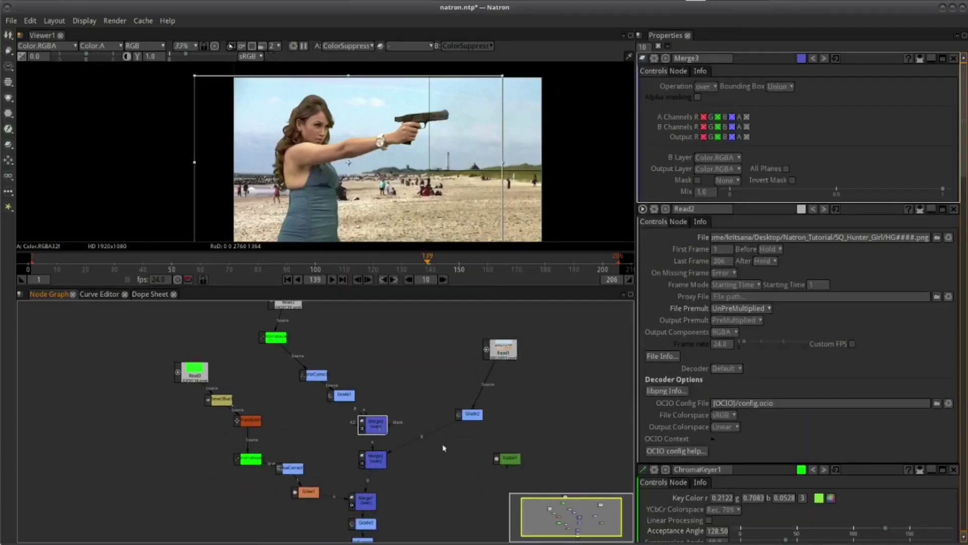
Open Radial1's settings and move the node up below the ChromaKeyer
left_click_drag(508, 458, 399, 391)
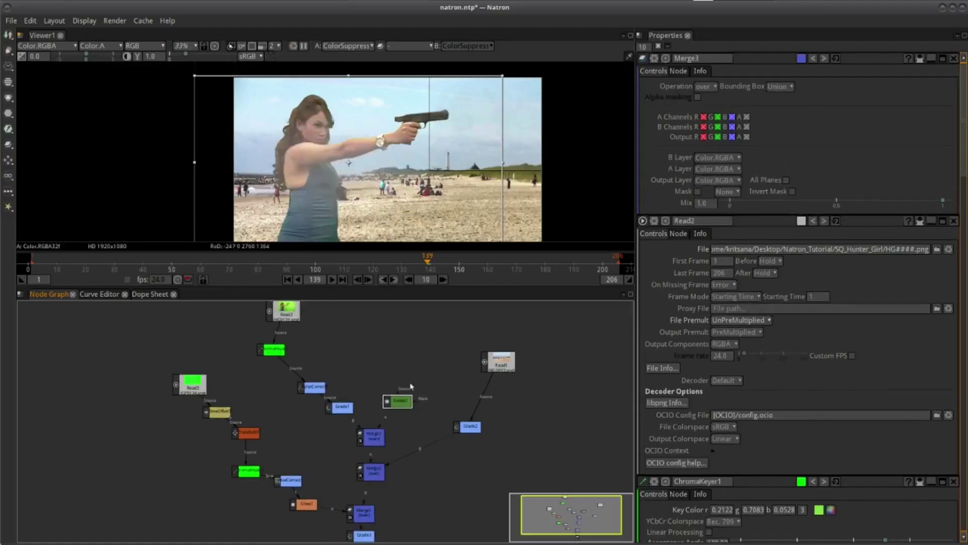
scroll(410, 384, "up", 2)
double_click(395, 408)
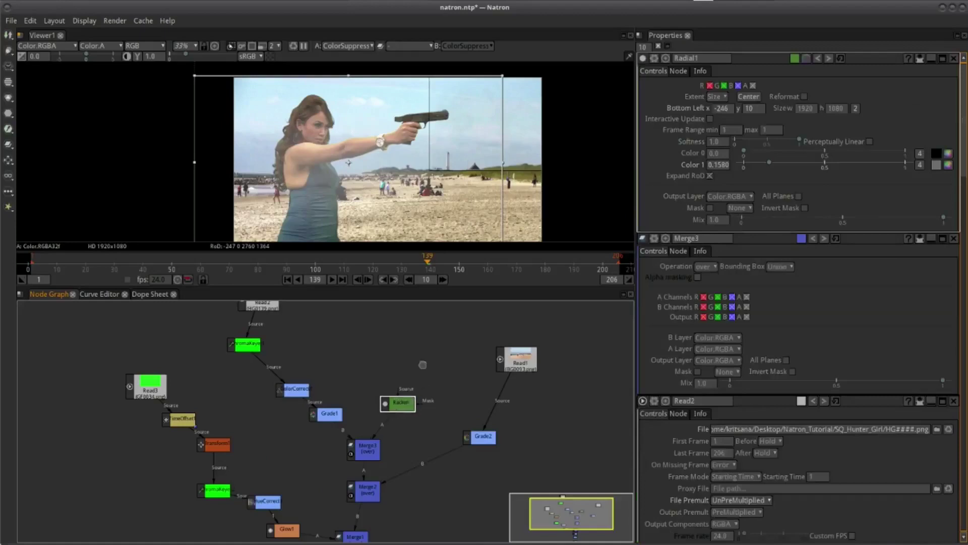
mouse_move(395, 408)
left_mouse_down()
mouse_move(414, 358)
mouse_move(399, 374)
left_mouse_up()
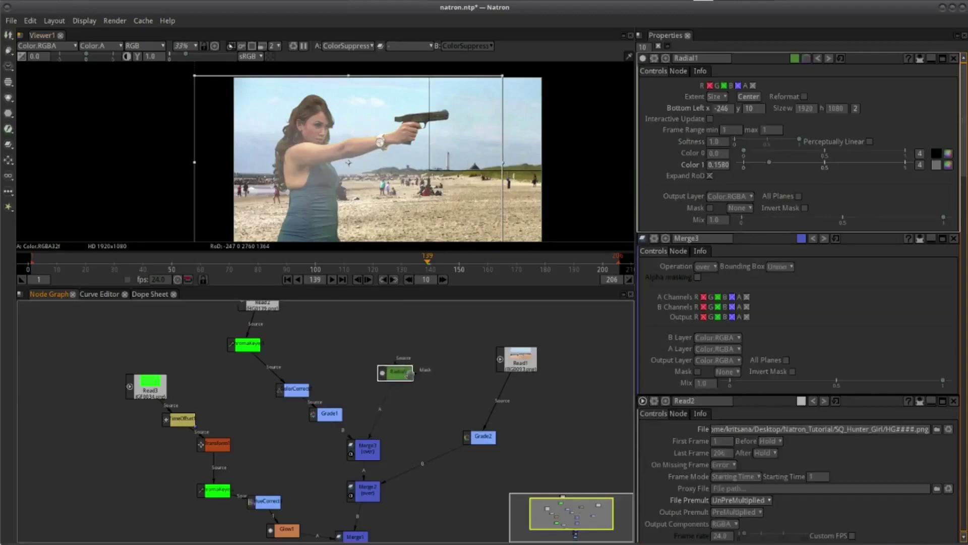
scroll(369, 411, "down", 2)
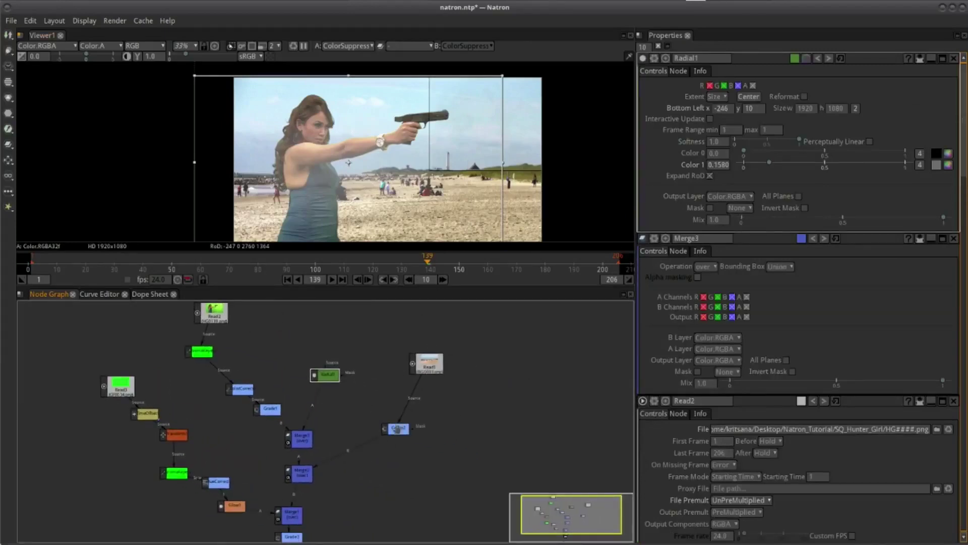
mouse_move(341, 387)
left_mouse_down()
mouse_move(383, 379)
mouse_move(245, 425)
left_mouse_up()
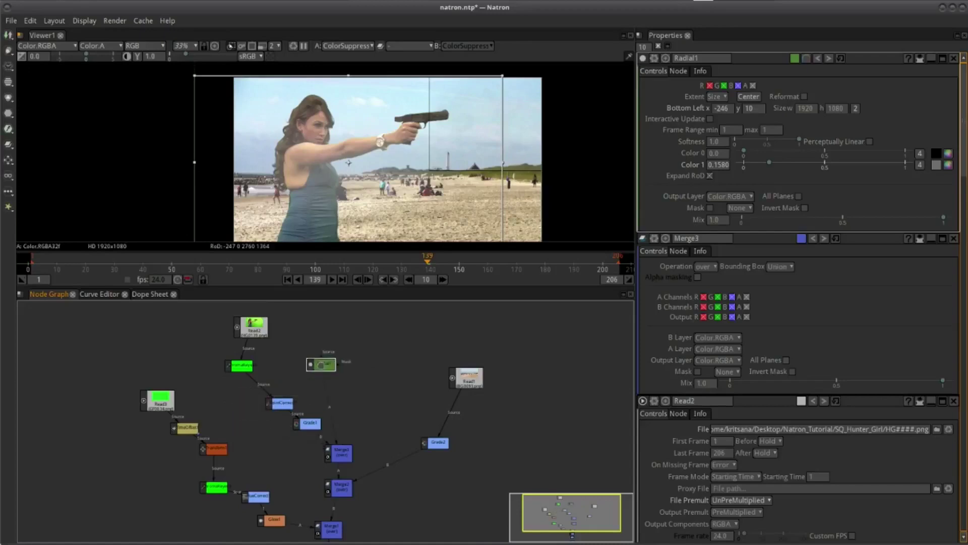
left_click_drag(245, 424, 225, 389)
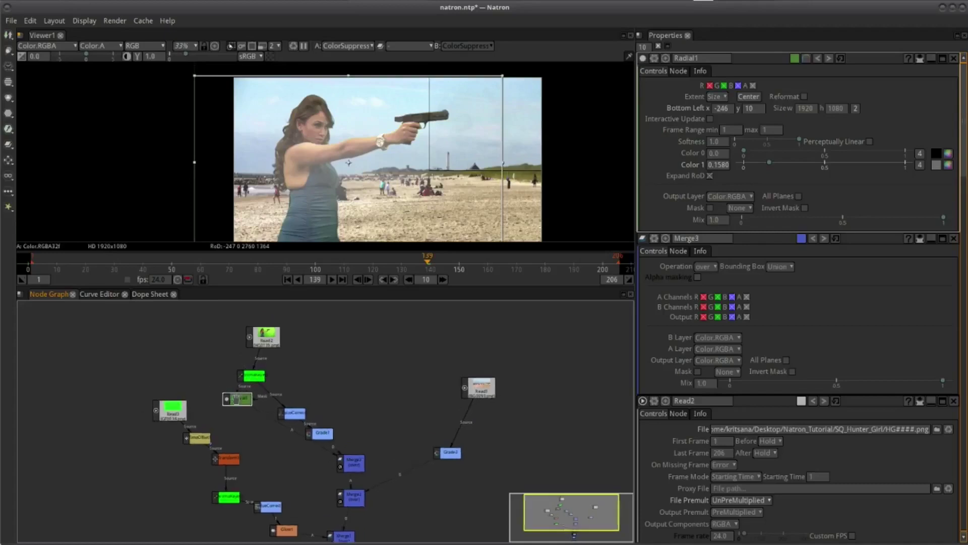
Place Radial1 up-right of the keyer and lower its Color 1 to about 0.129
left_click_drag(253, 405, 368, 369)
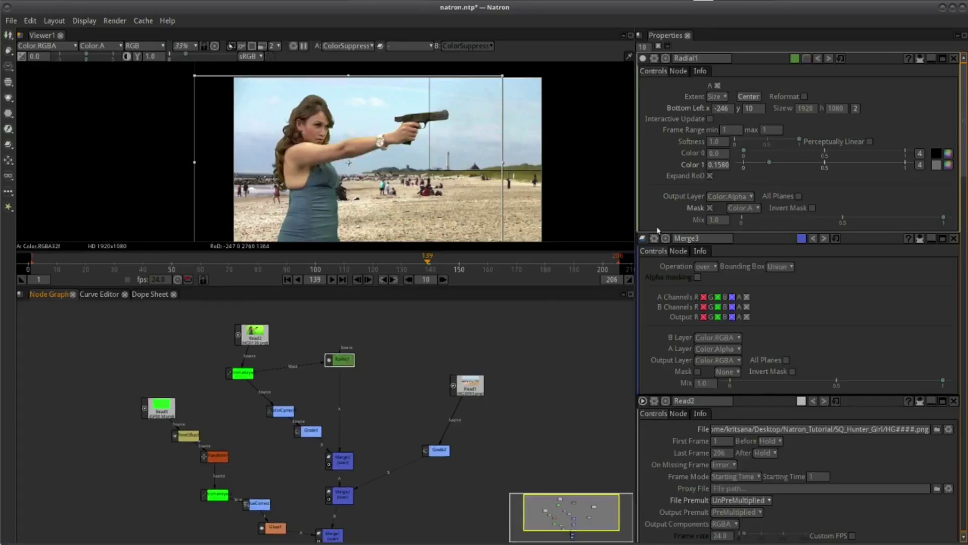
left_click_drag(769, 165, 760, 163)
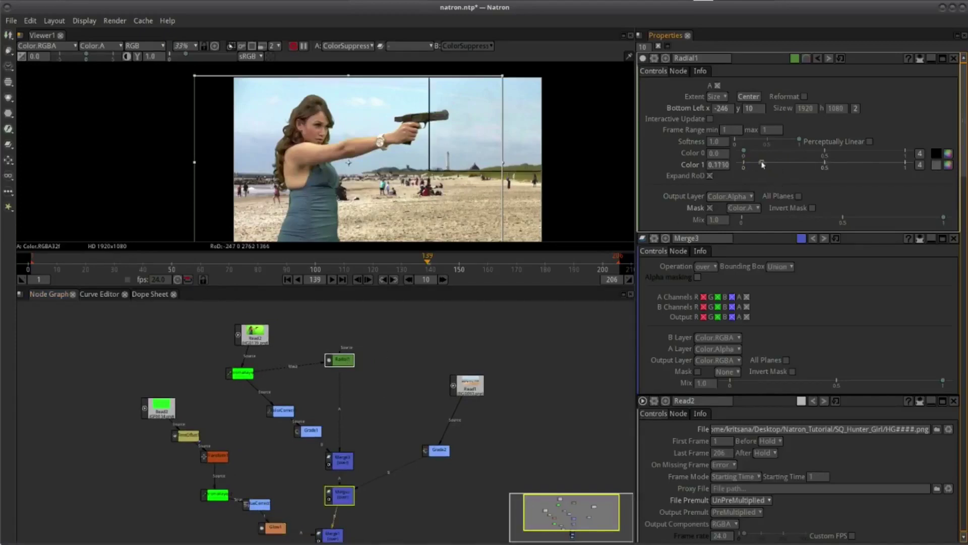
left_click(285, 374)
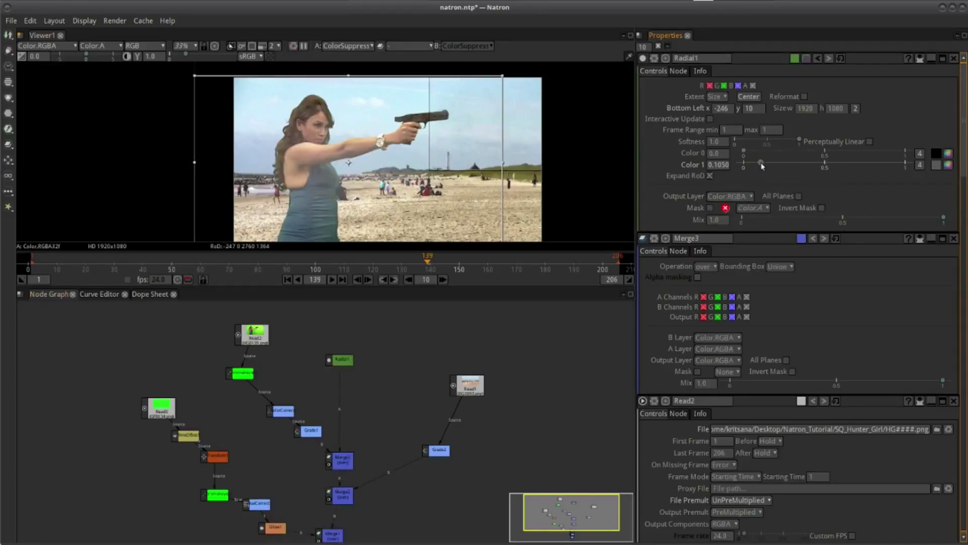
mouse_move(762, 166)
left_mouse_down()
mouse_move(754, 160)
mouse_move(769, 163)
mouse_move(783, 140)
mouse_move(764, 156)
mouse_move(787, 165)
left_mouse_up()
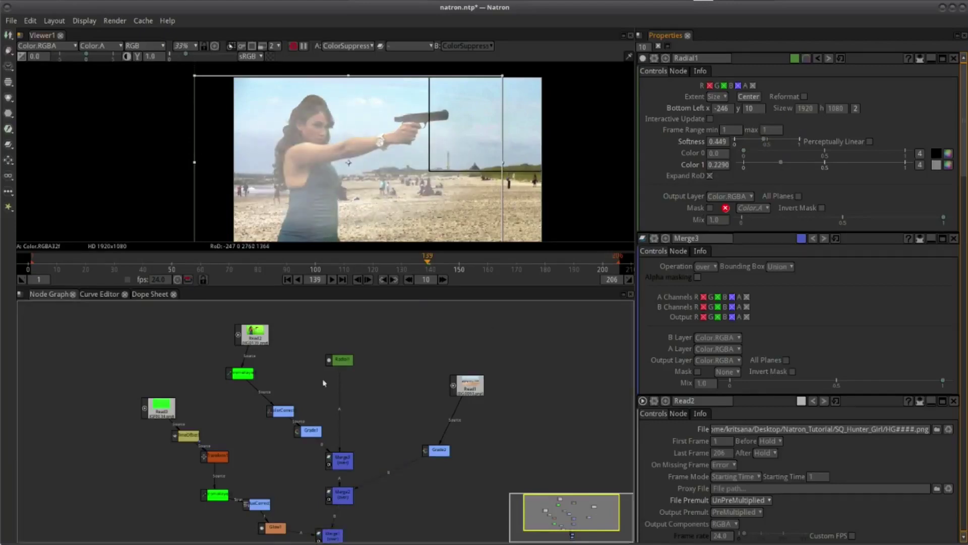
left_click_drag(353, 403, 377, 414)
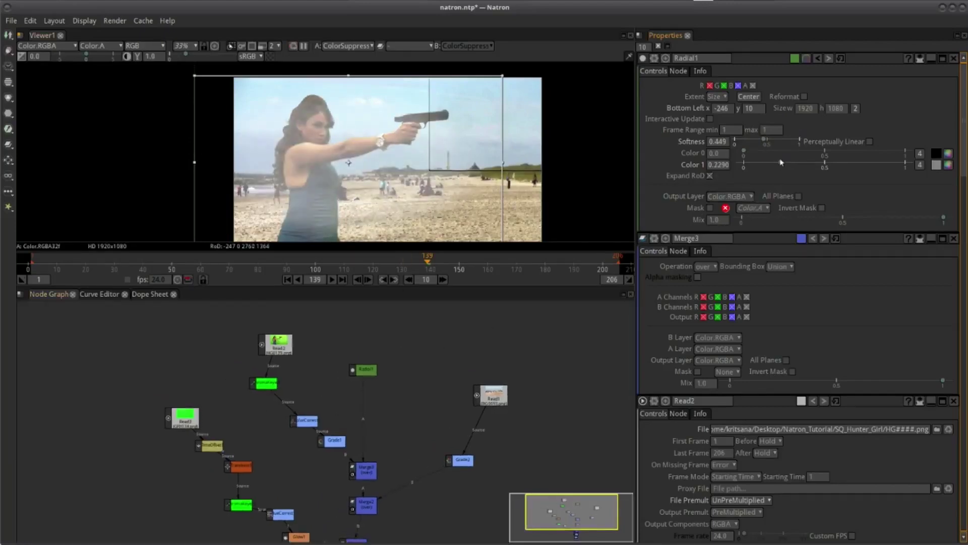
left_click_drag(781, 162, 764, 165)
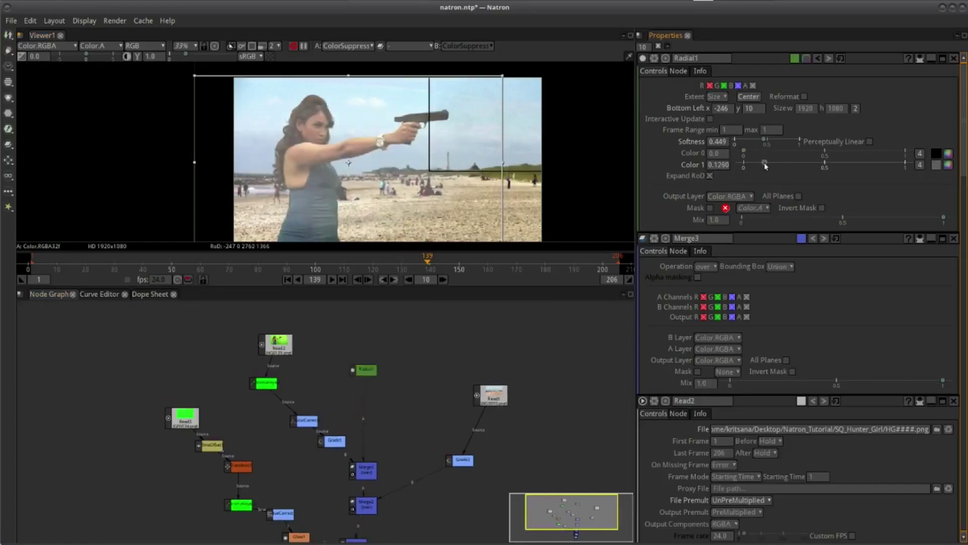
Inspect Merge3's settings, then nudge Radial1 down slightly
left_click_drag(372, 439, 376, 430)
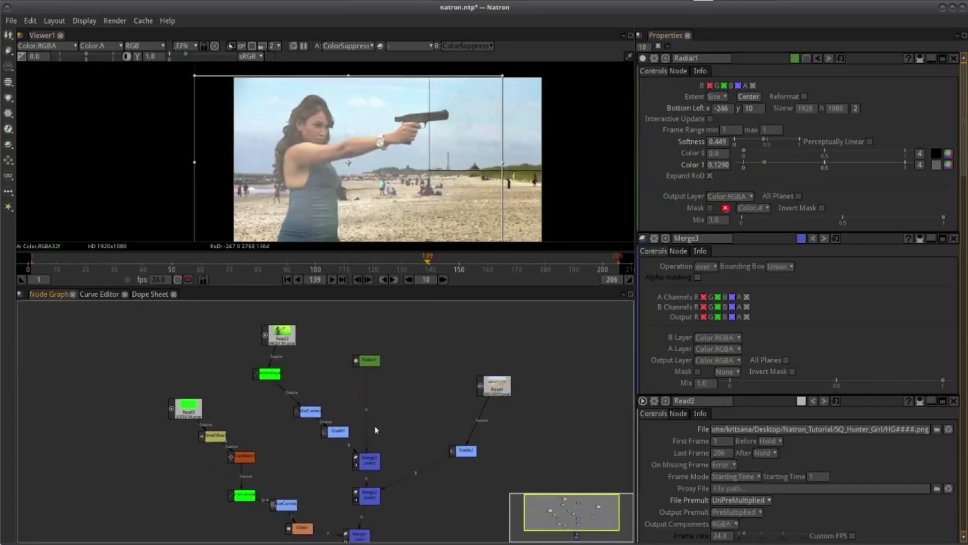
left_click(376, 465)
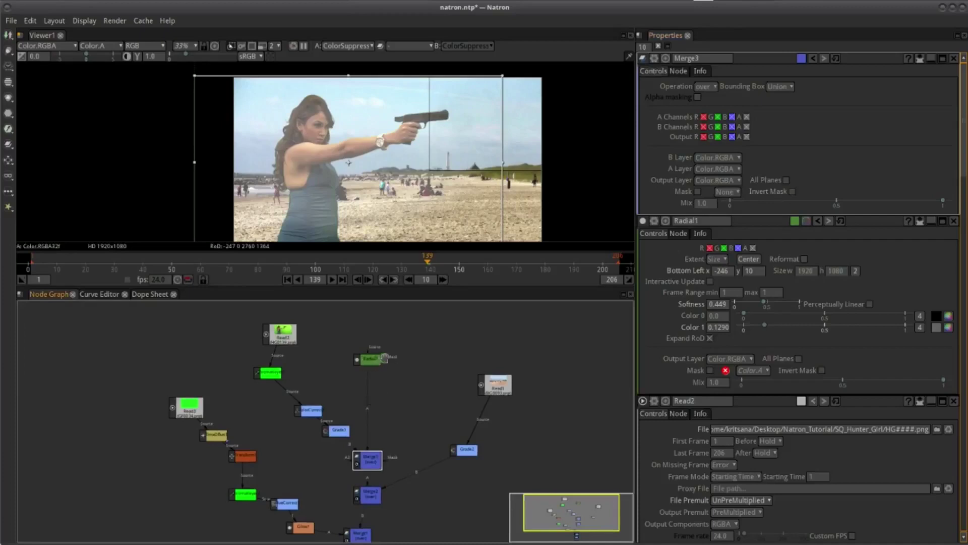
left_click(384, 357)
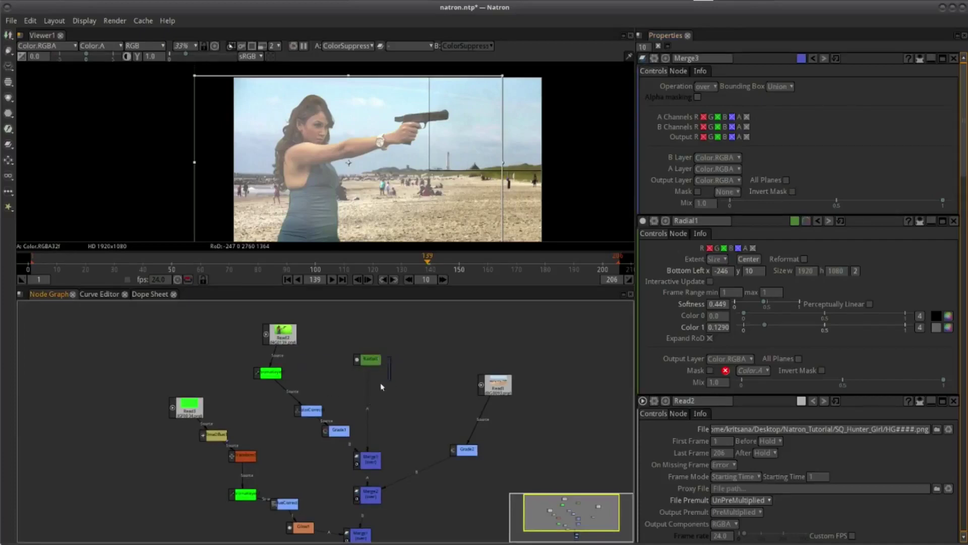
left_click_drag(373, 359, 373, 364)
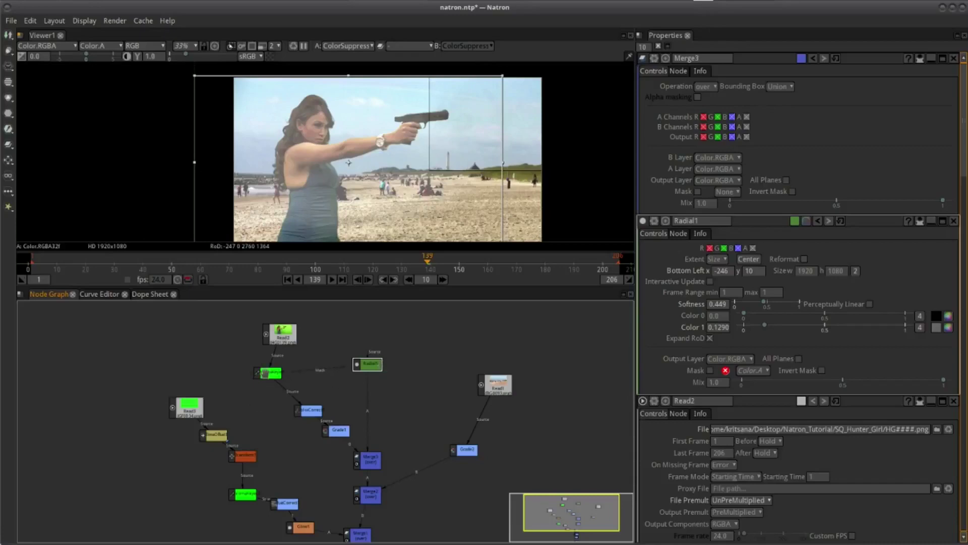
Try the ChromaKeyer as Radial1's mask with softness 0.441, then remove the mask
left_click_drag(388, 364, 266, 372)
left_click(367, 364)
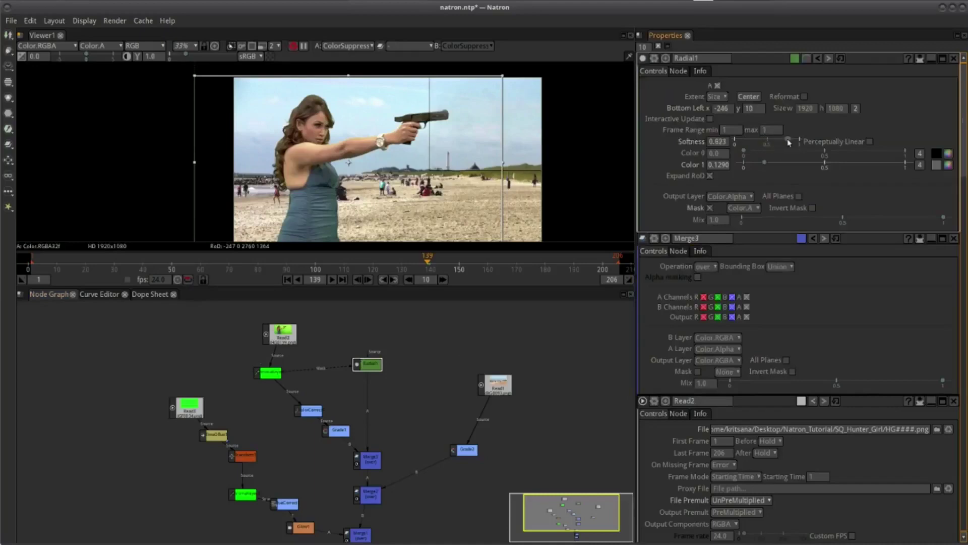
mouse_move(765, 141)
left_mouse_down()
mouse_move(861, 163)
mouse_move(785, 154)
mouse_move(840, 167)
left_mouse_up()
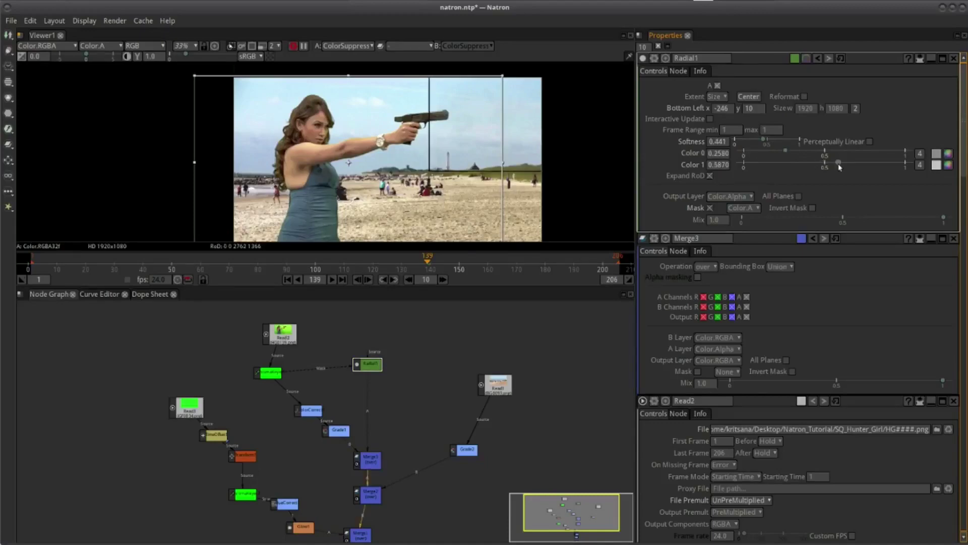
mouse_move(311, 373)
left_mouse_down()
mouse_move(383, 398)
mouse_move(409, 352)
left_mouse_up()
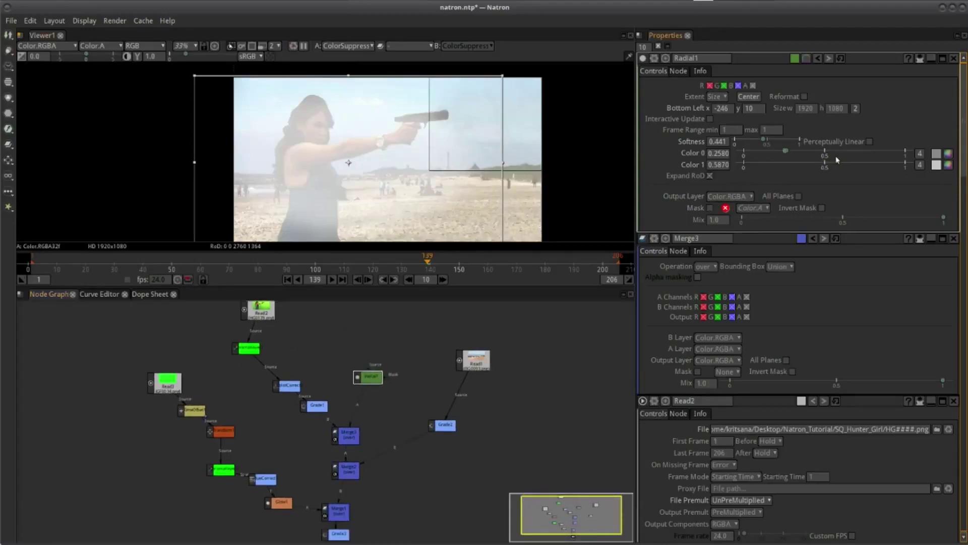
Set Radial1's Color 0 to 0, Color 1 to 0.191 and Softness to 0.933
mouse_move(837, 165)
left_mouse_down()
mouse_move(770, 173)
mouse_move(798, 163)
mouse_move(747, 158)
mouse_move(756, 165)
left_mouse_up()
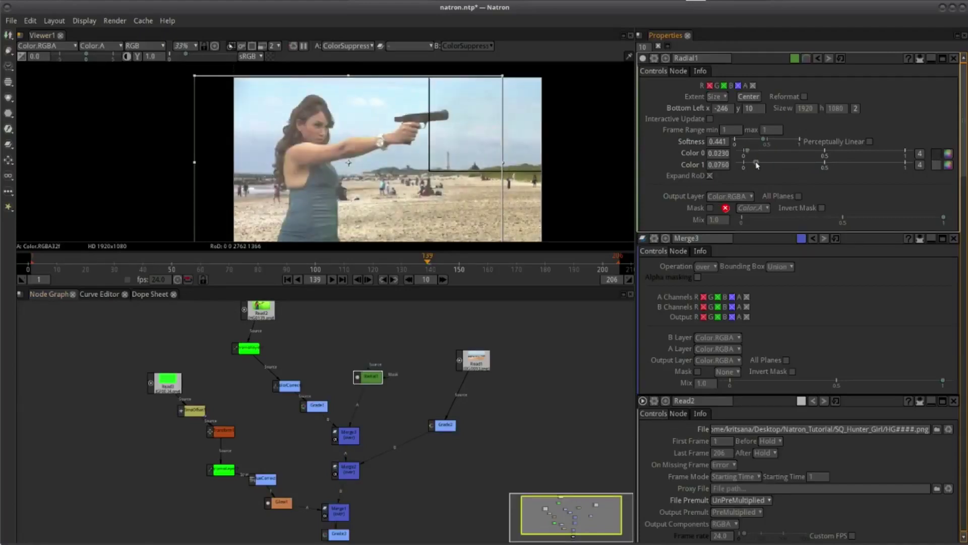
left_click_drag(746, 154, 743, 154)
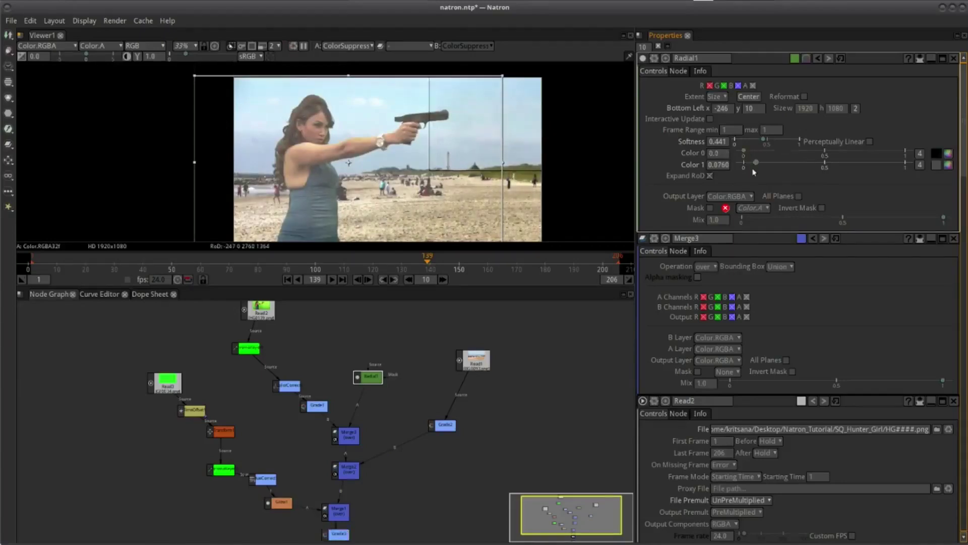
left_click_drag(757, 162, 761, 163)
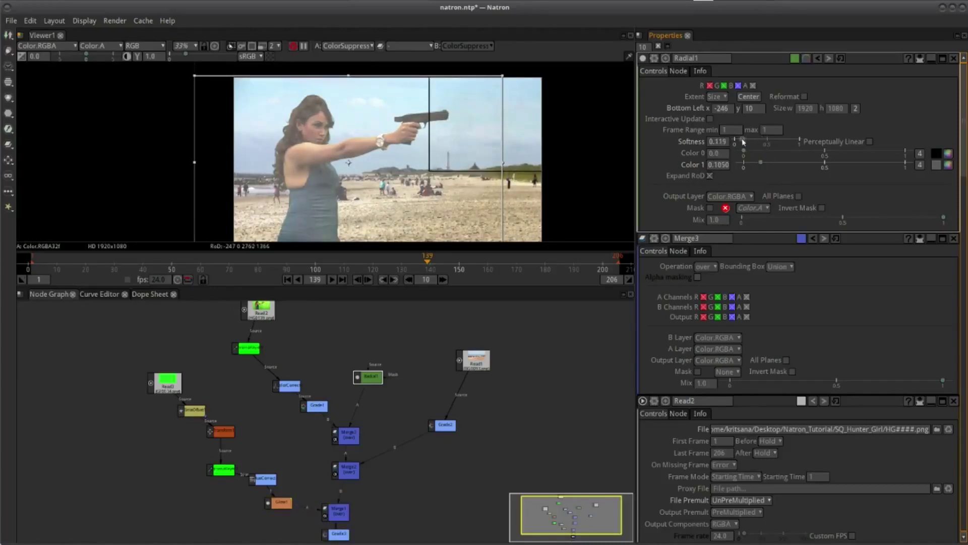
mouse_move(764, 142)
left_mouse_down()
mouse_move(795, 142)
mouse_move(774, 163)
left_mouse_up()
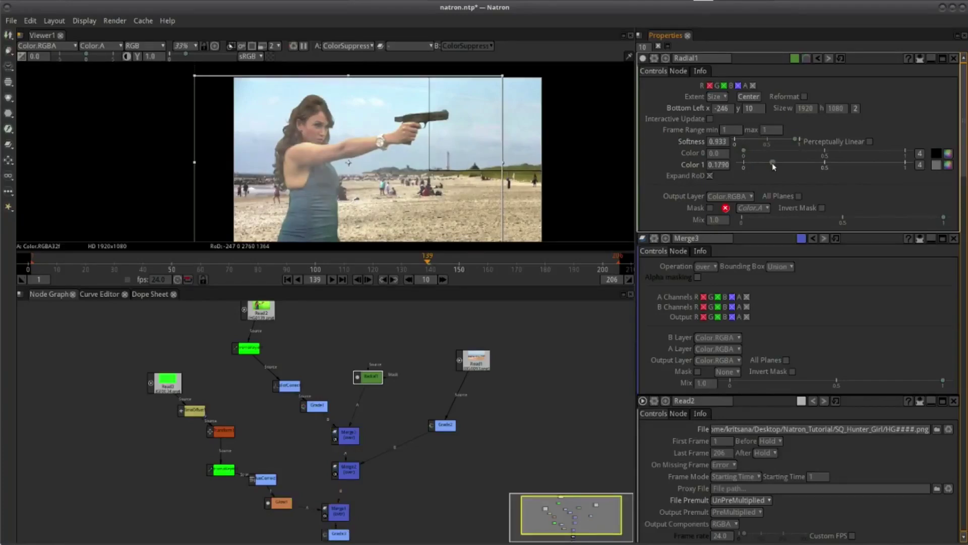
scroll(410, 332, "down", 2)
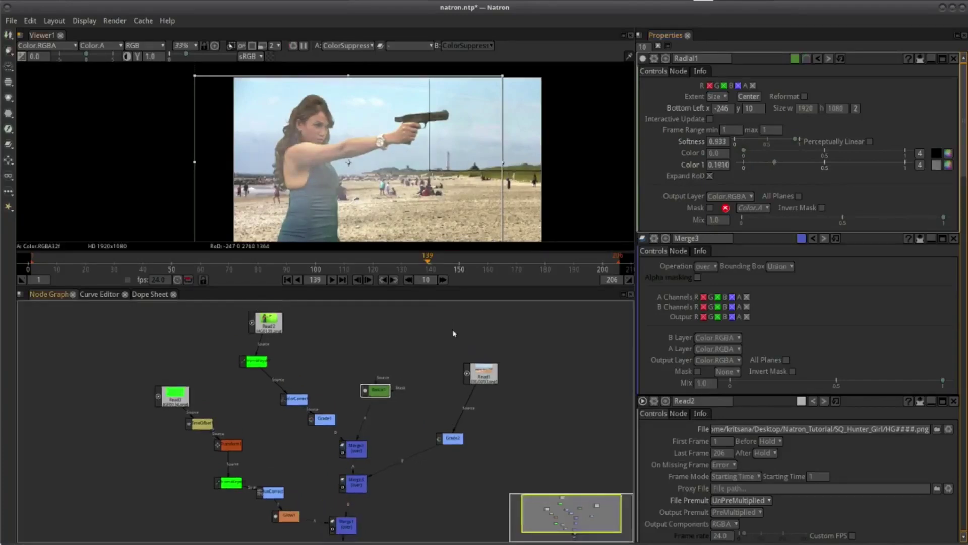
scroll(353, 162, "down", 1)
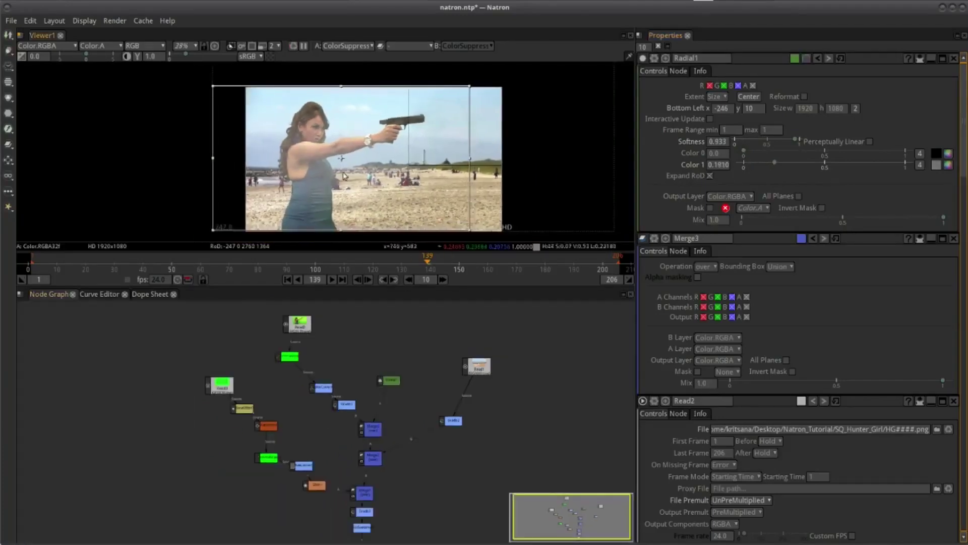
Select Merge3, re-render it at full mix, and scrub forward toward frame 148
left_click(386, 378)
left_click(370, 430)
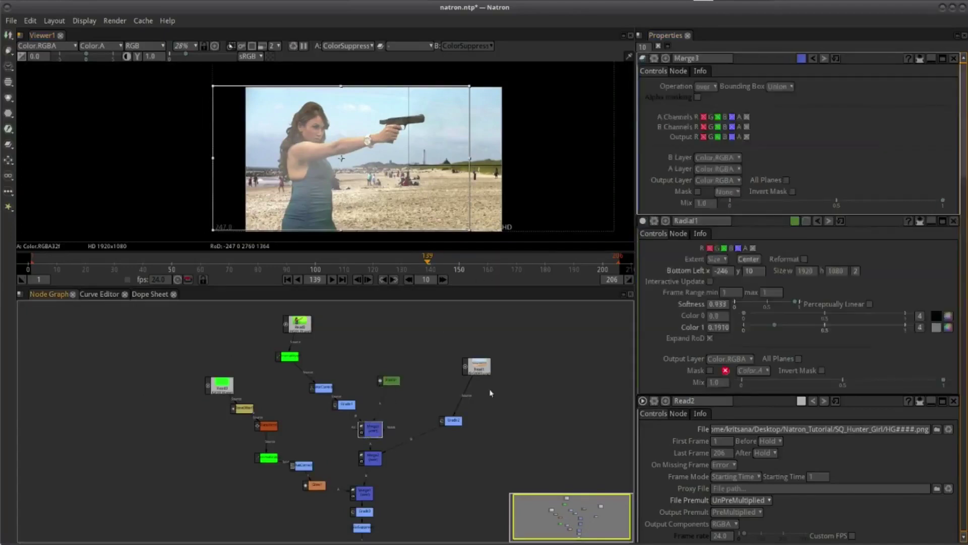
left_click(947, 201)
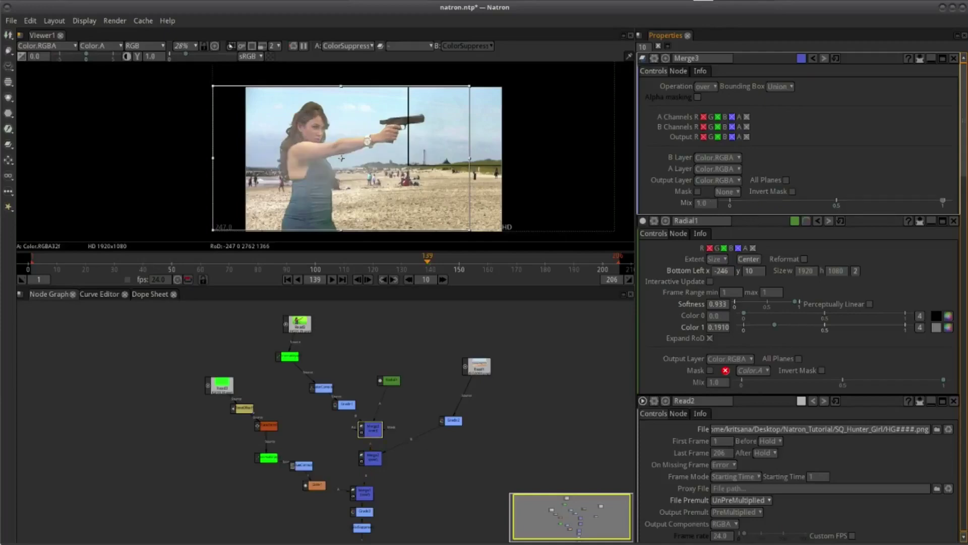
scroll(347, 170, "up", 2)
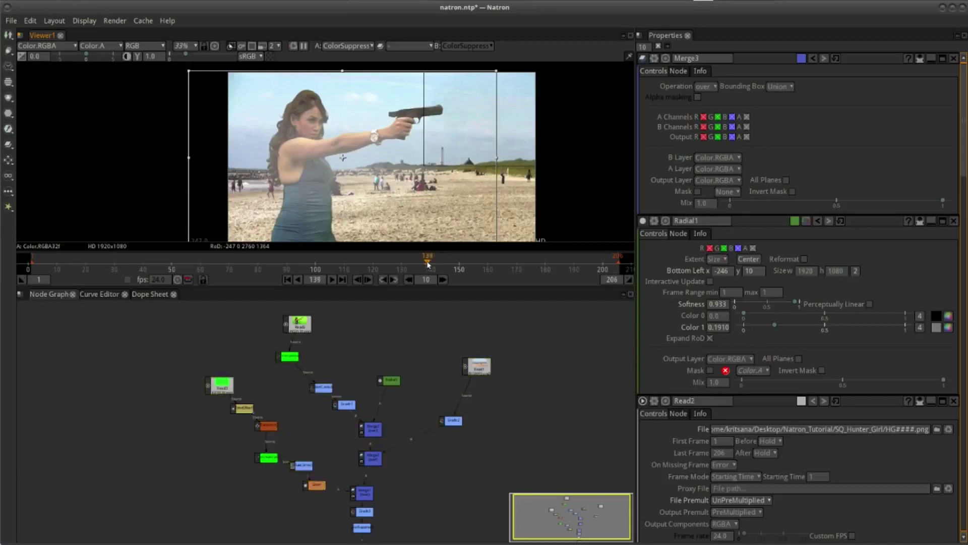
left_click_drag(427, 265, 435, 267)
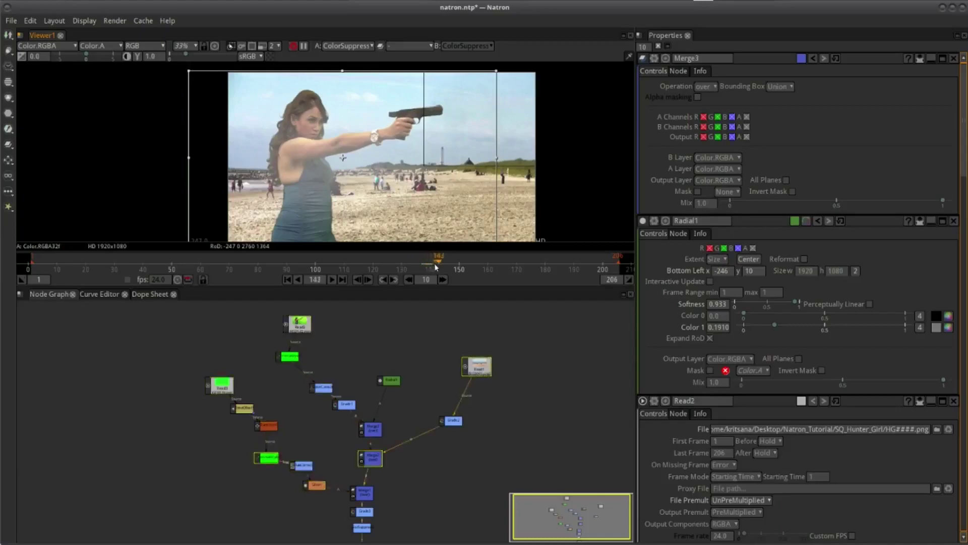
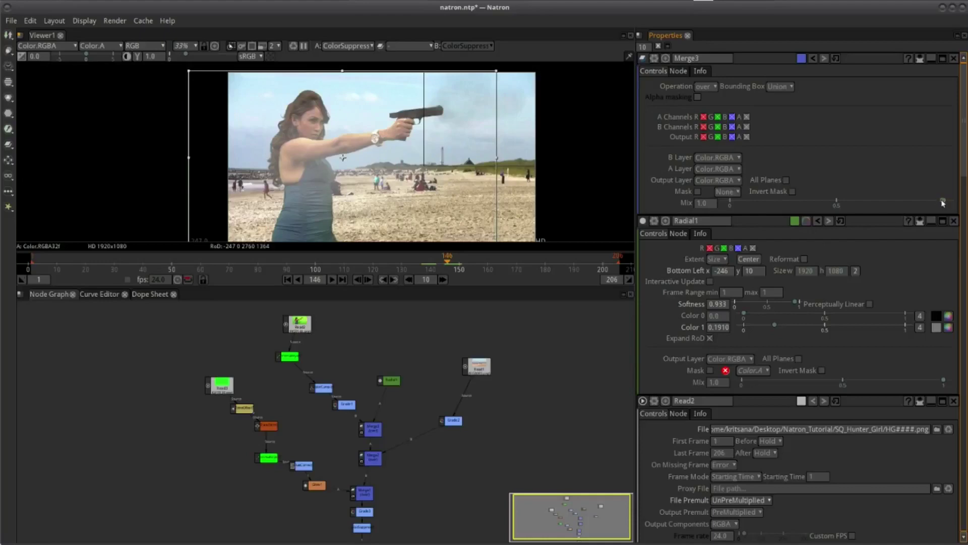
Set Merge3's Mix to 0 and key it at frame 146
left_click_drag(942, 202, 957, 209)
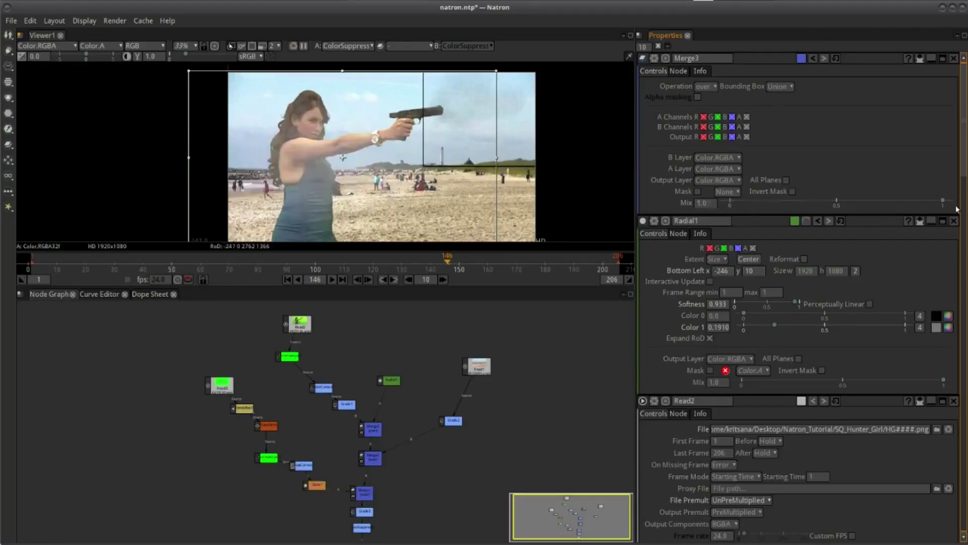
left_click_drag(946, 203, 729, 204)
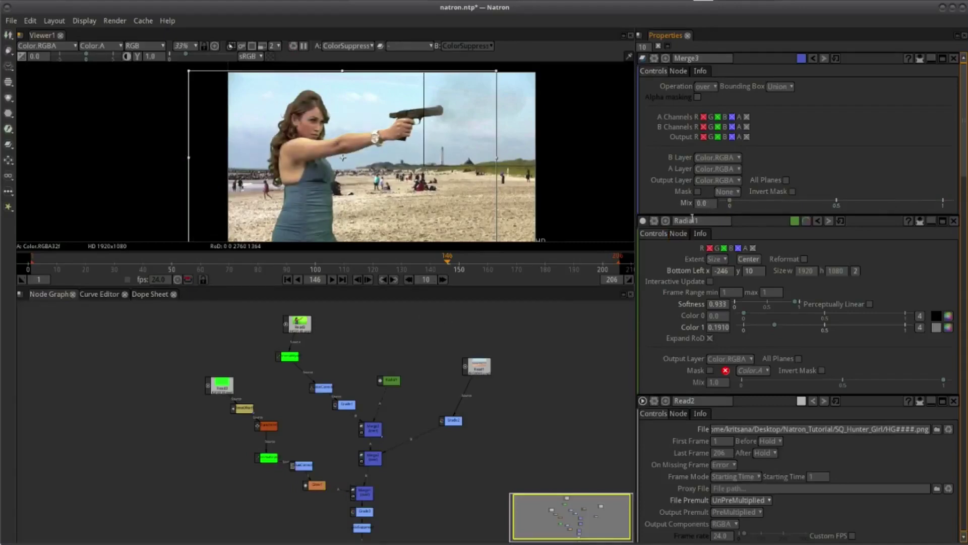
left_click(709, 204)
right_click(705, 204)
left_click(726, 209)
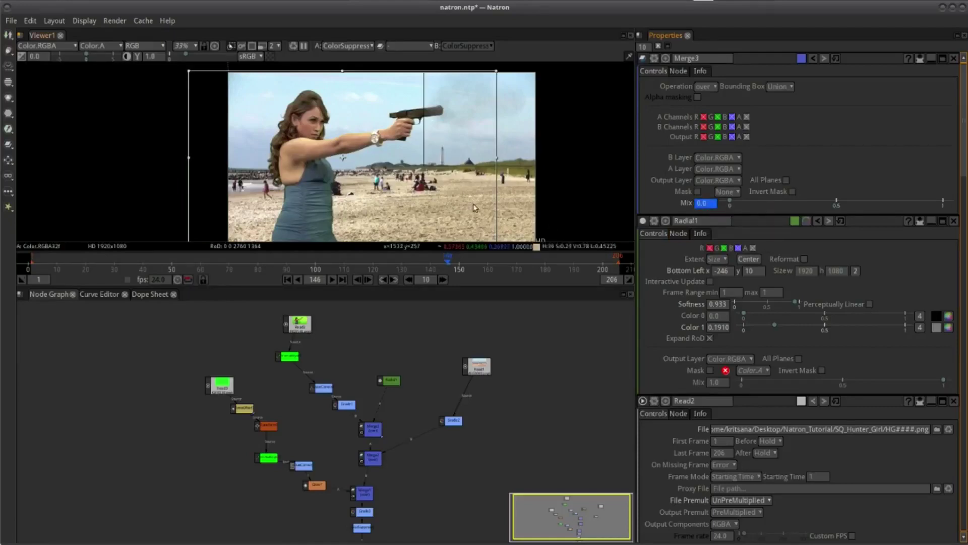
Key Merge3's Mix at 1.0 on frame 147 and back to 0 on frame 148
key("Right")
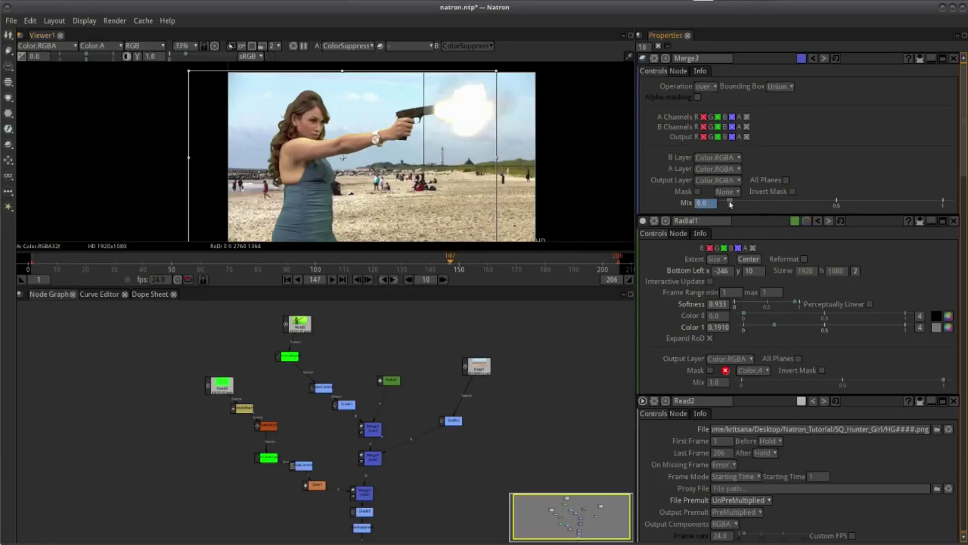
left_click_drag(731, 203, 942, 203)
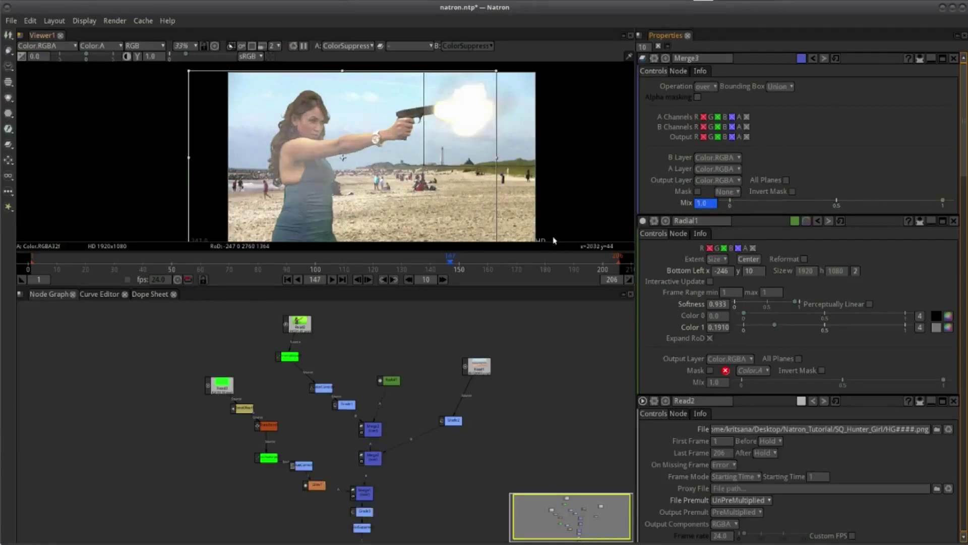
key("Right")
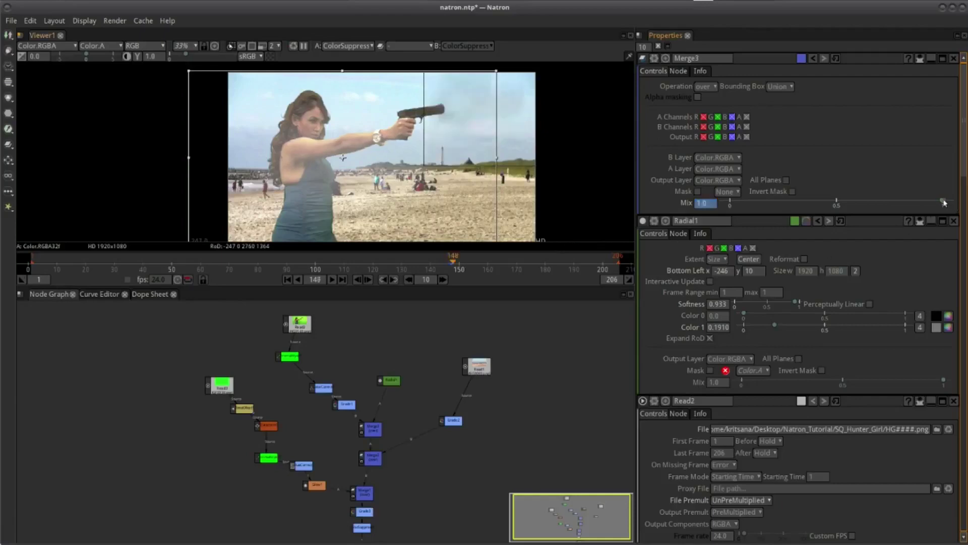
left_click_drag(945, 203, 730, 203)
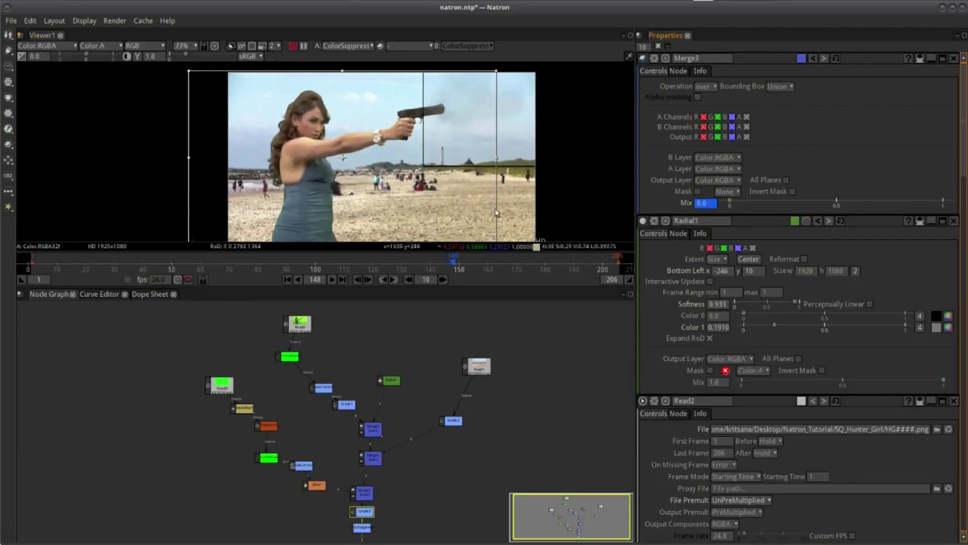
Step through frames 146–148 to confirm the flash shows only on 147
key("Left")
key("Left")
key("Left")
key("Left")
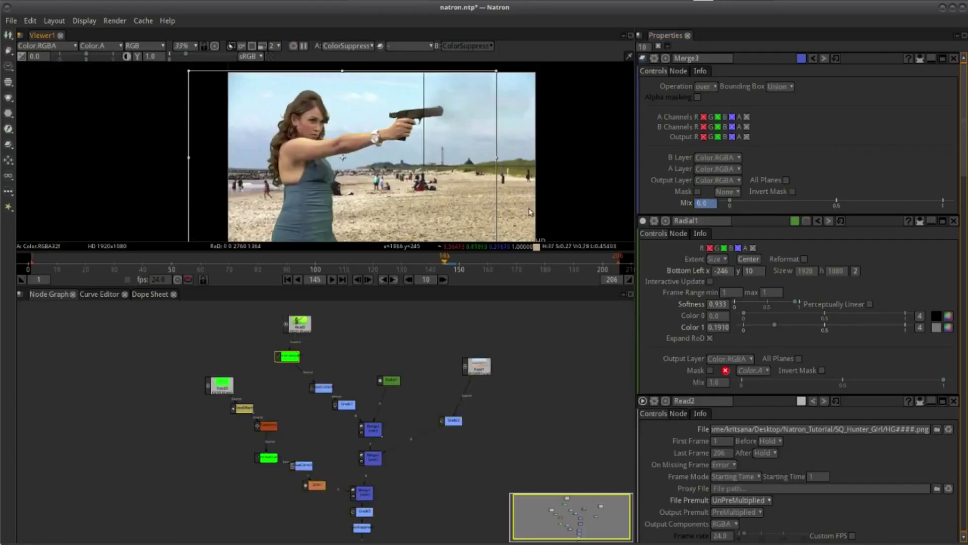
key("Right")
key("Right")
key("Right")
key("Left")
key("Left")
key("Left")
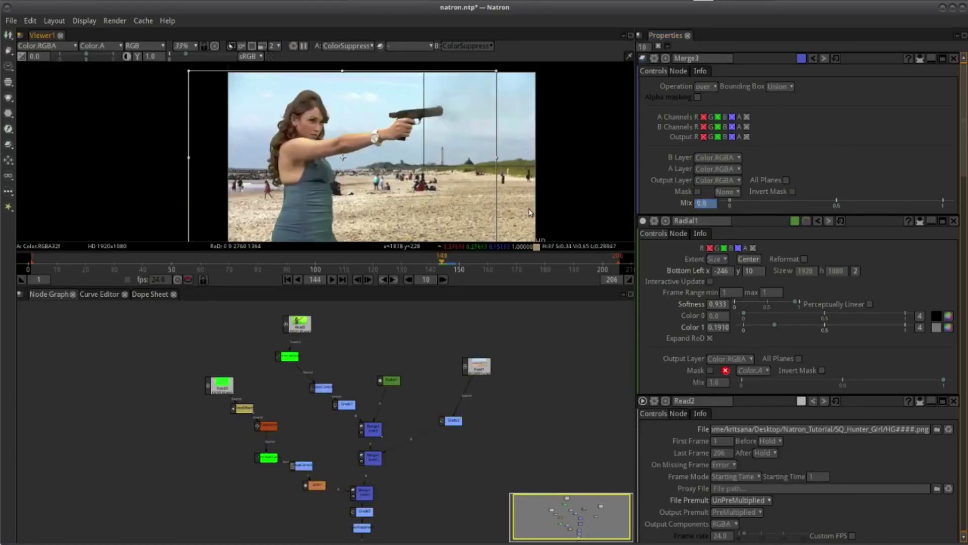
key("Left")
key("Left")
key("Left")
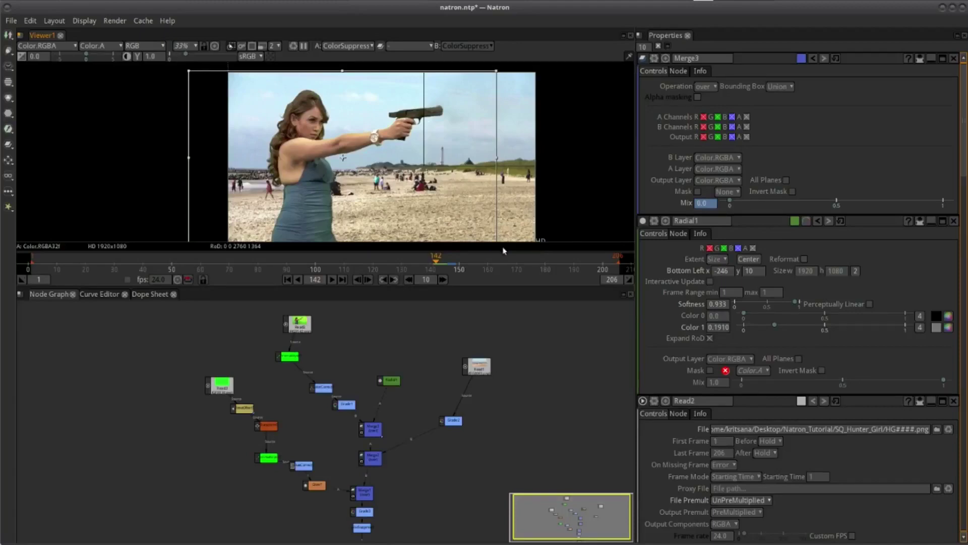
mouse_move(503, 251)
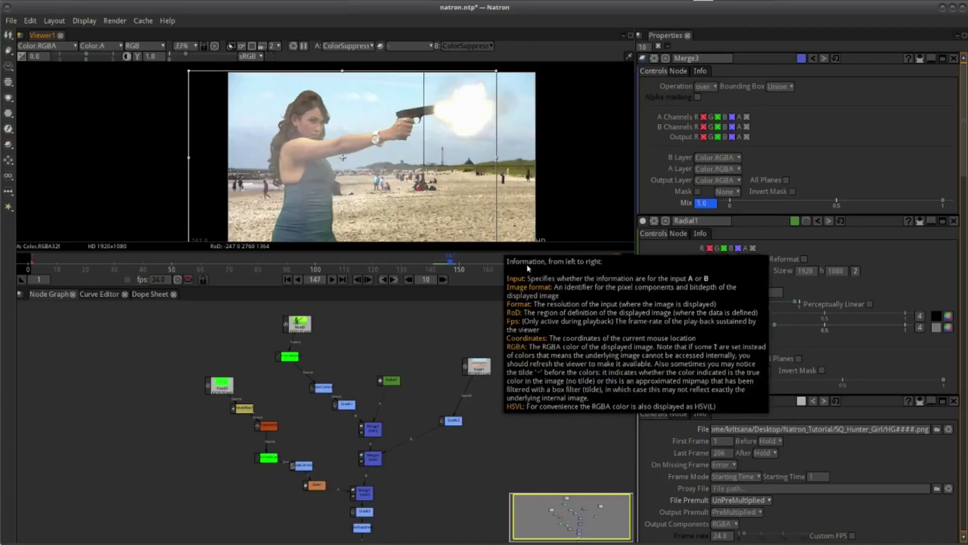
key("Left")
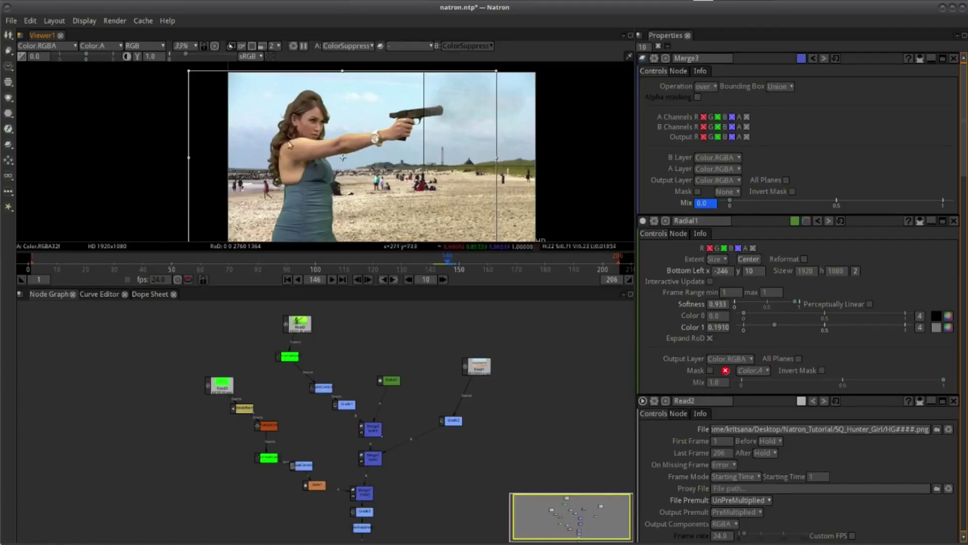
scroll(387, 154, "down", 2)
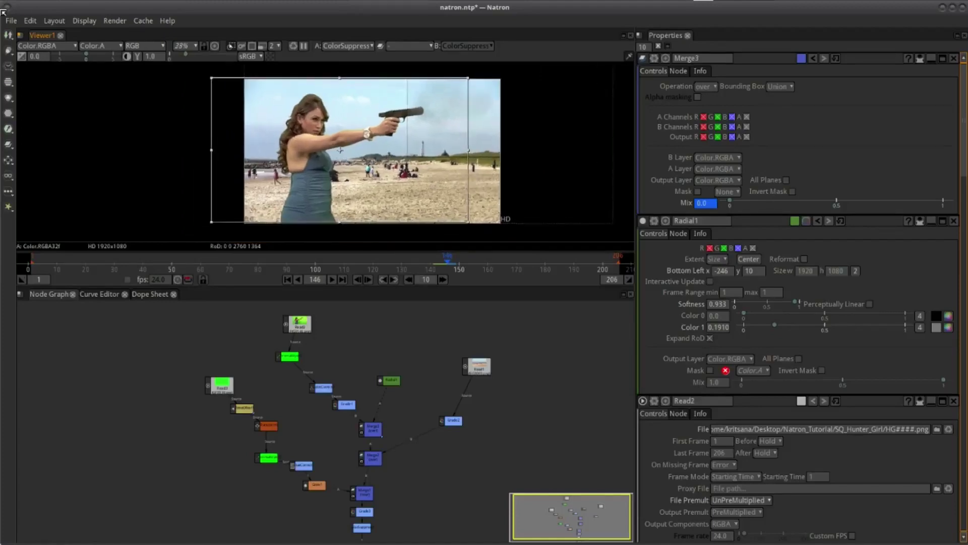
Save the project, then play the composite backwards to review the flash
left_click(11, 21)
left_click(47, 91)
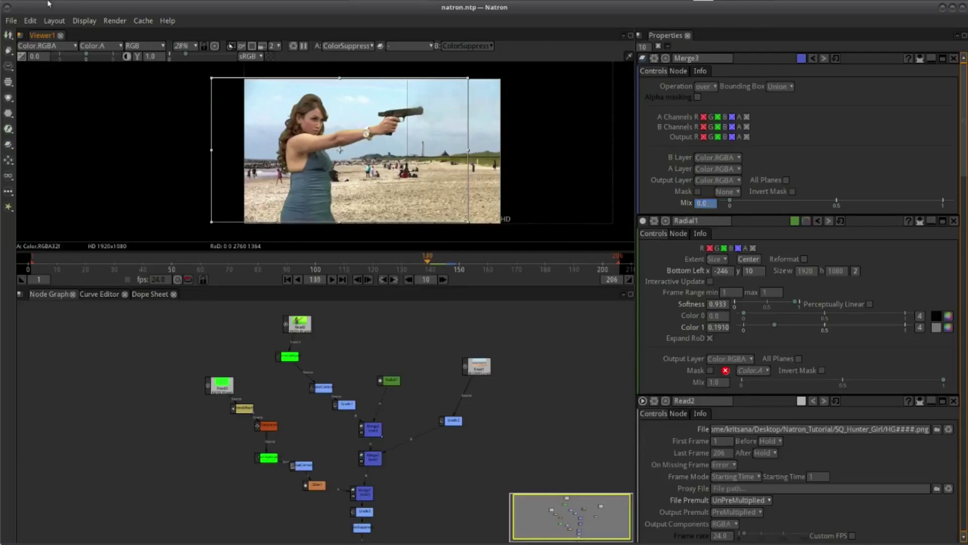
left_click(296, 279)
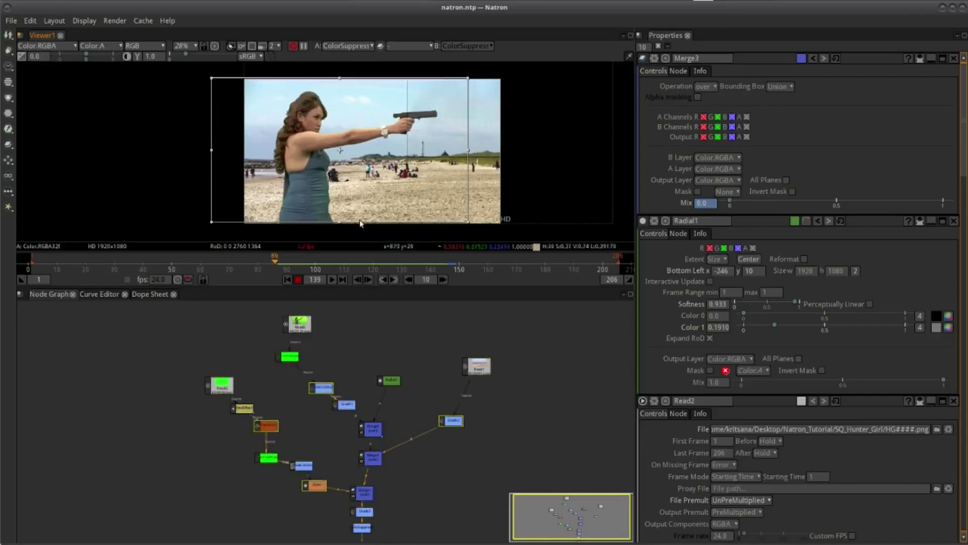
left_click(298, 278)
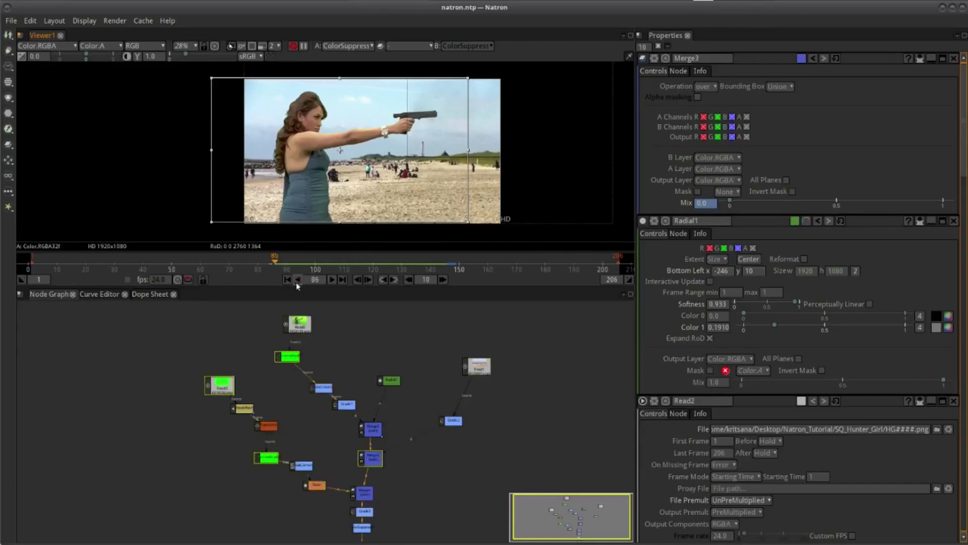
left_click(450, 262)
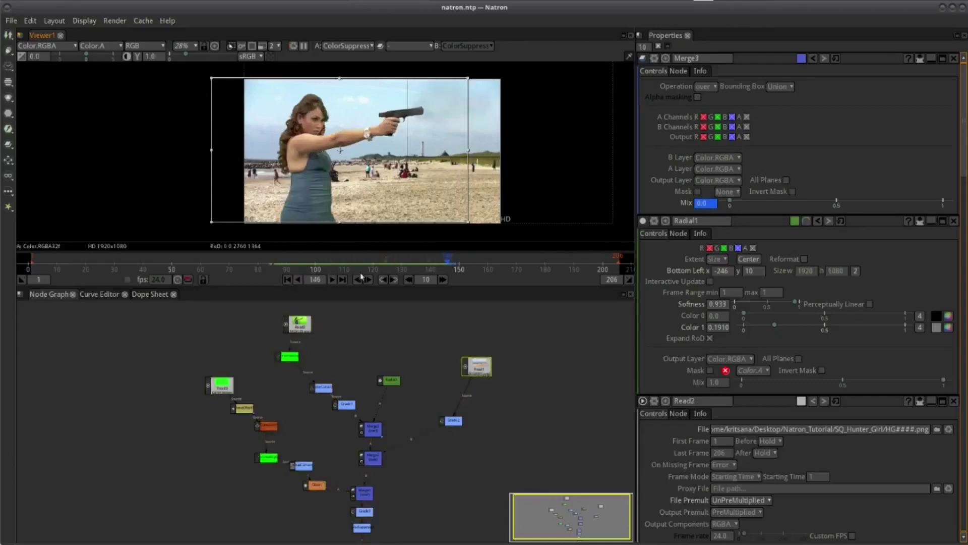
left_click(332, 278)
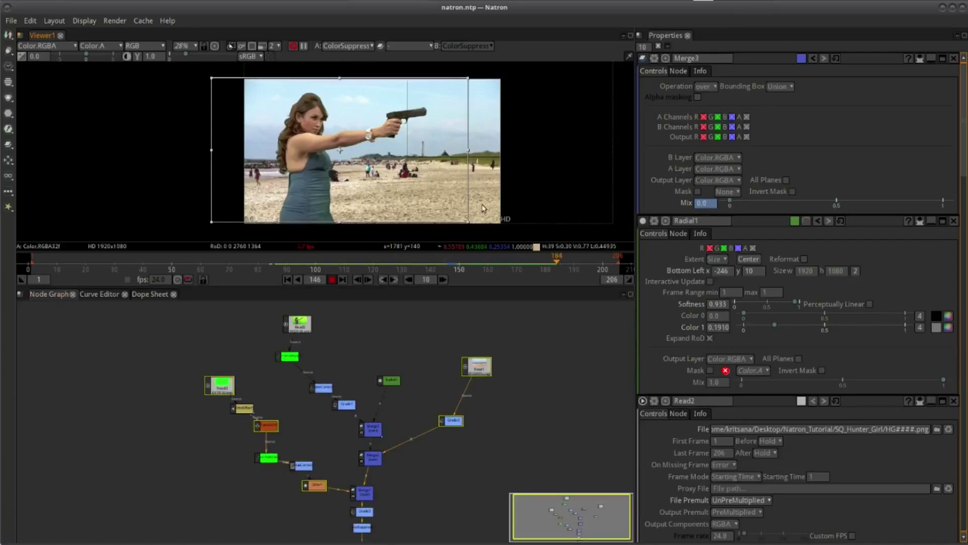
key("k")
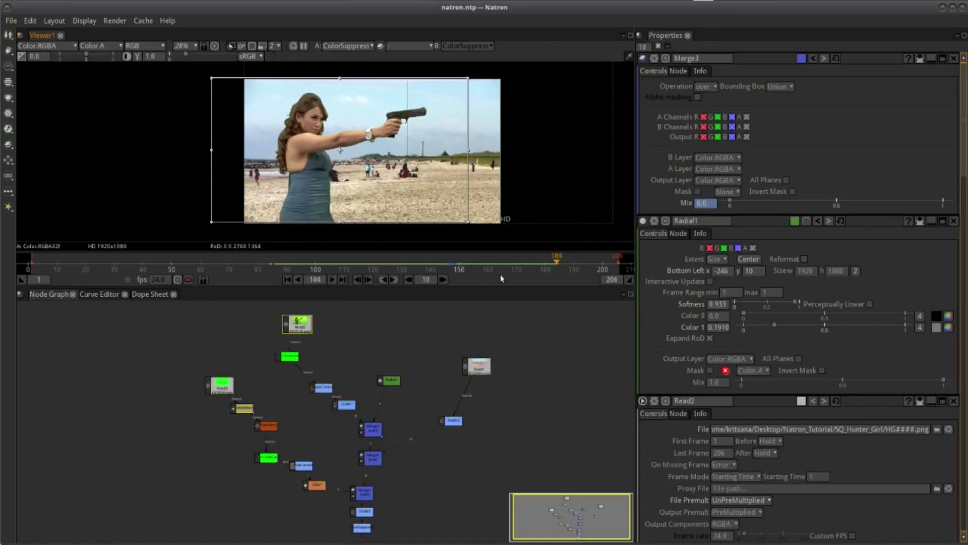
left_click_drag(553, 261, 298, 258)
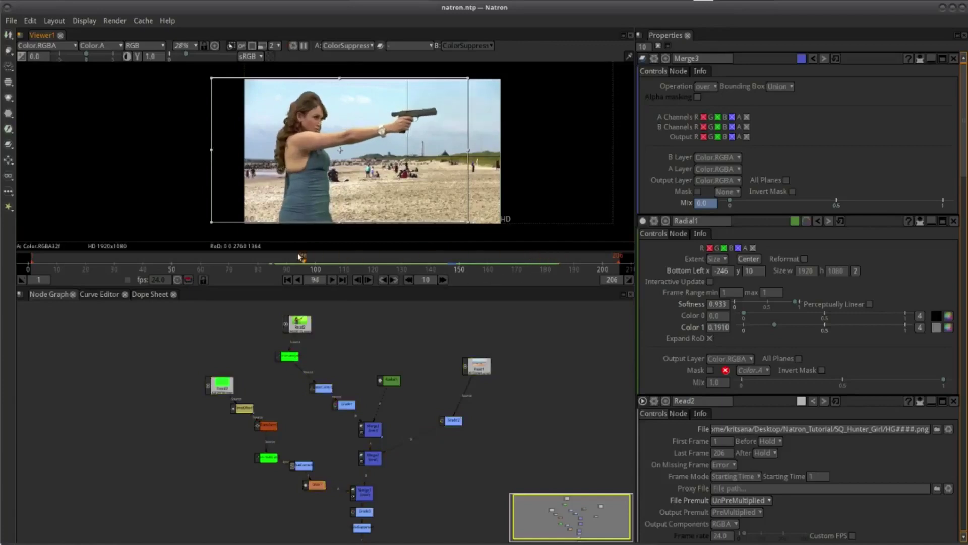
left_click(333, 282)
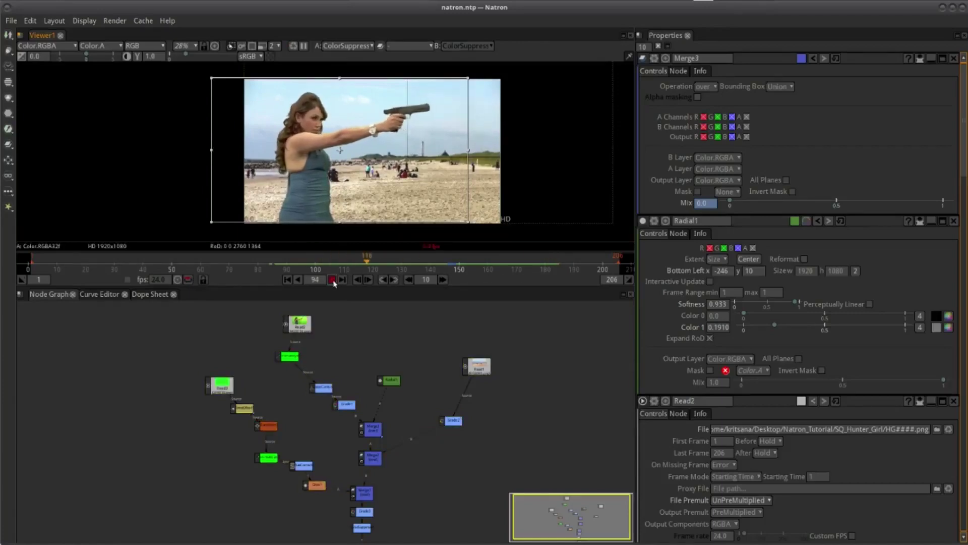
left_click(334, 281)
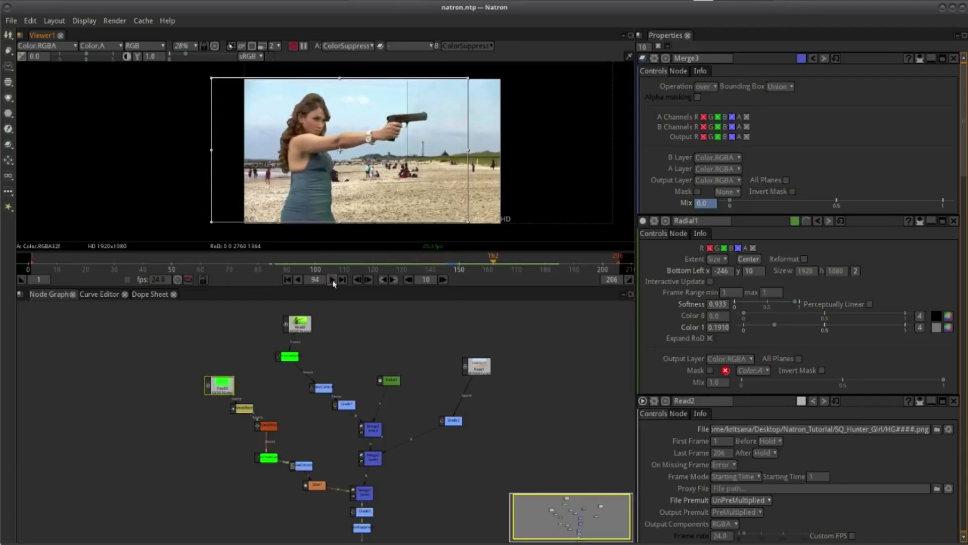
left_click_drag(503, 262, 296, 272)
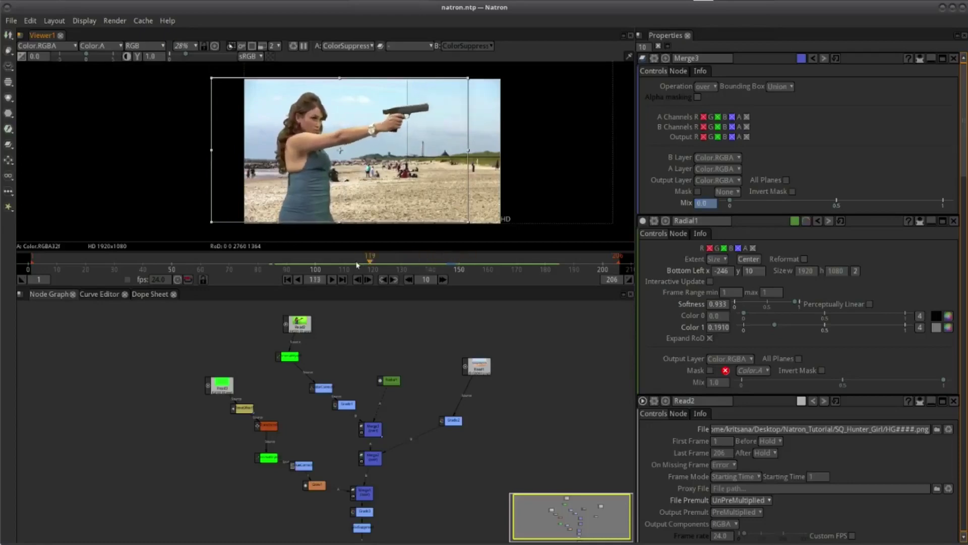
left_click(331, 280)
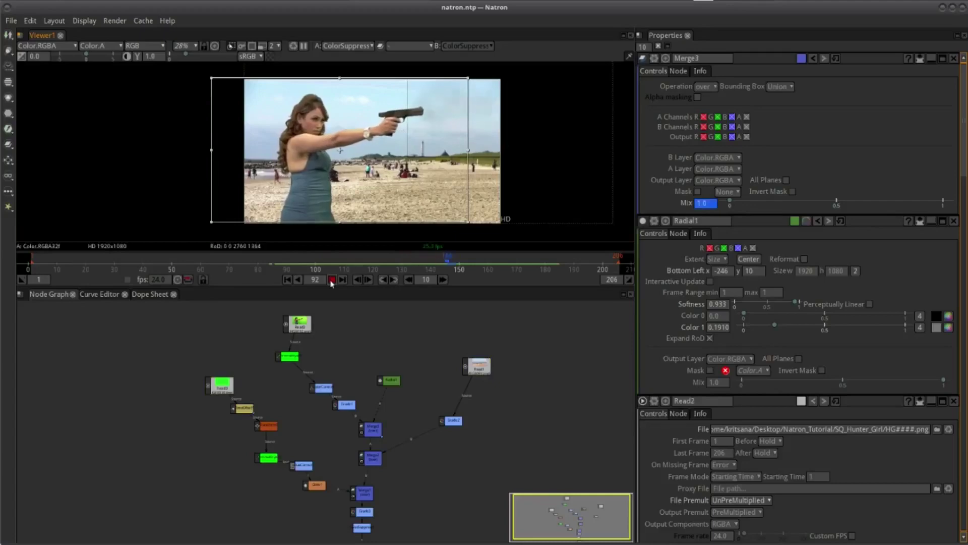
left_click(331, 280)
mouse_move(426, 259)
left_mouse_down()
mouse_move(482, 274)
mouse_move(444, 272)
left_mouse_up()
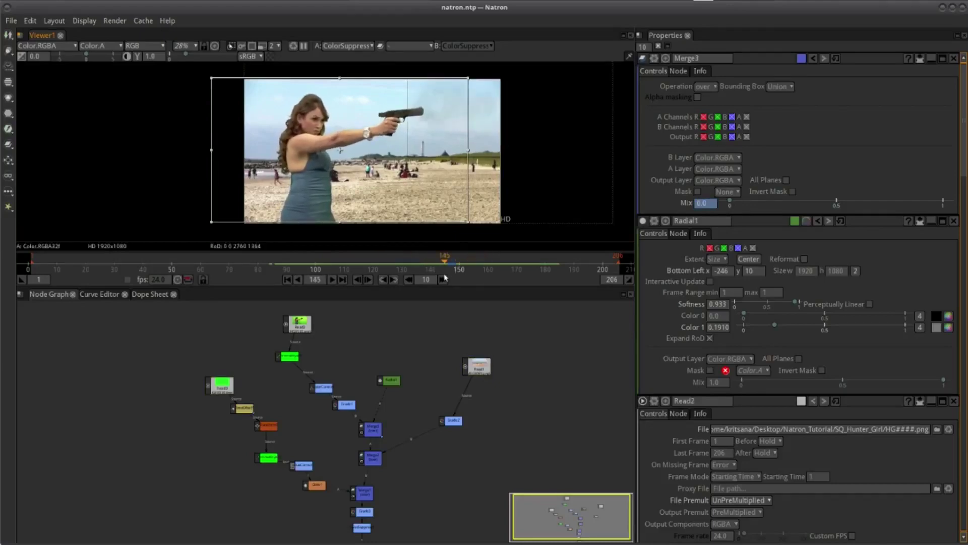
left_click_drag(422, 405, 433, 389)
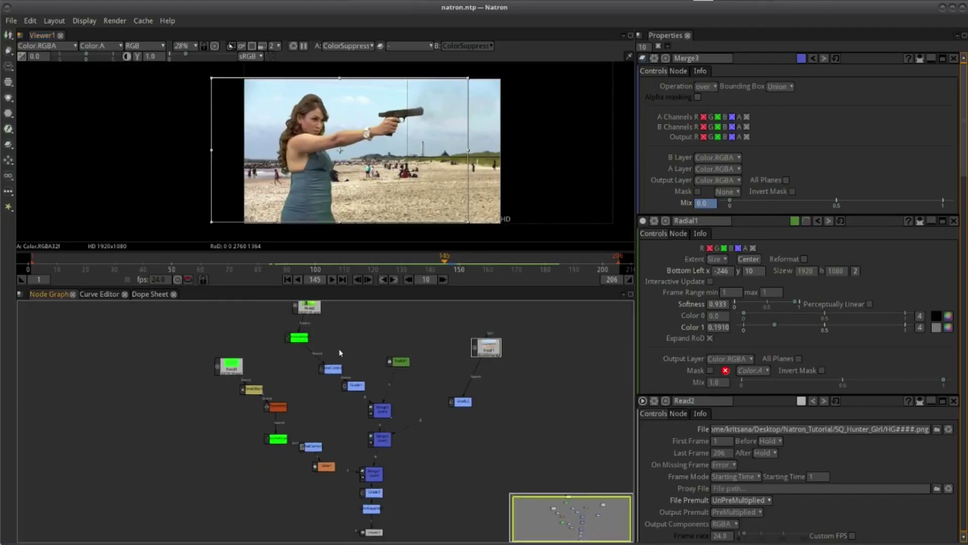
left_click_drag(234, 369, 248, 393)
Set Read3's Before option to Hold so the flash clip holds its first frame
double_click(249, 393)
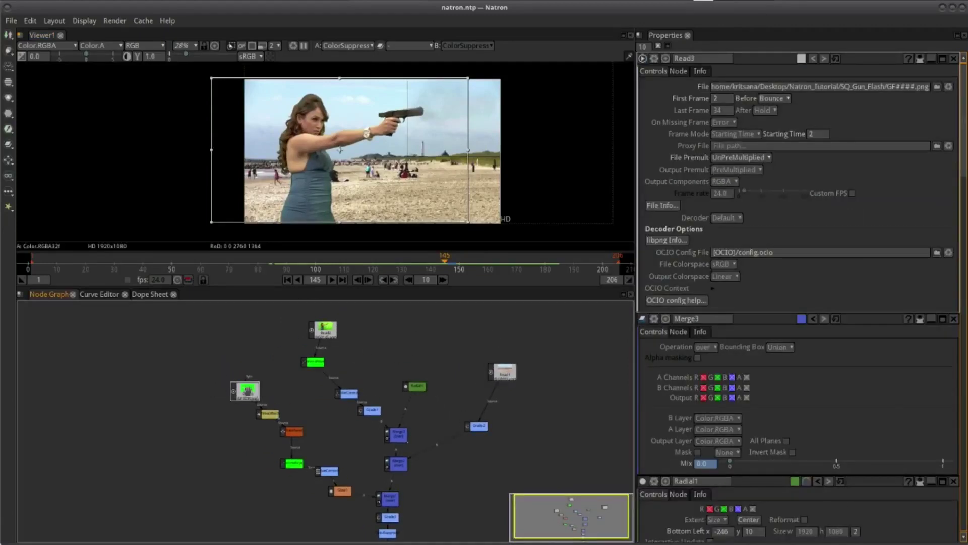
left_click(783, 99)
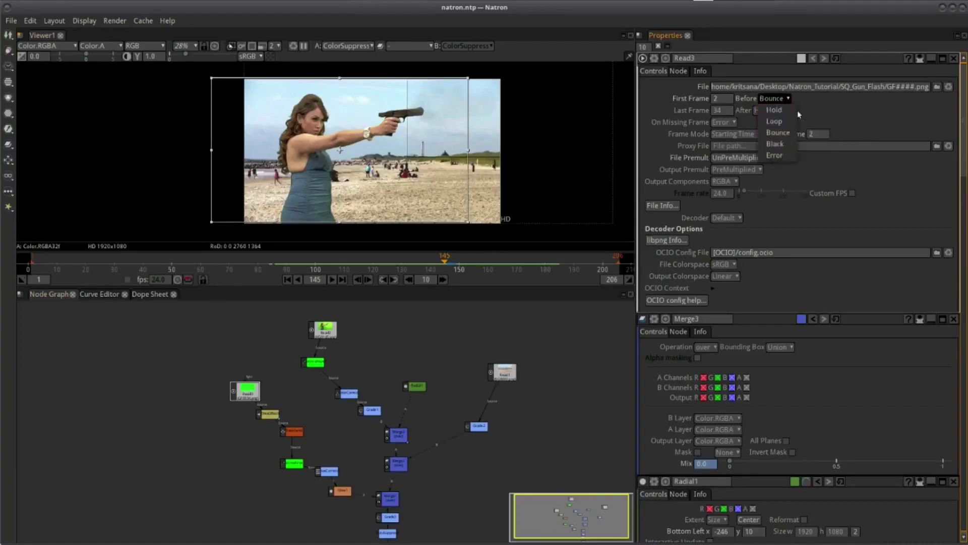
left_click(777, 145)
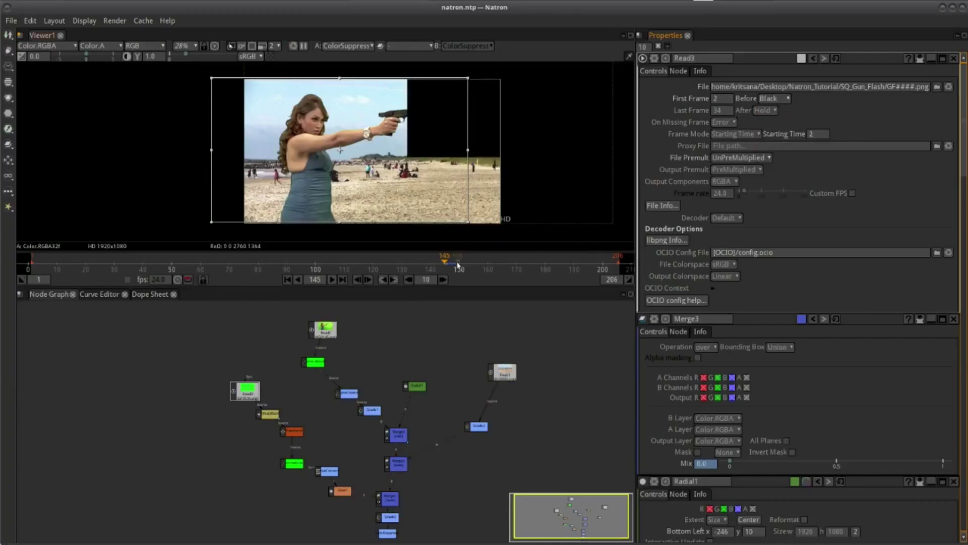
left_click(776, 99)
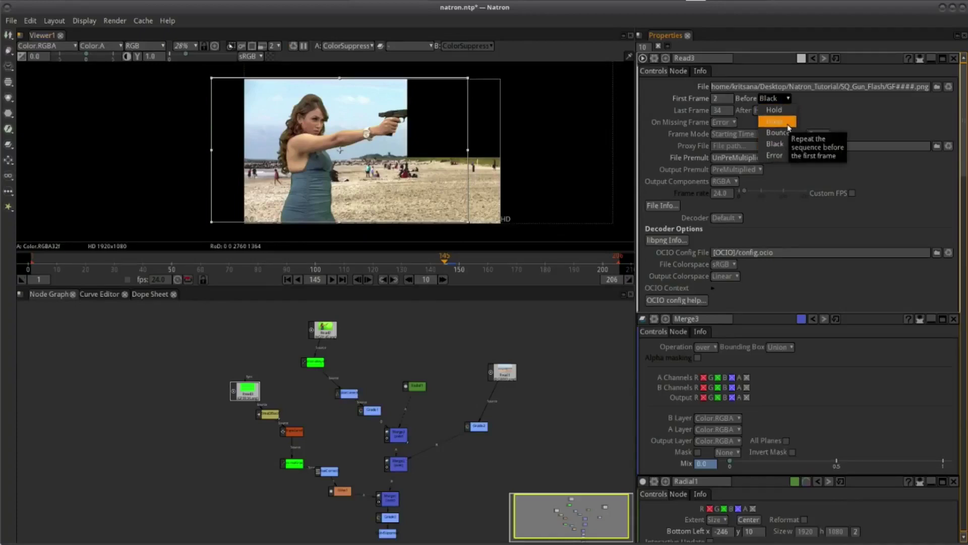
left_click(774, 110)
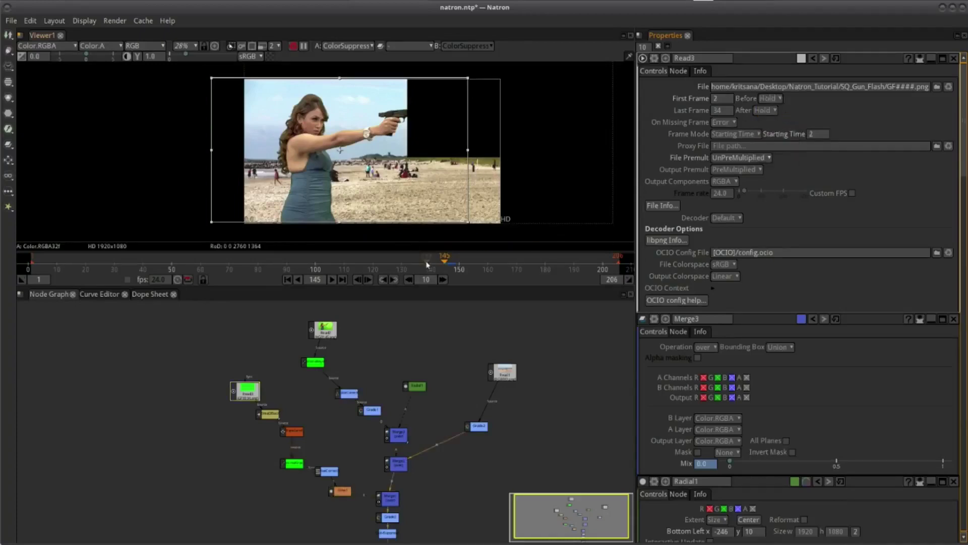
Go to frame 146 and pan the Node Graph to bring Merge1 into view
left_click(448, 266)
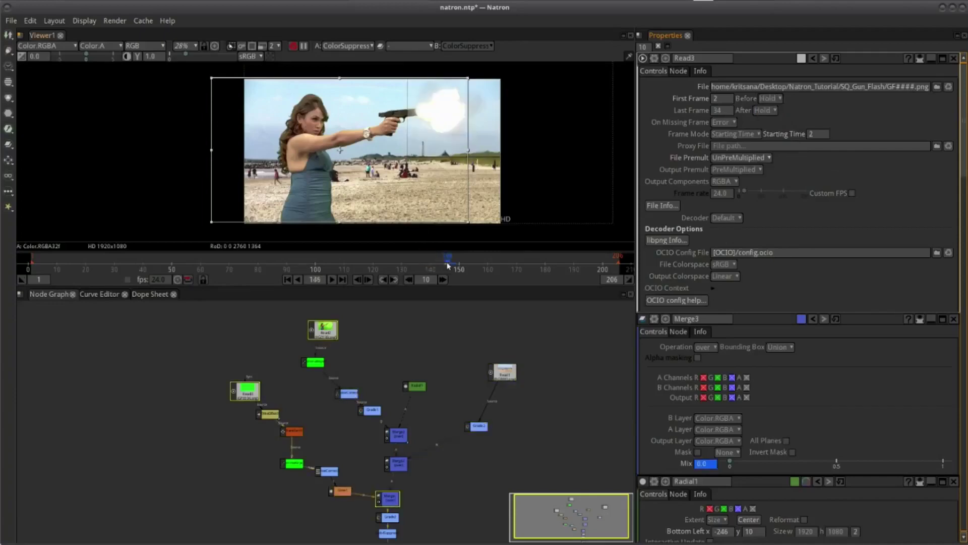
left_click(423, 350)
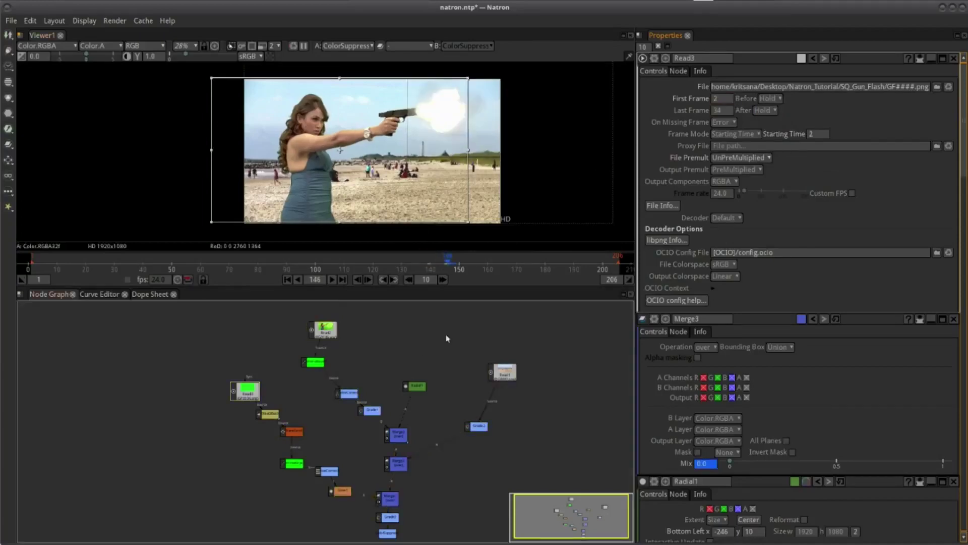
left_click_drag(447, 339, 427, 357)
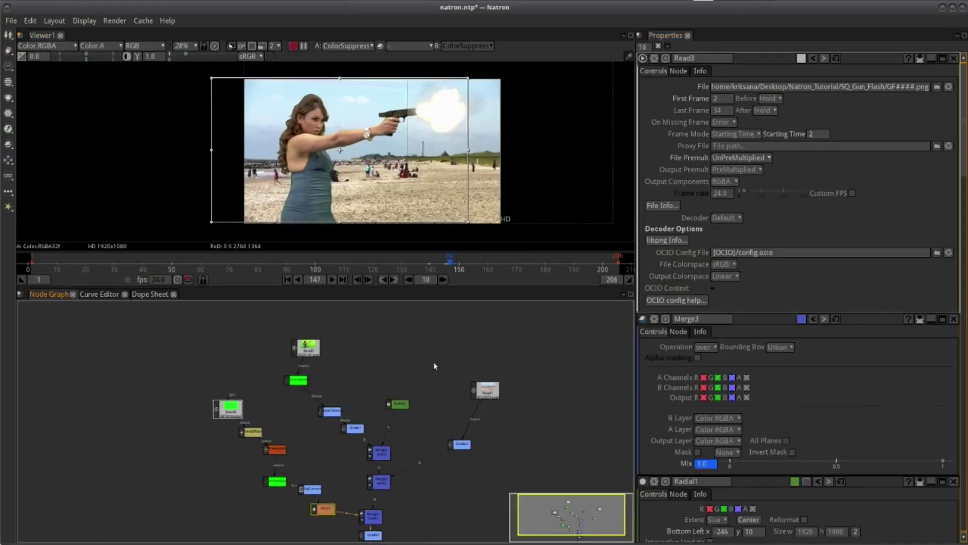
key("Left")
scroll(319, 454, "up", 2)
left_click_drag(367, 393, 342, 412)
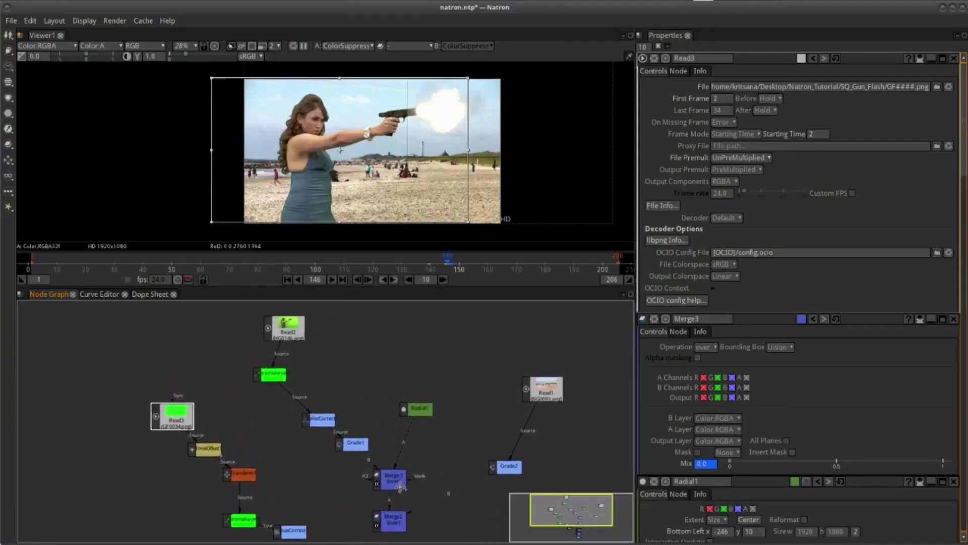
mouse_move(382, 460)
left_mouse_down()
mouse_move(395, 477)
mouse_move(372, 431)
left_mouse_up()
Set Merge1's Mix to 0 and key it at frame 146
left_click(406, 451)
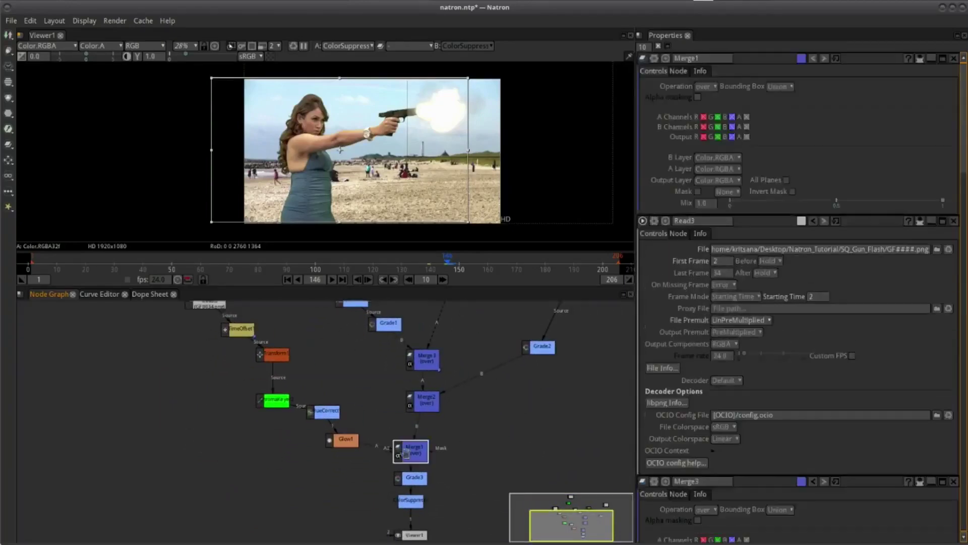
left_click_drag(945, 204, 726, 203)
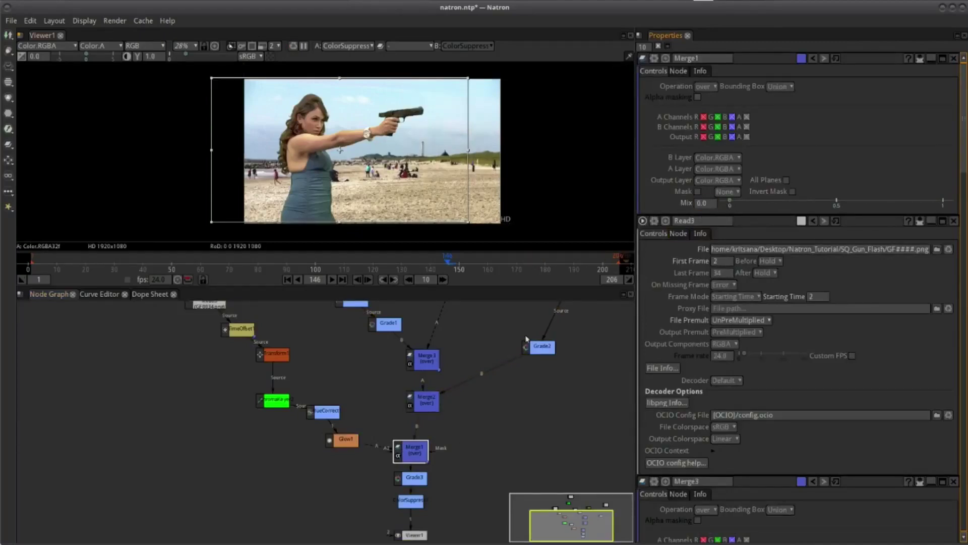
left_click_drag(526, 339, 494, 371)
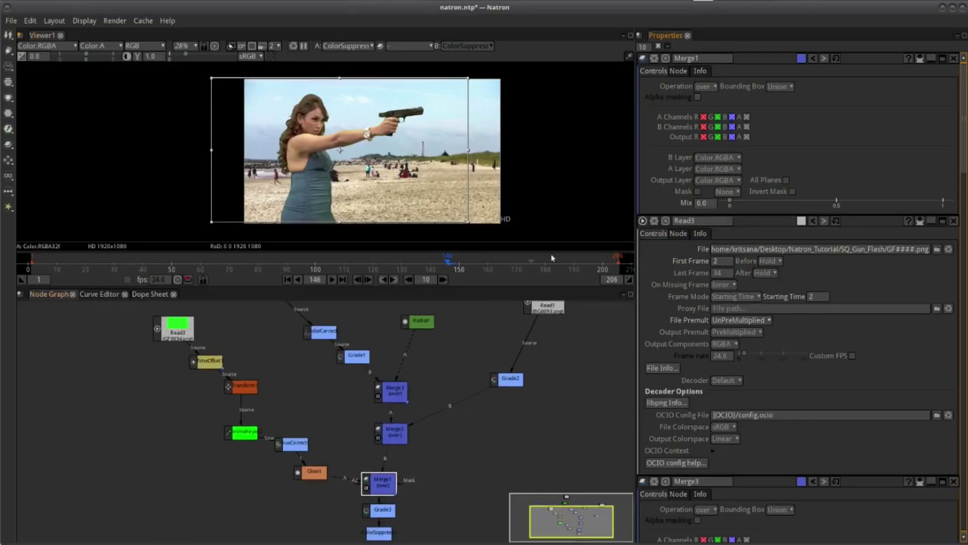
right_click(707, 208)
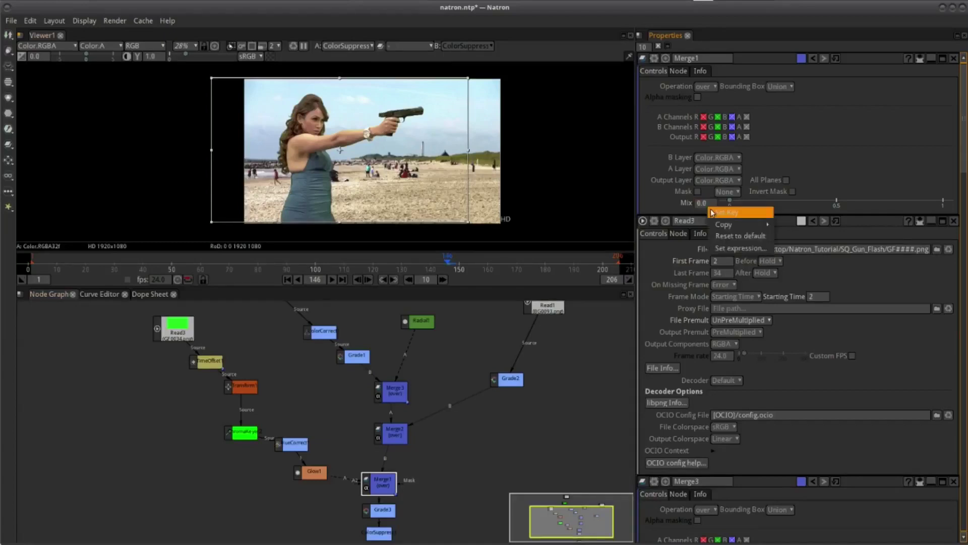
left_click(709, 212)
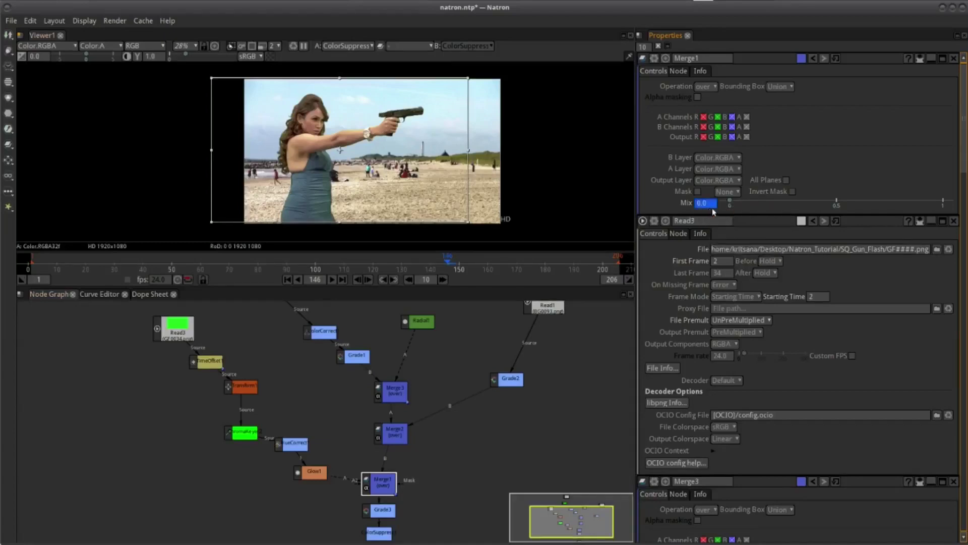
Key Merge1's Mix at 1 on frame 147
key("Right")
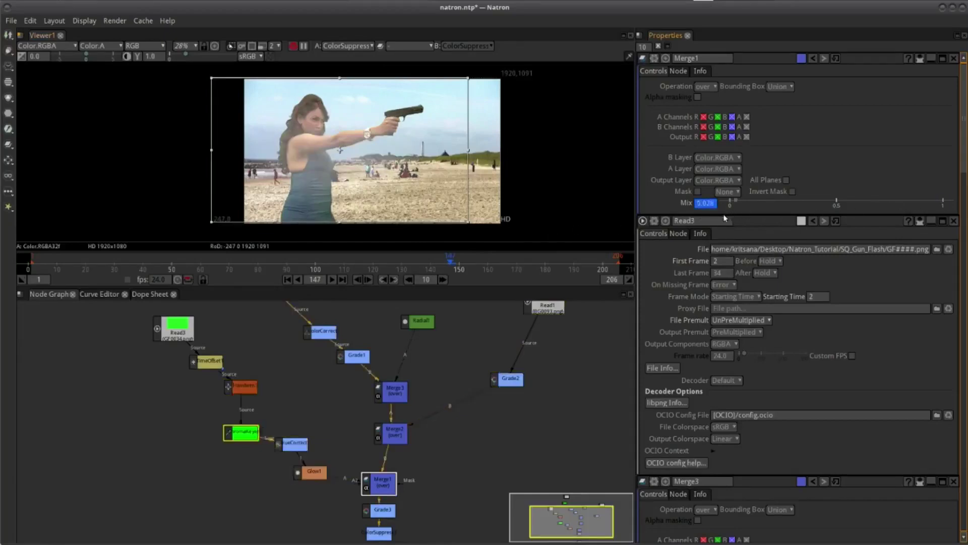
left_click_drag(876, 200, 734, 201)
type("1")
key("Return")
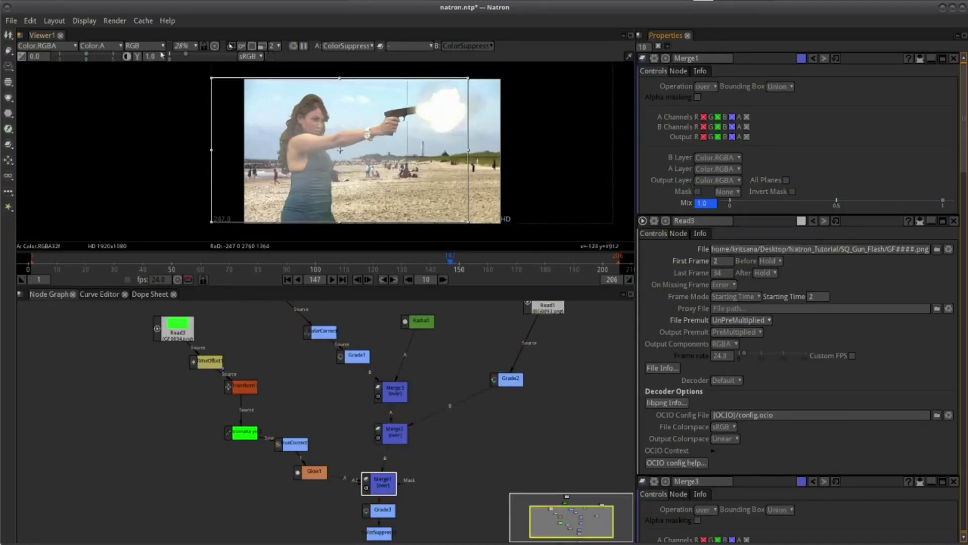
Save the project and preview playback from frame 132
left_click(11, 21)
left_click(41, 95)
left_click(409, 266)
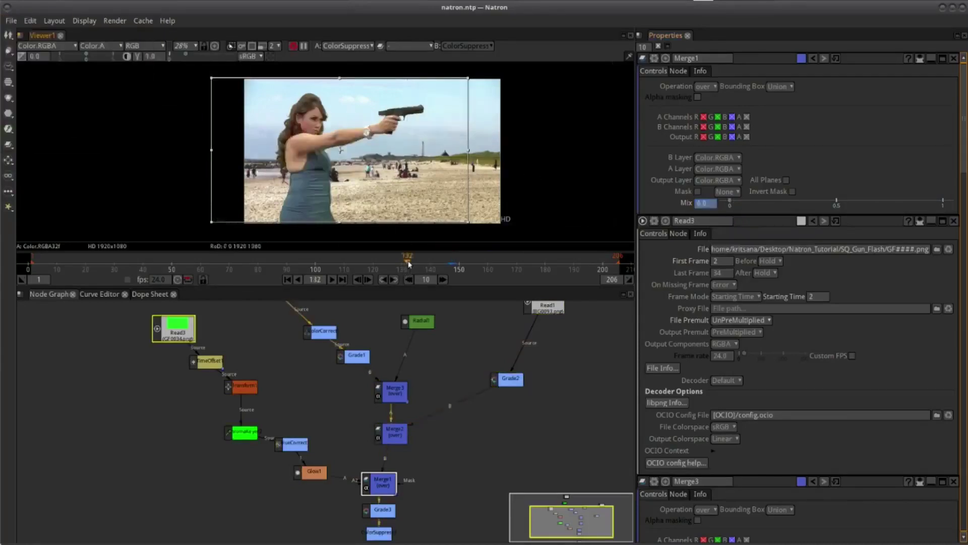
key("l")
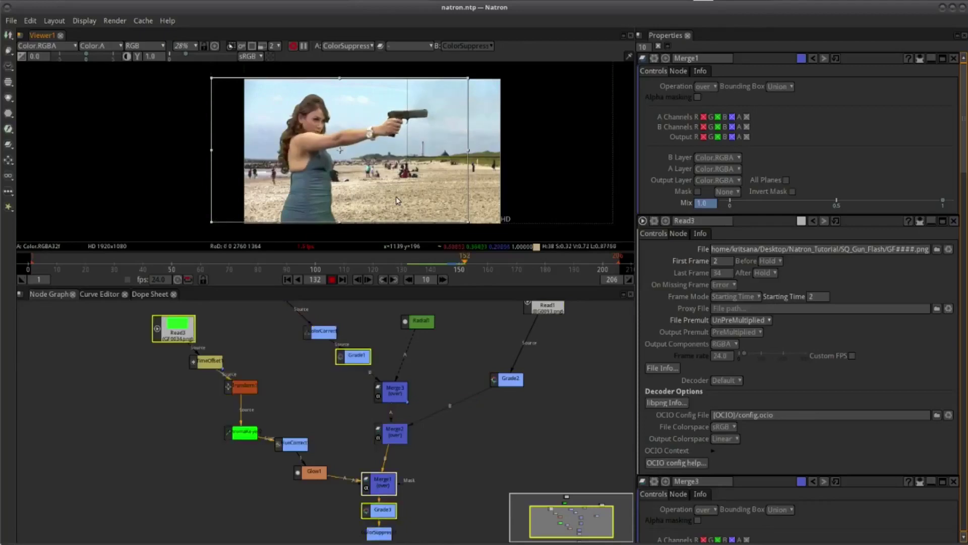
key("k")
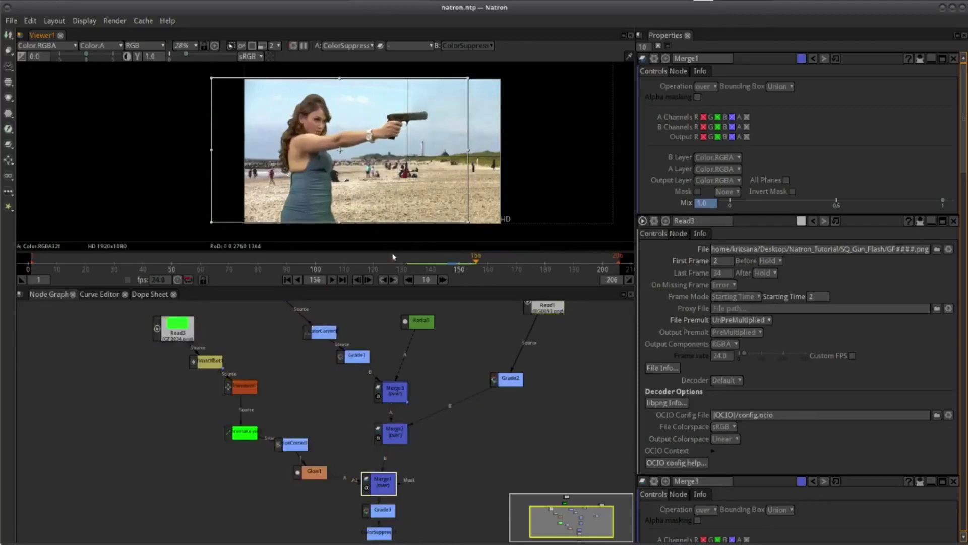
left_click(373, 263)
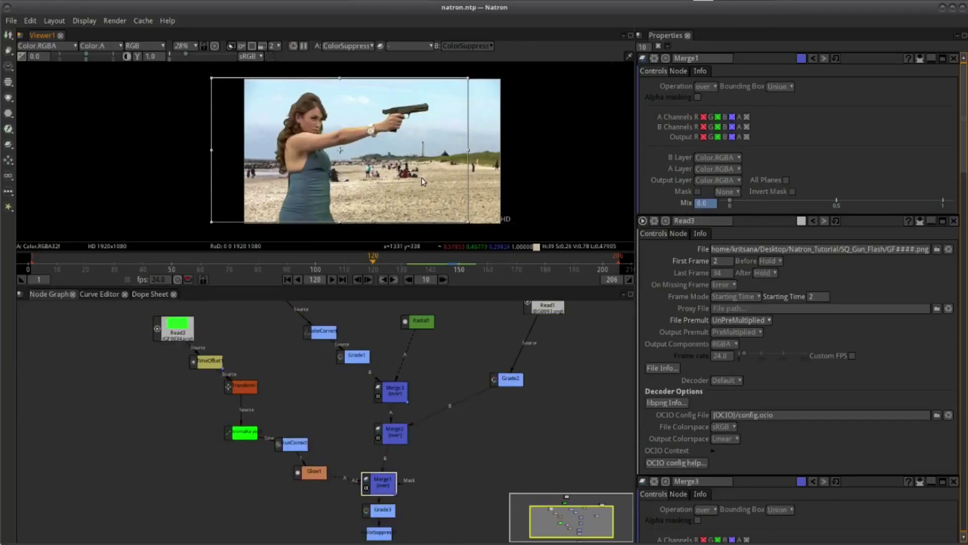
key("l")
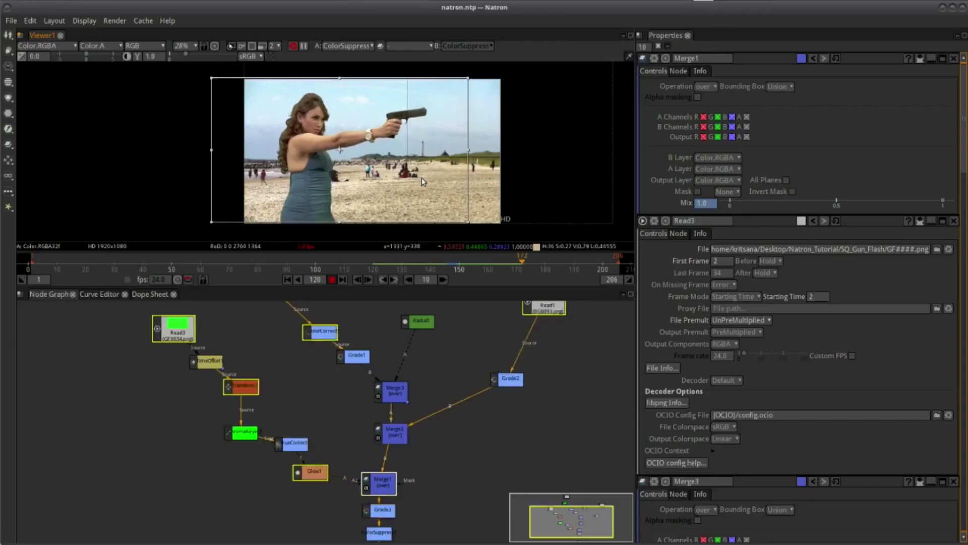
key("k")
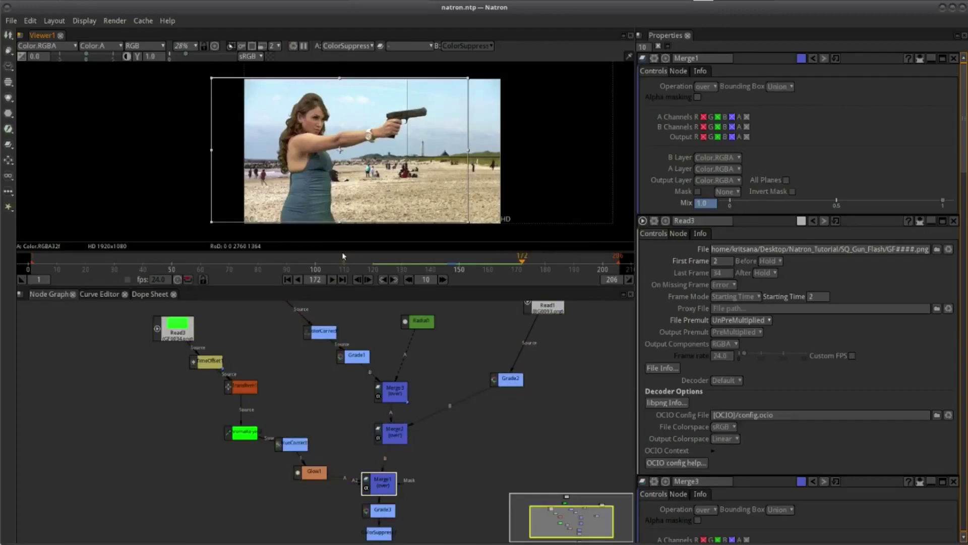
left_click(315, 259)
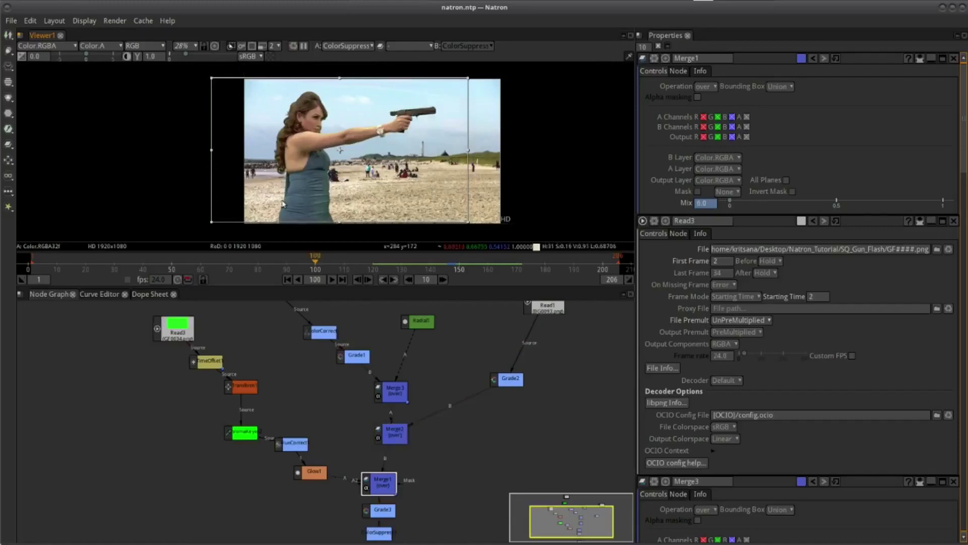
key("l")
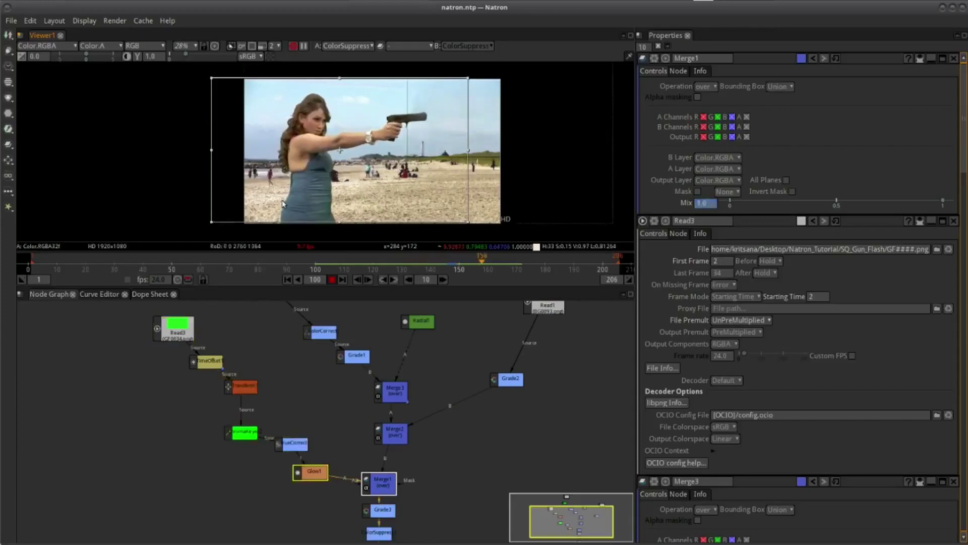
left_click(331, 279)
Move the Viewer1 node to the left in the Node Graph
scroll(353, 403, "up", 1)
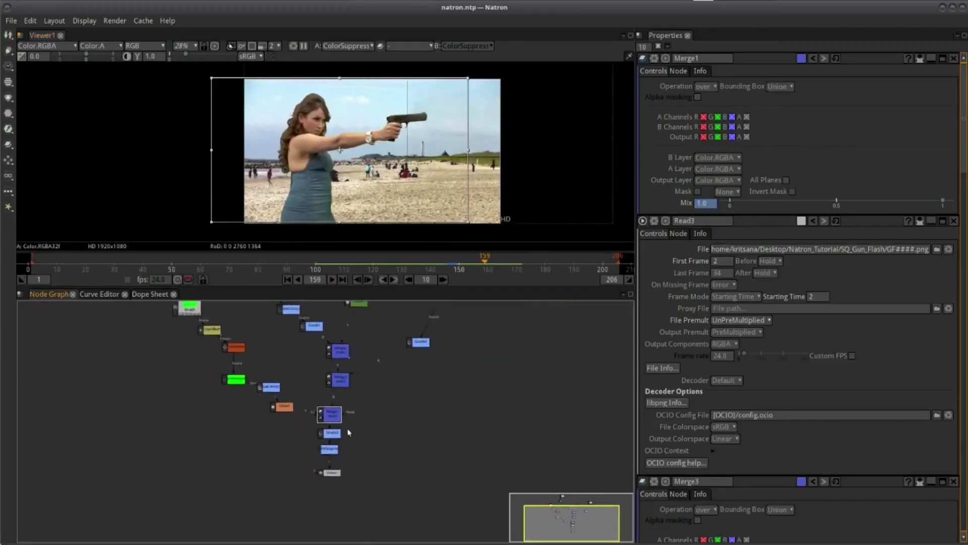
mouse_move(319, 471)
left_mouse_down()
mouse_move(355, 437)
mouse_move(382, 469)
left_mouse_up()
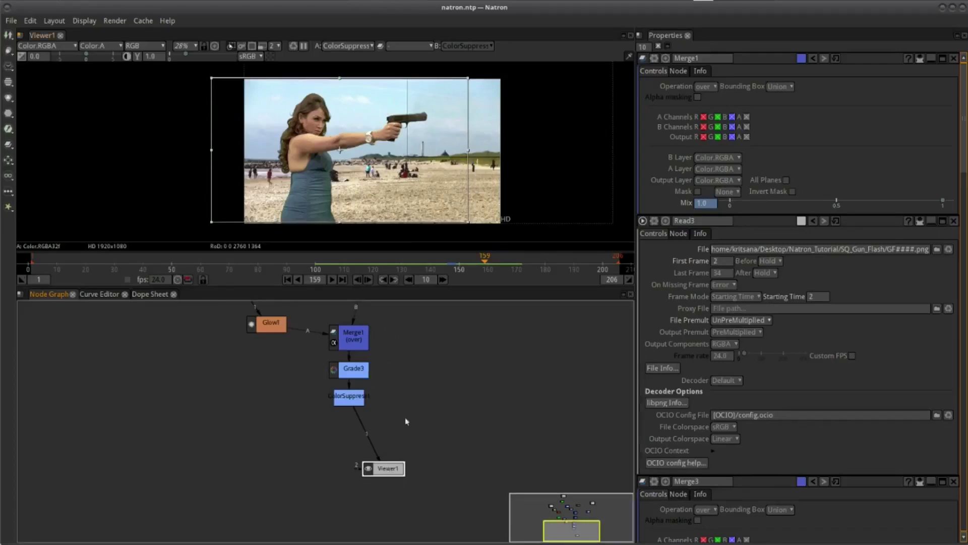
left_click_drag(356, 469, 258, 471)
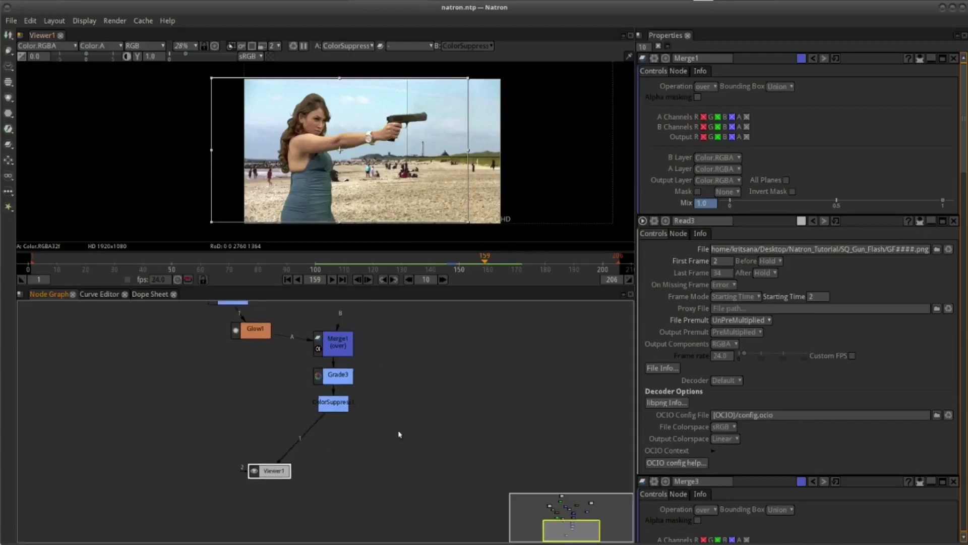
Add an Image > Write node after the selected ColorSuppress node
left_click(328, 402)
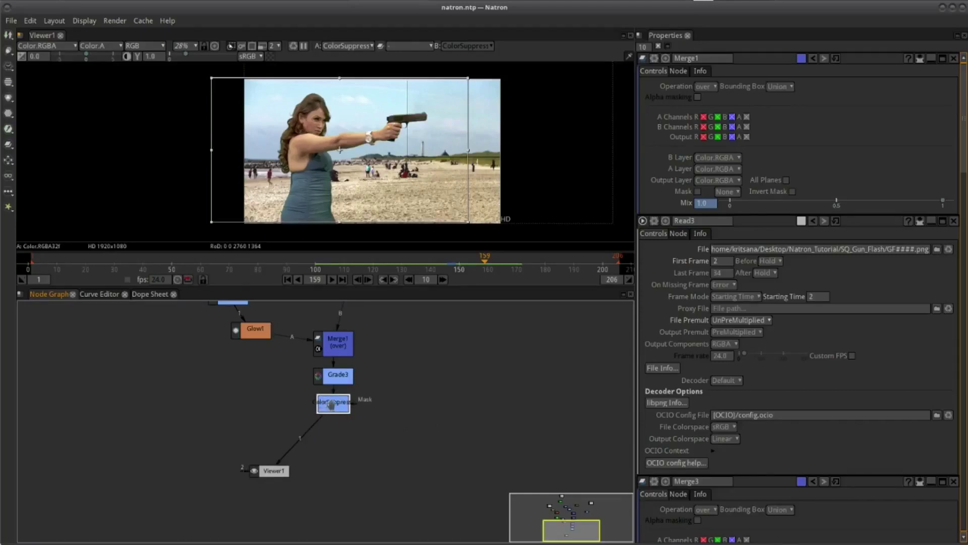
right_click(340, 399)
right_click(324, 418)
right_click(331, 409)
mouse_move(382, 300)
mouse_move(396, 265)
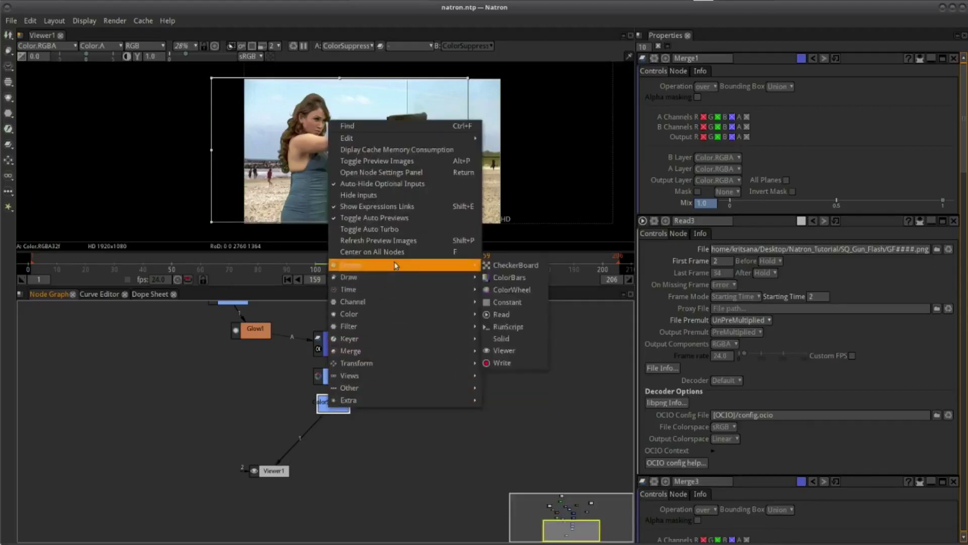
left_click(516, 366)
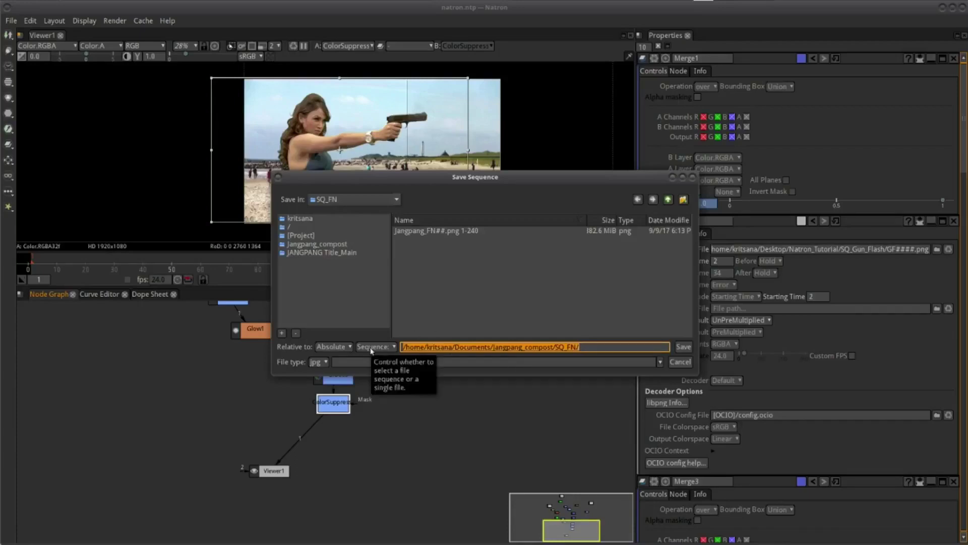
Navigate the file browser to the Desktop's Natron_Tutorial folder
left_click(468, 315)
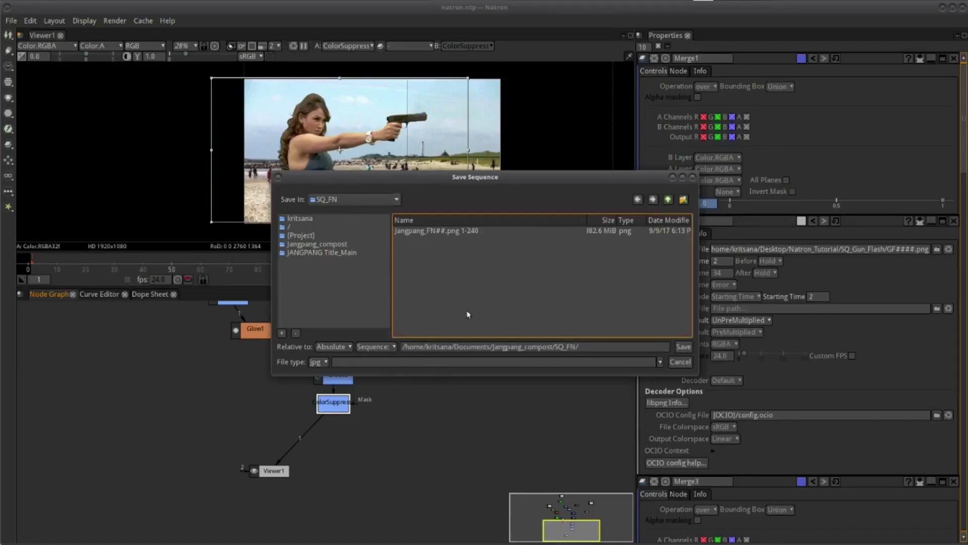
left_click(307, 219)
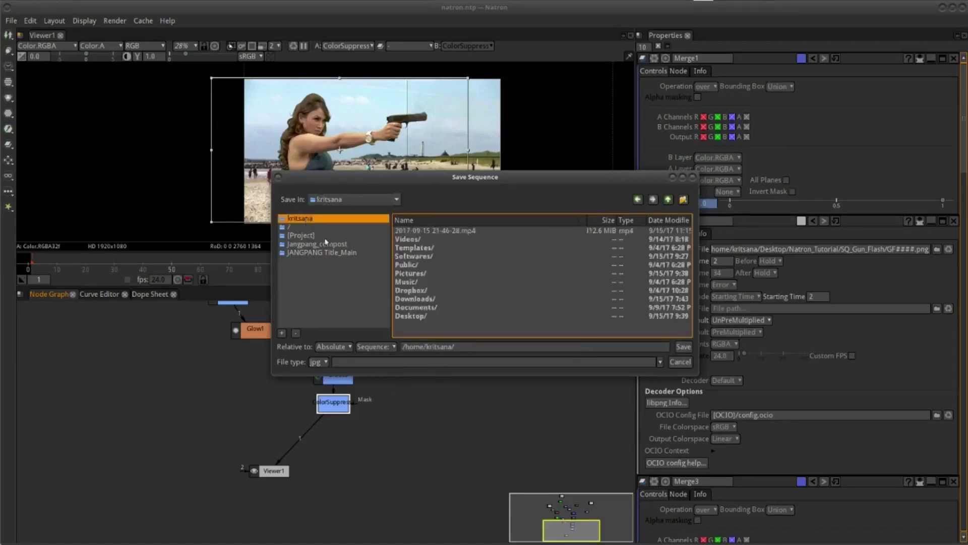
double_click(413, 316)
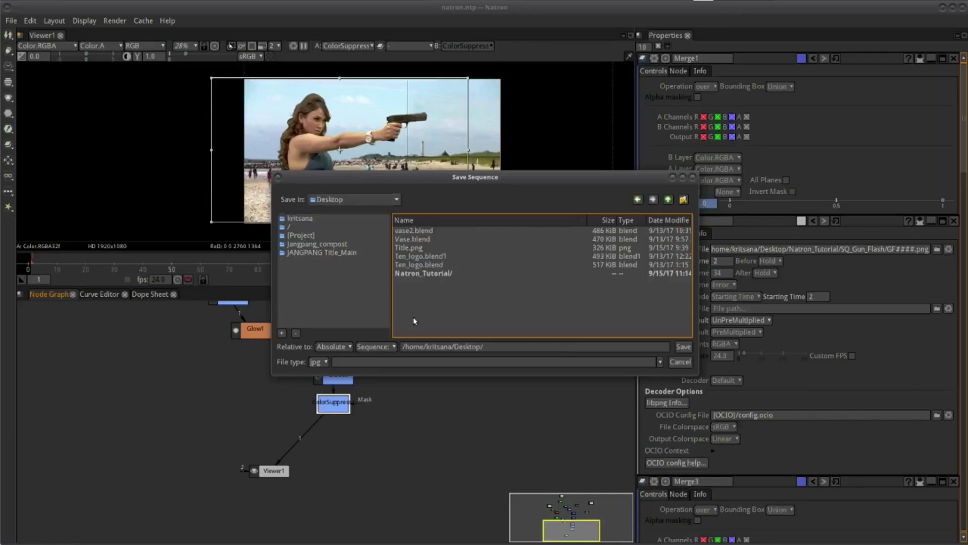
double_click(416, 274)
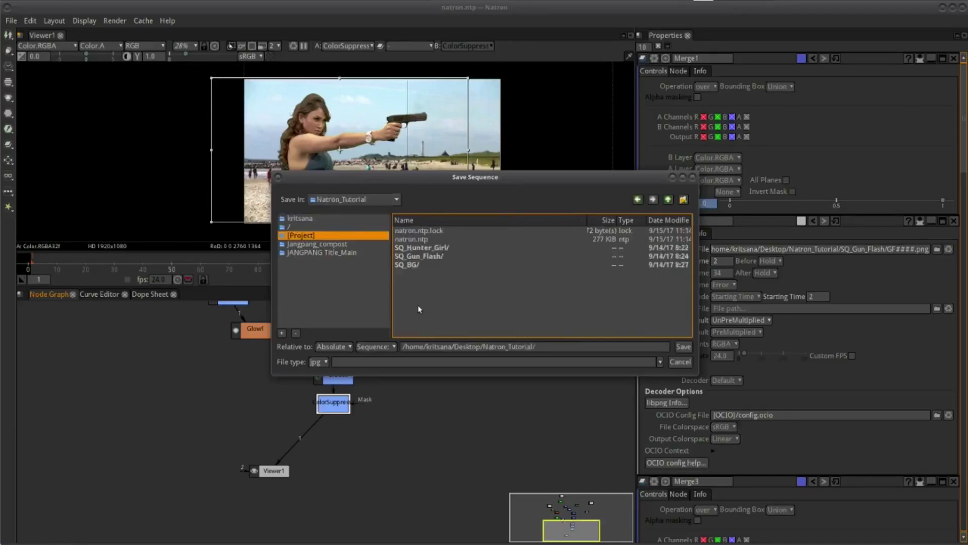
Switch the output from sequence to single file and choose mp4 as file type
left_click(392, 347)
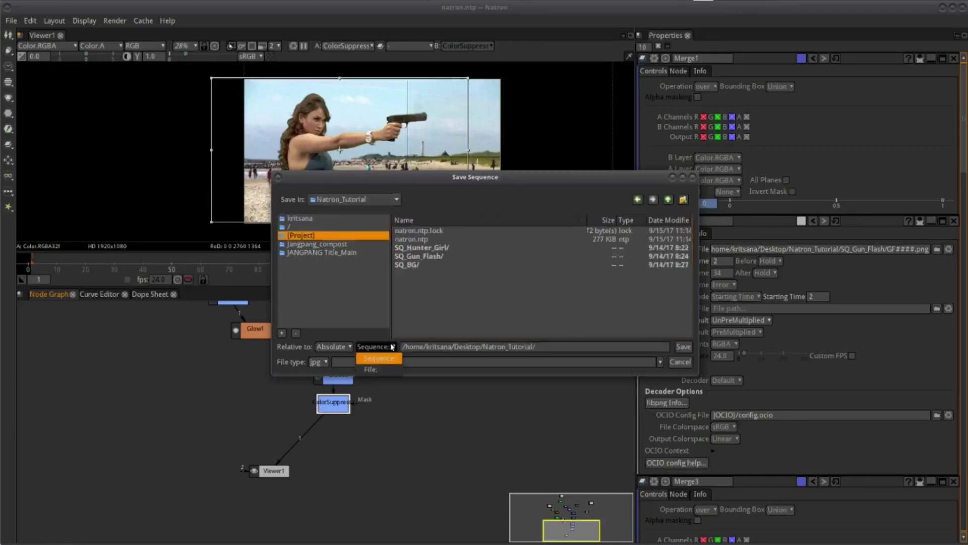
left_click(392, 347)
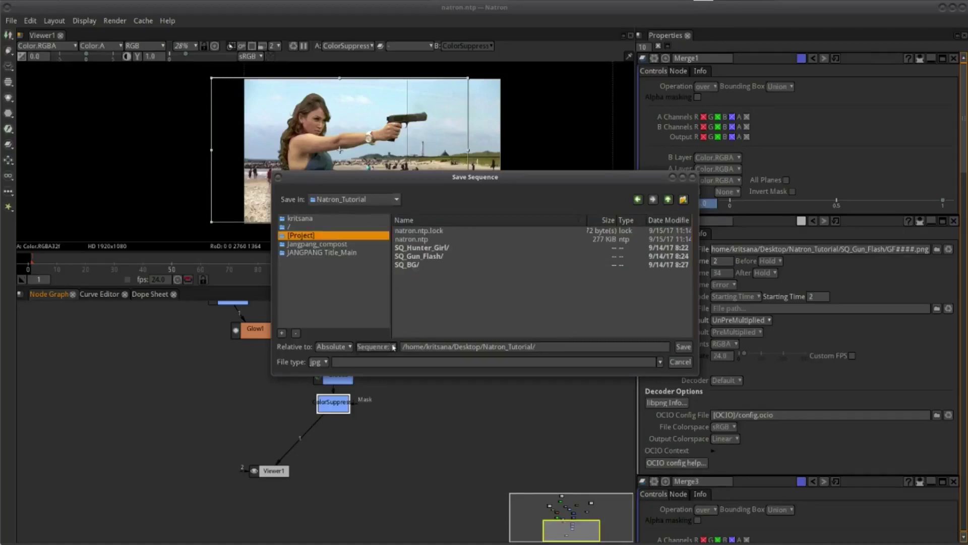
left_click(393, 347)
left_click(401, 362)
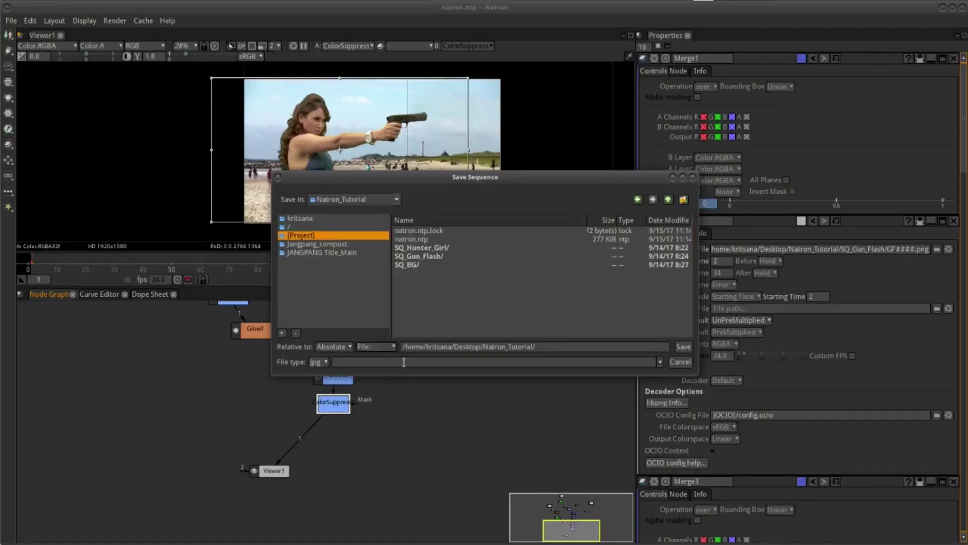
left_click(319, 362)
scroll(330, 275, "down", 8)
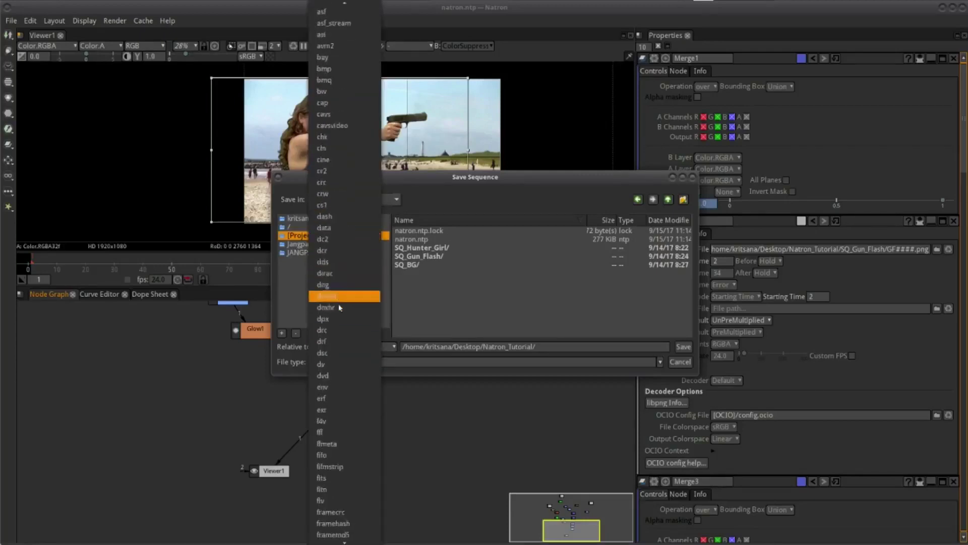
scroll(335, 332, "up", 3)
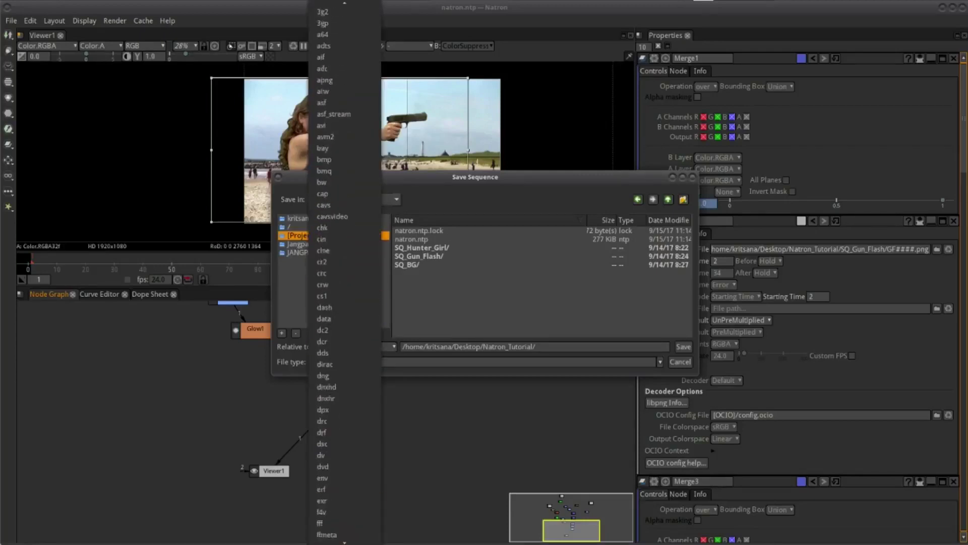
scroll(335, 332, "up", 2)
mouse_move(344, 542)
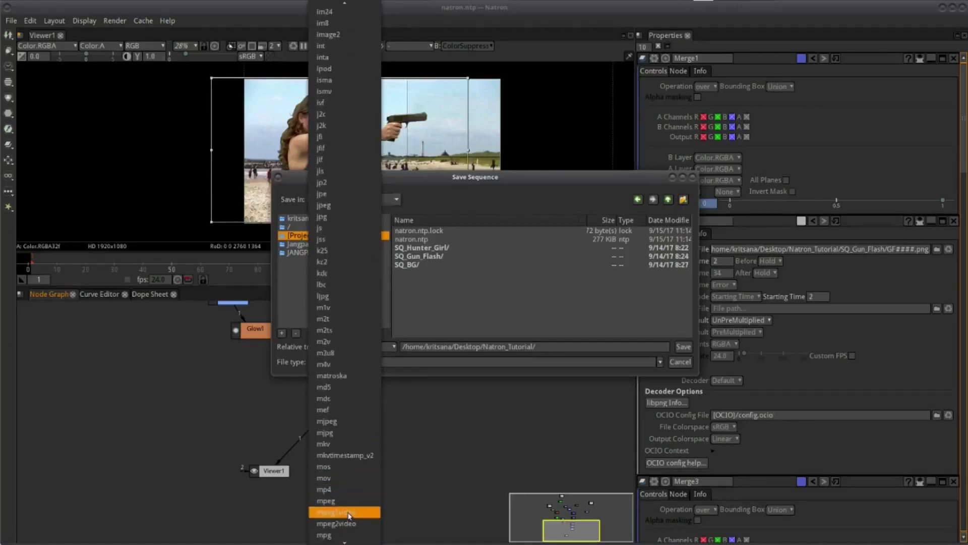
scroll(349, 516, "up", 10)
scroll(349, 516, "up", 10)
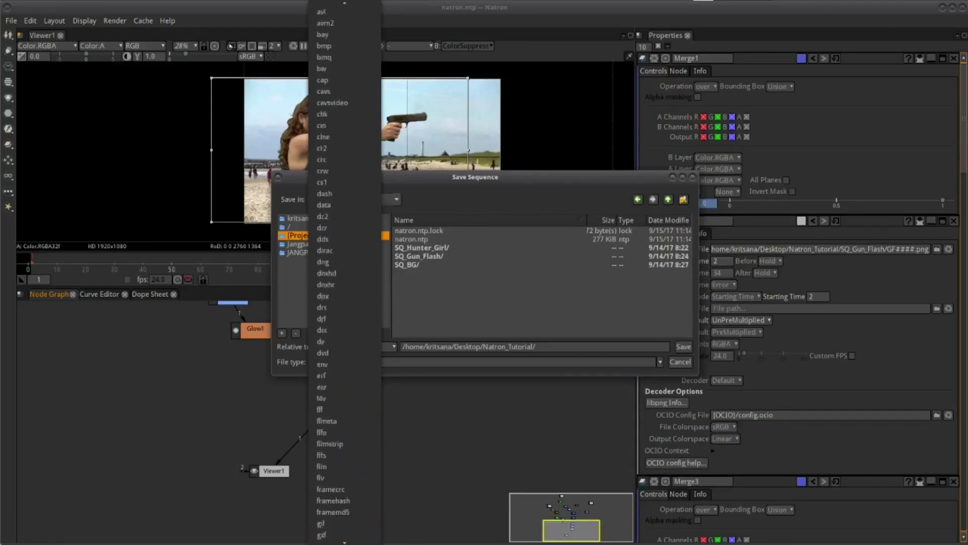
scroll(353, 523, "down", 3)
scroll(353, 523, "down", 3)
scroll(353, 522, "down", 3)
scroll(353, 523, "down", 3)
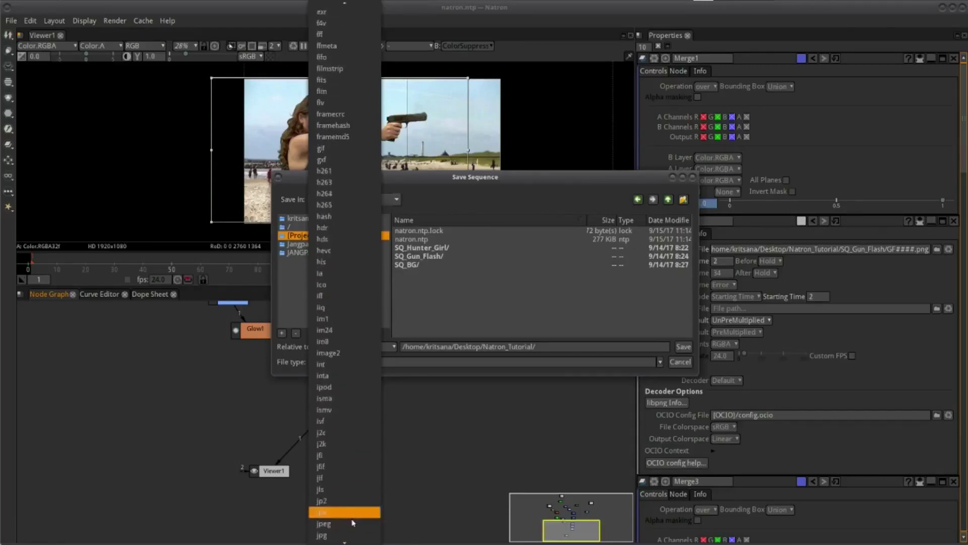
scroll(354, 522, "up", 4)
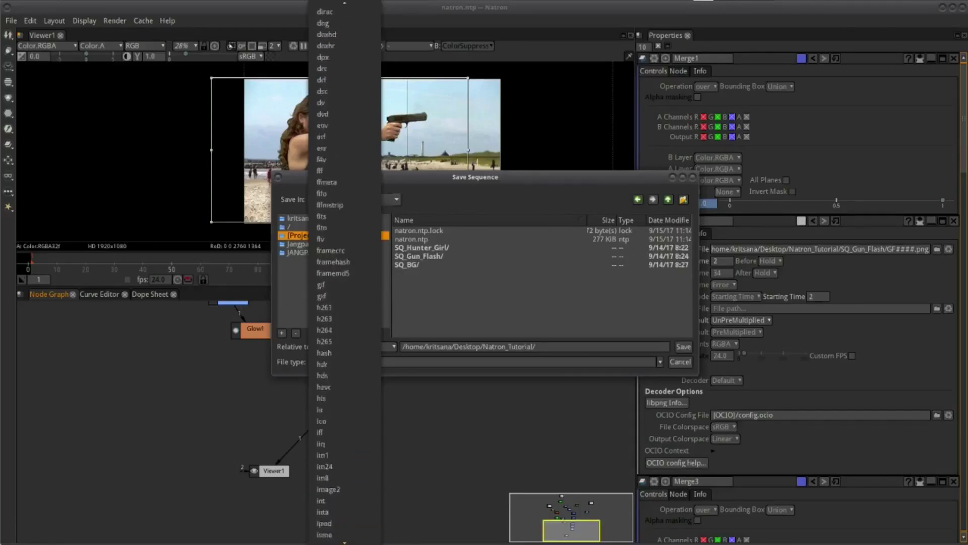
scroll(352, 538, "down", 4)
scroll(352, 539, "down", 3)
scroll(352, 539, "down", 3)
scroll(351, 539, "down", 3)
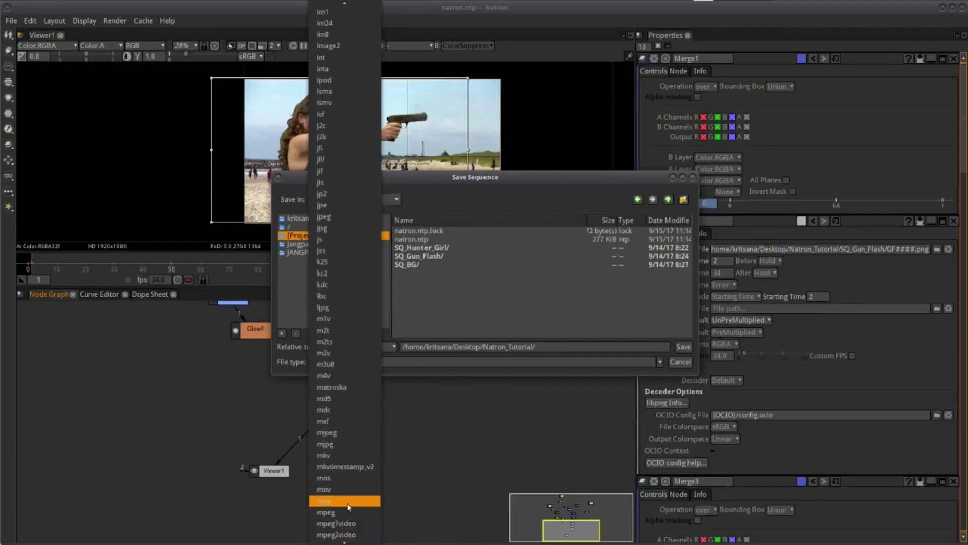
left_click(348, 502)
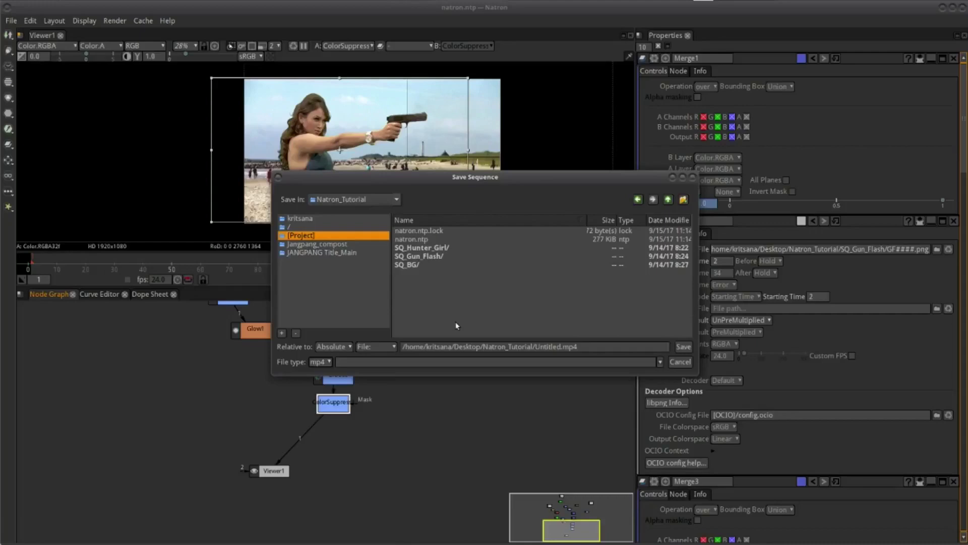
Replace the Untitled file name with Hunter_Girl
left_click(562, 347)
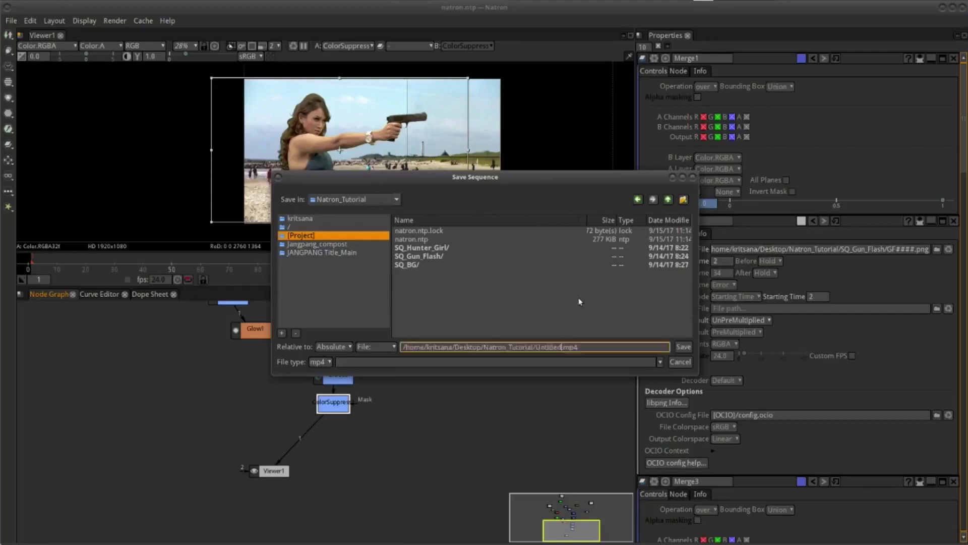
key("BackSpace")
key("BackSpace")
key("BackSpace")
key("BackSpace")
key("BackSpace")
key("BackSpace")
key("BackSpace")
key("BackSpace")
type("H")
type("un")
type("ter_")
type("Girl")
Confirm Hunter_Girl.mp4 to create Write1, inspect its settings, and save the project
left_click(682, 347)
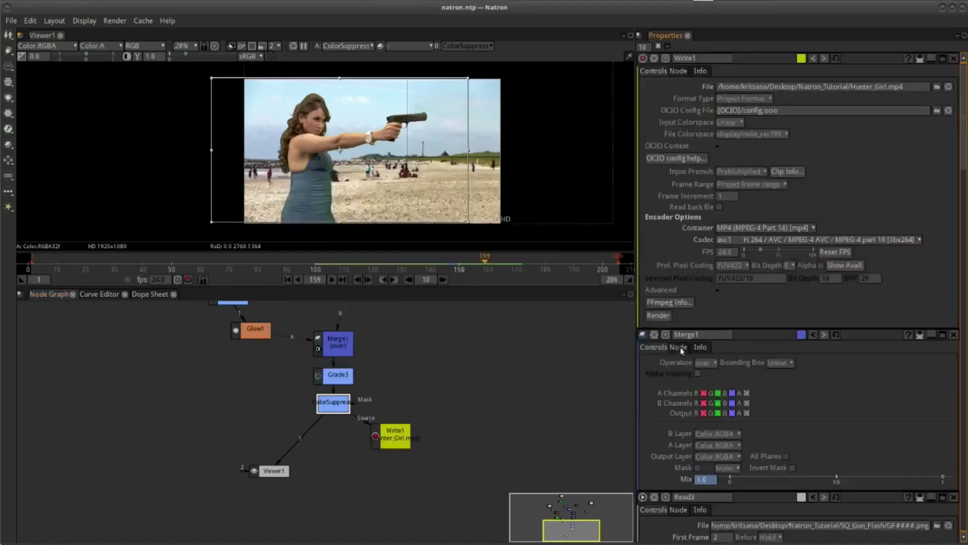
left_click(393, 438)
scroll(859, 117, "down", 1)
scroll(859, 117, "up", 1)
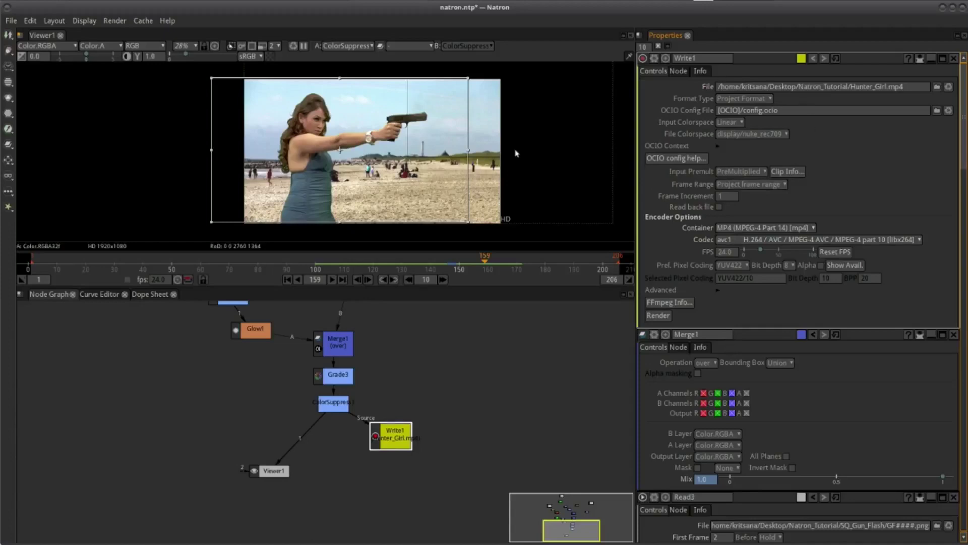
left_click(4, 21)
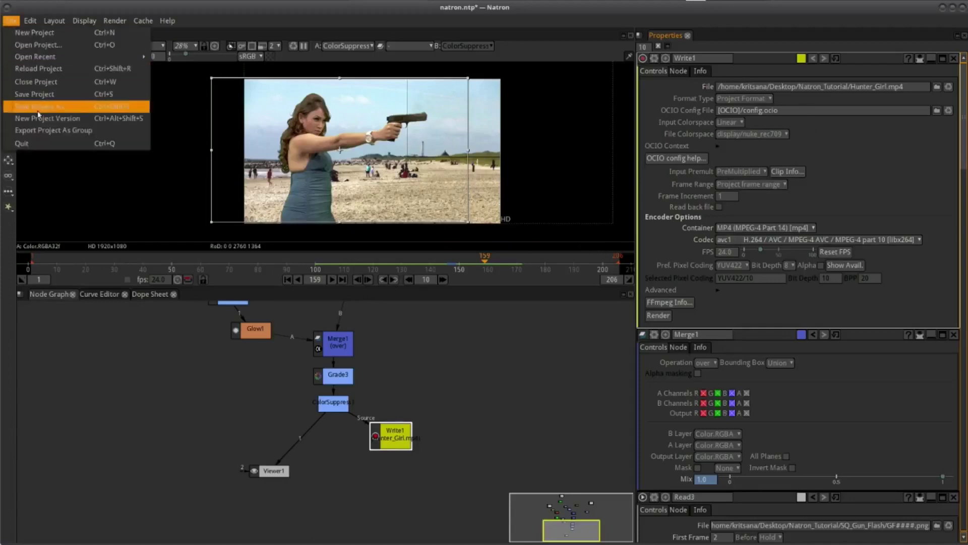
left_click(22, 94)
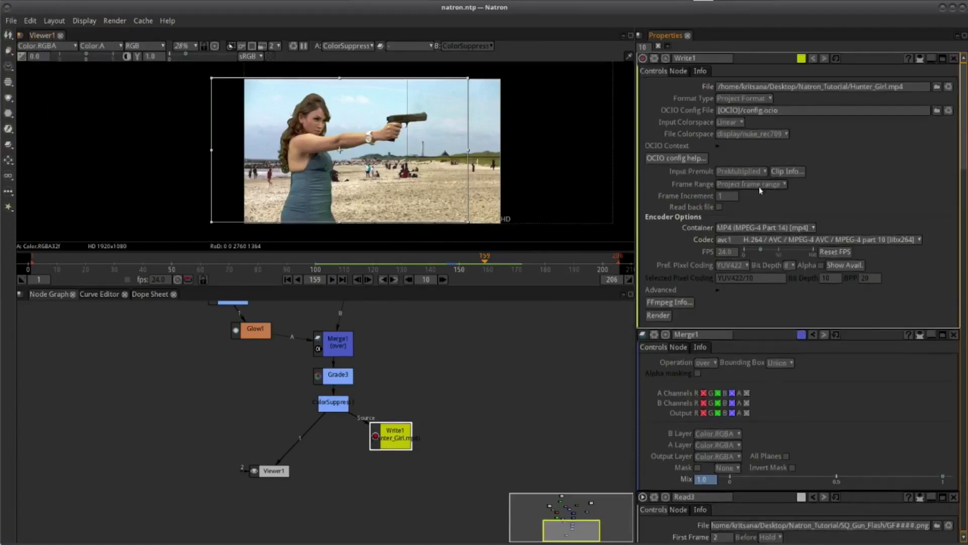
Render Write1 to Hunter_Girl.mp4 and wait for frames 1–206 to finish
left_click(664, 315)
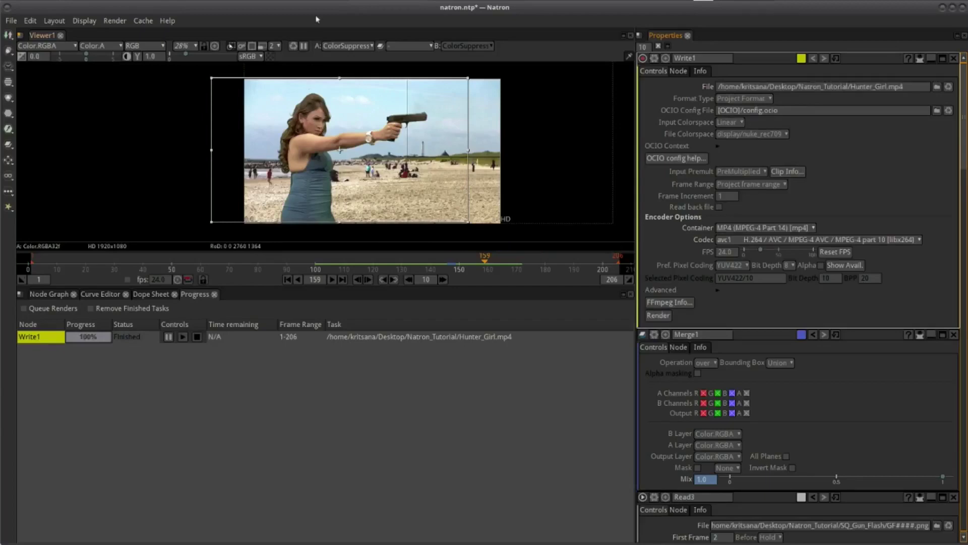
Open Hunter_Girl.mp4 from the Natron_Tutorial folder in SMPlayer
left_click(307, 3)
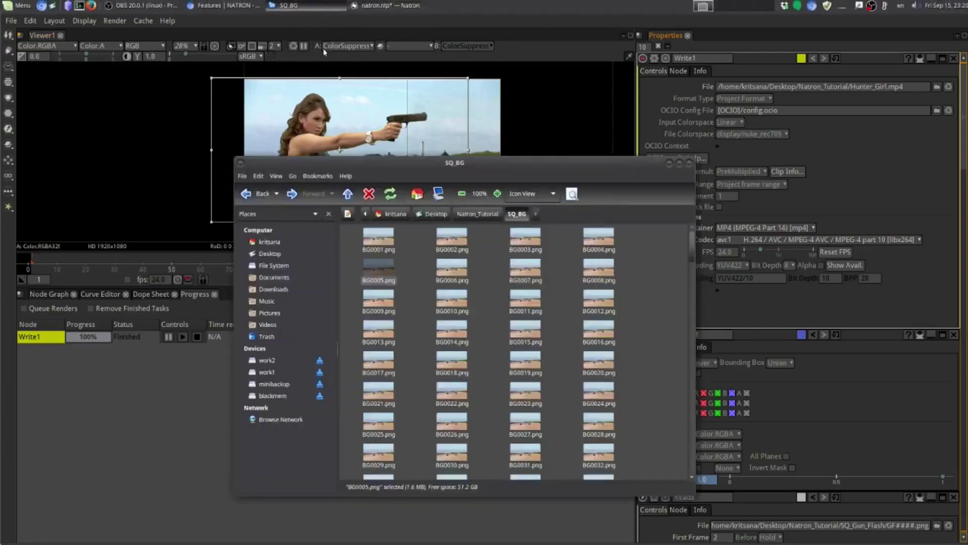
left_click(476, 213)
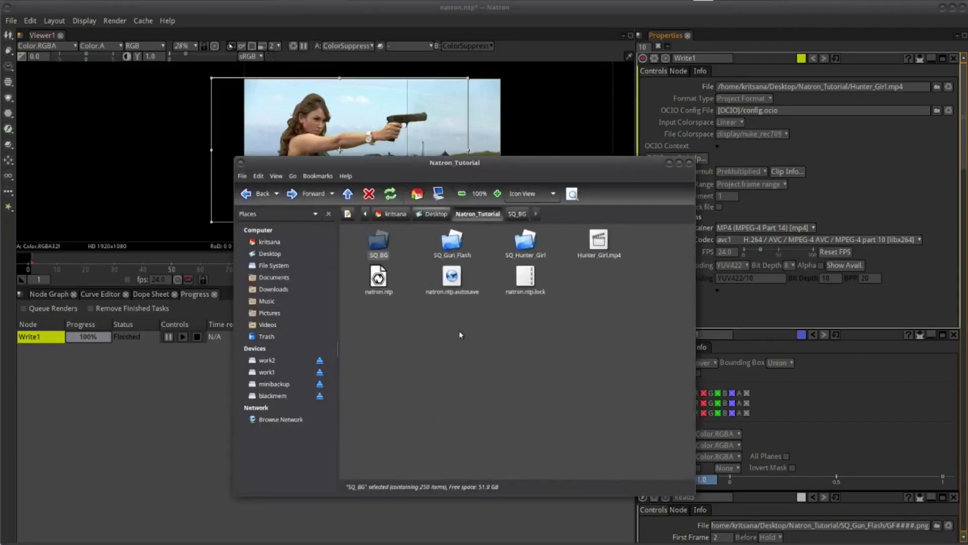
left_click(598, 242)
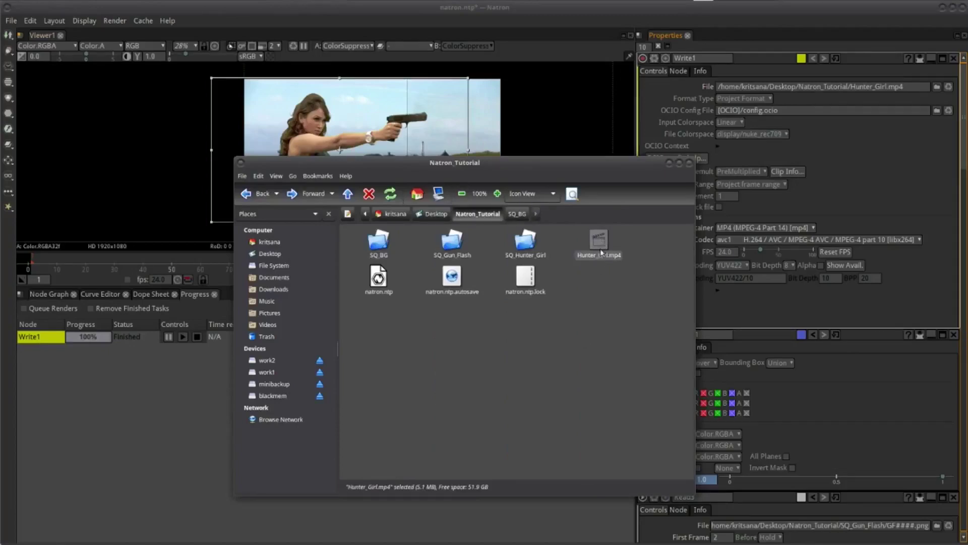
double_click(604, 262)
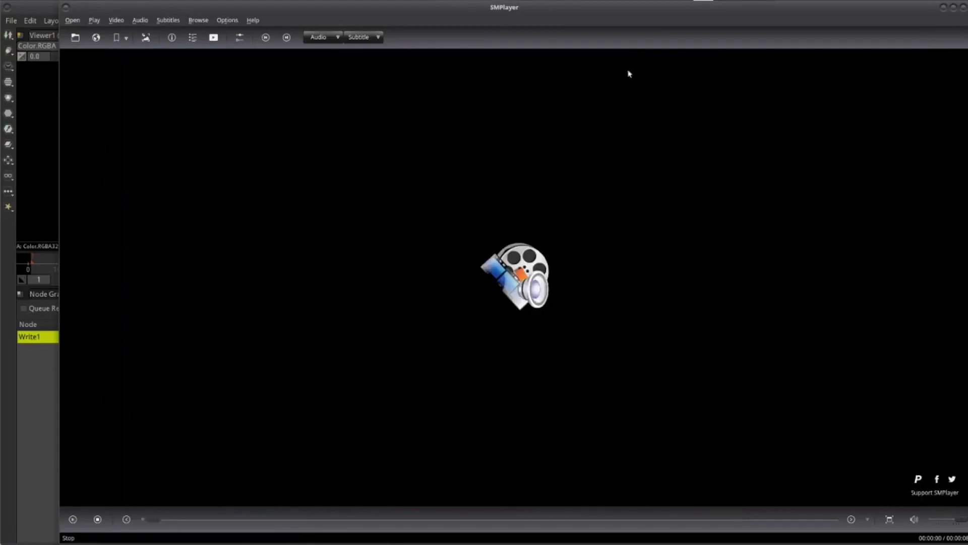
Play Hunter_Girl.mp4, then move and shrink the SMPlayer window
left_click(73, 519)
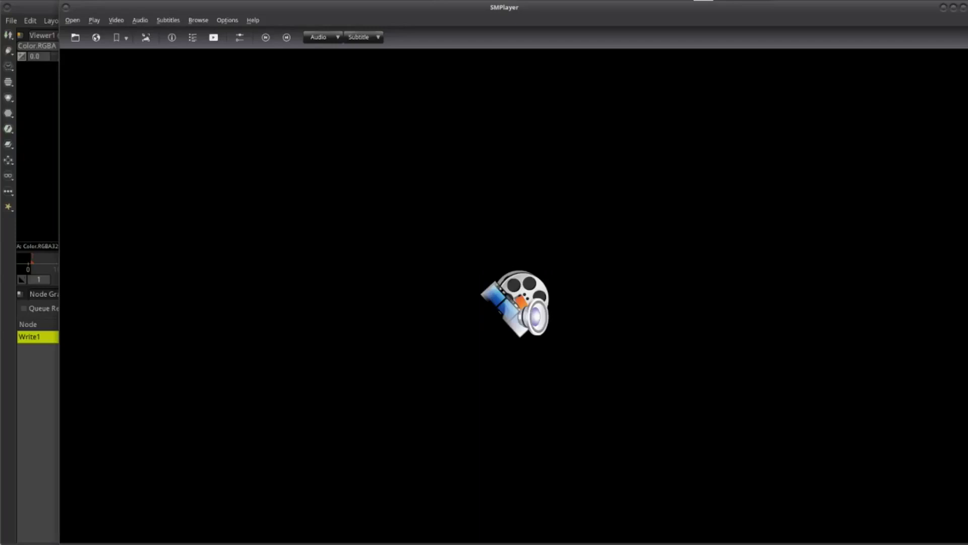
left_click_drag(528, 11, 469, 38)
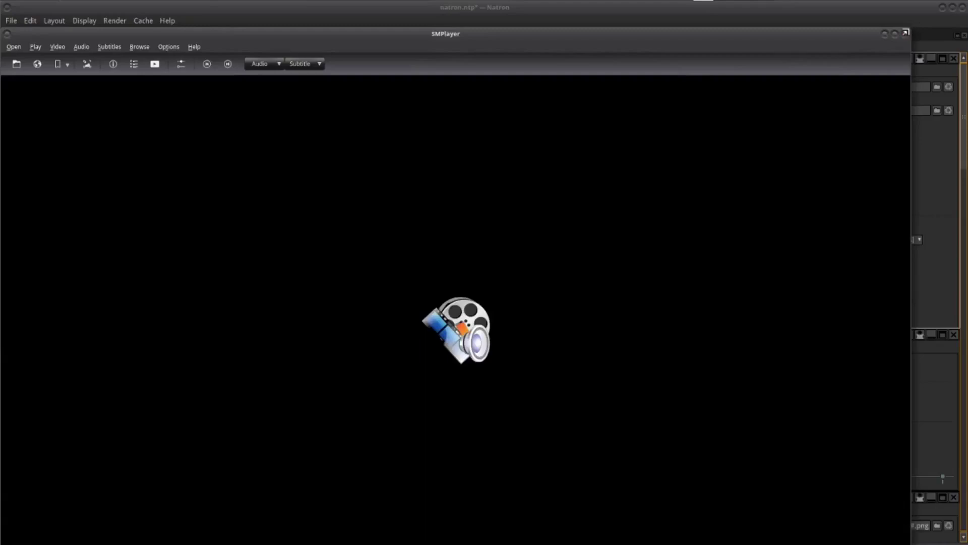
left_click_drag(906, 32, 818, 114)
left_click_drag(681, 125, 762, 62)
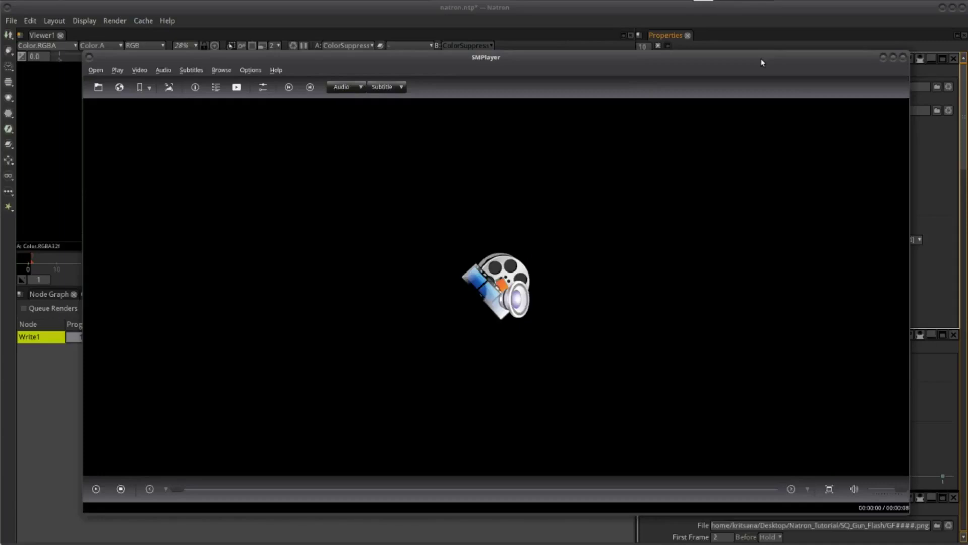
Replay the video, close SMPlayer, and bring OBS Studio forward
left_click(96, 488)
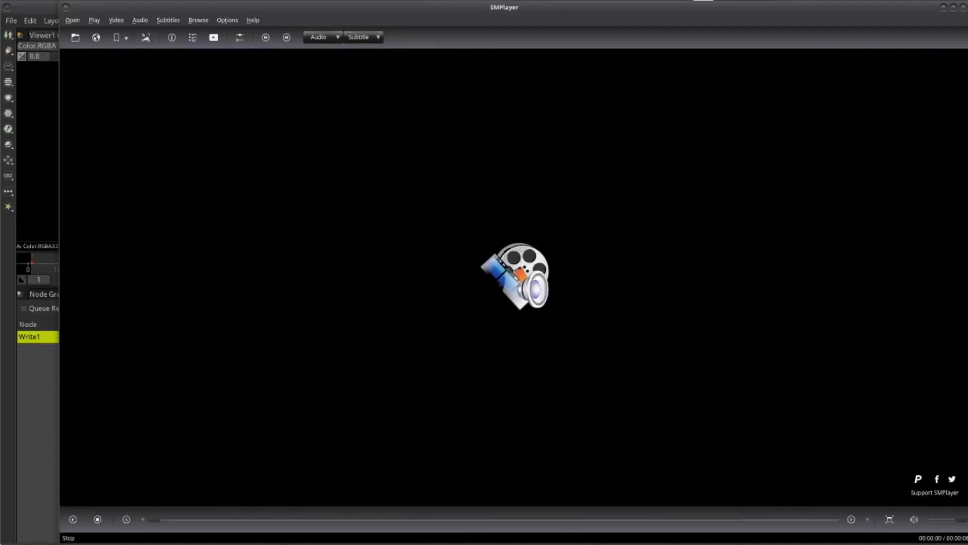
left_click_drag(636, 13, 535, 48)
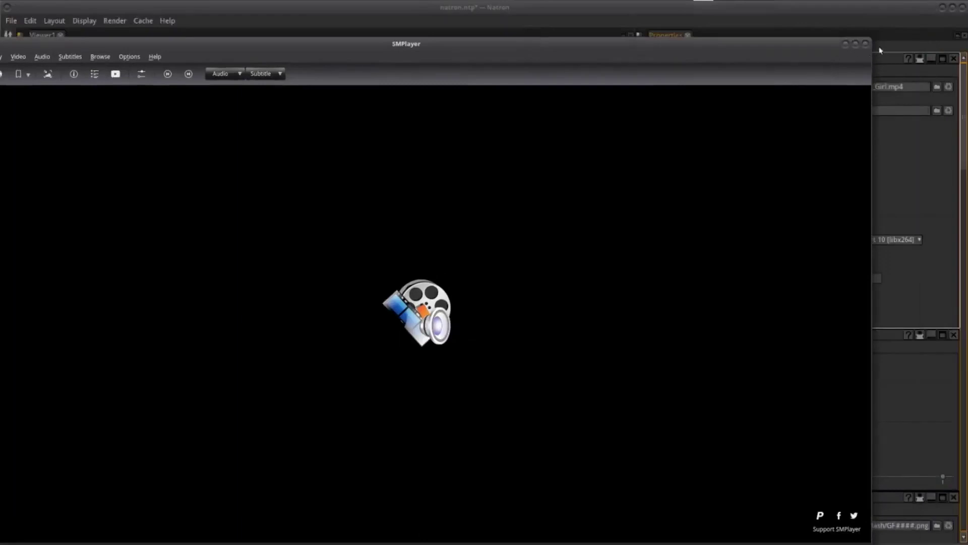
left_click(865, 44)
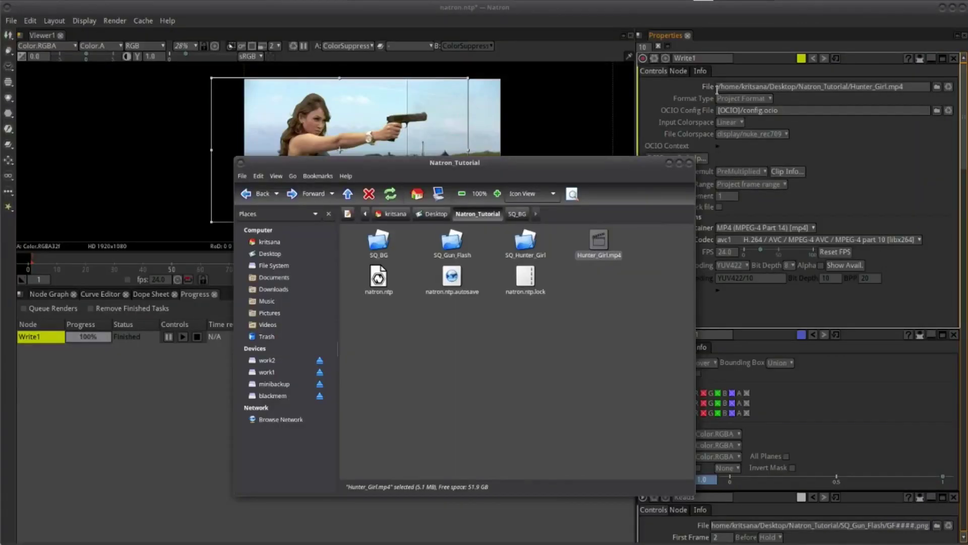
mouse_move(603, 4)
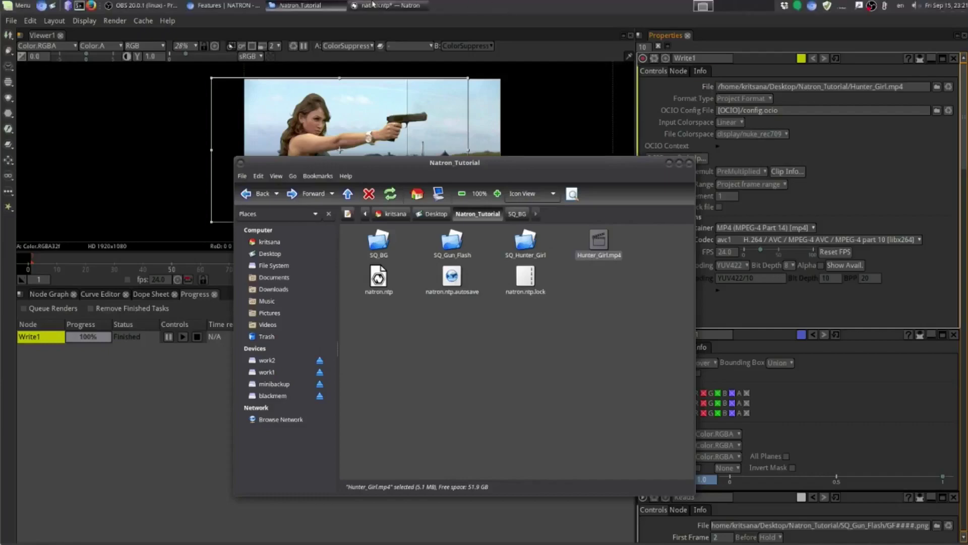
left_click(149, 4)
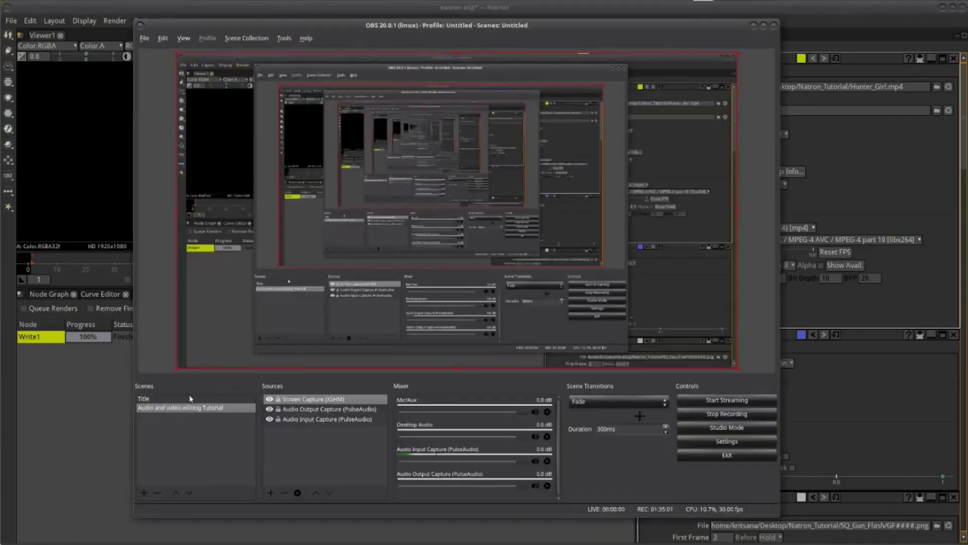